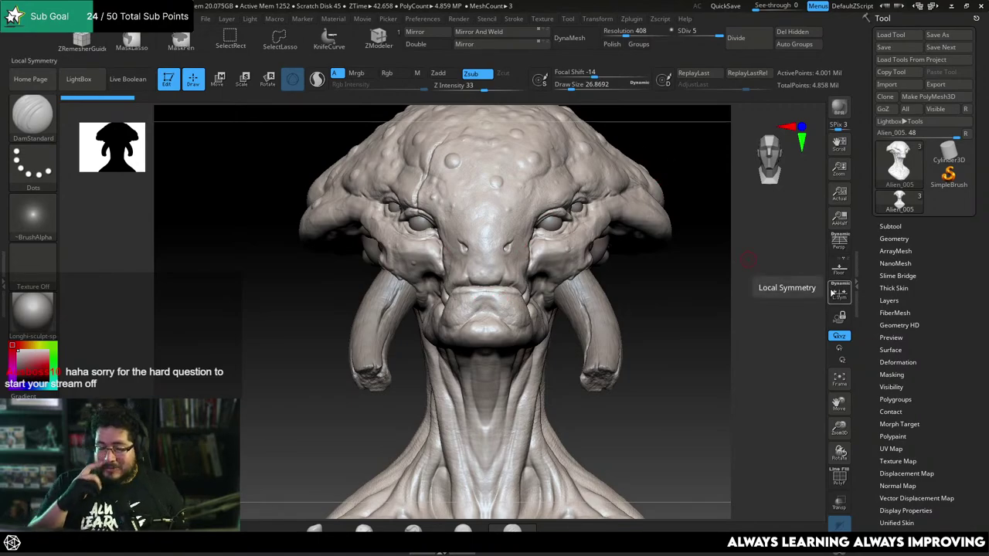
# Flatten the surface of the head flap above the side eye with the TrimDynamic brush at a Draw Size of about 71.
pyautogui.moveTo(620, 286)
pyautogui.mouseDown()
pyautogui.moveTo(667, 285)
pyautogui.moveTo(634, 294)
pyautogui.moveTo(665, 199)
pyautogui.moveTo(407, 257)
pyautogui.mouseUp()
pyautogui.press('b')
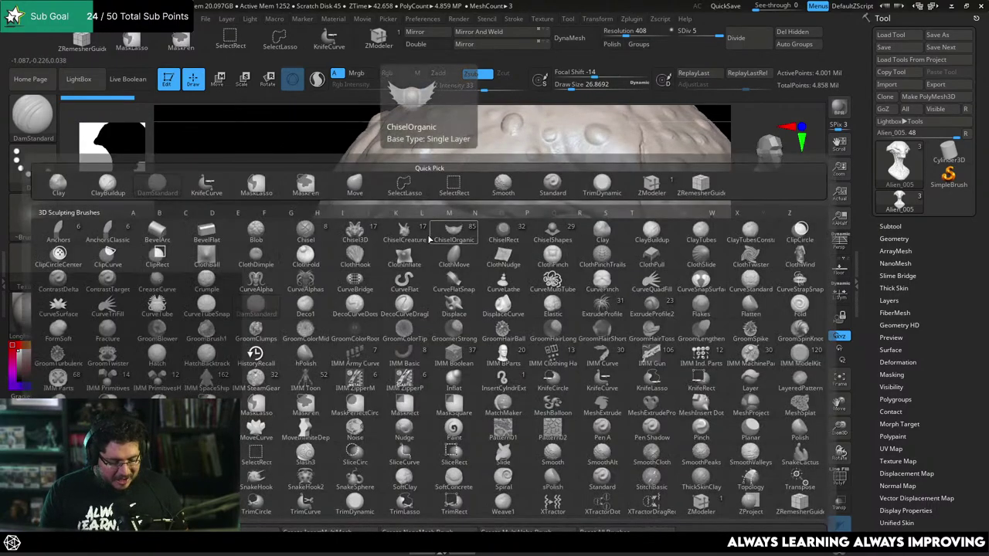
pyautogui.press('t')
pyautogui.press('d')
pyautogui.press('space')
pyautogui.moveTo(438, 223)
pyautogui.mouseDown()
pyautogui.moveTo(449, 223)
pyautogui.moveTo(435, 224)
pyautogui.mouseUp()
pyautogui.press('space')
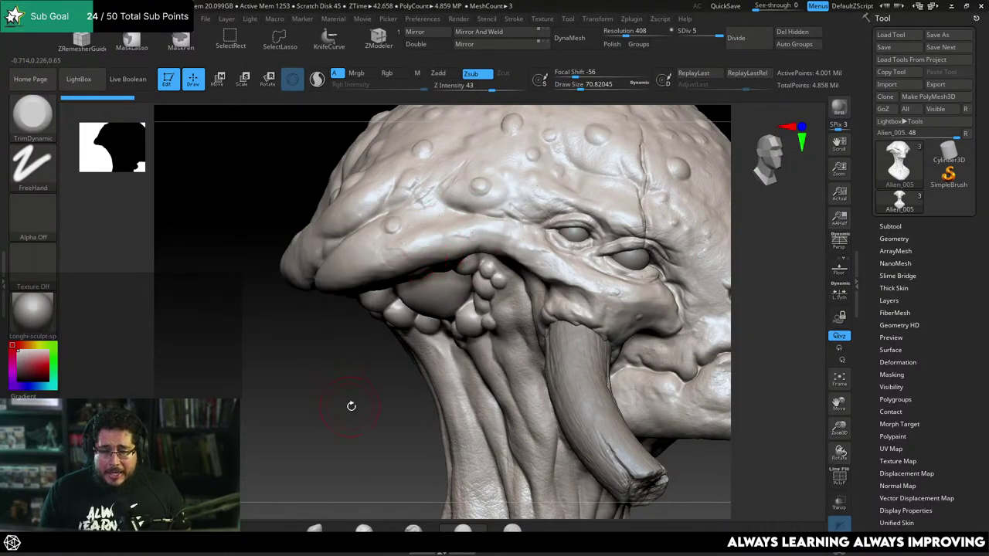
pyautogui.moveTo(351, 406)
pyautogui.mouseDown()
pyautogui.moveTo(342, 388)
pyautogui.moveTo(353, 405)
pyautogui.moveTo(328, 391)
pyautogui.moveTo(332, 402)
pyautogui.mouseUp()
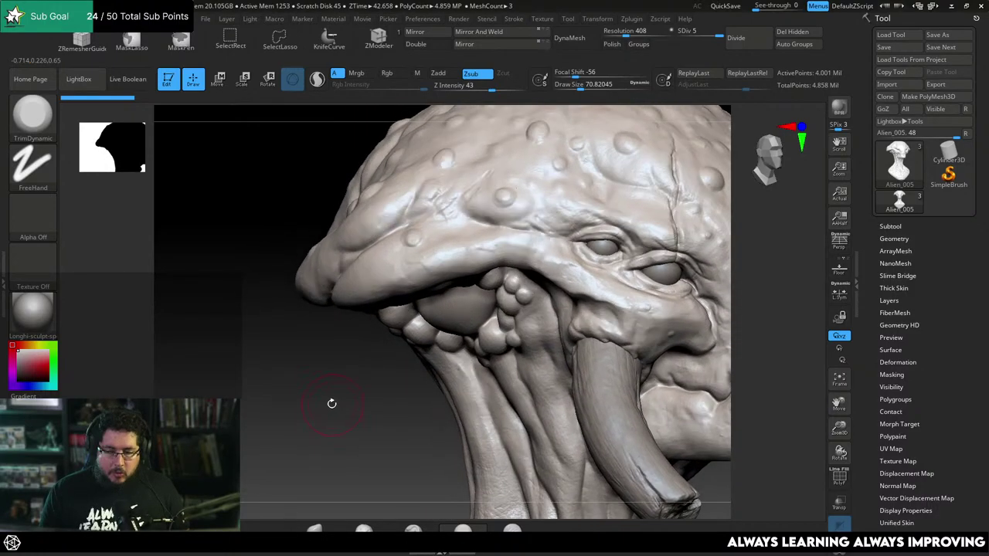
pyautogui.moveTo(430, 259)
pyautogui.mouseDown()
pyautogui.moveTo(410, 254)
pyautogui.moveTo(415, 280)
pyautogui.mouseUp()
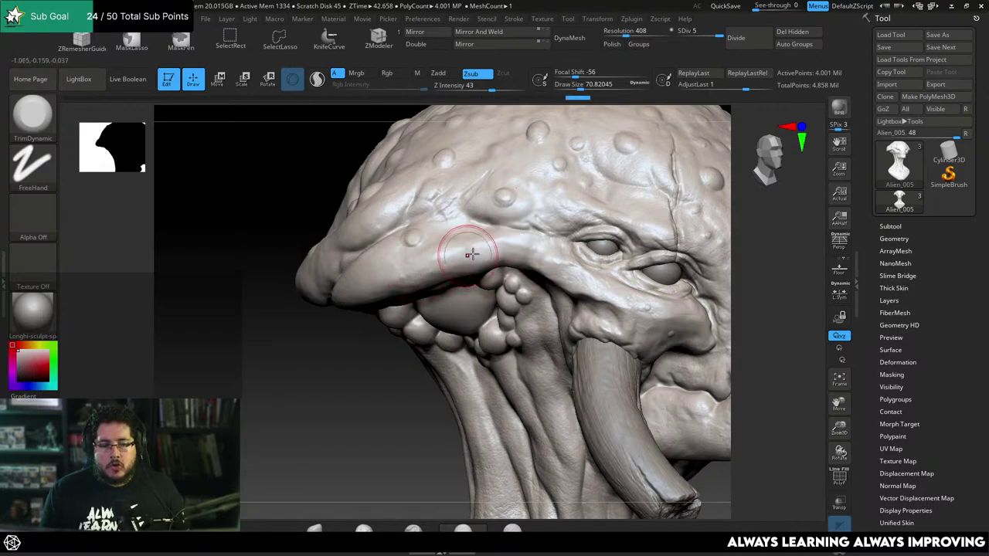
# Trim the lumpy forms and creases on the side of the head above the flap with TrimDynamic at a Draw Size of about 54.
pyautogui.press('space')
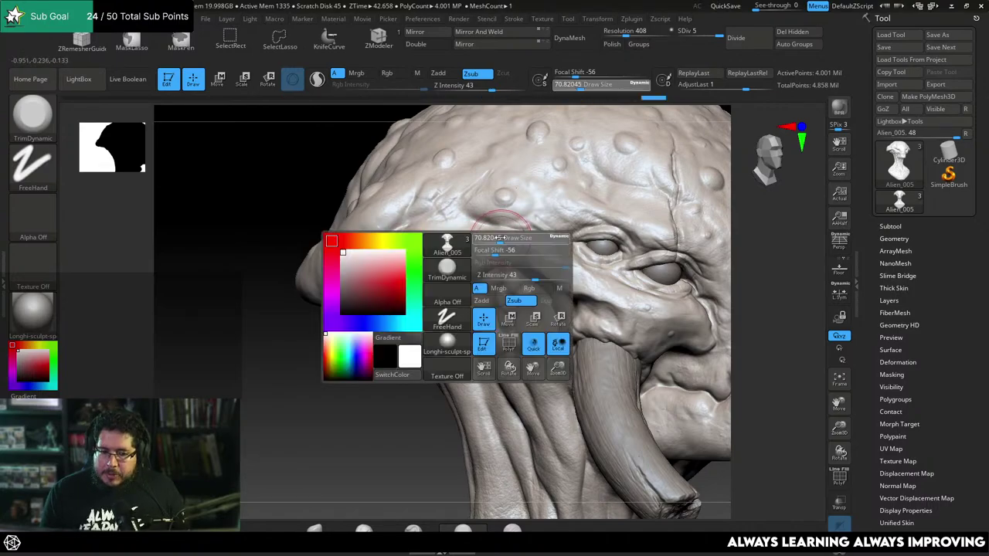
pyautogui.moveTo(363, 380); pyautogui.dragTo(386, 286)
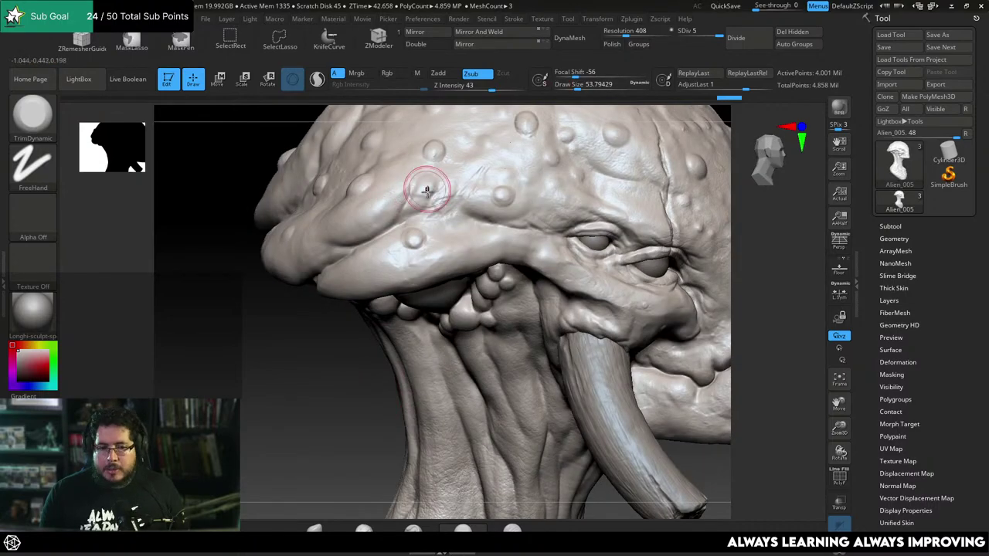
pyautogui.moveTo(432, 180); pyautogui.dragTo(434, 214)
pyautogui.moveTo(474, 167)
pyautogui.mouseDown()
pyautogui.moveTo(464, 180)
pyautogui.moveTo(467, 202)
pyautogui.mouseUp()
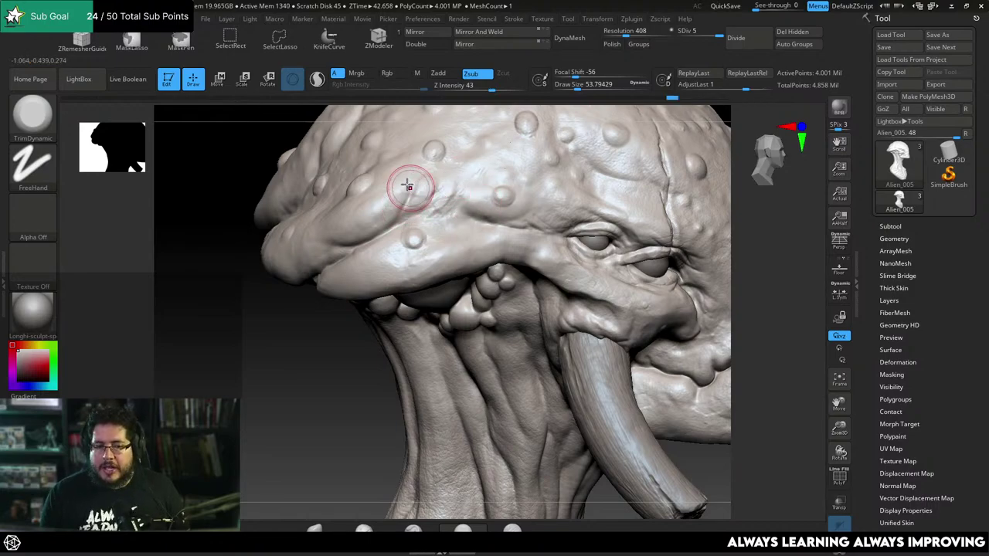
pyautogui.moveTo(338, 391)
pyautogui.mouseDown()
pyautogui.moveTo(328, 367)
pyautogui.moveTo(345, 400)
pyautogui.mouseUp()
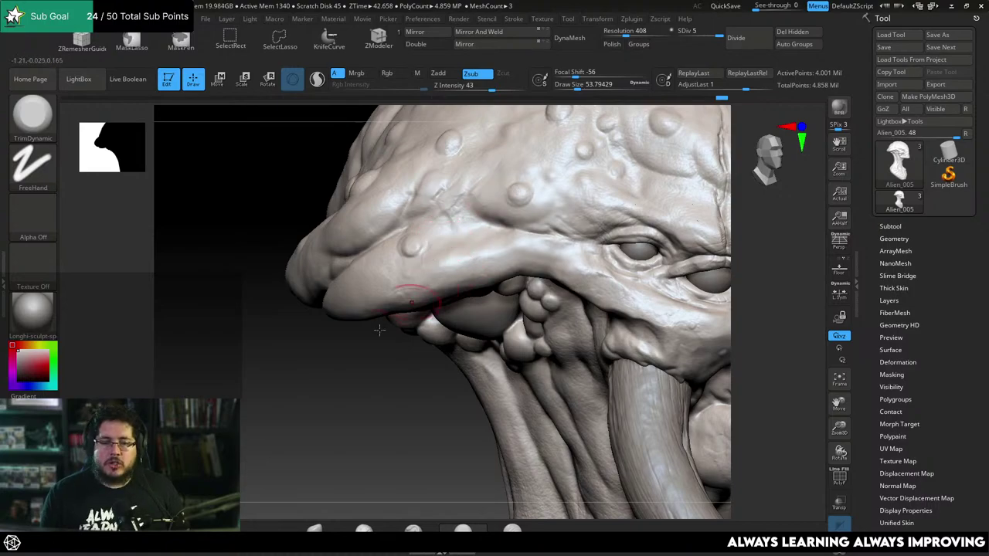
pyautogui.moveTo(327, 400); pyautogui.dragTo(281, 386)
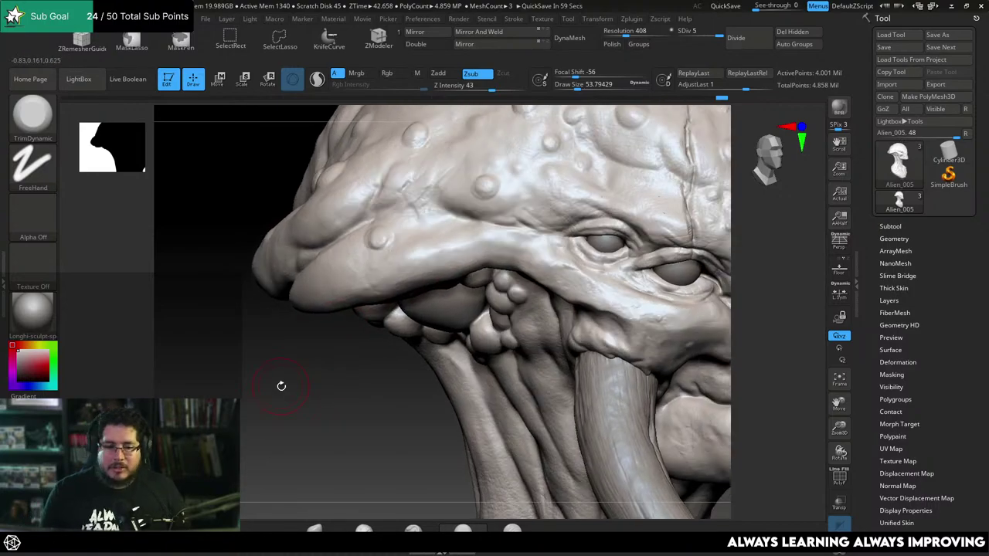
pyautogui.moveTo(280, 384); pyautogui.dragTo(387, 390)
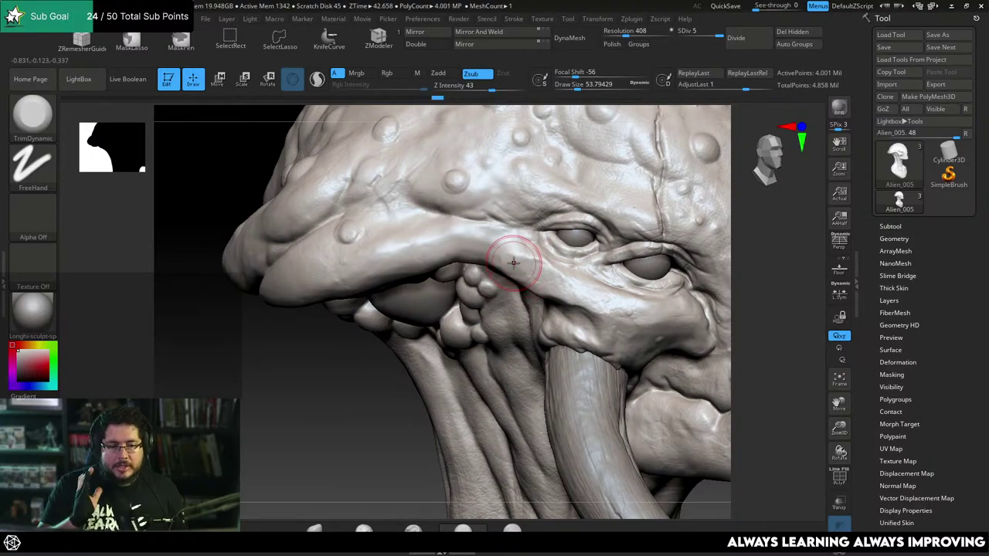
pyautogui.moveTo(347, 378); pyautogui.dragTo(301, 260)
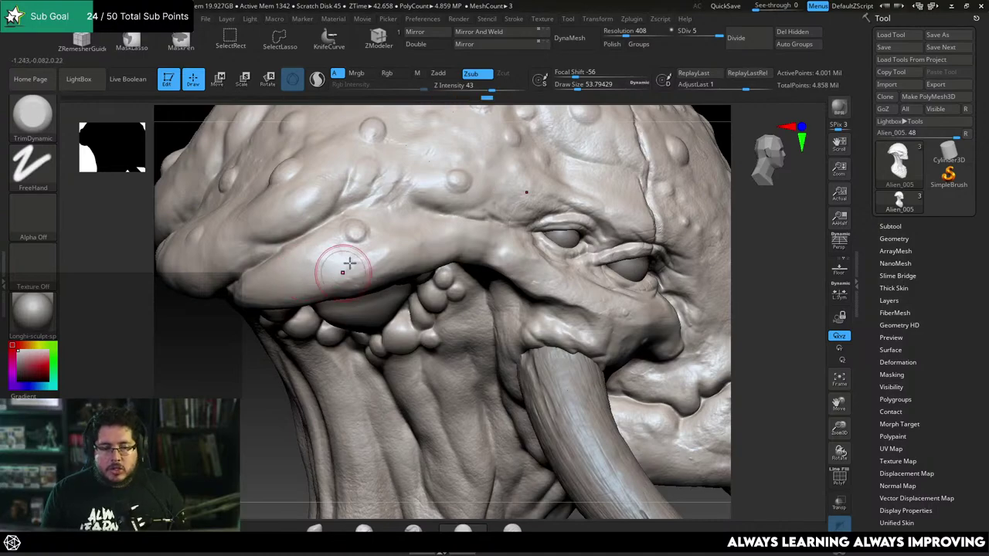
pyautogui.moveTo(256, 423)
pyautogui.keyDown('alt'); pyautogui.mouseDown()
pyautogui.moveTo(254, 392)
pyautogui.moveTo(230, 397)
pyautogui.mouseUp(); pyautogui.keyUp('alt')
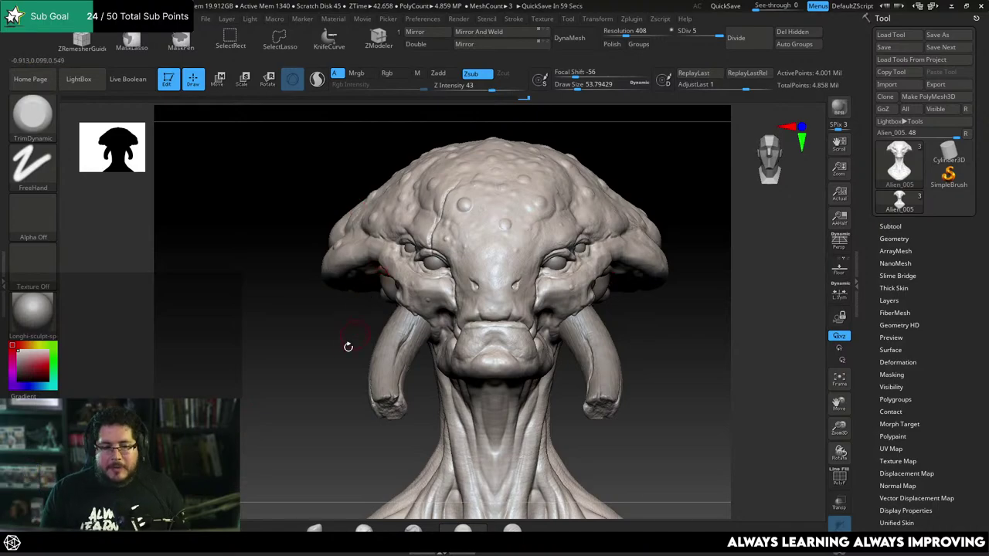
# Examine the alien's face, mouth and tusks from the front and three-quarter views, with the Draw Size reduced to about 35.
pyautogui.moveTo(348, 347)
pyautogui.mouseDown()
pyautogui.moveTo(300, 306)
pyautogui.moveTo(298, 323)
pyautogui.moveTo(395, 219)
pyautogui.mouseUp()
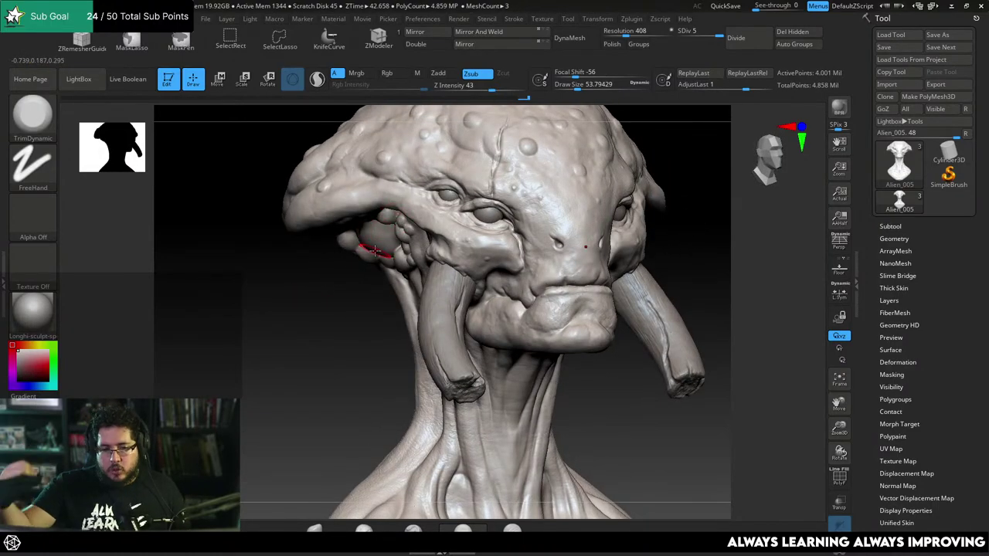
pyautogui.moveTo(609, 373)
pyautogui.keyDown('alt'); pyautogui.mouseDown()
pyautogui.moveTo(585, 351)
pyautogui.moveTo(591, 375)
pyautogui.mouseUp(); pyautogui.keyUp('alt')
pyautogui.keyDown('alt'); pyautogui.moveTo(663, 418); pyautogui.dragTo(618, 398); pyautogui.keyUp('alt')
pyautogui.press('space')
pyautogui.moveTo(574, 260); pyautogui.dragTo(565, 257)
pyautogui.keyDown('alt'); pyautogui.moveTo(639, 378); pyautogui.dragTo(601, 367); pyautogui.keyUp('alt')
pyautogui.moveTo(703, 219); pyautogui.dragTo(577, 371)
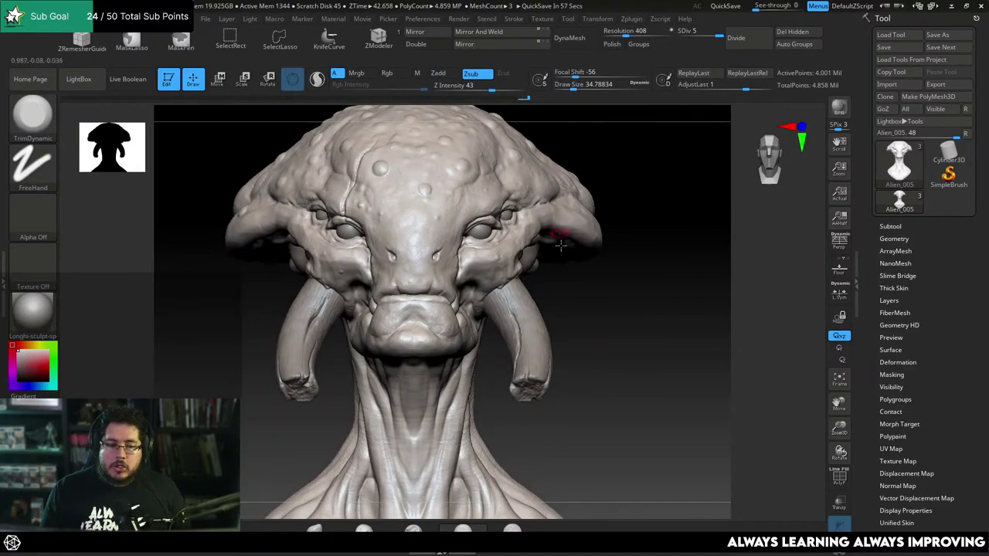
pyautogui.moveTo(596, 304); pyautogui.dragTo(625, 309)
pyautogui.keyDown('alt'); pyautogui.moveTo(751, 276); pyautogui.dragTo(635, 268); pyautogui.keyUp('alt')
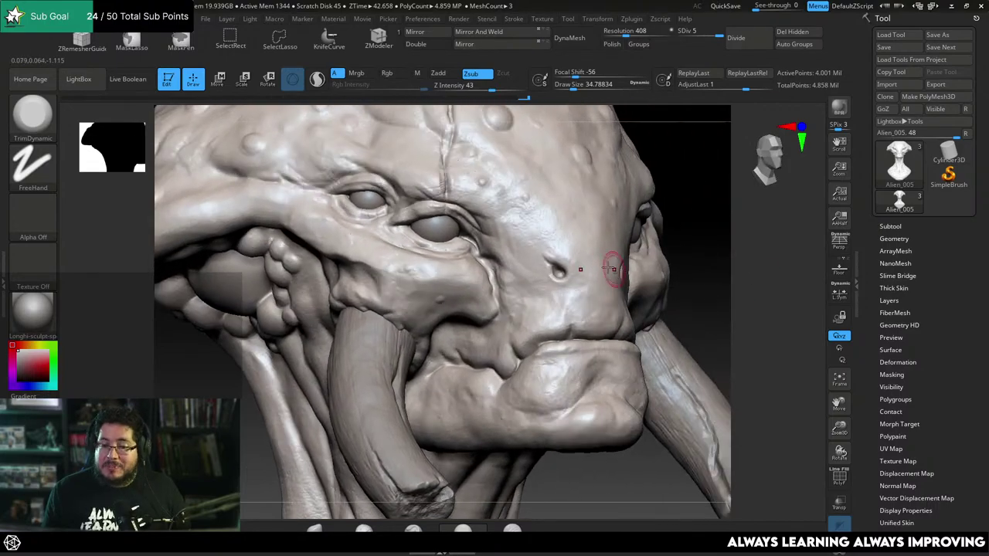
pyautogui.moveTo(695, 282); pyautogui.dragTo(667, 265)
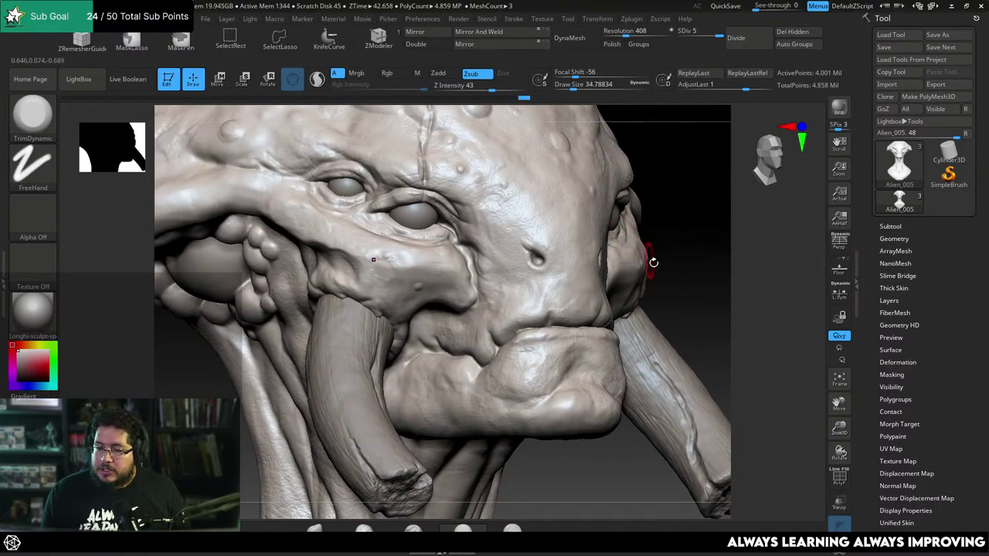
pyautogui.keyDown('alt'); pyautogui.moveTo(675, 276); pyautogui.dragTo(660, 214); pyautogui.keyUp('alt')
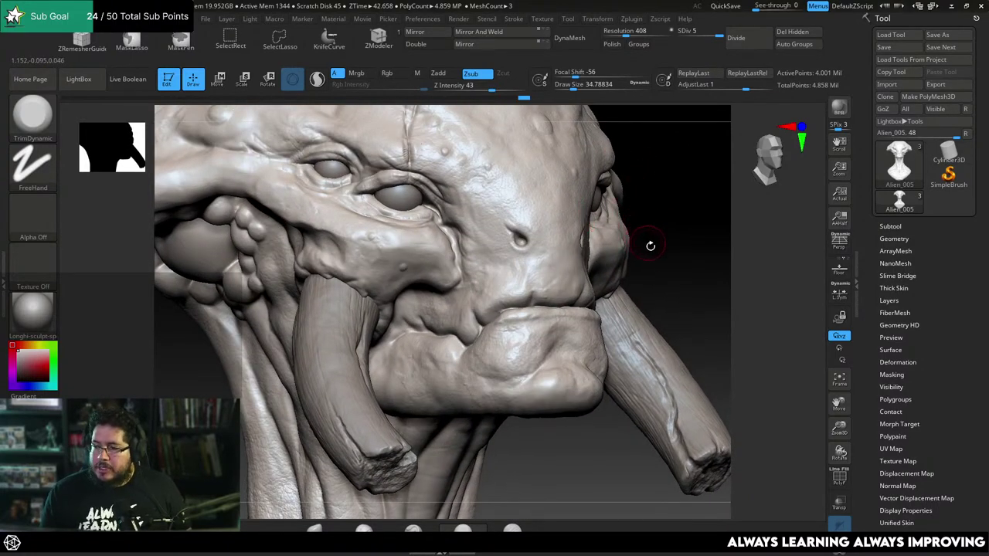
# Build up the skin fold running down to the mouth corner with the ClayBuildup brush at a Draw Size of about 44.
pyautogui.moveTo(651, 245)
pyautogui.mouseDown()
pyautogui.moveTo(673, 242)
pyautogui.moveTo(664, 248)
pyautogui.mouseUp()
pyautogui.press('b')
pyautogui.press('c')
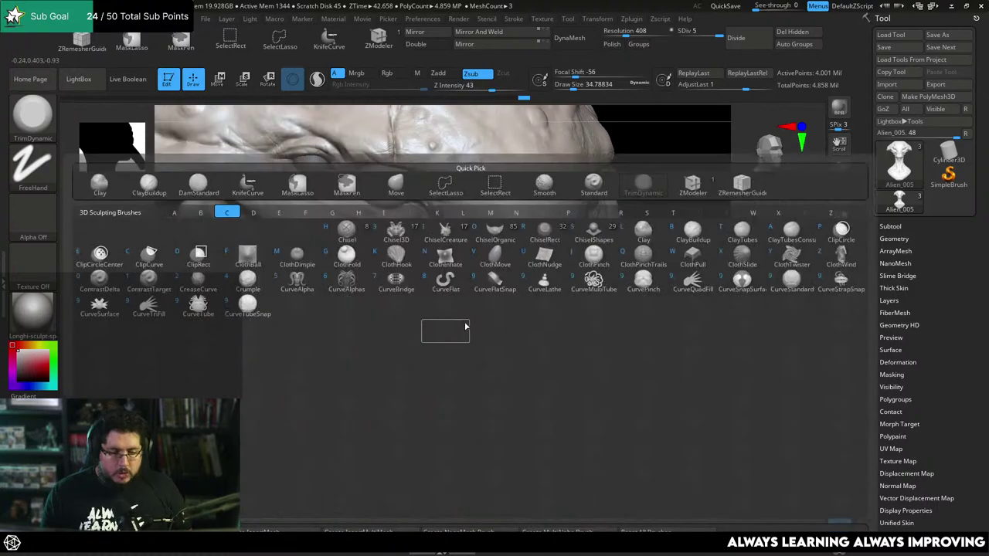
pyautogui.press('b')
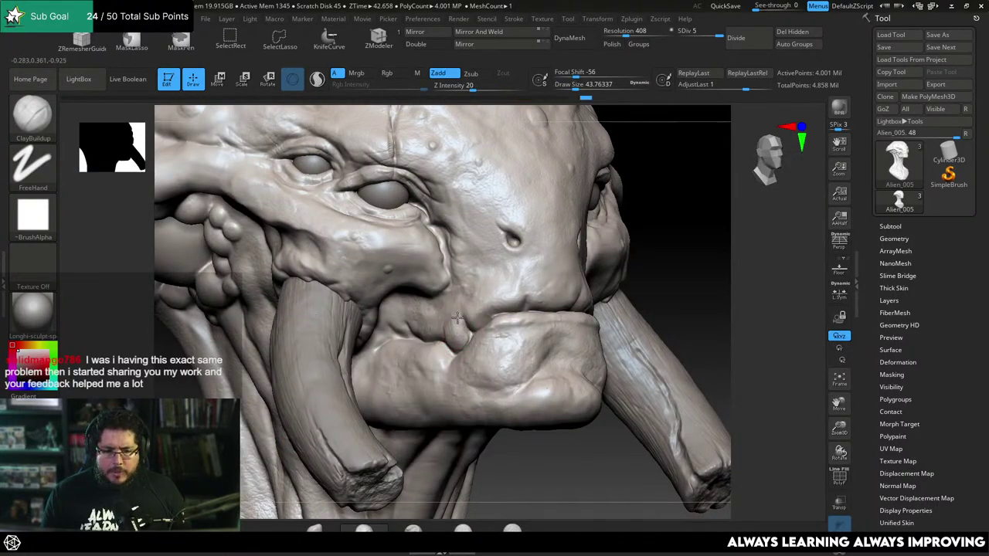
pyautogui.moveTo(453, 316)
pyautogui.mouseDown()
pyautogui.moveTo(456, 296)
pyautogui.moveTo(447, 328)
pyautogui.mouseUp()
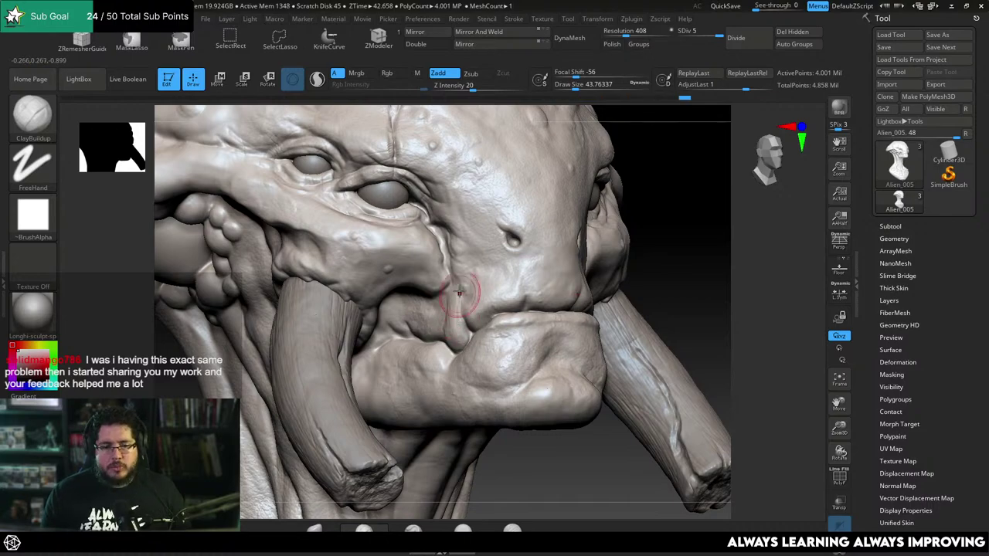
pyautogui.keyDown('alt'); pyautogui.moveTo(669, 214); pyautogui.dragTo(668, 180); pyautogui.keyUp('alt')
pyautogui.moveTo(480, 285)
pyautogui.mouseDown()
pyautogui.moveTo(457, 282)
pyautogui.moveTo(456, 266)
pyautogui.moveTo(444, 292)
pyautogui.moveTo(461, 307)
pyautogui.mouseUp()
# Carve the creases around the mouth corner fold and upper lip with DamStandard at a Draw Size of about 20.
pyautogui.moveTo(646, 245)
pyautogui.mouseDown()
pyautogui.moveTo(608, 244)
pyautogui.moveTo(593, 283)
pyautogui.mouseUp()
pyautogui.press('b')
pyautogui.press('d')
pyautogui.press('s')
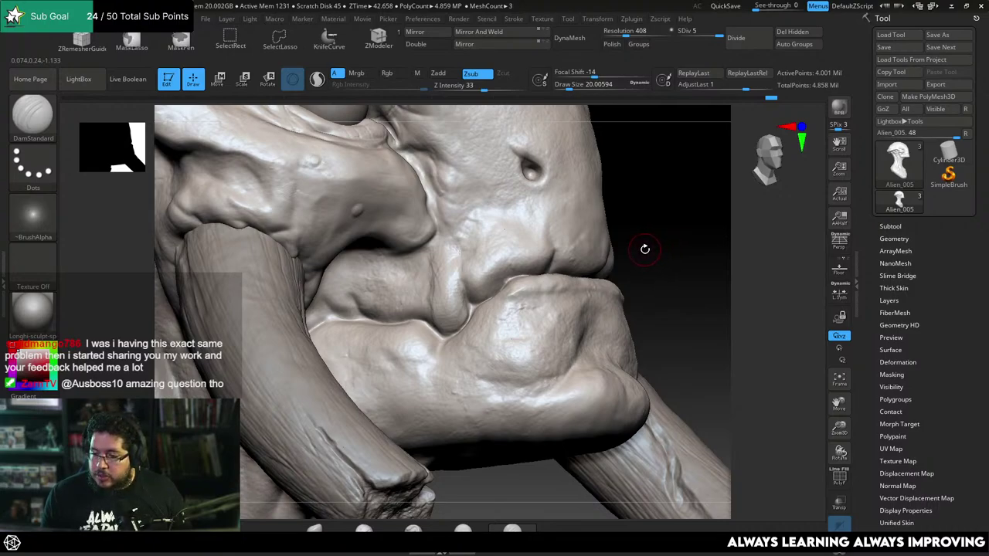
pyautogui.moveTo(643, 246)
pyautogui.mouseDown()
pyautogui.moveTo(652, 260)
pyautogui.moveTo(683, 234)
pyautogui.mouseUp()
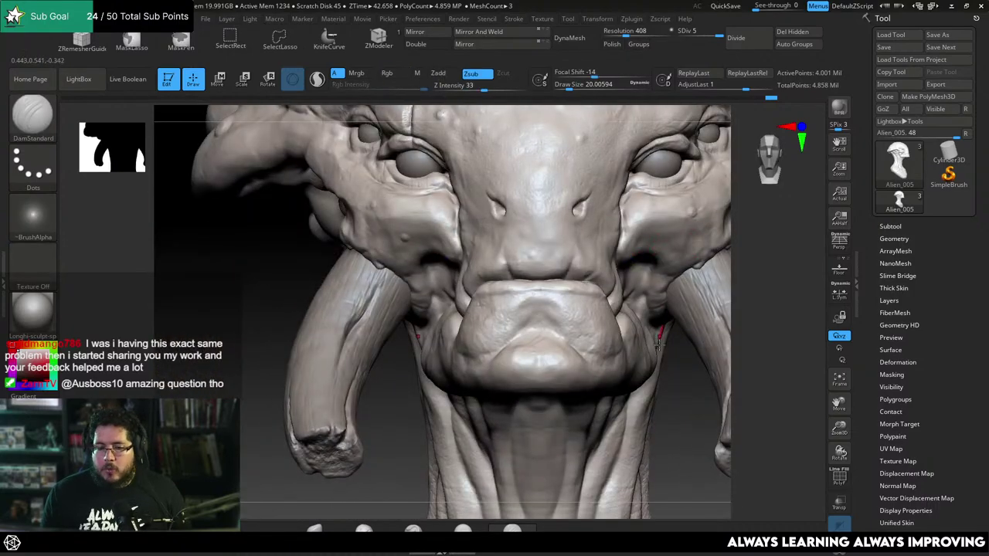
pyautogui.moveTo(674, 386); pyautogui.dragTo(680, 272)
pyautogui.moveTo(725, 250); pyautogui.dragTo(690, 277)
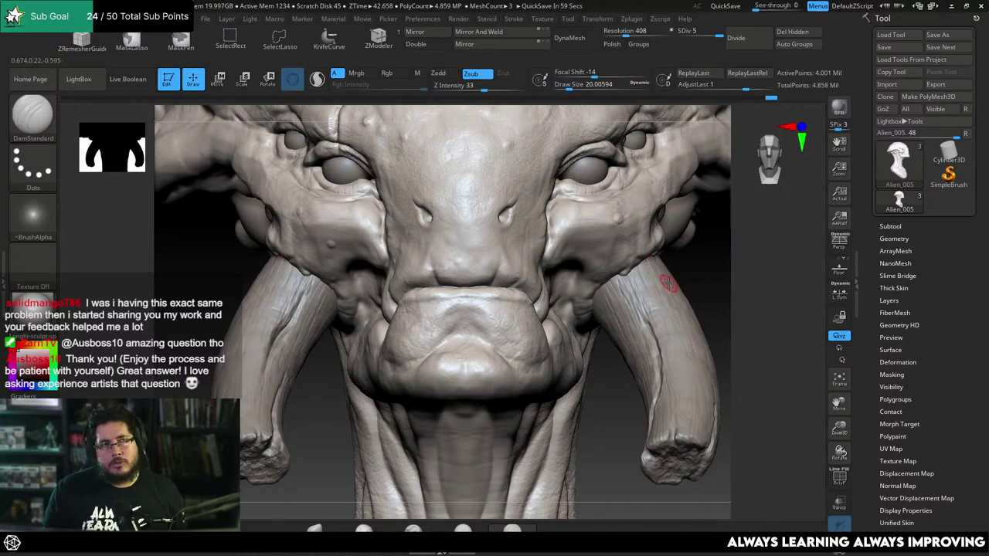
pyautogui.moveTo(727, 267)
pyautogui.mouseDown()
pyautogui.moveTo(700, 259)
pyautogui.moveTo(711, 302)
pyautogui.mouseUp()
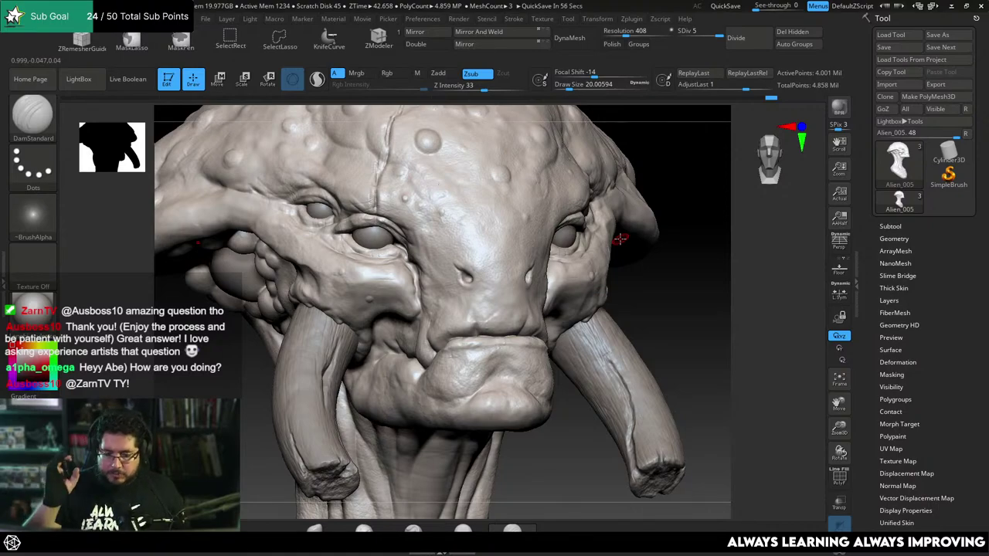
# Cut finer creases into the upper lip below the nostril with DamStandard at a Draw Size of about 17.
pyautogui.moveTo(679, 276)
pyautogui.mouseDown()
pyautogui.moveTo(748, 322)
pyautogui.moveTo(749, 290)
pyautogui.mouseUp()
pyautogui.press('space')
pyautogui.moveTo(442, 304); pyautogui.dragTo(433, 302)
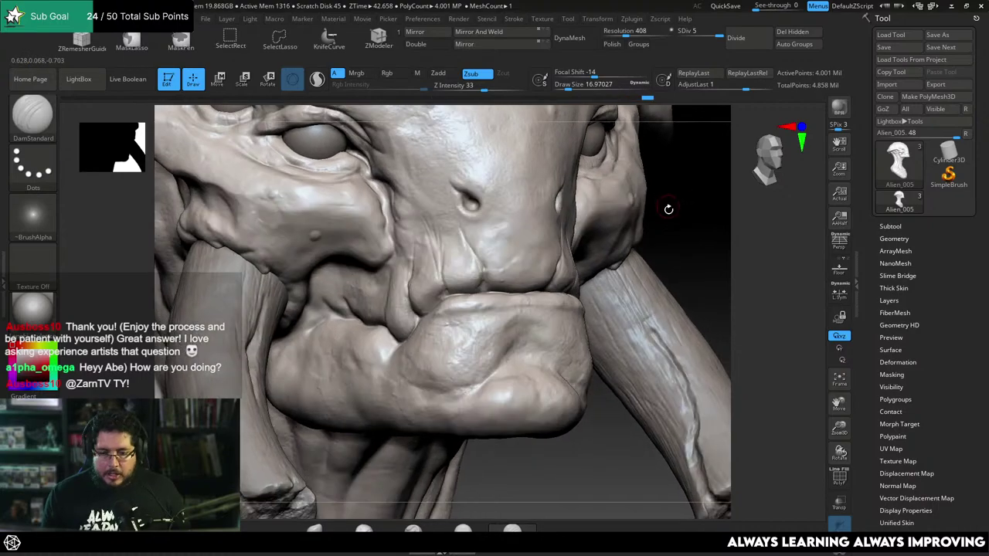
# Add volume to the upper lip fold below the nostril with ClayBuildup at a Draw Size of about 39.
pyautogui.keyDown('alt'); pyautogui.moveTo(666, 210); pyautogui.dragTo(644, 194); pyautogui.keyUp('alt')
pyautogui.press('b')
pyautogui.press('c')
pyautogui.press('b')
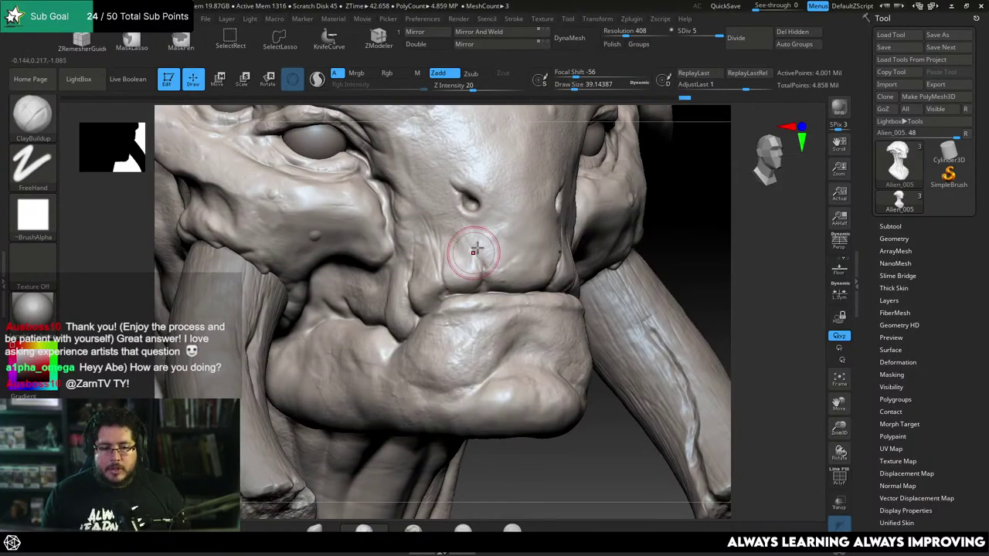
pyautogui.moveTo(463, 255)
pyautogui.mouseDown()
pyautogui.moveTo(448, 261)
pyautogui.moveTo(461, 268)
pyautogui.mouseUp()
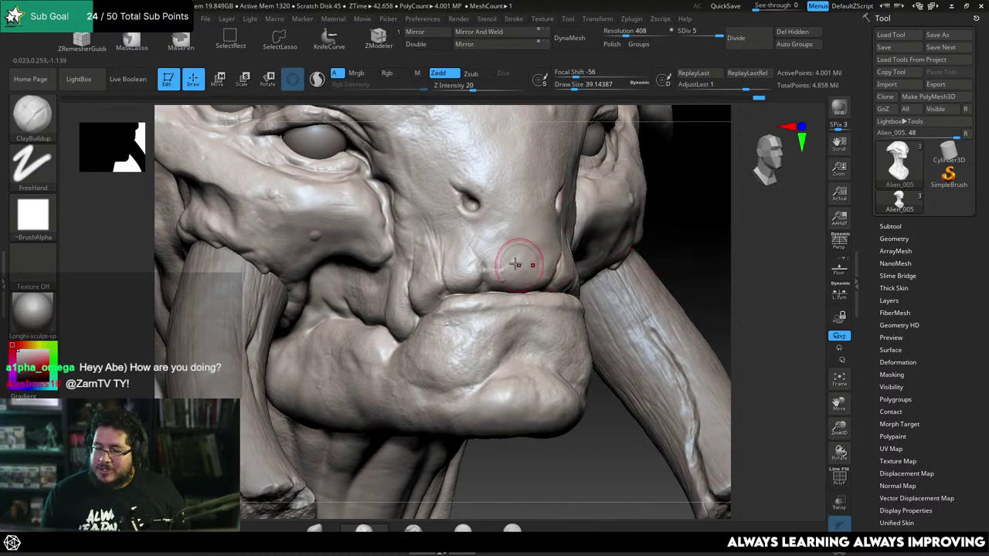
# Set the ClayBuildup Draw Size to about 41 and build up the area between the nostrils and the upper lip's centre.
pyautogui.press('space')
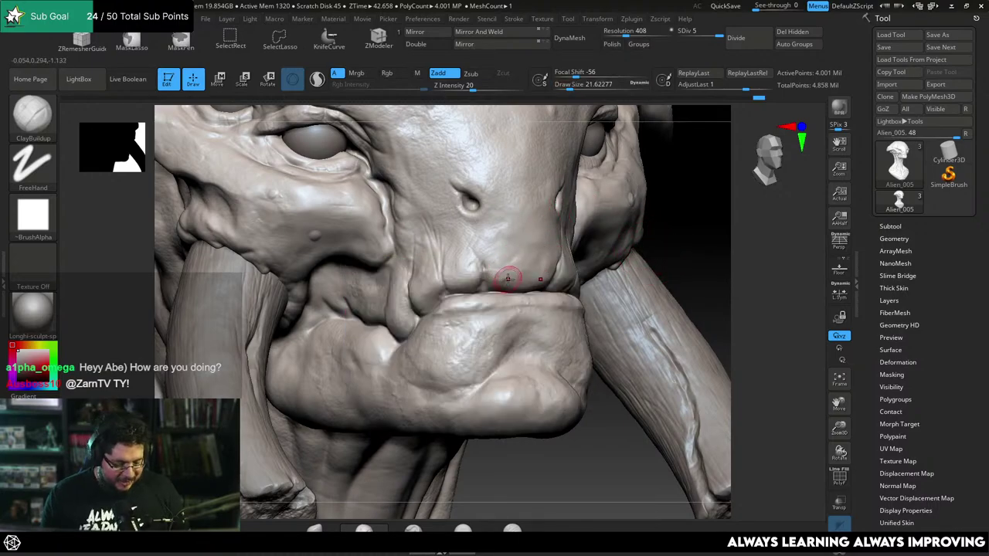
pyautogui.press('b')
pyautogui.press('c')
pyautogui.press('b')
pyautogui.press('space')
pyautogui.moveTo(507, 279); pyautogui.dragTo(512, 279)
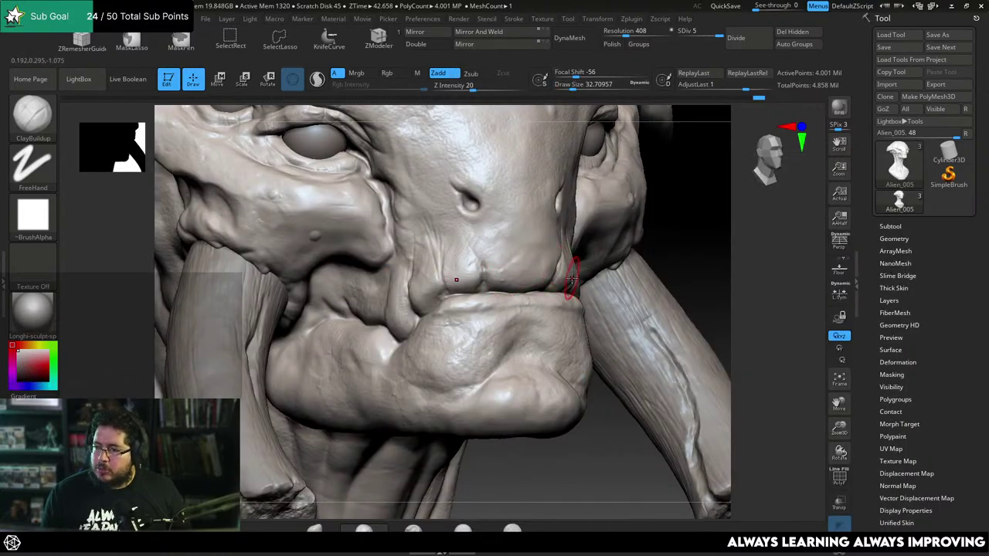
pyautogui.press(']')
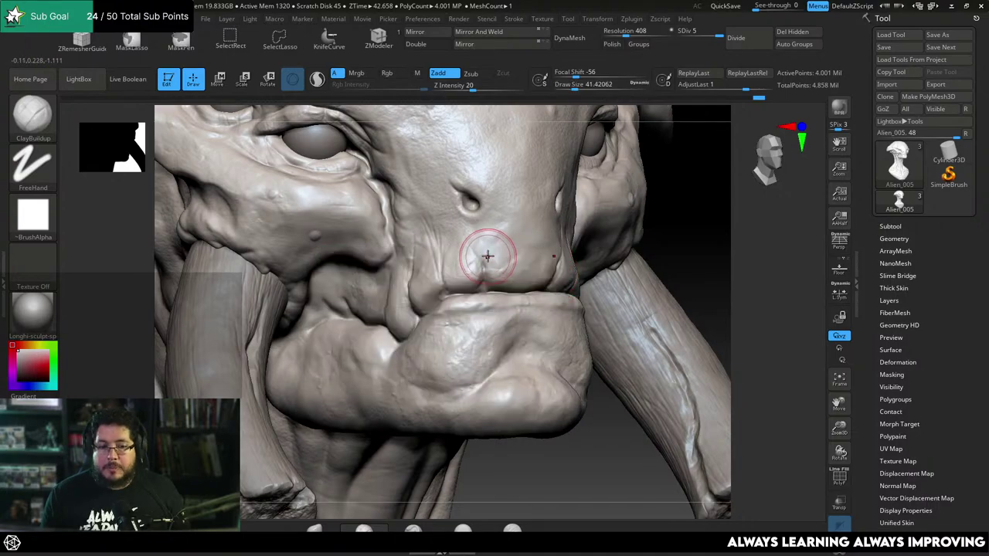
pyautogui.moveTo(494, 229)
pyautogui.mouseDown()
pyautogui.moveTo(486, 246)
pyautogui.moveTo(503, 260)
pyautogui.mouseUp()
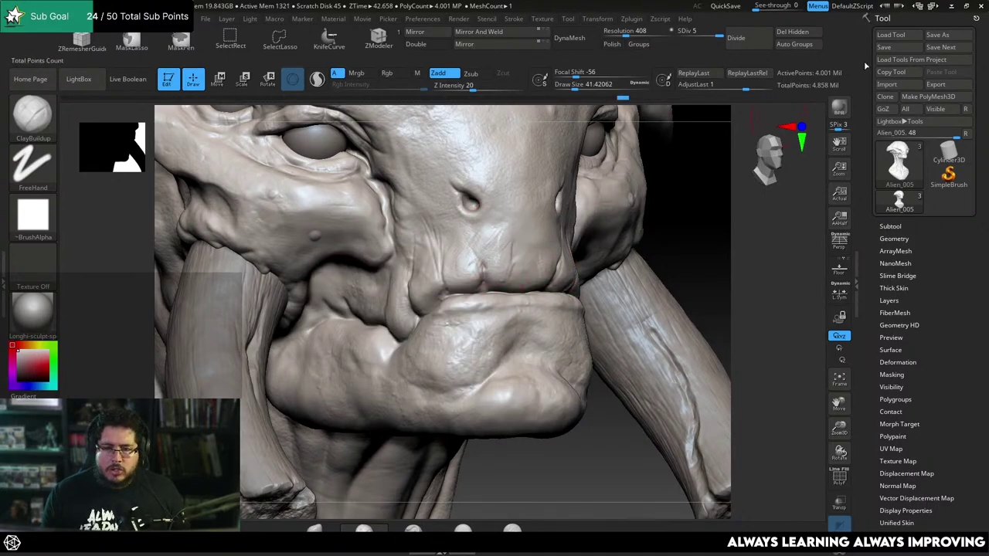
# Start loading a tool and browse to the assets folder inside the first-listed project of the 2023 folder.
pyautogui.click(890, 34)
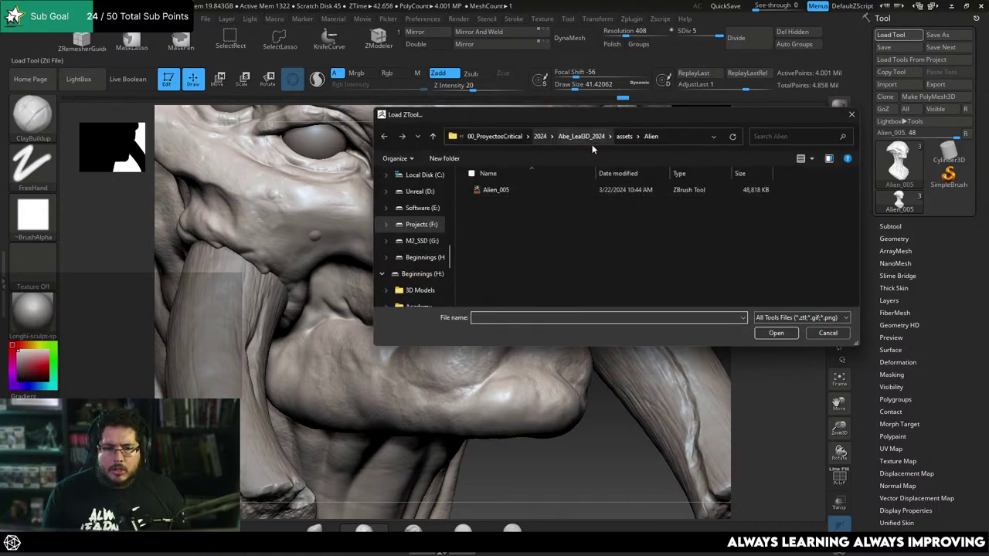
pyautogui.click(585, 136)
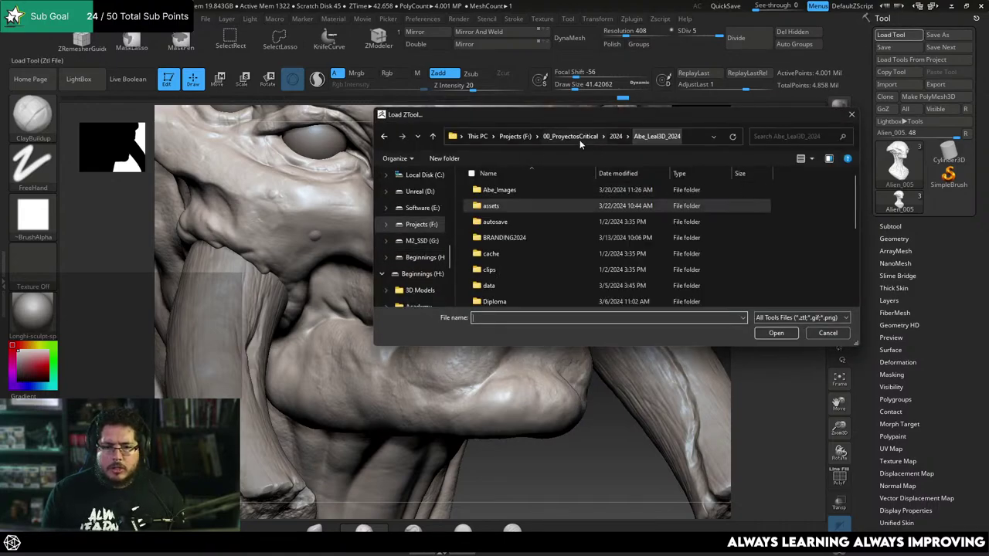
pyautogui.doubleClick(507, 205)
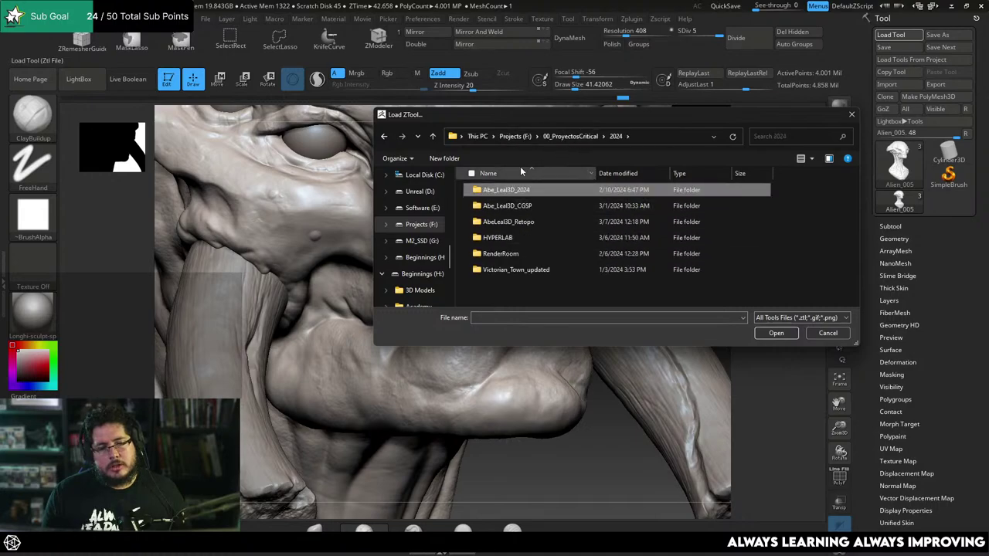
pyautogui.click(569, 136)
pyautogui.doubleClick(503, 237)
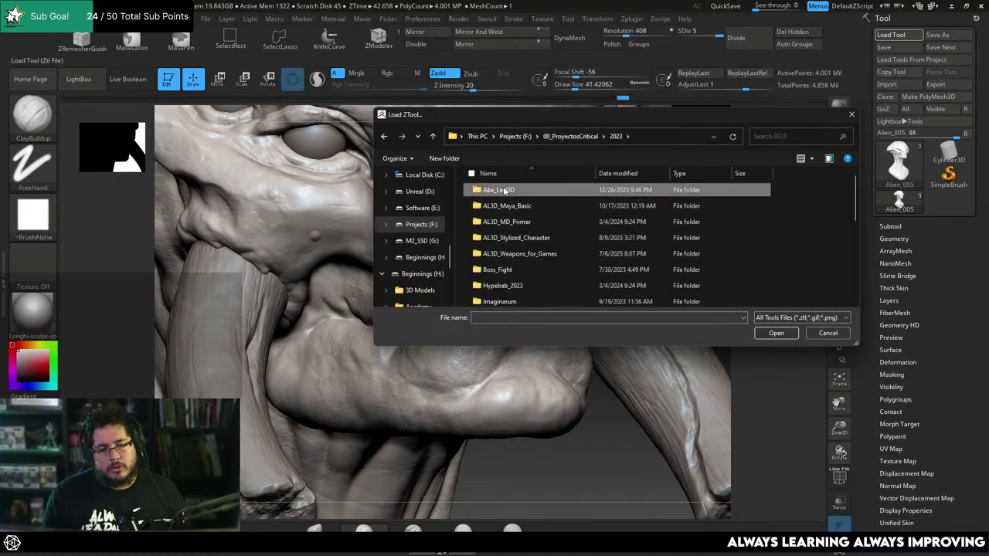
pyautogui.doubleClick(500, 190)
pyautogui.doubleClick(502, 222)
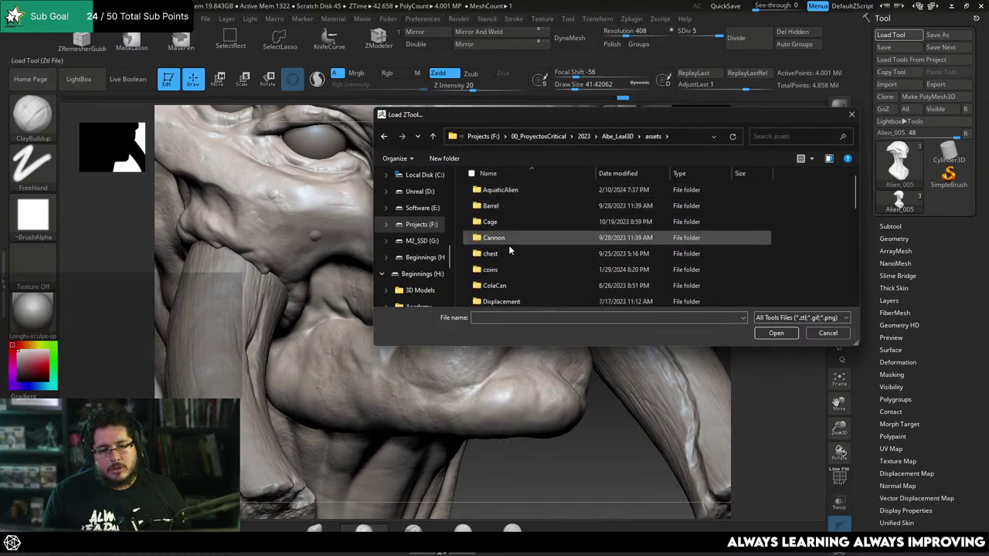
# Load the dwargBody_007 tool from the classroom folder of the Dwarf asset.
pyautogui.scroll(-2, 541, 247)
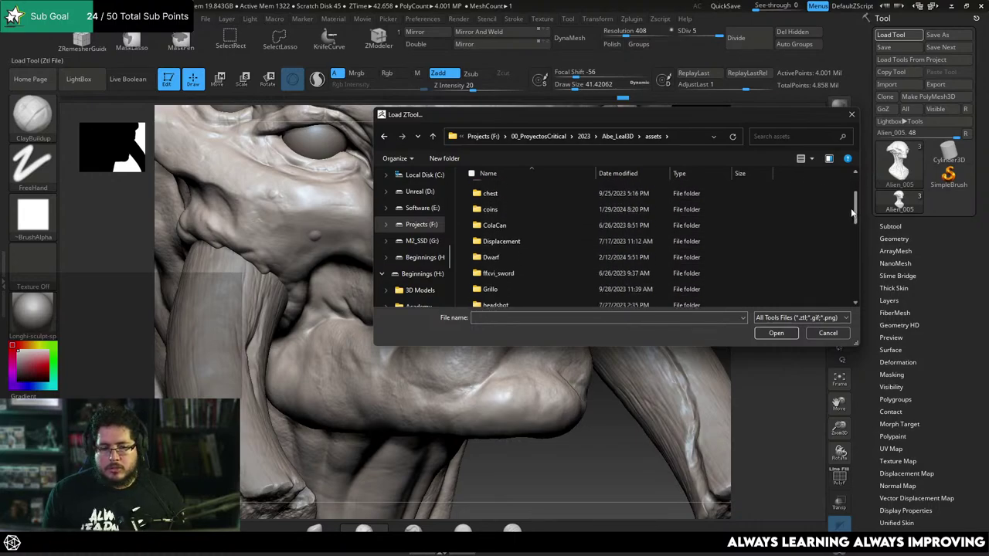
pyautogui.doubleClick(510, 241)
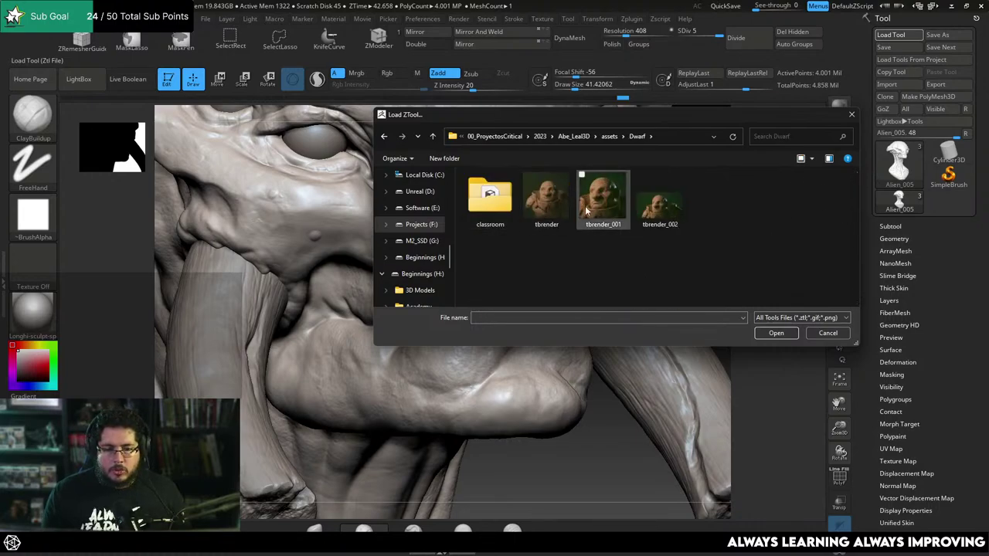
pyautogui.doubleClick(490, 201)
pyautogui.scroll(-2, 846, 198)
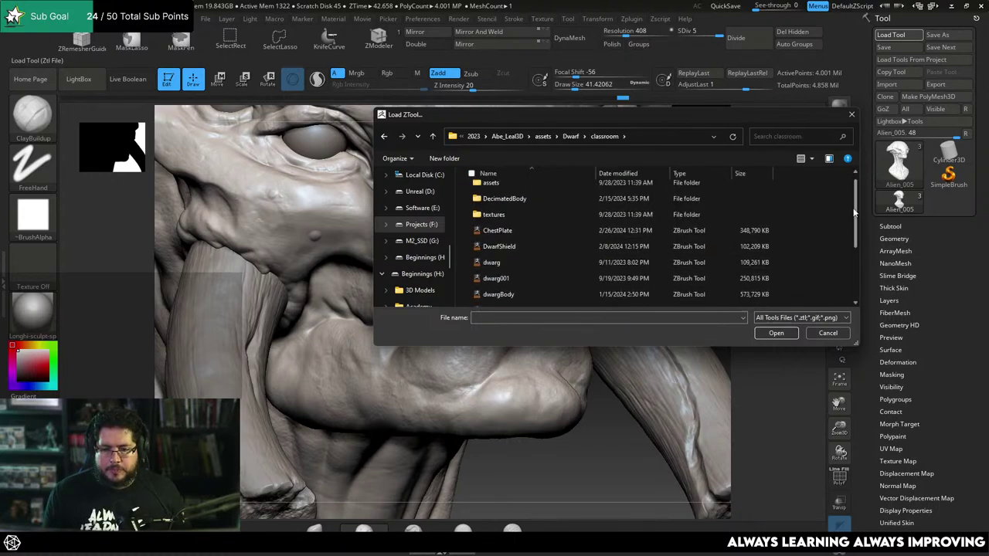
pyautogui.click(529, 299)
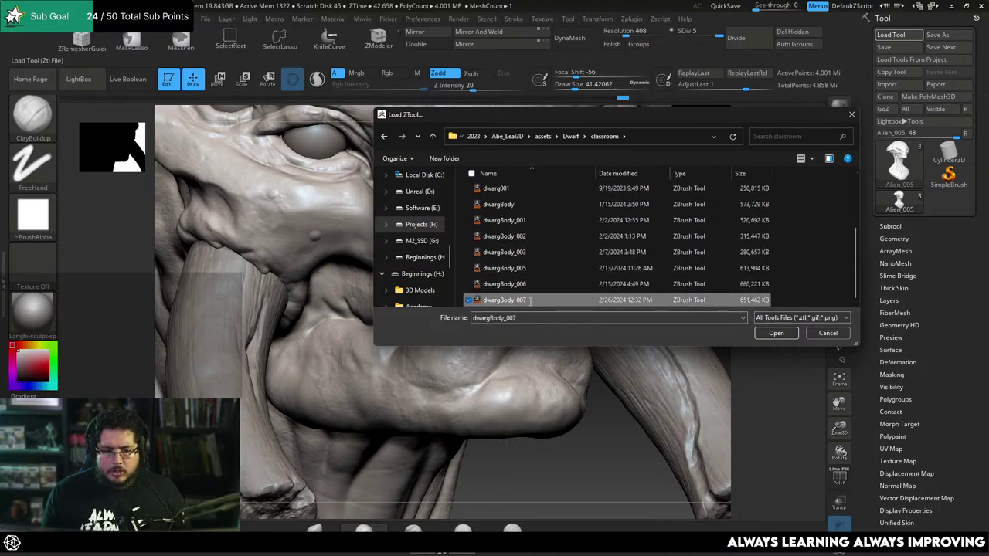
pyautogui.click(772, 336)
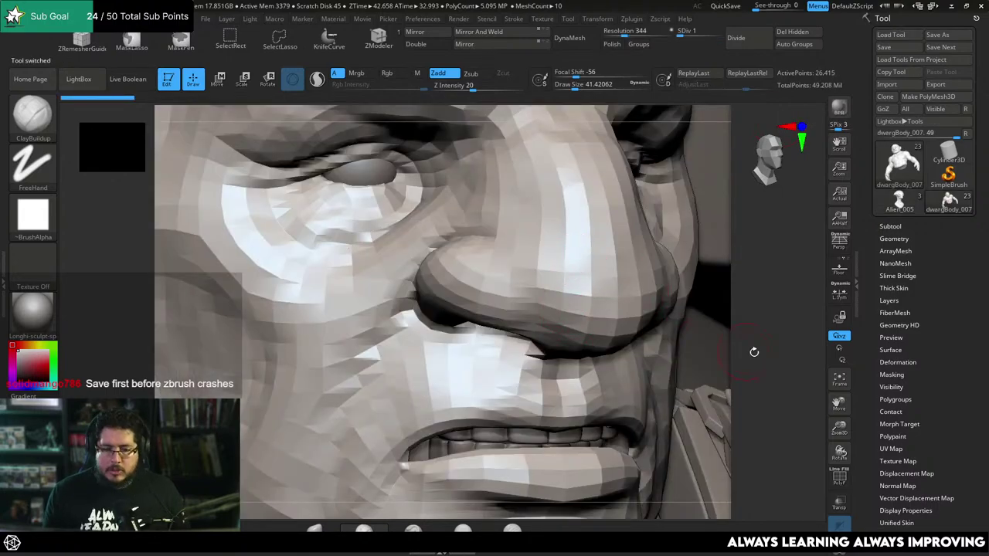
# Select the ram-head ornament subtool on the dwarf's shoulder armour and display its polyframe.
pyautogui.keyDown('alt'); pyautogui.moveTo(754, 352); pyautogui.dragTo(732, 245); pyautogui.keyUp('alt')
pyautogui.keyDown('alt'); pyautogui.click(644, 225); pyautogui.keyUp('alt')
pyautogui.moveTo(757, 297); pyautogui.dragTo(691, 298)
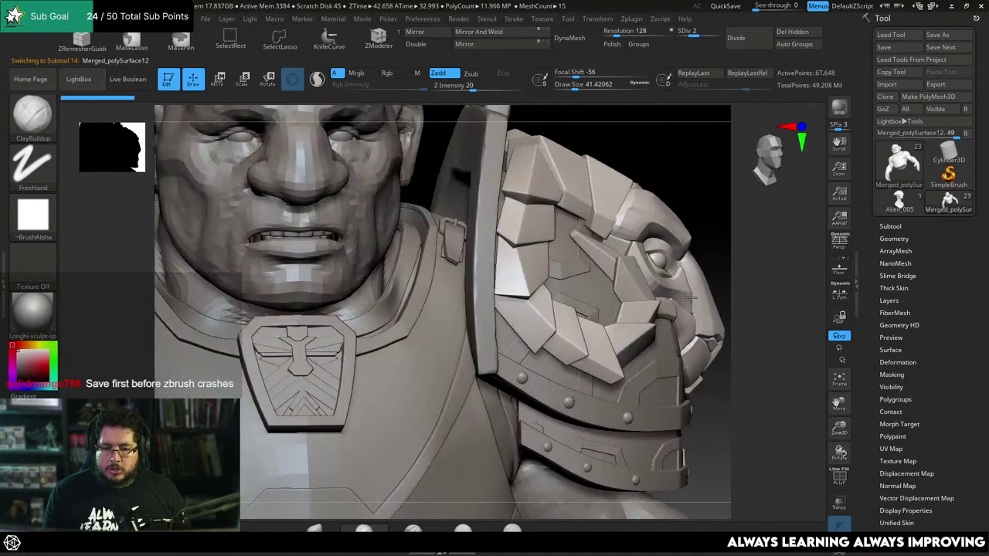
pyautogui.click(840, 477)
pyautogui.moveTo(777, 369); pyautogui.dragTo(807, 294)
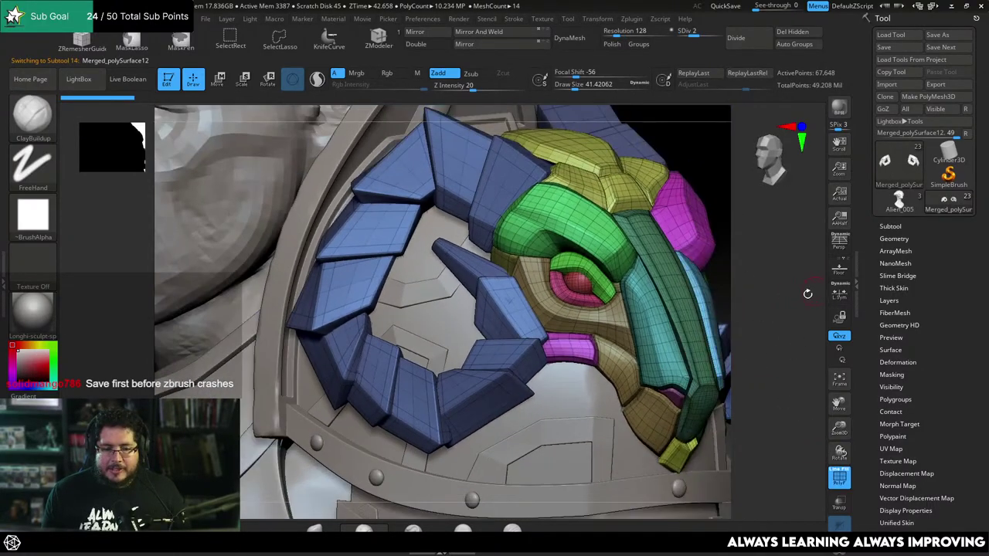
# Examine the ram-head ornament's topology and polygroups from several angles, comparing the shaded surface with the polyframe.
pyautogui.click(839, 476)
pyautogui.moveTo(727, 325); pyautogui.dragTo(611, 286)
pyautogui.click(839, 475)
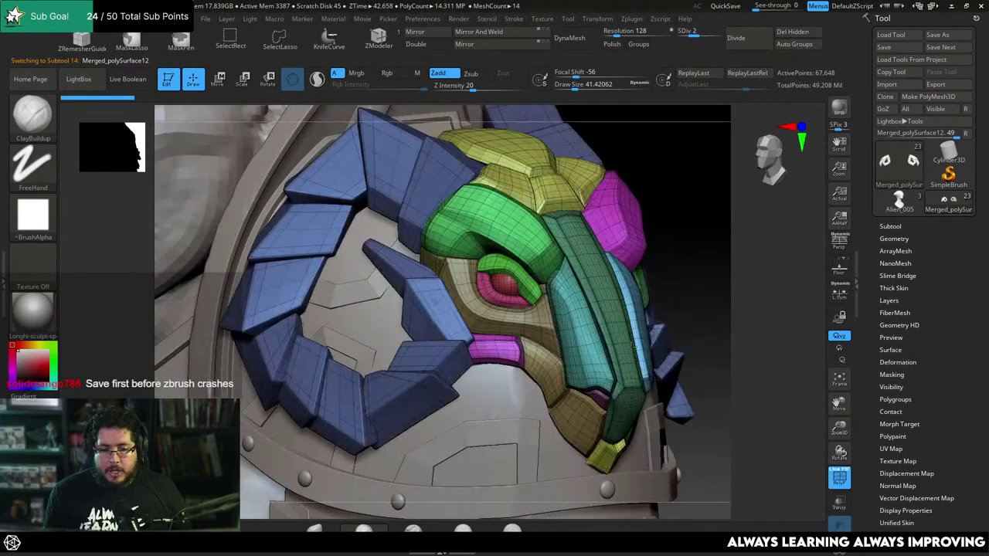
pyautogui.moveTo(703, 299)
pyautogui.mouseDown()
pyautogui.moveTo(641, 321)
pyautogui.moveTo(568, 305)
pyautogui.moveTo(701, 310)
pyautogui.moveTo(721, 301)
pyautogui.moveTo(768, 239)
pyautogui.mouseUp()
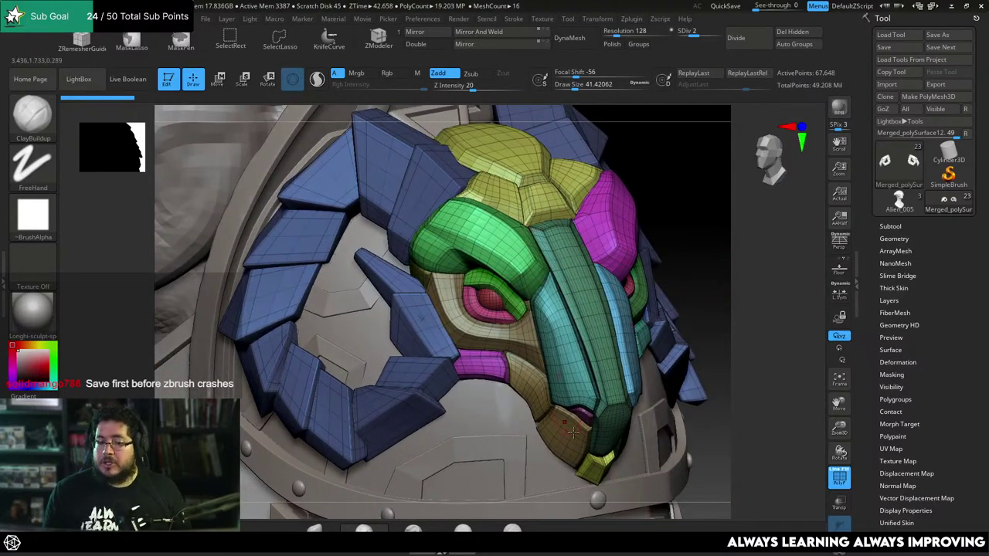
pyautogui.moveTo(713, 344)
pyautogui.mouseDown()
pyautogui.moveTo(695, 297)
pyautogui.moveTo(685, 353)
pyautogui.moveTo(645, 349)
pyautogui.mouseUp()
pyautogui.click(840, 477)
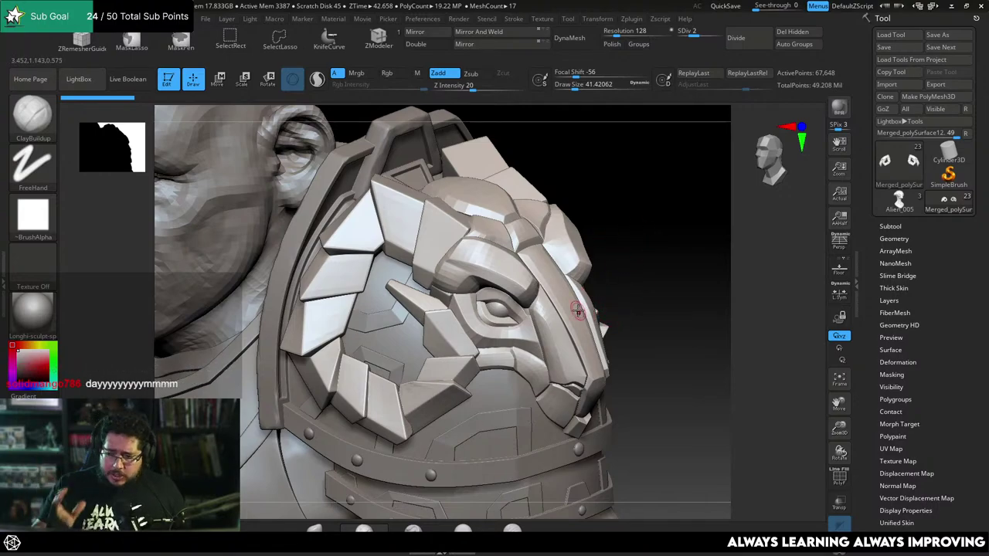
pyautogui.click(840, 477)
pyautogui.moveTo(706, 389); pyautogui.dragTo(806, 470)
pyautogui.click(839, 476)
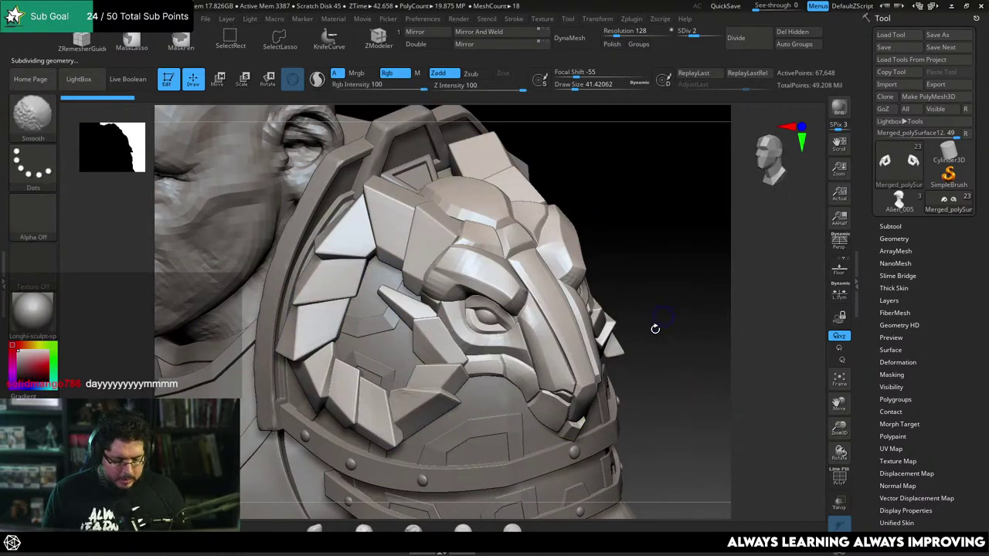
# Lower the ram-head ornament to subdivision level 1 and inspect it on the armour with and without polyframe.
pyautogui.click(840, 477)
pyautogui.moveTo(723, 378); pyautogui.dragTo(779, 314)
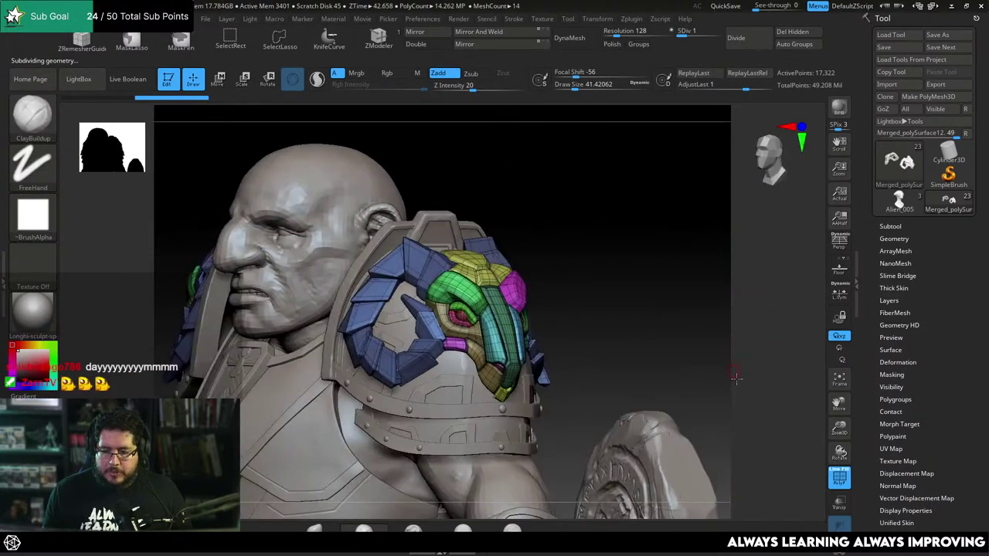
pyautogui.moveTo(735, 379); pyautogui.dragTo(811, 464)
pyautogui.click(840, 477)
pyautogui.moveTo(598, 264); pyautogui.dragTo(629, 242)
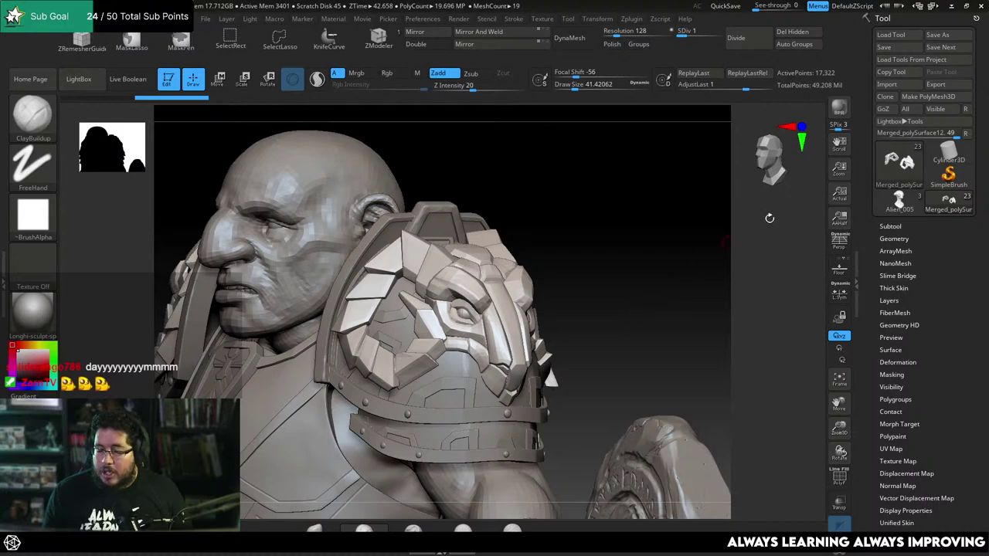
# Switch back to the Alien_005 tool and frame its mouth in a three-quarter view.
pyautogui.click(898, 200)
pyautogui.keyDown('shift'); pyautogui.moveTo(550, 311); pyautogui.dragTo(589, 347); pyautogui.keyUp('shift')
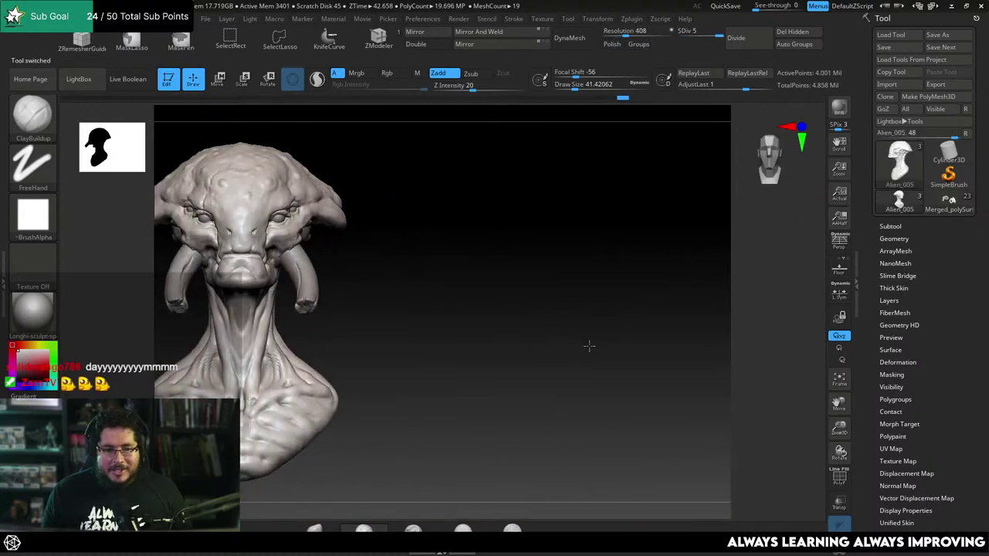
pyautogui.keyDown('alt'); pyautogui.moveTo(524, 331); pyautogui.dragTo(627, 413); pyautogui.keyUp('alt')
pyautogui.moveTo(650, 310)
pyautogui.mouseDown()
pyautogui.moveTo(663, 312)
pyautogui.moveTo(570, 320)
pyautogui.mouseUp()
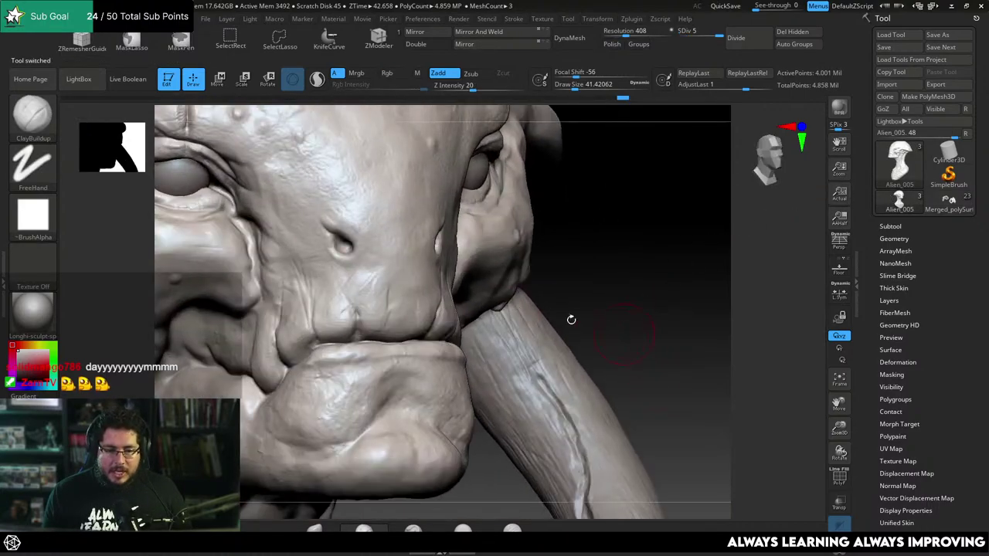
# Flatten the area between the nostrils and the upper lip with TrimDynamic at a Draw Size of about 56.
pyautogui.press('b')
pyautogui.press('t')
pyautogui.press('d')
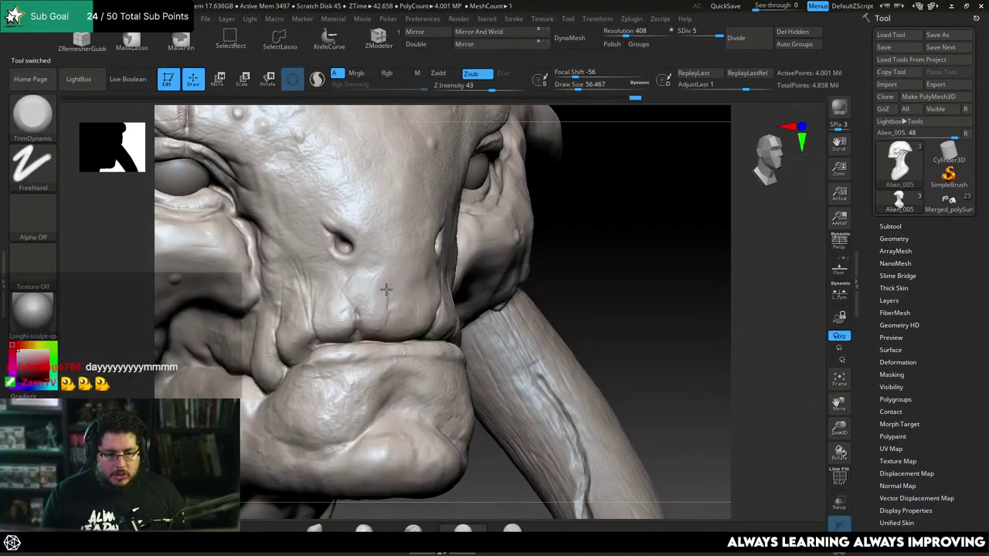
# Build up the surface around the upper lip and cheek fold with ClayBuildup at a Draw Size of about 44.
pyautogui.press('b')
pyautogui.press('c')
pyautogui.press('b')
pyautogui.press('space')
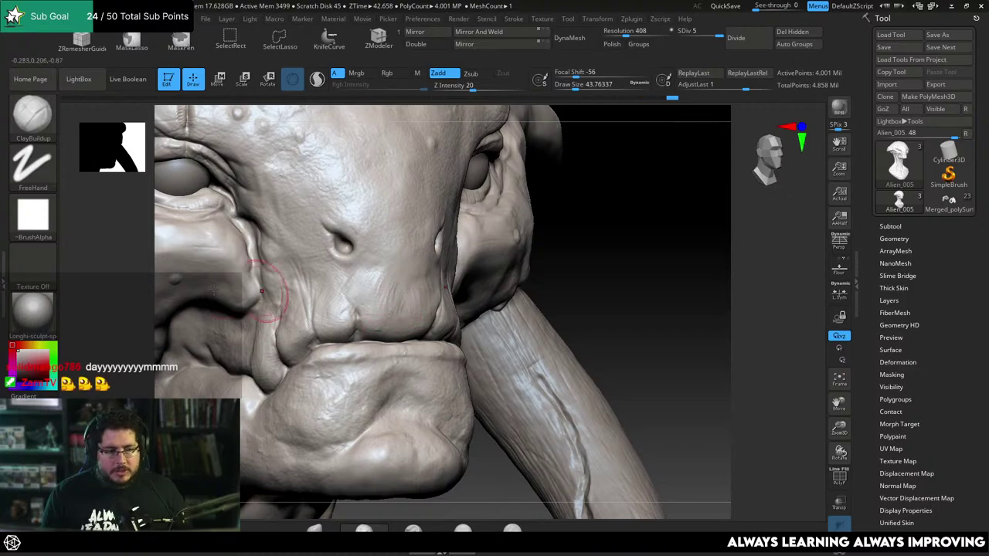
# Assign the round Alpha 12 to ClayBuildup and set its Draw Size to about 29.
pyautogui.click(33, 215)
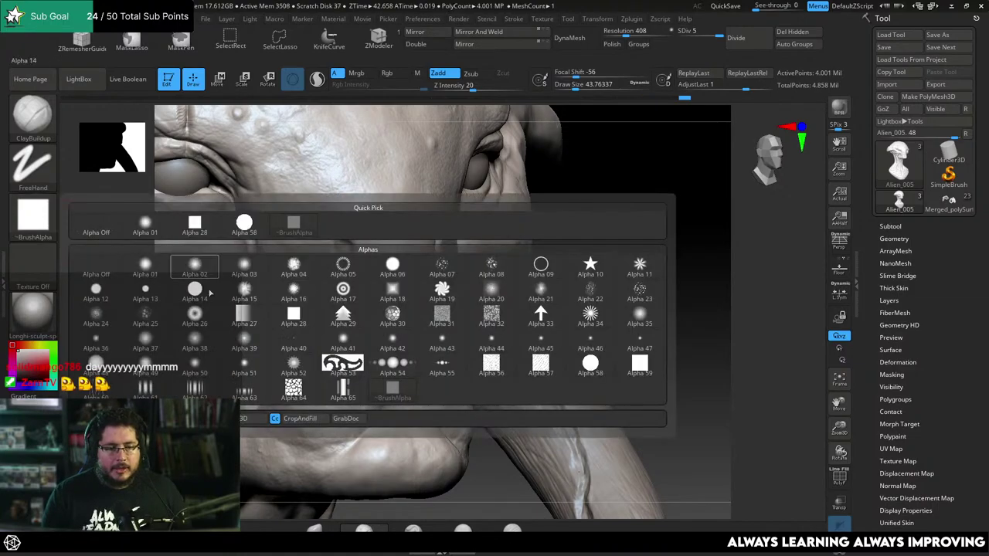
pyautogui.click(146, 292)
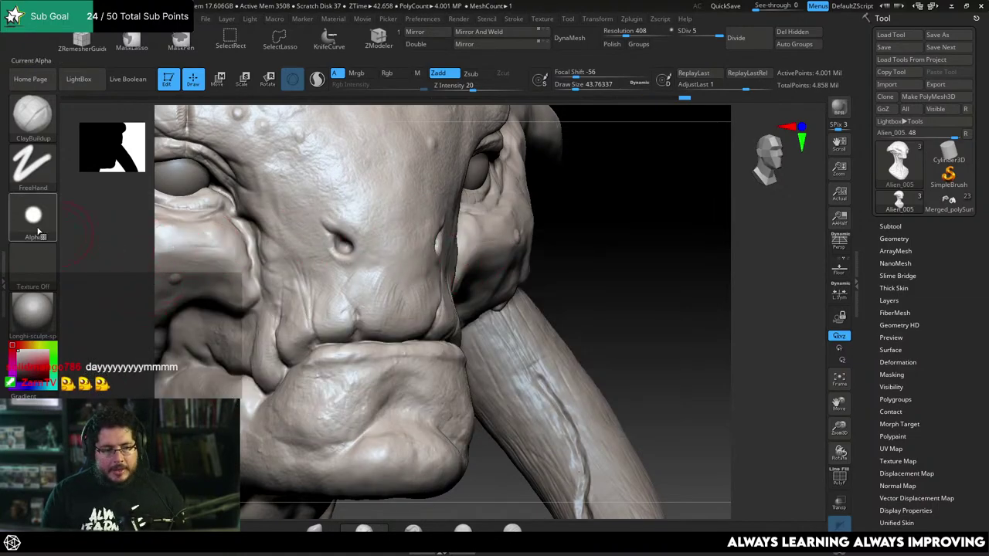
pyautogui.click(38, 232)
pyautogui.click(97, 290)
pyautogui.press('space')
pyautogui.moveTo(306, 266); pyautogui.dragTo(292, 267)
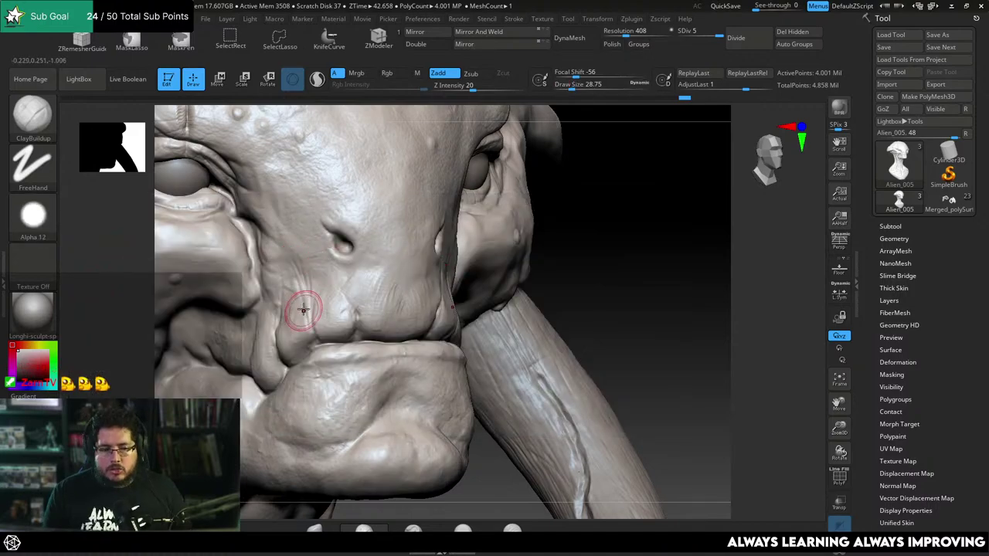
# Add volume to the fold at the mouth corner with ClayBuildup and Alpha 12, raising the Draw Size to about 39.
pyautogui.press('b')
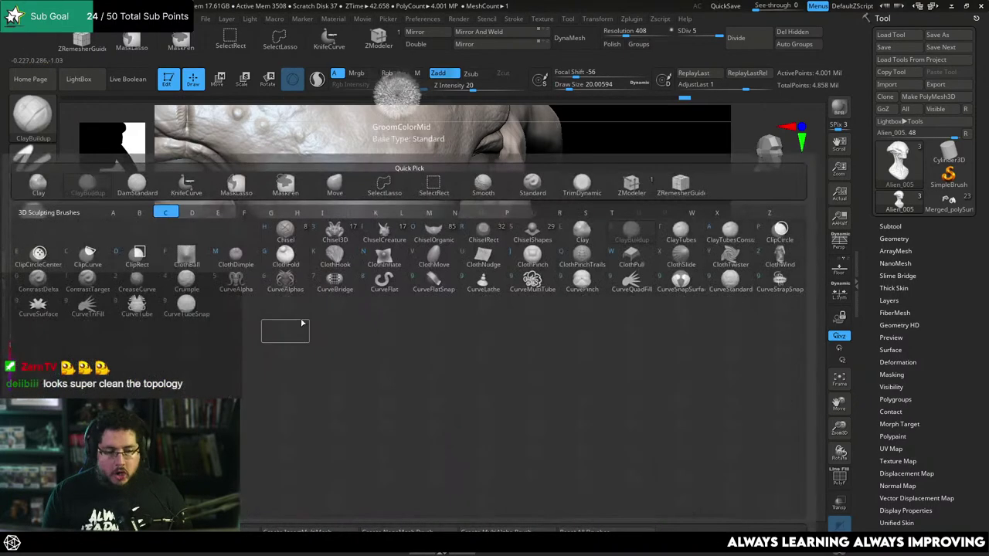
pyautogui.press('b')
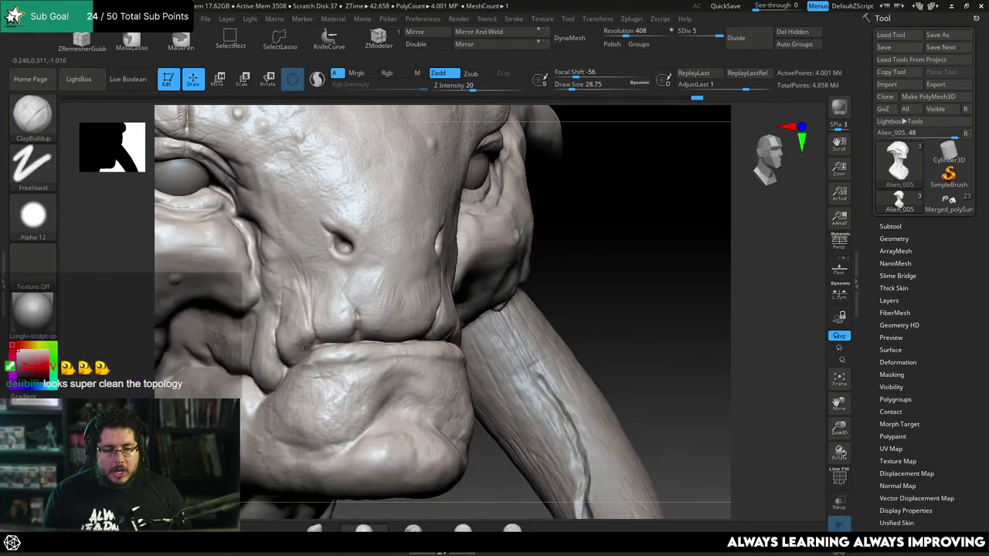
pyautogui.moveTo(298, 349); pyautogui.dragTo(294, 355)
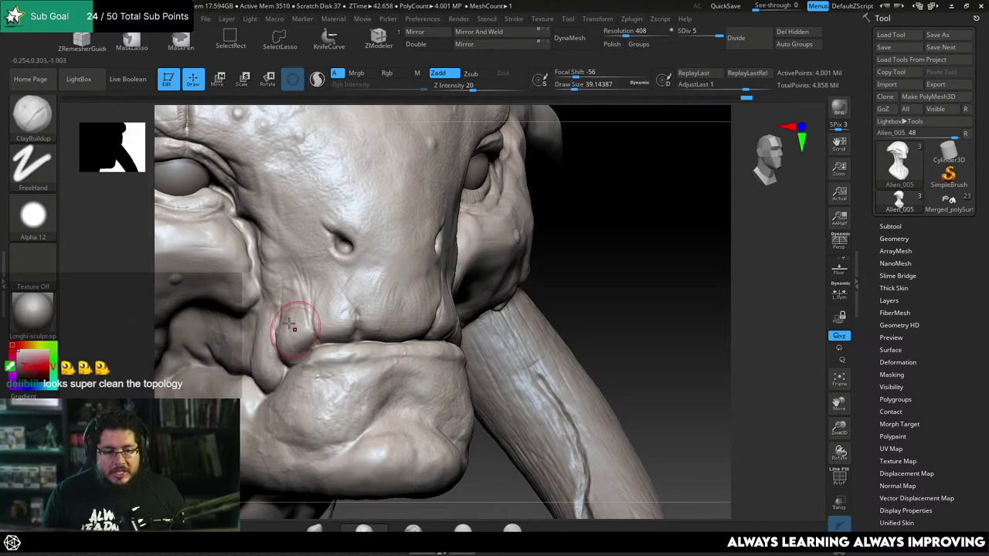
pyautogui.moveTo(279, 270); pyautogui.dragTo(286, 324)
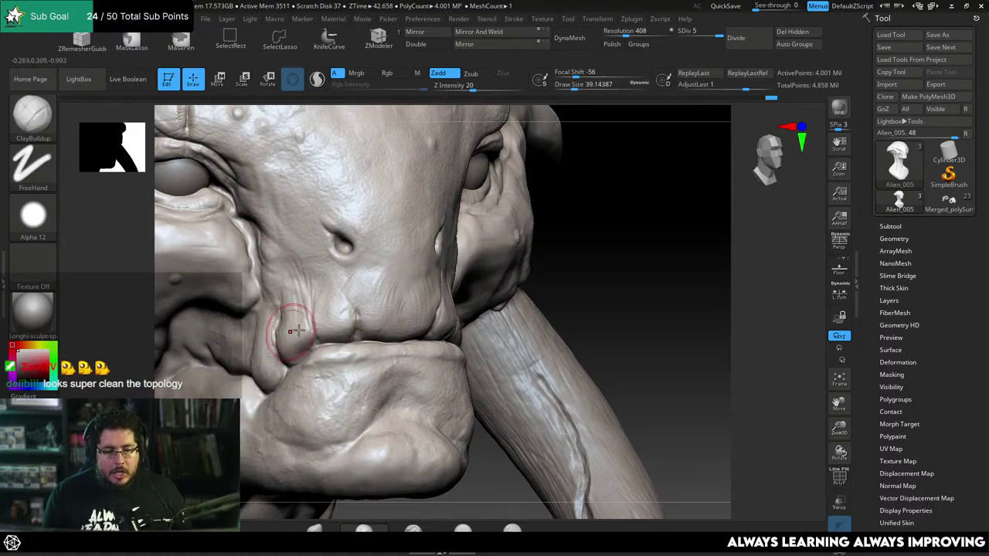
# Carve the creases in the upper lip below the nostril with DamStandard at a Draw Size of about 18.
pyautogui.keyDown('alt'); pyautogui.moveTo(619, 228); pyautogui.dragTo(658, 184); pyautogui.keyUp('alt')
pyautogui.press('[')
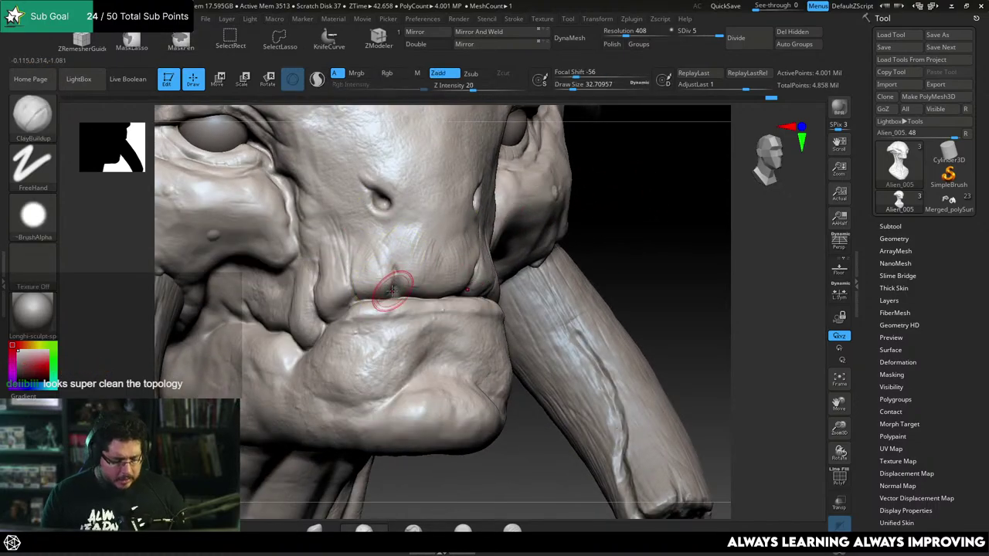
pyautogui.press('b')
pyautogui.press('d')
pyautogui.press('s')
pyautogui.press('space')
pyautogui.moveTo(399, 281); pyautogui.dragTo(389, 282)
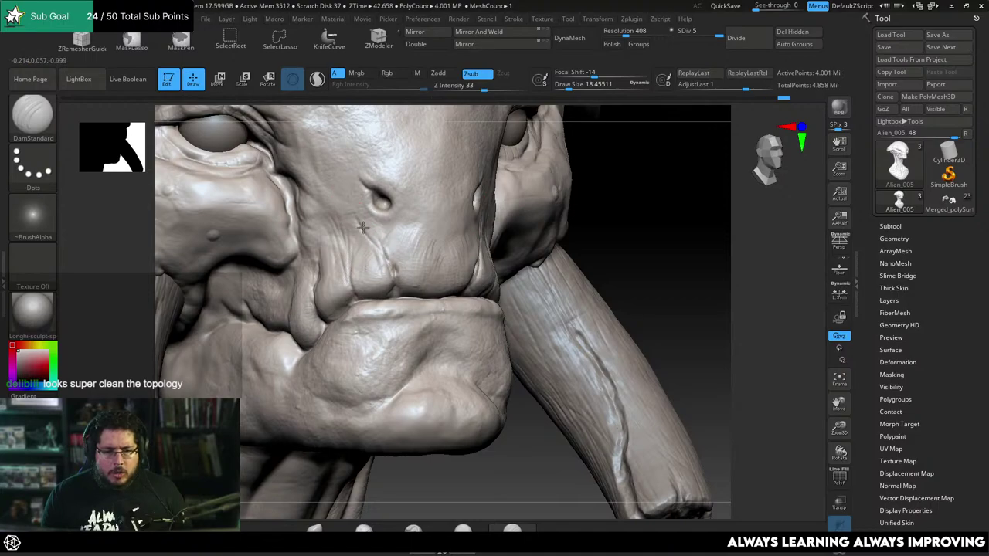
# Flatten the upper lip planes beside the central crease with TrimDynamic at a Draw Size of about 39.
pyautogui.press('b')
pyautogui.press('t')
pyautogui.press('d')
pyautogui.press('space')
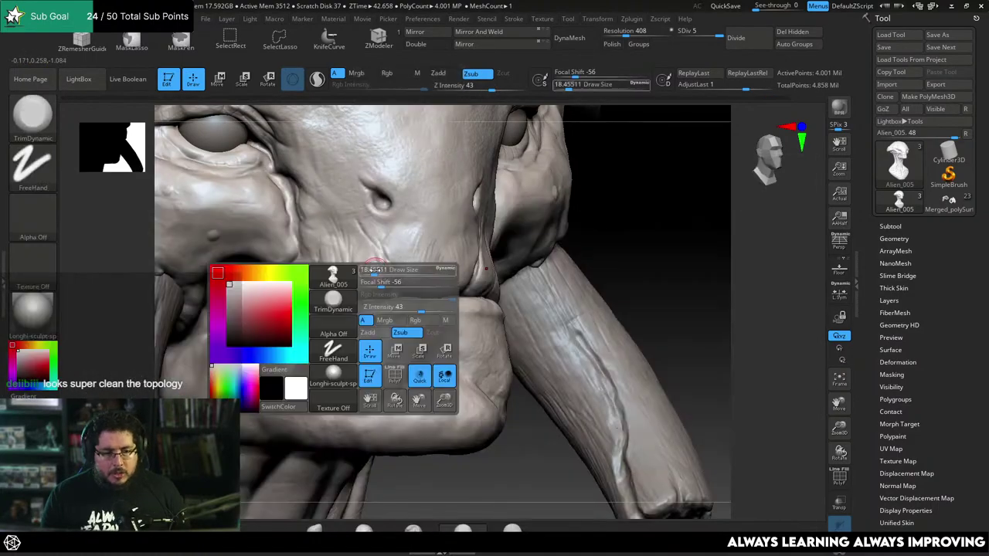
pyautogui.moveTo(371, 255); pyautogui.dragTo(410, 282)
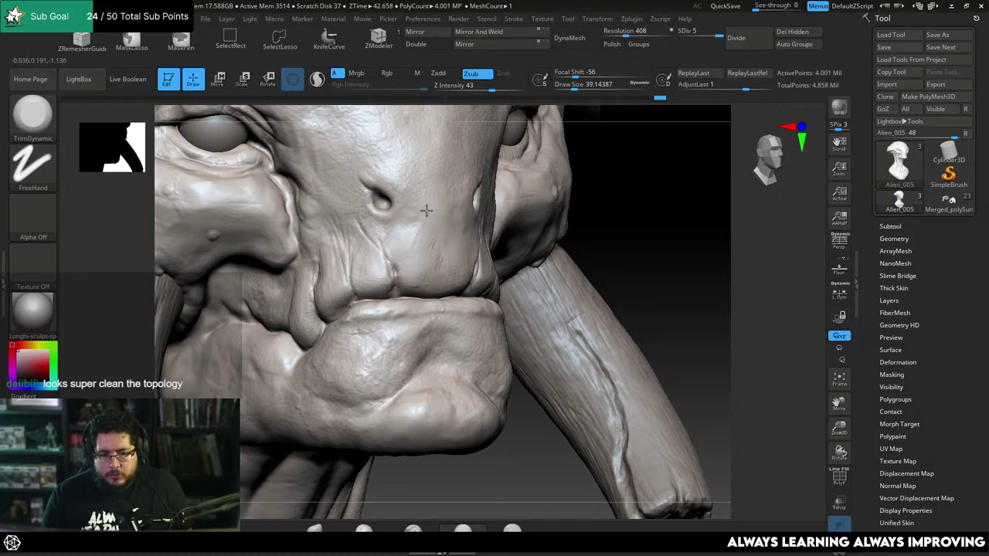
# Build up the middle of the upper lip below the nostrils with ClayBuildup at a Draw Size of about 59.
pyautogui.press('b')
pyautogui.press('c')
pyautogui.press('b')
pyautogui.press('space')
pyautogui.click(410, 249)
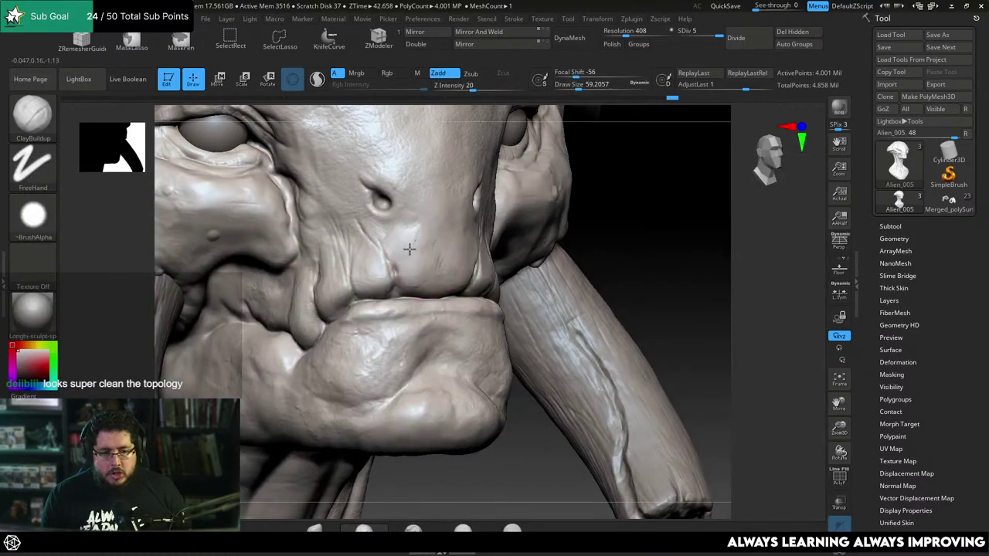
pyautogui.moveTo(411, 232)
pyautogui.mouseDown()
pyautogui.moveTo(425, 227)
pyautogui.moveTo(436, 277)
pyautogui.mouseUp()
pyautogui.moveTo(436, 276); pyautogui.dragTo(431, 261)
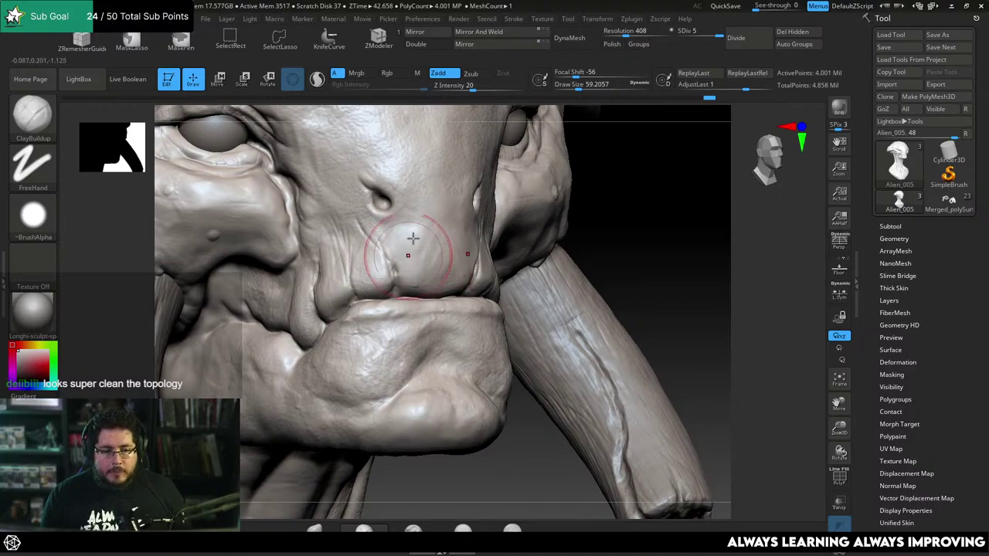
# Carve fine creases at the upper corner of the nostril with DamStandard at a Draw Size of about 9.
pyautogui.keyDown('alt'); pyautogui.moveTo(603, 201); pyautogui.dragTo(607, 251); pyautogui.keyUp('alt')
pyautogui.press('space')
pyautogui.moveTo(375, 204); pyautogui.dragTo(361, 204)
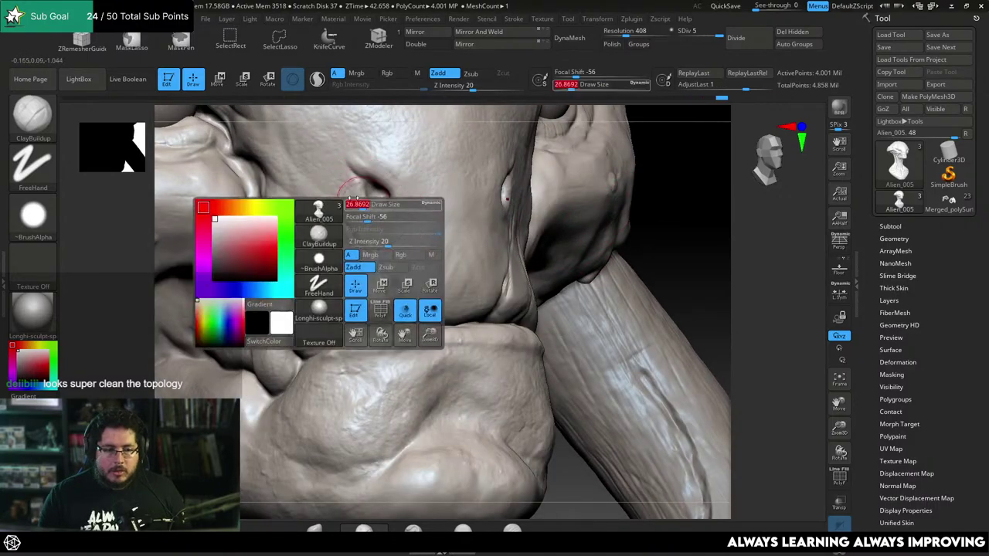
pyautogui.press('space')
pyautogui.click(358, 191)
pyautogui.press('b')
pyautogui.press('d')
pyautogui.press('s')
pyautogui.press('space')
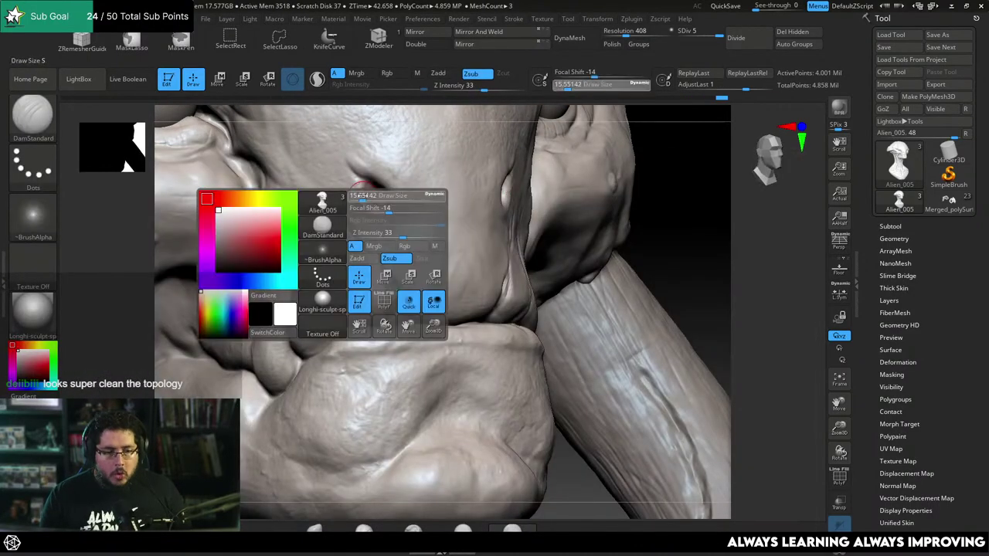
pyautogui.click(364, 194)
pyautogui.press('space')
pyautogui.moveTo(363, 149); pyautogui.dragTo(342, 148)
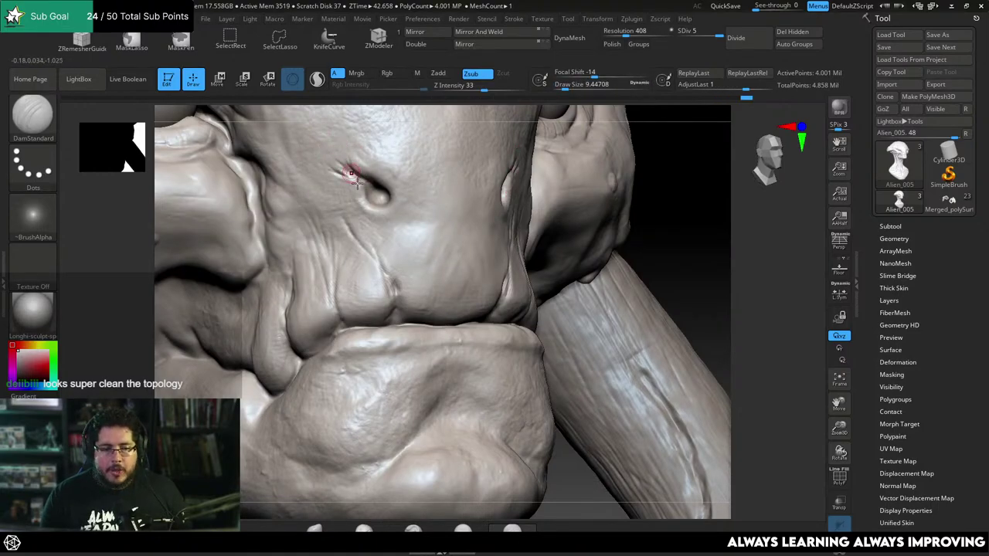
pyautogui.moveTo(354, 177); pyautogui.dragTo(368, 195)
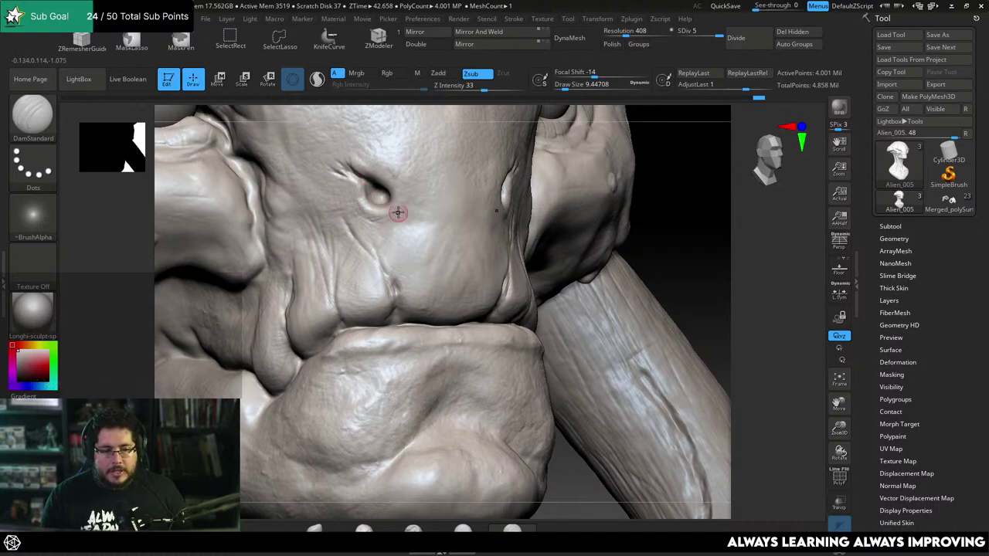
# Build up the rim around the nostril with ClayBuildup at a Draw Size of about 17 to 18.
pyautogui.press('b')
pyautogui.press('c')
pyautogui.press('b')
pyautogui.press('space')
pyautogui.click(380, 225)
pyautogui.moveTo(378, 197); pyautogui.dragTo(371, 208)
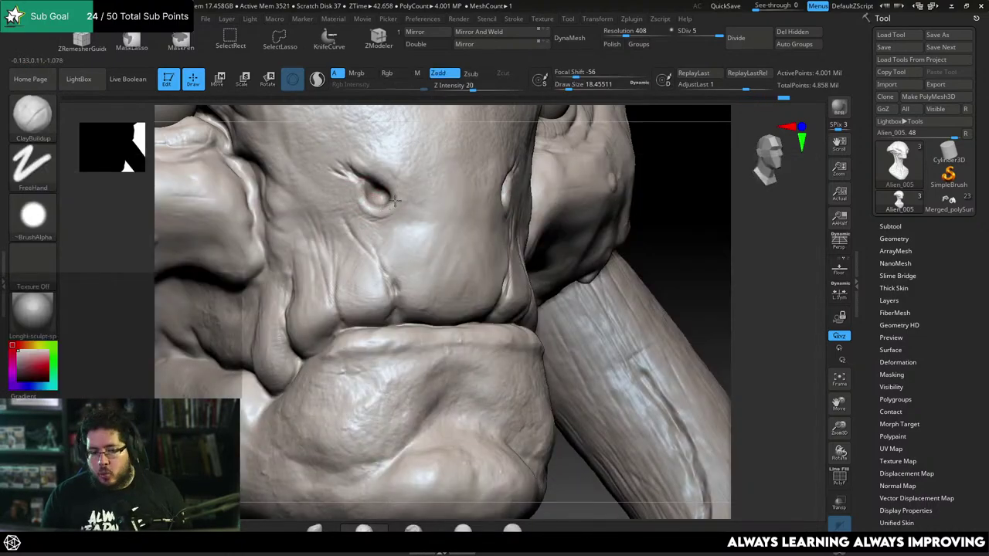
pyautogui.moveTo(395, 201); pyautogui.dragTo(394, 192)
pyautogui.press('space')
pyautogui.click(389, 195)
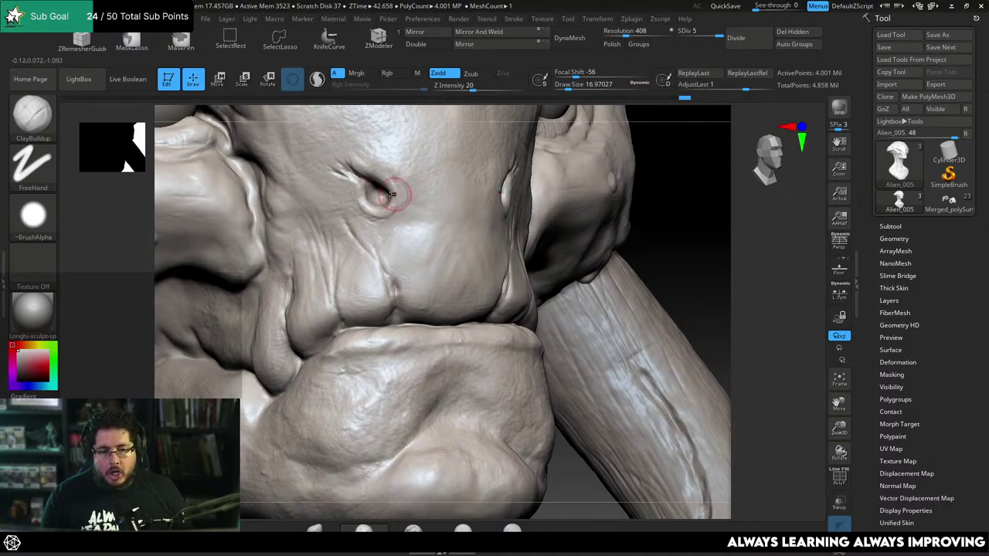
# Examine the nostrils, mouth and whole head from the front, toggling the polyframe display on and off.
pyautogui.keyDown('shift'); pyautogui.moveTo(642, 181); pyautogui.dragTo(651, 162); pyautogui.keyUp('shift')
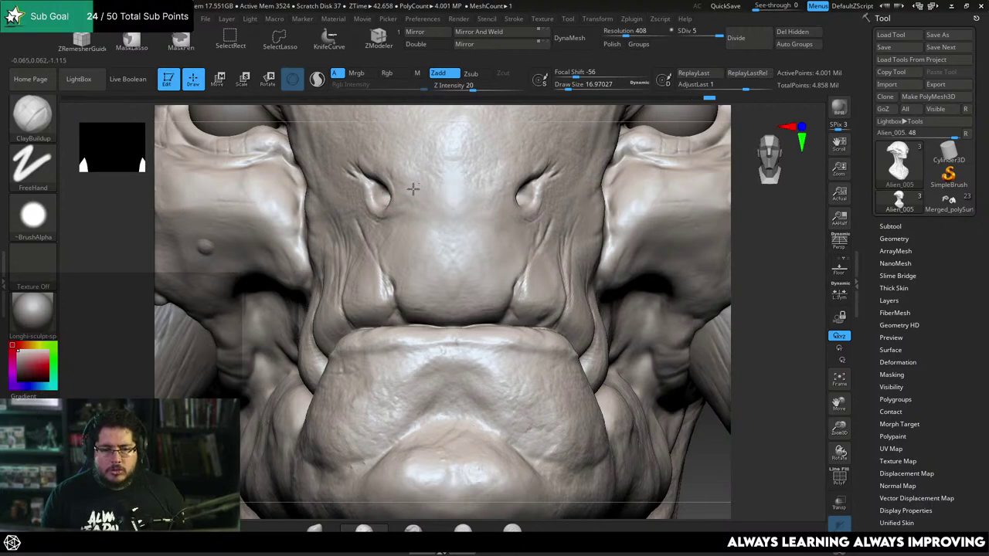
pyautogui.moveTo(701, 459); pyautogui.dragTo(698, 405, button='right')
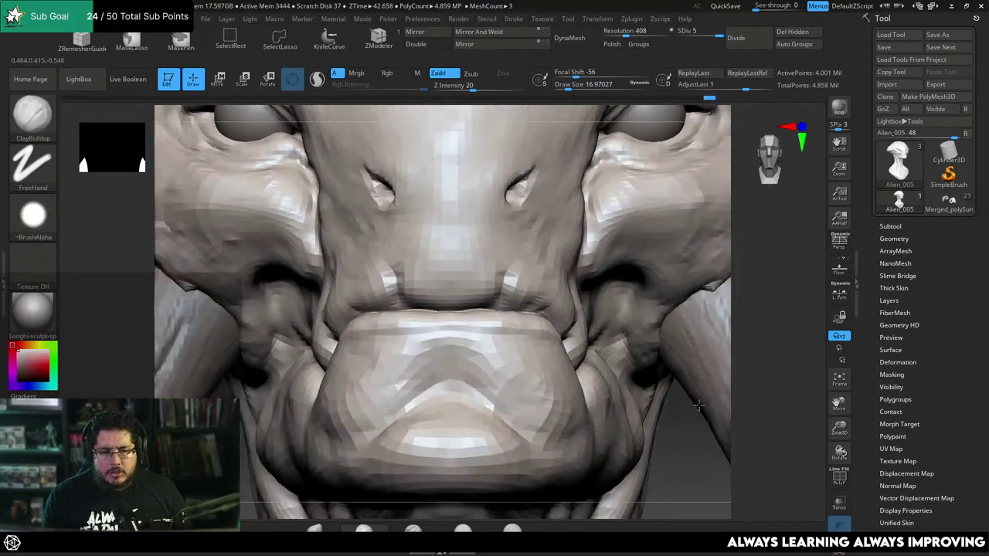
pyautogui.keyDown('alt'); pyautogui.moveTo(699, 405); pyautogui.dragTo(699, 263); pyautogui.keyUp('alt')
pyautogui.keyDown('alt'); pyautogui.moveTo(650, 230); pyautogui.dragTo(662, 327); pyautogui.keyUp('alt')
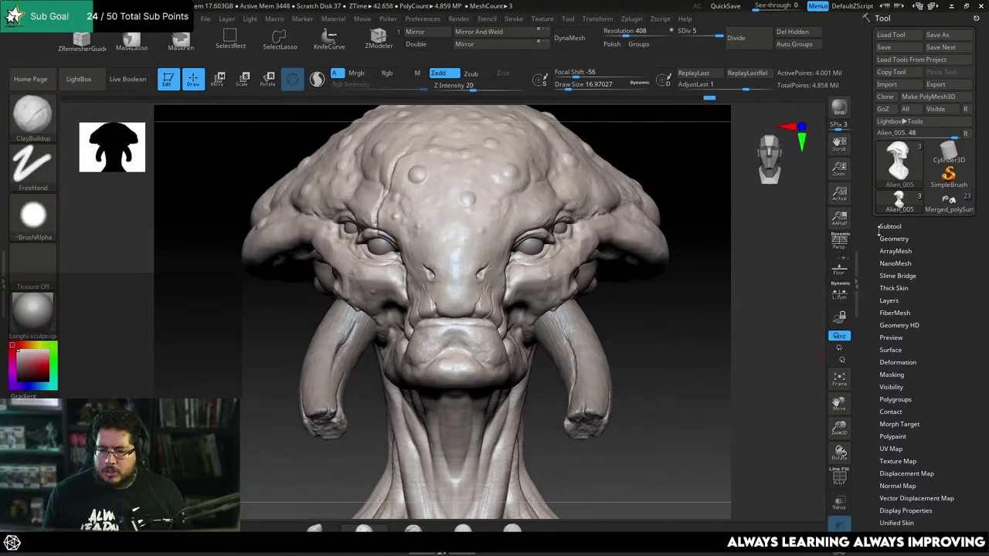
pyautogui.moveTo(644, 307)
pyautogui.keyDown('ctrl'); pyautogui.mouseDown(button='right')
pyautogui.moveTo(635, 321)
pyautogui.moveTo(647, 323)
pyautogui.moveTo(637, 308)
pyautogui.moveTo(681, 303)
pyautogui.moveTo(657, 299)
pyautogui.mouseUp(button='right'); pyautogui.keyUp('ctrl')
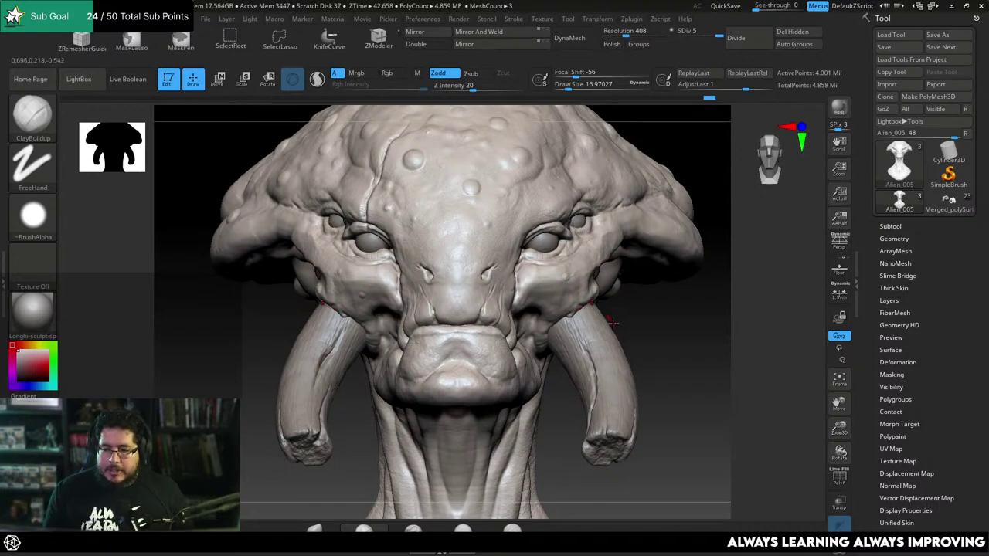
pyautogui.moveTo(650, 321)
pyautogui.mouseDown(button='right')
pyautogui.moveTo(641, 309)
pyautogui.moveTo(713, 302)
pyautogui.moveTo(638, 327)
pyautogui.moveTo(709, 412)
pyautogui.mouseUp(button='right')
pyautogui.click(841, 479)
pyautogui.click(840, 480)
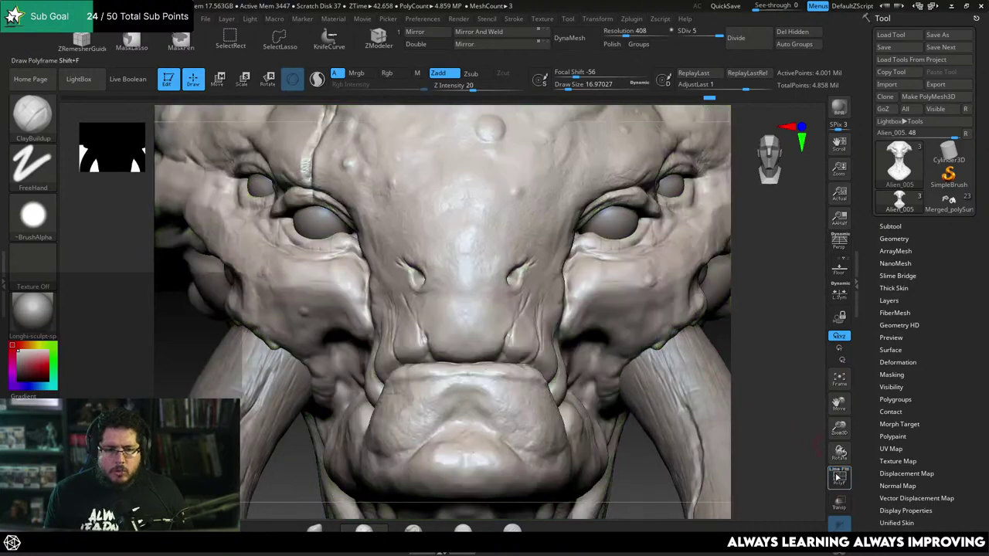
pyautogui.keyDown('alt'); pyautogui.moveTo(759, 384); pyautogui.dragTo(684, 418, button='right'); pyautogui.keyUp('alt')
pyautogui.keyDown('ctrl'); pyautogui.moveTo(761, 352); pyautogui.dragTo(621, 323, button='right'); pyautogui.keyUp('ctrl')
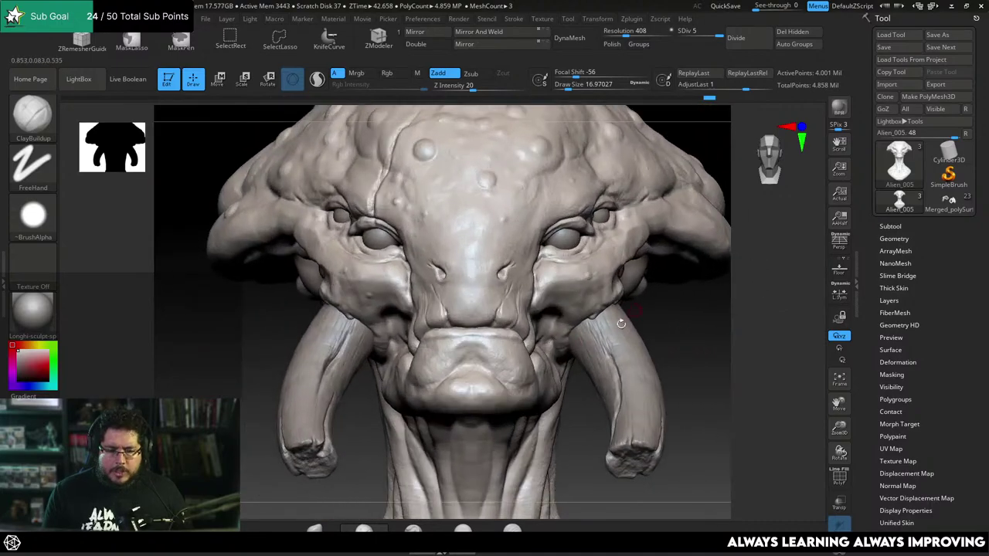
# Delete the lower subdivision levels of the Alien_005 head.
pyautogui.click(895, 227)
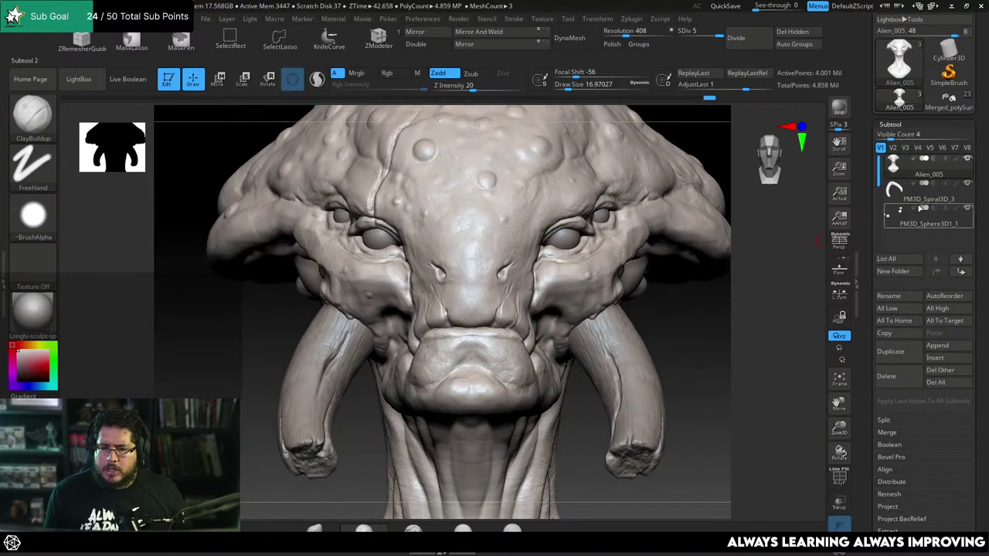
pyautogui.click(905, 124)
pyautogui.click(901, 136)
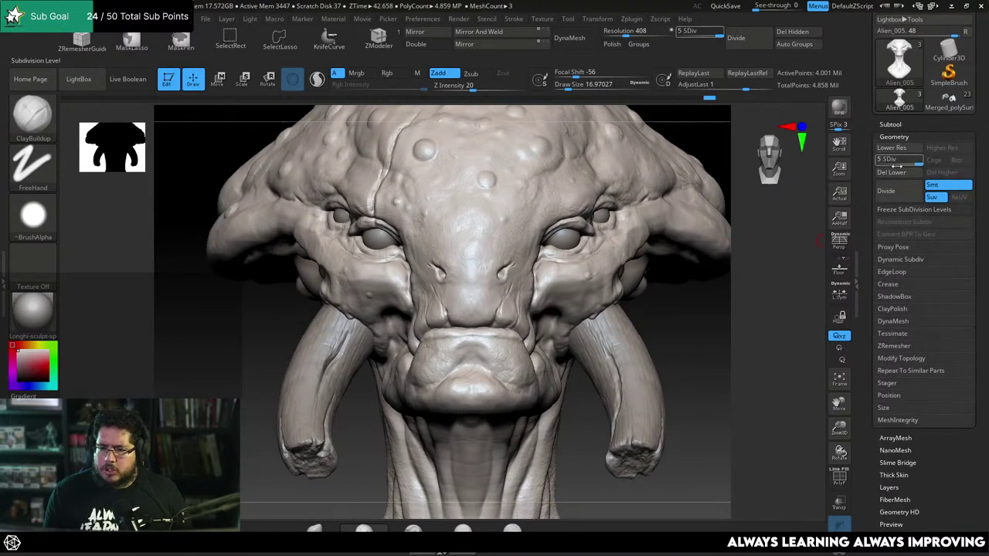
pyautogui.click(891, 172)
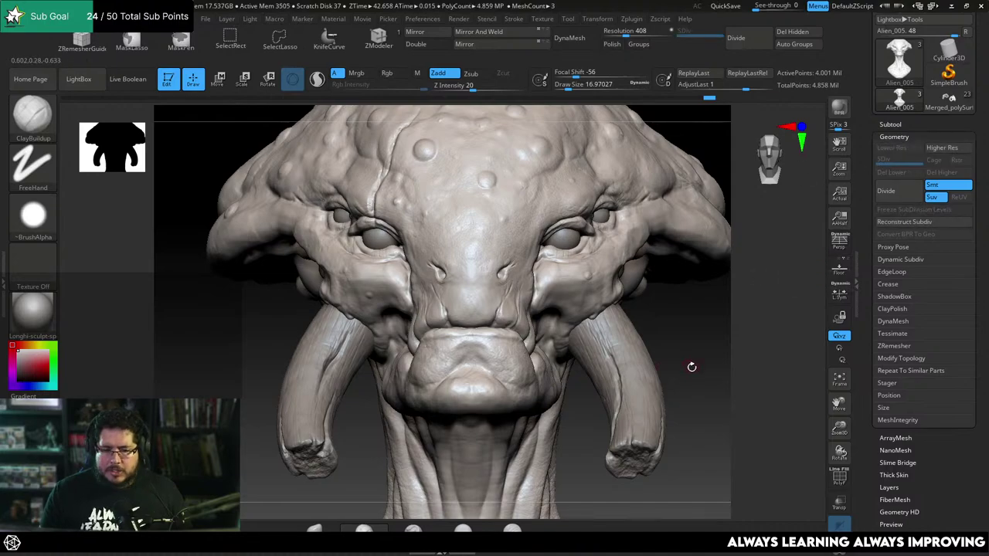
# Mirror and weld the Alien_005 mesh so the detailed side with the forehead crack is copied to the other half.
pyautogui.press('f')
pyautogui.click(897, 127)
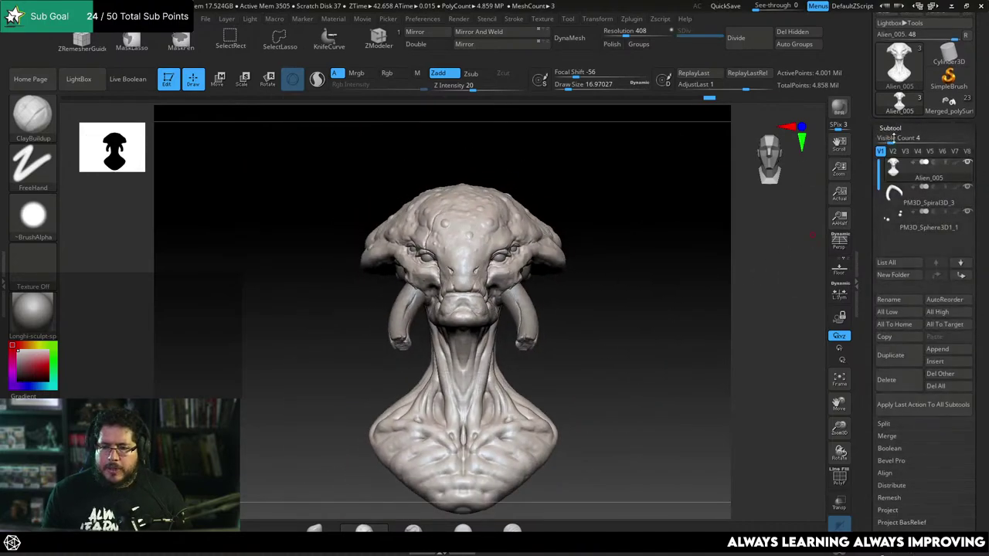
pyautogui.keyDown('alt'); pyautogui.moveTo(671, 198); pyautogui.dragTo(684, 239); pyautogui.keyUp('alt')
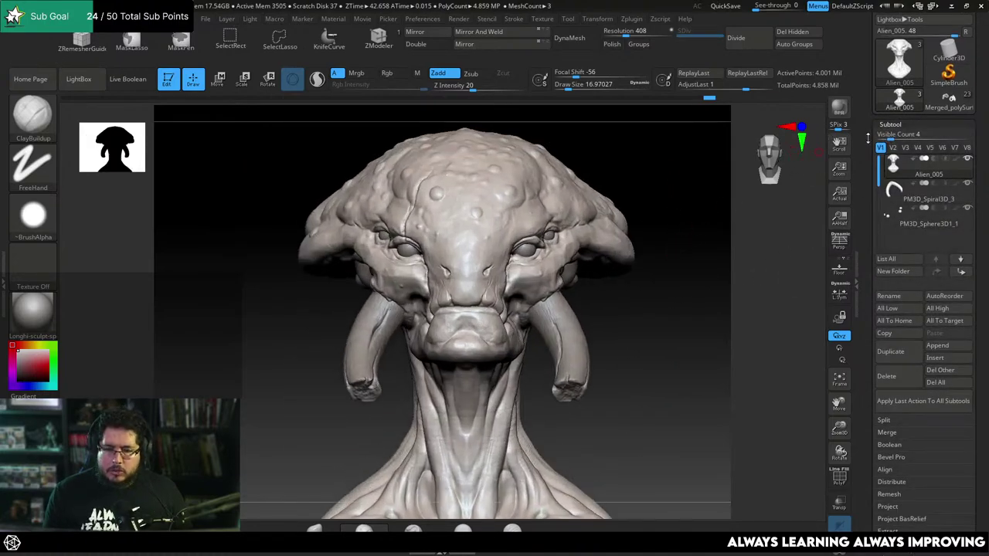
pyautogui.click(891, 125)
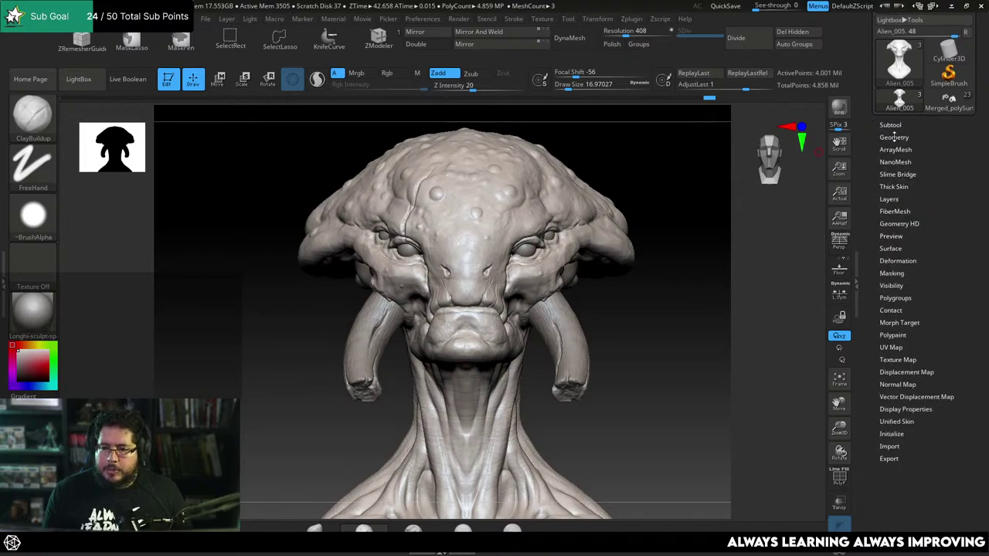
pyautogui.click(894, 138)
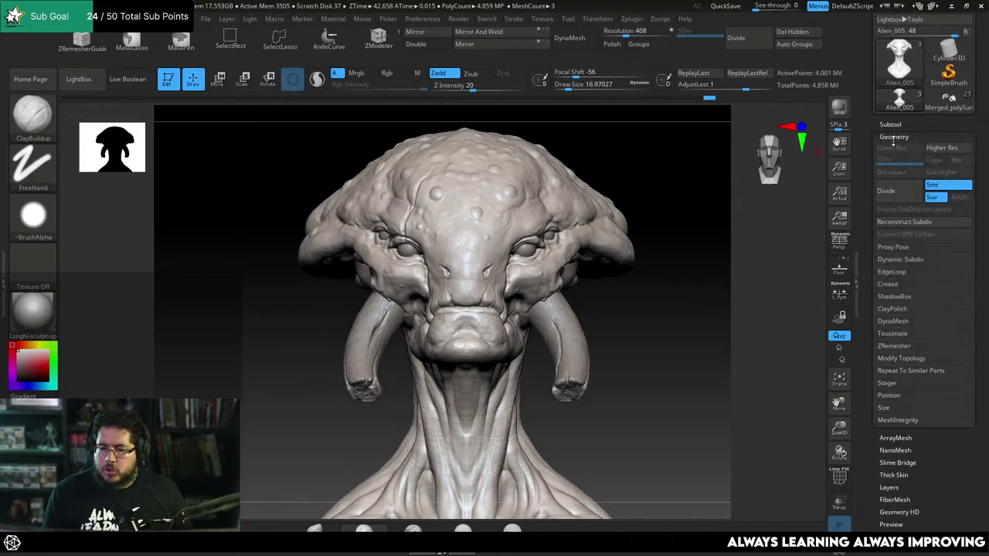
pyautogui.click(898, 359)
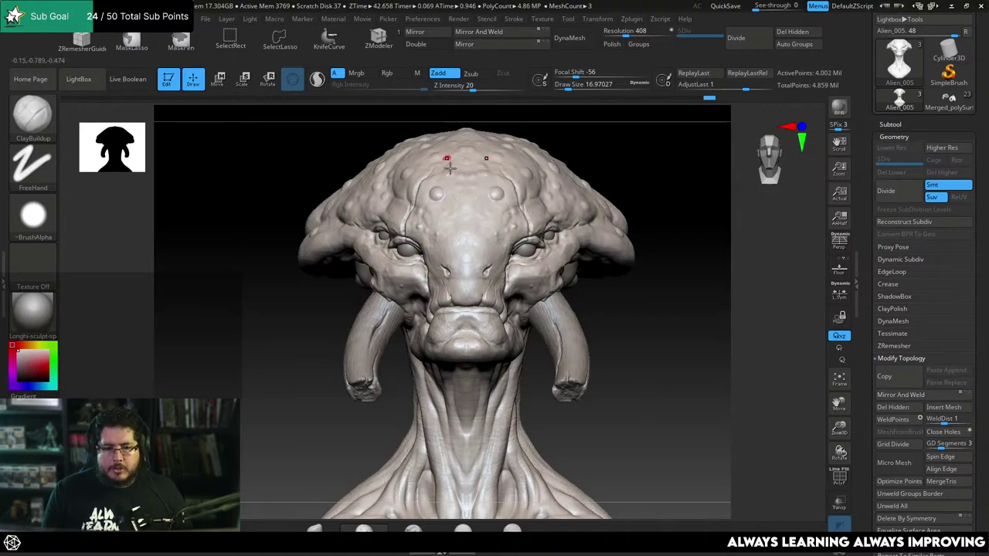
pyautogui.keyDown('alt'); pyautogui.moveTo(644, 323); pyautogui.dragTo(599, 363); pyautogui.keyUp('alt')
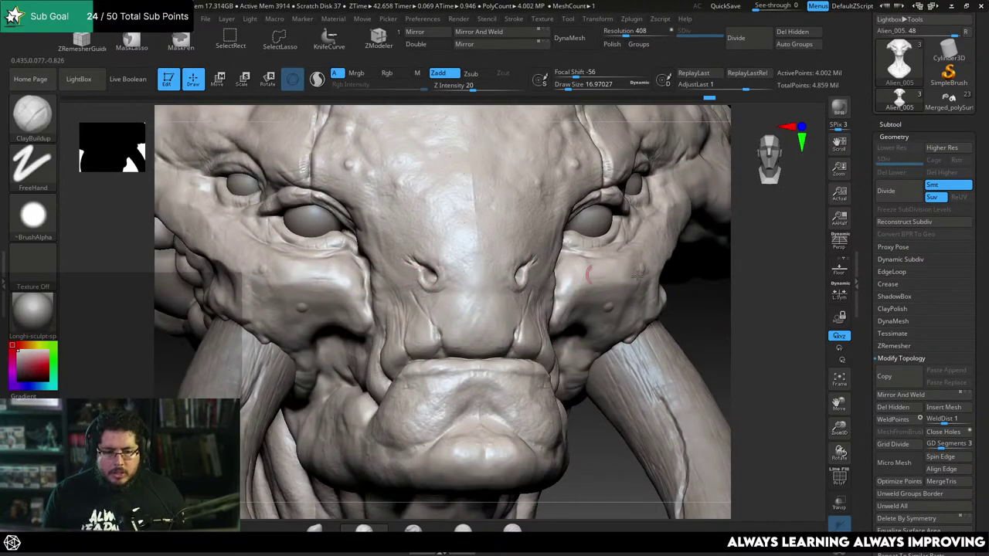
pyautogui.keyDown('shift'); pyautogui.moveTo(711, 289); pyautogui.dragTo(585, 213); pyautogui.keyUp('shift')
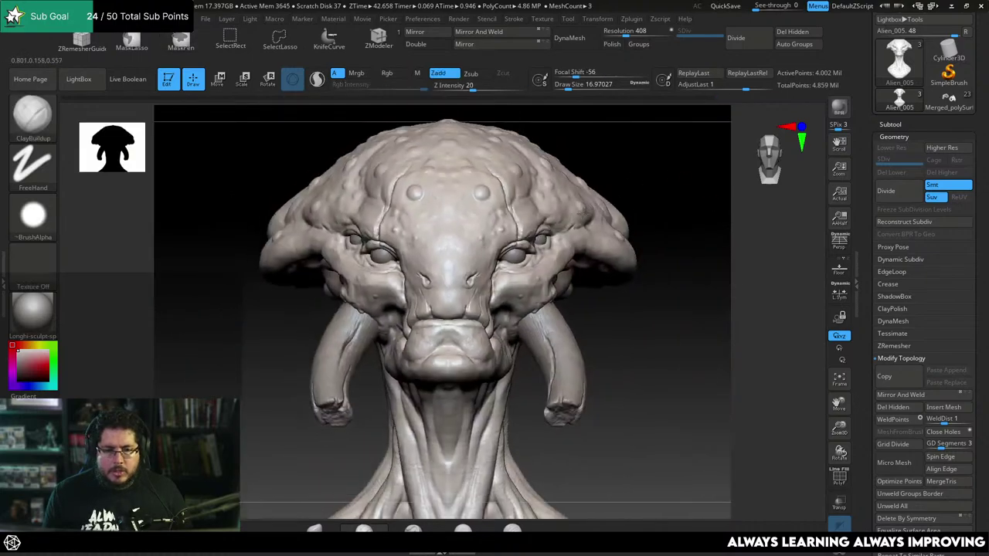
# Fill in the forehead crack above the eye with ClayBuildup, using a Draw Size of about 35 to 44.
pyautogui.moveTo(644, 301)
pyautogui.mouseDown()
pyautogui.moveTo(656, 305)
pyautogui.moveTo(606, 274)
pyautogui.mouseUp()
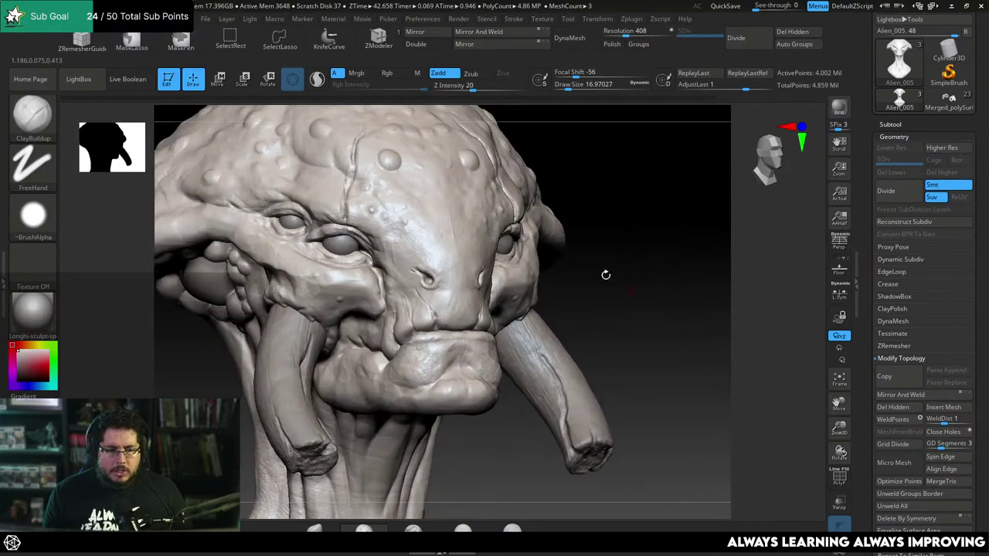
pyautogui.press('space')
pyautogui.moveTo(371, 190); pyautogui.dragTo(377, 190)
pyautogui.moveTo(650, 137); pyautogui.dragTo(630, 203)
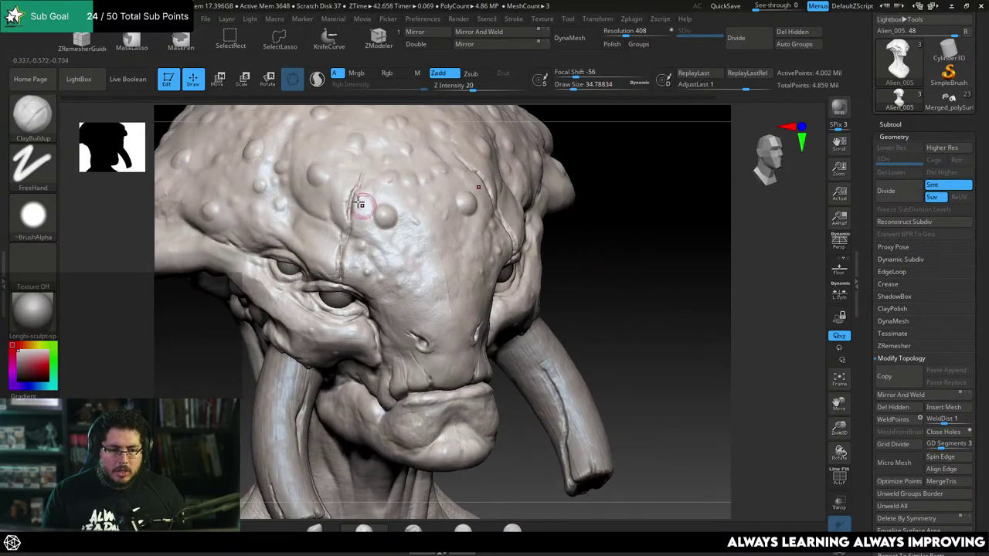
pyautogui.moveTo(357, 182)
pyautogui.mouseDown()
pyautogui.moveTo(363, 171)
pyautogui.moveTo(341, 262)
pyautogui.mouseUp()
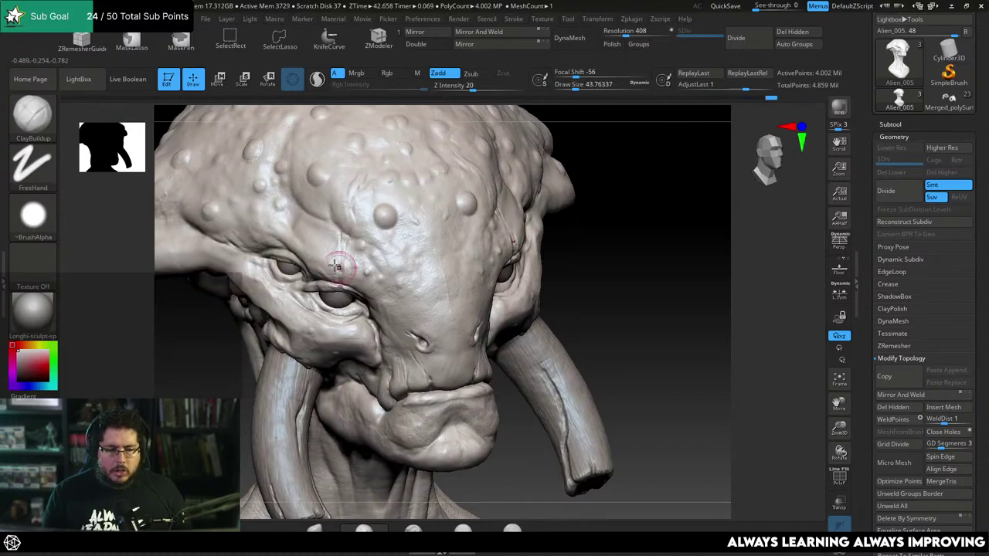
pyautogui.moveTo(587, 247)
pyautogui.mouseDown()
pyautogui.moveTo(614, 256)
pyautogui.moveTo(598, 256)
pyautogui.moveTo(636, 309)
pyautogui.moveTo(630, 273)
pyautogui.mouseUp()
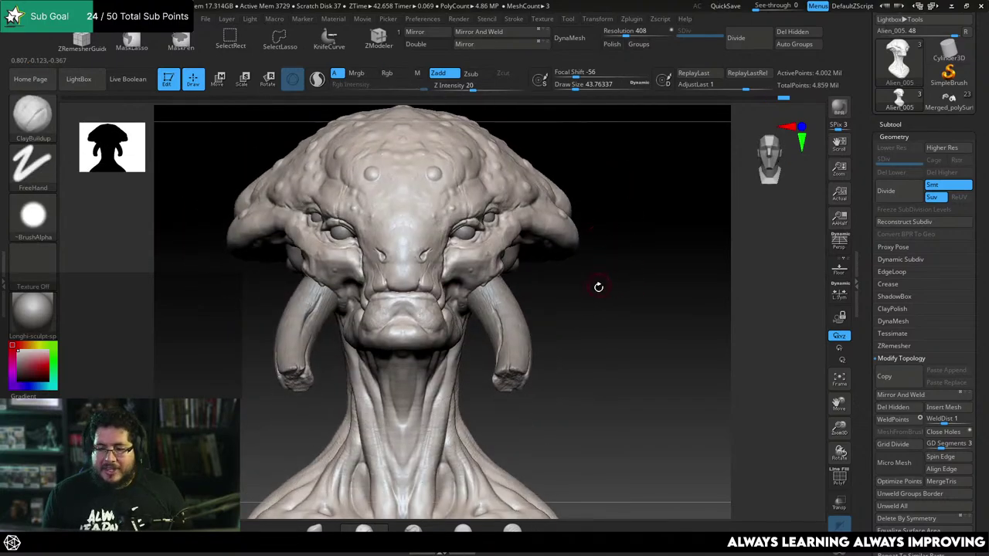
pyautogui.keyDown('alt'); pyautogui.moveTo(588, 274); pyautogui.dragTo(598, 304); pyautogui.keyUp('alt')
pyautogui.moveTo(648, 325); pyautogui.dragTo(695, 328)
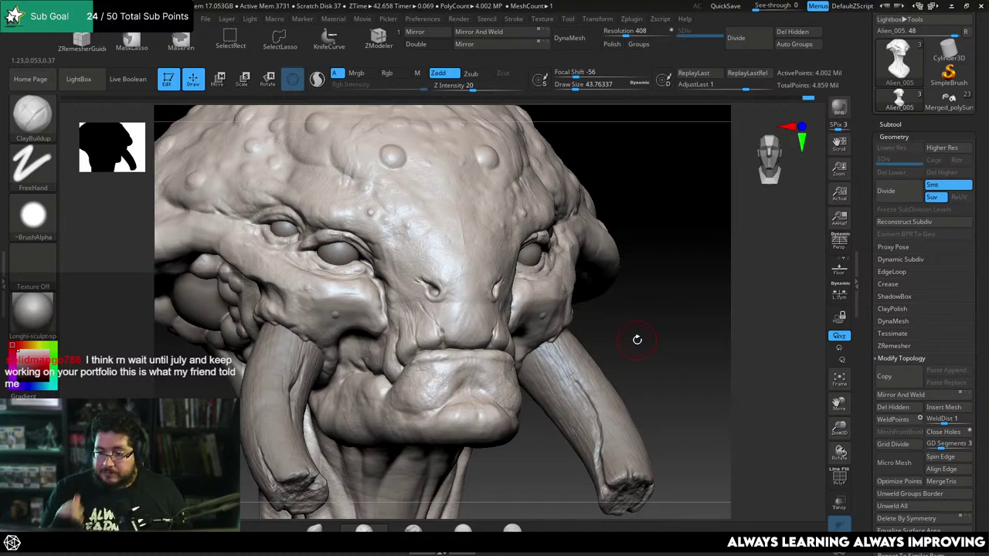
# Build up the upper lid of the larger eye with ClayBuildup at a Draw Size of about 33, and raise the size to about 49 for the brow.
pyautogui.moveTo(672, 308); pyautogui.dragTo(670, 332)
pyautogui.press('space')
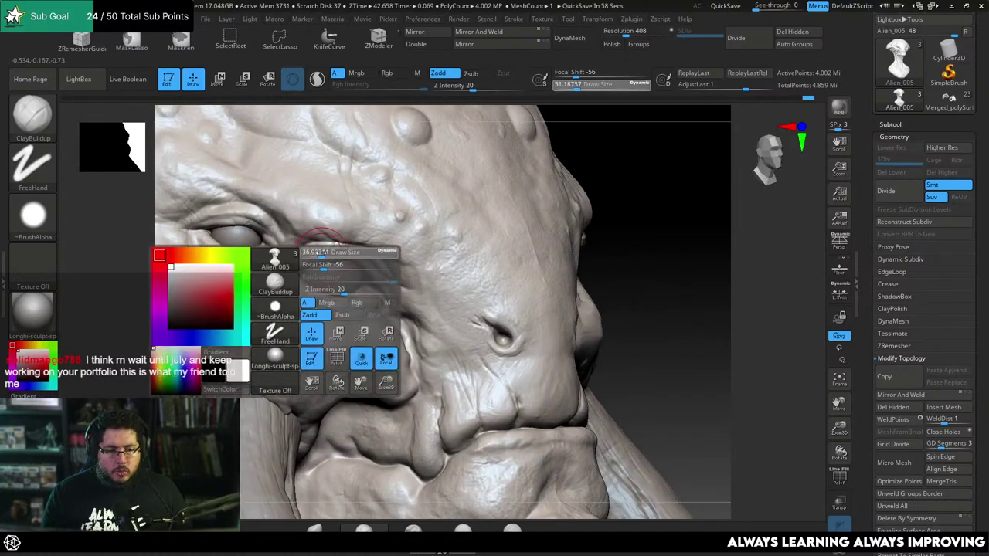
pyautogui.moveTo(331, 253); pyautogui.dragTo(323, 252)
pyautogui.press('b')
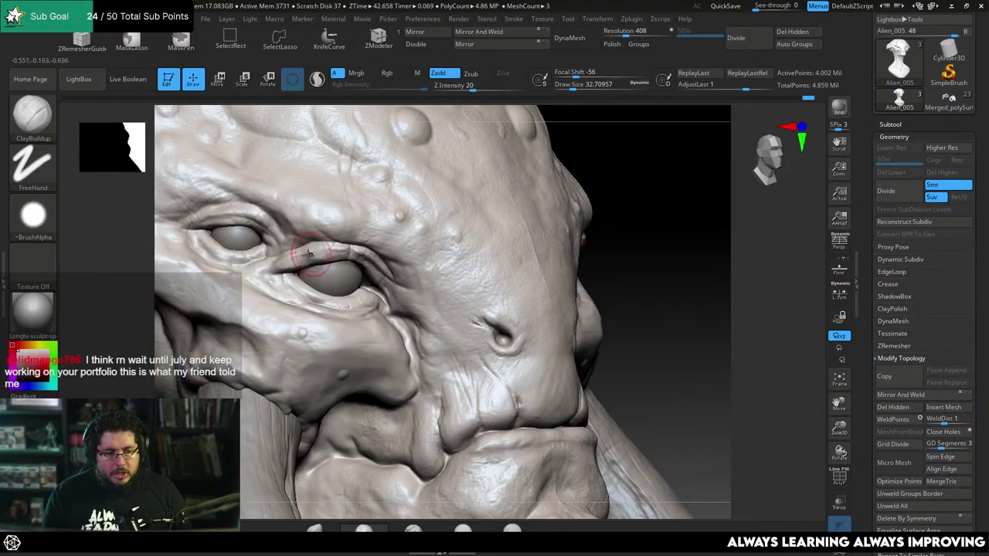
pyautogui.moveTo(308, 253); pyautogui.dragTo(339, 249)
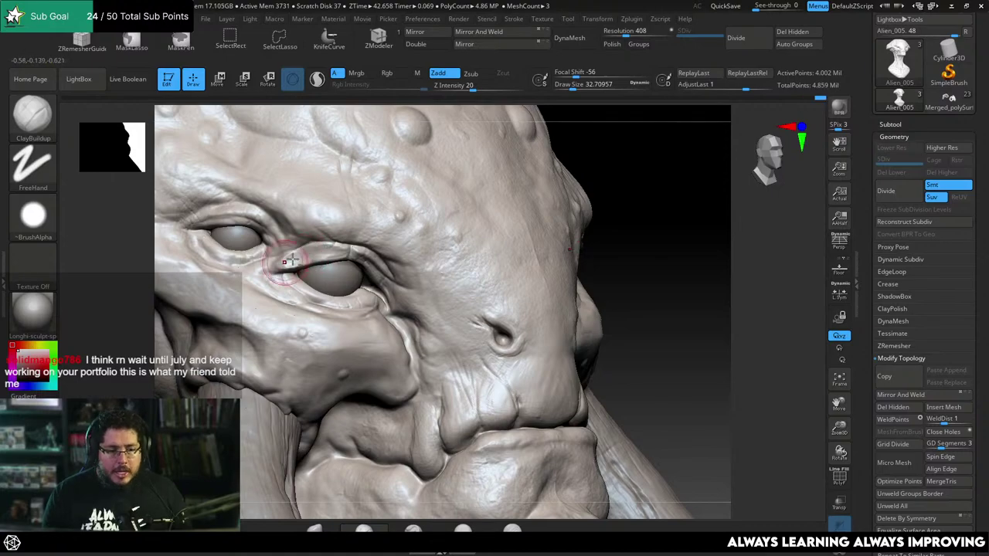
pyautogui.moveTo(275, 266); pyautogui.dragTo(291, 256)
pyautogui.moveTo(356, 251); pyautogui.dragTo(367, 258)
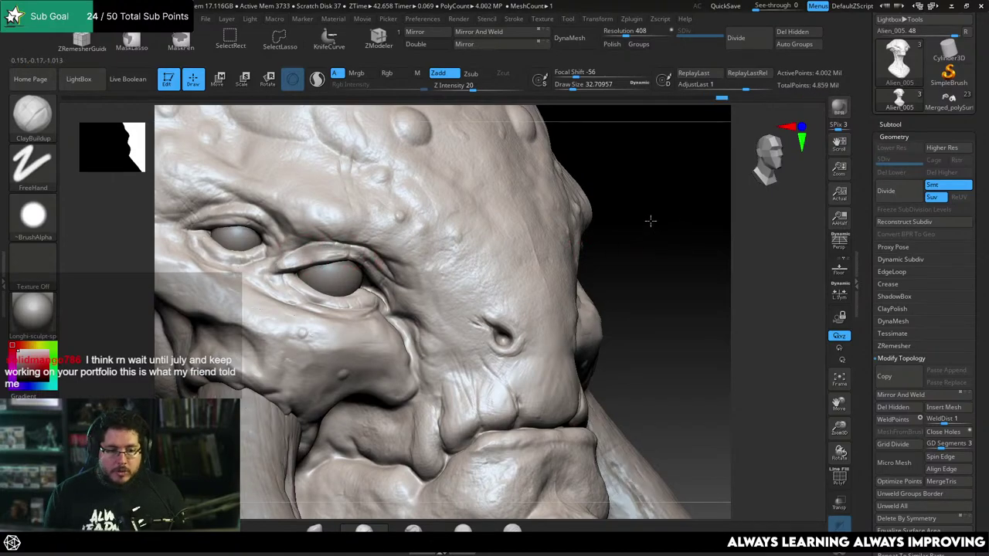
pyautogui.moveTo(649, 219); pyautogui.dragTo(572, 217)
pyautogui.press('space')
pyautogui.moveTo(333, 243); pyautogui.dragTo(339, 243)
pyautogui.press('space')
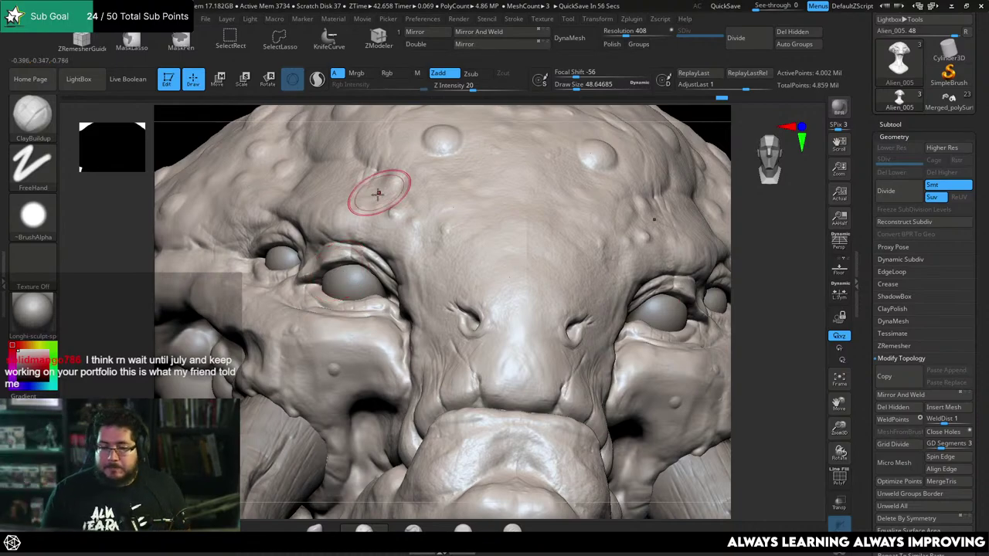
# Reshape the lids of the larger eye with the Move brush, reducing the Draw Size to about 83.
pyautogui.moveTo(773, 250); pyautogui.dragTo(789, 213)
pyautogui.keyDown('alt'); pyautogui.moveTo(728, 261); pyautogui.dragTo(590, 237); pyautogui.keyUp('alt')
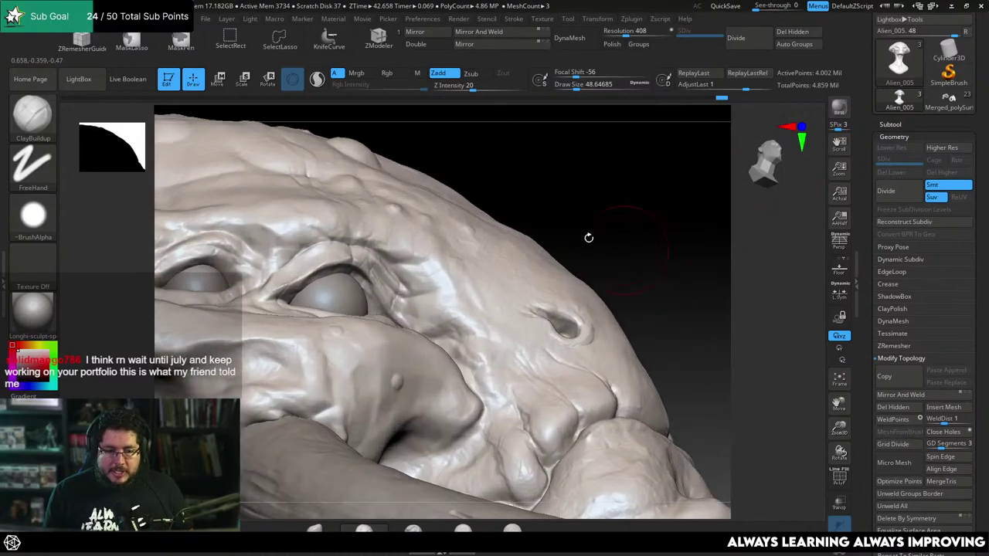
pyautogui.press('b')
pyautogui.press('m')
pyautogui.press('v')
pyautogui.press('space')
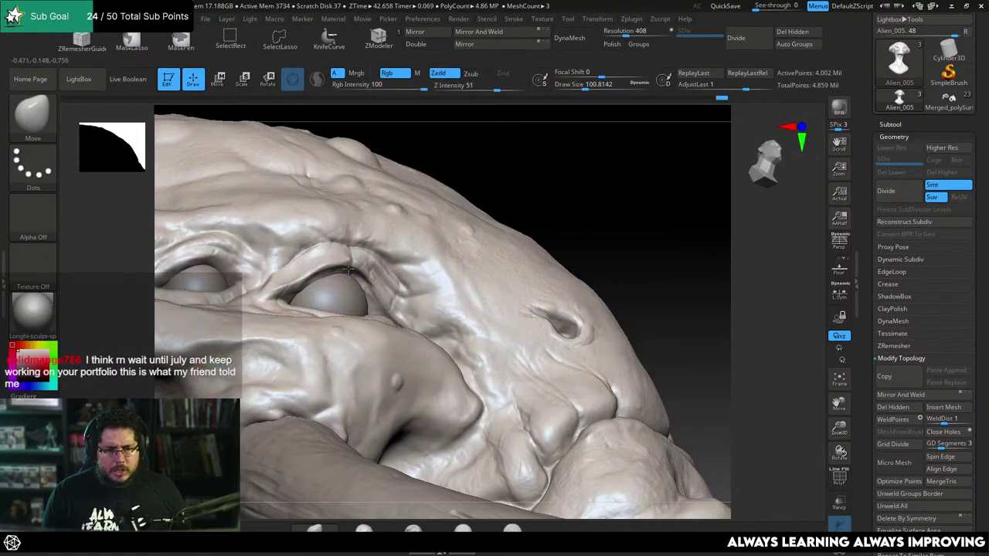
pyautogui.press('space')
pyautogui.moveTo(380, 286); pyautogui.dragTo(375, 286)
pyautogui.moveTo(479, 190); pyautogui.dragTo(420, 219)
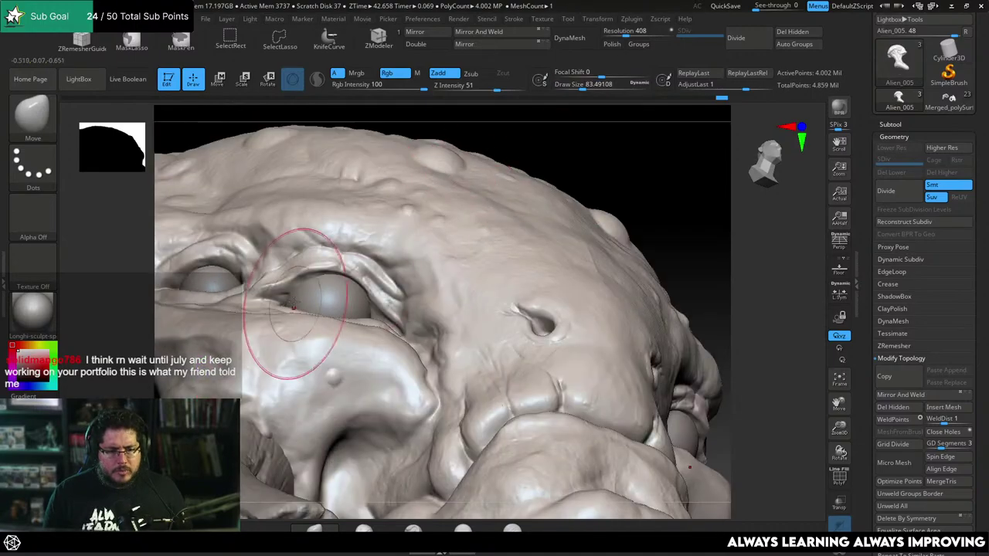
pyautogui.moveTo(282, 297); pyautogui.dragTo(284, 291)
pyautogui.moveTo(530, 155); pyautogui.dragTo(579, 177, button='right')
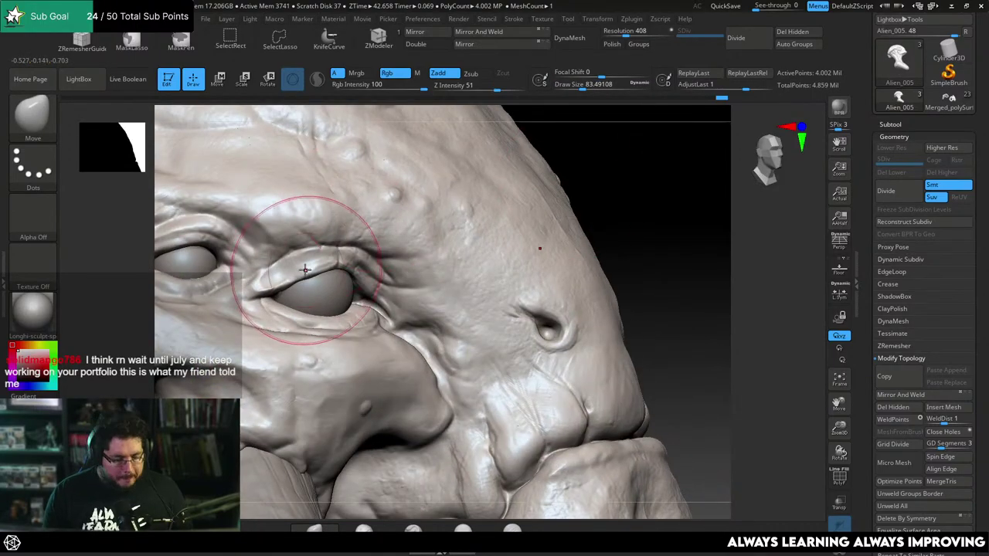
# Add clay to the larger eye's upper lid with ClayBuildup at a Draw Size of about 20, then about 33.
pyautogui.press('b')
pyautogui.press('c')
pyautogui.press('b')
pyautogui.press('space')
pyautogui.moveTo(327, 269); pyautogui.dragTo(311, 251)
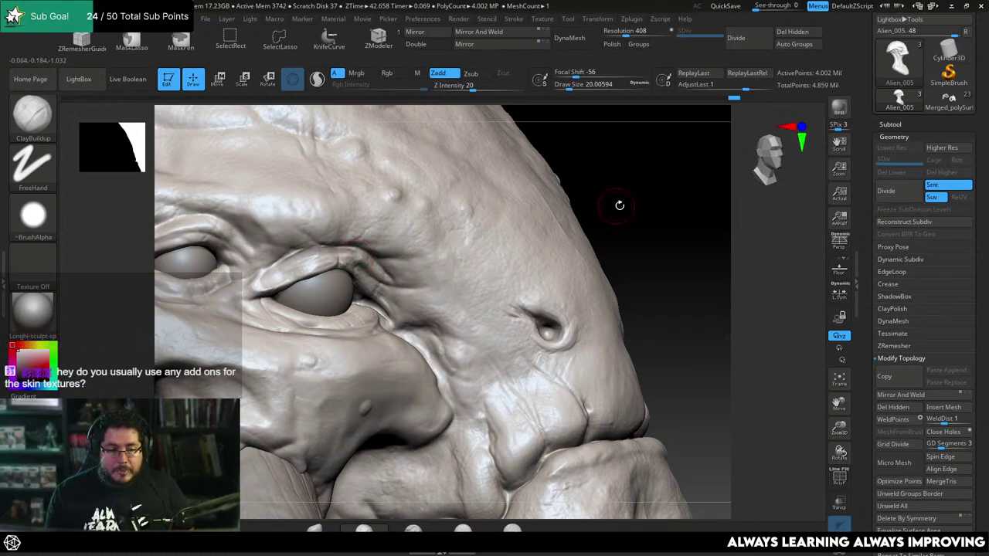
pyautogui.keyDown('alt'); pyautogui.moveTo(618, 206); pyautogui.dragTo(651, 204); pyautogui.keyUp('alt')
pyautogui.press(']')
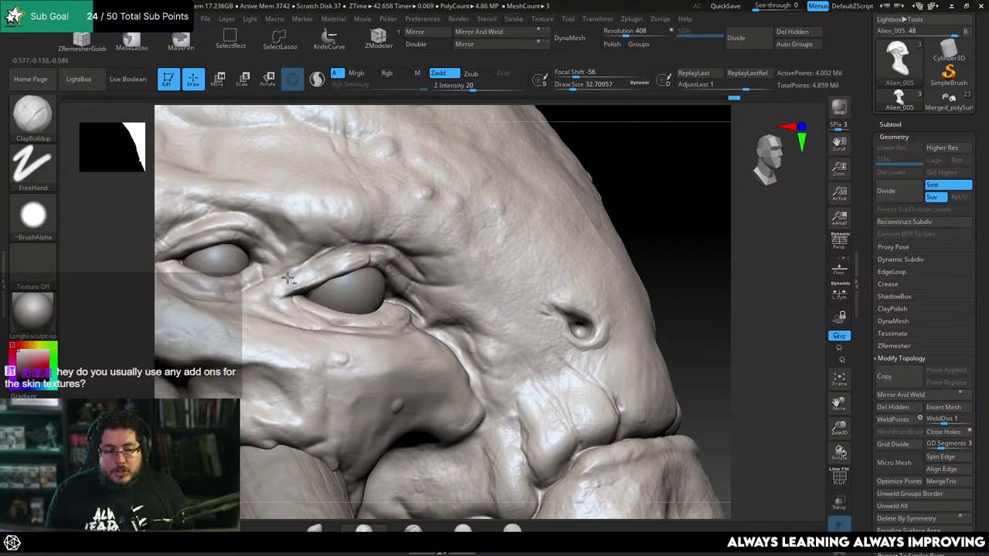
pyautogui.moveTo(291, 277); pyautogui.dragTo(368, 249)
pyautogui.moveTo(599, 166); pyautogui.dragTo(530, 163)
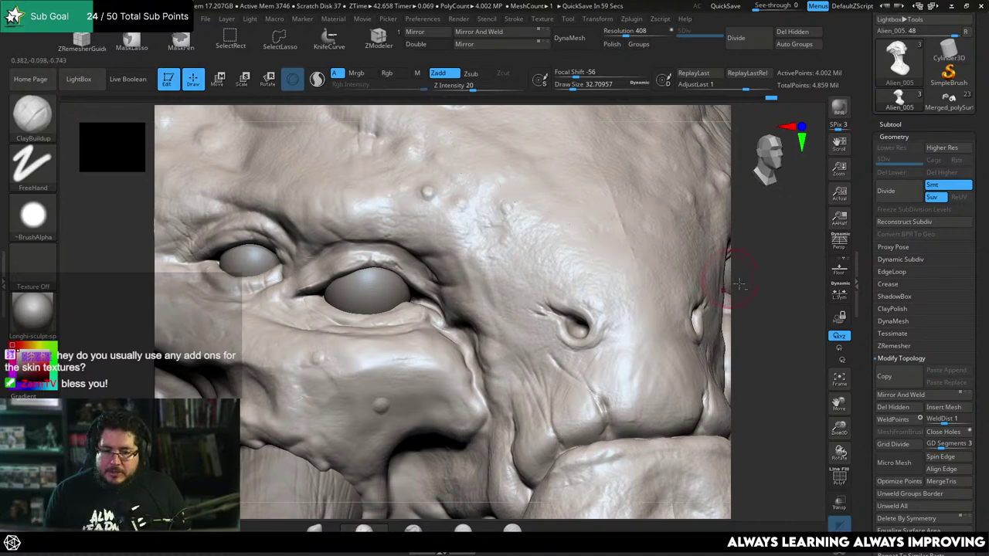
# Flatten the rim of the larger eye's upper lid with TrimDynamic at a Draw Size of about 33.
pyautogui.moveTo(739, 284)
pyautogui.keyDown('alt'); pyautogui.mouseDown()
pyautogui.moveTo(758, 262)
pyautogui.moveTo(588, 222)
pyautogui.mouseUp(); pyautogui.keyUp('alt')
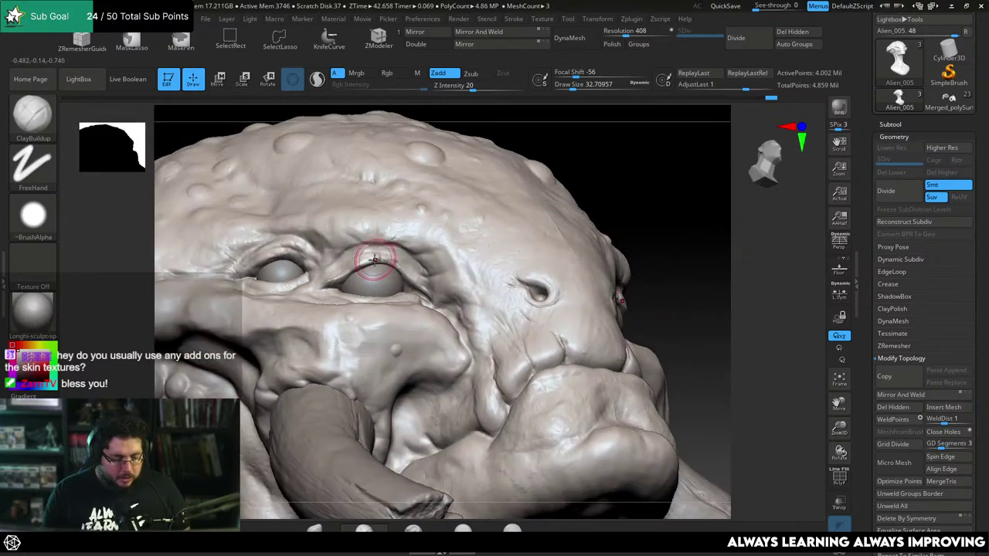
pyautogui.press('b')
pyautogui.press('t')
pyautogui.press('d')
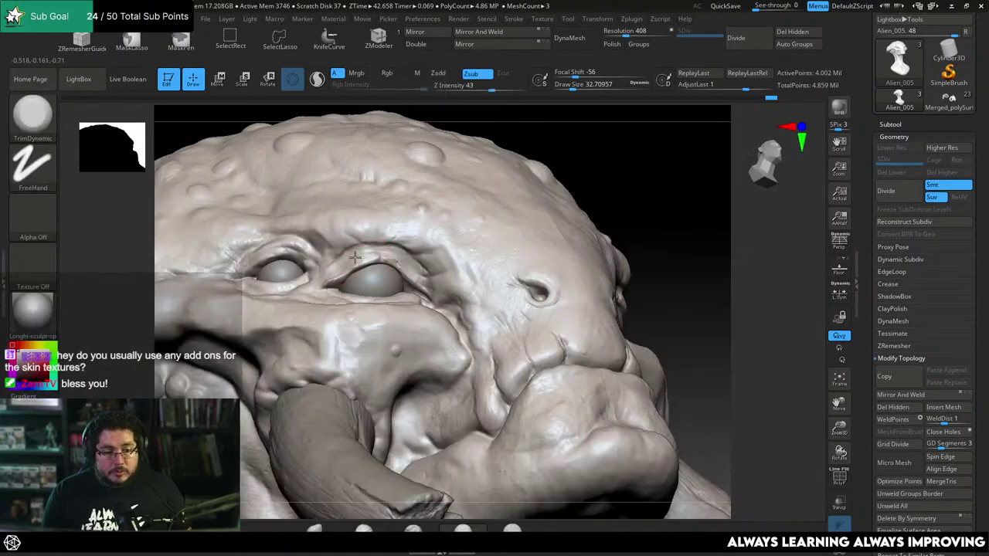
pyautogui.moveTo(726, 166); pyautogui.dragTo(671, 132)
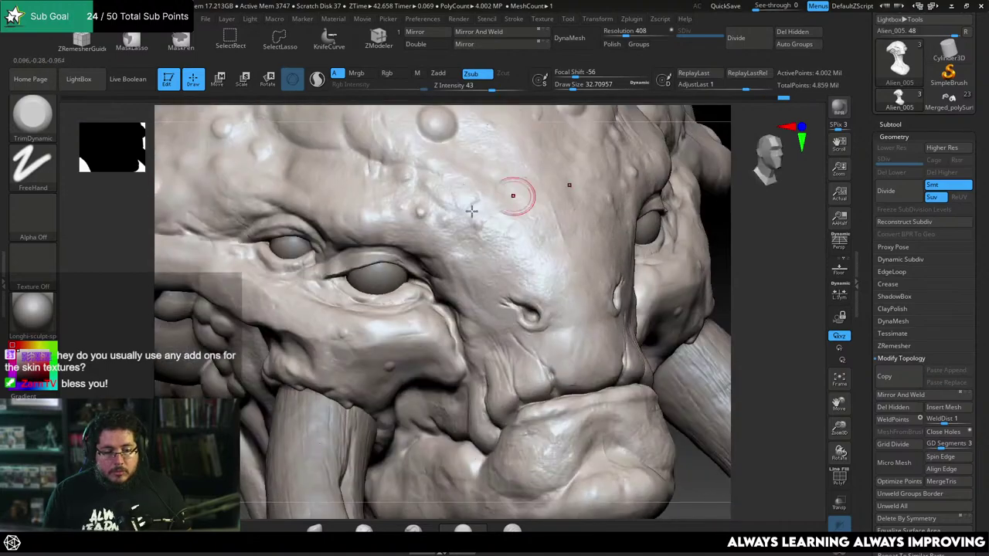
# Sculpt the area between the larger eye's inner corner and the brow with ClayBuildup at a Draw Size of about 49.
pyautogui.moveTo(753, 210)
pyautogui.mouseDown()
pyautogui.moveTo(767, 190)
pyautogui.moveTo(788, 190)
pyautogui.mouseUp()
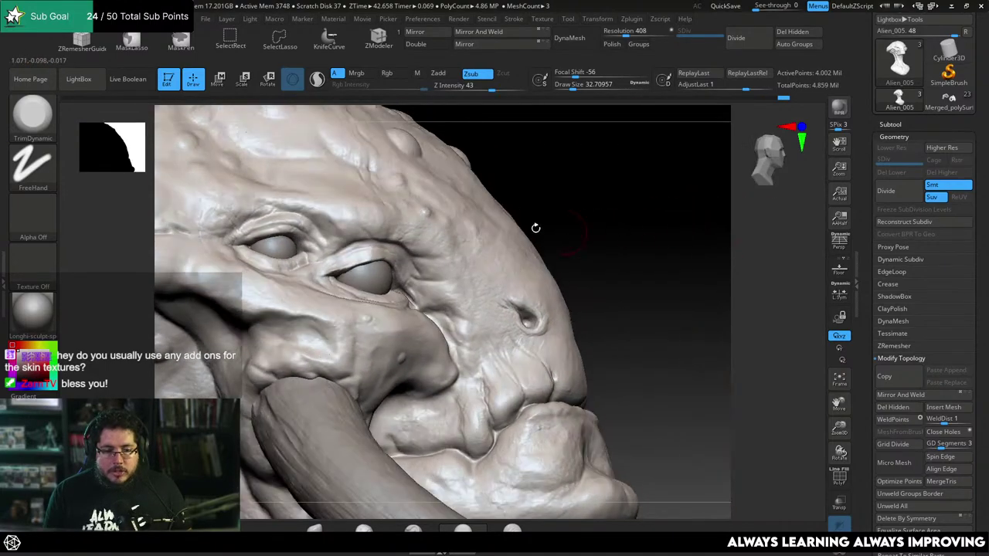
pyautogui.press('b')
pyautogui.press('c')
pyautogui.press('b')
pyautogui.press('space')
pyautogui.moveTo(431, 272); pyautogui.dragTo(436, 272)
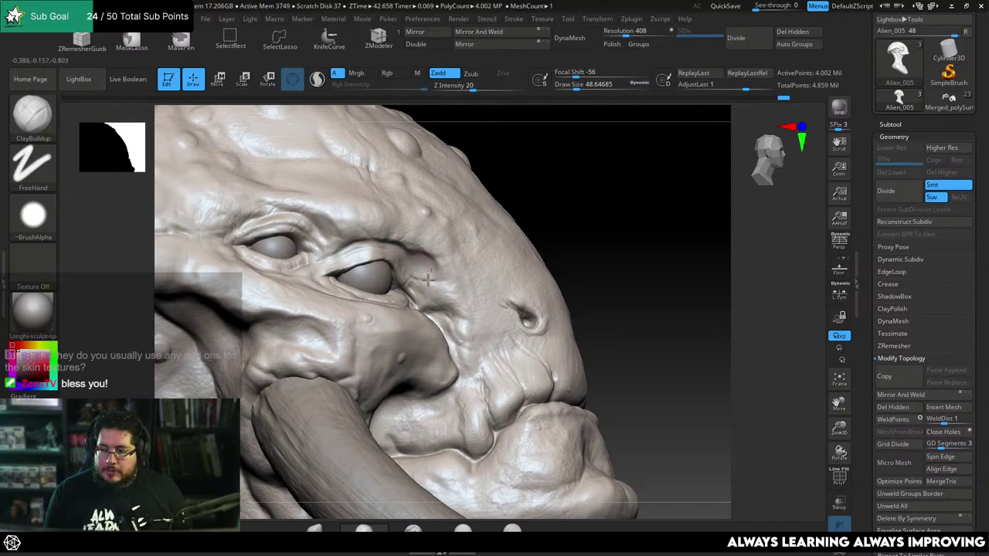
pyautogui.moveTo(611, 263)
pyautogui.mouseDown()
pyautogui.moveTo(625, 272)
pyautogui.moveTo(595, 270)
pyautogui.mouseUp()
pyautogui.moveTo(398, 242); pyautogui.dragTo(386, 255)
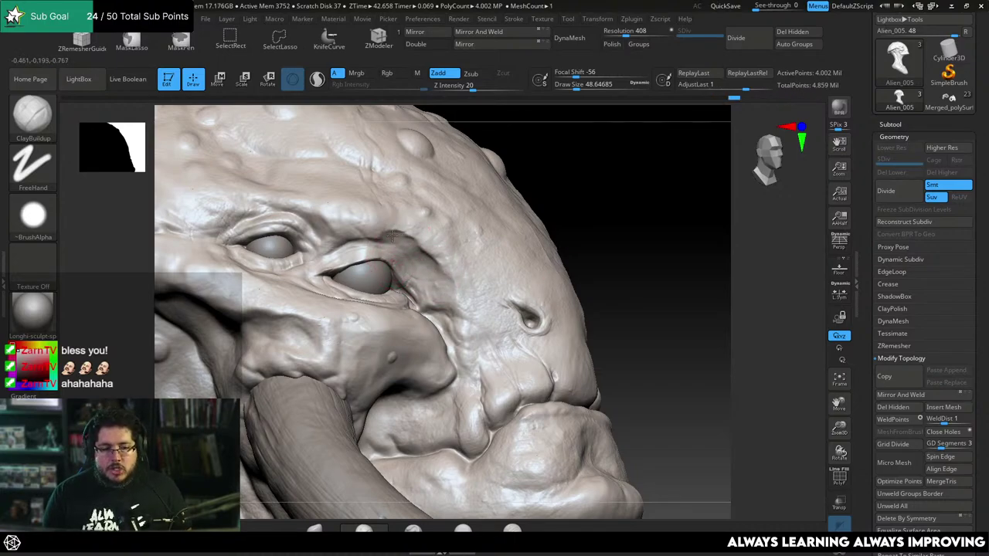
# Build the inner end of the brow into a heavier bulge above the larger eye, using ClayBuildup at a Draw Size of about 56.
pyautogui.press('space')
pyautogui.moveTo(422, 245); pyautogui.dragTo(401, 238)
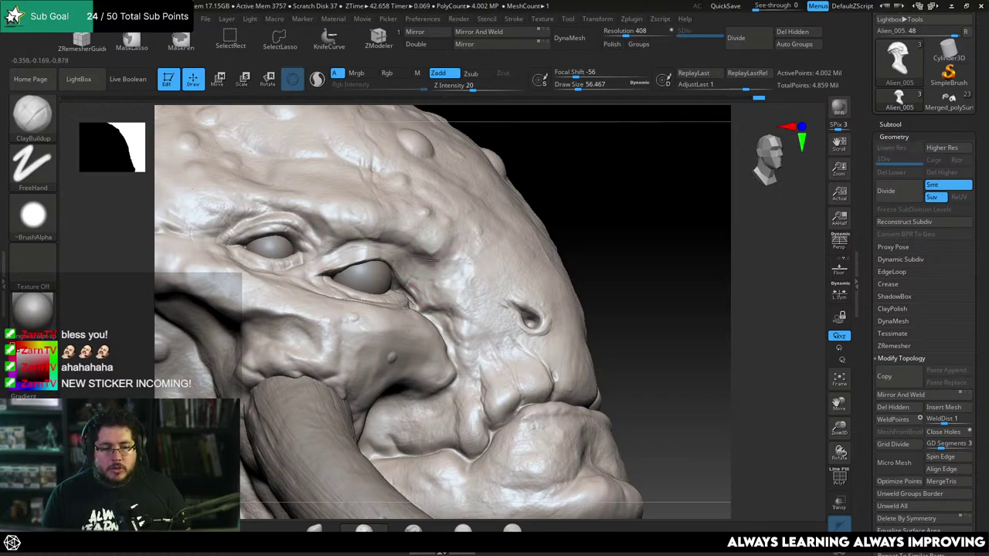
pyautogui.moveTo(503, 201); pyautogui.dragTo(479, 223, button='right')
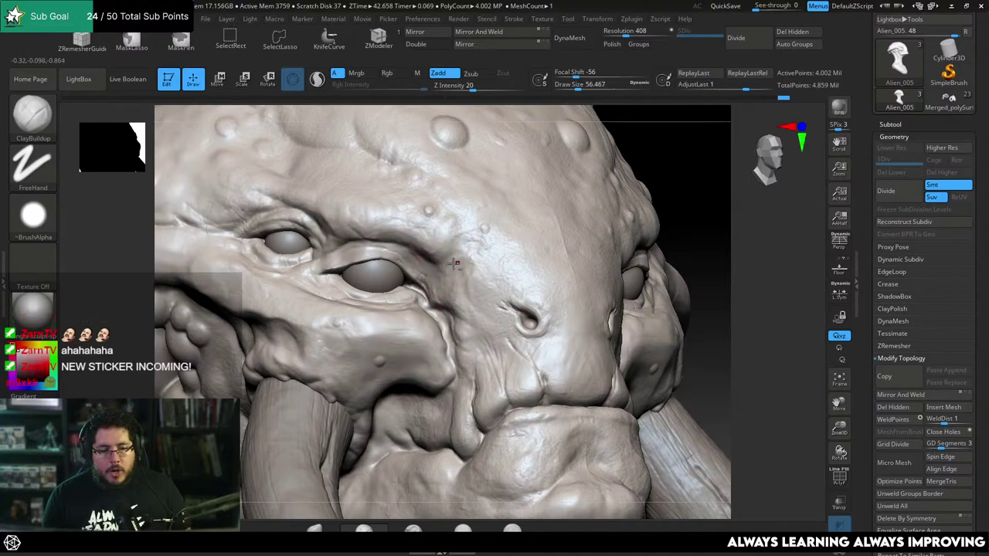
pyautogui.moveTo(470, 232); pyautogui.dragTo(476, 234)
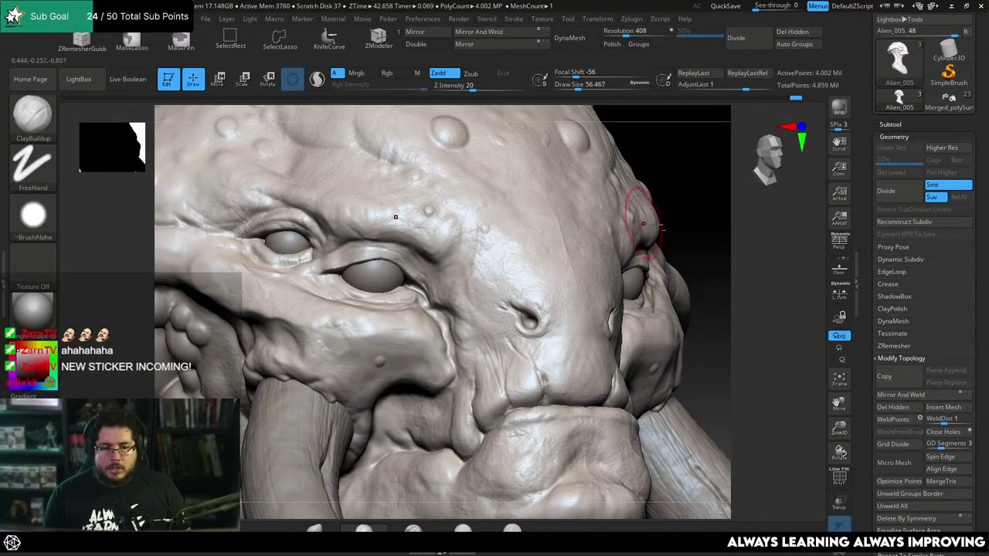
pyautogui.moveTo(689, 234); pyautogui.dragTo(673, 159)
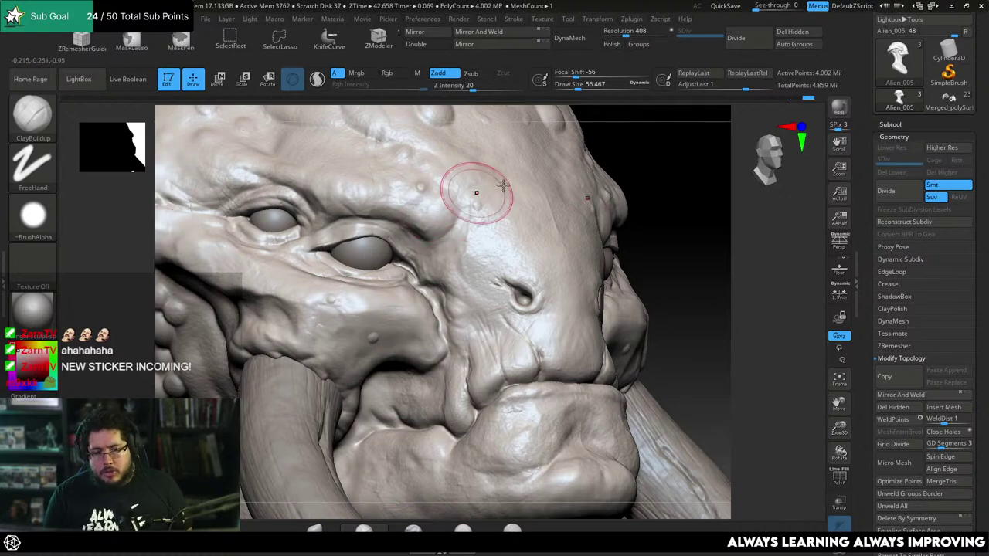
pyautogui.moveTo(657, 168)
pyautogui.mouseDown(button='right')
pyautogui.moveTo(649, 192)
pyautogui.moveTo(717, 274)
pyautogui.moveTo(684, 292)
pyautogui.moveTo(158, 330)
pyautogui.mouseUp(button='right')
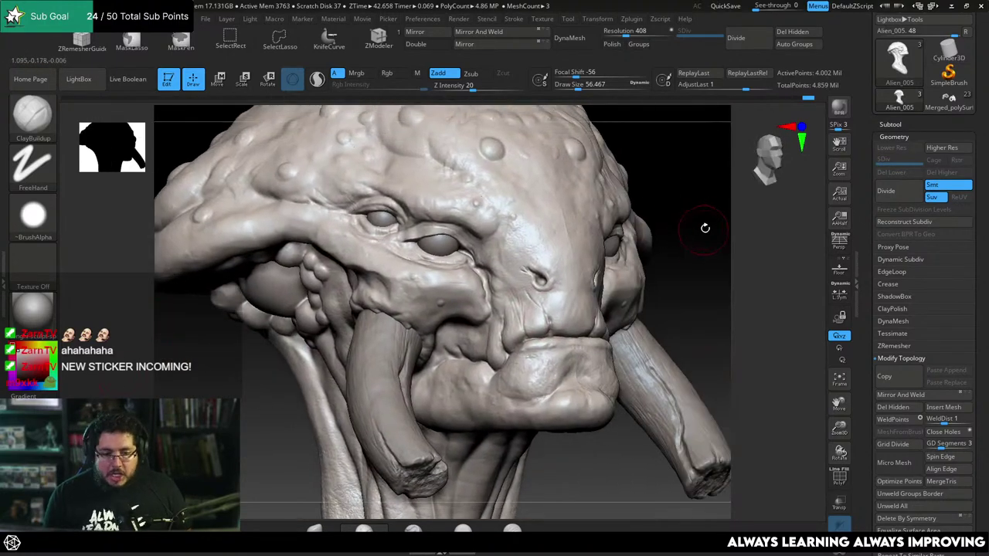
# Carve the crease beneath the inner end of the brow with DamStandard at a Draw Size of about 23.
pyautogui.moveTo(705, 228)
pyautogui.keyDown('alt'); pyautogui.mouseDown()
pyautogui.moveTo(673, 237)
pyautogui.moveTo(673, 270)
pyautogui.moveTo(714, 263)
pyautogui.moveTo(714, 274)
pyautogui.mouseUp(); pyautogui.keyUp('alt')
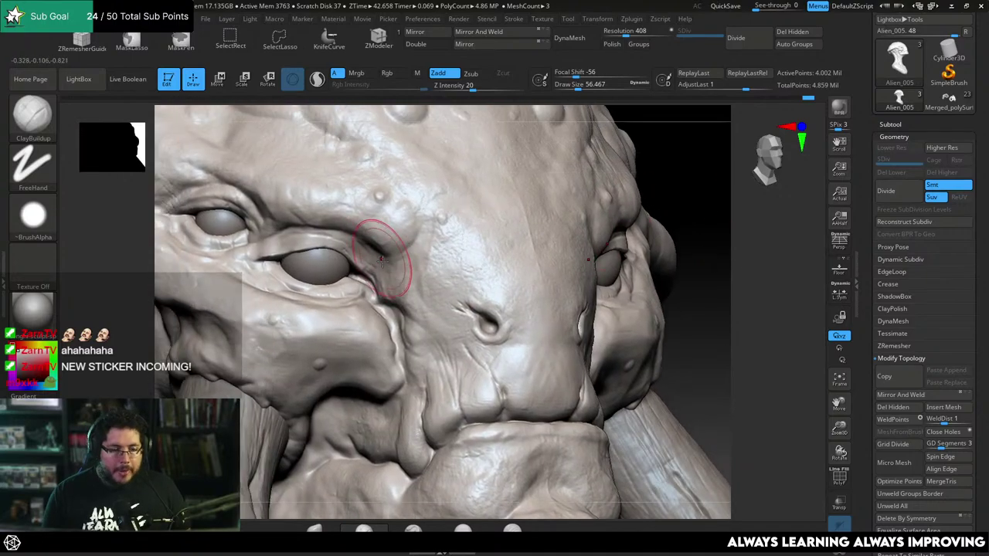
pyautogui.press('b')
pyautogui.press('d')
pyautogui.press('s')
pyautogui.press('space')
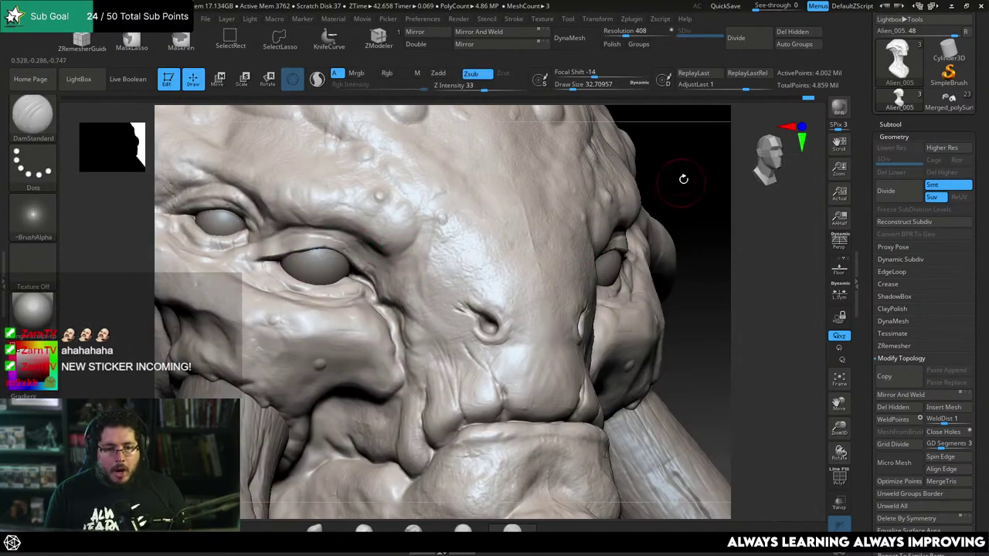
pyautogui.moveTo(683, 179); pyautogui.dragTo(431, 213, button='right')
pyautogui.moveTo(723, 164); pyautogui.dragTo(512, 237, button='right')
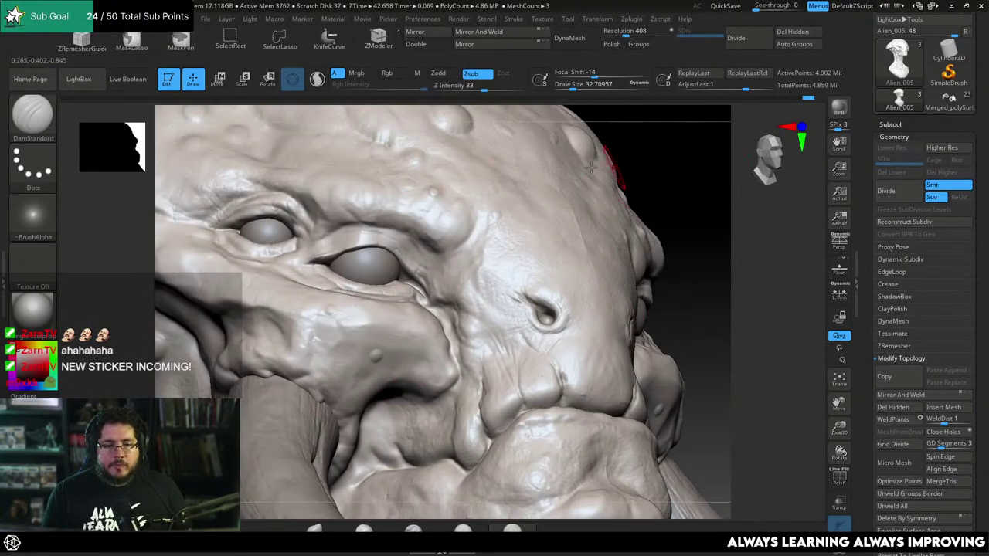
pyautogui.press('space')
pyautogui.moveTo(419, 249)
pyautogui.mouseDown()
pyautogui.moveTo(462, 251)
pyautogui.moveTo(409, 233)
pyautogui.mouseUp()
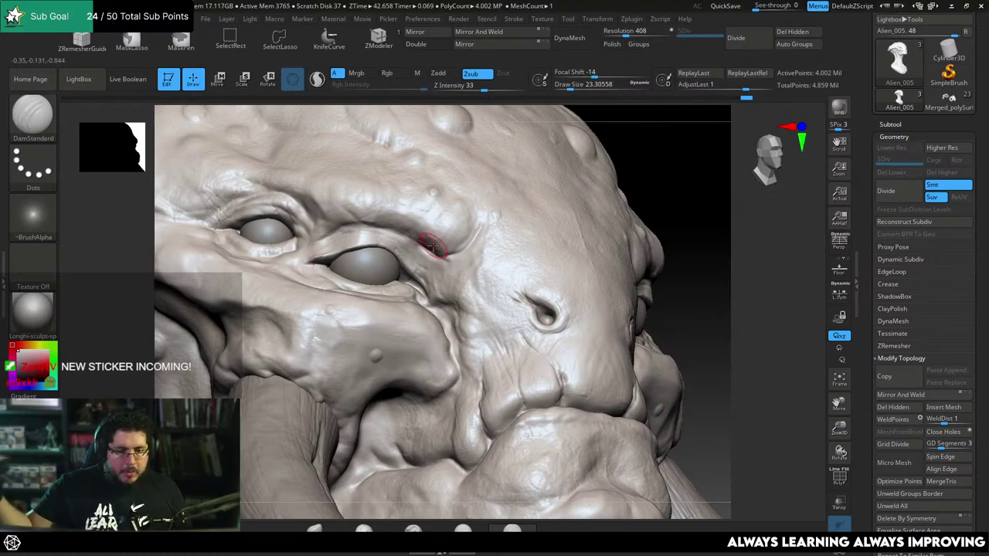
# Cut fine wrinkles from the larger eye's inner corner toward the snout with DamStandard at a Draw Size of about 17.
pyautogui.moveTo(671, 174); pyautogui.dragTo(424, 221)
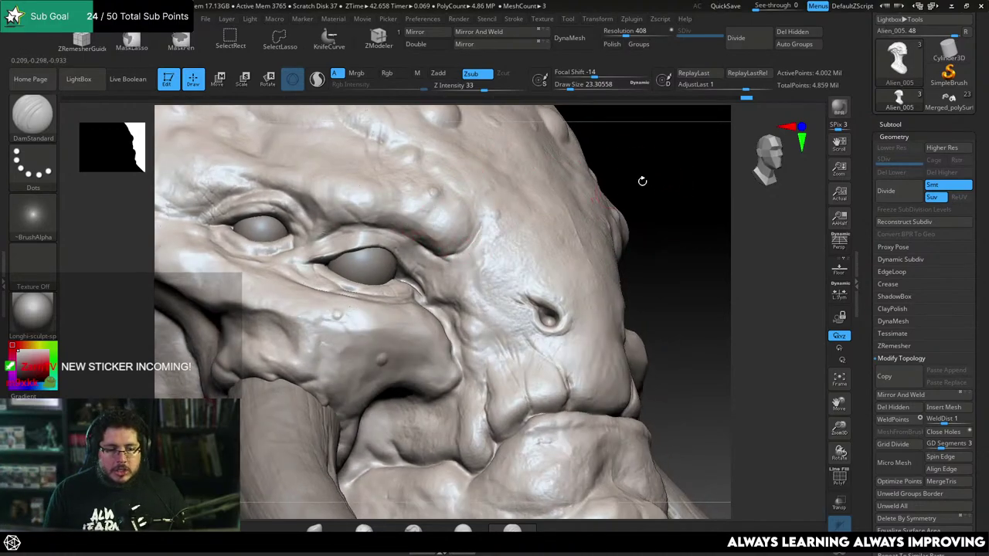
pyautogui.moveTo(642, 181)
pyautogui.mouseDown()
pyautogui.moveTo(678, 199)
pyautogui.moveTo(453, 270)
pyautogui.mouseUp()
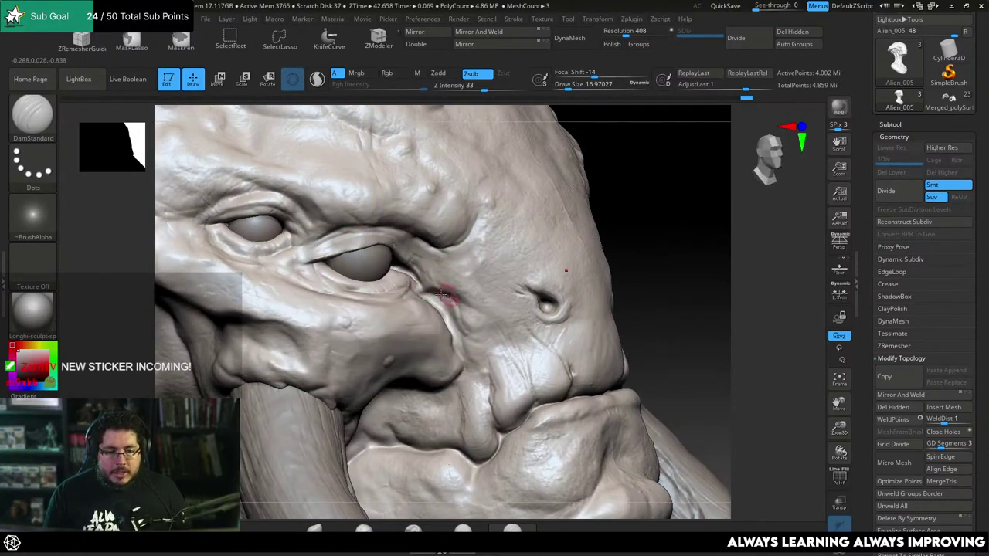
pyautogui.moveTo(467, 305); pyautogui.dragTo(488, 311)
pyautogui.moveTo(436, 290)
pyautogui.mouseDown()
pyautogui.moveTo(490, 301)
pyautogui.moveTo(464, 295)
pyautogui.mouseUp()
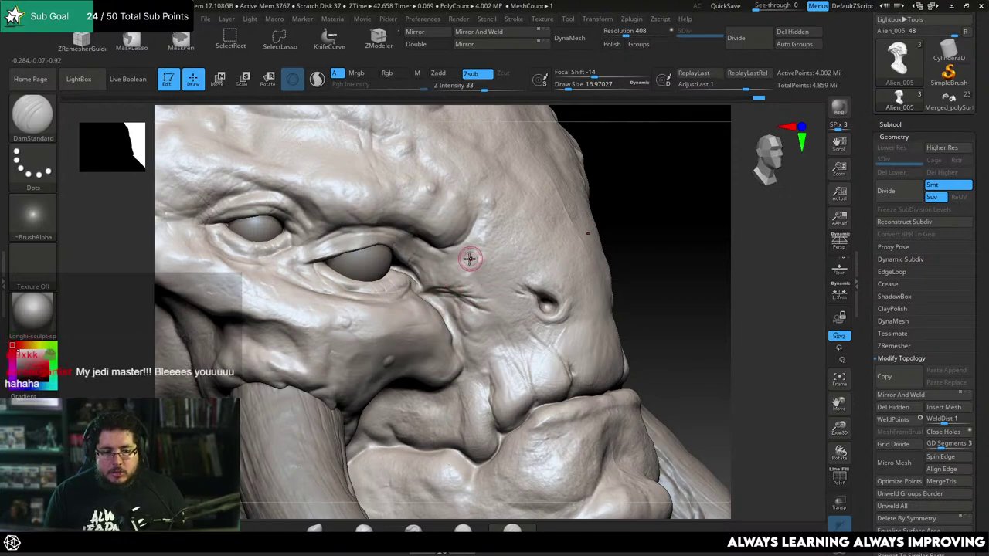
# Rotate the whole bust in side view so the head tilts forward and down, then return to Draw mode.
pyautogui.keyDown('alt'); pyautogui.moveTo(663, 170); pyautogui.dragTo(646, 269); pyautogui.keyUp('alt')
pyautogui.moveTo(629, 198); pyautogui.dragTo(597, 286)
pyautogui.moveTo(648, 286)
pyautogui.keyDown('alt'); pyautogui.mouseDown()
pyautogui.moveTo(650, 240)
pyautogui.moveTo(616, 267)
pyautogui.moveTo(426, 254)
pyautogui.mouseUp(); pyautogui.keyUp('alt')
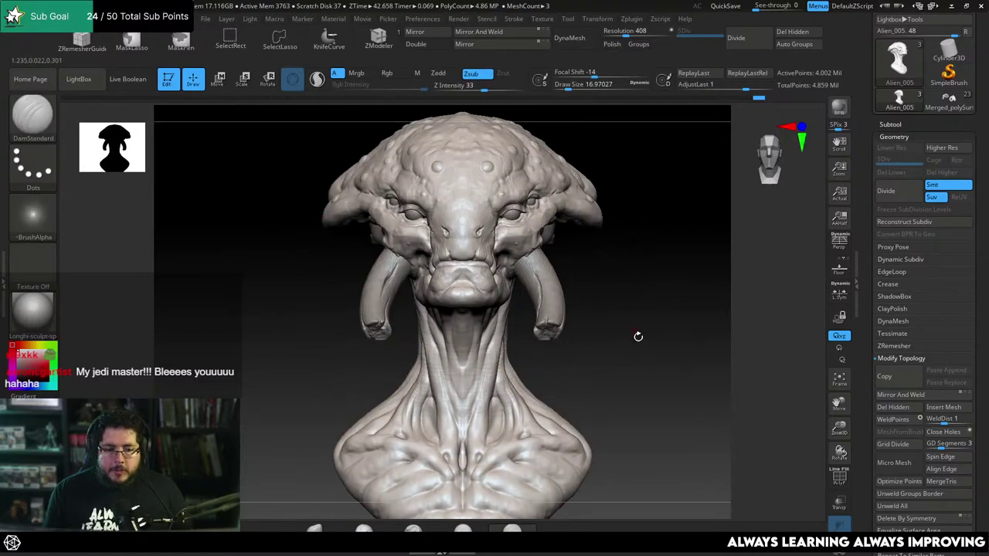
pyautogui.moveTo(638, 336)
pyautogui.keyDown('alt'); pyautogui.mouseDown()
pyautogui.moveTo(616, 336)
pyautogui.moveTo(627, 332)
pyautogui.moveTo(602, 298)
pyautogui.moveTo(616, 240)
pyautogui.mouseUp(); pyautogui.keyUp('alt')
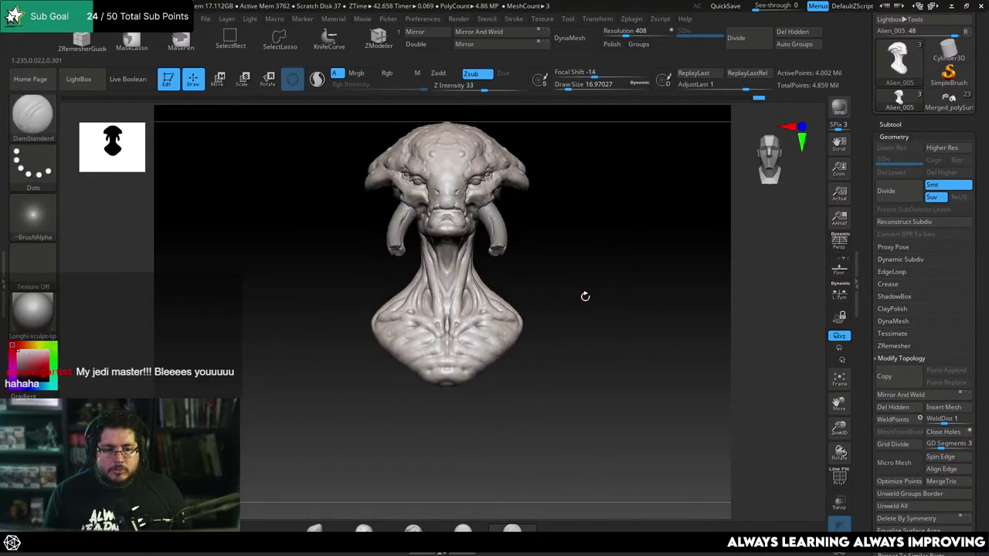
pyautogui.moveTo(585, 296)
pyautogui.mouseDown()
pyautogui.moveTo(611, 302)
pyautogui.moveTo(600, 323)
pyautogui.moveTo(591, 301)
pyautogui.moveTo(607, 289)
pyautogui.moveTo(594, 307)
pyautogui.moveTo(602, 244)
pyautogui.moveTo(602, 265)
pyautogui.mouseUp()
pyautogui.press('r')
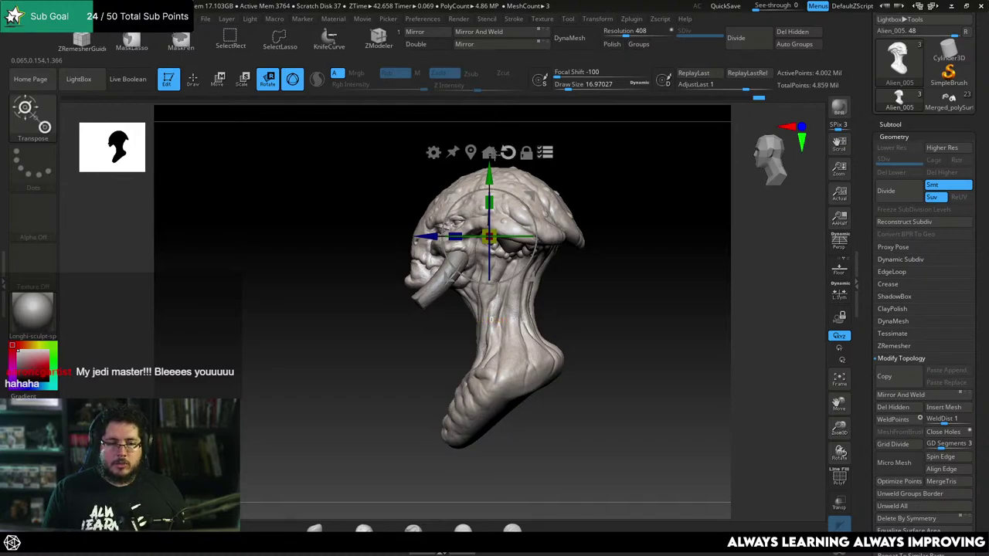
pyautogui.moveTo(464, 193); pyautogui.dragTo(463, 195)
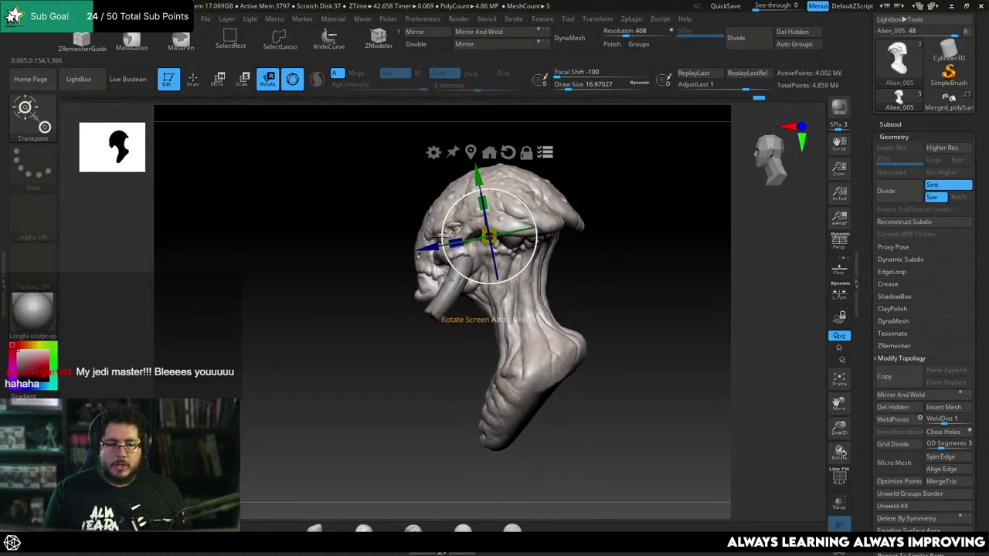
pyautogui.moveTo(462, 207); pyautogui.dragTo(505, 214, button='right')
pyautogui.keyDown('ctrl'); pyautogui.moveTo(591, 190); pyautogui.dragTo(481, 218, button='right'); pyautogui.keyUp('ctrl')
pyautogui.moveTo(445, 217); pyautogui.dragTo(445, 215)
pyautogui.press('f')
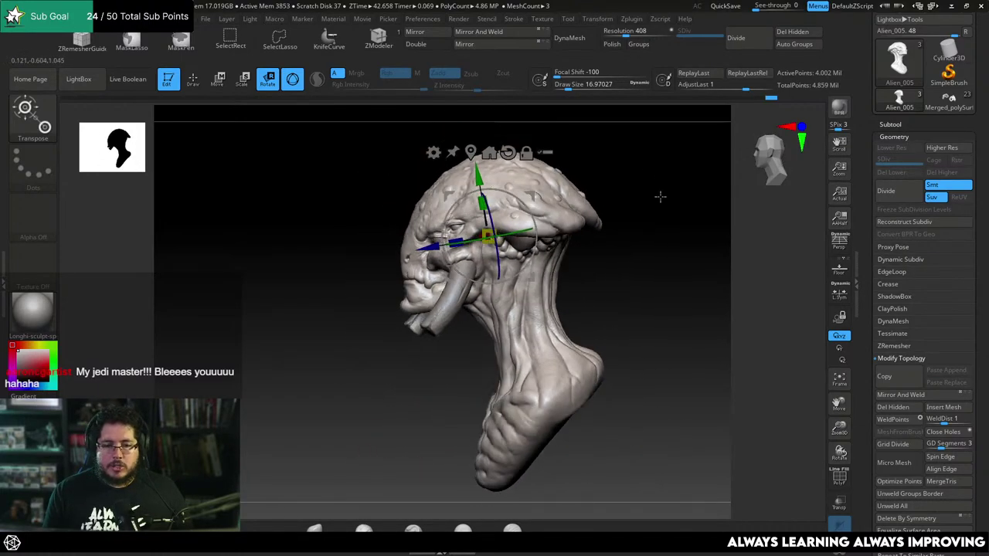
pyautogui.press('q')
pyautogui.moveTo(660, 196)
pyautogui.mouseDown(button='right')
pyautogui.moveTo(620, 247)
pyautogui.moveTo(649, 261)
pyautogui.moveTo(620, 272)
pyautogui.mouseUp(button='right')
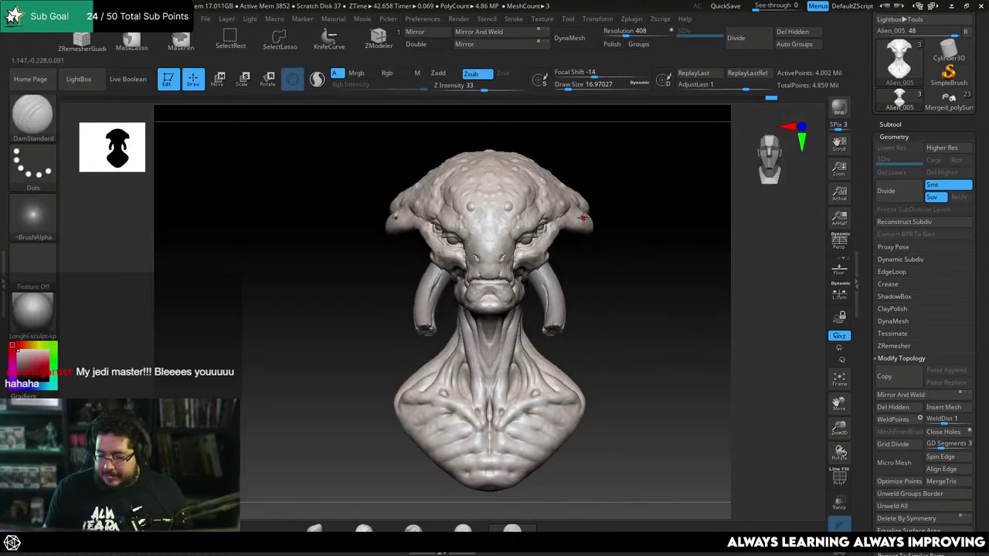
# Switch to Chrome, open the artist's ArtStation portfolio in a new tab and browse down through the artworks to the red tusked alien.
pyautogui.hotkey('alt', 'Tab')
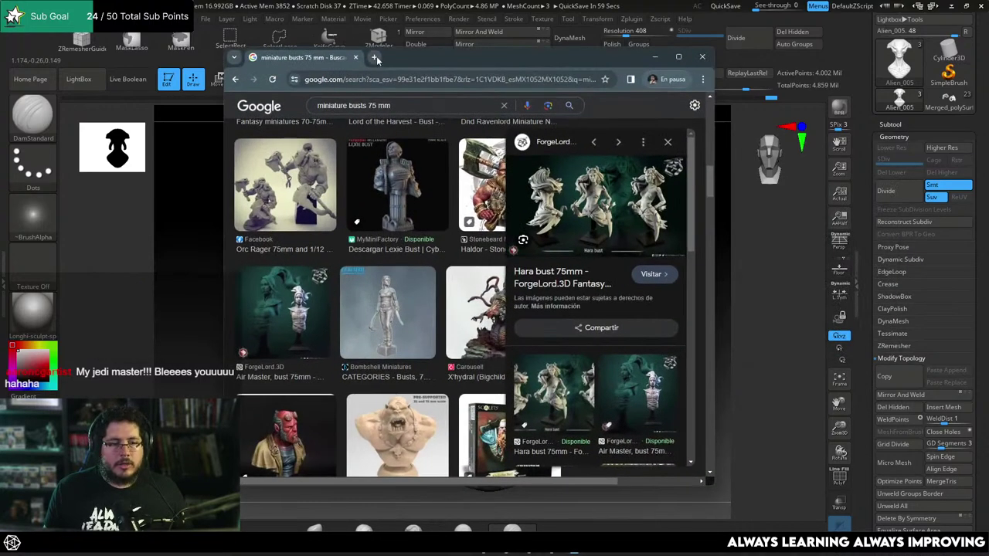
pyautogui.click(377, 60)
pyautogui.write('abra')
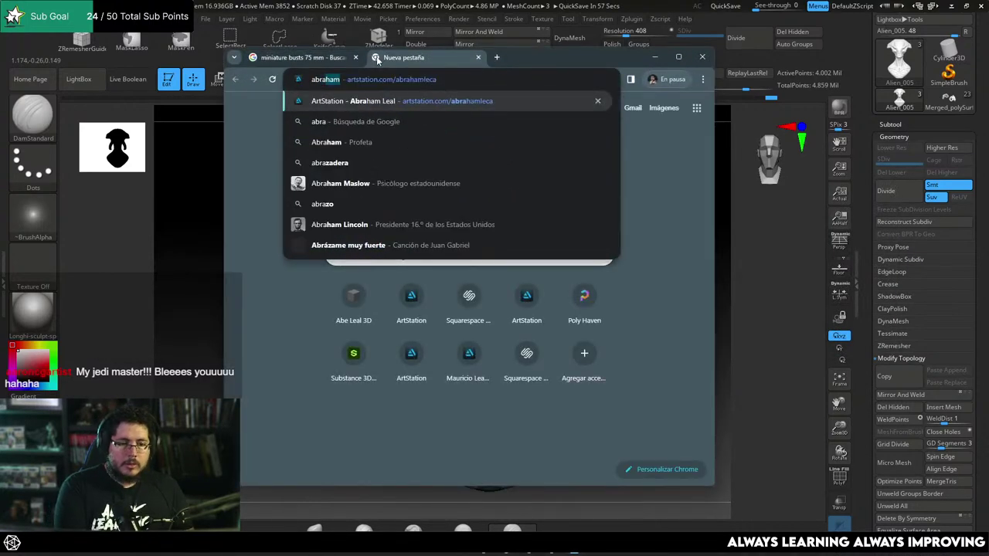
pyautogui.hotkey('shift', 'Return')
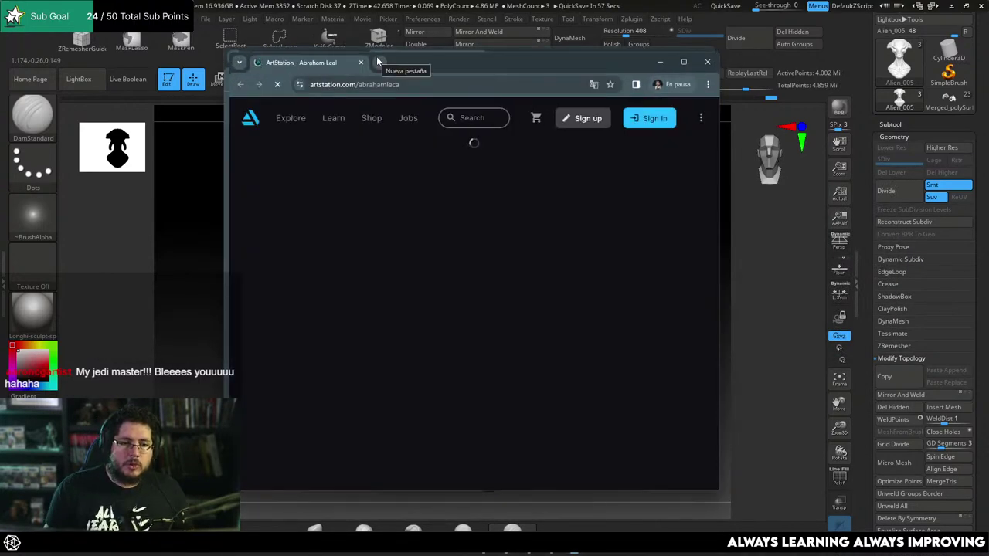
pyautogui.scroll(-15, 463, 232)
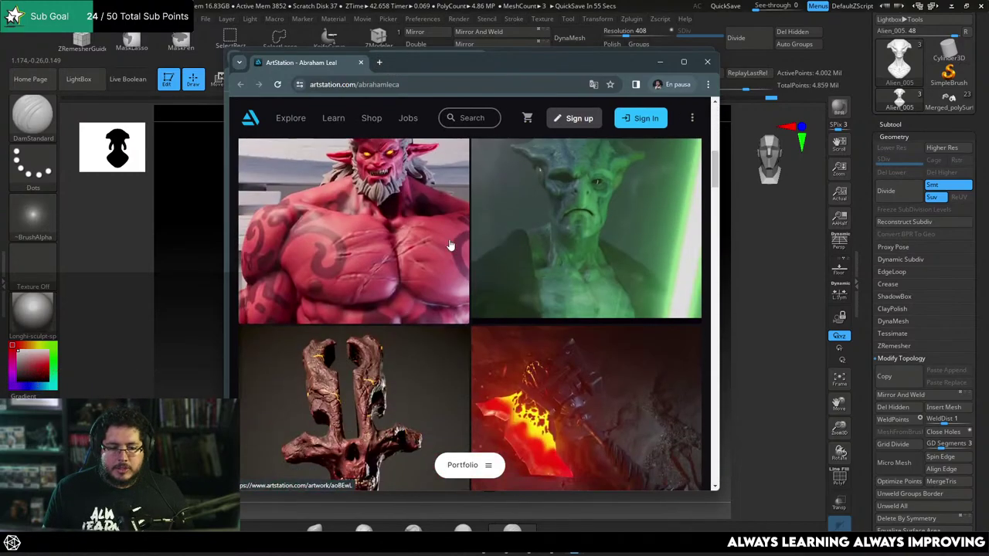
pyautogui.scroll(-10, 447, 244)
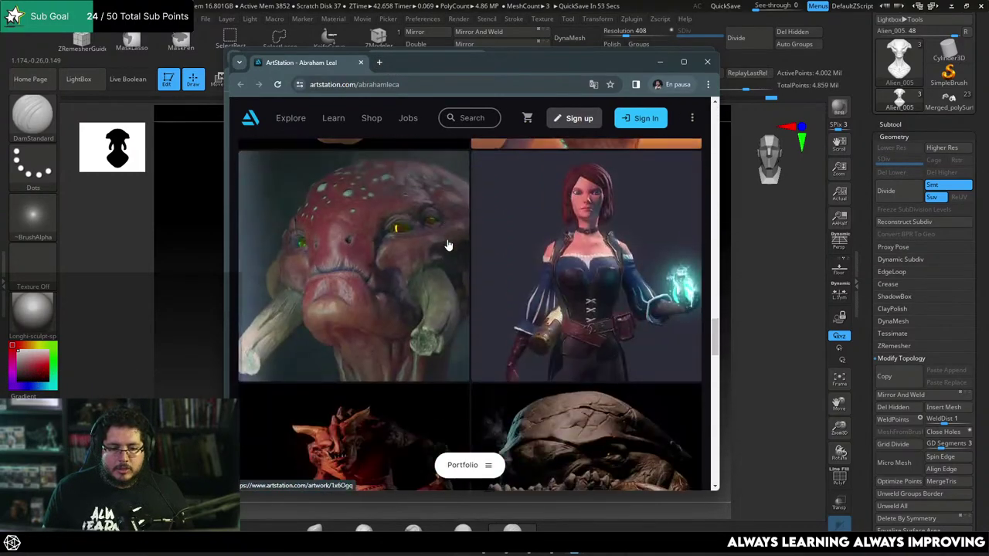
# Examine the final comp and sculpt views of The Force Within artwork, then return to ZBrush.
pyautogui.scroll(-10, 553, 320)
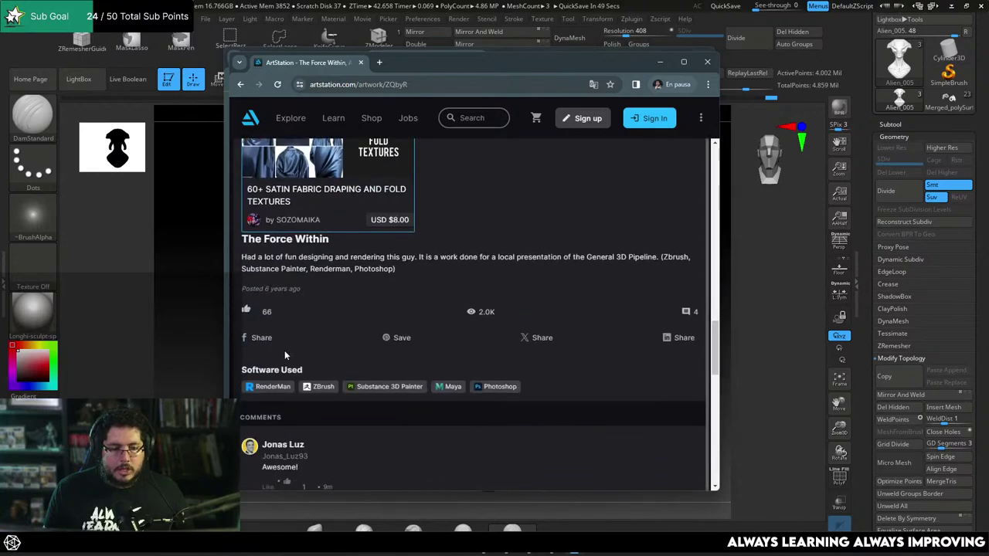
pyautogui.scroll(10, 443, 306)
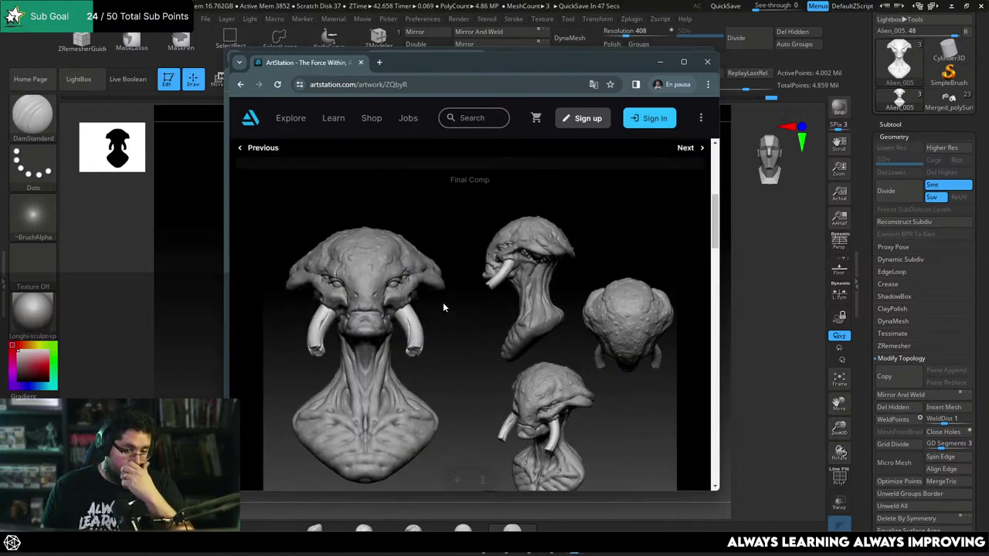
pyautogui.scroll(3, 442, 302)
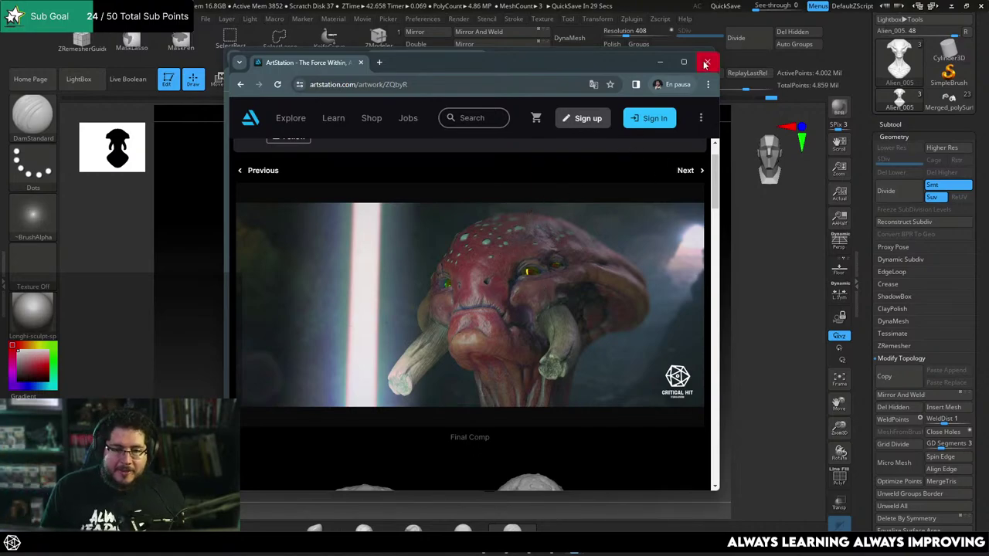
pyautogui.click(657, 64)
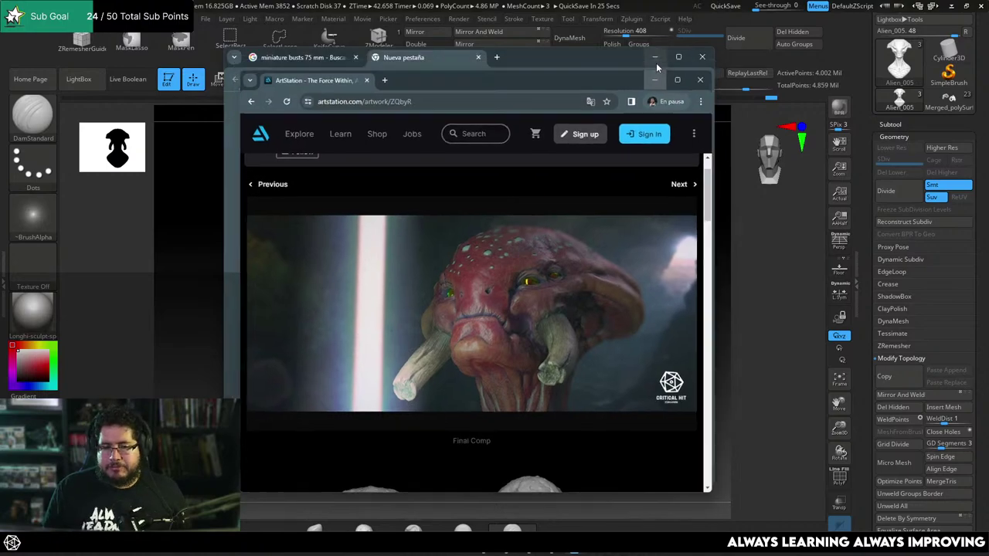
pyautogui.click(656, 62)
pyautogui.click(659, 57)
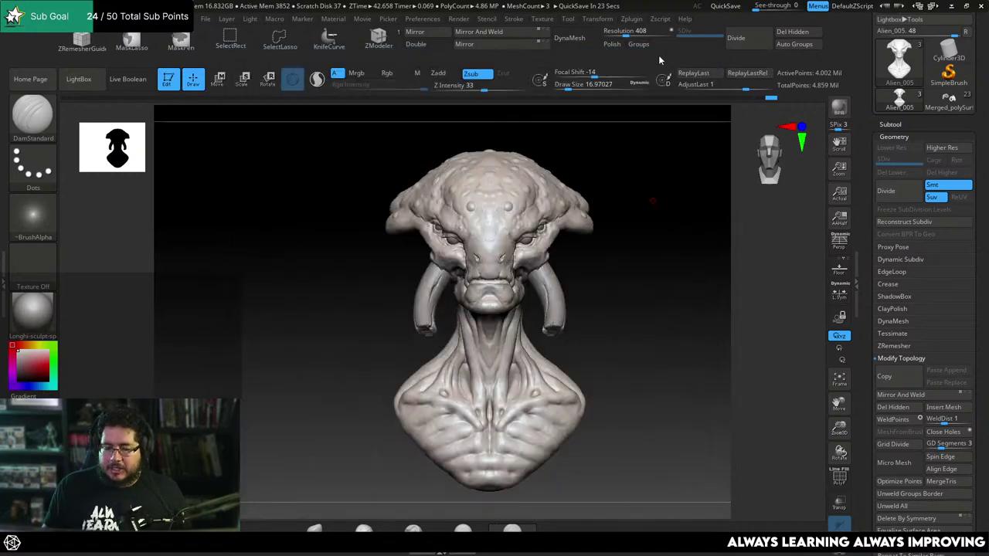
# Append a ZSphere as a new subtool to the alien bust.
pyautogui.moveTo(620, 270)
pyautogui.mouseDown()
pyautogui.moveTo(645, 272)
pyautogui.moveTo(656, 299)
pyautogui.moveTo(632, 240)
pyautogui.moveTo(618, 287)
pyautogui.moveTo(524, 306)
pyautogui.moveTo(614, 280)
pyautogui.moveTo(603, 302)
pyautogui.mouseUp()
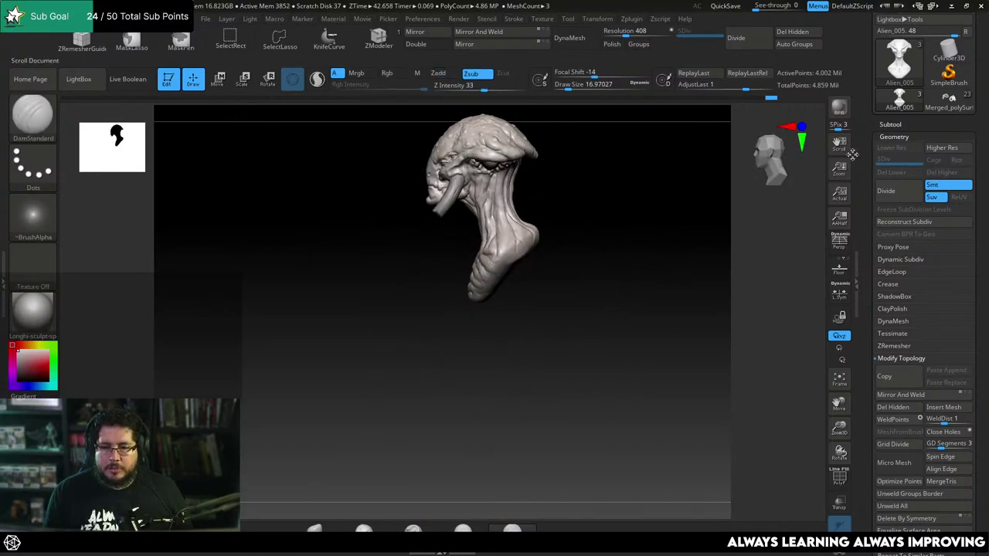
pyautogui.click(894, 137)
pyautogui.click(890, 124)
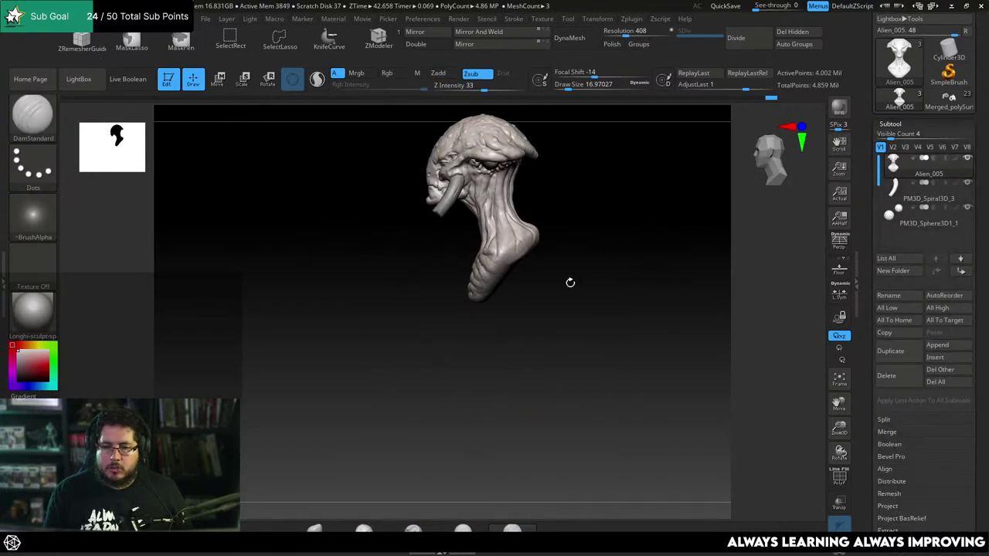
pyautogui.click(936, 346)
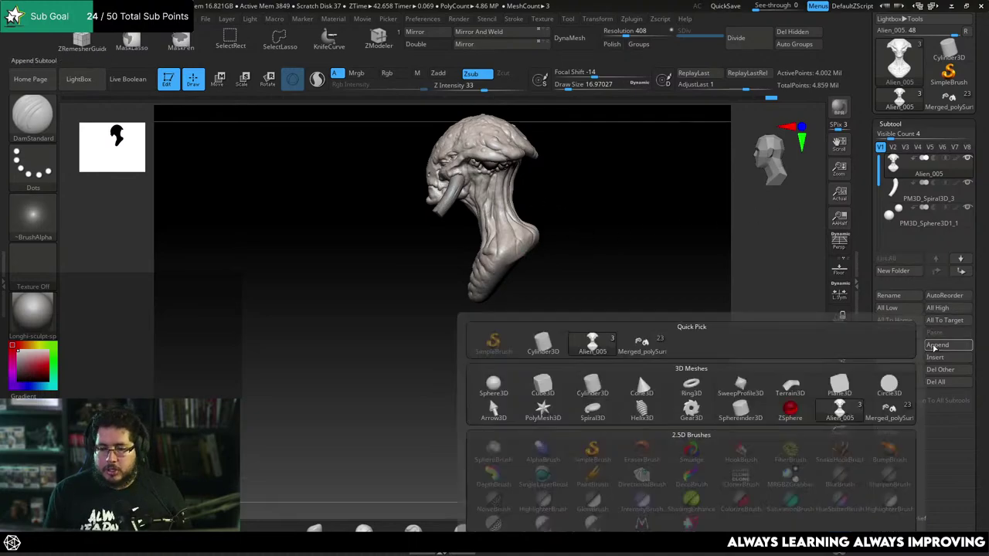
pyautogui.click(789, 408)
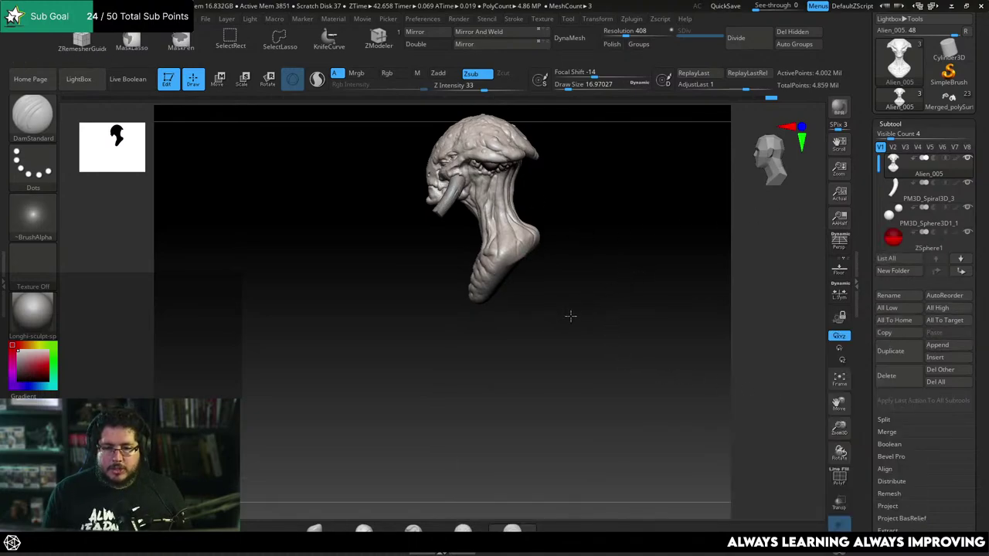
pyautogui.moveTo(571, 316)
pyautogui.keyDown('alt'); pyautogui.mouseDown()
pyautogui.moveTo(568, 309)
pyautogui.moveTo(574, 324)
pyautogui.mouseUp(); pyautogui.keyUp('alt')
pyautogui.press('w')
pyautogui.moveTo(469, 156); pyautogui.dragTo(494, 250)
pyautogui.hotkey('ctrl', 'z')
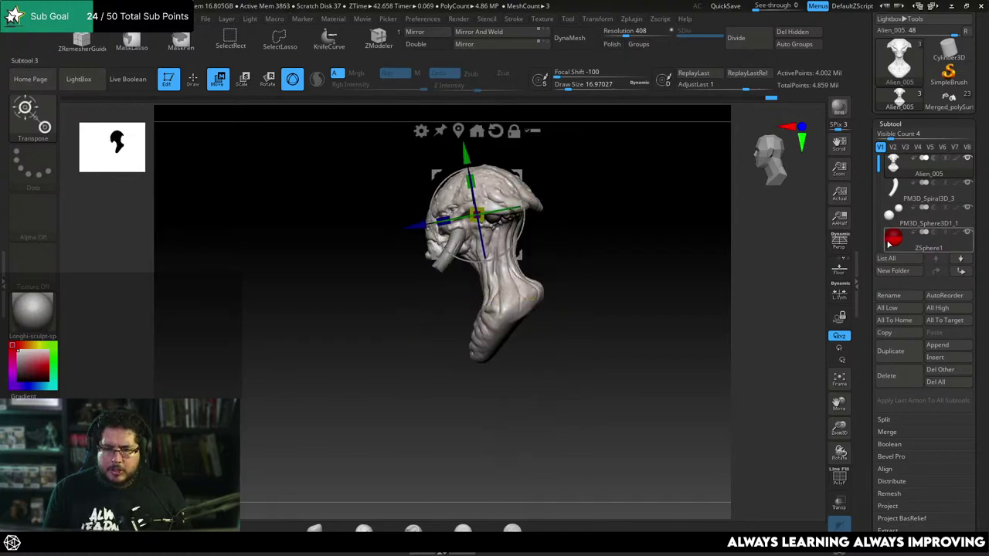
# Select the ZSphere subtool, make the bust transparent, and move the ZSphere down to just below the chest.
pyautogui.click(890, 242)
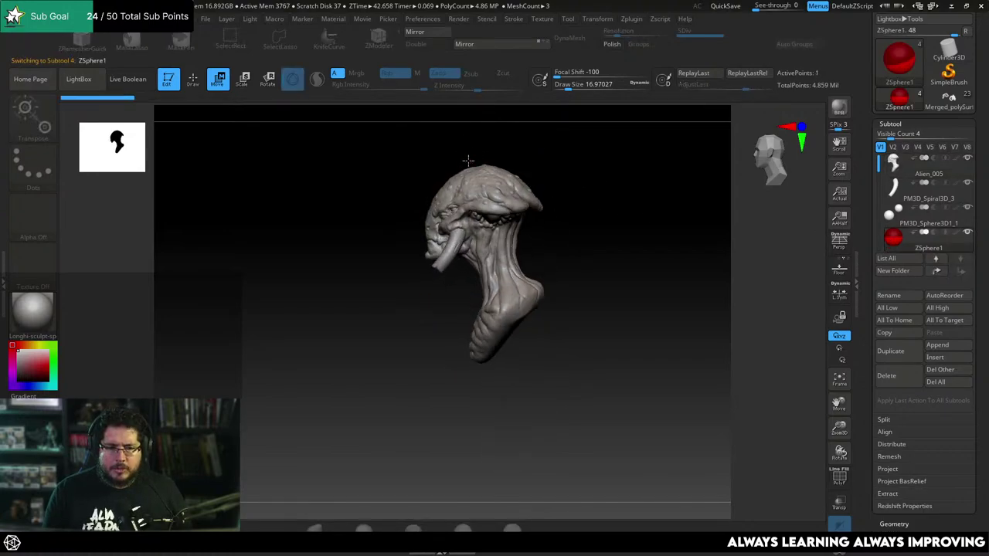
pyautogui.keyDown('shift'); pyautogui.moveTo(580, 285); pyautogui.dragTo(666, 328); pyautogui.keyUp('shift')
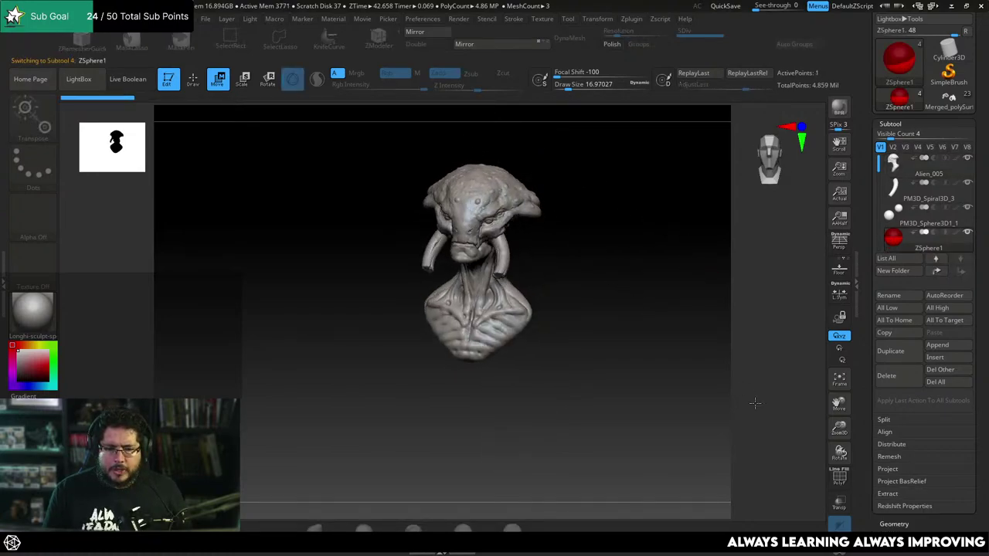
pyautogui.click(841, 507)
pyautogui.moveTo(478, 209); pyautogui.dragTo(488, 262)
pyautogui.hotkey('ctrl', 'z')
pyautogui.moveTo(566, 299)
pyautogui.mouseDown()
pyautogui.moveTo(513, 328)
pyautogui.moveTo(496, 394)
pyautogui.moveTo(495, 368)
pyautogui.moveTo(512, 389)
pyautogui.moveTo(479, 399)
pyautogui.mouseUp()
# Build a torso chain of ZSpheres from inside the upper chest through the waist to the pelvis, with the pelvis shifted slightly back.
pyautogui.press('q')
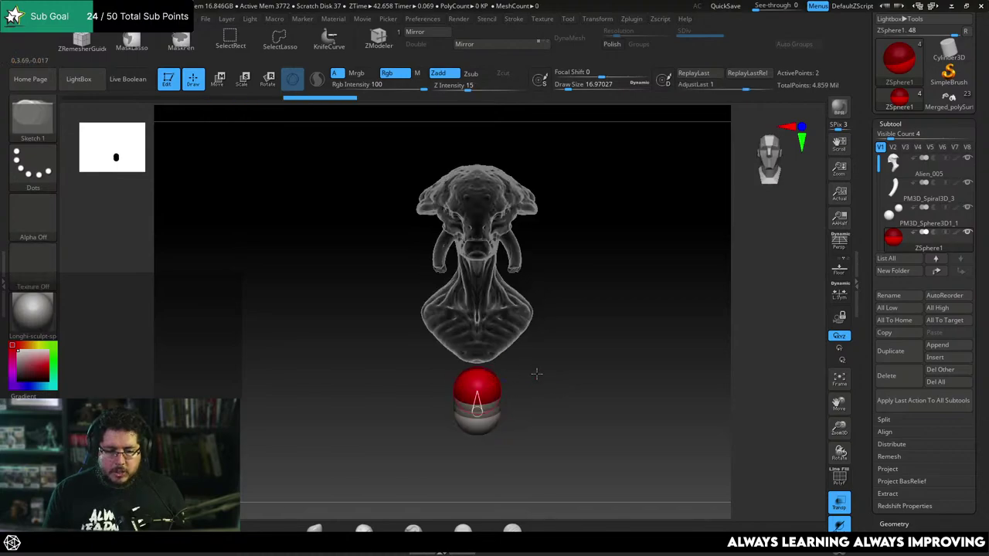
pyautogui.moveTo(536, 376); pyautogui.dragTo(550, 353)
pyautogui.moveTo(478, 427); pyautogui.dragTo(480, 436)
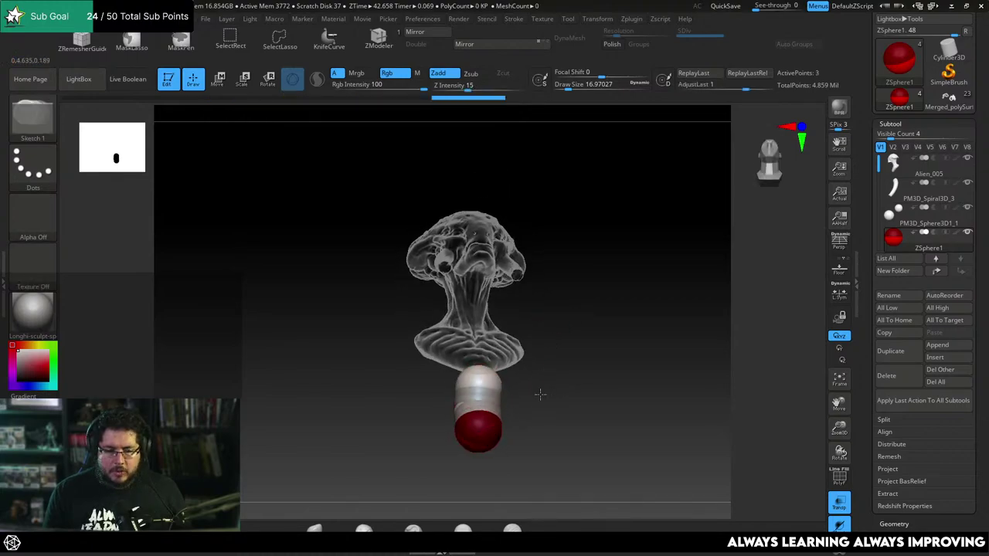
pyautogui.moveTo(539, 395)
pyautogui.mouseDown()
pyautogui.moveTo(552, 410)
pyautogui.moveTo(498, 391)
pyautogui.moveTo(503, 298)
pyautogui.moveTo(495, 294)
pyautogui.mouseUp()
pyautogui.press('w')
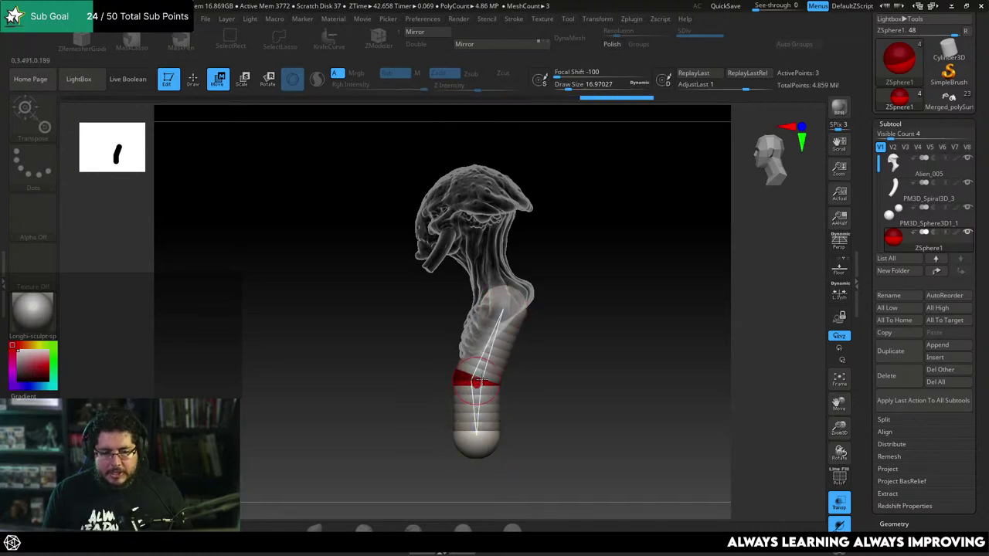
pyautogui.moveTo(477, 381); pyautogui.dragTo(476, 384)
pyautogui.moveTo(472, 440); pyautogui.dragTo(483, 449)
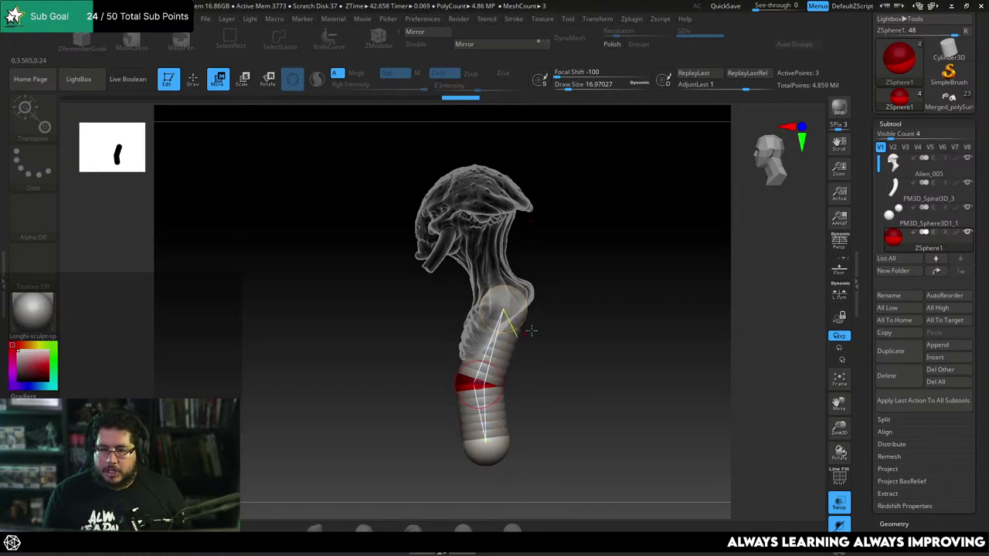
# Add a mirrored pair of shoulder ZSpheres to the upper chest sphere and place them just outside the bust's sides.
pyautogui.keyDown('shift'); pyautogui.moveTo(546, 349); pyautogui.dragTo(581, 352); pyautogui.keyUp('shift')
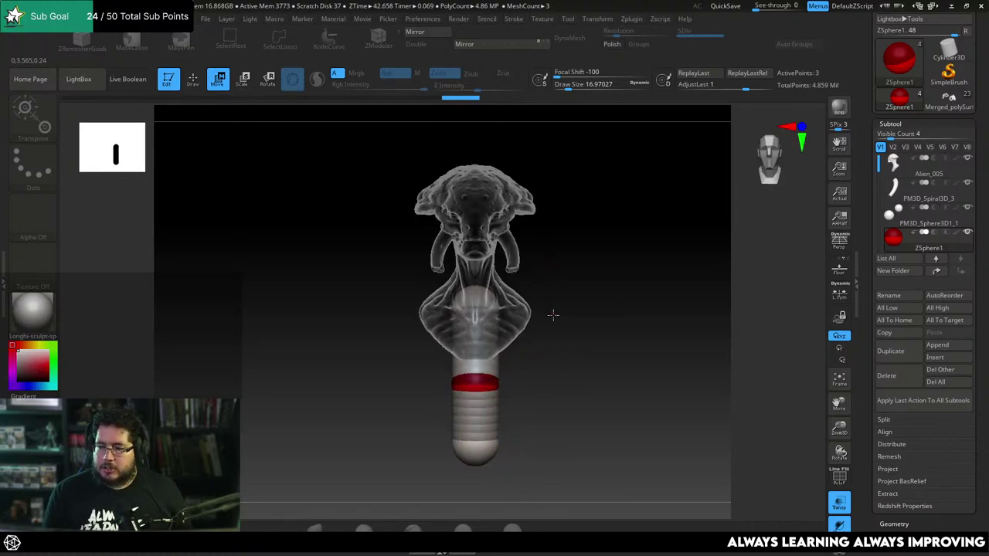
pyautogui.moveTo(553, 315)
pyautogui.mouseDown()
pyautogui.moveTo(548, 325)
pyautogui.moveTo(529, 290)
pyautogui.moveTo(562, 283)
pyautogui.moveTo(585, 294)
pyautogui.mouseUp()
pyautogui.press('q')
pyautogui.press('w')
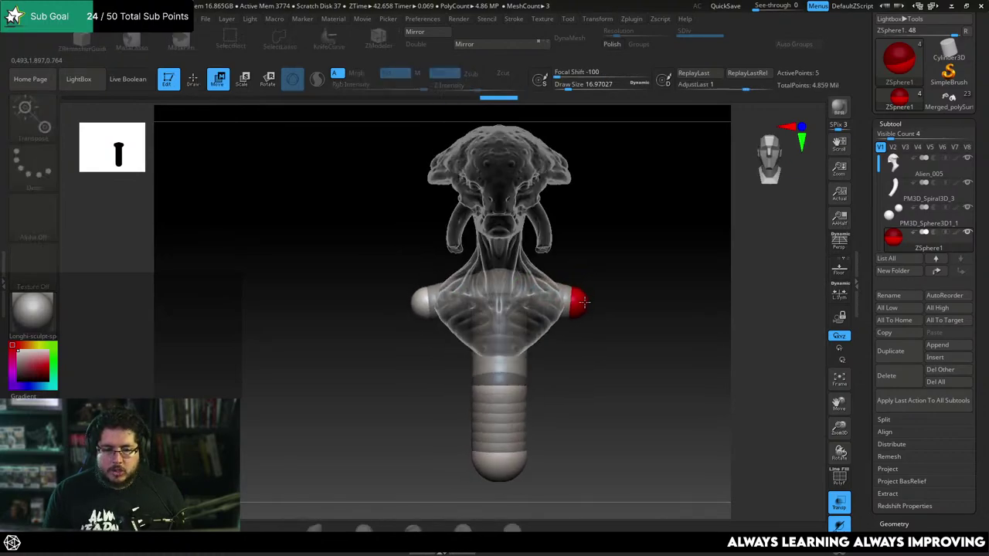
pyautogui.press('q')
pyautogui.moveTo(605, 338); pyautogui.dragTo(592, 349)
# Switch to the ArtStation browser window and search Google for "corvus glaive".
pyautogui.hotkey('alt', 'Tab')
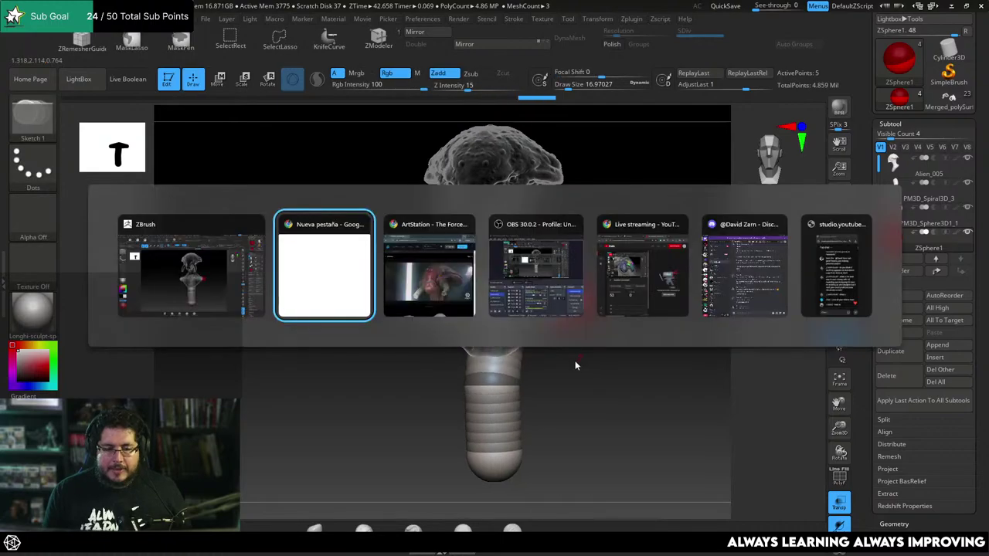
pyautogui.hotkey('alt', 'Tab')
pyautogui.hotkey('alt', 'Tab')
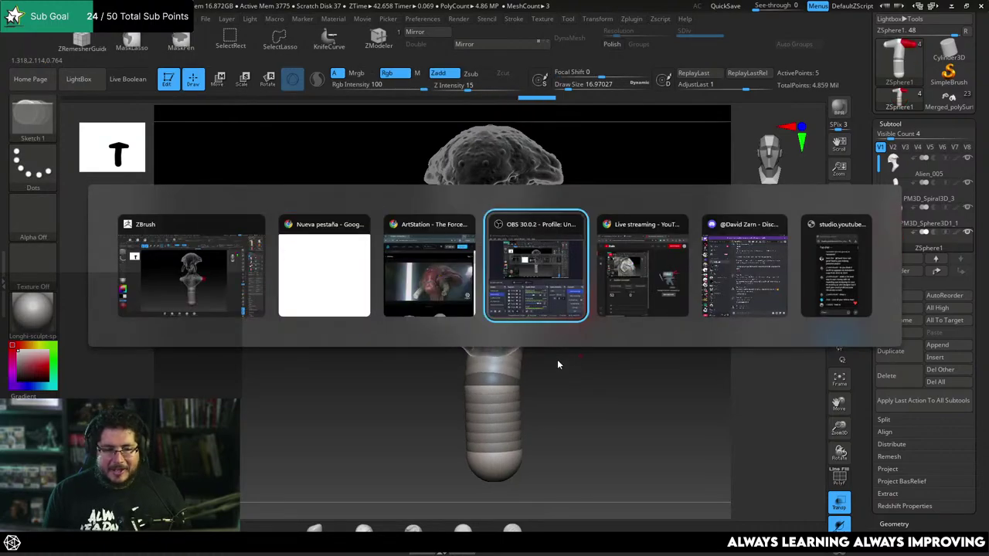
pyautogui.click(429, 270)
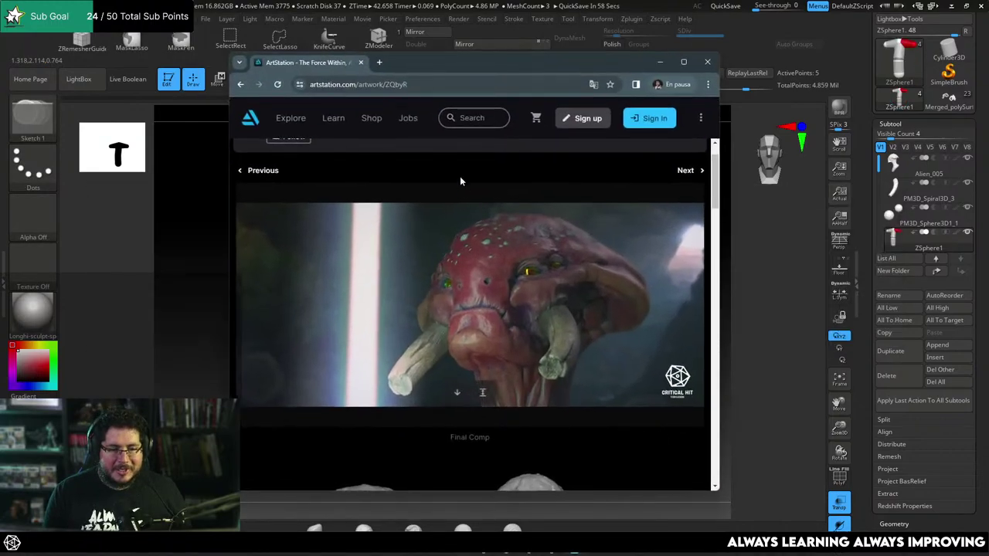
pyautogui.click(438, 85)
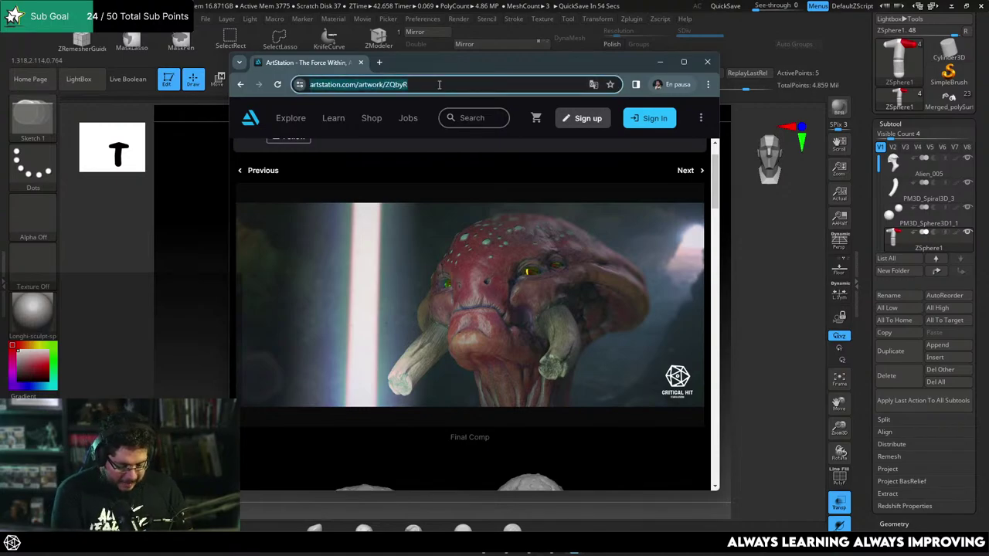
pyautogui.write('corvus g')
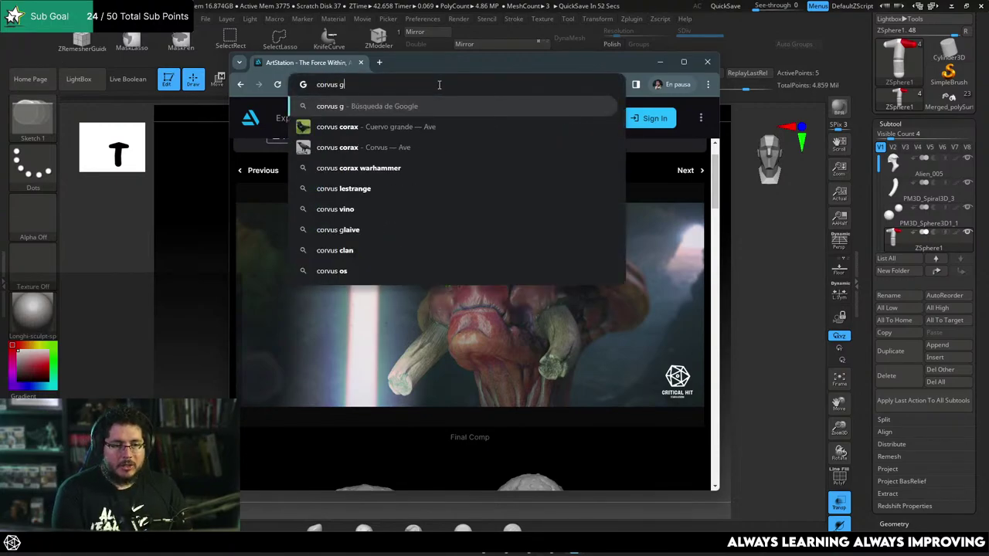
pyautogui.write('laive')
pyautogui.press('Return')
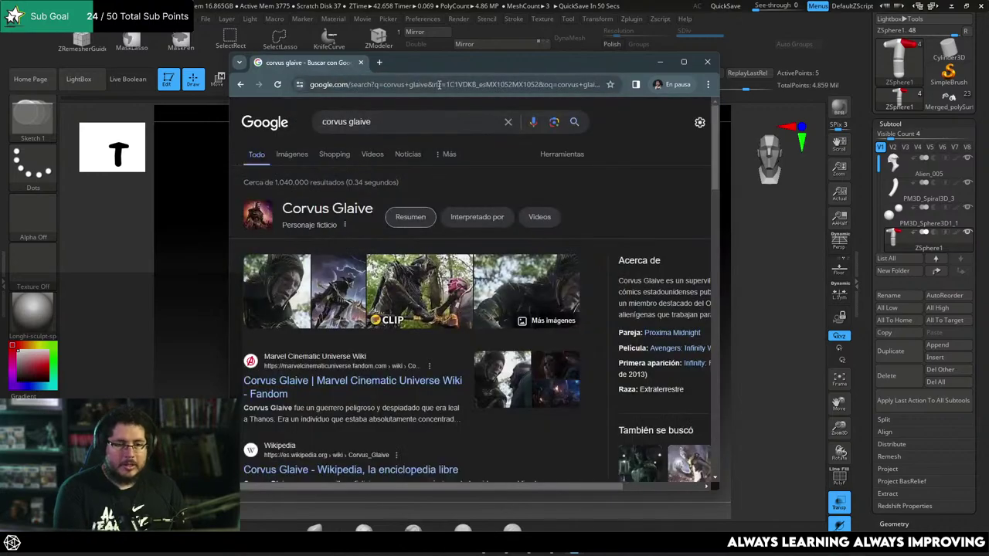
# Browse the Corvus Glaive image results, open the Marvel Gallery statue picture to study its pose, and return to ZBrush.
pyautogui.click(290, 155)
pyautogui.scroll(-1, 420, 318)
pyautogui.scroll(-1, 558, 307)
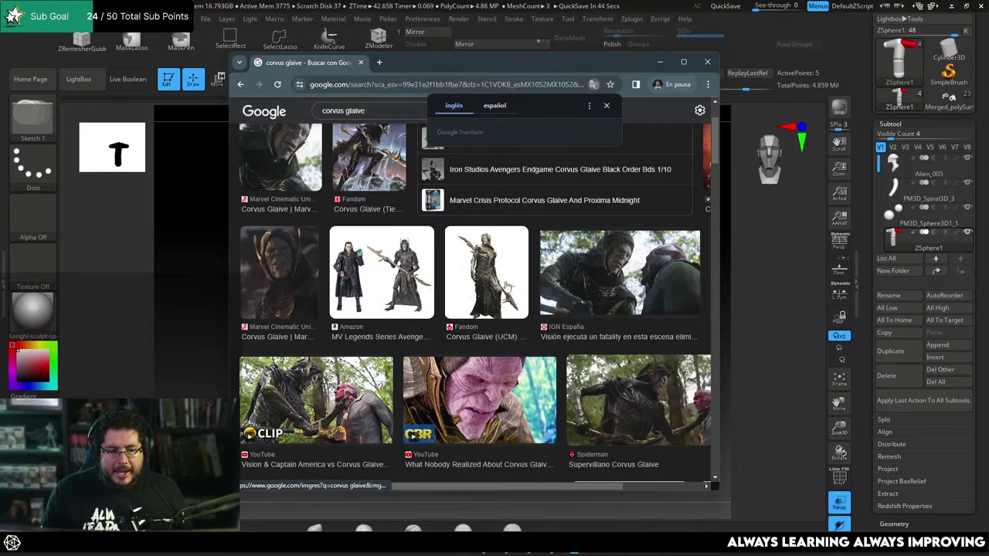
pyautogui.scroll(-1, 352, 356)
pyautogui.scroll(-3, 351, 352)
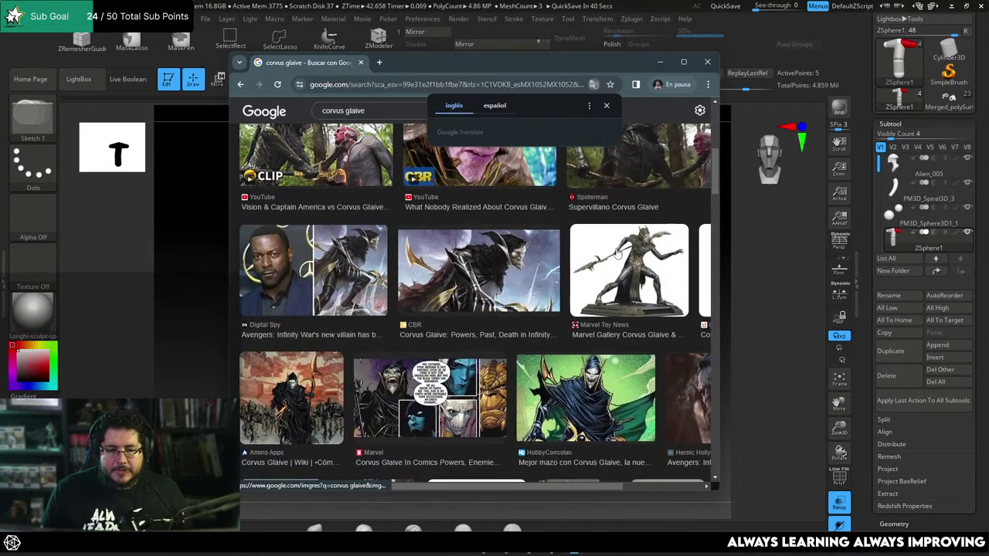
pyautogui.click(646, 248)
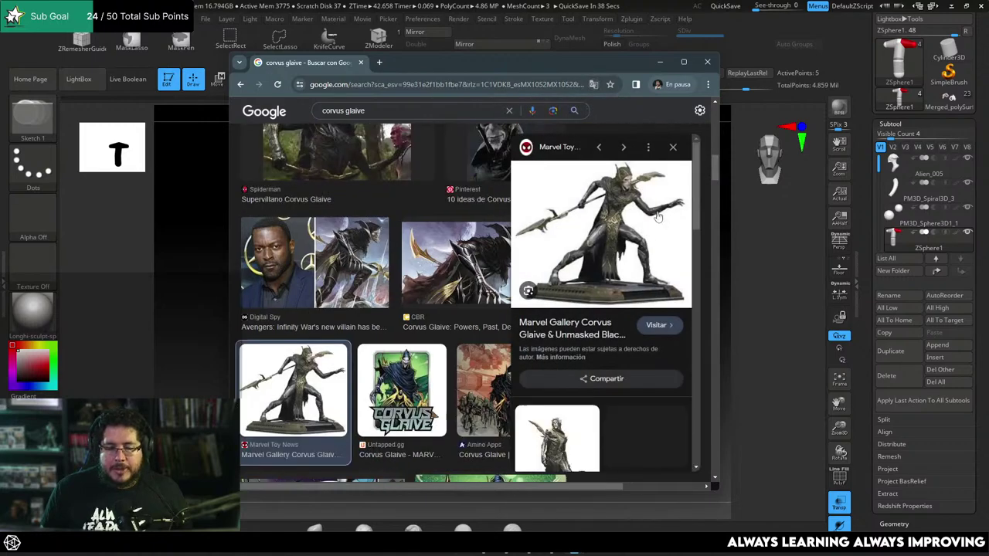
pyautogui.click(167, 270)
# Extend mirrored ZSphere arms downward from the shoulders, pulling the elbows slightly back and the forearm ends forward in side view.
pyautogui.moveTo(331, 276); pyautogui.dragTo(321, 273)
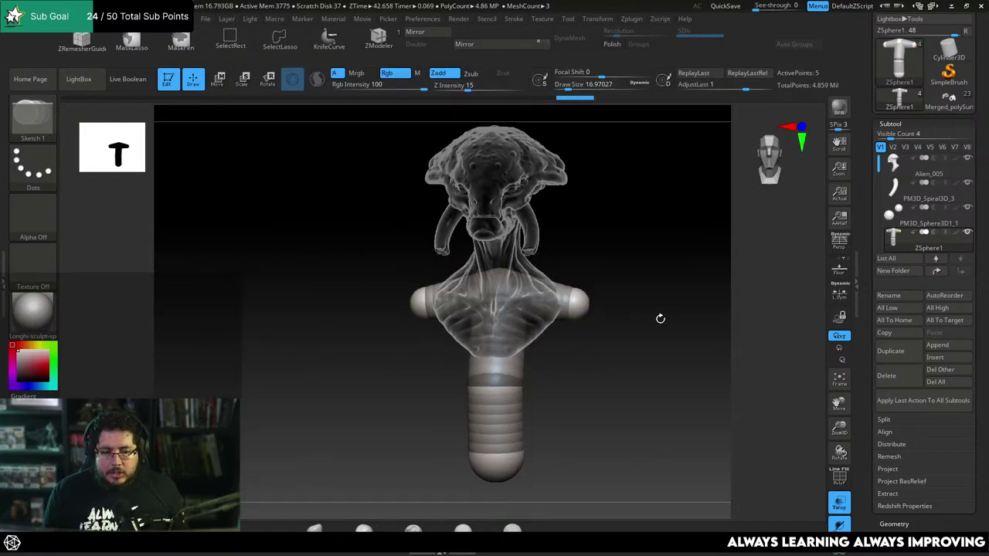
pyautogui.moveTo(661, 318); pyautogui.dragTo(623, 285, button='right')
pyautogui.click(571, 309)
pyautogui.moveTo(614, 363); pyautogui.dragTo(588, 361, button='right')
pyautogui.keyDown('ctrl'); pyautogui.moveTo(603, 361); pyautogui.dragTo(576, 335, button='right'); pyautogui.keyUp('ctrl')
pyautogui.keyDown('alt'); pyautogui.moveTo(576, 336); pyautogui.dragTo(561, 283, button='right'); pyautogui.keyUp('alt')
pyautogui.press('w')
pyautogui.moveTo(552, 252); pyautogui.dragTo(548, 438)
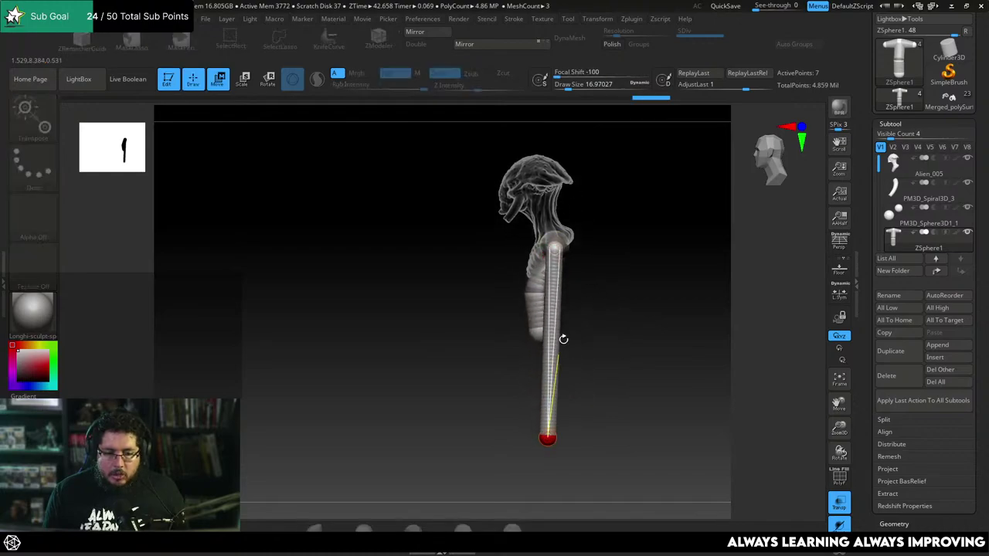
pyautogui.moveTo(542, 333); pyautogui.dragTo(571, 331)
pyautogui.moveTo(547, 438); pyautogui.dragTo(513, 398)
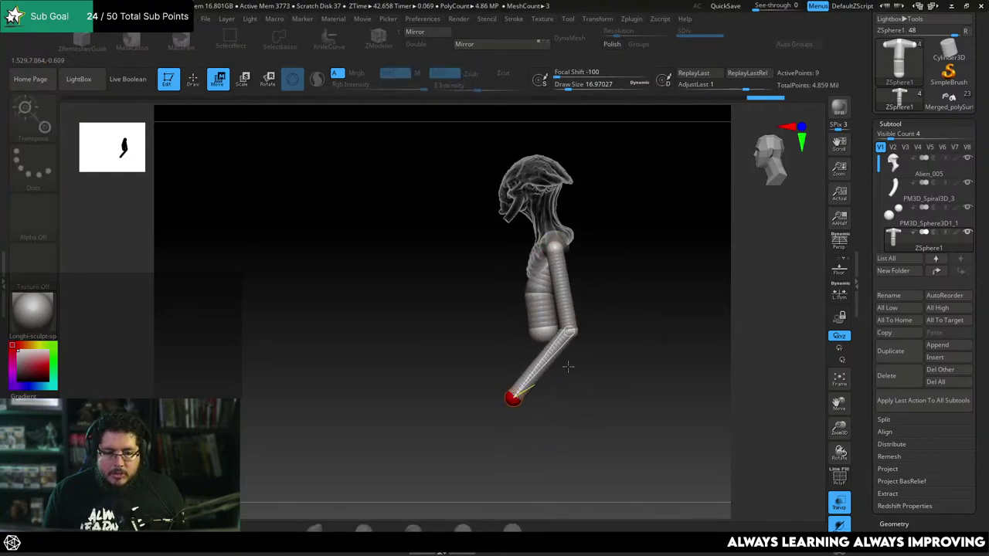
# Swing the mirrored forearm ends outward in front view and rotate both arms away from the torso at the shoulders.
pyautogui.moveTo(568, 367); pyautogui.dragTo(634, 313)
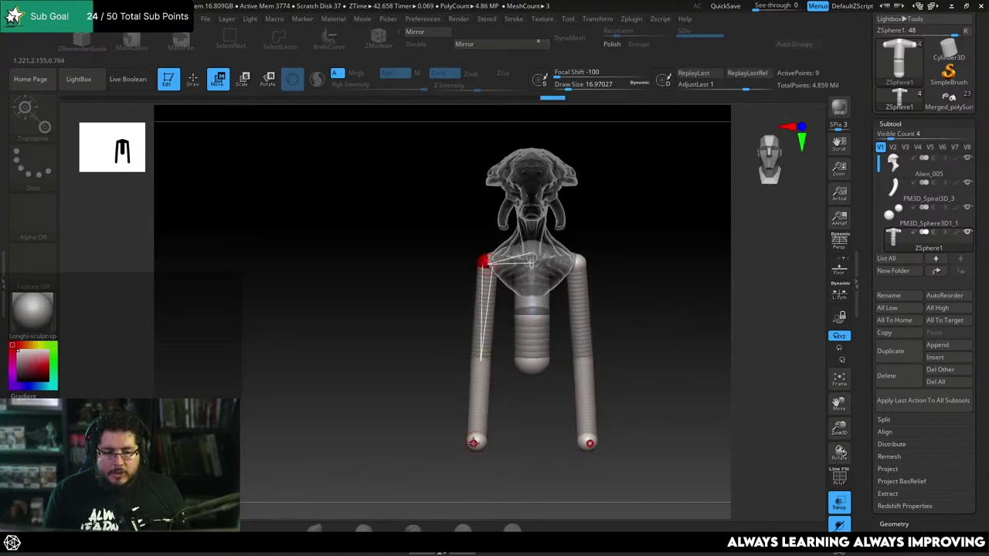
pyautogui.moveTo(473, 438); pyautogui.dragTo(446, 438)
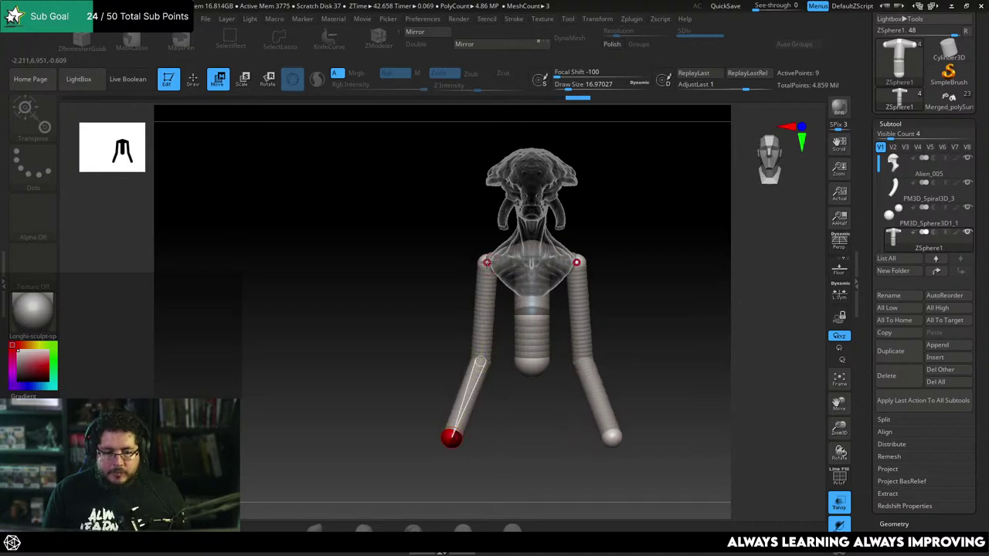
pyautogui.press('r')
pyautogui.moveTo(485, 309); pyautogui.dragTo(430, 303)
pyautogui.press('q')
pyautogui.moveTo(642, 258); pyautogui.dragTo(607, 287)
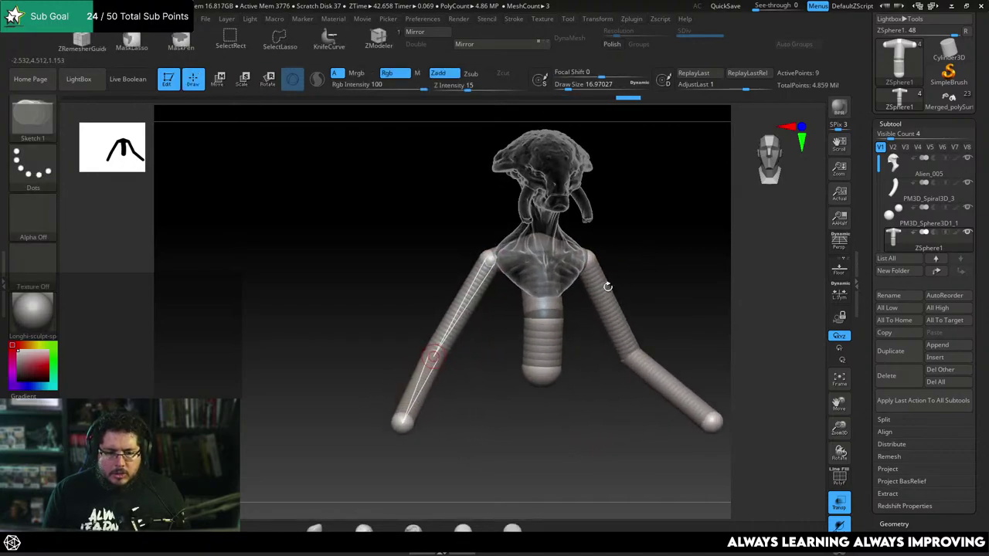
# Insert a ZSphere in the torso just below the bust and enlarge it into a ribcage volume.
pyautogui.click(543, 292)
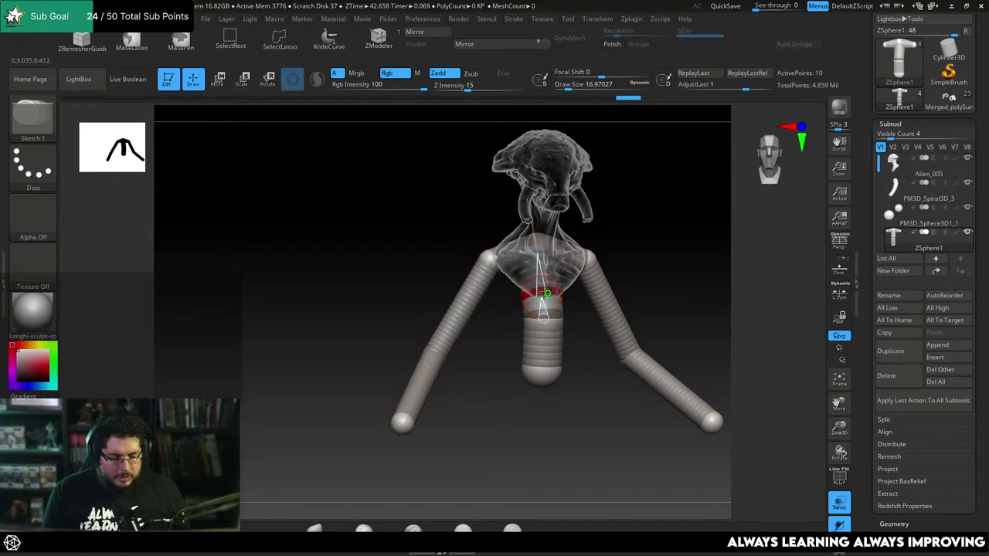
pyautogui.press('e')
pyautogui.moveTo(543, 292)
pyautogui.mouseDown()
pyautogui.moveTo(662, 442)
pyautogui.moveTo(683, 265)
pyautogui.moveTo(638, 333)
pyautogui.moveTo(598, 347)
pyautogui.moveTo(567, 329)
pyautogui.moveTo(616, 367)
pyautogui.moveTo(592, 355)
pyautogui.mouseUp()
pyautogui.press('q')
# Add mirrored hip ZSpheres at the base of the torso and move them outward and slightly down.
pyautogui.click(565, 299)
pyautogui.press('w')
pyautogui.moveTo(567, 301)
pyautogui.mouseDown()
pyautogui.moveTo(578, 334)
pyautogui.moveTo(577, 305)
pyautogui.mouseUp()
pyautogui.press('e')
pyautogui.press('w')
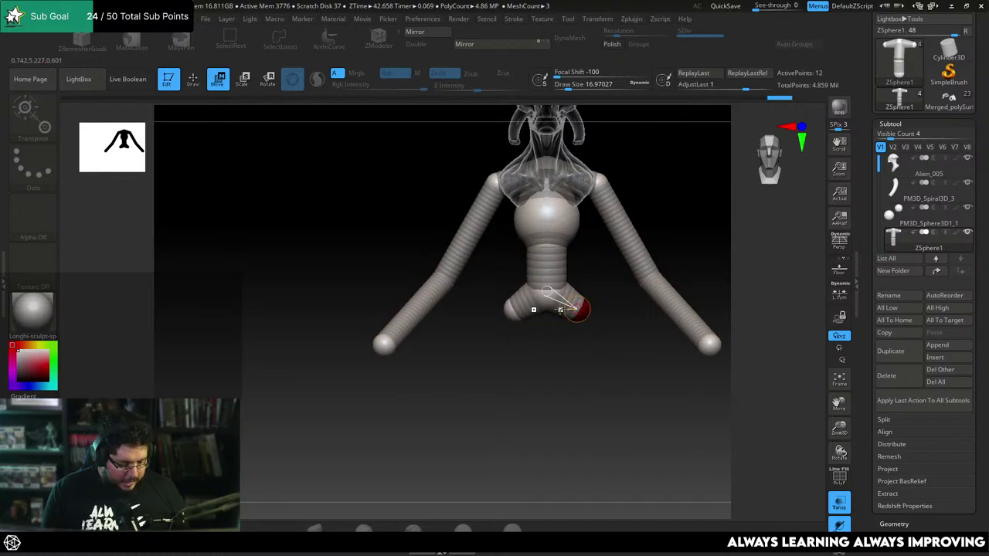
# Switch to Krita, create a 3840 × 2160 px document and set the brush colour to black.
pyautogui.press('super')
pyautogui.write('kri')
pyautogui.press('Escape')
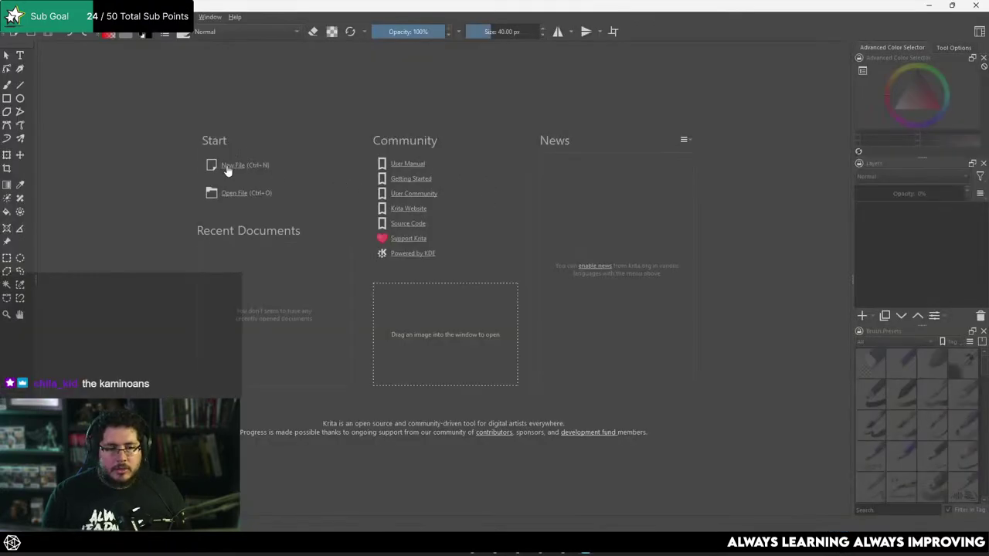
pyautogui.click(232, 166)
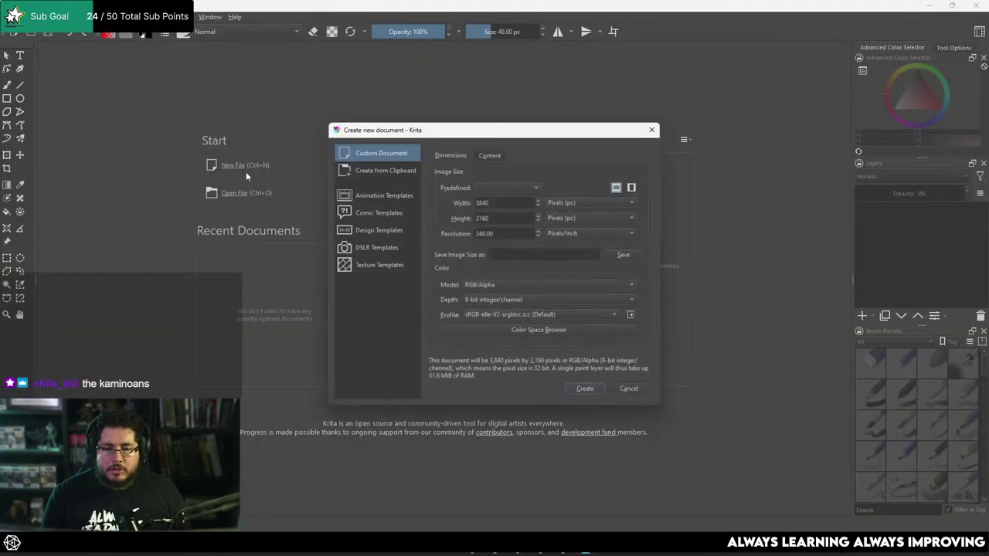
pyautogui.click(586, 389)
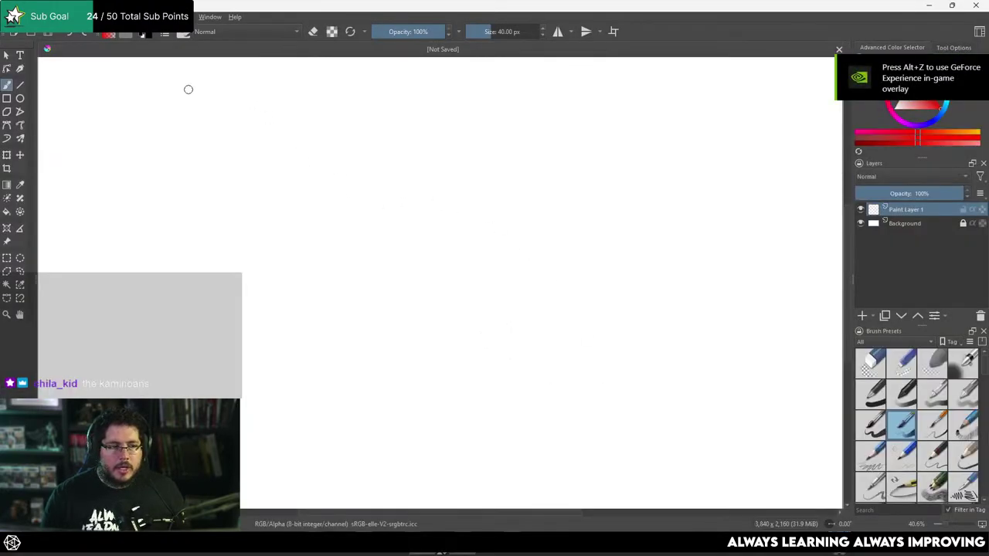
pyautogui.moveTo(940, 105); pyautogui.dragTo(917, 31)
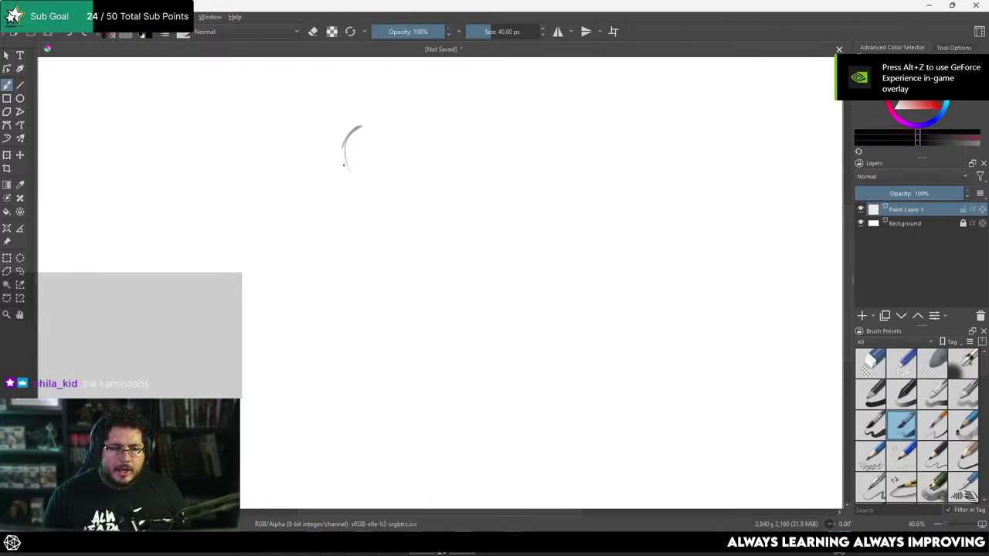
# Sketch a front-view pelvis, undoing the leg line, hip joint and rounded lower part, and redraw it with straight tapered sides.
pyautogui.moveTo(348, 139)
pyautogui.mouseDown()
pyautogui.moveTo(404, 128)
pyautogui.moveTo(406, 152)
pyautogui.mouseUp()
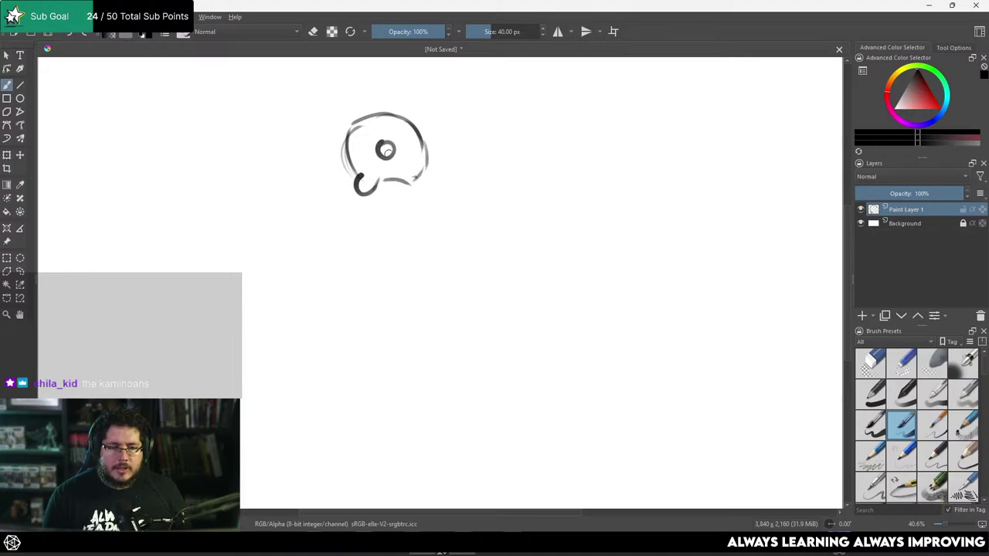
pyautogui.moveTo(386, 150); pyautogui.dragTo(392, 272)
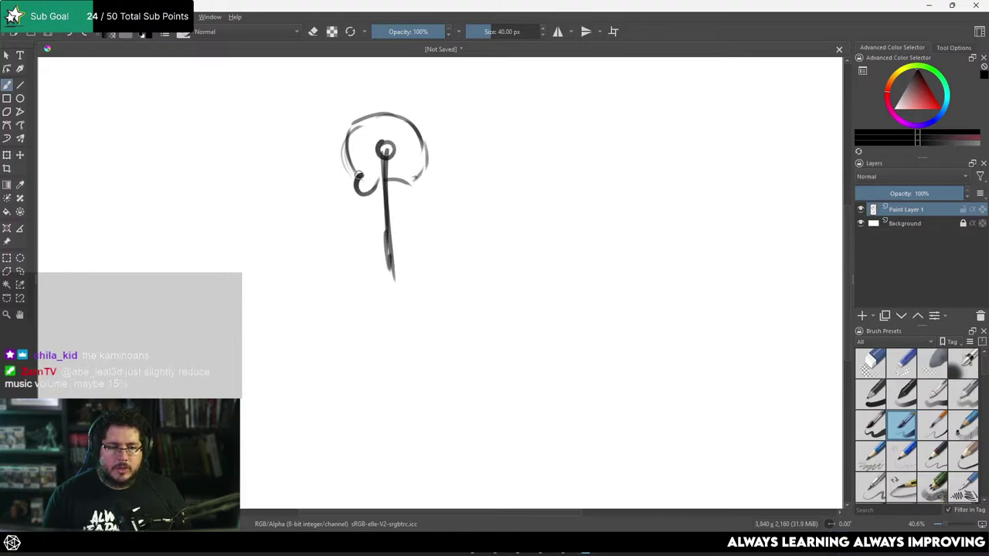
pyautogui.hotkey('ctrl', 'z')
pyautogui.hotkey('ctrl', 'z')
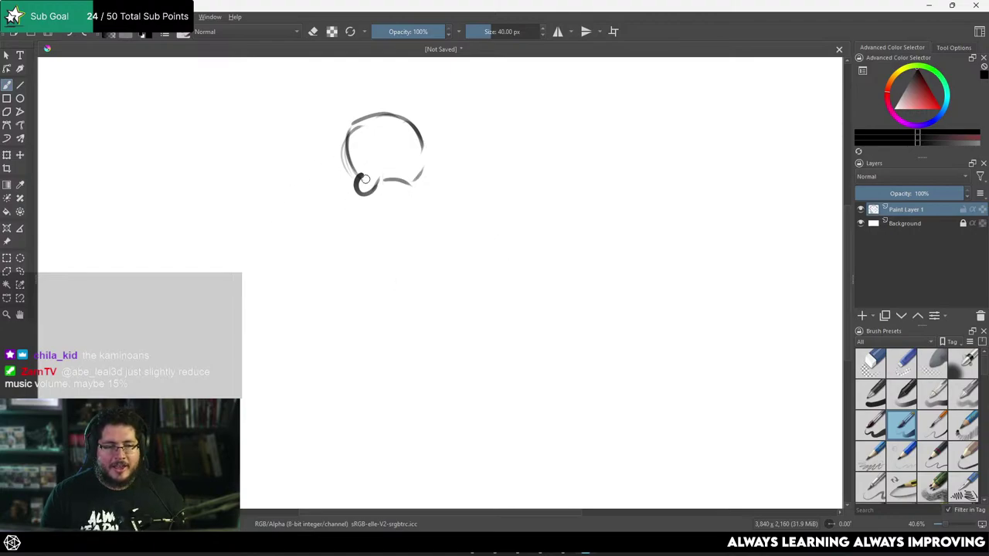
pyautogui.hotkey('ctrl', 'z')
pyautogui.hotkey('ctrl', 'z')
pyautogui.moveTo(345, 130)
pyautogui.mouseDown()
pyautogui.moveTo(369, 194)
pyautogui.moveTo(399, 191)
pyautogui.mouseUp()
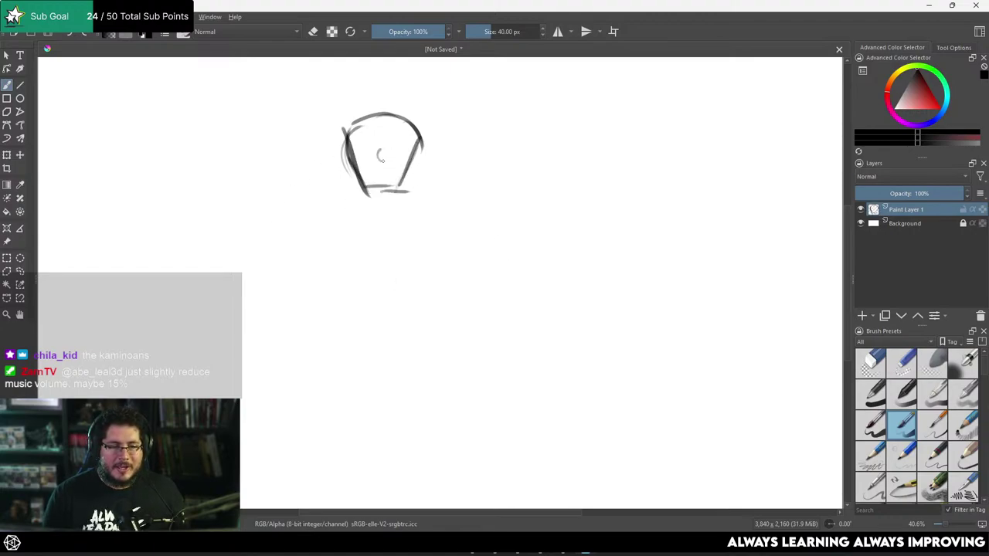
# Draw a straight front-view leg below the pelvis with hip joint, knee and a simple blocky foot, undoing one foot stroke.
pyautogui.moveTo(382, 154); pyautogui.dragTo(389, 283)
pyautogui.moveTo(376, 194); pyautogui.dragTo(400, 408)
pyautogui.moveTo(385, 302)
pyautogui.mouseDown()
pyautogui.moveTo(399, 412)
pyautogui.moveTo(337, 446)
pyautogui.mouseUp()
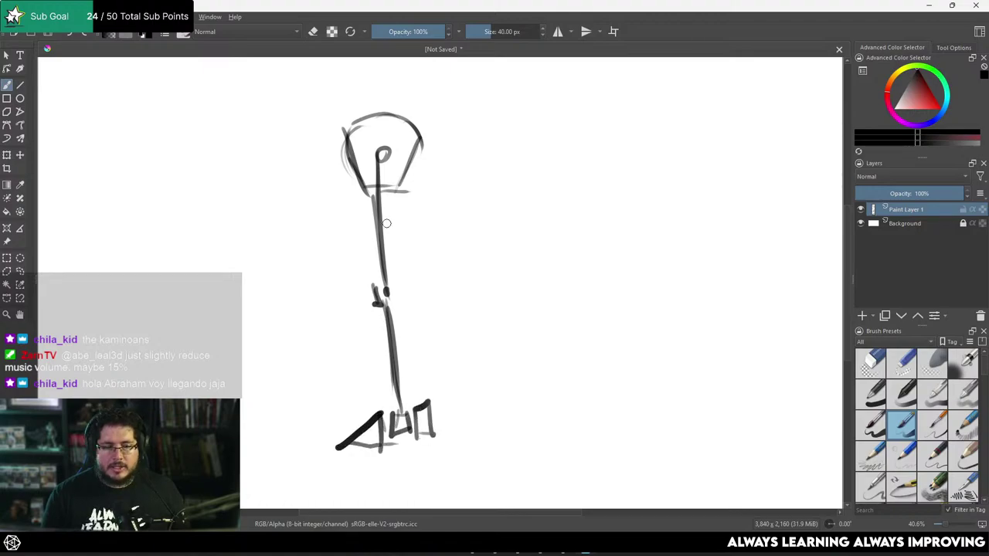
pyautogui.hotkey('ctrl', 'z')
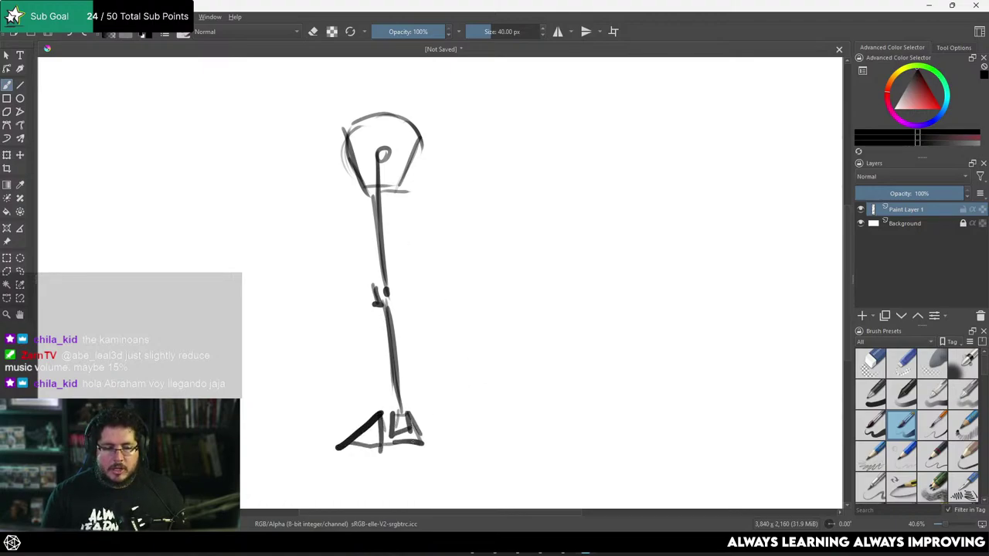
# Sketch a second pelvis beside the first leg with a digitigrade leg: forward knee, raised backward heel and small foot.
pyautogui.moveTo(464, 389); pyautogui.dragTo(366, 369, button='middle')
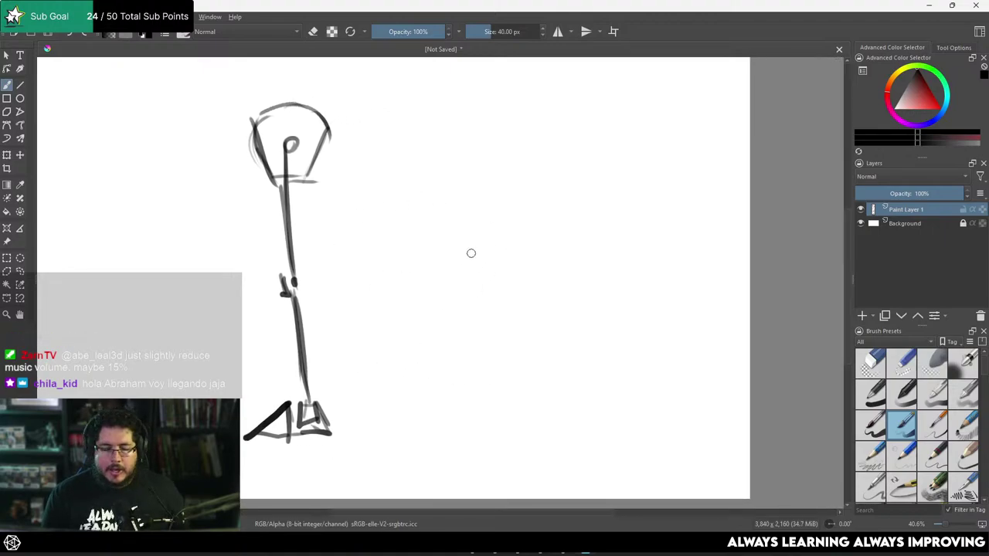
pyautogui.moveTo(518, 133)
pyautogui.mouseDown()
pyautogui.moveTo(463, 154)
pyautogui.moveTo(496, 140)
pyautogui.mouseUp()
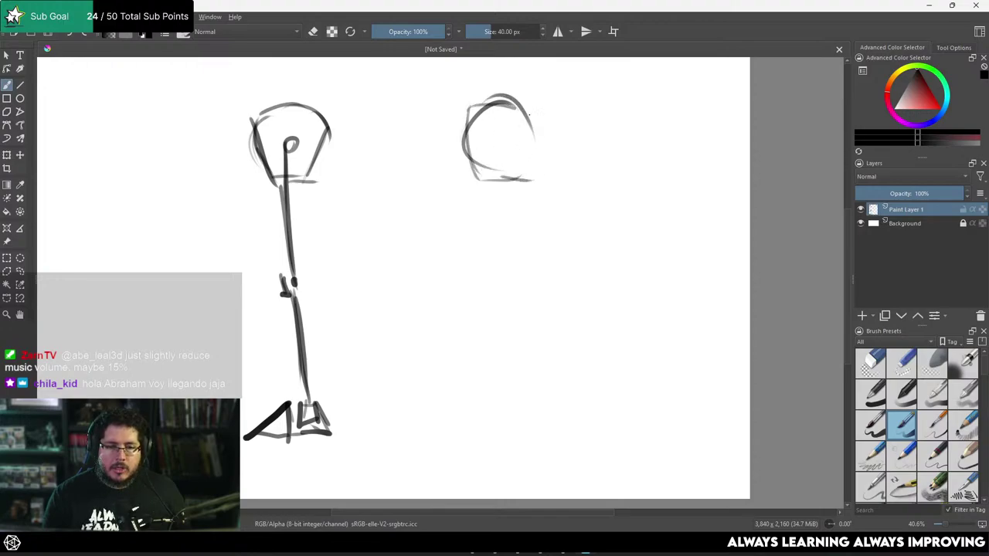
pyautogui.moveTo(491, 153); pyautogui.dragTo(461, 270)
pyautogui.moveTo(490, 159)
pyautogui.mouseDown()
pyautogui.moveTo(452, 272)
pyautogui.moveTo(510, 354)
pyautogui.mouseUp()
pyautogui.moveTo(461, 276)
pyautogui.mouseDown()
pyautogui.moveTo(535, 362)
pyautogui.moveTo(507, 435)
pyautogui.mouseUp()
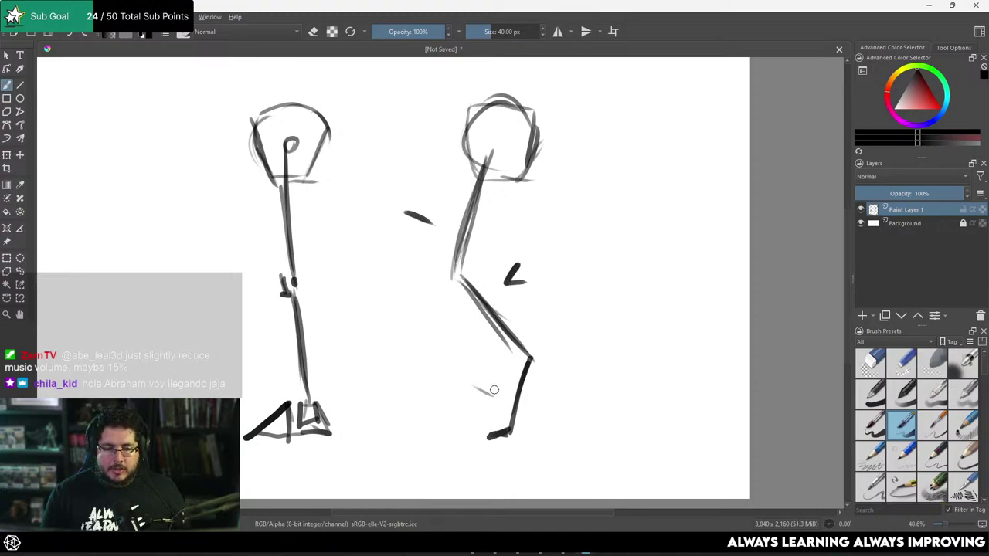
# Undo the thick stray marks, reduce the brush size to 11.22 px and draw arrows pointing at the thigh and shin.
pyautogui.hotkey('ctrl', 'z')
pyautogui.hotkey('ctrl', 'z')
pyautogui.hotkey('ctrl', 'z')
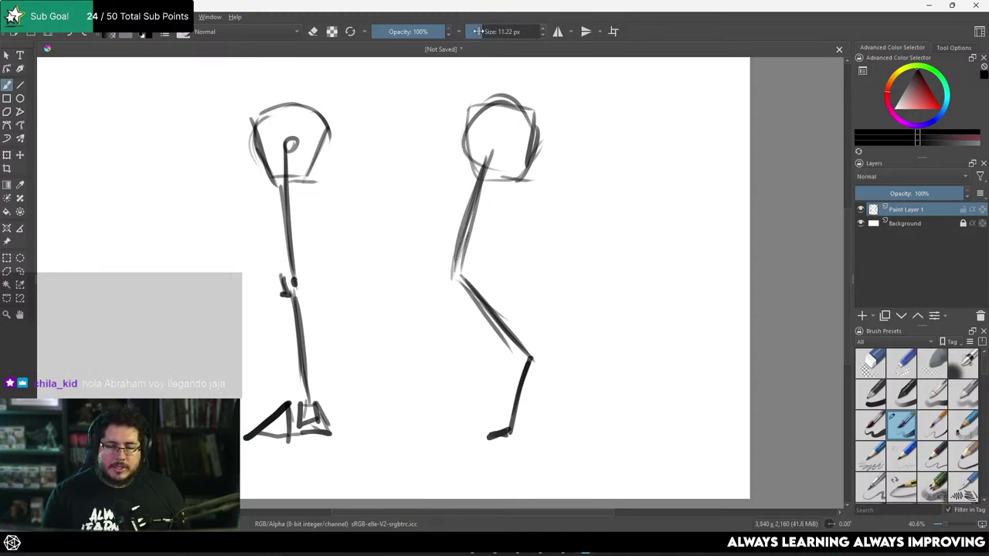
pyautogui.moveTo(442, 202); pyautogui.dragTo(452, 206)
pyautogui.moveTo(447, 200); pyautogui.dragTo(442, 208)
pyautogui.moveTo(520, 295); pyautogui.dragTo(526, 306)
pyautogui.moveTo(518, 304); pyautogui.dragTo(546, 282)
# Mark the heel block and lower segment of the digitigrade leg, and sketch a separate ankle, heel and toe diagram beside the straight leg.
pyautogui.moveTo(551, 363); pyautogui.dragTo(552, 363, button='middle')
pyautogui.scroll(-1, 552, 363)
pyautogui.moveTo(538, 325)
pyautogui.mouseDown()
pyautogui.moveTo(549, 340)
pyautogui.moveTo(542, 375)
pyautogui.moveTo(532, 372)
pyautogui.mouseUp()
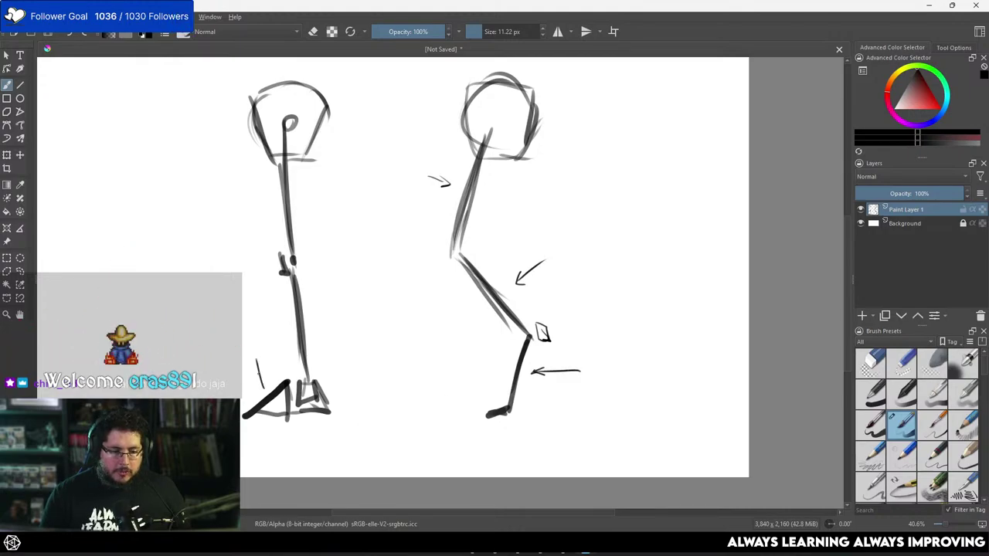
pyautogui.moveTo(133, 269); pyautogui.dragTo(176, 231)
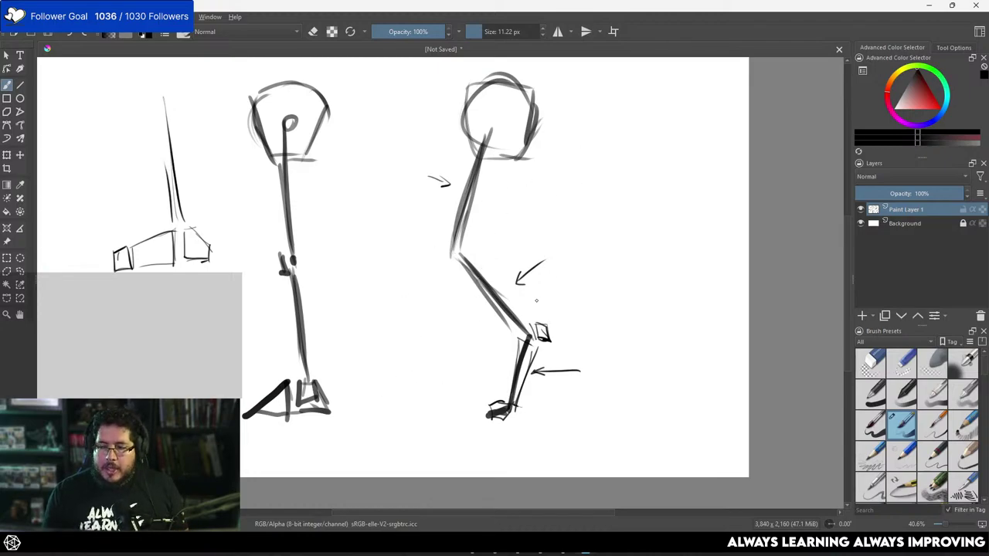
# Return to ZBrush and extend mirrored straight ZSphere legs downward from the hips.
pyautogui.hotkey('alt', 'Tab')
pyautogui.moveTo(662, 266); pyautogui.dragTo(620, 222)
pyautogui.moveTo(647, 279); pyautogui.dragTo(649, 260)
pyautogui.press('q')
pyautogui.moveTo(673, 302)
pyautogui.mouseDown()
pyautogui.moveTo(556, 360)
pyautogui.moveTo(583, 323)
pyautogui.moveTo(596, 371)
pyautogui.moveTo(595, 306)
pyautogui.moveTo(571, 460)
pyautogui.mouseUp()
pyautogui.click(582, 316)
pyautogui.press('w')
pyautogui.moveTo(619, 415)
pyautogui.keyDown('alt'); pyautogui.mouseDown()
pyautogui.moveTo(601, 385)
pyautogui.moveTo(565, 384)
pyautogui.moveTo(551, 420)
pyautogui.mouseUp(); pyautogui.keyUp('alt')
pyautogui.press('q')
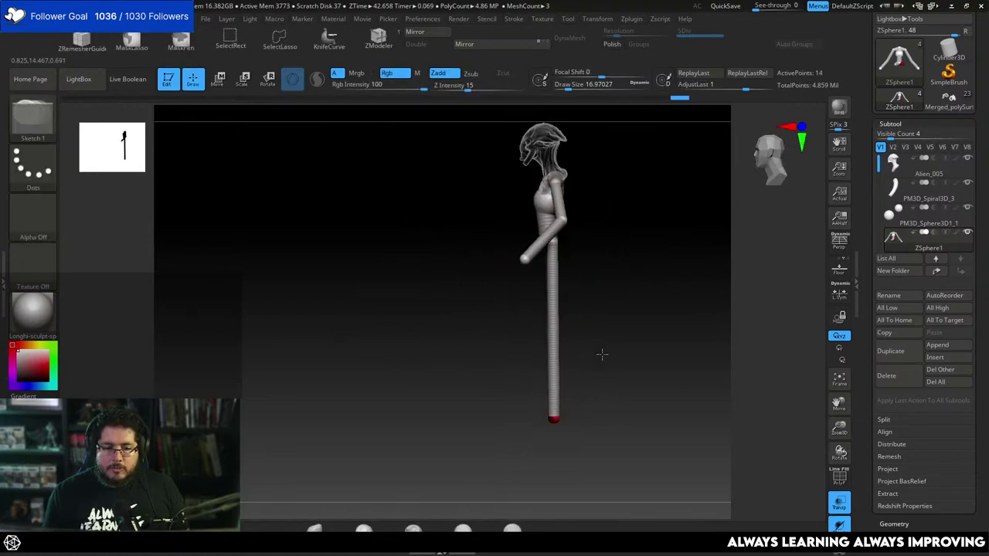
# Insert knee and heel ZSpheres along the legs, pulling the knees forward and the heels back into a digitigrade bend.
pyautogui.keyDown('alt'); pyautogui.moveTo(600, 353); pyautogui.dragTo(595, 375); pyautogui.keyUp('alt')
pyautogui.click(554, 262)
pyautogui.press('w')
pyautogui.moveTo(553, 258)
pyautogui.mouseDown()
pyautogui.moveTo(533, 271)
pyautogui.moveTo(536, 282)
pyautogui.mouseUp()
pyautogui.press('q')
pyautogui.click(544, 340)
pyautogui.press('w')
pyautogui.moveTo(548, 338); pyautogui.dragTo(588, 333)
# Insert an ankle ZSphere near each leg's end and pull the end sphere forward and up to form a short foot.
pyautogui.press('q')
pyautogui.click(564, 416)
pyautogui.press('w')
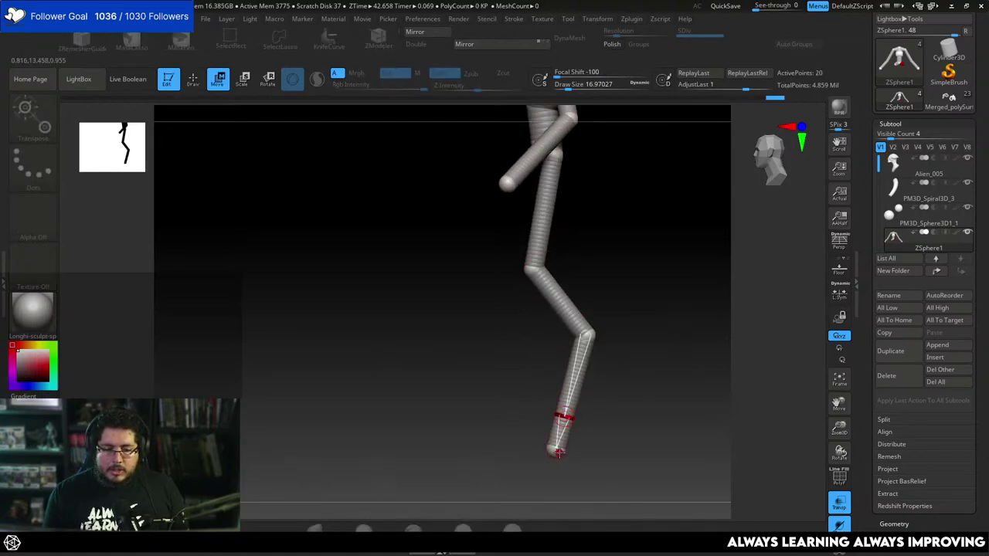
pyautogui.moveTo(559, 452); pyautogui.dragTo(535, 420)
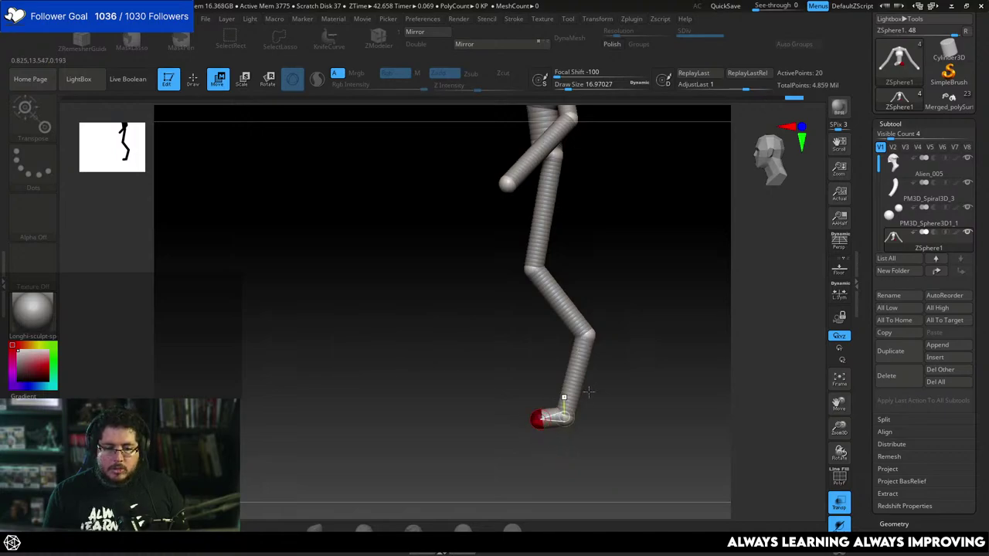
# Reposition the mirrored hip ZSpheres slightly higher and wider, checking the pose from the front and at an angle.
pyautogui.moveTo(589, 393); pyautogui.dragTo(653, 384)
pyautogui.moveTo(653, 332)
pyautogui.keyDown('alt'); pyautogui.mouseDown()
pyautogui.moveTo(651, 384)
pyautogui.moveTo(654, 340)
pyautogui.mouseUp(); pyautogui.keyUp('alt')
pyautogui.moveTo(618, 340); pyautogui.dragTo(562, 299)
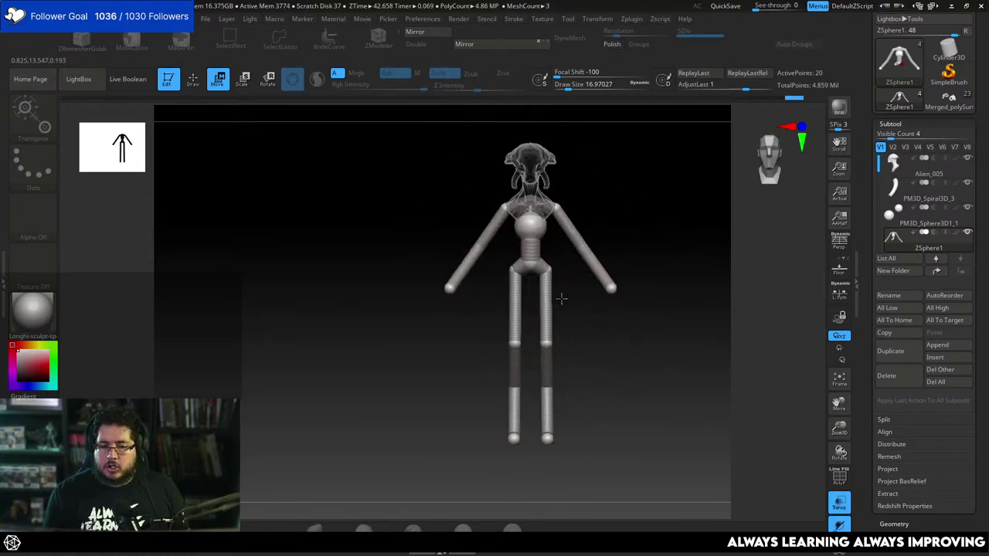
pyautogui.keyDown('alt'); pyautogui.moveTo(585, 370); pyautogui.dragTo(551, 240); pyautogui.keyUp('alt')
pyautogui.moveTo(522, 272); pyautogui.dragTo(512, 256)
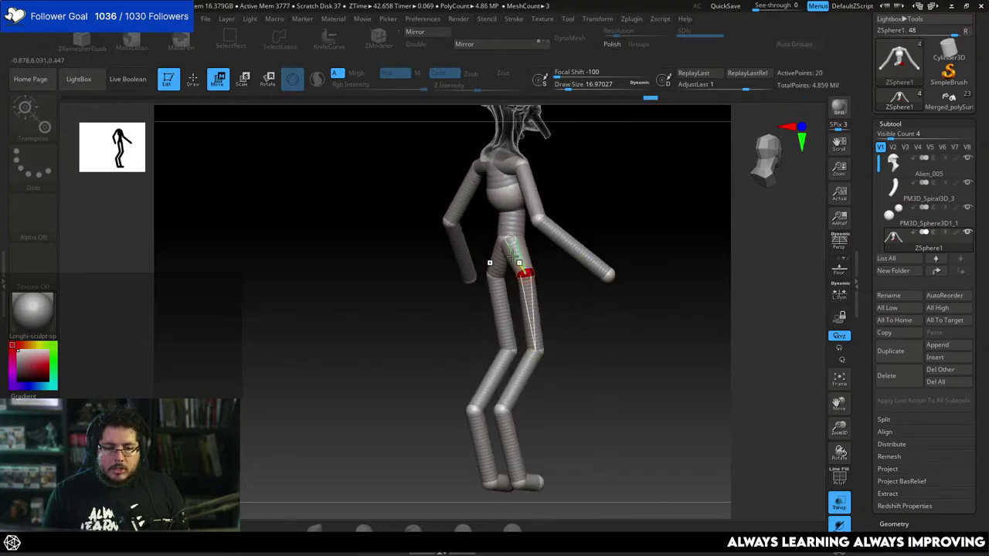
pyautogui.moveTo(589, 338); pyautogui.dragTo(541, 335)
pyautogui.moveTo(563, 257); pyautogui.dragTo(524, 273)
pyautogui.moveTo(599, 317); pyautogui.dragTo(630, 318)
# Fine-tune the hip ZSpheres' position in front view, undoing and redoing the last small move.
pyautogui.hotkey('ctrl', 'z')
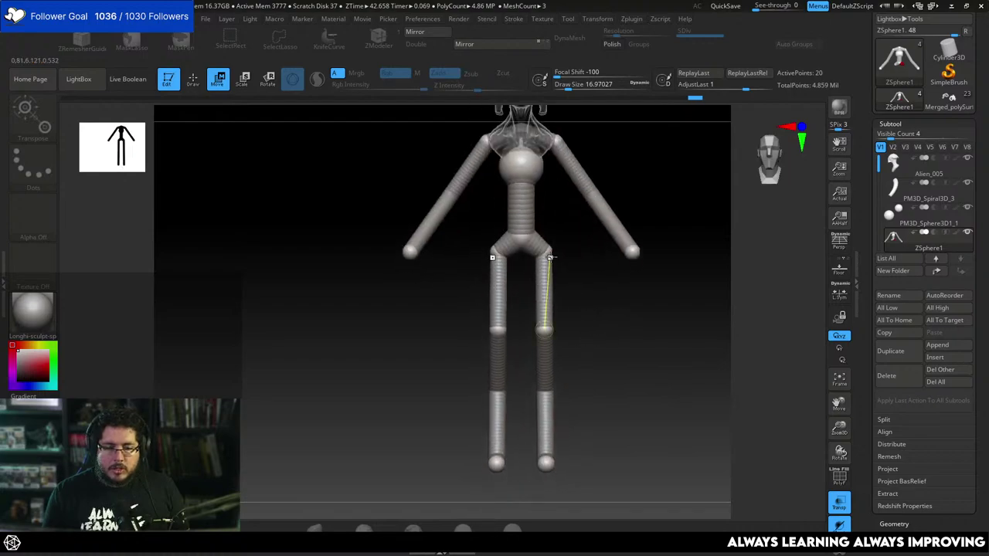
pyautogui.hotkey('ctrl', 'shift', 'z')
pyautogui.hotkey('ctrl', 'z')
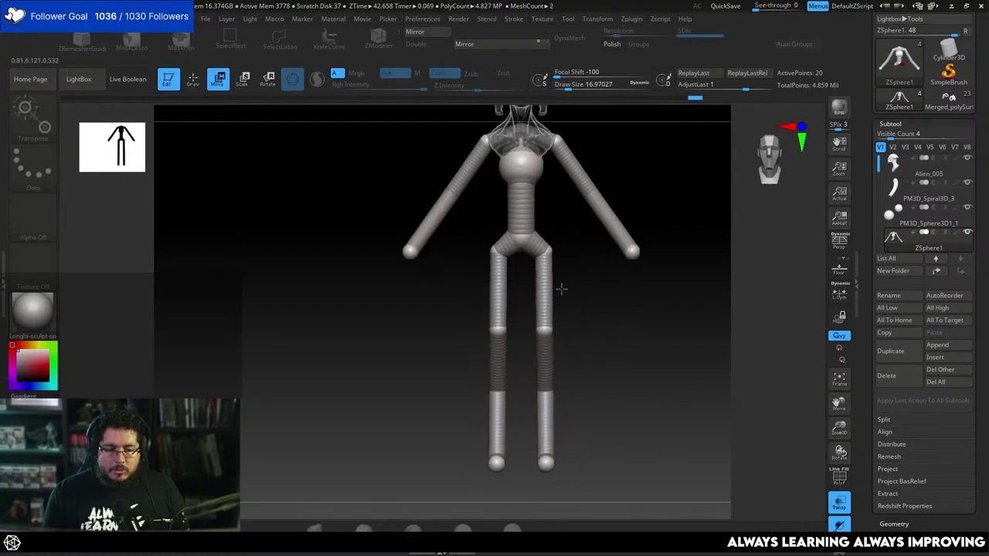
pyautogui.moveTo(584, 333); pyautogui.dragTo(592, 323)
pyautogui.hotkey('ctrl', 'shift', 'z')
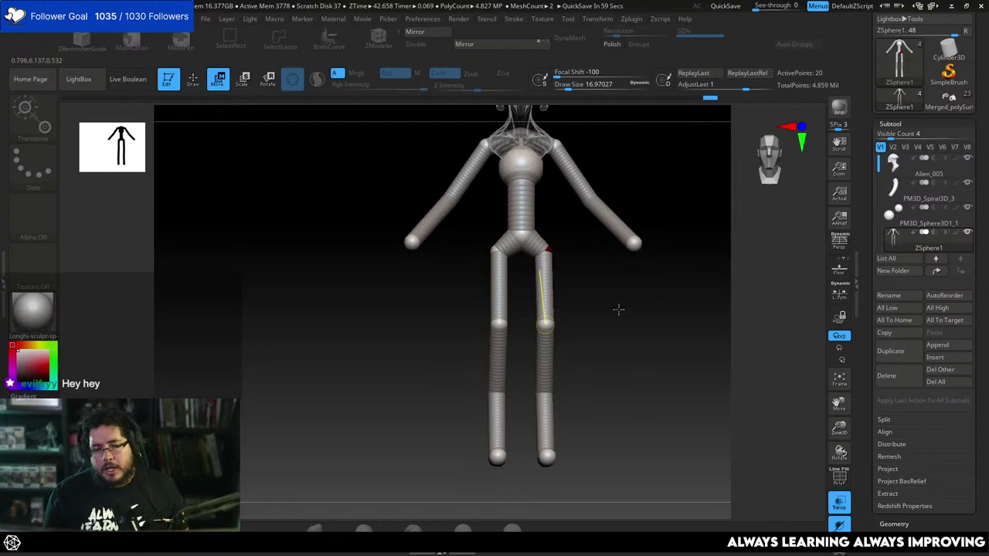
# Examine the full figure's proportions from several angles, preview it as a skinned mesh and return to the ZSphere display.
pyautogui.moveTo(619, 310); pyautogui.dragTo(682, 297)
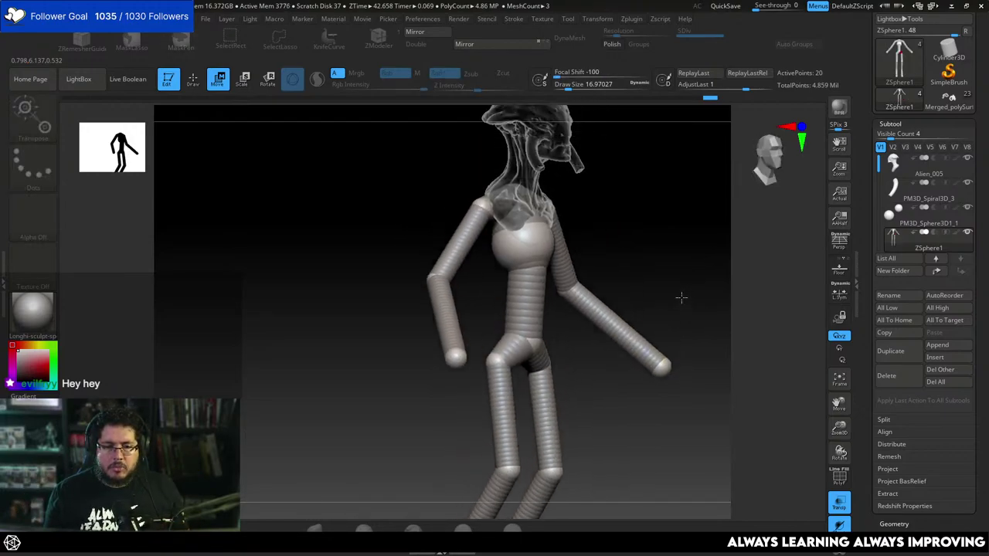
pyautogui.hotkey('ctrl', 'shift', 'z')
pyautogui.hotkey('ctrl', 'shift', 'z')
pyautogui.hotkey('ctrl', 'shift', 'z')
pyautogui.hotkey('ctrl', 'shift', 'z')
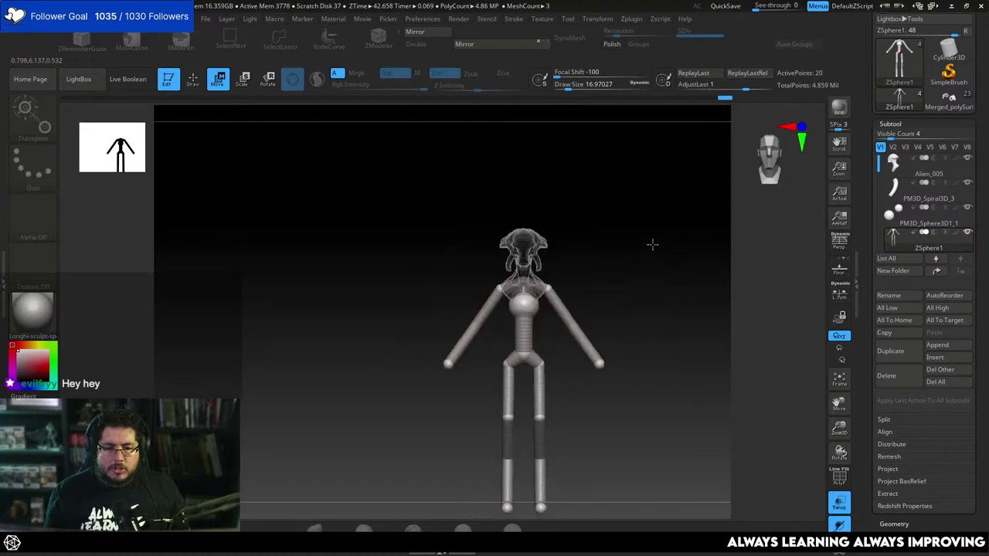
pyautogui.hotkey('ctrl', 'shift', 'z')
pyautogui.hotkey('ctrl', 'shift', 'z')
pyautogui.hotkey('ctrl', 'shift', 'z')
pyautogui.hotkey('ctrl', 'shift', 'z')
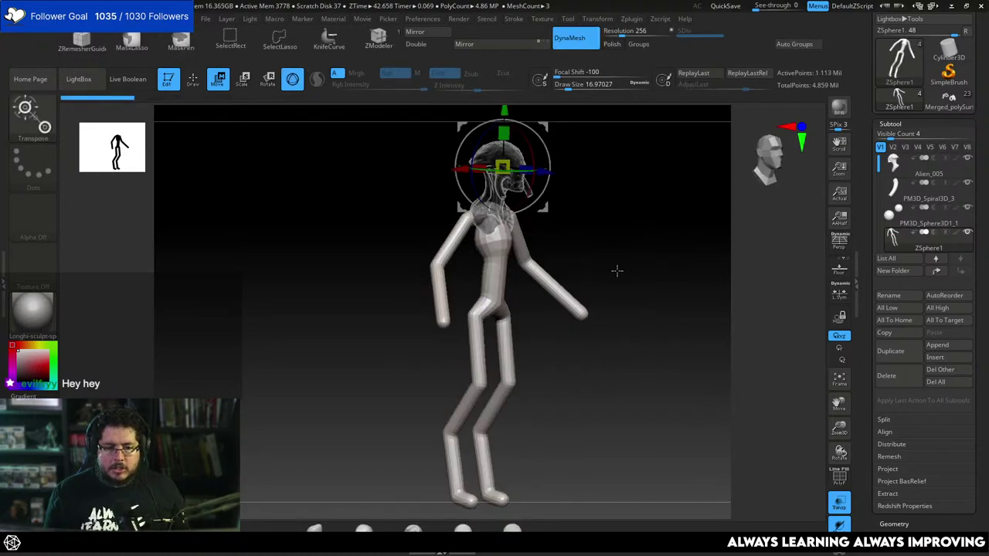
pyautogui.moveTo(644, 257); pyautogui.dragTo(630, 293)
pyautogui.press('a')
pyautogui.moveTo(666, 265); pyautogui.dragTo(680, 224)
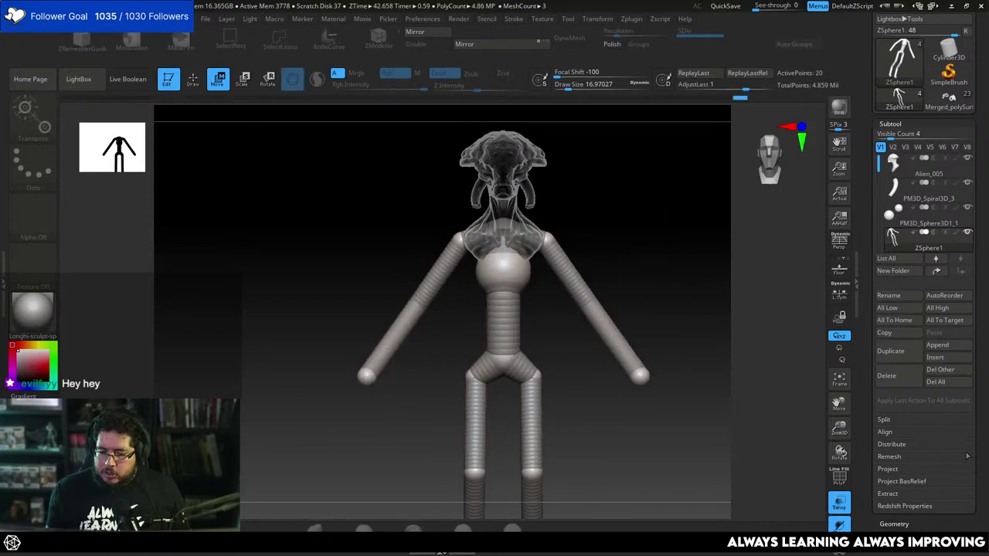
# Generate an adaptive skin mesh from the ZSphere figure.
pyautogui.moveTo(981, 442); pyautogui.dragTo(932, 249)
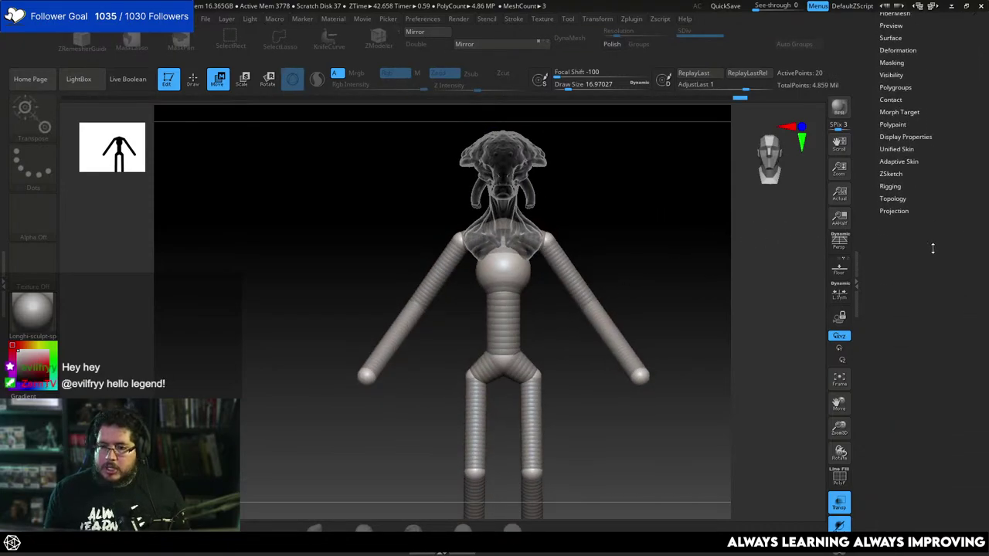
pyautogui.click(899, 161)
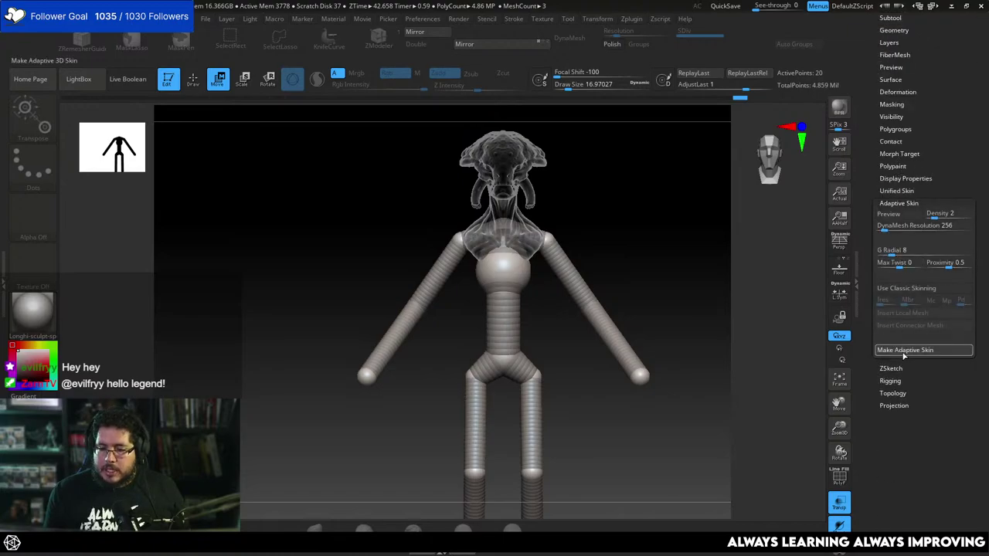
pyautogui.scroll(1, 950, 116)
pyautogui.scroll(8, 948, 141)
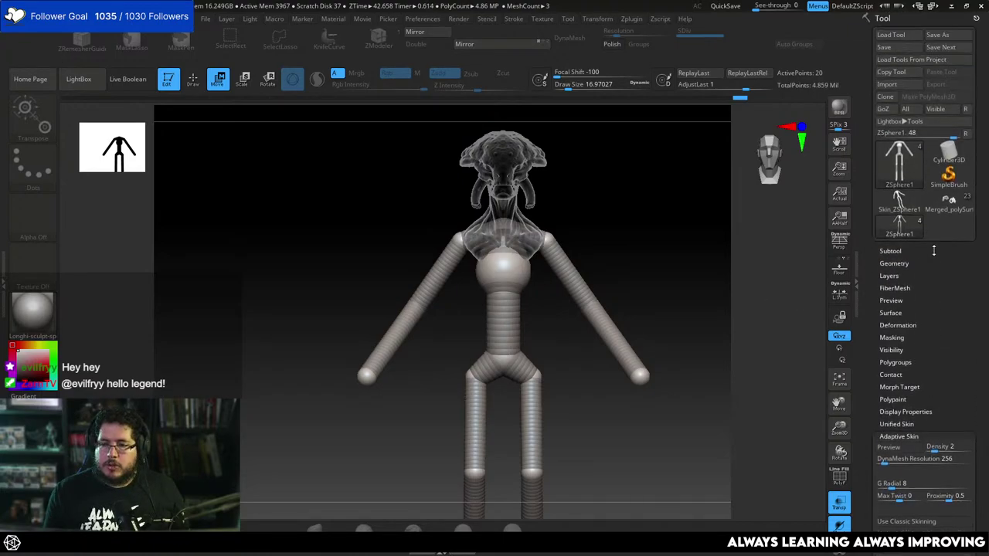
# Return to the ZSphere1 tool and append the generated skin mesh to it as a subtool.
pyautogui.click(945, 206)
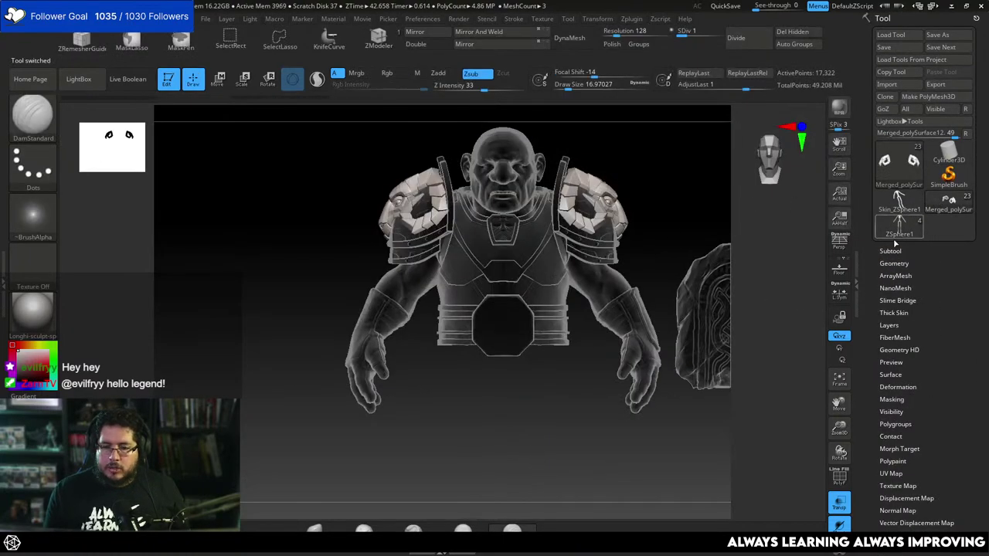
pyautogui.click(899, 226)
pyautogui.click(890, 251)
pyautogui.scroll(-4, 962, 279)
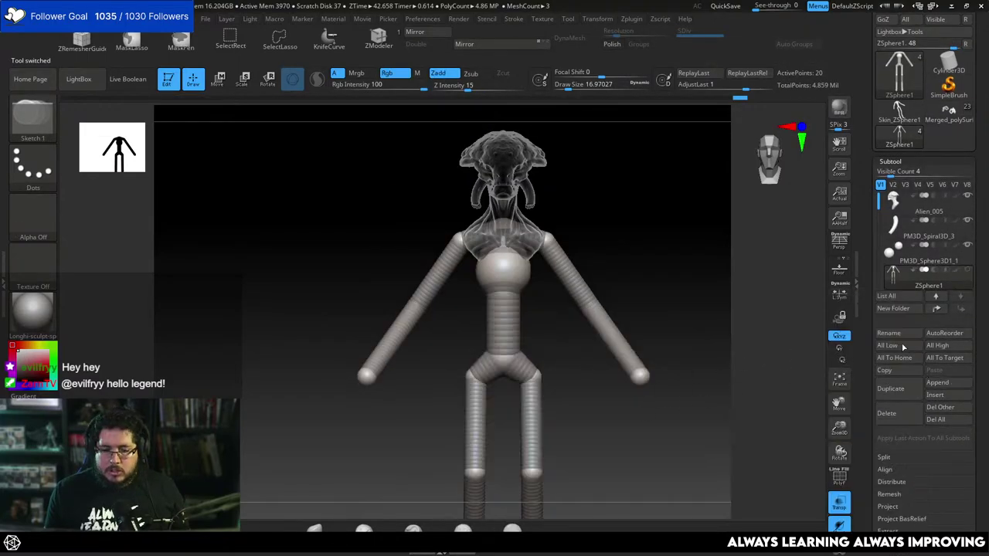
pyautogui.click(939, 382)
pyautogui.click(691, 319)
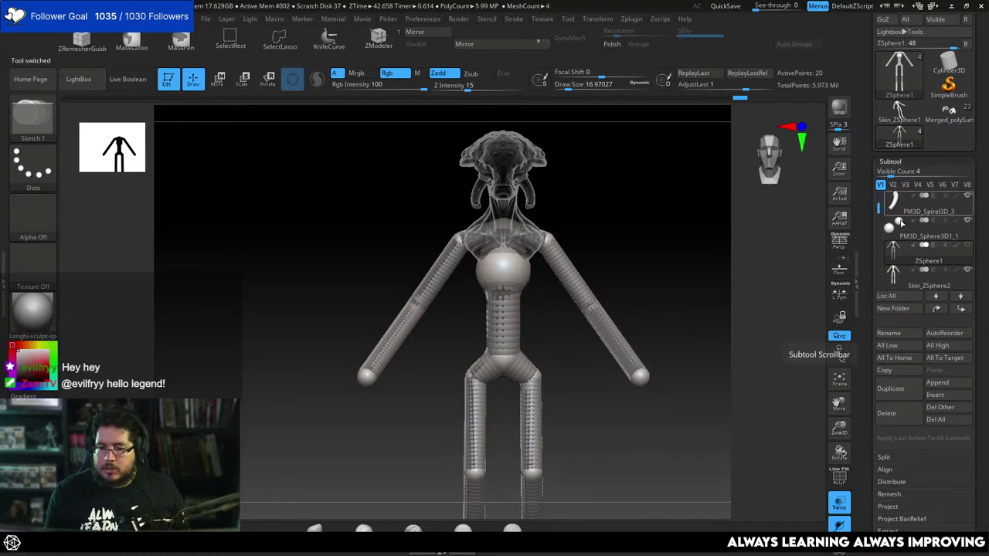
# Delete the ZSphere1 subtool, keeping the appended skin mesh as the body.
pyautogui.moveTo(901, 255)
pyautogui.click(886, 413)
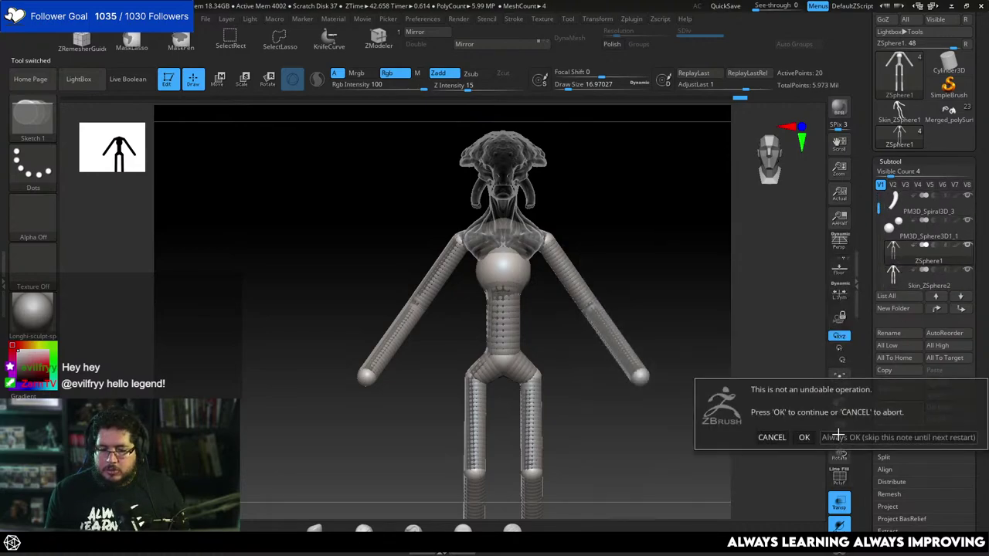
pyautogui.click(806, 438)
pyautogui.moveTo(663, 309)
pyautogui.mouseDown()
pyautogui.moveTo(682, 274)
pyautogui.moveTo(680, 282)
pyautogui.mouseUp()
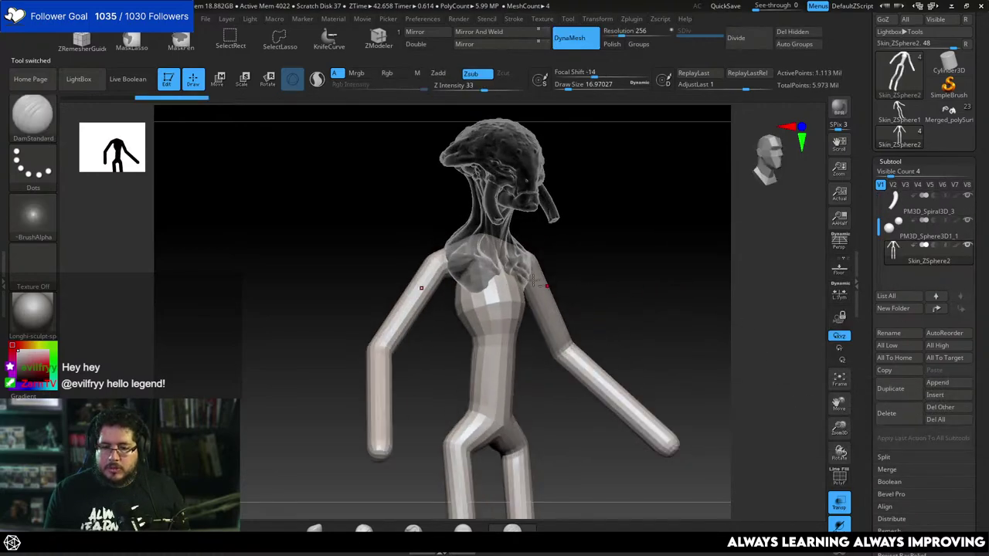
# Move the Skin_ZSphere2 subtool directly below Alien_005, select Alien_005 and turn off the transparent display.
pyautogui.keyDown('alt'); pyautogui.click(510, 174); pyautogui.keyUp('alt')
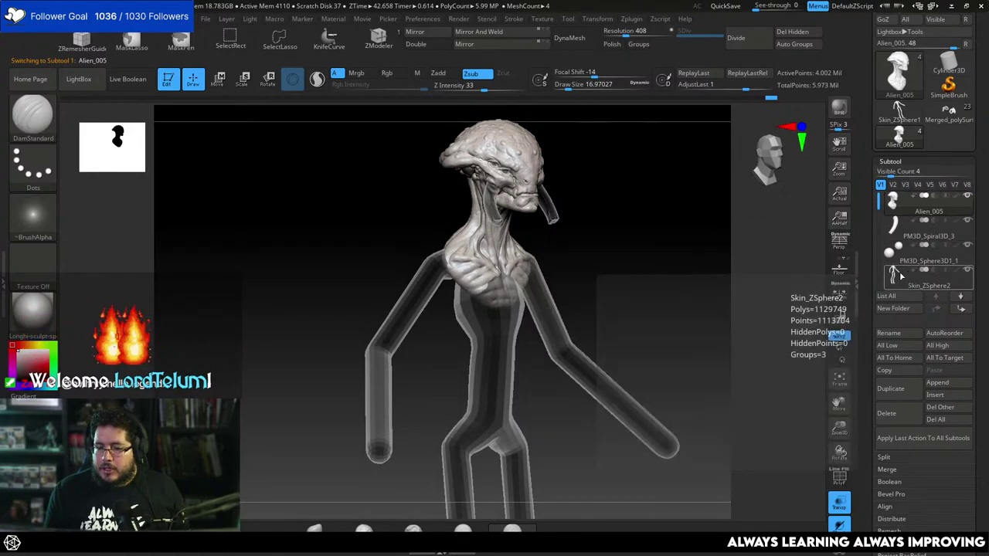
pyautogui.click(927, 276)
pyautogui.click(938, 308)
pyautogui.click(937, 308)
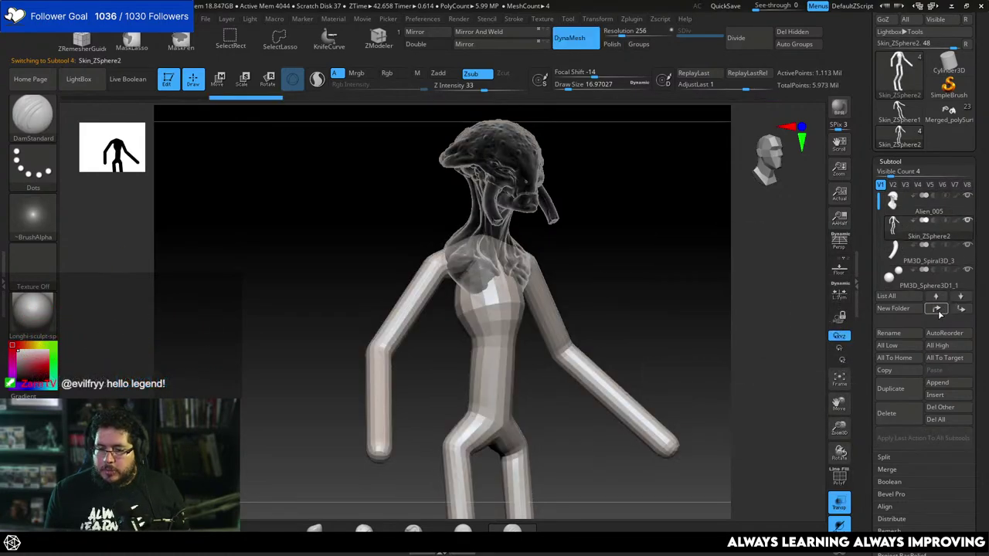
pyautogui.click(937, 294)
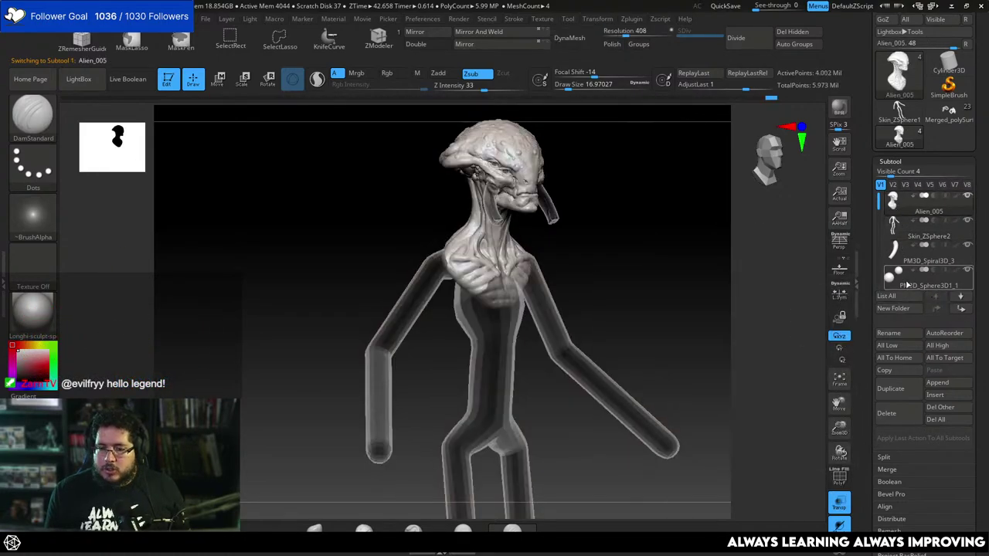
pyautogui.click(841, 504)
# Merge Alien_005 down with the body mesh and remesh the combined figure with DynaMesh at resolution 408.
pyautogui.click(904, 470)
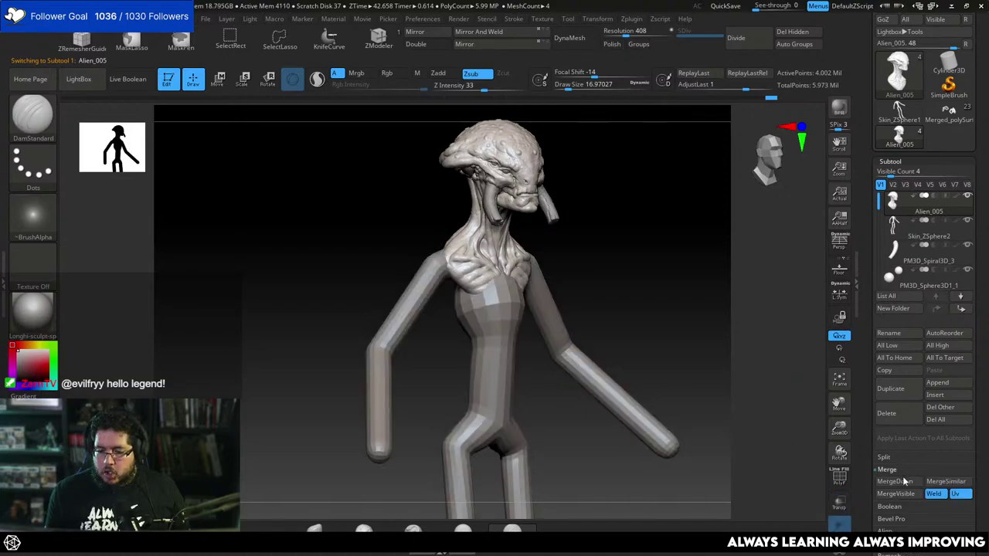
pyautogui.click(903, 482)
pyautogui.click(805, 506)
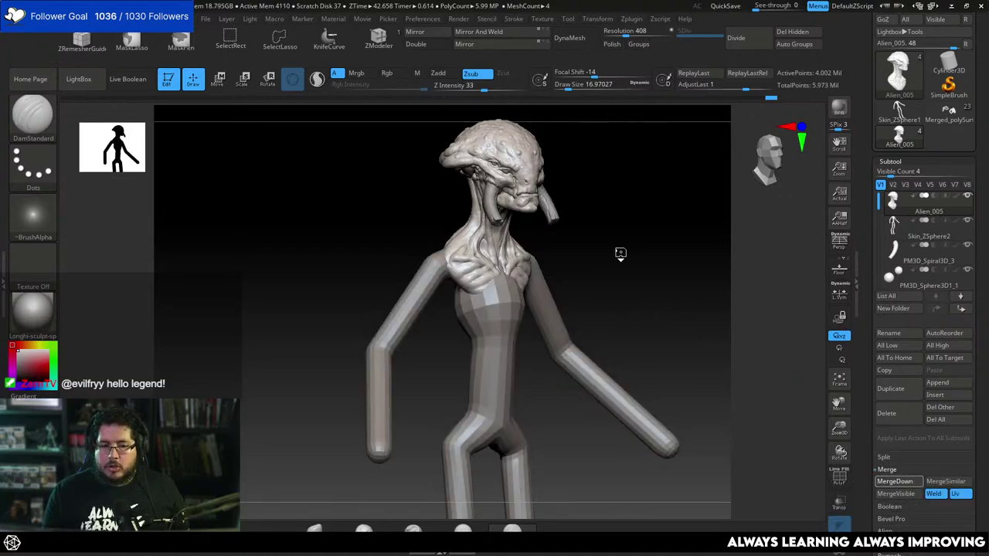
pyautogui.keyDown('shift'); pyautogui.moveTo(620, 254); pyautogui.dragTo(652, 223); pyautogui.keyUp('shift')
pyautogui.click(579, 45)
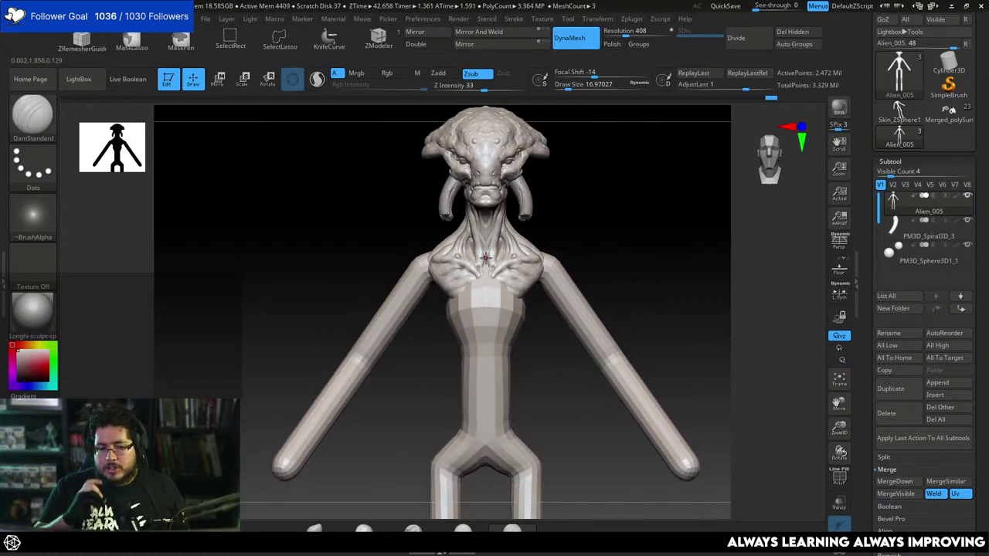
# Flatten the bridge of the alien's snout with the TrimDynamic brush at a draw size of about 112.
pyautogui.moveTo(626, 306); pyautogui.dragTo(671, 363)
pyautogui.moveTo(677, 239)
pyautogui.keyDown('alt'); pyautogui.mouseDown()
pyautogui.moveTo(710, 378)
pyautogui.moveTo(719, 219)
pyautogui.moveTo(667, 263)
pyautogui.moveTo(563, 192)
pyautogui.moveTo(654, 256)
pyautogui.moveTo(542, 242)
pyautogui.moveTo(579, 245)
pyautogui.mouseUp(); pyautogui.keyUp('alt')
pyautogui.press('b')
pyautogui.press('t')
pyautogui.press('d')
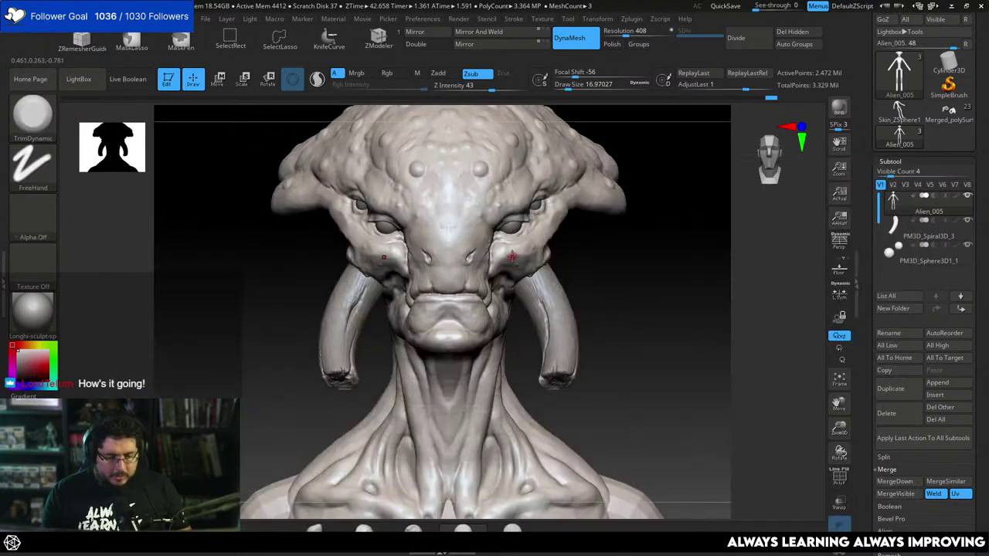
pyautogui.press('s')
pyautogui.moveTo(437, 324); pyautogui.dragTo(447, 324)
pyautogui.press('s')
pyautogui.moveTo(371, 297); pyautogui.dragTo(381, 297)
pyautogui.moveTo(446, 203); pyautogui.dragTo(445, 238)
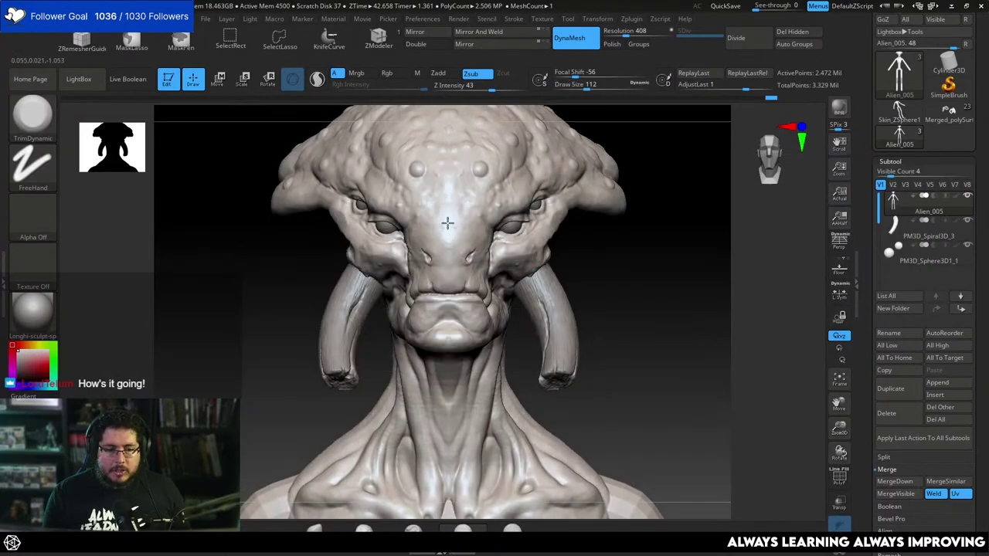
pyautogui.moveTo(612, 281); pyautogui.dragTo(617, 256)
pyautogui.press('space')
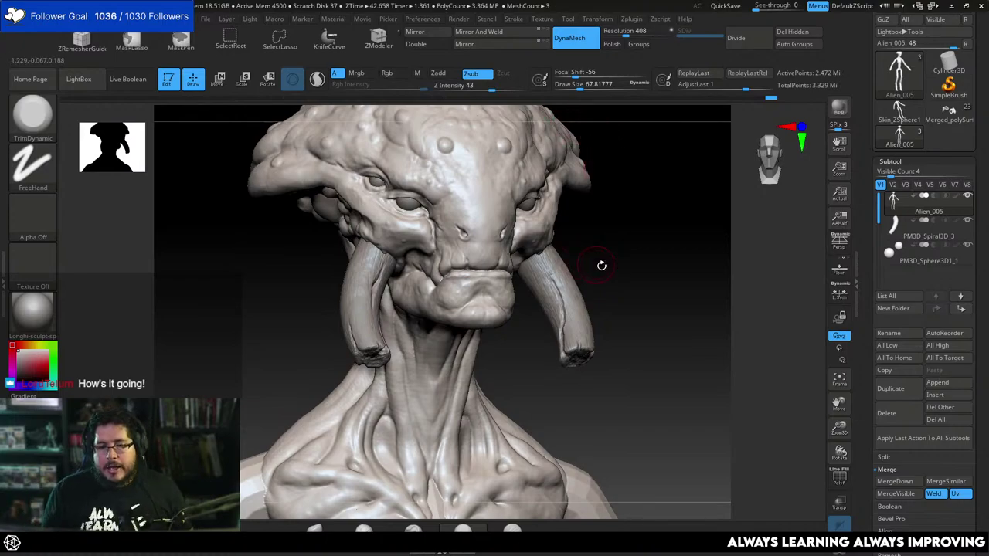
# Blend the bust's upper back and shoulders into the new body with the ClayBuildup brush at a draw size of about 293.
pyautogui.keyDown('shift'); pyautogui.moveTo(600, 267); pyautogui.dragTo(621, 263); pyautogui.keyUp('shift')
pyautogui.moveTo(658, 300)
pyautogui.mouseDown()
pyautogui.moveTo(642, 267)
pyautogui.moveTo(643, 287)
pyautogui.moveTo(662, 280)
pyautogui.mouseUp()
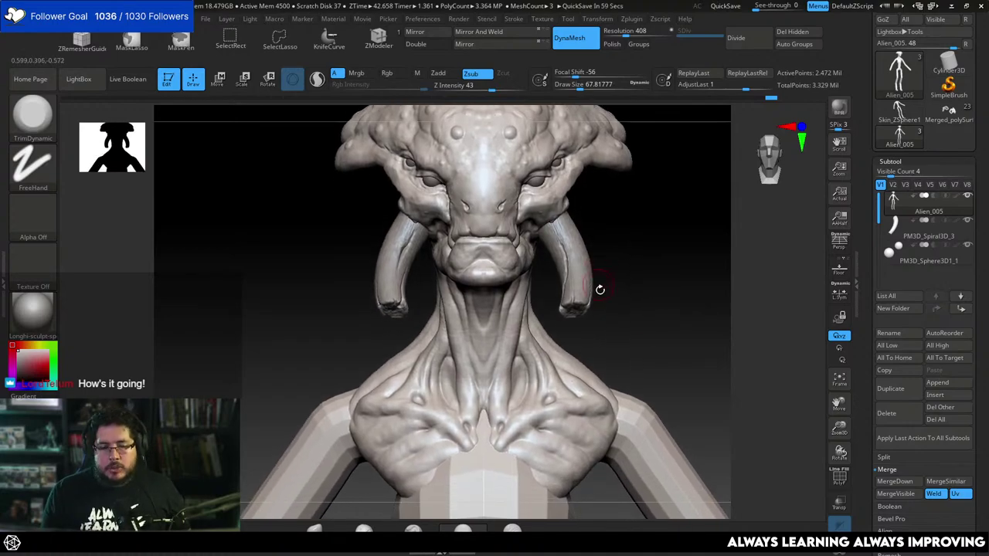
pyautogui.moveTo(598, 287)
pyautogui.mouseDown()
pyautogui.moveTo(645, 263)
pyautogui.moveTo(644, 294)
pyautogui.mouseUp()
pyautogui.keyDown('alt'); pyautogui.moveTo(702, 224); pyautogui.dragTo(621, 214); pyautogui.keyUp('alt')
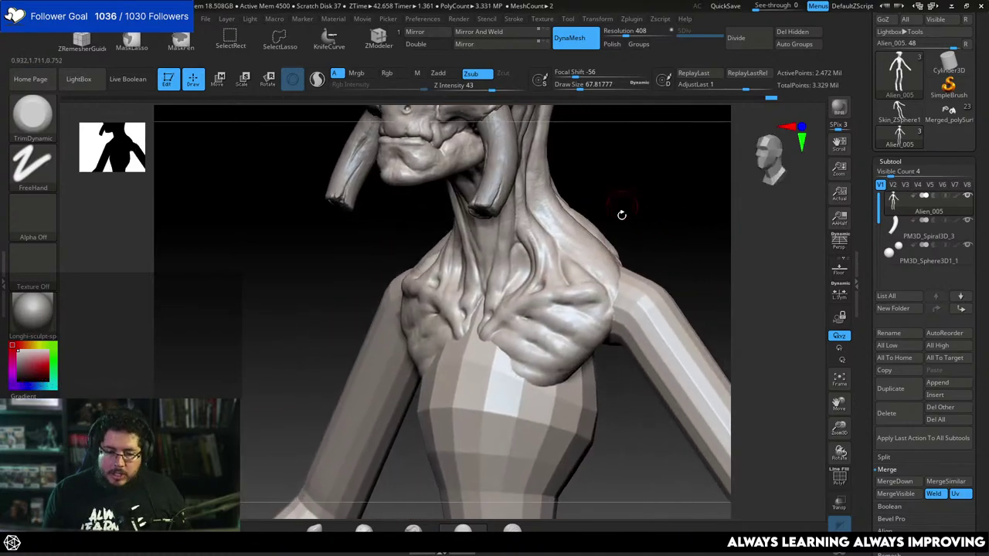
pyautogui.press('b')
pyautogui.press('c')
pyautogui.press('b')
pyautogui.press('space')
pyautogui.moveTo(605, 268); pyautogui.dragTo(629, 268)
pyautogui.moveTo(664, 209)
pyautogui.mouseDown()
pyautogui.moveTo(601, 246)
pyautogui.moveTo(669, 194)
pyautogui.moveTo(625, 198)
pyautogui.moveTo(570, 247)
pyautogui.mouseUp()
pyautogui.press('space')
pyautogui.moveTo(623, 174); pyautogui.dragTo(629, 175)
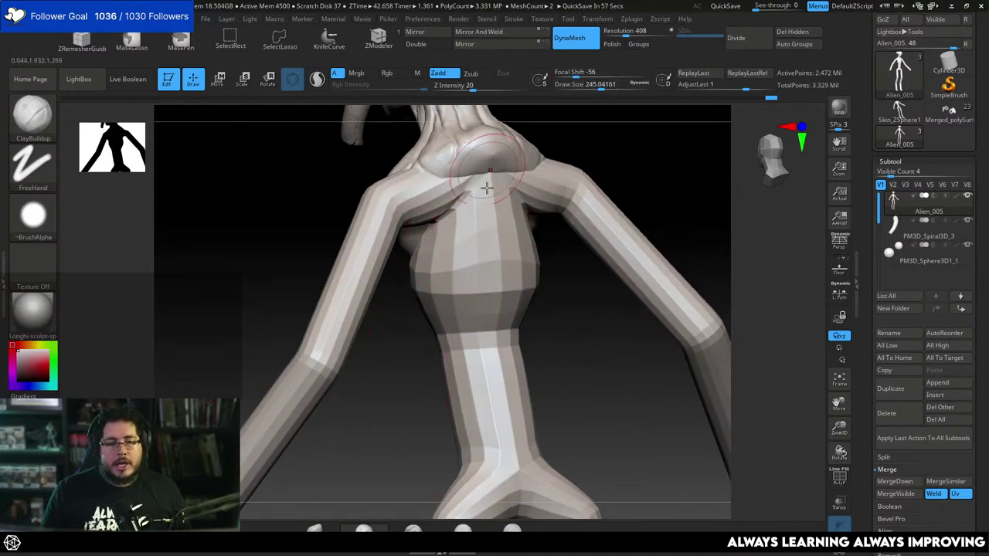
pyautogui.press('space')
pyautogui.moveTo(469, 210)
pyautogui.mouseDown()
pyautogui.moveTo(434, 233)
pyautogui.moveTo(420, 226)
pyautogui.moveTo(436, 235)
pyautogui.moveTo(464, 194)
pyautogui.moveTo(443, 162)
pyautogui.moveTo(464, 188)
pyautogui.moveTo(502, 174)
pyautogui.moveTo(533, 178)
pyautogui.mouseUp()
pyautogui.moveTo(583, 130); pyautogui.dragTo(570, 164)
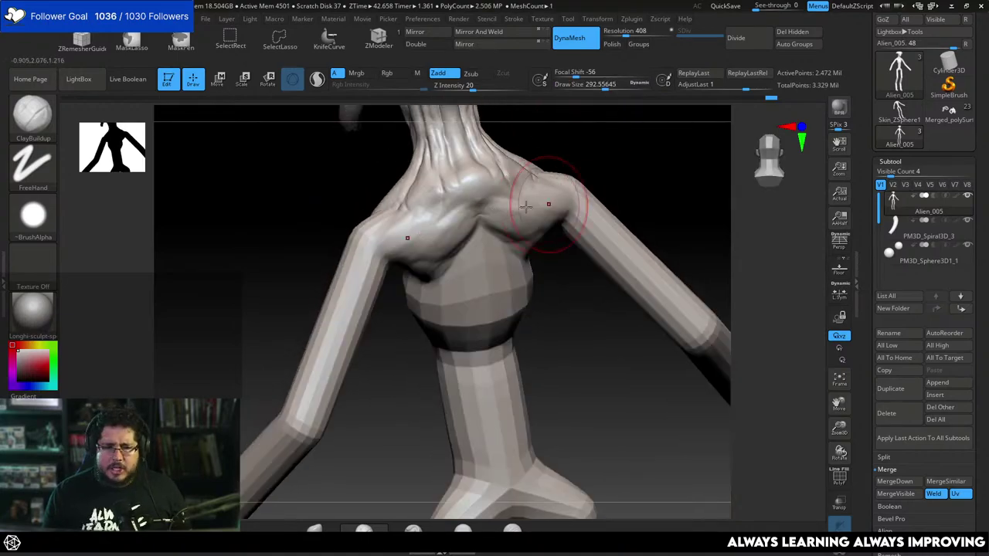
pyautogui.moveTo(486, 185)
pyautogui.mouseDown()
pyautogui.moveTo(466, 175)
pyautogui.moveTo(459, 191)
pyautogui.moveTo(471, 169)
pyautogui.moveTo(464, 185)
pyautogui.mouseUp()
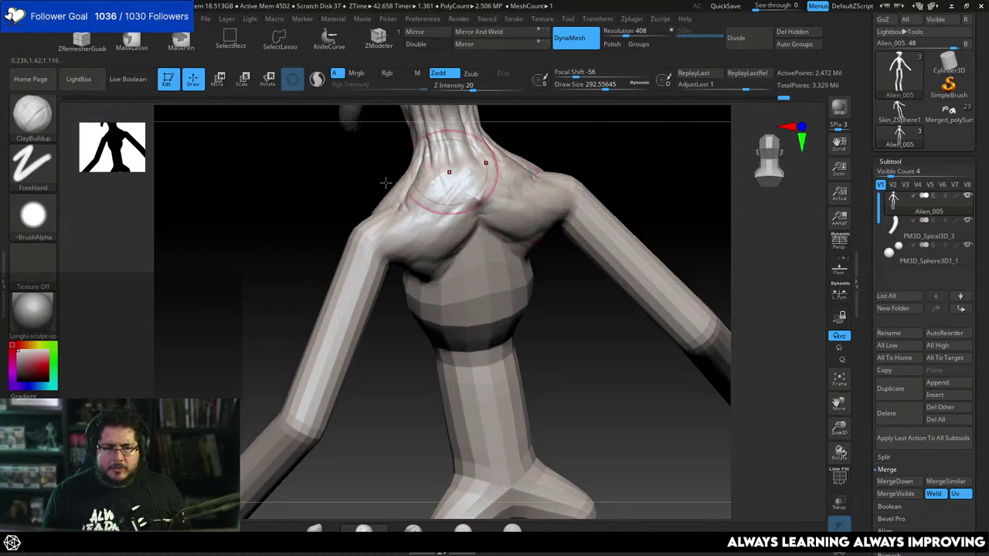
# Give the ClayBuildup brush the square Alpha 28 and build up the upper back over the rib cage.
pyautogui.click(34, 217)
pyautogui.click(294, 226)
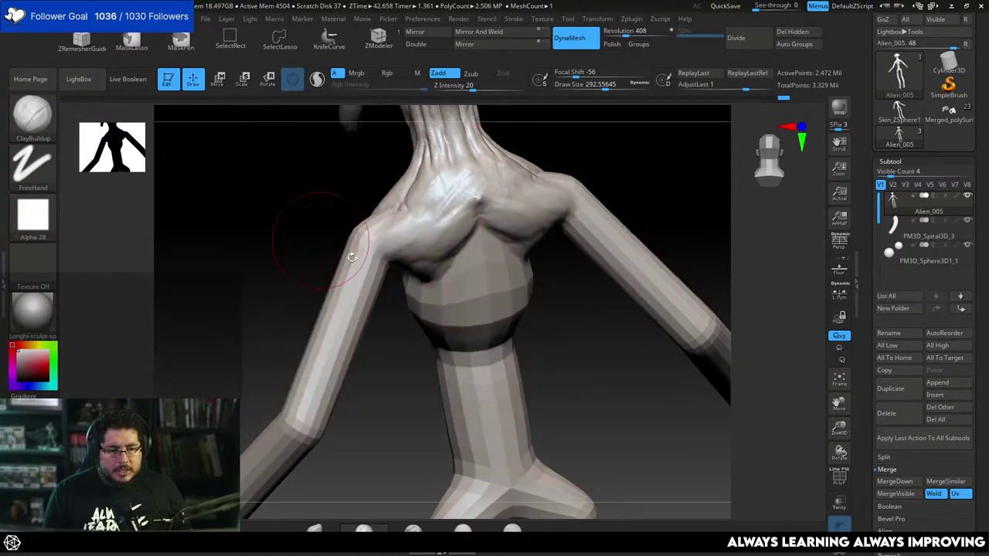
pyautogui.moveTo(464, 255)
pyautogui.mouseDown()
pyautogui.moveTo(495, 240)
pyautogui.moveTo(441, 278)
pyautogui.moveTo(489, 246)
pyautogui.moveTo(464, 216)
pyautogui.moveTo(475, 197)
pyautogui.moveTo(466, 167)
pyautogui.moveTo(442, 194)
pyautogui.mouseUp()
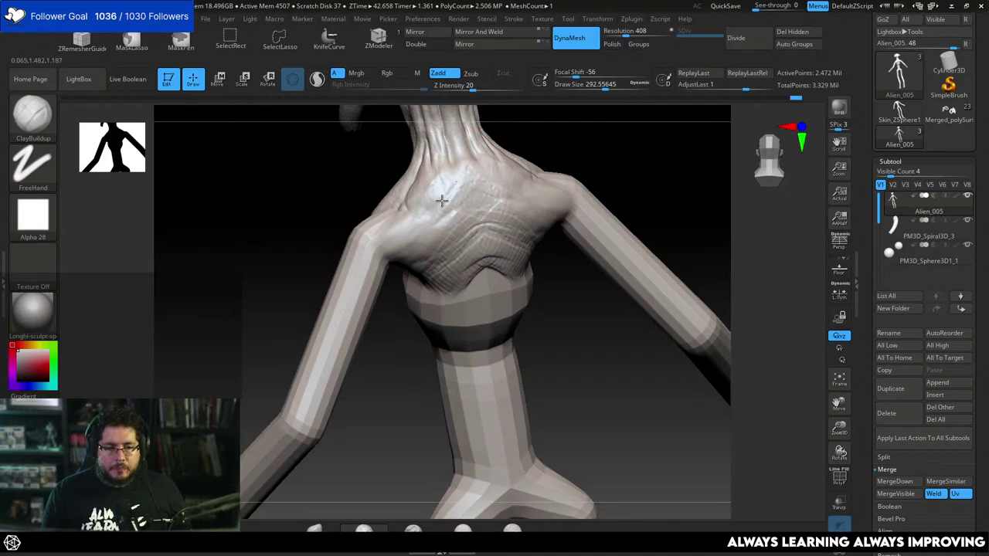
pyautogui.moveTo(320, 238)
pyautogui.mouseDown()
pyautogui.moveTo(375, 209)
pyautogui.moveTo(364, 247)
pyautogui.moveTo(386, 223)
pyautogui.moveTo(377, 226)
pyautogui.mouseUp()
pyautogui.moveTo(313, 218); pyautogui.dragTo(425, 224)
pyautogui.moveTo(375, 211)
pyautogui.mouseDown()
pyautogui.moveTo(364, 236)
pyautogui.moveTo(352, 221)
pyautogui.moveTo(437, 214)
pyautogui.moveTo(495, 157)
pyautogui.moveTo(329, 302)
pyautogui.moveTo(334, 224)
pyautogui.moveTo(362, 247)
pyautogui.moveTo(365, 273)
pyautogui.moveTo(349, 231)
pyautogui.moveTo(391, 271)
pyautogui.moveTo(386, 232)
pyautogui.moveTo(363, 209)
pyautogui.moveTo(400, 226)
pyautogui.moveTo(405, 214)
pyautogui.moveTo(366, 201)
pyautogui.mouseUp()
# Build up the chest and front of the rib cage with ClayBuildup, reducing the draw size to about 217.
pyautogui.press('space')
pyautogui.moveTo(473, 152); pyautogui.dragTo(525, 158)
pyautogui.moveTo(504, 287)
pyautogui.keyDown('alt'); pyautogui.mouseDown()
pyautogui.moveTo(497, 348)
pyautogui.moveTo(494, 309)
pyautogui.mouseUp(); pyautogui.keyUp('alt')
pyautogui.moveTo(494, 310); pyautogui.dragTo(476, 307)
pyautogui.press('s')
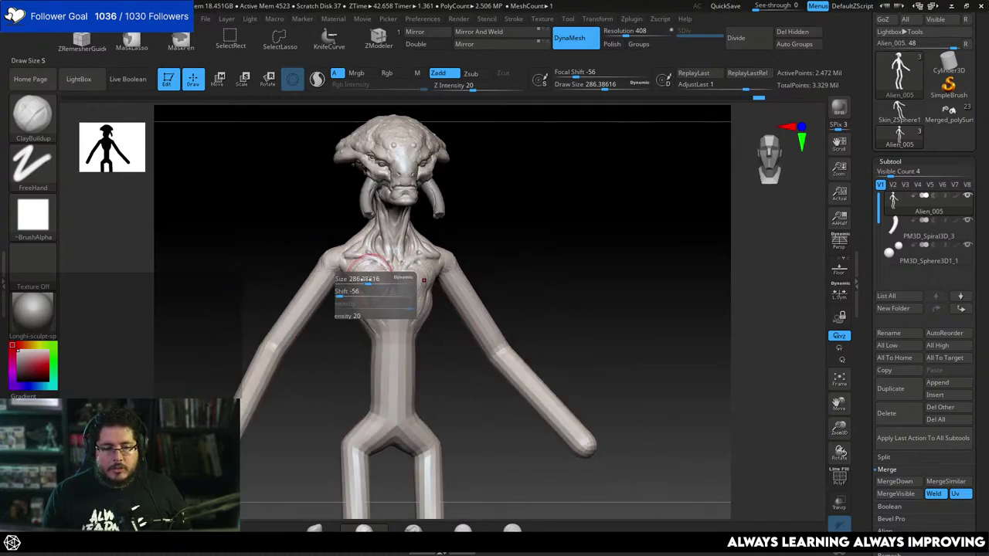
pyautogui.moveTo(367, 281); pyautogui.dragTo(360, 281)
pyautogui.moveTo(347, 332); pyautogui.dragTo(367, 323)
pyautogui.moveTo(352, 356)
pyautogui.keyDown('alt'); pyautogui.mouseDown()
pyautogui.moveTo(375, 382)
pyautogui.moveTo(331, 384)
pyautogui.mouseUp(); pyautogui.keyUp('alt')
# Switch to Krita, add a paint layer, hide Paint Layer 1 and sketch the construction of the neck, chest, shoulder and arm.
pyautogui.hotkey('alt', 'Tab')
pyautogui.hotkey('alt', 'Tab')
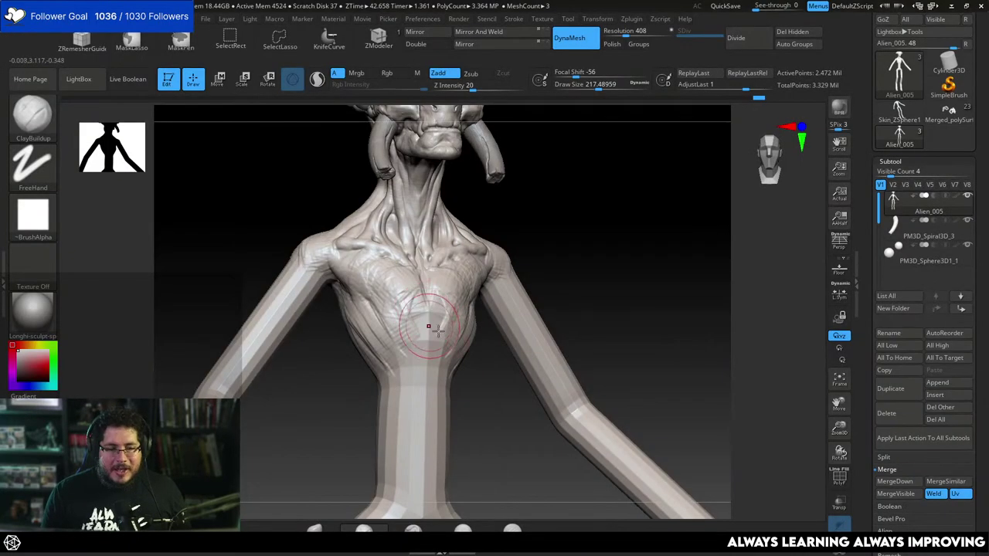
pyautogui.hotkey('alt', 'Tab')
pyautogui.hotkey('alt', 'Tab')
pyautogui.hotkey('alt', 'Tab')
pyautogui.hotkey('alt', 'Tab')
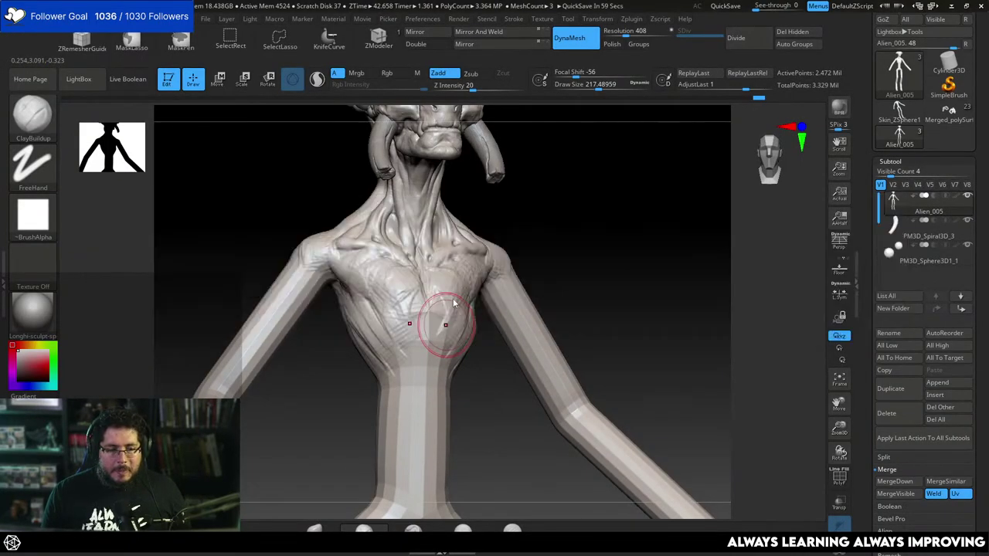
pyautogui.hotkey('alt', 'Tab')
pyautogui.hotkey('alt', 'Tab')
pyautogui.click(863, 316)
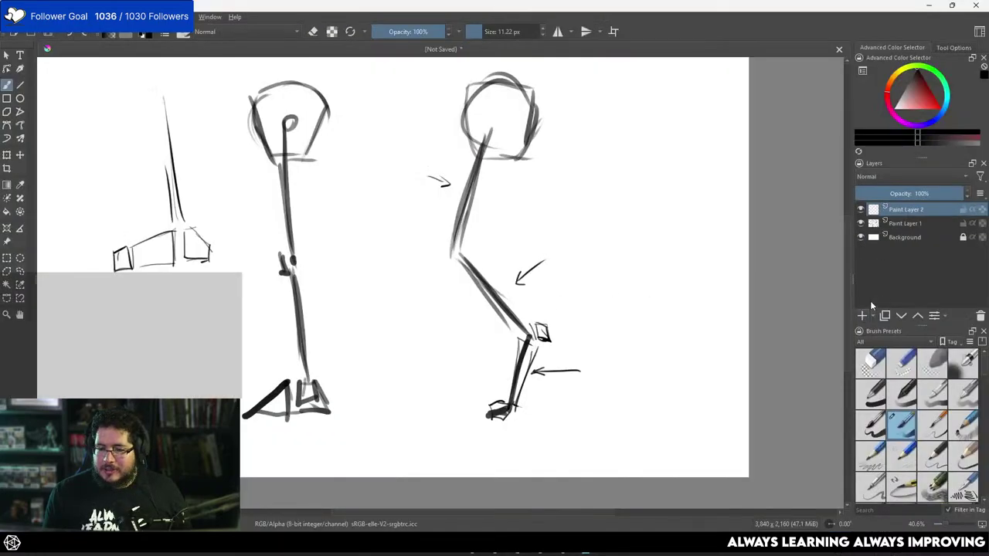
pyautogui.click(861, 224)
pyautogui.moveTo(540, 272)
pyautogui.mouseDown(button='middle')
pyautogui.moveTo(585, 333)
pyautogui.moveTo(636, 293)
pyautogui.mouseUp(button='middle')
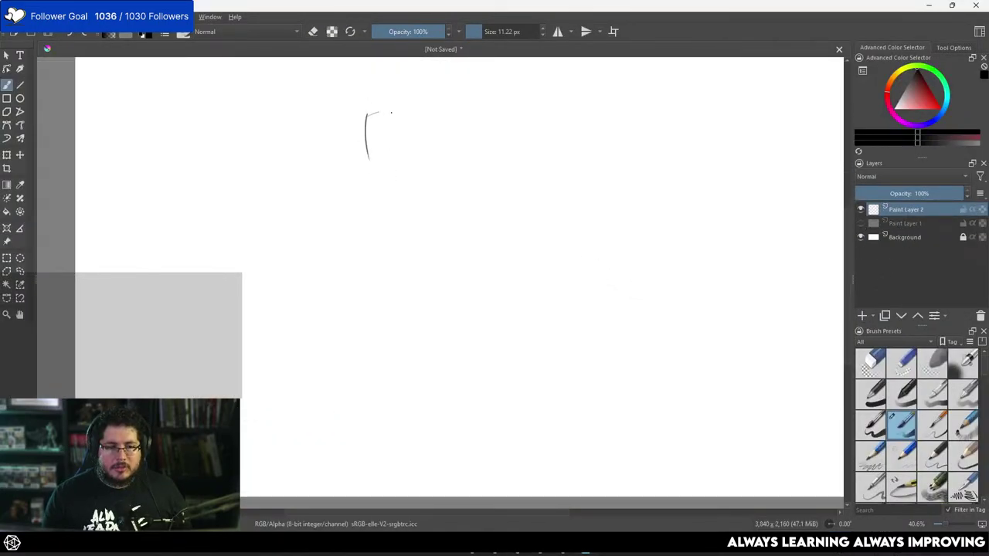
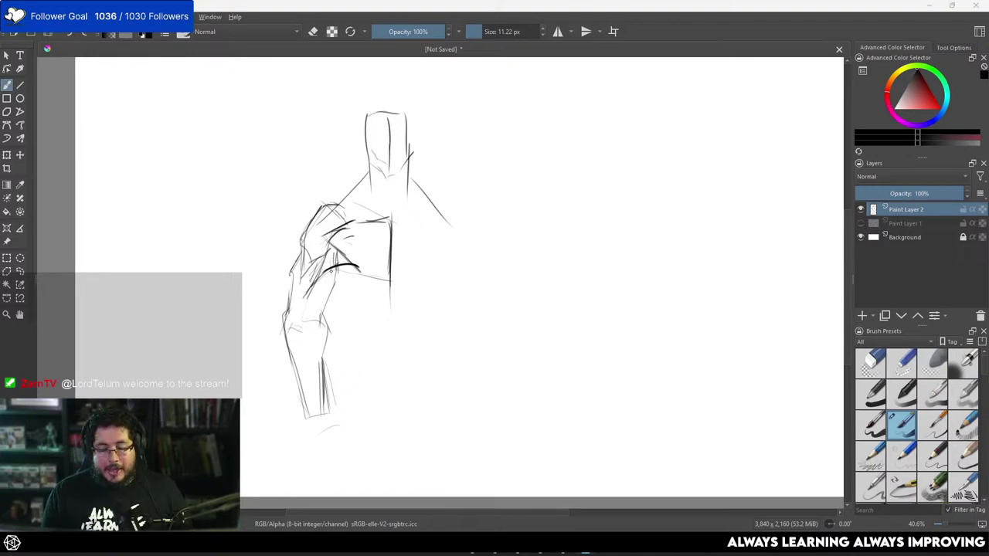
# Switch back to ZBrush and build up the muscles joining the chest to the upper arm at a draw size of about 136.
pyautogui.hotkey('alt', 'Tab')
pyautogui.press('Tab')
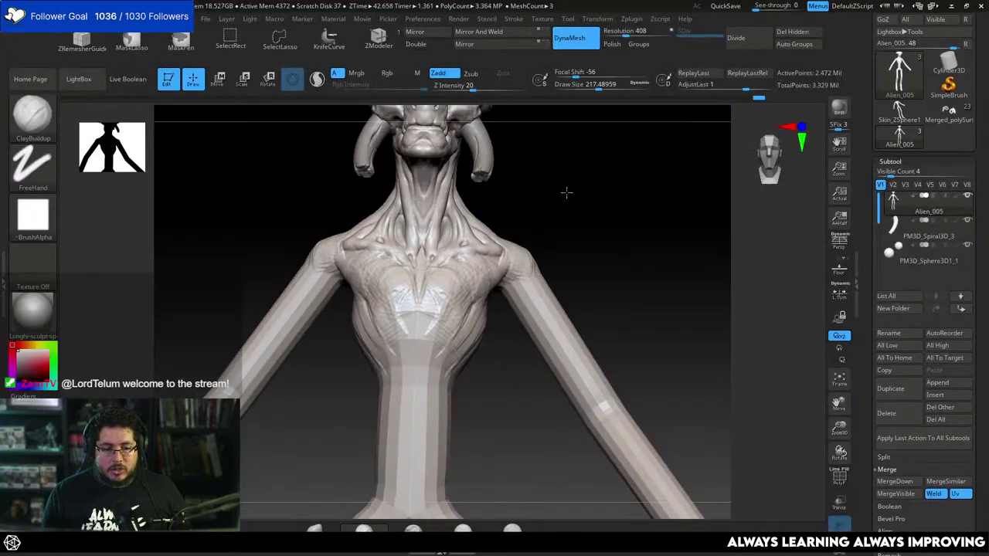
pyautogui.moveTo(590, 211); pyautogui.dragTo(544, 219)
pyautogui.press('space')
pyautogui.moveTo(482, 289); pyautogui.dragTo(468, 292)
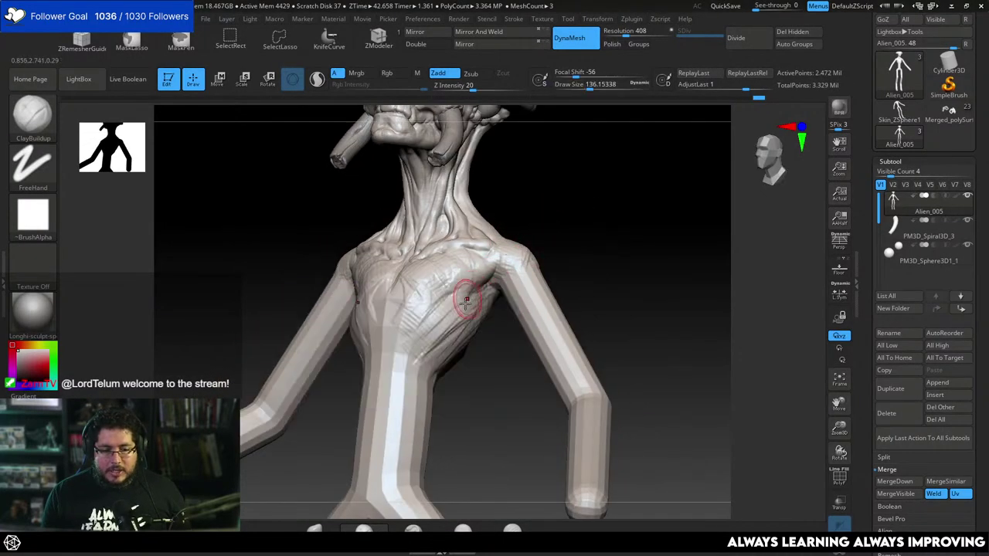
pyautogui.moveTo(521, 310)
pyautogui.mouseDown()
pyautogui.moveTo(490, 281)
pyautogui.moveTo(516, 286)
pyautogui.moveTo(477, 285)
pyautogui.mouseUp()
# Shape the armpits and front shoulder muscles with ClayBuildup at a draw size of about 158, smoothing the transition into the arms.
pyautogui.keyDown('shift'); pyautogui.moveTo(570, 217); pyautogui.dragTo(618, 213); pyautogui.keyUp('shift')
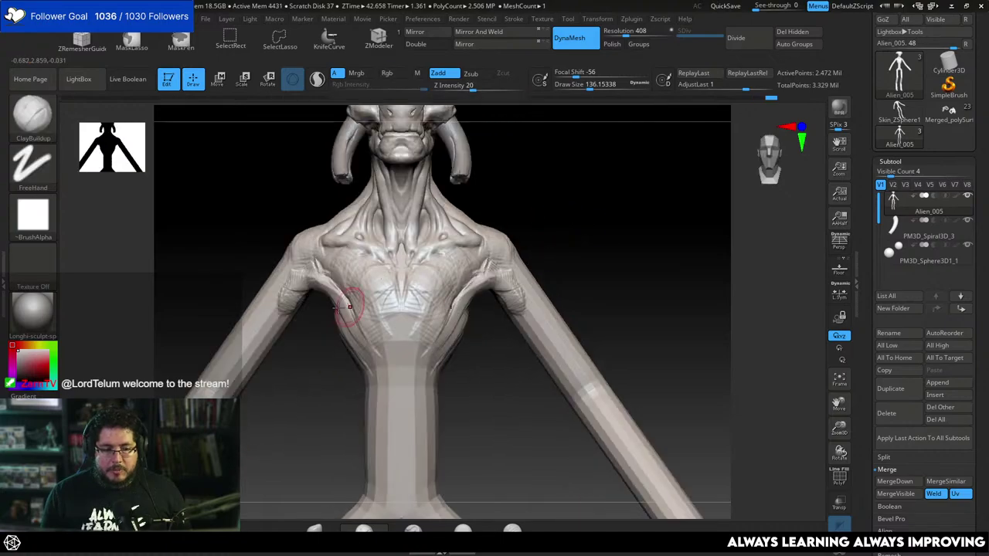
pyautogui.moveTo(349, 305)
pyautogui.mouseDown()
pyautogui.moveTo(331, 319)
pyautogui.moveTo(366, 319)
pyautogui.mouseUp()
pyautogui.moveTo(300, 288)
pyautogui.mouseDown()
pyautogui.moveTo(283, 306)
pyautogui.moveTo(307, 290)
pyautogui.moveTo(360, 321)
pyautogui.moveTo(310, 282)
pyautogui.moveTo(285, 303)
pyautogui.moveTo(316, 265)
pyautogui.moveTo(290, 293)
pyautogui.mouseUp()
pyautogui.press('space')
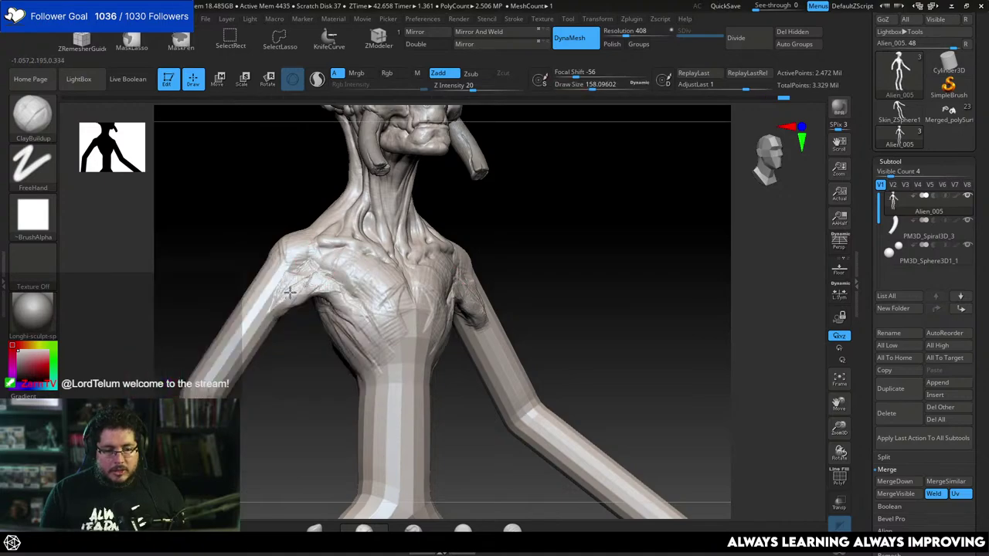
pyautogui.press('shift')
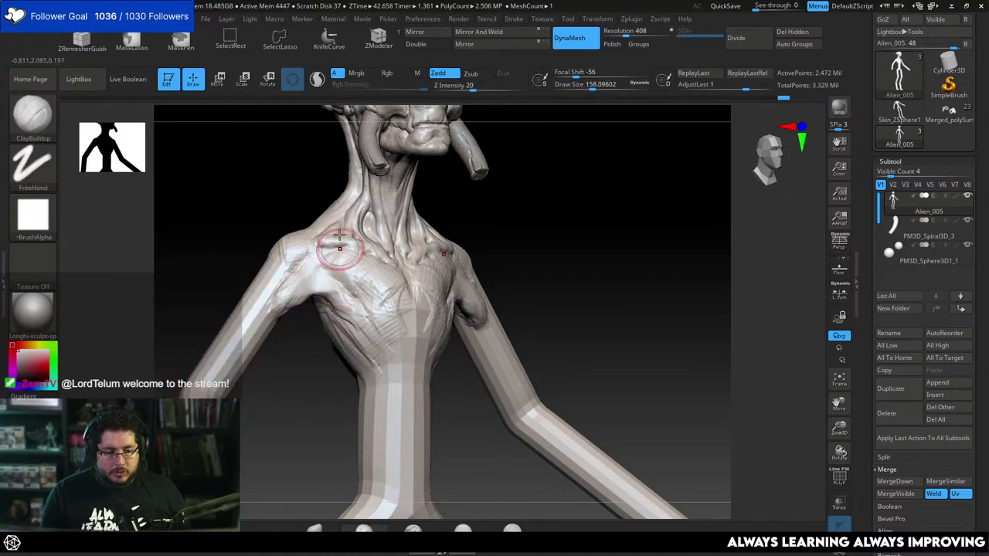
# Flatten the transition between the chest and armpits with TrimDynamic at a draw size of about 192.
pyautogui.press('b')
pyautogui.press('t')
pyautogui.press('d')
pyautogui.press('space')
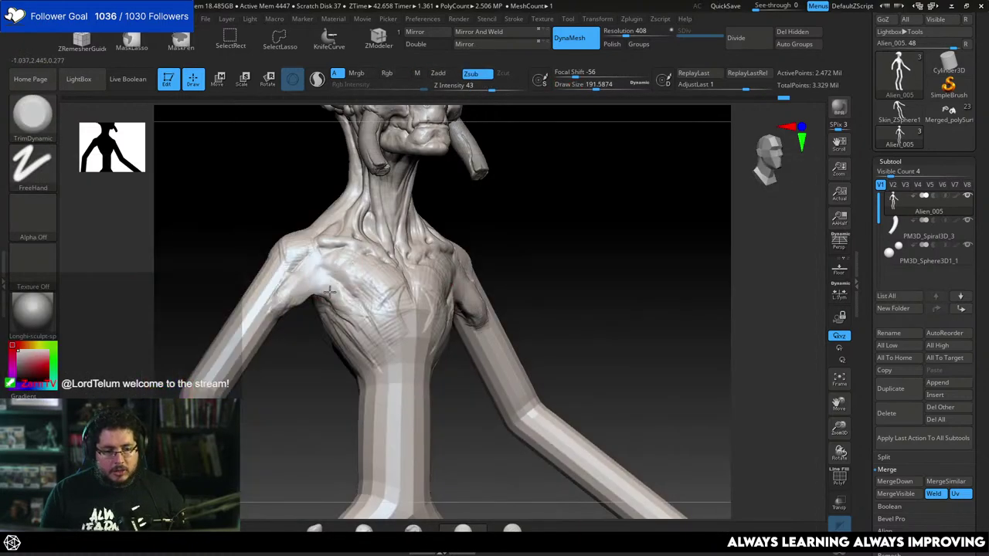
pyautogui.moveTo(506, 243)
pyautogui.mouseDown()
pyautogui.moveTo(486, 229)
pyautogui.moveTo(526, 194)
pyautogui.mouseUp()
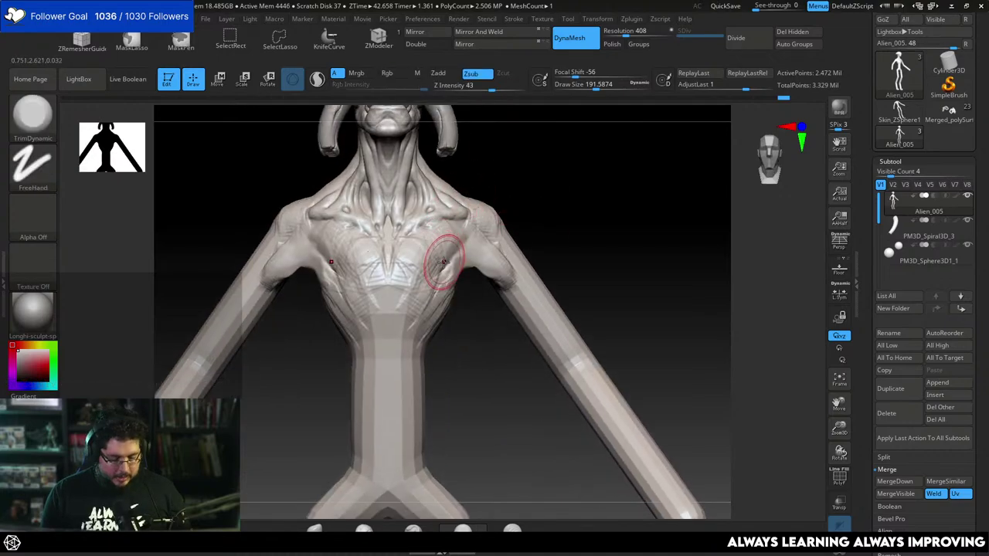
# Reshape the armpit folds and outer chest with the Move brush at draw sizes of about 245 and 293.
pyautogui.press('b')
pyautogui.press('m')
pyautogui.press('v')
pyautogui.press('space')
pyautogui.moveTo(444, 262)
pyautogui.mouseDown()
pyautogui.moveTo(468, 283)
pyautogui.moveTo(481, 276)
pyautogui.mouseUp()
pyautogui.press('space')
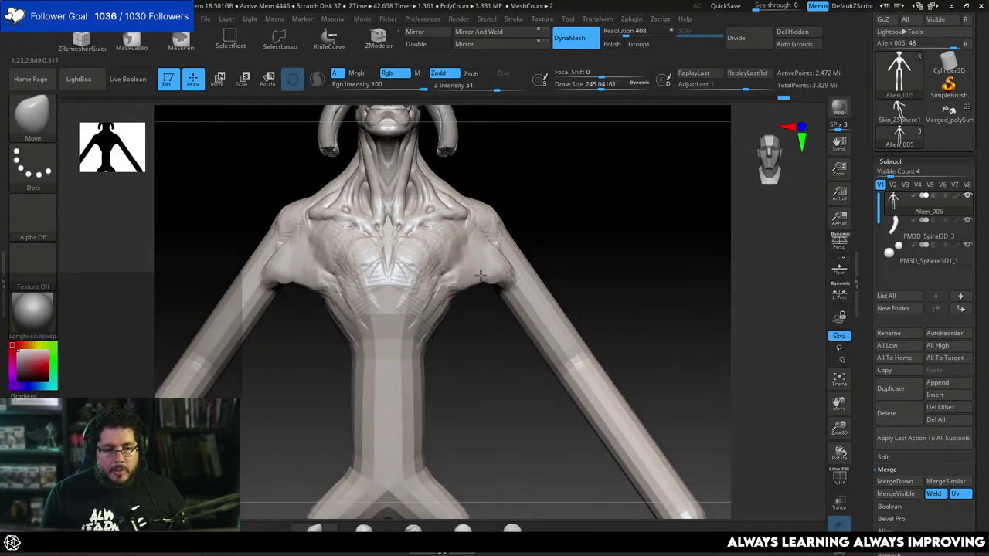
pyautogui.moveTo(480, 275)
pyautogui.mouseDown(button='right')
pyautogui.moveTo(557, 214)
pyautogui.moveTo(447, 288)
pyautogui.moveTo(510, 224)
pyautogui.moveTo(585, 188)
pyautogui.moveTo(379, 250)
pyautogui.mouseUp(button='right')
pyautogui.press('space')
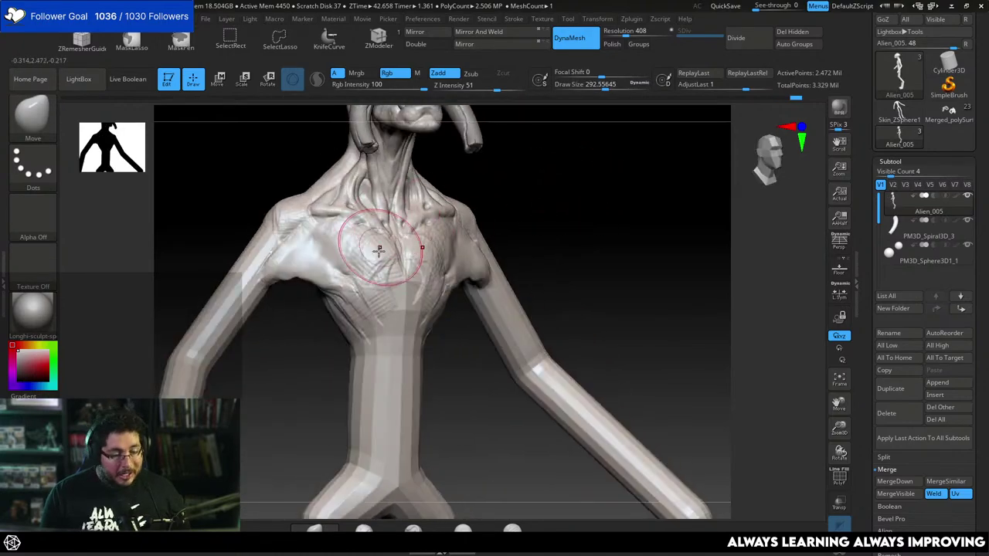
# Build up muscle strands from the outer chest into the front of the shoulders with ClayBuildup at a draw size of about 251.
pyautogui.press('b')
pyautogui.press('c')
pyautogui.press('b')
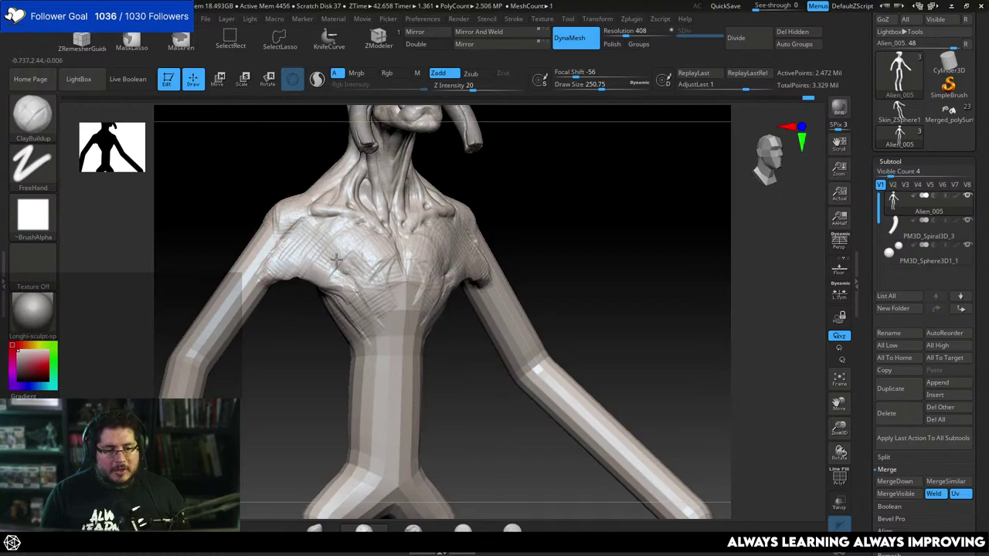
pyautogui.moveTo(317, 228); pyautogui.dragTo(306, 257, button='right')
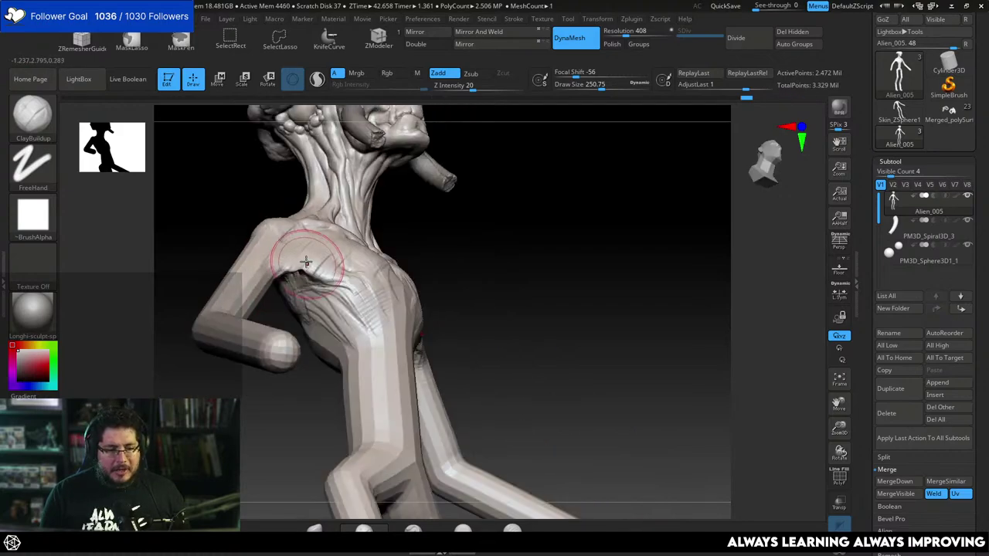
pyautogui.moveTo(443, 245)
pyautogui.mouseDown(button='right')
pyautogui.moveTo(448, 159)
pyautogui.moveTo(364, 219)
pyautogui.moveTo(364, 247)
pyautogui.moveTo(331, 243)
pyautogui.mouseUp(button='right')
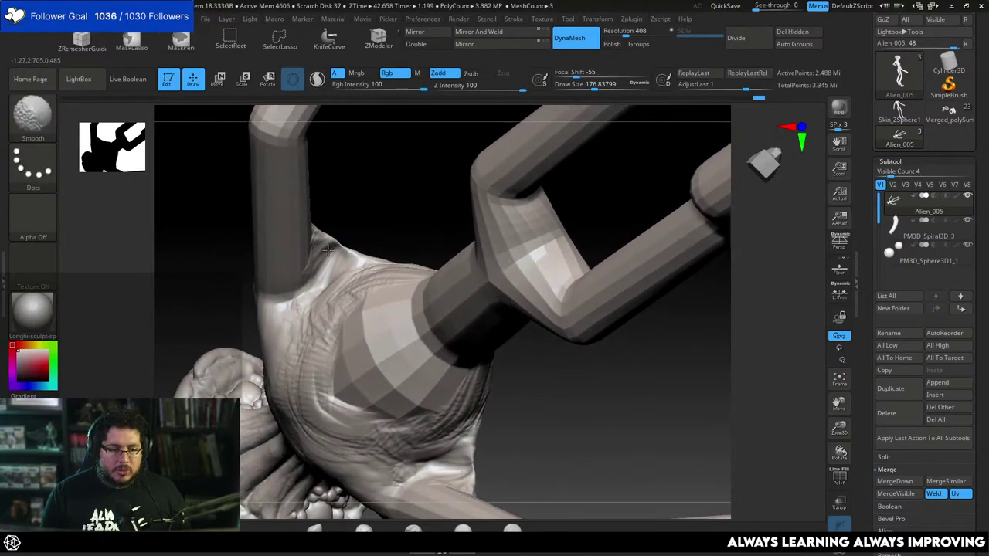
# Smooth the armpit hollow and flatten its front fold with TrimDynamic at a draw size of about 116.
pyautogui.keyDown('shift'); pyautogui.moveTo(328, 250); pyautogui.dragTo(325, 246); pyautogui.keyUp('shift')
pyautogui.rightClick(325, 245)
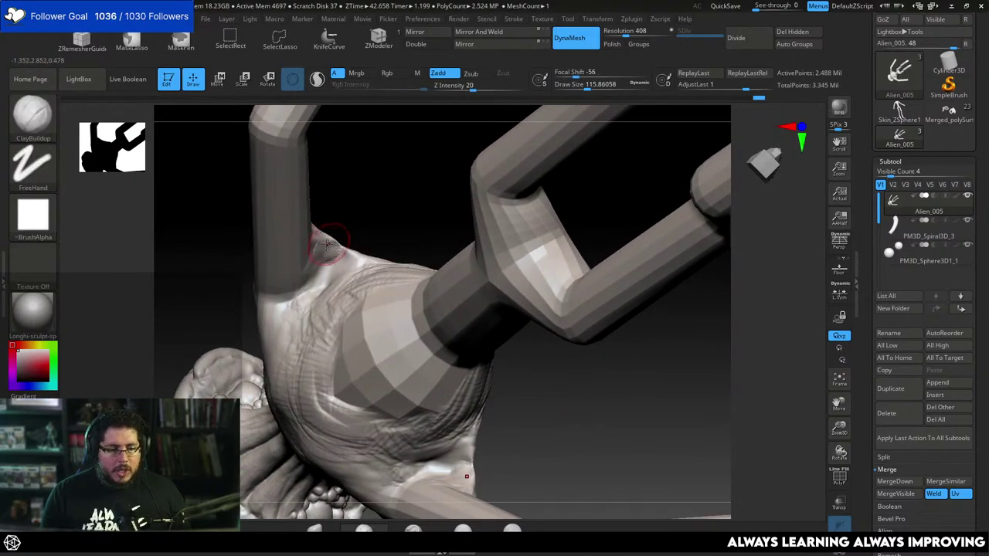
pyautogui.moveTo(343, 251); pyautogui.dragTo(357, 224, button='right')
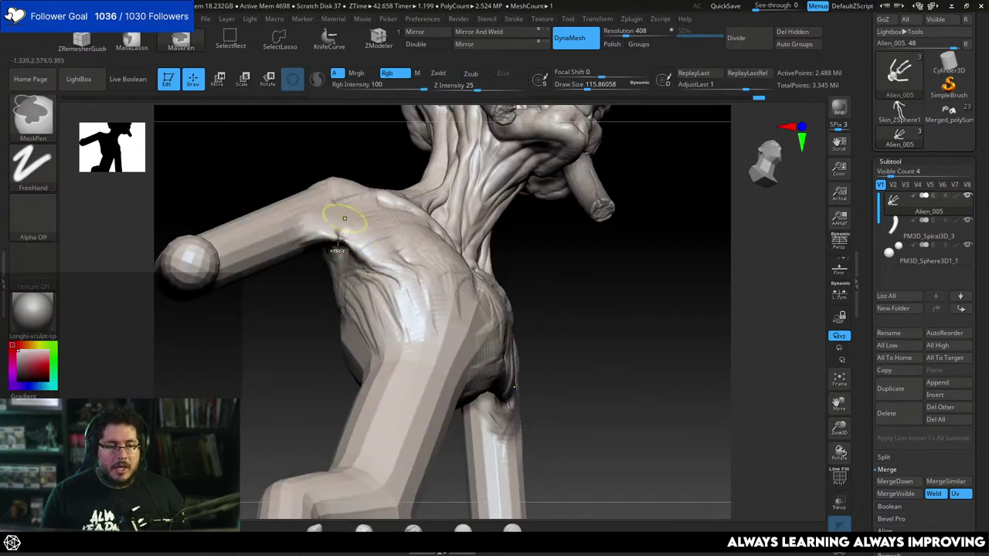
pyautogui.press('b')
pyautogui.press('t')
pyautogui.press('d')
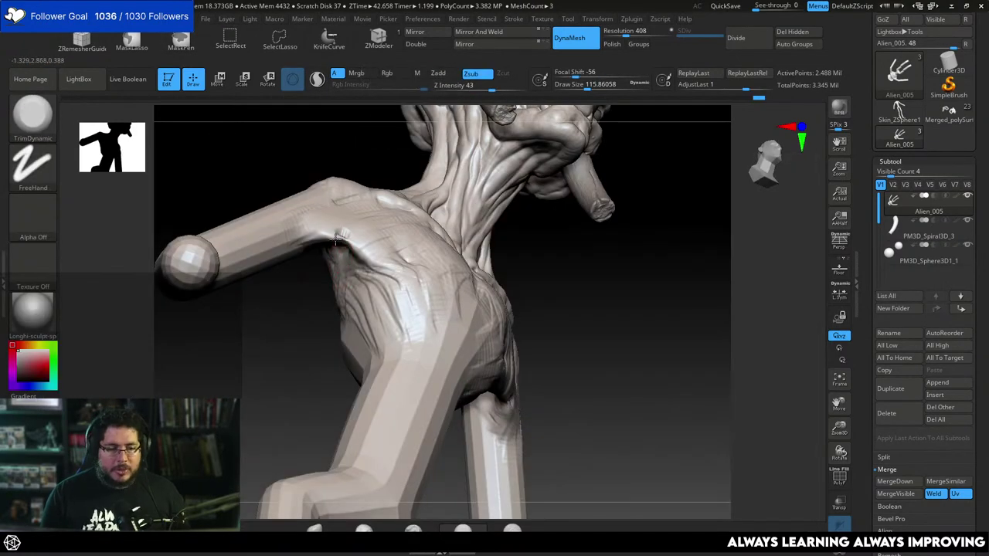
pyautogui.moveTo(365, 251)
pyautogui.mouseDown(button='right')
pyautogui.moveTo(353, 190)
pyautogui.moveTo(354, 247)
pyautogui.mouseUp(button='right')
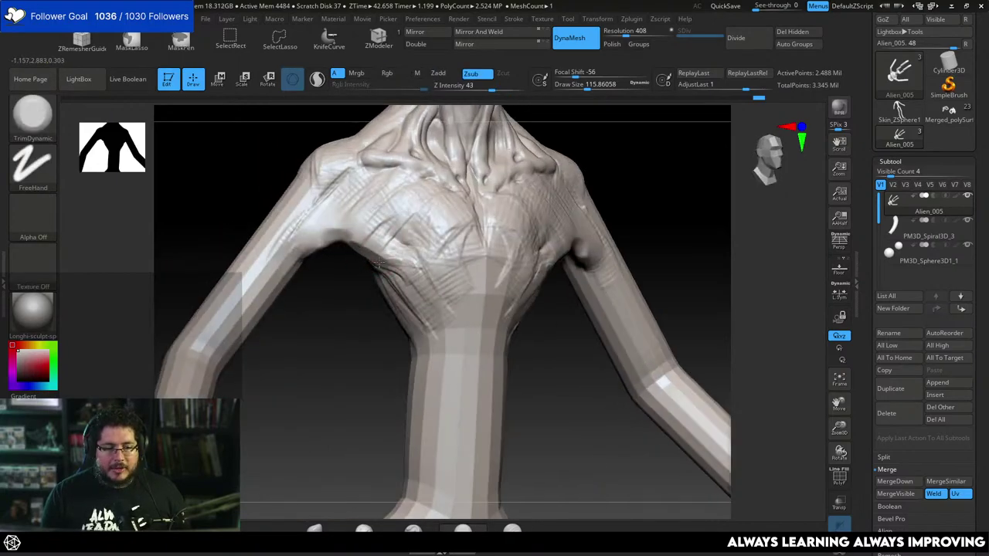
# Thicken the pectoral muscles toward the arms with ClayBuildup, enlarging the draw size from about 145 to 177.
pyautogui.press('b')
pyautogui.press('c')
pyautogui.press('b')
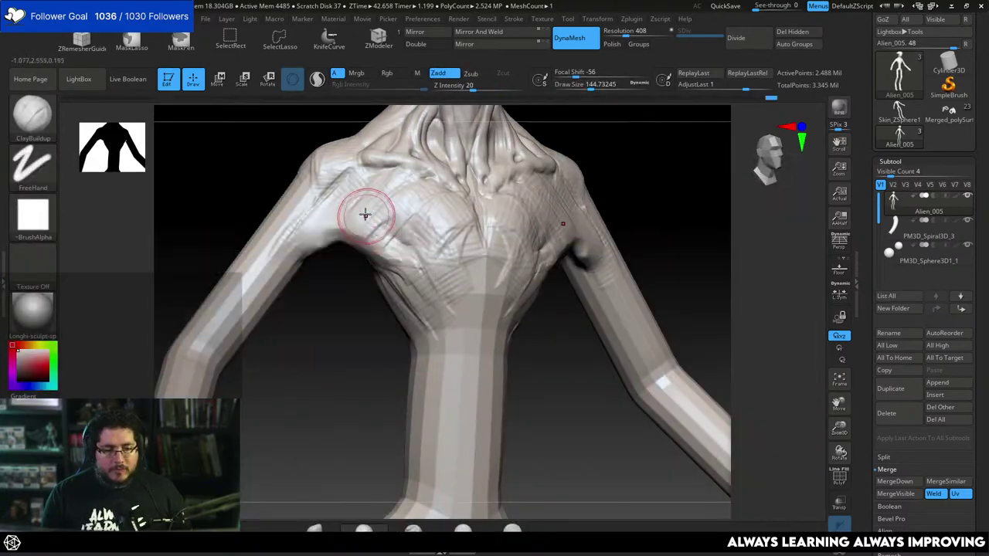
pyautogui.moveTo(337, 289)
pyautogui.mouseDown()
pyautogui.moveTo(328, 246)
pyautogui.moveTo(311, 252)
pyautogui.mouseUp()
pyautogui.moveTo(300, 196)
pyautogui.mouseDown()
pyautogui.moveTo(327, 224)
pyautogui.moveTo(385, 215)
pyautogui.moveTo(433, 286)
pyautogui.mouseUp()
pyautogui.press('space')
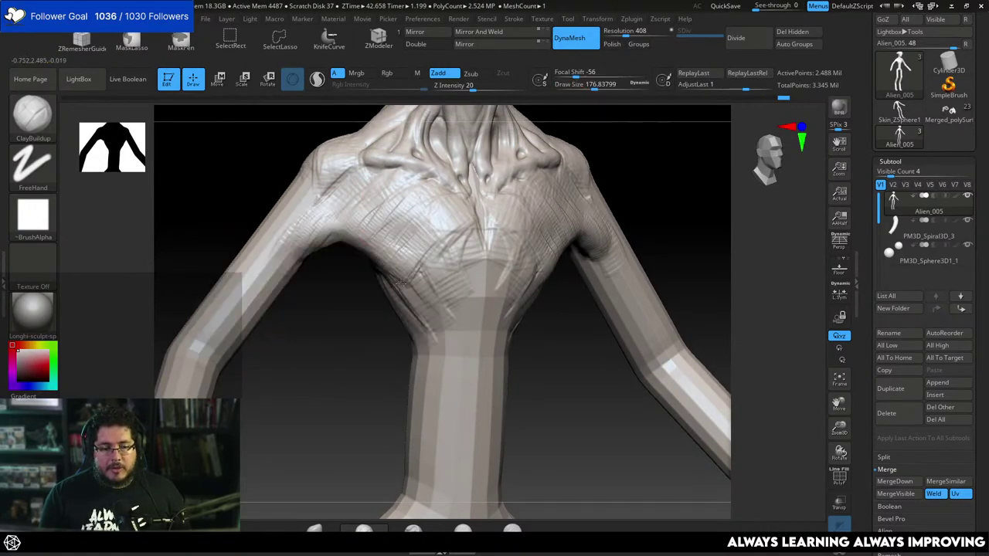
pyautogui.moveTo(375, 207); pyautogui.dragTo(411, 274)
# Add volume to the front shoulder muscles with ClayBuildup at draw sizes of about 158 and 197.
pyautogui.moveTo(387, 325)
pyautogui.mouseDown(button='right')
pyautogui.moveTo(364, 335)
pyautogui.moveTo(556, 309)
pyautogui.moveTo(508, 331)
pyautogui.moveTo(613, 203)
pyautogui.moveTo(561, 207)
pyautogui.mouseUp(button='right')
pyautogui.press('s')
pyautogui.moveTo(446, 247); pyautogui.dragTo(430, 248)
pyautogui.moveTo(550, 216)
pyautogui.mouseDown(button='right')
pyautogui.moveTo(592, 216)
pyautogui.moveTo(587, 198)
pyautogui.moveTo(624, 209)
pyautogui.moveTo(545, 214)
pyautogui.mouseUp(button='right')
pyautogui.press('space')
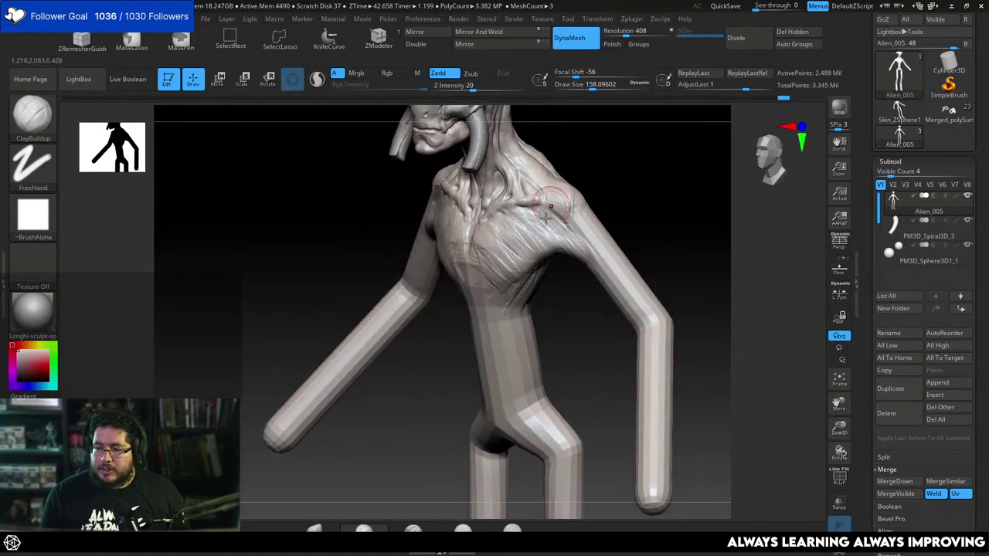
pyautogui.press('space')
pyautogui.moveTo(546, 213); pyautogui.dragTo(562, 202)
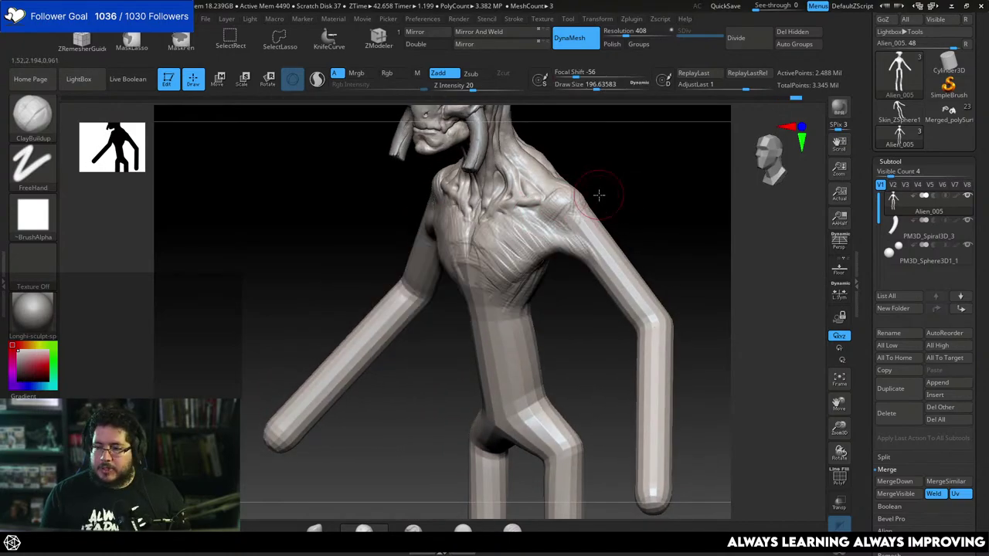
# Extend the rounded shoulder muscles around the outer side and onto the upper arms with ClayBuildup at a draw size of about 197.
pyautogui.moveTo(596, 194); pyautogui.dragTo(606, 137, button='right')
pyautogui.moveTo(617, 196)
pyautogui.mouseDown(button='right')
pyautogui.moveTo(629, 177)
pyautogui.moveTo(577, 194)
pyautogui.mouseUp(button='right')
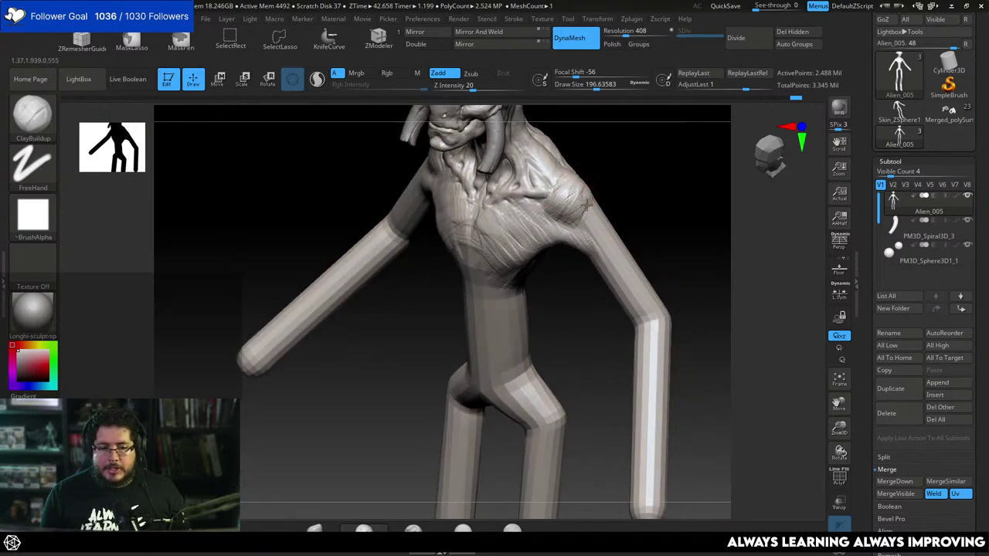
pyautogui.moveTo(587, 205); pyautogui.dragTo(591, 217, button='right')
pyautogui.moveTo(646, 176); pyautogui.dragTo(599, 170, button='right')
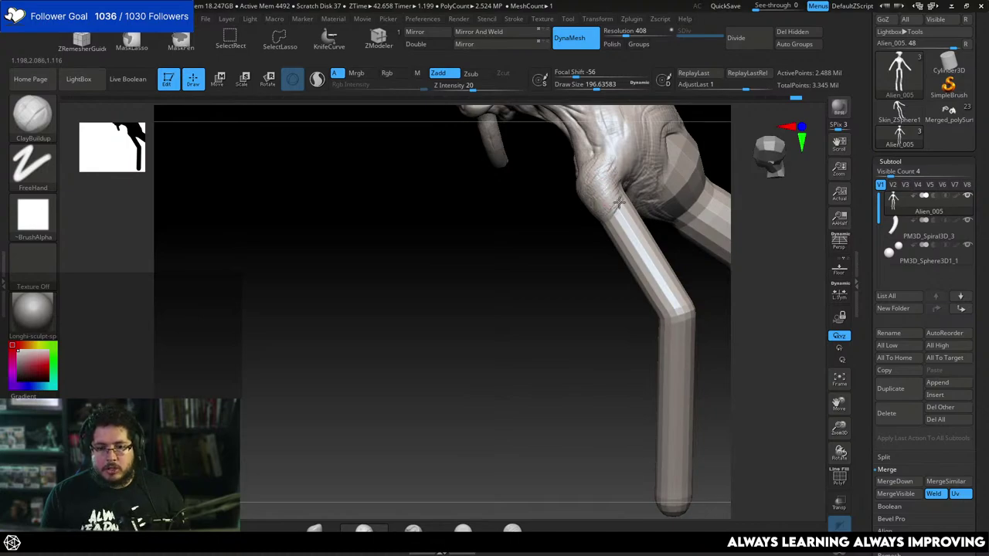
pyautogui.moveTo(618, 202); pyautogui.dragTo(614, 216, button='right')
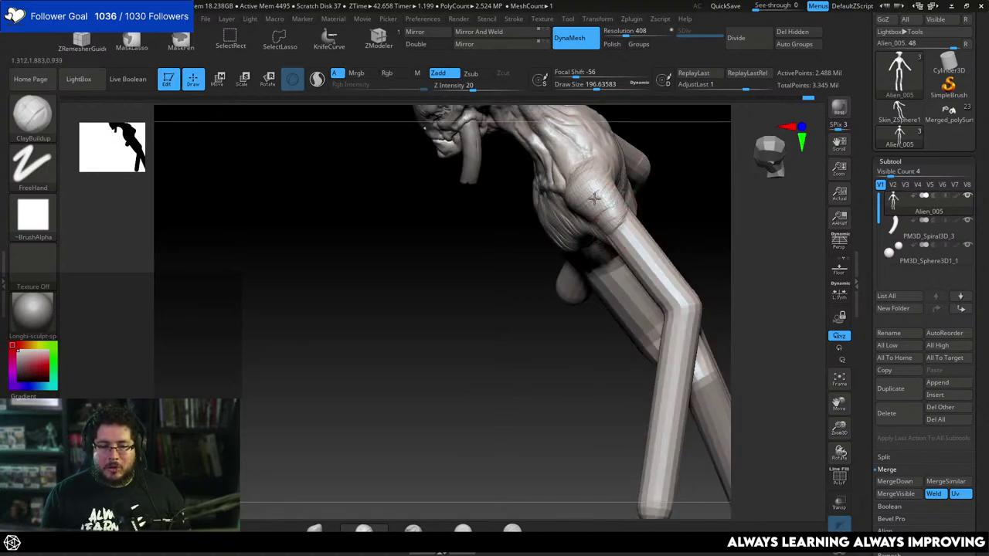
pyautogui.moveTo(554, 306)
pyautogui.keyDown('shift'); pyautogui.mouseDown()
pyautogui.moveTo(627, 190)
pyautogui.moveTo(624, 204)
pyautogui.mouseUp(); pyautogui.keyUp('shift')
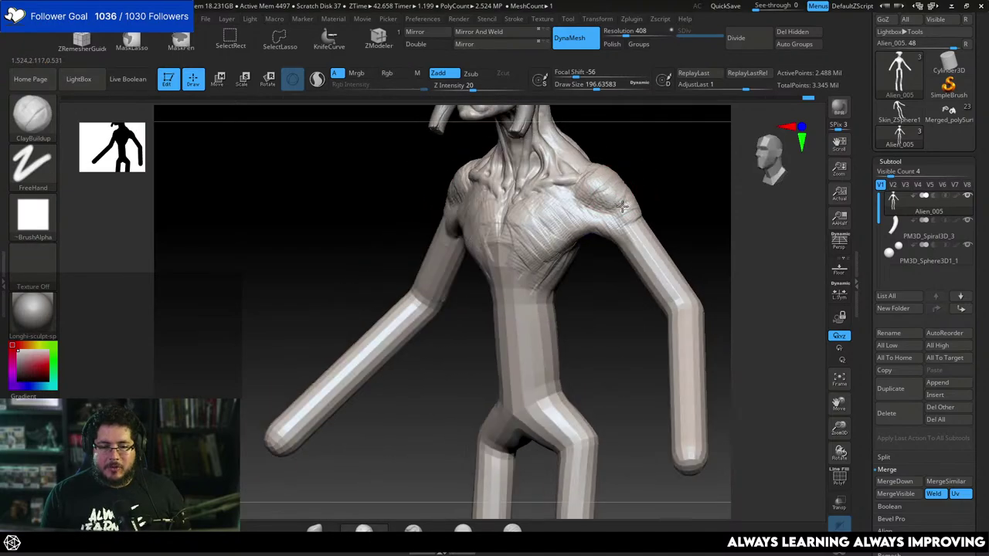
pyautogui.moveTo(630, 218)
pyautogui.mouseDown(button='right')
pyautogui.moveTo(658, 183)
pyautogui.moveTo(630, 206)
pyautogui.mouseUp(button='right')
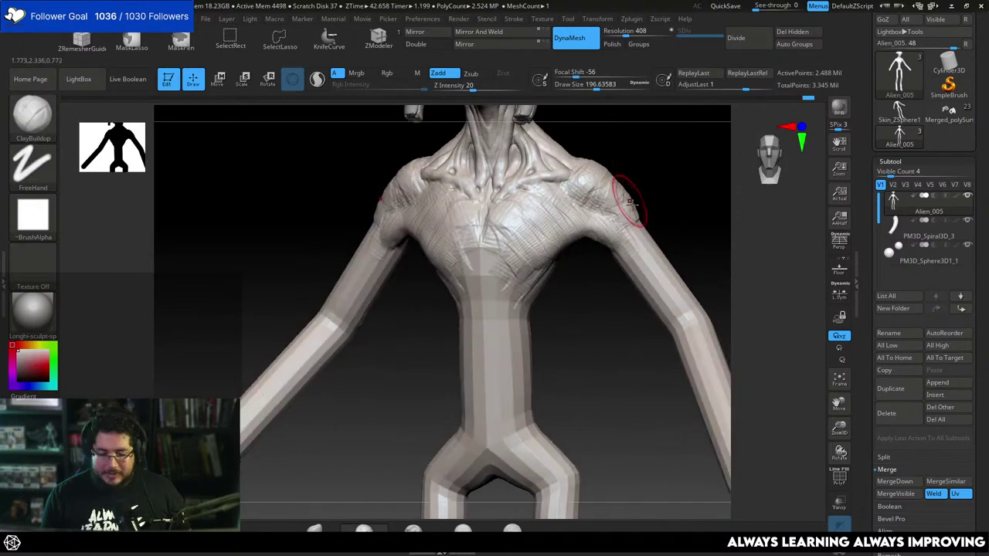
# Flatten the outer shoulder and its transition into the upper arm with TrimDynamic at a draw size of about 234.
pyautogui.press('b')
pyautogui.press('t')
pyautogui.press('d')
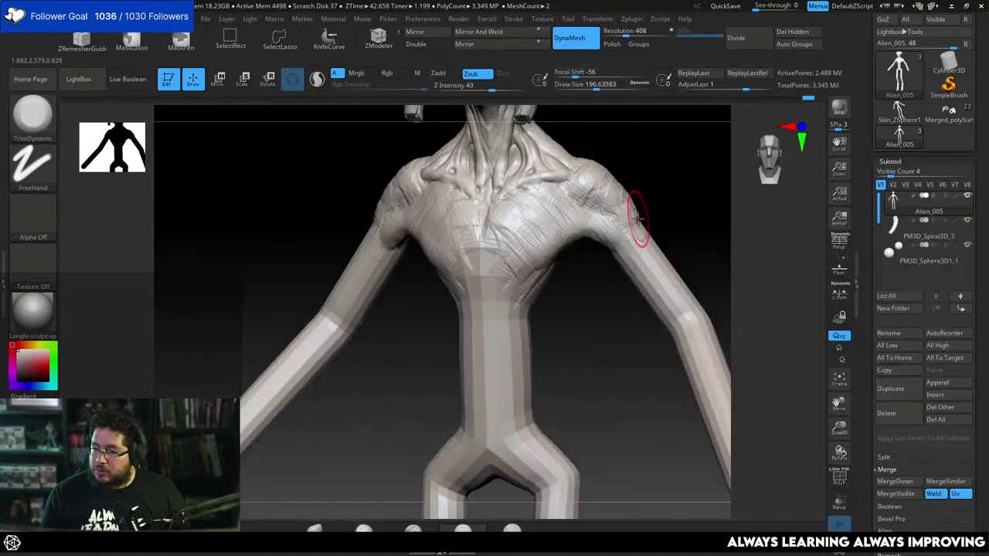
pyautogui.moveTo(657, 174)
pyautogui.mouseDown()
pyautogui.moveTo(664, 196)
pyautogui.moveTo(637, 206)
pyautogui.mouseUp()
pyautogui.press('space')
pyautogui.moveTo(639, 203); pyautogui.dragTo(627, 209, button='right')
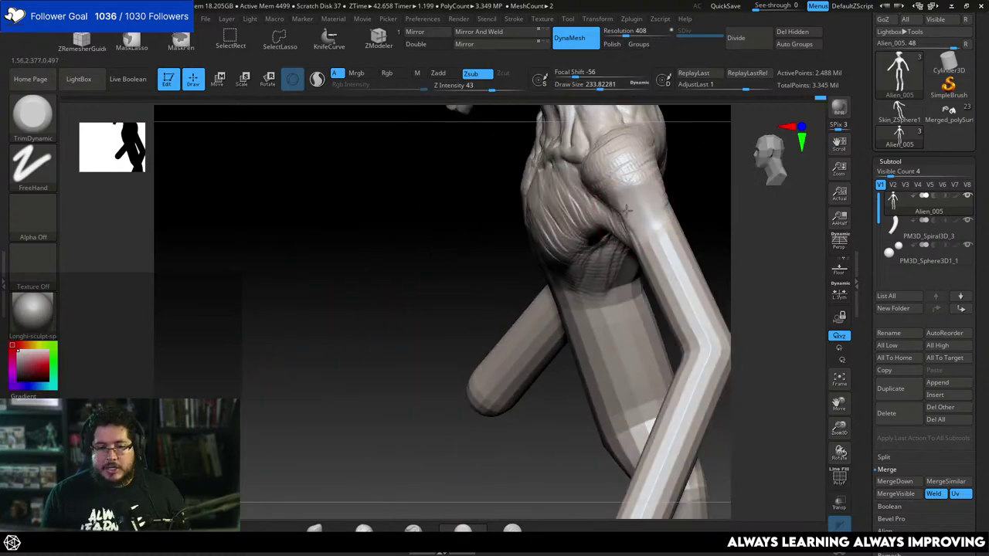
pyautogui.moveTo(630, 161); pyautogui.dragTo(658, 177, button='right')
# Reshape the shoulder and upper arm silhouette with the Move brush at a draw size of about 533.
pyautogui.press('b')
pyautogui.press('m')
pyautogui.press('v')
pyautogui.press('space')
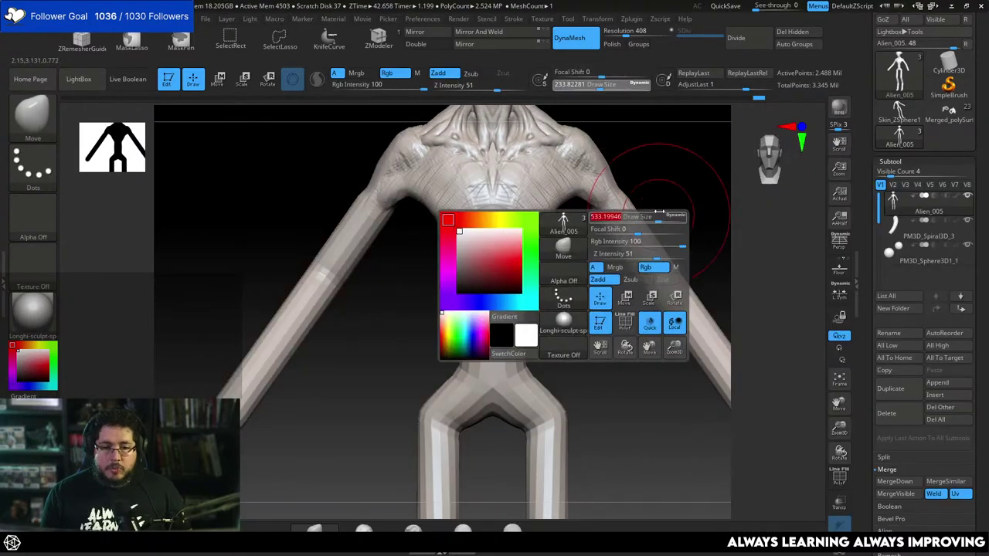
pyautogui.moveTo(620, 206)
pyautogui.mouseDown()
pyautogui.moveTo(638, 250)
pyautogui.moveTo(622, 259)
pyautogui.mouseUp()
pyautogui.press(']')
pyautogui.press(']')
pyautogui.press('space')
pyautogui.moveTo(612, 198)
pyautogui.mouseDown(button='right')
pyautogui.moveTo(629, 185)
pyautogui.moveTo(657, 189)
pyautogui.mouseUp(button='right')
# Refine the shoulder and arm contours with the Move brush at a draw size of about 268, then adjust the overall proportions at 1000.
pyautogui.press('space')
pyautogui.moveTo(600, 210); pyautogui.dragTo(566, 191)
pyautogui.moveTo(669, 170)
pyautogui.mouseDown(button='right')
pyautogui.moveTo(651, 163)
pyautogui.moveTo(639, 136)
pyautogui.moveTo(636, 210)
pyautogui.mouseUp(button='right')
pyautogui.press('space')
pyautogui.moveTo(605, 229); pyautogui.dragTo(596, 229)
pyautogui.moveTo(616, 147)
pyautogui.mouseDown(button='right')
pyautogui.moveTo(623, 192)
pyautogui.moveTo(685, 215)
pyautogui.mouseUp(button='right')
pyautogui.press('space')
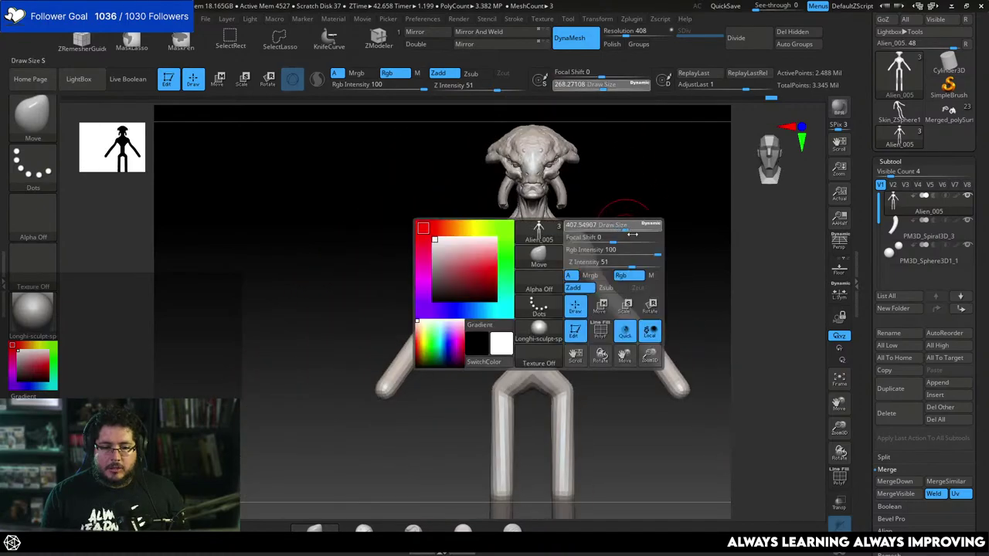
pyautogui.moveTo(631, 233); pyautogui.dragTo(651, 234)
pyautogui.press('space')
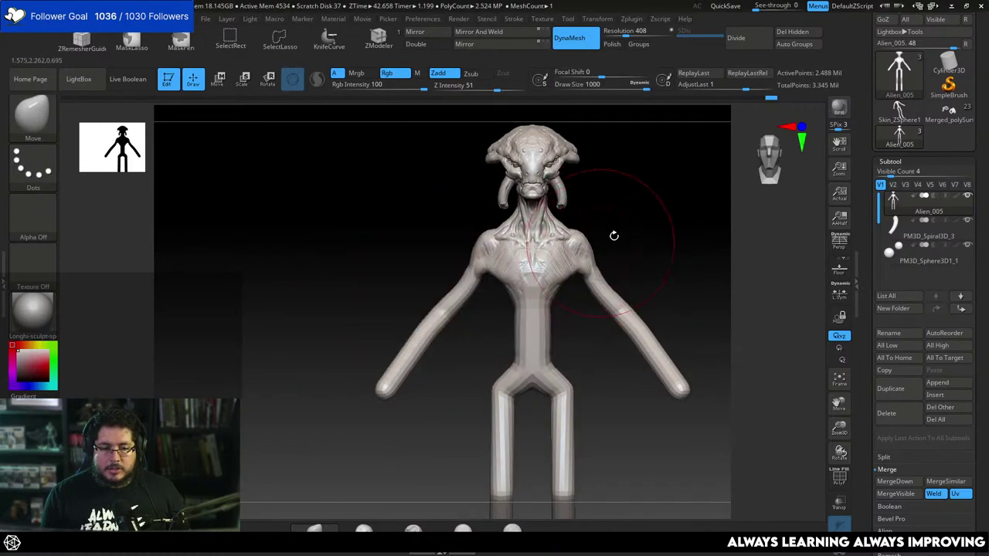
pyautogui.moveTo(614, 234); pyautogui.dragTo(545, 260, button='right')
# Build up the lower rib cage and upper abdomen with ClayBuildup at a draw size of about 344.
pyautogui.press('b')
pyautogui.press('c')
pyautogui.press('b')
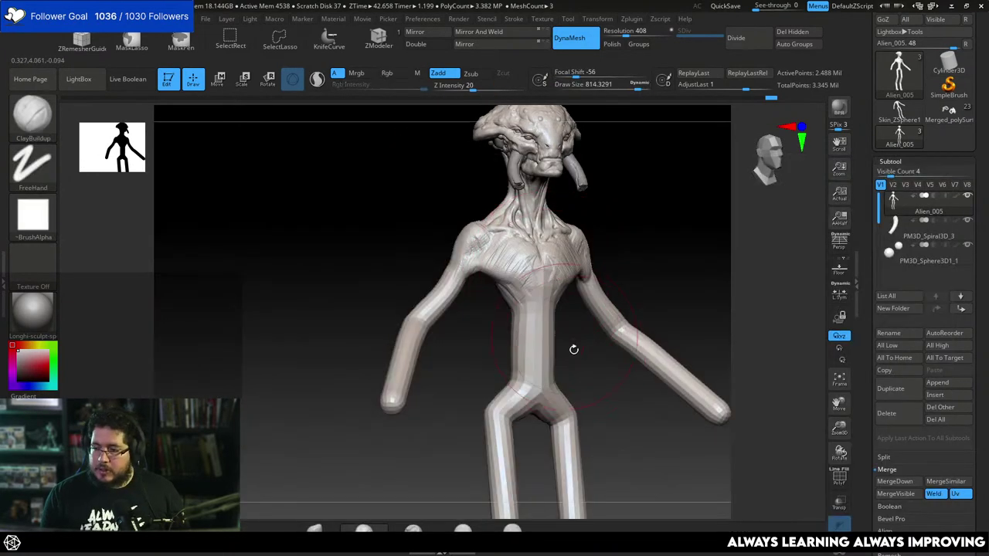
pyautogui.moveTo(572, 348)
pyautogui.mouseDown(button='right')
pyautogui.moveTo(589, 345)
pyautogui.moveTo(553, 222)
pyautogui.mouseUp(button='right')
pyautogui.press('b')
pyautogui.press('c')
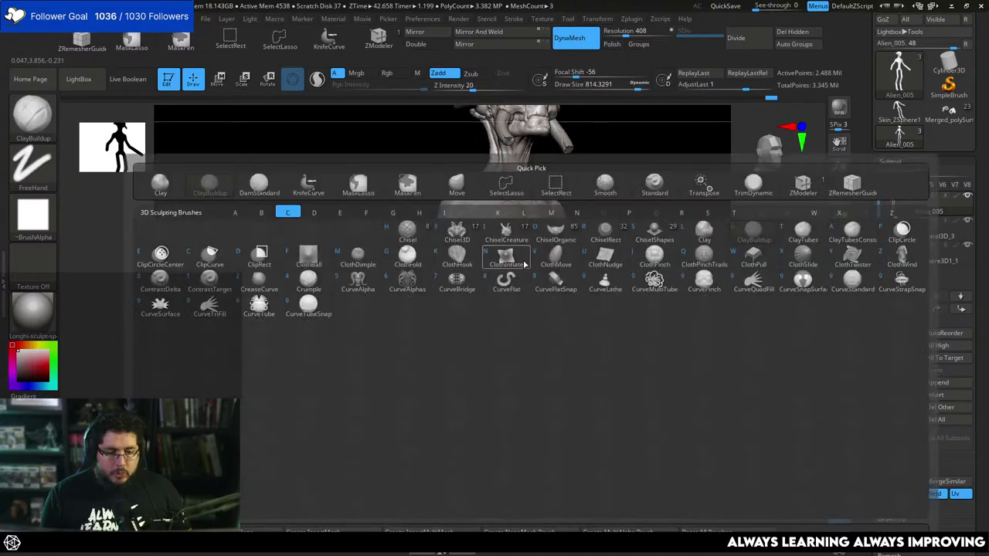
pyautogui.press('b')
pyautogui.press('space')
pyautogui.moveTo(504, 255); pyautogui.dragTo(495, 255)
pyautogui.moveTo(585, 195); pyautogui.dragTo(611, 209, button='right')
pyautogui.press('space')
pyautogui.moveTo(583, 193); pyautogui.dragTo(574, 190)
pyautogui.press('space')
pyautogui.moveTo(498, 269); pyautogui.dragTo(485, 266)
pyautogui.press('space')
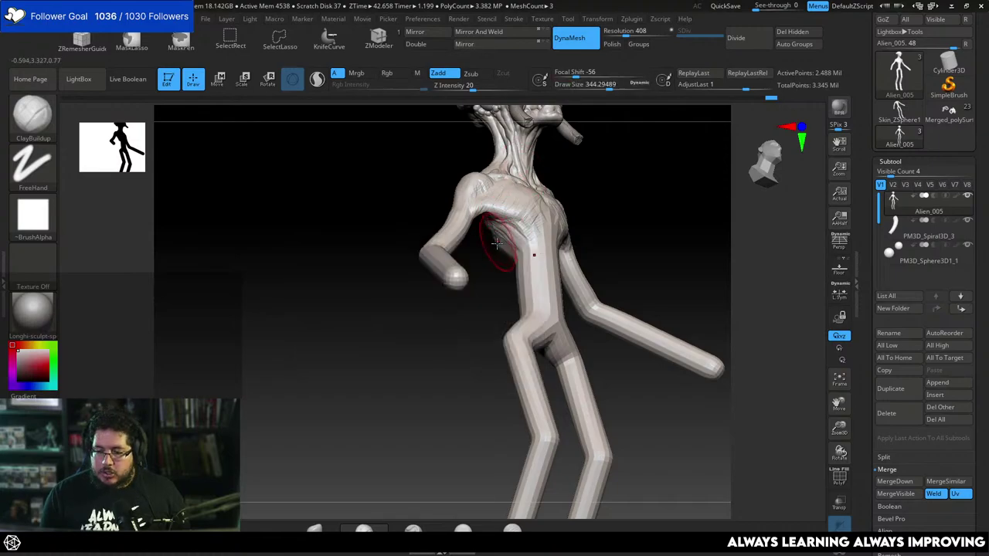
pyautogui.moveTo(493, 224)
pyautogui.mouseDown(button='right')
pyautogui.moveTo(495, 281)
pyautogui.moveTo(464, 195)
pyautogui.moveTo(480, 224)
pyautogui.mouseUp(button='right')
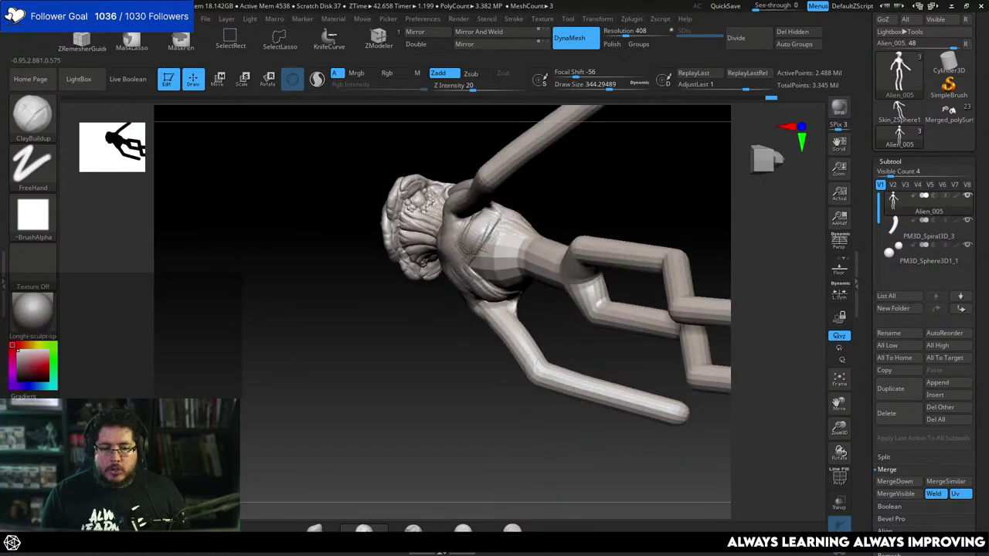
pyautogui.moveTo(494, 234); pyautogui.dragTo(532, 232, button='right')
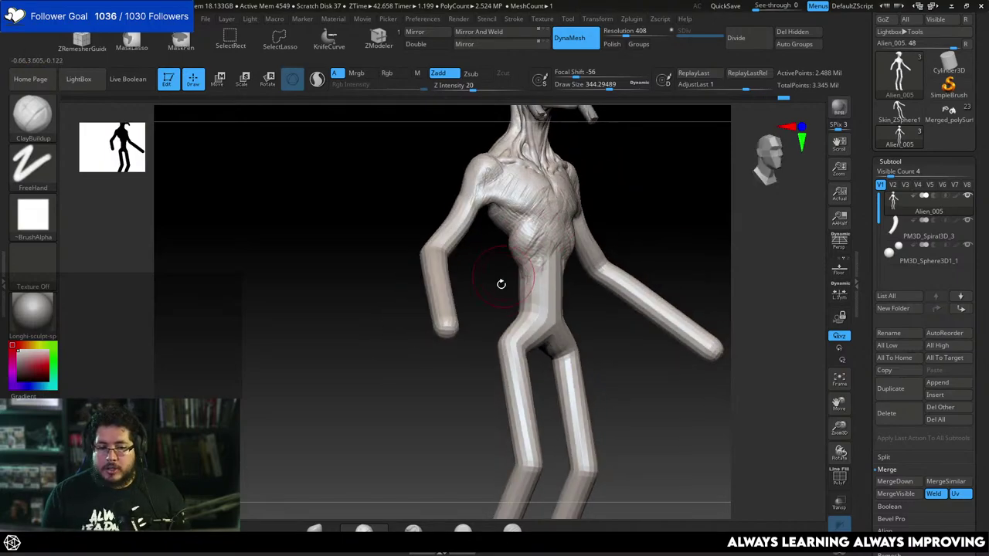
# Step through the latest sculpting history and build up the waist and side abdominal muscles with ClayBuildup at a draw size of about 318.
pyautogui.hotkey('ctrl', 'shift', 'z')
pyautogui.hotkey('ctrl', 'shift', 'z')
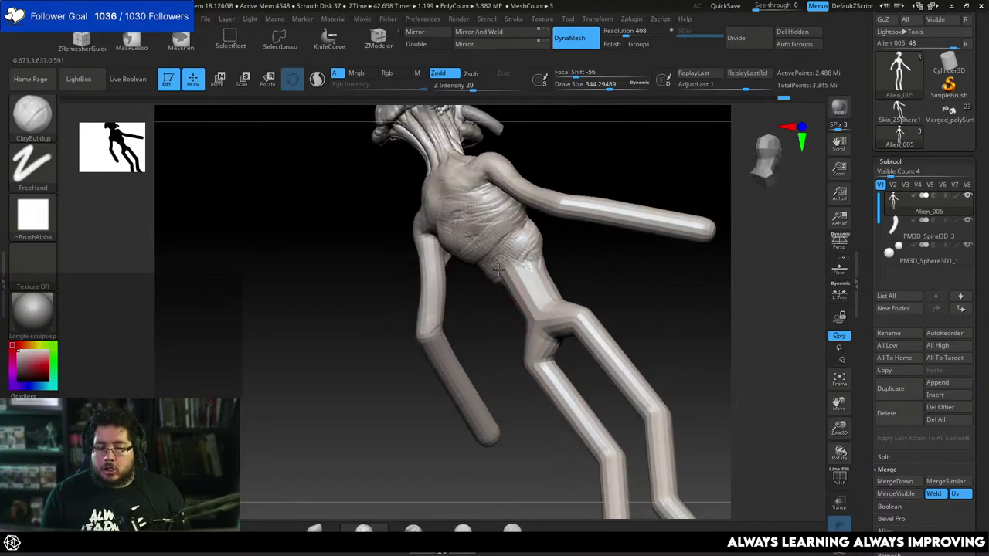
pyautogui.hotkey('ctrl', 'z')
pyautogui.moveTo(527, 225)
pyautogui.mouseDown(button='right')
pyautogui.moveTo(537, 291)
pyautogui.moveTo(525, 265)
pyautogui.mouseUp(button='right')
pyautogui.press('space')
pyautogui.moveTo(526, 264); pyautogui.dragTo(520, 264)
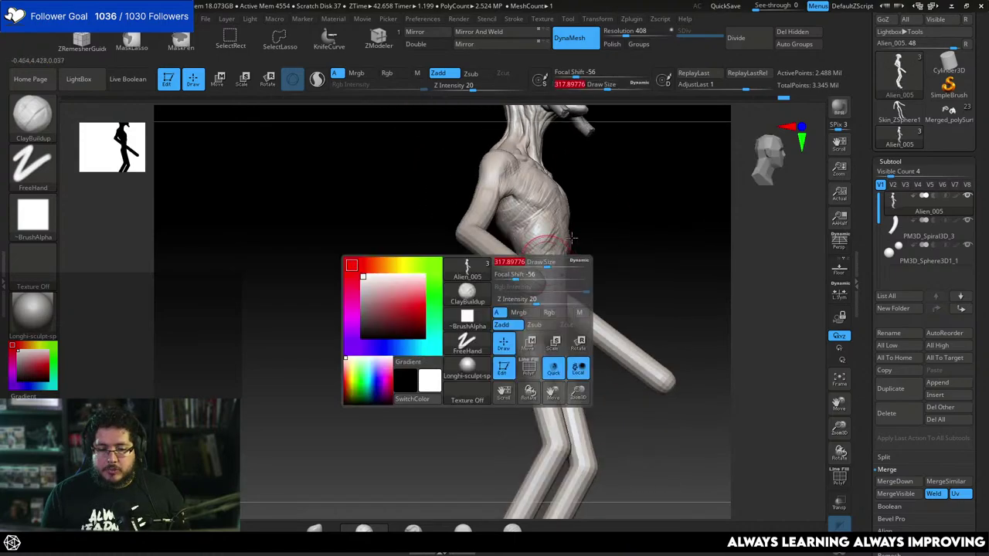
pyautogui.moveTo(521, 264); pyautogui.dragTo(526, 272, button='right')
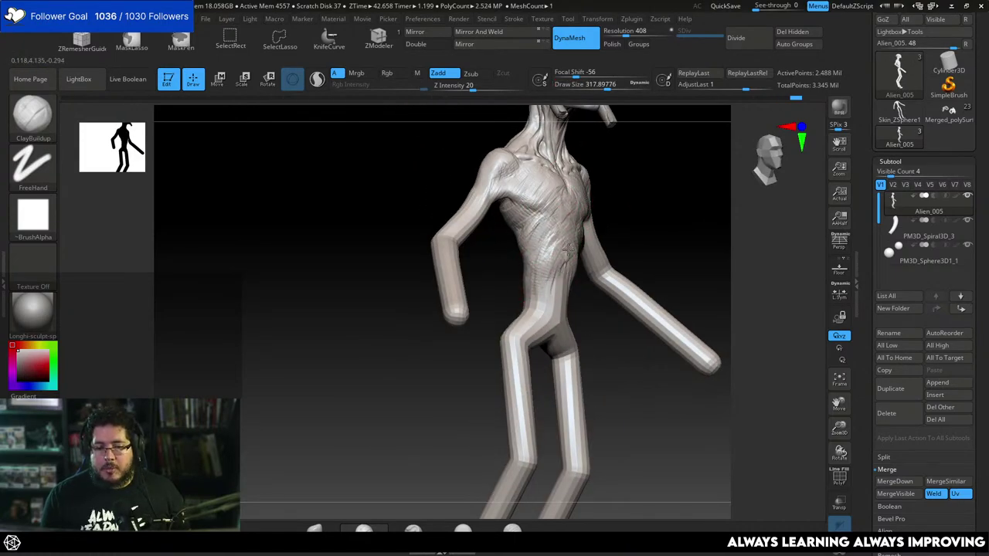
# Step forward through the sculpting history and refine the central abdomen with ClayBuildup at a draw size of about 268.
pyautogui.hotkey('ctrl', 'shift', 'z')
pyautogui.hotkey('ctrl', 'shift', 'z')
pyautogui.hotkey('ctrl', 'shift', 'z')
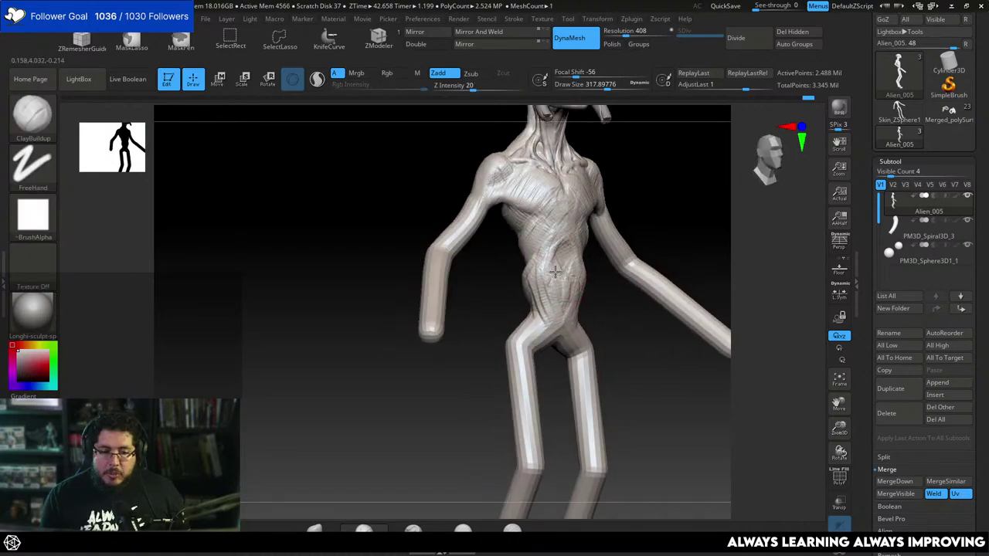
pyautogui.press('space')
pyautogui.moveTo(560, 242); pyautogui.dragTo(555, 242)
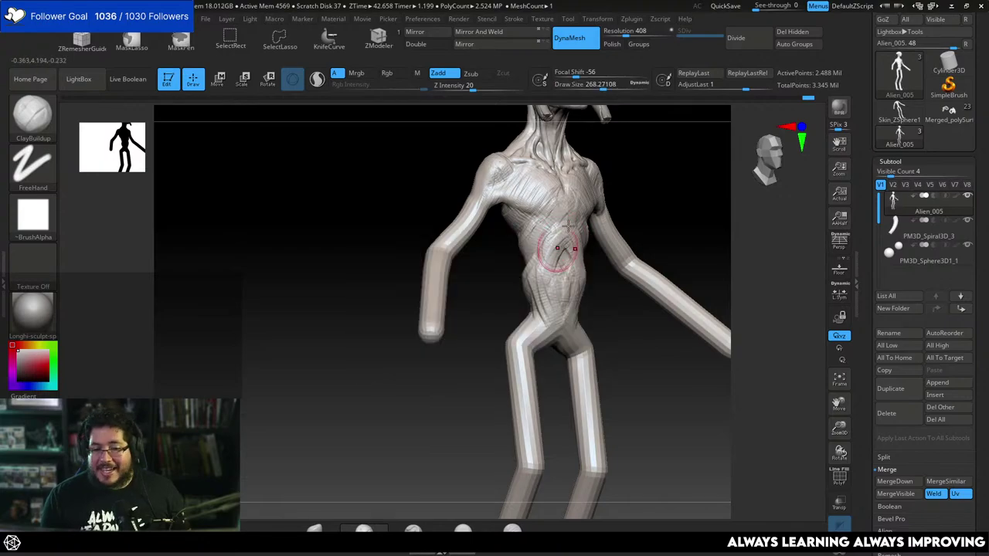
pyautogui.hotkey('ctrl', 'shift', 'z')
pyautogui.hotkey('ctrl', 'shift', 'z')
pyautogui.hotkey('ctrl', 'shift', 'z')
pyautogui.hotkey('ctrl', 'shift', 'z')
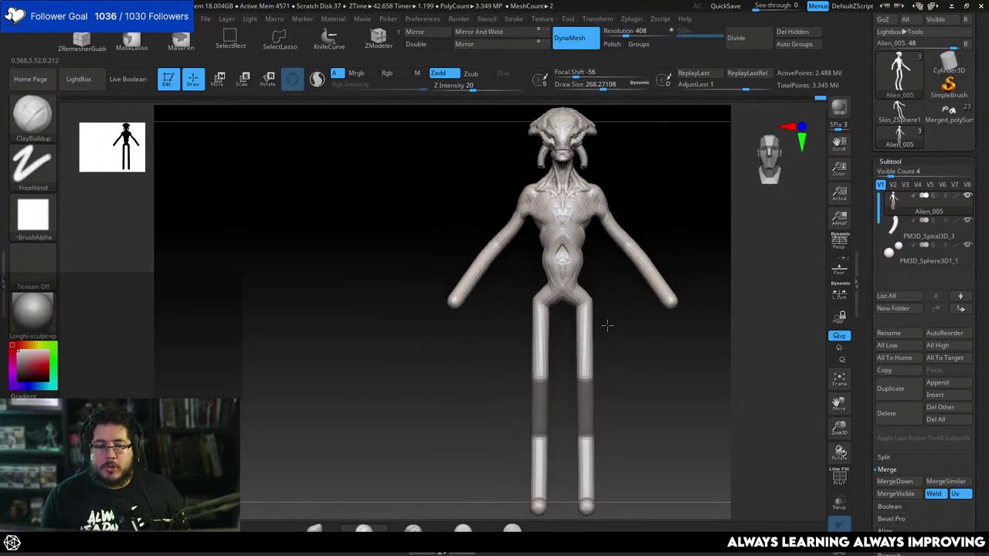
# Build up the lower back, hips and lower abdomen with ClayBuildup at a draw size of about 318.
pyautogui.press('space')
pyautogui.moveTo(541, 315)
pyautogui.mouseDown()
pyautogui.moveTo(535, 324)
pyautogui.moveTo(527, 308)
pyautogui.mouseUp()
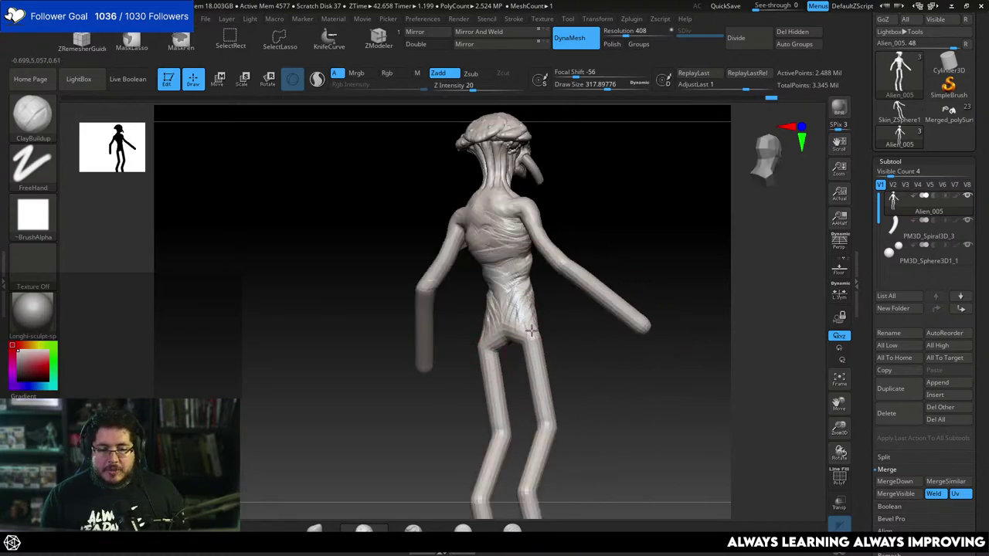
pyautogui.moveTo(578, 365)
pyautogui.mouseDown()
pyautogui.moveTo(631, 229)
pyautogui.moveTo(605, 302)
pyautogui.moveTo(648, 328)
pyautogui.moveTo(603, 297)
pyautogui.moveTo(612, 283)
pyautogui.moveTo(596, 287)
pyautogui.moveTo(610, 291)
pyautogui.moveTo(495, 300)
pyautogui.moveTo(516, 307)
pyautogui.moveTo(470, 303)
pyautogui.mouseUp()
pyautogui.press('b')
pyautogui.press('m')
pyautogui.press('v')
pyautogui.press('space')
pyautogui.press('space')
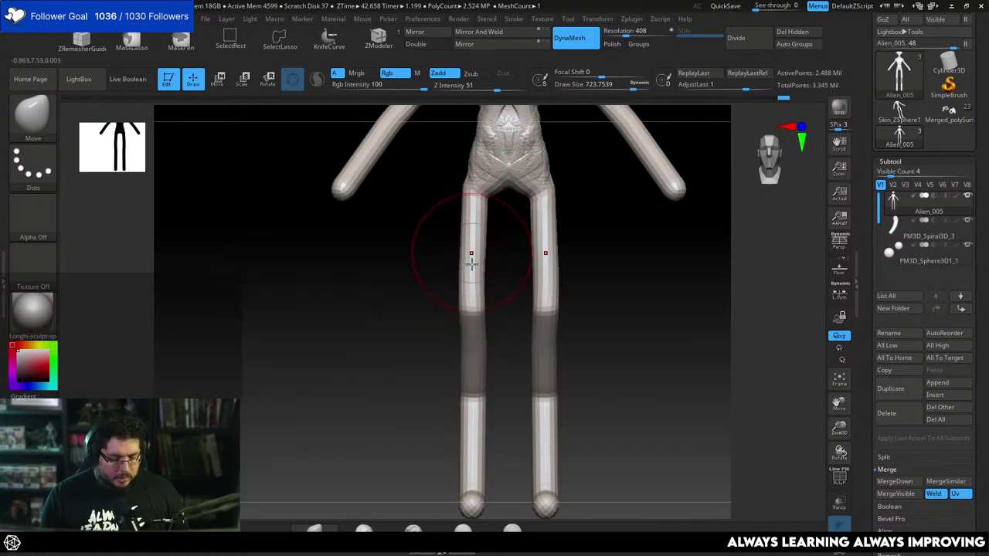
pyautogui.press('b')
pyautogui.press('c')
pyautogui.press('b')
pyautogui.press('space')
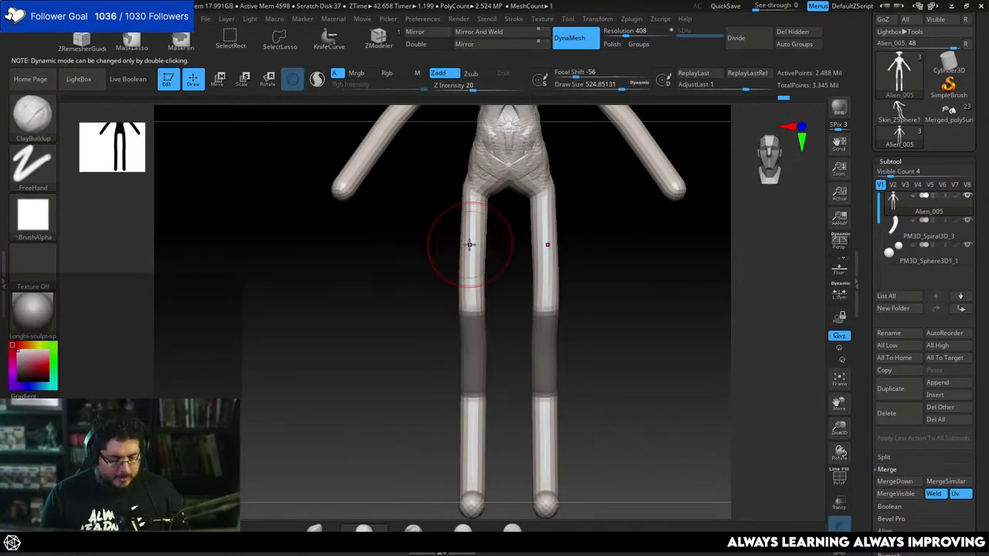
# Widen and curve the outer thigh silhouette with the Move brush at a draw size of about 576.
pyautogui.press('b')
pyautogui.press('m')
pyautogui.press('v')
pyautogui.press('space')
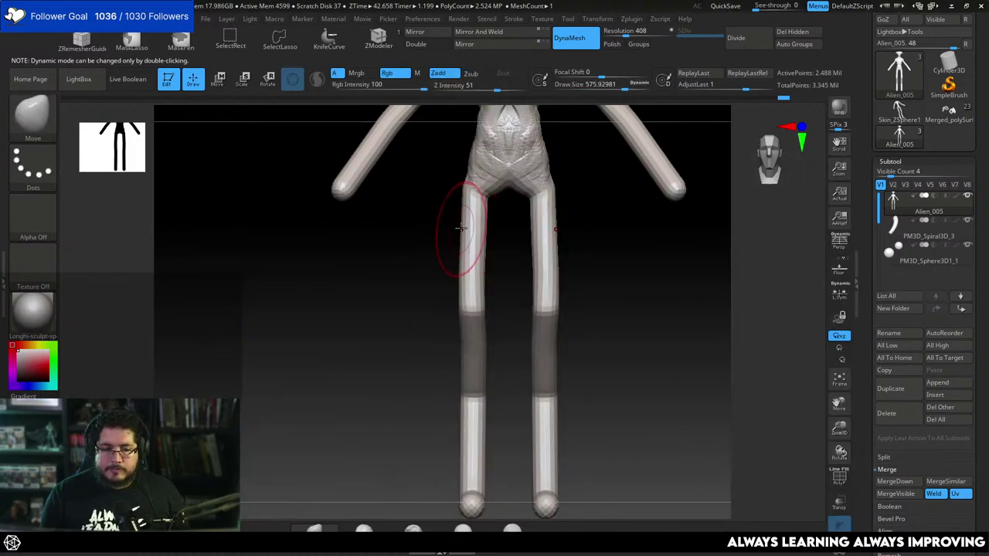
pyautogui.moveTo(457, 224); pyautogui.dragTo(452, 271)
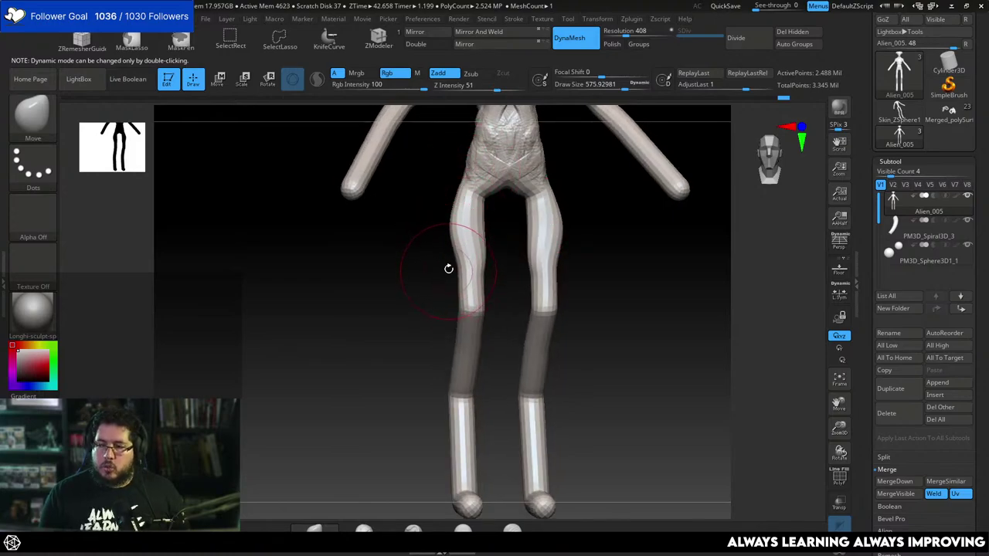
pyautogui.keyDown('alt'); pyautogui.moveTo(446, 266); pyautogui.dragTo(446, 282); pyautogui.keyUp('alt')
pyautogui.moveTo(470, 228); pyautogui.dragTo(496, 213)
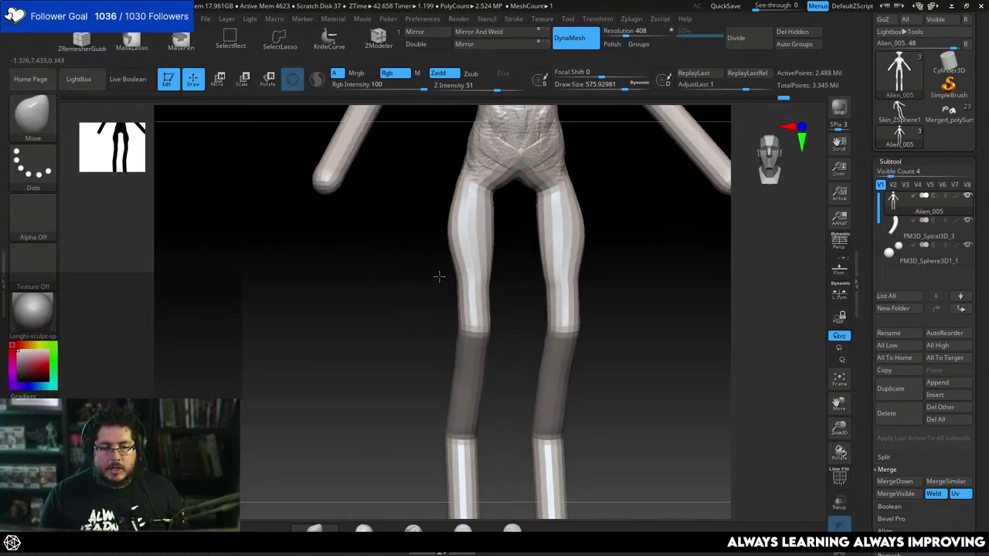
pyautogui.moveTo(440, 276); pyautogui.dragTo(542, 213)
# Hide the forearms to keep the view of the hips and legs clear.
pyautogui.moveTo(541, 212); pyautogui.dragTo(552, 265, button='right')
pyautogui.keyDown('ctrl'); pyautogui.keyDown('alt'); pyautogui.keyDown('shift'); pyautogui.moveTo(652, 169); pyautogui.dragTo(560, 314); pyautogui.keyUp('shift'); pyautogui.keyUp('alt'); pyautogui.keyUp('ctrl')
pyautogui.moveTo(589, 271)
pyautogui.mouseDown(button='right')
pyautogui.moveTo(647, 289)
pyautogui.moveTo(499, 245)
pyautogui.mouseUp(button='right')
pyautogui.rightClick(500, 245)
# Reshape the side profile of the hips and thighs with the Move brush at a draw size of about 695.
pyautogui.moveTo(499, 245)
pyautogui.mouseDown()
pyautogui.moveTo(490, 244)
pyautogui.moveTo(488, 217)
pyautogui.moveTo(488, 263)
pyautogui.moveTo(490, 235)
pyautogui.moveTo(450, 231)
pyautogui.mouseUp()
pyautogui.press('[')
pyautogui.rightClick(482, 235)
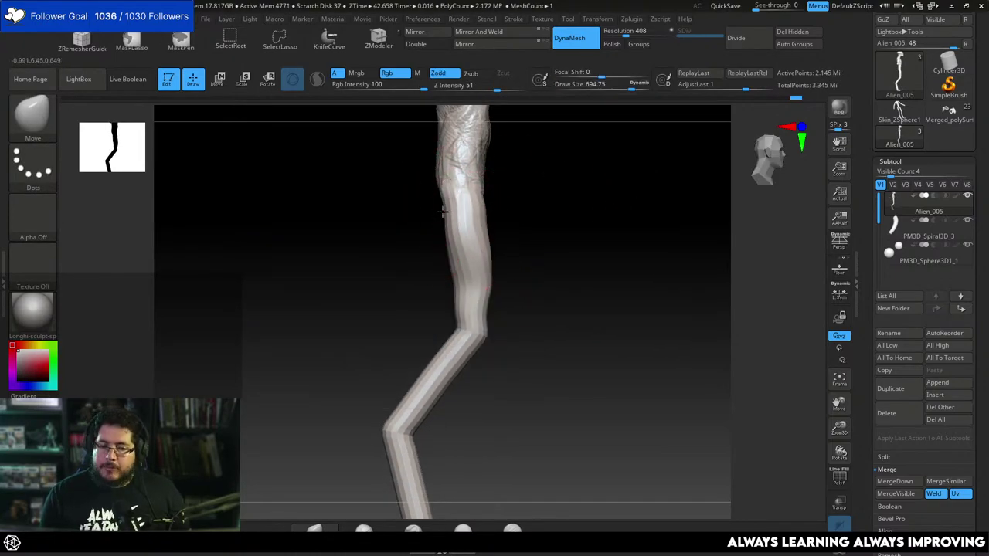
pyautogui.press('space')
pyautogui.moveTo(460, 265)
pyautogui.mouseDown()
pyautogui.moveTo(453, 276)
pyautogui.moveTo(483, 213)
pyautogui.moveTo(475, 201)
pyautogui.moveTo(523, 208)
pyautogui.moveTo(573, 196)
pyautogui.mouseUp()
# Build up the glutes and rear hip muscles with ClayBuildup at a draw size of about 299.
pyautogui.press('space')
pyautogui.press('space')
pyautogui.press('b')
pyautogui.press('c')
pyautogui.press('b')
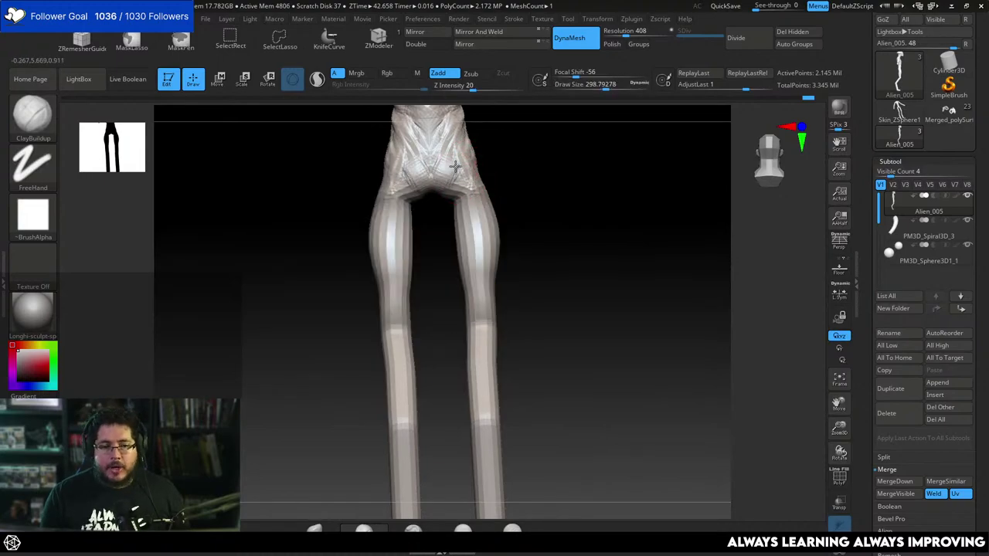
pyautogui.moveTo(460, 191); pyautogui.dragTo(473, 200)
pyautogui.moveTo(448, 157)
pyautogui.mouseDown(button='right')
pyautogui.moveTo(505, 172)
pyautogui.moveTo(452, 182)
pyautogui.moveTo(469, 202)
pyautogui.mouseUp(button='right')
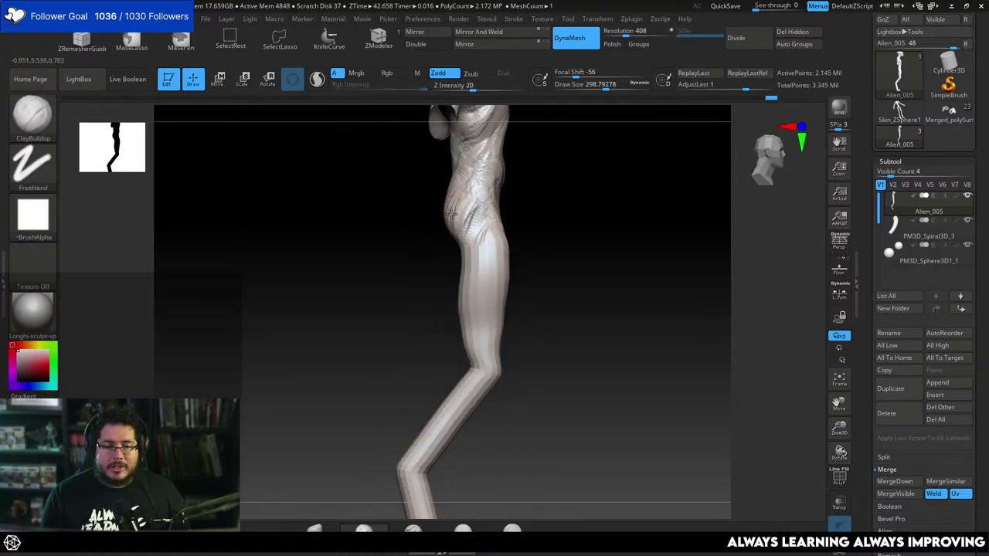
# Sculpt the spine and neighbouring back muscles with ClayBuildup at draw sizes of about 197 and 245.
pyautogui.moveTo(451, 215); pyautogui.dragTo(404, 174, button='right')
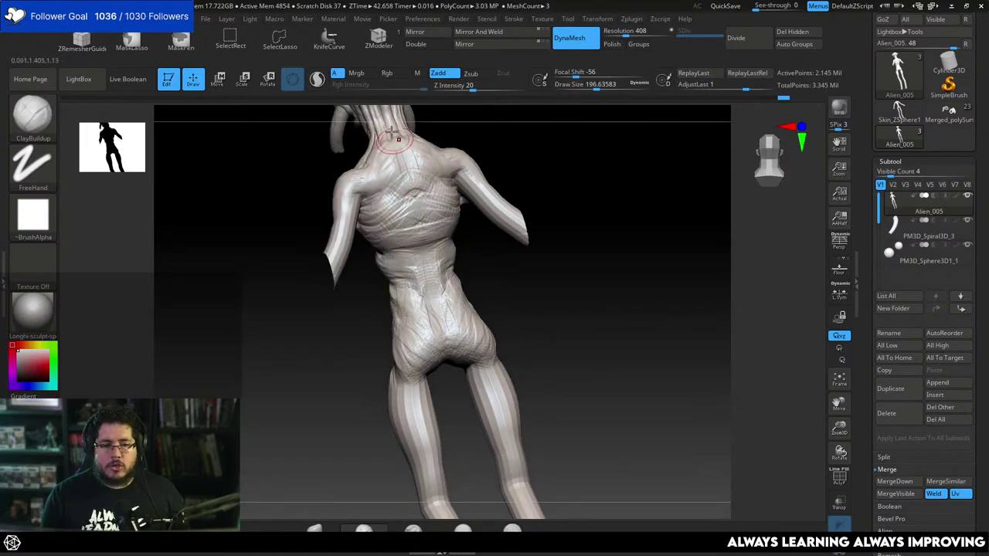
pyautogui.moveTo(425, 257); pyautogui.dragTo(403, 160)
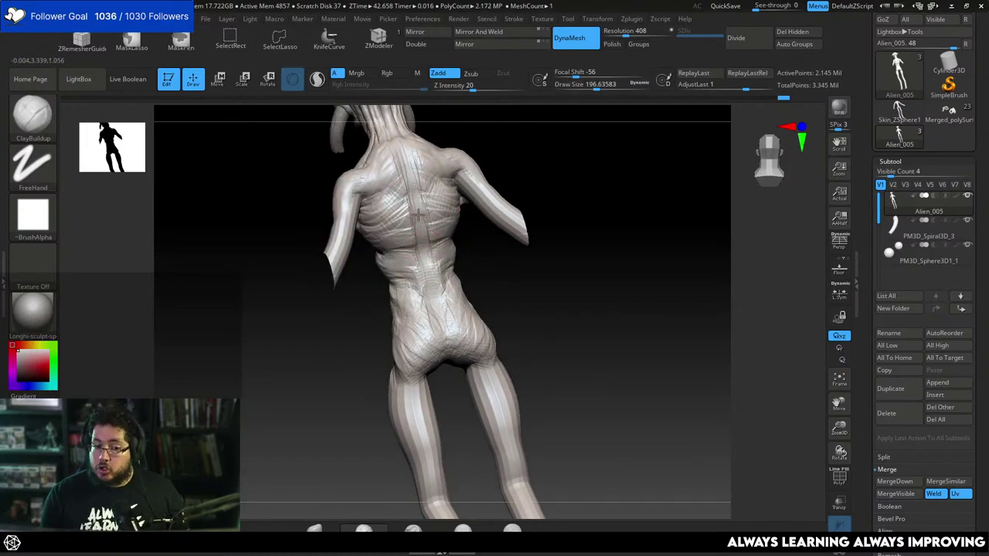
pyautogui.press('space')
pyautogui.moveTo(408, 216); pyautogui.dragTo(414, 216)
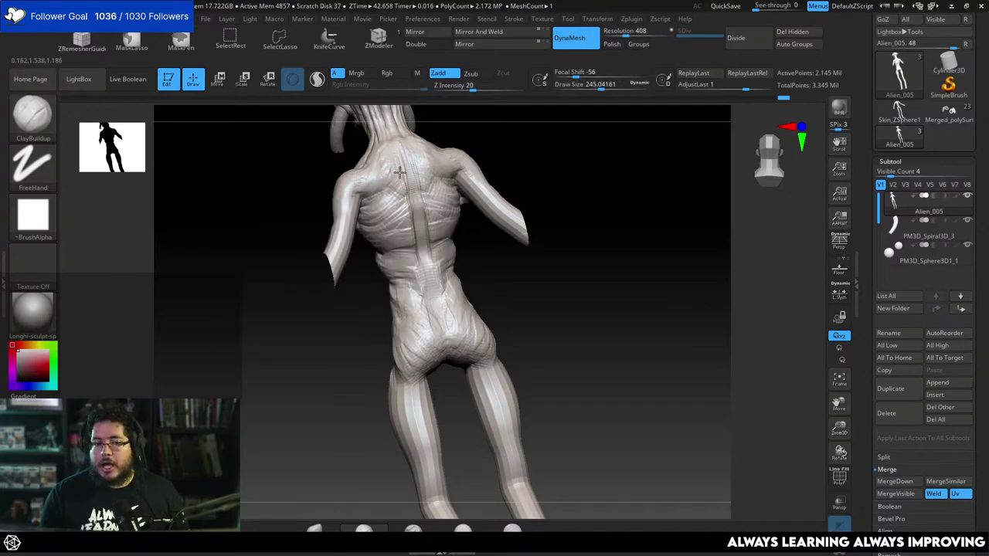
# Build up the outer hip and upper thigh with ClayBuildup at a draw size of about 338.
pyautogui.moveTo(442, 287)
pyautogui.keyDown('shift'); pyautogui.mouseDown(button='right')
pyautogui.moveTo(503, 247)
pyautogui.moveTo(547, 266)
pyautogui.moveTo(526, 223)
pyautogui.mouseUp(button='right'); pyautogui.keyUp('shift')
pyautogui.press('space')
pyautogui.moveTo(420, 216); pyautogui.dragTo(427, 215)
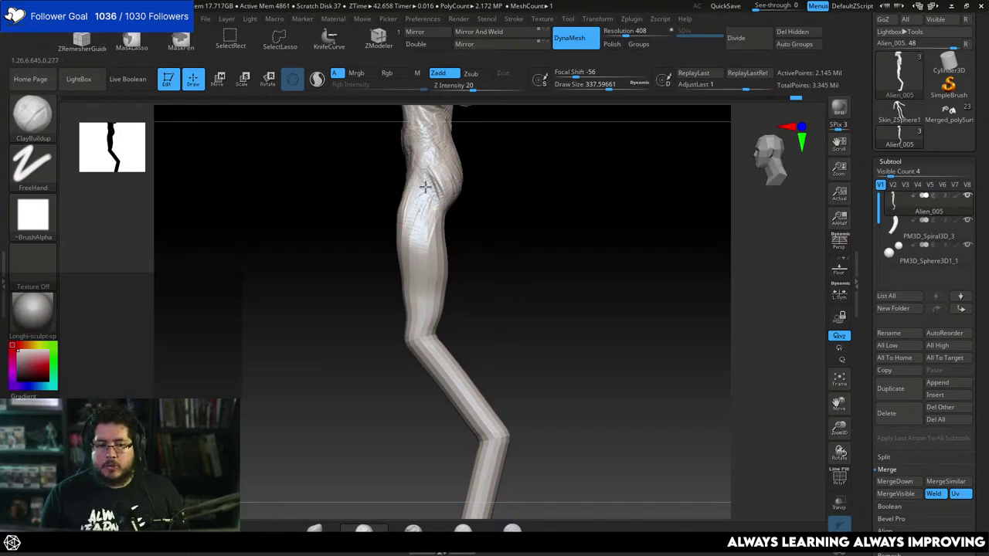
pyautogui.moveTo(425, 187); pyautogui.dragTo(466, 206, button='right')
# Build up the groin and inner upper thighs with ClayBuildup at a draw size of about 262.
pyautogui.press('space')
pyautogui.moveTo(422, 216); pyautogui.dragTo(415, 216)
pyautogui.moveTo(451, 194); pyautogui.dragTo(495, 196, button='right')
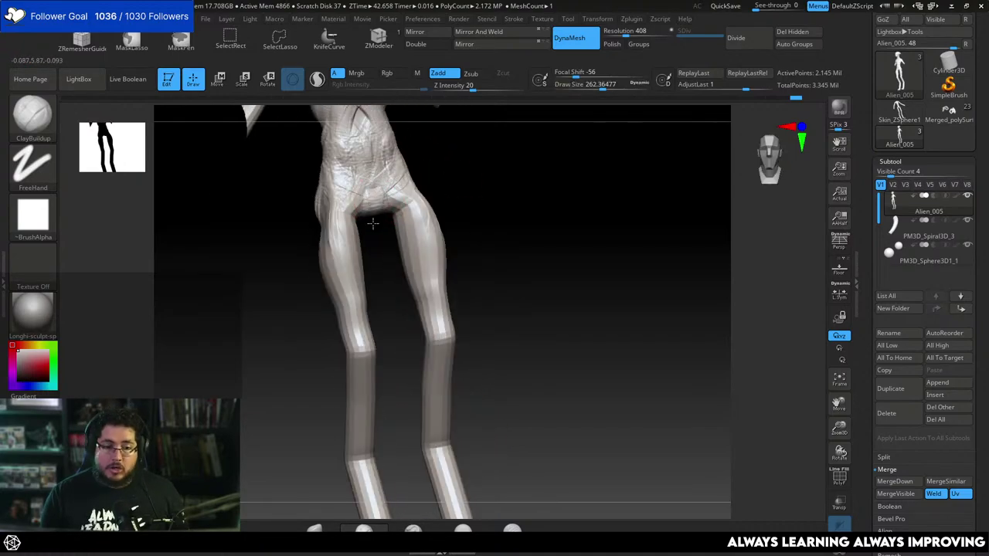
pyautogui.moveTo(369, 169)
pyautogui.mouseDown()
pyautogui.moveTo(349, 181)
pyautogui.moveTo(335, 172)
pyautogui.mouseUp()
pyautogui.moveTo(439, 150)
pyautogui.keyDown('alt'); pyautogui.mouseDown(button='right')
pyautogui.moveTo(446, 222)
pyautogui.moveTo(465, 218)
pyautogui.mouseUp(button='right'); pyautogui.keyUp('alt')
pyautogui.moveTo(375, 179)
pyautogui.mouseDown()
pyautogui.moveTo(385, 192)
pyautogui.moveTo(364, 253)
pyautogui.mouseUp()
# Add muscle mass to the front of the thighs with ClayBuildup at a draw size of about 331.
pyautogui.moveTo(457, 244)
pyautogui.mouseDown(button='right')
pyautogui.moveTo(491, 245)
pyautogui.moveTo(442, 243)
pyautogui.mouseUp(button='right')
pyautogui.keyDown('ctrl'); pyautogui.moveTo(398, 272); pyautogui.dragTo(469, 175, button='right'); pyautogui.keyUp('ctrl')
pyautogui.moveTo(384, 256); pyautogui.dragTo(355, 254, button='right')
pyautogui.press('space')
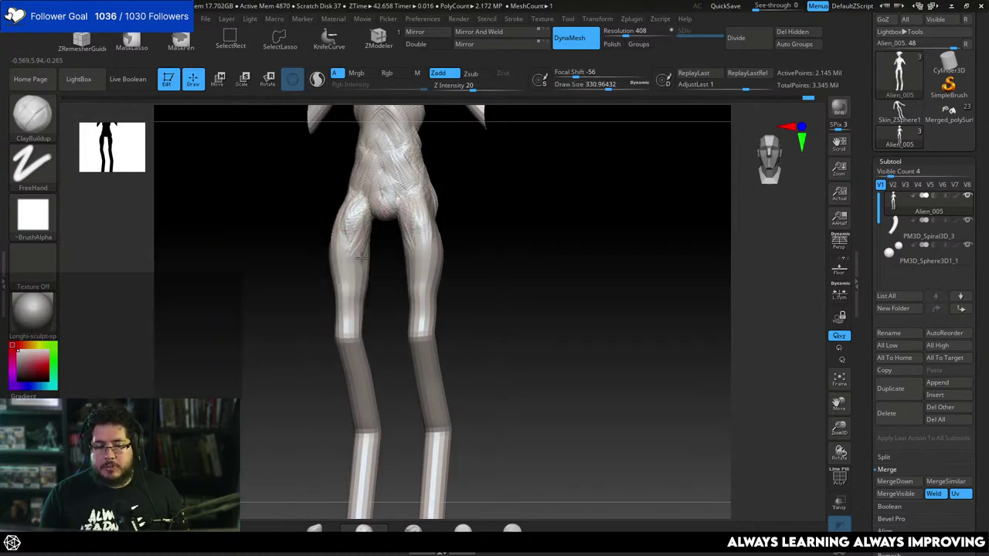
pyautogui.moveTo(368, 265); pyautogui.dragTo(360, 232, button='right')
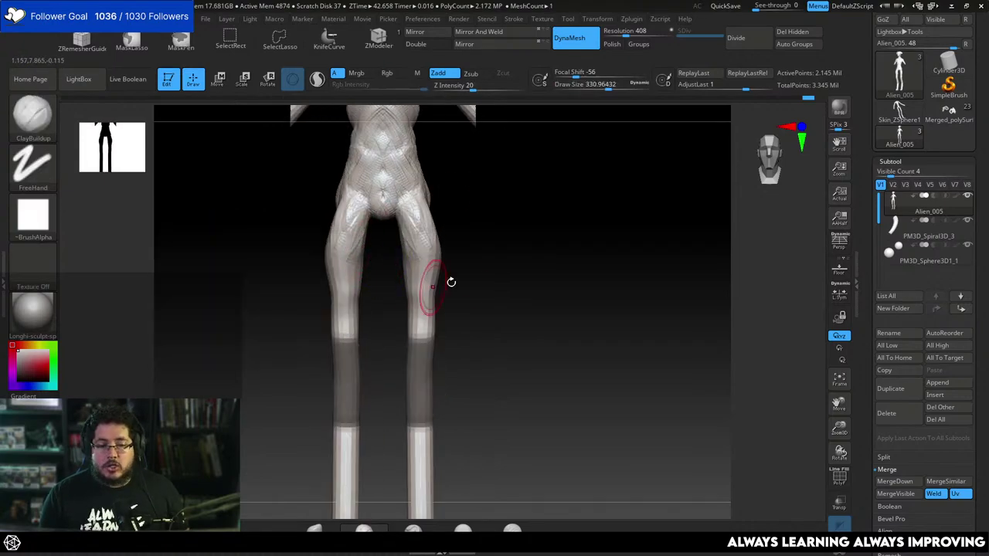
# Build up the lower thigh muscles with ClayBuildup, and flatten their planes with TrimDynamic at a draw size of about 358.
pyautogui.keyDown('ctrl'); pyautogui.moveTo(451, 282); pyautogui.dragTo(422, 201, button='right'); pyautogui.keyUp('ctrl')
pyautogui.press('space')
pyautogui.moveTo(420, 290); pyautogui.dragTo(398, 278)
pyautogui.moveTo(397, 293)
pyautogui.mouseDown(button='right')
pyautogui.moveTo(412, 241)
pyautogui.moveTo(446, 274)
pyautogui.moveTo(439, 248)
pyautogui.mouseUp(button='right')
pyautogui.press('b')
pyautogui.press('t')
pyautogui.press('d')
pyautogui.moveTo(418, 217)
pyautogui.keyDown('shift'); pyautogui.mouseDown(button='right')
pyautogui.moveTo(354, 314)
pyautogui.moveTo(363, 309)
pyautogui.mouseUp(button='right'); pyautogui.keyUp('shift')
# Adjust the thigh profile from the side and front with the Move brush at draw sizes of about 567 and 639.
pyautogui.press('b')
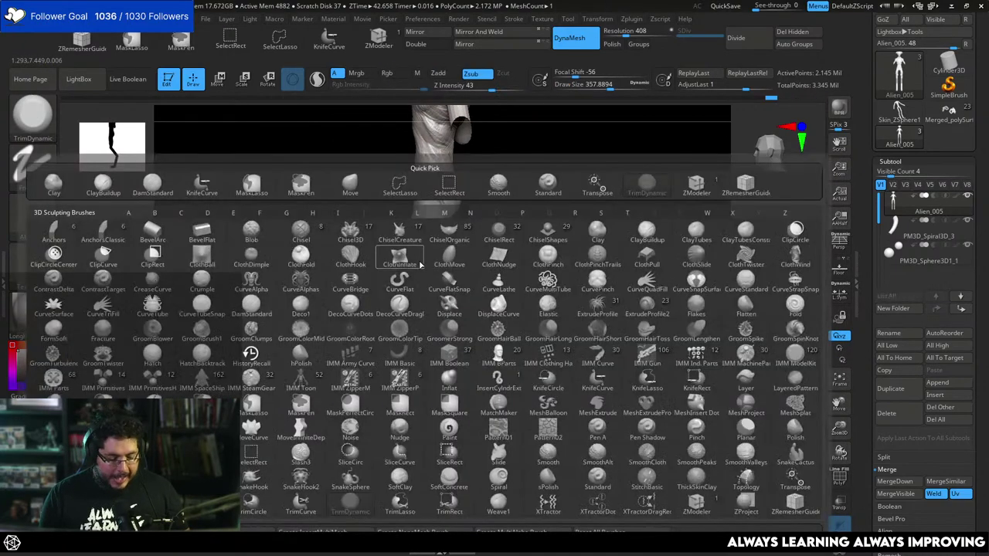
pyautogui.press('m')
pyautogui.press('v')
pyautogui.press('s')
pyautogui.moveTo(418, 256); pyautogui.dragTo(416, 228)
pyautogui.press('s')
pyautogui.press('s')
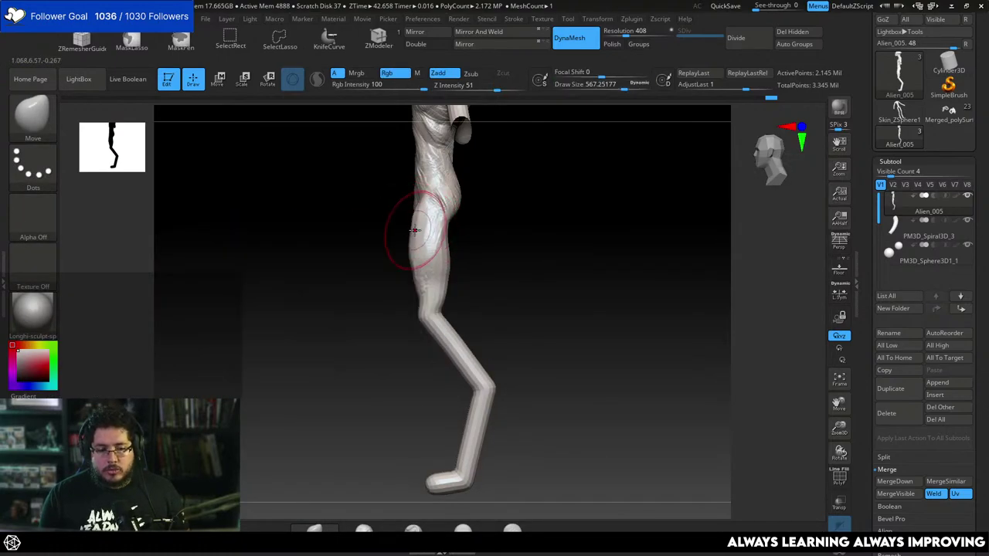
pyautogui.moveTo(391, 280); pyautogui.dragTo(534, 266)
pyautogui.press('space')
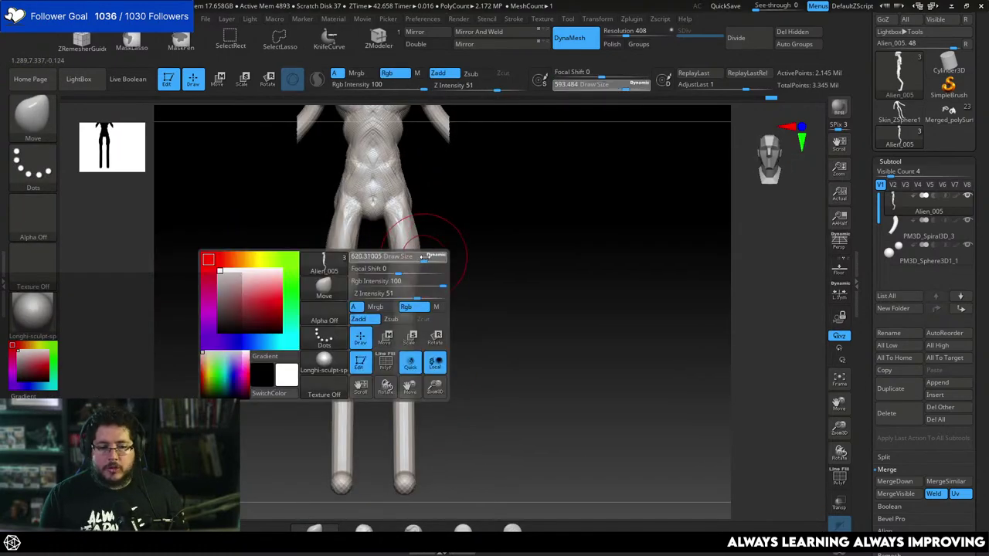
pyautogui.moveTo(418, 256); pyautogui.dragTo(420, 256)
pyautogui.moveTo(446, 255); pyautogui.dragTo(449, 227, button='right')
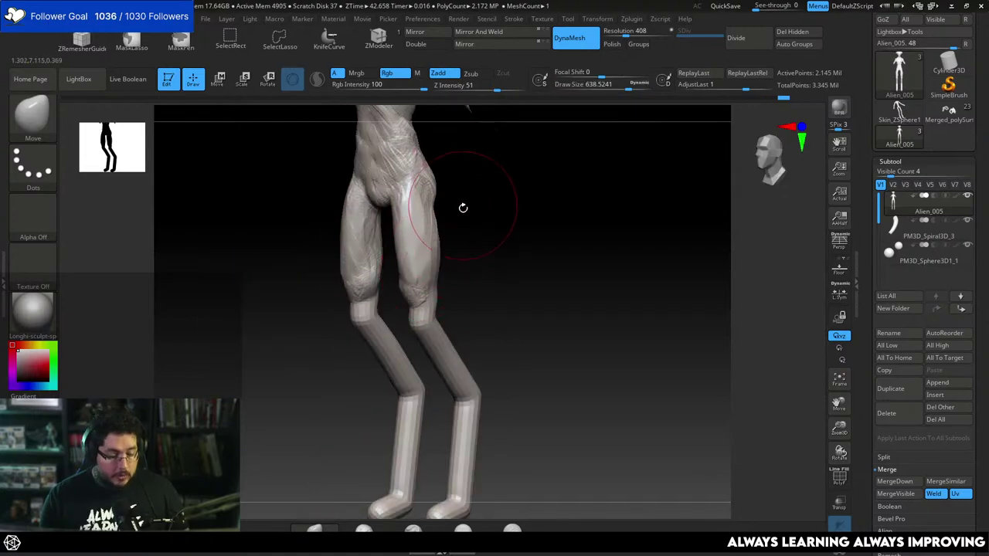
# Flatten the outer hip and thigh planes with TrimDynamic at a draw size of about 437.
pyautogui.press('b')
pyautogui.press('t')
pyautogui.press('d')
pyautogui.press('space')
pyautogui.moveTo(465, 195); pyautogui.dragTo(439, 186, button='right')
pyautogui.press('space')
pyautogui.moveTo(439, 187); pyautogui.dragTo(435, 187)
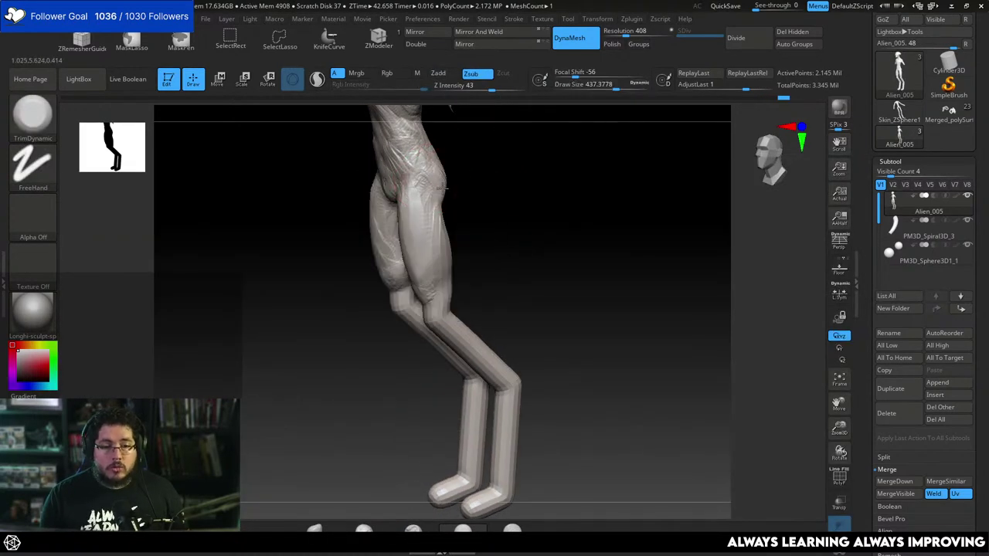
# Smooth the glutes and lower back planes with TrimDynamic at a draw size of about 344.
pyautogui.moveTo(456, 197); pyautogui.dragTo(438, 183, button='right')
pyautogui.keyDown('alt'); pyautogui.moveTo(530, 157); pyautogui.dragTo(518, 194, button='right'); pyautogui.keyUp('alt')
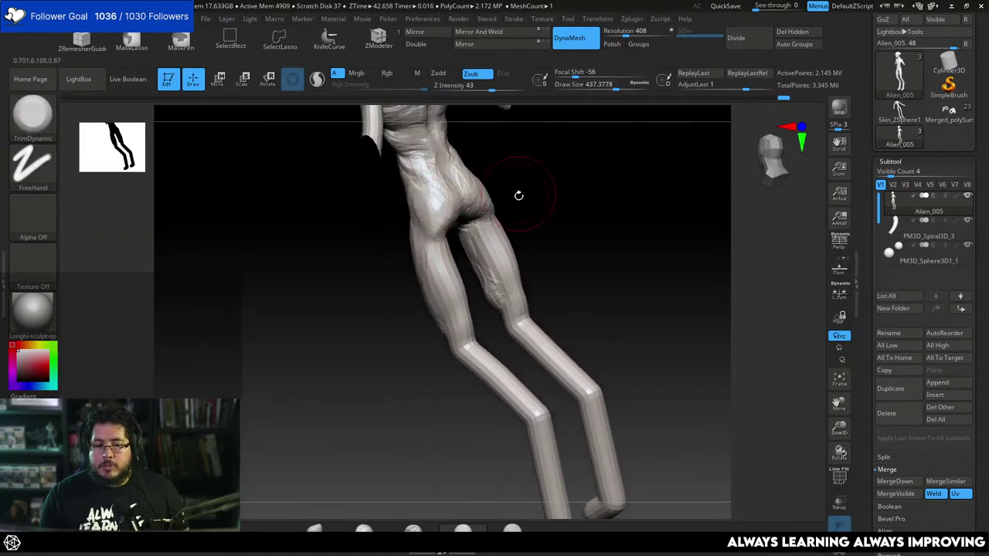
pyautogui.press('space')
pyautogui.moveTo(520, 190); pyautogui.dragTo(515, 186)
pyautogui.keyDown('alt'); pyautogui.moveTo(515, 179); pyautogui.dragTo(513, 231, button='right'); pyautogui.keyUp('alt')
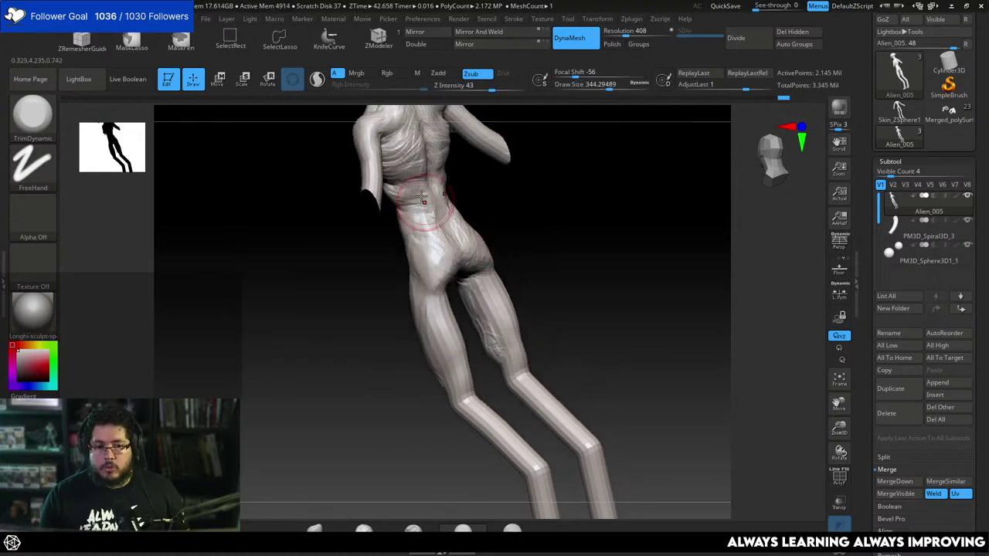
# Build up the side of the rib cage and waist with ClayBuildup at a draw size of about 251.
pyautogui.moveTo(419, 225)
pyautogui.mouseDown(button='right')
pyautogui.moveTo(395, 202)
pyautogui.moveTo(484, 201)
pyautogui.moveTo(448, 256)
pyautogui.moveTo(397, 172)
pyautogui.mouseUp(button='right')
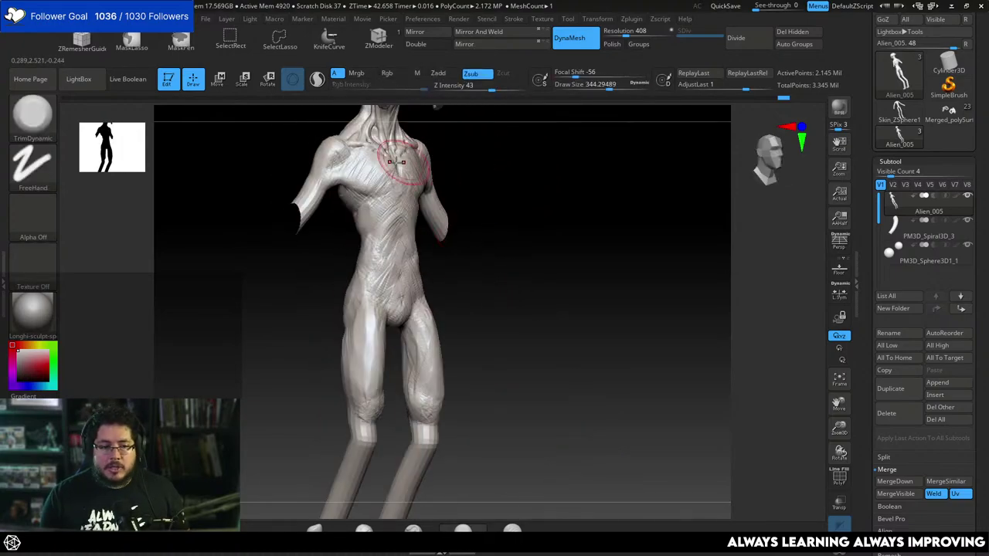
pyautogui.press('b')
pyautogui.press('c')
pyautogui.press('b')
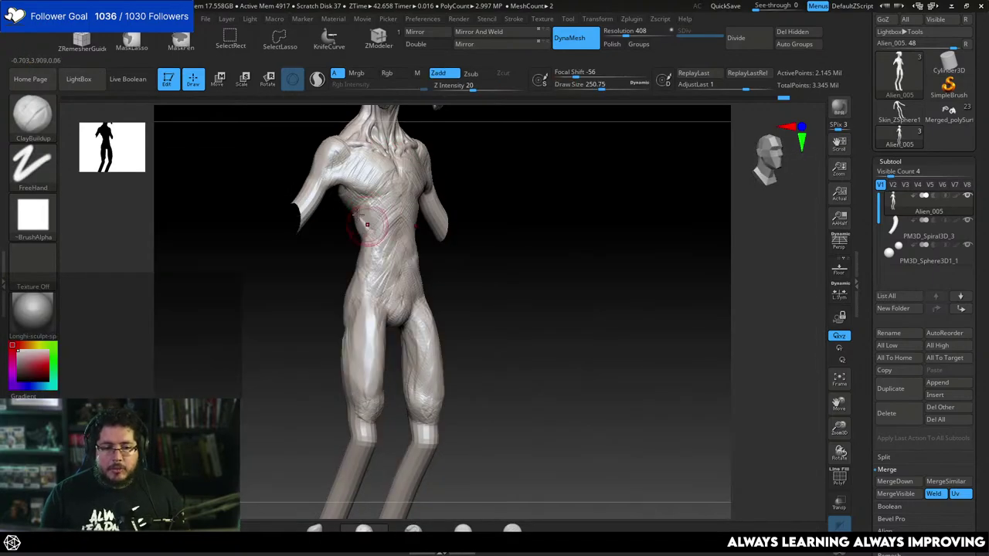
pyautogui.moveTo(447, 252)
pyautogui.mouseDown(button='right')
pyautogui.moveTo(435, 263)
pyautogui.moveTo(434, 225)
pyautogui.mouseUp(button='right')
pyautogui.moveTo(434, 225)
pyautogui.mouseDown(button='right')
pyautogui.moveTo(460, 236)
pyautogui.moveTo(447, 238)
pyautogui.mouseUp(button='right')
# Refine the front hips and groin muscles with ClayBuildup at a draw size of about 286.
pyautogui.press('space')
pyautogui.moveTo(446, 240); pyautogui.dragTo(450, 239)
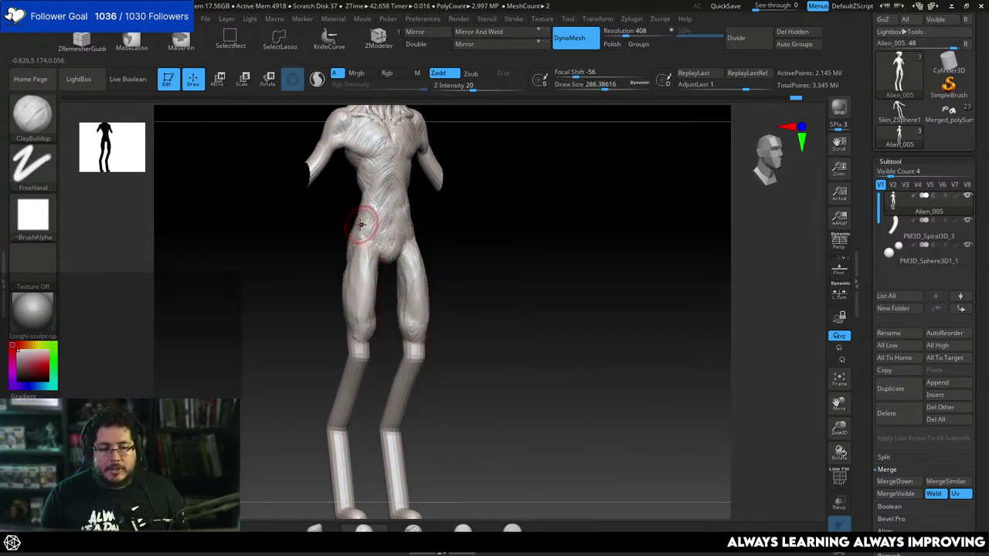
pyautogui.moveTo(358, 252)
pyautogui.mouseDown(button='right')
pyautogui.moveTo(442, 223)
pyautogui.moveTo(374, 258)
pyautogui.mouseUp(button='right')
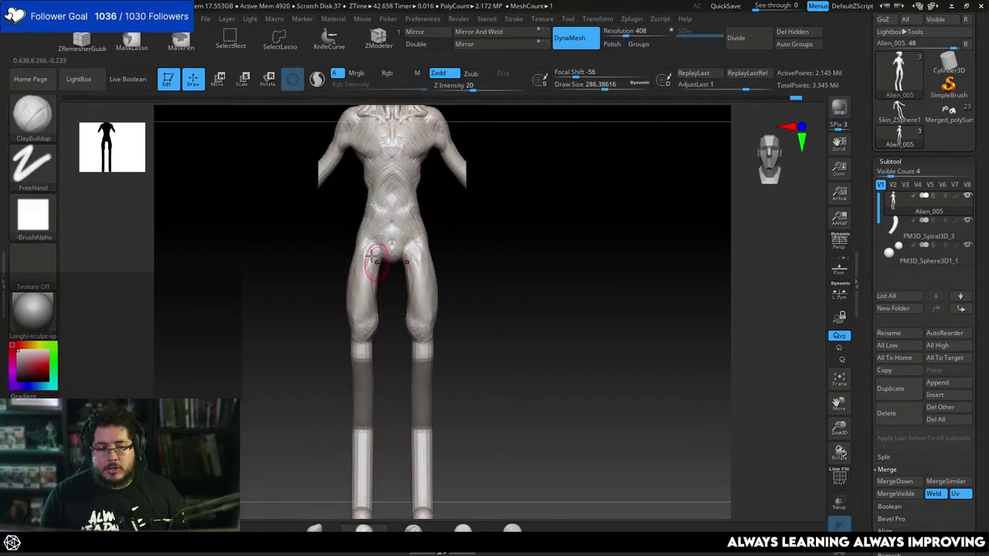
pyautogui.keyDown('ctrl'); pyautogui.moveTo(475, 257); pyautogui.dragTo(437, 266, button='right'); pyautogui.keyUp('ctrl')
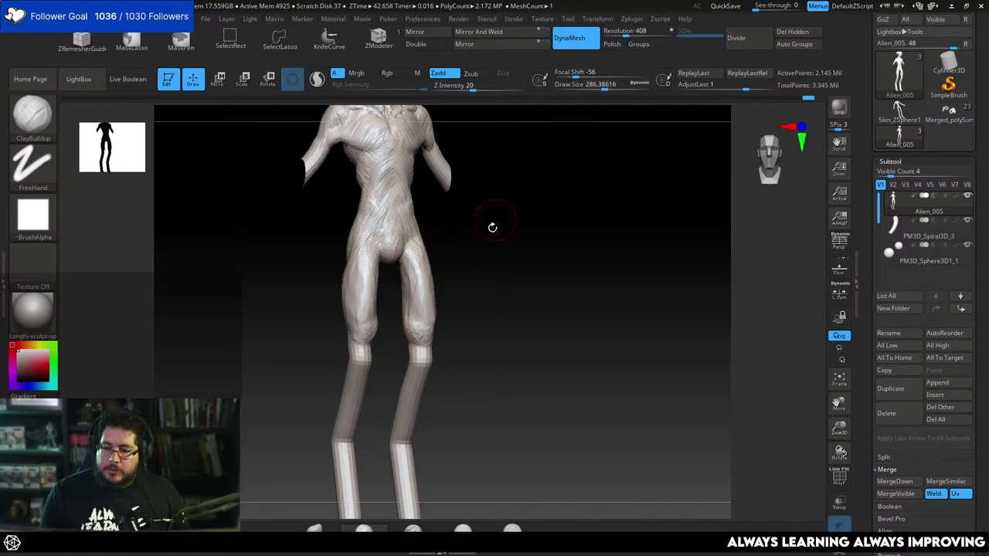
# Define the ribs and side abdominal muscles with ClayBuildup at draw sizes of about 116 and 172.
pyautogui.moveTo(492, 227)
pyautogui.mouseDown()
pyautogui.moveTo(512, 252)
pyautogui.moveTo(505, 245)
pyautogui.moveTo(513, 271)
pyautogui.moveTo(522, 276)
pyautogui.moveTo(521, 255)
pyautogui.moveTo(516, 263)
pyautogui.moveTo(536, 275)
pyautogui.moveTo(526, 268)
pyautogui.mouseUp()
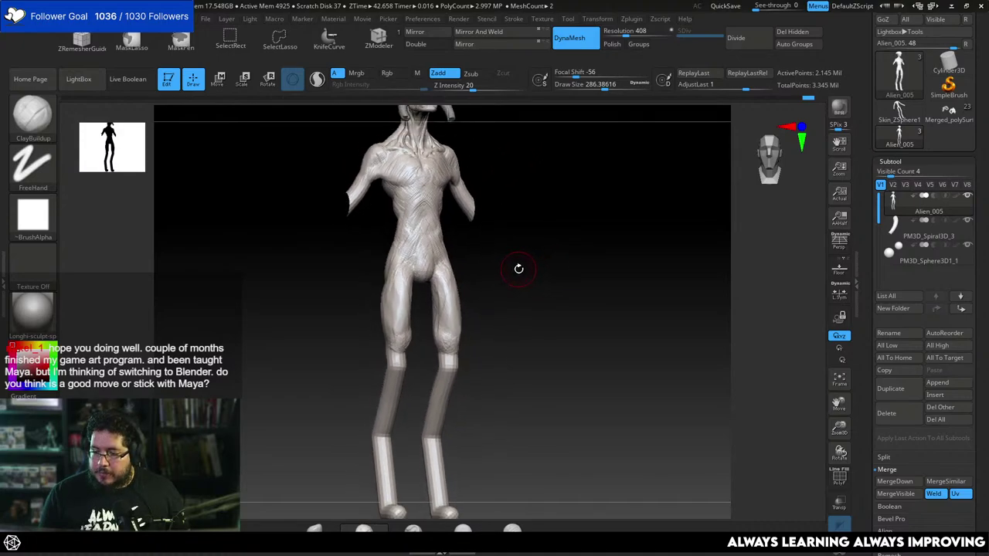
pyautogui.moveTo(518, 265)
pyautogui.mouseDown()
pyautogui.moveTo(524, 245)
pyautogui.moveTo(515, 296)
pyautogui.moveTo(530, 302)
pyautogui.moveTo(526, 290)
pyautogui.mouseUp()
pyautogui.press('space')
pyautogui.moveTo(449, 244)
pyautogui.mouseDown()
pyautogui.moveTo(435, 243)
pyautogui.moveTo(432, 217)
pyautogui.mouseUp()
pyautogui.press('space')
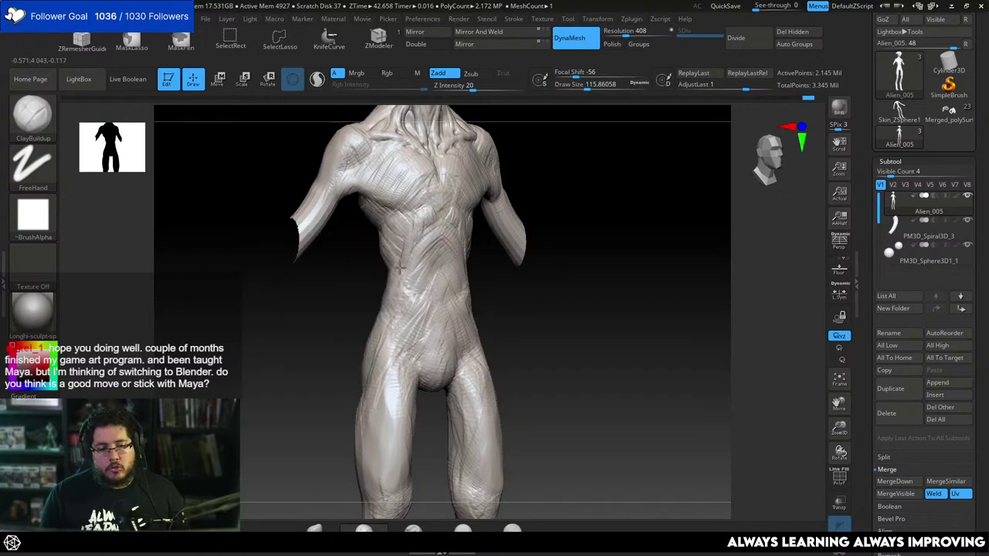
pyautogui.moveTo(399, 267); pyautogui.dragTo(388, 280)
pyautogui.moveTo(352, 282)
pyautogui.mouseDown()
pyautogui.moveTo(398, 276)
pyautogui.moveTo(376, 249)
pyautogui.mouseUp()
pyautogui.press('space')
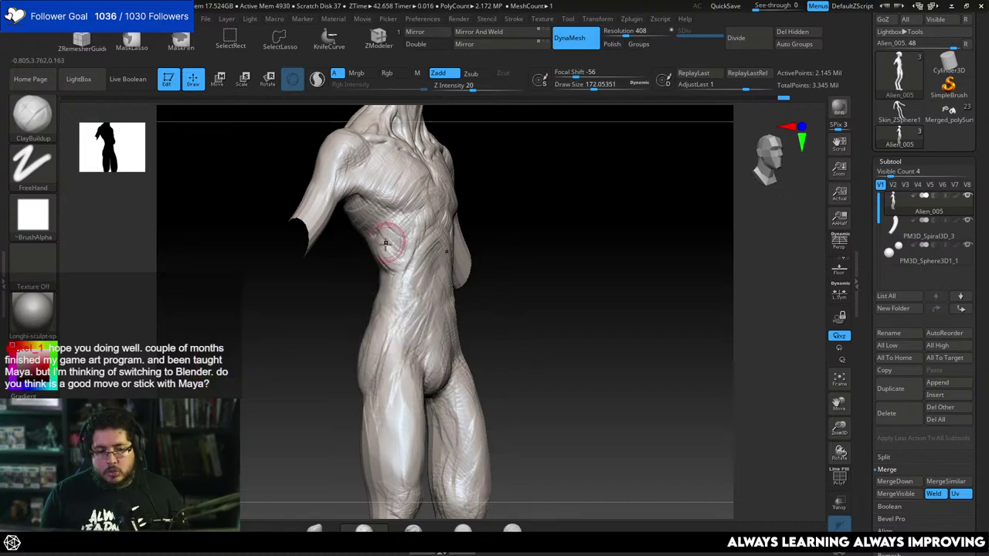
# Flatten the side of the rib cage with TrimDynamic at a draw size of about 223.
pyautogui.moveTo(467, 226)
pyautogui.mouseDown(button='right')
pyautogui.moveTo(520, 280)
pyautogui.moveTo(506, 287)
pyautogui.moveTo(513, 294)
pyautogui.moveTo(473, 220)
pyautogui.mouseUp(button='right')
pyautogui.press('b')
pyautogui.press('t')
pyautogui.press('d')
pyautogui.press('space')
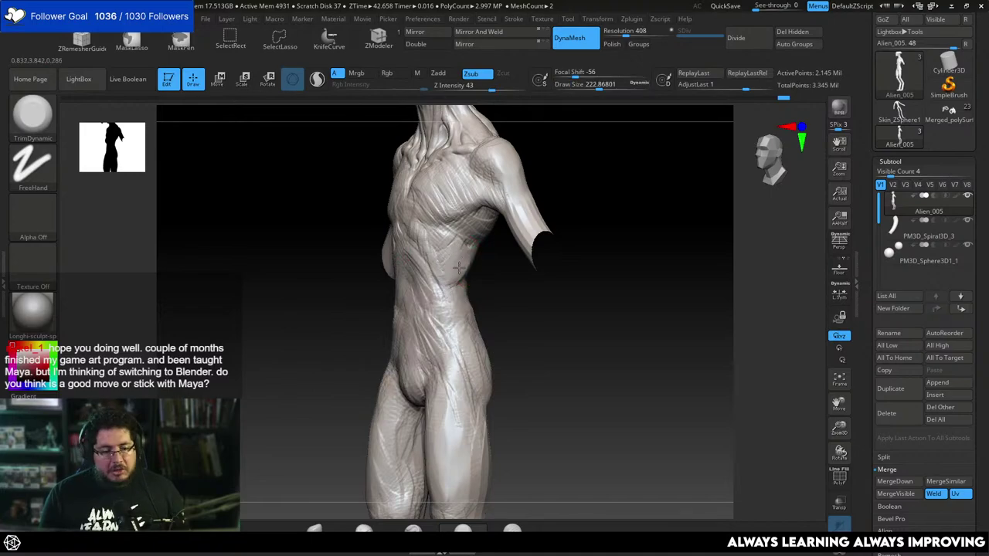
pyautogui.moveTo(438, 238)
pyautogui.mouseDown(button='right')
pyautogui.moveTo(517, 280)
pyautogui.moveTo(510, 255)
pyautogui.moveTo(486, 298)
pyautogui.moveTo(458, 216)
pyautogui.mouseUp(button='right')
# Sculpt the upper abdominal and lower chest muscles with ClayBuildup at draw sizes of about 112 and 163.
pyautogui.press('b')
pyautogui.press('c')
pyautogui.press('b')
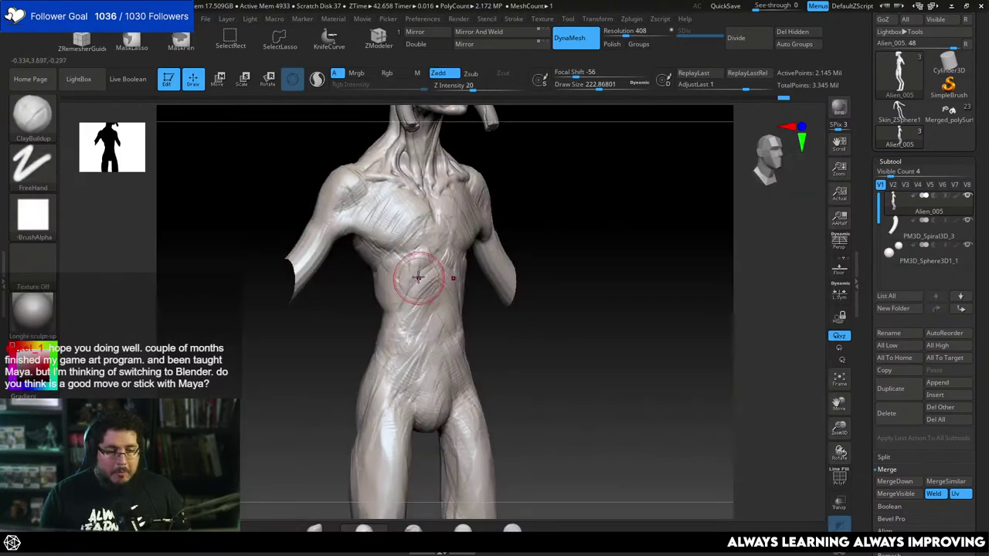
pyautogui.press('space')
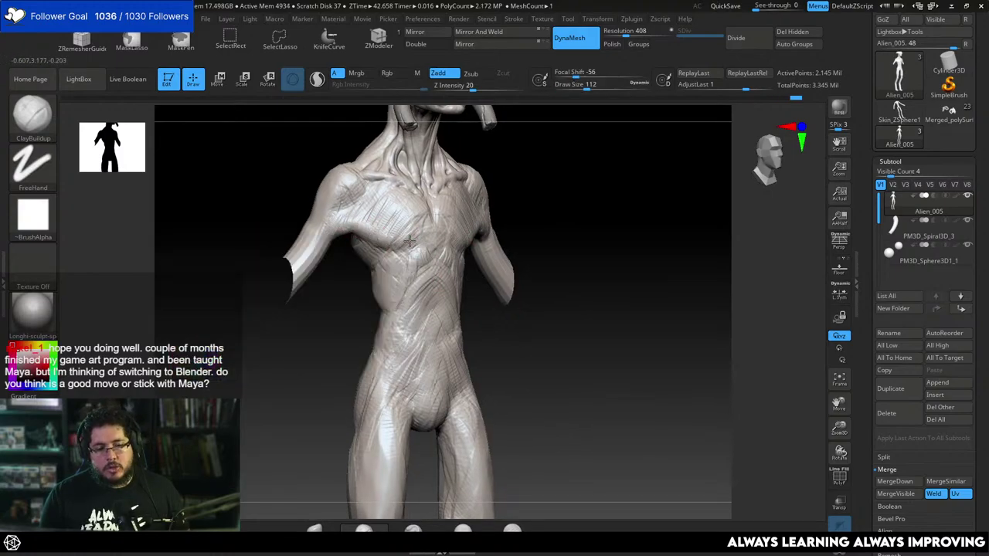
pyautogui.press('space')
pyautogui.click(429, 221)
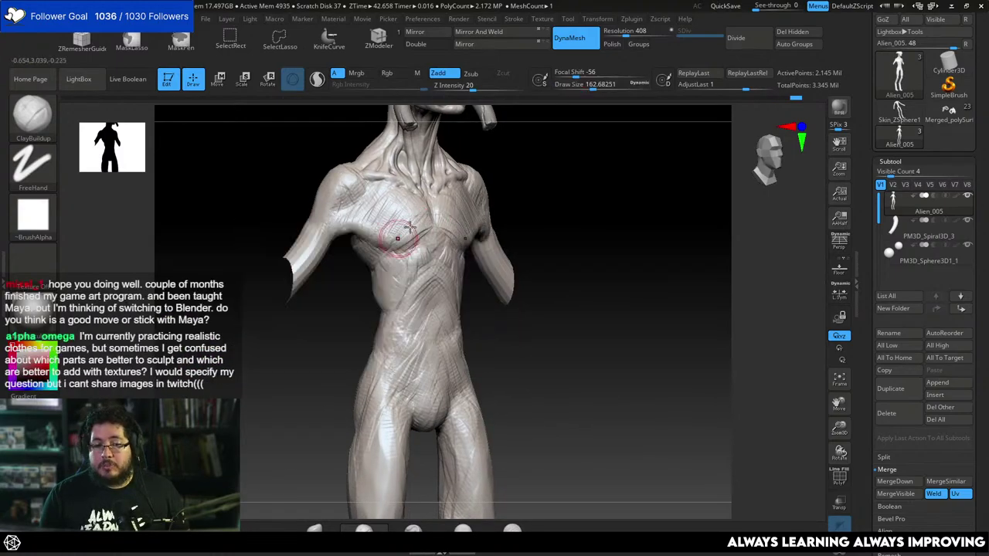
# Reveal the hidden arms and lower legs of the body mesh.
pyautogui.moveTo(506, 180)
pyautogui.mouseDown()
pyautogui.moveTo(556, 134)
pyautogui.moveTo(536, 221)
pyautogui.moveTo(502, 217)
pyautogui.moveTo(530, 250)
pyautogui.moveTo(525, 209)
pyautogui.moveTo(541, 206)
pyautogui.moveTo(518, 199)
pyautogui.moveTo(530, 210)
pyautogui.moveTo(531, 198)
pyautogui.moveTo(635, 378)
pyautogui.mouseUp()
pyautogui.press('space')
pyautogui.click(471, 235)
pyautogui.press('space')
pyautogui.press('space')
pyautogui.click(481, 254)
pyautogui.moveTo(550, 224)
pyautogui.mouseDown()
pyautogui.moveTo(510, 226)
pyautogui.moveTo(467, 209)
pyautogui.moveTo(473, 198)
pyautogui.moveTo(490, 220)
pyautogui.moveTo(533, 221)
pyautogui.moveTo(539, 198)
pyautogui.moveTo(510, 134)
pyautogui.mouseUp()
pyautogui.keyDown('ctrl'); pyautogui.keyDown('shift'); pyautogui.click(510, 196); pyautogui.keyUp('shift'); pyautogui.keyUp('ctrl')
# Build up the shoulder and deltoid with ClayBuildup at a draw size of about 202.
pyautogui.press('space')
pyautogui.press('space')
pyautogui.click(530, 221)
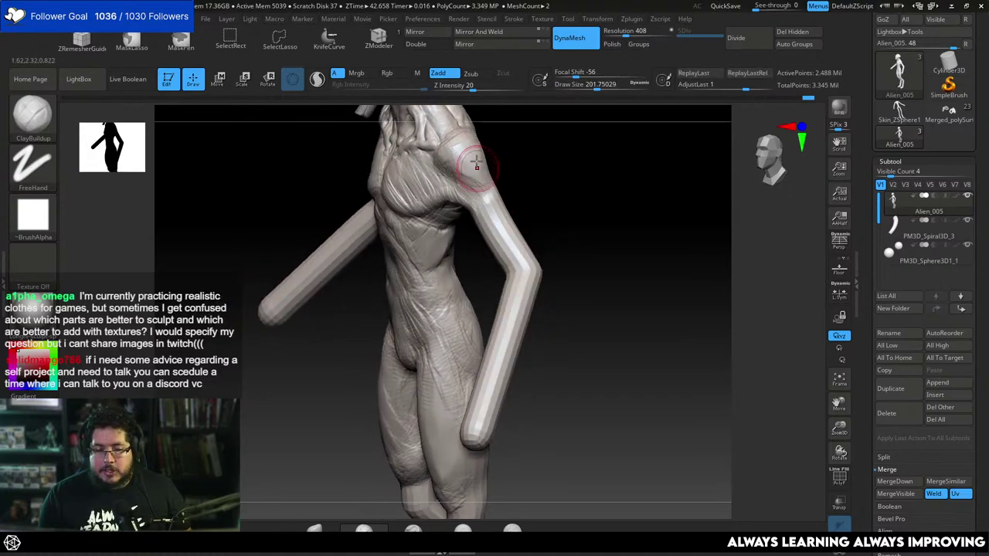
pyautogui.moveTo(490, 198)
pyautogui.mouseDown()
pyautogui.moveTo(475, 179)
pyautogui.moveTo(482, 199)
pyautogui.moveTo(487, 181)
pyautogui.mouseUp()
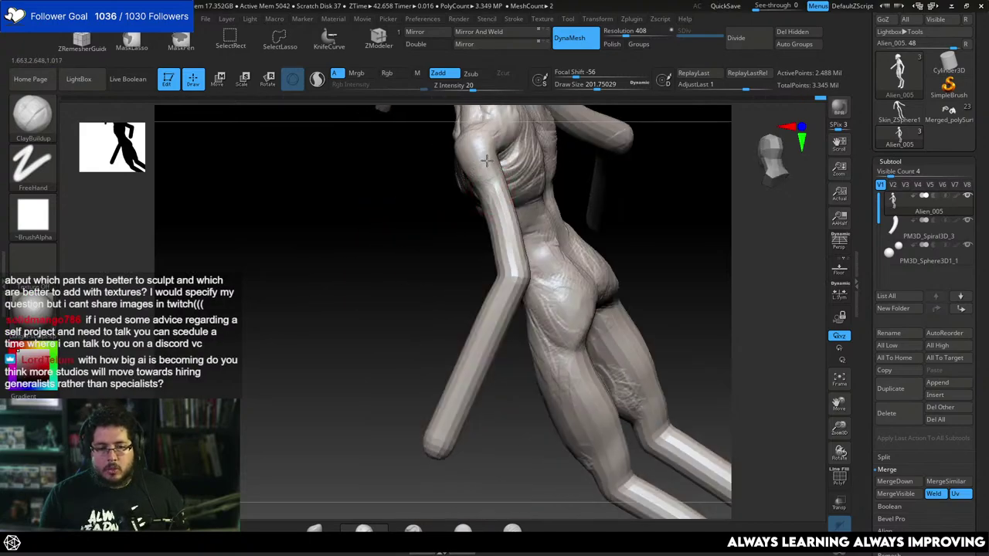
pyautogui.moveTo(459, 247); pyautogui.dragTo(468, 194)
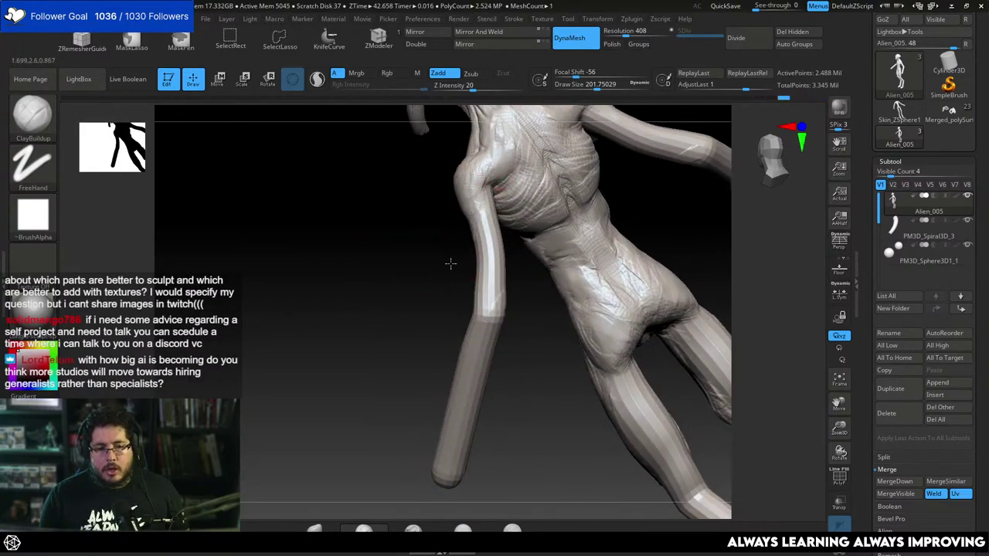
pyautogui.moveTo(451, 262); pyautogui.dragTo(470, 253)
# Sculpt the triceps along the back of the upper arm with ClayBuildup at a draw size of about 182.
pyautogui.press('space')
pyautogui.moveTo(494, 196); pyautogui.dragTo(487, 192)
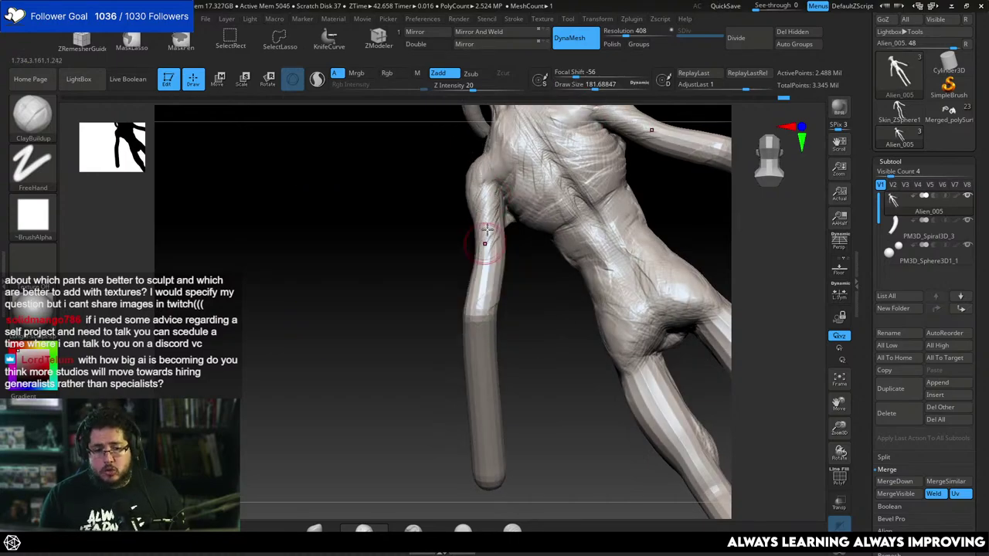
pyautogui.moveTo(483, 255)
pyautogui.mouseDown(button='right')
pyautogui.moveTo(492, 232)
pyautogui.moveTo(480, 222)
pyautogui.mouseUp(button='right')
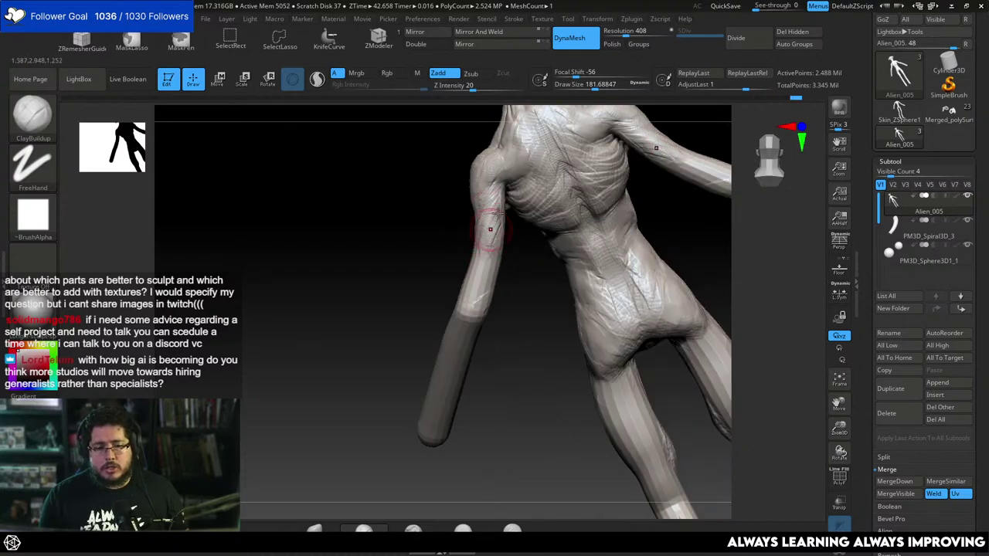
pyautogui.moveTo(510, 267); pyautogui.dragTo(497, 224, button='right')
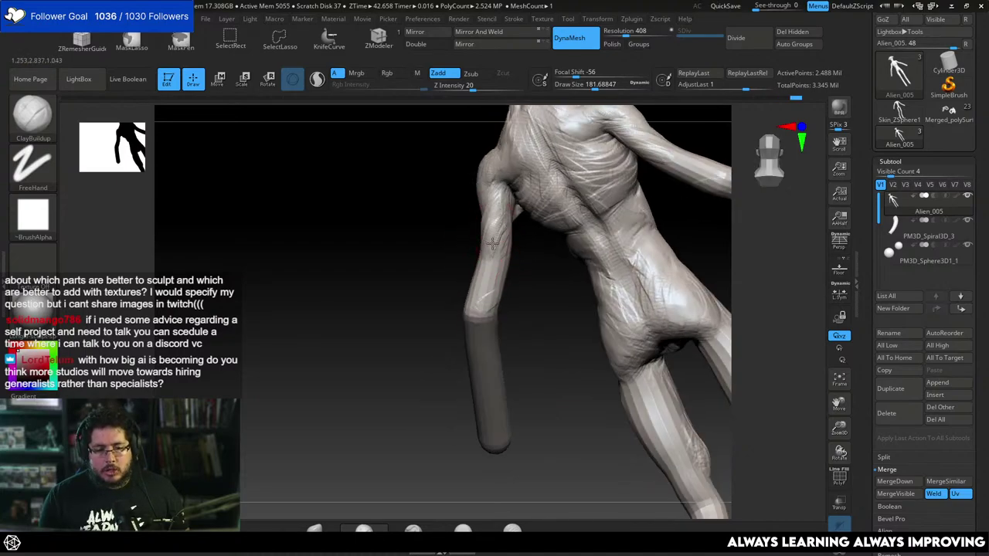
pyautogui.moveTo(492, 244); pyautogui.dragTo(497, 256)
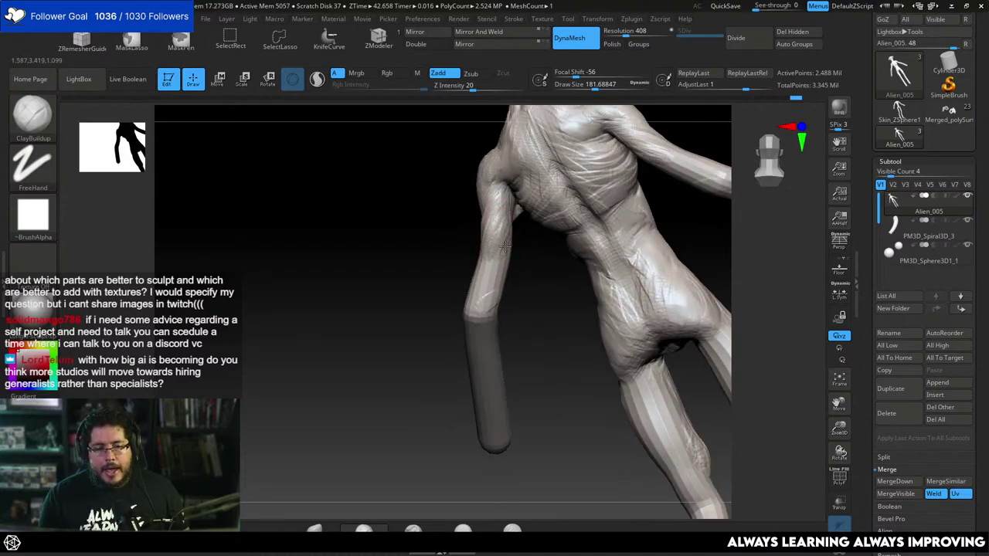
pyautogui.moveTo(488, 272)
pyautogui.mouseDown(button='right')
pyautogui.moveTo(483, 259)
pyautogui.moveTo(461, 261)
pyautogui.moveTo(485, 260)
pyautogui.moveTo(484, 220)
pyautogui.mouseUp(button='right')
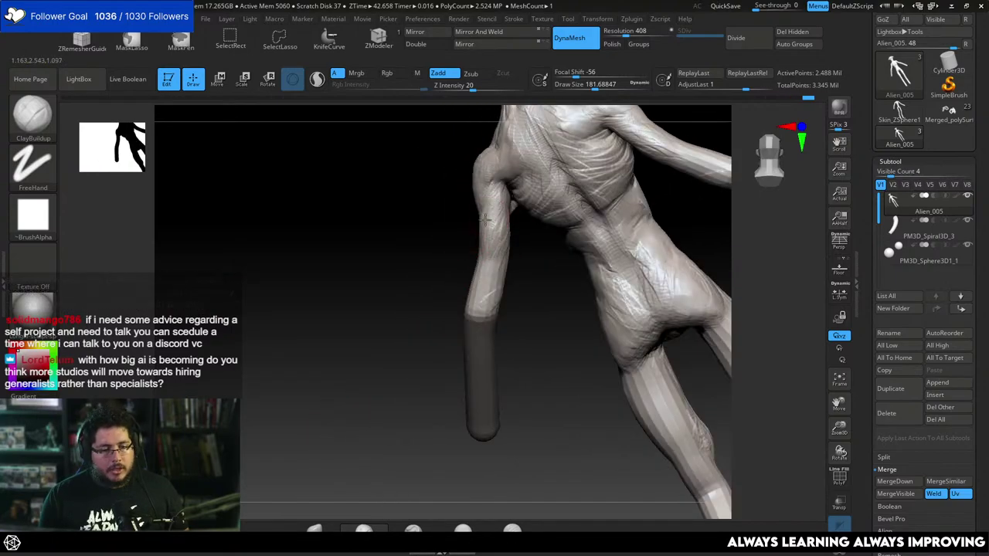
pyautogui.moveTo(490, 238); pyautogui.dragTo(492, 267)
# Blend the rear shoulder and armpit into the back with ClayBuildup at draw sizes of about 182 and 187.
pyautogui.moveTo(492, 268); pyautogui.dragTo(505, 247, button='right')
pyautogui.moveTo(504, 210); pyautogui.dragTo(508, 248)
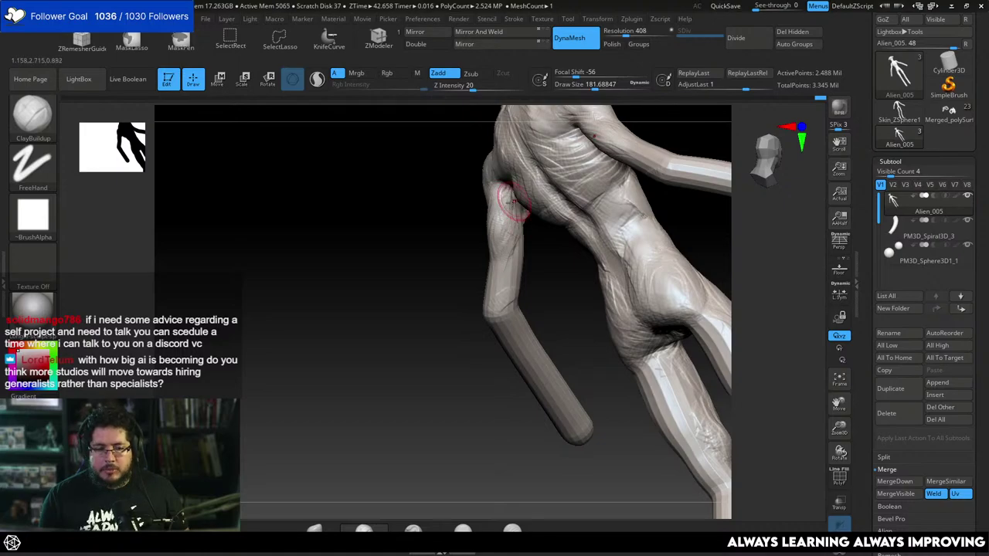
pyautogui.moveTo(511, 199)
pyautogui.mouseDown(button='right')
pyautogui.moveTo(466, 252)
pyautogui.moveTo(507, 180)
pyautogui.mouseUp(button='right')
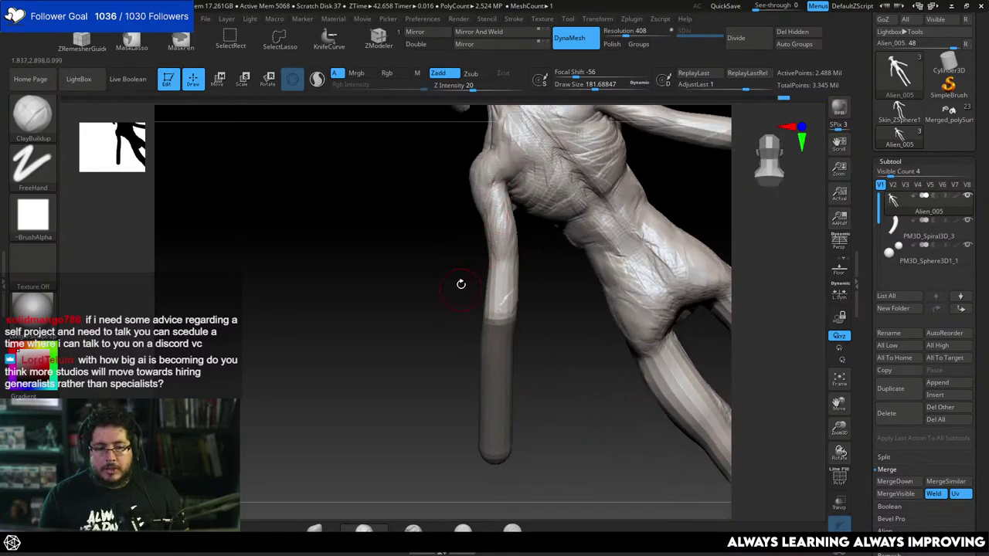
pyautogui.moveTo(460, 285)
pyautogui.mouseDown(button='right')
pyautogui.moveTo(450, 285)
pyautogui.moveTo(523, 172)
pyautogui.mouseUp(button='right')
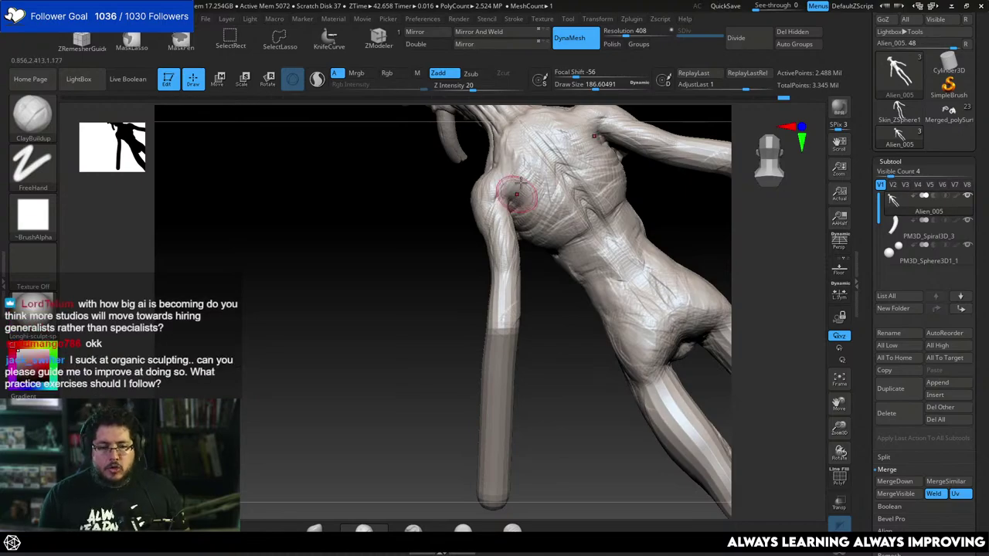
pyautogui.moveTo(458, 212)
pyautogui.mouseDown()
pyautogui.moveTo(450, 347)
pyautogui.moveTo(464, 324)
pyautogui.mouseUp()
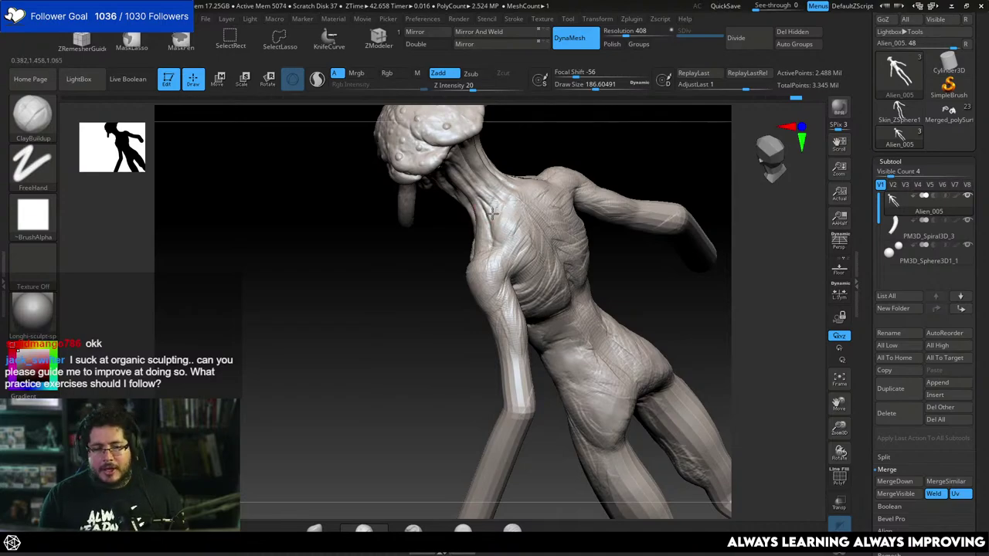
pyautogui.moveTo(491, 199); pyautogui.dragTo(502, 175, button='right')
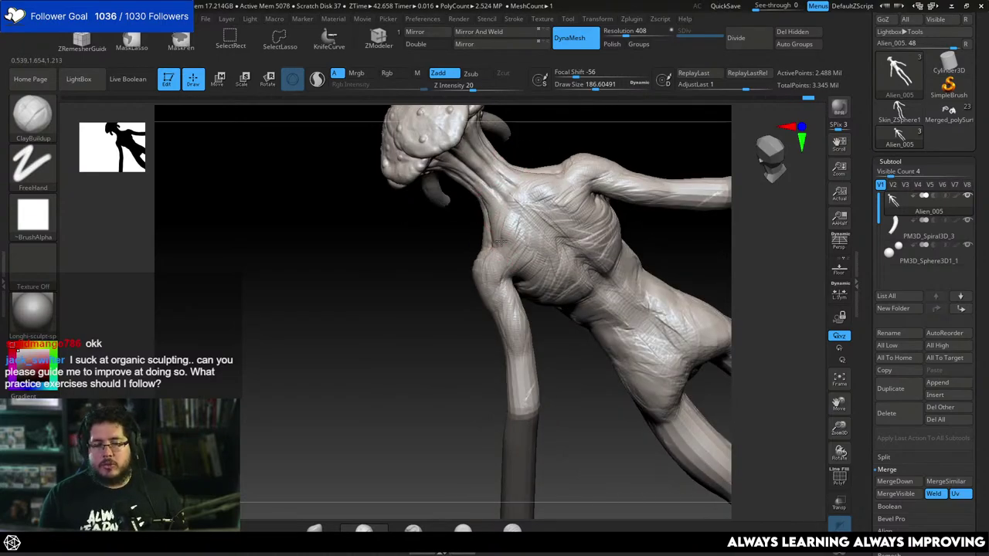
pyautogui.moveTo(522, 241)
pyautogui.mouseDown(button='right')
pyautogui.moveTo(453, 327)
pyautogui.moveTo(552, 261)
pyautogui.moveTo(577, 302)
pyautogui.moveTo(537, 313)
pyautogui.moveTo(523, 198)
pyautogui.moveTo(541, 239)
pyautogui.moveTo(524, 199)
pyautogui.mouseUp(button='right')
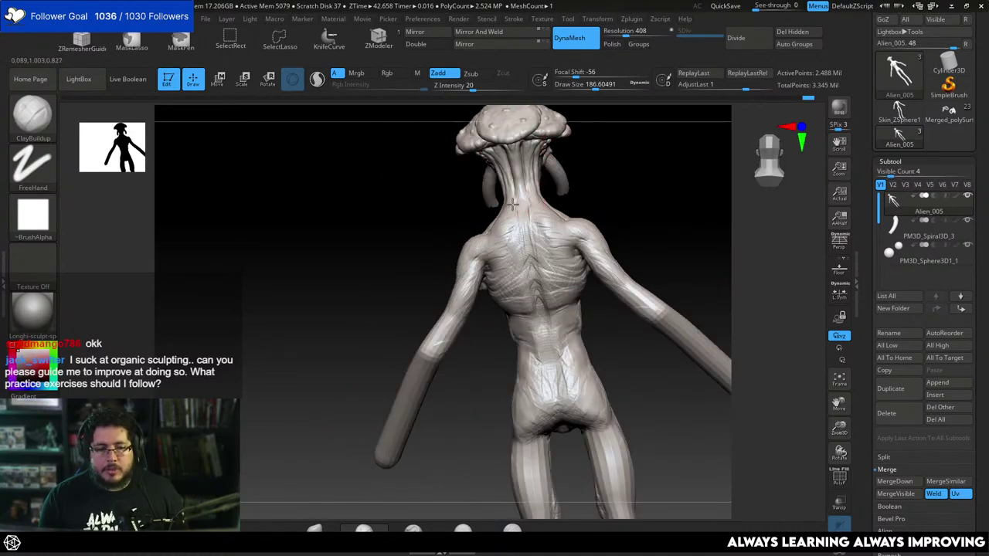
# Build up the base of the neck and the shoulder blades with ClayBuildup at draw sizes of about 217 and 274.
pyautogui.press('space')
pyautogui.moveTo(520, 231); pyautogui.dragTo(524, 231)
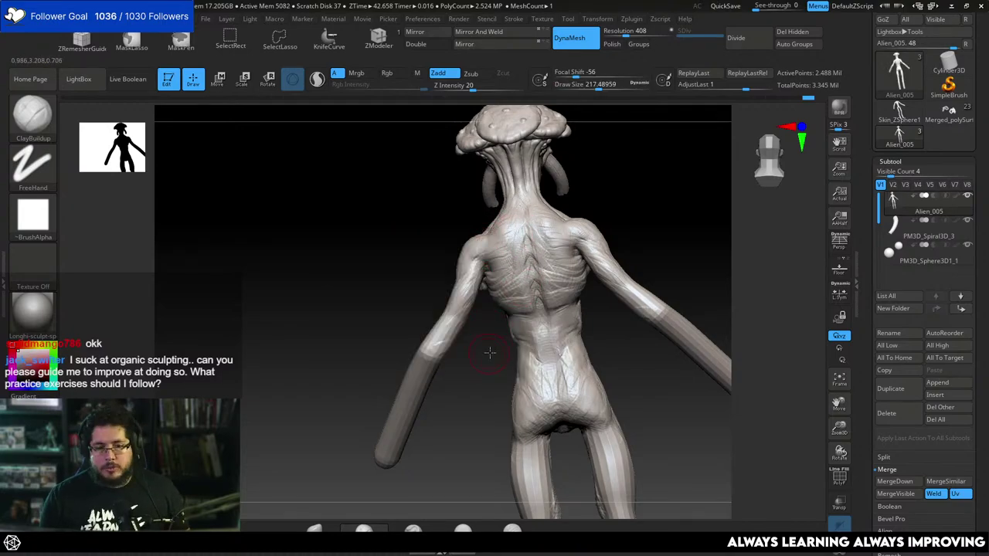
pyautogui.moveTo(492, 302); pyautogui.dragTo(504, 266, button='right')
pyautogui.press('space')
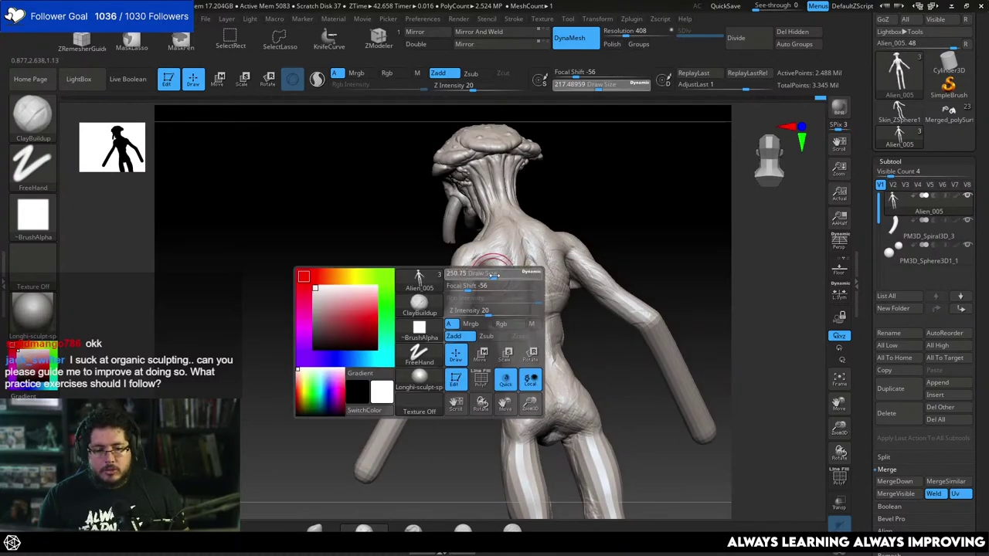
pyautogui.moveTo(499, 237)
pyautogui.mouseDown(button='right')
pyautogui.moveTo(582, 187)
pyautogui.moveTo(463, 247)
pyautogui.mouseUp(button='right')
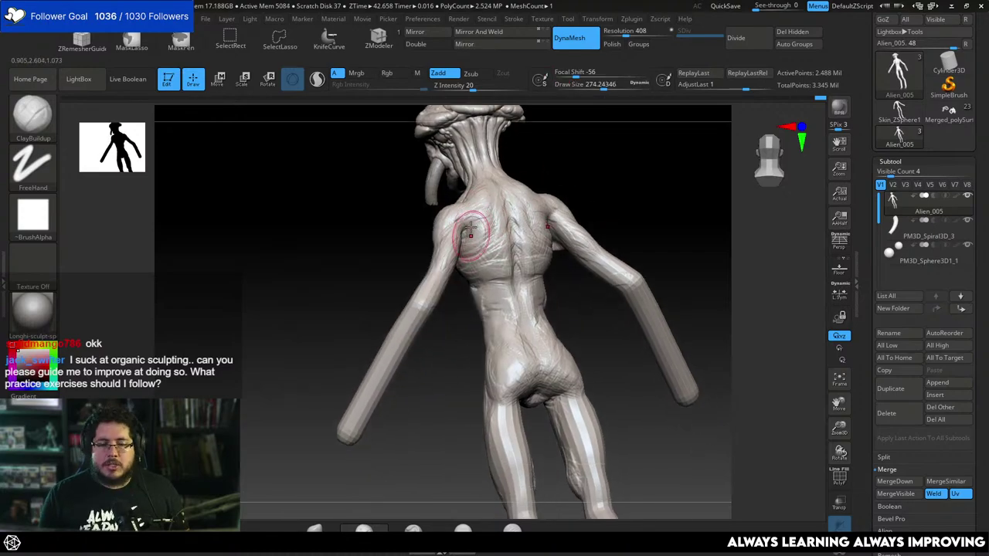
# Refine the back muscles down to the lower back with ClayBuildup at a draw size of about 223.
pyautogui.moveTo(458, 325); pyautogui.dragTo(392, 300, button='right')
pyautogui.press('space')
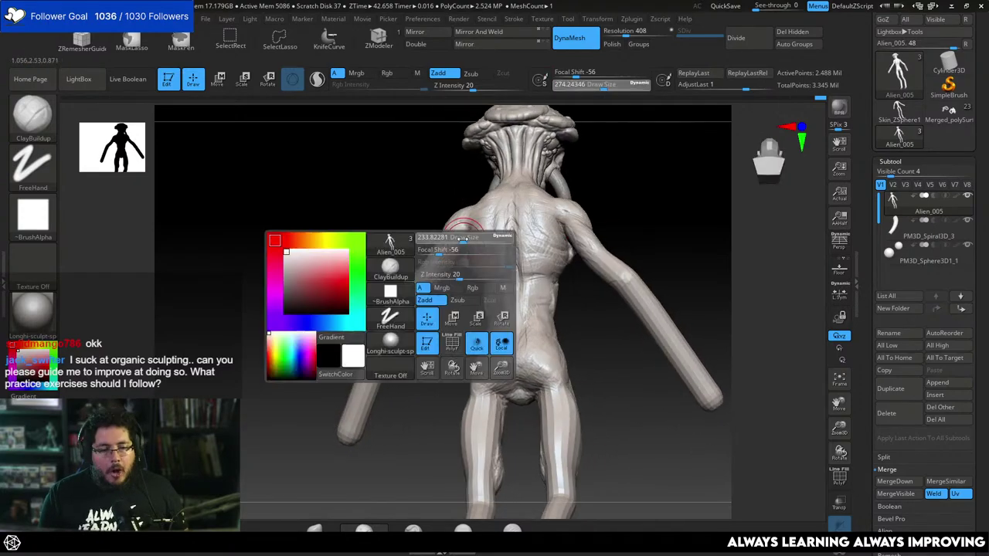
pyautogui.moveTo(461, 235)
pyautogui.mouseDown()
pyautogui.moveTo(490, 250)
pyautogui.moveTo(483, 291)
pyautogui.mouseUp()
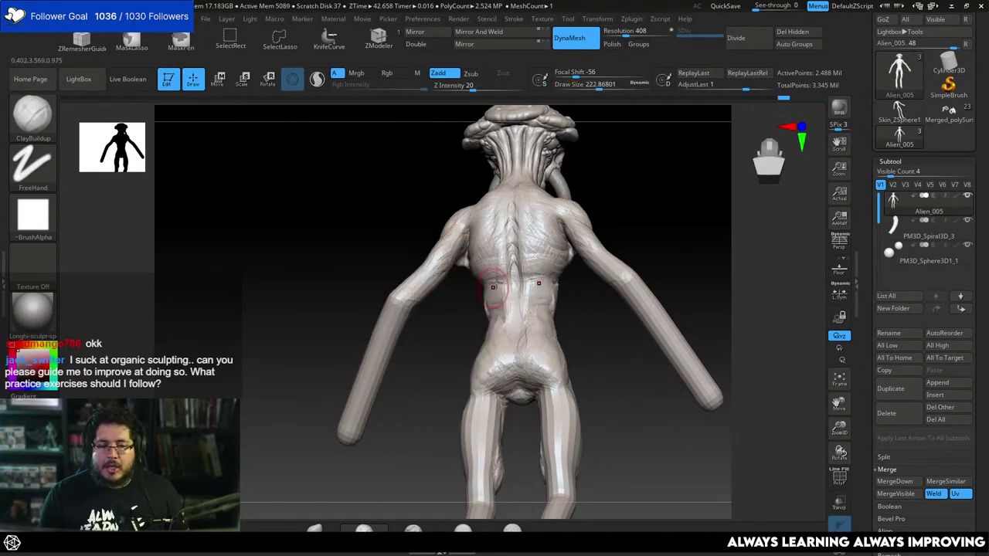
pyautogui.moveTo(465, 331); pyautogui.dragTo(500, 311, button='right')
pyautogui.moveTo(499, 312)
pyautogui.mouseDown()
pyautogui.moveTo(484, 296)
pyautogui.moveTo(494, 303)
pyautogui.mouseUp()
# Build up the oblique muscles around the sides of the waist with ClayBuildup at a draw size of about 223.
pyautogui.moveTo(464, 357); pyautogui.dragTo(533, 334, button='right')
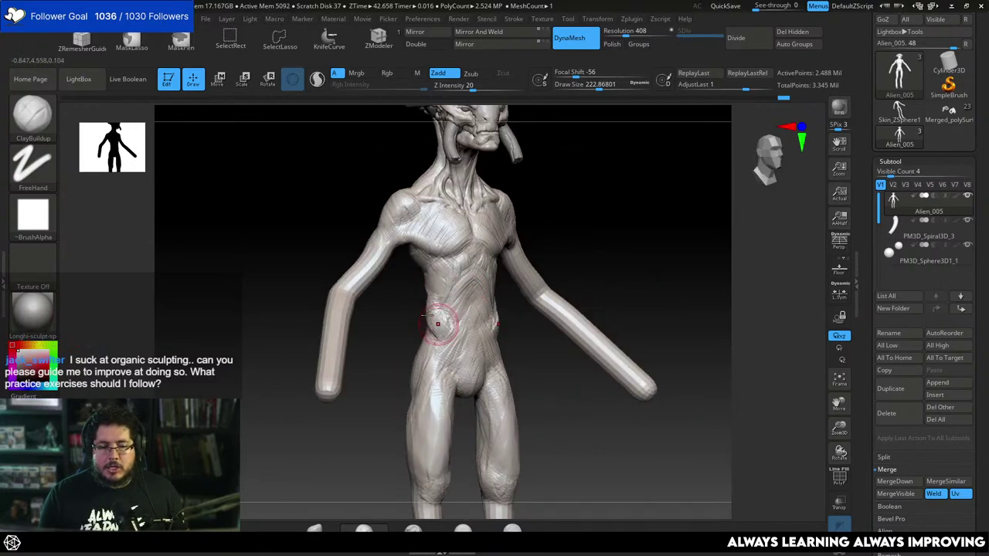
pyautogui.moveTo(435, 327); pyautogui.dragTo(405, 327, button='right')
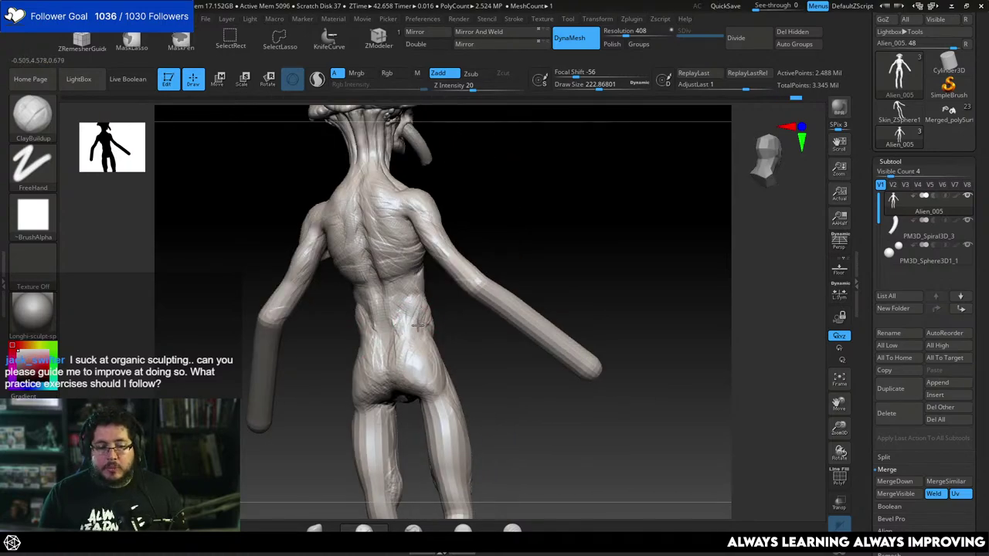
pyautogui.moveTo(417, 321)
pyautogui.mouseDown(button='right')
pyautogui.moveTo(412, 344)
pyautogui.moveTo(412, 317)
pyautogui.mouseUp(button='right')
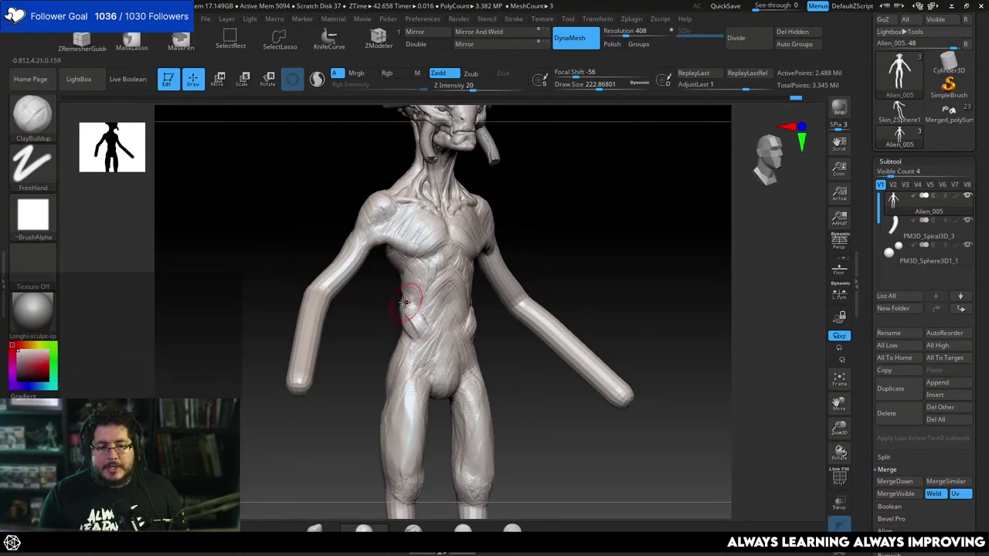
pyautogui.moveTo(511, 347); pyautogui.dragTo(470, 309, button='right')
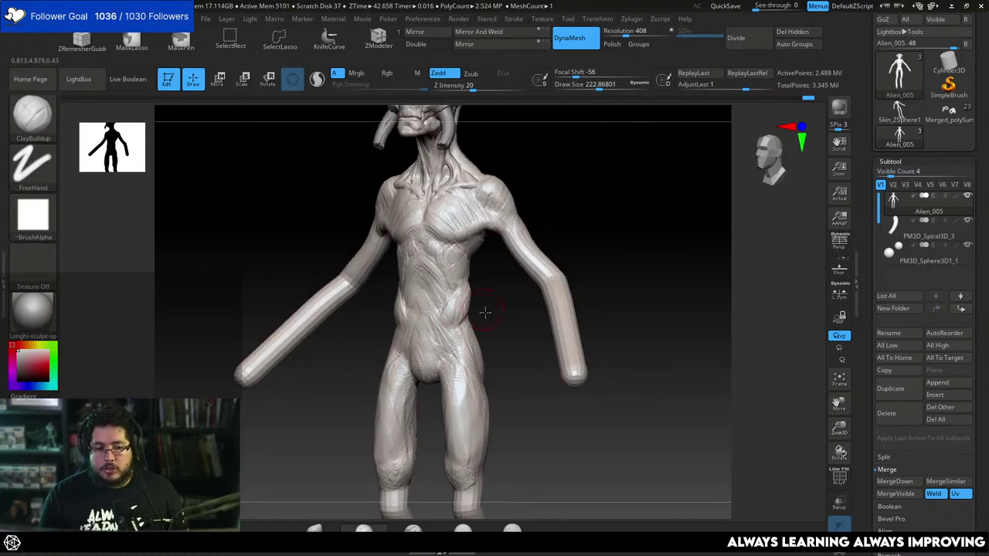
pyautogui.moveTo(484, 312); pyautogui.dragTo(512, 335, button='right')
pyautogui.moveTo(456, 309); pyautogui.dragTo(477, 329, button='right')
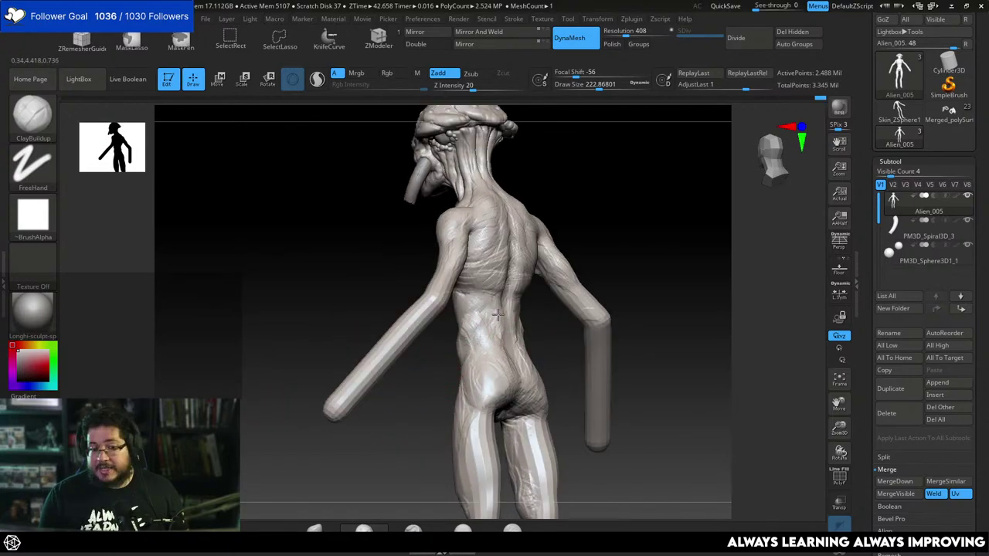
pyautogui.moveTo(497, 334); pyautogui.dragTo(442, 311, button='right')
# Flatten the obliques and lower abdomen with TrimDynamic at a draw size of about 197.
pyautogui.press('b')
pyautogui.press('t')
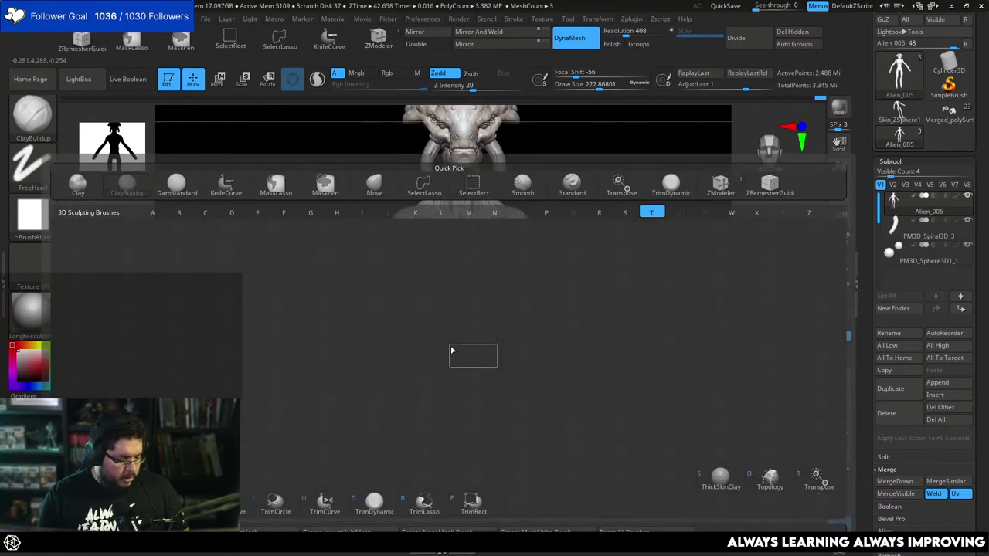
pyautogui.press('d')
pyautogui.press('space')
pyautogui.click(447, 351)
pyautogui.moveTo(431, 338); pyautogui.dragTo(408, 319, button='right')
pyautogui.moveTo(438, 355); pyautogui.dragTo(489, 341, button='right')
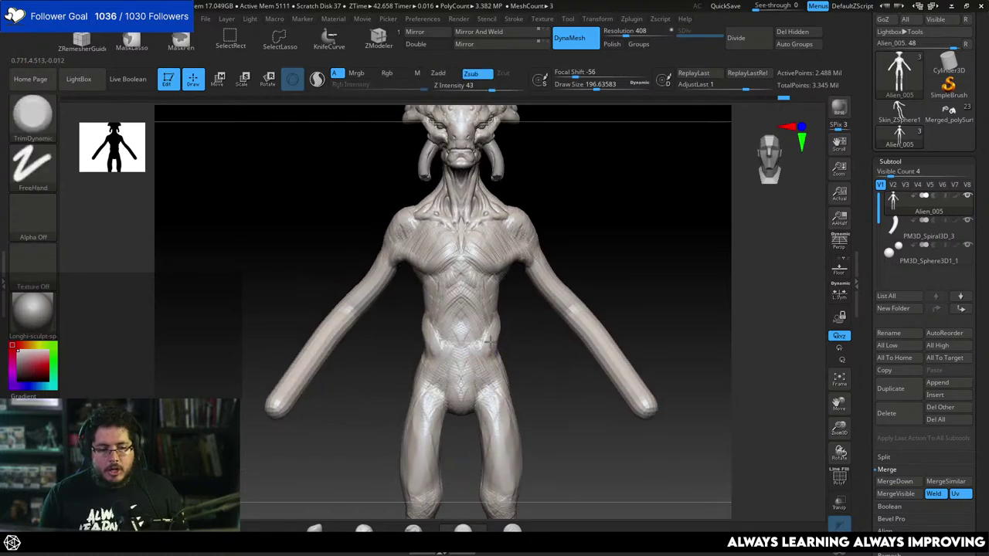
# Adjust the silhouette of the waist and obliques with the Move brush.
pyautogui.press('b')
pyautogui.press('m')
pyautogui.press('v')
pyautogui.press('space')
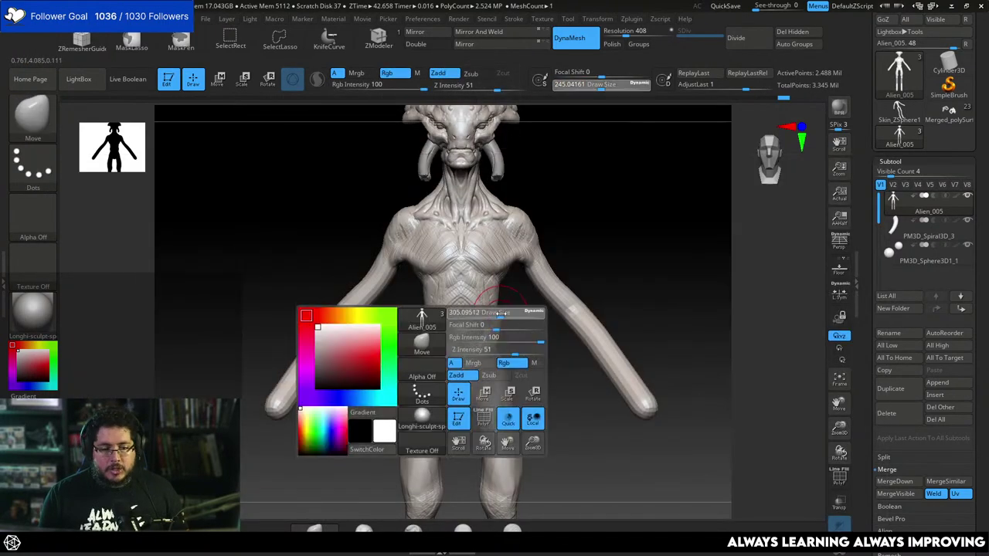
pyautogui.keyDown('ctrl'); pyautogui.moveTo(493, 317); pyautogui.dragTo(506, 331, button='right'); pyautogui.keyUp('ctrl')
pyautogui.press('space')
pyautogui.moveTo(500, 328); pyautogui.dragTo(514, 331)
# Try to reshape the lower leg just below the knee from the side with the Move brush at a draw size of about 685.
pyautogui.press('space')
pyautogui.press('space')
pyautogui.keyDown('alt'); pyautogui.moveTo(510, 361); pyautogui.dragTo(499, 322, button='right'); pyautogui.keyUp('alt')
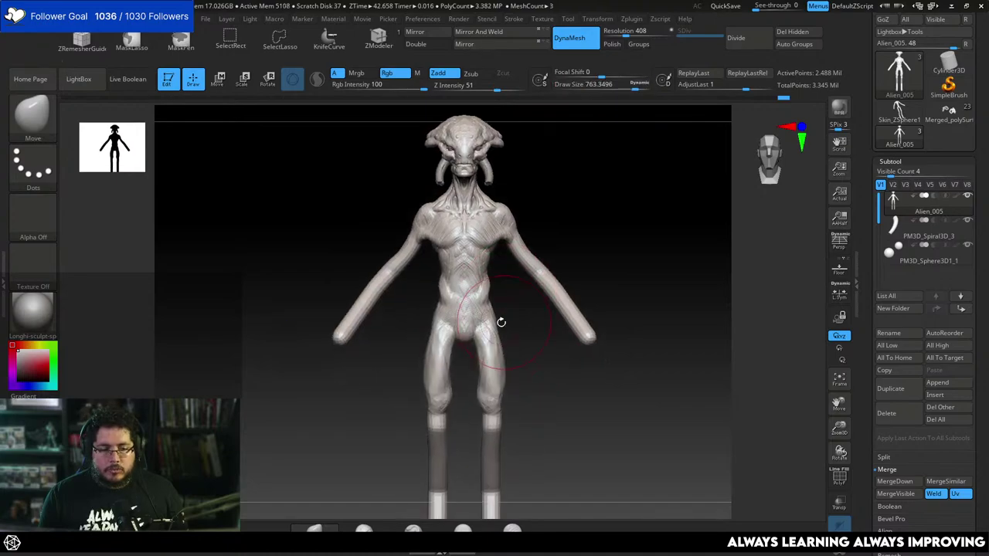
pyautogui.keyDown('alt'); pyautogui.moveTo(532, 402); pyautogui.dragTo(510, 300, button='right'); pyautogui.keyUp('alt')
pyautogui.moveTo(547, 343)
pyautogui.keyDown('shift'); pyautogui.mouseDown(button='right')
pyautogui.moveTo(495, 358)
pyautogui.moveTo(510, 306)
pyautogui.mouseUp(button='right'); pyautogui.keyUp('shift')
pyautogui.press('space')
pyautogui.click(505, 294)
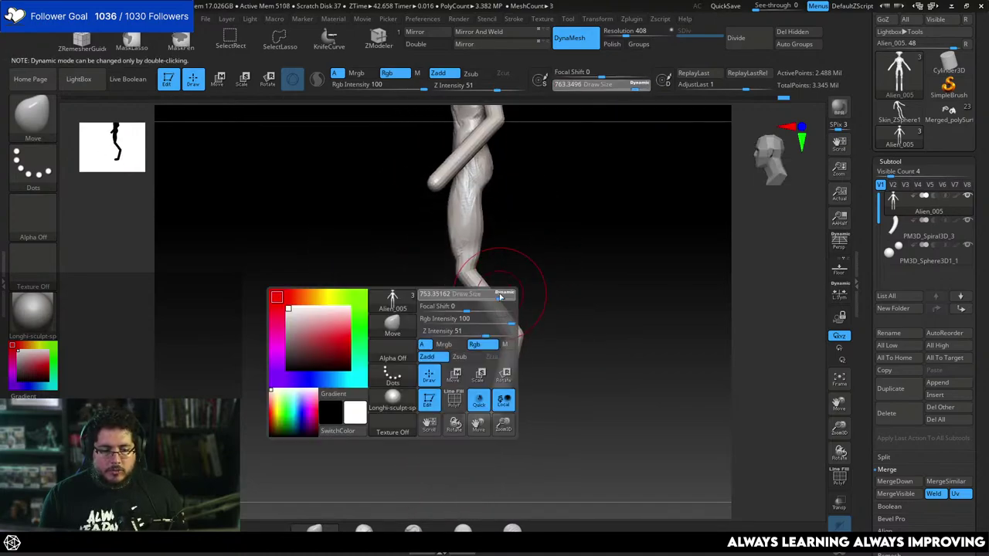
pyautogui.press('space')
pyautogui.click(499, 302)
pyautogui.moveTo(480, 283); pyautogui.dragTo(499, 280)
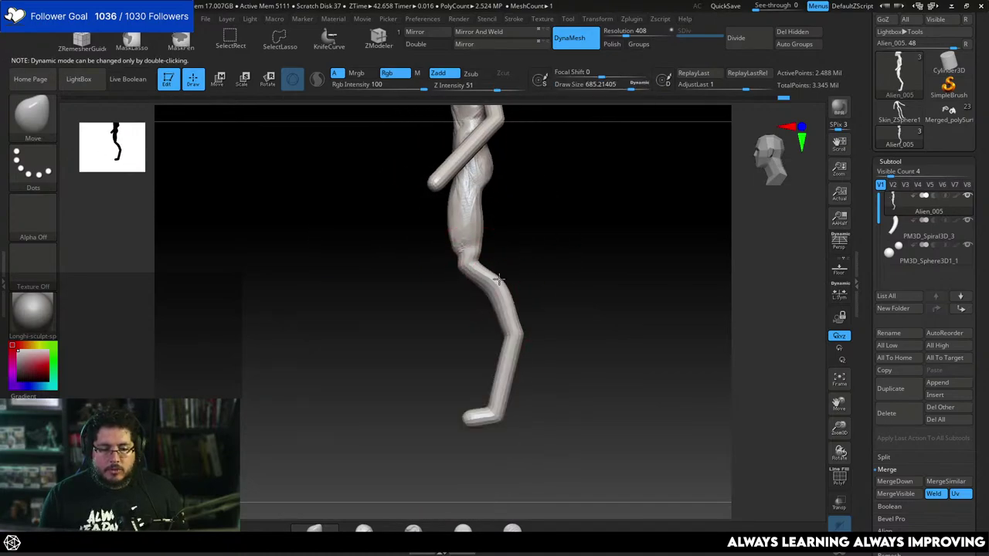
pyautogui.moveTo(558, 266); pyautogui.dragTo(513, 263, button='right')
pyautogui.hotkey('ctrl', 'z')
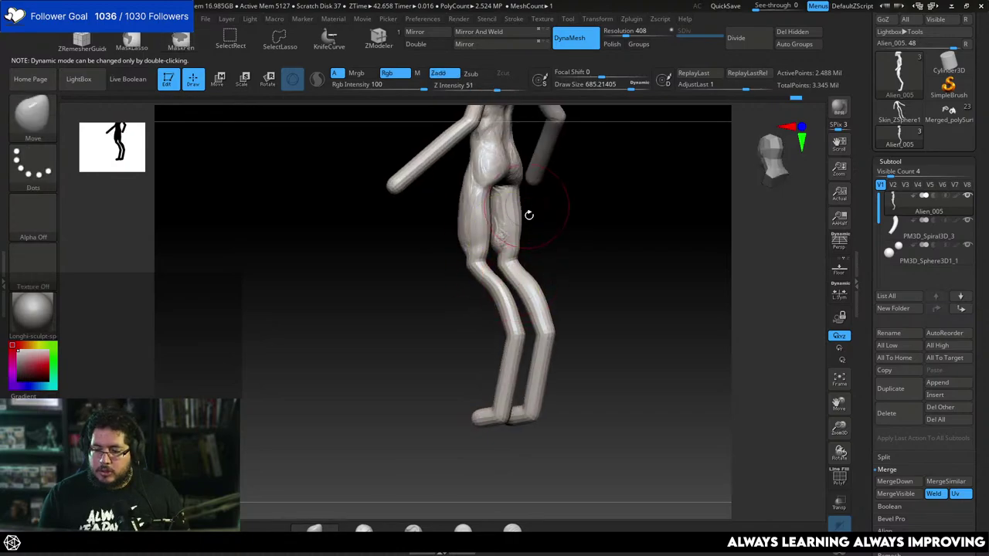
# Build up the area behind the knees and the upper calves with ClayBuildup at a draw size of about 286.
pyautogui.press('b')
pyautogui.press('c')
pyautogui.press('b')
pyautogui.press('space')
pyautogui.click(518, 280)
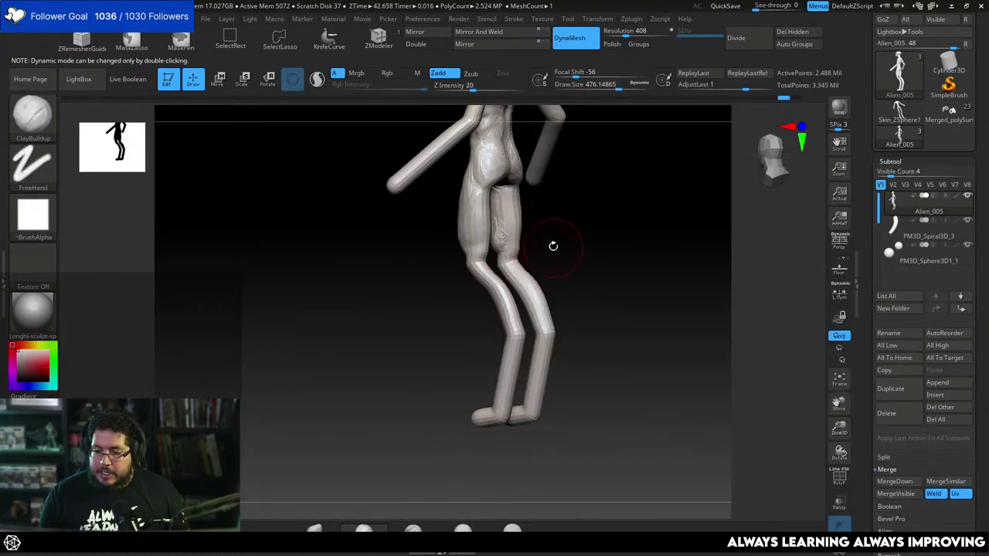
pyautogui.moveTo(554, 246); pyautogui.dragTo(544, 287, button='right')
pyautogui.press('space')
pyautogui.click(511, 290)
pyautogui.press('space')
pyautogui.click(502, 285)
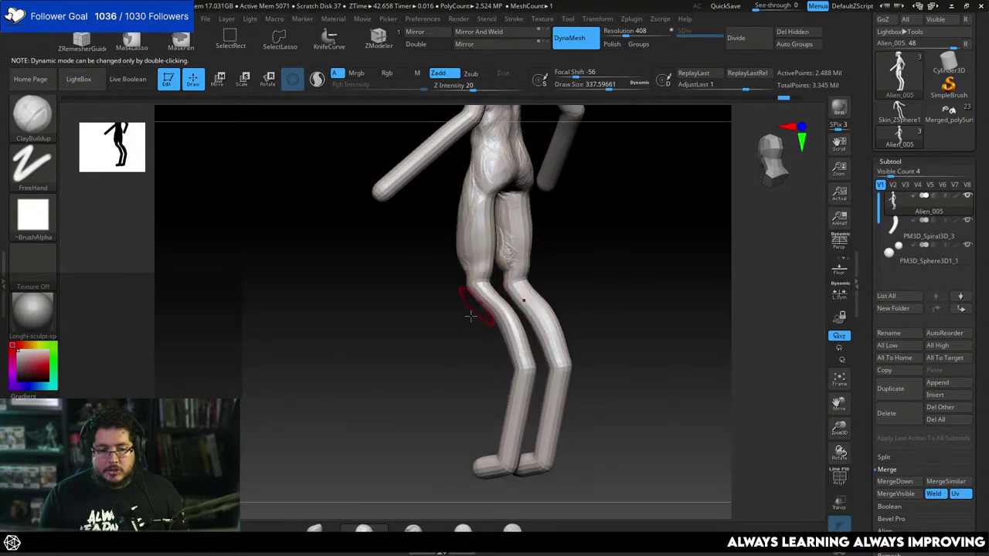
pyautogui.moveTo(470, 316); pyautogui.dragTo(490, 284, button='right')
pyautogui.press('space')
pyautogui.moveTo(485, 286); pyautogui.dragTo(481, 278)
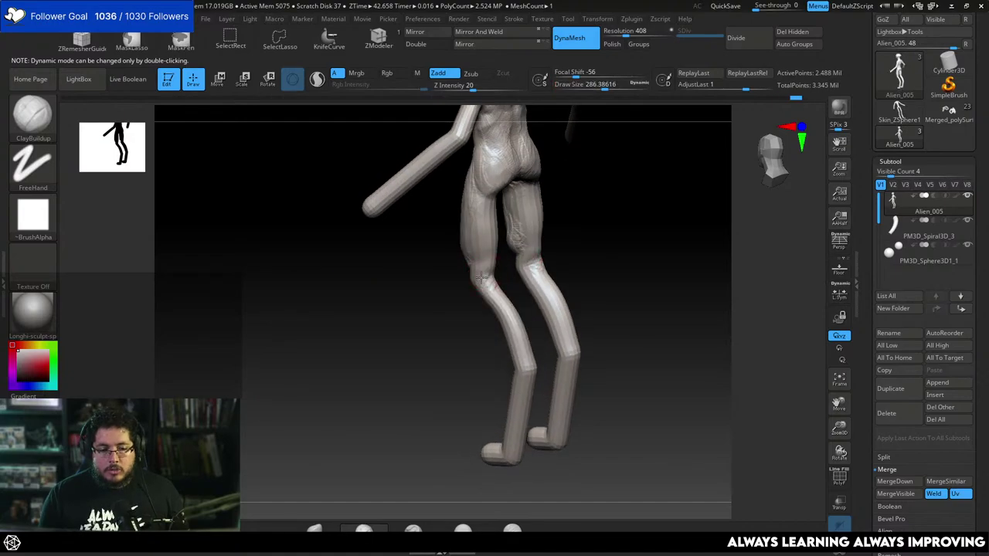
# Refine the calf muscles from the back and sides and add volume to the front thighs with ClayBuildup.
pyautogui.moveTo(485, 290); pyautogui.dragTo(504, 272, button='right')
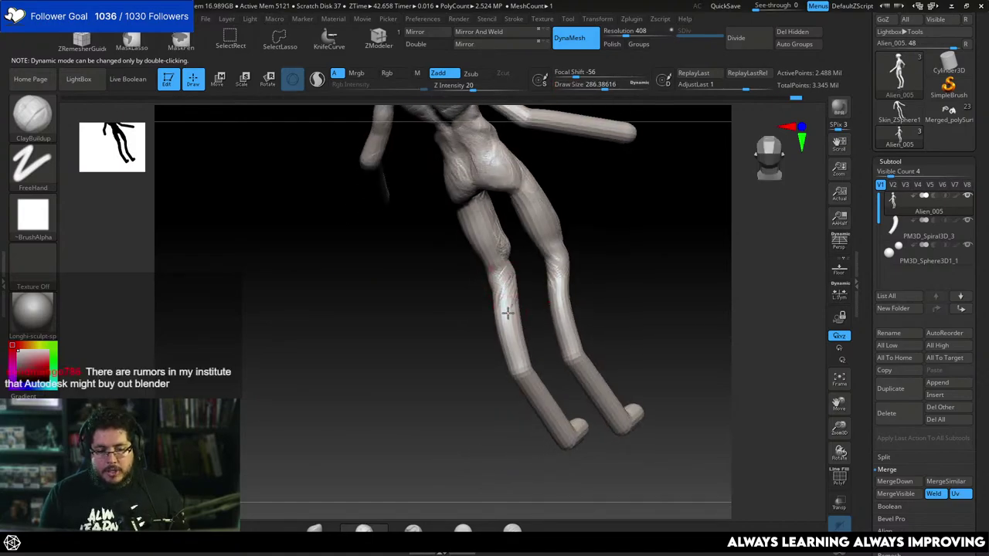
pyautogui.moveTo(496, 305); pyautogui.dragTo(498, 319, button='right')
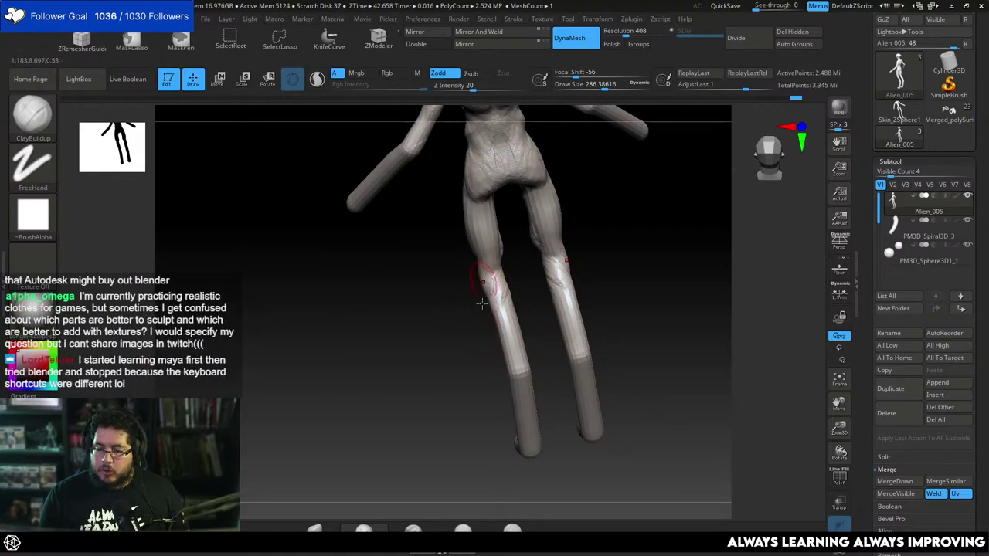
pyautogui.moveTo(487, 280); pyautogui.dragTo(493, 246, button='right')
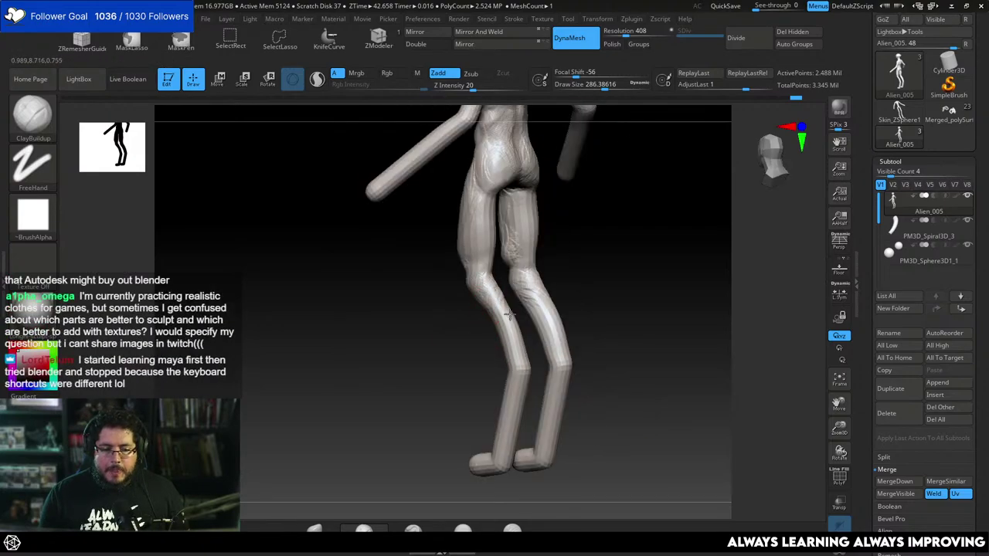
pyautogui.moveTo(510, 313)
pyautogui.mouseDown(button='right')
pyautogui.moveTo(488, 302)
pyautogui.moveTo(505, 289)
pyautogui.moveTo(485, 278)
pyautogui.moveTo(515, 280)
pyautogui.moveTo(464, 247)
pyautogui.mouseUp(button='right')
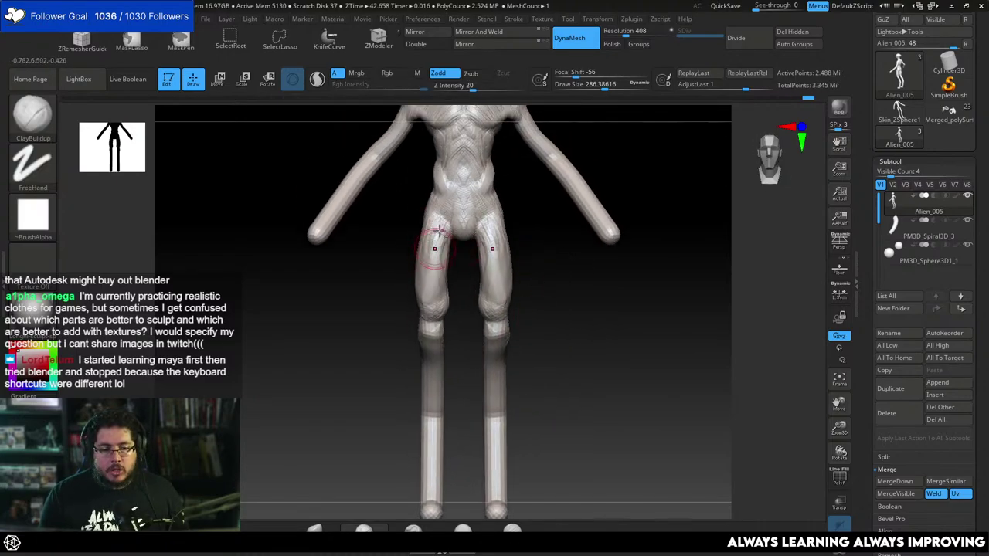
# Flatten the front and inner planes of the thighs with TrimDynamic at a draw size of about 344.
pyautogui.press('b')
pyautogui.press('t')
pyautogui.press('d')
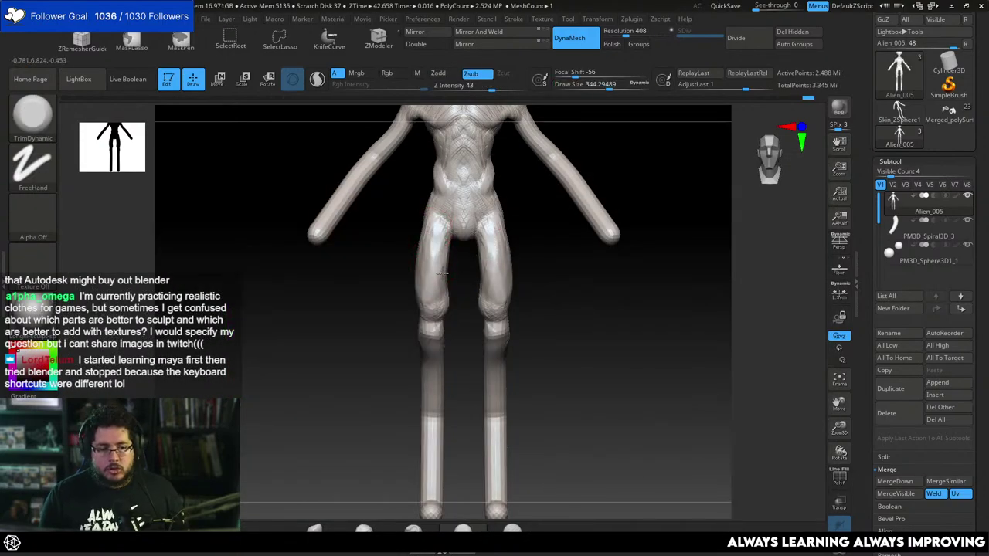
pyautogui.moveTo(465, 294)
pyautogui.mouseDown(button='right')
pyautogui.moveTo(446, 271)
pyautogui.moveTo(498, 256)
pyautogui.moveTo(500, 247)
pyautogui.moveTo(545, 287)
pyautogui.moveTo(523, 278)
pyautogui.moveTo(541, 308)
pyautogui.mouseUp(button='right')
# Adjust the outer contour of the thighs and hips with the Move brush at a draw size of about 593.
pyautogui.press('b')
pyautogui.press('m')
pyautogui.press('v')
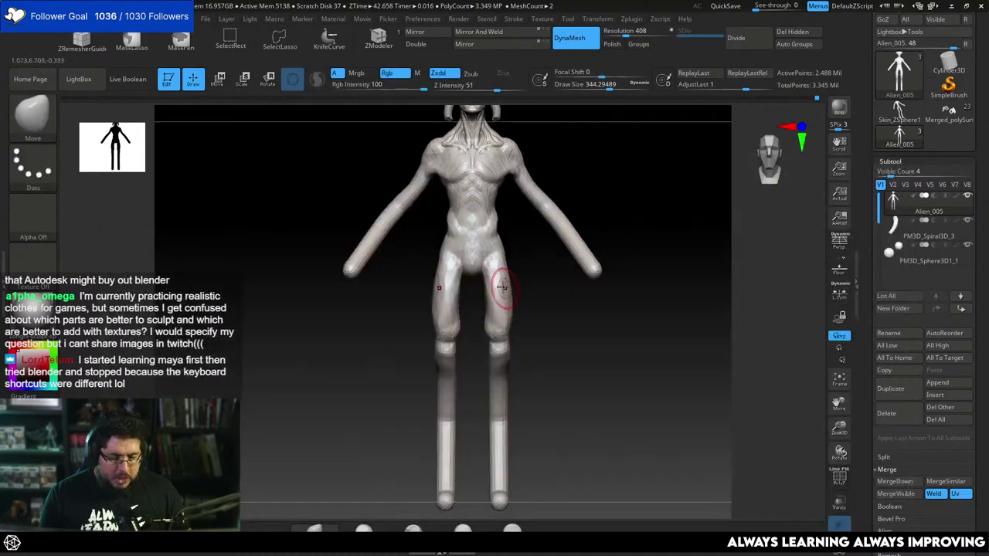
pyautogui.press('space')
pyautogui.moveTo(503, 288); pyautogui.dragTo(523, 288)
pyautogui.keyDown('ctrl'); pyautogui.moveTo(524, 276); pyautogui.dragTo(514, 289, button='right'); pyautogui.keyUp('ctrl')
pyautogui.press('space')
pyautogui.moveTo(514, 289)
pyautogui.mouseDown()
pyautogui.moveTo(536, 289)
pyautogui.moveTo(493, 307)
pyautogui.moveTo(486, 300)
pyautogui.mouseUp()
pyautogui.press('f')
pyautogui.keyDown('ctrl'); pyautogui.moveTo(568, 226); pyautogui.dragTo(572, 251, button='right'); pyautogui.keyUp('ctrl')
pyautogui.press('space')
pyautogui.moveTo(519, 247); pyautogui.dragTo(507, 247)
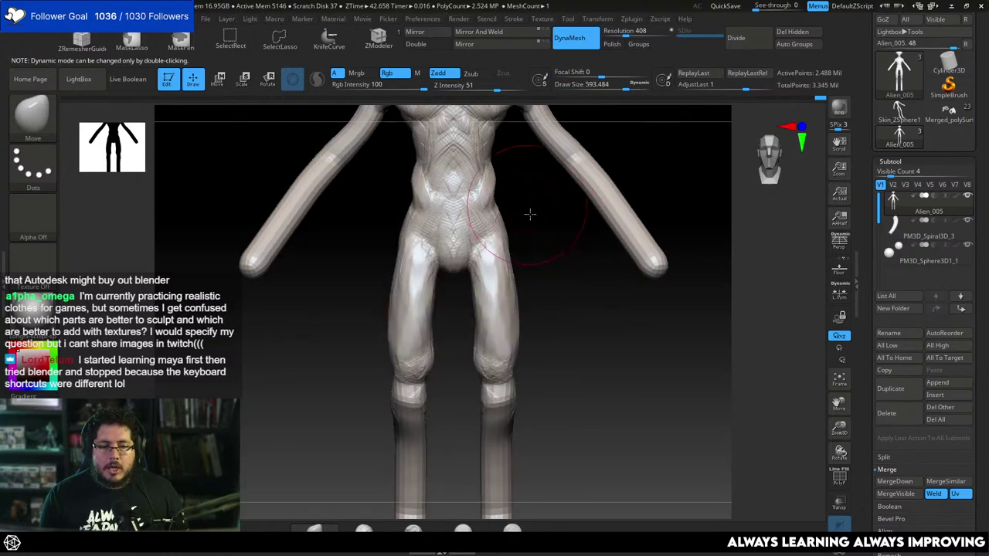
# Adjust the silhouette of the shoulders and upper arms with the Move brush at a draw size of about 324.
pyautogui.keyDown('alt'); pyautogui.moveTo(530, 214); pyautogui.dragTo(540, 294, button='right'); pyautogui.keyUp('alt')
pyautogui.press('space')
pyautogui.moveTo(538, 278); pyautogui.dragTo(530, 278)
pyautogui.moveTo(533, 232); pyautogui.dragTo(564, 211, button='right')
pyautogui.press('space')
pyautogui.moveTo(564, 211); pyautogui.dragTo(557, 211)
pyautogui.keyDown('shift'); pyautogui.moveTo(605, 207); pyautogui.dragTo(597, 201, button='right'); pyautogui.keyUp('shift')
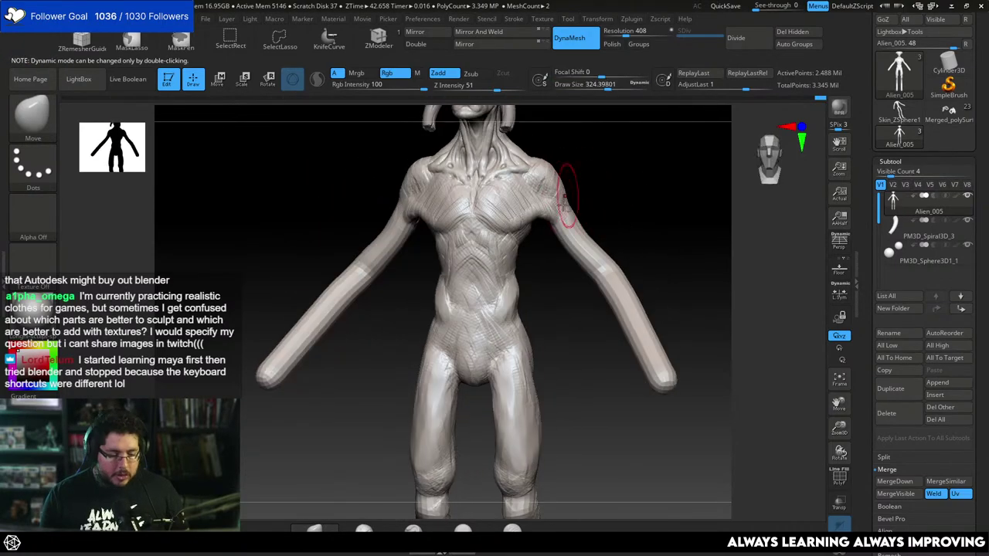
# Reshape the armpits where the arms meet the chest with the Move brush at a draw size of about 182.
pyautogui.press('b')
pyautogui.press('m')
pyautogui.press('v')
pyautogui.press('space')
pyautogui.moveTo(546, 236); pyautogui.dragTo(545, 226)
pyautogui.press('space')
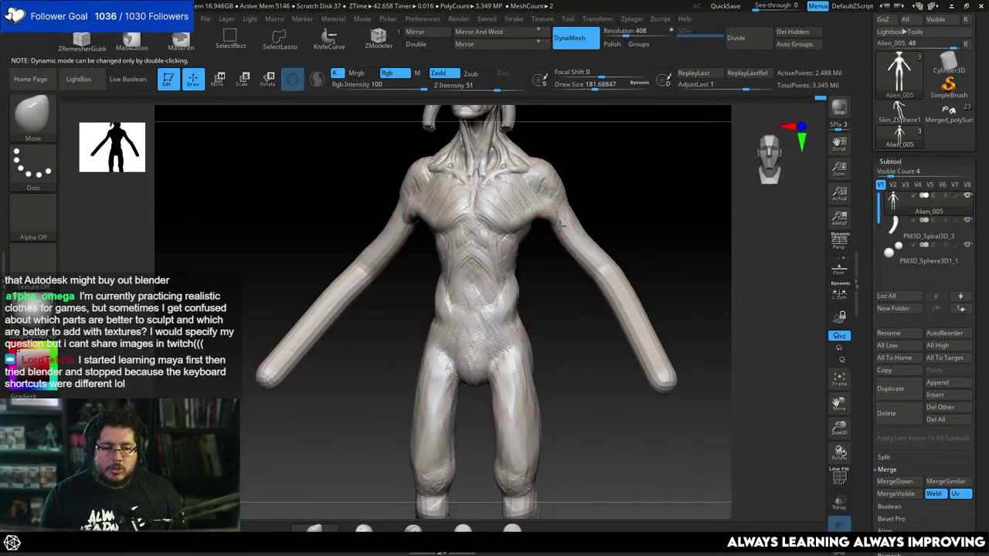
# Build up the armpits and inner upper arms with ClayBuildup at a draw size of about 145.
pyautogui.press('b')
pyautogui.press('c')
pyautogui.press('b')
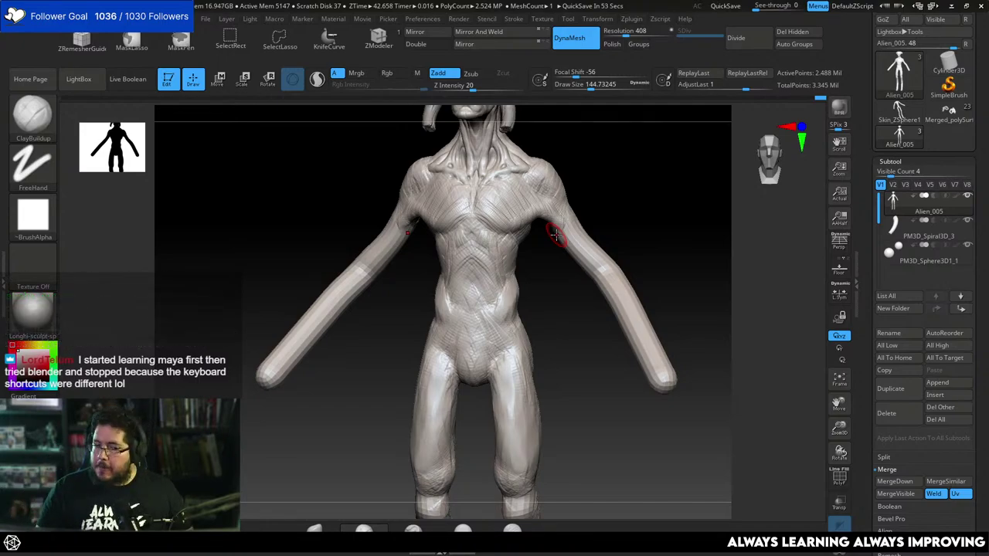
pyautogui.moveTo(586, 168)
pyautogui.mouseDown()
pyautogui.moveTo(592, 204)
pyautogui.moveTo(601, 204)
pyautogui.mouseUp()
# Try to rework the upper abdomen below the chest at a draw size of about 163.
pyautogui.press('space')
pyautogui.moveTo(473, 263)
pyautogui.mouseDown()
pyautogui.moveTo(461, 261)
pyautogui.moveTo(469, 266)
pyautogui.mouseUp()
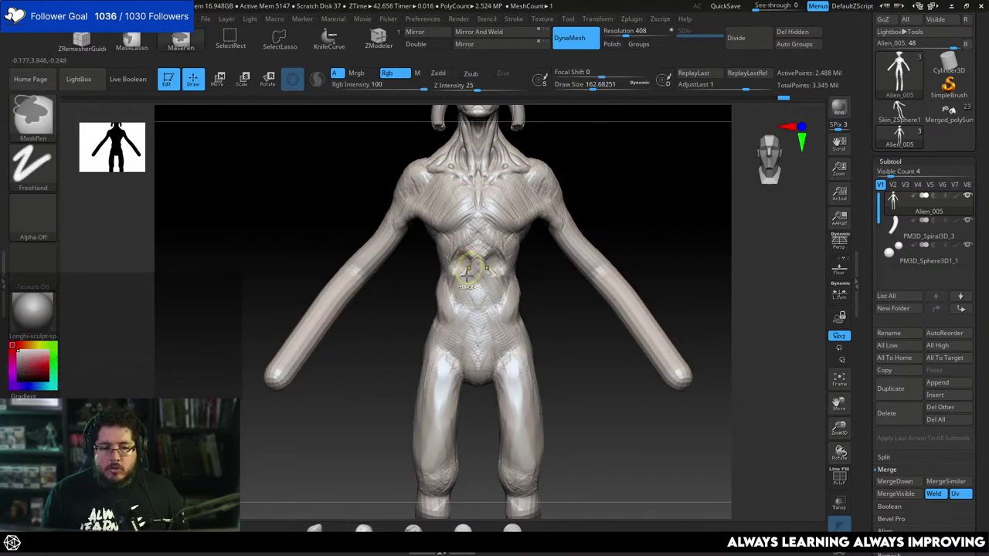
pyautogui.hotkey('ctrl', 'z')
pyautogui.hotkey('ctrl', 'z')
pyautogui.hotkey('ctrl', 'z')
# Flatten the lower chest and upper abdominal forms with TrimDynamic at a draw size of about 163.
pyautogui.press('b')
pyautogui.press('t')
pyautogui.press('d')
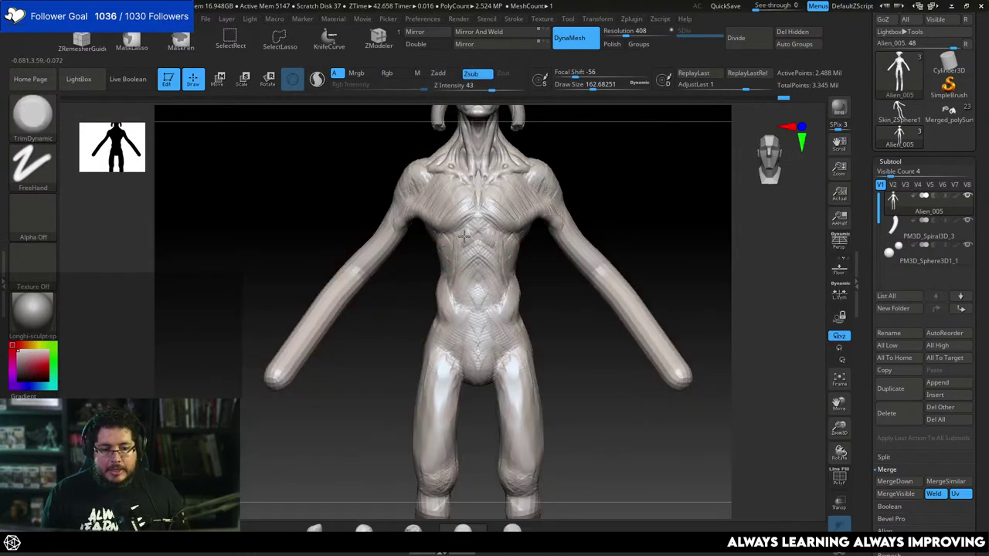
pyautogui.moveTo(525, 268); pyautogui.dragTo(537, 307, button='right')
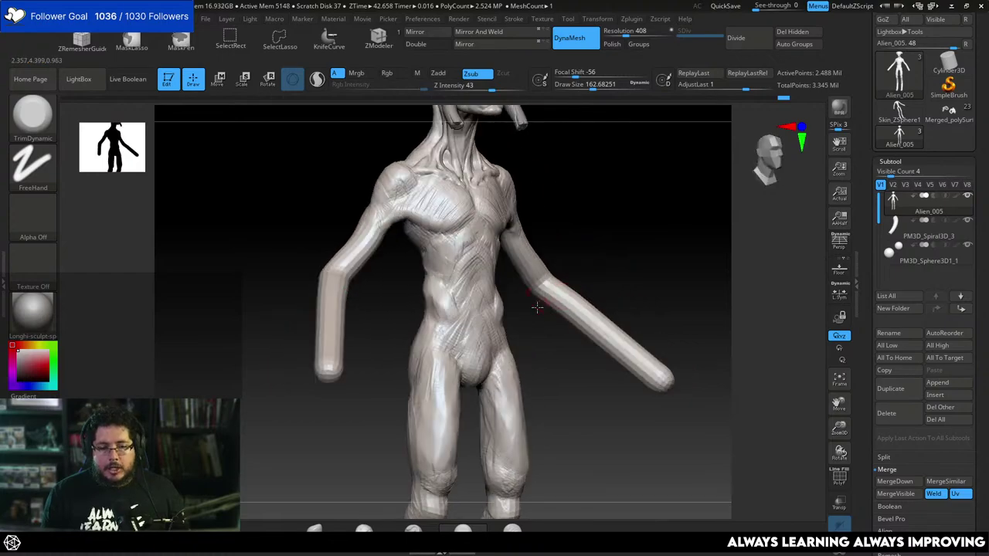
# Build up the biceps and triceps on the upper arms with ClayBuildup at a draw size of about 177.
pyautogui.keyDown('ctrl'); pyautogui.moveTo(540, 193); pyautogui.dragTo(468, 272, button='right'); pyautogui.keyUp('ctrl')
pyautogui.moveTo(594, 219)
pyautogui.keyDown('ctrl'); pyautogui.mouseDown(button='right')
pyautogui.moveTo(609, 186)
pyautogui.moveTo(528, 252)
pyautogui.mouseUp(button='right'); pyautogui.keyUp('ctrl')
pyautogui.press('b')
pyautogui.press('c')
pyautogui.press('b')
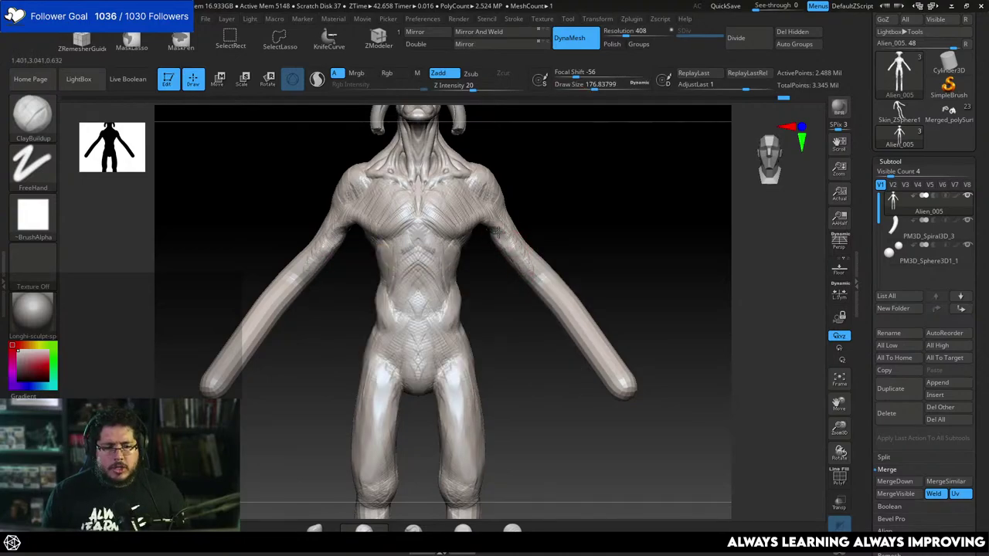
pyautogui.moveTo(497, 234)
pyautogui.mouseDown(button='right')
pyautogui.moveTo(541, 218)
pyautogui.moveTo(479, 242)
pyautogui.moveTo(479, 227)
pyautogui.moveTo(533, 224)
pyautogui.moveTo(550, 208)
pyautogui.moveTo(492, 222)
pyautogui.mouseUp(button='right')
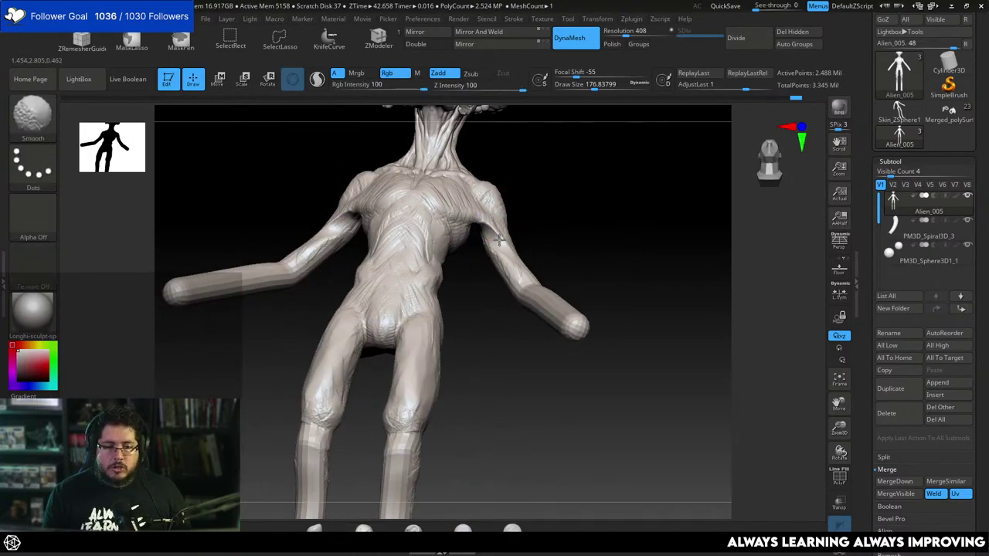
# Smooth the inner upper arms and build up the deltoids and biceps with ClayBuildup at a draw size of about 197.
pyautogui.keyDown('shift'); pyautogui.moveTo(500, 240); pyautogui.dragTo(495, 232); pyautogui.keyUp('shift')
pyautogui.moveTo(531, 252)
pyautogui.mouseDown(button='right')
pyautogui.moveTo(486, 219)
pyautogui.moveTo(507, 247)
pyautogui.mouseUp(button='right')
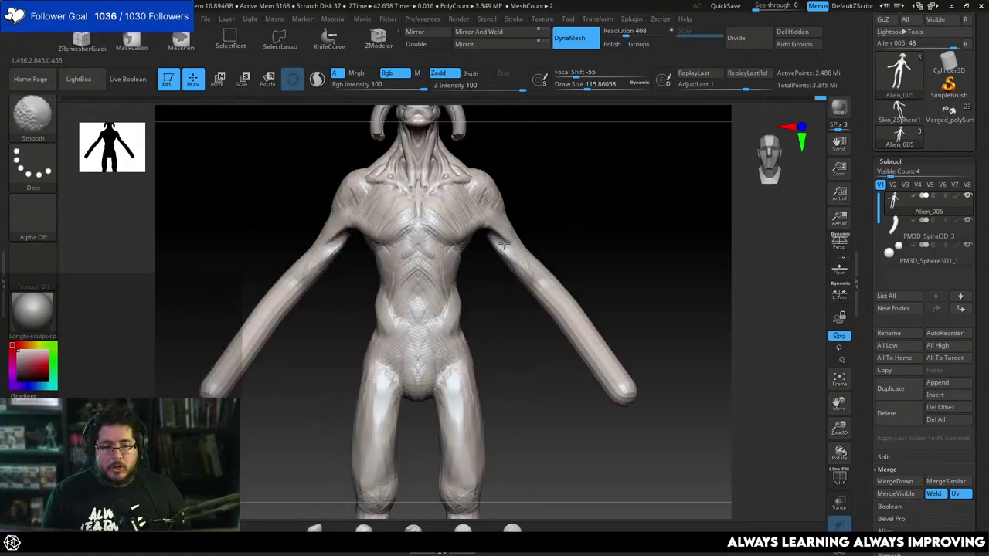
pyautogui.press('f')
pyautogui.moveTo(541, 190)
pyautogui.keyDown('ctrl'); pyautogui.mouseDown(button='right')
pyautogui.moveTo(554, 237)
pyautogui.moveTo(550, 229)
pyautogui.moveTo(539, 242)
pyautogui.moveTo(545, 194)
pyautogui.moveTo(559, 205)
pyautogui.moveTo(548, 209)
pyautogui.moveTo(564, 173)
pyautogui.moveTo(546, 237)
pyautogui.moveTo(557, 223)
pyautogui.moveTo(471, 227)
pyautogui.moveTo(484, 249)
pyautogui.moveTo(638, 223)
pyautogui.moveTo(596, 278)
pyautogui.moveTo(582, 225)
pyautogui.moveTo(510, 224)
pyautogui.mouseUp(button='right'); pyautogui.keyUp('ctrl')
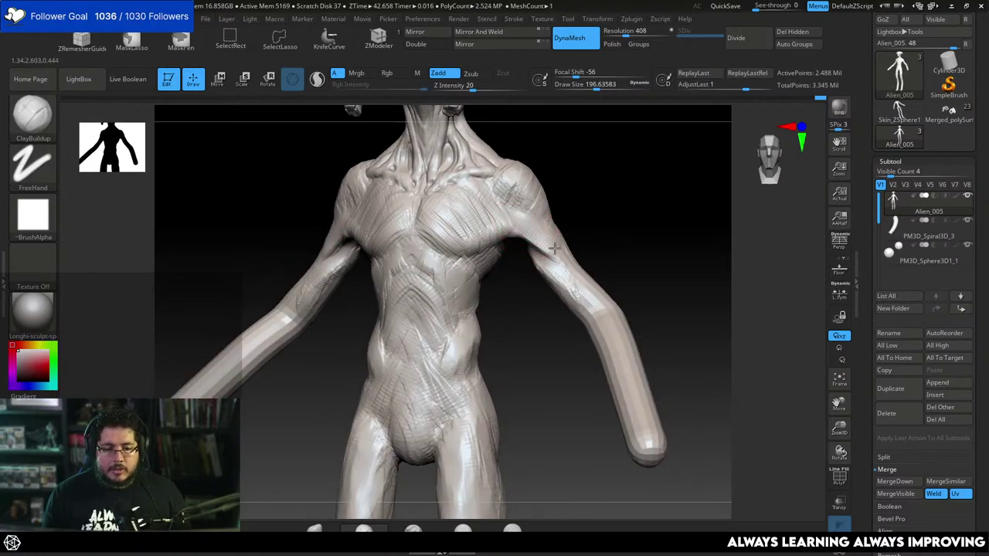
# Carve the lower edge of the rib cage with DamStandard at a draw size of about 68.
pyautogui.keyDown('alt'); pyautogui.moveTo(555, 247); pyautogui.dragTo(596, 201, button='right'); pyautogui.keyUp('alt')
pyautogui.press('b')
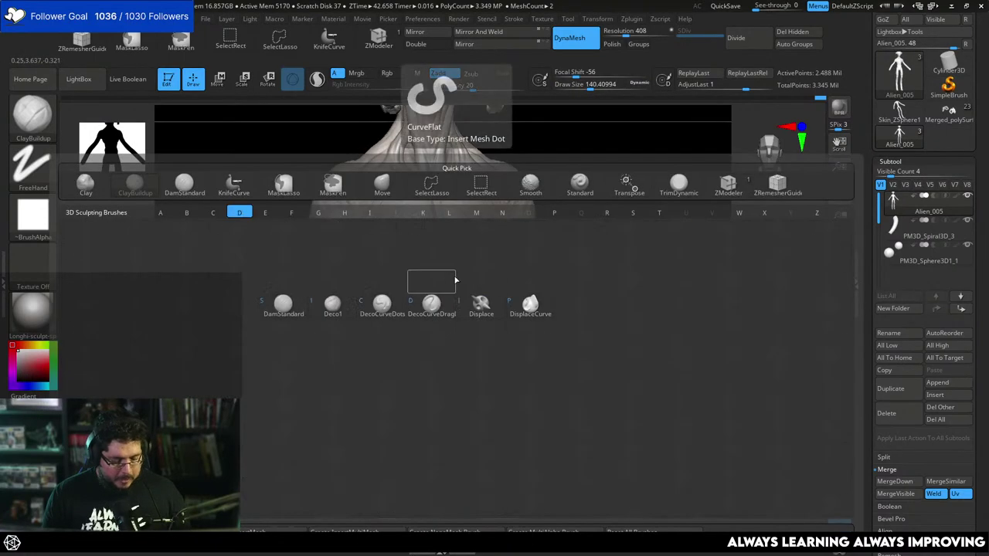
pyautogui.press('s')
pyautogui.press('space')
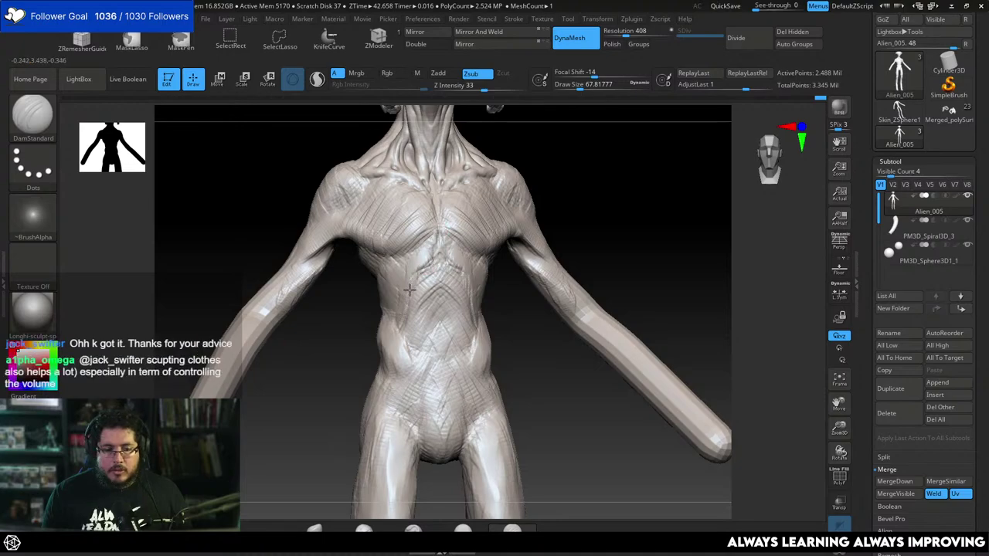
pyautogui.moveTo(361, 320)
pyautogui.mouseDown()
pyautogui.moveTo(405, 312)
pyautogui.moveTo(402, 301)
pyautogui.mouseUp()
# Deepen the creases along the side ribs below the pectoral with DamStandard at a draw size of about 116.
pyautogui.press('s')
pyautogui.press('space')
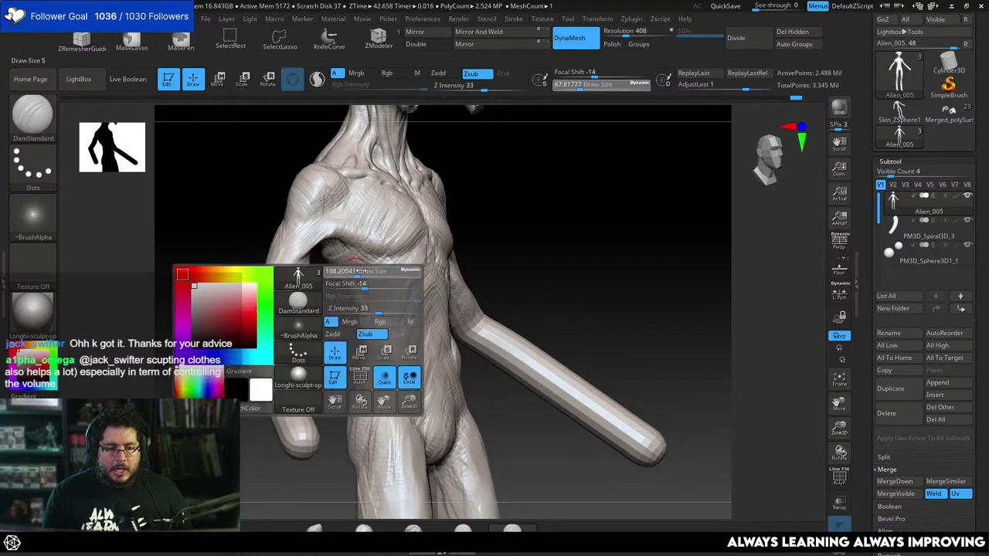
pyautogui.moveTo(352, 282)
pyautogui.mouseDown()
pyautogui.moveTo(362, 281)
pyautogui.moveTo(352, 254)
pyautogui.mouseUp()
pyautogui.press('space')
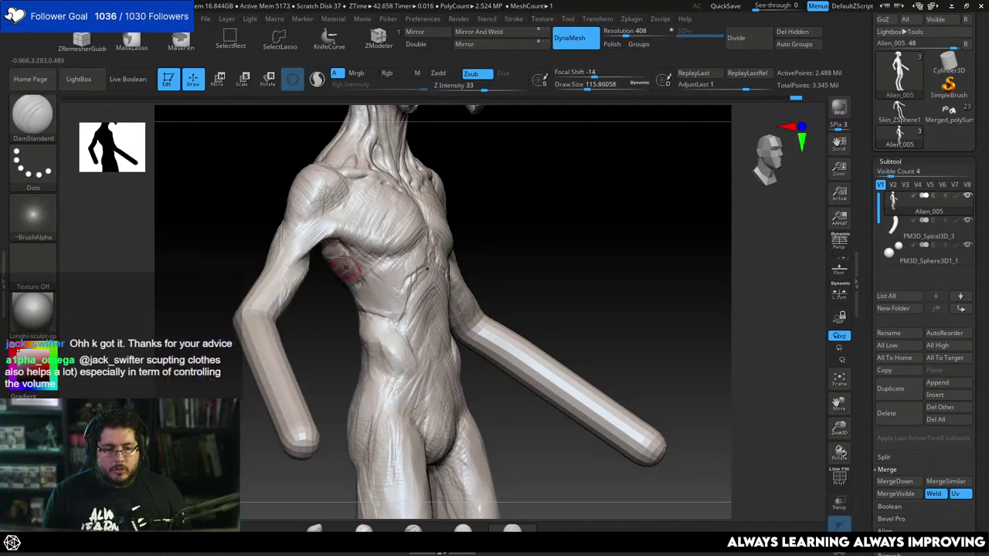
# Carve the separations between the abdominal muscles down to the lower abdomen with DamStandard at a draw size of about 116.
pyautogui.moveTo(517, 217)
pyautogui.keyDown('shift'); pyautogui.mouseDown()
pyautogui.moveTo(479, 327)
pyautogui.moveTo(448, 281)
pyautogui.mouseUp(); pyautogui.keyUp('shift')
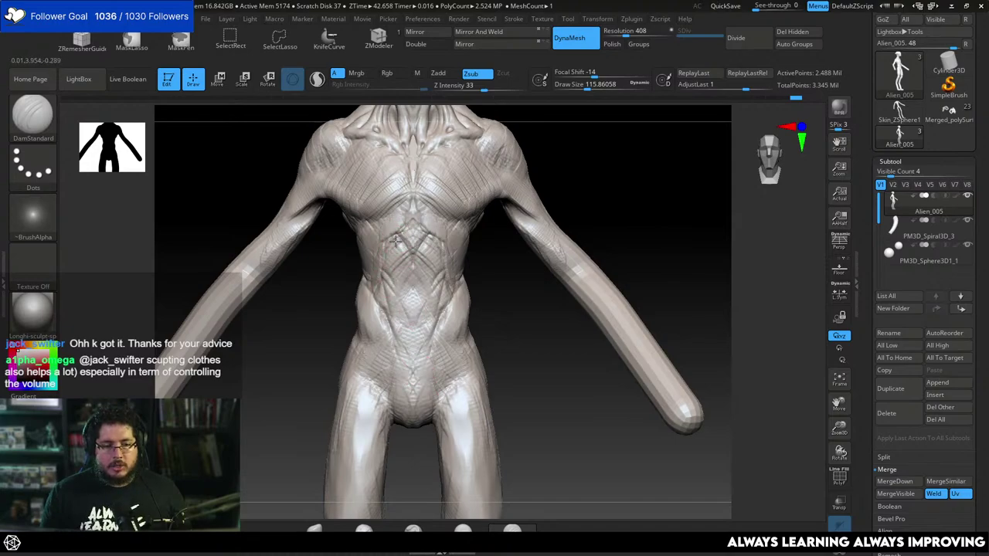
pyautogui.moveTo(414, 264)
pyautogui.mouseDown()
pyautogui.moveTo(412, 293)
pyautogui.moveTo(386, 305)
pyautogui.moveTo(406, 337)
pyautogui.mouseUp()
pyautogui.moveTo(411, 303); pyautogui.dragTo(407, 337)
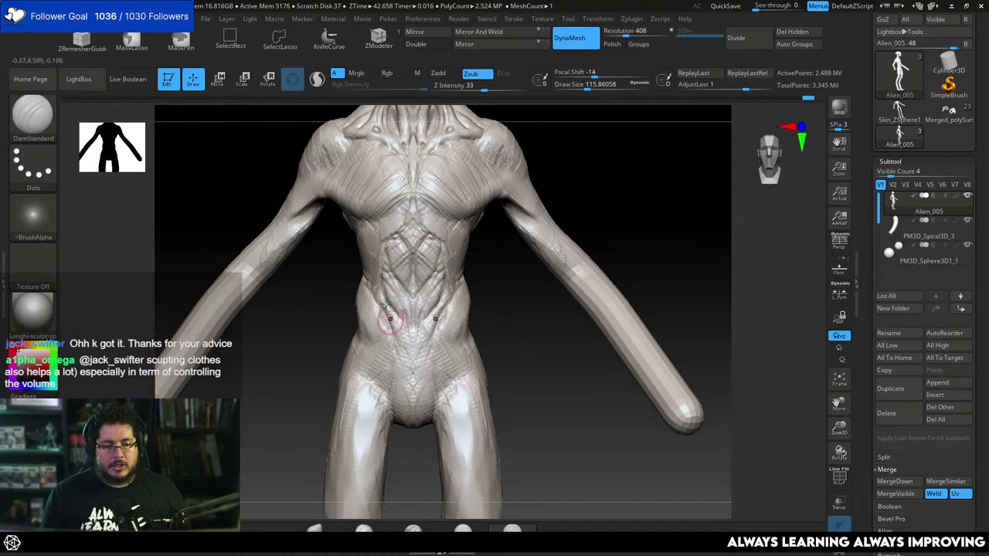
# Carve muscle creases into the alien's lower abdomen and lower chest with the DamStandard brush at a draw size of about 101.
pyautogui.moveTo(376, 304); pyautogui.dragTo(388, 336)
pyautogui.moveTo(491, 350)
pyautogui.mouseDown()
pyautogui.moveTo(477, 348)
pyautogui.moveTo(502, 358)
pyautogui.mouseUp()
pyautogui.press('space')
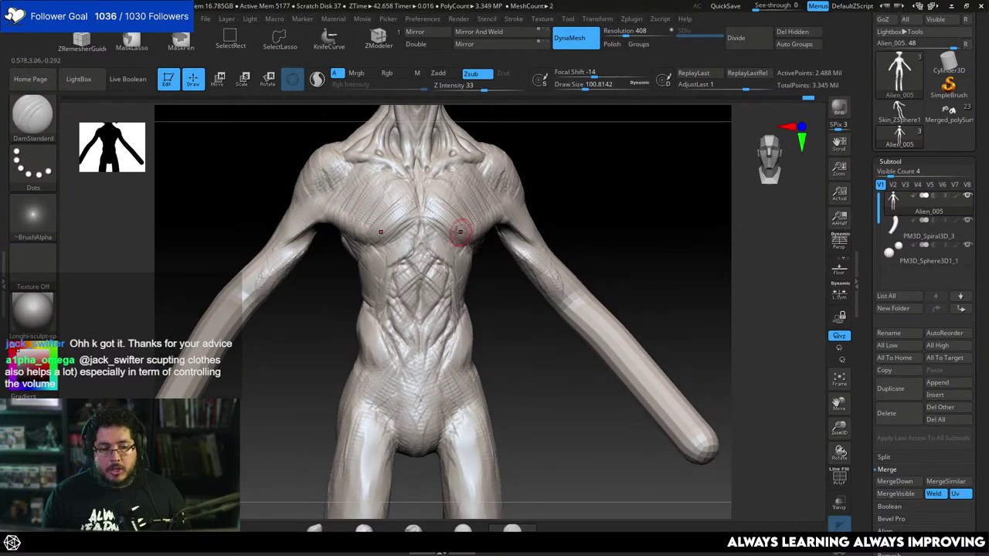
pyautogui.press('space')
pyautogui.moveTo(450, 238); pyautogui.dragTo(429, 237)
# Build up the rib and side muscles below the pectorals with the ClayBuildup brush at a draw size of about 104.
pyautogui.press('b')
pyautogui.press('c')
pyautogui.press('b')
pyautogui.press(']')
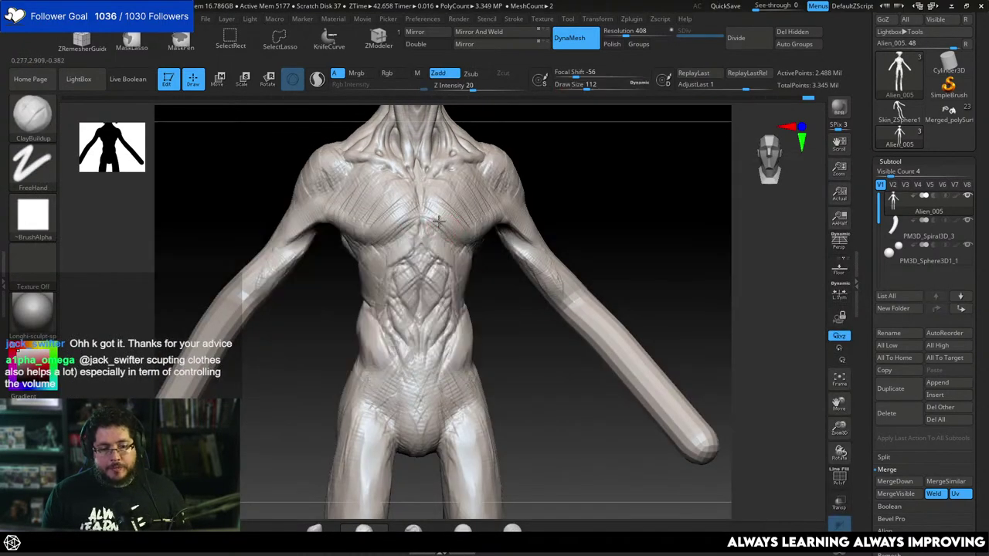
pyautogui.moveTo(331, 310); pyautogui.dragTo(374, 308)
pyautogui.press('space')
pyautogui.moveTo(361, 259); pyautogui.dragTo(354, 257)
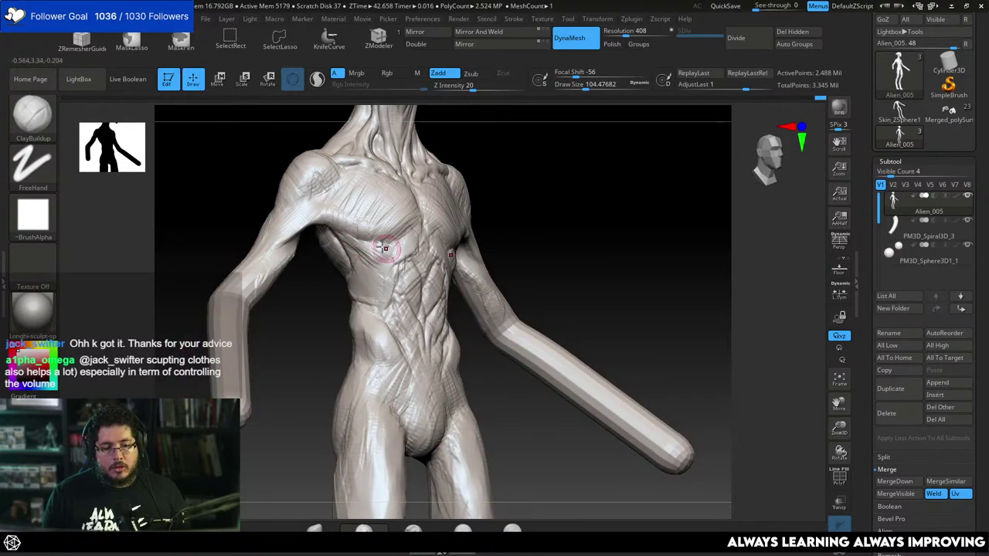
pyautogui.moveTo(513, 180); pyautogui.dragTo(467, 256)
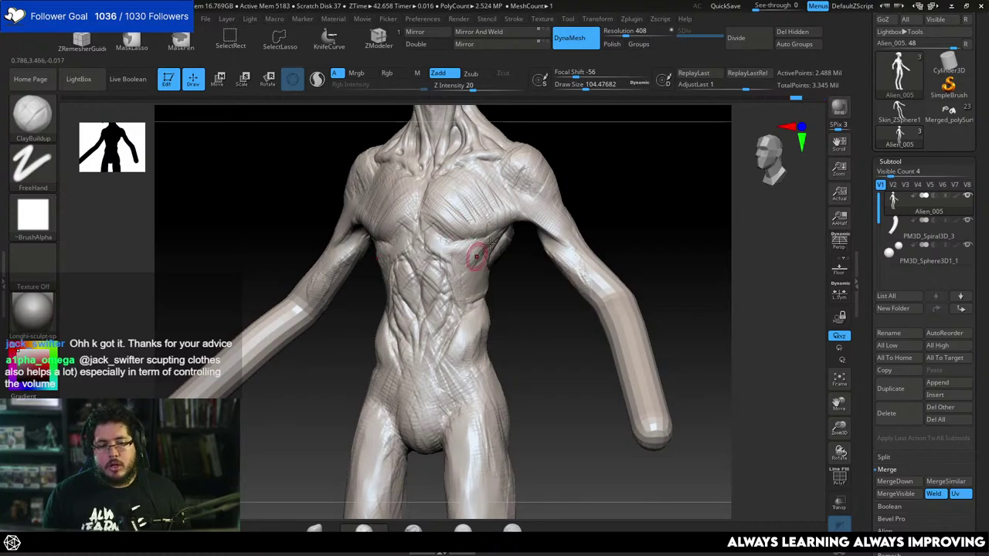
pyautogui.keyDown('shift'); pyautogui.moveTo(506, 295); pyautogui.dragTo(497, 271); pyautogui.keyUp('shift')
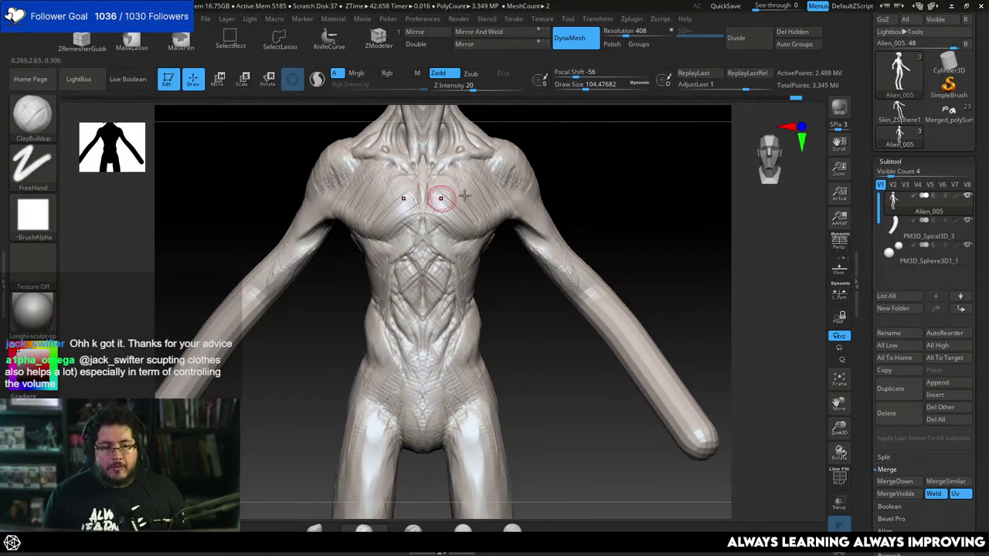
# Refine the lower pectoral edges and upper ribs with ClayBuildup at a draw size of about 87.
pyautogui.keyDown('alt'); pyautogui.moveTo(542, 148); pyautogui.dragTo(569, 197); pyautogui.keyUp('alt')
pyautogui.press('space')
pyautogui.press('space')
pyautogui.moveTo(434, 209); pyautogui.dragTo(429, 210)
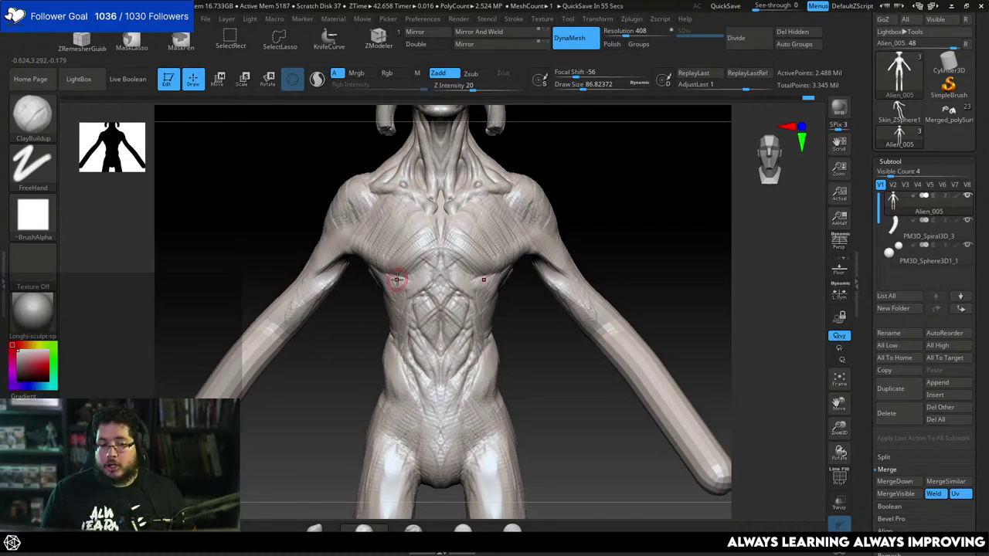
pyautogui.press('f')
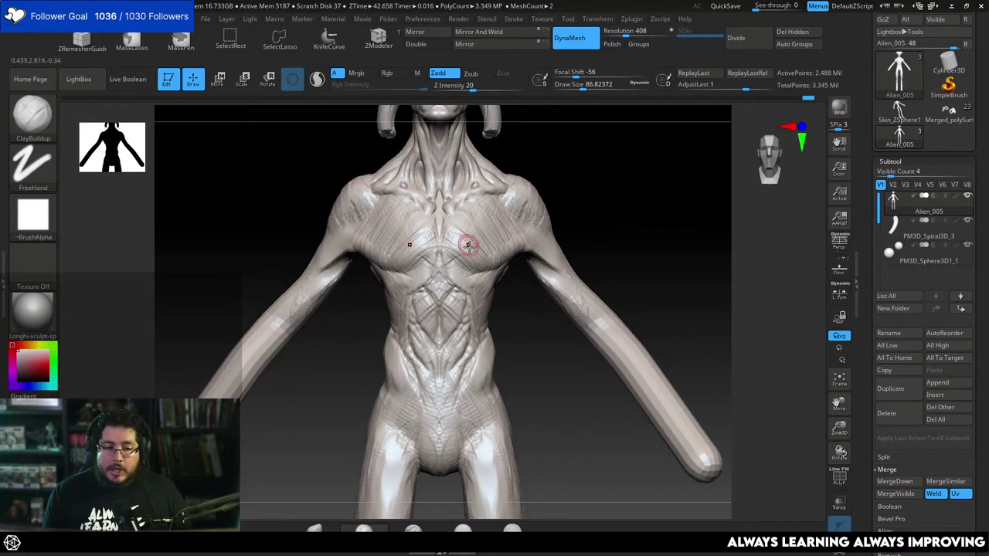
# Flatten the pectoral and shoulder surfaces with the TrimDynamic brush at a draw size of about 197.
pyautogui.press('b')
pyautogui.press('t')
pyautogui.press('d')
pyautogui.press('space')
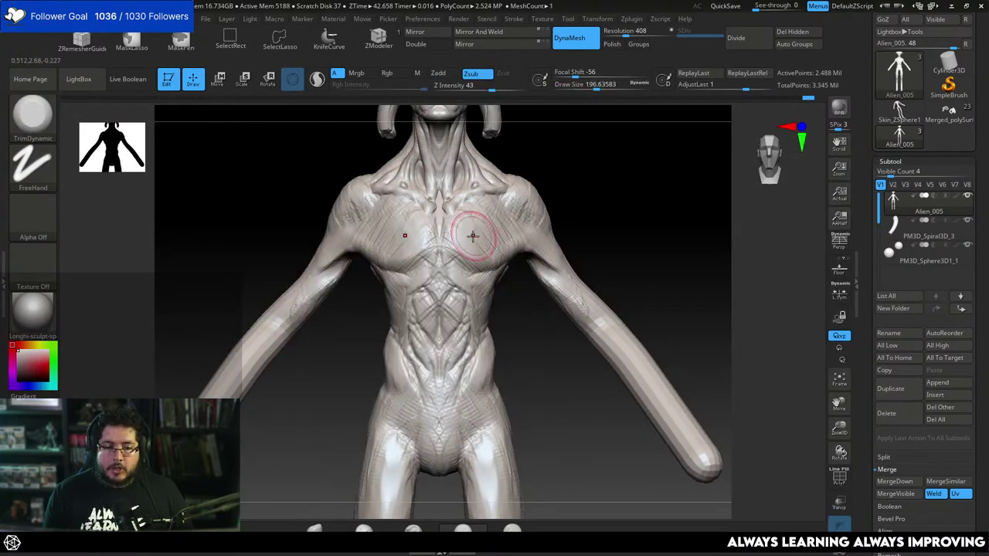
pyautogui.moveTo(499, 233); pyautogui.dragTo(494, 227, button='right')
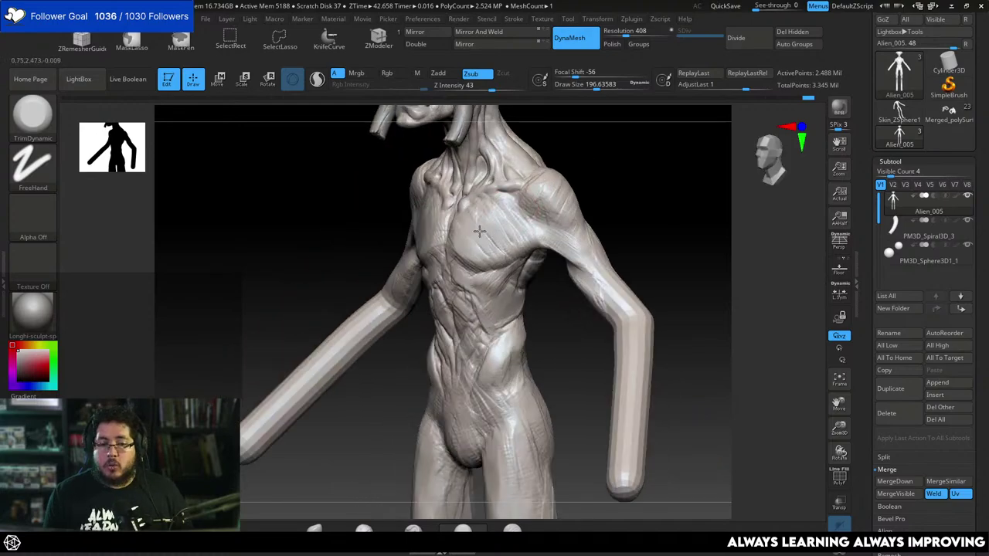
pyautogui.moveTo(601, 149); pyautogui.dragTo(640, 159)
pyautogui.moveTo(589, 182); pyautogui.dragTo(553, 178)
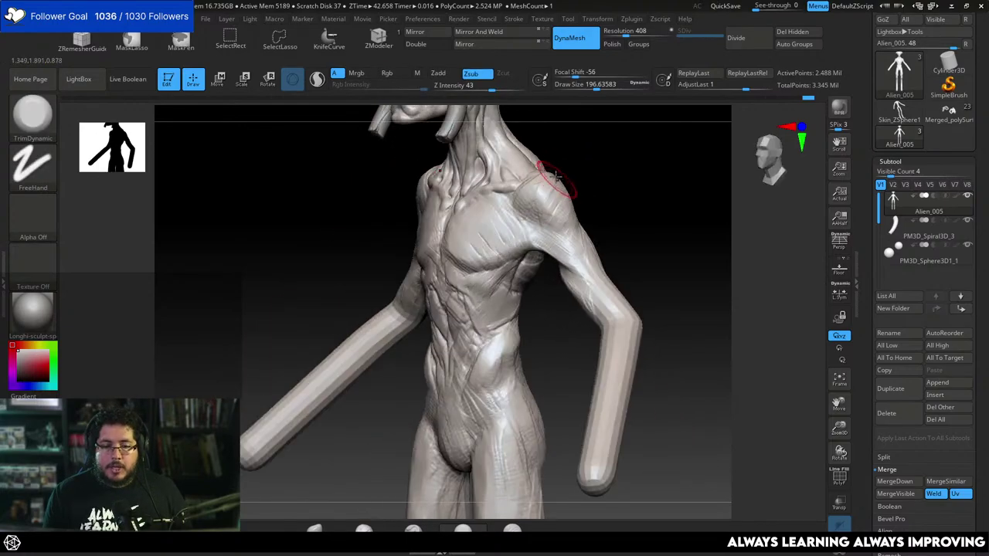
# Build up the deltoid and the back of the shoulder and upper arm with ClayBuildup at a draw size of about 163.
pyautogui.press('b')
pyautogui.press('c')
pyautogui.press('b')
pyautogui.press('space')
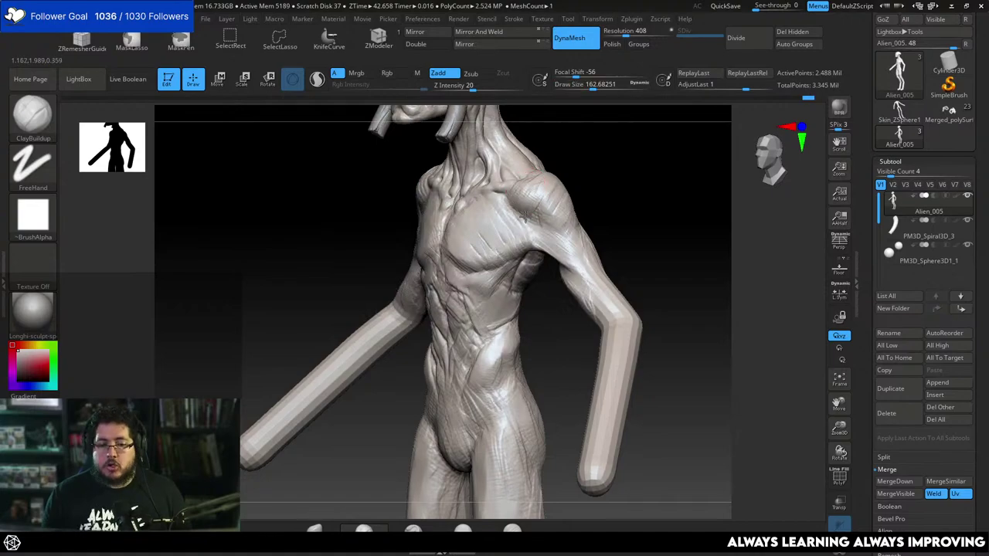
pyautogui.moveTo(539, 219)
pyautogui.mouseDown()
pyautogui.moveTo(559, 222)
pyautogui.moveTo(550, 224)
pyautogui.mouseUp()
pyautogui.moveTo(607, 181)
pyautogui.mouseDown()
pyautogui.moveTo(539, 175)
pyautogui.moveTo(565, 200)
pyautogui.mouseUp()
pyautogui.moveTo(642, 194); pyautogui.dragTo(581, 165)
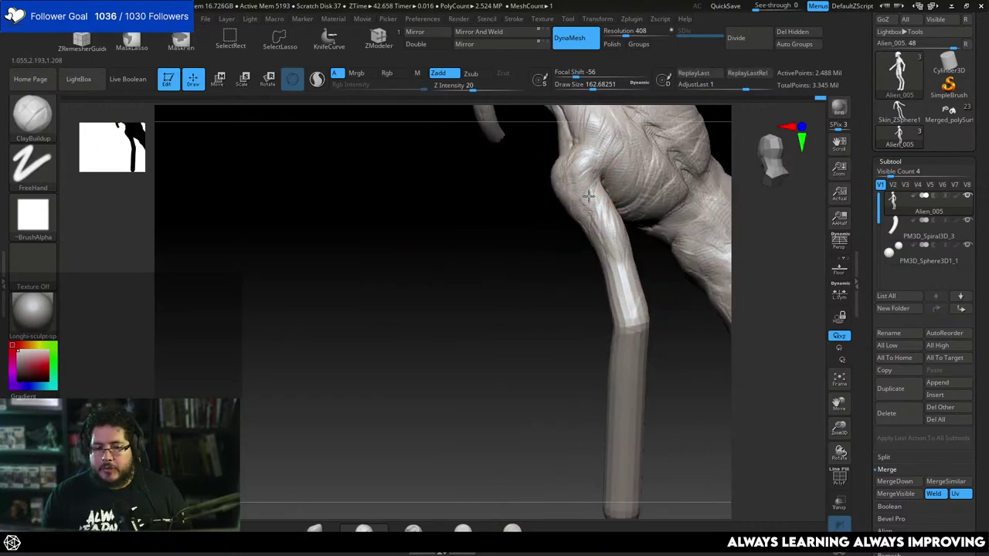
pyautogui.moveTo(585, 228); pyautogui.dragTo(609, 205, button='right')
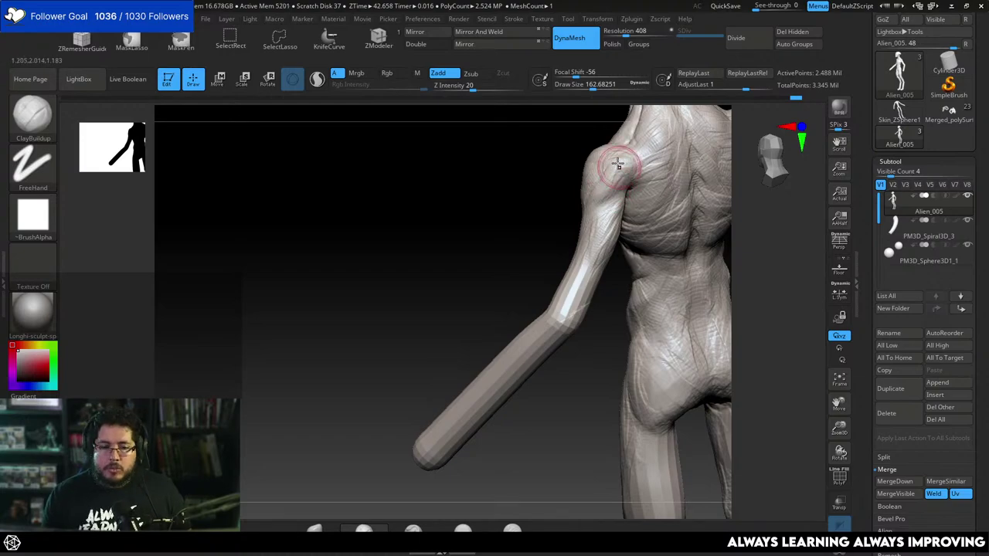
pyautogui.moveTo(621, 161)
pyautogui.mouseDown(button='right')
pyautogui.moveTo(599, 199)
pyautogui.moveTo(620, 216)
pyautogui.mouseUp(button='right')
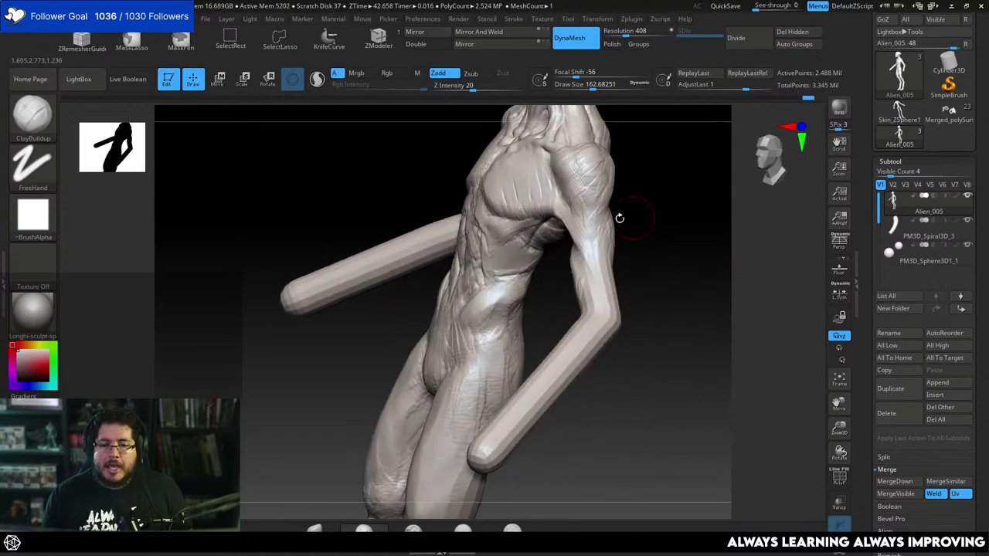
# Add muscle volume from the deltoid down the upper arm and triceps with ClayBuildup, using draw sizes of about 124 and 163.
pyautogui.press('[')
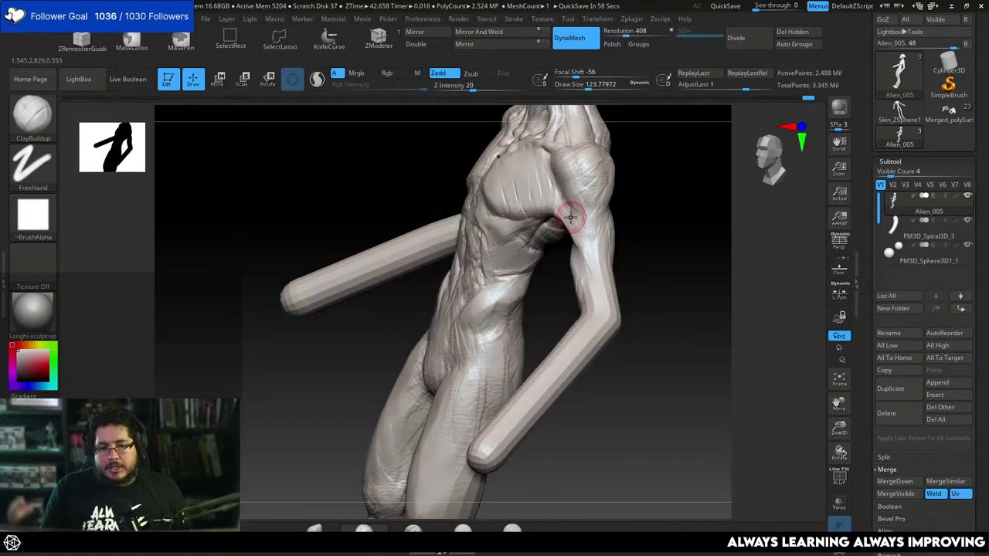
pyautogui.keyDown('shift'); pyautogui.moveTo(667, 245); pyautogui.dragTo(534, 103); pyautogui.keyUp('shift')
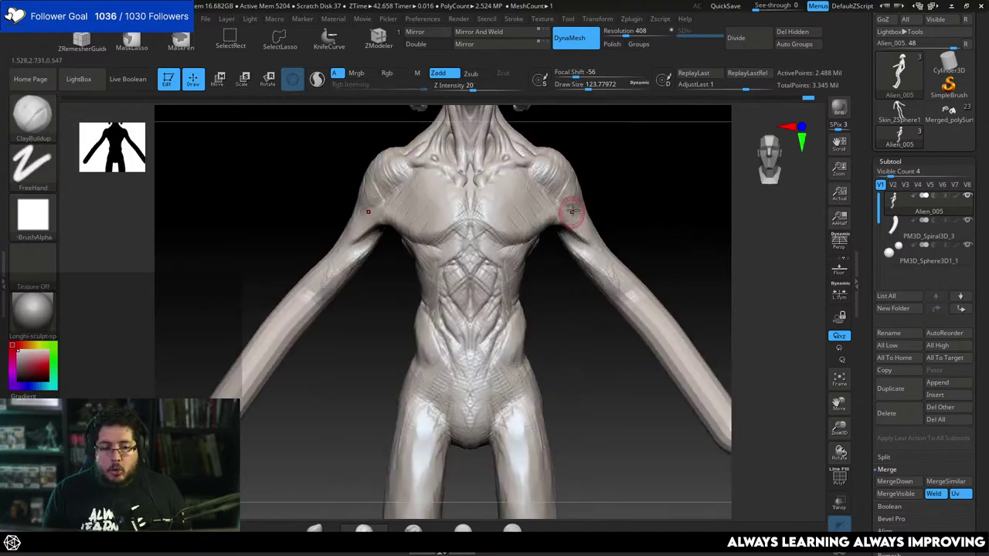
pyautogui.press('space')
pyautogui.moveTo(572, 211); pyautogui.dragTo(584, 211)
pyautogui.keyDown('alt'); pyautogui.moveTo(624, 185); pyautogui.dragTo(610, 143); pyautogui.keyUp('alt')
pyautogui.moveTo(598, 212)
pyautogui.keyDown('alt'); pyautogui.mouseDown()
pyautogui.moveTo(624, 229)
pyautogui.moveTo(619, 239)
pyautogui.moveTo(541, 230)
pyautogui.moveTo(603, 227)
pyautogui.moveTo(581, 235)
pyautogui.moveTo(582, 226)
pyautogui.moveTo(587, 236)
pyautogui.moveTo(605, 213)
pyautogui.mouseUp(); pyautogui.keyUp('alt')
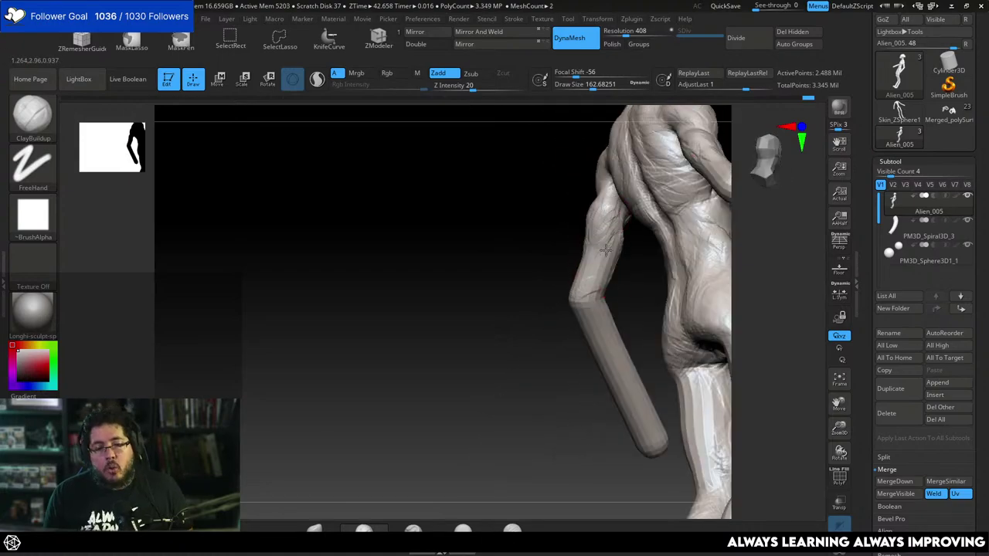
pyautogui.moveTo(607, 261); pyautogui.dragTo(596, 225)
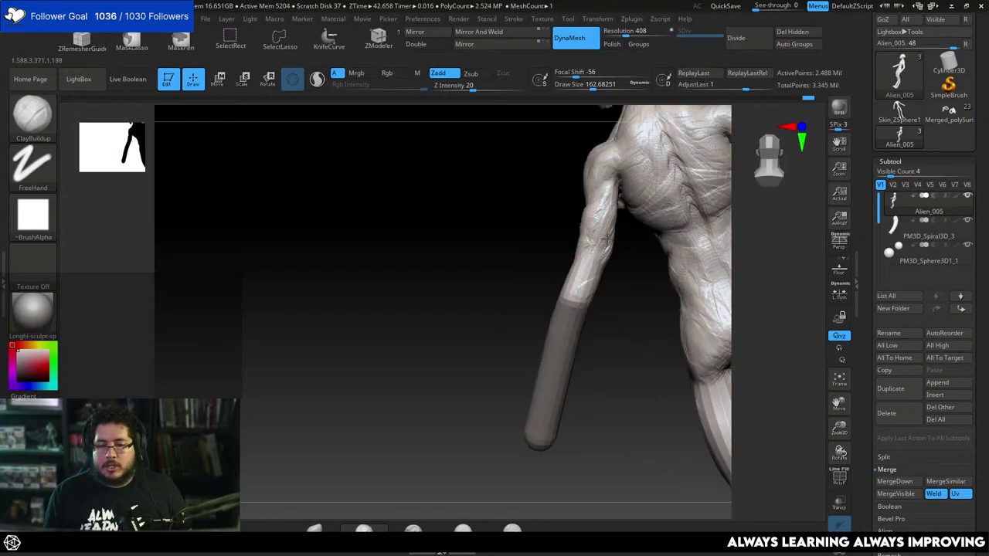
pyautogui.moveTo(597, 283); pyautogui.dragTo(623, 211)
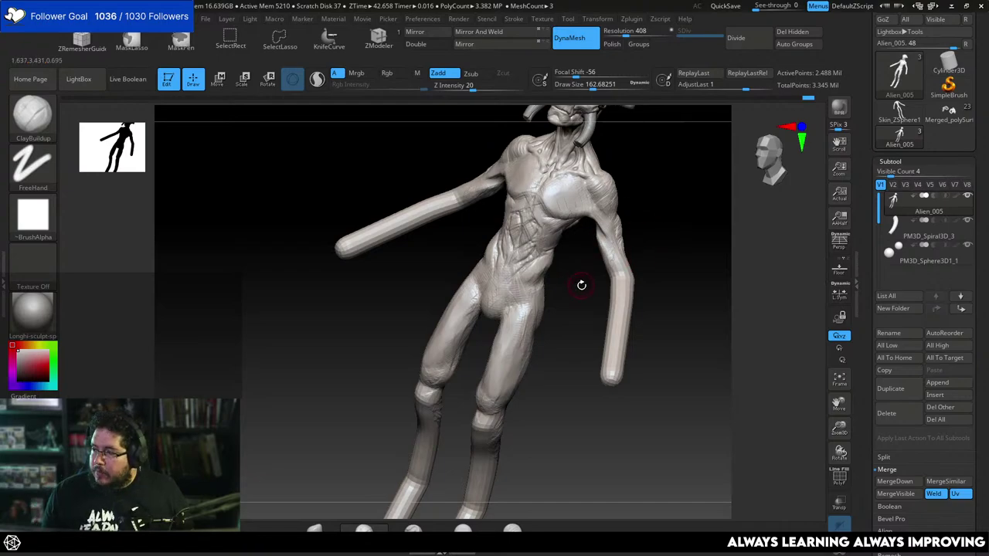
# Trim the outer upper arm into flatter planes with TrimDynamic at a draw size of about 228.
pyautogui.moveTo(649, 257); pyautogui.dragTo(626, 224)
pyautogui.moveTo(643, 190)
pyautogui.keyDown('alt'); pyautogui.mouseDown()
pyautogui.moveTo(614, 179)
pyautogui.moveTo(623, 219)
pyautogui.moveTo(610, 191)
pyautogui.moveTo(605, 222)
pyautogui.mouseUp(); pyautogui.keyUp('alt')
pyautogui.press('b')
pyautogui.press('t')
pyautogui.press('d')
pyautogui.press('space')
pyautogui.moveTo(618, 221)
pyautogui.mouseDown()
pyautogui.moveTo(589, 239)
pyautogui.moveTo(567, 230)
pyautogui.moveTo(575, 230)
pyautogui.mouseUp()
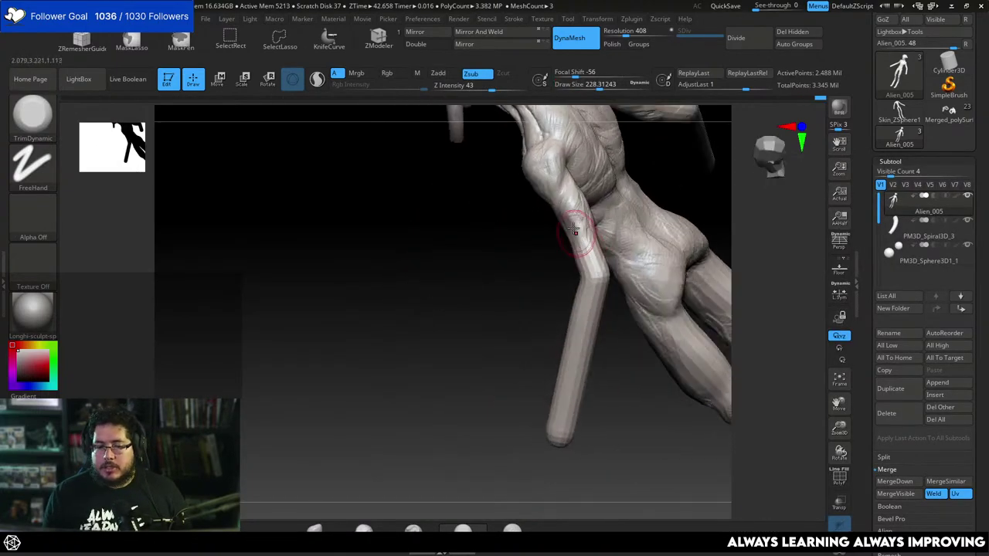
# Flatten the triceps planes along the back of the upper arm down to the elbow with TrimDynamic.
pyautogui.moveTo(669, 170); pyautogui.dragTo(635, 148)
pyautogui.moveTo(581, 236)
pyautogui.mouseDown()
pyautogui.moveTo(579, 214)
pyautogui.moveTo(597, 246)
pyautogui.mouseUp()
pyautogui.moveTo(635, 245)
pyautogui.mouseDown()
pyautogui.moveTo(610, 263)
pyautogui.moveTo(603, 247)
pyautogui.mouseUp()
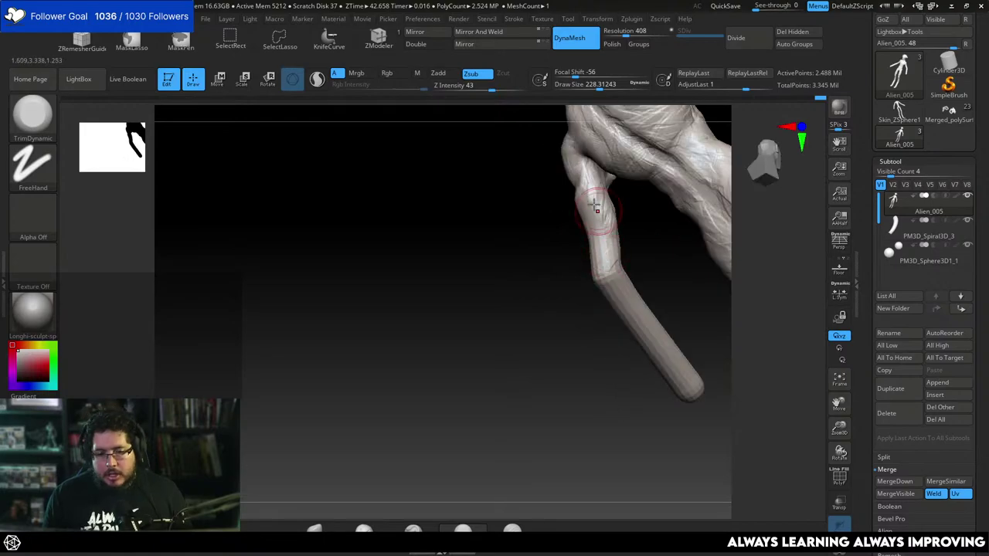
pyautogui.moveTo(594, 205)
pyautogui.mouseDown()
pyautogui.moveTo(581, 191)
pyautogui.moveTo(596, 185)
pyautogui.mouseUp()
# Clean up the upper arm and chest planes with TrimDynamic, varying the draw size between about 202, 158 and 187.
pyautogui.press('space')
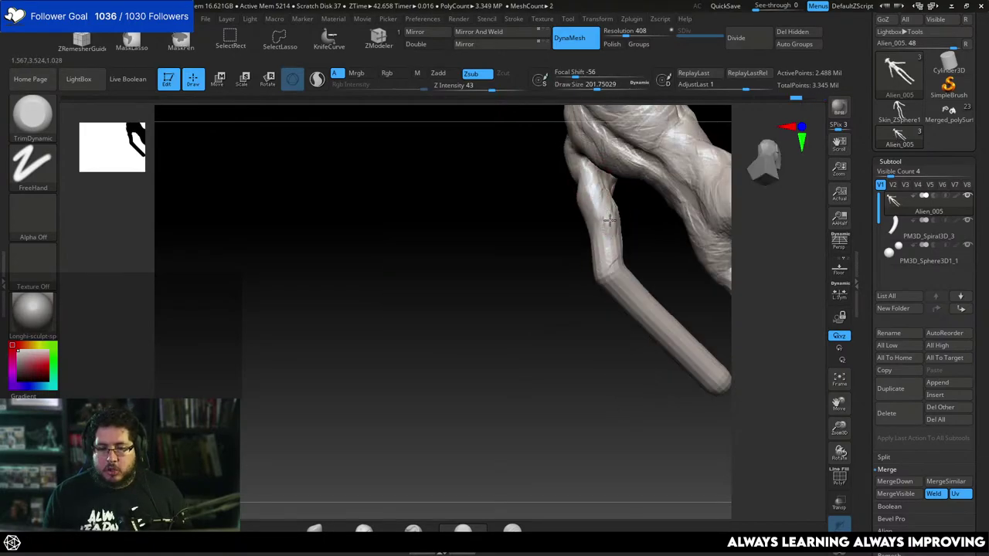
pyautogui.moveTo(637, 230)
pyautogui.mouseDown()
pyautogui.moveTo(608, 221)
pyautogui.moveTo(596, 245)
pyautogui.moveTo(623, 217)
pyautogui.mouseUp()
pyautogui.moveTo(677, 211); pyautogui.dragTo(640, 165)
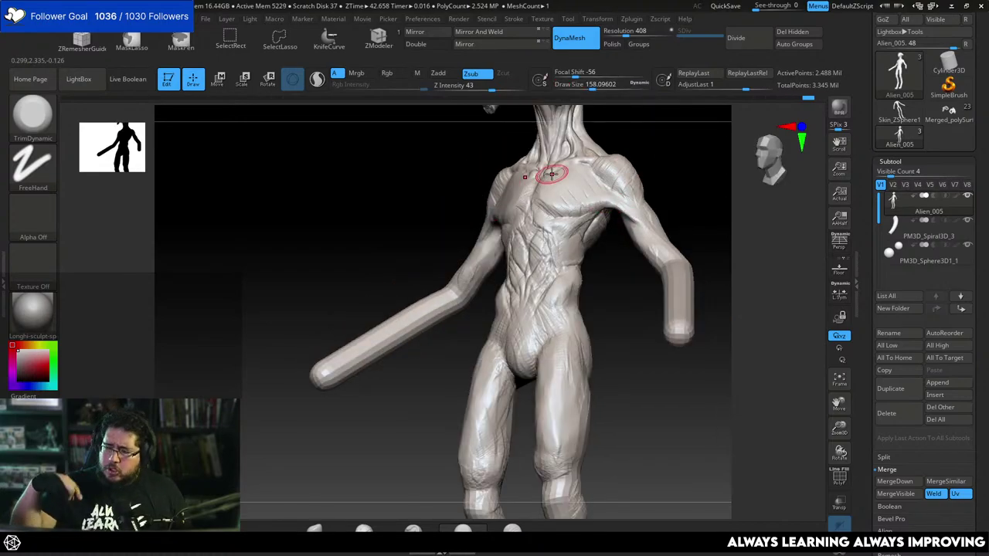
pyautogui.moveTo(655, 215)
pyautogui.mouseDown()
pyautogui.moveTo(696, 199)
pyautogui.moveTo(503, 210)
pyautogui.mouseUp()
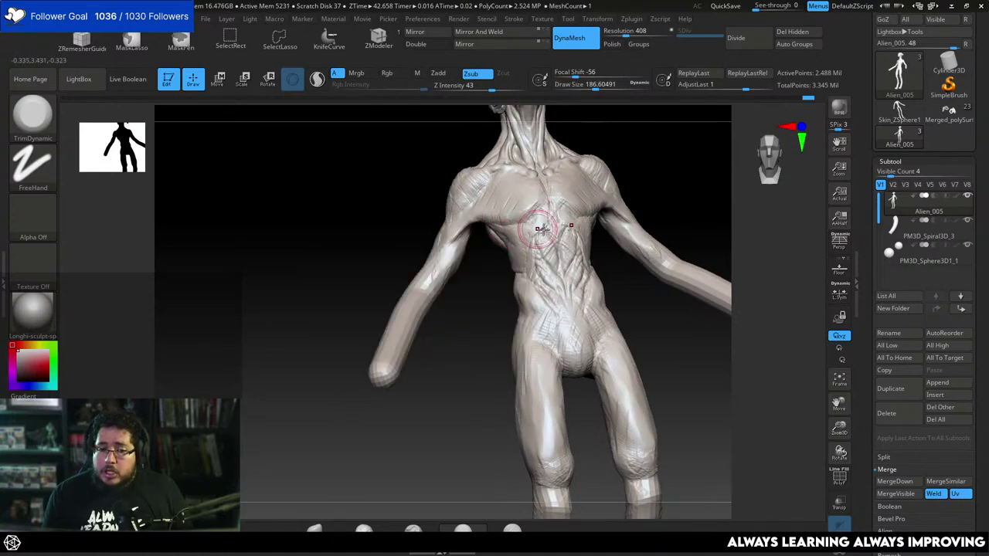
# Build up the hips and upper thighs with ClayBuildup at draw sizes of about 223 to 245.
pyautogui.press('b')
pyautogui.press('c')
pyautogui.press('b')
pyautogui.moveTo(597, 212)
pyautogui.mouseDown()
pyautogui.moveTo(647, 155)
pyautogui.moveTo(603, 280)
pyautogui.moveTo(585, 259)
pyautogui.moveTo(516, 234)
pyautogui.mouseUp()
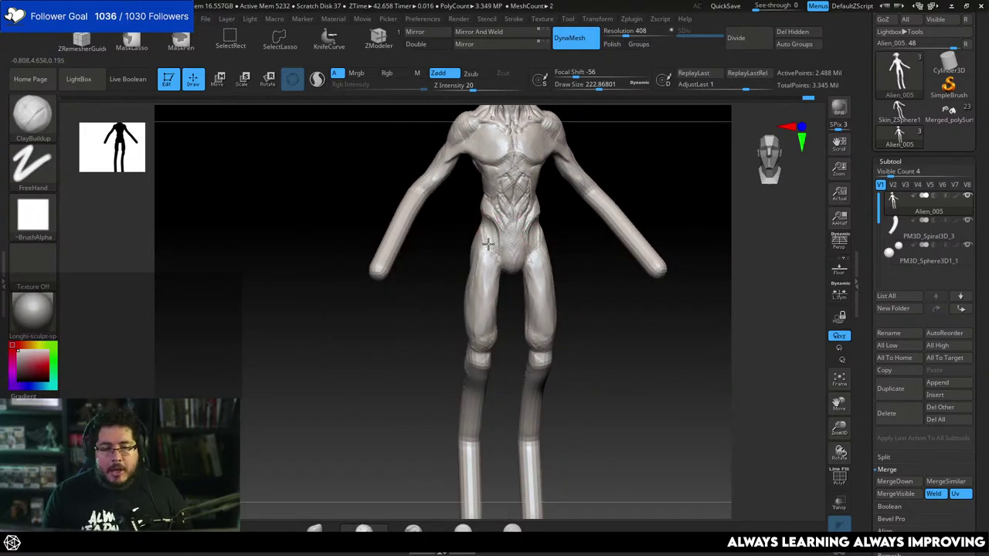
pyautogui.press('space')
pyautogui.moveTo(484, 222); pyautogui.dragTo(488, 224)
pyautogui.press('space')
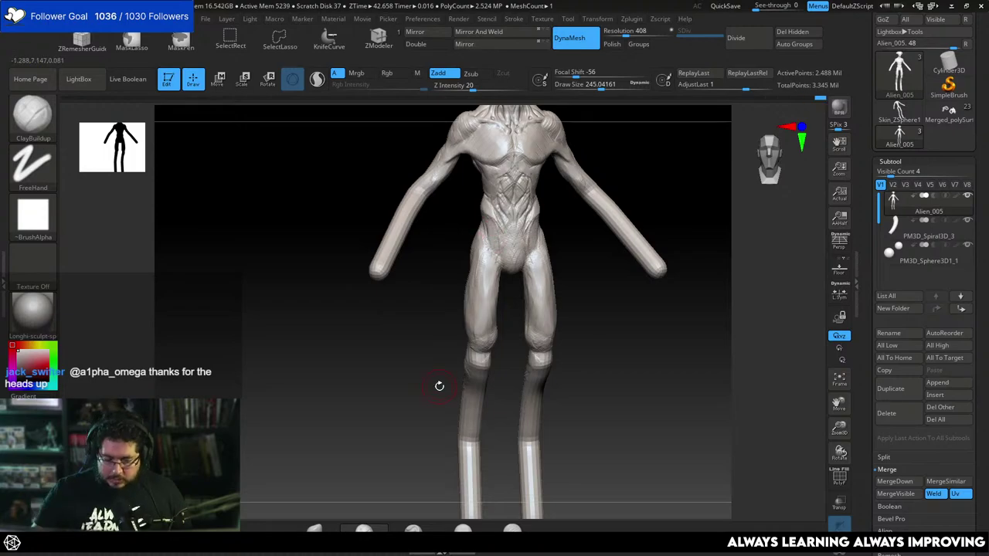
# Reshape the waist and hip silhouette with the Move brush, reducing its draw size from about 629 to 542.
pyautogui.moveTo(577, 280); pyautogui.dragTo(491, 208)
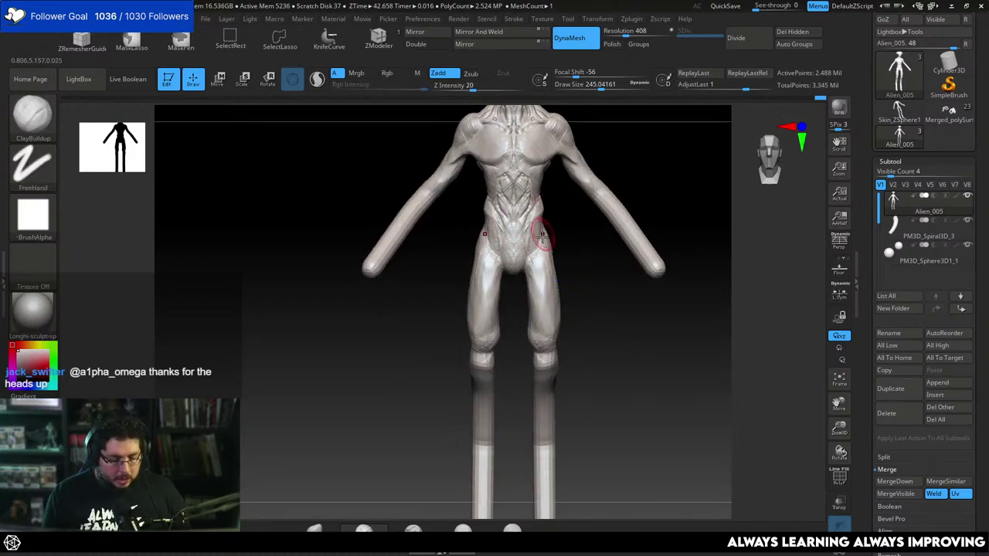
pyautogui.press('b')
pyautogui.press('m')
pyautogui.press('v')
pyautogui.press('space')
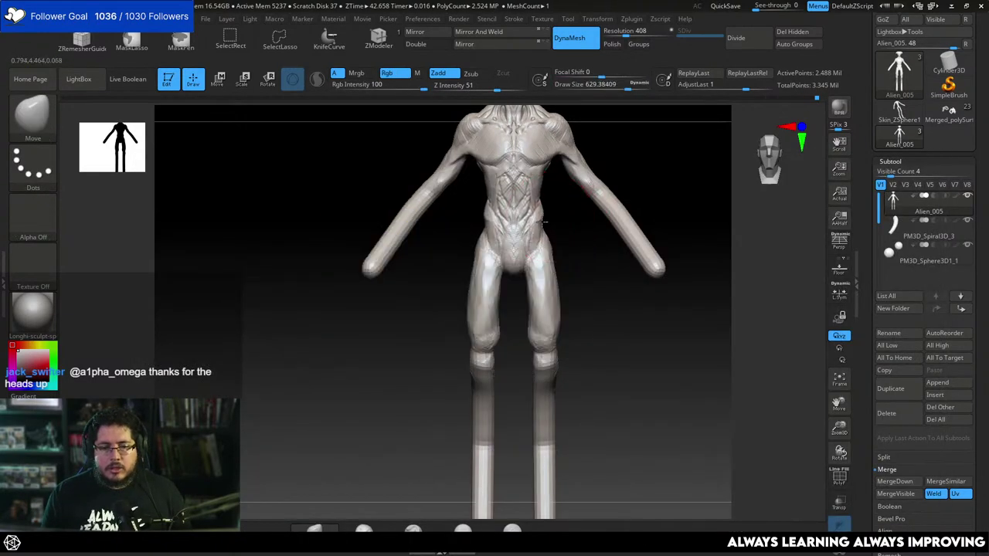
pyautogui.moveTo(540, 222); pyautogui.dragTo(462, 284, button='right')
pyautogui.press('space')
pyautogui.moveTo(464, 286); pyautogui.dragTo(469, 281)
pyautogui.moveTo(470, 281)
pyautogui.mouseDown(button='right')
pyautogui.moveTo(598, 317)
pyautogui.moveTo(608, 283)
pyautogui.moveTo(597, 233)
pyautogui.mouseUp(button='right')
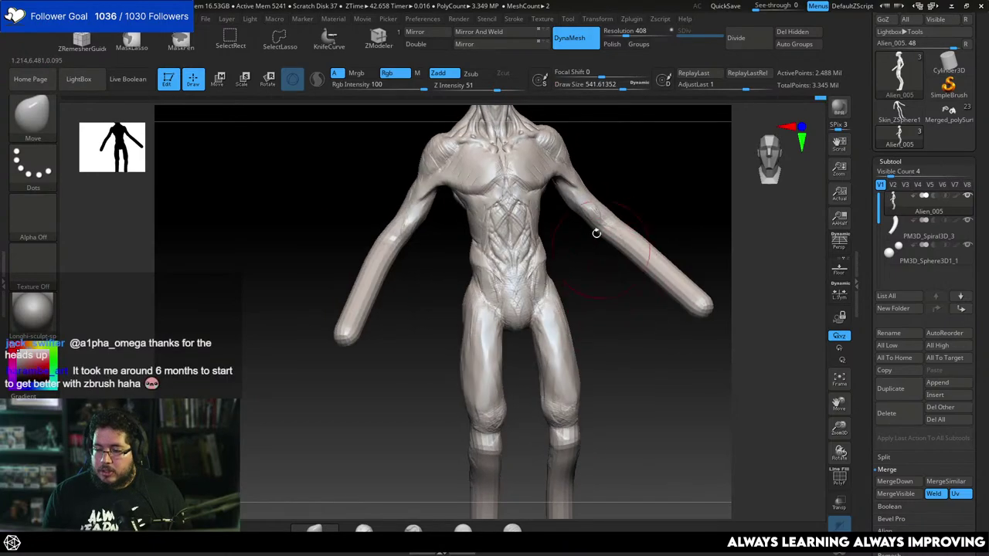
# Build up the side of the waist and the ribs with ClayBuildup, reducing the draw size to about 172.
pyautogui.press('b')
pyautogui.press('c')
pyautogui.press('b')
pyautogui.press('space')
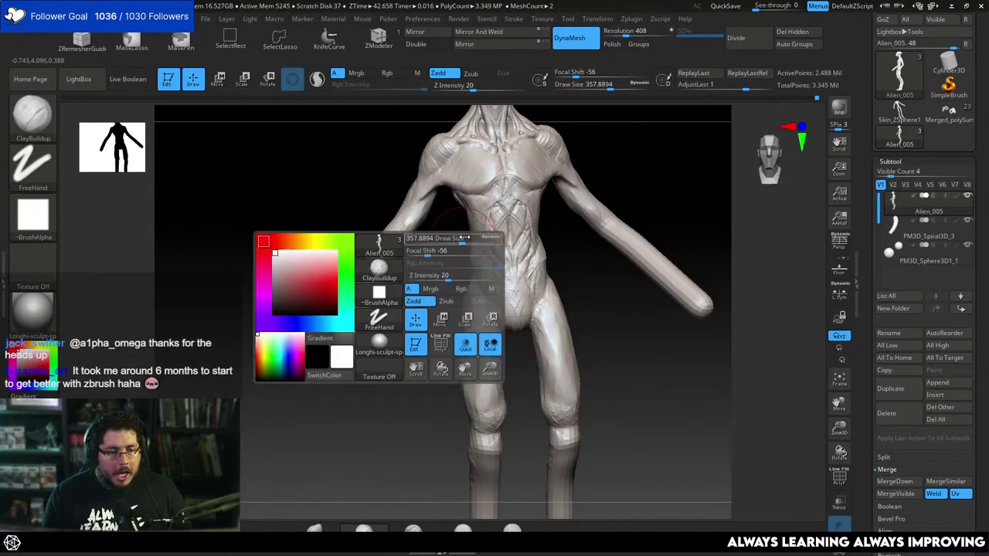
pyautogui.moveTo(465, 237); pyautogui.dragTo(461, 238)
pyautogui.moveTo(464, 256); pyautogui.dragTo(496, 213, button='right')
pyautogui.press('space')
pyautogui.moveTo(496, 213)
pyautogui.mouseDown()
pyautogui.moveTo(486, 216)
pyautogui.moveTo(495, 204)
pyautogui.mouseUp()
pyautogui.press('space')
pyautogui.press('space')
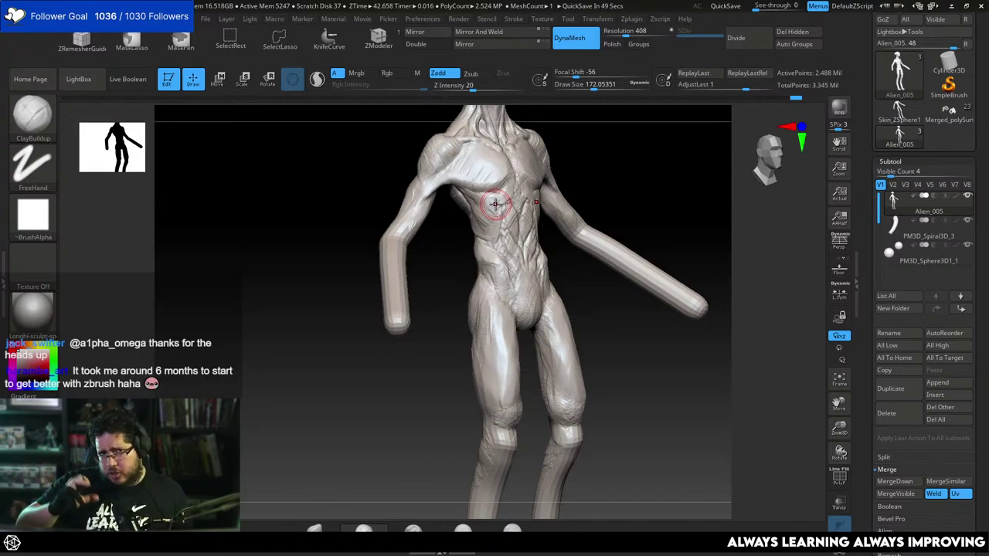
# Sculpt the hip, flank and lower back muscles around the pelvis with ClayBuildup.
pyautogui.moveTo(593, 305); pyautogui.dragTo(564, 315)
pyautogui.moveTo(549, 253)
pyautogui.mouseDown()
pyautogui.moveTo(536, 271)
pyautogui.moveTo(547, 254)
pyautogui.moveTo(551, 265)
pyautogui.moveTo(559, 257)
pyautogui.moveTo(551, 267)
pyautogui.moveTo(557, 259)
pyautogui.mouseUp()
pyautogui.moveTo(593, 267)
pyautogui.mouseDown()
pyautogui.moveTo(570, 268)
pyautogui.moveTo(571, 254)
pyautogui.mouseUp()
pyautogui.moveTo(664, 267); pyautogui.dragTo(572, 261)
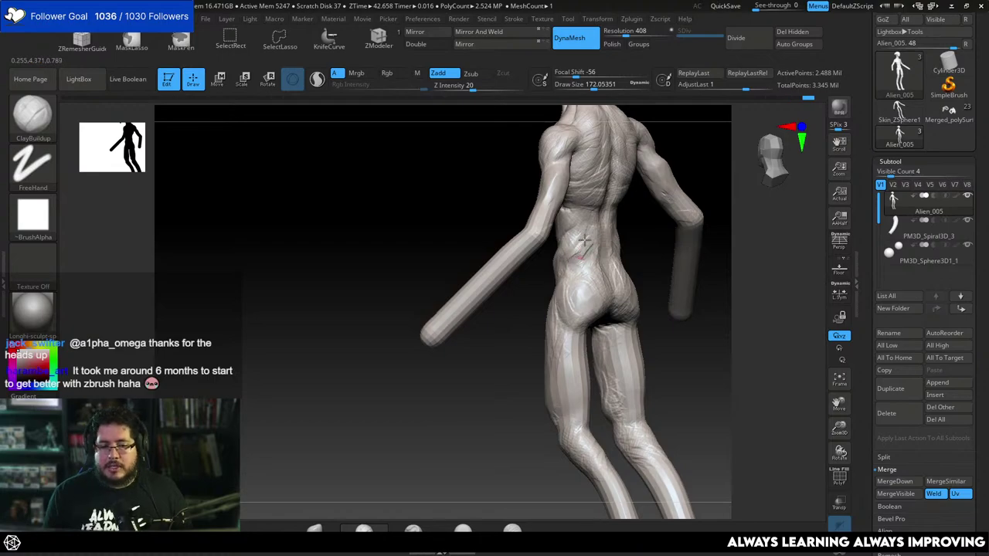
pyautogui.moveTo(506, 262); pyautogui.dragTo(594, 265)
pyautogui.moveTo(527, 275)
pyautogui.mouseDown()
pyautogui.moveTo(625, 265)
pyautogui.moveTo(592, 237)
pyautogui.mouseUp()
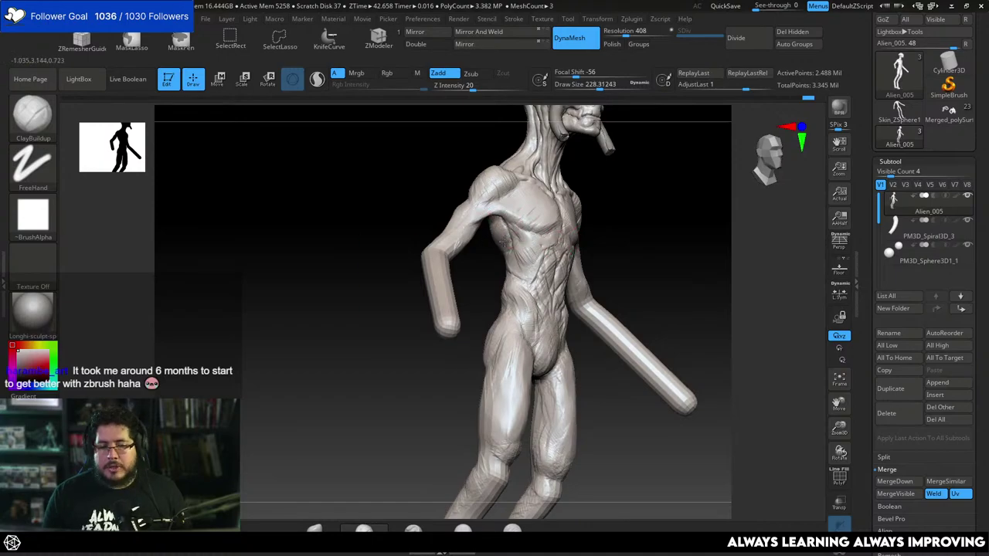
# Refine the side ribs and oblique muscles with ClayBuildup at a draw size of about 187.
pyautogui.press('space')
pyautogui.moveTo(513, 250)
pyautogui.mouseDown()
pyautogui.moveTo(527, 234)
pyautogui.moveTo(514, 238)
pyautogui.mouseUp()
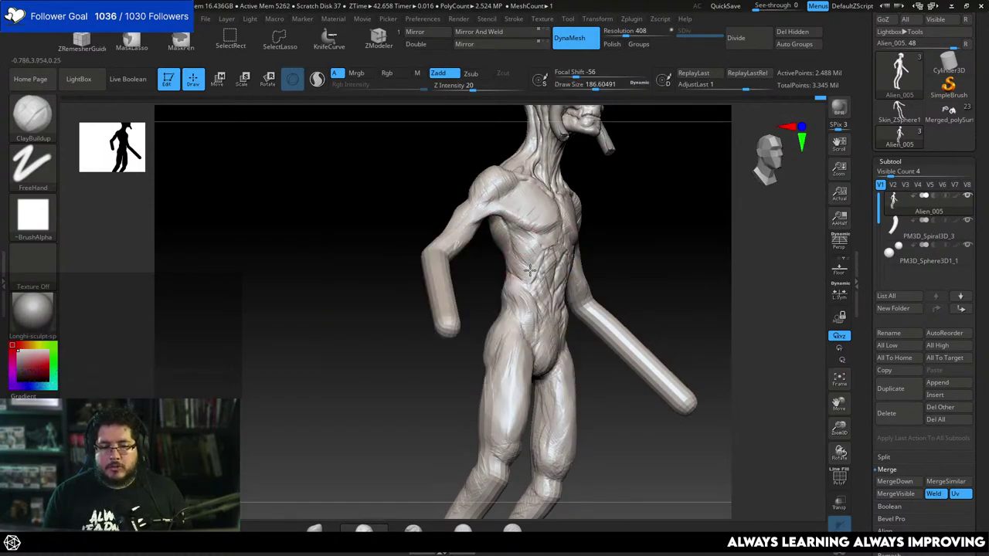
pyautogui.moveTo(621, 259)
pyautogui.mouseDown()
pyautogui.moveTo(628, 242)
pyautogui.moveTo(616, 267)
pyautogui.moveTo(649, 214)
pyautogui.moveTo(658, 237)
pyautogui.moveTo(524, 247)
pyautogui.moveTo(678, 232)
pyautogui.moveTo(638, 187)
pyautogui.moveTo(616, 192)
pyautogui.moveTo(654, 206)
pyautogui.moveTo(625, 177)
pyautogui.mouseUp()
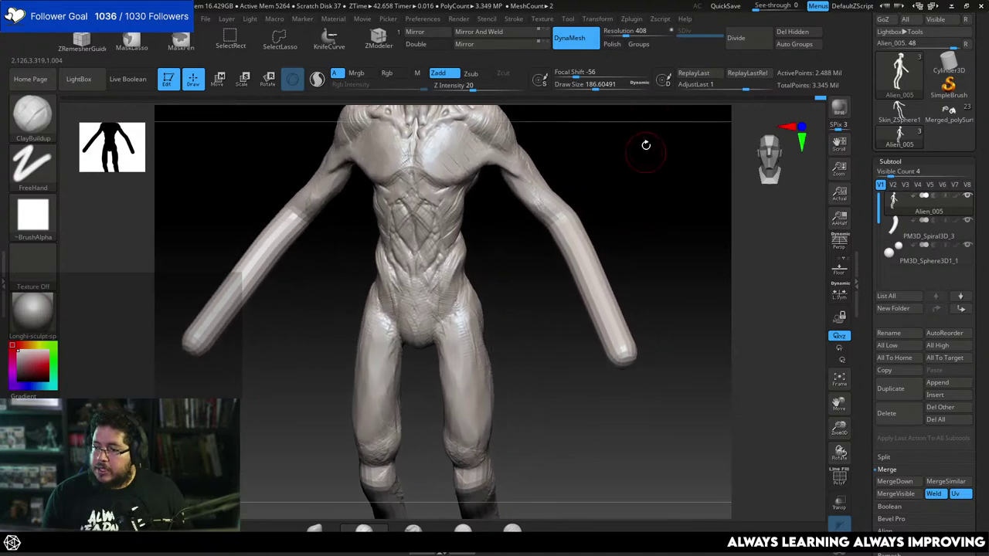
# Build up the lower end of the upper arm around the elbow with ClayBuildup, setting the draw size to about 212.
pyautogui.moveTo(612, 205); pyautogui.dragTo(650, 207)
pyautogui.press('space')
pyautogui.moveTo(574, 201); pyautogui.dragTo(569, 201)
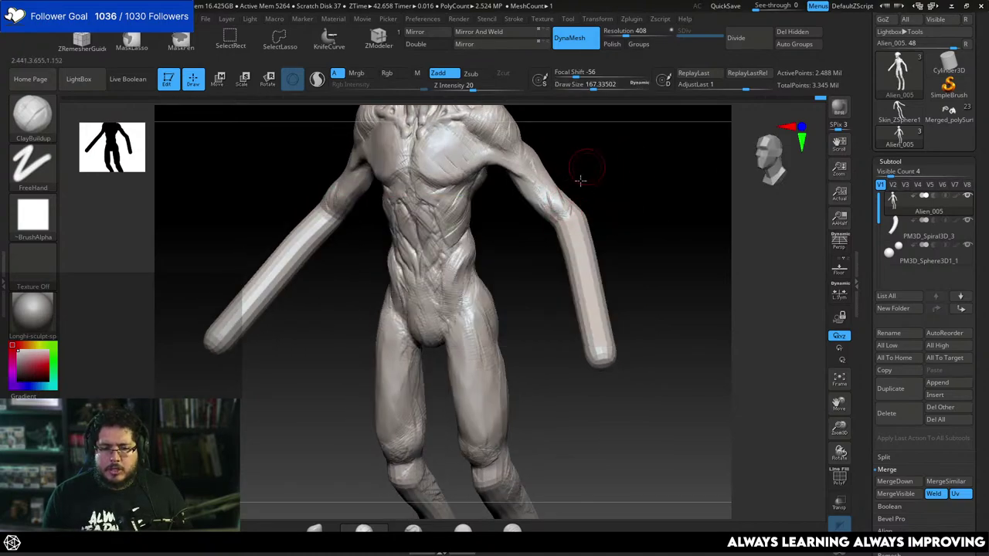
pyautogui.moveTo(585, 165); pyautogui.dragTo(558, 203)
pyautogui.press('space')
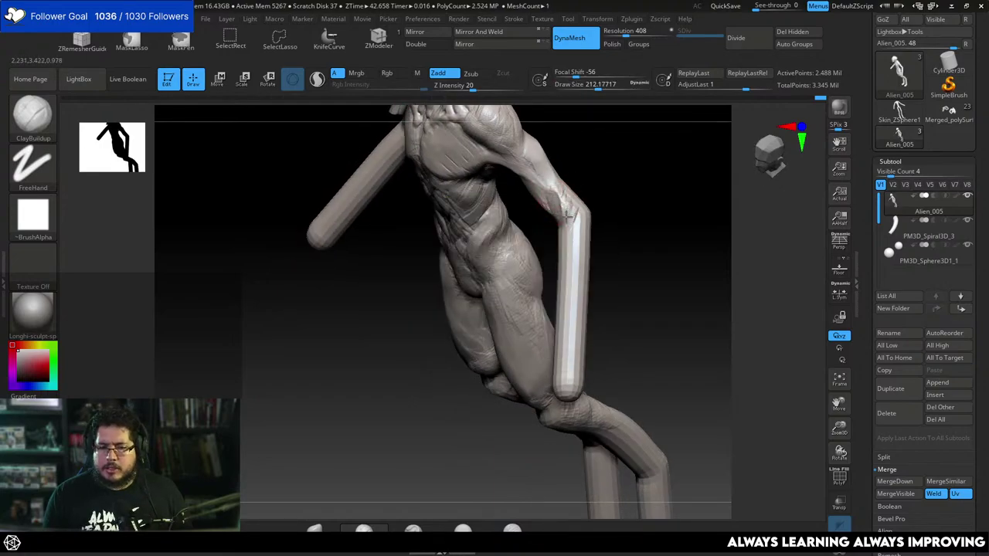
pyautogui.moveTo(610, 178); pyautogui.dragTo(598, 194)
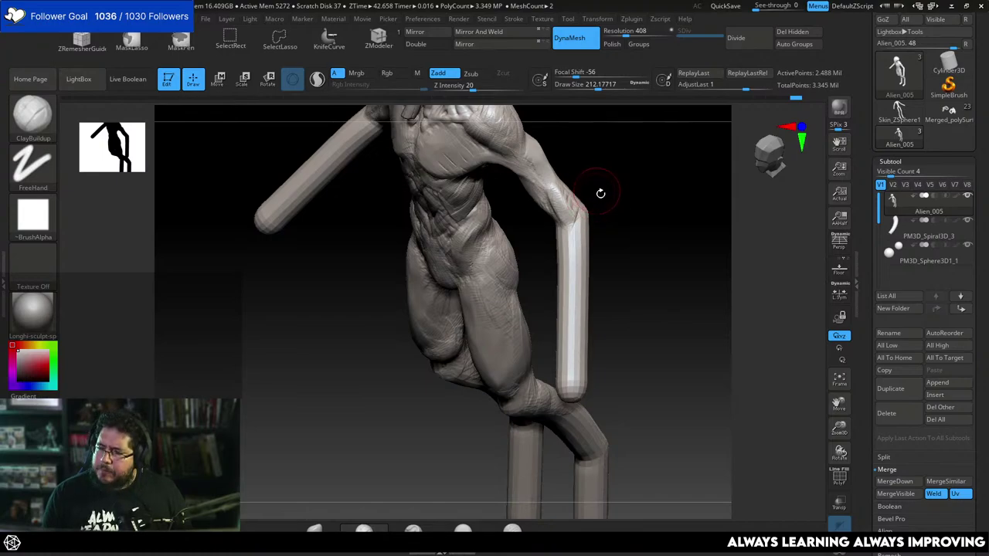
# Sculpt the elbow joint and blend it into the start of the forearm with ClayBuildup at draw size about 212.
pyautogui.moveTo(600, 193)
pyautogui.mouseDown()
pyautogui.moveTo(561, 199)
pyautogui.moveTo(569, 193)
pyautogui.mouseUp()
pyautogui.moveTo(599, 219)
pyautogui.mouseDown()
pyautogui.moveTo(572, 207)
pyautogui.moveTo(549, 172)
pyautogui.mouseUp()
pyautogui.moveTo(618, 168); pyautogui.dragTo(560, 197)
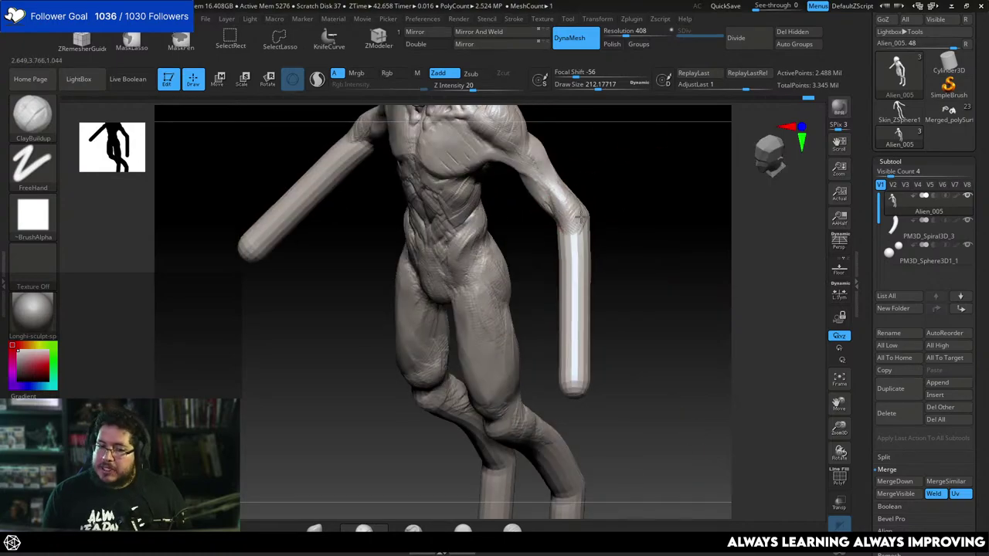
pyautogui.moveTo(568, 237); pyautogui.dragTo(592, 222)
pyautogui.moveTo(639, 193); pyautogui.dragTo(576, 227)
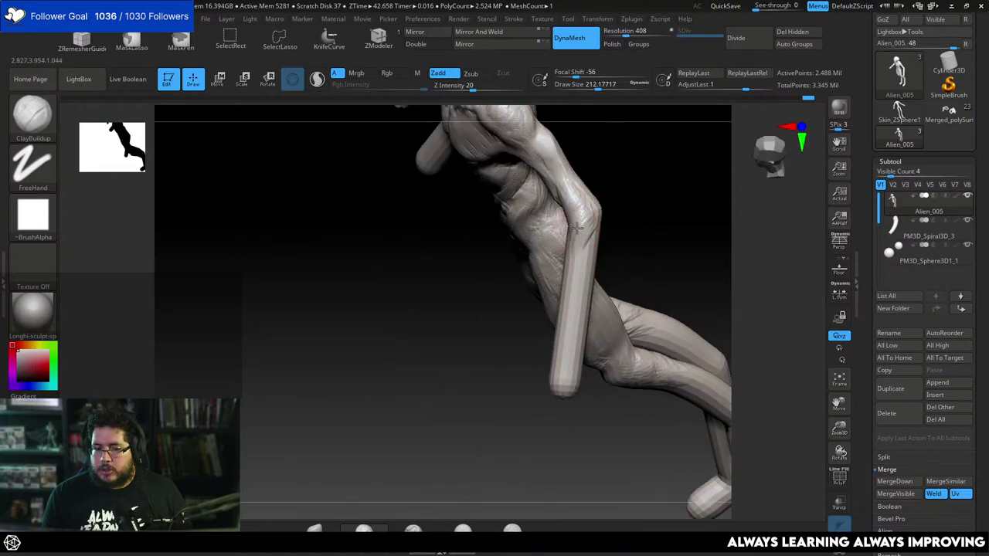
pyautogui.moveTo(608, 191); pyautogui.dragTo(568, 208)
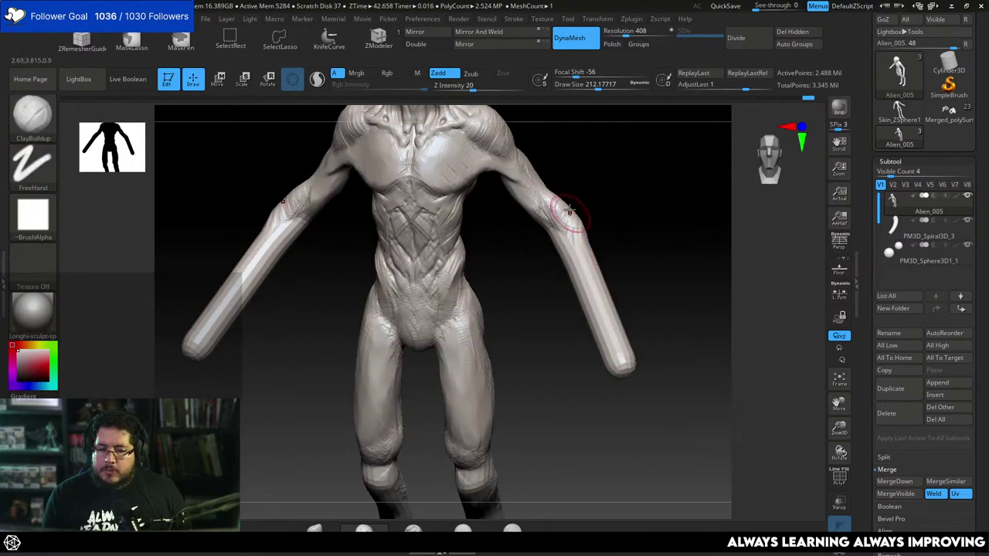
pyautogui.moveTo(588, 249); pyautogui.dragTo(553, 207)
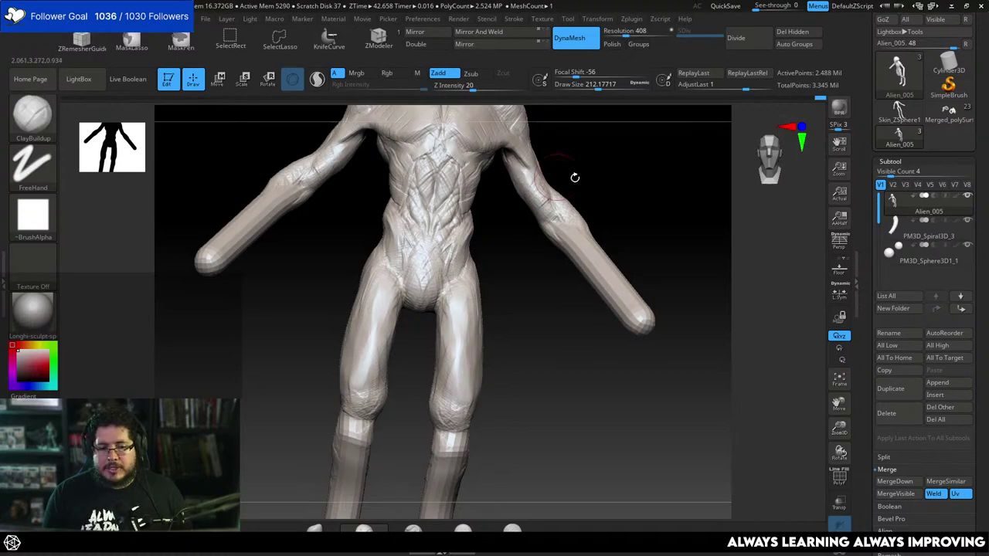
# Flatten the elbow and upper forearm surfaces with the TrimDynamic brush at a draw size of about 331.
pyautogui.moveTo(575, 178); pyautogui.dragTo(573, 226)
pyautogui.moveTo(549, 172)
pyautogui.keyDown('alt'); pyautogui.mouseDown()
pyautogui.moveTo(564, 141)
pyautogui.moveTo(596, 222)
pyautogui.moveTo(582, 193)
pyautogui.mouseUp(); pyautogui.keyUp('alt')
pyautogui.press('b')
pyautogui.press('t')
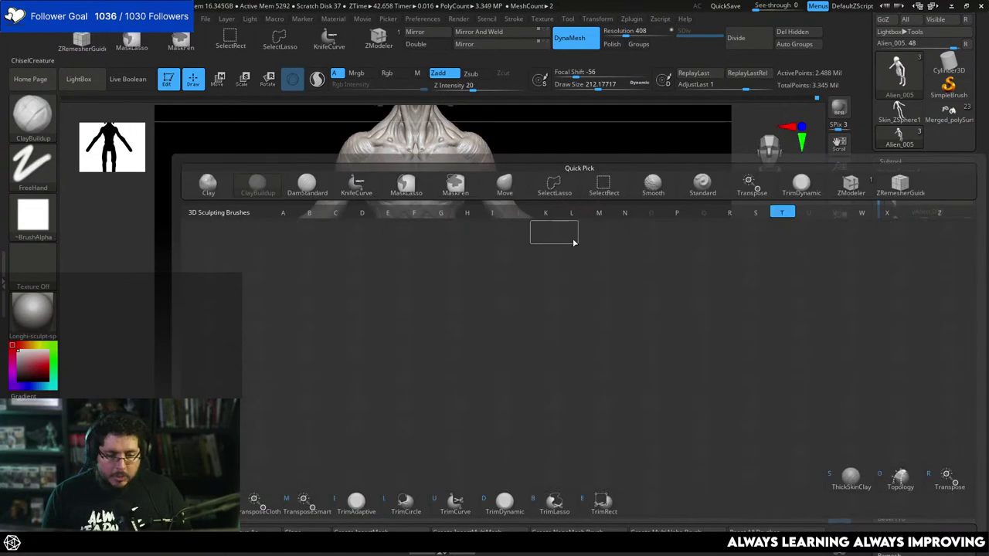
pyautogui.press('d')
pyautogui.moveTo(580, 236)
pyautogui.mouseDown()
pyautogui.moveTo(570, 249)
pyautogui.moveTo(543, 232)
pyautogui.moveTo(497, 287)
pyautogui.moveTo(625, 221)
pyautogui.moveTo(593, 255)
pyautogui.mouseUp()
pyautogui.press('f')
pyautogui.press('f')
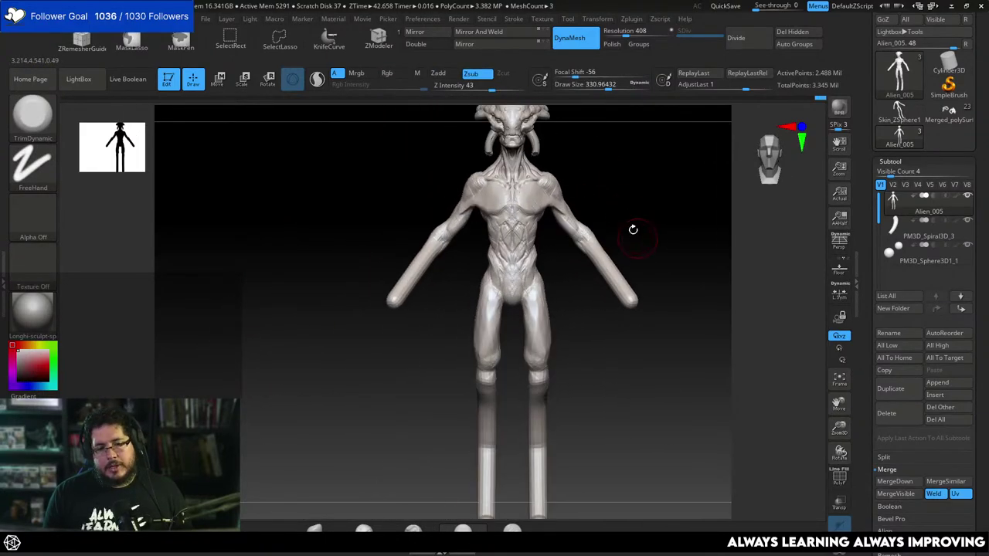
pyautogui.moveTo(613, 180)
pyautogui.keyDown('alt'); pyautogui.mouseDown()
pyautogui.moveTo(618, 225)
pyautogui.moveTo(635, 222)
pyautogui.moveTo(592, 228)
pyautogui.mouseUp(); pyautogui.keyUp('alt')
# Select the Move brush, turn off its dynamic draw size mode and set the draw size to about 145.
pyautogui.press('b')
pyautogui.press('m')
pyautogui.press('v')
pyautogui.press('space')
pyautogui.press('space')
pyautogui.press('space')
pyautogui.press('space')
pyautogui.click(525, 245)
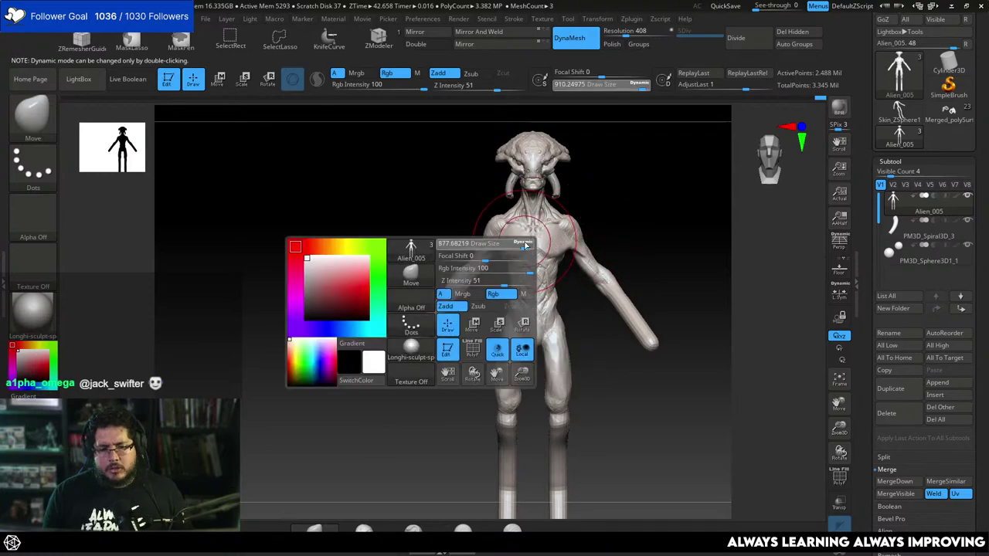
pyautogui.moveTo(514, 248); pyautogui.dragTo(512, 247)
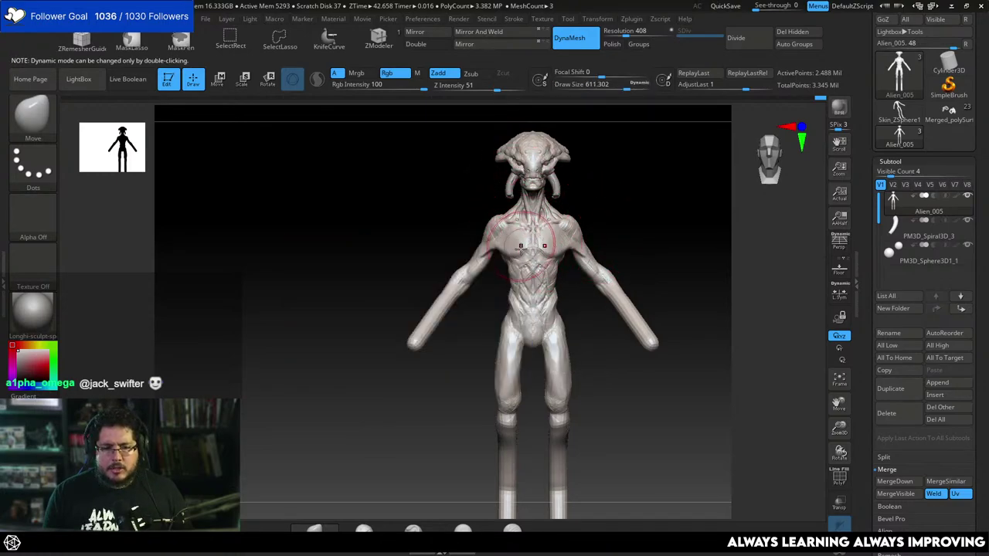
pyautogui.press('space')
pyautogui.press('space')
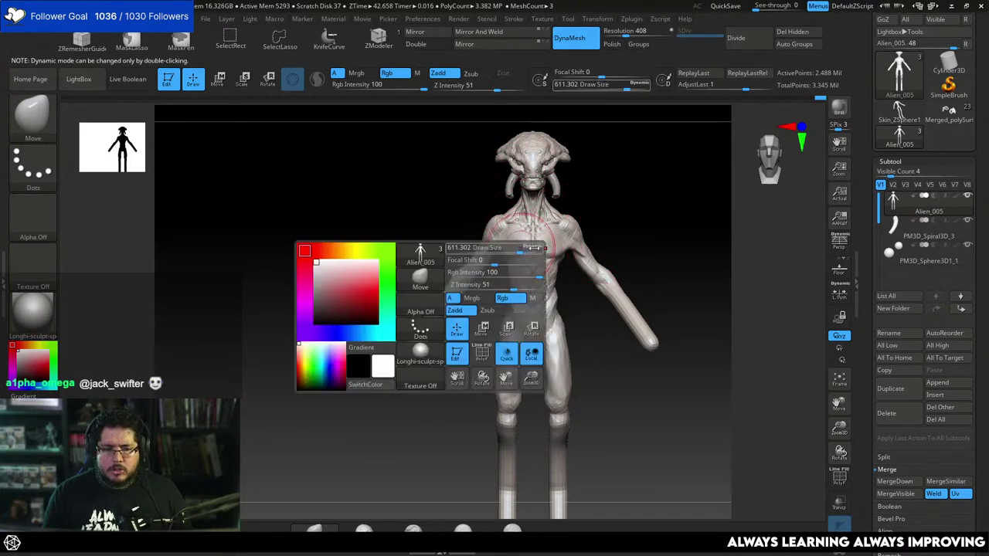
pyautogui.press('space')
pyautogui.moveTo(506, 230); pyautogui.dragTo(520, 230)
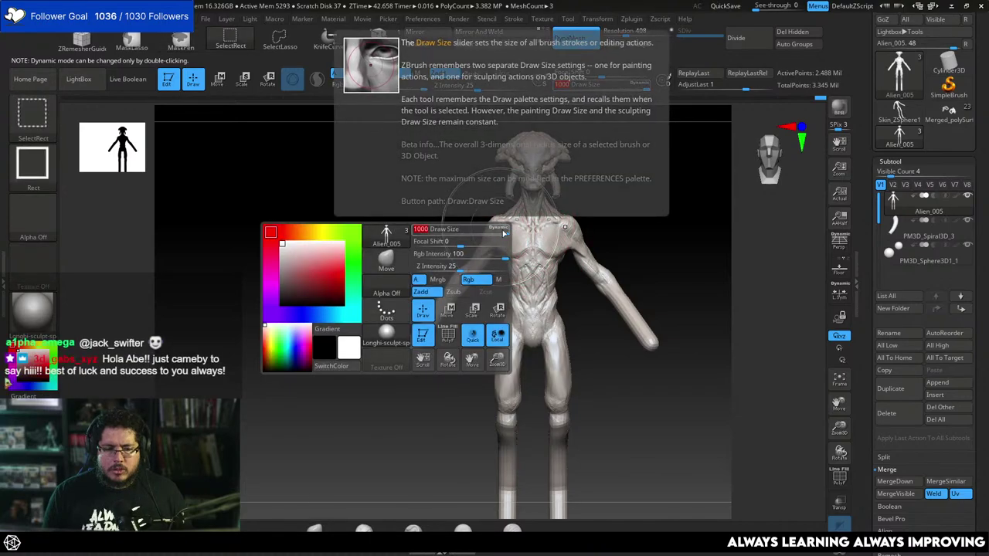
pyautogui.press('space')
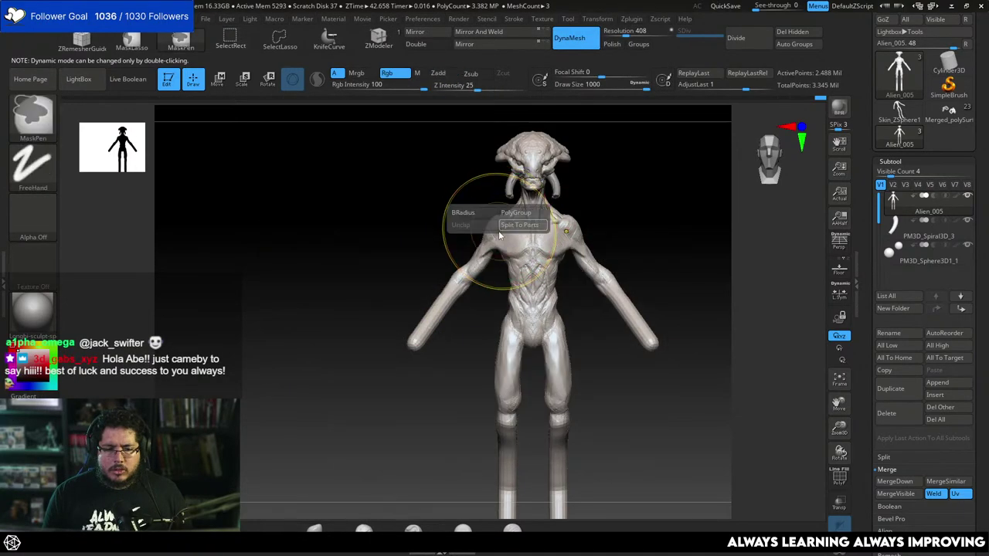
pyautogui.press('space')
pyautogui.keyDown('ctrl'); pyautogui.doubleClick(498, 232); pyautogui.keyUp('ctrl')
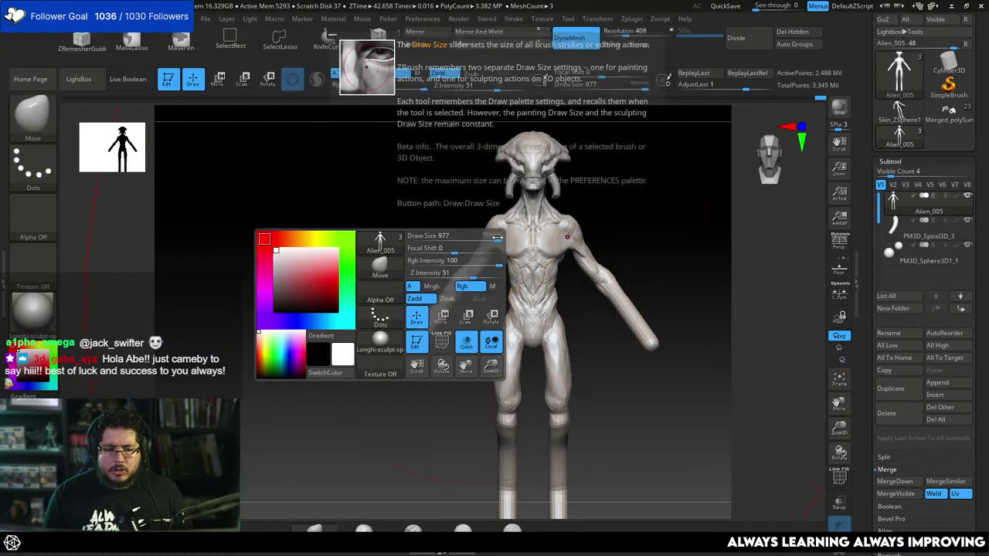
pyautogui.press('space')
pyautogui.moveTo(496, 238); pyautogui.dragTo(442, 240)
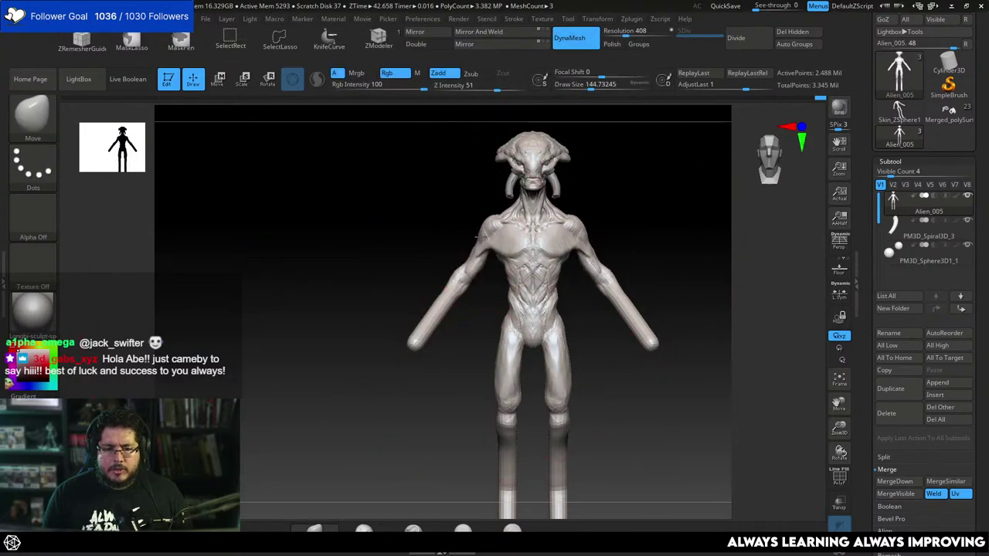
# Reshape the outer chest and shoulder with the Move brush, reducing the draw size to about 62.
pyautogui.moveTo(621, 216); pyautogui.dragTo(592, 217)
pyautogui.press('space')
pyautogui.press('space')
pyautogui.moveTo(565, 256); pyautogui.dragTo(548, 251)
pyautogui.press('space')
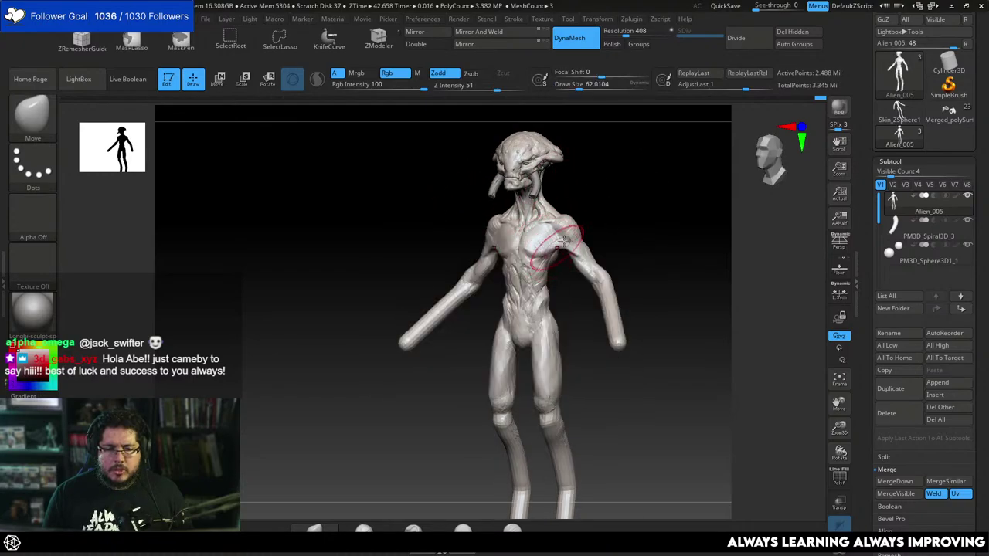
pyautogui.keyDown('shift'); pyautogui.moveTo(548, 240); pyautogui.dragTo(580, 228, button='right'); pyautogui.keyUp('shift')
pyautogui.press('space')
pyautogui.moveTo(581, 228)
pyautogui.mouseDown()
pyautogui.moveTo(585, 206)
pyautogui.moveTo(620, 223)
pyautogui.moveTo(594, 184)
pyautogui.moveTo(554, 215)
pyautogui.moveTo(576, 220)
pyautogui.moveTo(589, 203)
pyautogui.moveTo(624, 201)
pyautogui.moveTo(618, 224)
pyautogui.moveTo(605, 226)
pyautogui.moveTo(585, 204)
pyautogui.moveTo(620, 218)
pyautogui.mouseUp()
# Flatten the planes of the shoulder and chest with the TrimDynamic brush at a draw size of about 25.
pyautogui.press('ctrl')
pyautogui.press('b')
pyautogui.press('t')
pyautogui.press('d')
pyautogui.press('space')
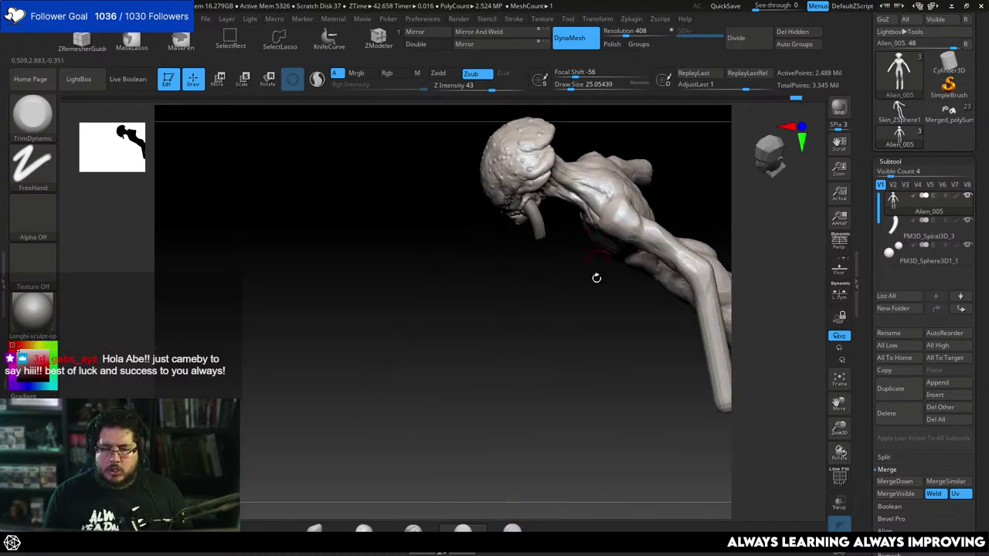
pyautogui.moveTo(597, 278)
pyautogui.mouseDown()
pyautogui.moveTo(590, 285)
pyautogui.moveTo(649, 166)
pyautogui.mouseUp()
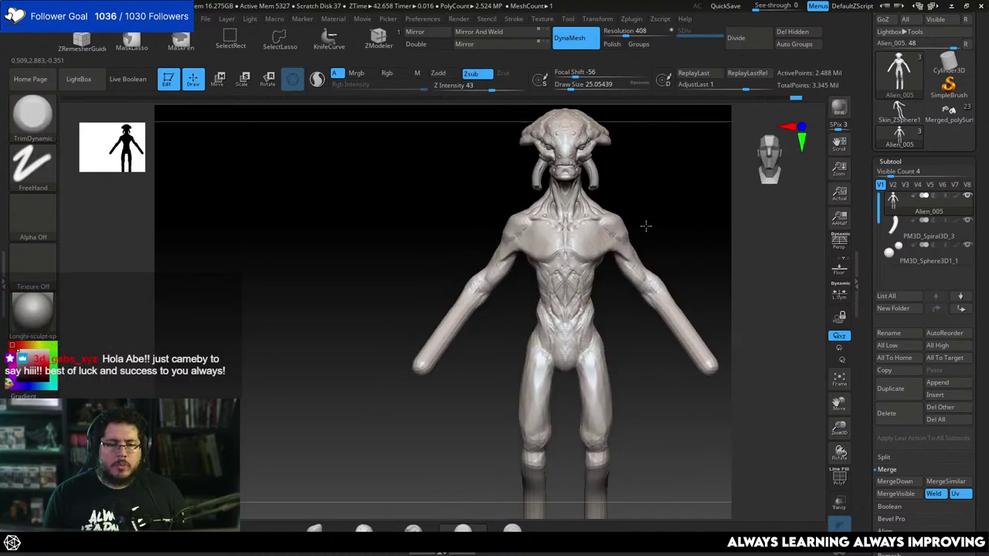
# Reshape the trapezius and collar line beside the neck with the Move brush, reducing the draw size to about 49.
pyautogui.press('b')
pyautogui.press('m')
pyautogui.press('v')
pyautogui.press('space')
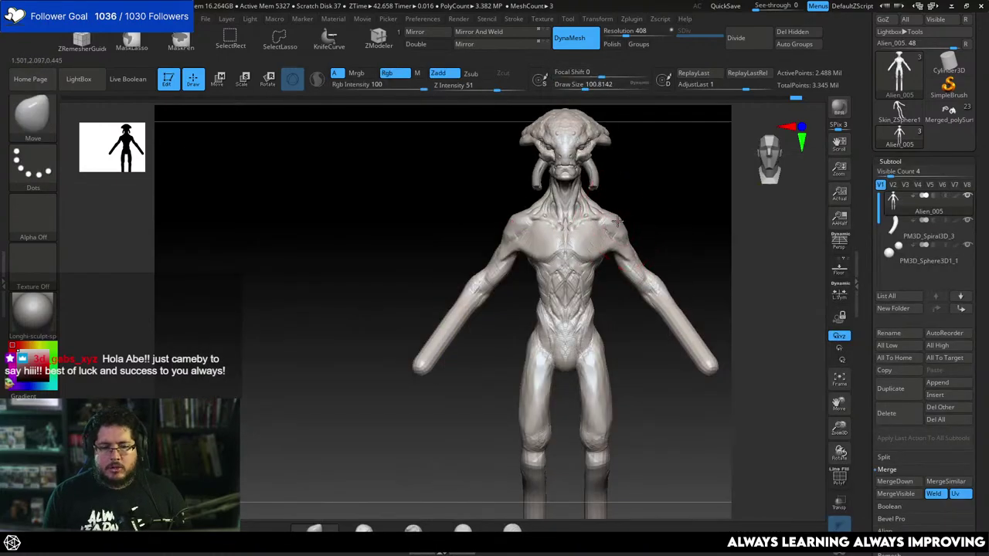
pyautogui.press('space')
pyautogui.moveTo(608, 207); pyautogui.dragTo(591, 203)
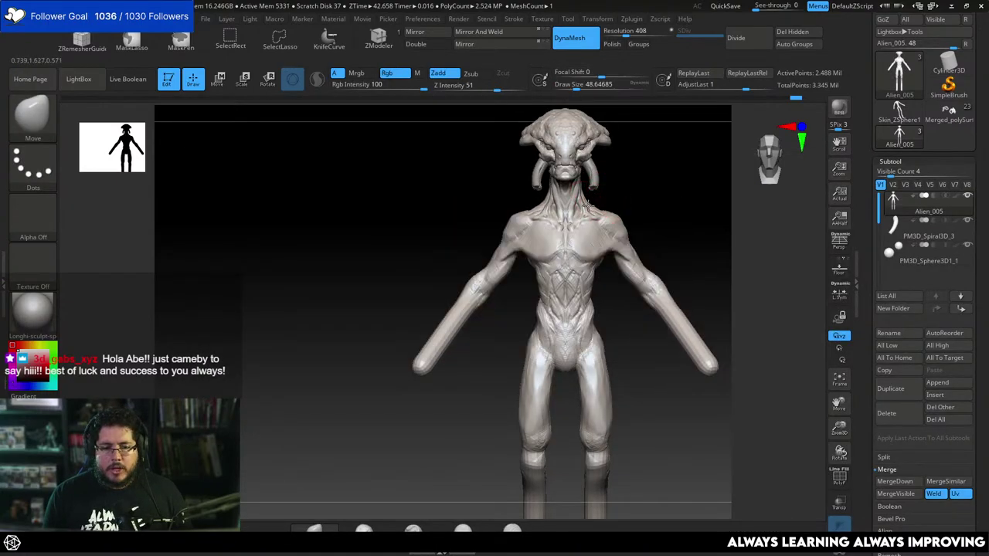
pyautogui.moveTo(587, 177)
pyautogui.mouseDown()
pyautogui.moveTo(618, 185)
pyautogui.moveTo(662, 172)
pyautogui.moveTo(608, 167)
pyautogui.mouseUp()
pyautogui.press('space')
pyautogui.press('space')
pyautogui.moveTo(598, 210); pyautogui.dragTo(583, 201)
pyautogui.press('space')
pyautogui.moveTo(585, 215); pyautogui.dragTo(643, 224, button='right')
pyautogui.moveTo(642, 223)
pyautogui.keyDown('shift'); pyautogui.mouseDown()
pyautogui.moveTo(652, 180)
pyautogui.moveTo(618, 176)
pyautogui.mouseUp(); pyautogui.keyUp('shift')
# Build up the trapezius between neck and shoulder with ClayBuildup, reducing the draw size to about 23.
pyautogui.press('b')
pyautogui.press('c')
pyautogui.press('b')
pyautogui.press('space')
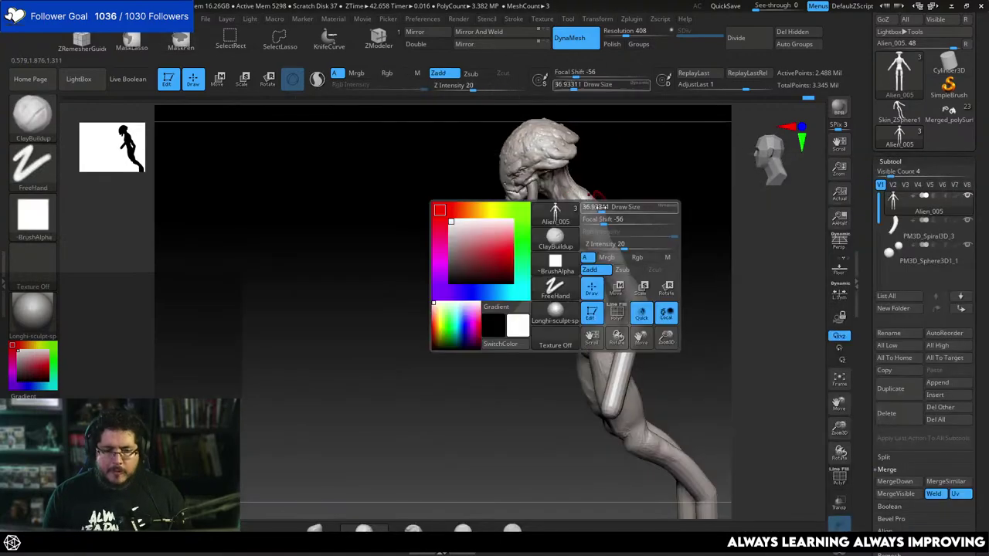
pyautogui.moveTo(598, 211); pyautogui.dragTo(603, 209)
pyautogui.moveTo(602, 209); pyautogui.dragTo(588, 207, button='right')
pyautogui.press('space')
pyautogui.moveTo(588, 207); pyautogui.dragTo(583, 195)
pyautogui.press('[')
pyautogui.press('[')
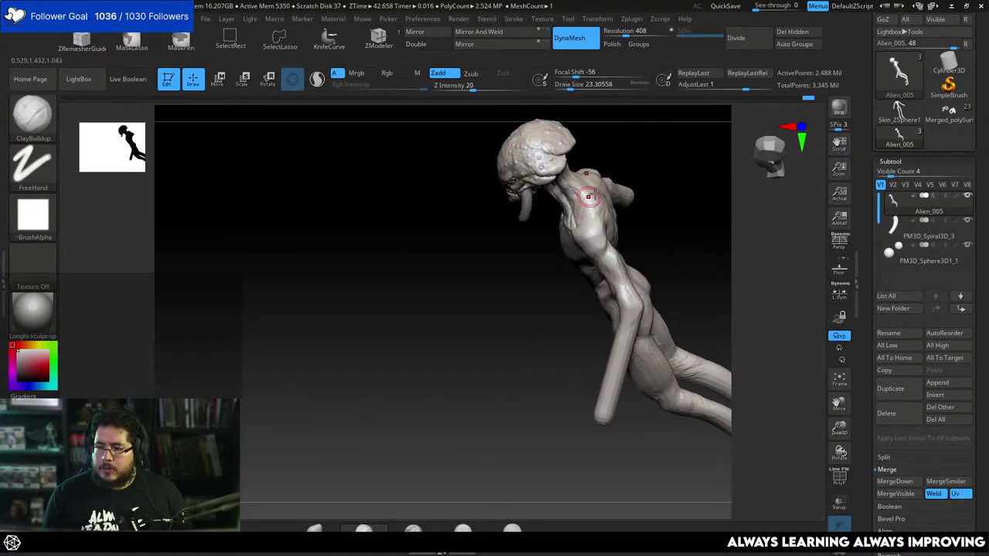
pyautogui.moveTo(687, 239); pyautogui.dragTo(662, 199)
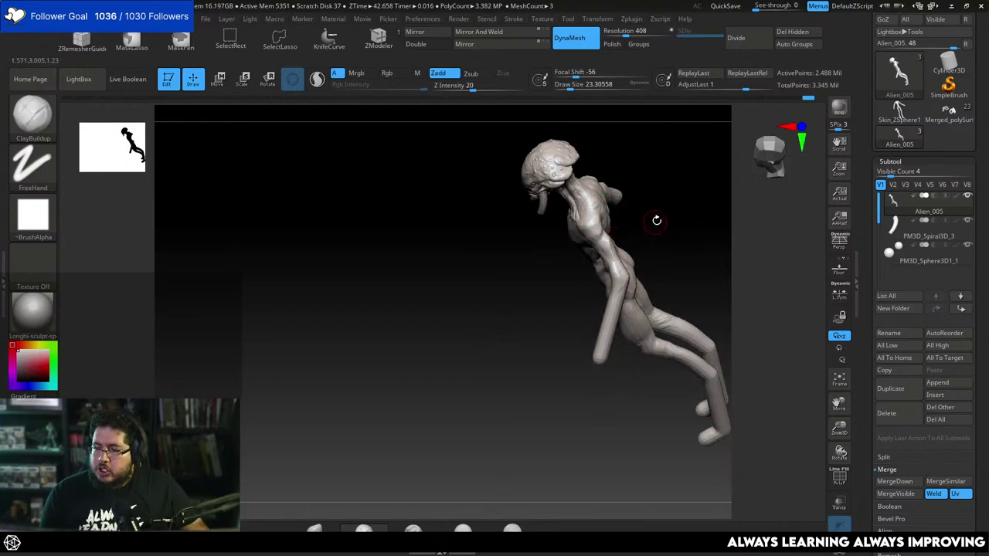
pyautogui.moveTo(656, 221); pyautogui.dragTo(614, 265)
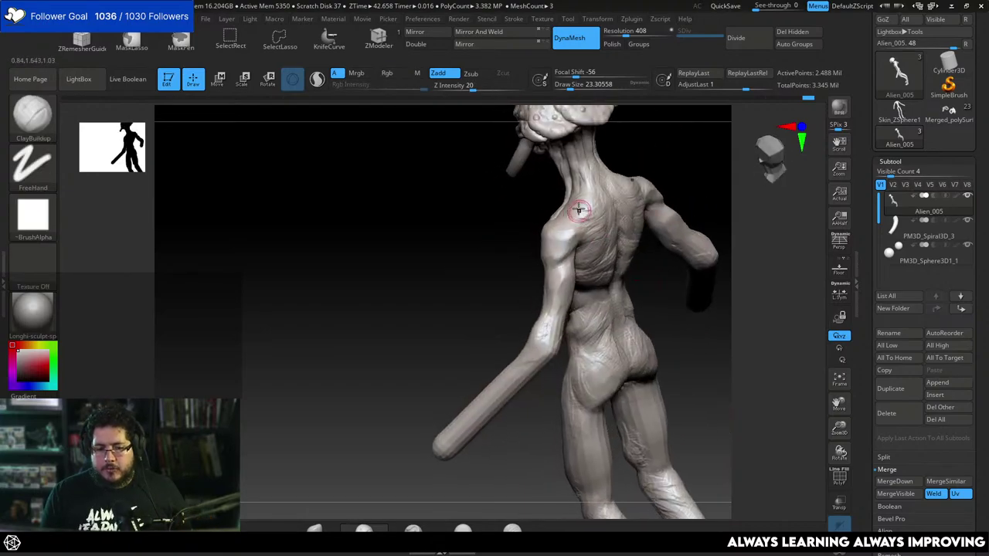
# Sculpt the upper back and base of the neck with ClayBuildup, using draw sizes of about 44 and 20.
pyautogui.press('space')
pyautogui.moveTo(579, 211); pyautogui.dragTo(583, 211)
pyautogui.press('ctrl')
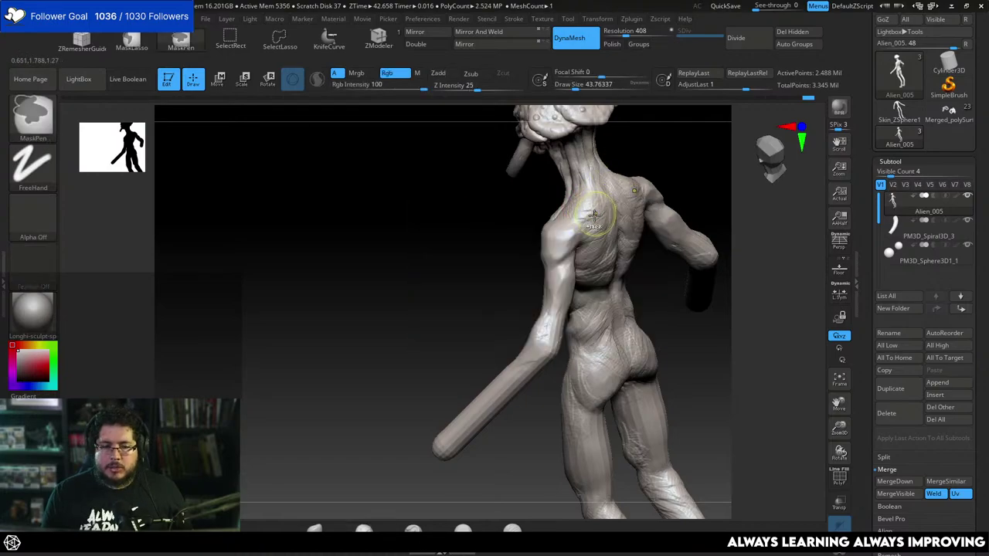
pyautogui.press('ctrl')
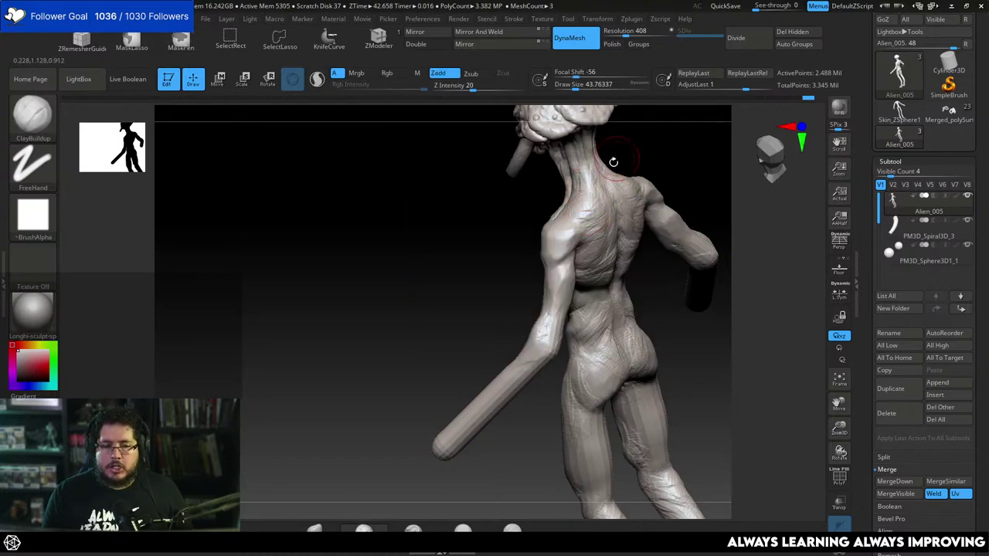
pyautogui.press('space')
pyautogui.moveTo(594, 167); pyautogui.dragTo(587, 168)
pyautogui.moveTo(577, 197); pyautogui.dragTo(591, 161, button='right')
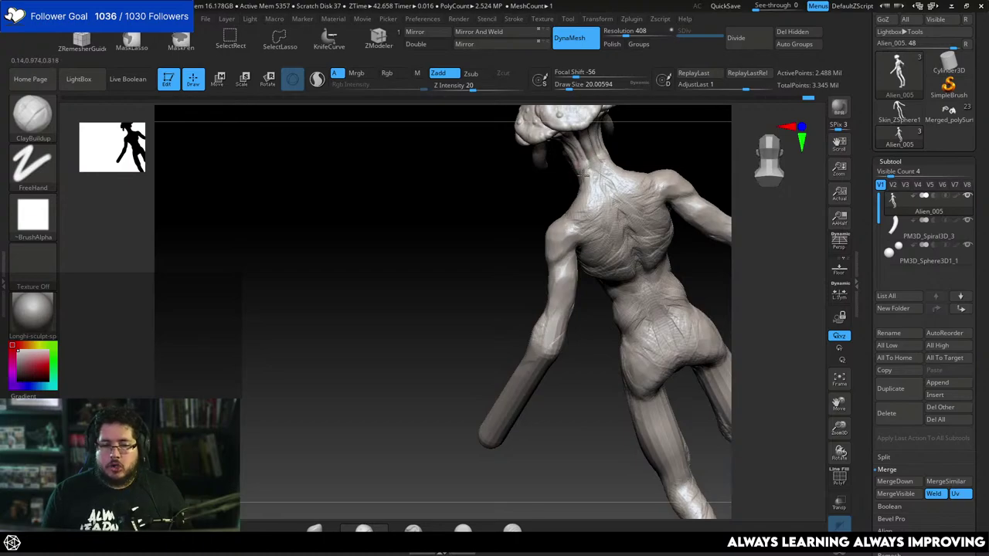
pyautogui.moveTo(588, 188); pyautogui.dragTo(668, 181, button='right')
pyautogui.moveTo(668, 181)
pyautogui.keyDown('alt'); pyautogui.mouseDown(button='right')
pyautogui.moveTo(674, 229)
pyautogui.moveTo(652, 195)
pyautogui.mouseUp(button='right'); pyautogui.keyUp('alt')
# Adjust the neck and shoulder silhouette with the Move brush at a draw size of about 145.
pyautogui.press('b')
pyautogui.press('m')
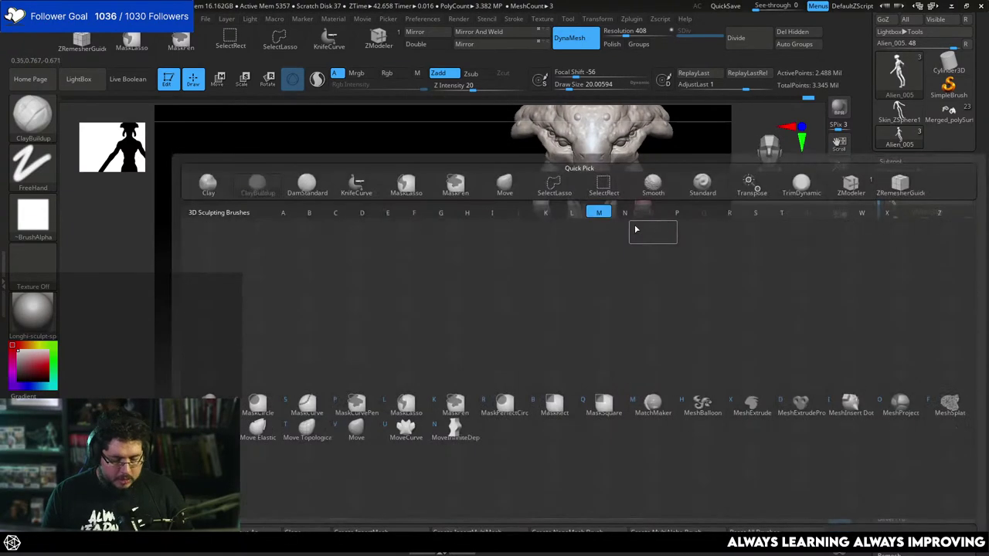
pyautogui.press('v')
pyautogui.press('space')
pyautogui.moveTo(636, 224); pyautogui.dragTo(675, 206)
pyautogui.moveTo(675, 205); pyautogui.dragTo(595, 223, button='right')
pyautogui.press('space')
pyautogui.moveTo(596, 223); pyautogui.dragTo(596, 224)
pyautogui.press('space')
pyautogui.press('space')
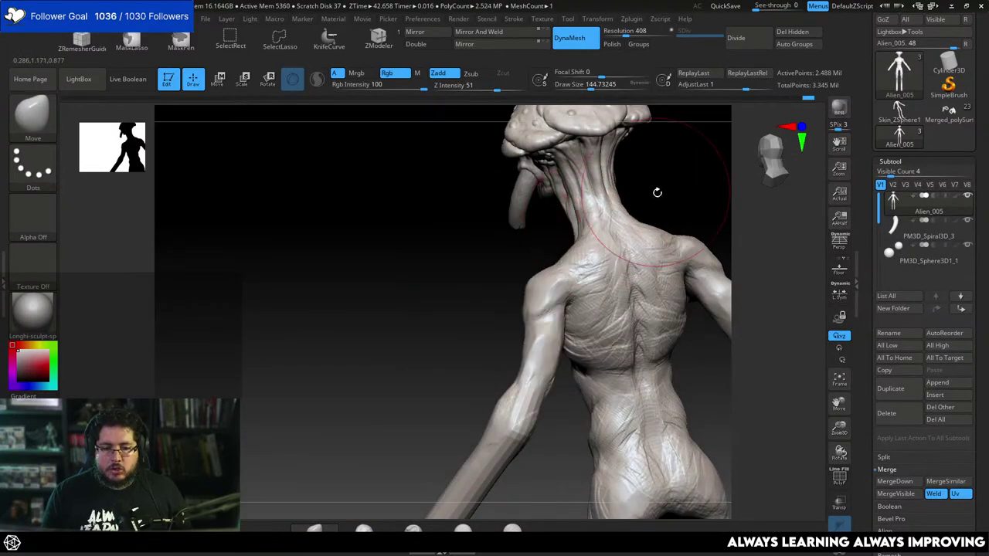
# Refine the sides of the neck and the trapezius slope with the Move brush, reducing the draw size to about 83.
pyautogui.moveTo(657, 192); pyautogui.dragTo(603, 222, button='right')
pyautogui.press('space')
pyautogui.moveTo(603, 221)
pyautogui.mouseDown()
pyautogui.moveTo(589, 223)
pyautogui.moveTo(592, 234)
pyautogui.mouseUp()
pyautogui.press('space')
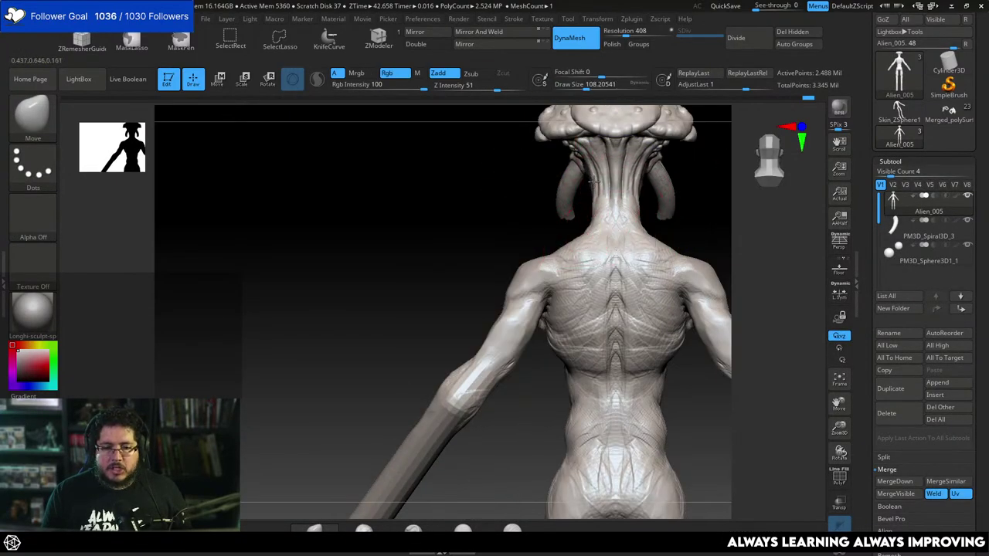
pyautogui.press('space')
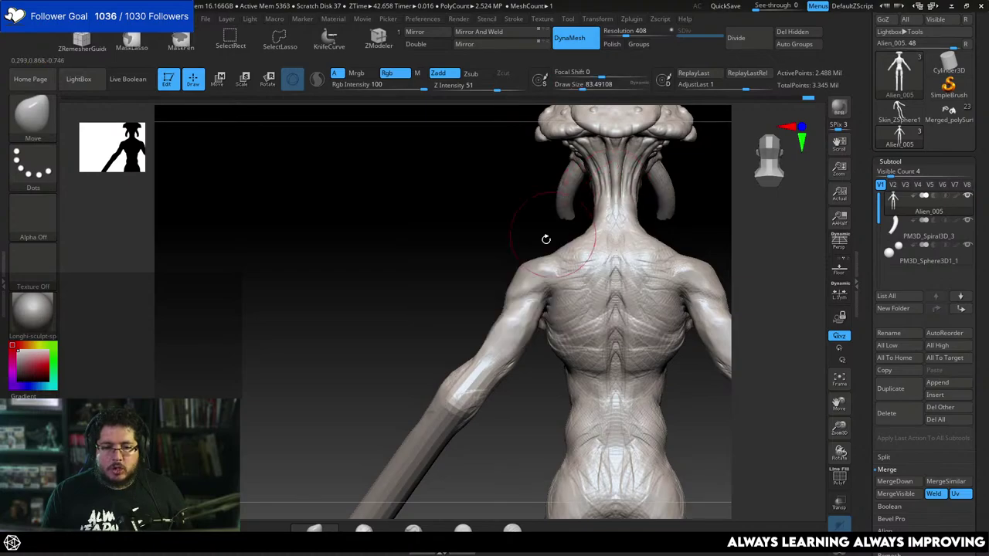
pyautogui.moveTo(545, 239)
pyautogui.mouseDown(button='right')
pyautogui.moveTo(669, 206)
pyautogui.moveTo(649, 218)
pyautogui.mouseUp(button='right')
pyautogui.press('space')
pyautogui.moveTo(648, 218); pyautogui.dragTo(639, 208)
pyautogui.press('space')
# Mask the head, place the gizmo at the base of the neck and scale the body up uniformly.
pyautogui.moveTo(639, 205)
pyautogui.keyDown('ctrl'); pyautogui.mouseDown(button='right')
pyautogui.moveTo(642, 187)
pyautogui.moveTo(668, 199)
pyautogui.moveTo(639, 188)
pyautogui.mouseUp(button='right'); pyautogui.keyUp('ctrl')
pyautogui.moveTo(658, 459)
pyautogui.keyDown('ctrl'); pyautogui.mouseDown()
pyautogui.moveTo(639, 147)
pyautogui.moveTo(494, 199)
pyautogui.moveTo(458, 196)
pyautogui.moveTo(440, 212)
pyautogui.moveTo(400, 159)
pyautogui.moveTo(425, 188)
pyautogui.moveTo(392, 190)
pyautogui.moveTo(391, 166)
pyautogui.mouseUp(); pyautogui.keyUp('ctrl')
pyautogui.press('w')
pyautogui.keyDown('alt'); pyautogui.moveTo(616, 179); pyautogui.dragTo(605, 238); pyautogui.keyUp('alt')
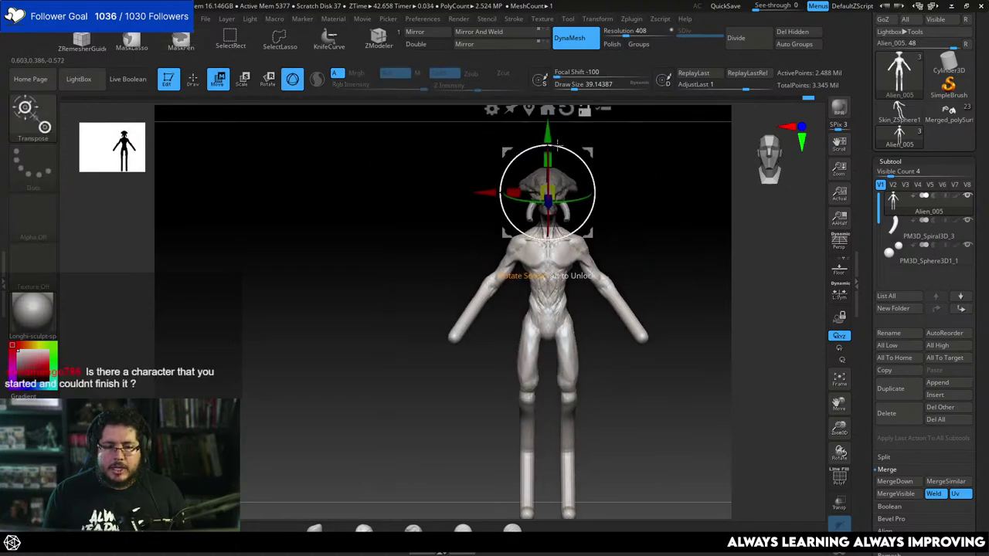
pyautogui.keyDown('alt'); pyautogui.moveTo(552, 130); pyautogui.dragTo(553, 161); pyautogui.keyUp('alt')
pyautogui.moveTo(547, 229); pyautogui.dragTo(562, 230)
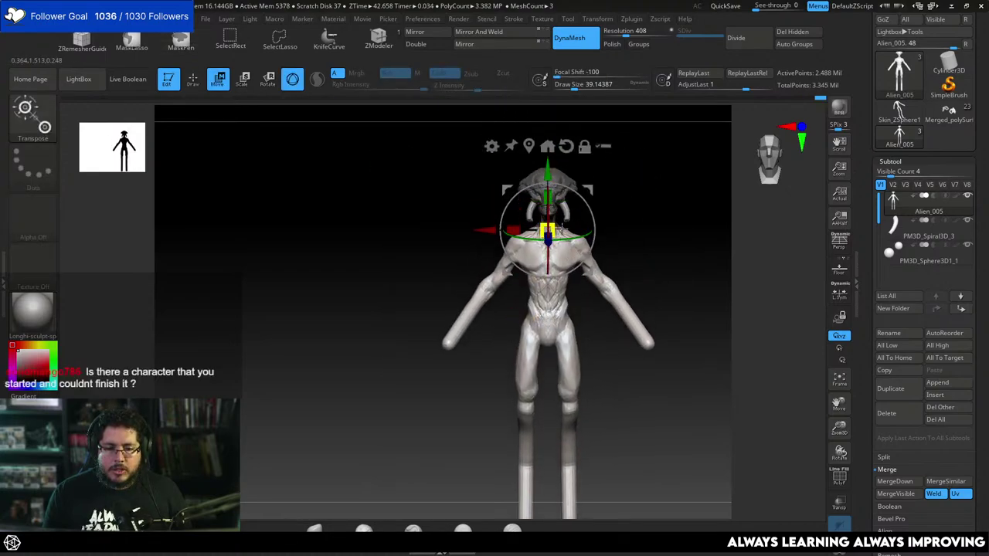
# Return to draw mode and clear the mask from the head.
pyautogui.press('q')
pyautogui.moveTo(627, 227)
pyautogui.mouseDown()
pyautogui.moveTo(395, 252)
pyautogui.moveTo(446, 223)
pyautogui.moveTo(431, 223)
pyautogui.moveTo(442, 285)
pyautogui.moveTo(496, 278)
pyautogui.mouseUp()
pyautogui.keyDown('ctrl'); pyautogui.moveTo(713, 199); pyautogui.dragTo(657, 258); pyautogui.keyUp('ctrl')
pyautogui.moveTo(657, 258)
pyautogui.mouseDown()
pyautogui.moveTo(676, 258)
pyautogui.moveTo(643, 252)
pyautogui.mouseUp()
pyautogui.moveTo(543, 212)
pyautogui.keyDown('alt'); pyautogui.mouseDown()
pyautogui.moveTo(675, 221)
pyautogui.moveTo(634, 150)
pyautogui.moveTo(625, 206)
pyautogui.moveTo(645, 225)
pyautogui.moveTo(658, 283)
pyautogui.moveTo(546, 226)
pyautogui.moveTo(556, 234)
pyautogui.mouseUp(); pyautogui.keyUp('alt')
# Refine the upper back and shoulder profile with the Move brush at a draw size of about 101.
pyautogui.press('b')
pyautogui.press('m')
pyautogui.press('v')
pyautogui.press(']')
pyautogui.press(']')
pyautogui.press(']')
pyautogui.press(']')
pyautogui.press(']')
pyautogui.press('space')
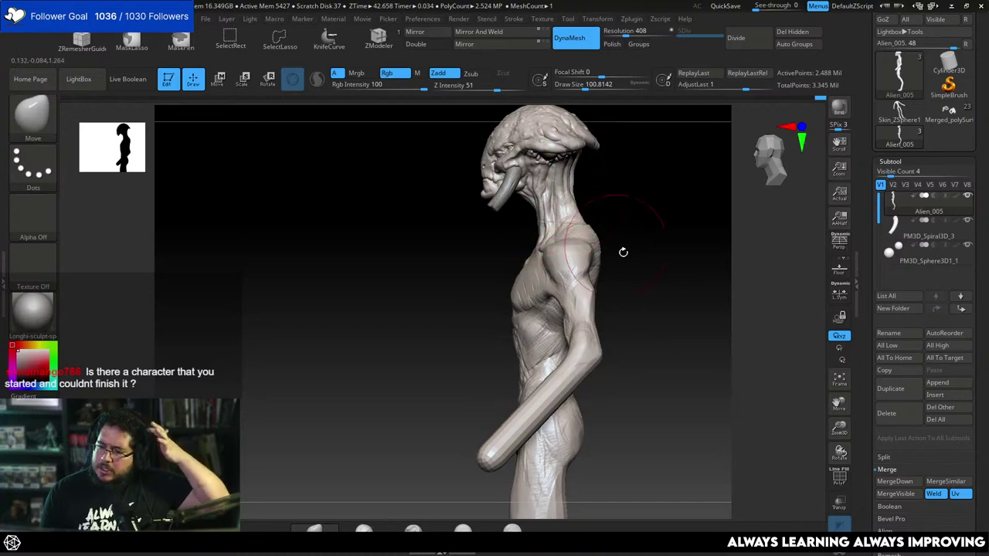
pyautogui.moveTo(660, 243); pyautogui.dragTo(638, 225)
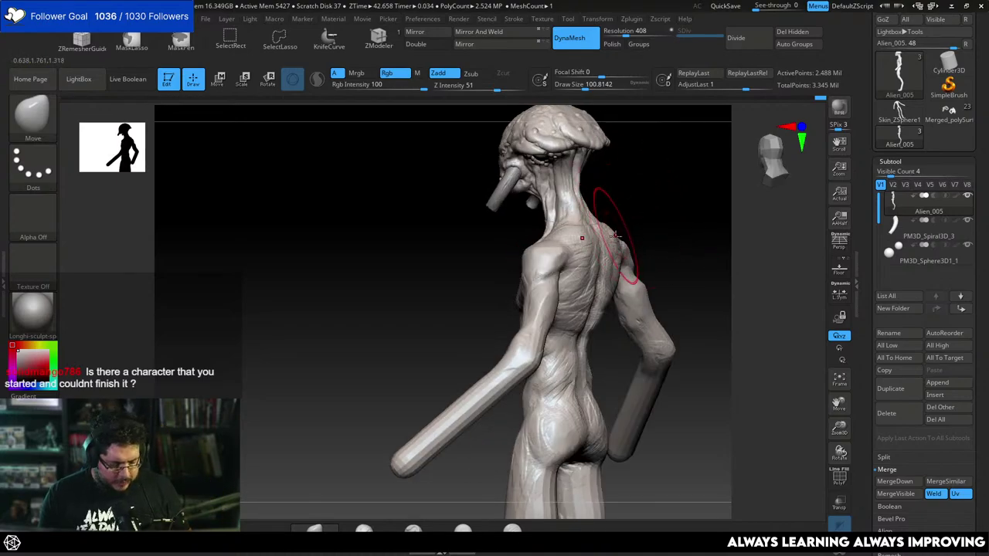
# Build up the upper back and shoulder blade area with the ClayBuildup brush at a draw size of about 33.
pyautogui.press('b')
pyautogui.press('c')
pyautogui.press('b')
pyautogui.press('space')
pyautogui.moveTo(581, 232); pyautogui.dragTo(600, 246, button='right')
pyautogui.press('space')
pyautogui.moveTo(599, 244); pyautogui.dragTo(574, 242)
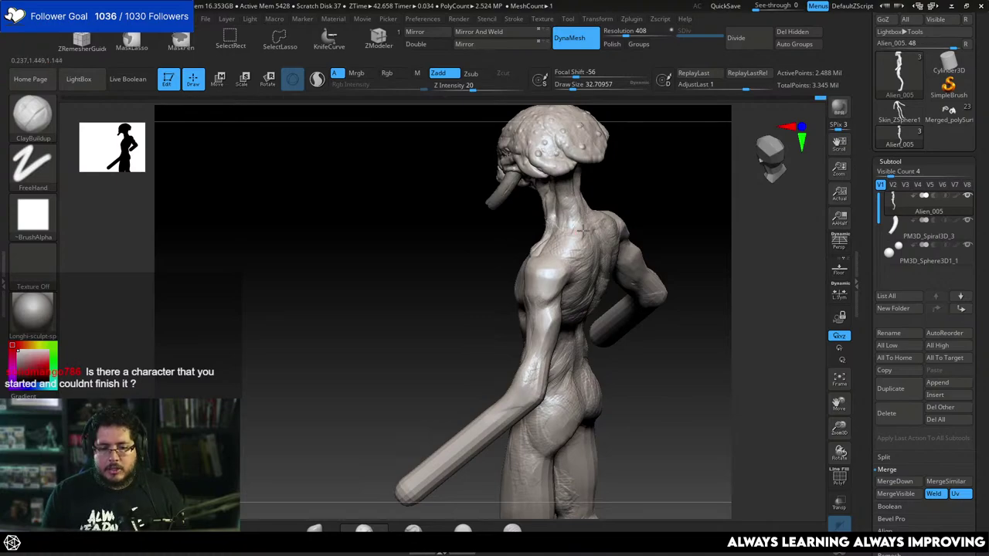
pyautogui.moveTo(495, 230); pyautogui.dragTo(537, 217)
pyautogui.moveTo(606, 212); pyautogui.dragTo(638, 211)
pyautogui.keyDown('alt'); pyautogui.moveTo(620, 166); pyautogui.dragTo(637, 243); pyautogui.keyUp('alt')
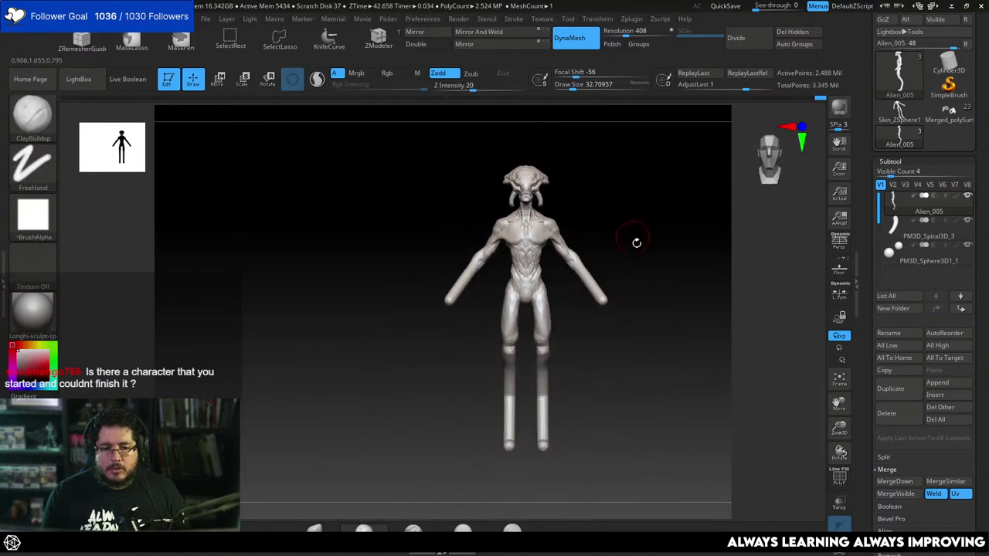
# Load the MaleAverage human model from LightBox and insert it as a subtool of the alien.
pyautogui.click(922, 159)
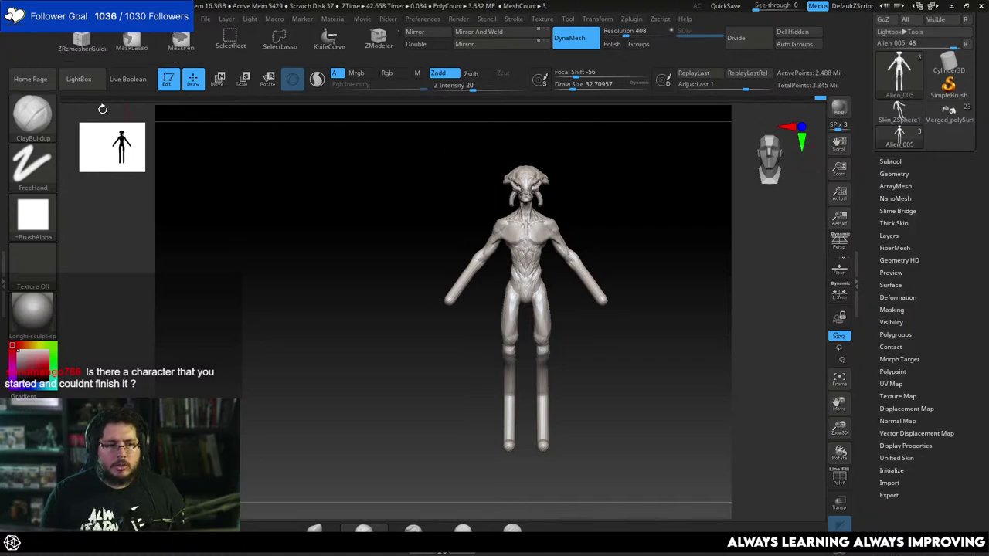
pyautogui.click(78, 79)
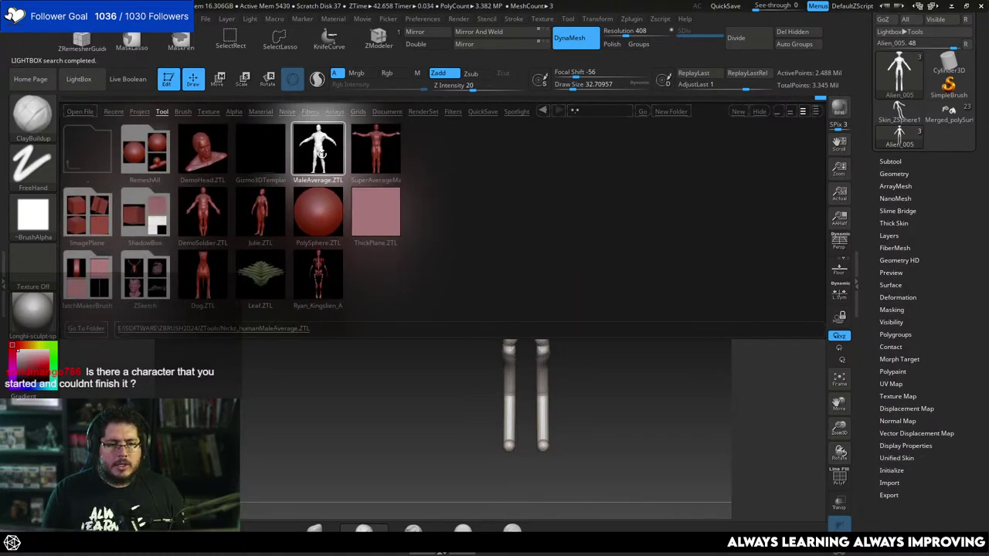
pyautogui.doubleClick(322, 155)
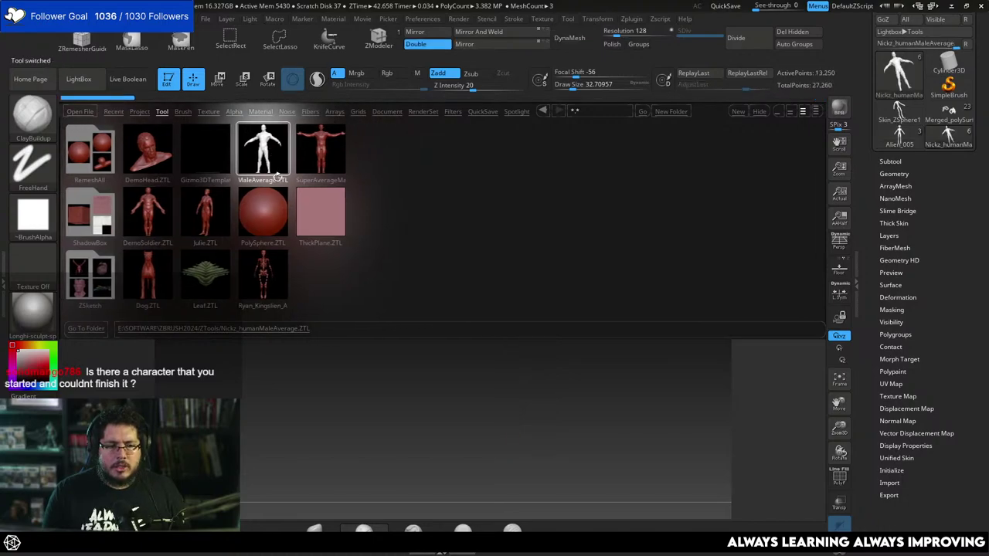
pyautogui.click(95, 87)
pyautogui.click(890, 138)
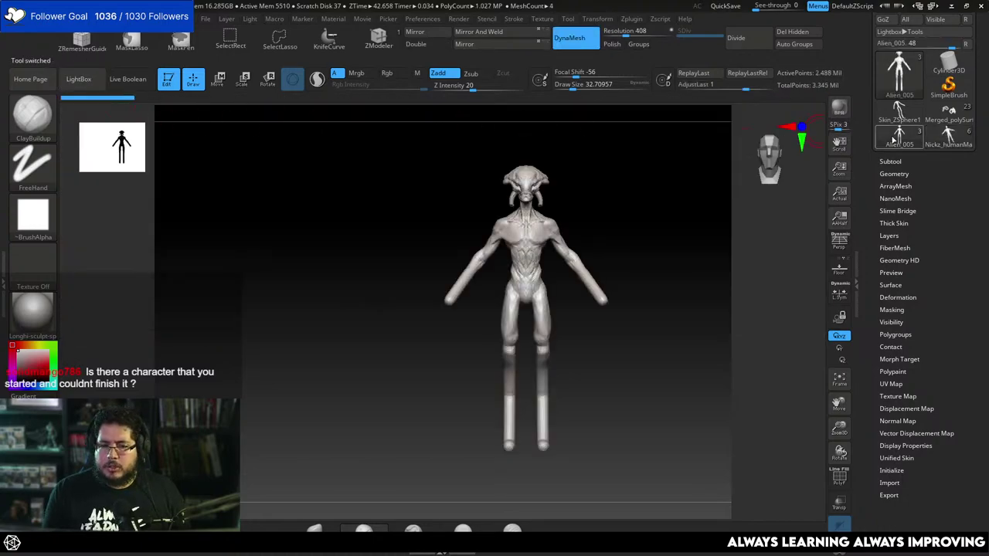
pyautogui.click(890, 159)
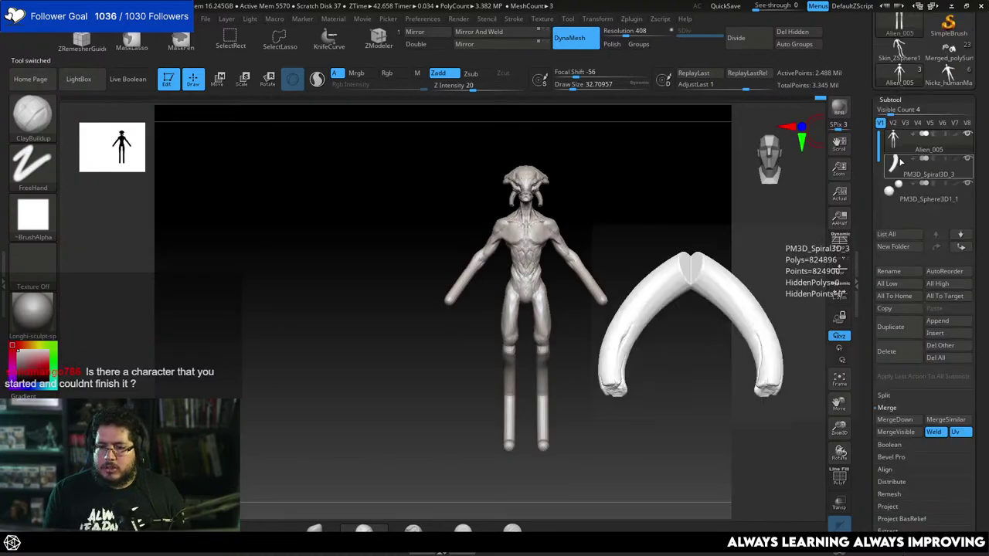
pyautogui.click(933, 332)
pyautogui.click(749, 315)
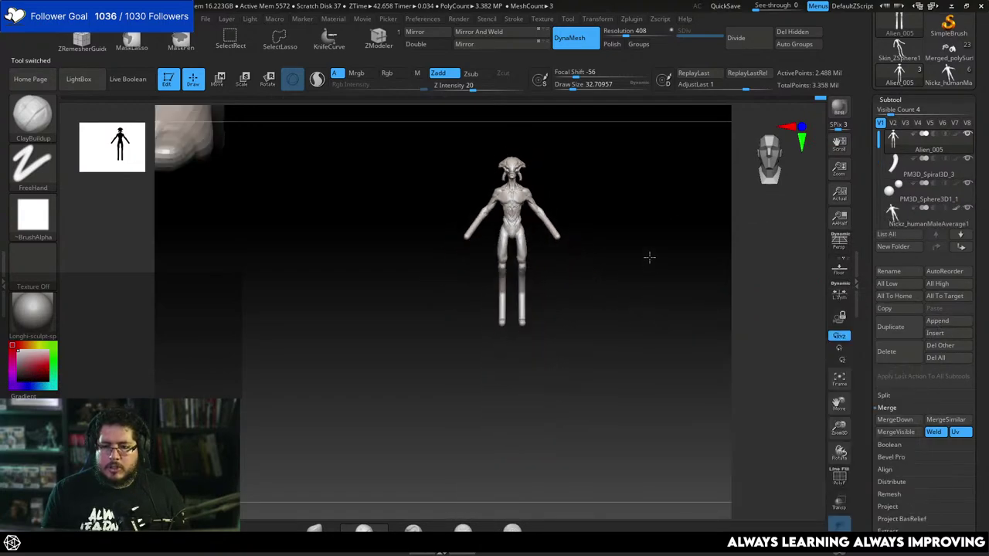
# Select the human model, place the gizmo at its feet and lower it to the level of the alien's feet.
pyautogui.keyDown('alt'); pyautogui.moveTo(649, 258); pyautogui.dragTo(611, 441); pyautogui.keyUp('alt')
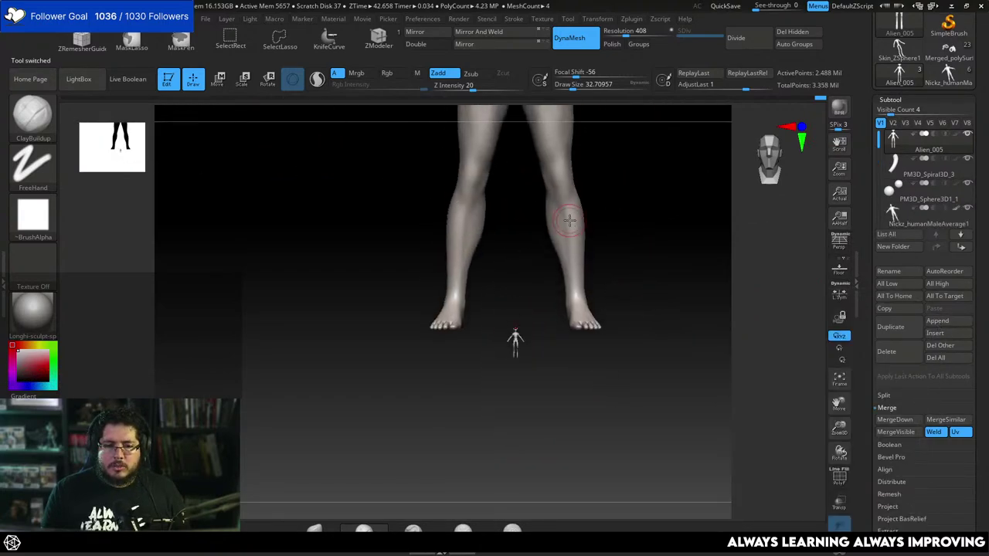
pyautogui.keyDown('alt'); pyautogui.click(570, 220); pyautogui.keyUp('alt')
pyautogui.keyDown('alt'); pyautogui.moveTo(649, 278); pyautogui.dragTo(638, 256); pyautogui.keyUp('alt')
pyautogui.press('w')
pyautogui.moveTo(506, 311); pyautogui.dragTo(628, 342)
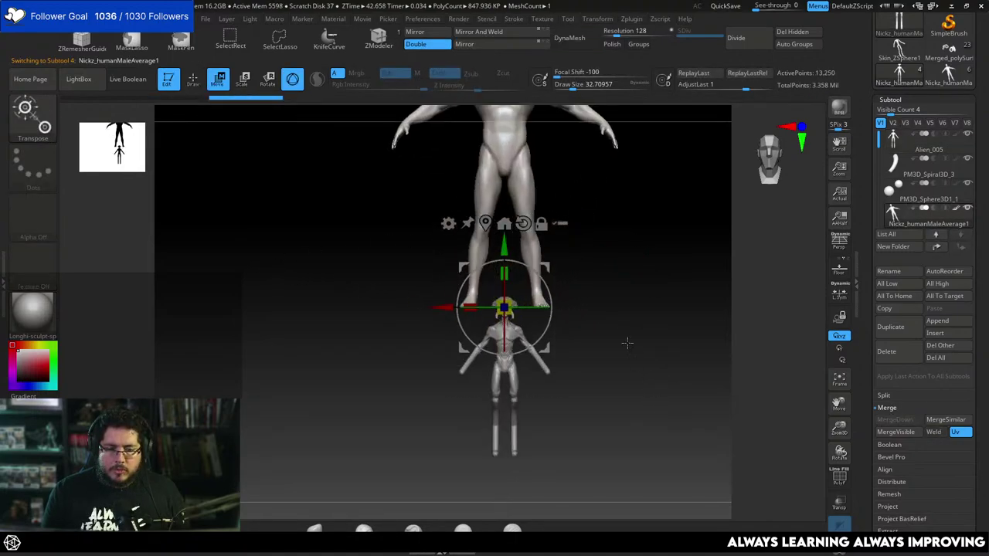
pyautogui.moveTo(503, 248); pyautogui.dragTo(504, 380)
pyautogui.moveTo(678, 271)
pyautogui.keyDown('alt'); pyautogui.mouseDown()
pyautogui.moveTo(696, 219)
pyautogui.moveTo(694, 267)
pyautogui.mouseUp(); pyautogui.keyUp('alt')
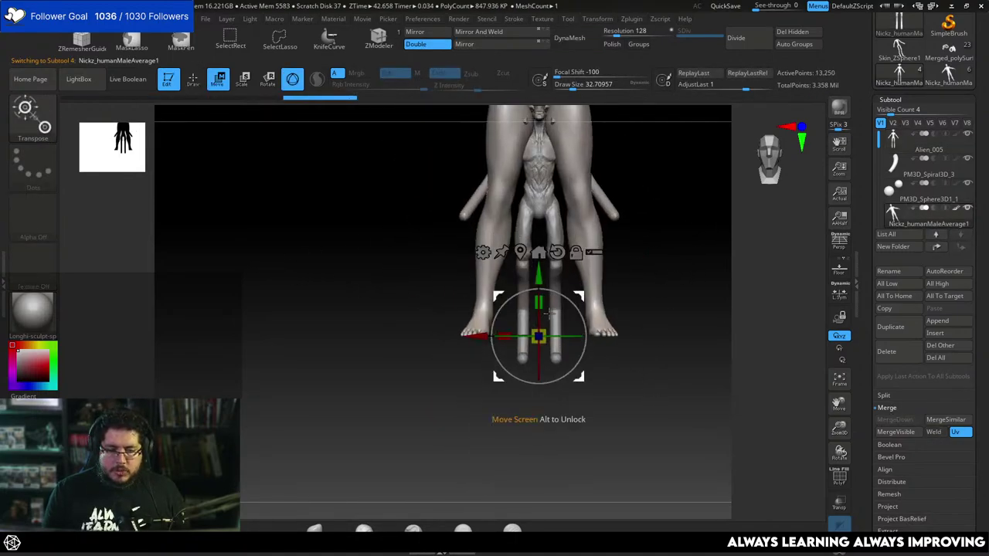
pyautogui.moveTo(537, 279); pyautogui.dragTo(538, 312)
# Scale the human model down uniformly and move it beside the alien to compare their heights.
pyautogui.moveTo(539, 370); pyautogui.dragTo(406, 361)
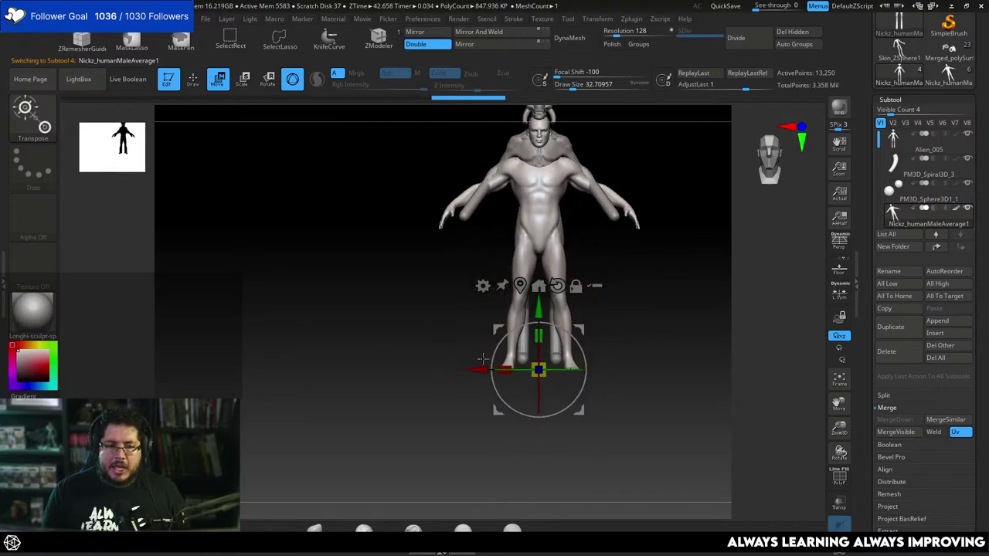
pyautogui.moveTo(479, 369); pyautogui.dragTo(283, 377)
pyautogui.moveTo(619, 310); pyautogui.dragTo(463, 433)
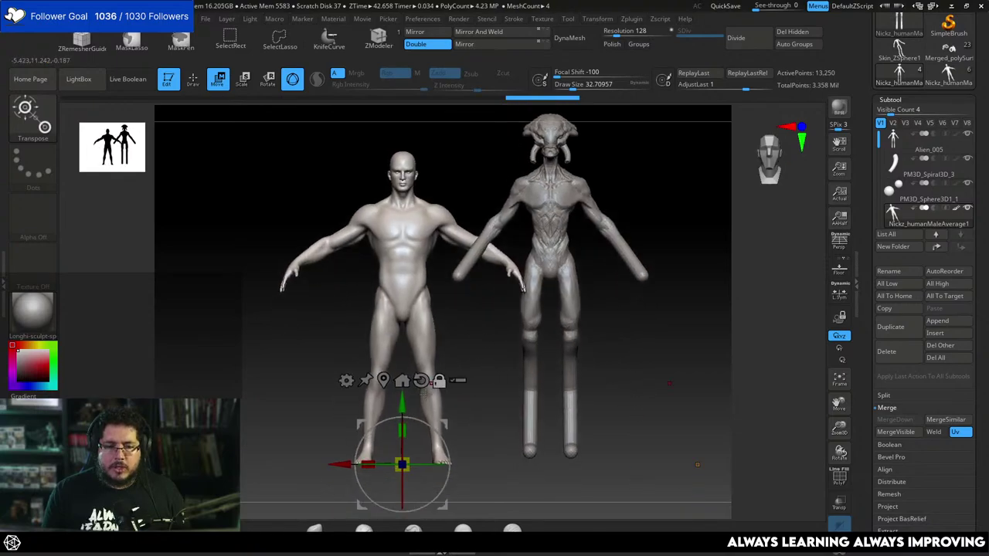
pyautogui.moveTo(403, 465); pyautogui.dragTo(396, 466)
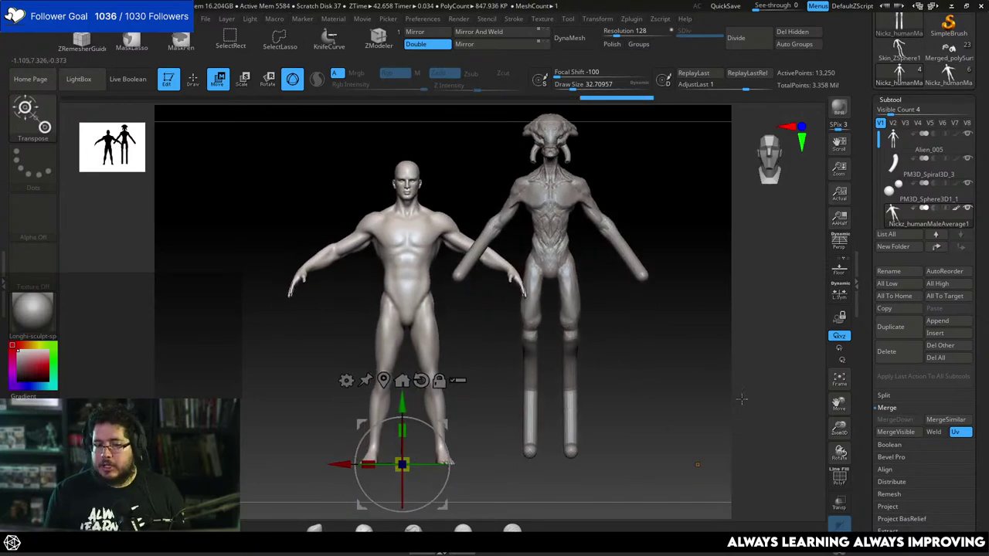
# Delete the human reference subtool and reselect the alien body.
pyautogui.click(886, 352)
pyautogui.click(805, 376)
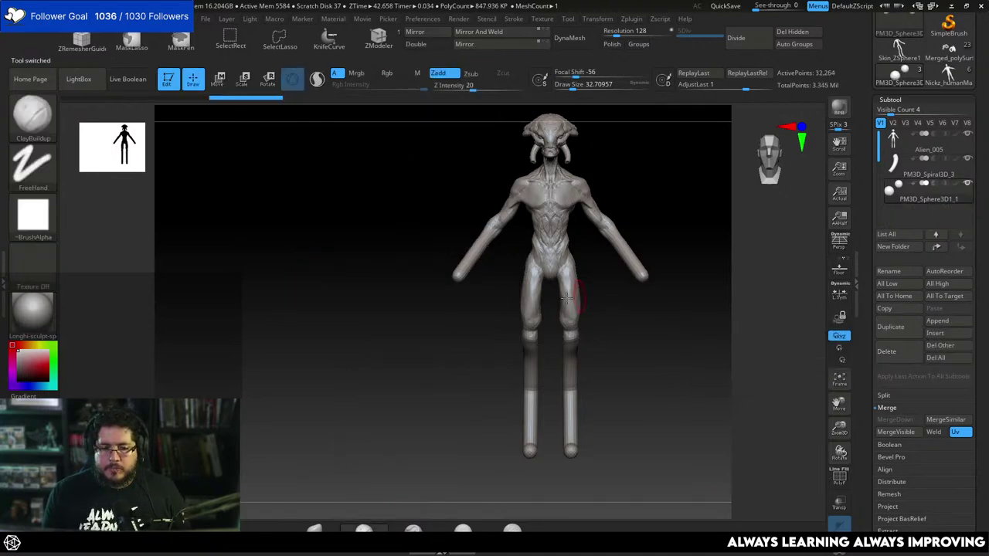
pyautogui.scroll(3, 669, 375)
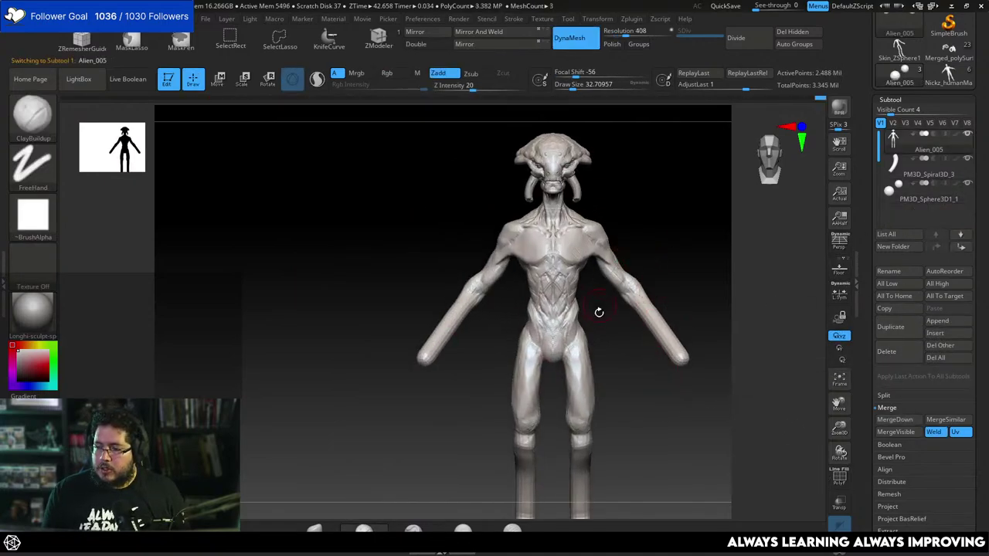
pyautogui.keyDown('alt'); pyautogui.moveTo(630, 371); pyautogui.dragTo(609, 327); pyautogui.keyUp('alt')
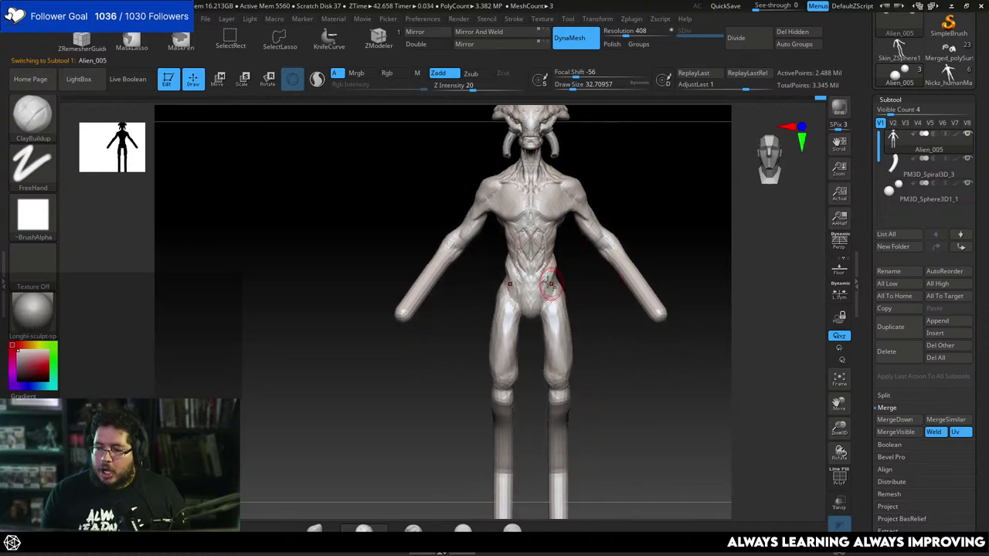
# Build up the shoulder, upper arm and elbow forms with the ClayBuildup brush at a draw size of about 33.
pyautogui.moveTo(634, 181)
pyautogui.mouseDown()
pyautogui.moveTo(652, 159)
pyautogui.moveTo(625, 206)
pyautogui.moveTo(645, 180)
pyautogui.moveTo(571, 181)
pyautogui.mouseUp()
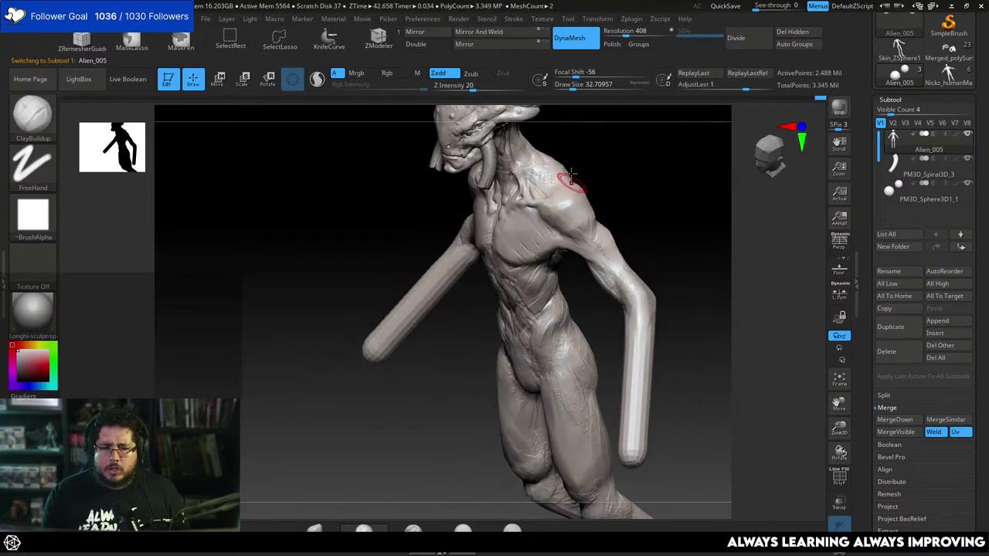
pyautogui.press('b')
pyautogui.press('Escape')
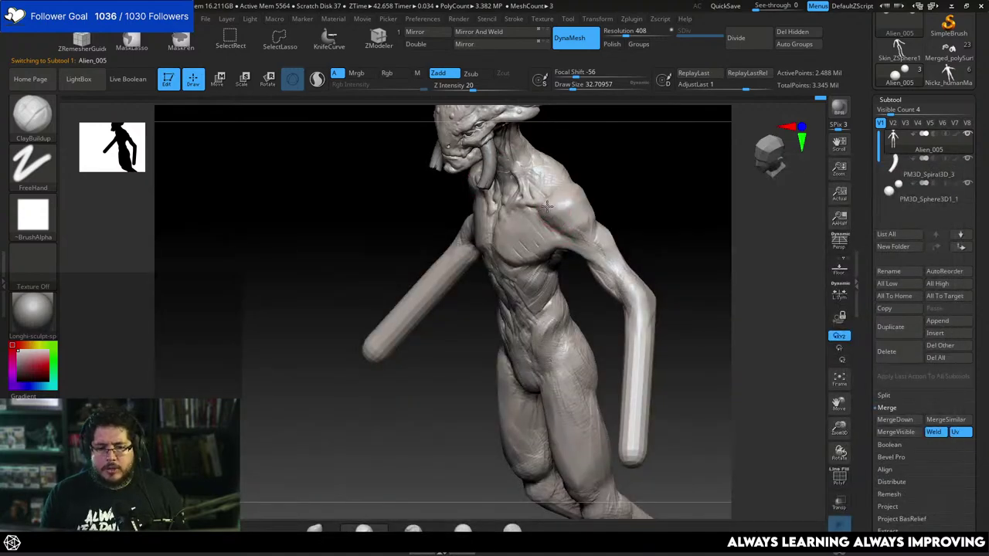
pyautogui.moveTo(633, 195); pyautogui.dragTo(593, 212)
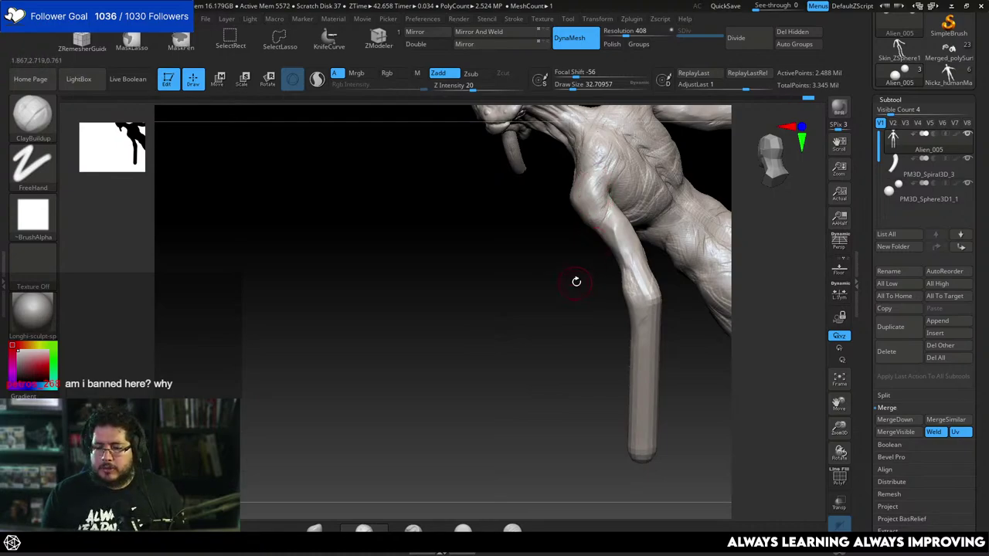
pyautogui.moveTo(577, 282); pyautogui.dragTo(694, 181)
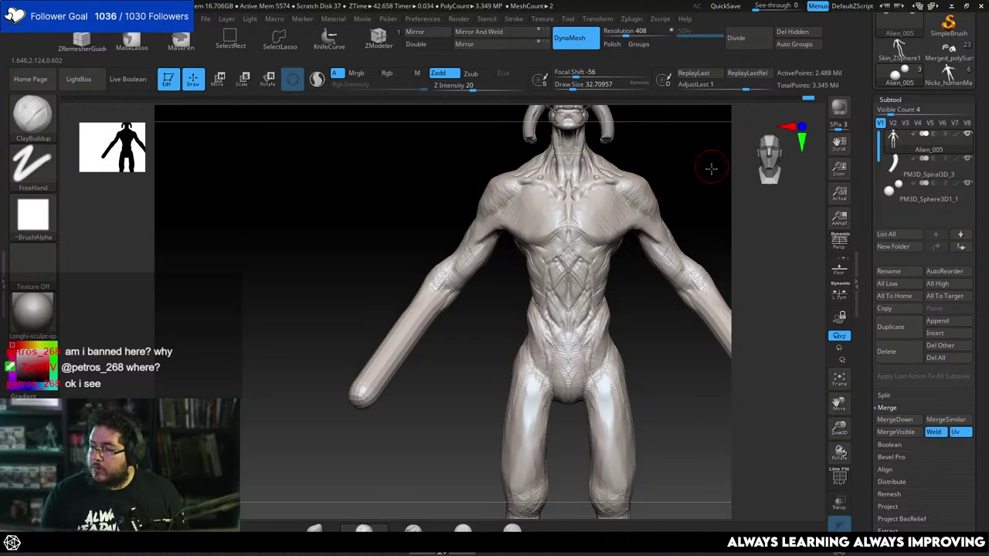
pyautogui.moveTo(711, 168); pyautogui.dragTo(706, 172)
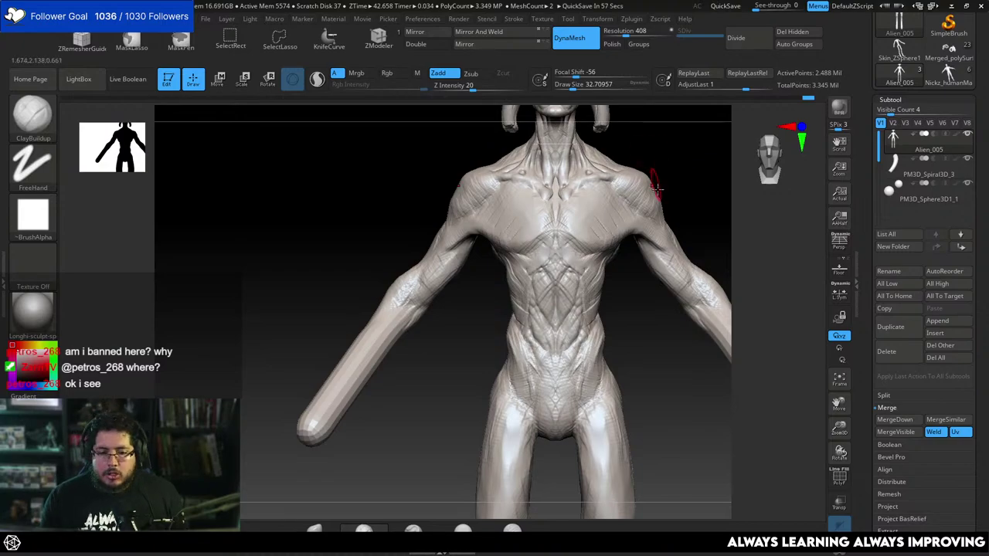
pyautogui.moveTo(694, 210); pyautogui.dragTo(606, 202)
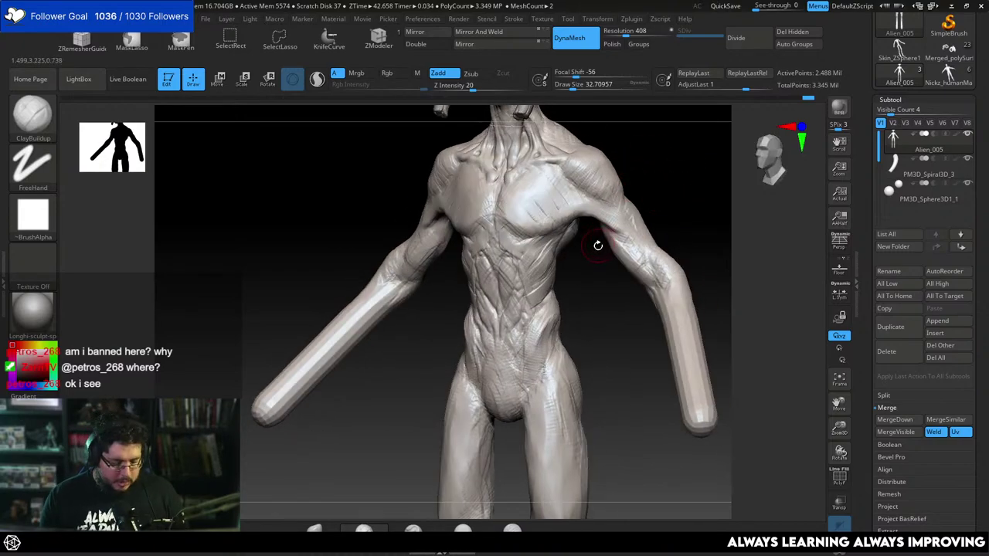
# Reshape the armpits and outer pectoral edges with the Move brush, reducing the draw size from about 71 to 54.
pyautogui.press('b')
pyautogui.press('m')
pyautogui.press('v')
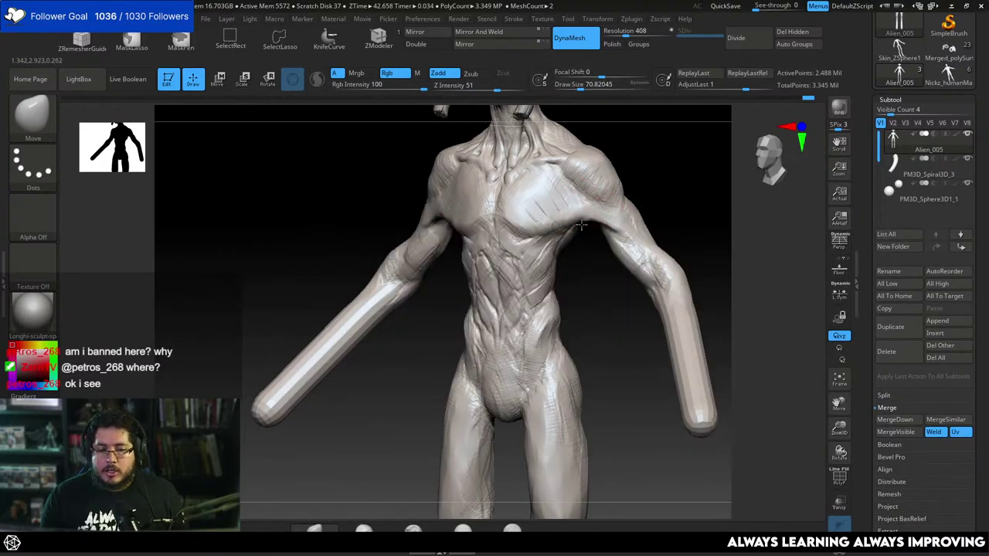
pyautogui.moveTo(581, 225); pyautogui.dragTo(581, 217)
pyautogui.keyDown('shift'); pyautogui.moveTo(659, 163); pyautogui.dragTo(671, 166); pyautogui.keyUp('shift')
pyautogui.press('space')
pyautogui.moveTo(606, 204); pyautogui.dragTo(602, 204)
pyautogui.moveTo(539, 231); pyautogui.dragTo(550, 254)
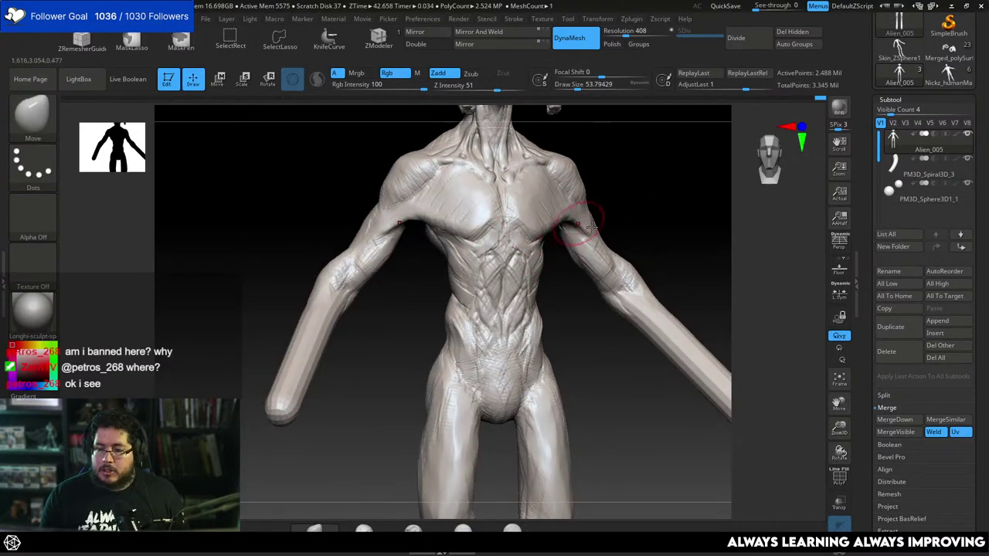
pyautogui.moveTo(598, 338); pyautogui.dragTo(591, 199, button='right')
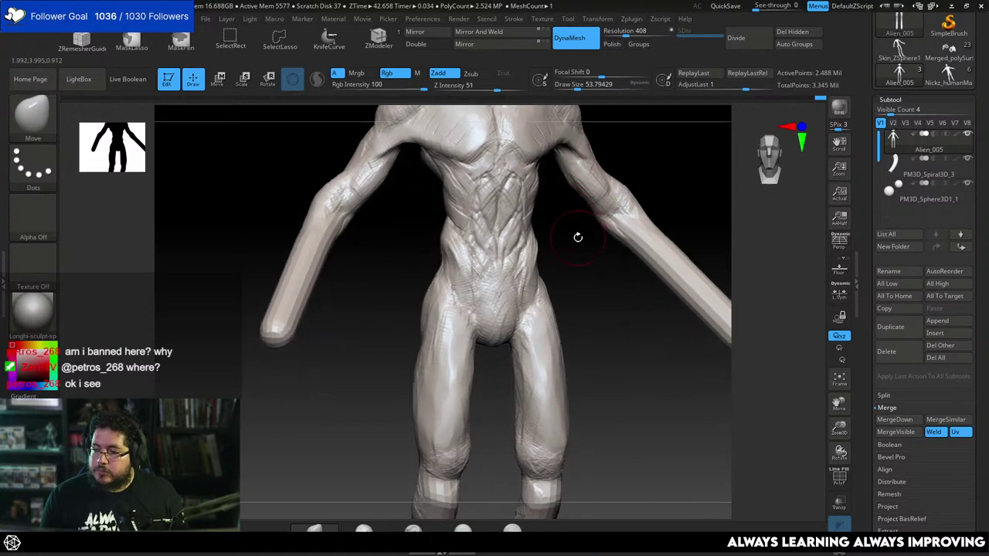
# Build up the lower inner pectorals near the sternum with the ClayBuildup brush at a draw size of about 17.
pyautogui.moveTo(598, 305)
pyautogui.mouseDown(button='right')
pyautogui.moveTo(580, 217)
pyautogui.moveTo(518, 224)
pyautogui.mouseUp(button='right')
pyautogui.press('b')
pyautogui.press('c')
pyautogui.press('b')
pyautogui.press('space')
pyautogui.moveTo(518, 224)
pyautogui.mouseDown()
pyautogui.moveTo(491, 211)
pyautogui.moveTo(479, 217)
pyautogui.moveTo(485, 211)
pyautogui.mouseUp()
pyautogui.press('space')
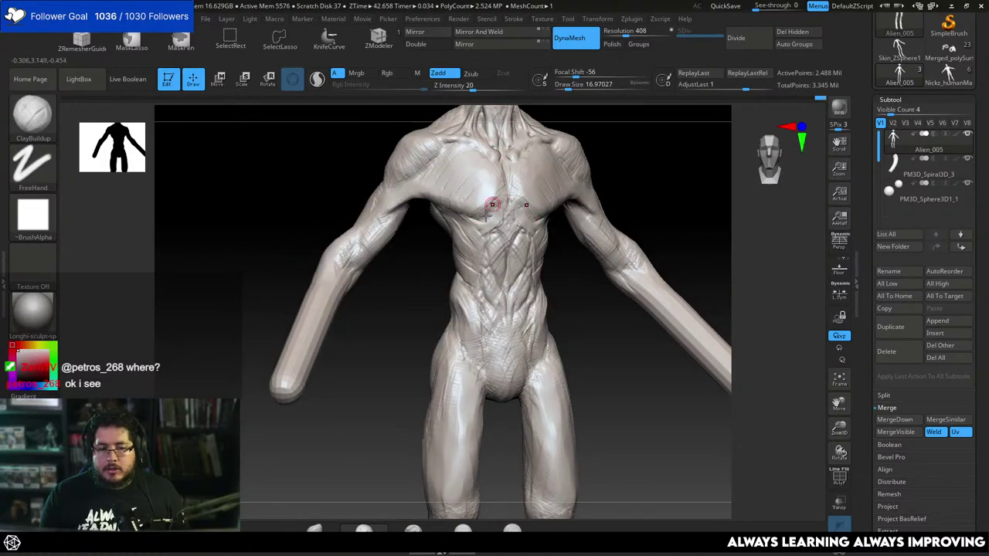
# Carve the chest midline and abdominal creases with the DamStandard brush at a draw size of about 23.
pyautogui.press('b')
pyautogui.press('d')
pyautogui.press('s')
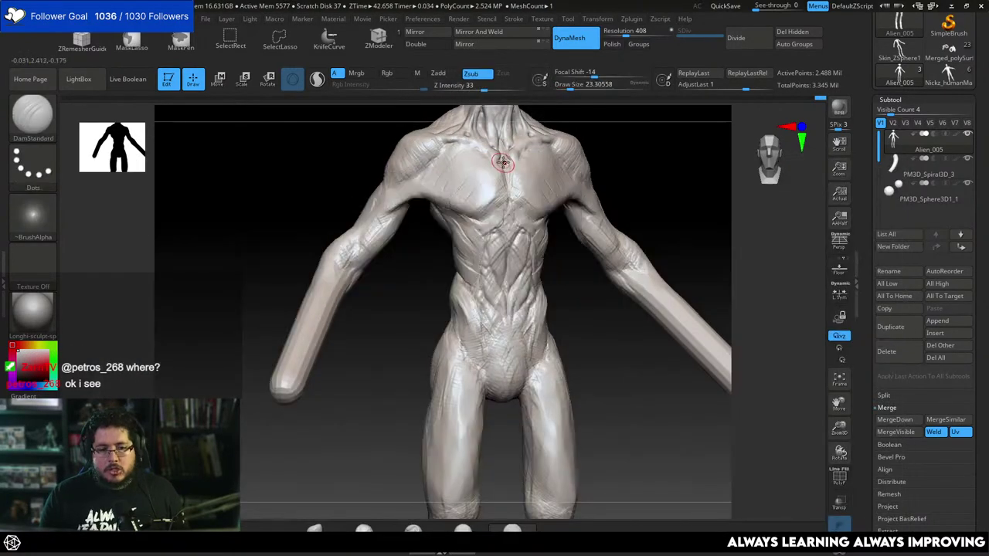
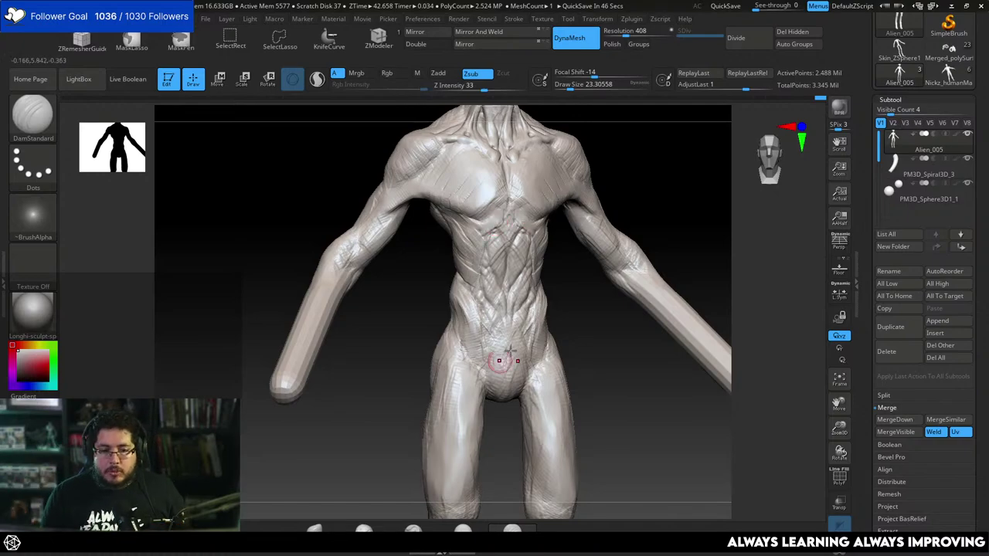
# Build up the sides of the ribcage with the ClayBuildup brush, reducing the draw size from about 65 to 56.
pyautogui.moveTo(502, 360); pyautogui.dragTo(437, 354, button='right')
pyautogui.press('b')
pyautogui.press('c')
pyautogui.press('b')
pyautogui.press('space')
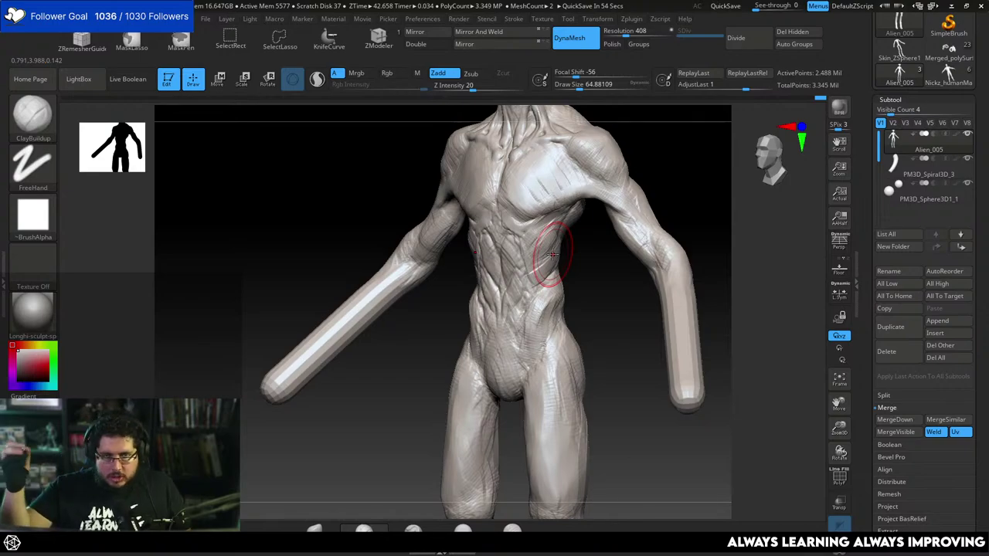
pyautogui.moveTo(603, 282); pyautogui.dragTo(635, 266)
pyautogui.press('[')
pyautogui.moveTo(454, 272); pyautogui.dragTo(459, 244)
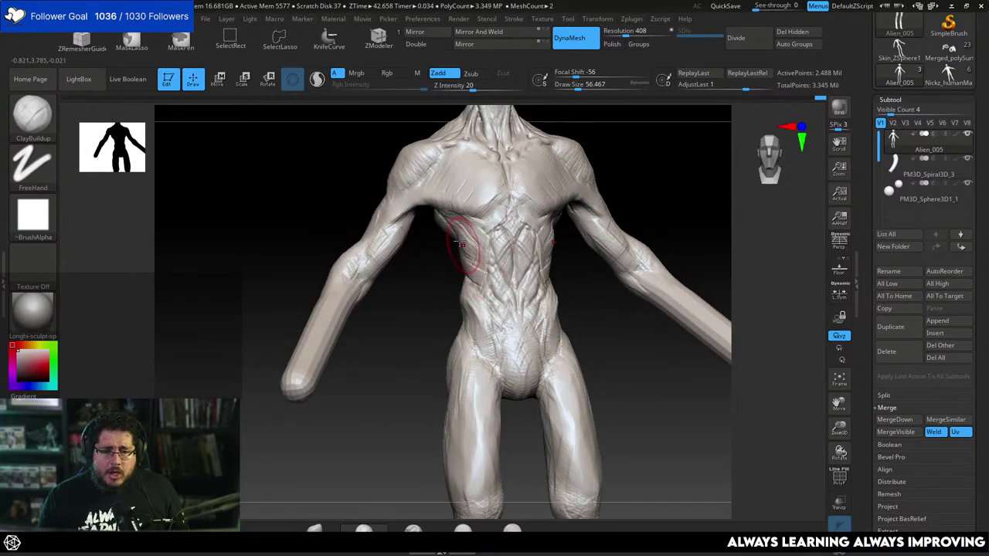
# Flatten the planes along the side of the ribcage with the TrimDynamic brush.
pyautogui.press('b')
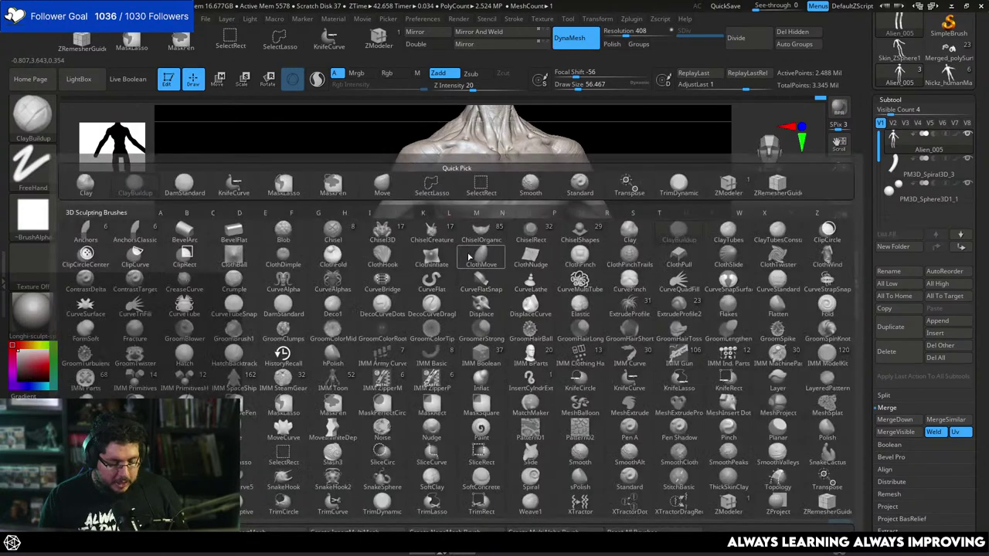
pyautogui.press('t')
pyautogui.press('d')
pyautogui.moveTo(451, 281); pyautogui.dragTo(486, 223)
pyautogui.press('space')
# Build up the area beneath the pectorals and the upper abdomen with the ClayBuildup brush, using draw sizes of about 18 and 29.
pyautogui.press('b')
pyautogui.press('c')
pyautogui.press('b')
pyautogui.press('space')
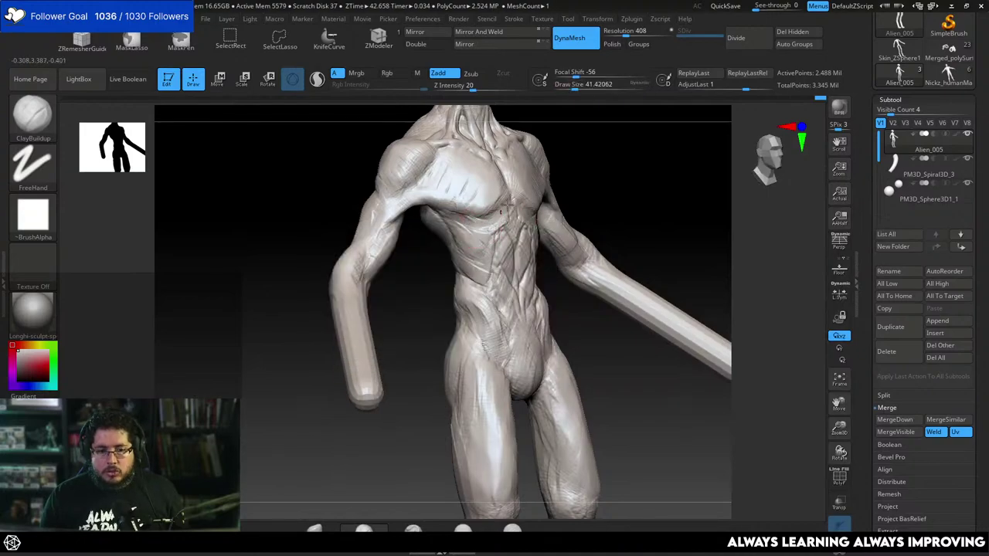
pyautogui.press('space')
pyautogui.moveTo(510, 208); pyautogui.dragTo(506, 208)
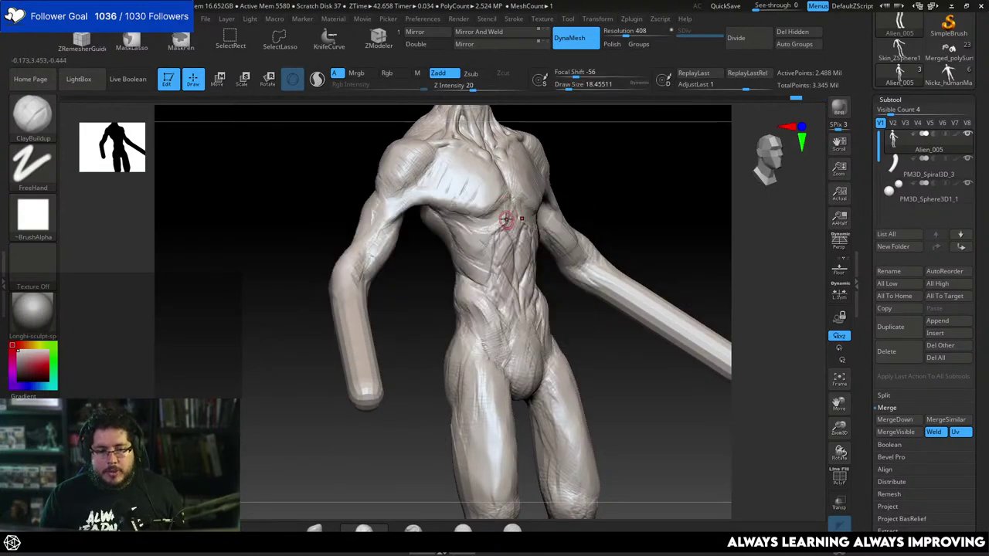
pyautogui.press('space')
pyautogui.moveTo(494, 227); pyautogui.dragTo(501, 224)
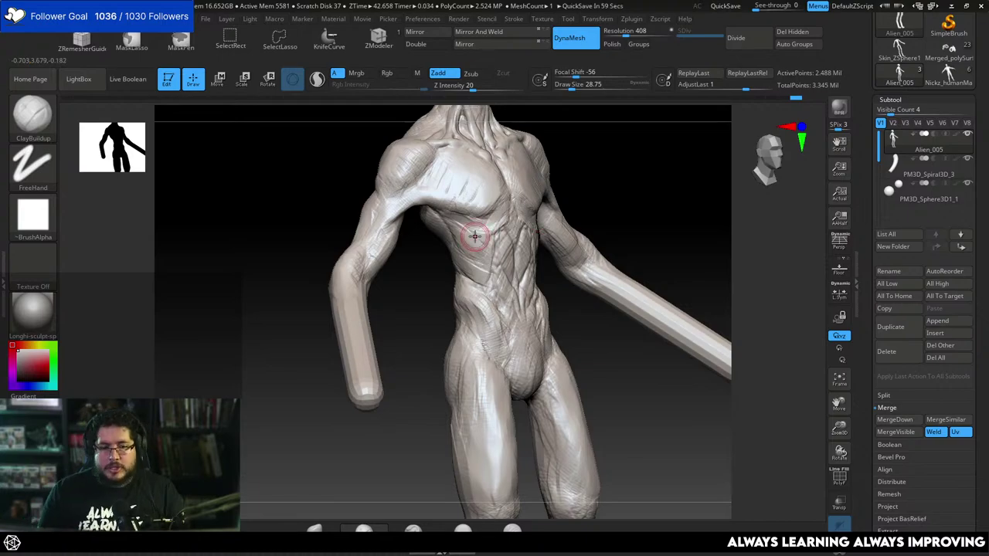
pyautogui.moveTo(647, 205)
pyautogui.mouseDown()
pyautogui.moveTo(596, 194)
pyautogui.moveTo(580, 280)
pyautogui.moveTo(516, 232)
pyautogui.mouseUp()
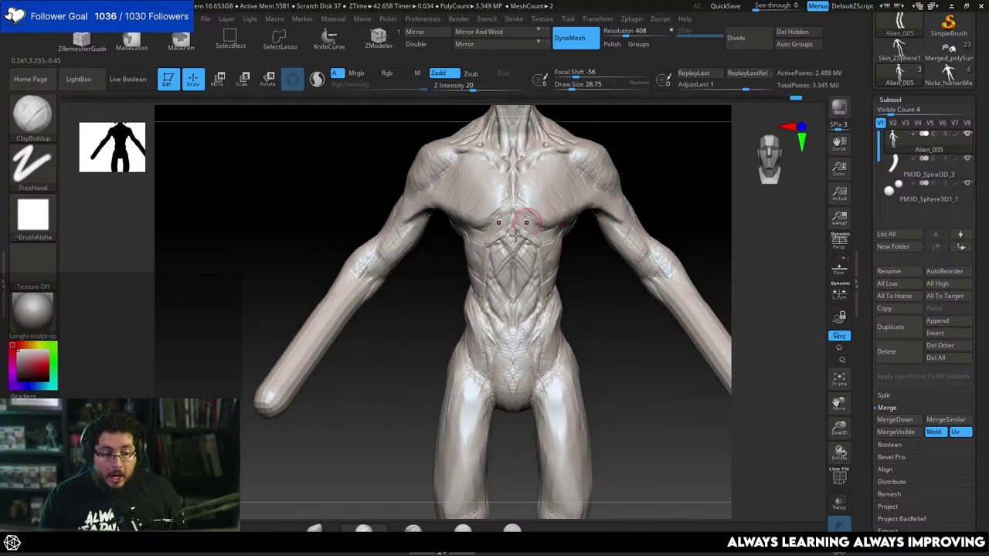
# Carve the creases of the abdomen, waist and hips with the DamStandard brush at draw sizes of about 18 and 17.
pyautogui.press('b')
pyautogui.press('d')
pyautogui.press('s')
pyautogui.press('space')
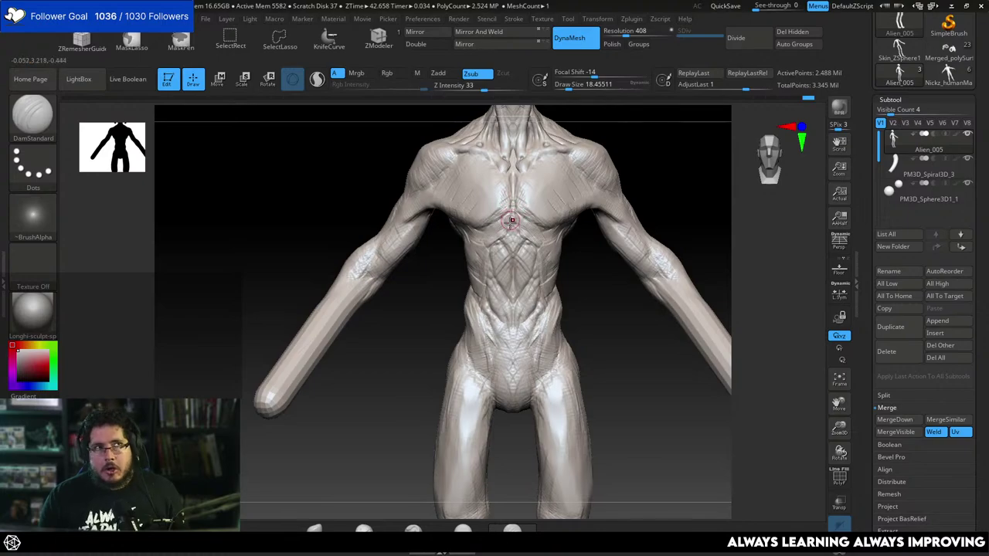
pyautogui.moveTo(577, 337)
pyautogui.mouseDown()
pyautogui.moveTo(569, 283)
pyautogui.moveTo(474, 203)
pyautogui.mouseUp()
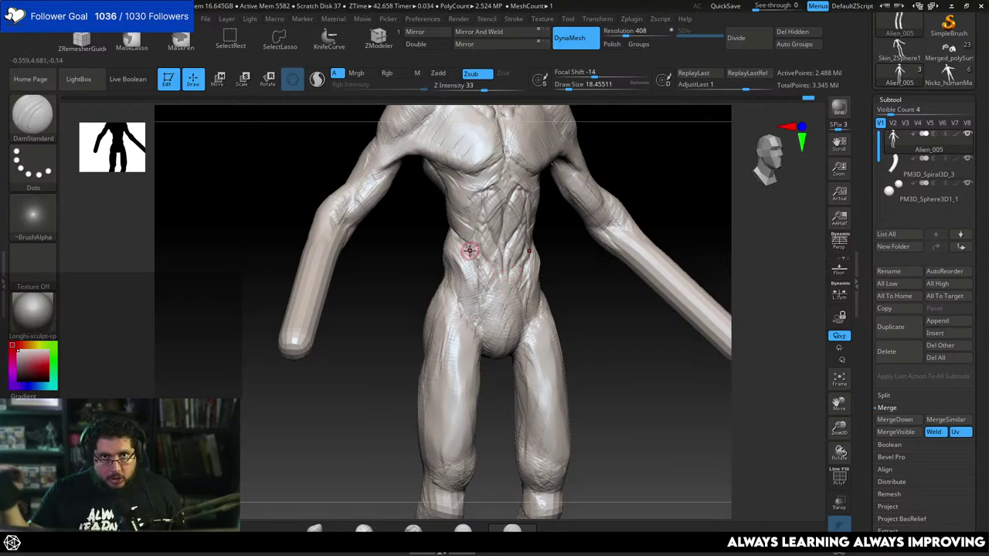
pyautogui.moveTo(570, 284); pyautogui.dragTo(527, 262)
pyautogui.press('space')
pyautogui.moveTo(447, 259)
pyautogui.mouseDown()
pyautogui.moveTo(463, 291)
pyautogui.moveTo(462, 281)
pyautogui.mouseUp()
pyautogui.press('space')
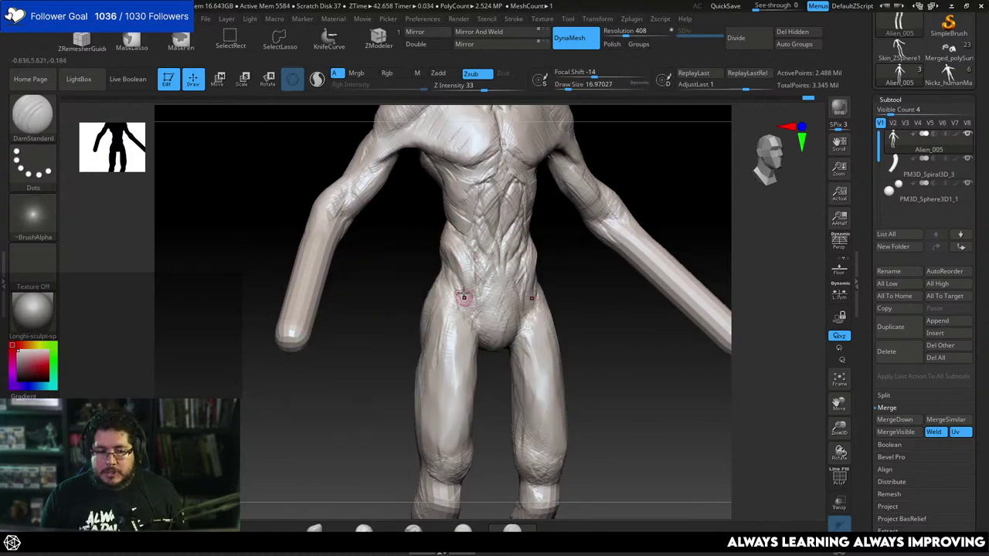
# Carve the muscle separations around the upper arms and elbows with the DamStandard brush at a draw size of about 22.
pyautogui.moveTo(600, 289); pyautogui.dragTo(550, 296)
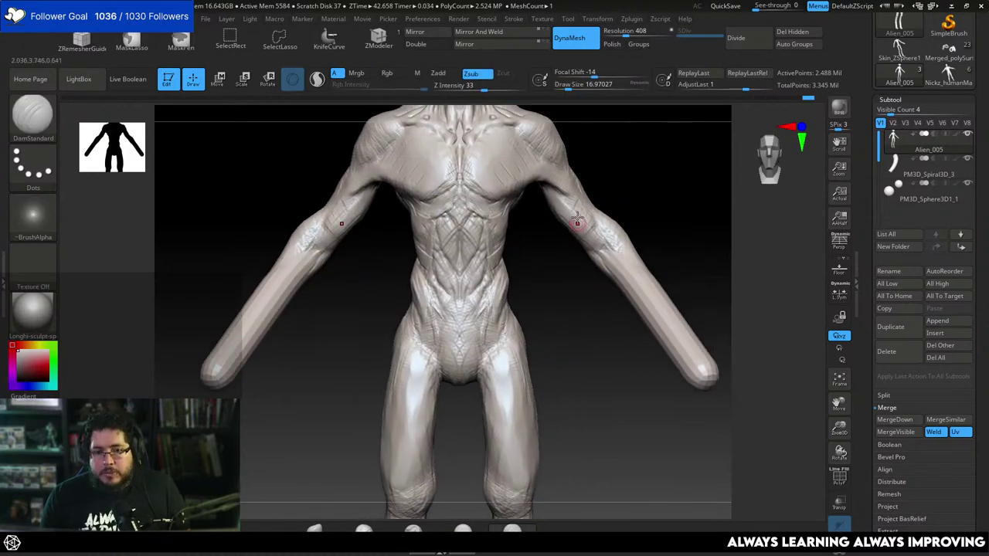
pyautogui.press('space')
pyautogui.moveTo(579, 217); pyautogui.dragTo(581, 205)
pyautogui.press('space')
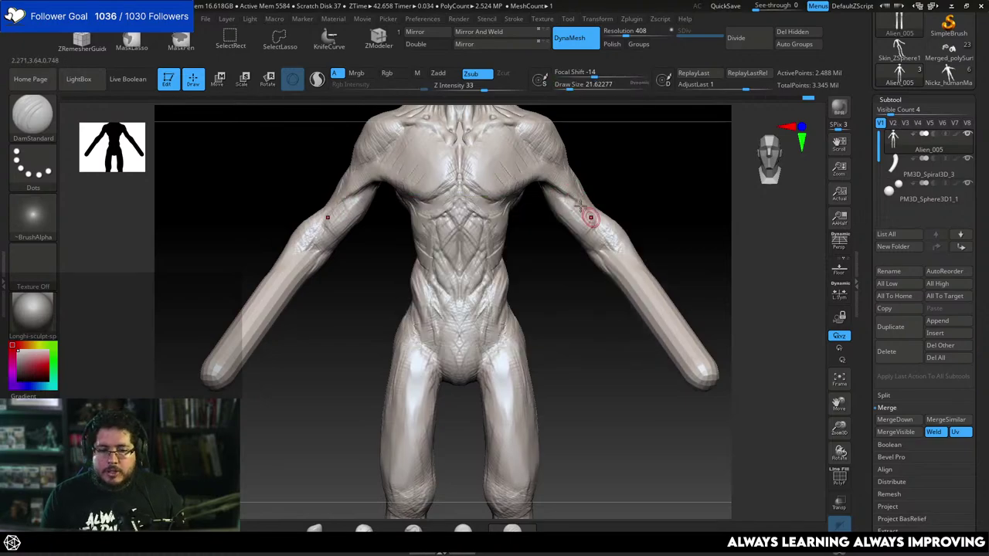
pyautogui.moveTo(570, 241)
pyautogui.mouseDown()
pyautogui.moveTo(633, 259)
pyautogui.moveTo(603, 258)
pyautogui.moveTo(589, 242)
pyautogui.mouseUp()
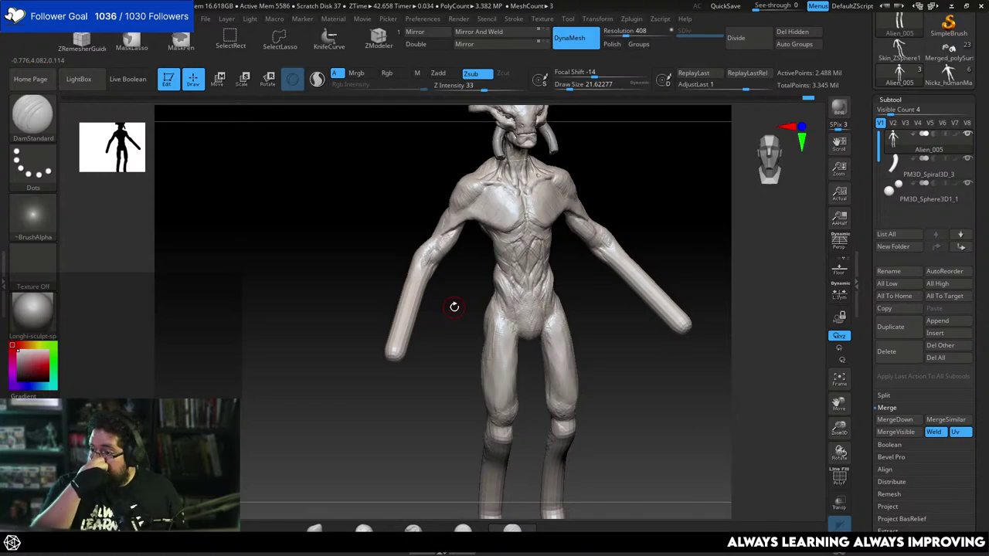
# Reshape the profile of the upper back and arms with the Move brush at a draw size of about 158.
pyautogui.moveTo(680, 243); pyautogui.dragTo(641, 275)
pyautogui.moveTo(600, 330)
pyautogui.mouseDown()
pyautogui.moveTo(664, 221)
pyautogui.moveTo(625, 132)
pyautogui.moveTo(654, 208)
pyautogui.moveTo(611, 220)
pyautogui.mouseUp()
pyautogui.moveTo(625, 257)
pyautogui.mouseDown()
pyautogui.moveTo(655, 256)
pyautogui.moveTo(627, 265)
pyautogui.mouseUp()
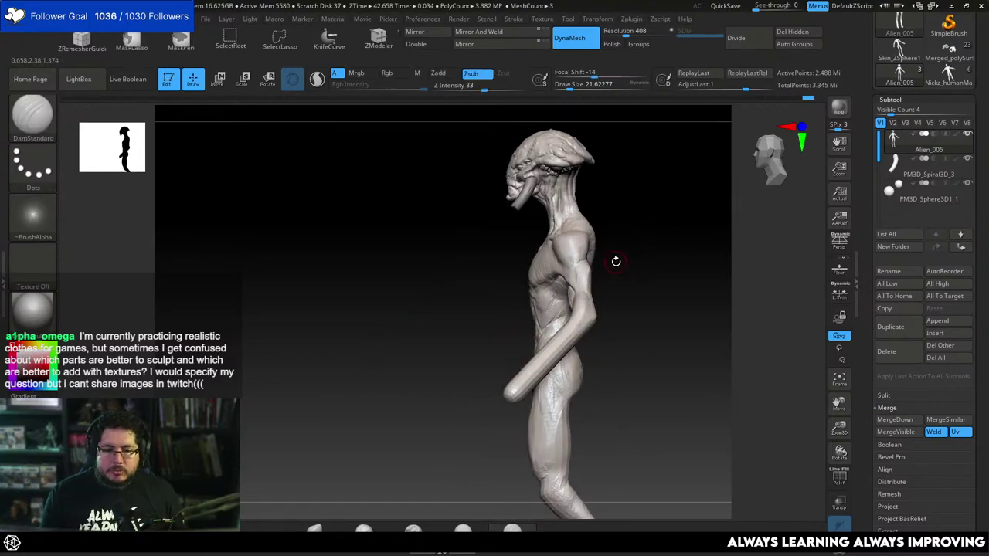
pyautogui.moveTo(616, 261)
pyautogui.mouseDown()
pyautogui.moveTo(703, 250)
pyautogui.moveTo(626, 219)
pyautogui.moveTo(596, 278)
pyautogui.moveTo(609, 238)
pyautogui.mouseUp()
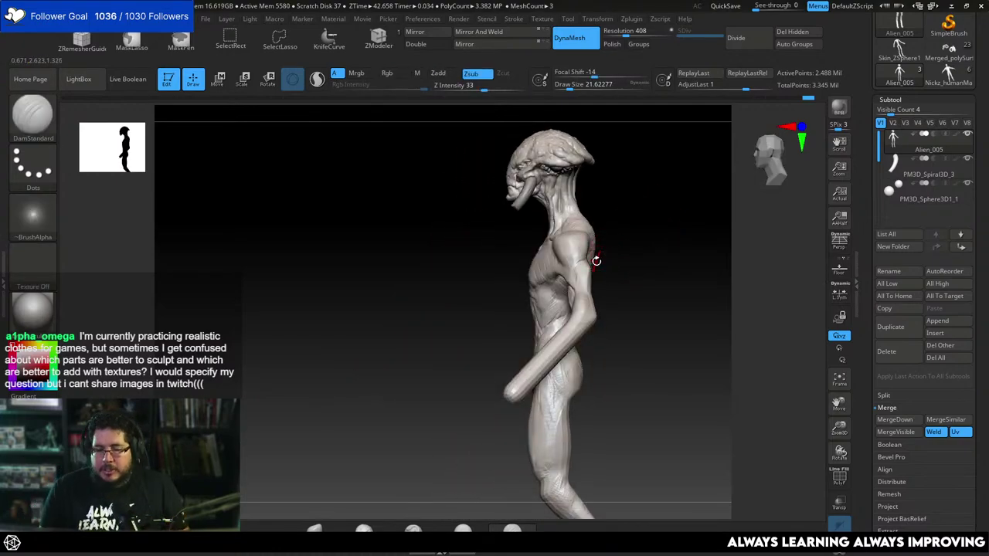
pyautogui.press('b')
pyautogui.press('m')
pyautogui.press('v')
pyautogui.press('space')
pyautogui.moveTo(596, 285)
pyautogui.mouseDown()
pyautogui.moveTo(633, 285)
pyautogui.moveTo(579, 273)
pyautogui.mouseUp()
pyautogui.press('space')
pyautogui.moveTo(656, 272); pyautogui.dragTo(607, 278, button='right')
pyautogui.moveTo(606, 282); pyautogui.dragTo(613, 289)
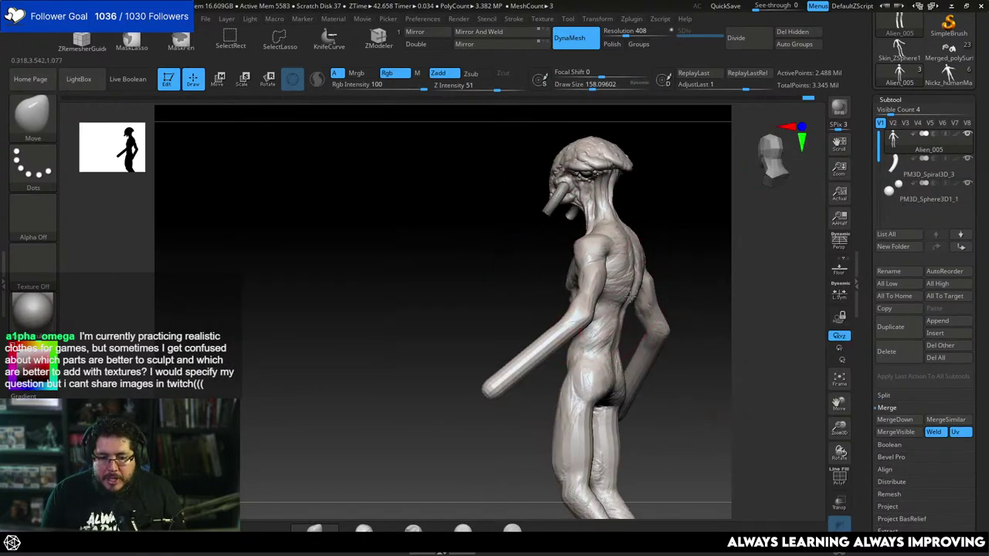
# Push the chest contour into shape from the side with the Move brush, reducing the draw size to about 87.
pyautogui.moveTo(587, 275); pyautogui.dragTo(634, 271, button='right')
pyautogui.press('space')
pyautogui.moveTo(635, 272); pyautogui.dragTo(627, 271)
pyautogui.moveTo(571, 309); pyautogui.dragTo(578, 304)
pyautogui.press('space')
pyautogui.moveTo(575, 295); pyautogui.dragTo(570, 276)
pyautogui.press('space')
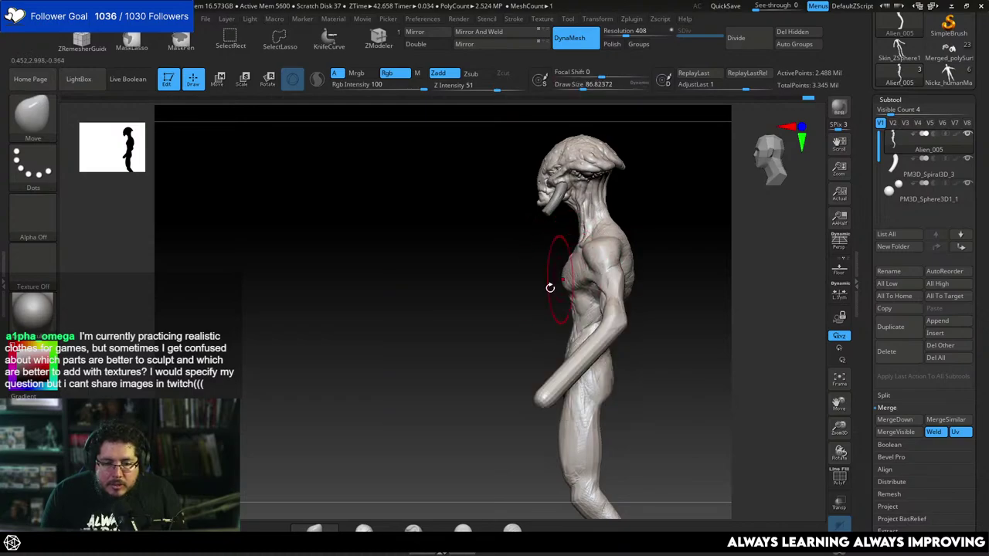
# Refine the torso's overall side silhouette with the Move brush, reducing the draw size from about 197 to 90.
pyautogui.moveTo(537, 289)
pyautogui.mouseDown(button='right')
pyautogui.moveTo(581, 301)
pyautogui.moveTo(565, 303)
pyautogui.mouseUp(button='right')
pyautogui.press('space')
pyautogui.moveTo(574, 304); pyautogui.dragTo(588, 304)
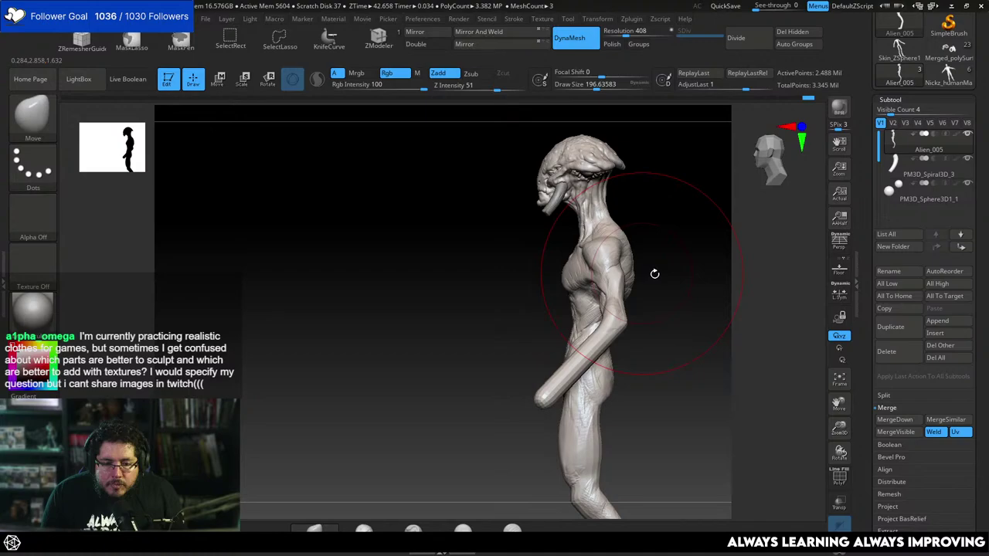
pyautogui.moveTo(655, 274)
pyautogui.mouseDown()
pyautogui.moveTo(639, 293)
pyautogui.moveTo(655, 303)
pyautogui.mouseUp()
pyautogui.keyDown('ctrl'); pyautogui.moveTo(655, 304); pyautogui.dragTo(655, 302, button='right'); pyautogui.keyUp('ctrl')
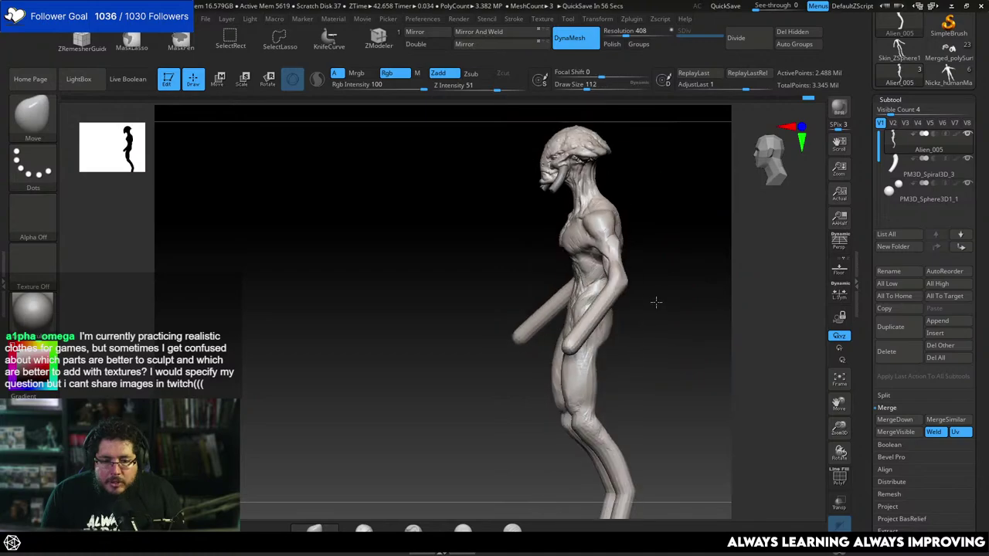
pyautogui.press('space')
pyautogui.moveTo(589, 267); pyautogui.dragTo(576, 268)
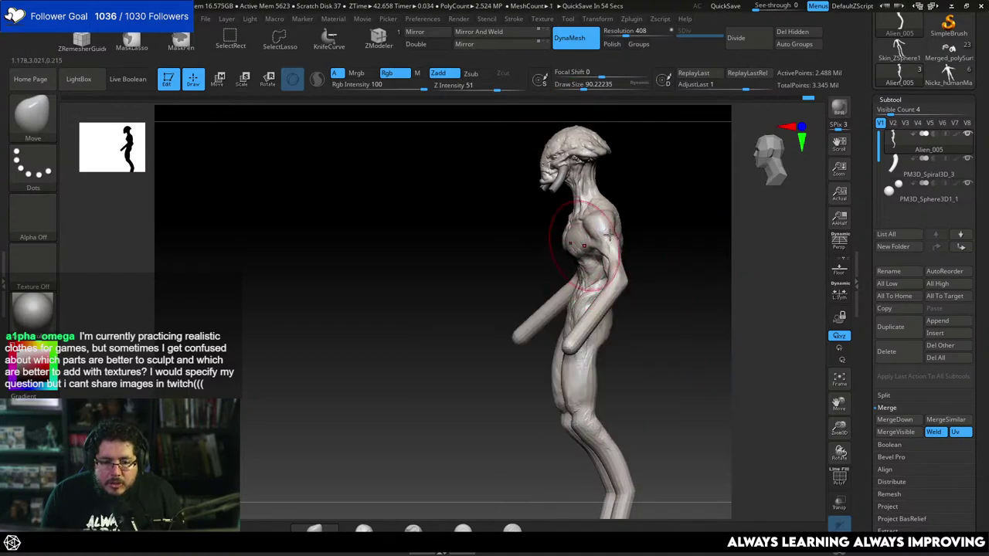
# Shift the masses of the upper torso to adjust the posture, using the Move brush enlarged to a draw size of about 324.
pyautogui.moveTo(658, 218)
pyautogui.mouseDown()
pyautogui.moveTo(657, 256)
pyautogui.moveTo(718, 258)
pyautogui.moveTo(563, 332)
pyautogui.mouseUp()
pyautogui.press('space')
pyautogui.press('space')
pyautogui.moveTo(613, 301); pyautogui.dragTo(653, 298)
pyautogui.press('space')
pyautogui.moveTo(556, 334); pyautogui.dragTo(561, 334)
pyautogui.moveTo(522, 368); pyautogui.dragTo(506, 360)
pyautogui.press('space')
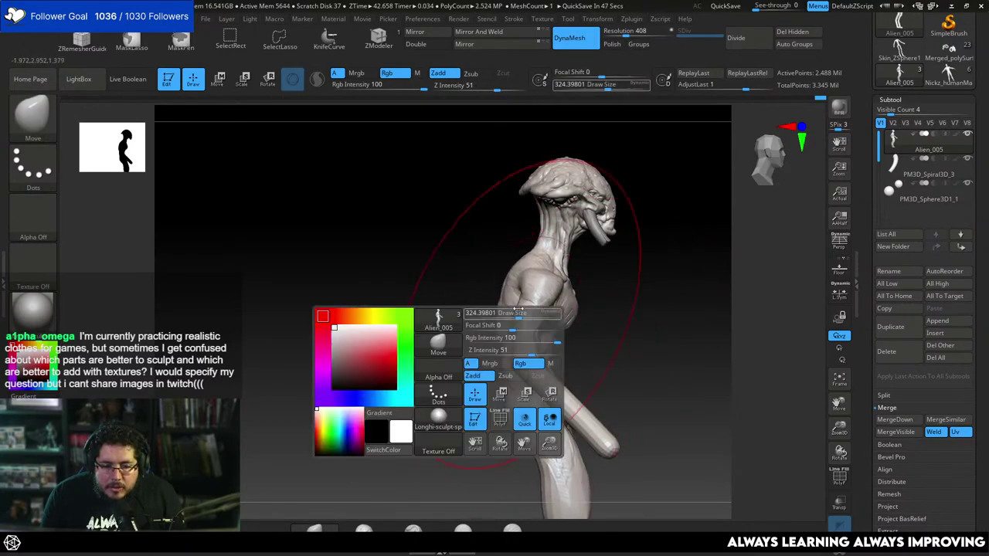
pyautogui.moveTo(519, 312); pyautogui.dragTo(508, 312)
pyautogui.moveTo(534, 274); pyautogui.dragTo(526, 274)
pyautogui.moveTo(516, 340); pyautogui.dragTo(513, 342)
# Adjust the front contour of the chest in side view with the Move brush at a draw size of about 68.
pyautogui.press('space')
pyautogui.moveTo(605, 319); pyautogui.dragTo(545, 323)
pyautogui.press('space')
pyautogui.moveTo(597, 318)
pyautogui.mouseDown()
pyautogui.moveTo(572, 298)
pyautogui.moveTo(634, 265)
pyautogui.moveTo(595, 284)
pyautogui.mouseUp()
pyautogui.press('space')
pyautogui.moveTo(449, 298); pyautogui.dragTo(444, 299)
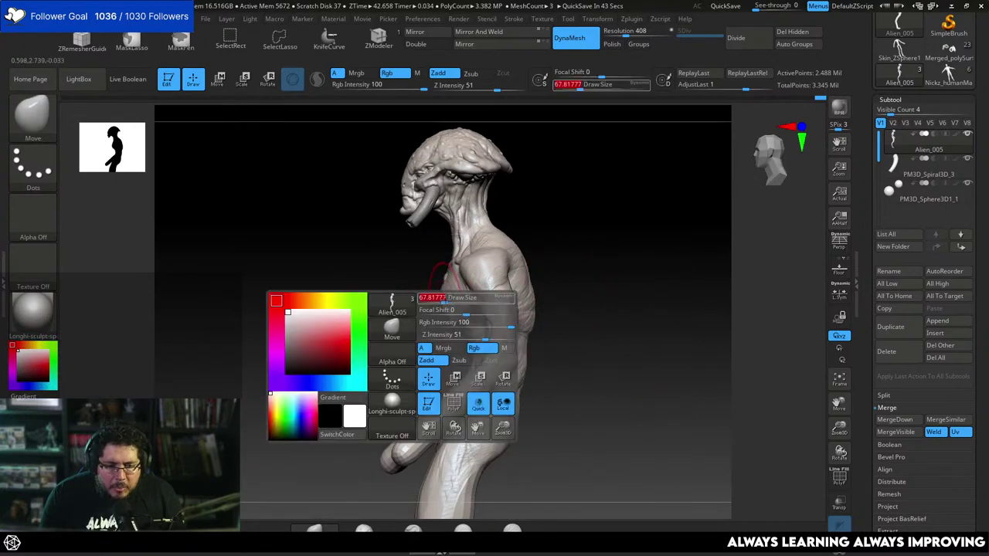
pyautogui.moveTo(410, 331)
pyautogui.mouseDown()
pyautogui.moveTo(517, 262)
pyautogui.moveTo(495, 298)
pyautogui.moveTo(442, 302)
pyautogui.moveTo(442, 280)
pyautogui.mouseUp()
# Reshape the curve of the lower back with the Move brush at a draw size of about 104.
pyautogui.press('space')
pyautogui.press('space')
pyautogui.keyDown('alt'); pyautogui.moveTo(479, 327); pyautogui.dragTo(509, 255); pyautogui.keyUp('alt')
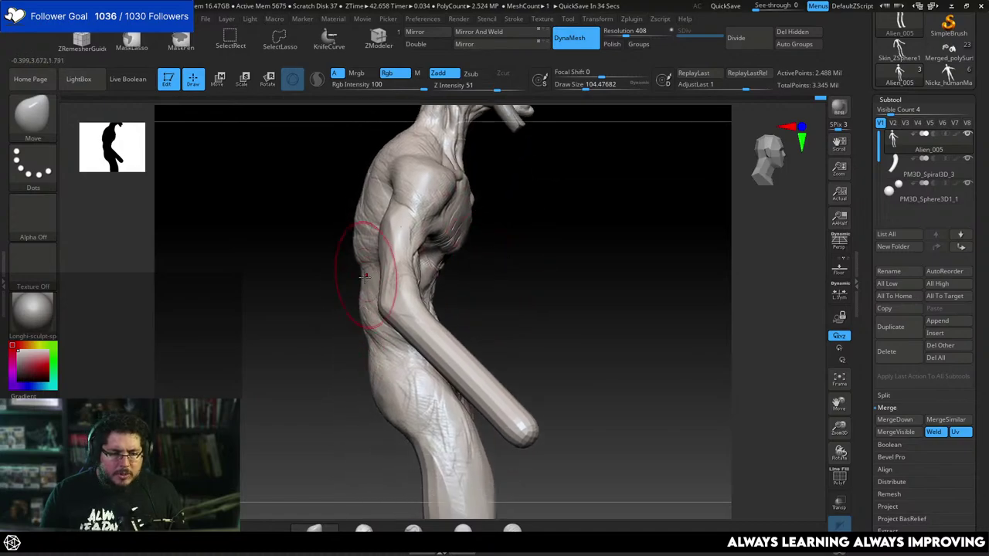
pyautogui.moveTo(343, 275)
pyautogui.mouseDown()
pyautogui.moveTo(457, 237)
pyautogui.moveTo(449, 233)
pyautogui.moveTo(482, 250)
pyautogui.moveTo(495, 281)
pyautogui.moveTo(374, 239)
pyautogui.mouseUp()
# Flatten the planes of the back and rear shoulder with the TrimDynamic brush at draw sizes of about 101 to 116.
pyautogui.press('b')
pyautogui.press('t')
pyautogui.press('d')
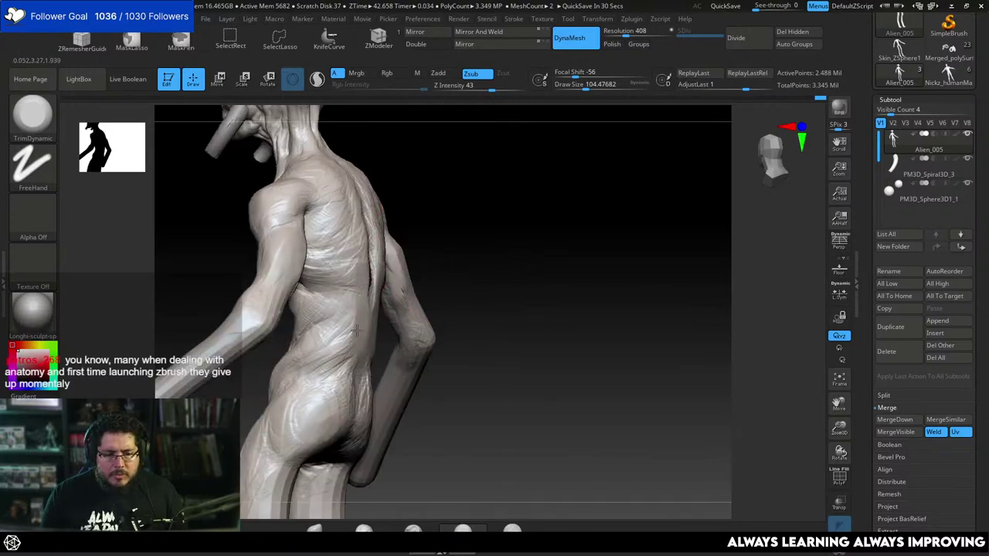
pyautogui.moveTo(444, 267); pyautogui.dragTo(548, 180)
pyautogui.moveTo(583, 217)
pyautogui.keyDown('alt'); pyautogui.mouseDown()
pyautogui.moveTo(599, 209)
pyautogui.moveTo(585, 223)
pyautogui.moveTo(578, 180)
pyautogui.moveTo(559, 197)
pyautogui.moveTo(585, 190)
pyautogui.moveTo(607, 212)
pyautogui.moveTo(591, 231)
pyautogui.moveTo(556, 235)
pyautogui.moveTo(587, 252)
pyautogui.moveTo(574, 250)
pyautogui.moveTo(601, 229)
pyautogui.mouseUp(); pyautogui.keyUp('alt')
pyautogui.press('space')
pyautogui.press('space')
pyautogui.moveTo(574, 194); pyautogui.dragTo(567, 194)
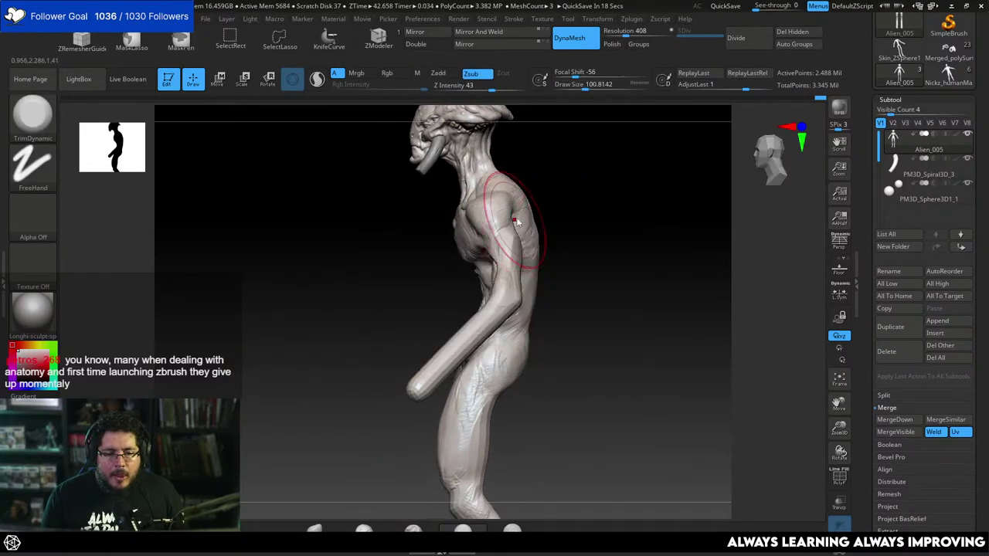
pyautogui.press('space')
pyautogui.moveTo(490, 228); pyautogui.dragTo(493, 215)
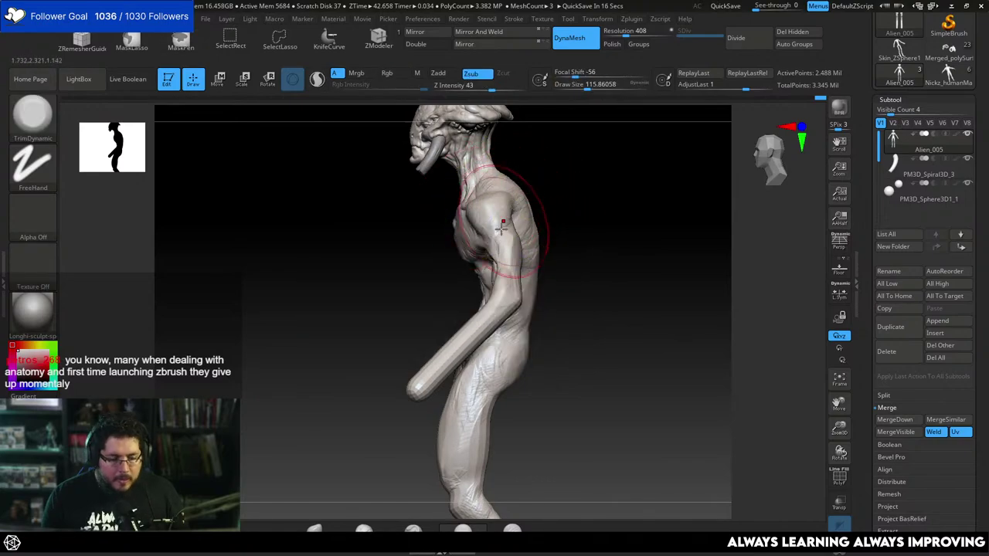
# Shift the shoulder and upper arm backward in side view with the Move brush, enlarging the draw size from about 132 to 163.
pyautogui.press('b')
pyautogui.press('m')
pyautogui.press('v')
pyautogui.press('space')
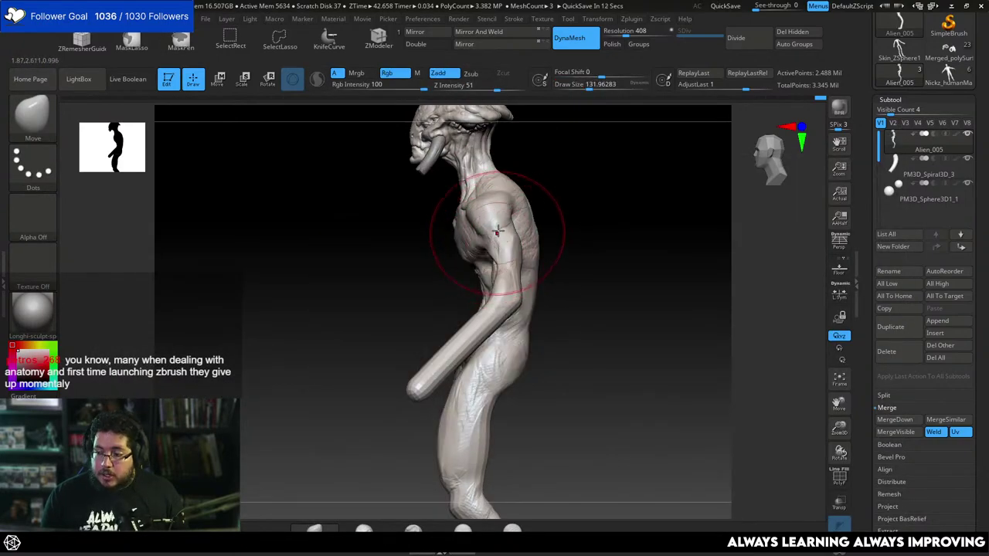
pyautogui.press('space')
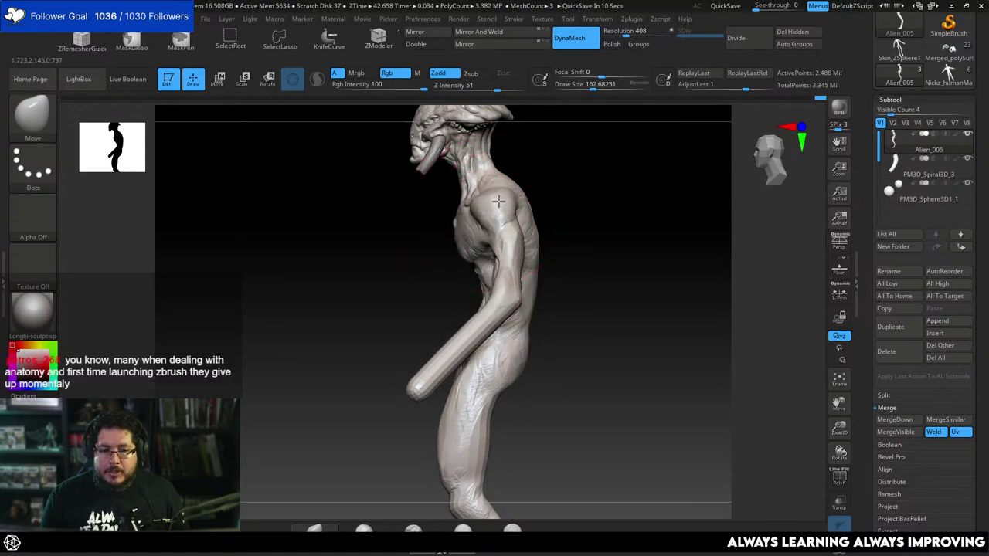
pyautogui.moveTo(543, 182); pyautogui.dragTo(606, 191)
pyautogui.press('space')
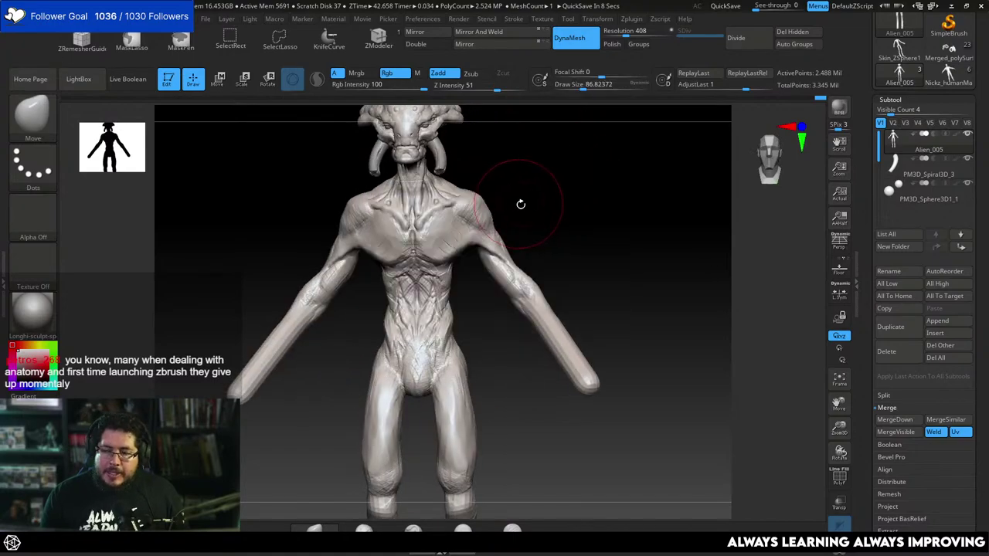
# Adjust the shoulder and outer chest contours with the Move brush, reducing the draw size to about 54.
pyautogui.moveTo(527, 205)
pyautogui.keyDown('alt'); pyautogui.mouseDown()
pyautogui.moveTo(535, 214)
pyautogui.moveTo(498, 219)
pyautogui.moveTo(541, 224)
pyautogui.moveTo(516, 198)
pyautogui.mouseUp(); pyautogui.keyUp('alt')
pyautogui.press('space')
pyautogui.press('space')
pyautogui.press('space')
pyautogui.moveTo(478, 232); pyautogui.dragTo(471, 233)
pyautogui.moveTo(592, 191); pyautogui.dragTo(558, 190)
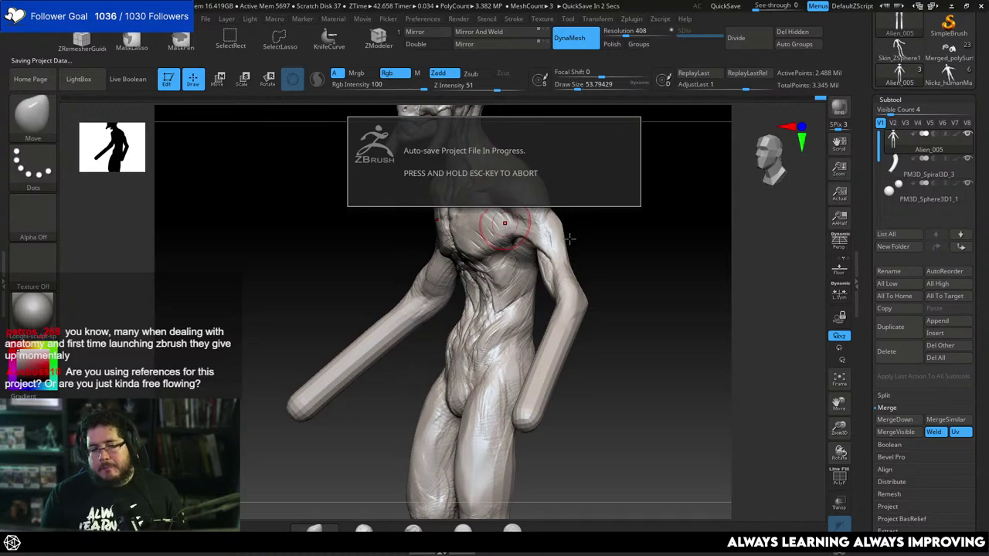
pyautogui.press('t')
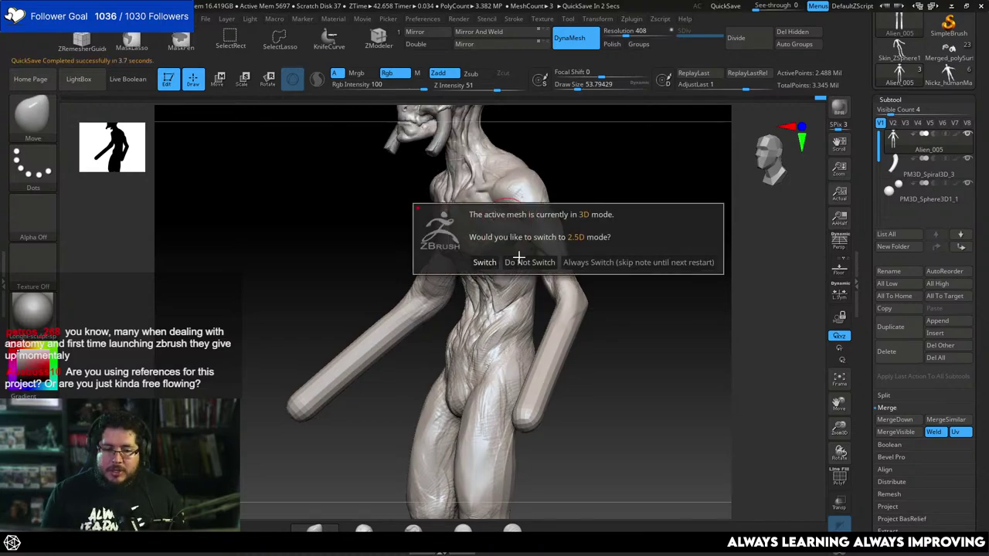
pyautogui.click(519, 259)
pyautogui.click(462, 184)
pyautogui.press('b')
pyautogui.press('t')
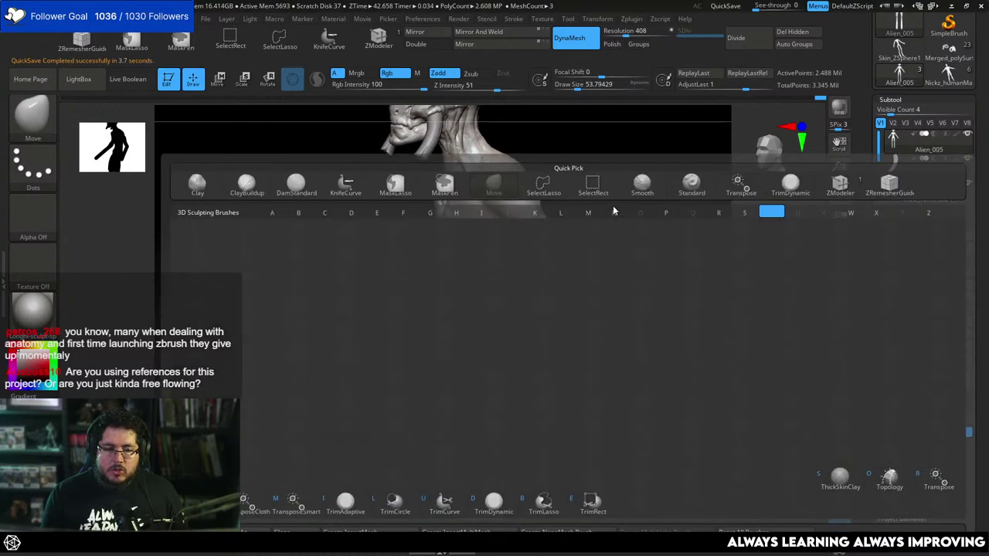
pyautogui.moveTo(647, 141)
pyautogui.mouseDown()
pyautogui.moveTo(565, 229)
pyautogui.moveTo(603, 206)
pyautogui.moveTo(592, 190)
pyautogui.mouseUp()
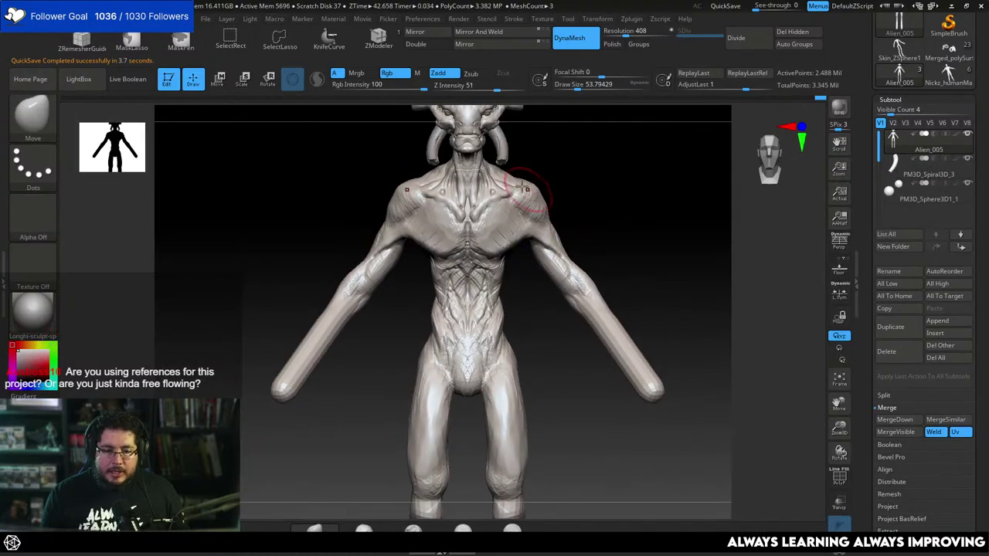
pyautogui.press('n')
# Flatten the tops of the shoulders near the collarbones with the TrimDynamic brush at a draw size of about 33.
pyautogui.press('b')
pyautogui.press('t')
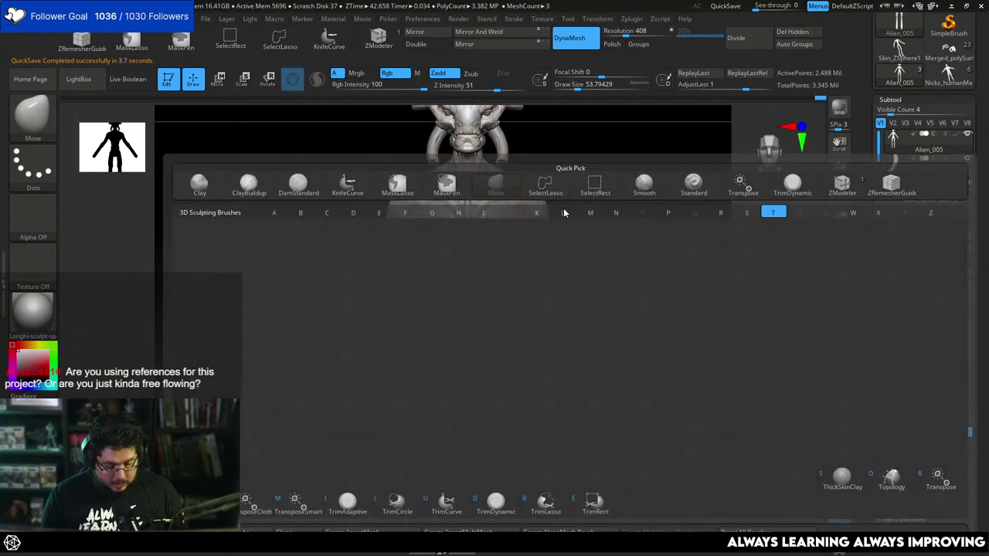
pyautogui.press('d')
pyautogui.press('space')
pyautogui.moveTo(567, 207)
pyautogui.mouseDown()
pyautogui.moveTo(598, 196)
pyautogui.moveTo(568, 200)
pyautogui.mouseUp()
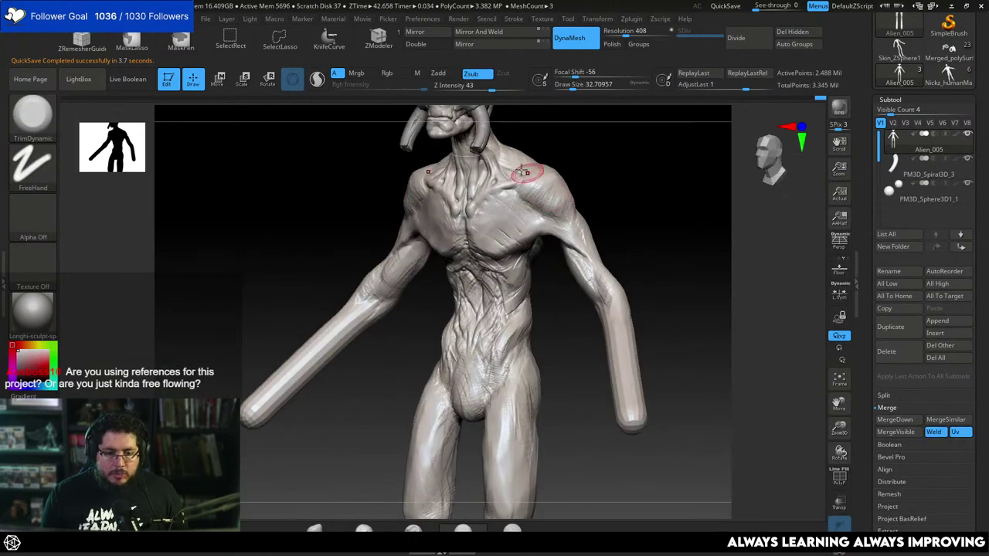
# Build up the outer pectorals where they meet the shoulders with the ClayBuildup brush at a draw size of about 46.
pyautogui.press('b')
pyautogui.press('c')
pyautogui.press('b')
pyautogui.moveTo(546, 185); pyautogui.dragTo(525, 230, button='right')
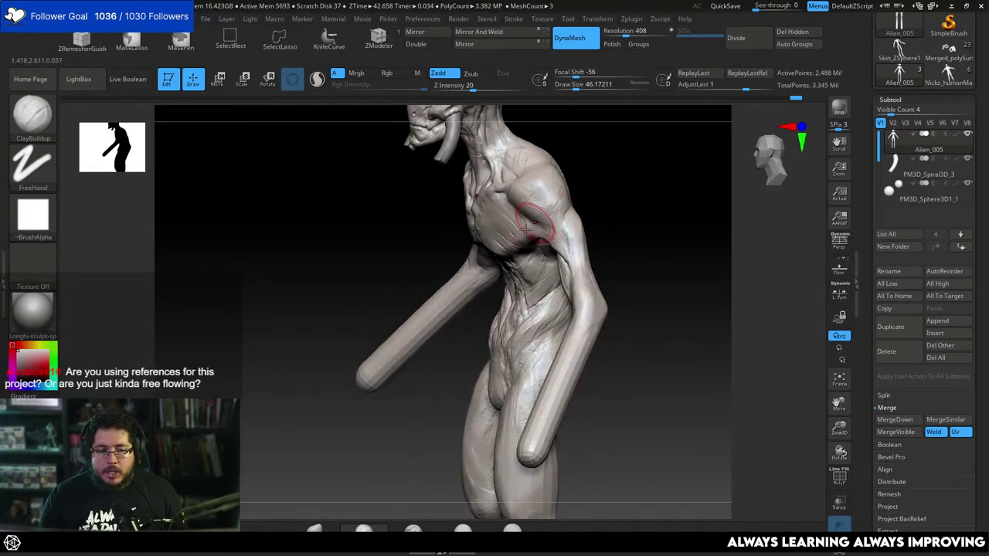
pyautogui.moveTo(513, 229)
pyautogui.mouseDown()
pyautogui.moveTo(629, 159)
pyautogui.moveTo(512, 242)
pyautogui.mouseUp()
pyautogui.moveTo(568, 198)
pyautogui.mouseDown()
pyautogui.moveTo(627, 174)
pyautogui.moveTo(590, 235)
pyautogui.moveTo(622, 263)
pyautogui.mouseUp()
# Refine the front of the neck with the ClayBuildup brush at a draw size of about 20.
pyautogui.press('space')
pyautogui.moveTo(622, 263)
pyautogui.keyDown('shift'); pyautogui.mouseDown()
pyautogui.moveTo(485, 225)
pyautogui.moveTo(494, 235)
pyautogui.mouseUp(); pyautogui.keyUp('shift')
pyautogui.press('[')
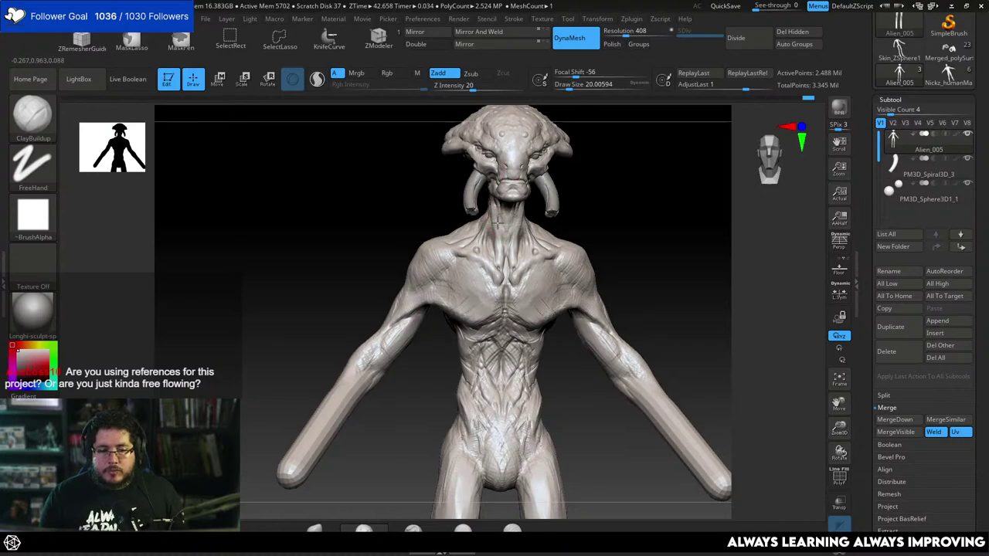
pyautogui.moveTo(602, 236)
pyautogui.mouseDown()
pyautogui.moveTo(605, 185)
pyautogui.moveTo(585, 221)
pyautogui.moveTo(623, 172)
pyautogui.moveTo(619, 206)
pyautogui.mouseUp()
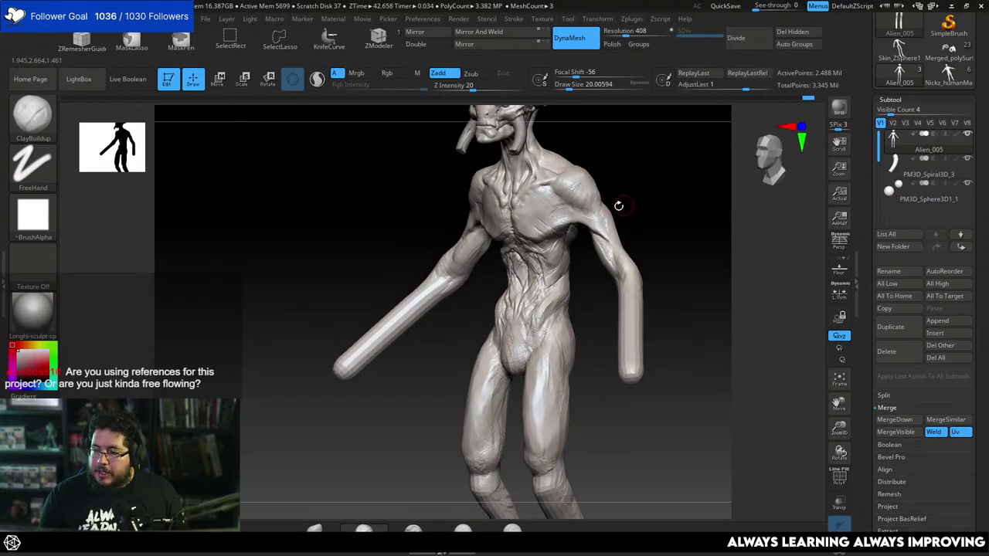
# Build up the sides of the waist with the ClayBuildup brush at a draw size of about 39.
pyautogui.moveTo(624, 169)
pyautogui.mouseDown()
pyautogui.moveTo(639, 190)
pyautogui.moveTo(602, 146)
pyautogui.mouseUp()
pyautogui.press('s')
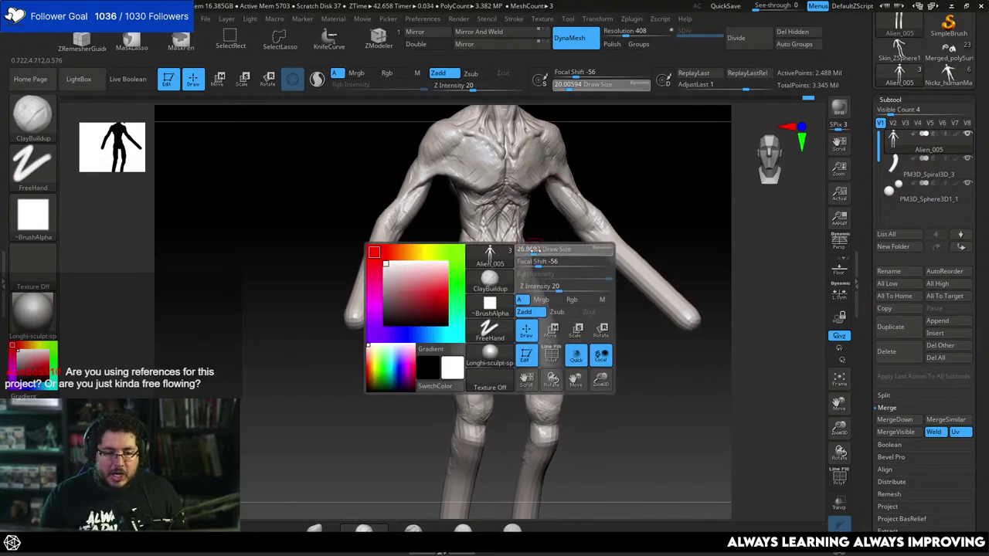
pyautogui.moveTo(535, 249); pyautogui.dragTo(544, 249)
pyautogui.press('s')
pyautogui.moveTo(470, 255); pyautogui.dragTo(464, 252)
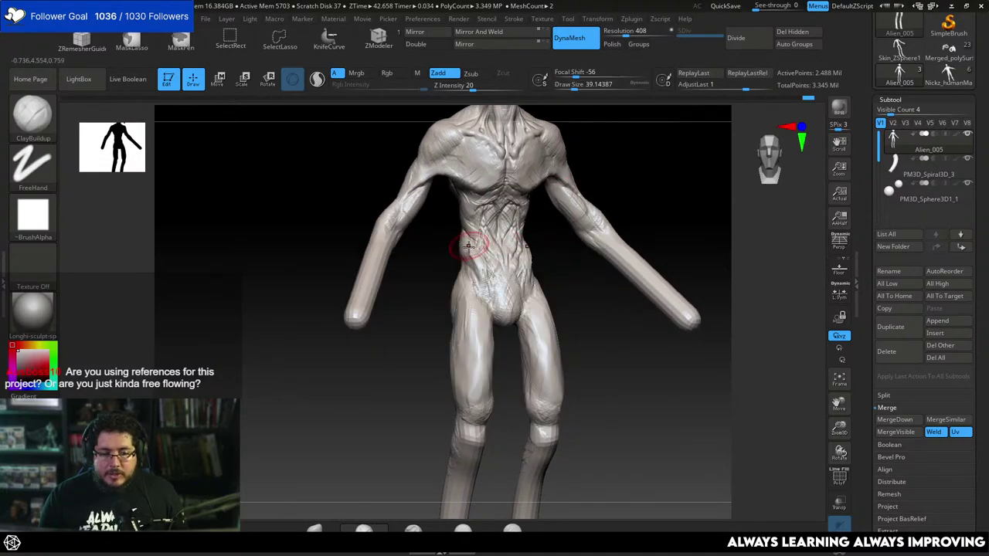
# Refine the abdomen and lower rib muscles with the ClayBuildup brush at draw sizes between about 20 and 31.
pyautogui.moveTo(621, 195); pyautogui.dragTo(605, 200)
pyautogui.press('s')
pyautogui.moveTo(483, 243); pyautogui.dragTo(490, 246)
pyautogui.press('s')
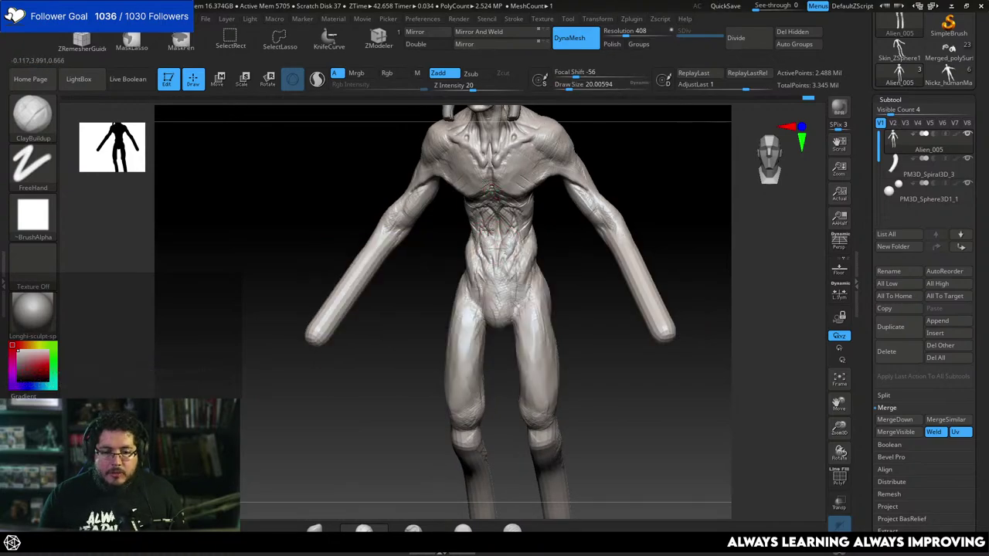
pyautogui.moveTo(546, 230); pyautogui.dragTo(467, 205, button='right')
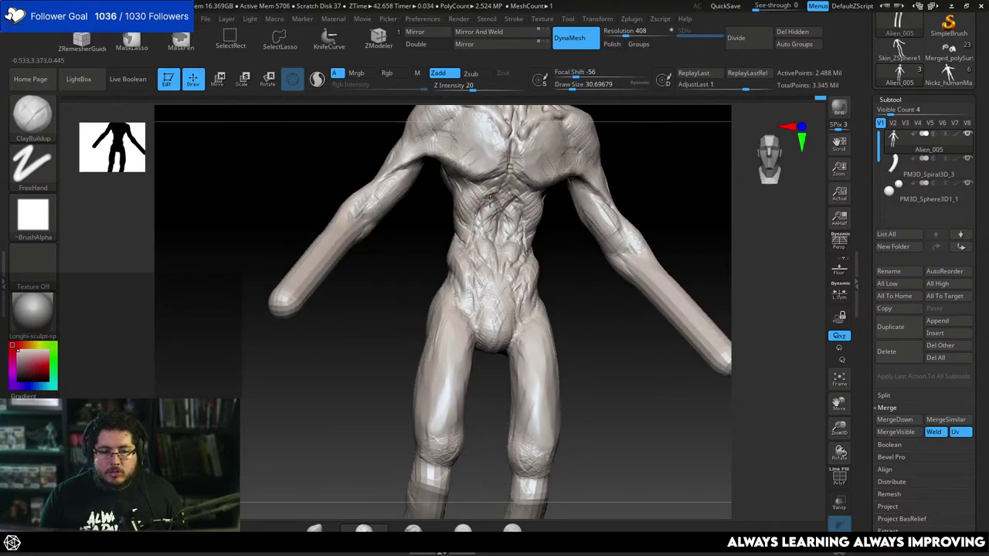
pyautogui.moveTo(562, 220)
pyautogui.mouseDown(button='right')
pyautogui.moveTo(510, 192)
pyautogui.moveTo(685, 206)
pyautogui.moveTo(643, 198)
pyautogui.moveTo(645, 235)
pyautogui.moveTo(533, 229)
pyautogui.moveTo(625, 239)
pyautogui.moveTo(585, 232)
pyautogui.moveTo(672, 108)
pyautogui.moveTo(647, 212)
pyautogui.moveTo(696, 237)
pyautogui.moveTo(713, 229)
pyautogui.moveTo(711, 255)
pyautogui.moveTo(685, 256)
pyautogui.moveTo(652, 196)
pyautogui.mouseUp(button='right')
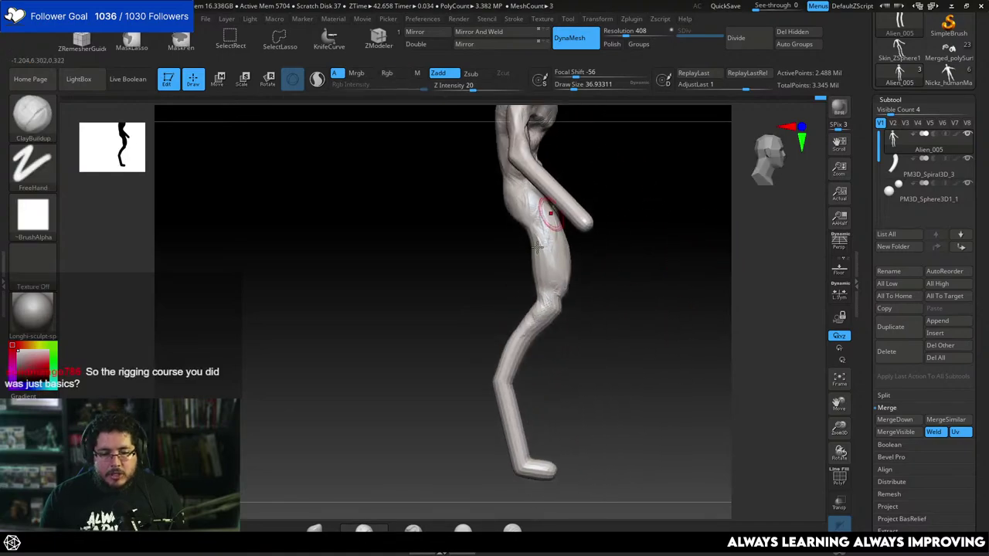
# Reshape the thighs and knees in side view with the Move brush at draw sizes of about 80 and 108.
pyautogui.press('b')
pyautogui.press('m')
pyautogui.press('v')
pyautogui.press('space')
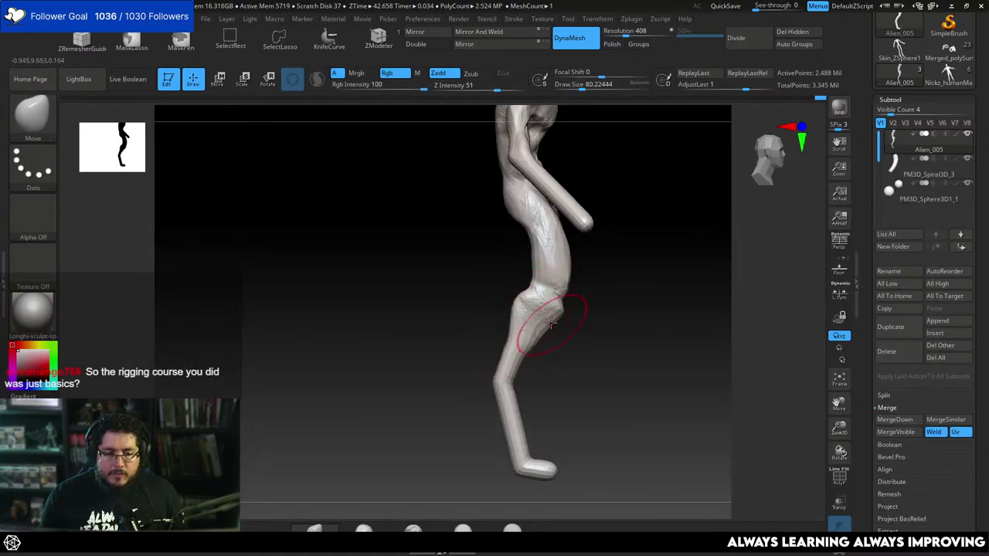
pyautogui.moveTo(564, 259); pyautogui.dragTo(554, 258)
pyautogui.press('space')
pyautogui.moveTo(544, 261); pyautogui.dragTo(550, 260)
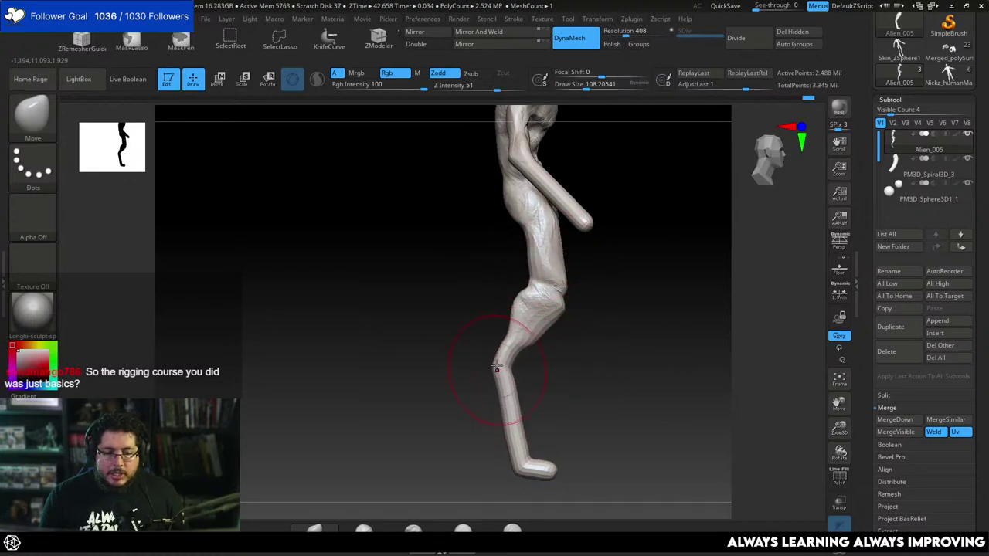
# Smooth the legs around and just below the knees at a draw size of about 68.
pyautogui.moveTo(552, 348)
pyautogui.mouseDown(button='right')
pyautogui.moveTo(529, 331)
pyautogui.moveTo(558, 344)
pyautogui.moveTo(534, 340)
pyautogui.mouseUp(button='right')
pyautogui.press('space')
pyautogui.moveTo(528, 342); pyautogui.dragTo(523, 342)
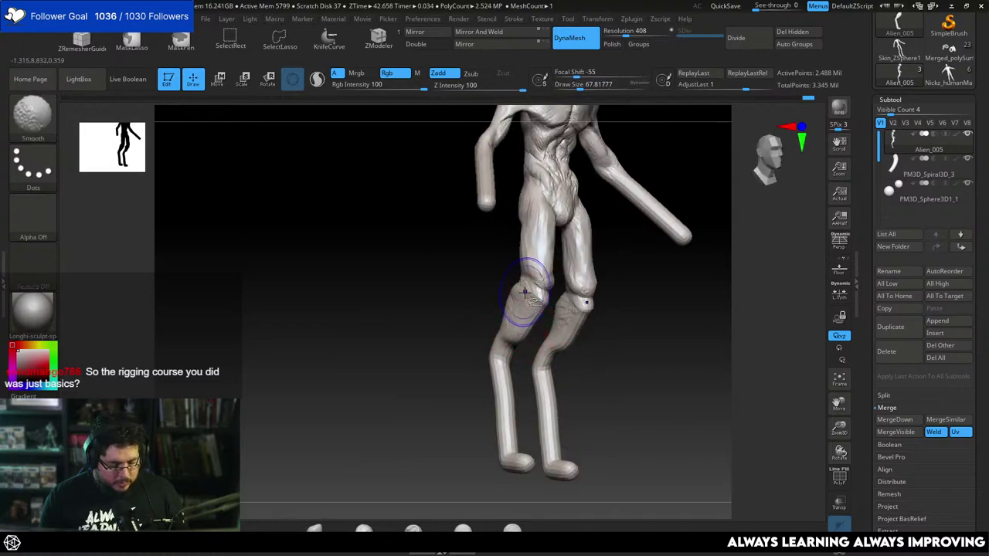
# Flatten the front and sides of the legs below the knees with the TrimDynamic brush at a draw size of about 41.
pyautogui.moveTo(547, 303); pyautogui.dragTo(533, 306, button='right')
pyautogui.press('b')
pyautogui.press('t')
pyautogui.press('d')
pyautogui.press('space')
pyautogui.moveTo(531, 310); pyautogui.dragTo(507, 312)
pyautogui.moveTo(506, 319); pyautogui.dragTo(531, 317, button='right')
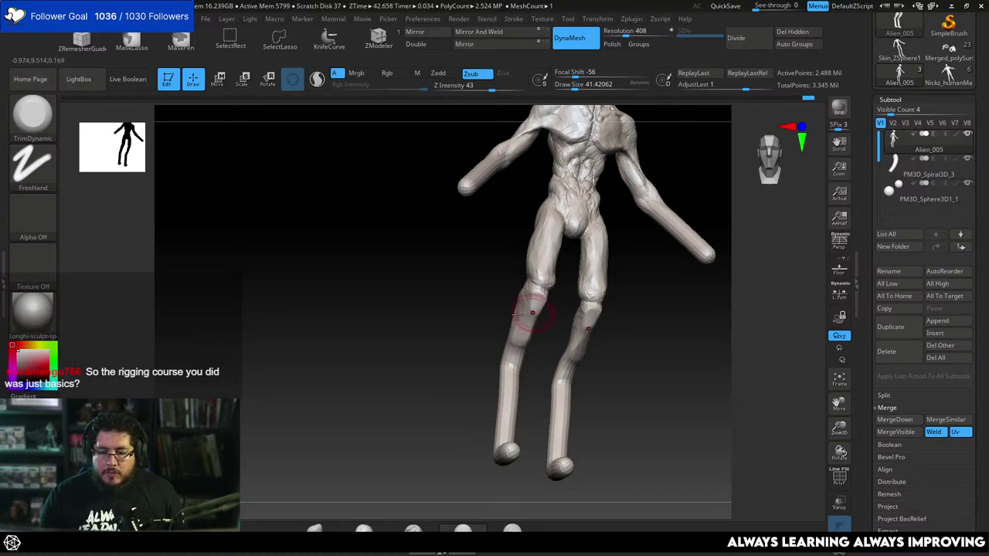
pyautogui.moveTo(516, 313)
pyautogui.mouseDown(button='right')
pyautogui.moveTo(499, 338)
pyautogui.moveTo(540, 330)
pyautogui.mouseUp(button='right')
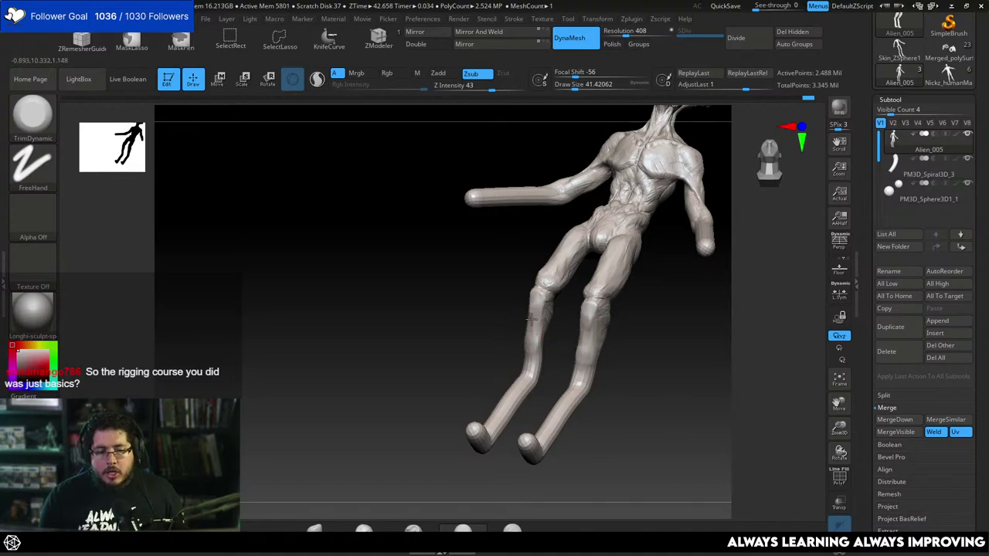
pyautogui.moveTo(524, 342)
pyautogui.mouseDown(button='right')
pyautogui.moveTo(537, 340)
pyautogui.moveTo(538, 360)
pyautogui.moveTo(514, 299)
pyautogui.moveTo(551, 279)
pyautogui.mouseUp(button='right')
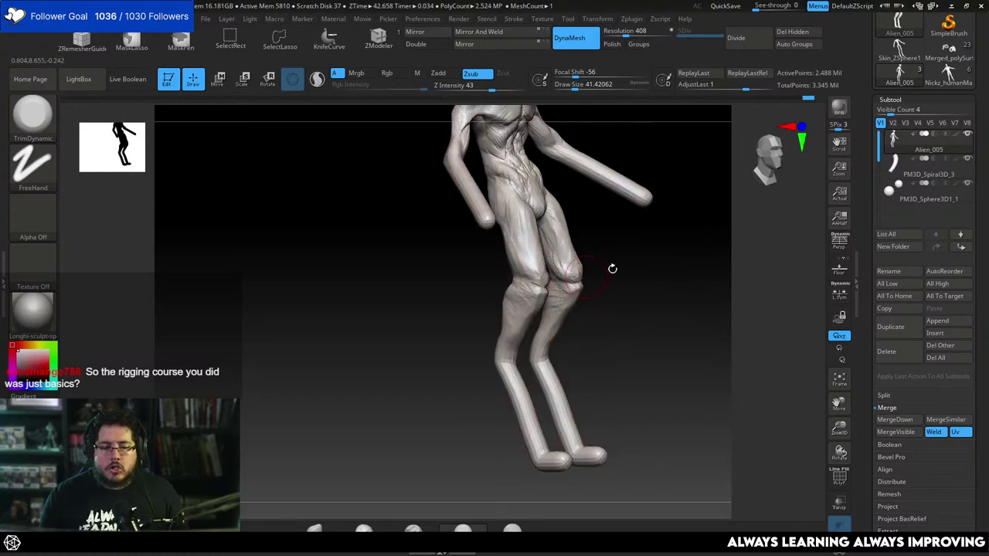
# Reshape the backward curve of the legs below the knees in side view with the Move brush at a draw size of about 90.
pyautogui.moveTo(612, 268); pyautogui.dragTo(559, 244, button='right')
pyautogui.press('b')
pyautogui.press('m')
pyautogui.press('v')
pyautogui.press('space')
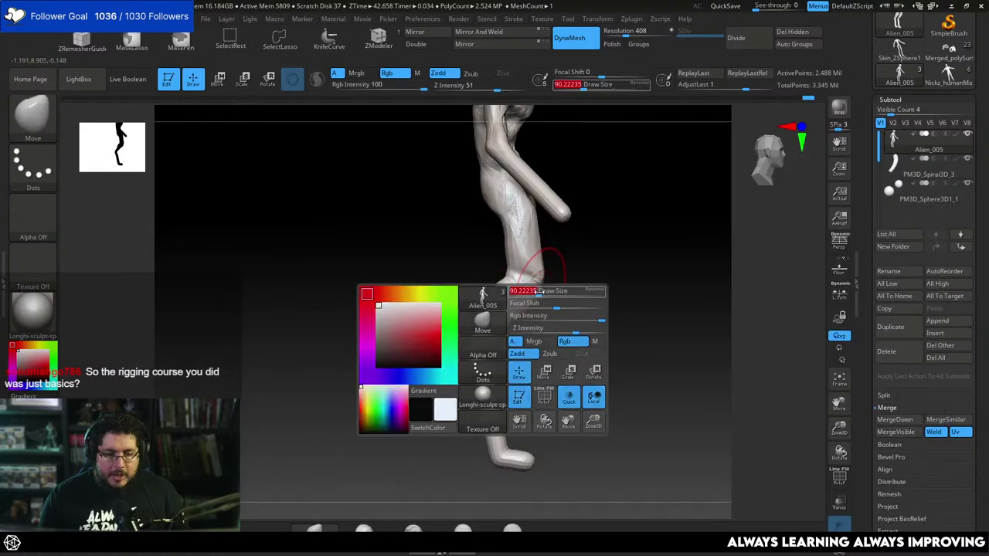
pyautogui.moveTo(489, 330); pyautogui.dragTo(483, 316)
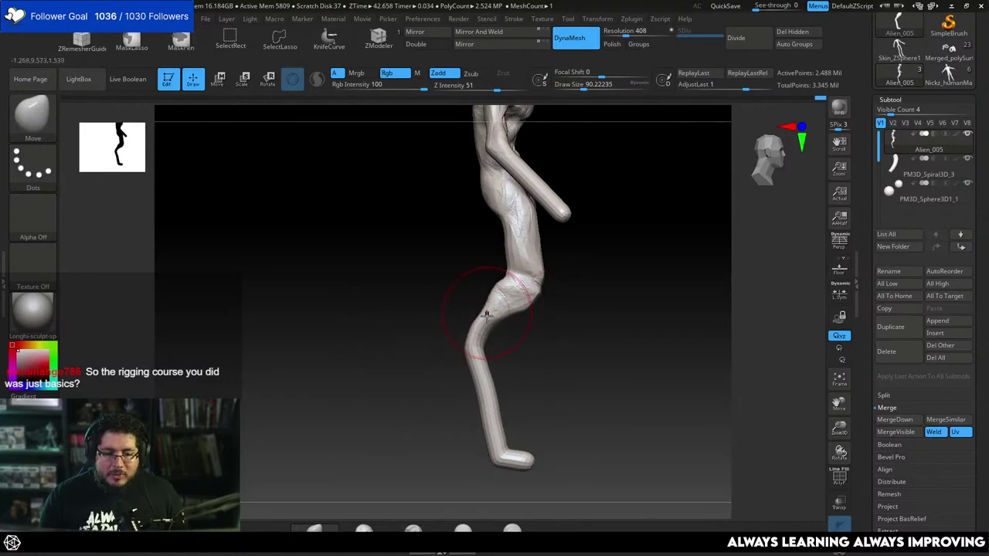
# Raise the feet to shorten the lower legs with the Move brush at an enlarged draw size of about 177.
pyautogui.press('space')
pyautogui.moveTo(468, 357); pyautogui.dragTo(481, 372)
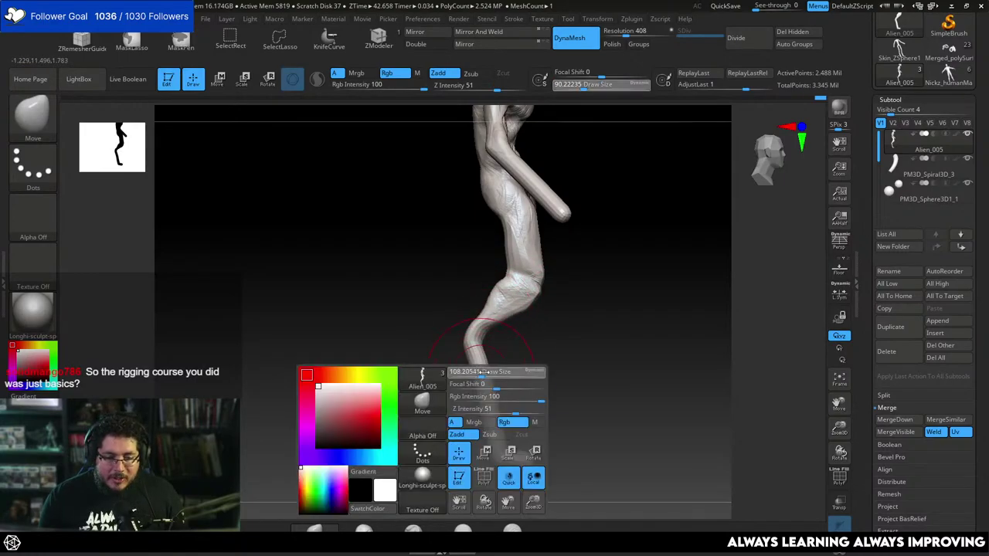
pyautogui.moveTo(511, 457)
pyautogui.mouseDown()
pyautogui.moveTo(510, 417)
pyautogui.moveTo(527, 402)
pyautogui.moveTo(510, 406)
pyautogui.mouseUp()
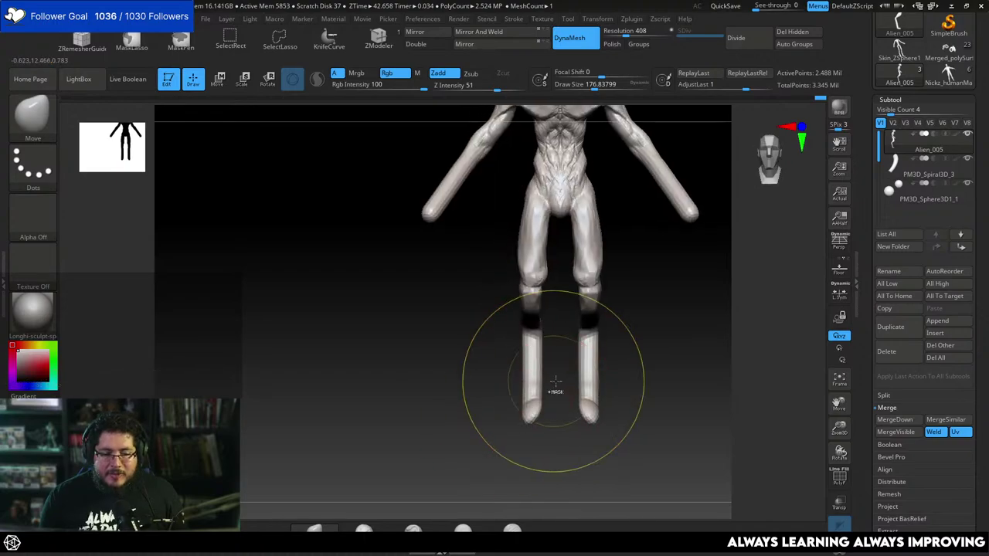
# Adjust the leg contours from the front with the Move brush at a draw size of about 49.
pyautogui.press('space')
pyautogui.moveTo(620, 331)
pyautogui.mouseDown()
pyautogui.moveTo(600, 331)
pyautogui.moveTo(620, 327)
pyautogui.mouseUp()
pyautogui.moveTo(621, 328); pyautogui.dragTo(574, 341)
pyautogui.moveTo(605, 345)
pyautogui.keyDown('alt'); pyautogui.mouseDown()
pyautogui.moveTo(600, 285)
pyautogui.moveTo(660, 225)
pyautogui.moveTo(608, 348)
pyautogui.moveTo(636, 397)
pyautogui.moveTo(585, 232)
pyautogui.mouseUp(); pyautogui.keyUp('alt')
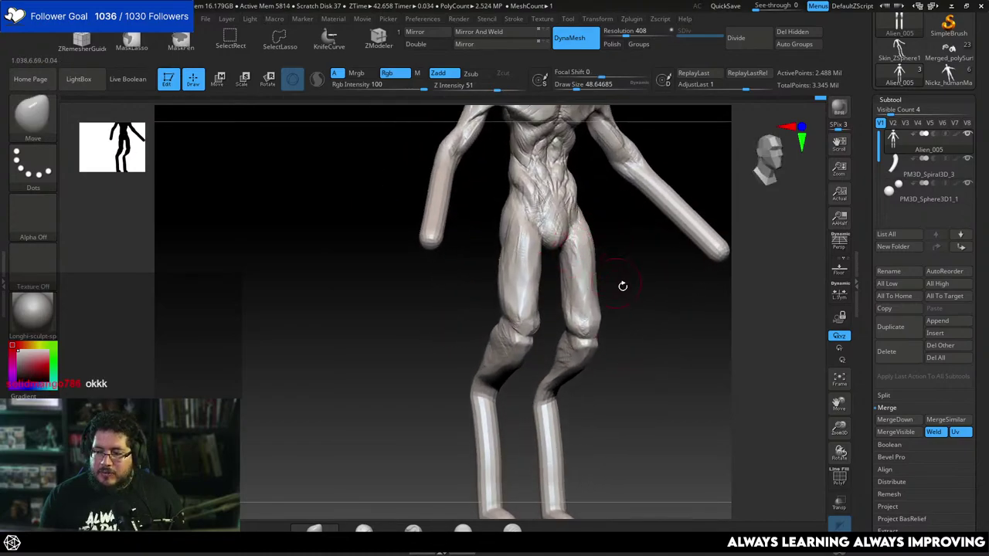
# Build up the side of the waist above the hip with the ClayBuildup brush at a draw size of about 35.
pyautogui.moveTo(623, 283); pyautogui.dragTo(607, 314)
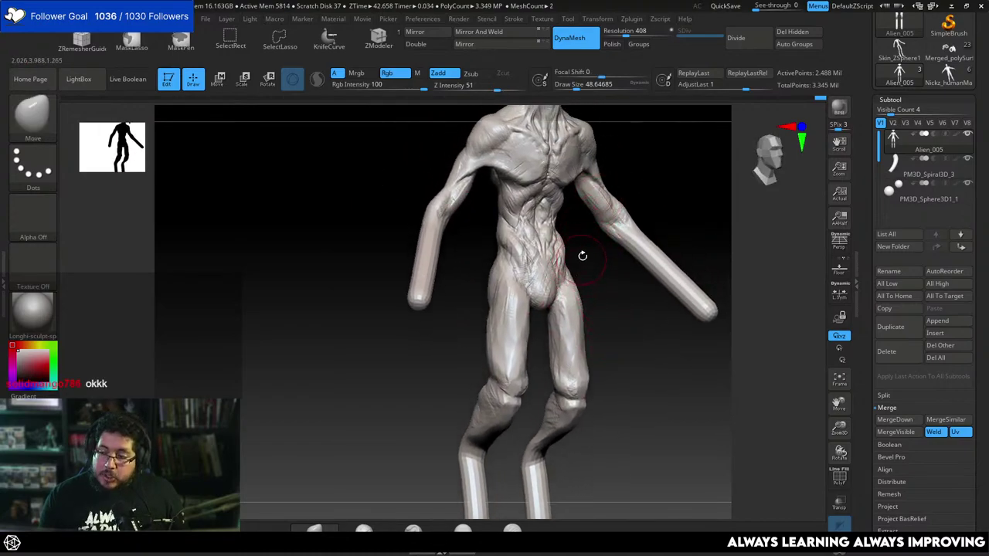
pyautogui.press('b')
pyautogui.press('c')
pyautogui.press('b')
pyautogui.press('space')
pyautogui.moveTo(546, 264); pyautogui.dragTo(507, 235)
pyautogui.press('space')
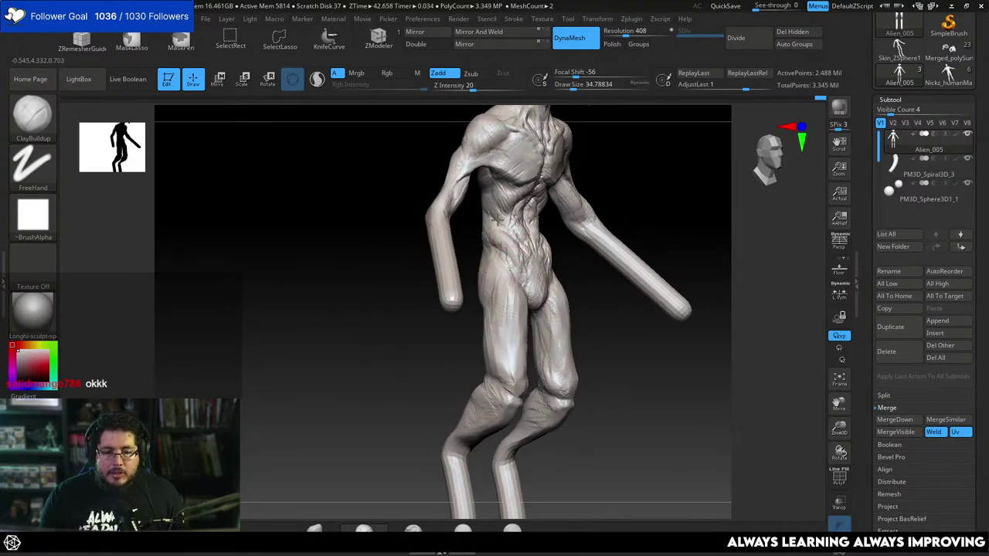
# Build up the lower back and upper hips with the ClayBuildup brush at draw sizes of about 41 and 54, undoing one stroke.
pyautogui.moveTo(438, 320); pyautogui.dragTo(482, 227, button='right')
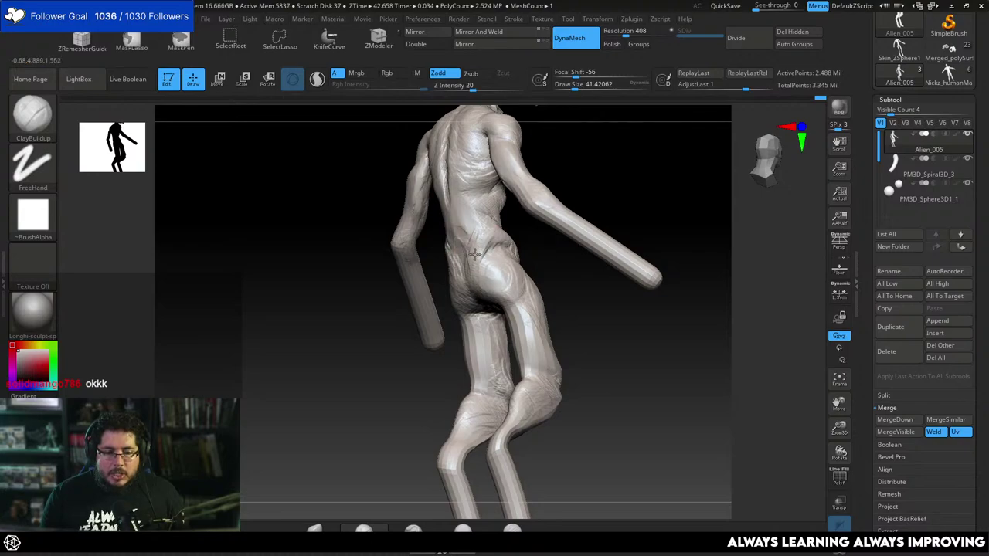
pyautogui.moveTo(530, 265); pyautogui.dragTo(464, 287, button='right')
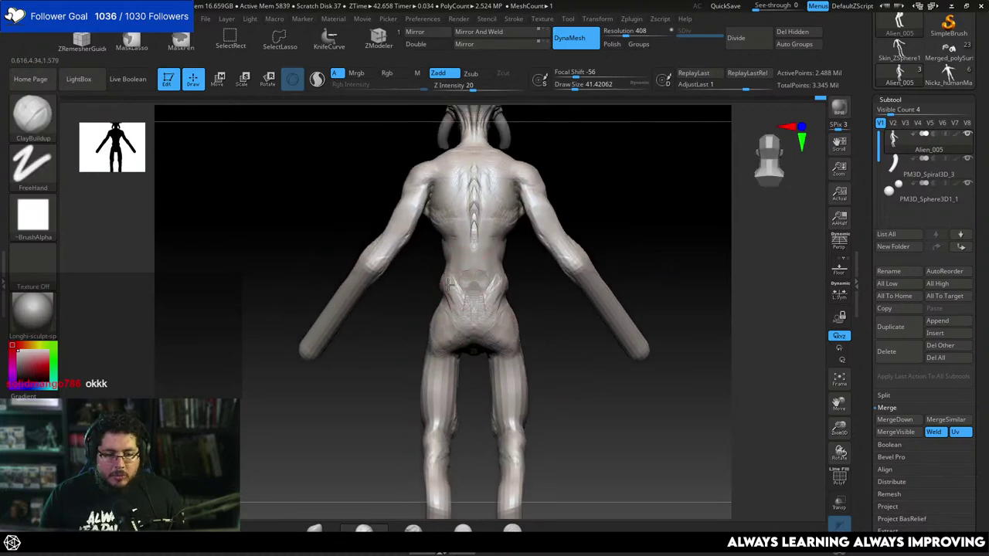
pyautogui.hotkey('ctrl', 'z')
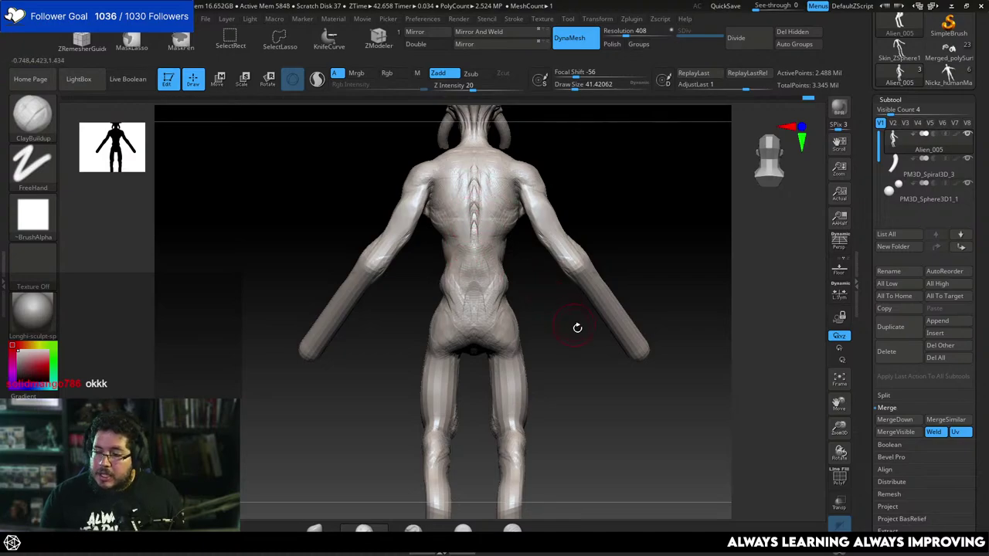
pyautogui.moveTo(577, 327)
pyautogui.keyDown('ctrl'); pyautogui.mouseDown(button='right')
pyautogui.moveTo(574, 314)
pyautogui.moveTo(550, 351)
pyautogui.moveTo(599, 340)
pyautogui.mouseUp(button='right'); pyautogui.keyUp('ctrl')
pyautogui.press('space')
pyautogui.moveTo(471, 267); pyautogui.dragTo(475, 267)
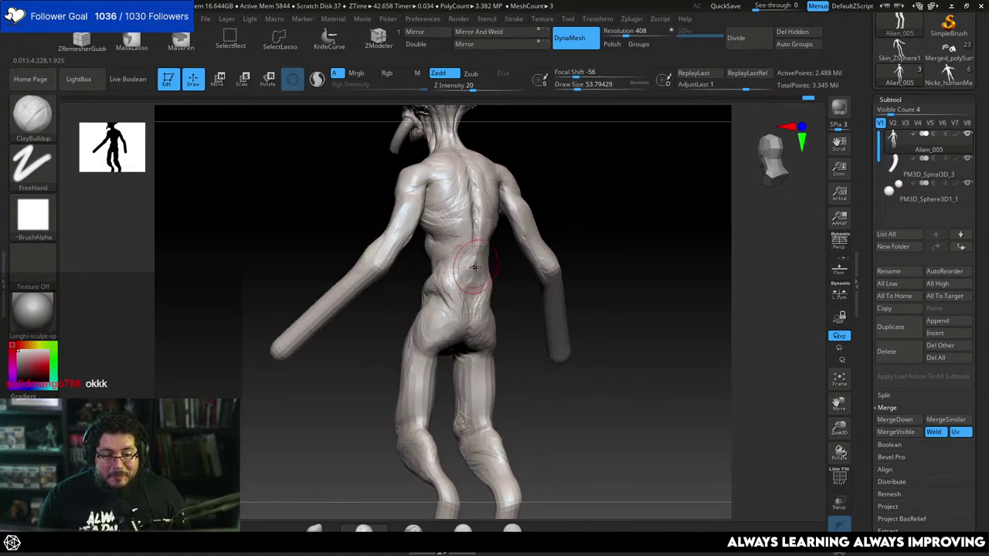
# Flatten the lower back and the area beneath the ribs with the TrimDynamic brush, reducing the draw size from about 54 to 37.
pyautogui.press('b')
pyautogui.press('t')
pyautogui.press('d')
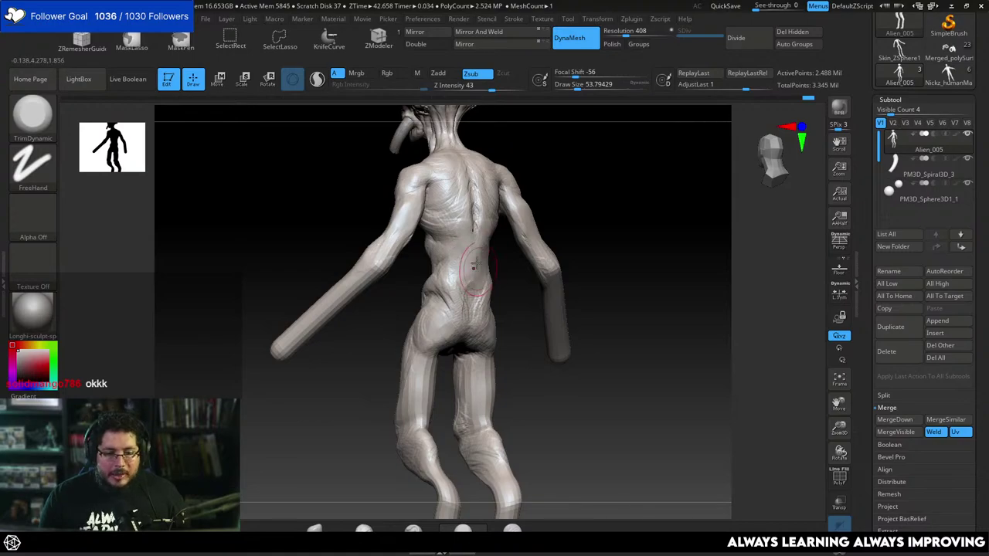
pyautogui.press('b')
pyautogui.press('t')
pyautogui.press('d')
pyautogui.press('space')
pyautogui.moveTo(469, 272); pyautogui.dragTo(464, 272)
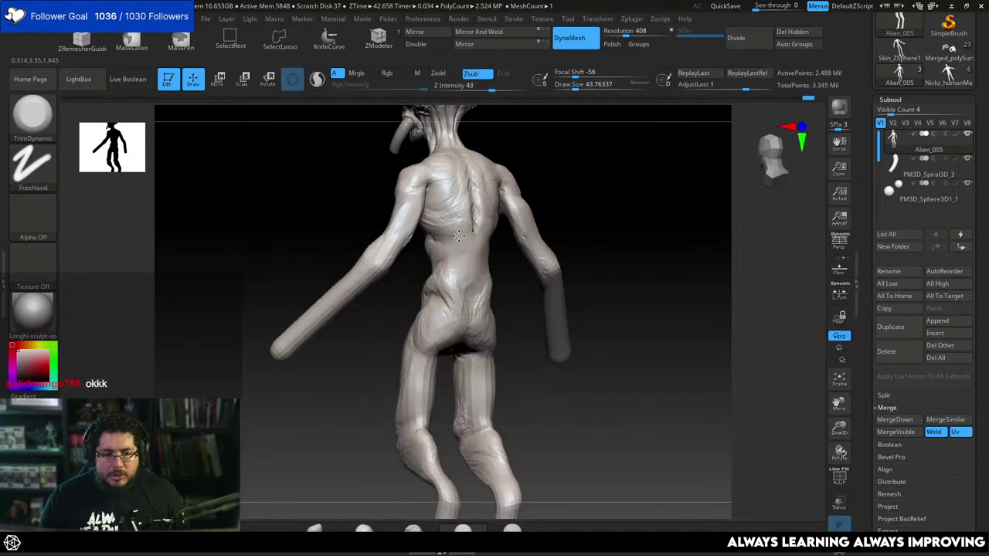
pyautogui.press('[')
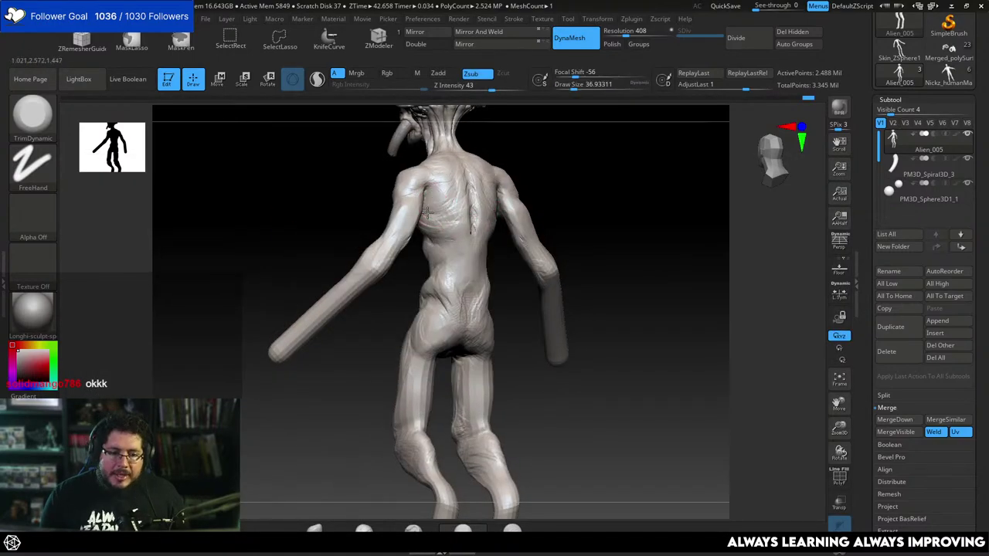
# Build up the outer back and lower back ribs with the ClayBuildup brush at a draw size of about 44.
pyautogui.press('b')
pyautogui.press('c')
pyautogui.press('b')
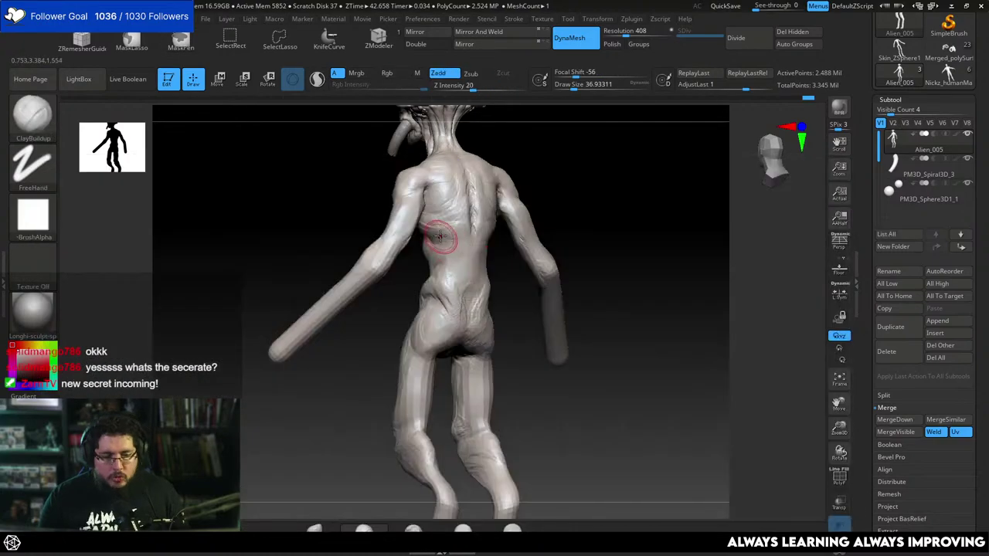
pyautogui.press('space')
pyautogui.moveTo(440, 237); pyautogui.dragTo(445, 236)
pyautogui.moveTo(551, 153); pyautogui.dragTo(498, 160)
pyautogui.moveTo(568, 190); pyautogui.dragTo(529, 197)
pyautogui.press('[')
pyautogui.moveTo(513, 203)
pyautogui.mouseDown(button='right')
pyautogui.moveTo(572, 155)
pyautogui.moveTo(541, 187)
pyautogui.mouseUp(button='right')
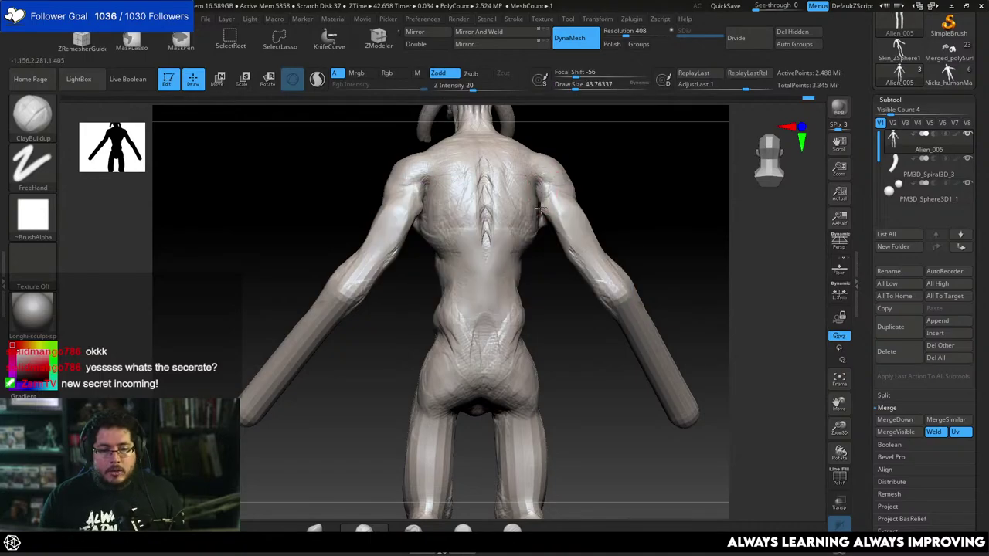
# Build up the upper arm muscles between shoulder and elbow with the ClayBuildup brush at draw sizes of about 29 and 51.
pyautogui.moveTo(548, 202); pyautogui.dragTo(553, 234, button='right')
pyautogui.moveTo(554, 235); pyautogui.dragTo(559, 225)
pyautogui.moveTo(558, 235)
pyautogui.mouseDown(button='right')
pyautogui.moveTo(592, 250)
pyautogui.moveTo(575, 219)
pyautogui.moveTo(581, 195)
pyautogui.moveTo(597, 220)
pyautogui.mouseUp(button='right')
pyautogui.press('space')
pyautogui.moveTo(605, 222); pyautogui.dragTo(599, 222)
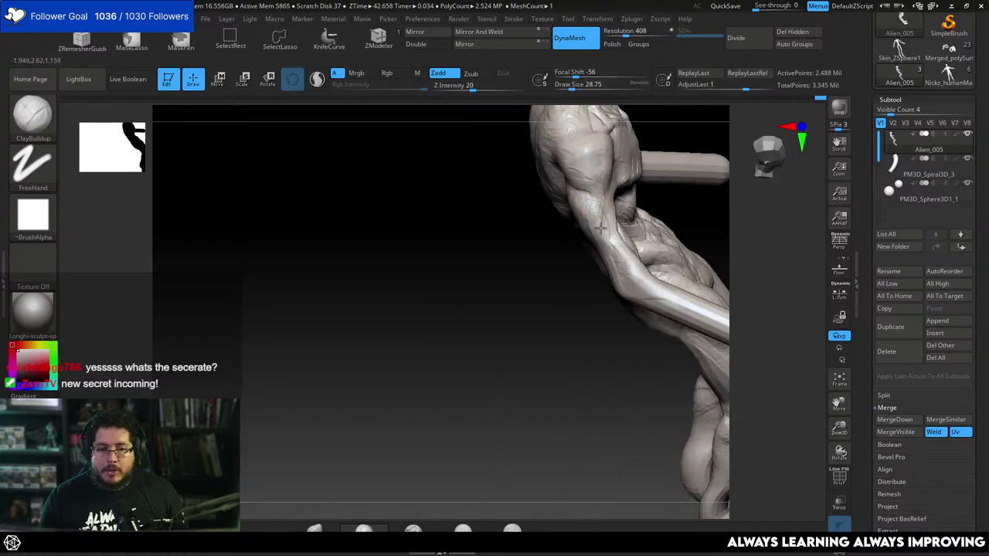
pyautogui.moveTo(594, 240)
pyautogui.mouseDown(button='right')
pyautogui.moveTo(559, 317)
pyautogui.moveTo(568, 305)
pyautogui.mouseUp(button='right')
pyautogui.moveTo(607, 219); pyautogui.dragTo(602, 238, button='right')
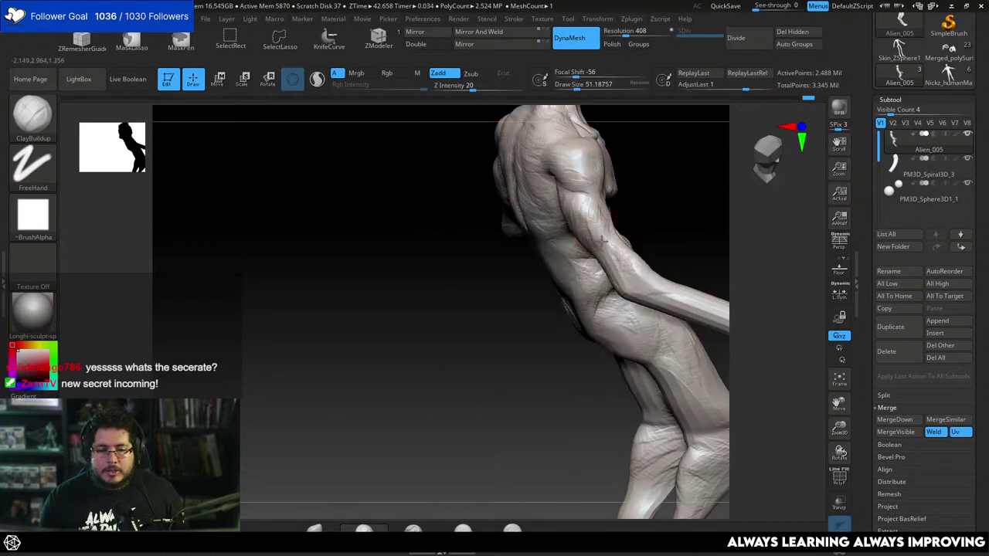
# Flatten the back and outer side of the upper arm with the TrimDynamic brush, reducing the draw size from about 77 to 44.
pyautogui.moveTo(621, 197)
pyautogui.mouseDown(button='right')
pyautogui.moveTo(629, 206)
pyautogui.moveTo(578, 204)
pyautogui.mouseUp(button='right')
pyautogui.press('b')
pyautogui.press('t')
pyautogui.press('d')
pyautogui.press('space')
pyautogui.moveTo(569, 204); pyautogui.dragTo(573, 205)
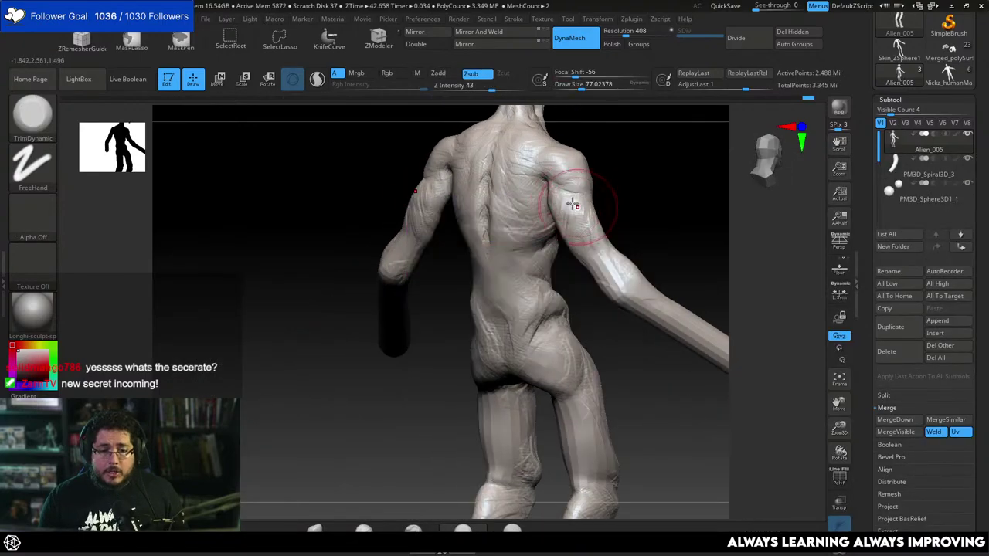
pyautogui.moveTo(602, 206); pyautogui.dragTo(583, 208, button='right')
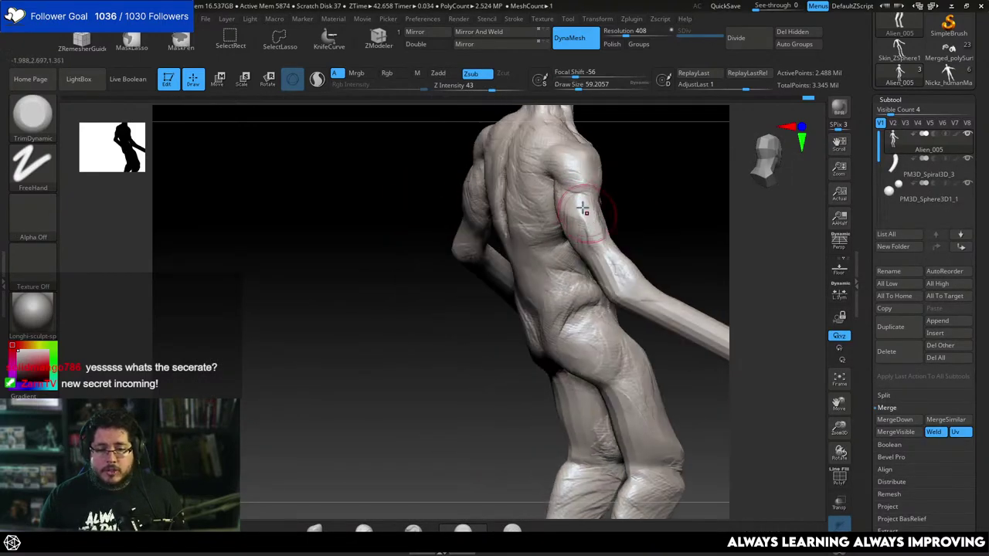
pyautogui.moveTo(674, 199)
pyautogui.mouseDown(button='right')
pyautogui.moveTo(644, 194)
pyautogui.moveTo(600, 214)
pyautogui.mouseUp(button='right')
pyautogui.press('space')
pyautogui.moveTo(602, 216); pyautogui.dragTo(596, 215)
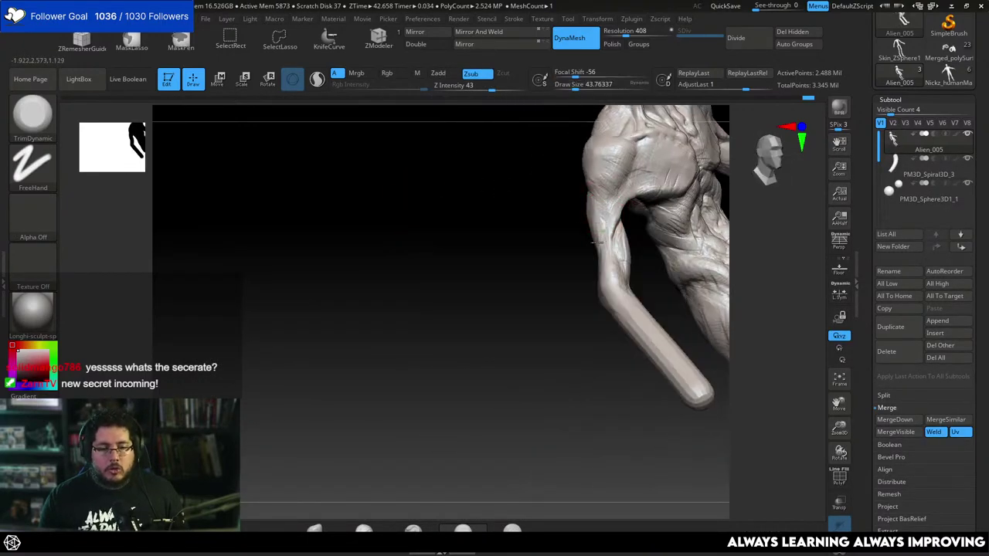
# Trim the front of the upper arm near the armpit with the TrimDynamic brush at a draw size of about 22.
pyautogui.moveTo(581, 309); pyautogui.dragTo(547, 301, button='right')
pyautogui.press('space')
pyautogui.moveTo(643, 201); pyautogui.dragTo(636, 201)
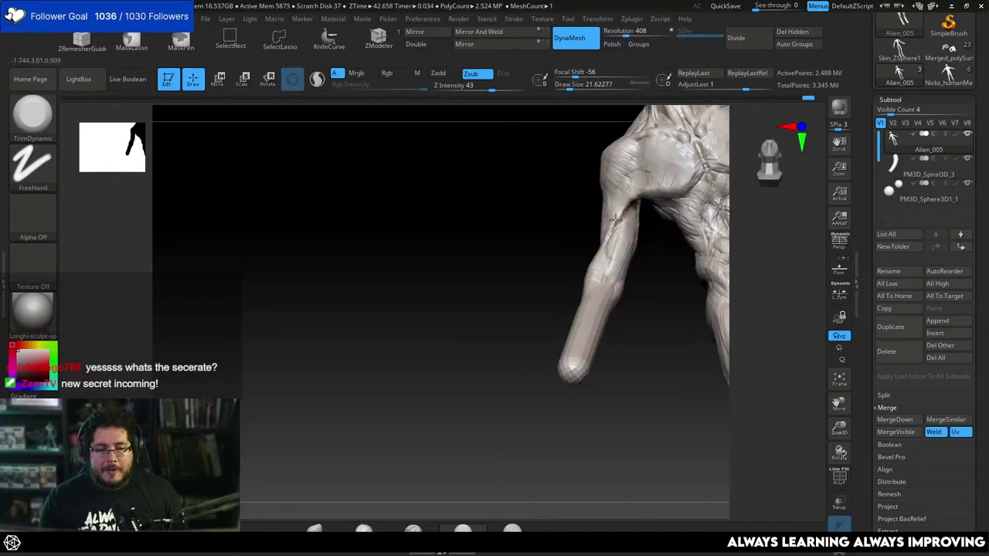
# Build up the armpit and the shoulder's transition into the upper arm with the ClayBuildup brush at a draw size of about 27.
pyautogui.press('b')
pyautogui.press('c')
pyautogui.press('b')
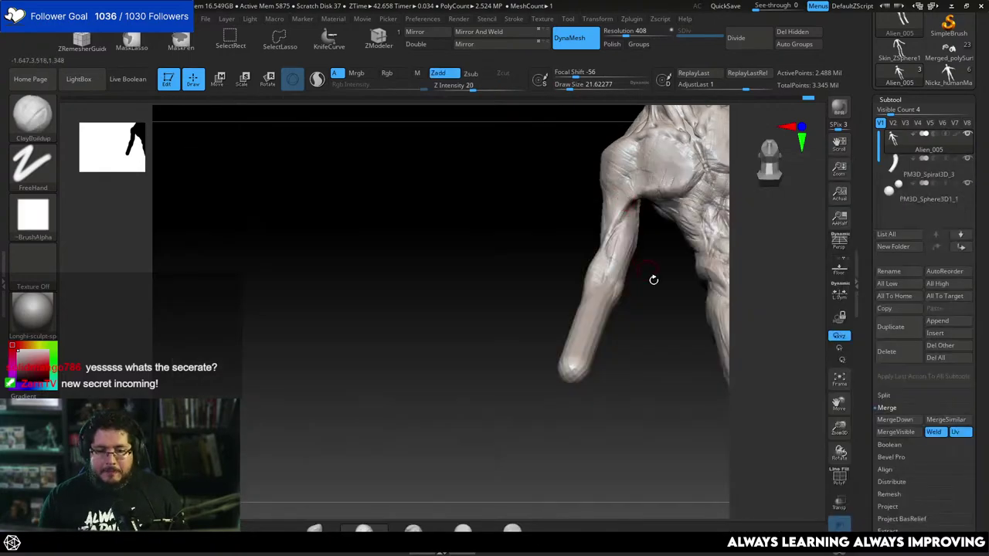
pyautogui.moveTo(654, 281); pyautogui.dragTo(635, 218, button='right')
pyautogui.press('space')
pyautogui.moveTo(634, 216); pyautogui.dragTo(636, 215)
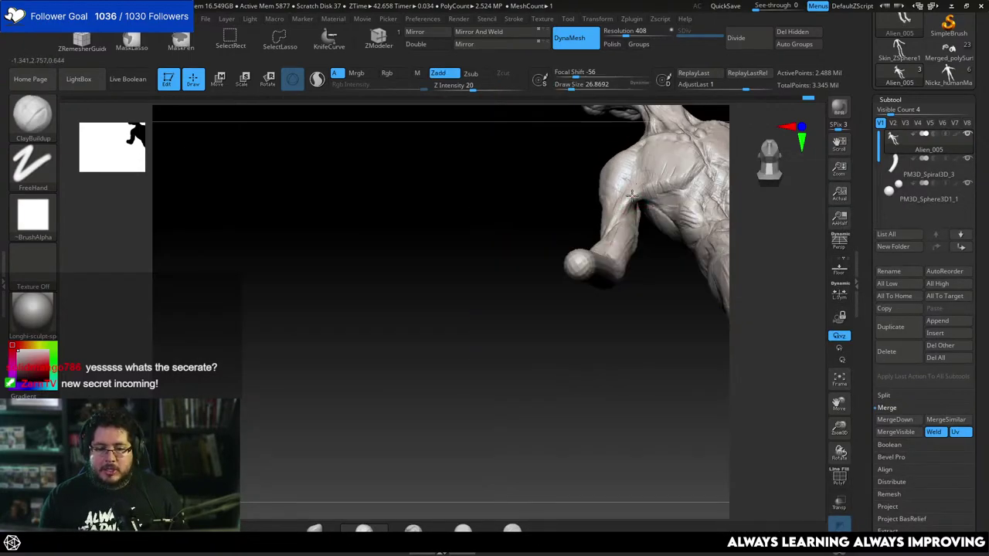
pyautogui.moveTo(594, 232)
pyautogui.mouseDown(button='right')
pyautogui.moveTo(644, 186)
pyautogui.moveTo(658, 309)
pyautogui.moveTo(662, 183)
pyautogui.moveTo(632, 316)
pyautogui.moveTo(656, 187)
pyautogui.mouseUp(button='right')
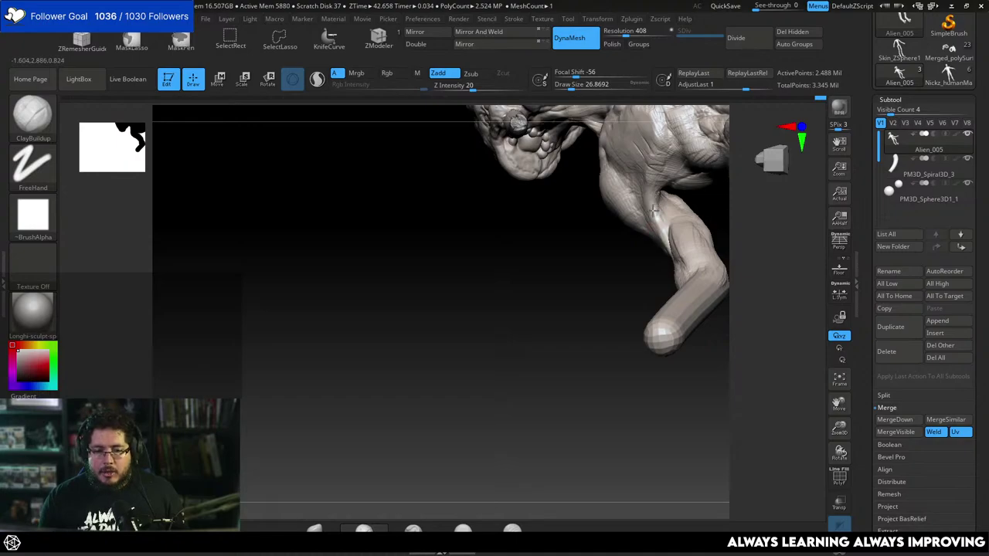
pyautogui.moveTo(639, 199); pyautogui.dragTo(625, 265, button='right')
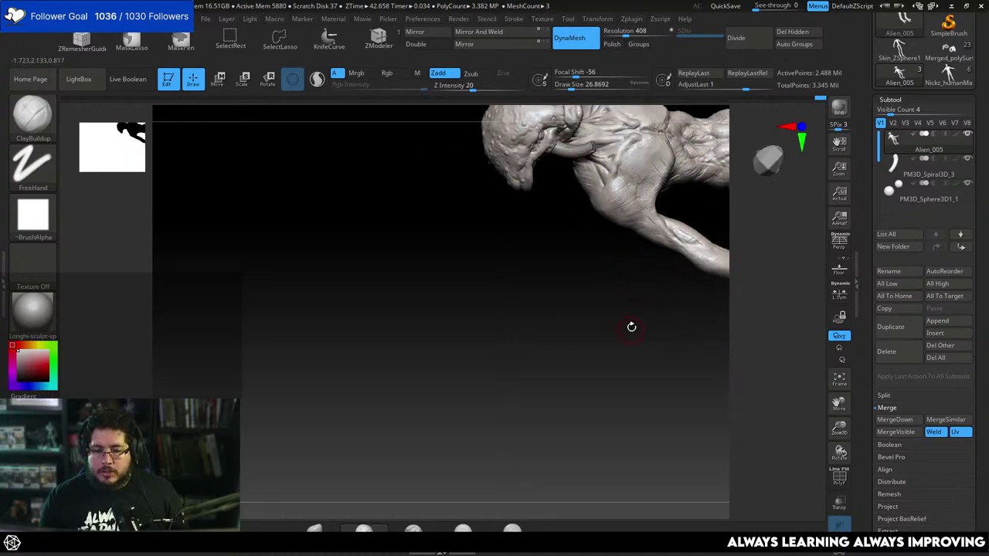
# Add muscle volume to the chest and upper ribs with the ClayBuildup brush at a draw size of about 39.
pyautogui.moveTo(629, 327)
pyautogui.mouseDown(button='right')
pyautogui.moveTo(610, 347)
pyautogui.moveTo(571, 327)
pyautogui.moveTo(575, 350)
pyautogui.mouseUp(button='right')
pyautogui.moveTo(536, 312)
pyautogui.mouseDown(button='right')
pyautogui.moveTo(534, 360)
pyautogui.moveTo(575, 335)
pyautogui.moveTo(544, 366)
pyautogui.moveTo(578, 222)
pyautogui.mouseUp(button='right')
pyautogui.press('space')
pyautogui.moveTo(583, 208)
pyautogui.mouseDown()
pyautogui.moveTo(613, 170)
pyautogui.moveTo(635, 183)
pyautogui.mouseUp()
pyautogui.press('space')
pyautogui.press('space')
pyautogui.press('space')
pyautogui.press('space')
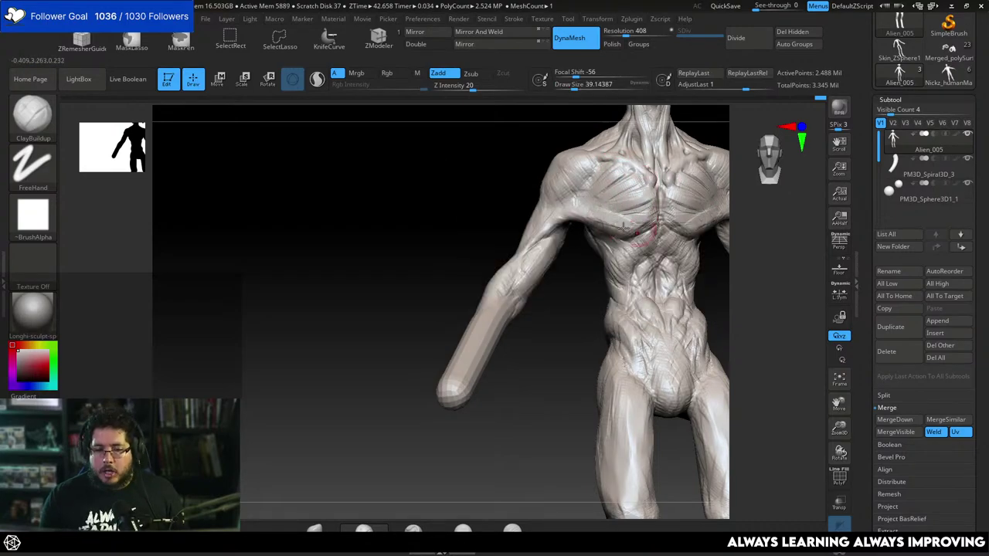
# Undo the last strokes and fill out both pectorals with the ClayBuildup brush at a draw size of about 39.
pyautogui.keyDown('alt'); pyautogui.moveTo(556, 319); pyautogui.dragTo(512, 326); pyautogui.keyUp('alt')
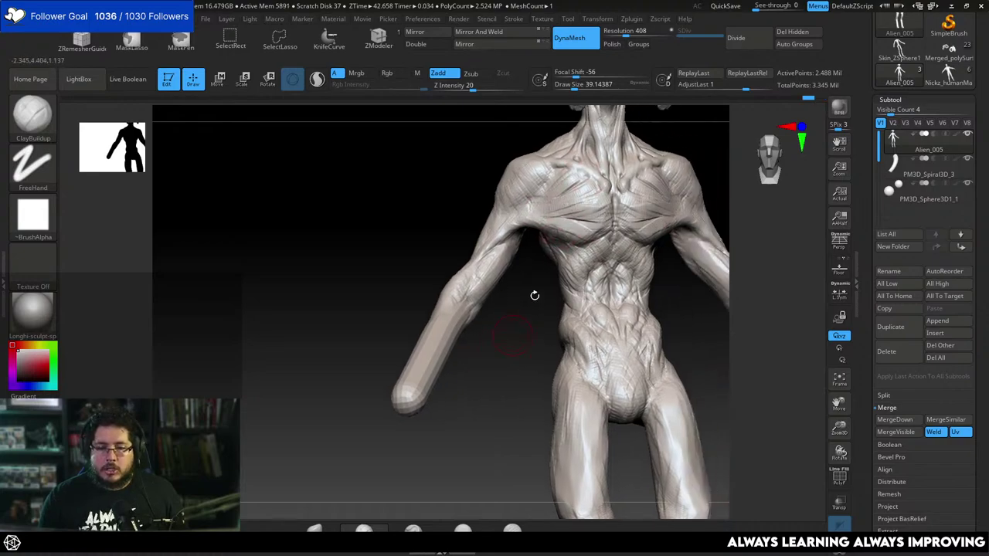
pyautogui.hotkey('ctrl', 'z')
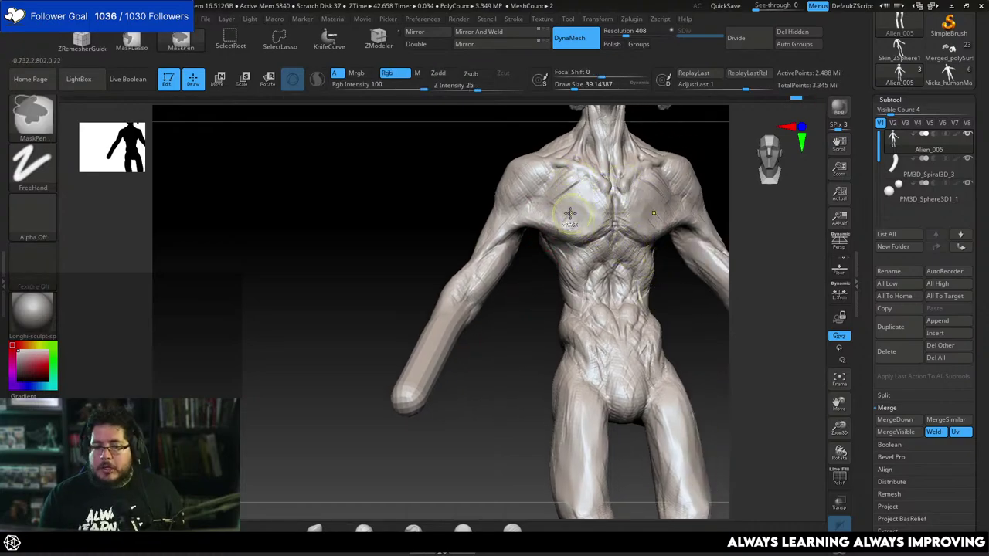
pyautogui.hotkey('ctrl', 'z')
pyautogui.hotkey('ctrl', 'z')
pyautogui.press('space')
pyautogui.moveTo(573, 193)
pyautogui.mouseDown()
pyautogui.moveTo(577, 183)
pyautogui.moveTo(544, 200)
pyautogui.mouseUp()
pyautogui.press('space')
pyautogui.press('space')
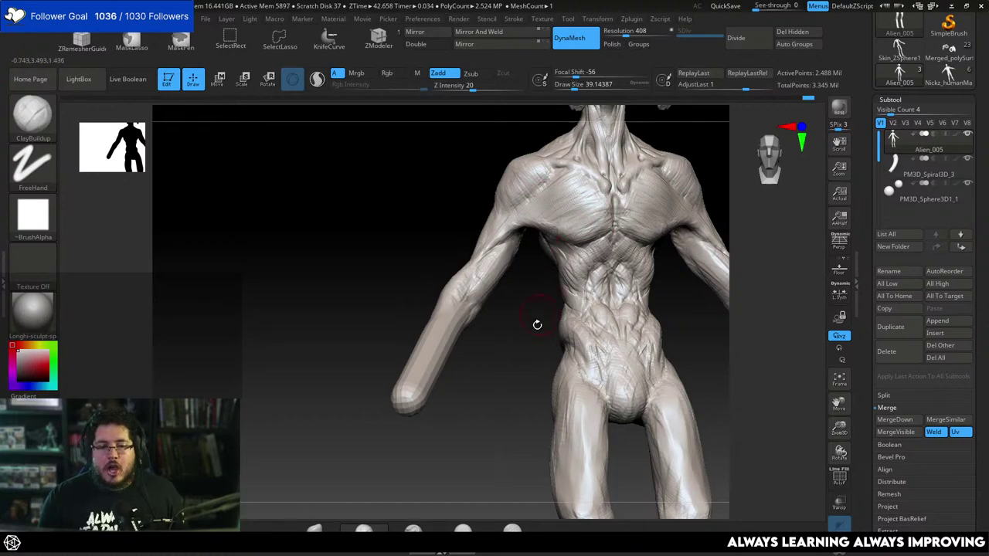
# Reshape the shoulder and upper chest silhouette from the side with the Move brush at a draw size of about 68.
pyautogui.moveTo(537, 325); pyautogui.dragTo(541, 297)
pyautogui.keyDown('alt'); pyautogui.moveTo(707, 205); pyautogui.dragTo(648, 151); pyautogui.keyUp('alt')
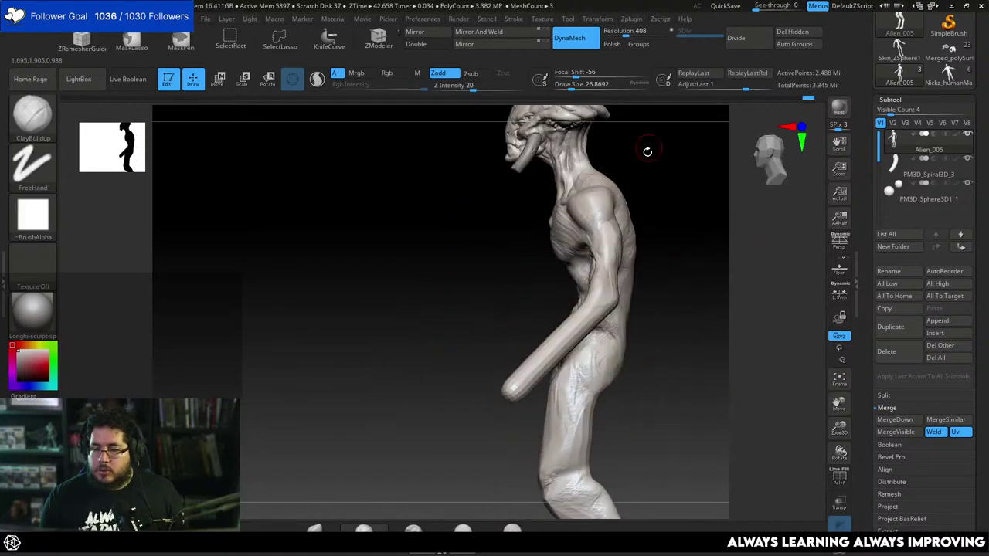
pyautogui.press('b')
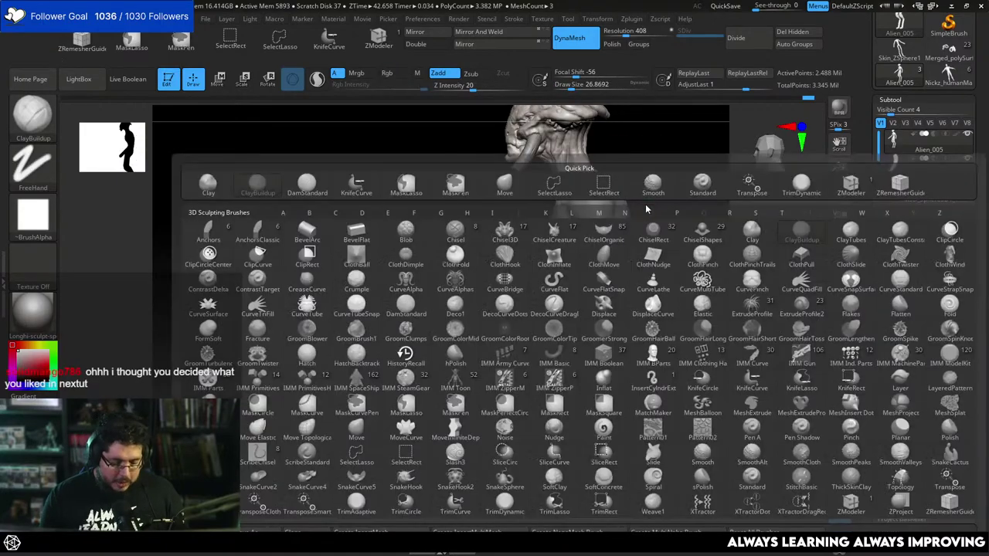
pyautogui.press('m')
pyautogui.press('v')
pyautogui.press('s')
pyautogui.moveTo(645, 200); pyautogui.dragTo(666, 194)
pyautogui.press('s')
pyautogui.press('space')
pyautogui.moveTo(588, 212); pyautogui.dragTo(585, 213)
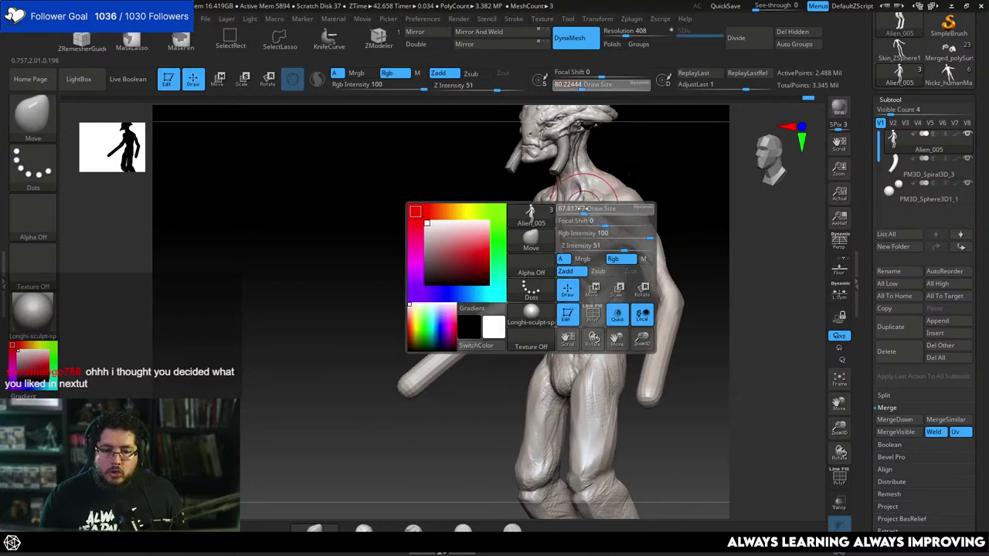
pyautogui.moveTo(649, 182)
pyautogui.mouseDown()
pyautogui.moveTo(649, 197)
pyautogui.moveTo(638, 196)
pyautogui.moveTo(680, 177)
pyautogui.moveTo(641, 187)
pyautogui.mouseUp()
pyautogui.press('space')
# Flatten the pectorals and front of the shoulders with the TrimDynamic brush at a draw size of about 37.
pyautogui.press('b')
pyautogui.press('t')
pyautogui.press('d')
pyautogui.press('space')
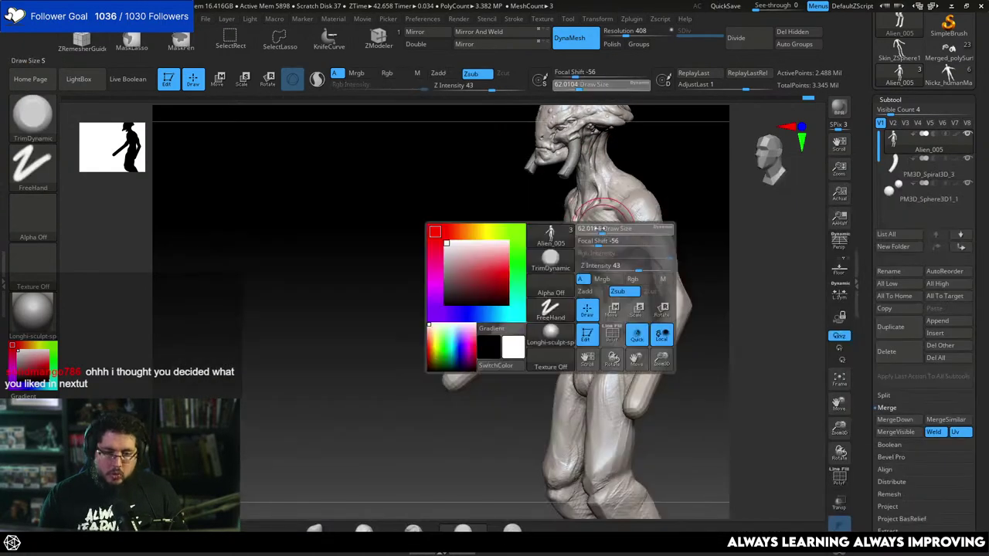
pyautogui.moveTo(606, 239); pyautogui.dragTo(598, 225)
pyautogui.press('space')
pyautogui.press('space')
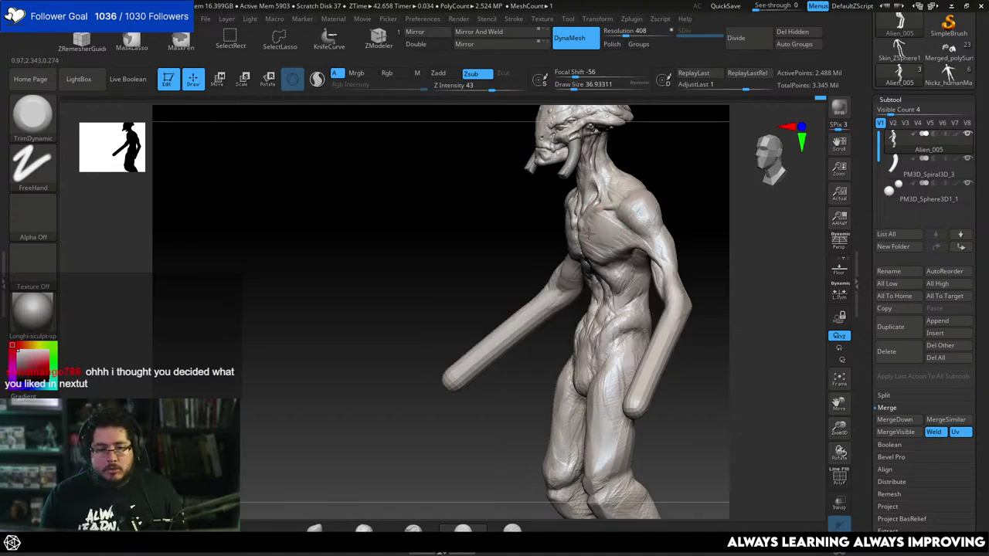
pyautogui.moveTo(687, 180); pyautogui.dragTo(727, 180)
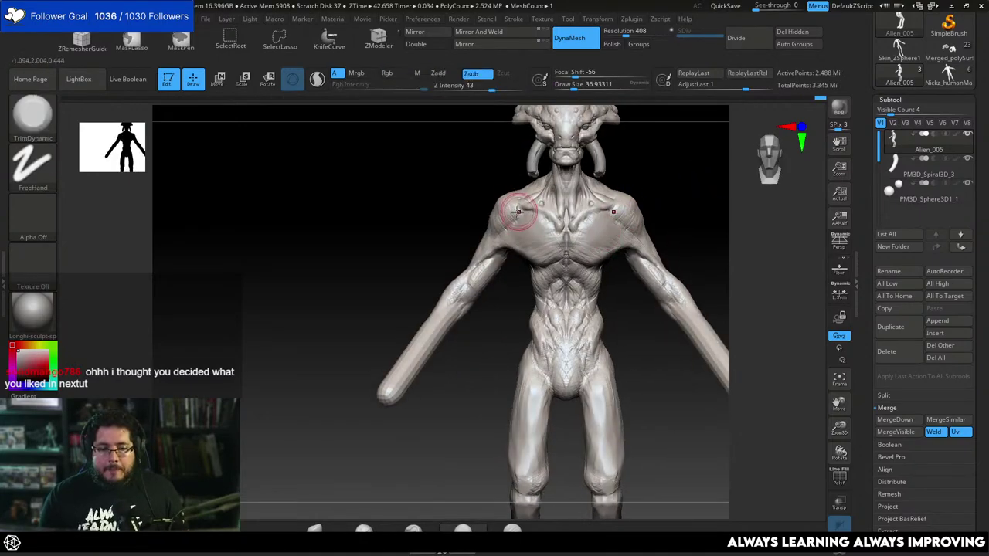
pyautogui.moveTo(471, 255); pyautogui.dragTo(502, 256)
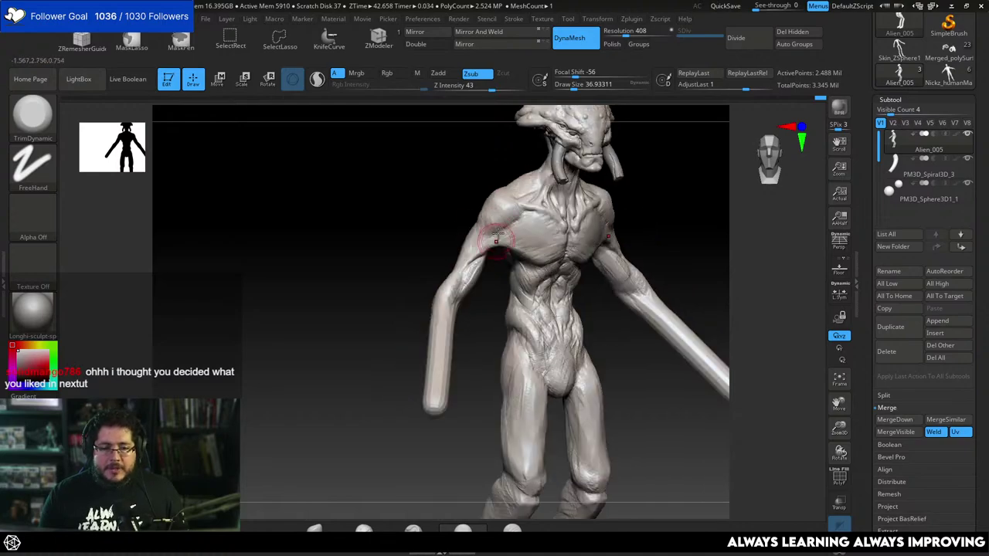
# Build up the deltoid with the ClayBuildup brush at draw sizes of about 25 and 41.
pyautogui.press('b')
pyautogui.press('c')
pyautogui.press('b')
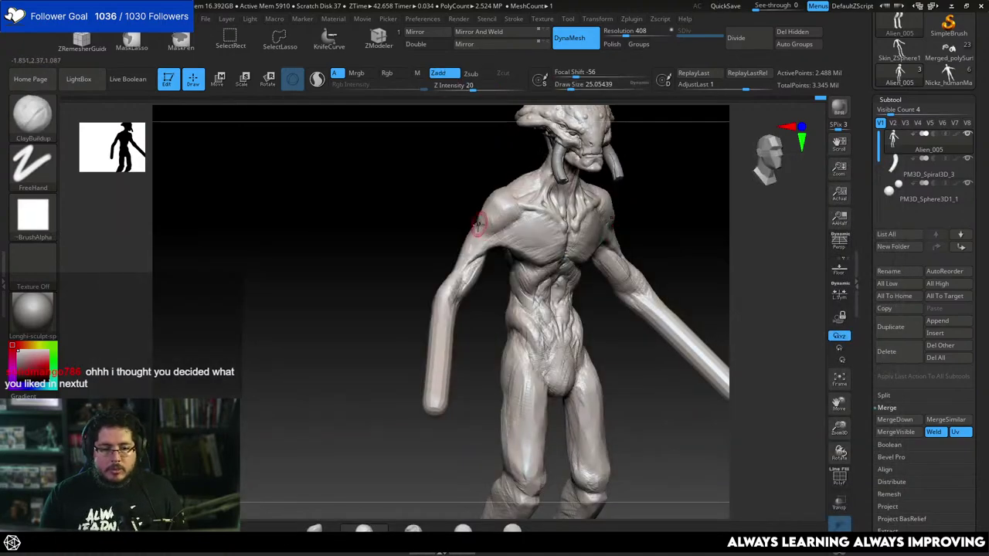
pyautogui.moveTo(487, 224); pyautogui.dragTo(479, 215)
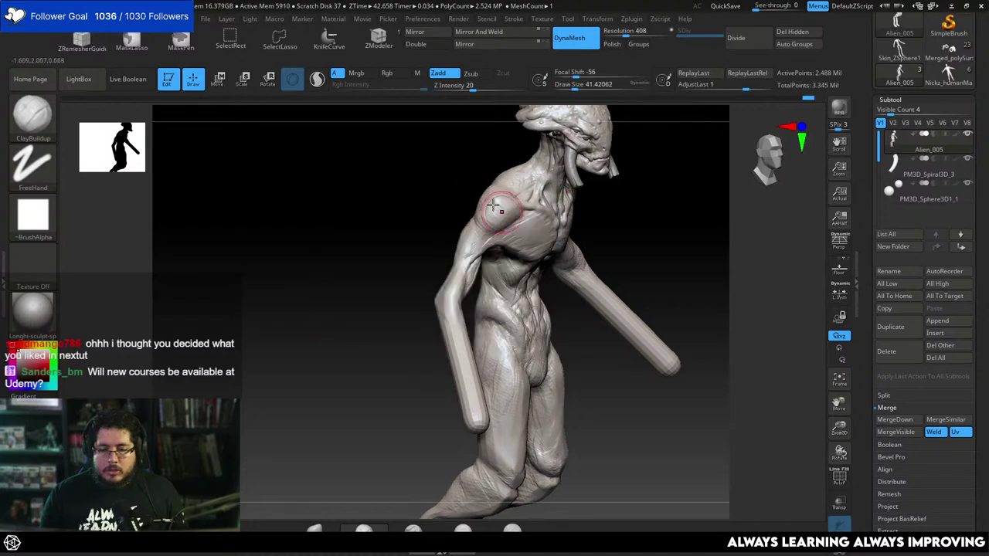
pyautogui.moveTo(467, 188); pyautogui.dragTo(496, 171)
# Flatten the planes of the deltoid and outer upper arm with the TrimDynamic brush at a draw size of about 51.
pyautogui.press('b')
pyautogui.press('t')
pyautogui.press('d')
pyautogui.moveTo(423, 221)
pyautogui.mouseDown()
pyautogui.moveTo(468, 226)
pyautogui.moveTo(460, 216)
pyautogui.moveTo(480, 240)
pyautogui.moveTo(451, 261)
pyautogui.moveTo(453, 246)
pyautogui.mouseUp()
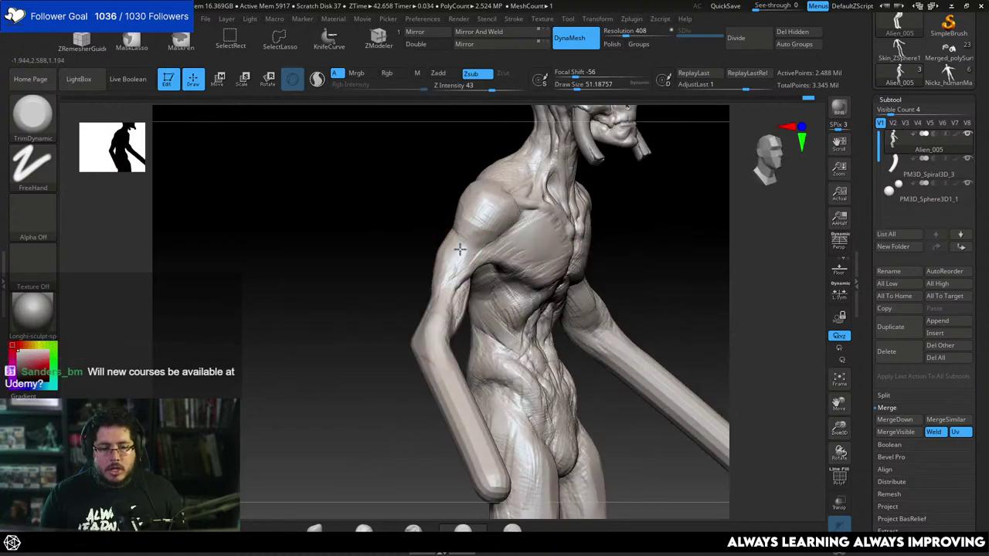
pyautogui.moveTo(468, 203); pyautogui.dragTo(507, 216)
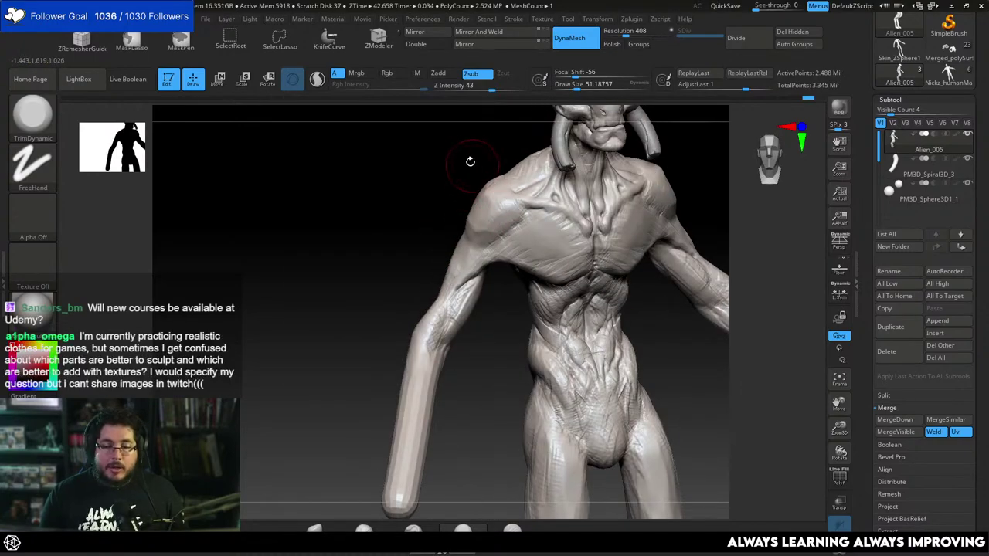
pyautogui.moveTo(468, 159); pyautogui.dragTo(486, 194)
pyautogui.moveTo(425, 196); pyautogui.dragTo(474, 188)
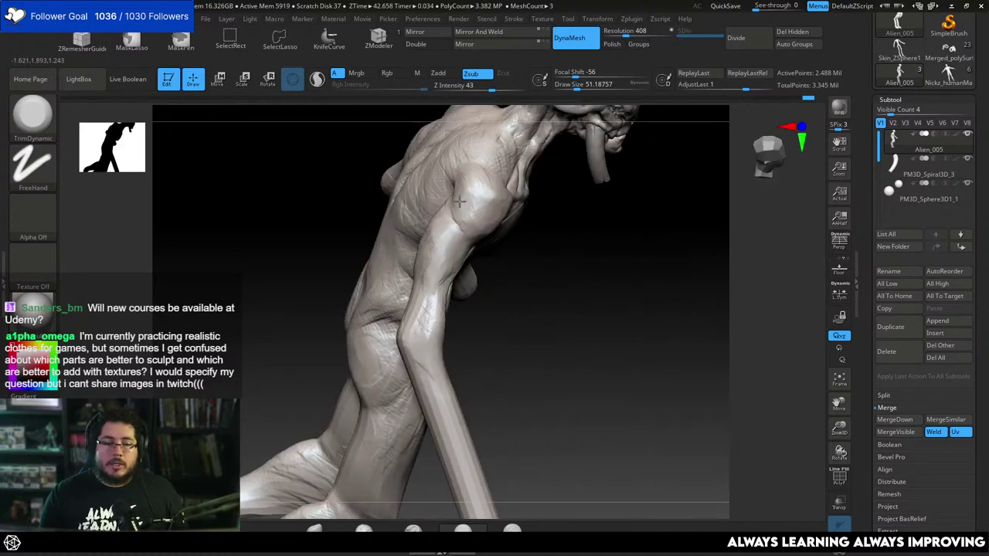
pyautogui.moveTo(556, 241); pyautogui.dragTo(501, 235)
pyautogui.moveTo(437, 238); pyautogui.dragTo(392, 255)
pyautogui.moveTo(487, 194)
pyautogui.mouseDown()
pyautogui.moveTo(433, 268)
pyautogui.moveTo(415, 250)
pyautogui.moveTo(441, 235)
pyautogui.mouseUp()
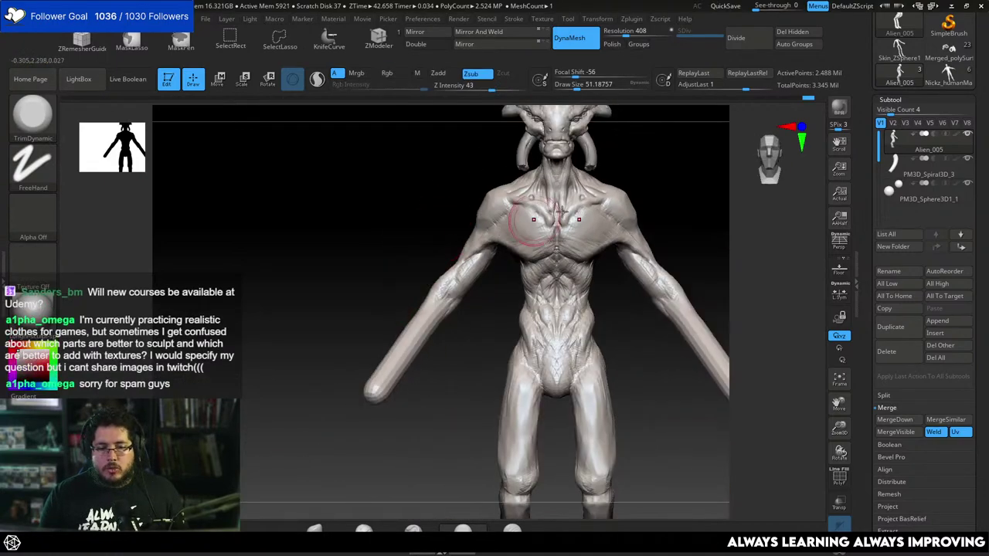
# Trim the chest edge and inner upper arm with the TrimDynamic brush at a draw size of about 31.
pyautogui.moveTo(652, 196)
pyautogui.keyDown('alt'); pyautogui.mouseDown()
pyautogui.moveTo(649, 186)
pyautogui.moveTo(658, 203)
pyautogui.moveTo(594, 235)
pyautogui.moveTo(584, 207)
pyautogui.mouseUp(); pyautogui.keyUp('alt')
pyautogui.press('space')
pyautogui.moveTo(605, 259)
pyautogui.mouseDown(button='right')
pyautogui.moveTo(651, 230)
pyautogui.moveTo(607, 246)
pyautogui.moveTo(644, 194)
pyautogui.moveTo(638, 154)
pyautogui.moveTo(649, 183)
pyautogui.moveTo(606, 192)
pyautogui.mouseUp(button='right')
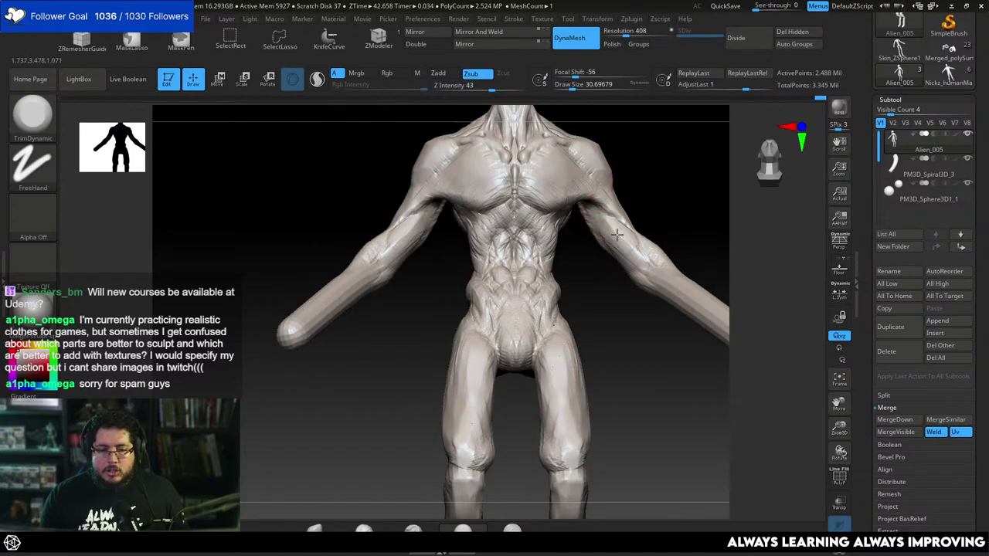
pyautogui.moveTo(618, 234); pyautogui.dragTo(636, 253, button='right')
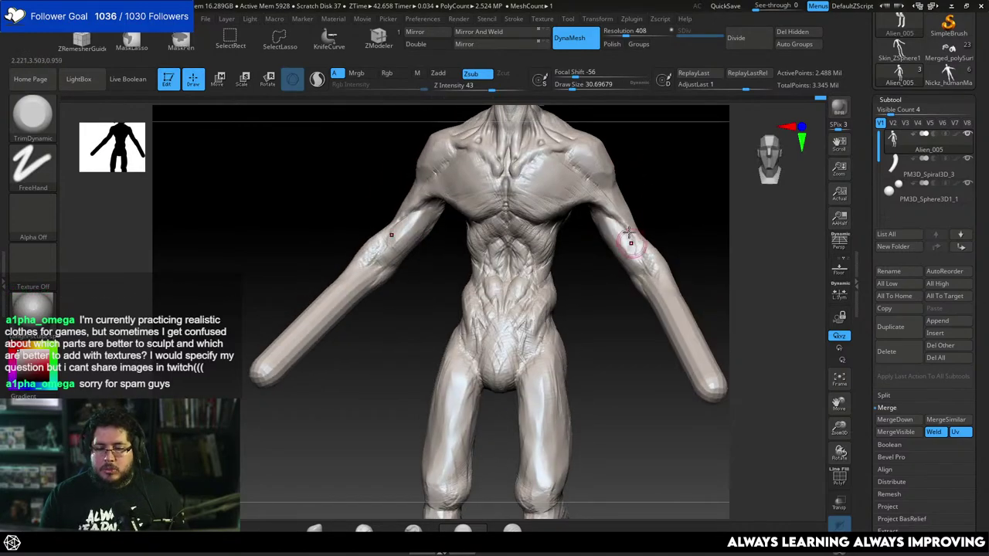
# Build up the inner upper arm from armpit to elbow with the ClayBuildup brush at draw sizes of about 25 and 49.
pyautogui.press('b')
pyautogui.press('c')
pyautogui.press('b')
pyautogui.moveTo(644, 192); pyautogui.dragTo(610, 220, button='right')
pyautogui.press('space')
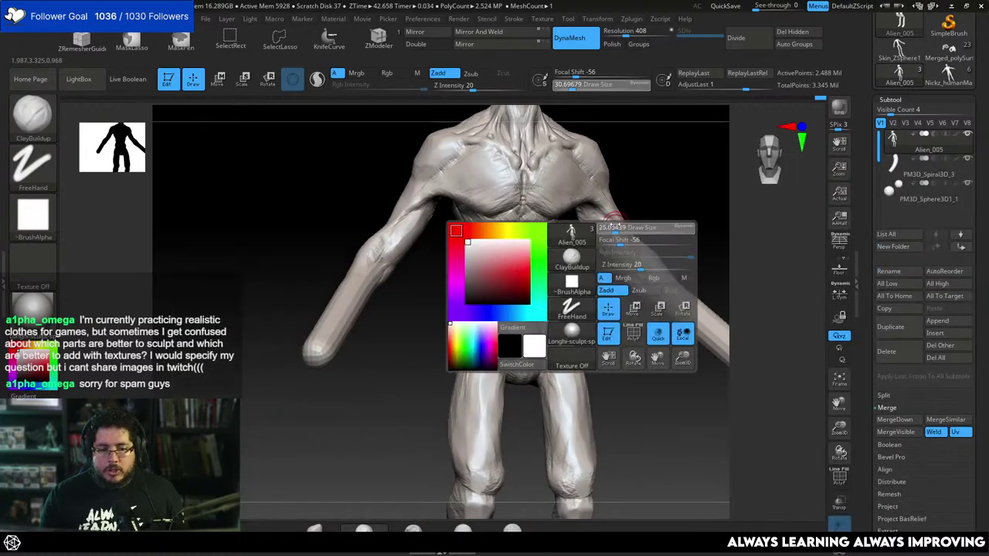
pyautogui.moveTo(610, 228); pyautogui.dragTo(607, 228)
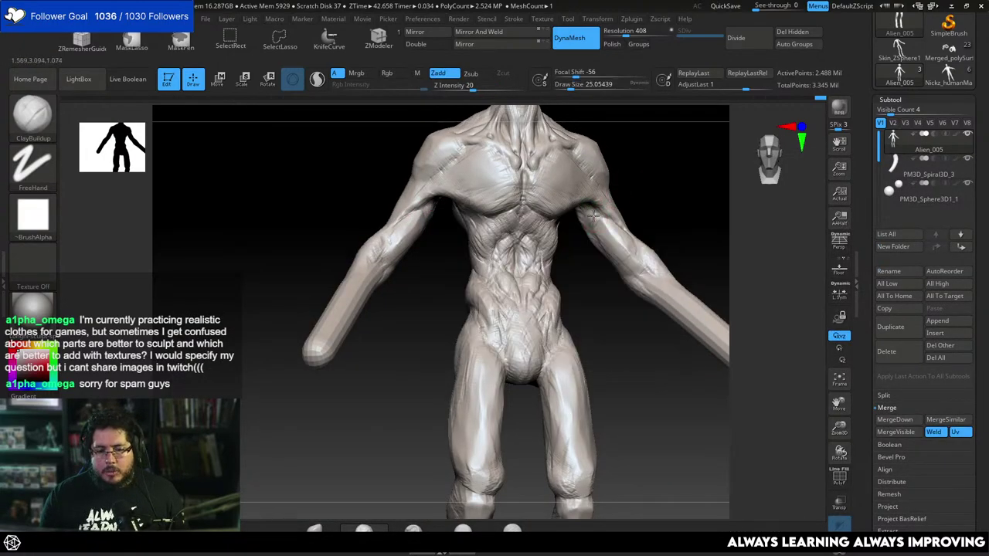
pyautogui.press('space')
pyautogui.moveTo(596, 229); pyautogui.dragTo(602, 227)
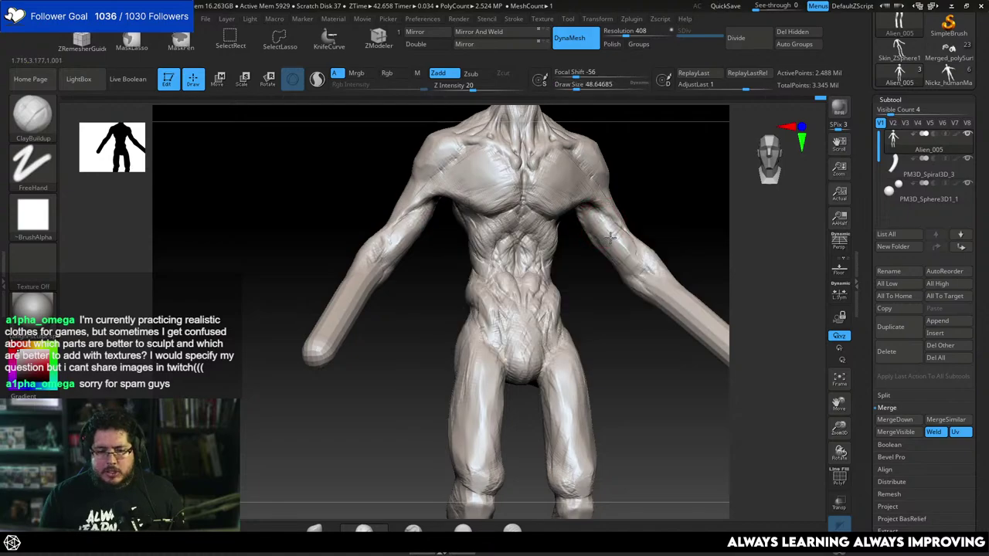
pyautogui.moveTo(630, 244); pyautogui.dragTo(653, 259, button='right')
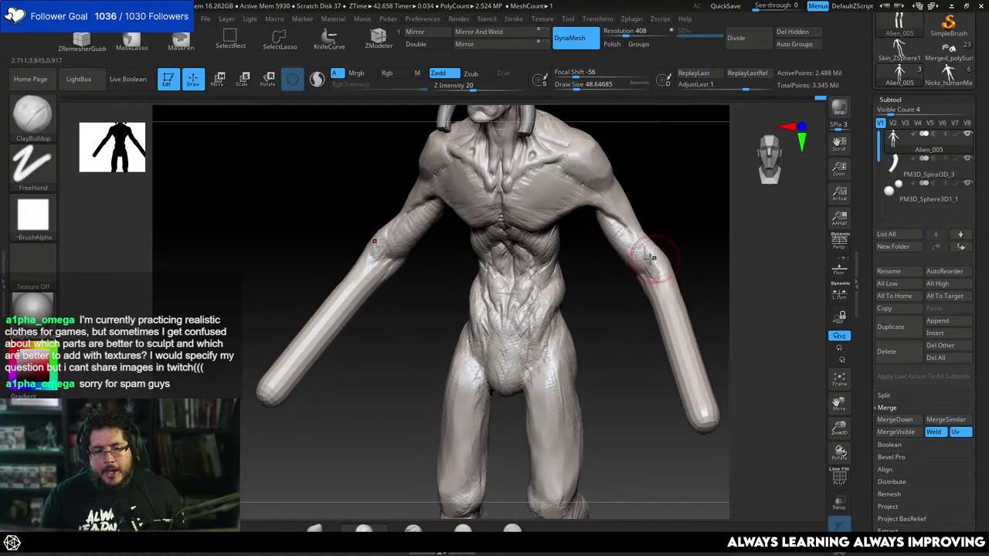
pyautogui.moveTo(650, 263)
pyautogui.mouseDown()
pyautogui.moveTo(657, 280)
pyautogui.moveTo(626, 259)
pyautogui.mouseUp()
# Flatten the biceps and the area above the elbow with the TrimDynamic brush at a draw size of about 39.
pyautogui.press('b')
pyautogui.press('t')
pyautogui.press('d')
pyautogui.press('space')
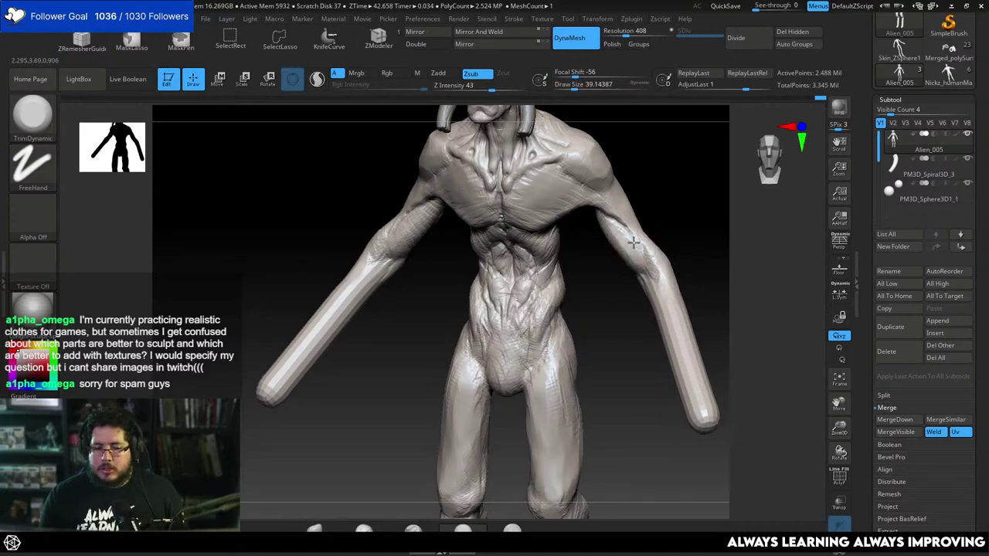
pyautogui.moveTo(634, 242); pyautogui.dragTo(614, 269, button='right')
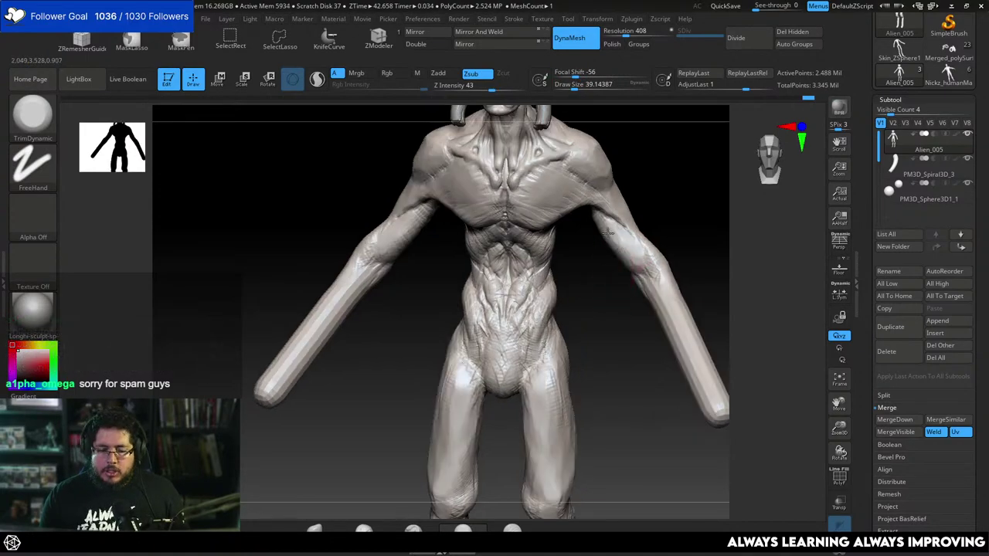
pyautogui.moveTo(609, 234)
pyautogui.mouseDown(button='right')
pyautogui.moveTo(593, 234)
pyautogui.moveTo(626, 221)
pyautogui.mouseUp(button='right')
# Carve creases between the upper arm and elbow muscles with the DamStandard brush at a draw size of about 23.
pyautogui.press('b')
pyautogui.press('d')
pyautogui.press('s')
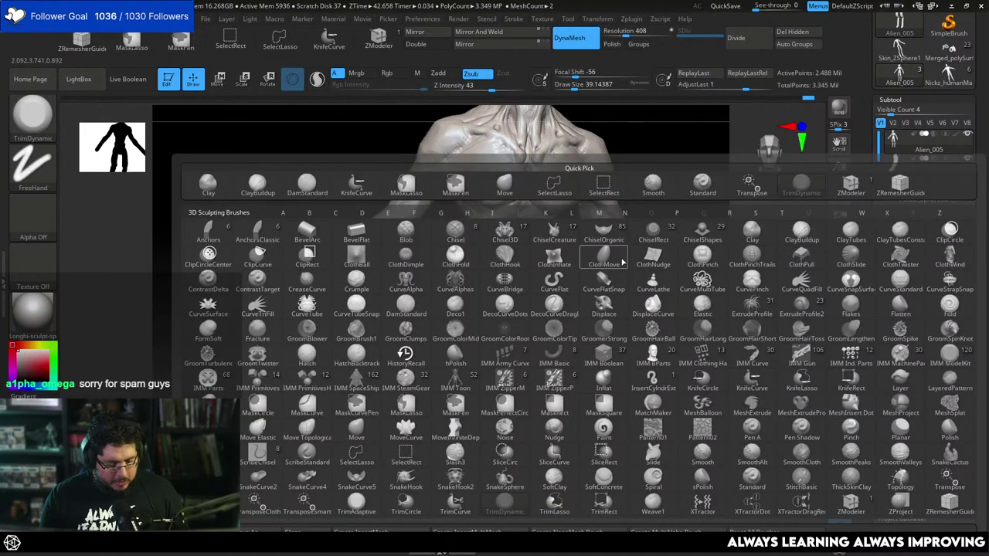
pyautogui.press('space')
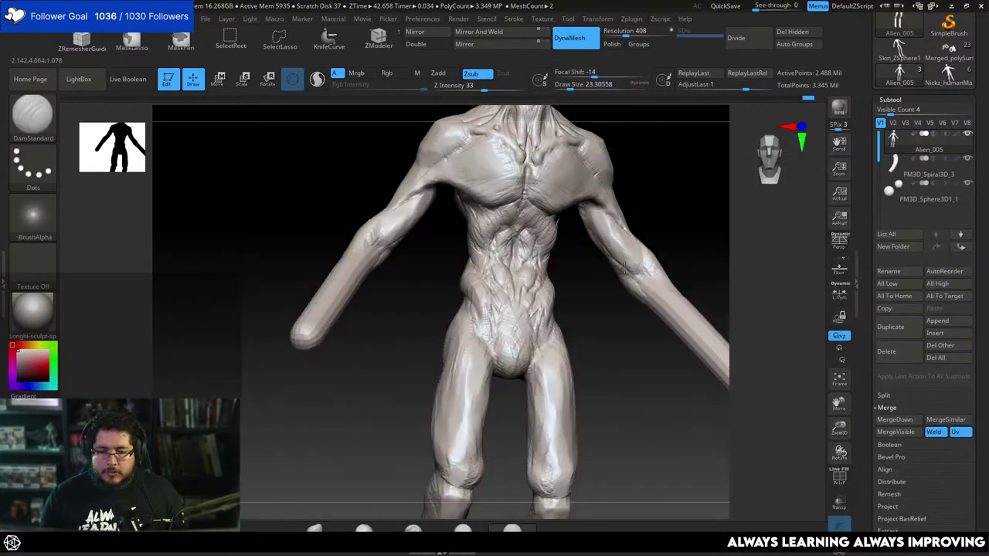
pyautogui.moveTo(657, 269)
pyautogui.mouseDown(button='right')
pyautogui.moveTo(640, 267)
pyautogui.moveTo(680, 214)
pyautogui.moveTo(666, 243)
pyautogui.moveTo(697, 245)
pyautogui.moveTo(569, 240)
pyautogui.moveTo(665, 186)
pyautogui.moveTo(682, 194)
pyautogui.moveTo(705, 266)
pyautogui.mouseUp(button='right')
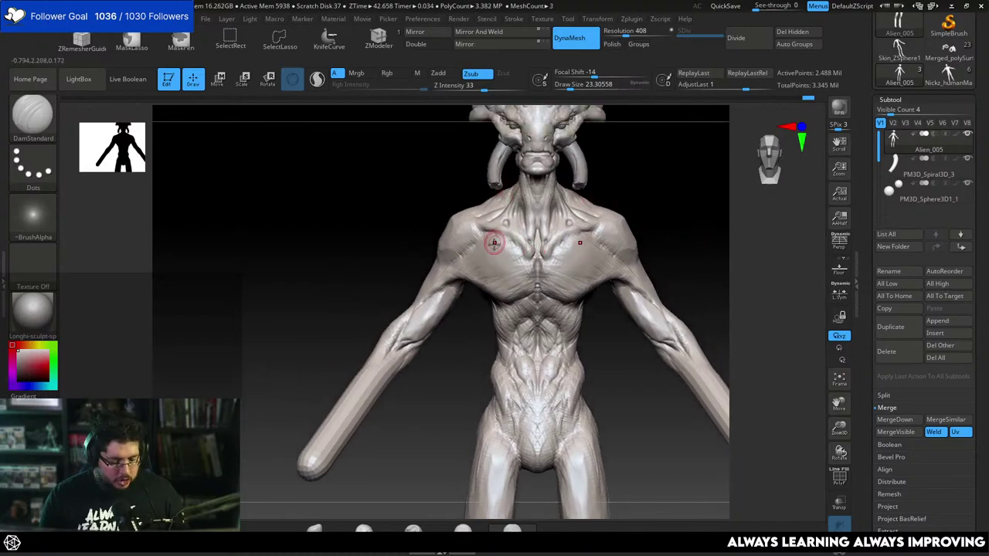
# Pull a small pointed protrusion out of the top of each shoulder with the SnakeHook brush at a draw size of about 37.
pyautogui.press('b')
pyautogui.press('s')
pyautogui.press('h')
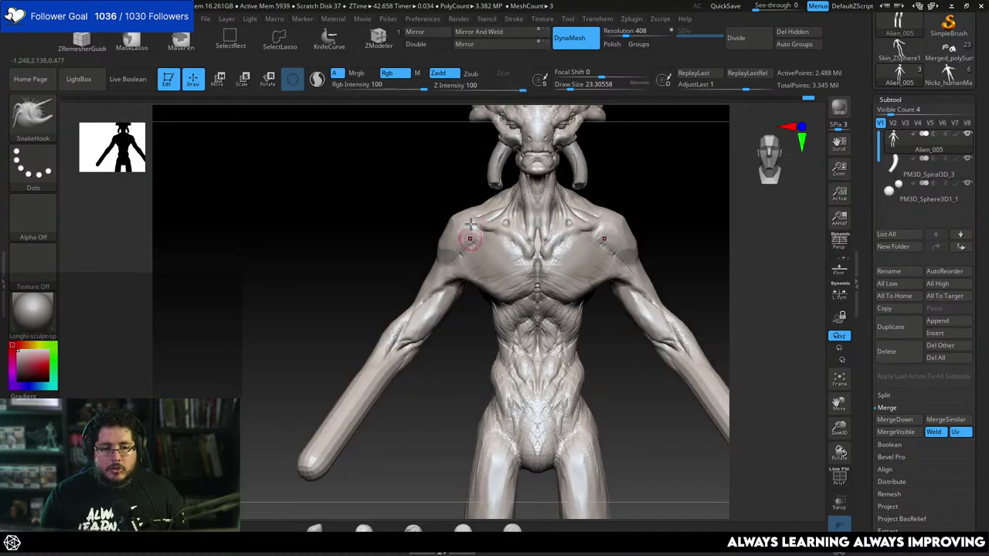
pyautogui.press('space')
pyautogui.click(470, 221)
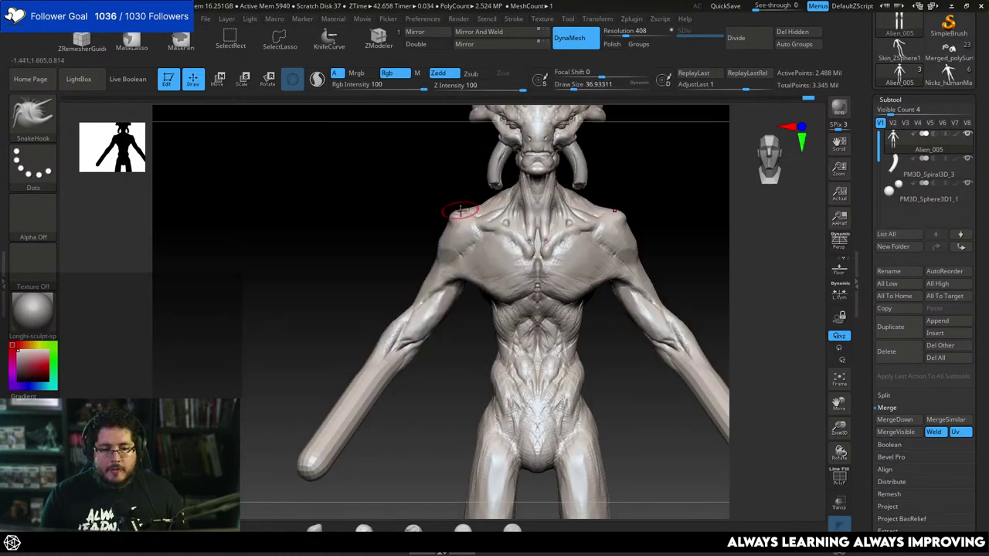
pyautogui.moveTo(444, 194)
pyautogui.mouseDown()
pyautogui.moveTo(453, 217)
pyautogui.moveTo(459, 207)
pyautogui.moveTo(473, 221)
pyautogui.mouseUp()
# Build up the shoulder tips around the pointed protrusions with the ClayBuildup brush at a draw size of about 25.
pyautogui.press('b')
pyautogui.press('c')
pyautogui.press('b')
pyautogui.press('space')
pyautogui.click(462, 223)
pyautogui.moveTo(468, 218); pyautogui.dragTo(461, 191, button='right')
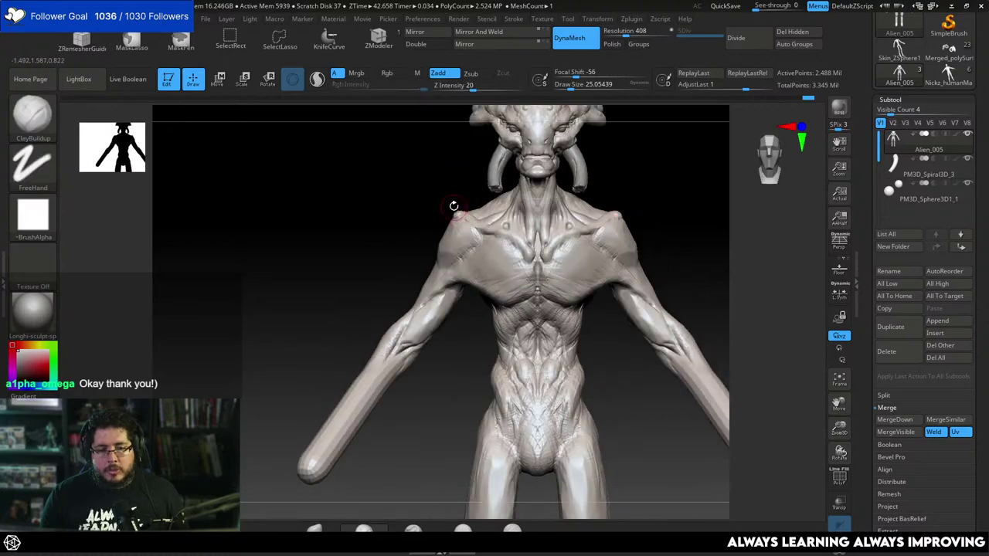
# Reshape the outer contour of the shoulders with the Move brush at draw sizes of about 77 and 51.
pyautogui.keyDown('ctrl'); pyautogui.moveTo(552, 245); pyautogui.dragTo(632, 207, button='right'); pyautogui.keyUp('ctrl')
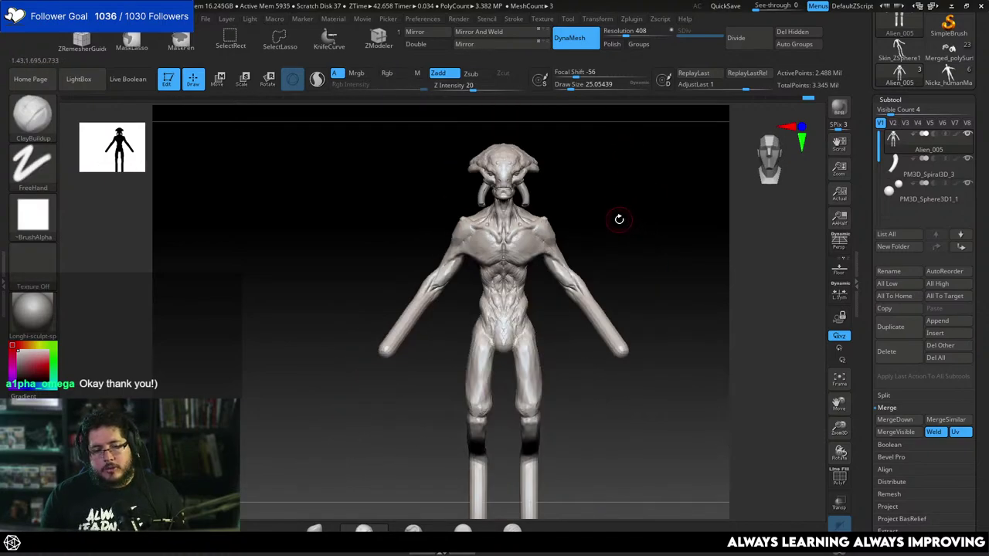
pyautogui.press('ctrl')
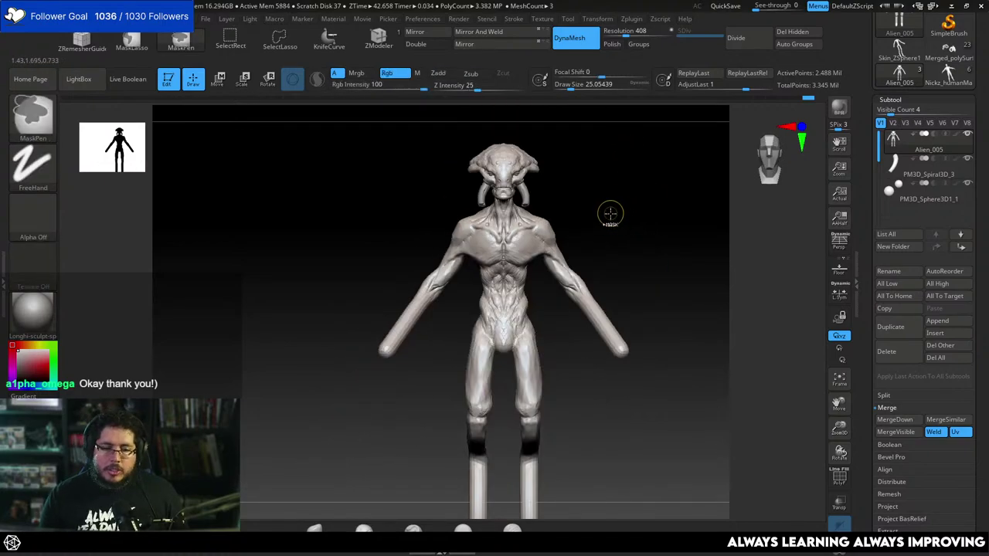
pyautogui.keyDown('ctrl'); pyautogui.moveTo(611, 223); pyautogui.dragTo(610, 150, button='right'); pyautogui.keyUp('ctrl')
pyautogui.moveTo(643, 228); pyautogui.dragTo(623, 194, button='right')
pyautogui.press('b')
pyautogui.press('m')
pyautogui.press('v')
pyautogui.press('space')
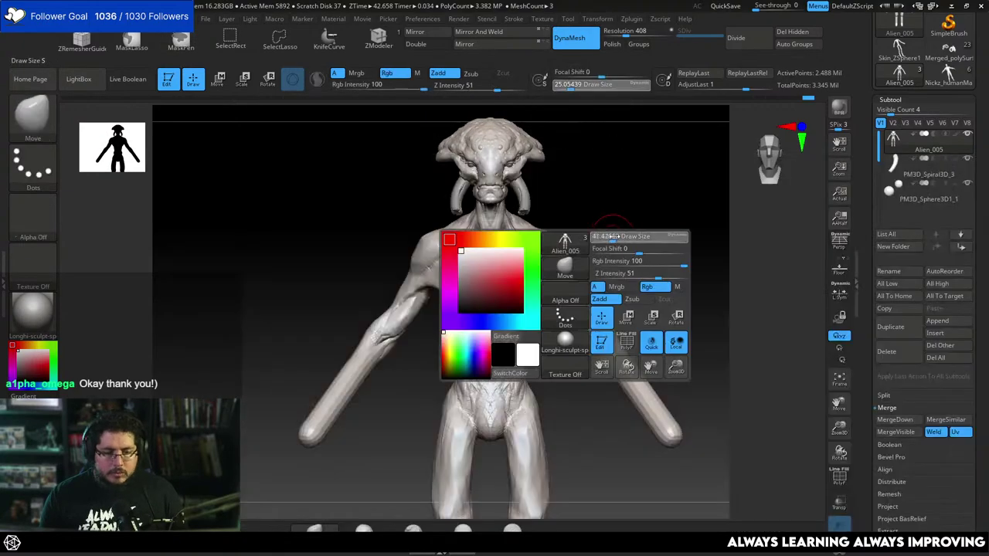
pyautogui.moveTo(580, 231); pyautogui.dragTo(572, 248, button='right')
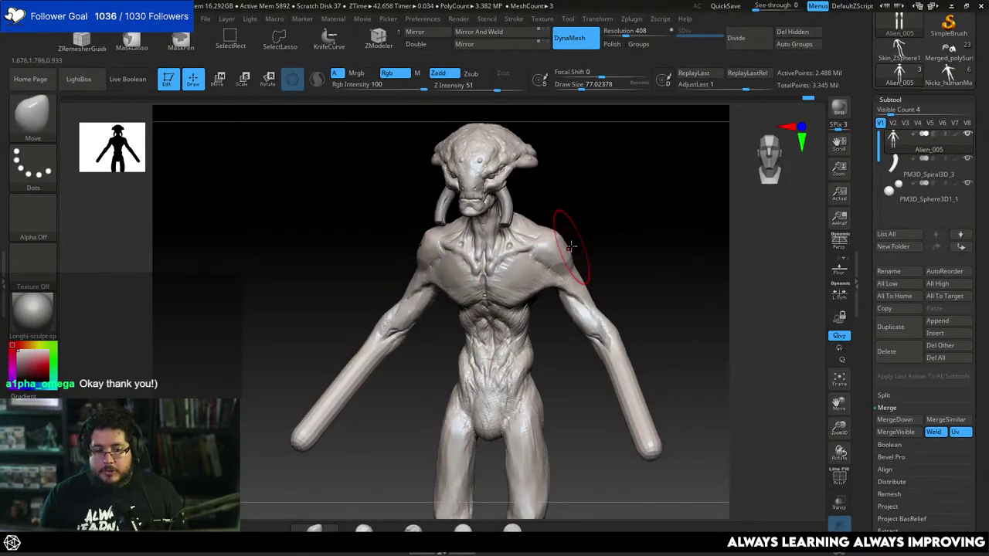
pyautogui.press('space')
pyautogui.press('space')
pyautogui.moveTo(568, 248)
pyautogui.mouseDown()
pyautogui.moveTo(558, 249)
pyautogui.moveTo(573, 236)
pyautogui.mouseUp()
pyautogui.moveTo(581, 230)
pyautogui.mouseDown(button='right')
pyautogui.moveTo(551, 266)
pyautogui.moveTo(602, 209)
pyautogui.moveTo(579, 228)
pyautogui.moveTo(620, 201)
pyautogui.moveTo(613, 147)
pyautogui.mouseUp(button='right')
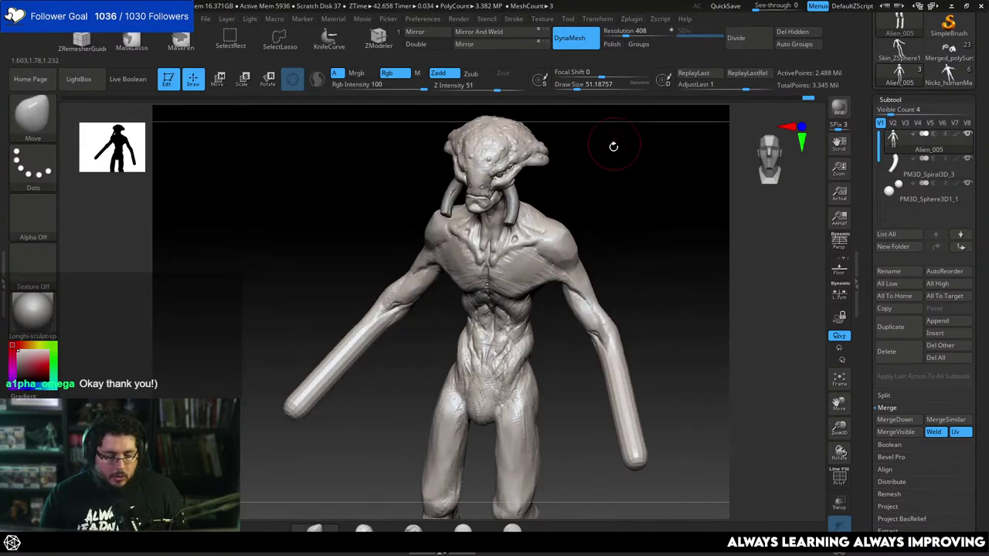
# Build up the shoulders and the base of the neck with the ClayBuildup brush at draw sizes of about 29 and 7.
pyautogui.press('b')
pyautogui.press('c')
pyautogui.press('b')
pyautogui.press('space')
pyautogui.moveTo(593, 227); pyautogui.dragTo(585, 227)
pyautogui.keyDown('shift'); pyautogui.moveTo(585, 227); pyautogui.dragTo(591, 219, button='right'); pyautogui.keyUp('shift')
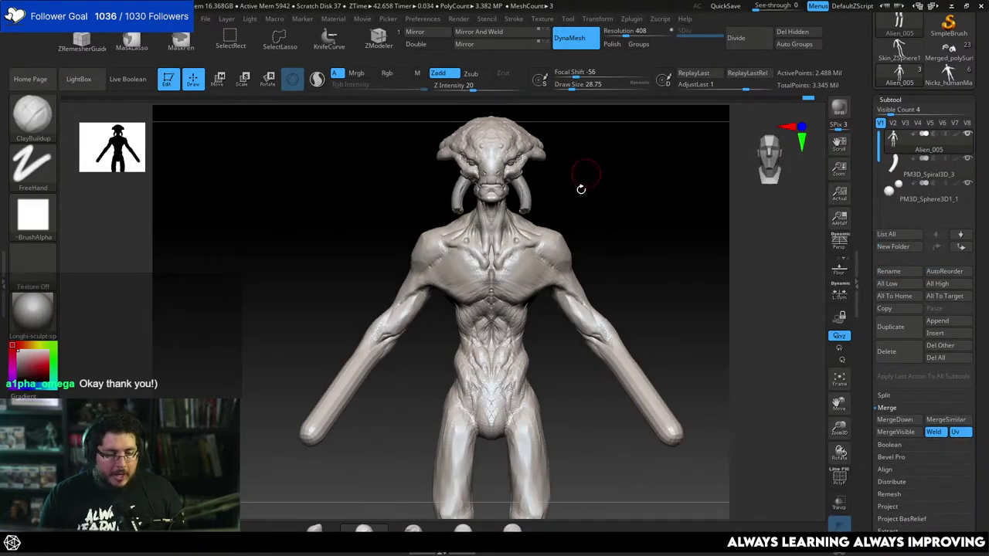
pyautogui.press('b')
pyautogui.press('c')
pyautogui.press('b')
pyautogui.press('space')
pyautogui.moveTo(575, 249); pyautogui.dragTo(570, 224)
pyautogui.moveTo(581, 223); pyautogui.dragTo(597, 215, button='right')
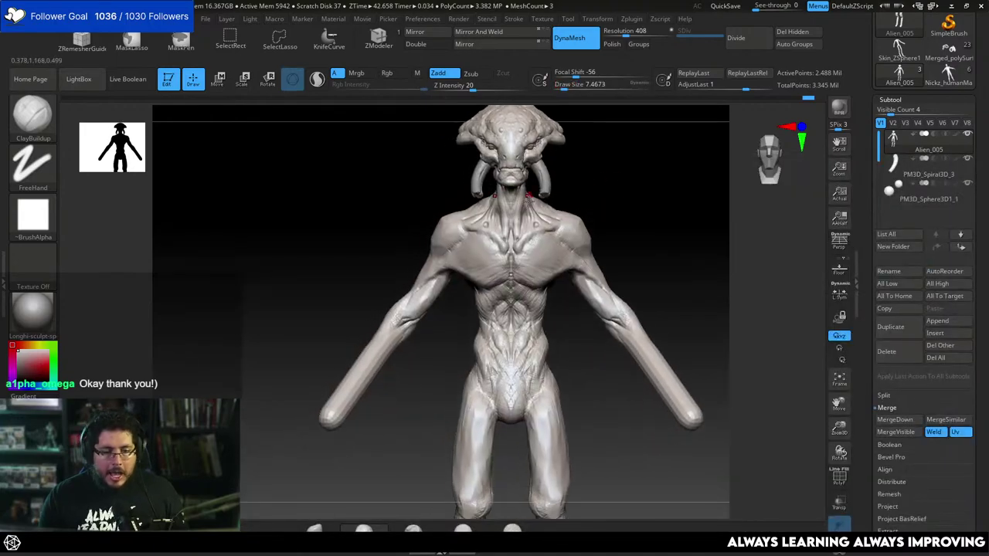
# Carve muscle striations across the chest and the crease between chest and shoulder with the DamStandard brush at a draw size of about 17.
pyautogui.press('b')
pyautogui.press('d')
pyautogui.press('s')
pyautogui.press('space')
pyautogui.moveTo(494, 248); pyautogui.dragTo(492, 248)
pyautogui.press('space')
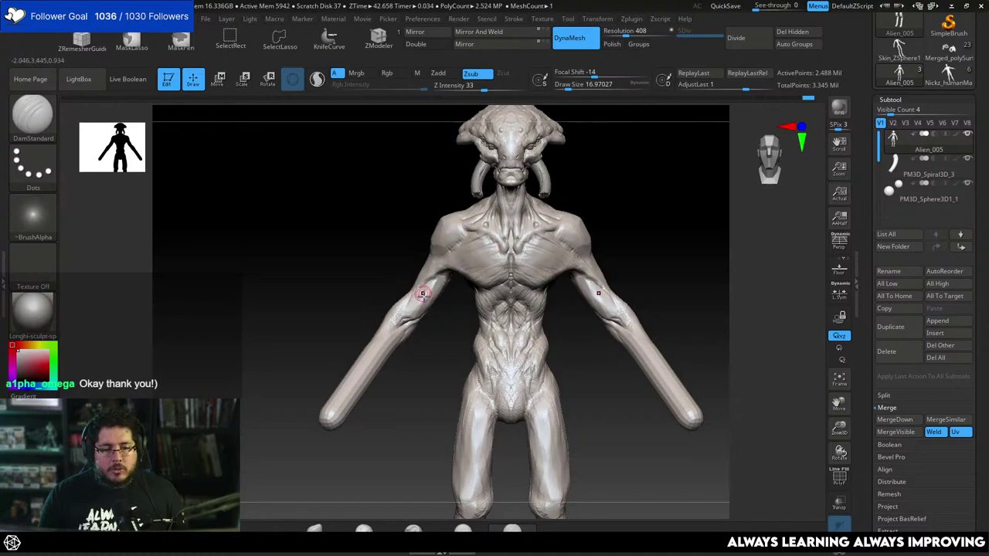
pyautogui.moveTo(422, 293); pyautogui.dragTo(489, 192, button='right')
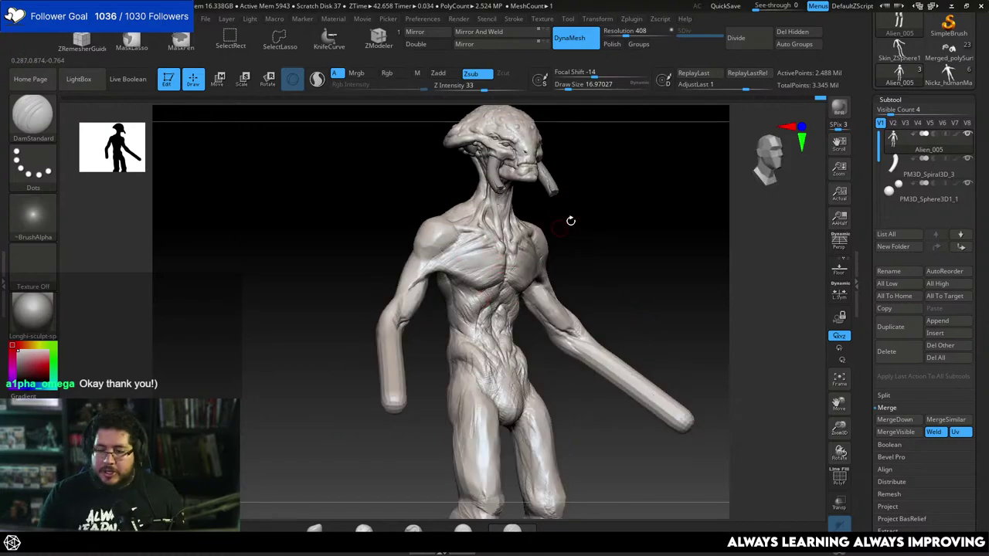
pyautogui.moveTo(599, 205)
pyautogui.mouseDown()
pyautogui.moveTo(572, 217)
pyautogui.moveTo(610, 213)
pyautogui.mouseUp()
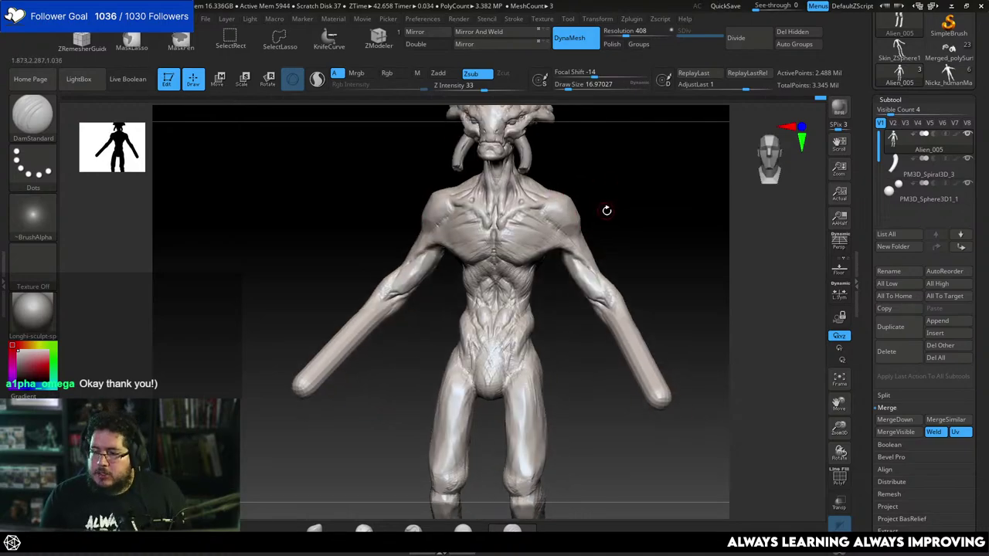
pyautogui.moveTo(627, 206)
pyautogui.mouseDown()
pyautogui.moveTo(646, 213)
pyautogui.moveTo(575, 232)
pyautogui.mouseUp()
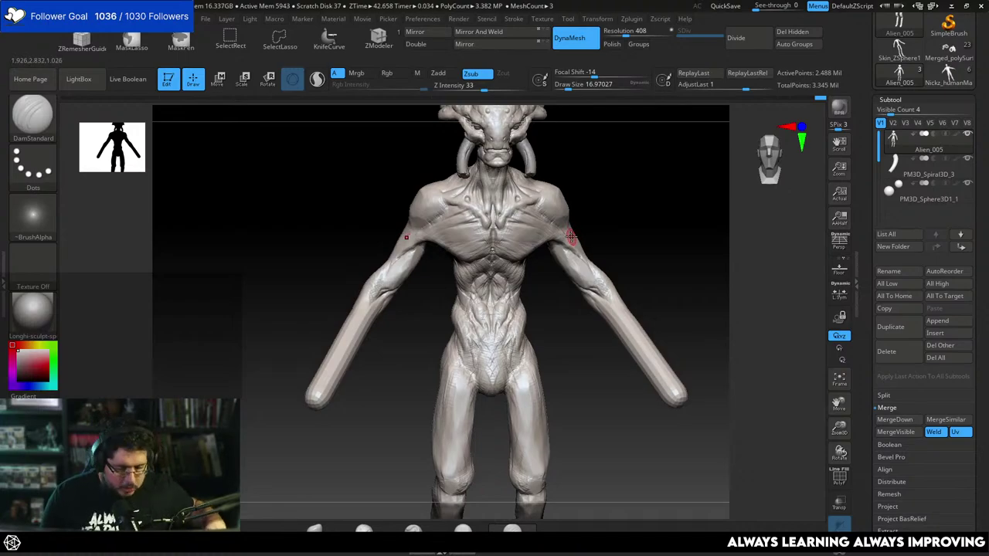
# Examine the neck, shoulders, back and chest from the front, side, rear and above.
pyautogui.keyDown('alt'); pyautogui.moveTo(631, 204); pyautogui.dragTo(553, 301); pyautogui.keyUp('alt')
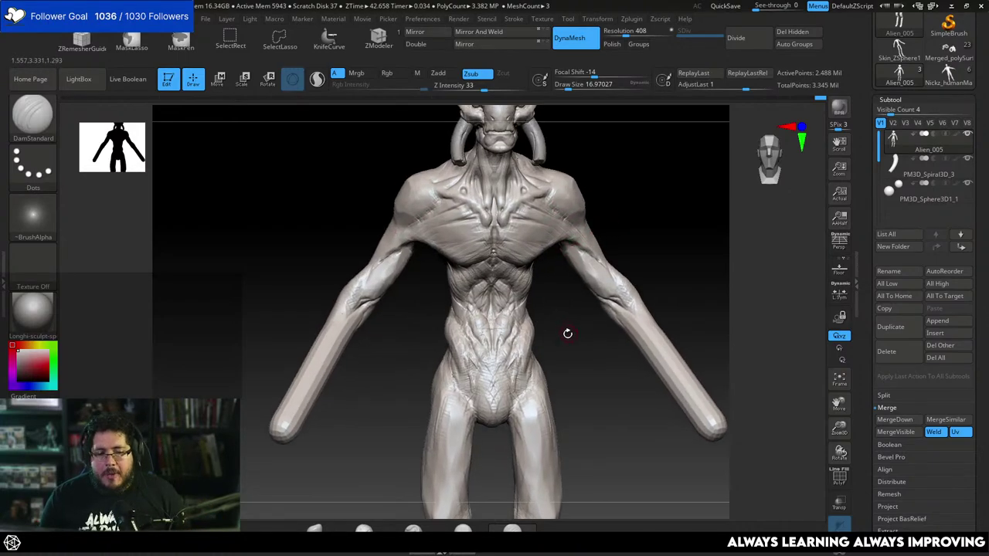
pyautogui.keyDown('alt'); pyautogui.moveTo(633, 191); pyautogui.dragTo(615, 253); pyautogui.keyUp('alt')
pyautogui.moveTo(605, 237)
pyautogui.mouseDown(button='right')
pyautogui.moveTo(660, 194)
pyautogui.moveTo(608, 217)
pyautogui.mouseUp(button='right')
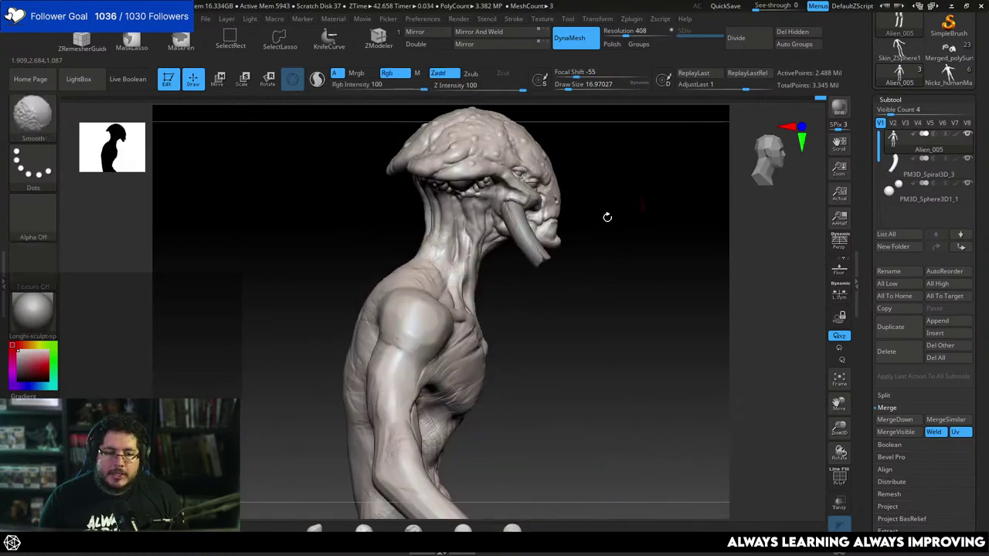
pyautogui.moveTo(403, 234); pyautogui.dragTo(455, 228, button='right')
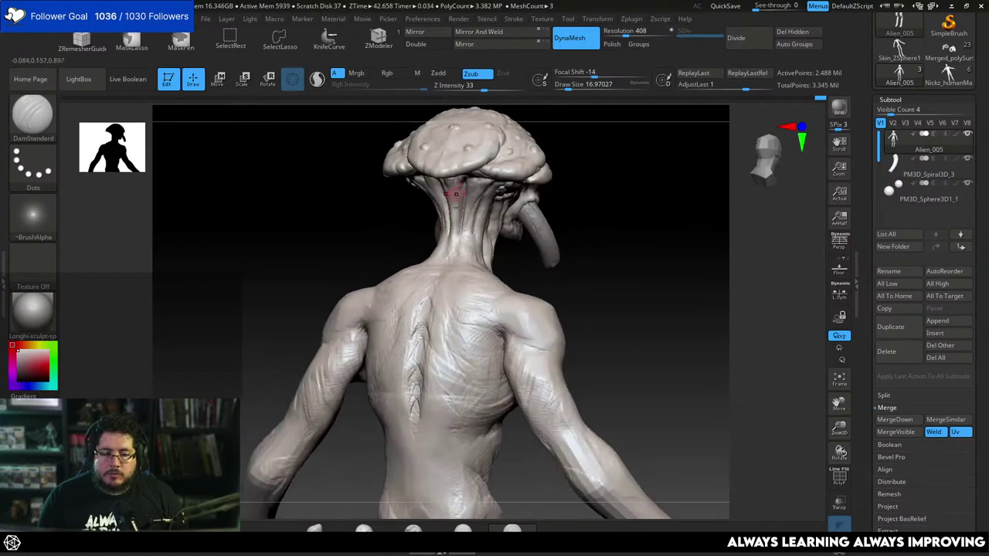
pyautogui.moveTo(526, 280); pyautogui.dragTo(563, 227, button='right')
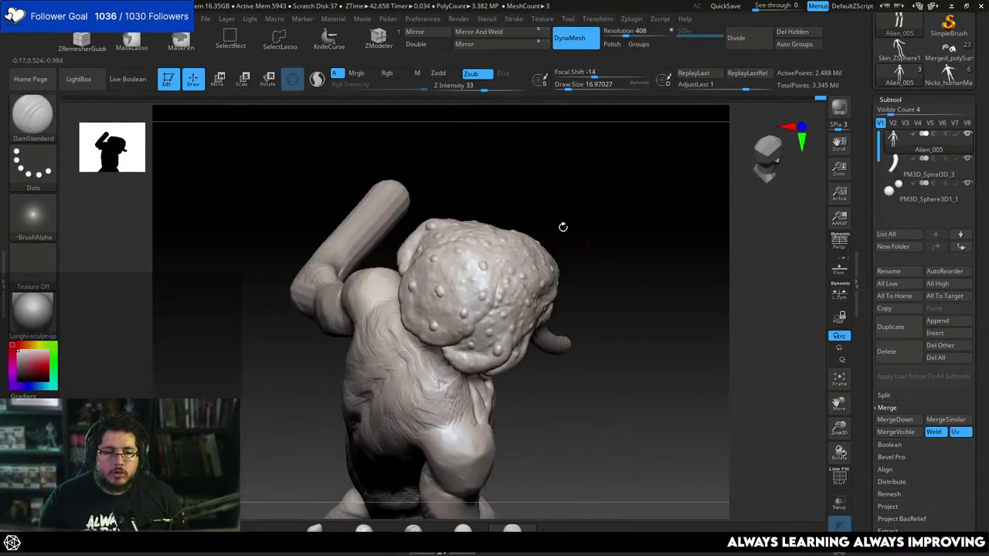
pyautogui.moveTo(479, 264)
pyautogui.mouseDown(button='right')
pyautogui.moveTo(601, 223)
pyautogui.moveTo(557, 217)
pyautogui.moveTo(644, 263)
pyautogui.moveTo(629, 249)
pyautogui.moveTo(613, 160)
pyautogui.mouseUp(button='right')
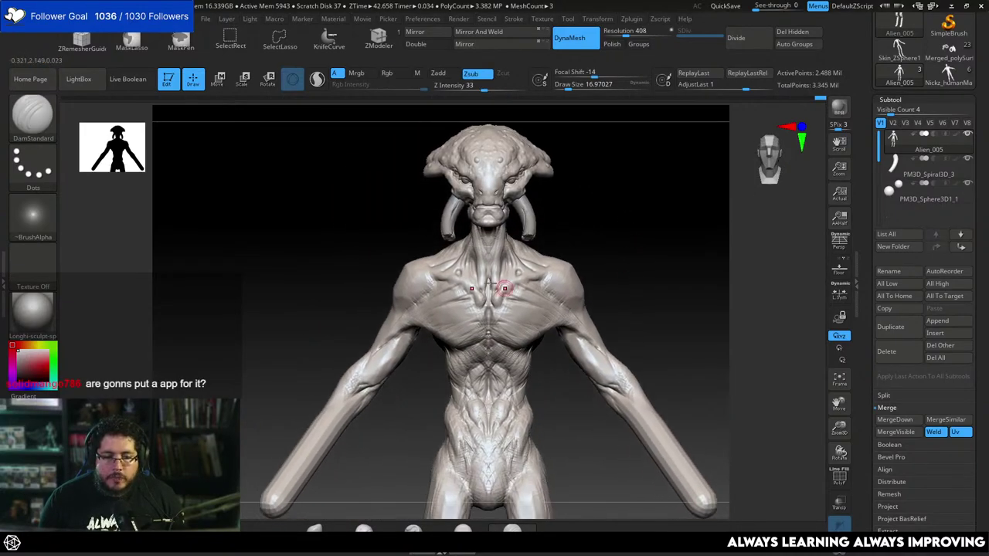
pyautogui.moveTo(596, 214)
pyautogui.mouseDown(button='right')
pyautogui.moveTo(618, 167)
pyautogui.moveTo(592, 163)
pyautogui.mouseUp(button='right')
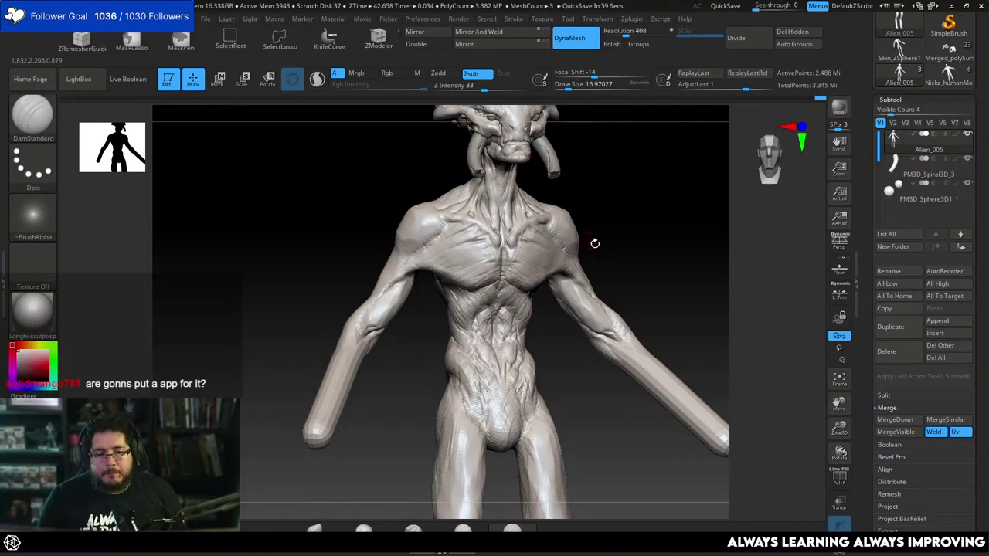
pyautogui.moveTo(593, 243); pyautogui.dragTo(517, 193, button='right')
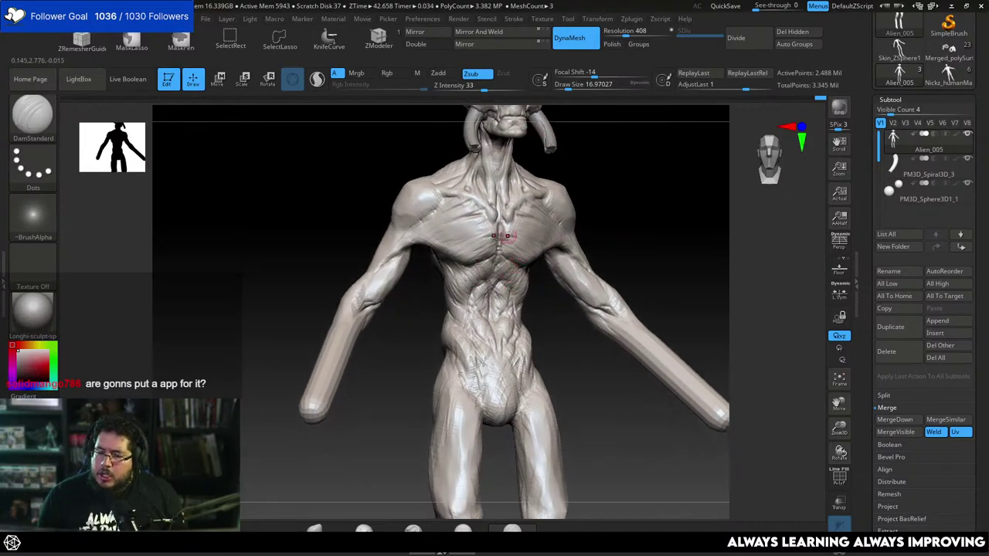
# Carve the lower outer edge of the pectorals toward the armpits with the DamStandard brush at a draw size of about 31.
pyautogui.press('space')
pyautogui.moveTo(463, 265)
pyautogui.mouseDown()
pyautogui.moveTo(445, 284)
pyautogui.moveTo(441, 272)
pyautogui.mouseUp()
pyautogui.press('space')
pyautogui.press('b')
pyautogui.press('d')
pyautogui.press('s')
pyautogui.press('space')
pyautogui.press('space')
pyautogui.moveTo(436, 285); pyautogui.dragTo(470, 280, button='right')
pyautogui.press('space')
pyautogui.moveTo(439, 268); pyautogui.dragTo(438, 259)
pyautogui.press('space')
pyautogui.press('space')
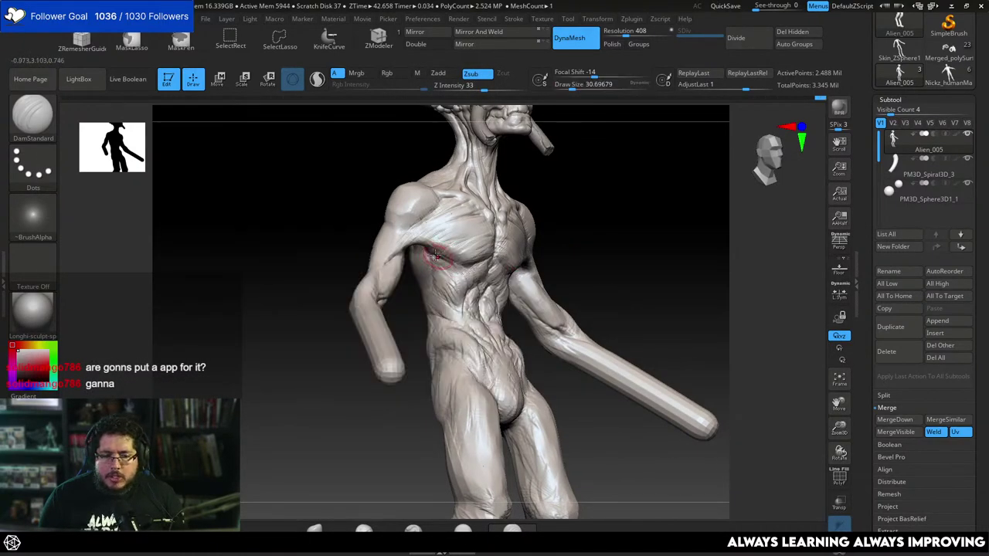
# Deepen the crease at the base of the sternum between the pectorals with the DamStandard brush at a draw size of about 18.
pyautogui.moveTo(588, 201); pyautogui.dragTo(514, 171)
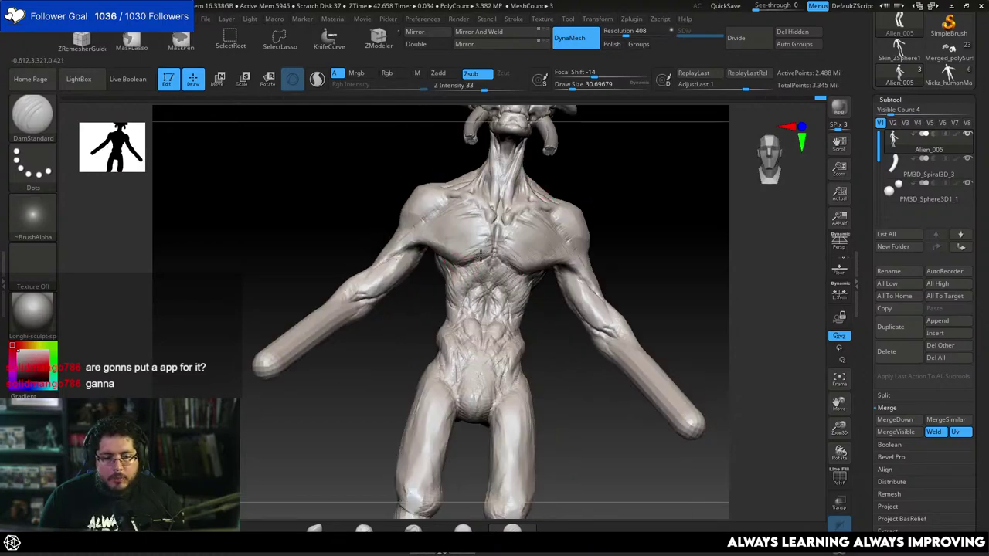
pyautogui.press('space')
pyautogui.moveTo(493, 258); pyautogui.dragTo(489, 258)
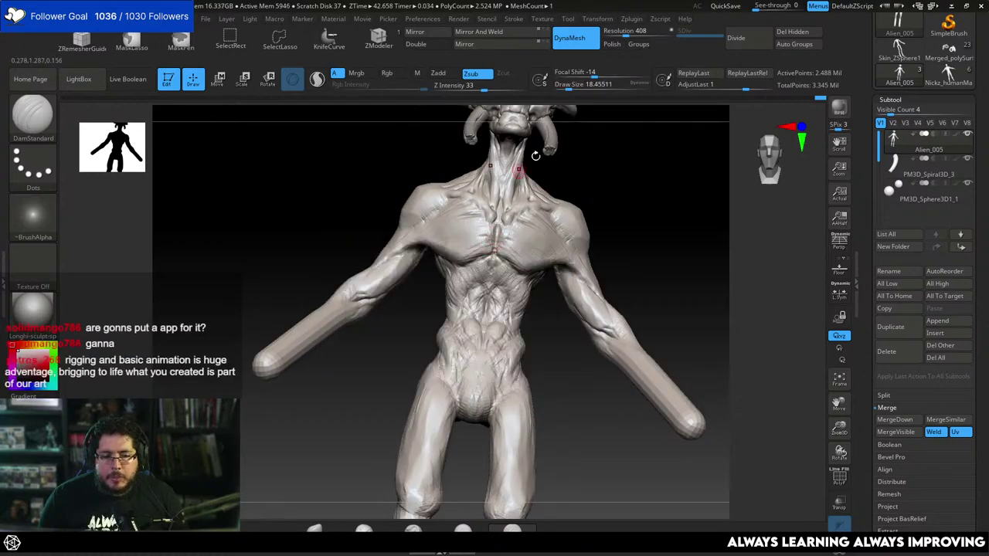
# Flatten the lower chest and upper abdomen with the TrimDynamic brush at a draw size of about 29.
pyautogui.keyDown('shift'); pyautogui.moveTo(633, 255); pyautogui.dragTo(608, 157, button='right'); pyautogui.keyUp('shift')
pyautogui.press('b')
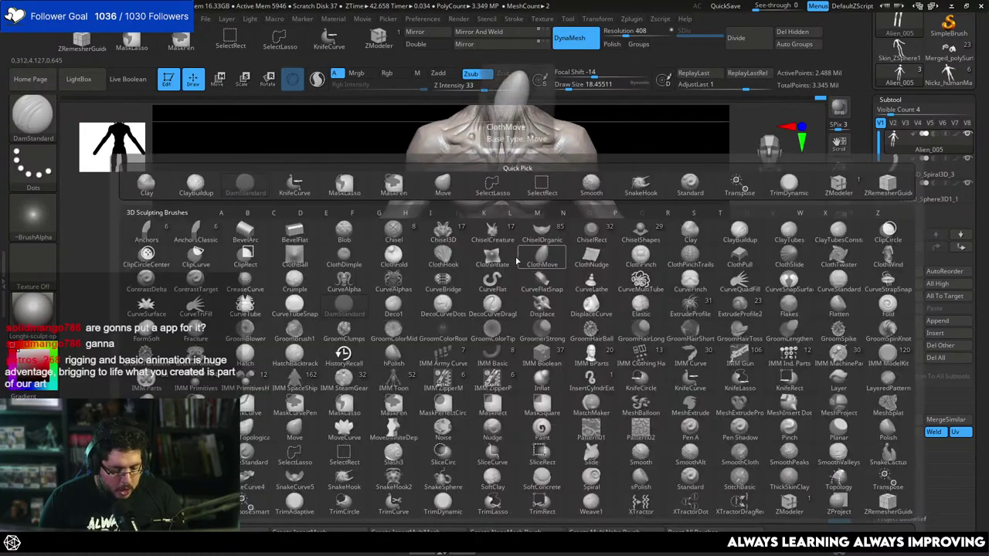
pyautogui.press('t')
pyautogui.press('d')
pyautogui.press('space')
pyautogui.moveTo(508, 251); pyautogui.dragTo(512, 251)
pyautogui.moveTo(511, 251); pyautogui.dragTo(536, 237, button='right')
pyautogui.press('space')
pyautogui.moveTo(525, 230); pyautogui.dragTo(528, 229)
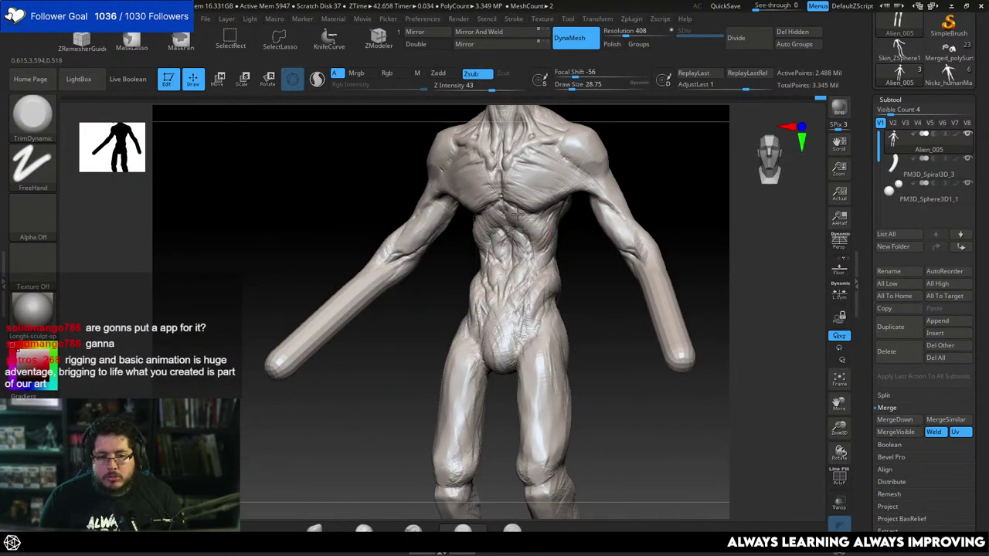
pyautogui.keyDown('shift'); pyautogui.moveTo(548, 228); pyautogui.dragTo(548, 276, button='right'); pyautogui.keyUp('shift')
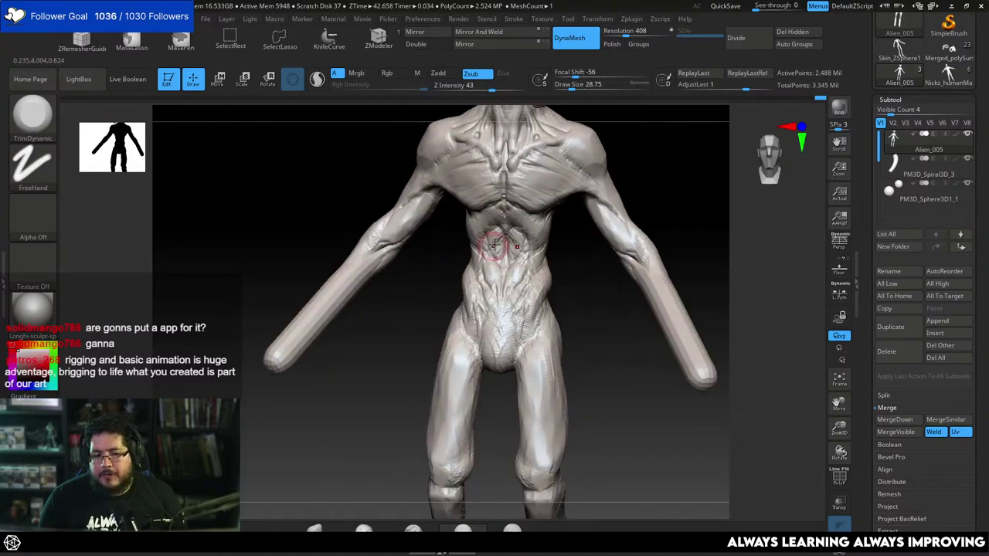
# Build up the upper abdomen below the rib cage with the ClayBuildup brush at a draw size of about 41.
pyautogui.press('b')
pyautogui.press('c')
pyautogui.press('b')
pyautogui.press('space')
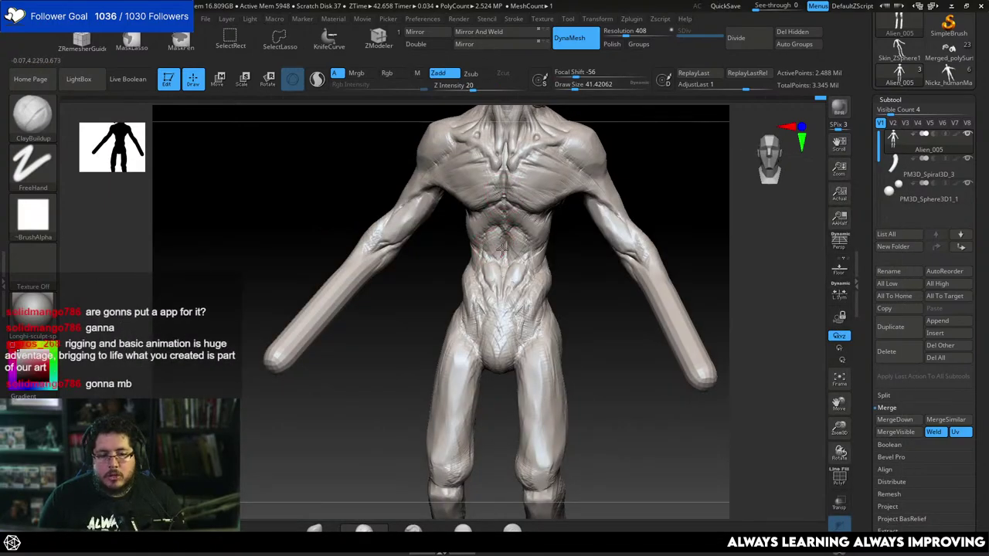
pyautogui.moveTo(519, 275); pyautogui.dragTo(505, 229, button='right')
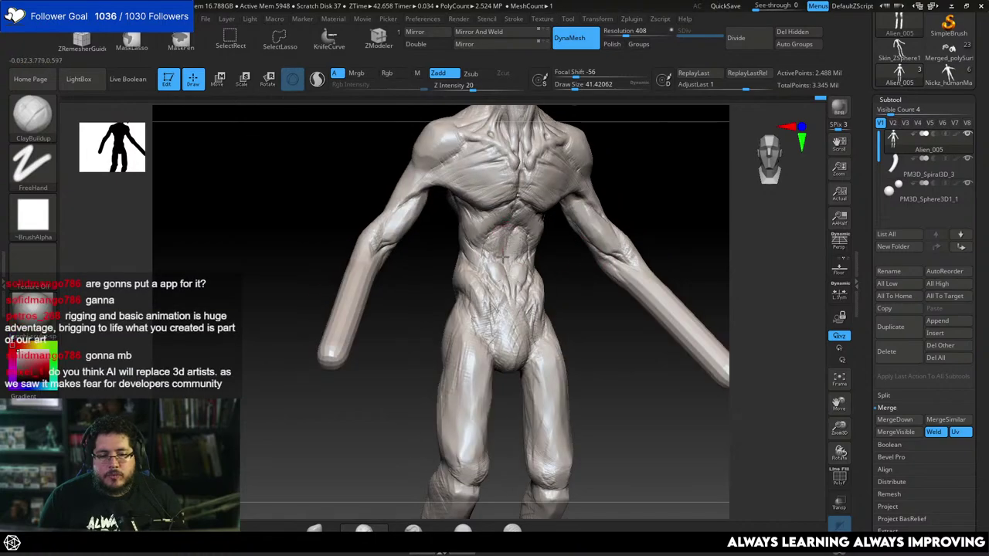
# Shape the upper buttocks and the back of the hips with the ClayBuildup brush at draw sizes of about 56 and 44.
pyautogui.keyDown('alt'); pyautogui.moveTo(603, 317); pyautogui.dragTo(575, 260, button='right'); pyautogui.keyUp('alt')
pyautogui.moveTo(572, 303)
pyautogui.keyDown('alt'); pyautogui.mouseDown(button='right')
pyautogui.moveTo(566, 258)
pyautogui.moveTo(569, 294)
pyautogui.mouseUp(button='right'); pyautogui.keyUp('alt')
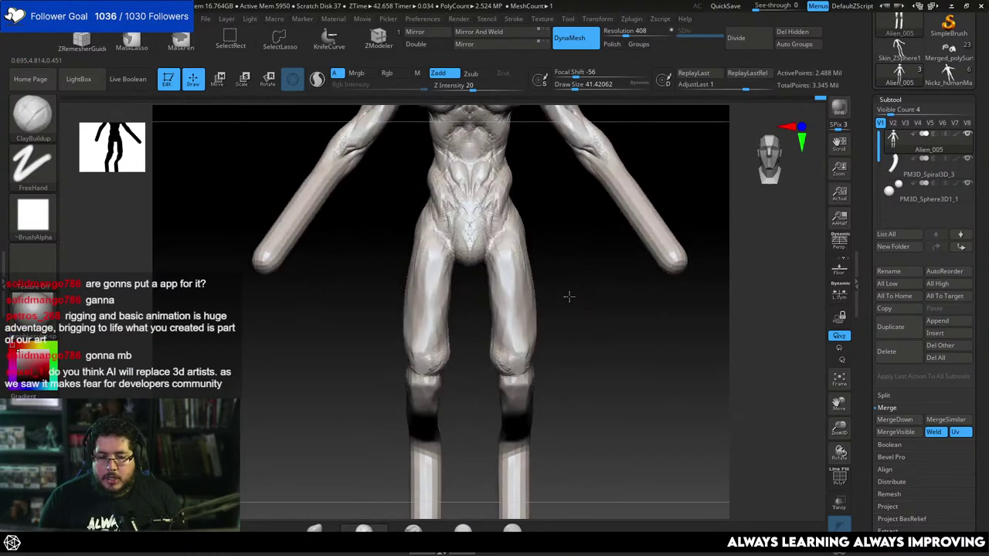
pyautogui.moveTo(437, 221)
pyautogui.mouseDown(button='right')
pyautogui.moveTo(420, 225)
pyautogui.moveTo(425, 201)
pyautogui.moveTo(446, 236)
pyautogui.moveTo(430, 210)
pyautogui.mouseUp(button='right')
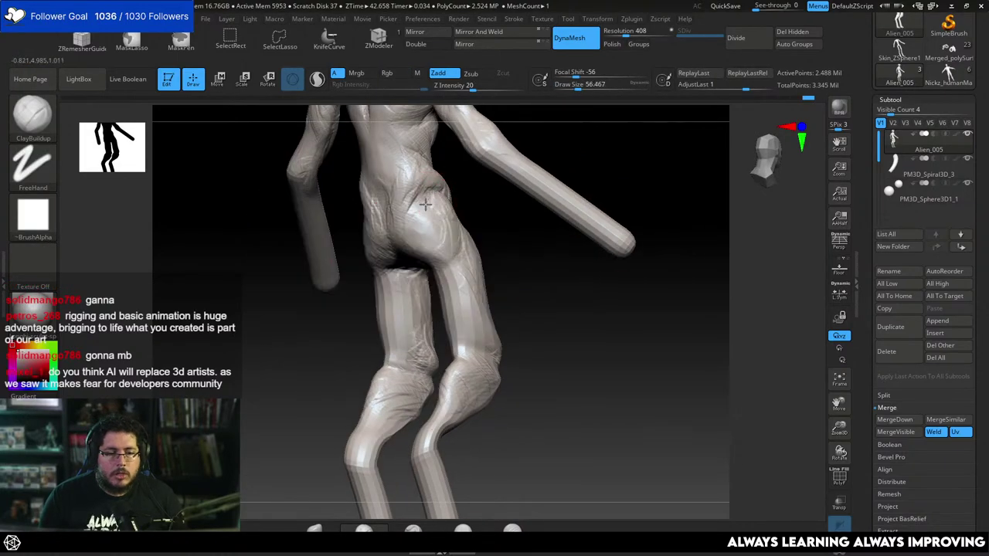
pyautogui.moveTo(432, 202); pyautogui.dragTo(431, 192)
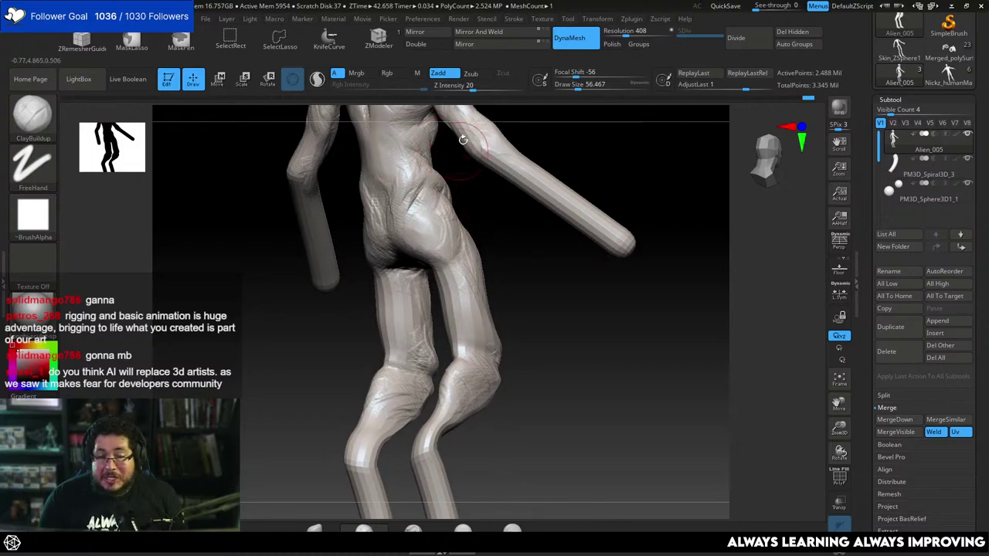
pyautogui.moveTo(446, 226); pyautogui.dragTo(426, 197)
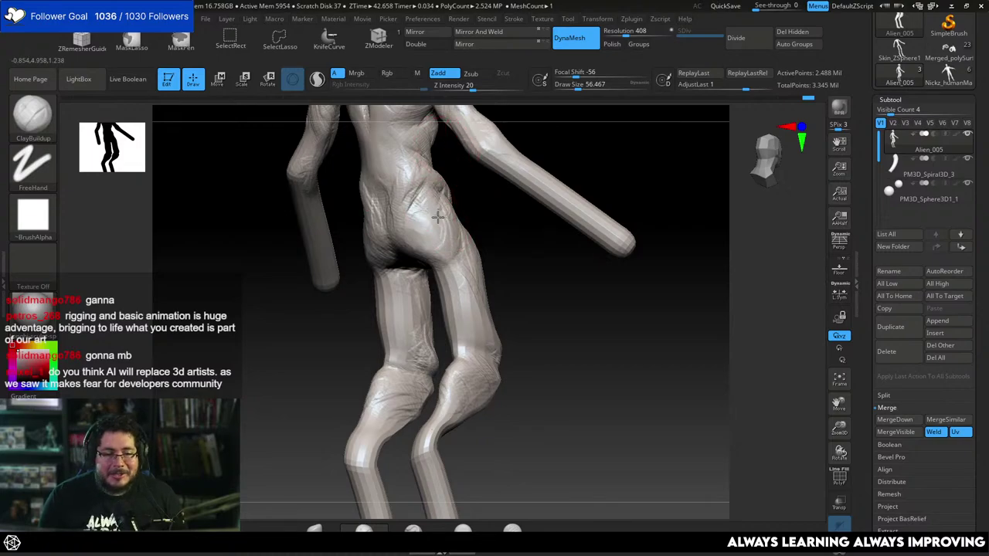
pyautogui.press('[')
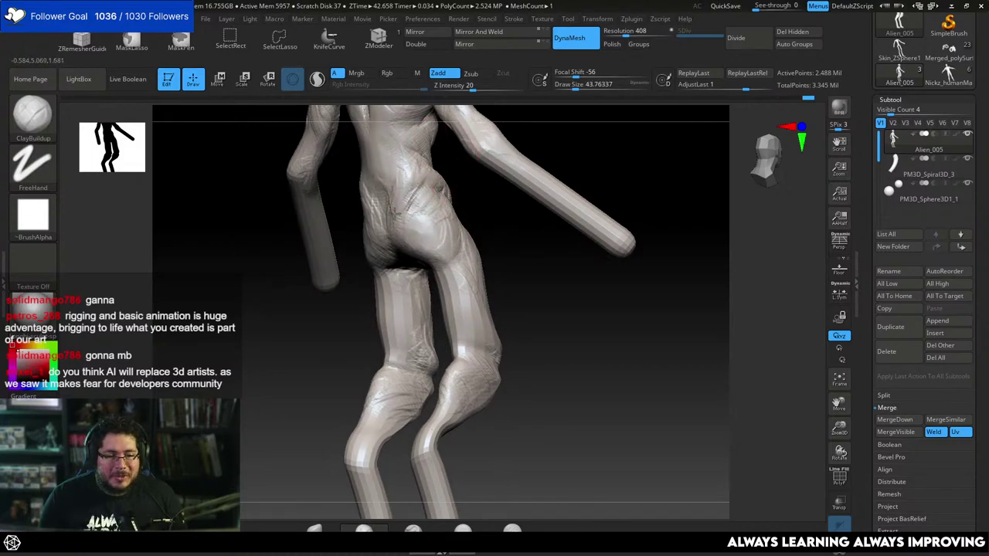
pyautogui.press('[')
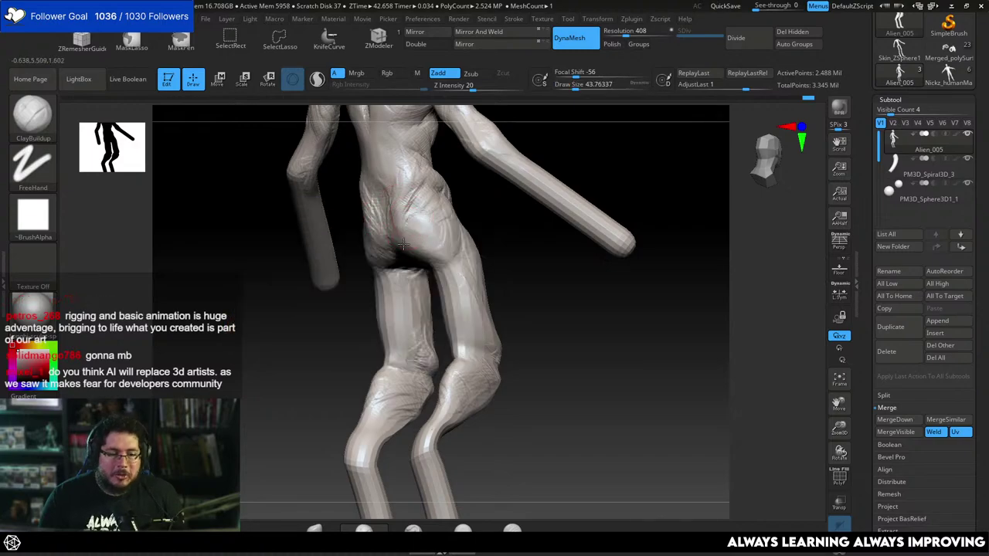
# Fill out the buttocks and the side of the hips with the ClayBuildup brush at draw sizes of about 74 and 46.
pyautogui.press(']')
pyautogui.press(']')
pyautogui.press('b')
pyautogui.press('Escape')
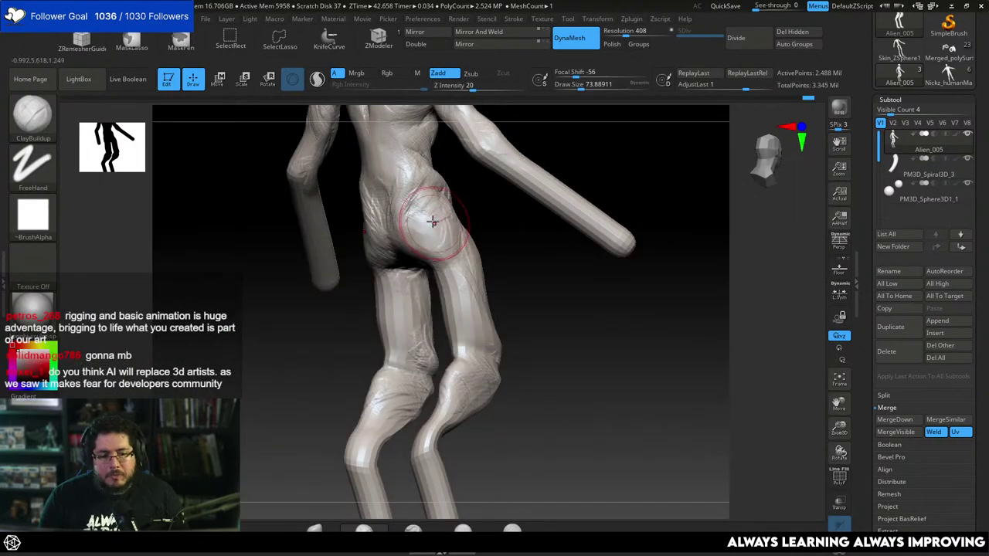
pyautogui.moveTo(435, 222)
pyautogui.mouseDown()
pyautogui.moveTo(413, 209)
pyautogui.moveTo(429, 238)
pyautogui.moveTo(451, 247)
pyautogui.mouseUp()
pyautogui.press('[')
pyautogui.moveTo(553, 271); pyautogui.dragTo(461, 267)
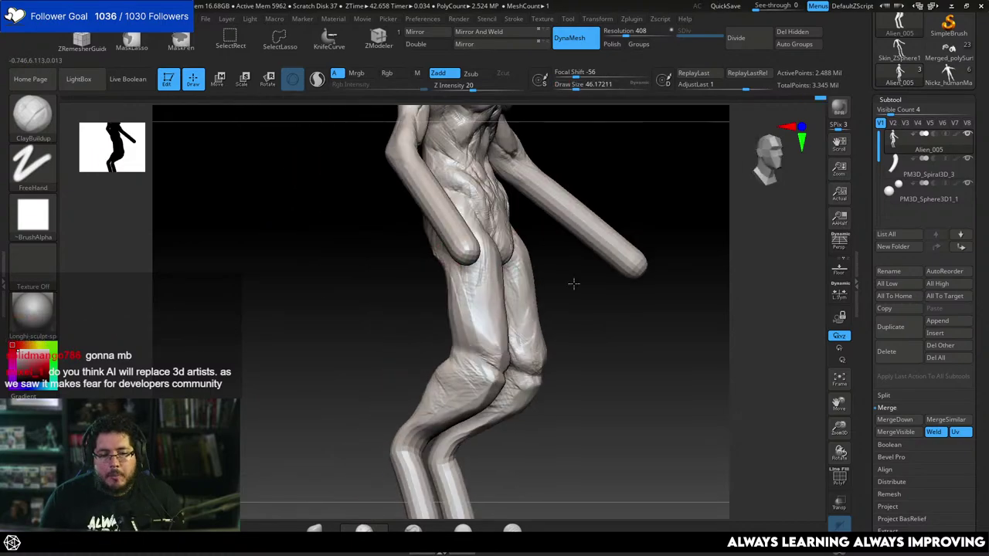
# Build up the front of the hips and the upper thighs with the ClayBuildup brush at a draw size of about 37.
pyautogui.keyDown('shift'); pyautogui.moveTo(574, 283); pyautogui.dragTo(567, 284); pyautogui.keyUp('shift')
pyautogui.moveTo(567, 285)
pyautogui.keyDown('alt'); pyautogui.mouseDown(button='right')
pyautogui.moveTo(453, 198)
pyautogui.moveTo(468, 244)
pyautogui.mouseUp(button='right'); pyautogui.keyUp('alt')
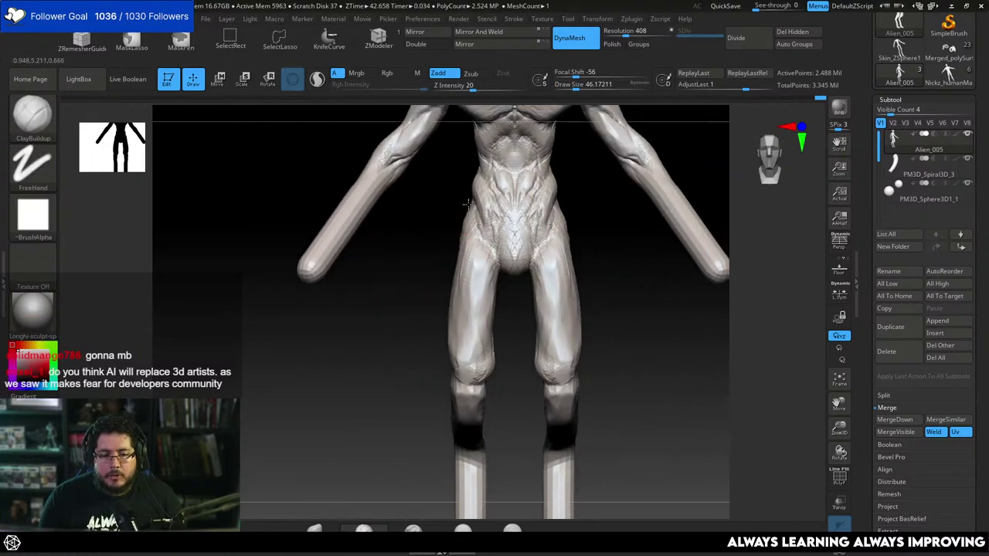
pyautogui.press('space')
pyautogui.moveTo(454, 223)
pyautogui.mouseDown()
pyautogui.moveTo(502, 228)
pyautogui.moveTo(462, 220)
pyautogui.mouseUp()
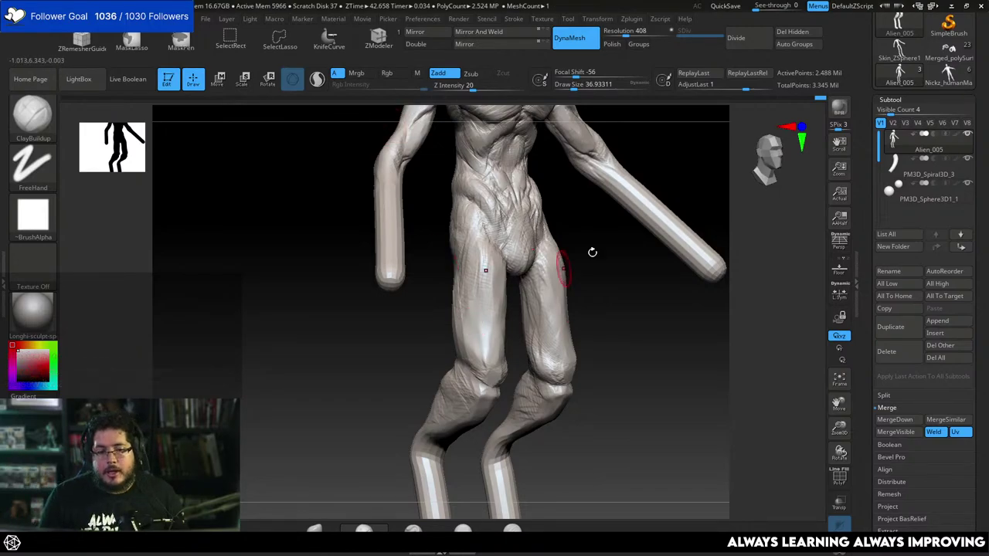
pyautogui.moveTo(592, 251)
pyautogui.keyDown('shift'); pyautogui.mouseDown()
pyautogui.moveTo(563, 232)
pyautogui.moveTo(609, 244)
pyautogui.moveTo(598, 233)
pyautogui.moveTo(615, 229)
pyautogui.moveTo(605, 225)
pyautogui.mouseUp(); pyautogui.keyUp('shift')
# Adjust the silhouette of the hips and thighs with the Move brush at draw sizes of about 59 and 68.
pyautogui.press('b')
pyautogui.press('m')
pyautogui.press('v')
pyautogui.press('space')
pyautogui.press('space')
pyautogui.press('space')
pyautogui.press('space')
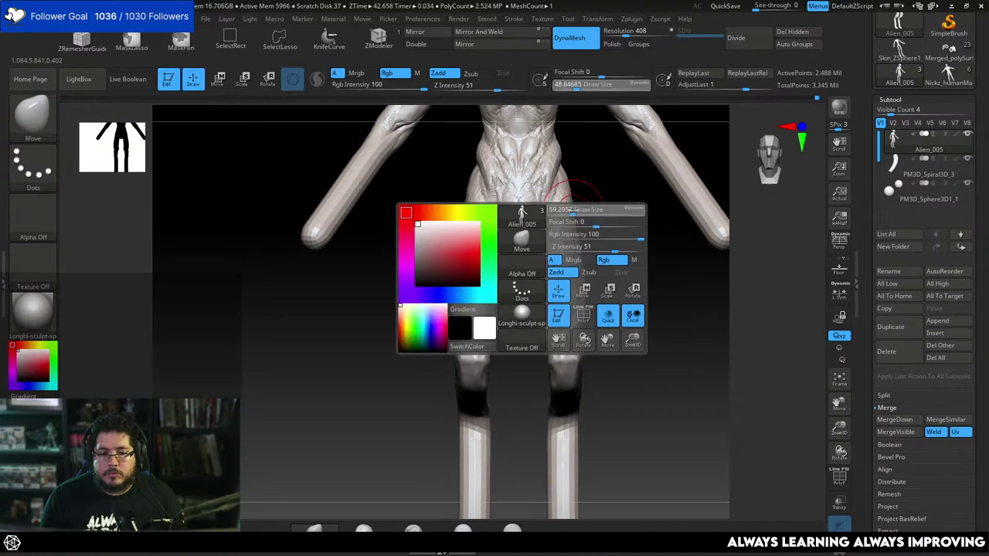
pyautogui.moveTo(574, 201); pyautogui.dragTo(570, 193)
pyautogui.press('space')
pyautogui.moveTo(603, 227); pyautogui.dragTo(537, 257)
pyautogui.press('space')
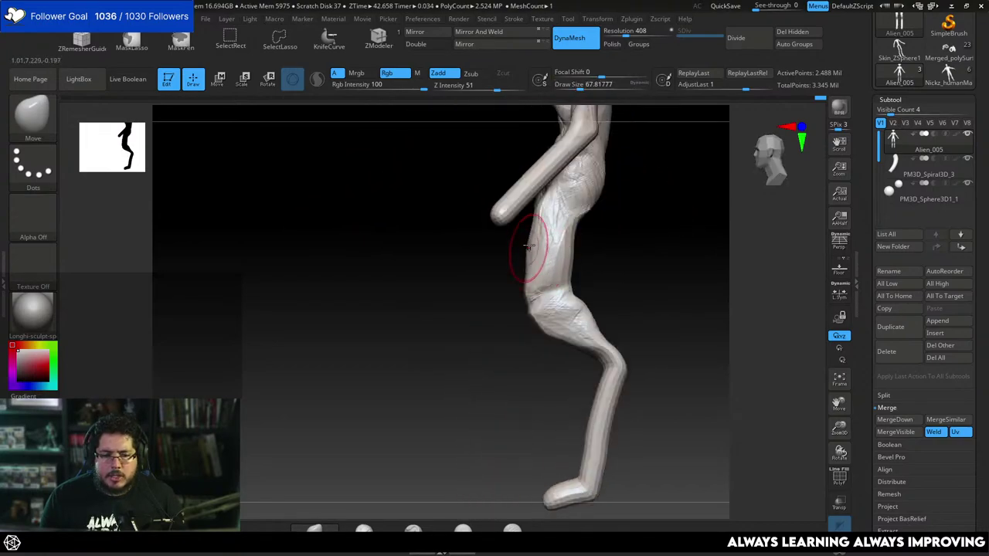
pyautogui.moveTo(433, 300); pyautogui.dragTo(561, 263)
# Hide both lower legs from the knees down and delete the hidden geometry.
pyautogui.keyDown('ctrl'); pyautogui.keyDown('alt'); pyautogui.keyDown('shift'); pyautogui.moveTo(493, 394); pyautogui.dragTo(439, 262); pyautogui.keyUp('shift'); pyautogui.keyUp('alt'); pyautogui.keyUp('ctrl')
pyautogui.keyDown('ctrl'); pyautogui.keyDown('shift'); pyautogui.click(582, 224); pyautogui.keyUp('shift'); pyautogui.keyUp('ctrl')
pyautogui.keyDown('ctrl'); pyautogui.keyDown('alt'); pyautogui.keyDown('shift'); pyautogui.moveTo(409, 443); pyautogui.dragTo(408, 444); pyautogui.keyUp('shift'); pyautogui.keyUp('alt'); pyautogui.keyUp('ctrl')
pyautogui.hotkey('ctrl', 'z')
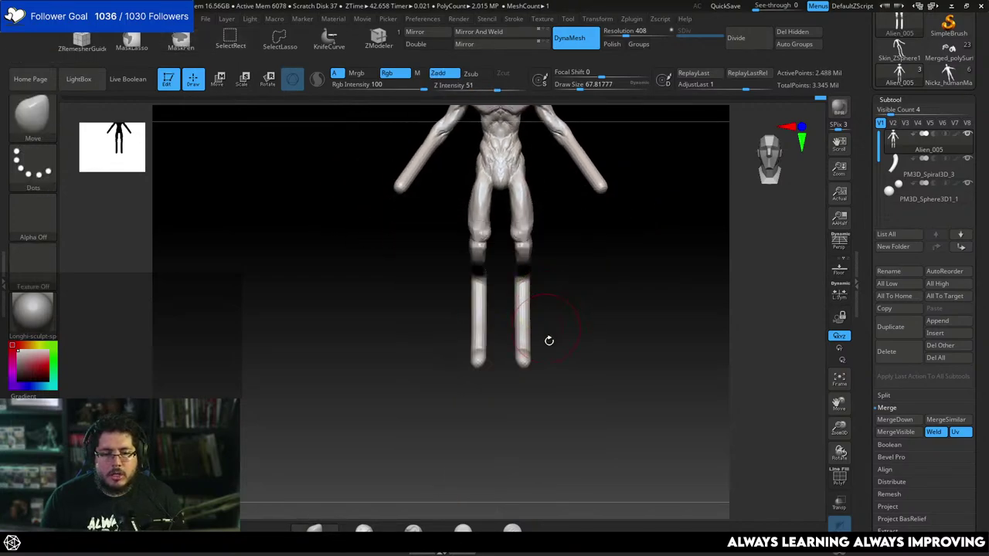
pyautogui.keyDown('ctrl'); pyautogui.keyDown('alt'); pyautogui.keyDown('shift'); pyautogui.moveTo(561, 393); pyautogui.dragTo(433, 242); pyautogui.keyUp('shift'); pyautogui.keyUp('alt'); pyautogui.keyUp('ctrl')
pyautogui.keyDown('alt'); pyautogui.moveTo(611, 201); pyautogui.dragTo(604, 352); pyautogui.keyUp('alt')
pyautogui.click(793, 32)
pyautogui.moveTo(624, 255)
pyautogui.mouseDown()
pyautogui.moveTo(669, 204)
pyautogui.moveTo(552, 380)
pyautogui.moveTo(558, 347)
pyautogui.moveTo(548, 314)
pyautogui.moveTo(561, 380)
pyautogui.moveTo(476, 289)
pyautogui.mouseUp()
# Flatten the front and sides of the thighs with the TrimDynamic brush at a draw size of about 77.
pyautogui.press('b')
pyautogui.press('t')
pyautogui.press('d')
pyautogui.rightClick(436, 315)
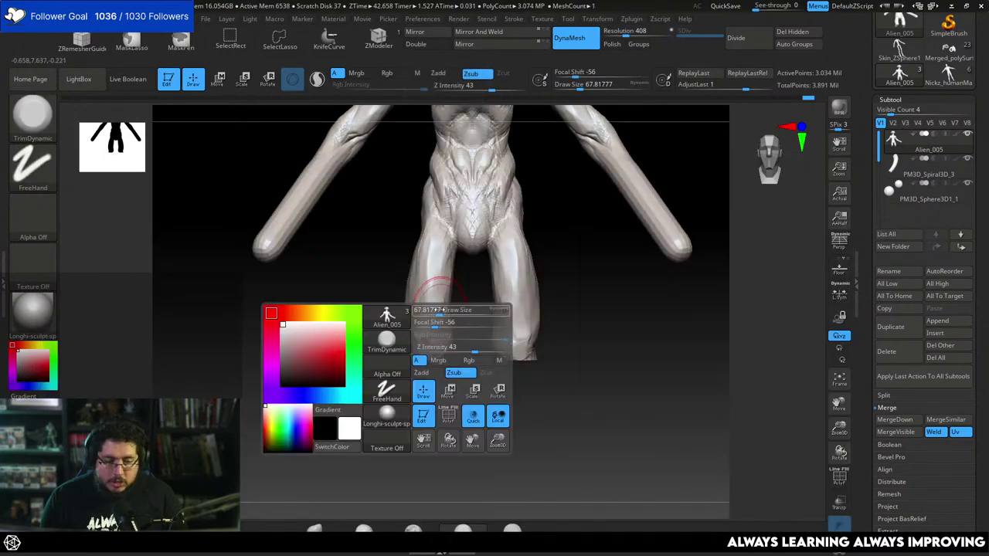
pyautogui.moveTo(485, 428)
pyautogui.mouseDown()
pyautogui.moveTo(441, 355)
pyautogui.moveTo(418, 347)
pyautogui.moveTo(397, 367)
pyautogui.moveTo(413, 337)
pyautogui.moveTo(464, 329)
pyautogui.mouseUp()
pyautogui.moveTo(433, 278)
pyautogui.mouseDown()
pyautogui.moveTo(428, 248)
pyautogui.moveTo(420, 254)
pyautogui.mouseUp()
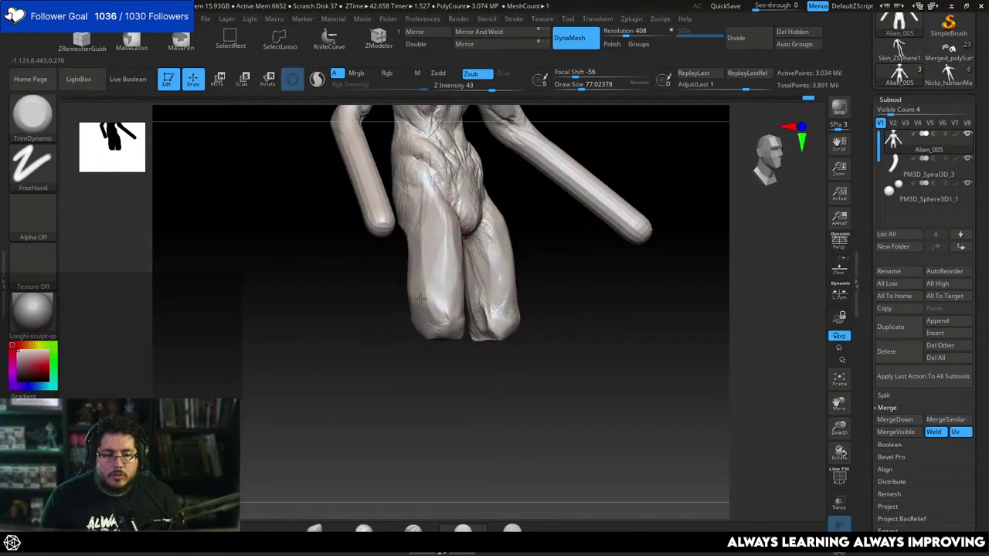
pyautogui.moveTo(436, 317); pyautogui.dragTo(450, 327)
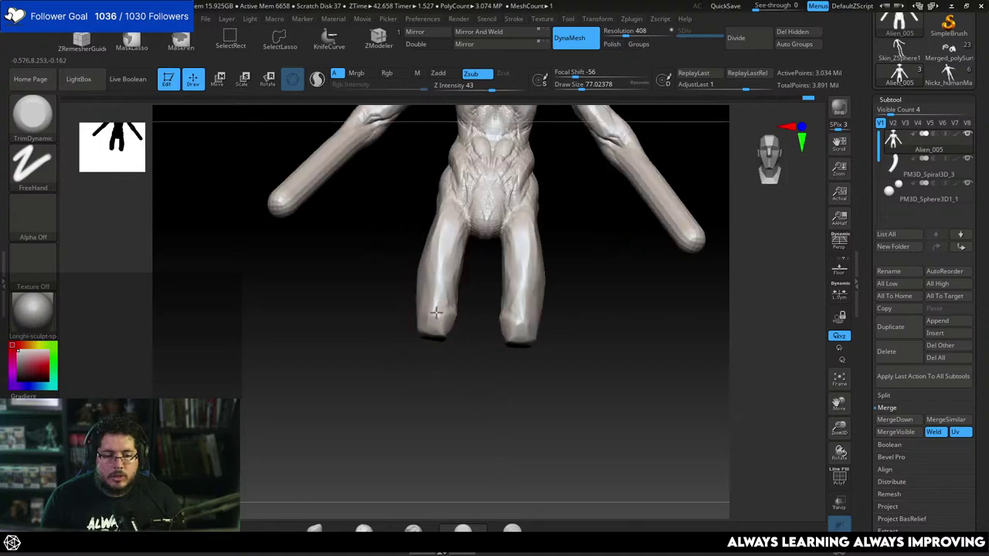
# Trim the lower ends and inner sides of the thigh stumps with the TrimDynamic brush at a draw size of about 59.
pyautogui.moveTo(457, 370); pyautogui.dragTo(458, 331)
pyautogui.moveTo(453, 373)
pyautogui.mouseDown()
pyautogui.moveTo(444, 236)
pyautogui.moveTo(456, 360)
pyautogui.mouseUp()
pyautogui.press('space')
pyautogui.click(441, 306)
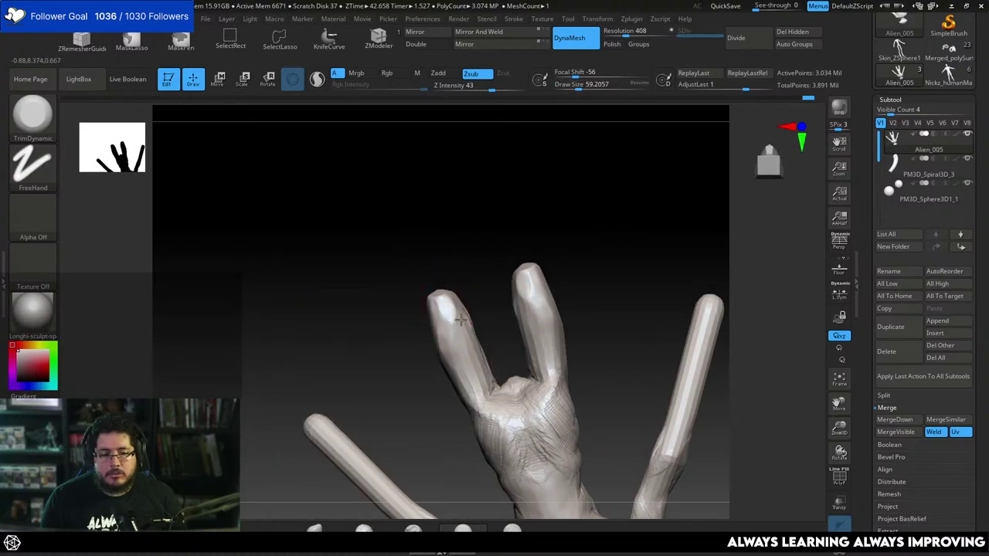
pyautogui.moveTo(461, 319)
pyautogui.mouseDown()
pyautogui.moveTo(486, 324)
pyautogui.moveTo(473, 356)
pyautogui.moveTo(466, 311)
pyautogui.moveTo(464, 338)
pyautogui.mouseUp()
pyautogui.moveTo(461, 272); pyautogui.dragTo(506, 216)
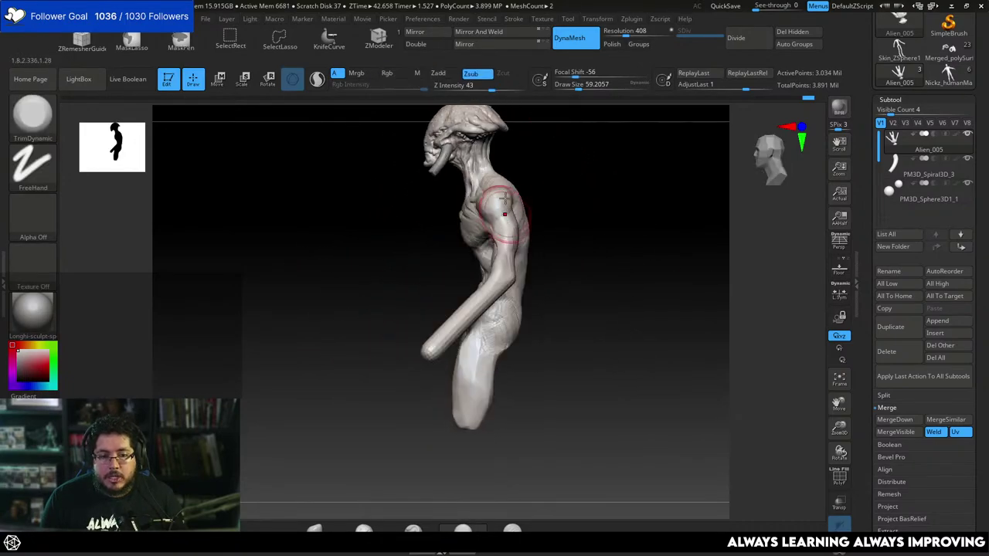
# Build up the sides of the torso below the chest with the ClayBuildup brush at a draw size of about 44.
pyautogui.moveTo(572, 277)
pyautogui.mouseDown()
pyautogui.moveTo(561, 245)
pyautogui.moveTo(601, 265)
pyautogui.moveTo(547, 263)
pyautogui.moveTo(486, 243)
pyautogui.mouseUp()
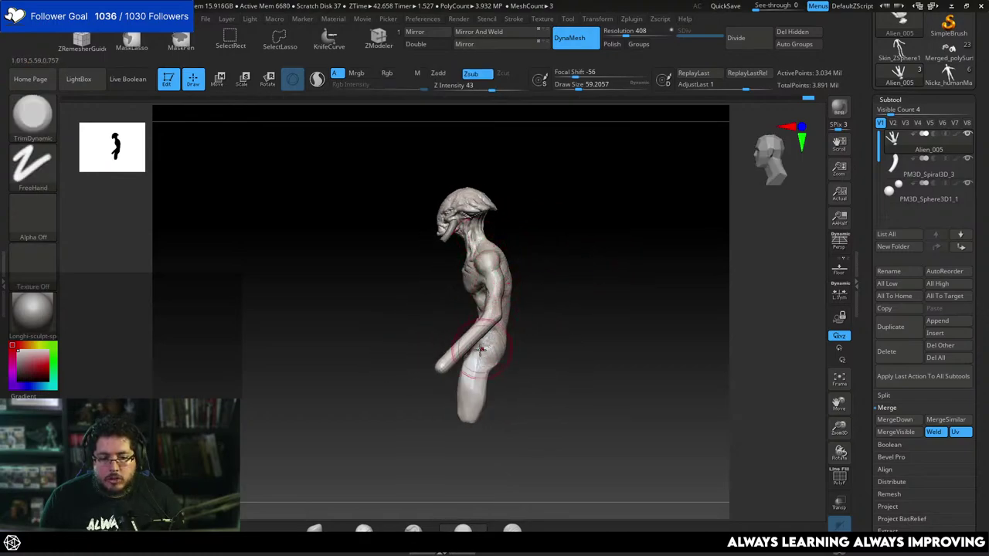
pyautogui.moveTo(497, 362)
pyautogui.mouseDown()
pyautogui.moveTo(550, 289)
pyautogui.moveTo(596, 289)
pyautogui.moveTo(601, 227)
pyautogui.moveTo(565, 173)
pyautogui.moveTo(478, 196)
pyautogui.mouseUp()
pyautogui.press('b')
pyautogui.press('c')
pyautogui.press('b')
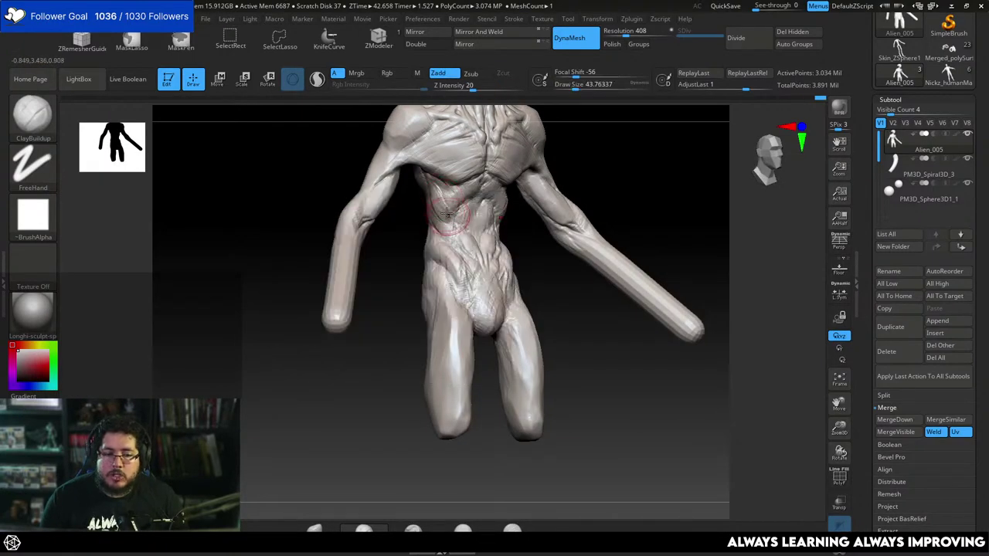
pyautogui.moveTo(565, 200)
pyautogui.keyDown('alt'); pyautogui.mouseDown()
pyautogui.moveTo(613, 126)
pyautogui.moveTo(603, 192)
pyautogui.moveTo(590, 206)
pyautogui.moveTo(599, 209)
pyautogui.moveTo(557, 201)
pyautogui.moveTo(417, 255)
pyautogui.mouseUp(); pyautogui.keyUp('alt')
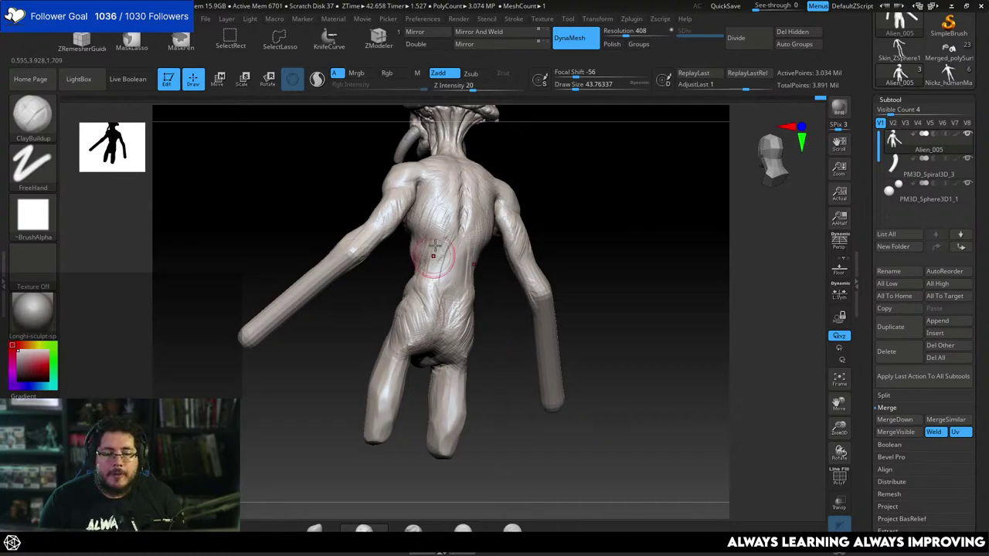
# Build up the lower back and the shoulder blade area with the ClayBuildup brush at a draw size of about 44.
pyautogui.moveTo(436, 246)
pyautogui.mouseDown()
pyautogui.moveTo(435, 274)
pyautogui.moveTo(455, 274)
pyautogui.mouseUp()
pyautogui.moveTo(552, 251); pyautogui.dragTo(473, 231)
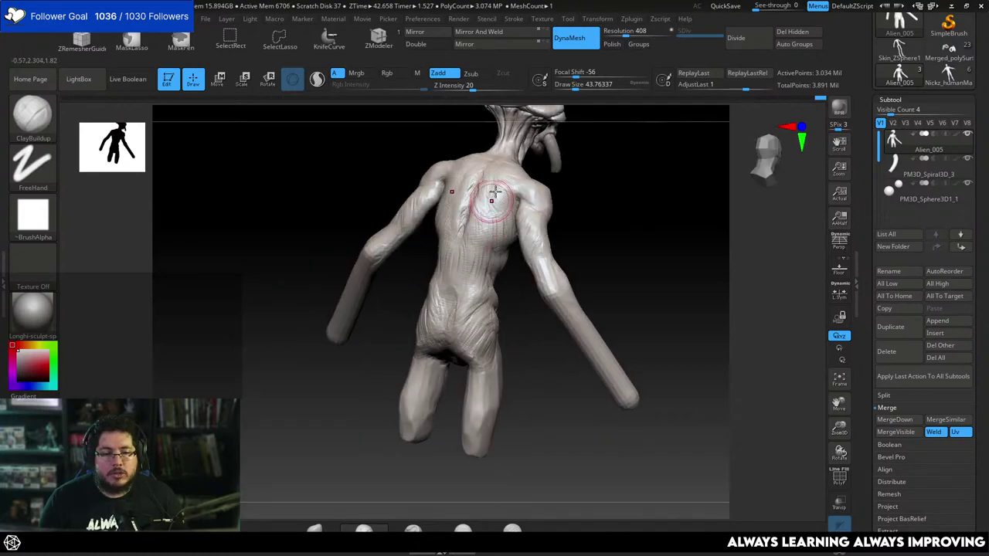
pyautogui.moveTo(495, 192)
pyautogui.mouseDown()
pyautogui.moveTo(503, 183)
pyautogui.moveTo(501, 217)
pyautogui.mouseUp()
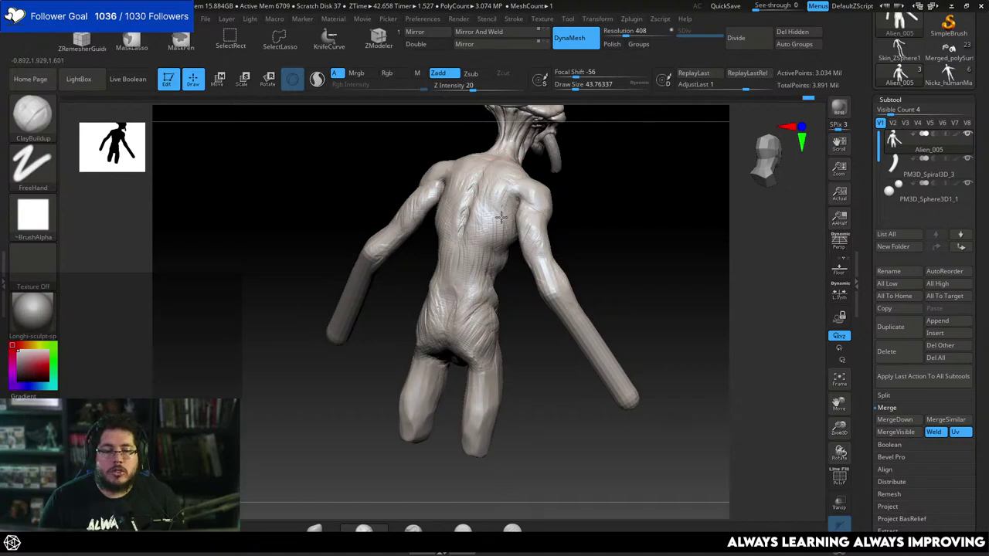
pyautogui.keyDown('shift'); pyautogui.moveTo(516, 205); pyautogui.dragTo(611, 192, button='right'); pyautogui.keyUp('shift')
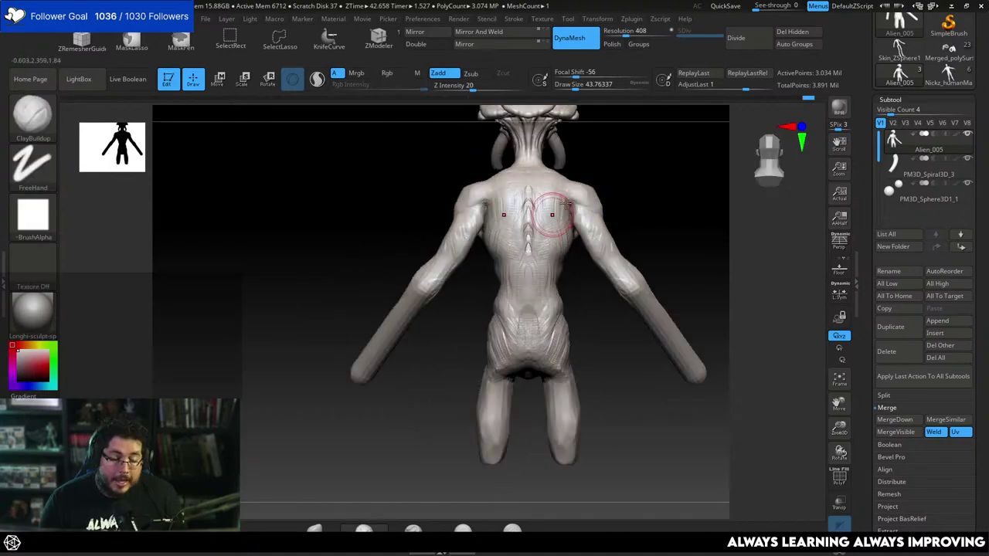
# Refine the outer upper back near the armpits with the ClayBuildup brush at a draw size of about 27.
pyautogui.keyDown('alt'); pyautogui.moveTo(619, 234); pyautogui.dragTo(586, 199, button='right'); pyautogui.keyUp('alt')
pyautogui.press('space')
pyautogui.moveTo(590, 196); pyautogui.dragTo(557, 188)
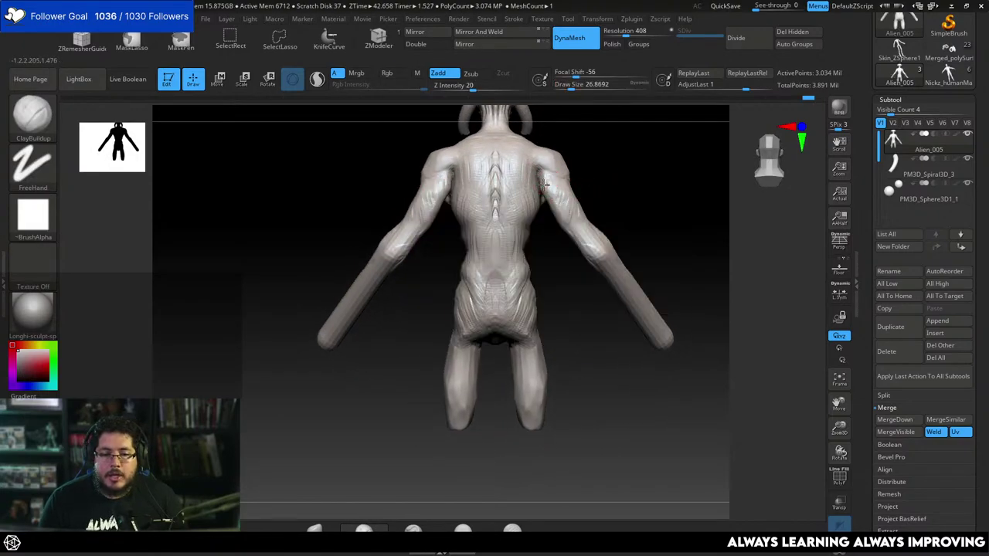
pyautogui.moveTo(695, 209); pyautogui.dragTo(492, 264, button='right')
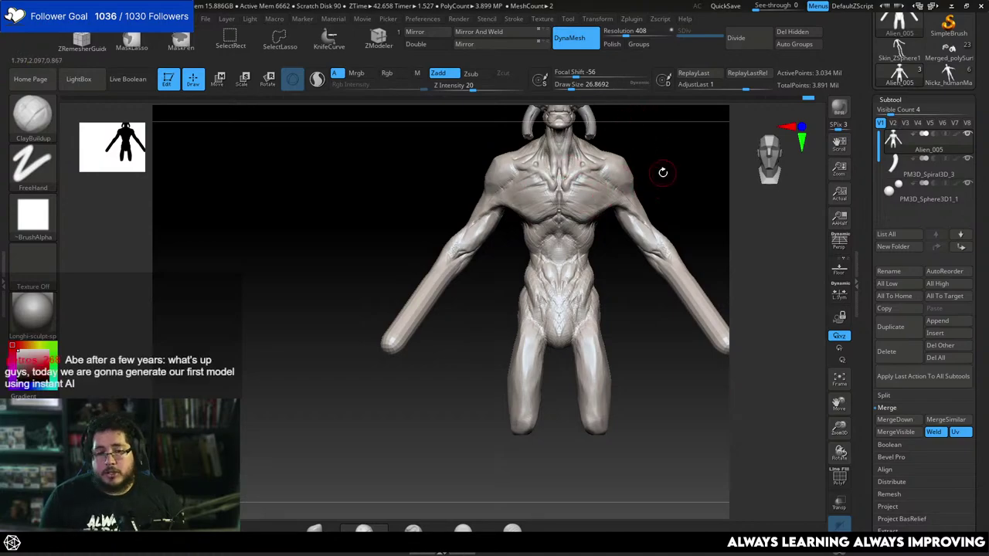
# Build up the front and back of the upper arm down to the elbow with the ClayBuildup brush at a draw size of about 35.
pyautogui.moveTo(663, 171)
pyautogui.mouseDown()
pyautogui.moveTo(683, 173)
pyautogui.moveTo(658, 183)
pyautogui.moveTo(657, 199)
pyautogui.moveTo(613, 209)
pyautogui.mouseUp()
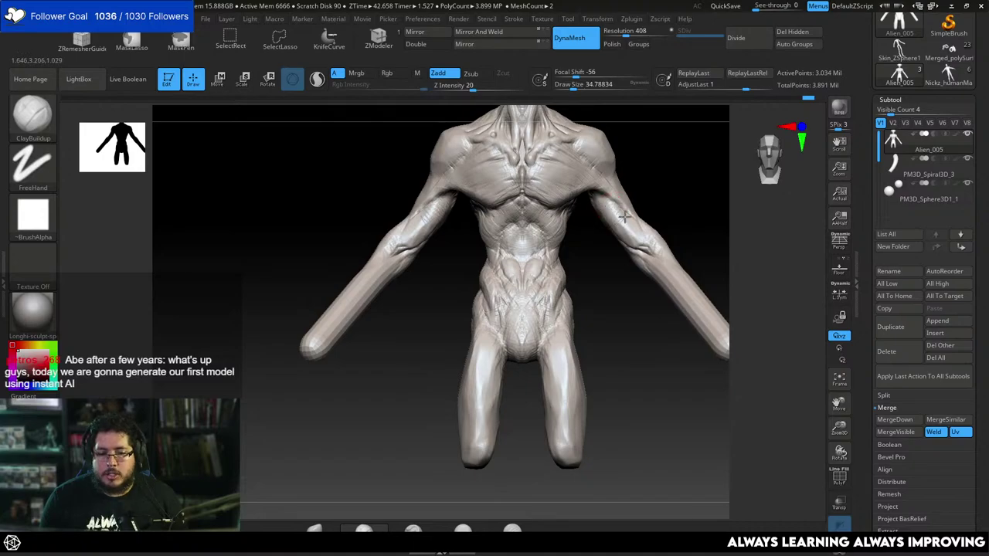
pyautogui.moveTo(653, 249); pyautogui.dragTo(647, 245, button='right')
pyautogui.moveTo(647, 246); pyautogui.dragTo(634, 240)
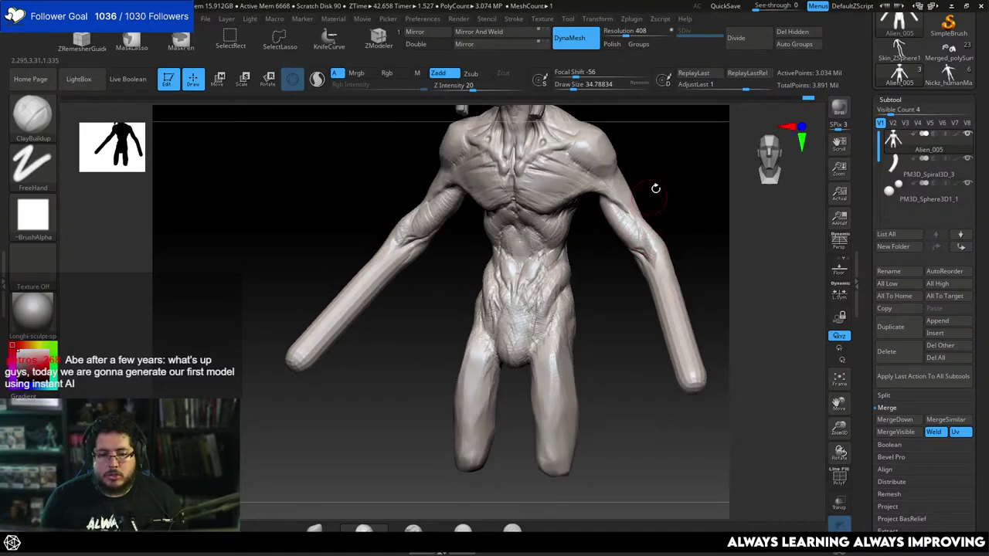
pyautogui.moveTo(656, 187); pyautogui.dragTo(626, 167, button='right')
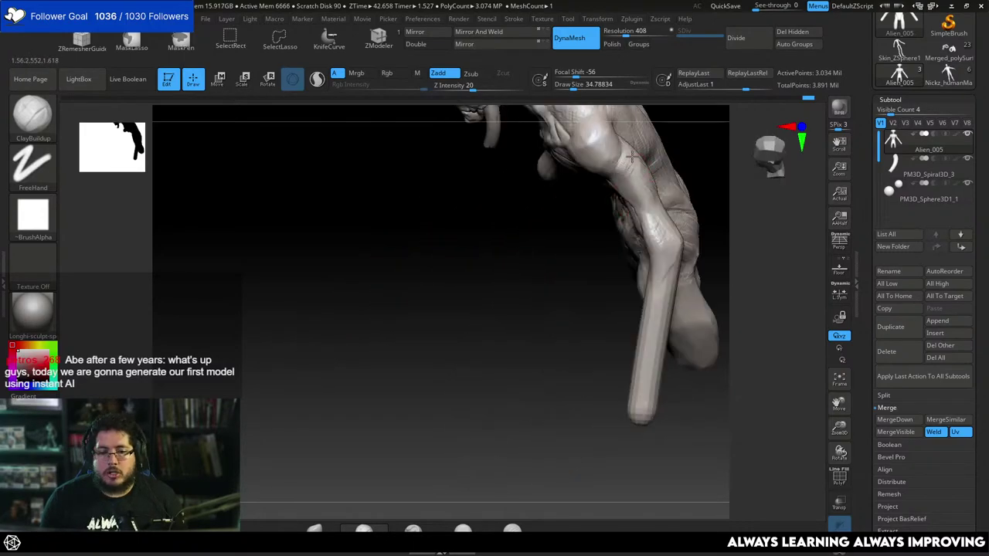
pyautogui.moveTo(601, 262); pyautogui.dragTo(603, 207, button='right')
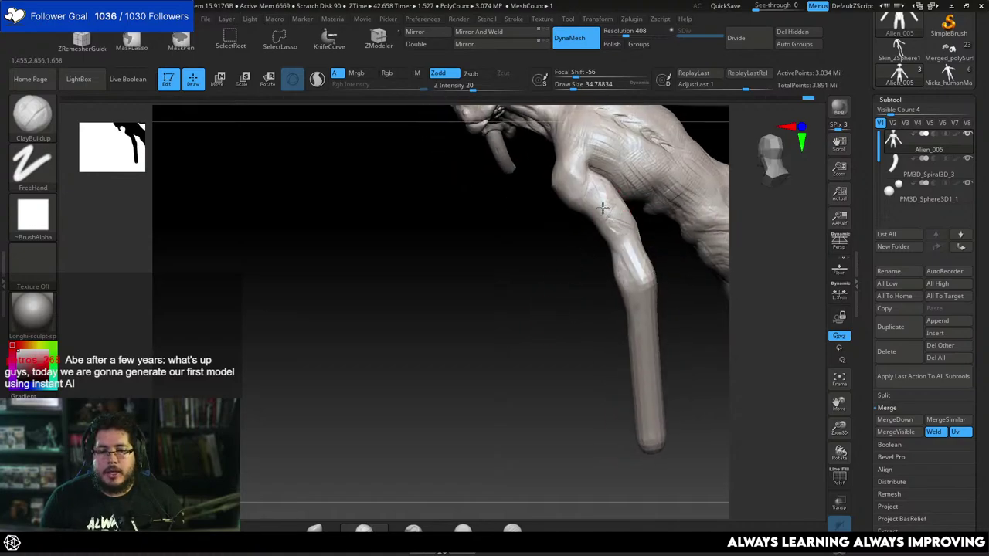
pyautogui.moveTo(602, 172); pyautogui.dragTo(586, 205, button='right')
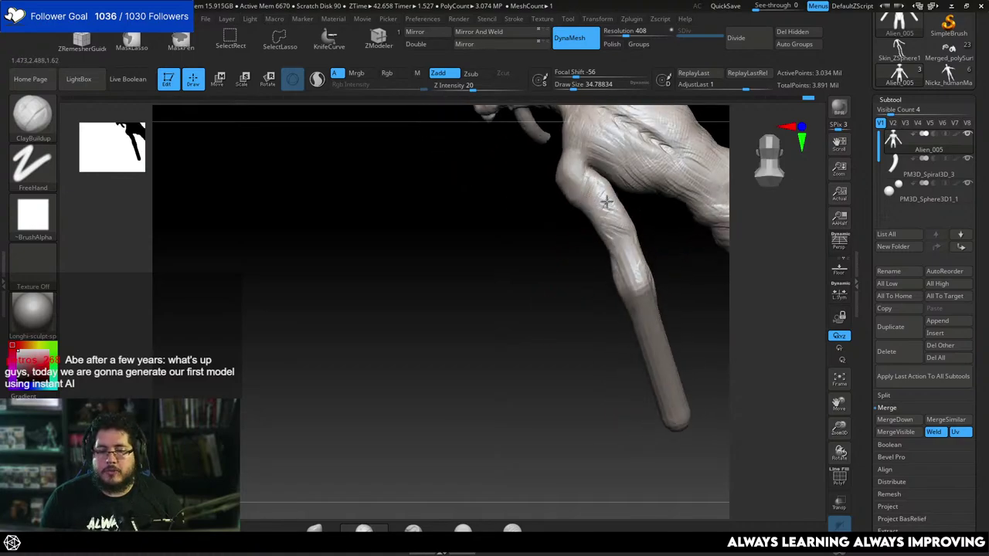
pyautogui.moveTo(610, 263); pyautogui.dragTo(612, 230, button='right')
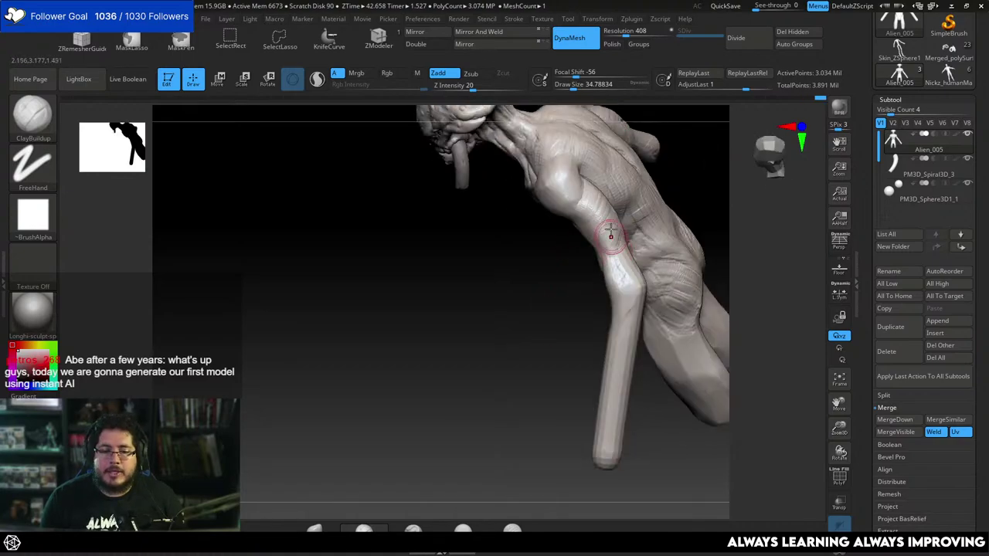
pyautogui.moveTo(673, 183)
pyautogui.mouseDown(button='right')
pyautogui.moveTo(684, 199)
pyautogui.moveTo(664, 188)
pyautogui.mouseUp(button='right')
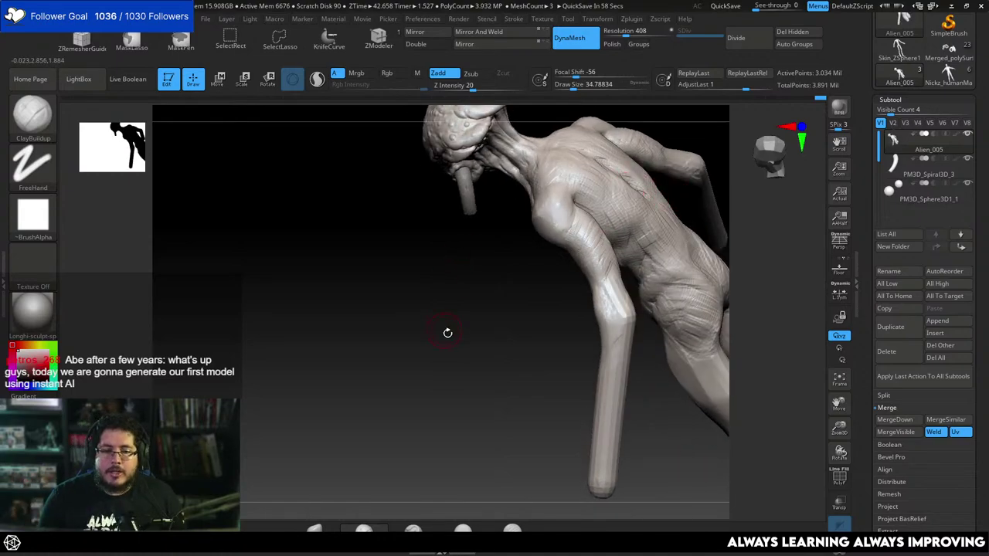
pyautogui.moveTo(449, 332); pyautogui.dragTo(452, 347, button='right')
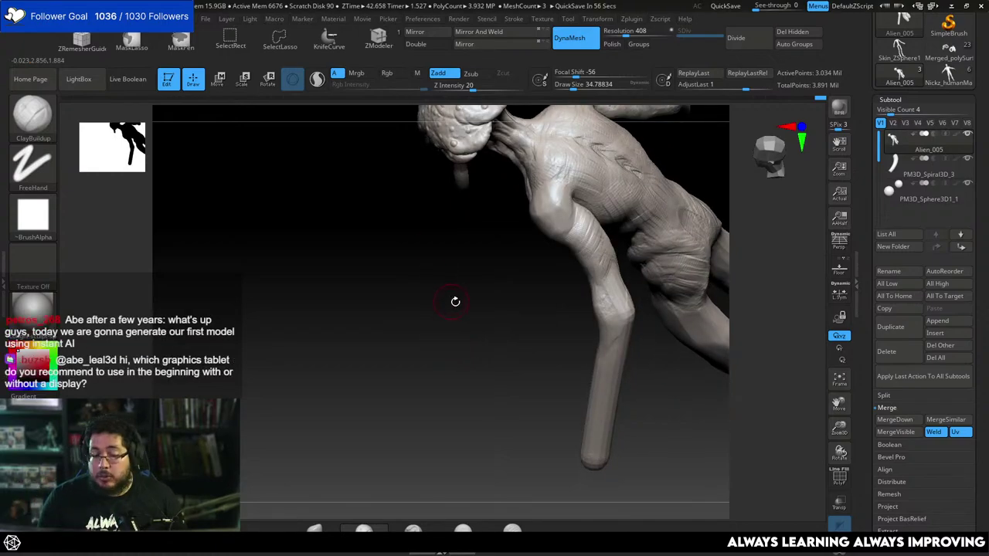
# Rework the front of the shoulder and the outer upper arm with the ClayBuildup brush, undoing unwanted strokes.
pyautogui.moveTo(455, 302)
pyautogui.mouseDown(button='right')
pyautogui.moveTo(627, 153)
pyautogui.moveTo(598, 126)
pyautogui.mouseUp(button='right')
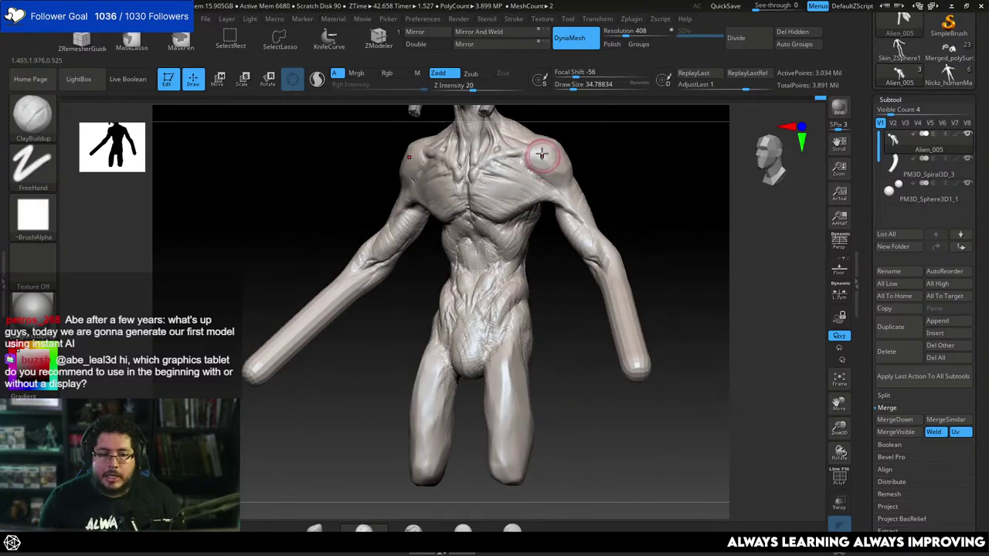
pyautogui.moveTo(561, 183)
pyautogui.mouseDown(button='right')
pyautogui.moveTo(639, 204)
pyautogui.moveTo(616, 196)
pyautogui.mouseUp(button='right')
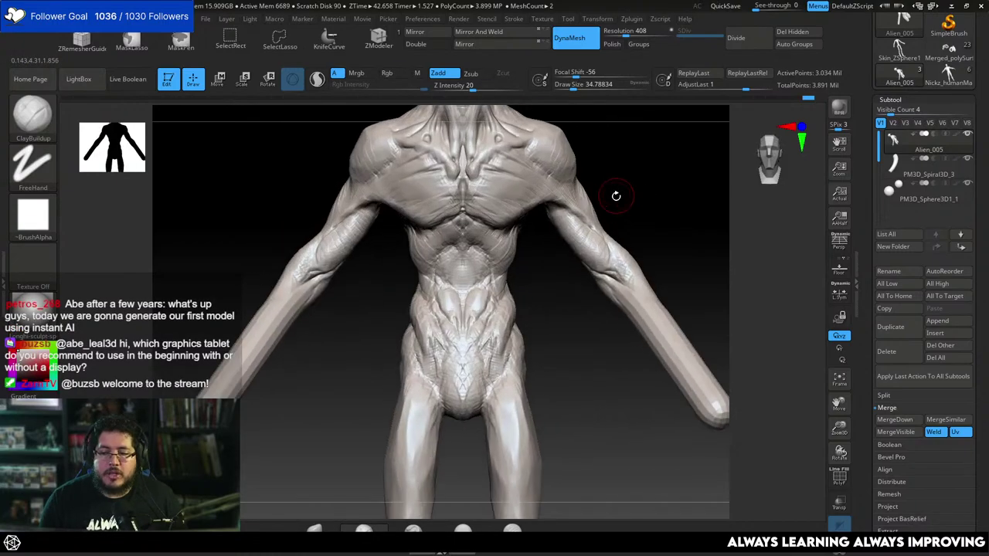
pyautogui.hotkey('ctrl', 'z')
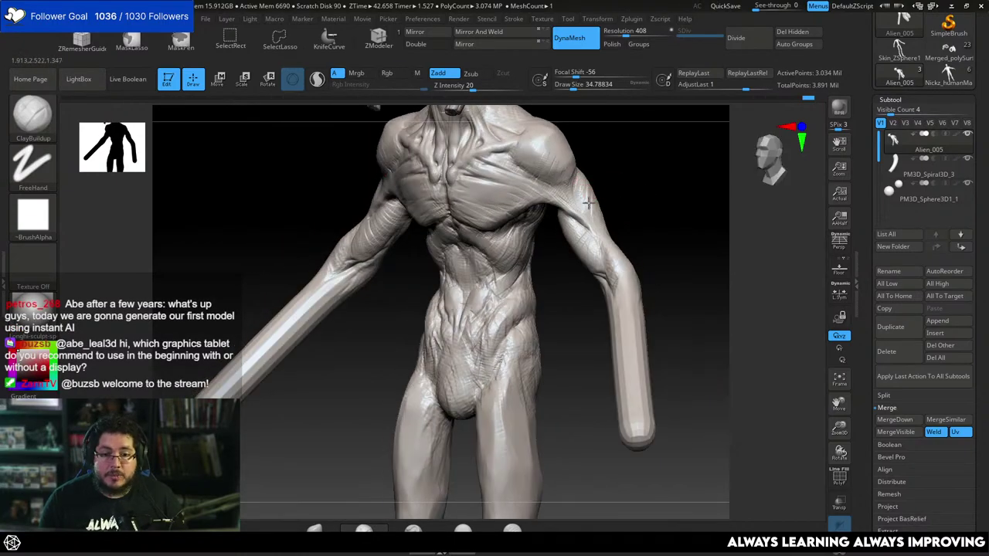
pyautogui.hotkey('ctrl', 'z')
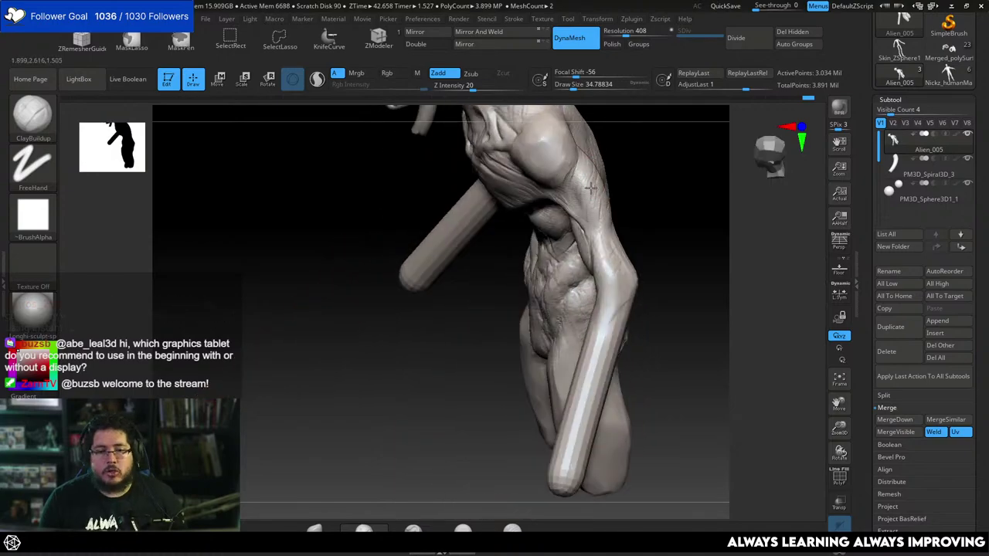
pyautogui.hotkey('ctrl', 'z')
pyautogui.hotkey('ctrl', 'z')
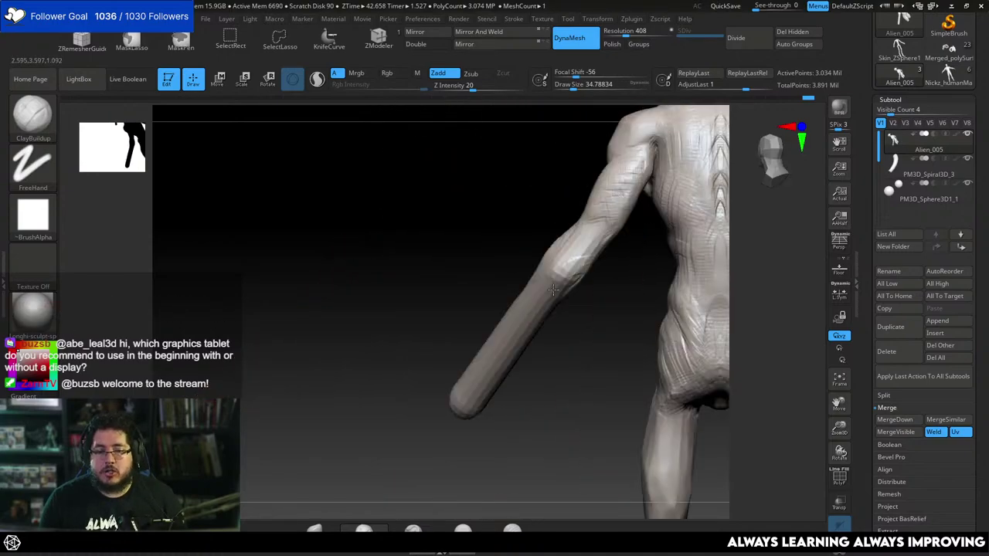
# Flatten the back and outer side of the upper arm with the TrimDynamic brush at a draw size of about 49.
pyautogui.press('b')
pyautogui.press('t')
pyautogui.press('d')
pyautogui.press('space')
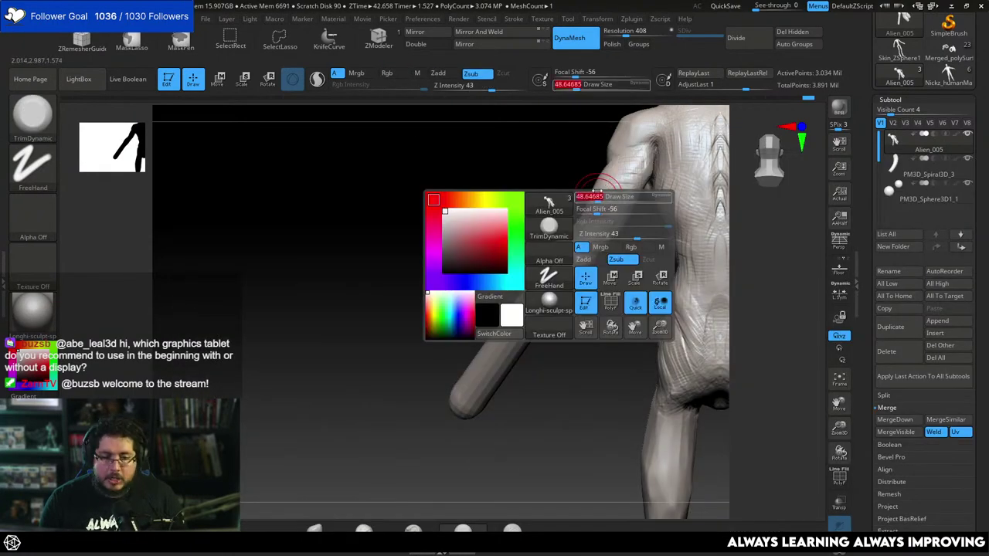
pyautogui.hotkey('ctrl', 'z')
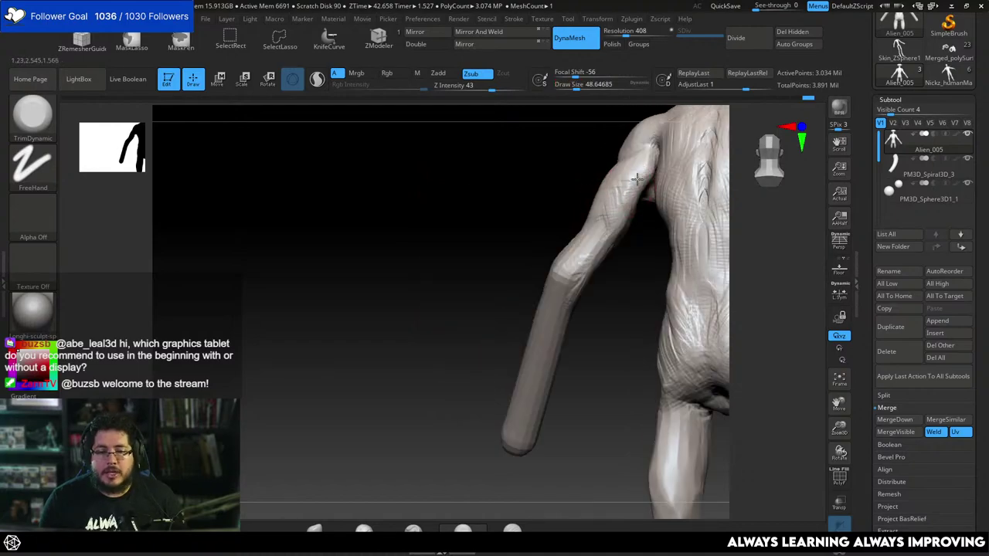
pyautogui.hotkey('ctrl', 'z')
pyautogui.hotkey('ctrl', 'z')
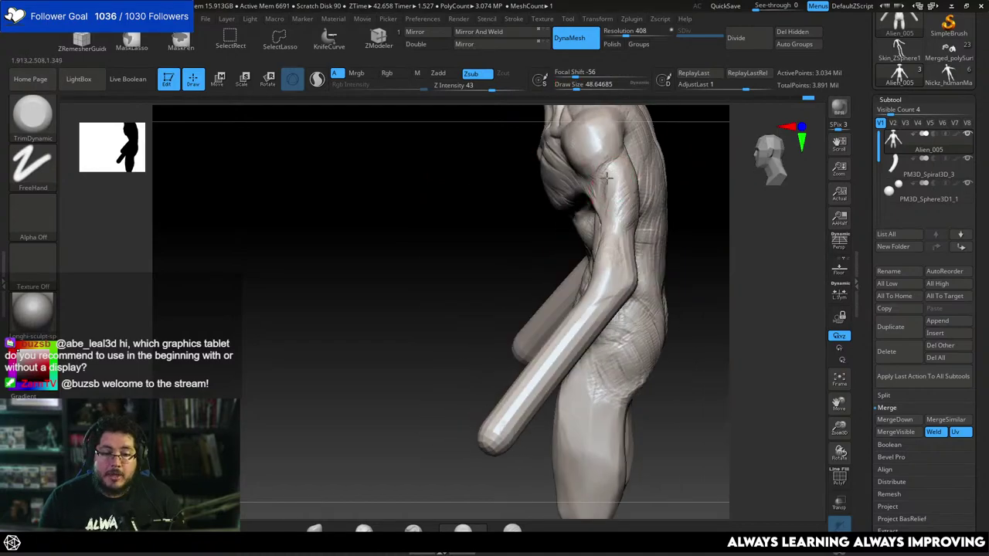
pyautogui.hotkey('ctrl', 'z')
pyautogui.hotkey('ctrl', 'z')
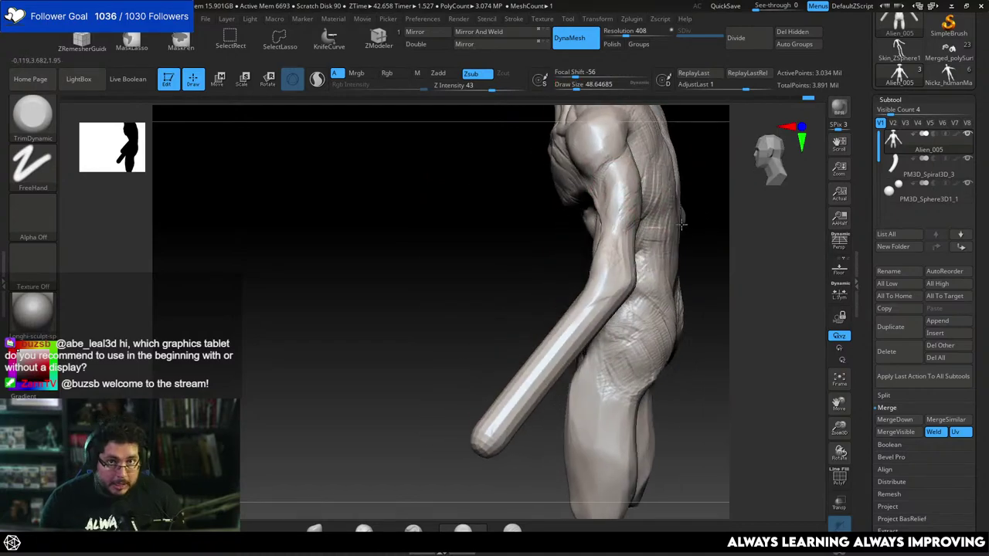
# Refine the planes of the upper arm with the TrimDynamic brush at a draw size of about 39, undoing unwanted strokes.
pyautogui.hotkey('ctrl', 'z')
pyautogui.hotkey('ctrl', 'z')
pyautogui.hotkey('ctrl', 'z')
pyautogui.hotkey('ctrl', 'z')
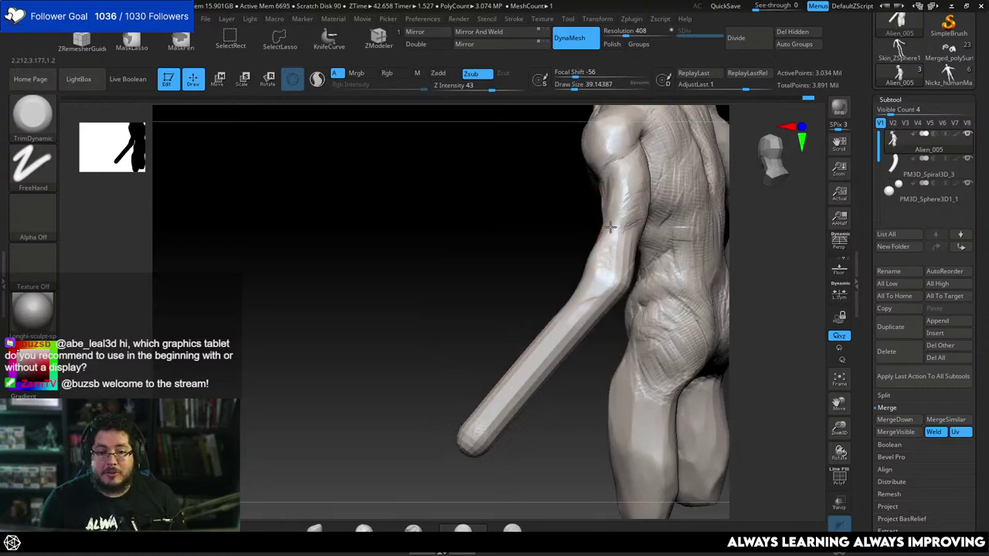
pyautogui.hotkey('ctrl', 'z')
pyautogui.hotkey('ctrl', 'z')
pyautogui.hotkey('ctrl', 'z')
pyautogui.hotkey('ctrl', 'z')
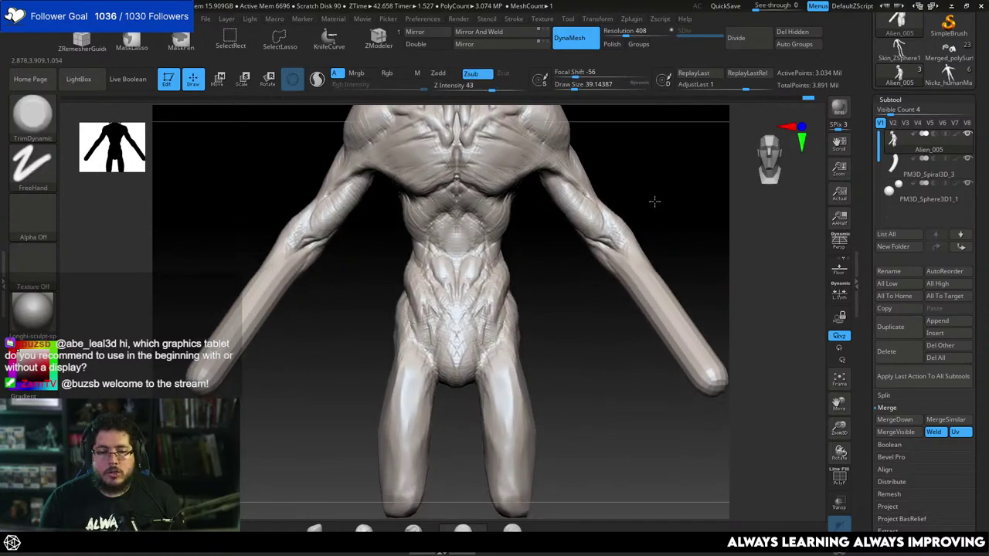
pyautogui.hotkey('ctrl', 'z')
# Flatten the chest muscles with the TrimDynamic brush at a draw size of about 44, undoing unwanted strokes.
pyautogui.press('space')
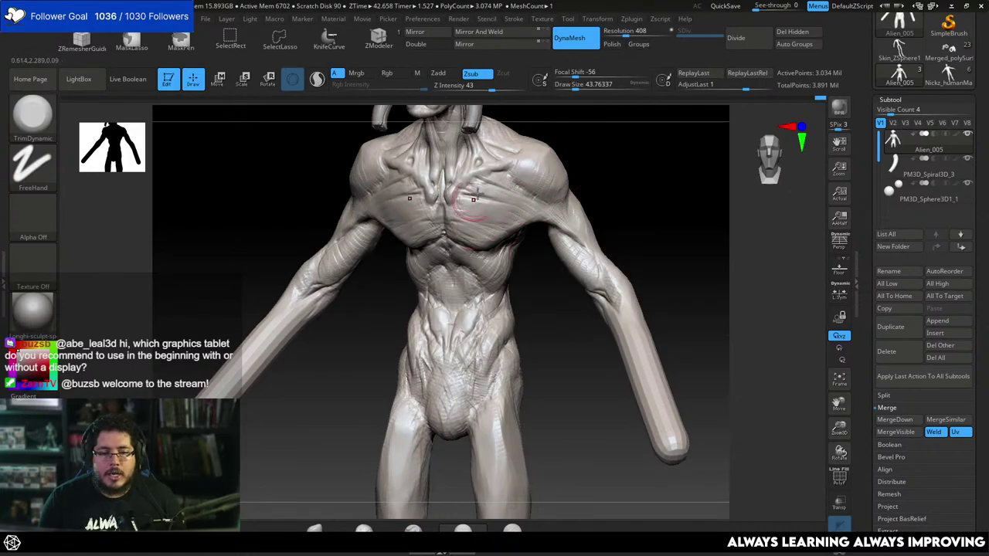
pyautogui.hotkey('ctrl', 'z')
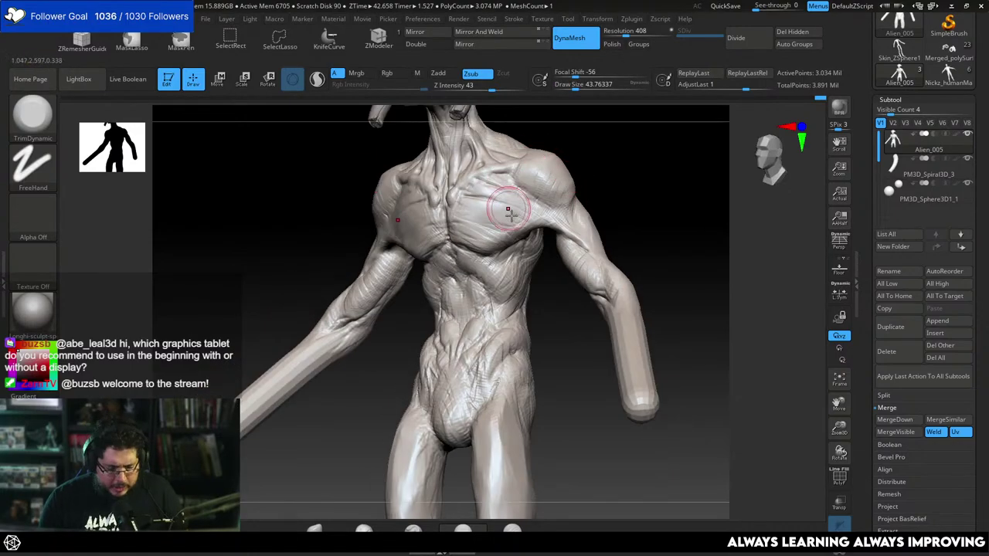
pyautogui.hotkey('ctrl', 'z')
pyautogui.hotkey('ctrl', 'z')
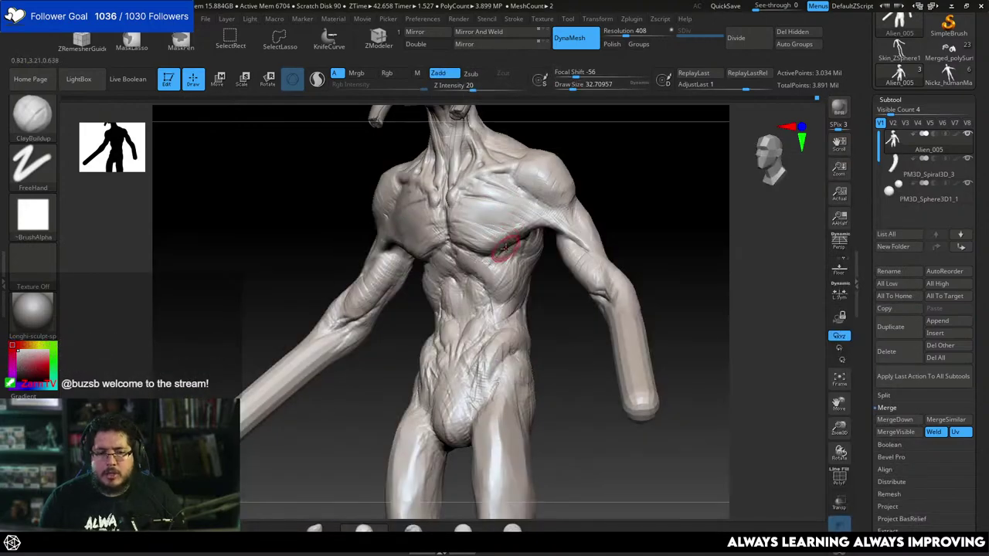
# Build up the outer pectoral toward the armpit with the ClayBuildup brush at a draw size of about 49.
pyautogui.hotkey('ctrl', 'z')
pyautogui.hotkey('ctrl', 'z')
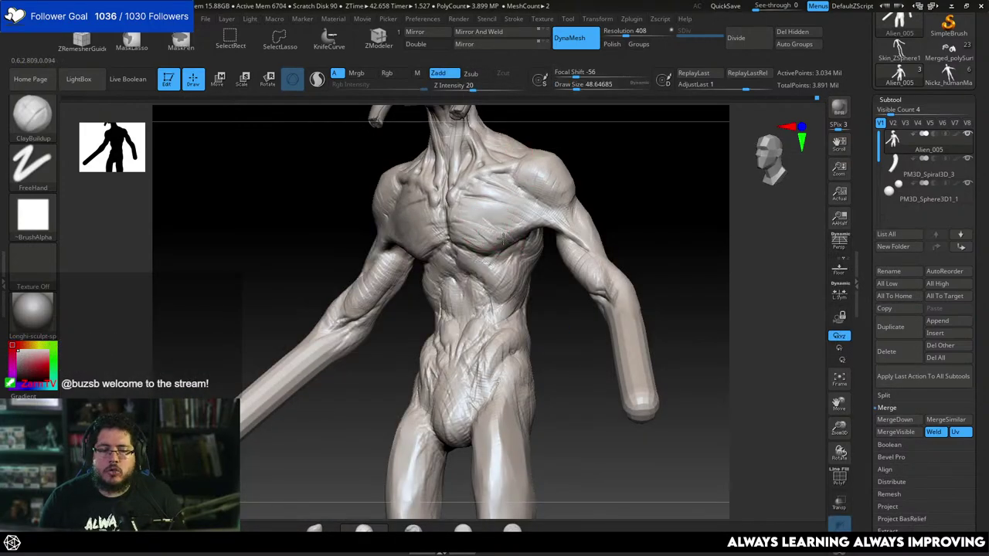
pyautogui.moveTo(515, 234); pyautogui.dragTo(512, 225)
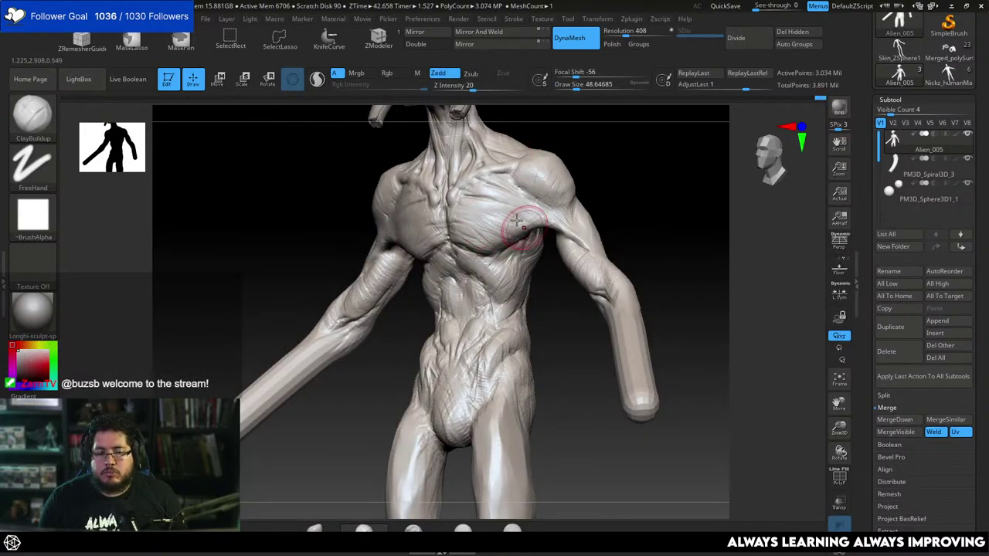
pyautogui.moveTo(620, 189)
pyautogui.mouseDown()
pyautogui.moveTo(627, 201)
pyautogui.moveTo(602, 196)
pyautogui.moveTo(653, 181)
pyautogui.mouseUp()
# Refine the sternum and the lower centre of the chest with the ClayBuildup brush at a draw size of about 23.
pyautogui.press('space')
pyautogui.moveTo(529, 205)
pyautogui.mouseDown()
pyautogui.moveTo(517, 204)
pyautogui.moveTo(506, 185)
pyautogui.mouseUp()
pyautogui.press('space')
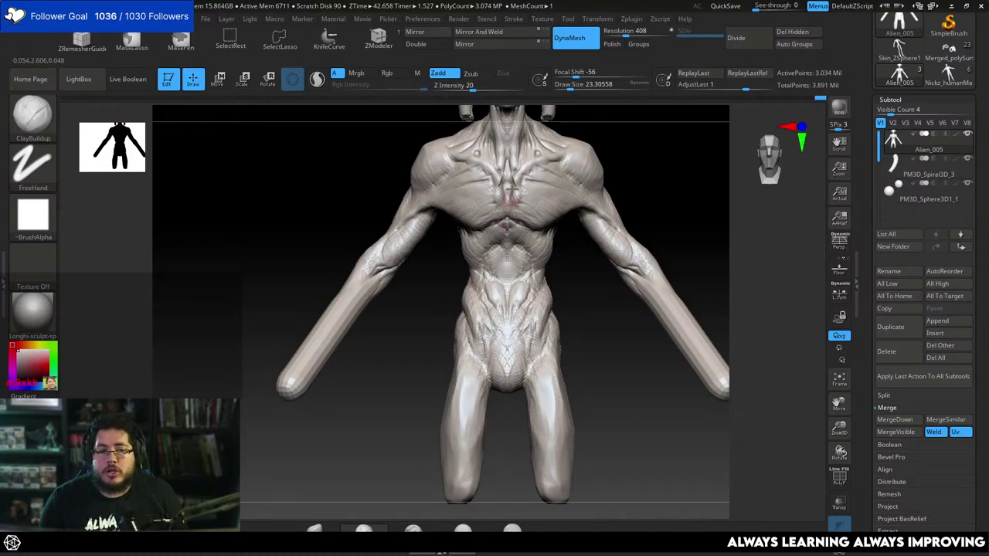
pyautogui.keyDown('alt'); pyautogui.moveTo(634, 143); pyautogui.dragTo(624, 88); pyautogui.keyUp('alt')
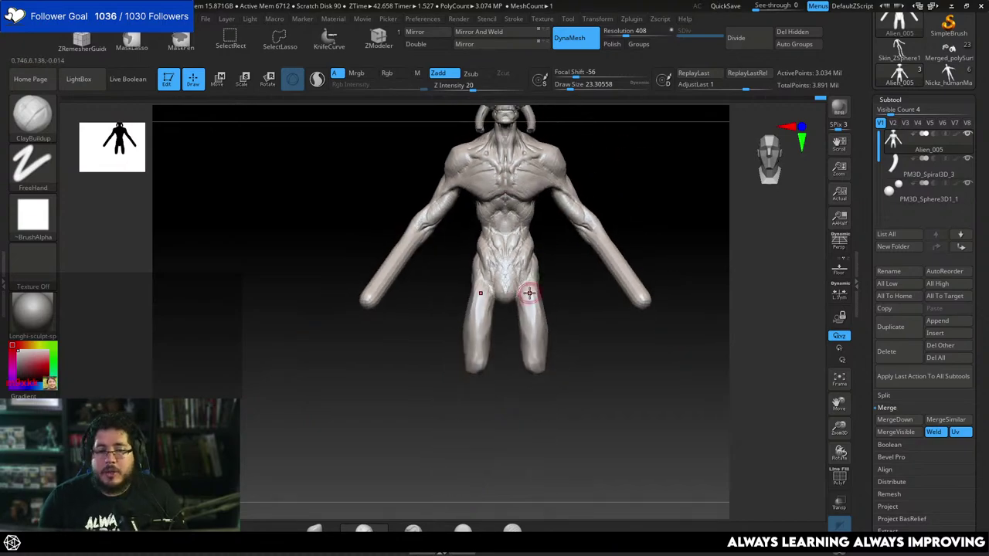
pyautogui.moveTo(629, 191)
pyautogui.mouseDown()
pyautogui.moveTo(641, 192)
pyautogui.moveTo(601, 183)
pyautogui.moveTo(616, 185)
pyautogui.moveTo(584, 287)
pyautogui.moveTo(539, 291)
pyautogui.mouseUp()
# Add volume to the side of the neck with the ClayBuildup brush at a draw size of about 31.
pyautogui.press('space')
pyautogui.moveTo(502, 260); pyautogui.dragTo(507, 259)
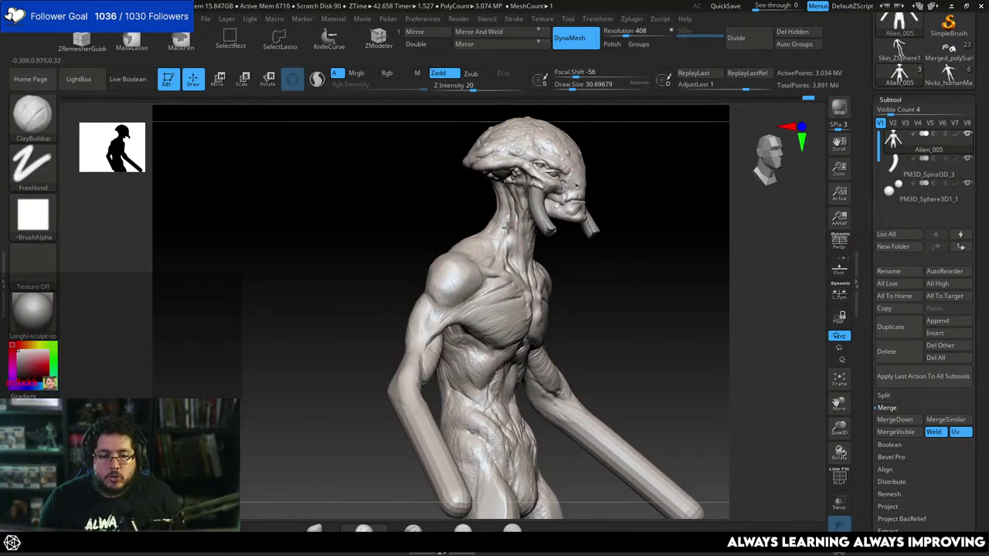
pyautogui.moveTo(512, 241); pyautogui.dragTo(564, 183)
# Reshape the slope between the neck and shoulders with the Move brush at draw sizes of about 71 and 54.
pyautogui.press('b')
pyautogui.press('m')
pyautogui.press('v')
pyautogui.press('space')
pyautogui.moveTo(566, 238); pyautogui.dragTo(577, 238)
pyautogui.moveTo(545, 232); pyautogui.dragTo(565, 226)
pyautogui.press('space')
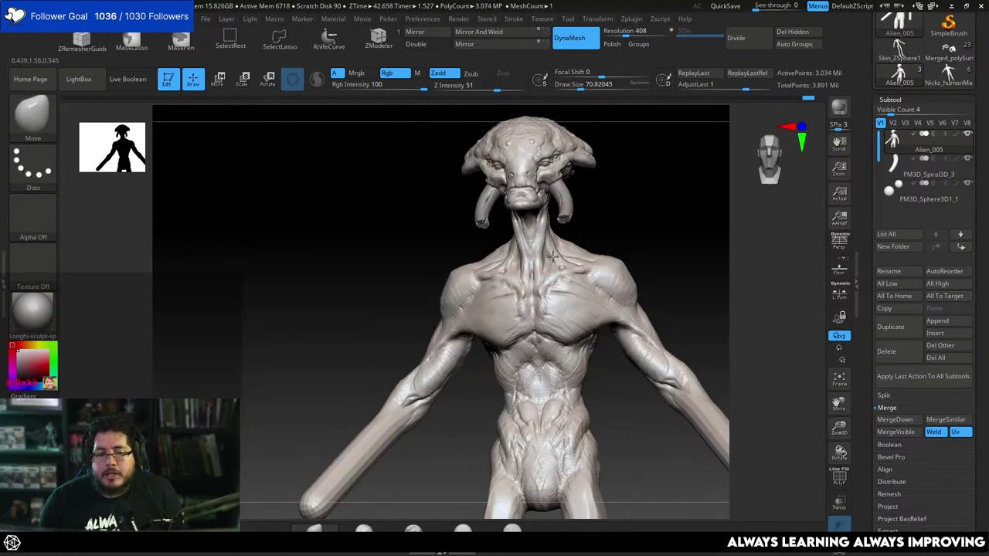
pyautogui.press('space')
pyautogui.moveTo(583, 229)
pyautogui.mouseDown()
pyautogui.moveTo(625, 217)
pyautogui.moveTo(597, 179)
pyautogui.mouseUp()
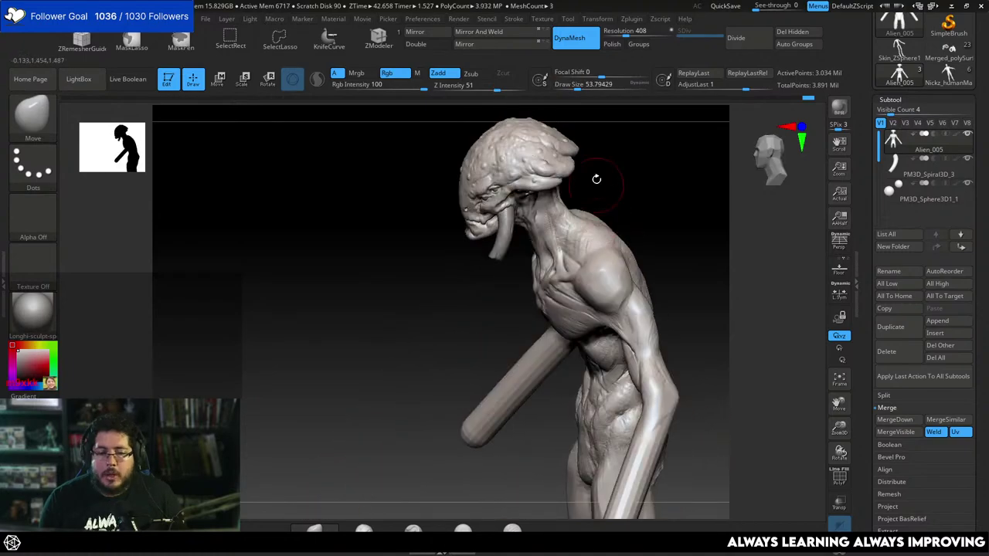
# Build up the trapezius and the top of the shoulder blade with the ClayBuildup brush at a draw size of about 49.
pyautogui.press('b')
pyautogui.press('c')
pyautogui.press('b')
pyautogui.press('space')
pyautogui.moveTo(604, 223); pyautogui.dragTo(598, 225)
pyautogui.press('space')
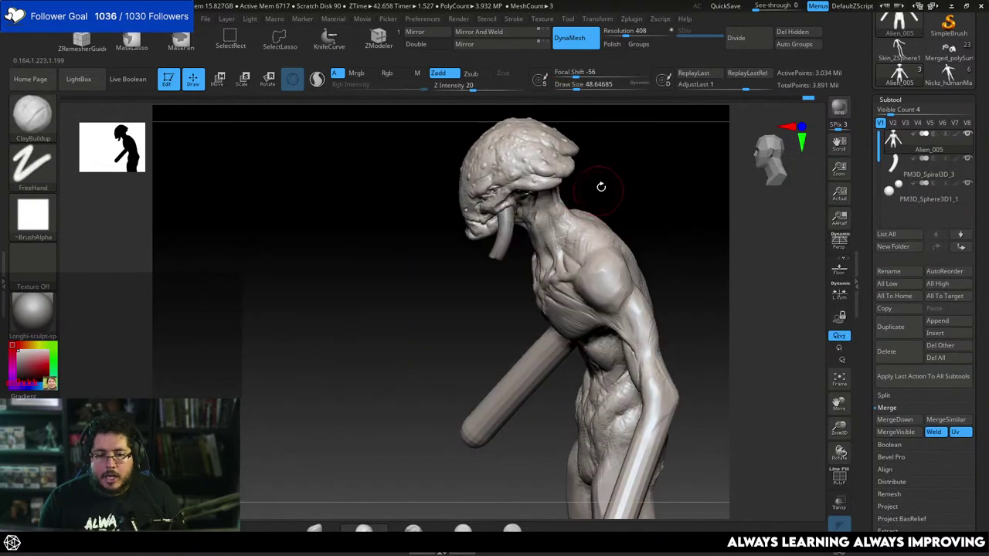
pyautogui.moveTo(601, 186); pyautogui.dragTo(564, 204)
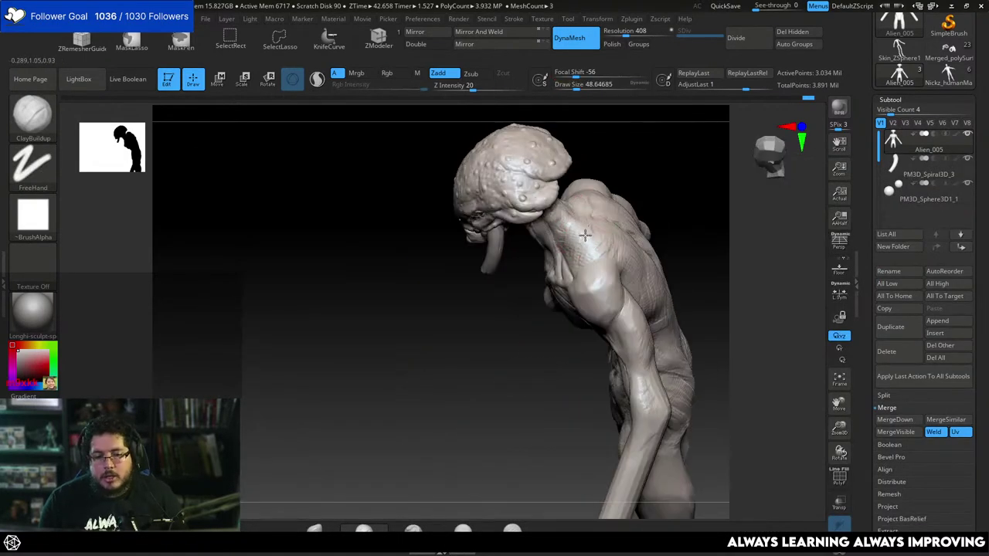
pyautogui.moveTo(608, 242); pyautogui.dragTo(605, 239, button='right')
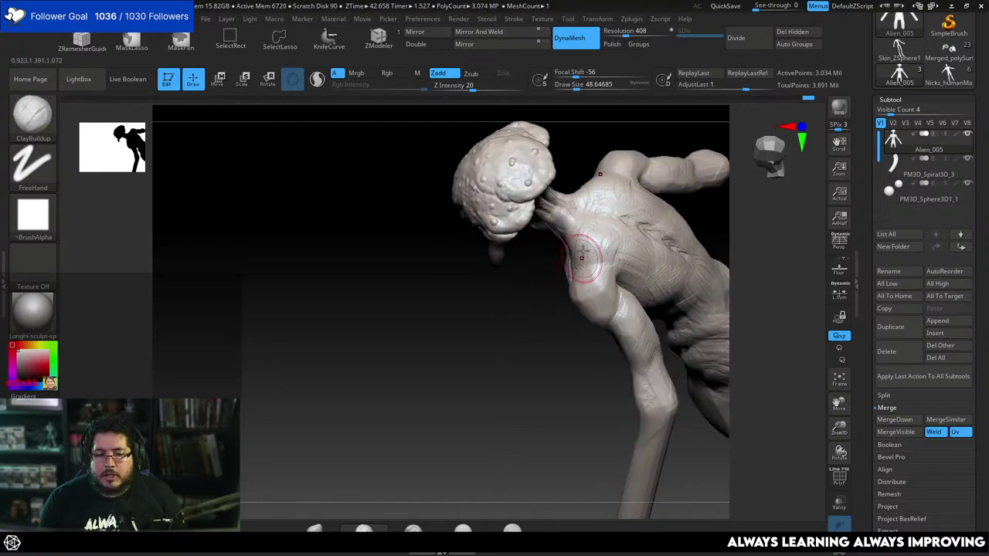
pyautogui.moveTo(541, 286)
pyautogui.mouseDown()
pyautogui.moveTo(567, 211)
pyautogui.moveTo(591, 191)
pyautogui.moveTo(613, 186)
pyautogui.moveTo(651, 221)
pyautogui.moveTo(639, 170)
pyautogui.moveTo(620, 199)
pyautogui.moveTo(596, 128)
pyautogui.moveTo(640, 203)
pyautogui.mouseUp()
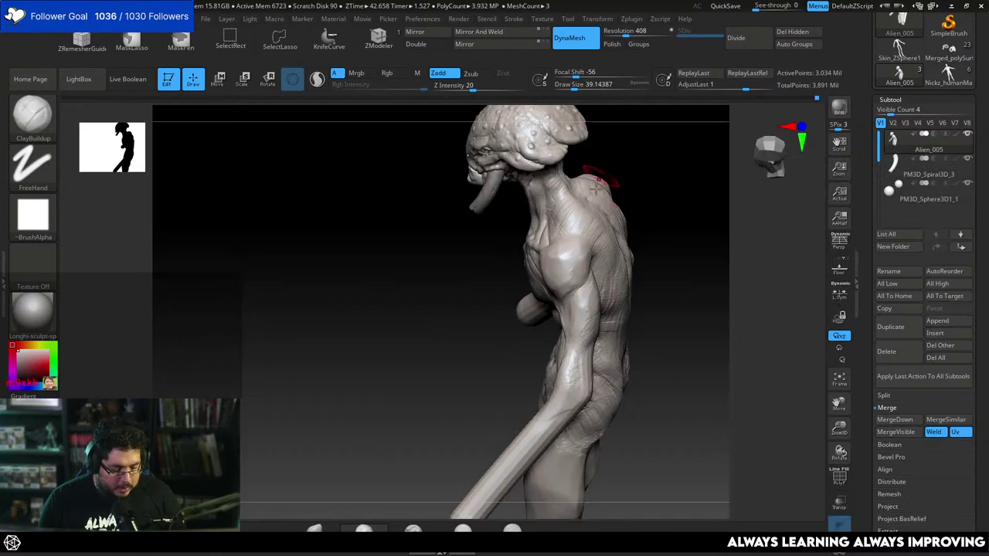
# Flatten the trapezius between the neck and shoulder with the TrimDynamic brush at a draw size of about 49.
pyautogui.click(575, 215)
pyautogui.press('b')
pyautogui.press('t')
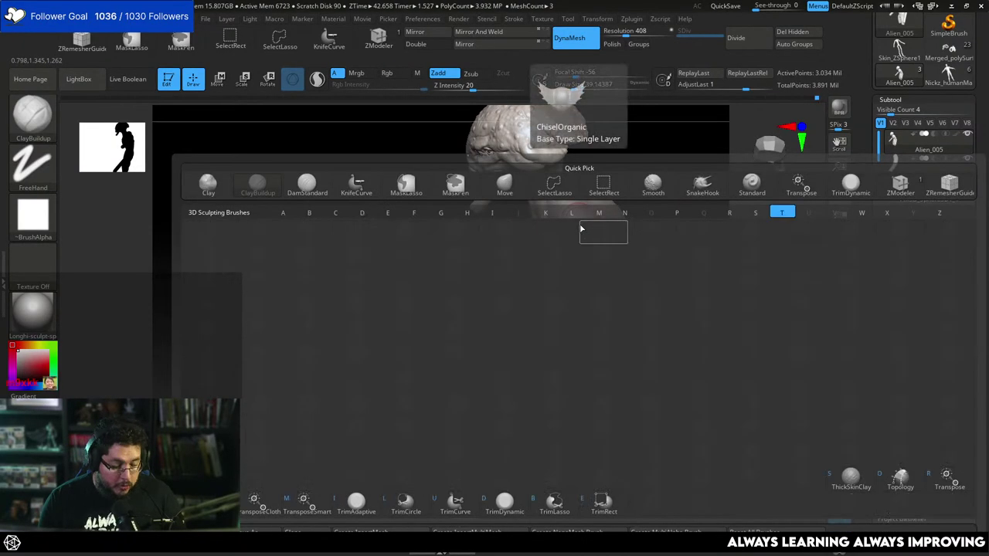
pyautogui.press('d')
pyautogui.press('space')
pyautogui.click(577, 221)
pyautogui.moveTo(574, 214); pyautogui.dragTo(568, 195)
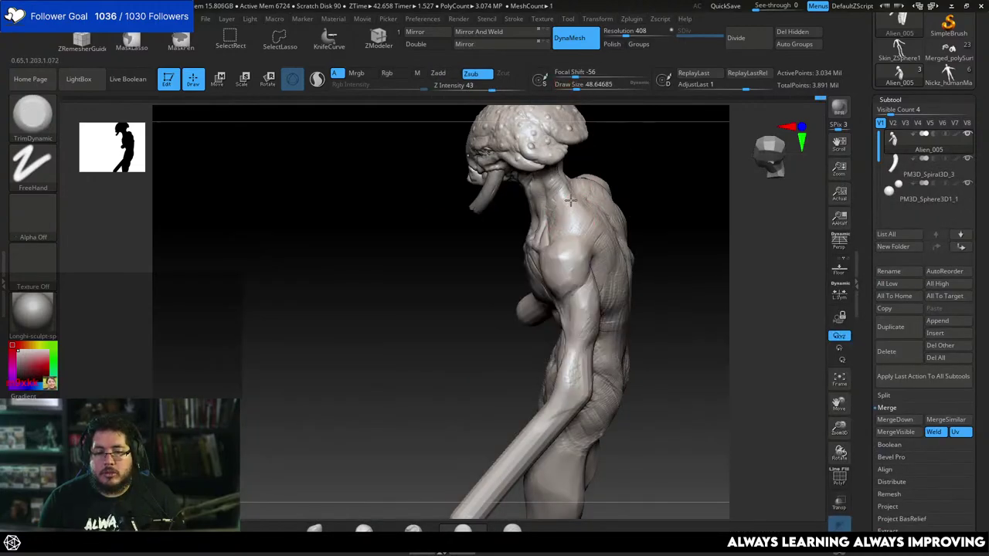
pyautogui.moveTo(585, 189); pyautogui.dragTo(550, 203, button='right')
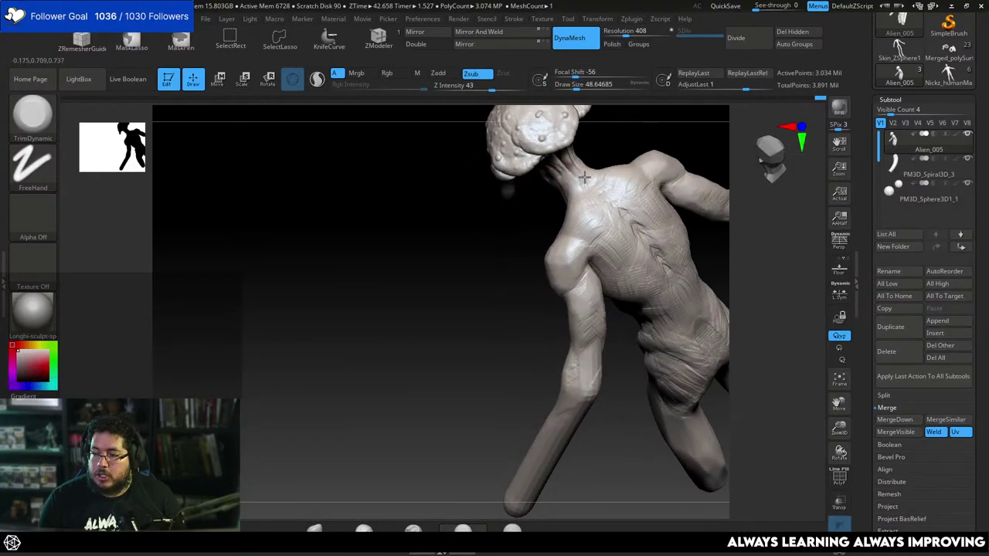
pyautogui.moveTo(621, 132)
pyautogui.mouseDown()
pyautogui.moveTo(625, 113)
pyautogui.moveTo(581, 210)
pyautogui.moveTo(592, 193)
pyautogui.moveTo(569, 208)
pyautogui.moveTo(572, 237)
pyautogui.moveTo(566, 227)
pyautogui.mouseUp()
pyautogui.moveTo(477, 312)
pyautogui.mouseDown()
pyautogui.moveTo(458, 313)
pyautogui.moveTo(649, 274)
pyautogui.moveTo(633, 194)
pyautogui.moveTo(616, 230)
pyautogui.mouseUp()
# Refine the front of the shoulder muscle with the ClayBuildup brush at a draw size of about 25.
pyautogui.moveTo(645, 175)
pyautogui.mouseDown()
pyautogui.moveTo(669, 167)
pyautogui.moveTo(652, 208)
pyautogui.moveTo(653, 192)
pyautogui.mouseUp()
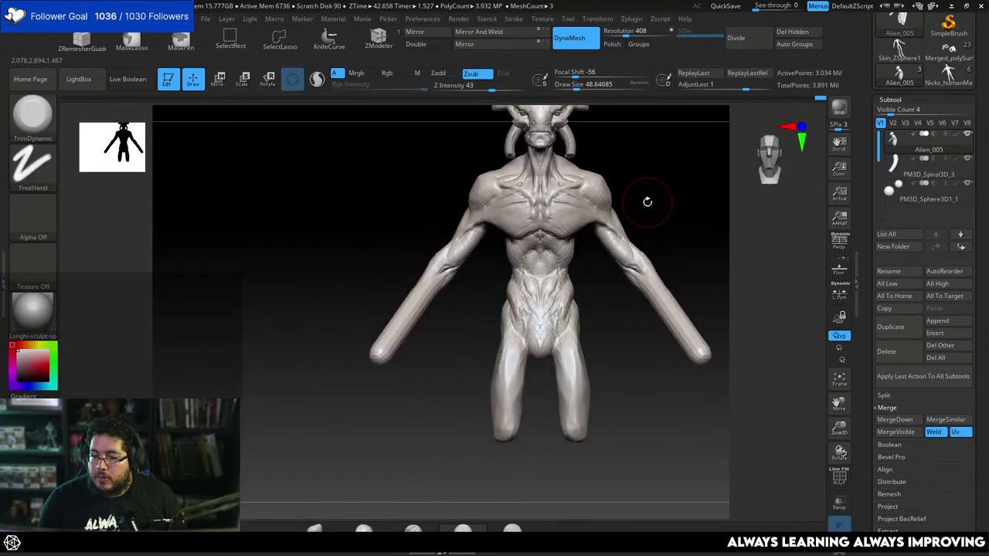
pyautogui.press('alt')
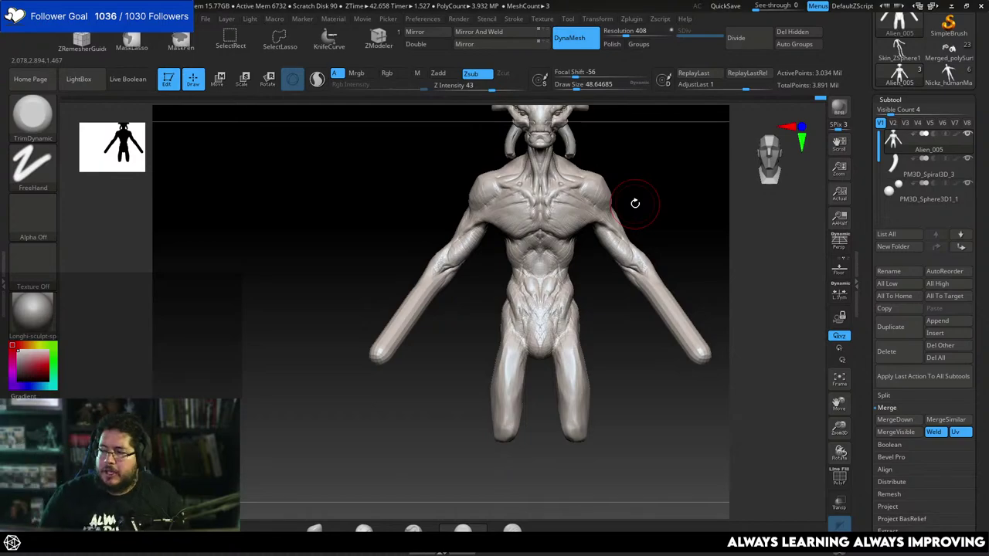
pyautogui.keyDown('alt'); pyautogui.moveTo(652, 171); pyautogui.dragTo(648, 188); pyautogui.keyUp('alt')
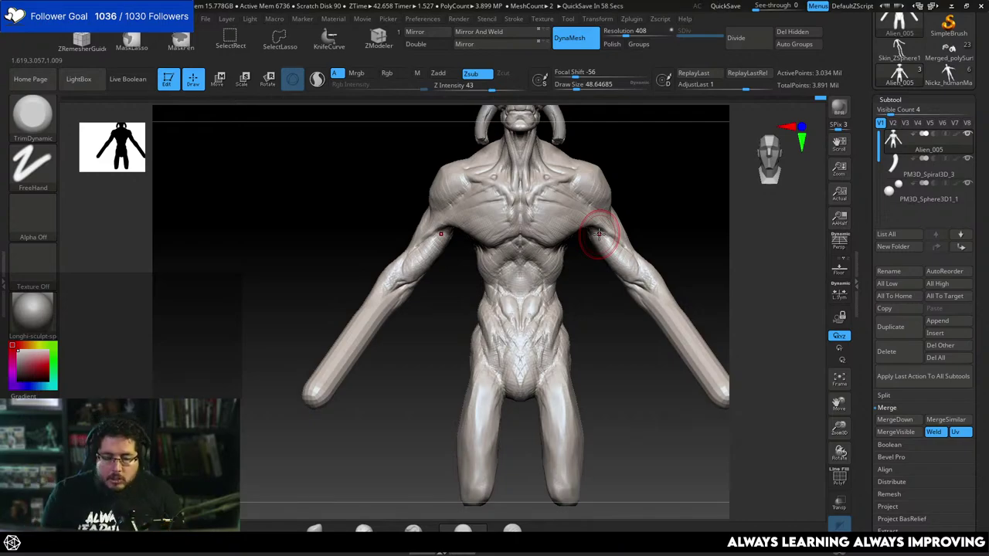
pyautogui.moveTo(676, 203)
pyautogui.mouseDown()
pyautogui.moveTo(685, 224)
pyautogui.moveTo(615, 223)
pyautogui.mouseUp()
pyautogui.press('b')
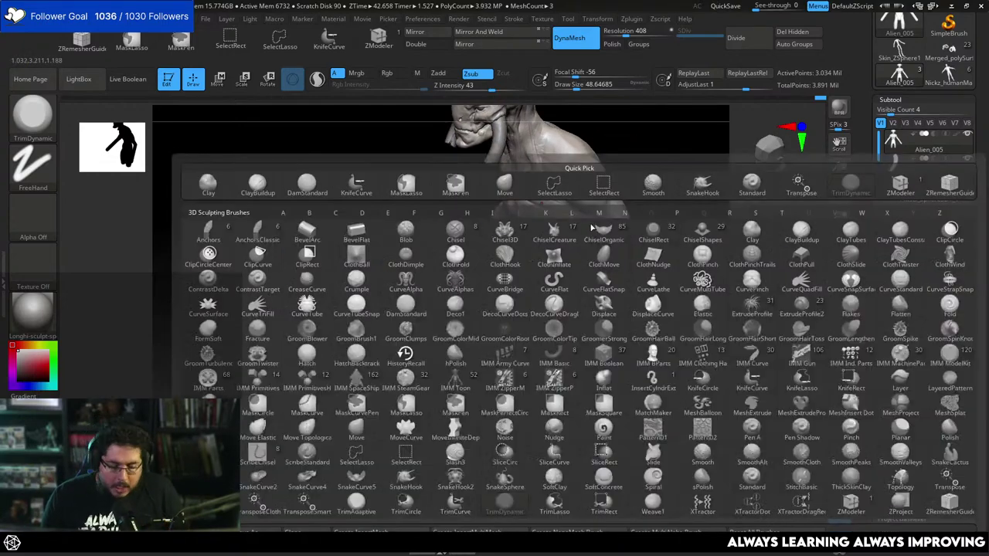
pyautogui.press('c')
pyautogui.press('b')
pyautogui.press('space')
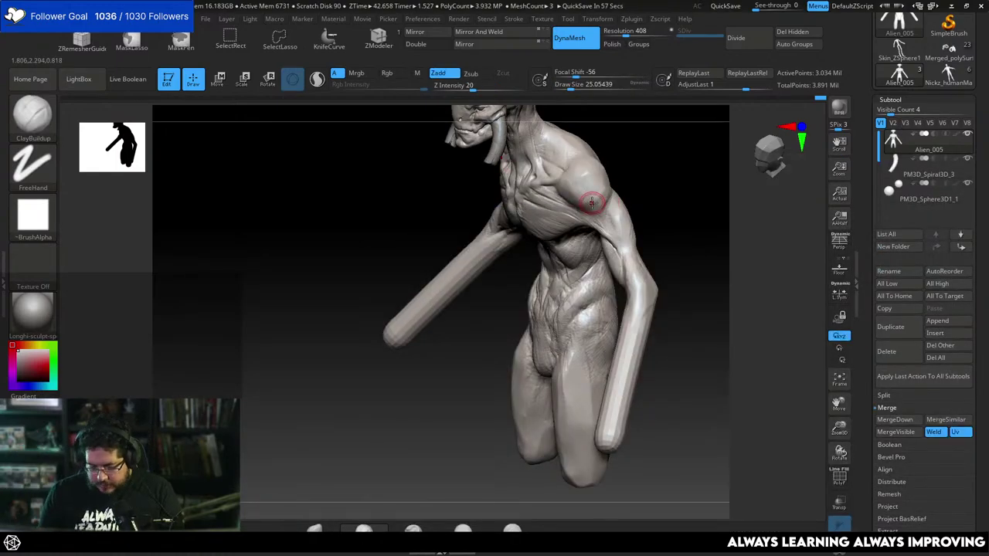
# Build up the side of the torso below the pectoral with the ClayBuildup brush at a draw size of about 51.
pyautogui.moveTo(667, 212)
pyautogui.mouseDown()
pyautogui.moveTo(680, 210)
pyautogui.moveTo(666, 219)
pyautogui.moveTo(503, 203)
pyautogui.mouseUp()
pyautogui.press('space')
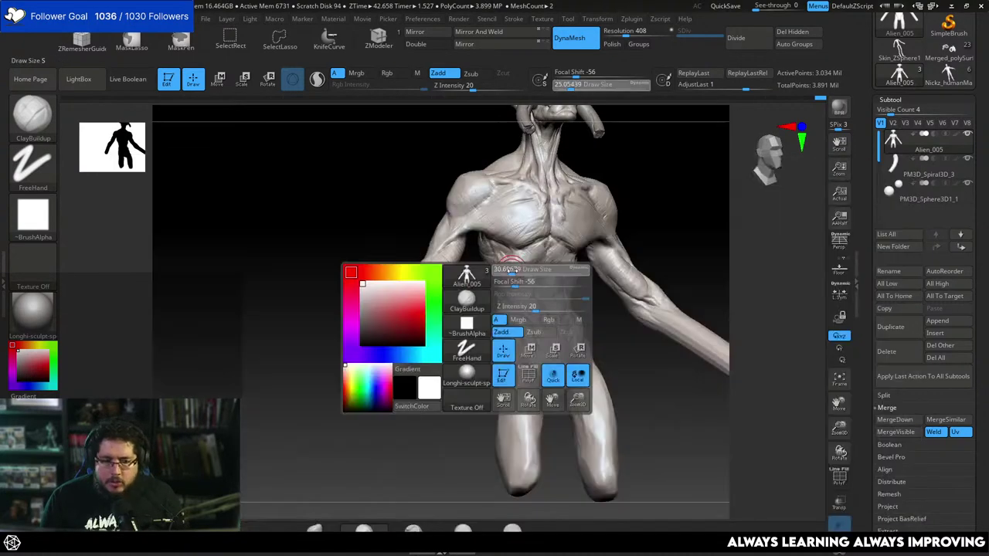
pyautogui.moveTo(512, 270); pyautogui.dragTo(515, 271)
pyautogui.moveTo(516, 270); pyautogui.dragTo(510, 231, button='right')
pyautogui.press('space')
pyautogui.moveTo(517, 214); pyautogui.dragTo(508, 209)
pyautogui.press('space')
pyautogui.moveTo(483, 291)
pyautogui.mouseDown()
pyautogui.moveTo(500, 225)
pyautogui.moveTo(493, 206)
pyautogui.mouseUp()
pyautogui.moveTo(583, 150)
pyautogui.mouseDown(button='right')
pyautogui.moveTo(495, 217)
pyautogui.moveTo(481, 278)
pyautogui.mouseUp(button='right')
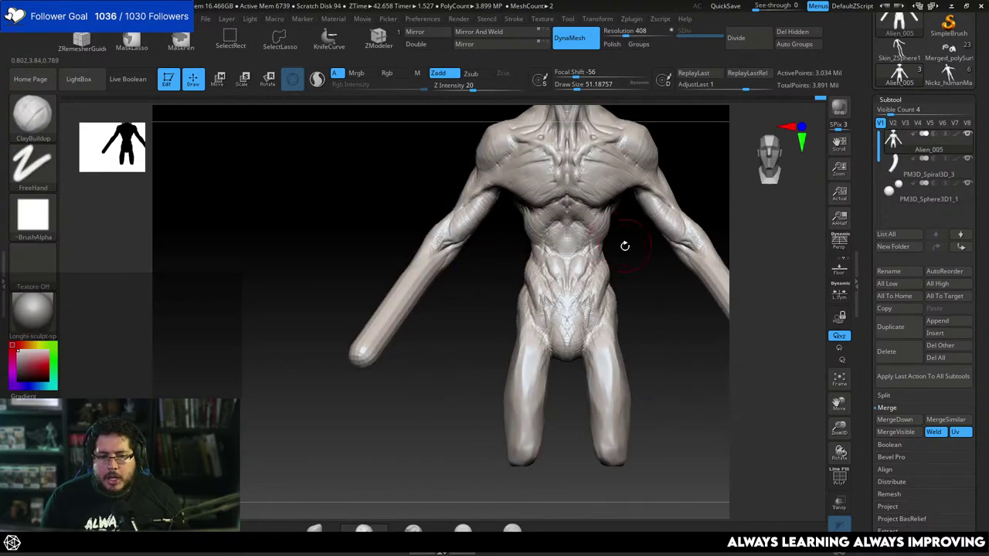
# Try to sculpt the ribcage below the armpit with the ClayBuildup brush, dismissing each brush stroke error.
pyautogui.moveTo(625, 245); pyautogui.dragTo(622, 209, button='right')
pyautogui.moveTo(513, 238); pyautogui.dragTo(518, 241)
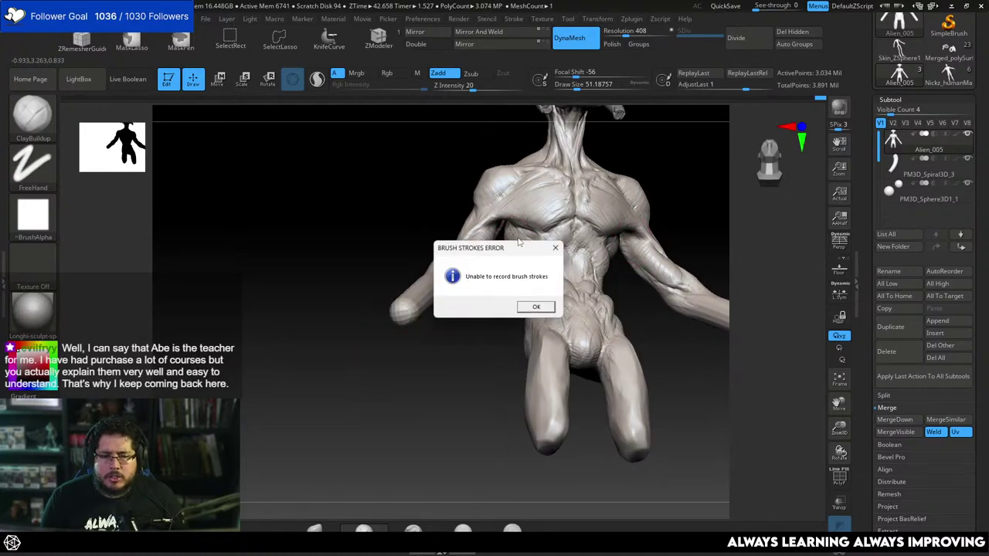
pyautogui.click(536, 308)
pyautogui.click(524, 263)
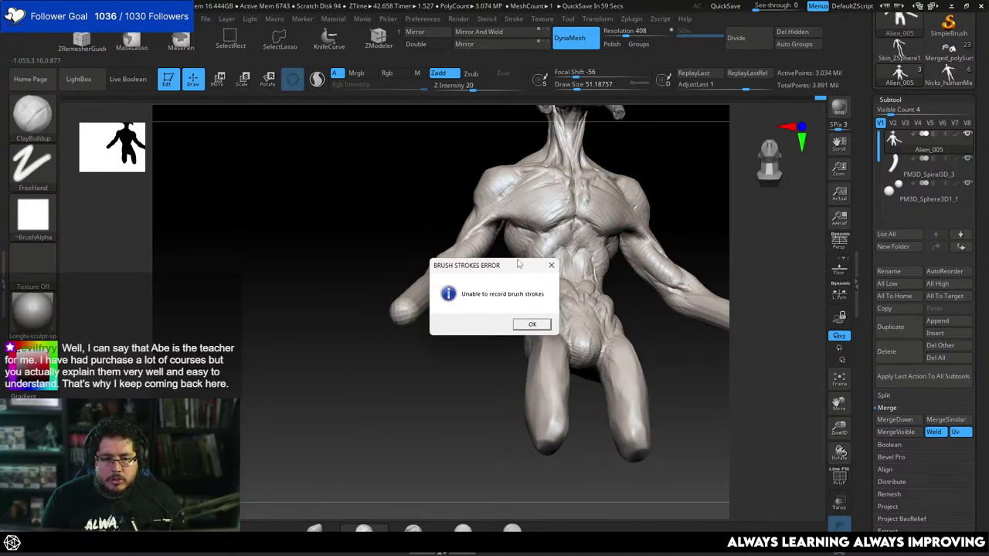
pyautogui.click(532, 325)
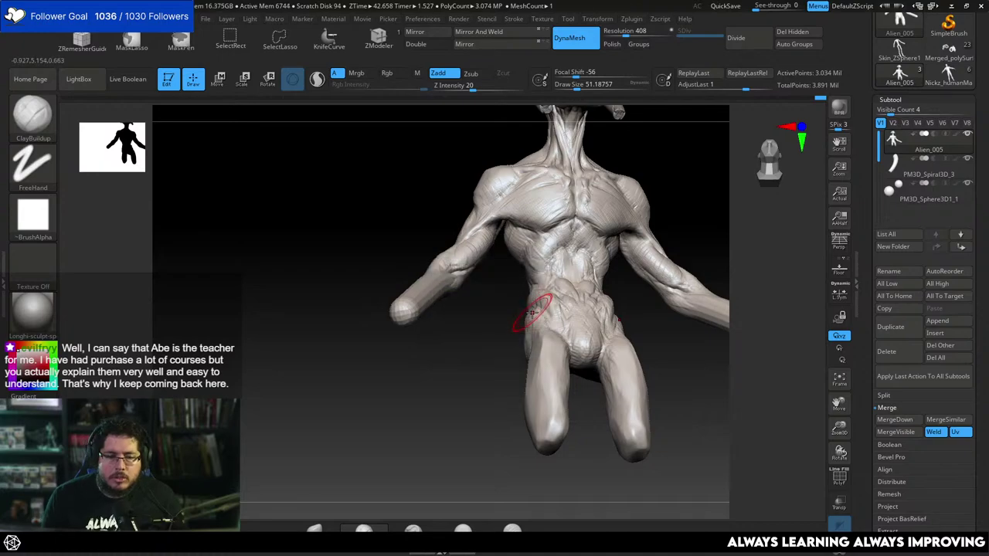
# Check the Undo History preferences and delete all QuickSave files from the QuickSave preferences.
pyautogui.click(435, 18)
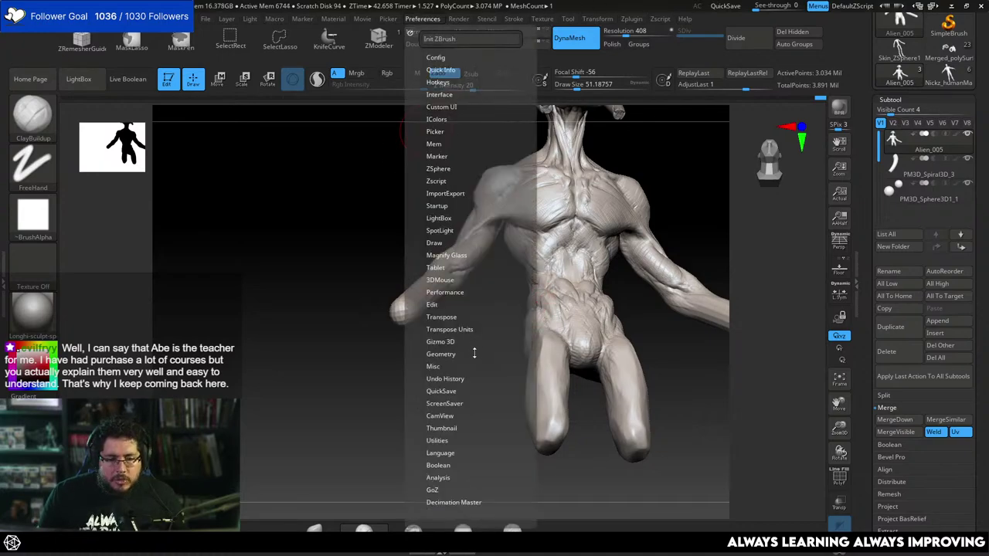
pyautogui.scroll(-3, 475, 353)
pyautogui.click(471, 316)
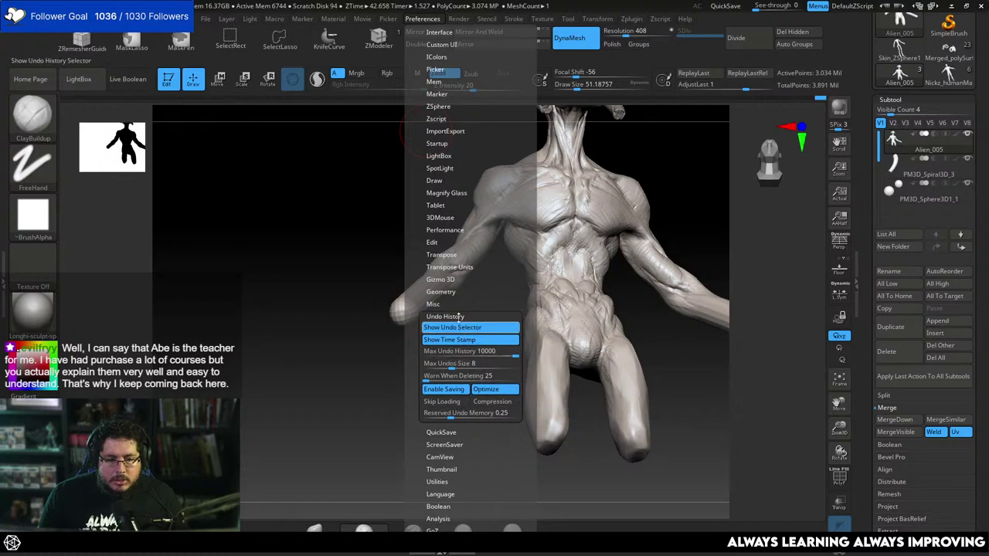
pyautogui.click(442, 432)
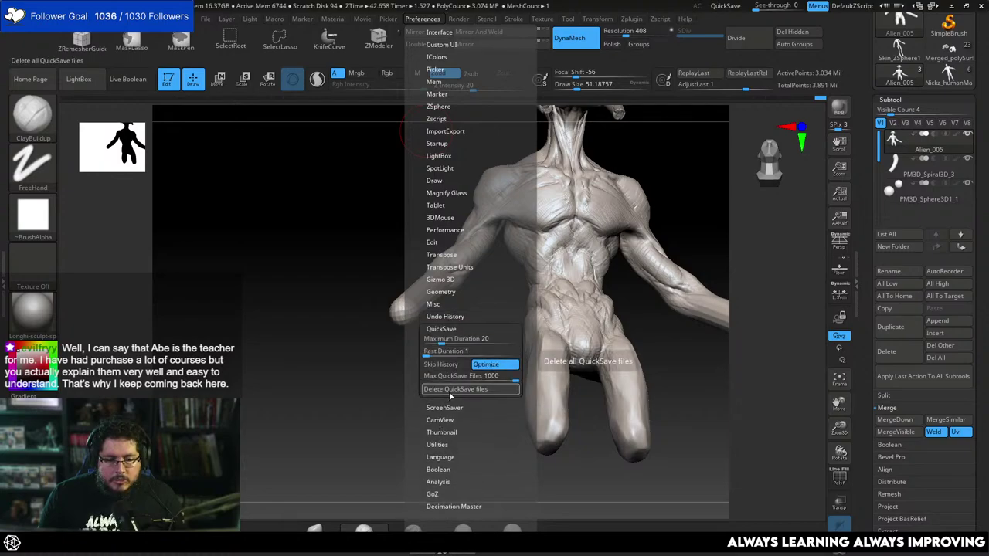
pyautogui.click(451, 396)
pyautogui.click(378, 413)
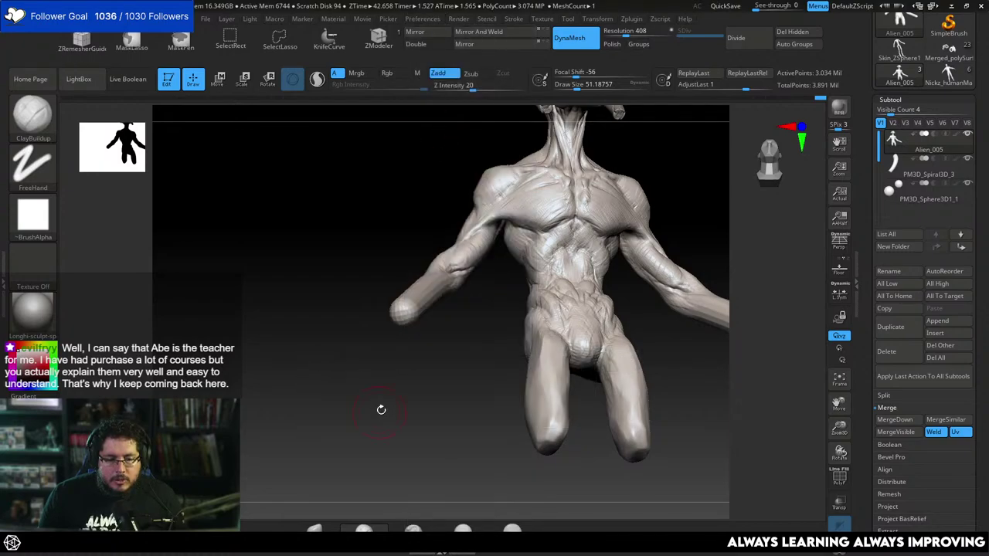
# Dismiss the brush stroke error and save the alien tool as Alien_006 in the Alien folder.
pyautogui.click(534, 306)
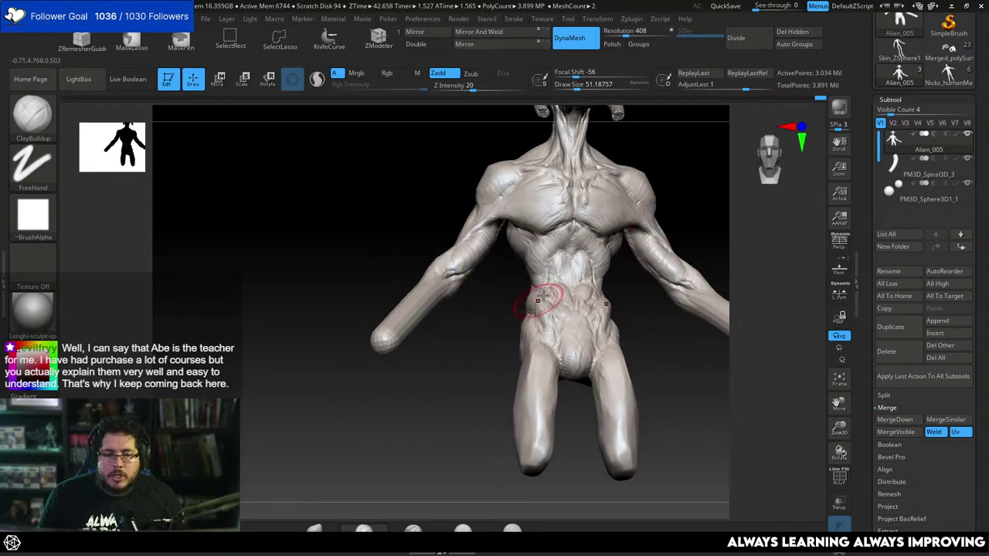
pyautogui.moveTo(978, 83); pyautogui.dragTo(979, 235)
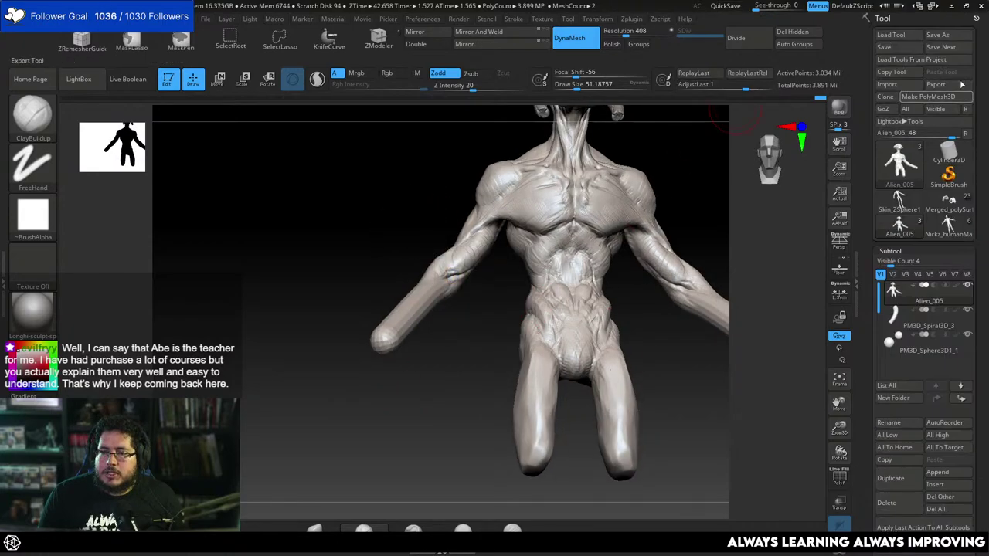
pyautogui.click(937, 35)
pyautogui.click(488, 190)
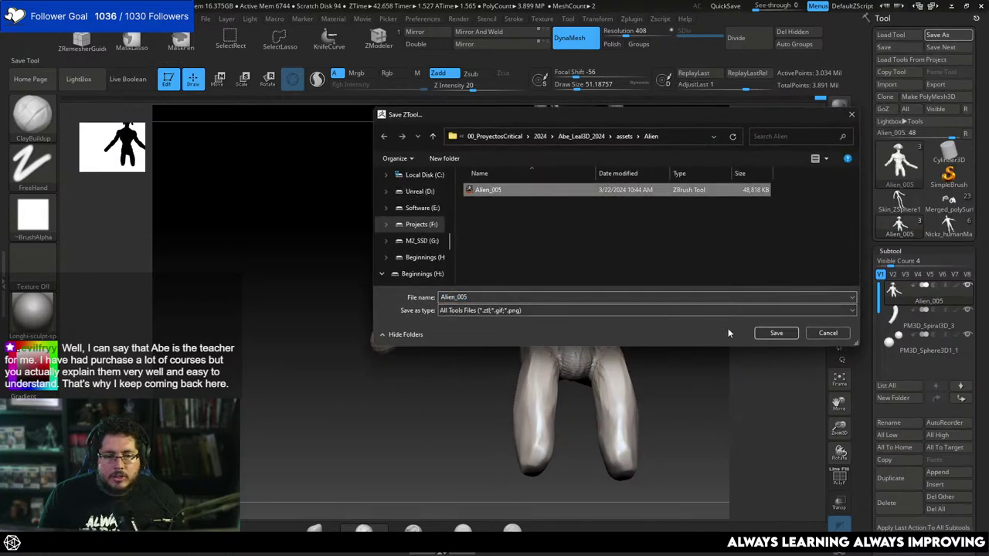
pyautogui.click(495, 296)
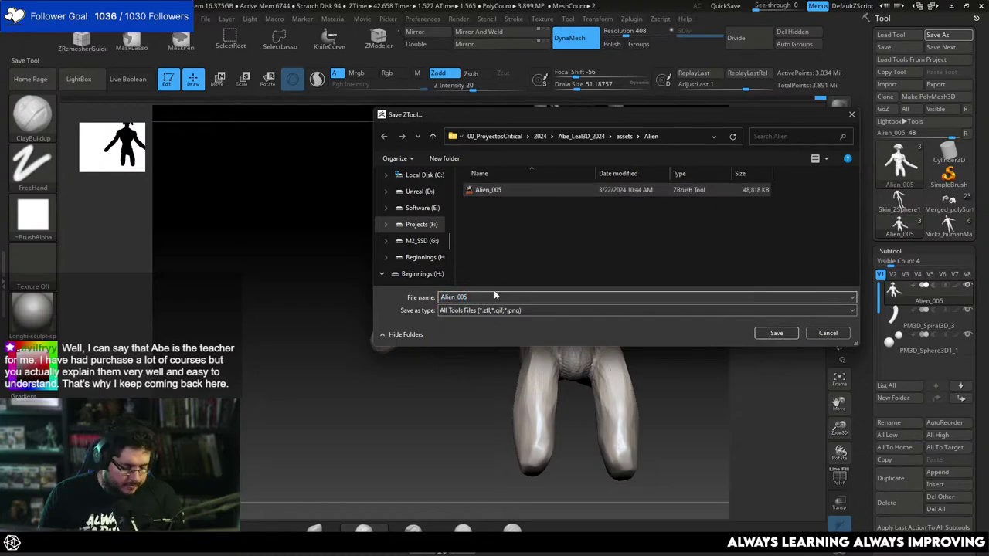
pyautogui.press('BackSpace')
pyautogui.write('6')
pyautogui.press('Return')
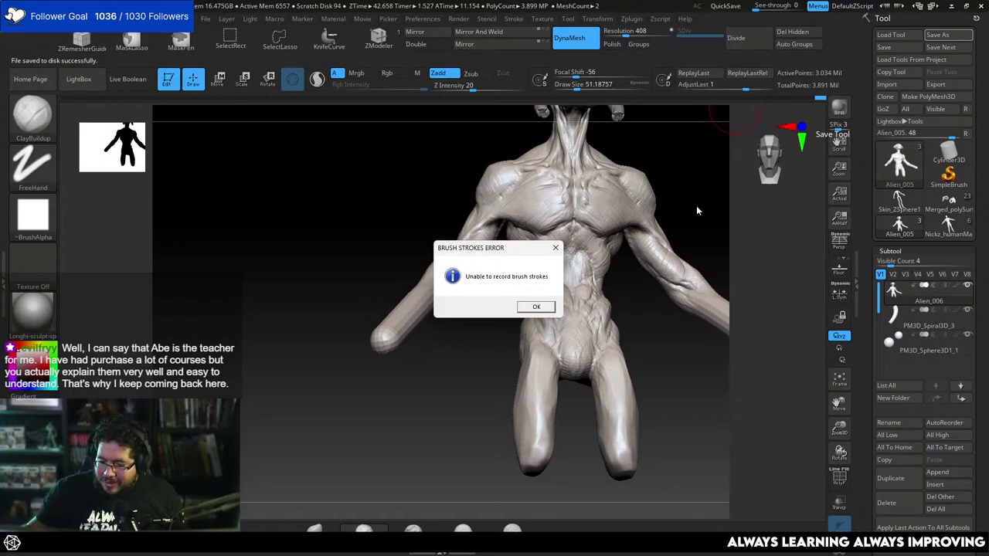
# Dismiss the brush stroke error and exit ZBrush without saving the project.
pyautogui.click(537, 306)
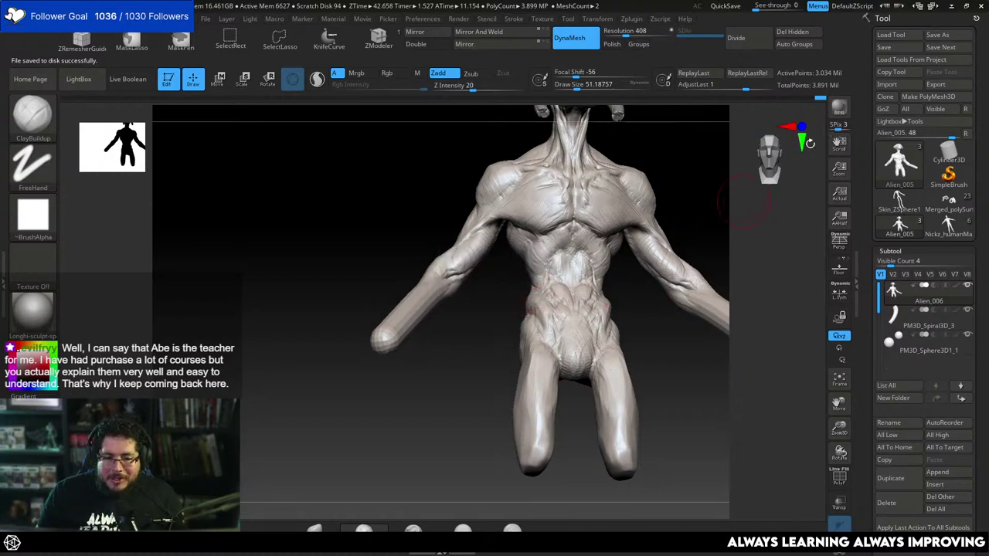
pyautogui.click(982, 6)
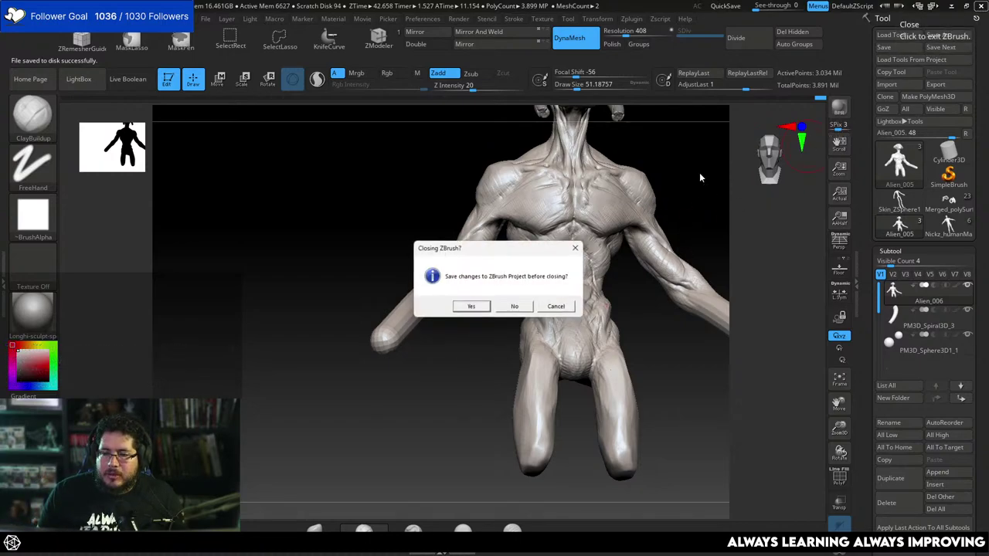
pyautogui.click(516, 307)
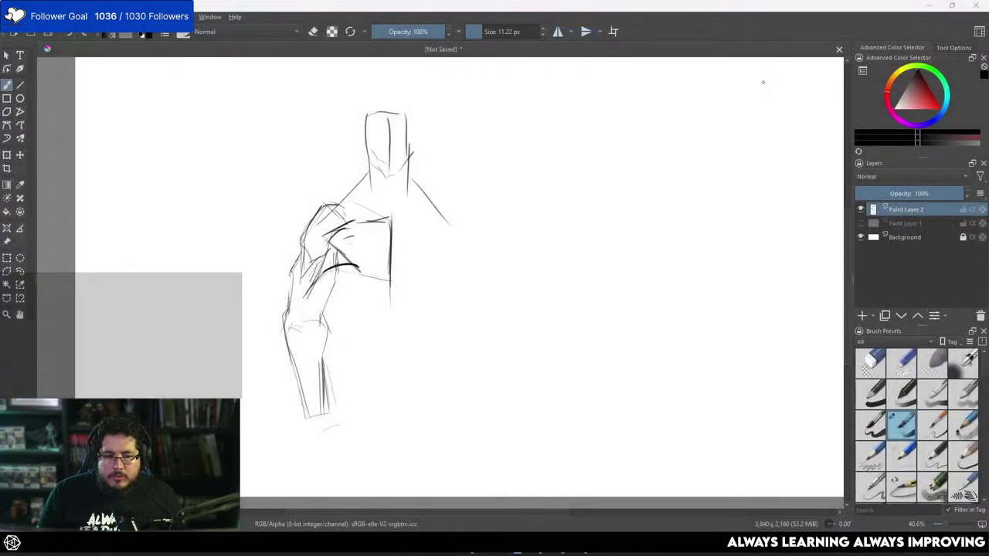
# Try to start ZBrush 2024.0.1 again.
pyautogui.press('super')
pyautogui.write('zbrush 2024.0.1')
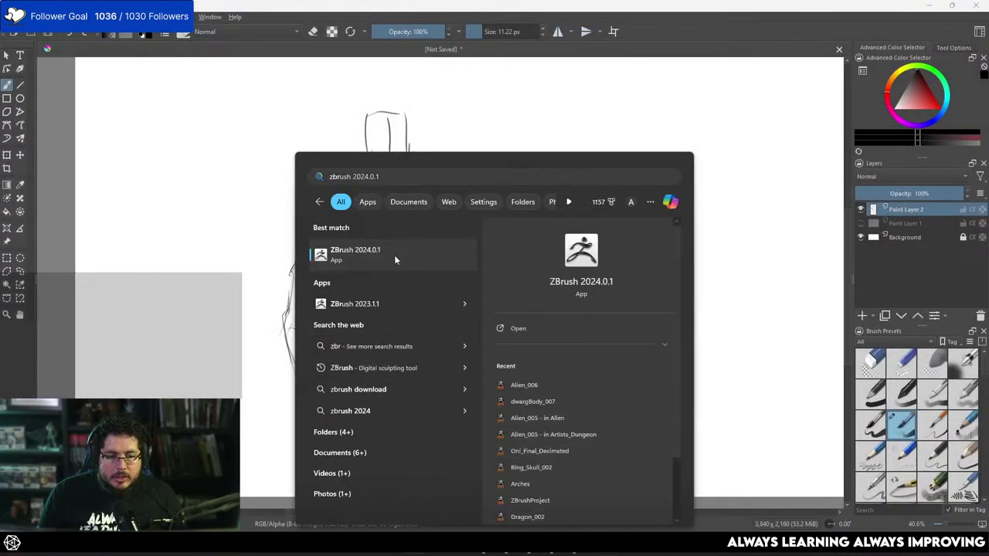
pyautogui.click(394, 258)
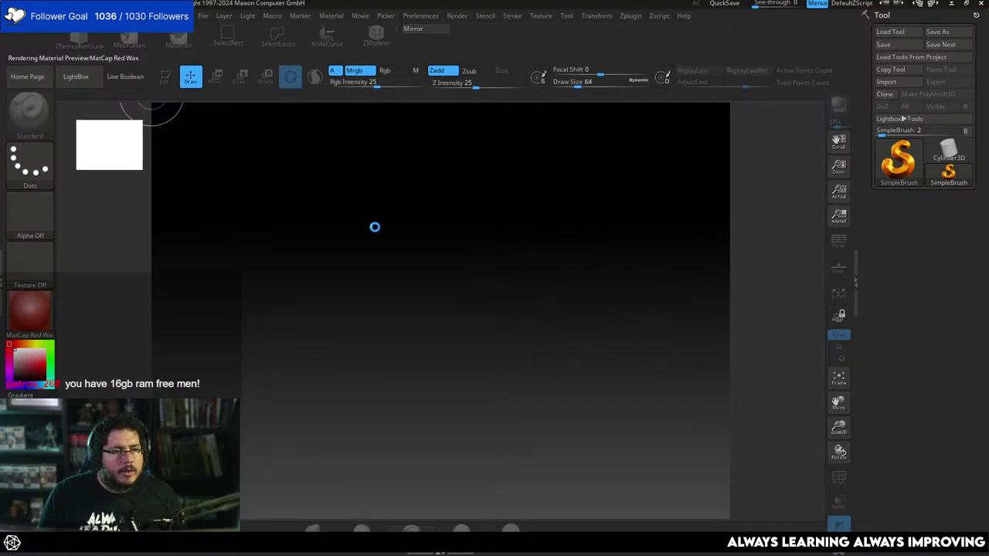
# Let the unresponsive ZBrush wait and check the free space on the drives in File Explorer.
pyautogui.press('super')
pyautogui.click(449, 551)
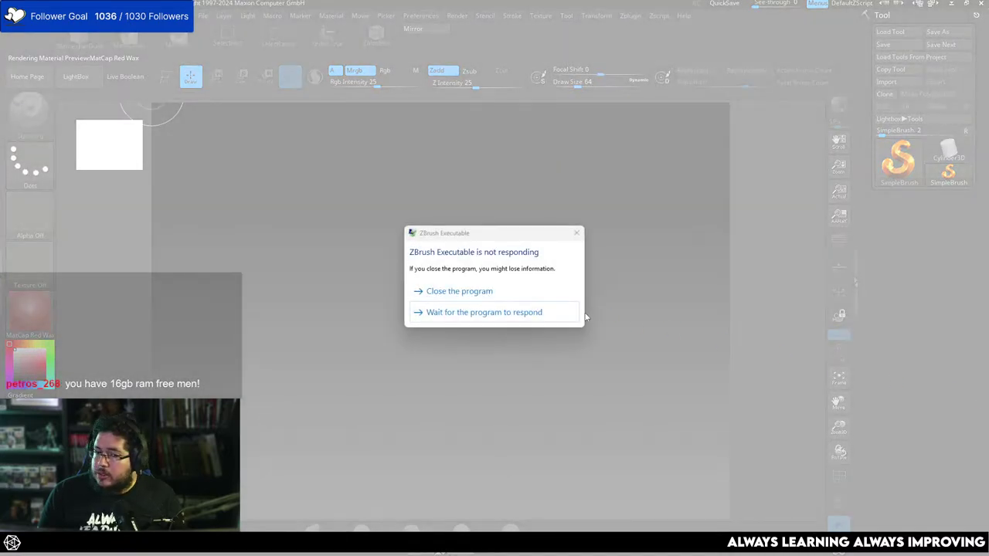
pyautogui.click(497, 314)
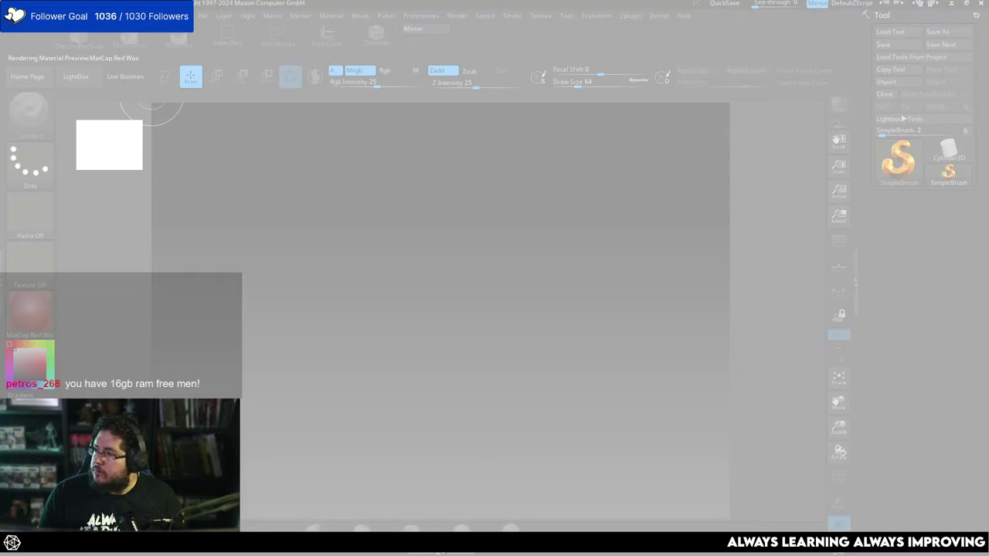
pyautogui.moveTo(988, 183); pyautogui.dragTo(654, 1)
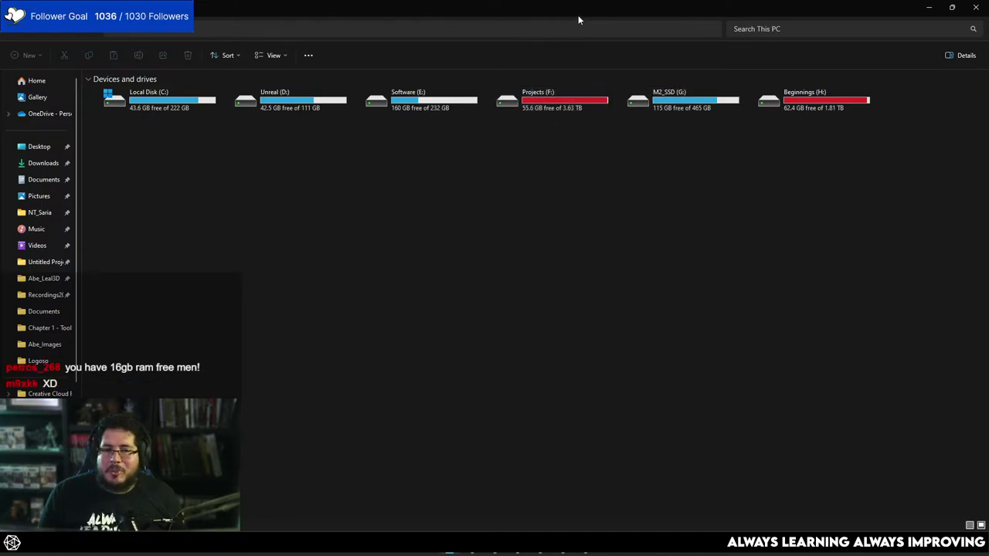
pyautogui.moveTo(579, 16); pyautogui.dragTo(988, 104)
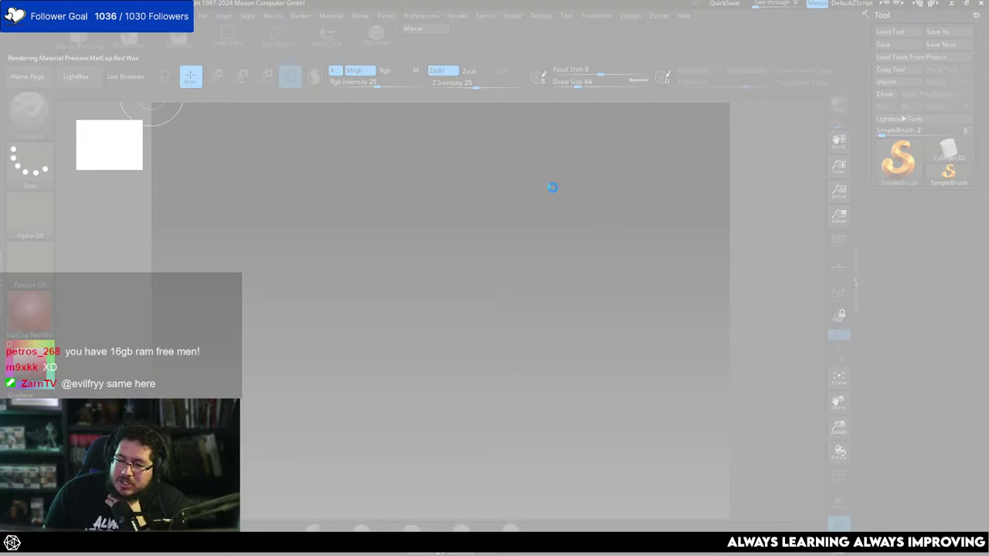
# Close the unresponsive ZBrush, try launching it once more, and close it again.
pyautogui.click(462, 291)
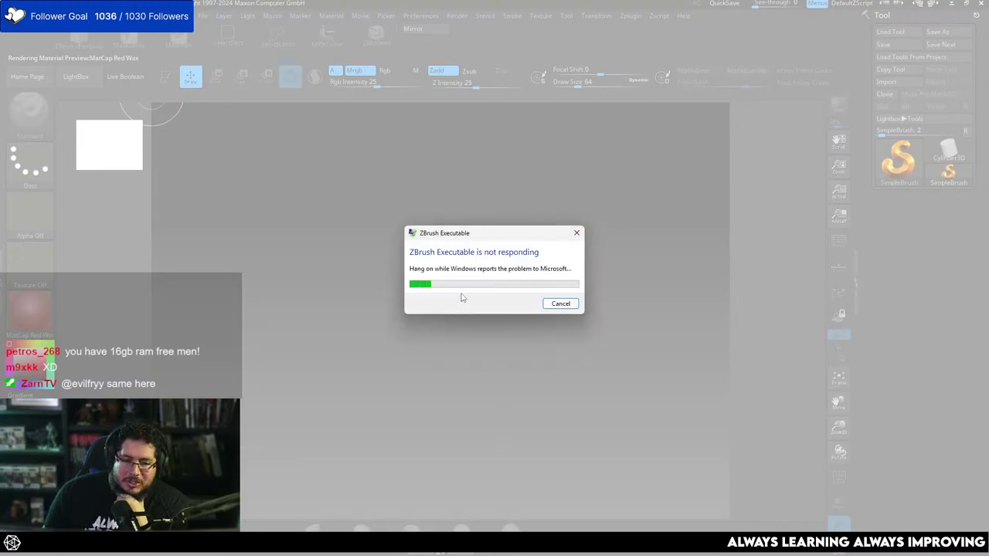
pyautogui.click(561, 303)
pyautogui.press('super')
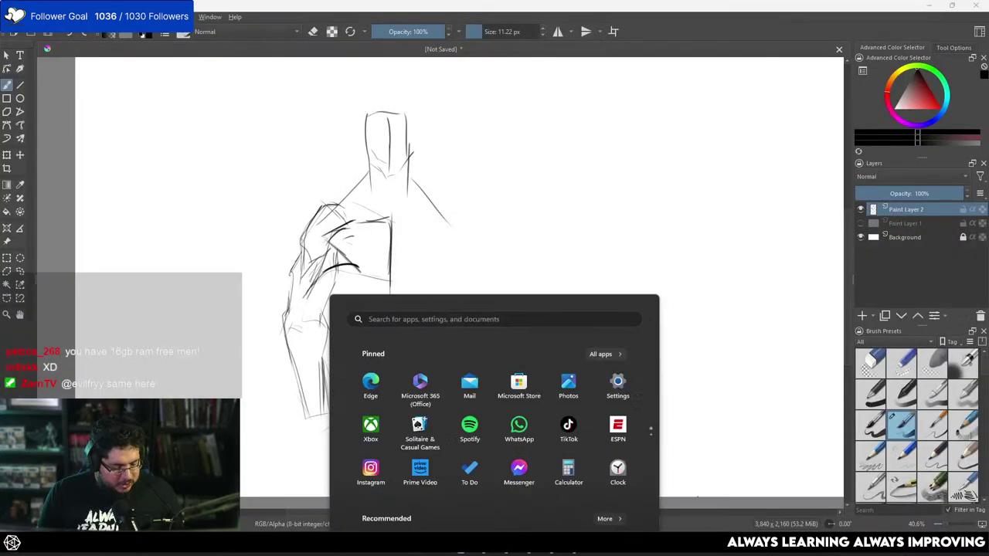
pyautogui.write('zbr')
pyautogui.click(408, 255)
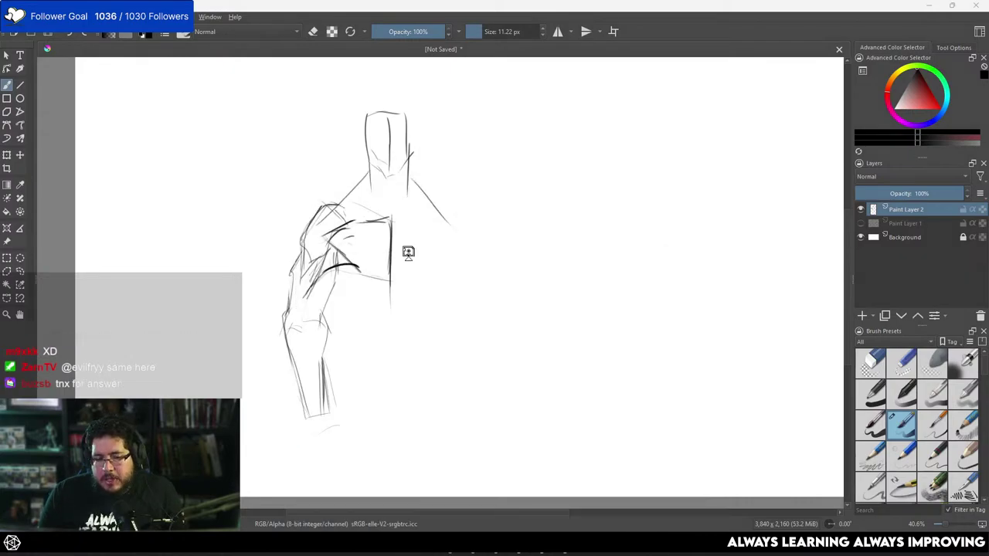
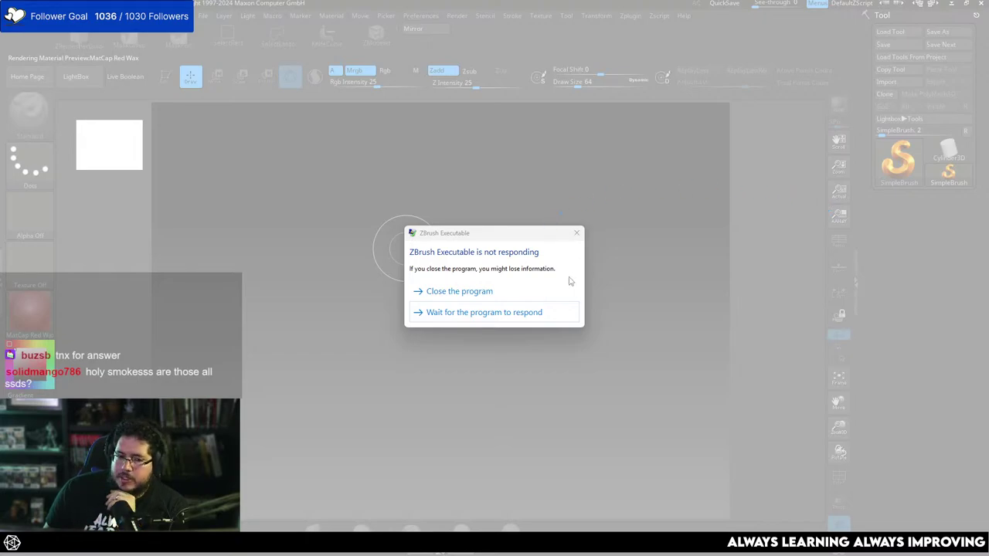
pyautogui.click(473, 292)
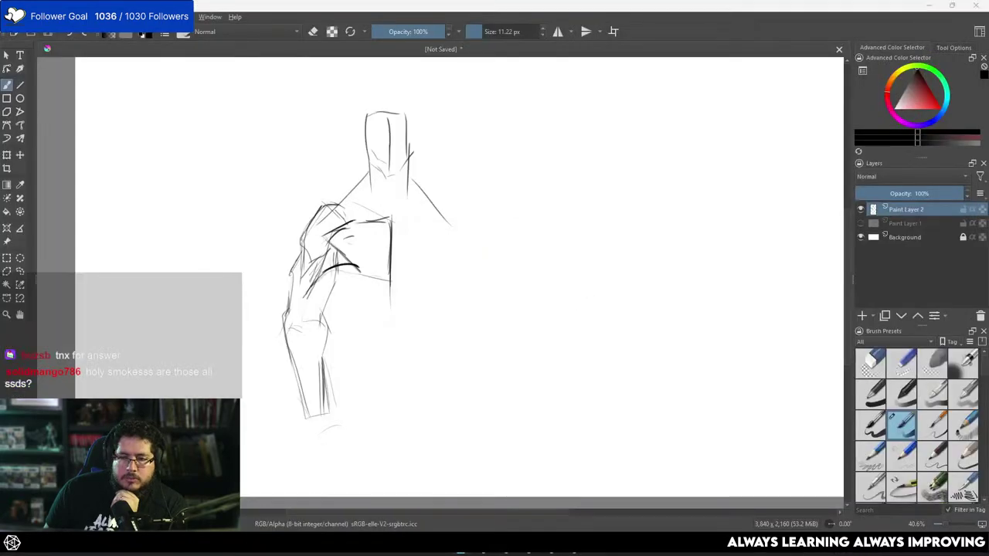
# Close Krita with its unsaved sketch and open Task Manager.
pyautogui.click(976, 6)
pyautogui.click(502, 286)
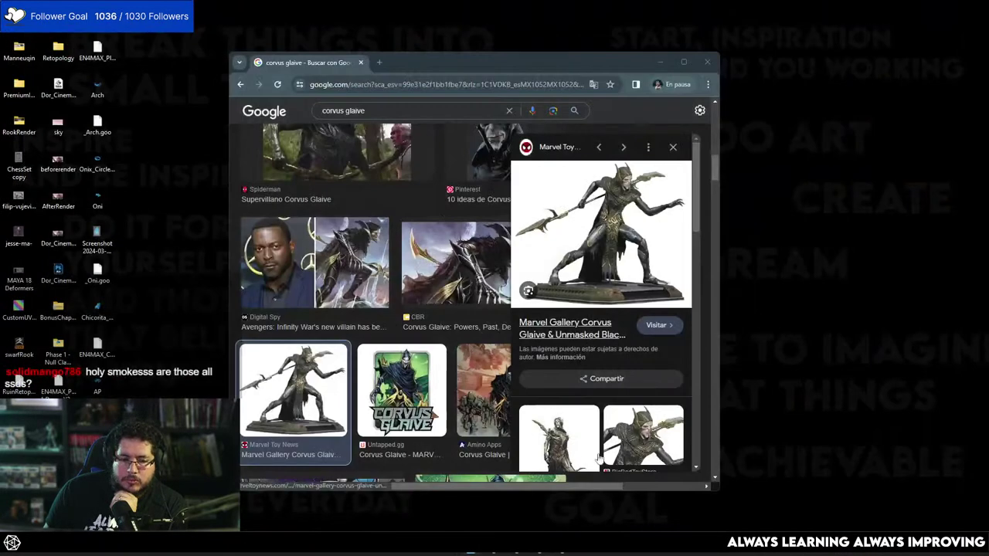
pyautogui.rightClick(649, 541)
pyautogui.click(669, 504)
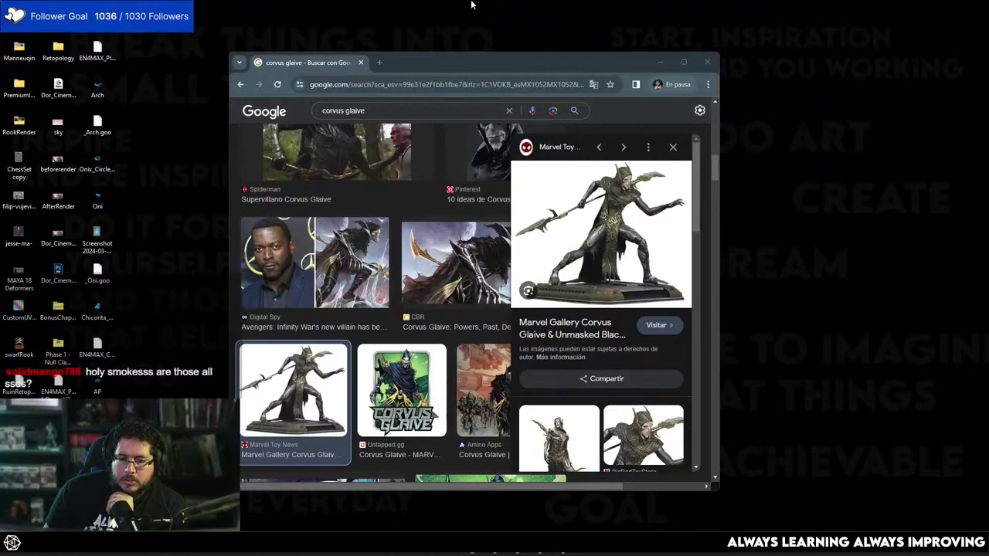
pyautogui.moveTo(576, 63); pyautogui.dragTo(988, 66)
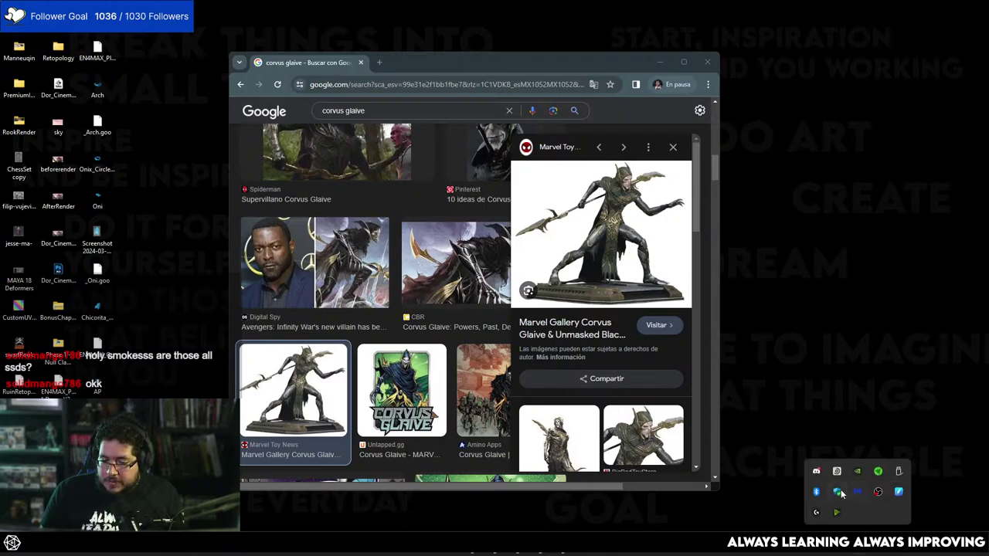
# Launch ZBrush 2024.0.1 and inspect its process in Task Manager while it loads.
pyautogui.press('super')
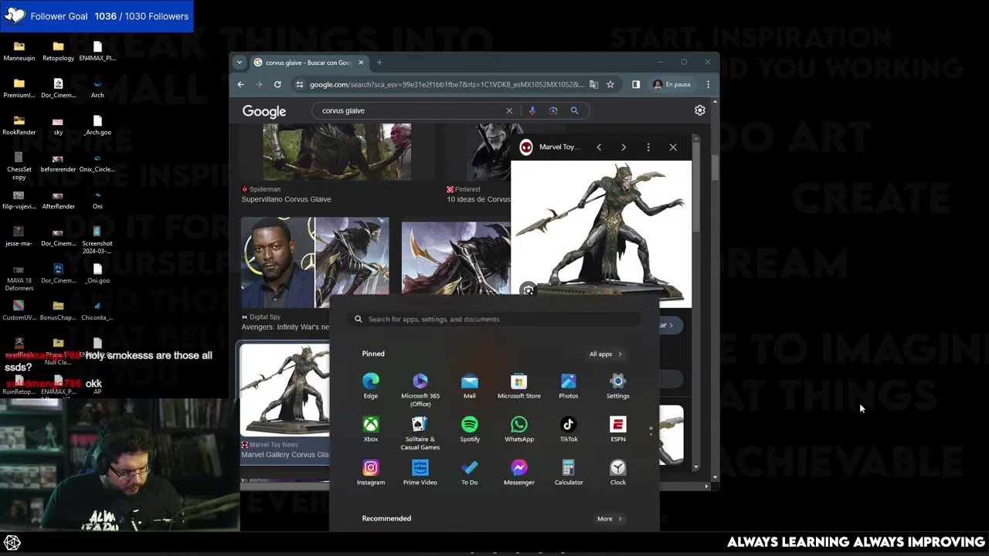
pyautogui.write('zb')
pyautogui.click(391, 251)
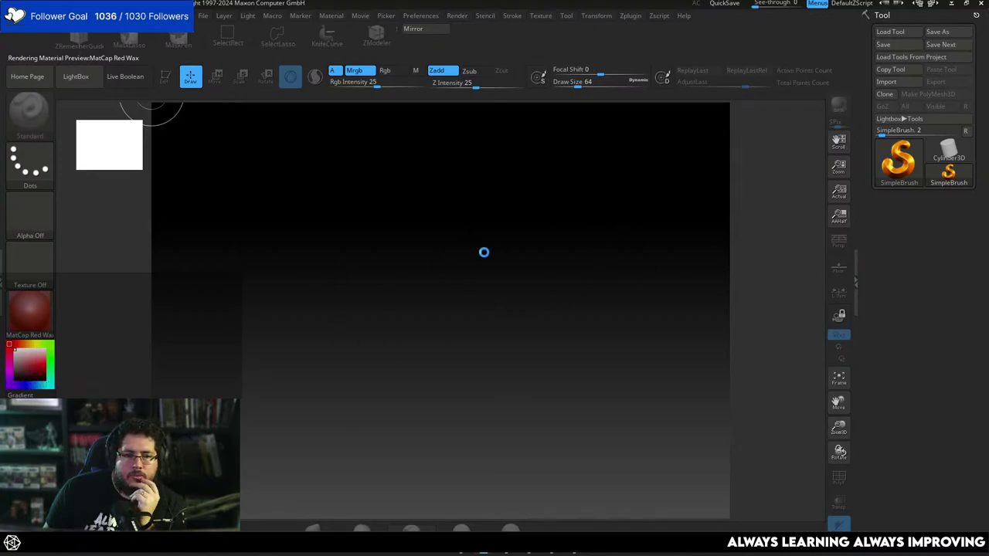
pyautogui.rightClick(657, 552)
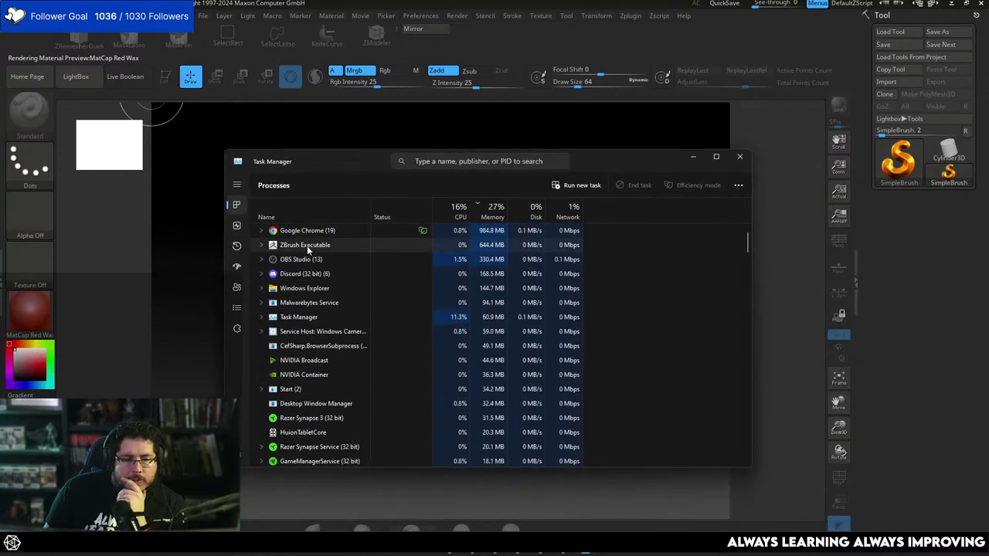
pyautogui.click(307, 247)
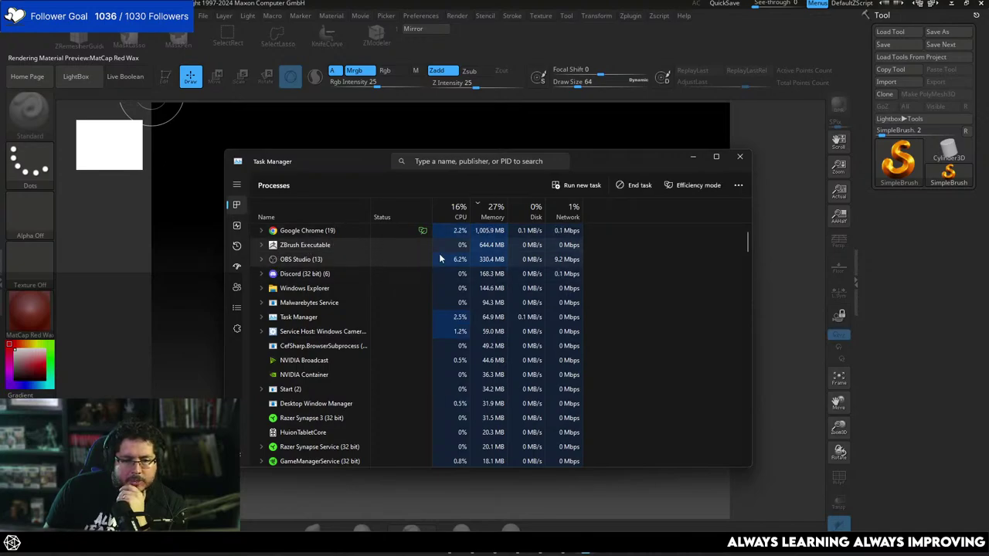
pyautogui.click(262, 246)
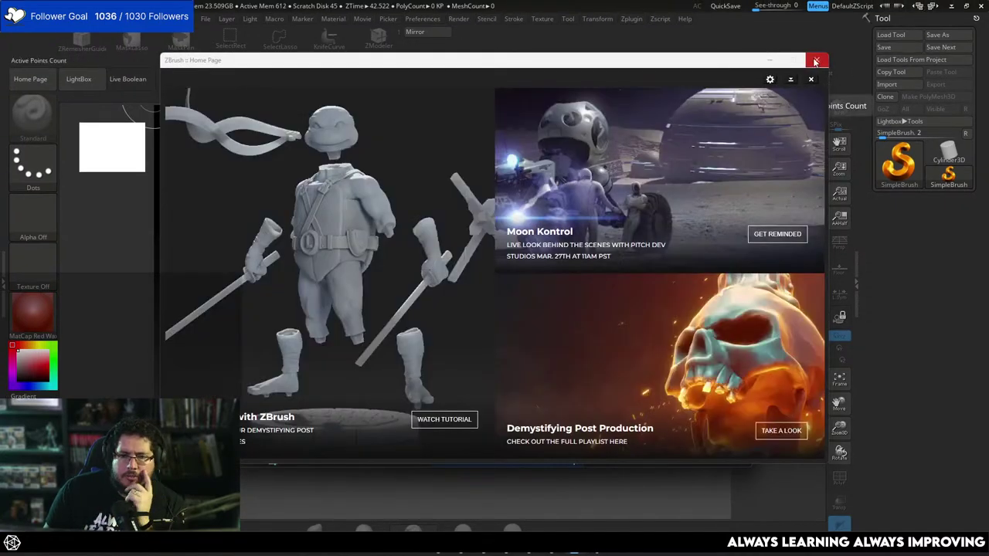
# Close the ZBrush Home Page and Task Manager, and hide LightBox.
pyautogui.click(816, 61)
pyautogui.click(742, 155)
pyautogui.click(79, 79)
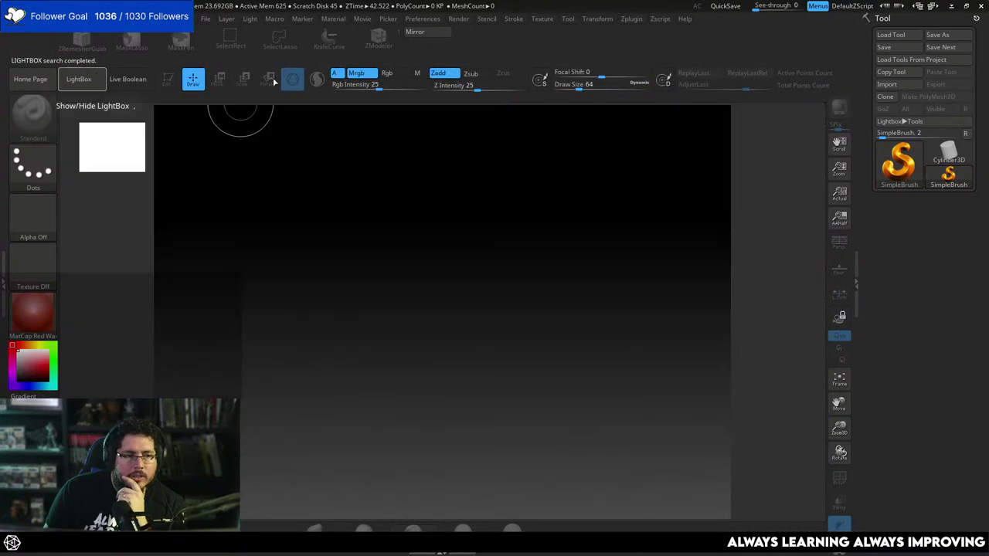
# Load the Alien_006 tool from the Alien folder onto the canvas and enter Edit mode.
pyautogui.click(891, 35)
pyautogui.click(539, 207)
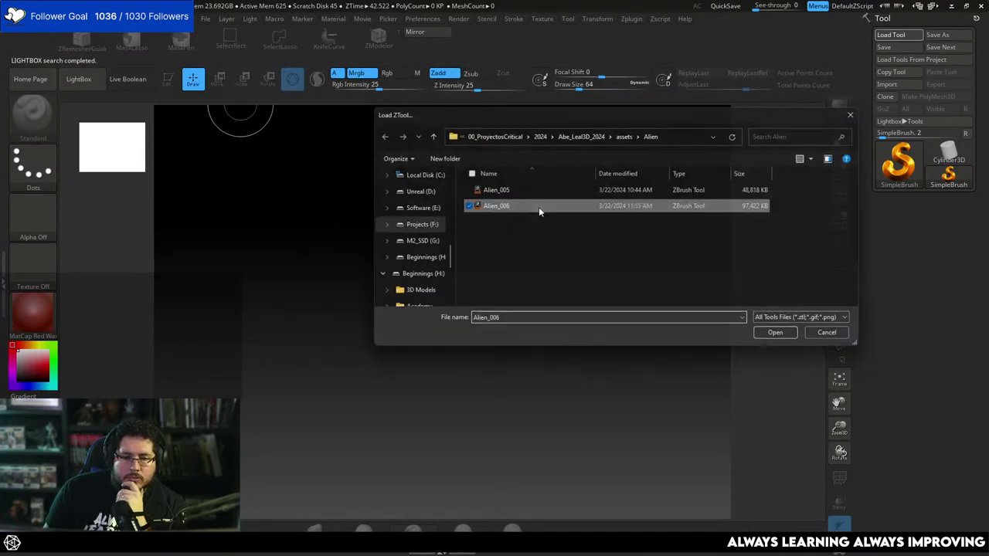
pyautogui.doubleClick(539, 207)
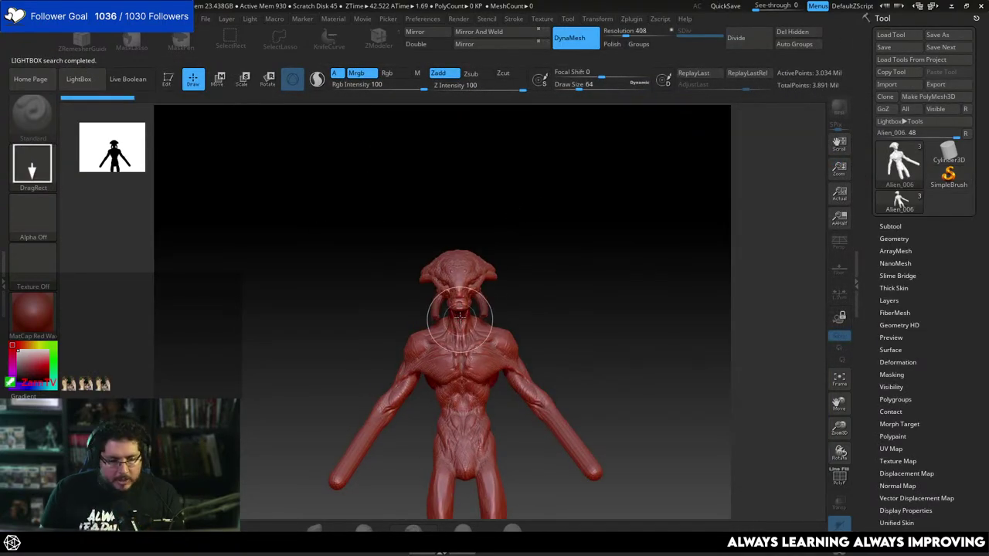
pyautogui.press('t')
# Apply the Longhi-sculpt-spec material to the alien from the LightBox materials and review the torso from several angles.
pyautogui.click(78, 79)
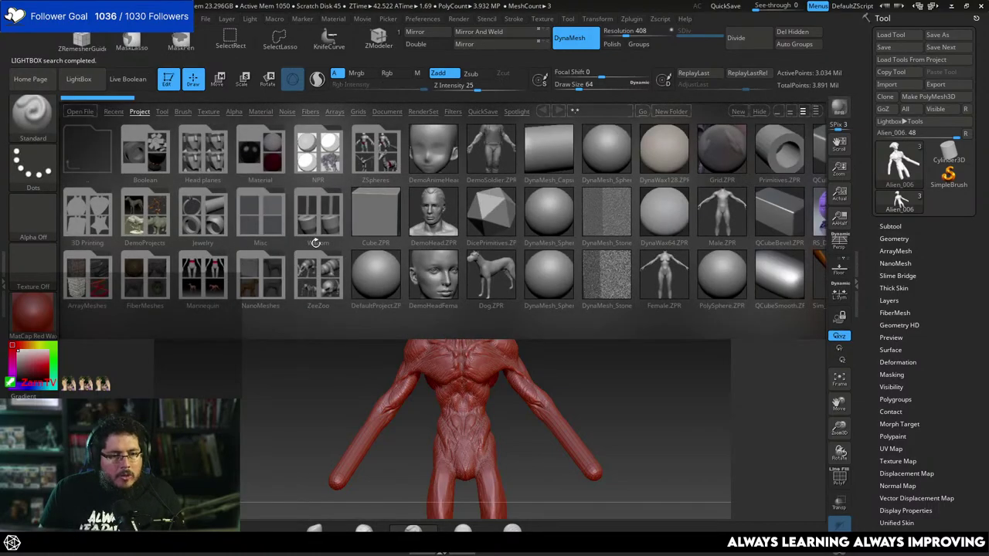
pyautogui.click(260, 111)
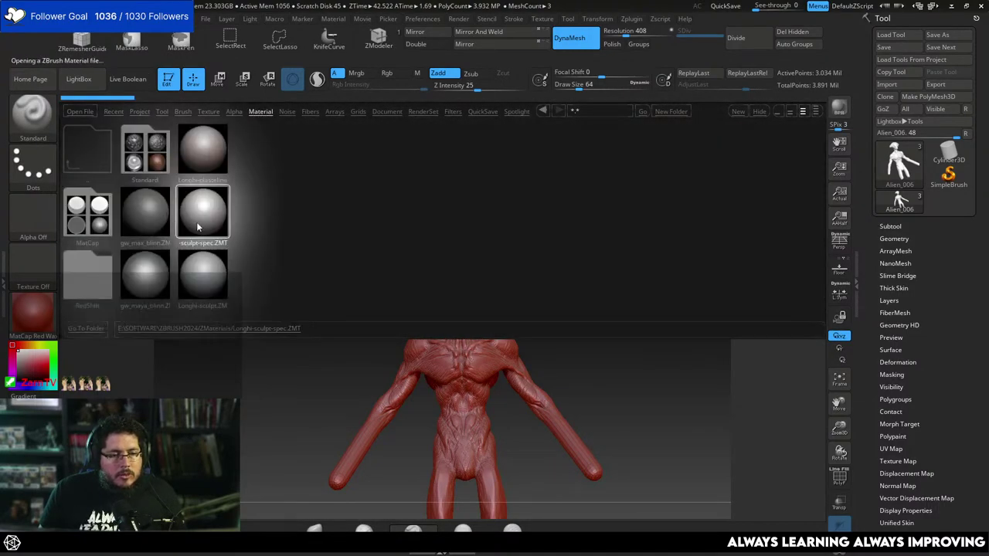
pyautogui.doubleClick(197, 220)
pyautogui.moveTo(360, 345); pyautogui.dragTo(410, 346)
pyautogui.keyDown('alt'); pyautogui.moveTo(616, 282); pyautogui.dragTo(658, 333); pyautogui.keyUp('alt')
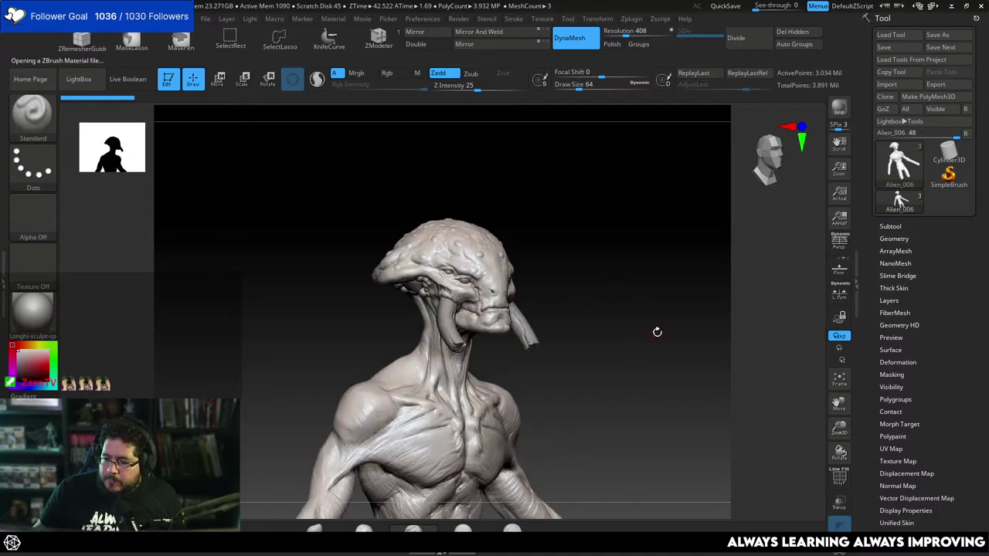
pyautogui.keyDown('alt'); pyautogui.moveTo(605, 369); pyautogui.dragTo(595, 255, button='right'); pyautogui.keyUp('alt')
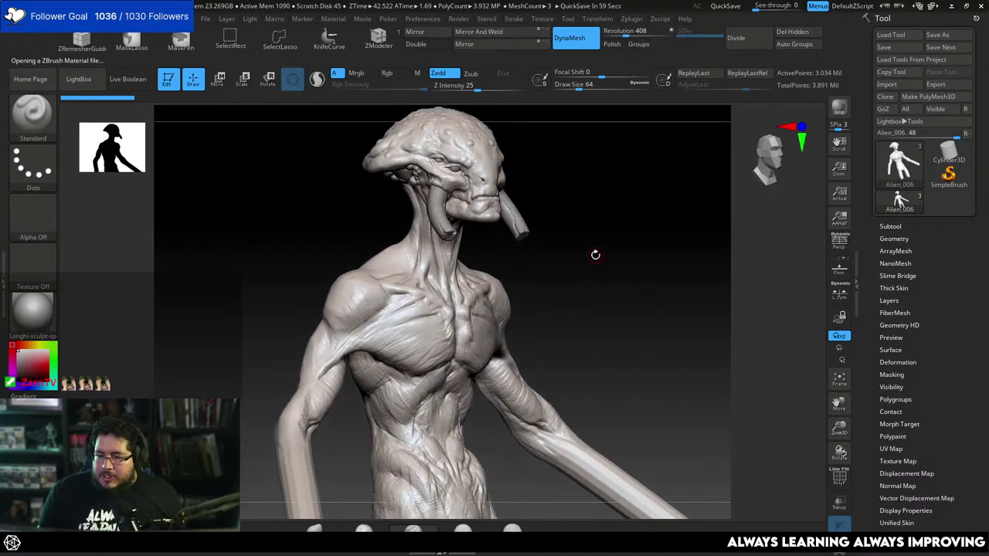
pyautogui.moveTo(605, 298); pyautogui.dragTo(625, 247, button='right')
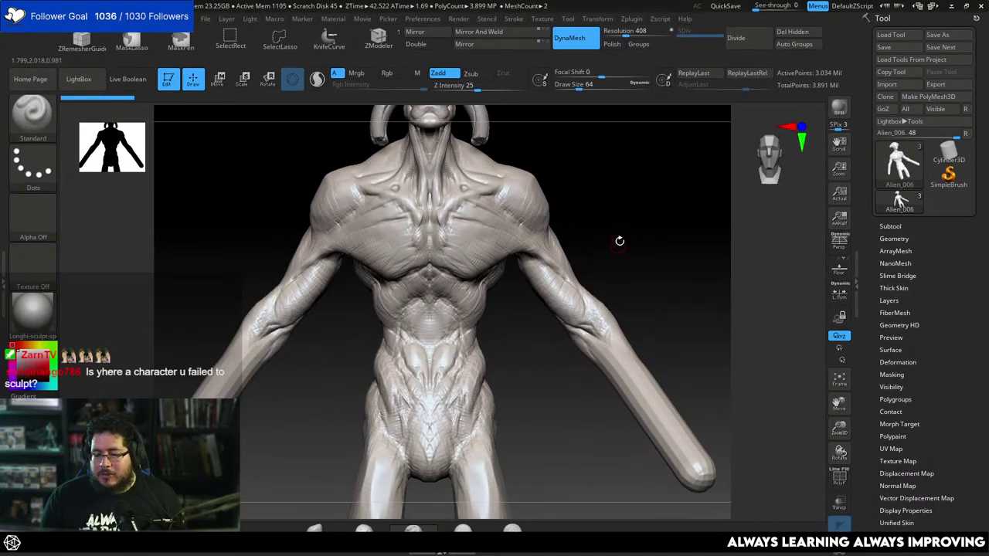
# Build up clay on the alien's upper shoulder and trapezius with the ClayBuildup brush at a draw size of about 172.
pyautogui.moveTo(616, 209); pyautogui.dragTo(598, 248, button='right')
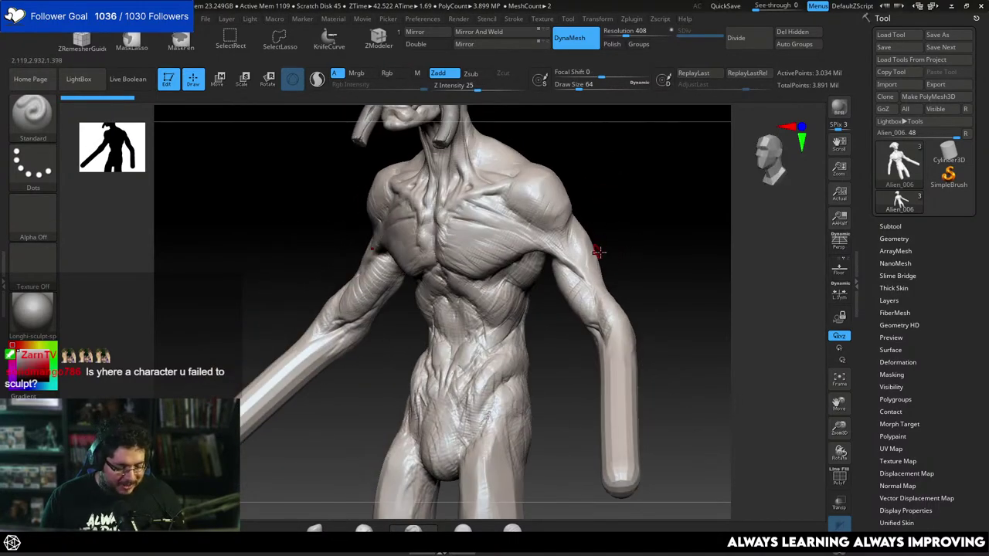
pyautogui.press('b')
pyautogui.press('c')
pyautogui.press('b')
pyautogui.press('space')
pyautogui.moveTo(590, 235); pyautogui.dragTo(597, 235)
pyautogui.moveTo(623, 208)
pyautogui.keyDown('alt'); pyautogui.mouseDown(button='right')
pyautogui.moveTo(625, 254)
pyautogui.moveTo(625, 208)
pyautogui.moveTo(601, 221)
pyautogui.mouseUp(button='right'); pyautogui.keyUp('alt')
pyautogui.press('space')
pyautogui.moveTo(600, 221); pyautogui.dragTo(605, 221)
pyautogui.moveTo(577, 142); pyautogui.dragTo(558, 164, button='right')
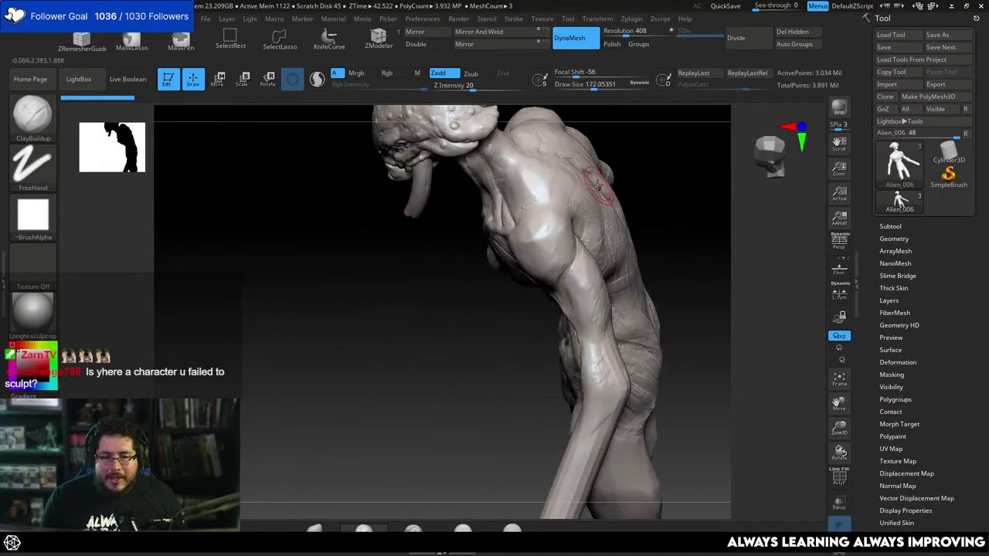
pyautogui.press('space')
pyautogui.moveTo(597, 181); pyautogui.dragTo(601, 181)
pyautogui.moveTo(528, 166); pyautogui.dragTo(525, 184)
pyautogui.moveTo(592, 165)
pyautogui.mouseDown(button='right')
pyautogui.moveTo(645, 172)
pyautogui.moveTo(545, 206)
pyautogui.mouseUp(button='right')
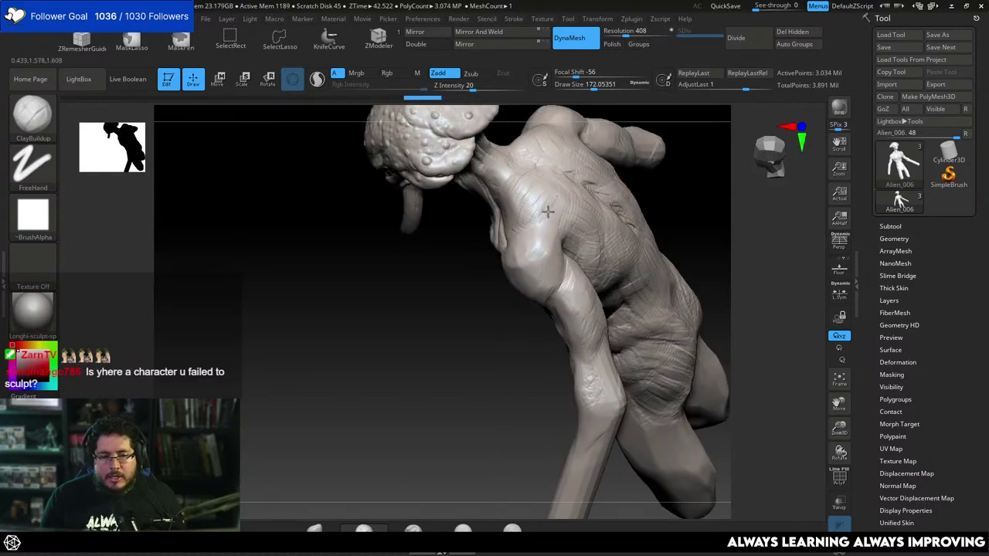
pyautogui.moveTo(563, 213)
pyautogui.mouseDown(button='right')
pyautogui.moveTo(562, 294)
pyautogui.moveTo(683, 214)
pyautogui.moveTo(656, 188)
pyautogui.moveTo(617, 199)
pyautogui.moveTo(533, 185)
pyautogui.mouseUp(button='right')
# Reshape the trapezius at the base of the neck with the Move brush at a draw size of about 318.
pyautogui.press('b')
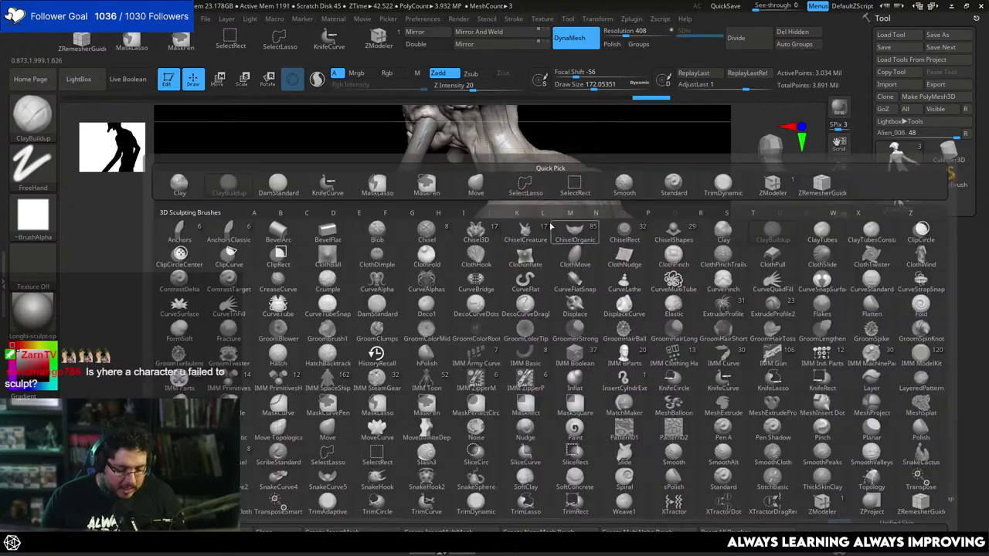
pyautogui.press('m')
pyautogui.press('v')
pyautogui.press('space')
pyautogui.moveTo(523, 186); pyautogui.dragTo(528, 186)
pyautogui.moveTo(523, 178); pyautogui.dragTo(532, 172)
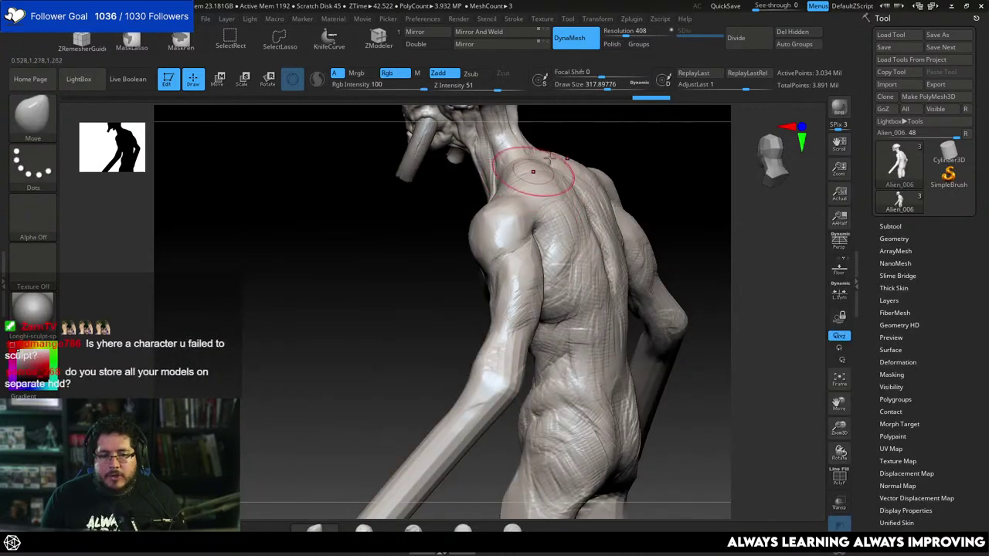
pyautogui.moveTo(606, 155)
pyautogui.mouseDown()
pyautogui.moveTo(624, 156)
pyautogui.moveTo(608, 189)
pyautogui.mouseUp()
pyautogui.keyDown('shift'); pyautogui.moveTo(608, 190); pyautogui.dragTo(607, 194, button='right'); pyautogui.keyUp('shift')
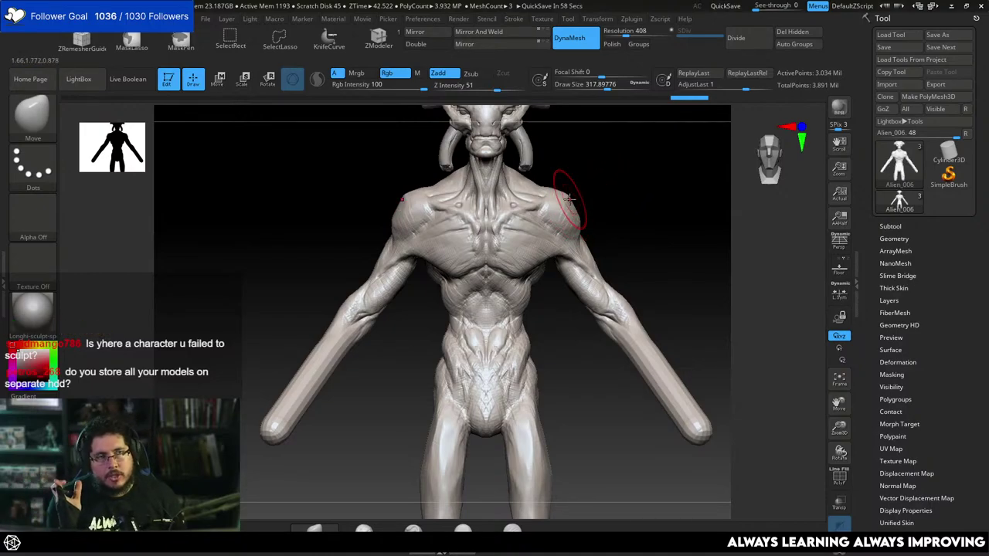
# Switch to File Explorer and review the storage of the Unreal, Software, Projects and M2_SSD drives under This PC.
pyautogui.press('super')
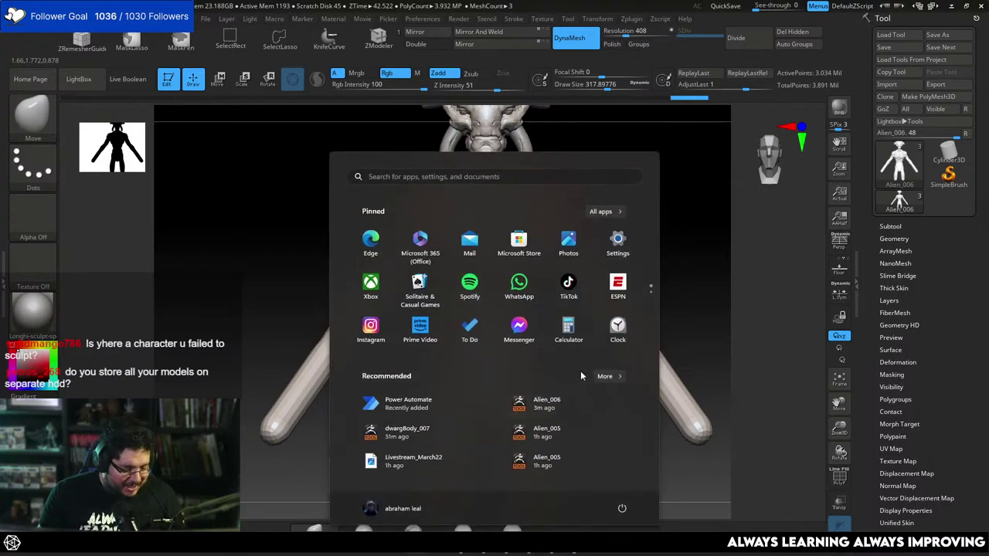
pyautogui.press('super')
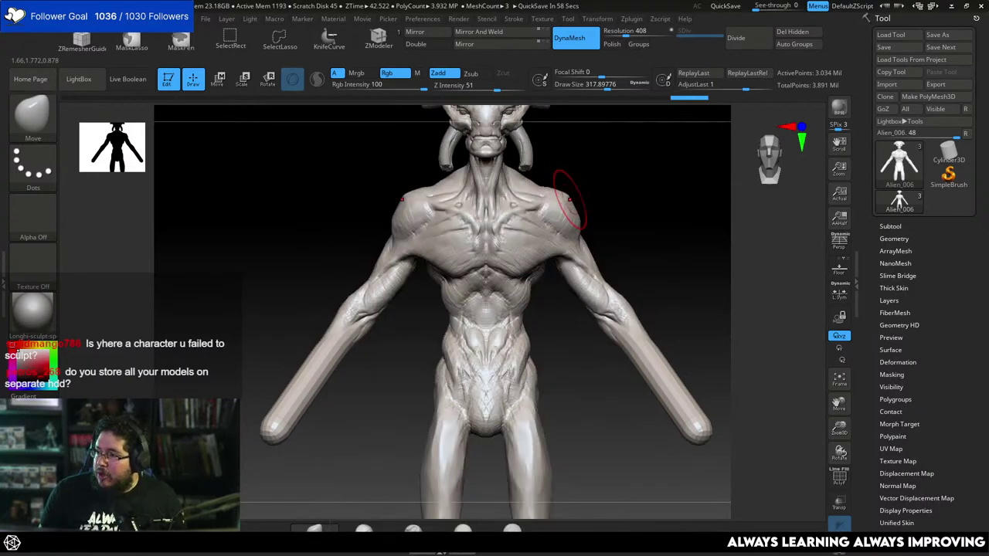
pyautogui.press('super+e')
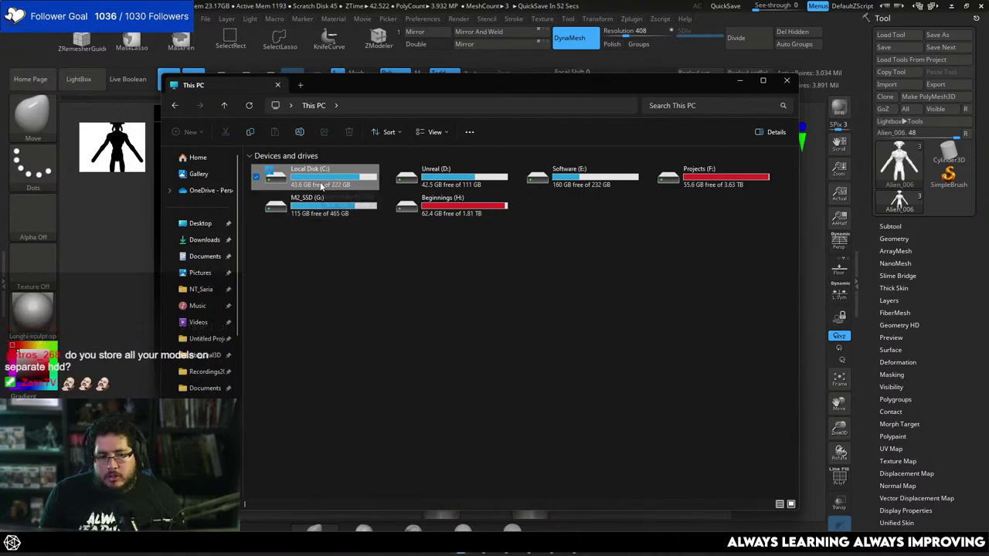
pyautogui.click(456, 182)
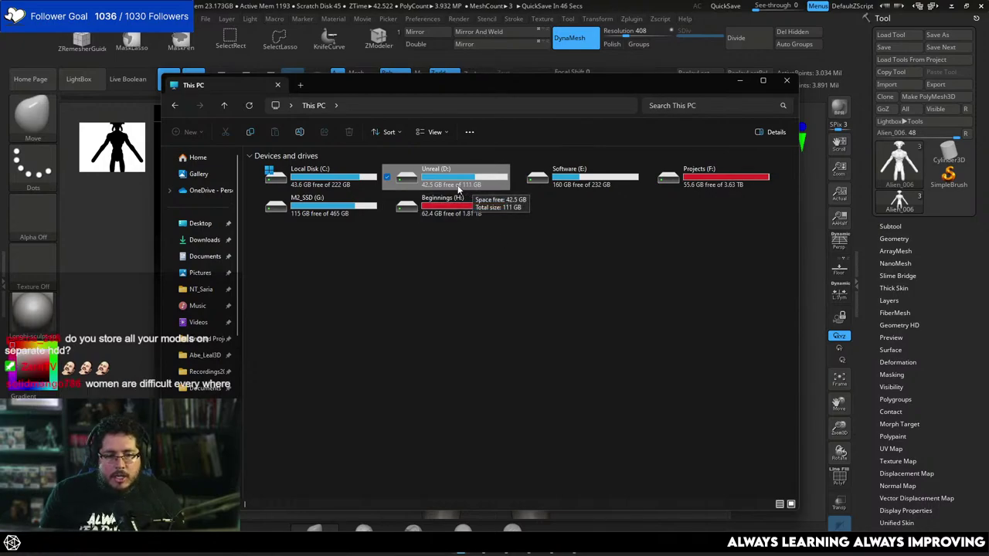
pyautogui.click(606, 190)
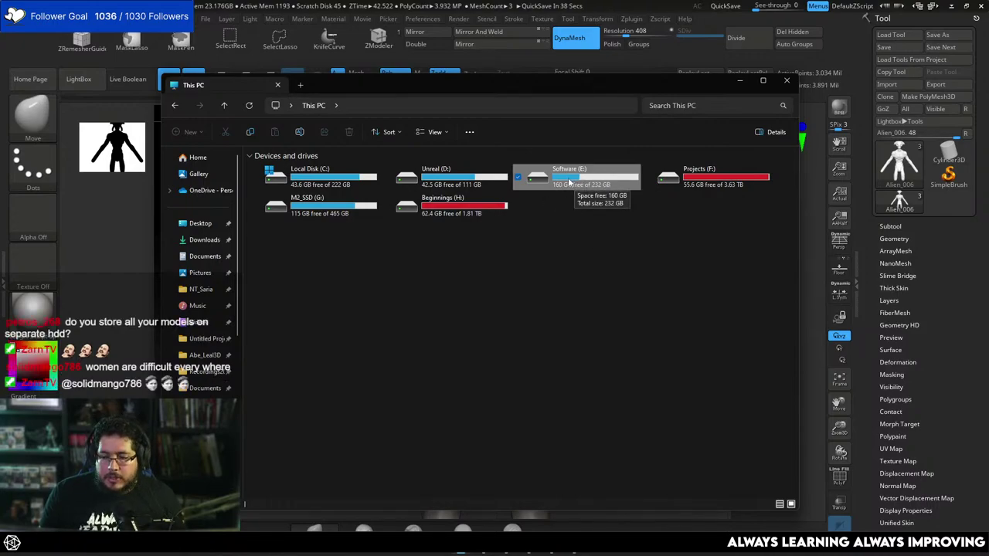
pyautogui.click(698, 185)
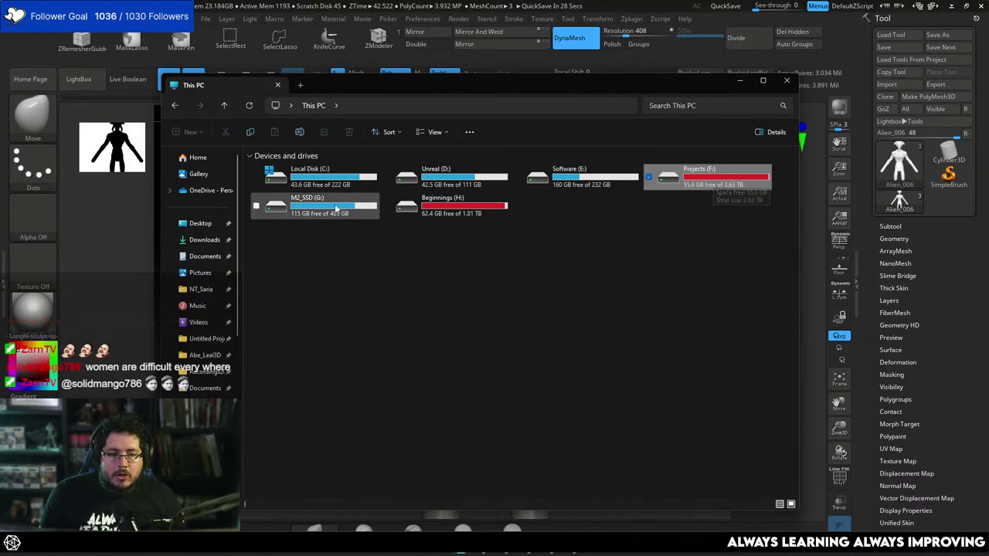
pyautogui.click(363, 207)
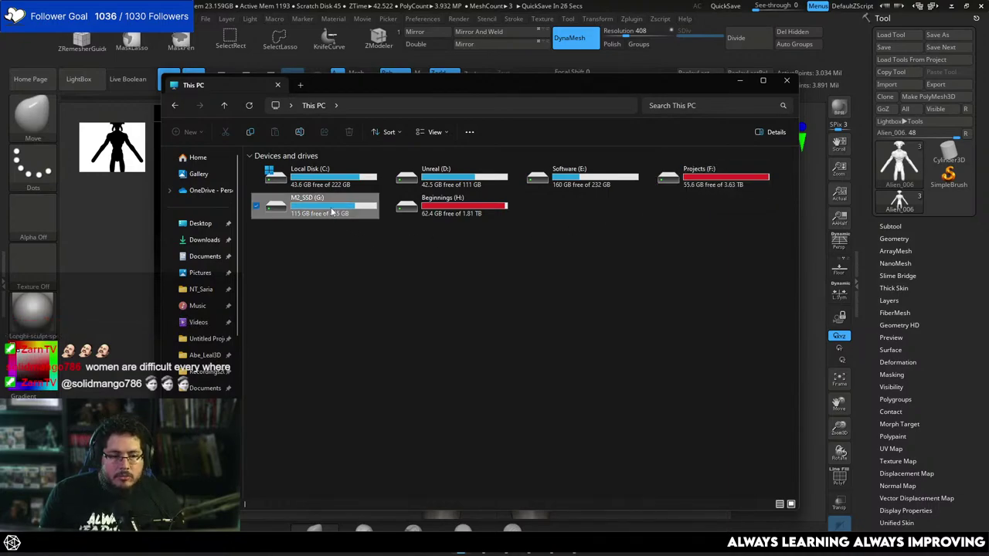
# Look into the M2_SSD (G:) drive, check Beginnings (H:) in the drive list, and clear File Explorer off the canvas.
pyautogui.moveTo(410, 86); pyautogui.dragTo(465, 86)
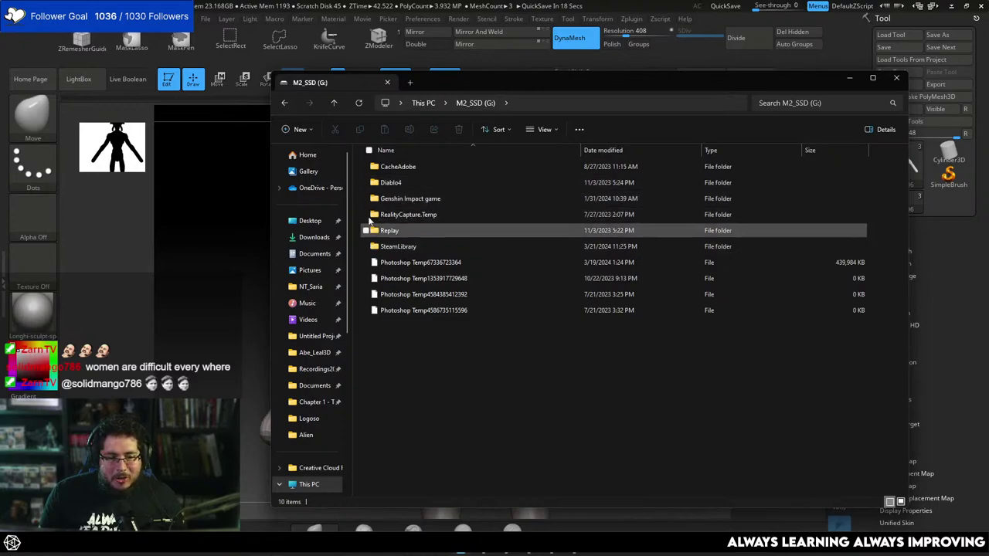
pyautogui.click(285, 103)
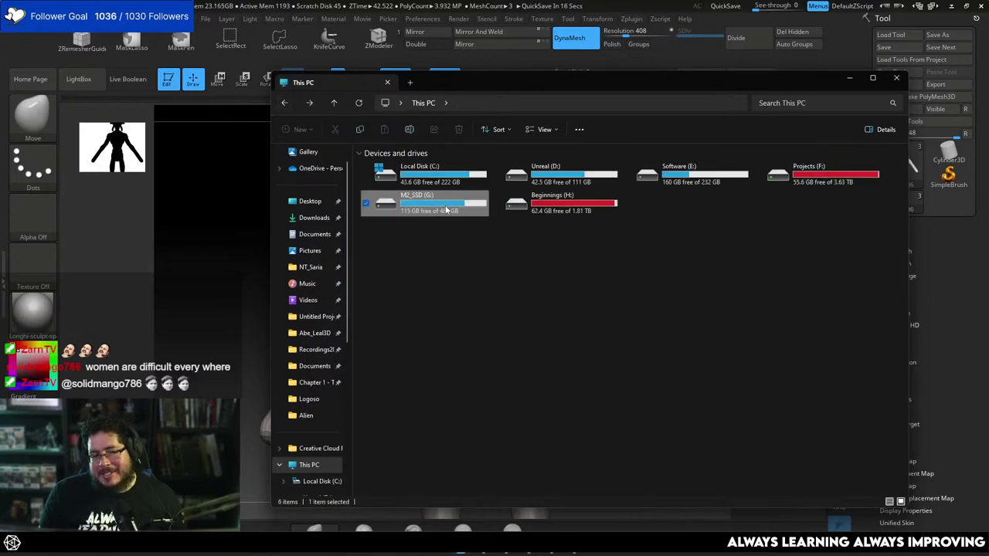
pyautogui.click(578, 206)
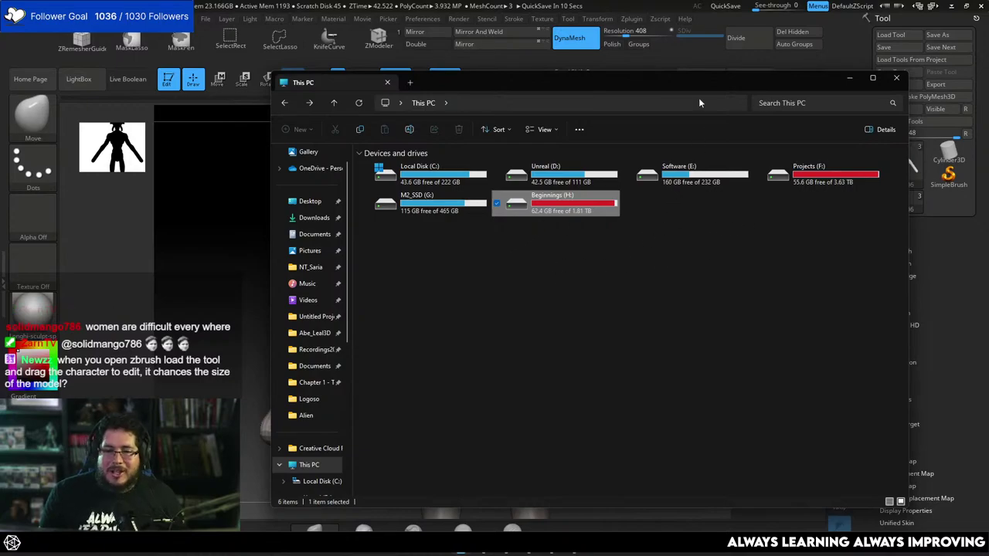
pyautogui.moveTo(682, 85); pyautogui.dragTo(988, 106)
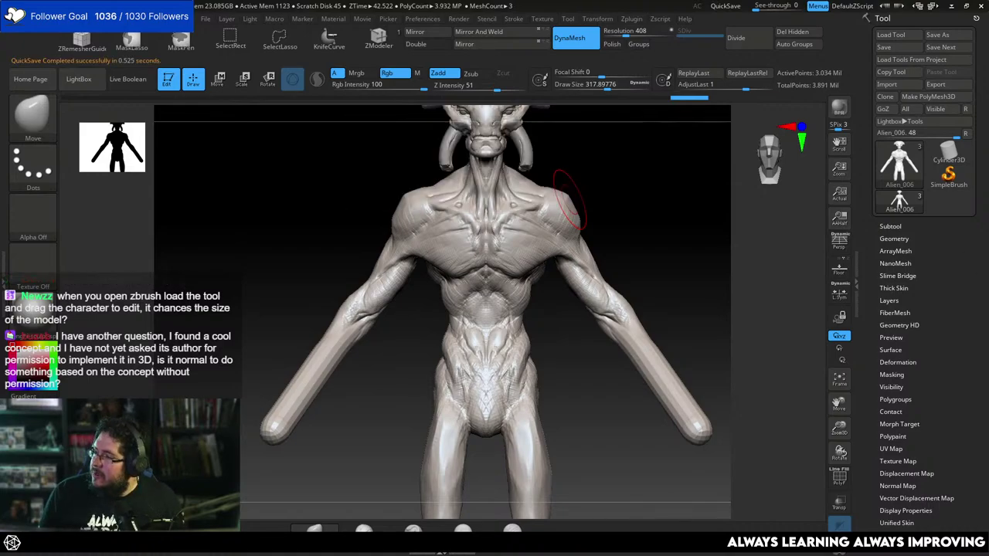
# Build up clay on the upper thighs with the ClayBuildup brush at a draw size of about 245.
pyautogui.moveTo(777, 191); pyautogui.dragTo(623, 243)
pyautogui.moveTo(618, 280)
pyautogui.mouseDown()
pyautogui.moveTo(629, 283)
pyautogui.moveTo(617, 256)
pyautogui.moveTo(634, 224)
pyautogui.moveTo(614, 243)
pyautogui.moveTo(605, 227)
pyautogui.moveTo(622, 214)
pyautogui.moveTo(657, 221)
pyautogui.moveTo(574, 353)
pyautogui.moveTo(553, 340)
pyautogui.mouseUp()
pyautogui.press('f')
pyautogui.press('b')
pyautogui.press('c')
pyautogui.press('b')
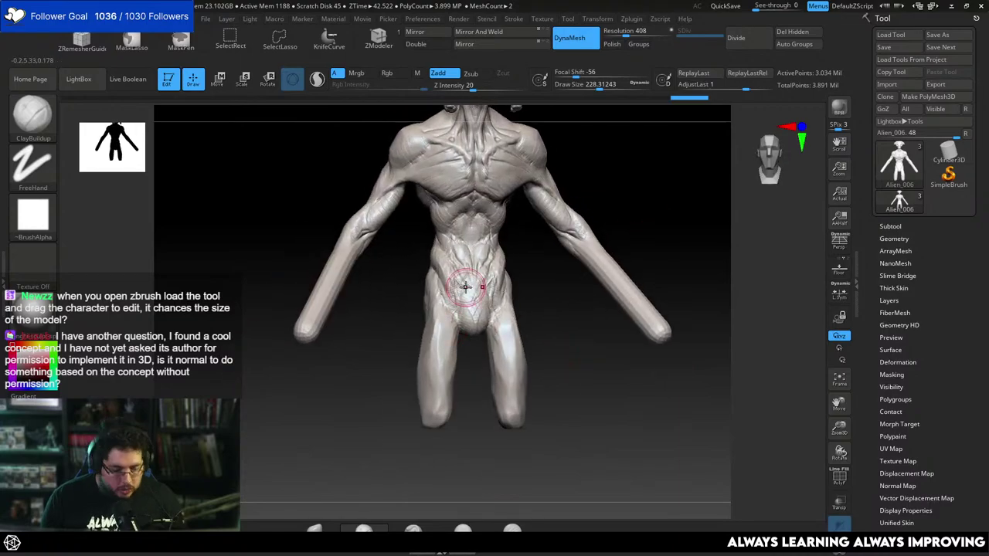
pyautogui.press('b')
pyautogui.press('t')
pyautogui.press('d')
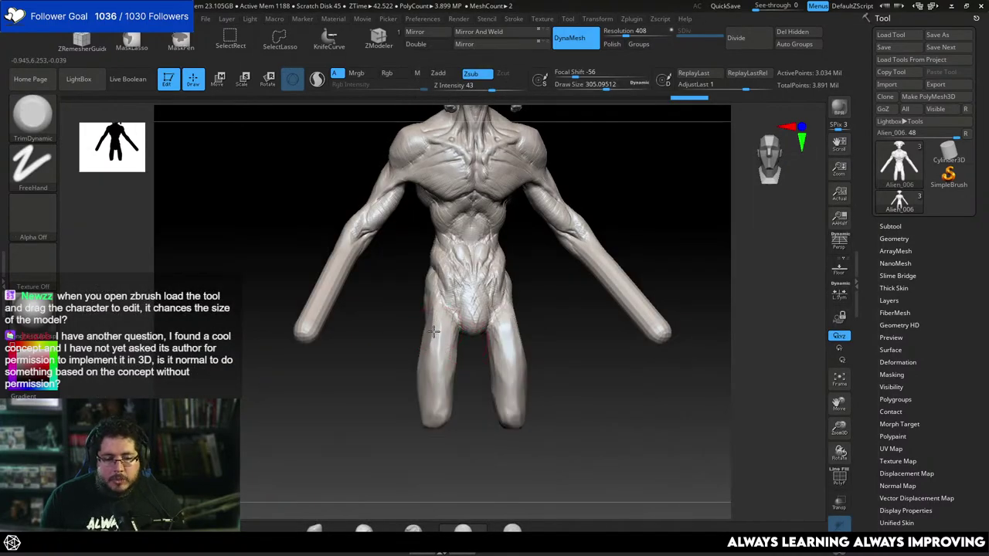
pyautogui.press('b')
pyautogui.press('c')
pyautogui.press('b')
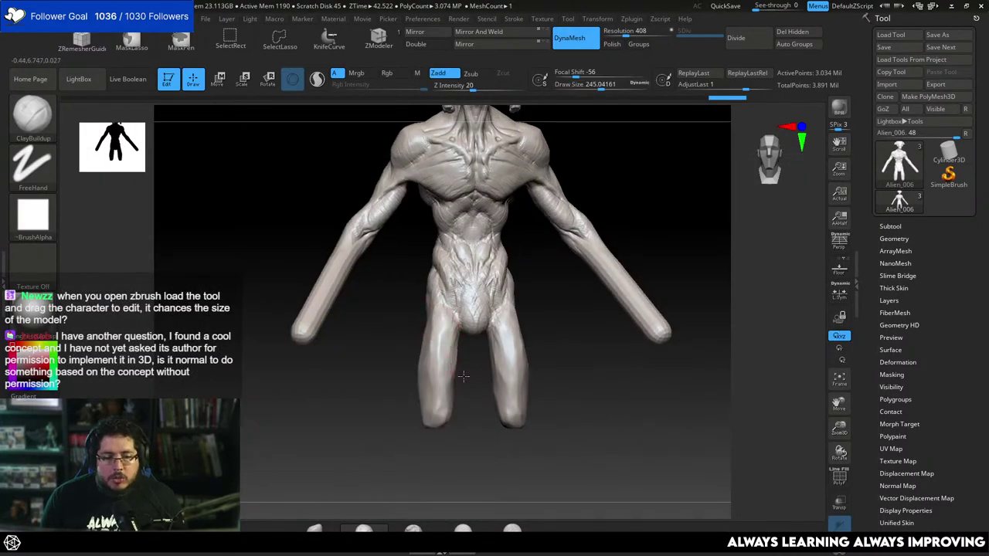
pyautogui.moveTo(446, 305)
pyautogui.mouseDown()
pyautogui.moveTo(449, 288)
pyautogui.moveTo(442, 315)
pyautogui.moveTo(456, 356)
pyautogui.moveTo(514, 377)
pyautogui.mouseUp()
# Add narrower muscle strands along the front of the thighs with ClayBuildup at a draw size of about 197.
pyautogui.press('space')
pyautogui.press('space')
pyautogui.moveTo(454, 336); pyautogui.dragTo(442, 322)
pyautogui.press('space')
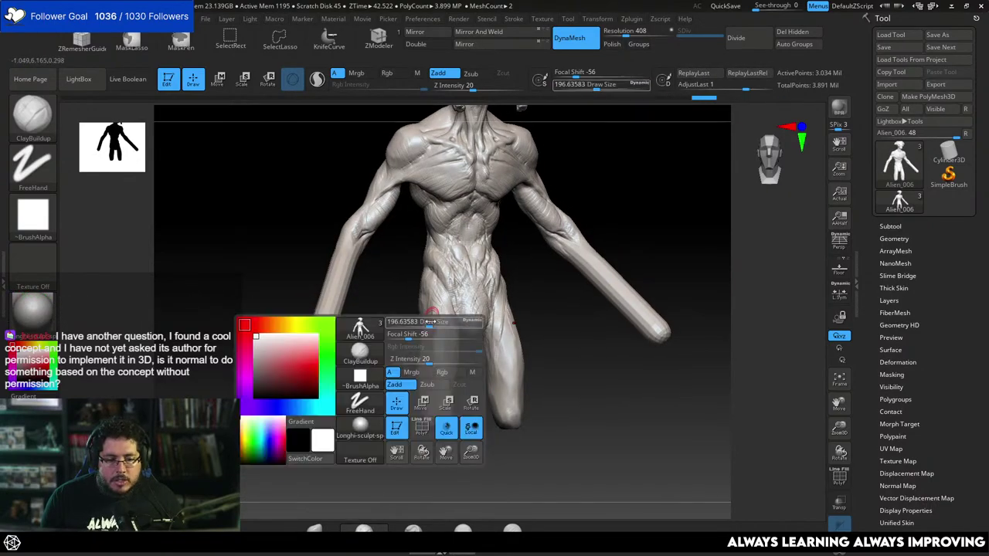
pyautogui.moveTo(425, 372)
pyautogui.mouseDown()
pyautogui.moveTo(438, 359)
pyautogui.moveTo(429, 340)
pyautogui.moveTo(437, 374)
pyautogui.mouseUp()
pyautogui.press('space')
pyautogui.moveTo(438, 340)
pyautogui.mouseDown()
pyautogui.moveTo(440, 372)
pyautogui.moveTo(449, 374)
pyautogui.mouseUp()
# Sculpt diagonal muscle masses across the outer and inner thighs with ClayBuildup at a draw size of about 305.
pyautogui.moveTo(526, 424)
pyautogui.mouseDown()
pyautogui.moveTo(561, 448)
pyautogui.moveTo(536, 411)
pyautogui.moveTo(507, 408)
pyautogui.mouseUp()
pyautogui.moveTo(522, 289); pyautogui.dragTo(525, 326)
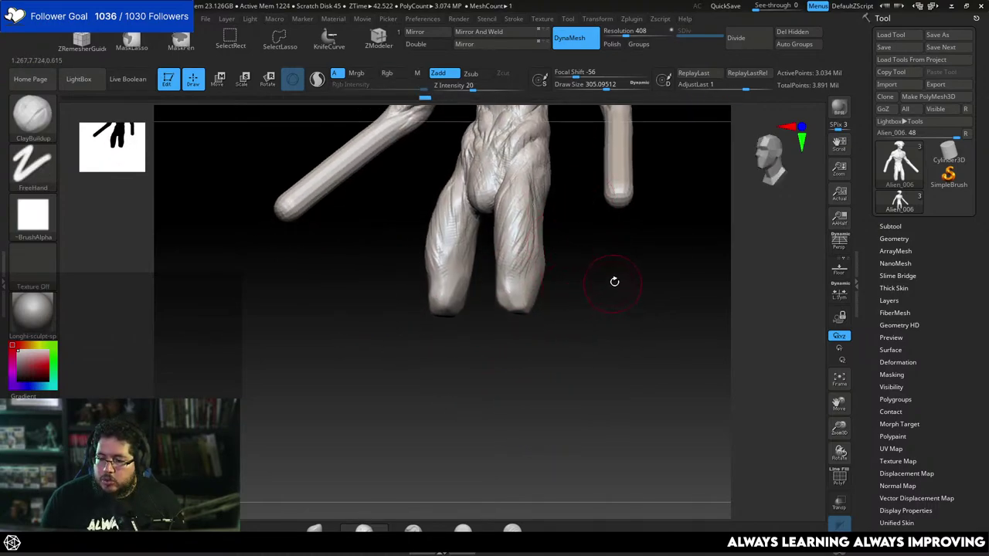
pyautogui.moveTo(616, 264)
pyautogui.mouseDown()
pyautogui.moveTo(600, 299)
pyautogui.moveTo(607, 338)
pyautogui.moveTo(555, 311)
pyautogui.mouseUp()
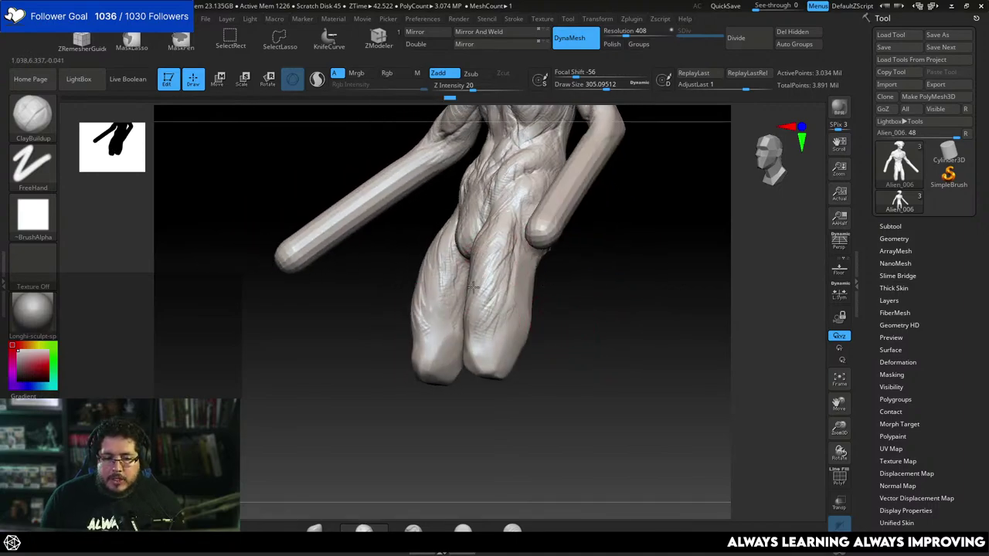
pyautogui.moveTo(473, 288)
pyautogui.mouseDown()
pyautogui.moveTo(499, 322)
pyautogui.moveTo(607, 313)
pyautogui.mouseUp()
pyautogui.moveTo(541, 303); pyautogui.dragTo(576, 300)
pyautogui.moveTo(469, 249); pyautogui.dragTo(479, 253)
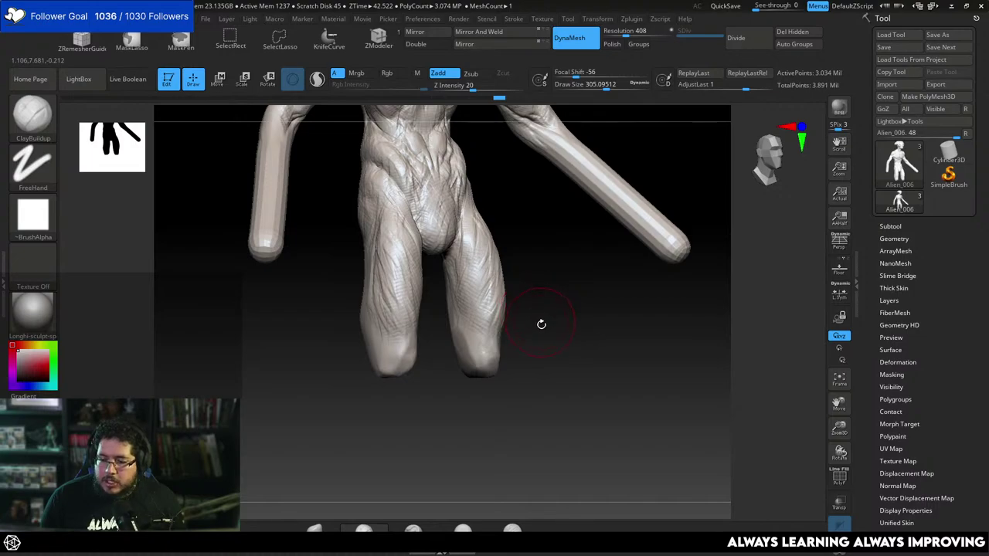
# Reduce the brush to a draw size of about 197 and build up the inner thigh muscle toward the knee.
pyautogui.press('space')
pyautogui.moveTo(470, 279); pyautogui.dragTo(466, 276)
pyautogui.press('space')
pyautogui.moveTo(467, 276); pyautogui.dragTo(462, 276)
pyautogui.moveTo(468, 235)
pyautogui.mouseDown()
pyautogui.moveTo(460, 297)
pyautogui.moveTo(476, 353)
pyautogui.mouseUp()
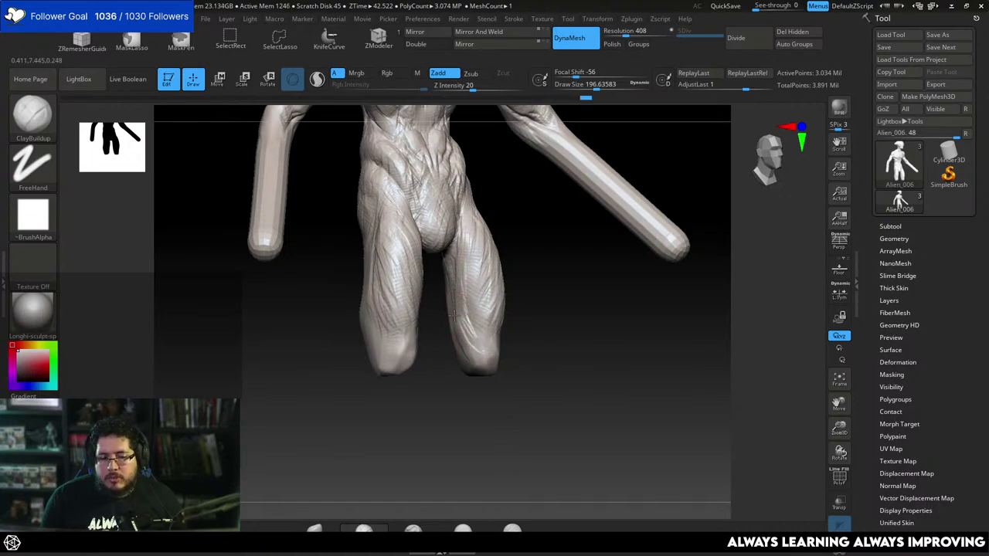
pyautogui.moveTo(454, 316); pyautogui.dragTo(457, 321)
pyautogui.moveTo(508, 245)
pyautogui.mouseDown()
pyautogui.moveTo(534, 247)
pyautogui.moveTo(516, 250)
pyautogui.mouseUp()
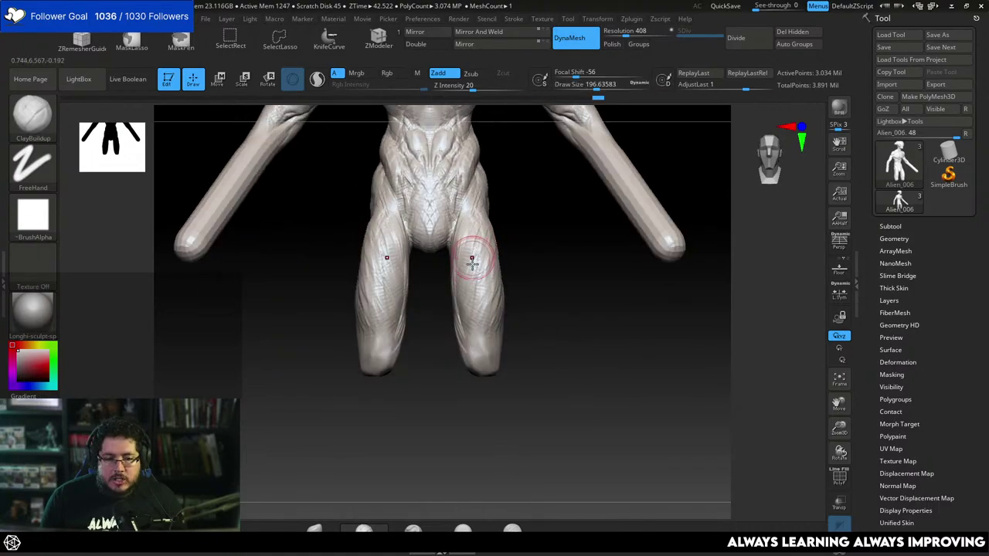
# Flatten the clay strokes on the inner lower thighs with the TrimDynamic brush at a draw size of about 274.
pyautogui.press('space')
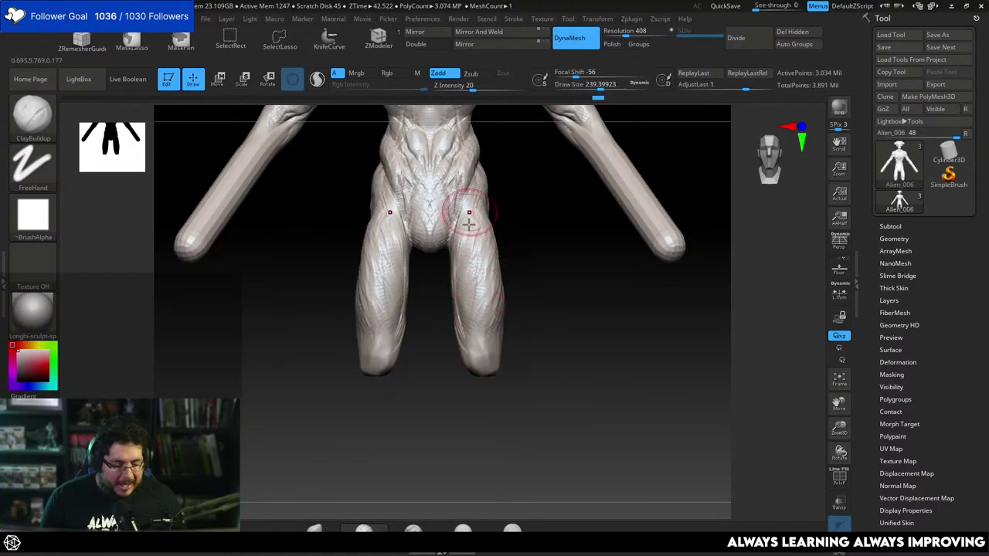
pyautogui.press('b')
pyautogui.press('t')
pyautogui.press('d')
pyautogui.press('space')
pyautogui.moveTo(466, 300); pyautogui.dragTo(542, 302)
pyautogui.moveTo(459, 329); pyautogui.dragTo(464, 343)
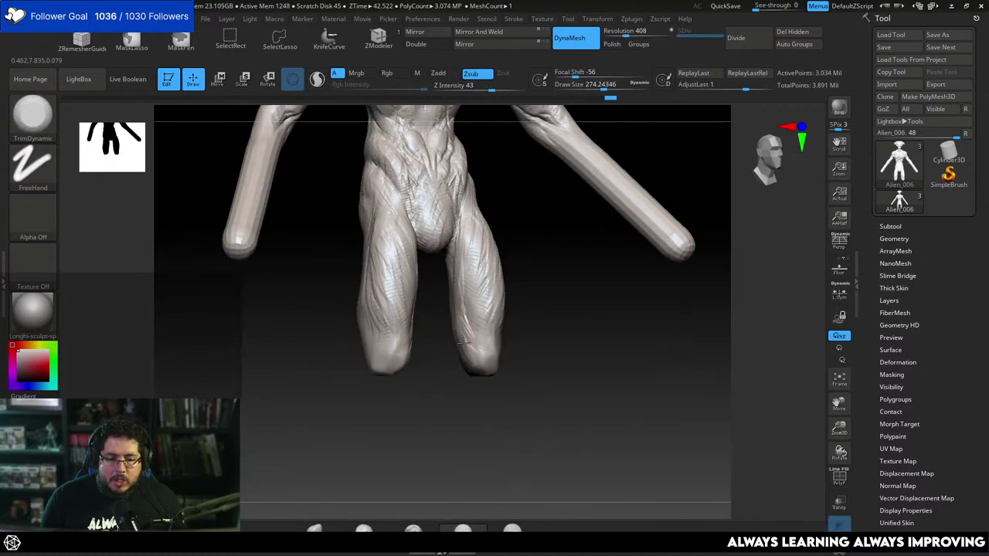
# Smooth the clay texture on the front and side of the upper thighs using TrimDynamic.
pyautogui.moveTo(499, 364)
pyautogui.mouseDown(button='right')
pyautogui.moveTo(486, 349)
pyautogui.moveTo(506, 353)
pyautogui.moveTo(517, 326)
pyautogui.moveTo(552, 367)
pyautogui.moveTo(551, 224)
pyautogui.mouseUp(button='right')
pyautogui.moveTo(553, 300)
pyautogui.keyDown('alt'); pyautogui.mouseDown(button='right')
pyautogui.moveTo(562, 334)
pyautogui.moveTo(537, 255)
pyautogui.mouseUp(button='right'); pyautogui.keyUp('alt')
pyautogui.press('b')
pyautogui.press('t')
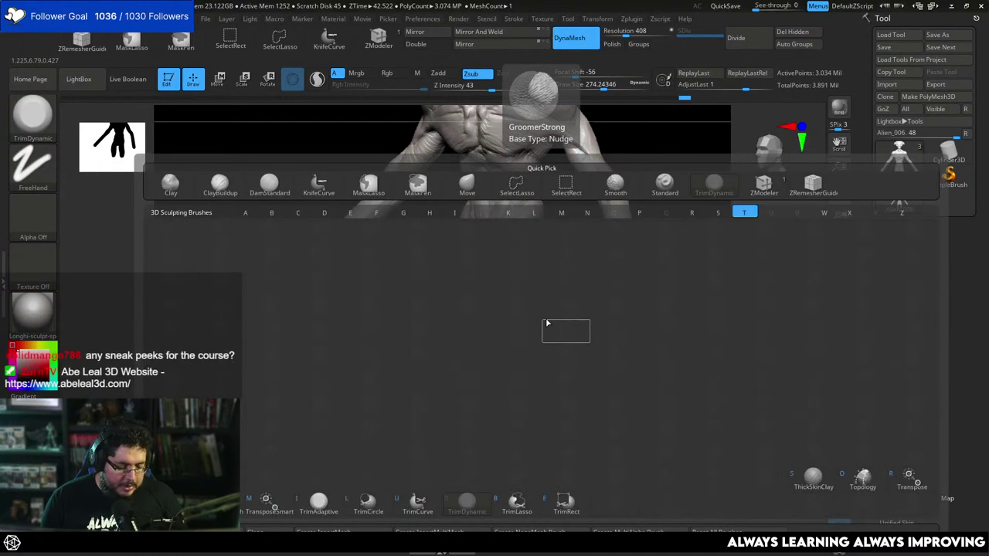
pyautogui.press('d')
pyautogui.moveTo(558, 290); pyautogui.dragTo(528, 275, button='right')
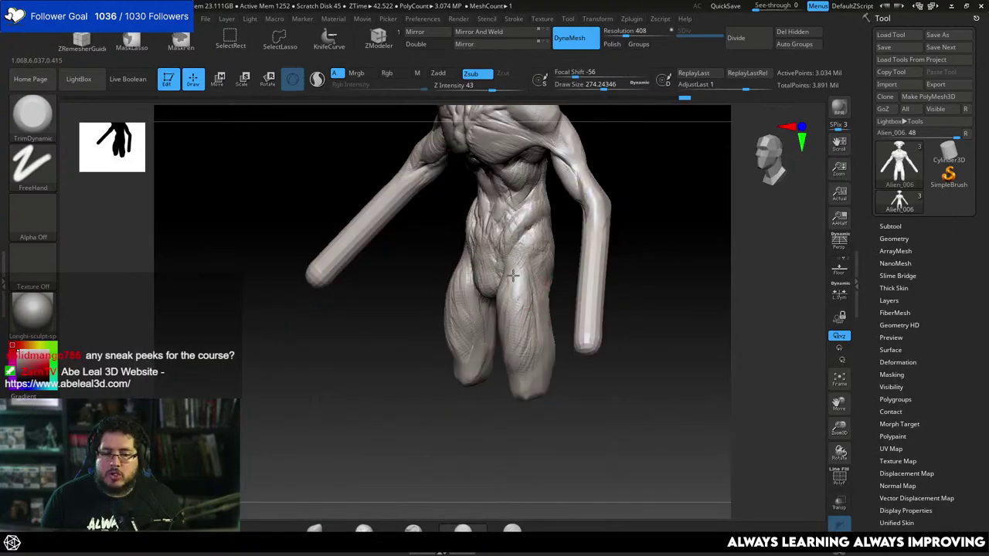
pyautogui.moveTo(524, 263); pyautogui.dragTo(527, 294, button='right')
# Plane the front and outer thigh surfaces with TrimDynamic at a draw size of about 344.
pyautogui.press(']')
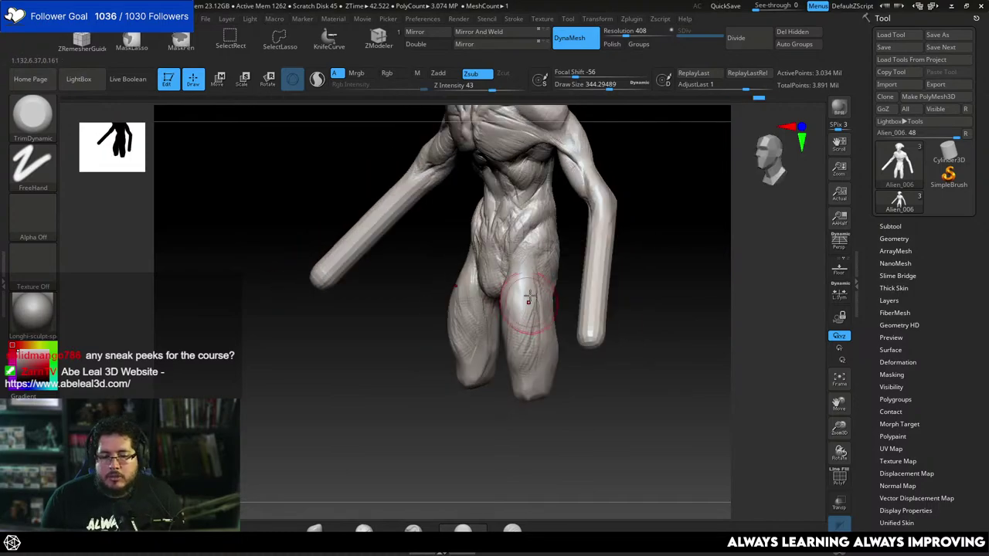
pyautogui.moveTo(531, 340); pyautogui.dragTo(513, 301, button='right')
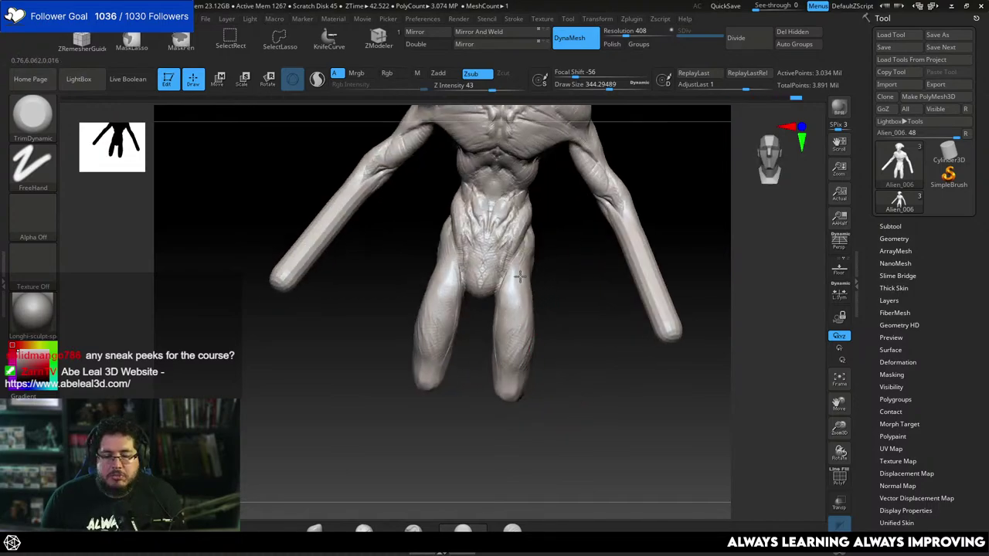
pyautogui.moveTo(512, 338); pyautogui.dragTo(526, 342, button='right')
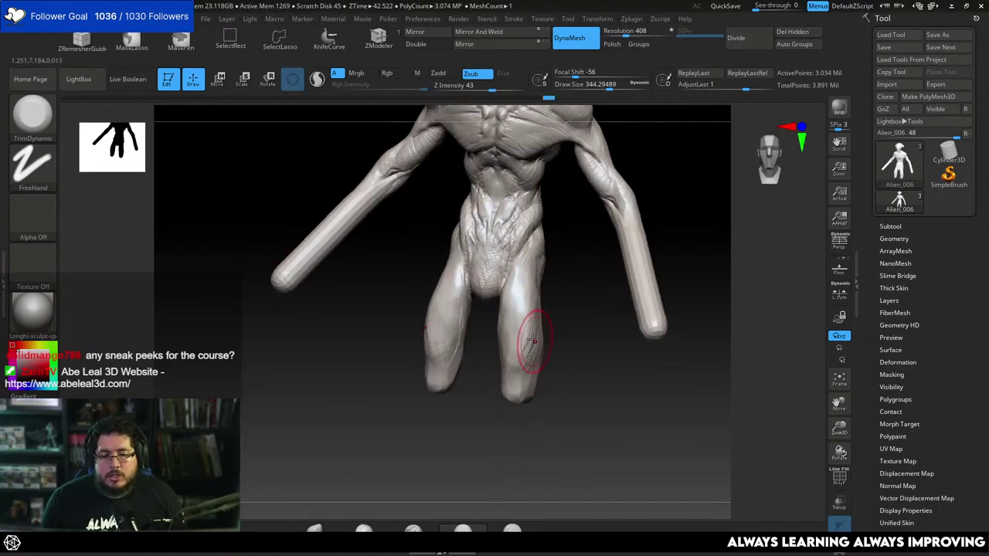
pyautogui.moveTo(558, 373); pyautogui.dragTo(532, 381, button='right')
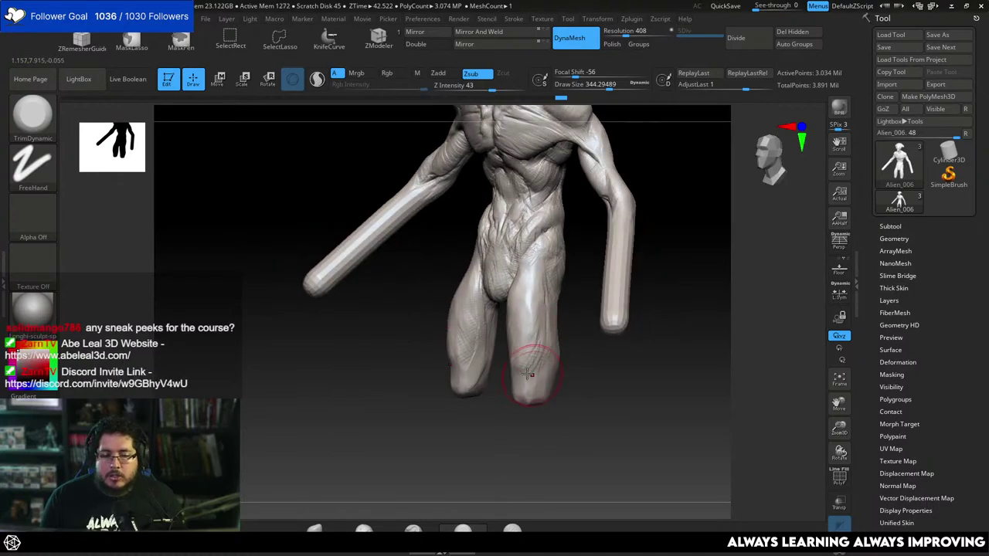
# Refine the lower thighs above the leg stumps with TrimDynamic at a draw size of about 239.
pyautogui.press('space')
pyautogui.moveTo(523, 347); pyautogui.dragTo(513, 347)
pyautogui.moveTo(492, 420); pyautogui.dragTo(508, 370, button='right')
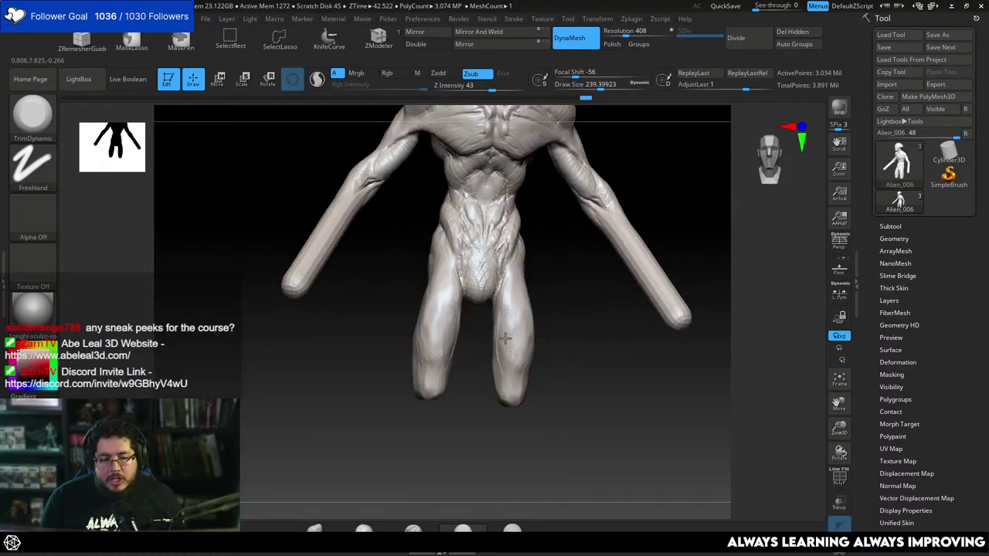
pyautogui.moveTo(560, 398)
pyautogui.mouseDown(button='right')
pyautogui.moveTo(562, 377)
pyautogui.moveTo(568, 391)
pyautogui.mouseUp(button='right')
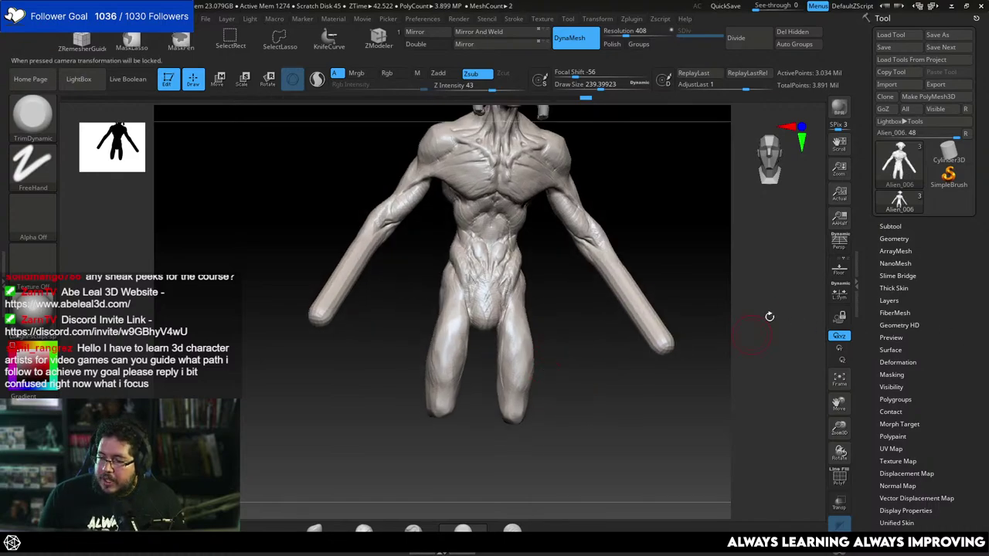
# Build up the muscle forms around the elbow and upper forearm with ClayBuildup at a draw size of about 167.
pyautogui.keyDown('alt'); pyautogui.moveTo(571, 328); pyautogui.dragTo(557, 352, button='right'); pyautogui.keyUp('alt')
pyautogui.rightClick(592, 185)
pyautogui.moveTo(612, 209)
pyautogui.mouseDown(button='right')
pyautogui.moveTo(603, 239)
pyautogui.moveTo(595, 193)
pyautogui.mouseUp(button='right')
pyautogui.press('b')
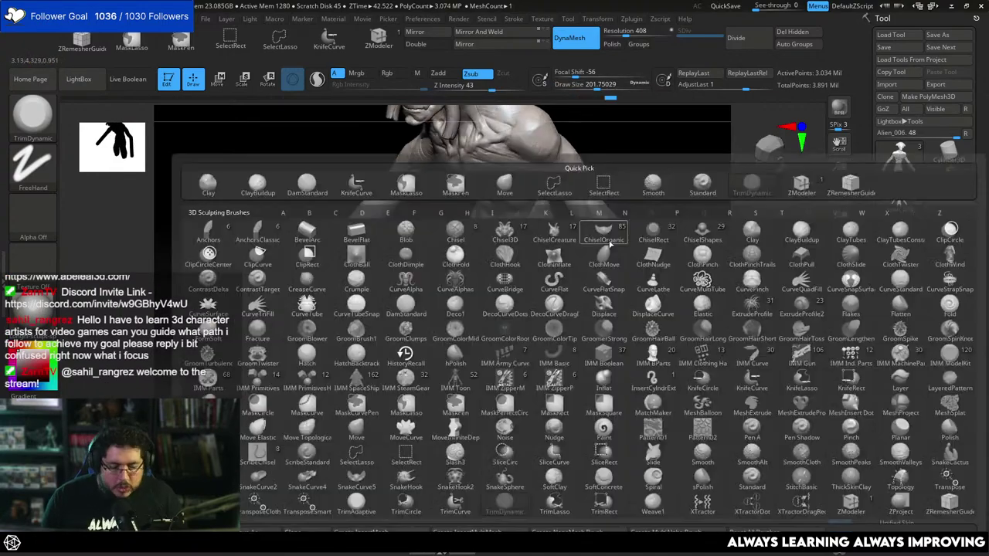
pyautogui.press('c')
pyautogui.press('b')
pyautogui.moveTo(608, 231)
pyautogui.mouseDown()
pyautogui.moveTo(609, 276)
pyautogui.moveTo(599, 289)
pyautogui.mouseUp()
pyautogui.moveTo(619, 262); pyautogui.dragTo(647, 236, button='right')
# Flatten the new clay around the elbow and upper forearm with TrimDynamic at a draw size of about 192.
pyautogui.press('b')
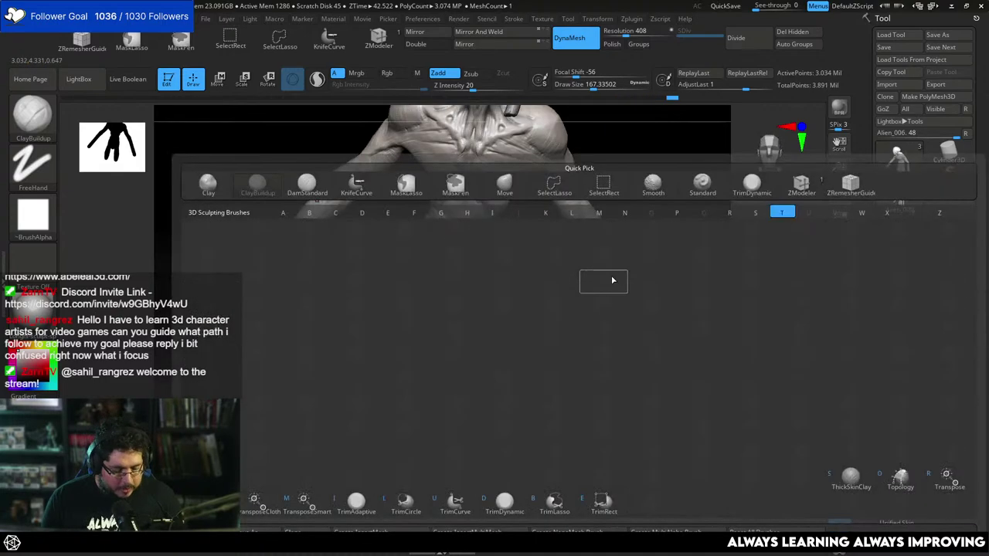
pyautogui.press('t')
pyautogui.press('d')
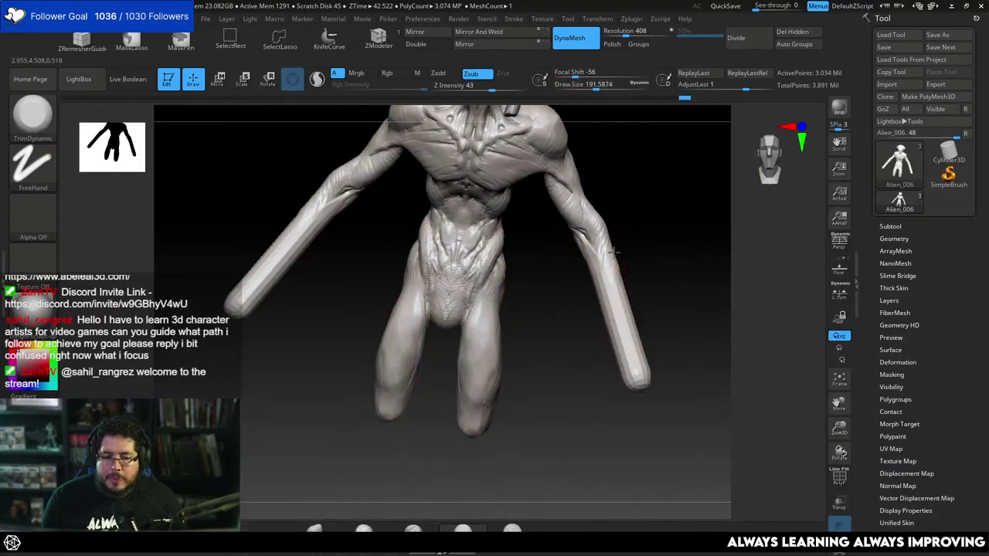
pyautogui.moveTo(613, 251)
pyautogui.mouseDown(button='right')
pyautogui.moveTo(603, 252)
pyautogui.moveTo(618, 263)
pyautogui.mouseUp(button='right')
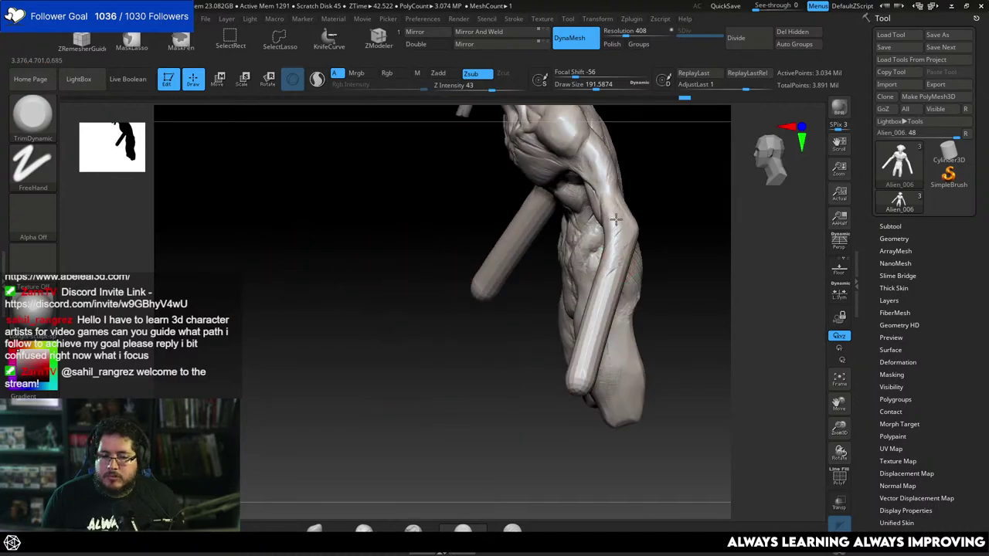
# Load the Ring_Skull_002 tool from its folder on the Desktop.
pyautogui.click(890, 35)
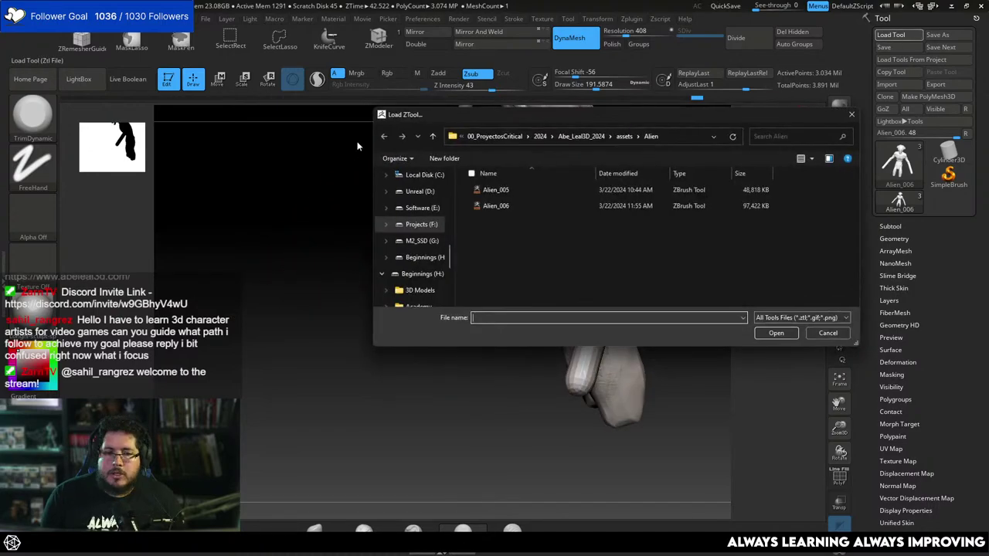
pyautogui.click(581, 136)
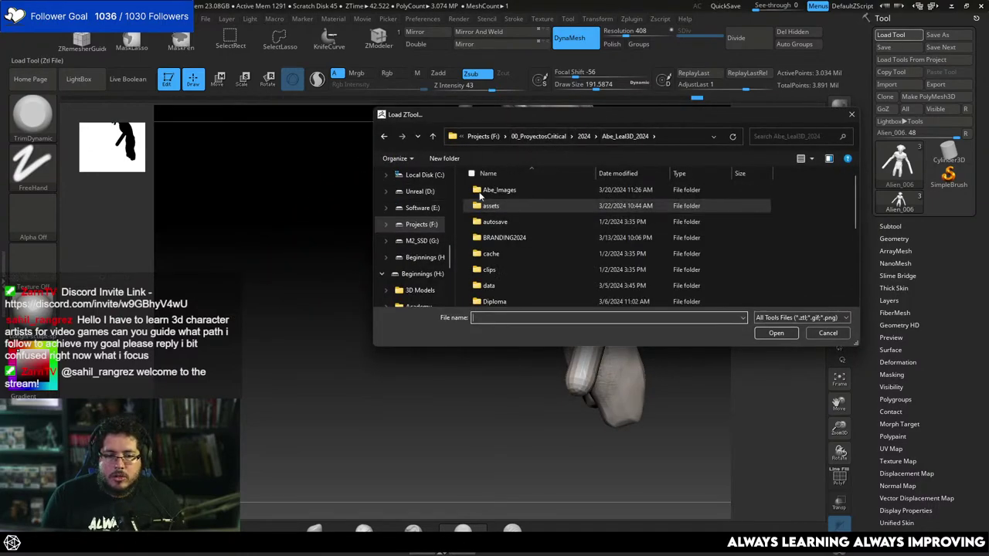
pyautogui.scroll(5, 450, 258)
pyautogui.click(413, 244)
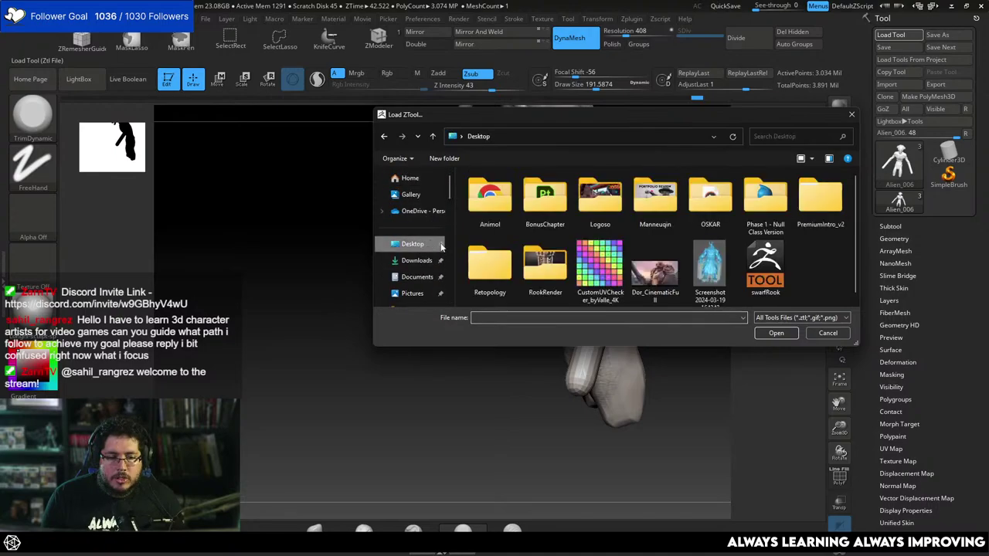
pyautogui.doubleClick(490, 267)
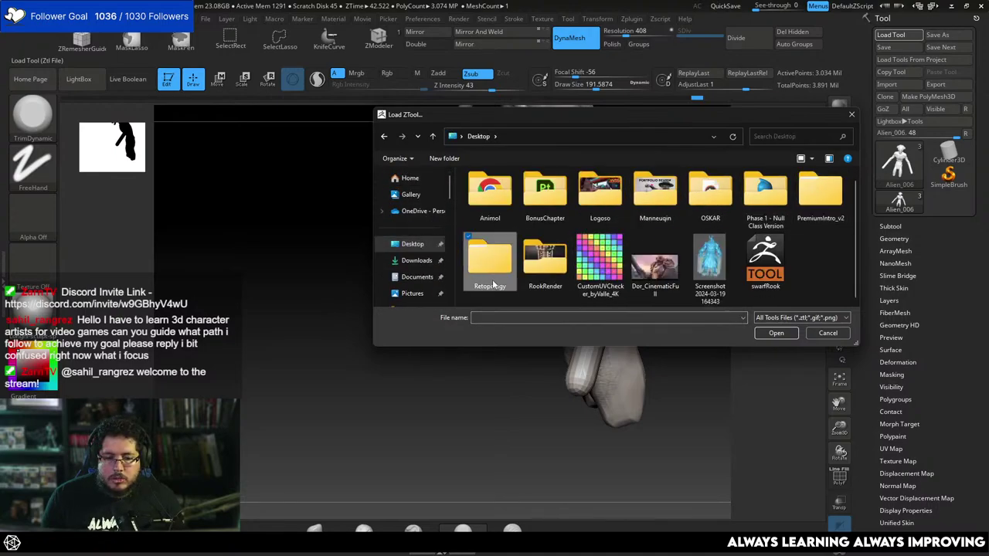
pyautogui.doubleClick(507, 193)
pyautogui.doubleClick(507, 191)
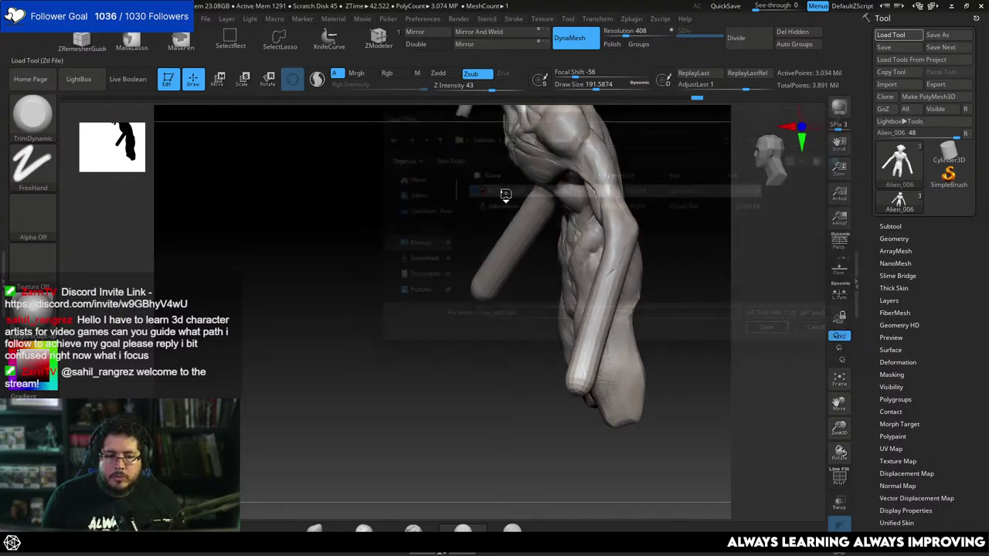
# Examine the loaded skull model's face, eye sockets and teeth up close.
pyautogui.press('f')
pyautogui.moveTo(474, 402)
pyautogui.keyDown('alt'); pyautogui.mouseDown()
pyautogui.moveTo(563, 322)
pyautogui.moveTo(605, 344)
pyautogui.moveTo(682, 302)
pyautogui.moveTo(654, 320)
pyautogui.moveTo(612, 234)
pyautogui.moveTo(621, 246)
pyautogui.mouseUp(); pyautogui.keyUp('alt')
pyautogui.press('space')
pyautogui.moveTo(621, 246)
pyautogui.mouseDown()
pyautogui.moveTo(589, 296)
pyautogui.moveTo(616, 291)
pyautogui.moveTo(570, 284)
pyautogui.moveTo(622, 335)
pyautogui.moveTo(651, 324)
pyautogui.mouseUp()
pyautogui.press('space')
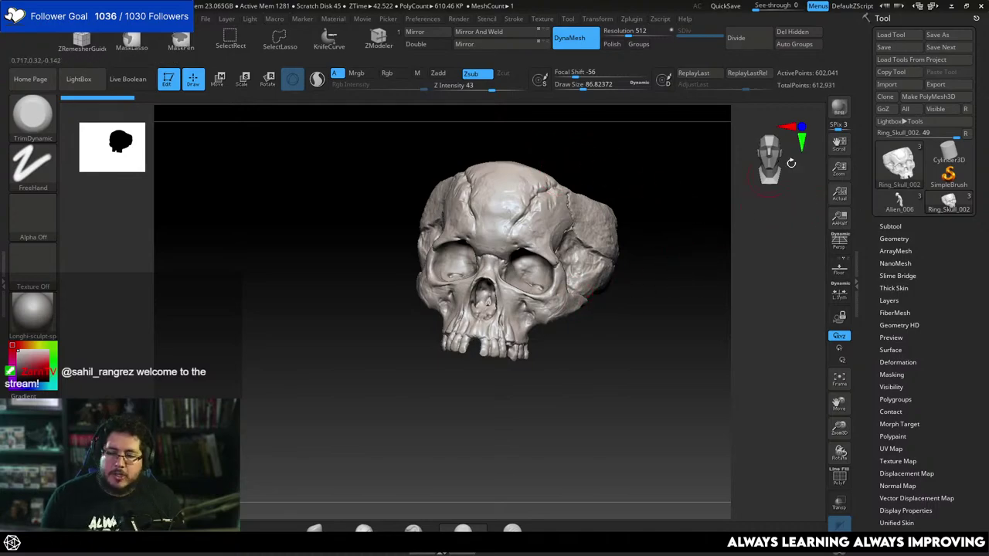
# Switch back to the full-body Alien_006 tool and bring its torso and arms into view.
pyautogui.click(899, 203)
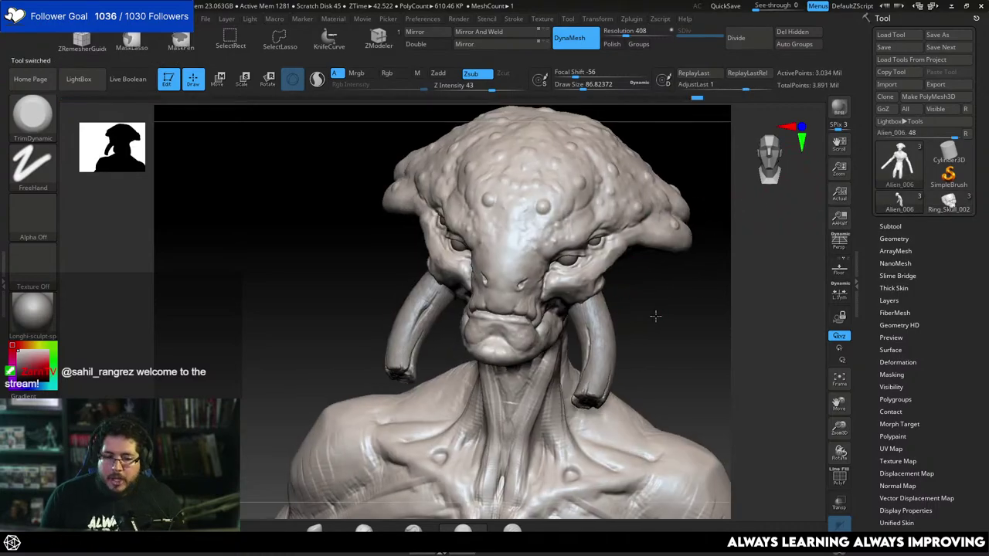
pyautogui.moveTo(655, 316); pyautogui.dragTo(585, 164)
pyautogui.keyDown('shift'); pyautogui.moveTo(585, 164); pyautogui.dragTo(660, 266); pyautogui.keyUp('shift')
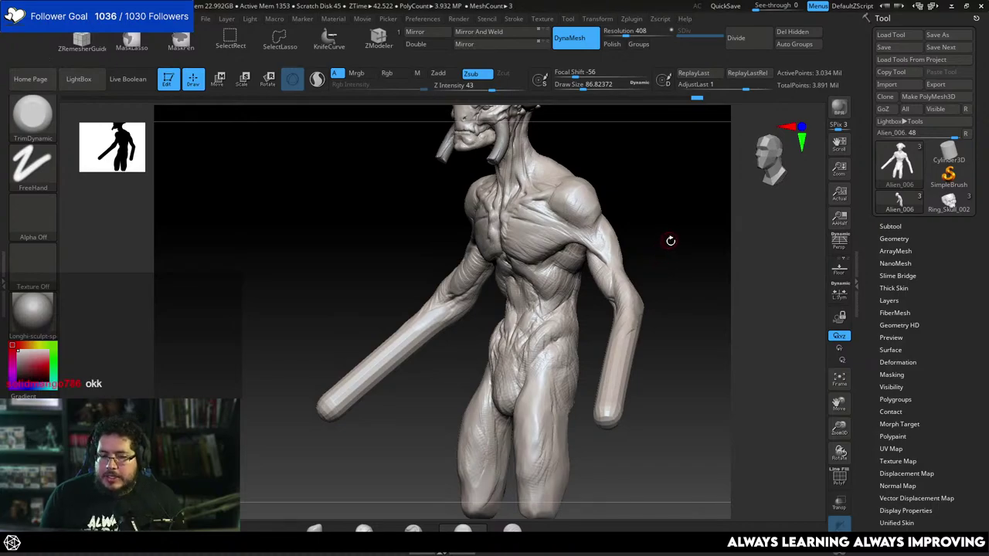
# Trim the area where the upper arm meets the armpit with TrimDynamic at a draw size of about 124.
pyautogui.moveTo(671, 240); pyautogui.dragTo(650, 246)
pyautogui.press('space')
pyautogui.moveTo(548, 309); pyautogui.dragTo(555, 309)
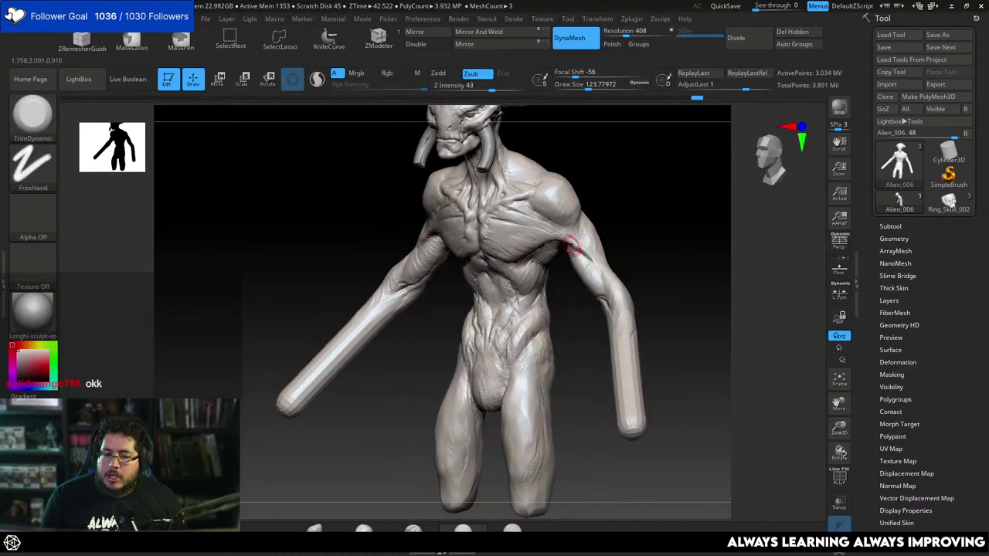
pyautogui.moveTo(605, 215); pyautogui.dragTo(632, 195)
pyautogui.moveTo(597, 237); pyautogui.dragTo(582, 234)
pyautogui.moveTo(621, 215); pyautogui.dragTo(594, 231)
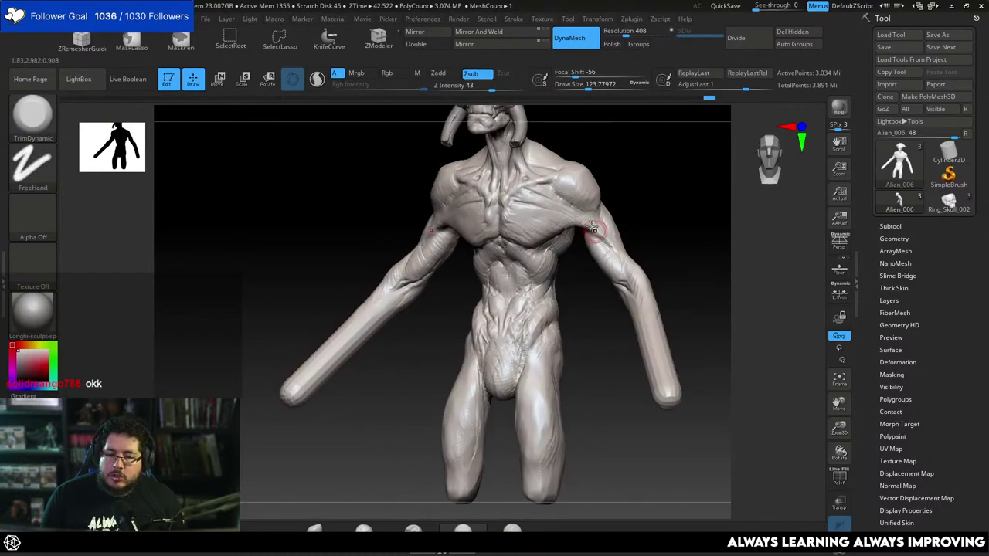
# Build up the muscle between the chest and upper arm with ClayBuildup at draw sizes of about 145 and 124.
pyautogui.press('space')
pyautogui.moveTo(531, 290); pyautogui.dragTo(538, 290)
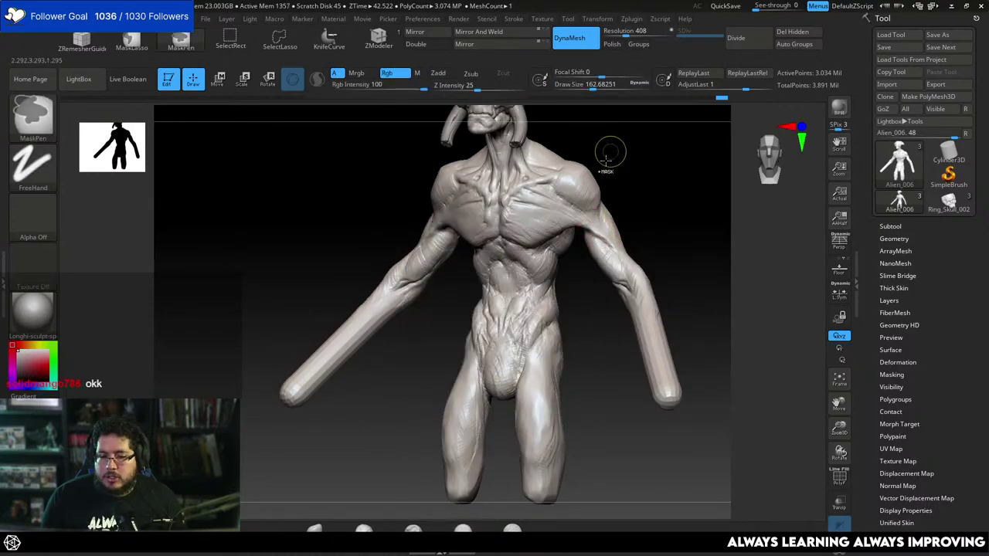
pyautogui.press('b')
pyautogui.press('c')
pyautogui.press('b')
pyautogui.press('space')
pyautogui.moveTo(534, 292); pyautogui.dragTo(530, 292)
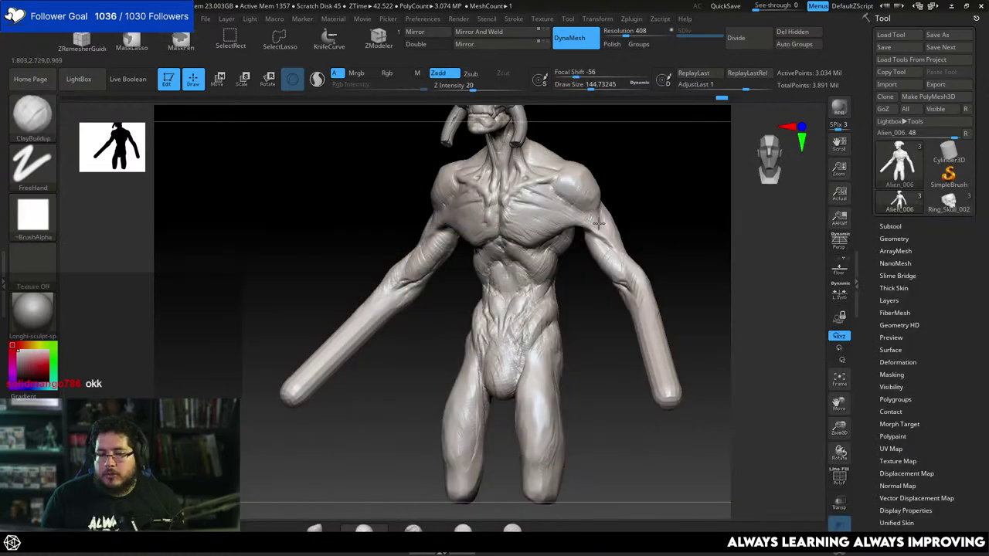
pyautogui.moveTo(650, 192)
pyautogui.mouseDown()
pyautogui.moveTo(638, 184)
pyautogui.moveTo(594, 225)
pyautogui.moveTo(614, 242)
pyautogui.mouseUp()
pyautogui.press('space')
pyautogui.moveTo(639, 224); pyautogui.dragTo(623, 246)
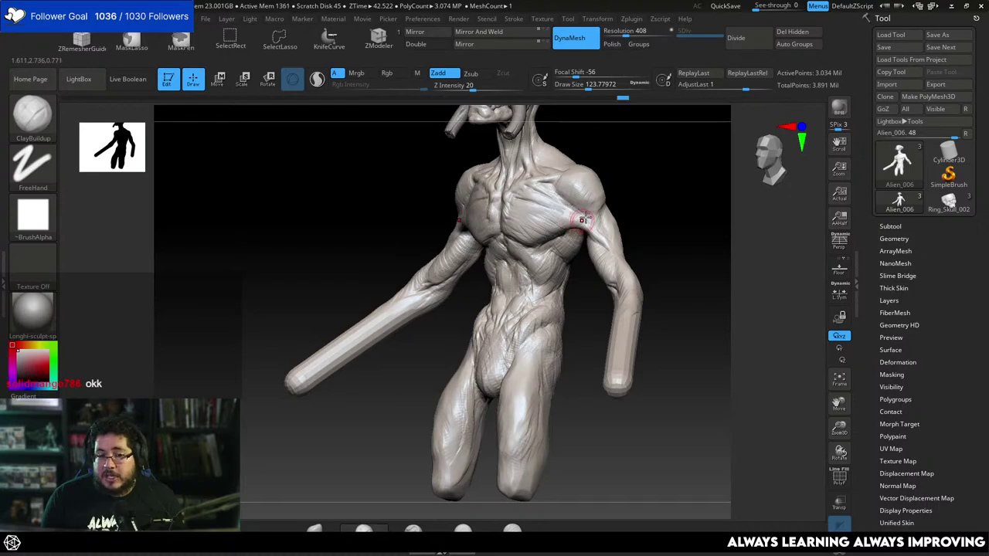
pyautogui.moveTo(585, 208)
pyautogui.keyDown('shift'); pyautogui.mouseDown()
pyautogui.moveTo(652, 194)
pyautogui.moveTo(642, 183)
pyautogui.mouseUp(); pyautogui.keyUp('shift')
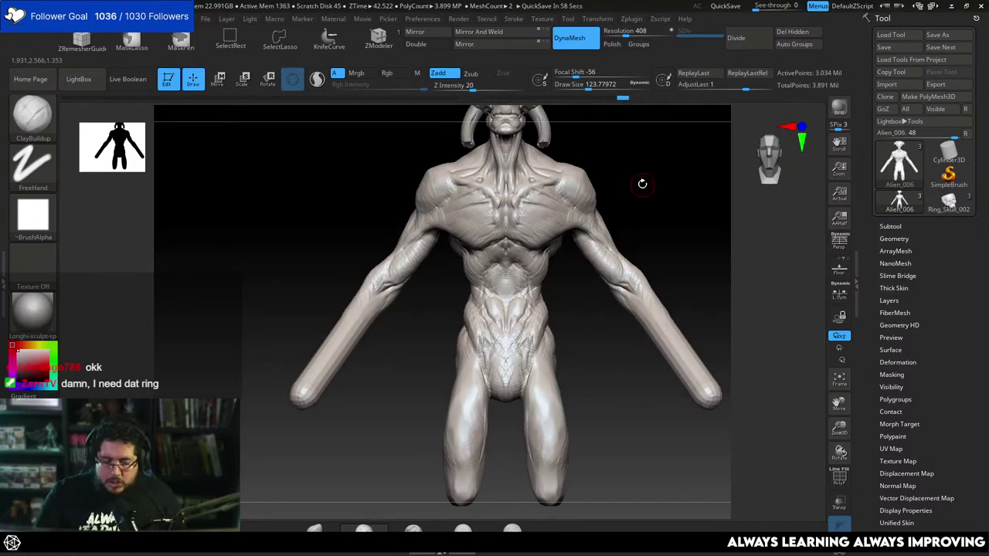
# Add volume along the sternum between the pectorals with ClayBuildup at draw sizes of about 172 and 136.
pyautogui.press('space')
pyautogui.moveTo(539, 229); pyautogui.dragTo(545, 229)
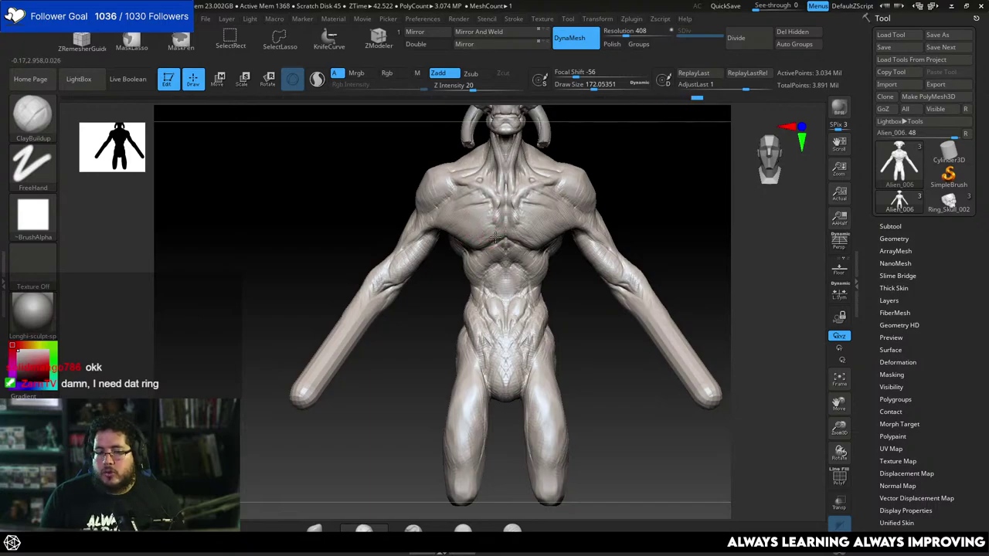
pyautogui.moveTo(502, 208); pyautogui.dragTo(505, 229)
pyautogui.press('space')
pyautogui.moveTo(518, 229); pyautogui.dragTo(513, 203, button='right')
pyautogui.press('space')
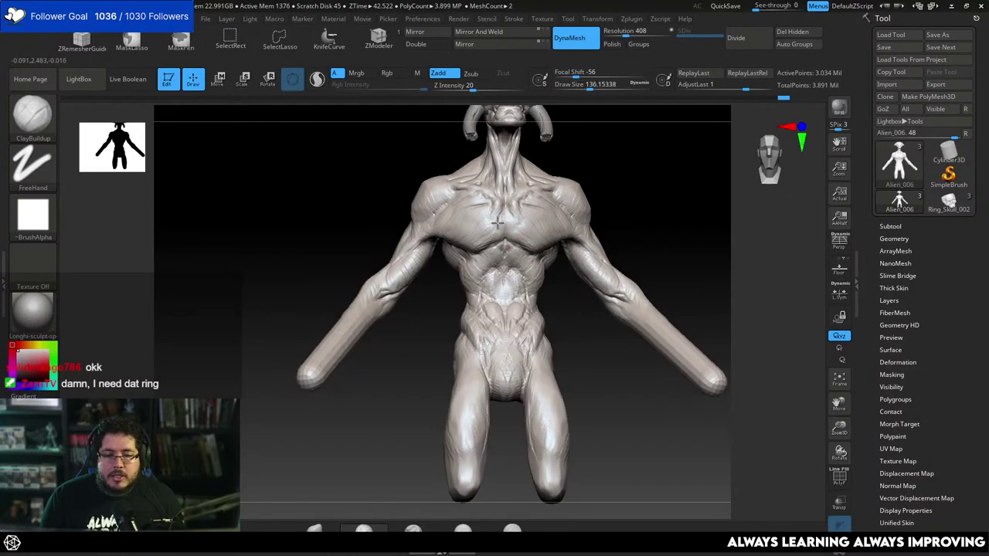
pyautogui.moveTo(498, 223); pyautogui.dragTo(500, 219)
pyautogui.press('space')
pyautogui.moveTo(498, 213); pyautogui.dragTo(500, 224)
pyautogui.press(']')
pyautogui.moveTo(570, 188)
pyautogui.mouseDown(button='right')
pyautogui.moveTo(612, 188)
pyautogui.moveTo(658, 162)
pyautogui.mouseUp(button='right')
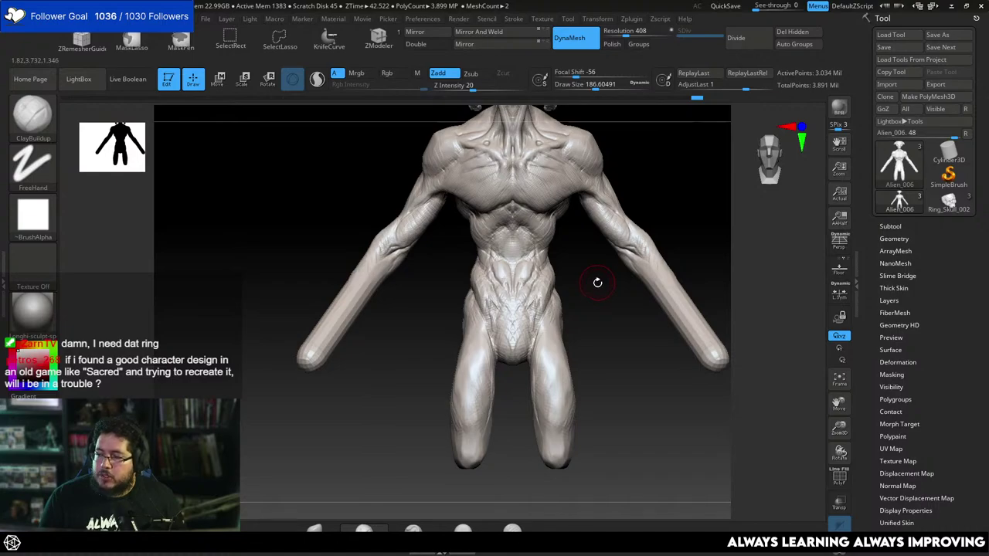
# Refine the ribs beneath the pectoral with ClayBuildup at draw sizes of about 167 and 136.
pyautogui.moveTo(588, 273)
pyautogui.keyDown('alt'); pyautogui.mouseDown()
pyautogui.moveTo(594, 289)
pyautogui.moveTo(571, 287)
pyautogui.mouseUp(); pyautogui.keyUp('alt')
pyautogui.press('b')
pyautogui.press('t')
pyautogui.press('d')
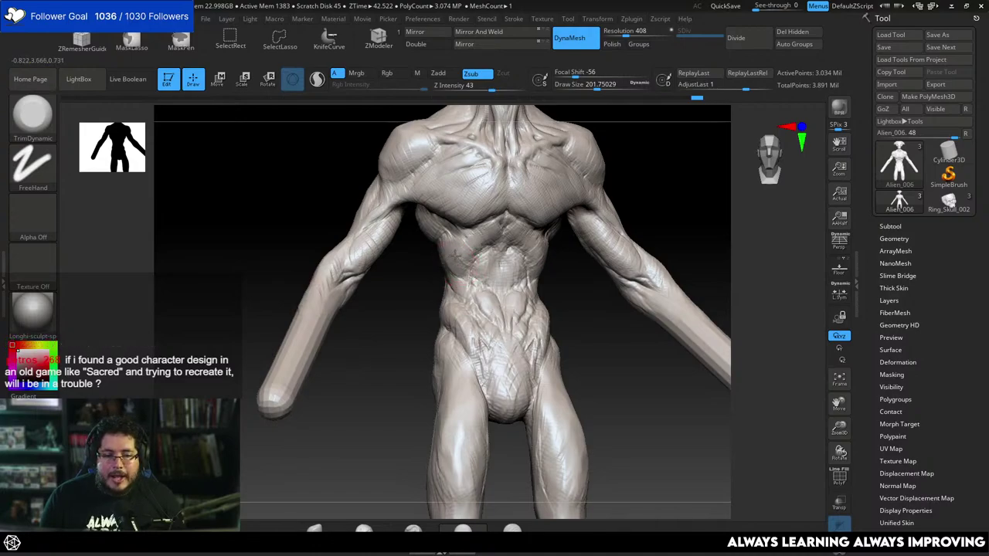
pyautogui.press('b')
pyautogui.press('c')
pyautogui.press('b')
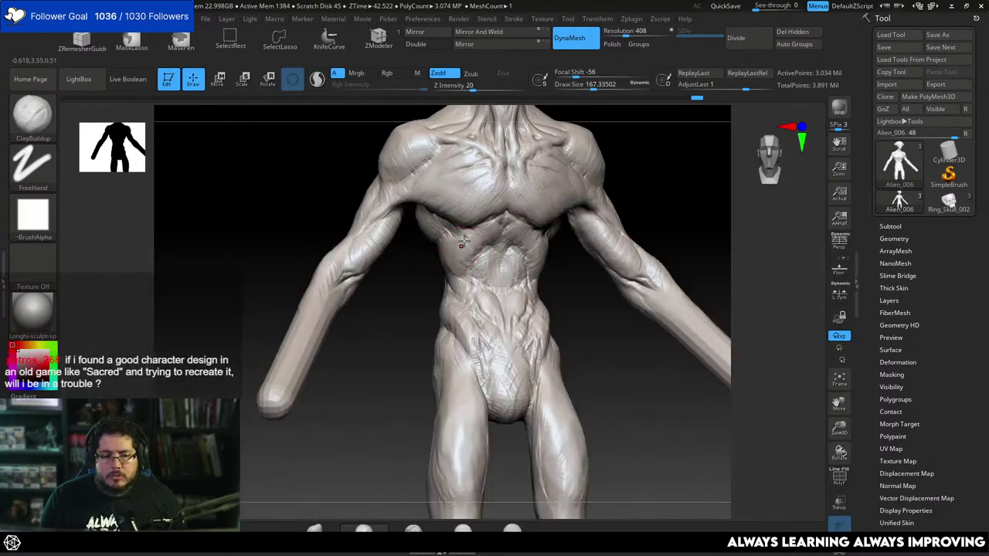
pyautogui.moveTo(449, 232); pyautogui.dragTo(507, 216, button='right')
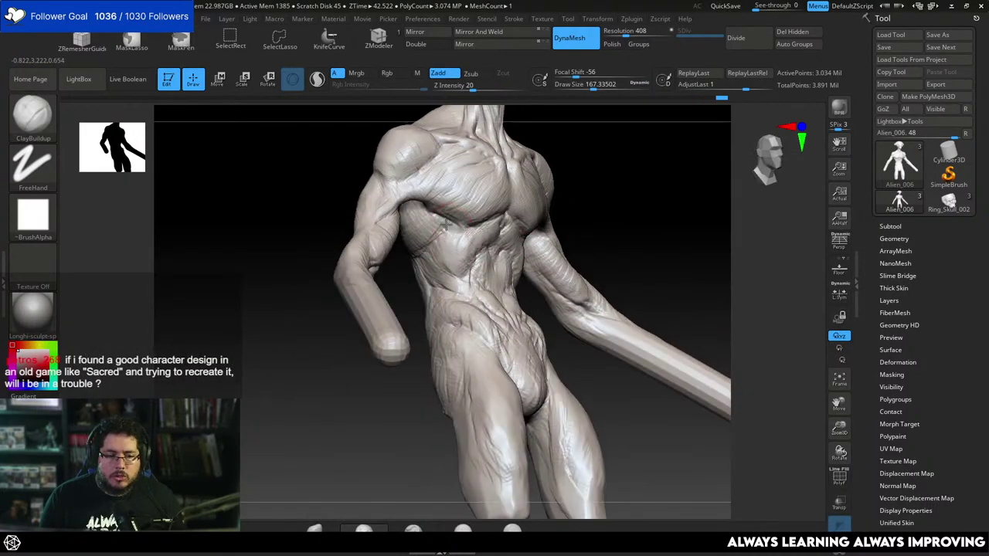
pyautogui.press('space')
pyautogui.click(442, 236)
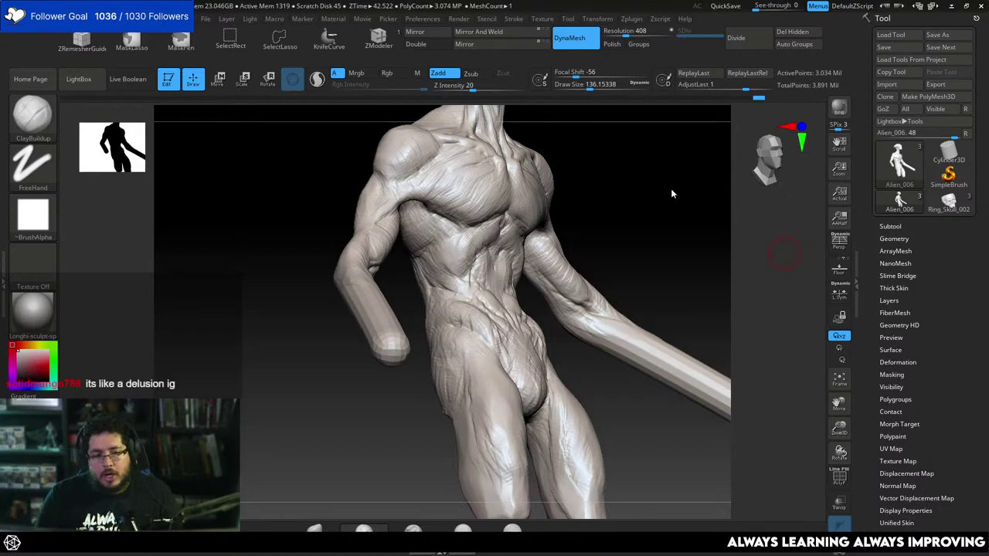
# Build up the muscles on the side of the rib cage with ClayBuildup at draw sizes of about 212 and 149.
pyautogui.keyDown('shift'); pyautogui.moveTo(640, 258); pyautogui.dragTo(600, 259); pyautogui.keyUp('shift')
pyautogui.moveTo(598, 309)
pyautogui.keyDown('alt'); pyautogui.mouseDown()
pyautogui.moveTo(594, 316)
pyautogui.moveTo(618, 313)
pyautogui.mouseUp(); pyautogui.keyUp('alt')
pyautogui.press('space')
pyautogui.moveTo(416, 292); pyautogui.dragTo(433, 236)
pyautogui.press('space')
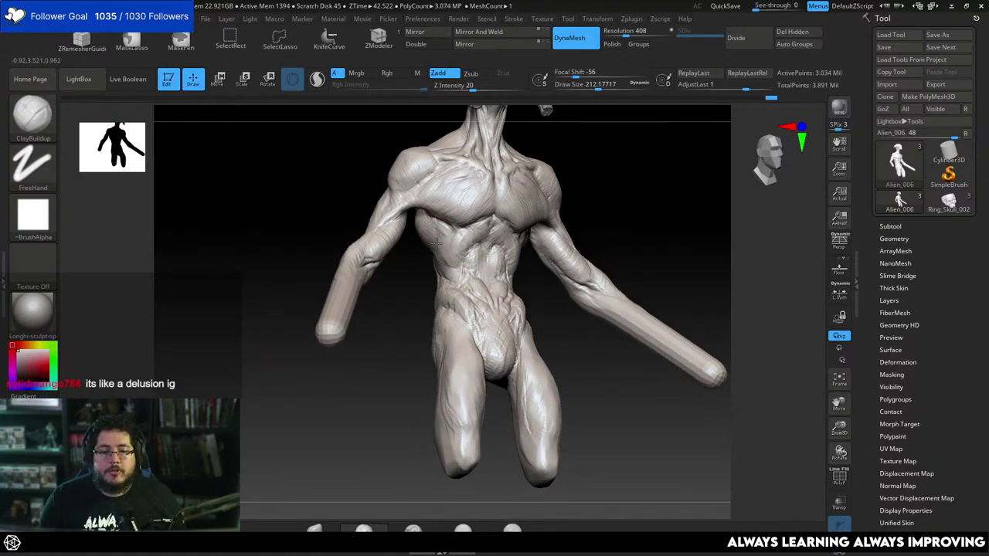
pyautogui.press('space')
pyautogui.moveTo(446, 240)
pyautogui.mouseDown()
pyautogui.moveTo(454, 264)
pyautogui.moveTo(454, 239)
pyautogui.moveTo(471, 247)
pyautogui.moveTo(468, 233)
pyautogui.mouseUp()
pyautogui.press('space')
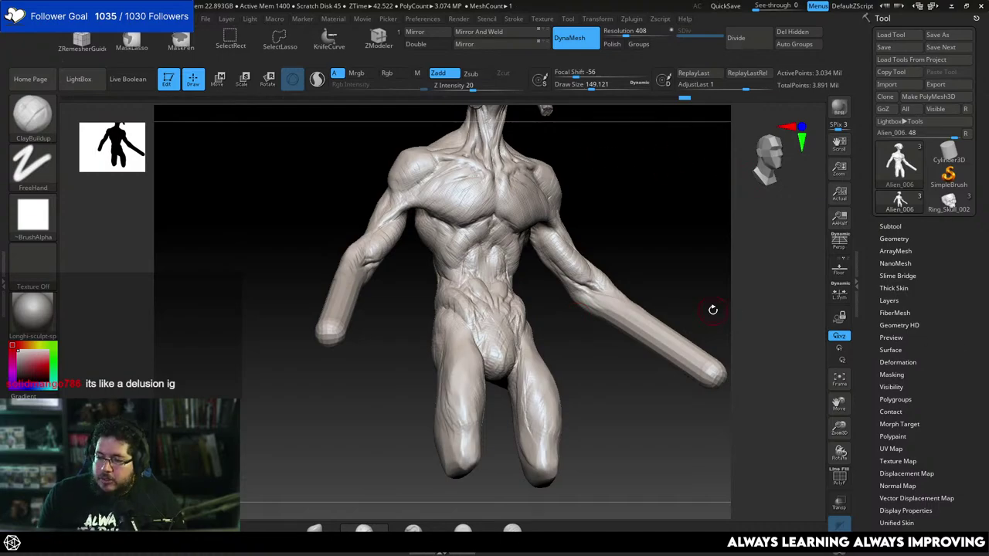
# Define the abdominal muscles down to the lower belly with ClayBuildup at draw sizes of about 132 and 154.
pyautogui.moveTo(657, 224); pyautogui.dragTo(653, 243)
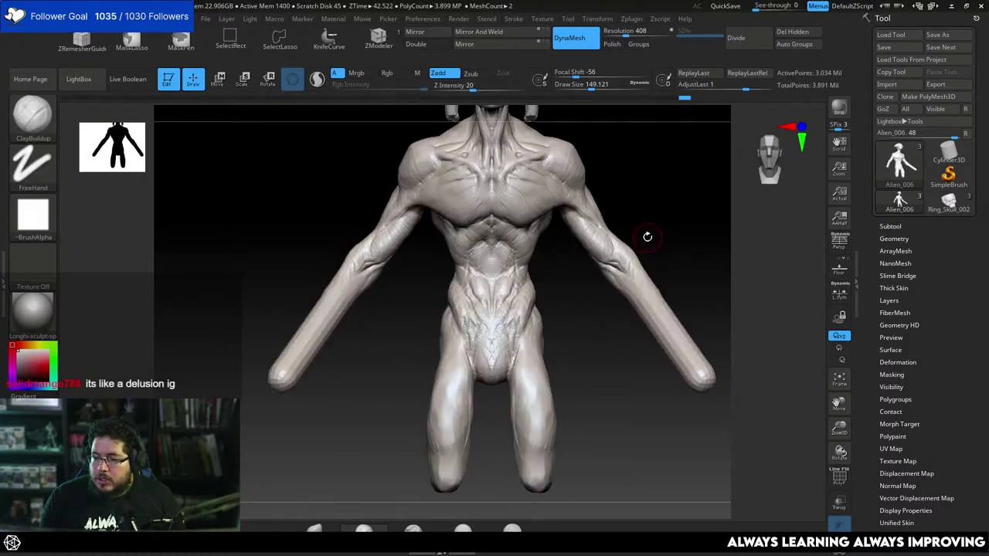
pyautogui.moveTo(594, 308)
pyautogui.mouseDown()
pyautogui.moveTo(582, 316)
pyautogui.moveTo(587, 344)
pyautogui.mouseUp()
pyautogui.press('space')
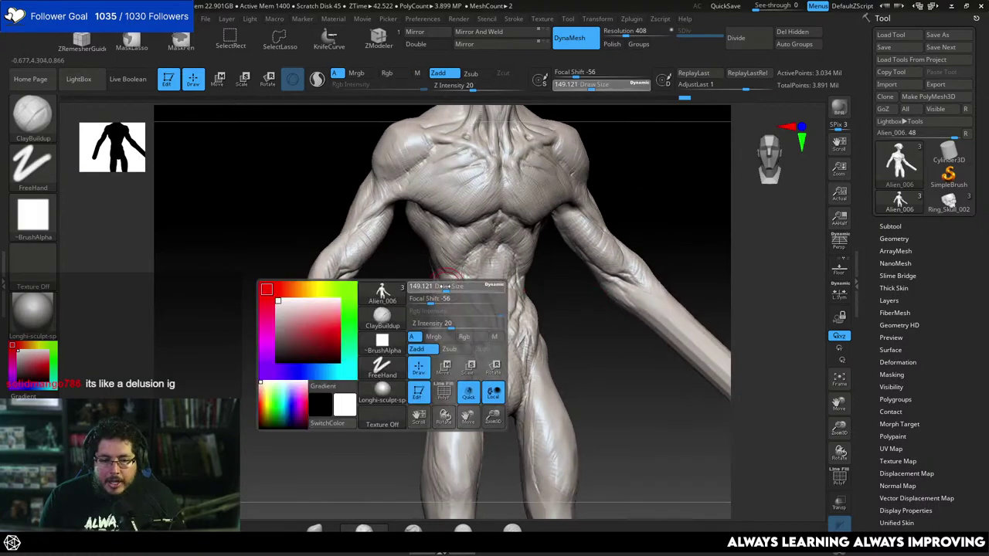
pyautogui.moveTo(451, 285); pyautogui.dragTo(445, 285)
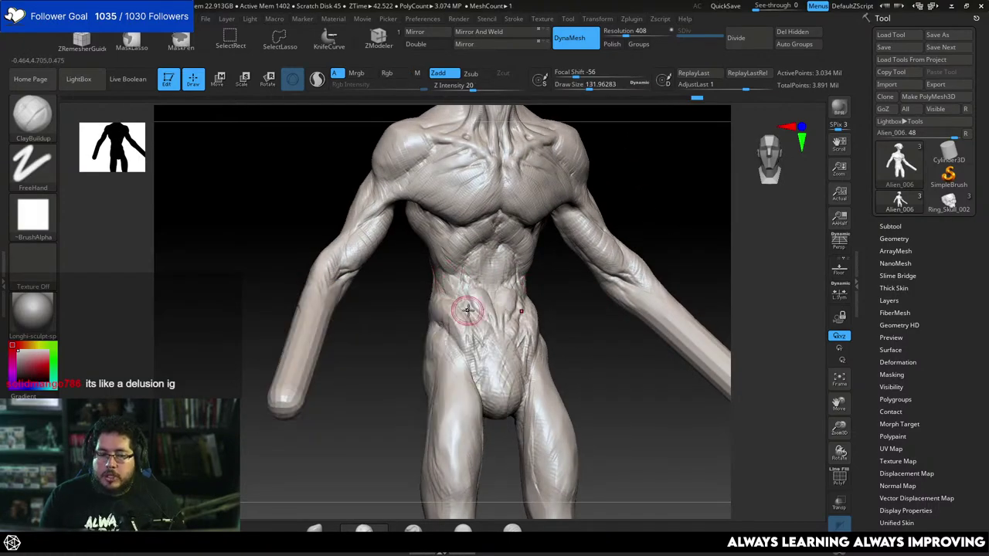
pyautogui.hotkey('alt', 'Tab')
pyautogui.click(589, 271)
pyautogui.moveTo(589, 366); pyautogui.dragTo(579, 363)
pyautogui.press('space')
pyautogui.moveTo(475, 266)
pyautogui.mouseDown()
pyautogui.moveTo(474, 278)
pyautogui.moveTo(489, 249)
pyautogui.moveTo(475, 267)
pyautogui.moveTo(488, 279)
pyautogui.moveTo(481, 255)
pyautogui.mouseUp()
pyautogui.moveTo(469, 301); pyautogui.dragTo(479, 288)
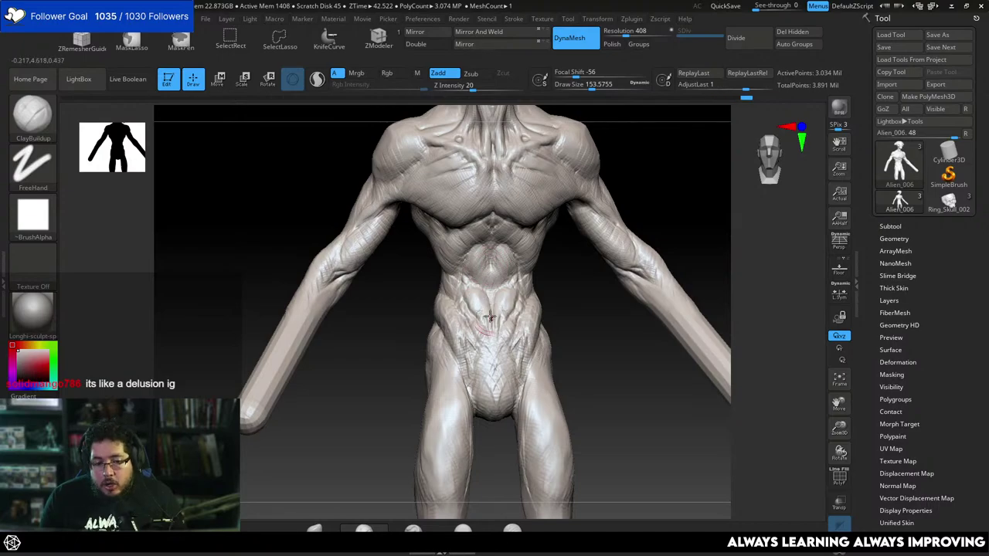
# Build up the elbow and the start of the forearm with ClayBuildup at a draw size of about 197.
pyautogui.keyDown('alt'); pyautogui.moveTo(580, 347); pyautogui.dragTo(589, 327); pyautogui.keyUp('alt')
pyautogui.press('space')
pyautogui.moveTo(611, 289)
pyautogui.mouseDown()
pyautogui.moveTo(588, 285)
pyautogui.moveTo(630, 281)
pyautogui.mouseUp()
pyautogui.press('space')
pyautogui.moveTo(630, 281)
pyautogui.mouseDown()
pyautogui.moveTo(619, 247)
pyautogui.moveTo(562, 236)
pyautogui.mouseUp()
pyautogui.press('space')
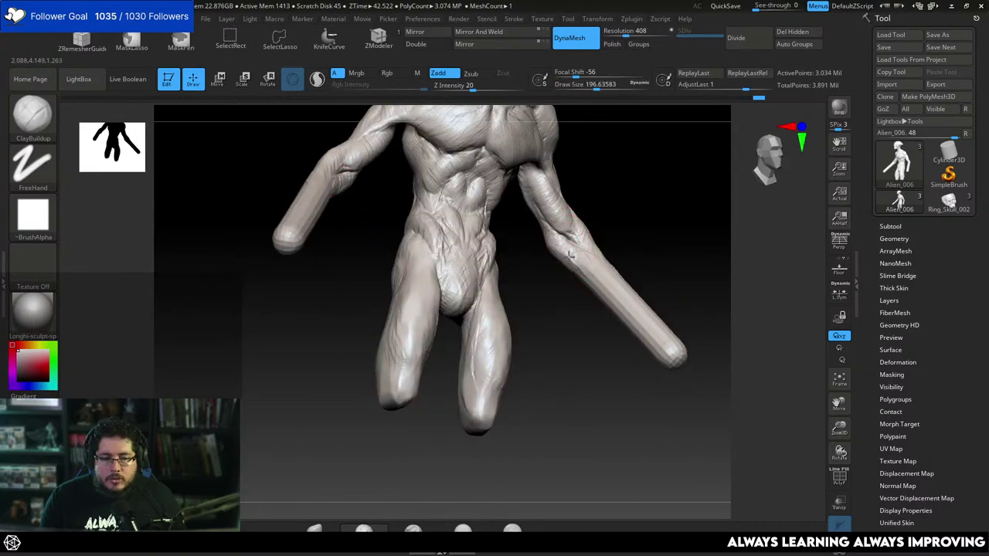
pyautogui.moveTo(563, 281); pyautogui.dragTo(592, 209)
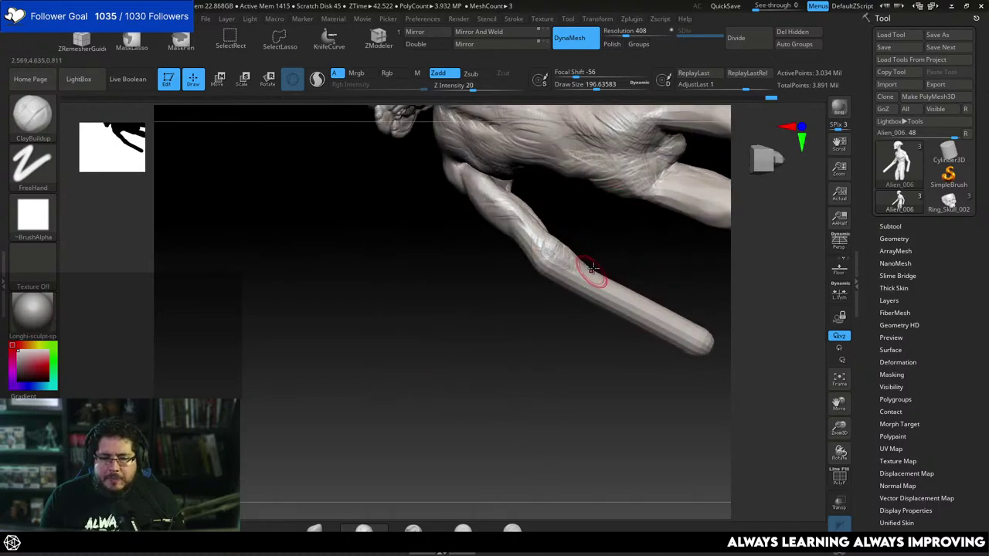
pyautogui.moveTo(591, 268); pyautogui.dragTo(563, 251)
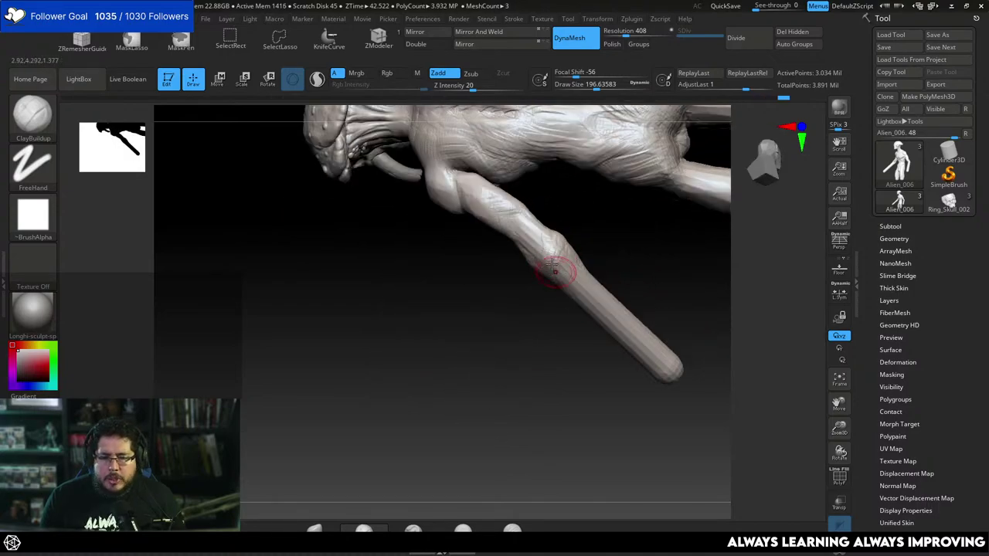
# Reshape the forearms into a curved, fuller silhouette with the Move brush at a draw size of about 533.
pyautogui.moveTo(576, 287); pyautogui.dragTo(586, 228)
pyautogui.press('b')
pyautogui.press('m')
pyautogui.press('v')
pyautogui.press('space')
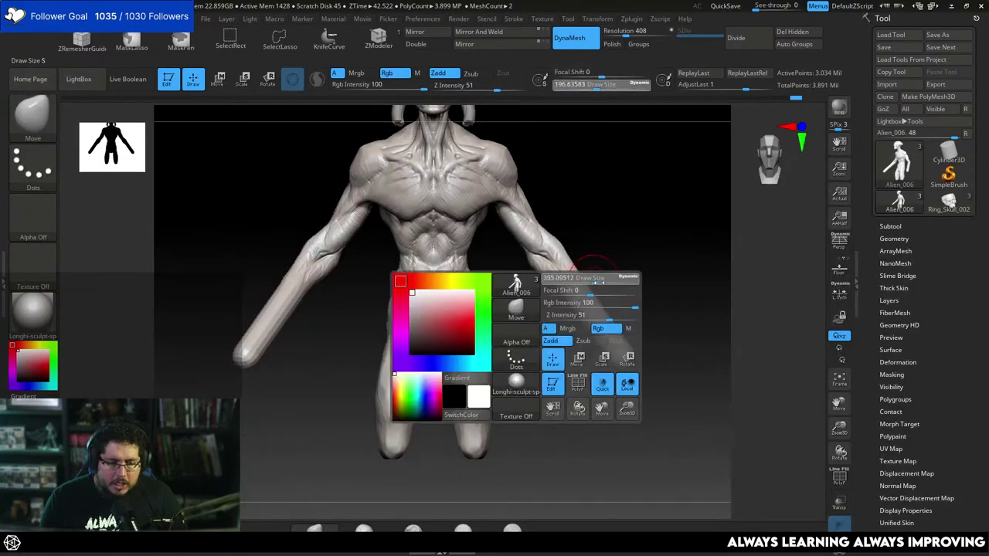
pyautogui.moveTo(586, 280)
pyautogui.mouseDown()
pyautogui.moveTo(591, 275)
pyautogui.moveTo(607, 294)
pyautogui.mouseUp()
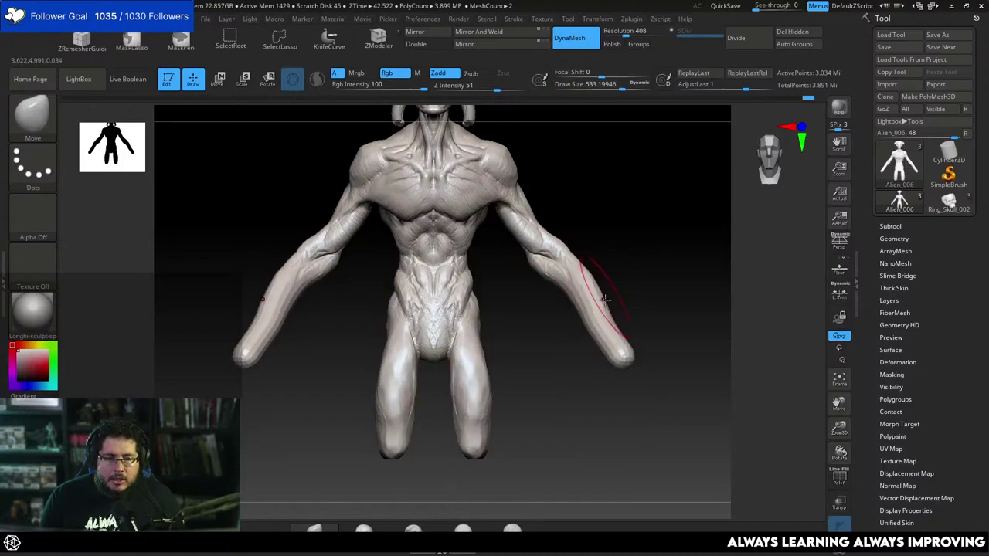
pyautogui.moveTo(607, 328)
pyautogui.mouseDown()
pyautogui.moveTo(613, 325)
pyautogui.moveTo(608, 352)
pyautogui.mouseUp()
pyautogui.moveTo(654, 374); pyautogui.dragTo(605, 380)
# Pull the ends of the arms into rough hand shapes with an extended thumb using the Move brush.
pyautogui.press('space')
pyautogui.moveTo(605, 343); pyautogui.dragTo(589, 340)
pyautogui.press('space')
pyautogui.moveTo(593, 387); pyautogui.dragTo(583, 386)
pyautogui.moveTo(592, 349)
pyautogui.mouseDown()
pyautogui.moveTo(564, 356)
pyautogui.moveTo(595, 353)
pyautogui.mouseUp()
pyautogui.press('s')
pyautogui.moveTo(599, 359)
pyautogui.mouseDown()
pyautogui.moveTo(609, 360)
pyautogui.moveTo(621, 394)
pyautogui.moveTo(603, 397)
pyautogui.moveTo(628, 334)
pyautogui.mouseUp()
pyautogui.moveTo(650, 339); pyautogui.dragTo(578, 344)
pyautogui.press('space')
pyautogui.moveTo(584, 382); pyautogui.dragTo(595, 381)
pyautogui.moveTo(541, 351); pyautogui.dragTo(612, 348)
pyautogui.press('space')
# Adjust the elbow and upper forearm silhouette with the Move brush at a draw size of about 460.
pyautogui.moveTo(580, 292)
pyautogui.mouseDown()
pyautogui.moveTo(592, 292)
pyautogui.moveTo(579, 280)
pyautogui.moveTo(586, 291)
pyautogui.moveTo(625, 241)
pyautogui.mouseUp()
pyautogui.press('space')
pyautogui.moveTo(625, 241)
pyautogui.mouseDown(button='right')
pyautogui.moveTo(565, 287)
pyautogui.moveTo(590, 293)
pyautogui.moveTo(570, 345)
pyautogui.moveTo(622, 279)
pyautogui.mouseUp(button='right')
pyautogui.press('space')
pyautogui.moveTo(609, 270); pyautogui.dragTo(590, 256)
pyautogui.press('space')
pyautogui.press('space')
pyautogui.moveTo(589, 252); pyautogui.dragTo(580, 252)
pyautogui.keyDown('alt'); pyautogui.moveTo(606, 241); pyautogui.dragTo(615, 270, button='right'); pyautogui.keyUp('alt')
pyautogui.press('space')
pyautogui.moveTo(609, 247)
pyautogui.mouseDown()
pyautogui.moveTo(584, 239)
pyautogui.moveTo(600, 252)
pyautogui.mouseUp()
pyautogui.press('space')
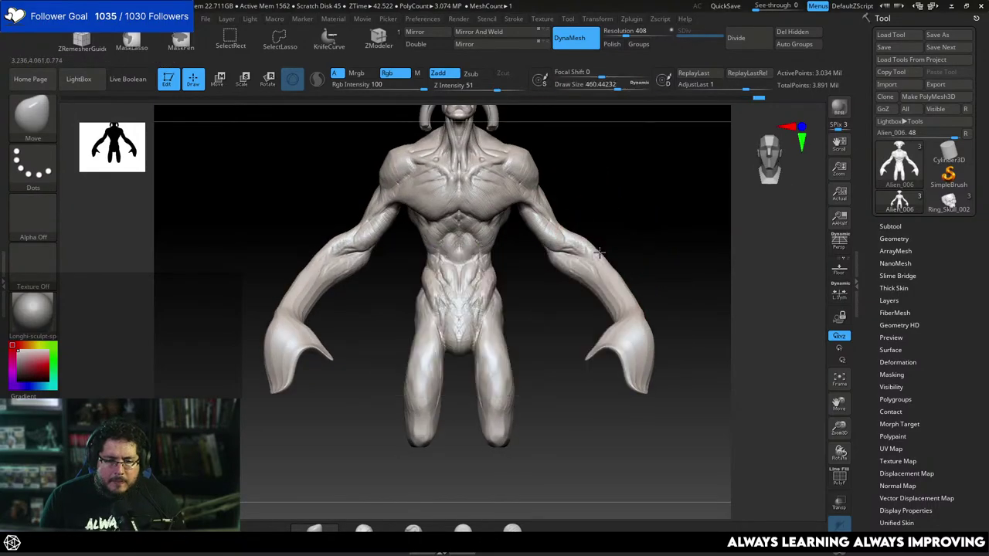
# Slim and reposition the forearm and wrist from several angles with the Move brush, using a draw size of about 585.
pyautogui.moveTo(611, 298)
pyautogui.mouseDown()
pyautogui.moveTo(621, 294)
pyautogui.moveTo(593, 284)
pyautogui.moveTo(630, 276)
pyautogui.moveTo(628, 305)
pyautogui.moveTo(605, 277)
pyautogui.moveTo(615, 281)
pyautogui.mouseUp()
pyautogui.press('space')
pyautogui.press('space')
pyautogui.moveTo(616, 281); pyautogui.dragTo(608, 281, button='right')
pyautogui.moveTo(630, 293)
pyautogui.mouseDown()
pyautogui.moveTo(576, 321)
pyautogui.moveTo(616, 324)
pyautogui.moveTo(614, 340)
pyautogui.mouseUp()
pyautogui.press('space')
pyautogui.press('space')
pyautogui.moveTo(607, 325); pyautogui.dragTo(621, 297)
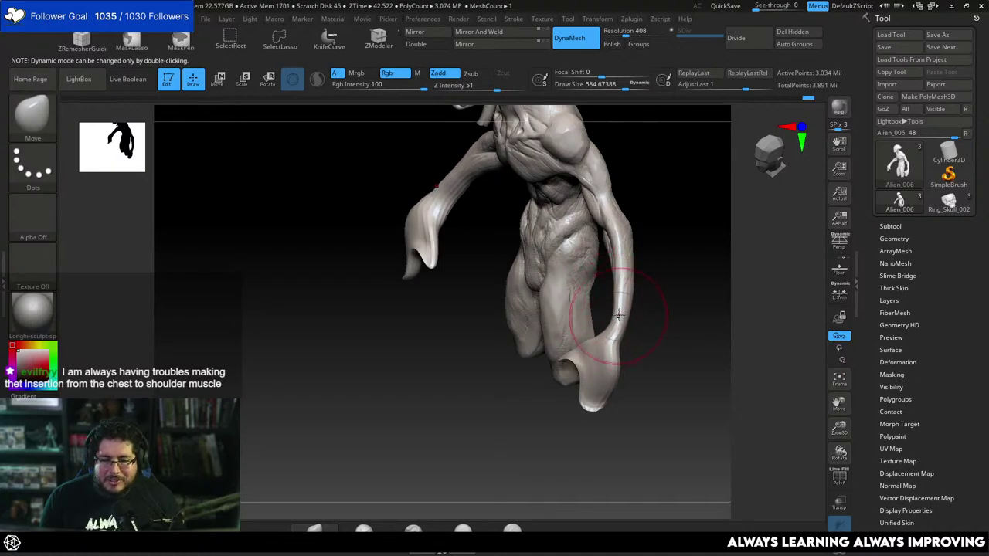
pyautogui.press('space')
# Switch to Krita and create a new 3840 by 2160 pixel document.
pyautogui.press('super')
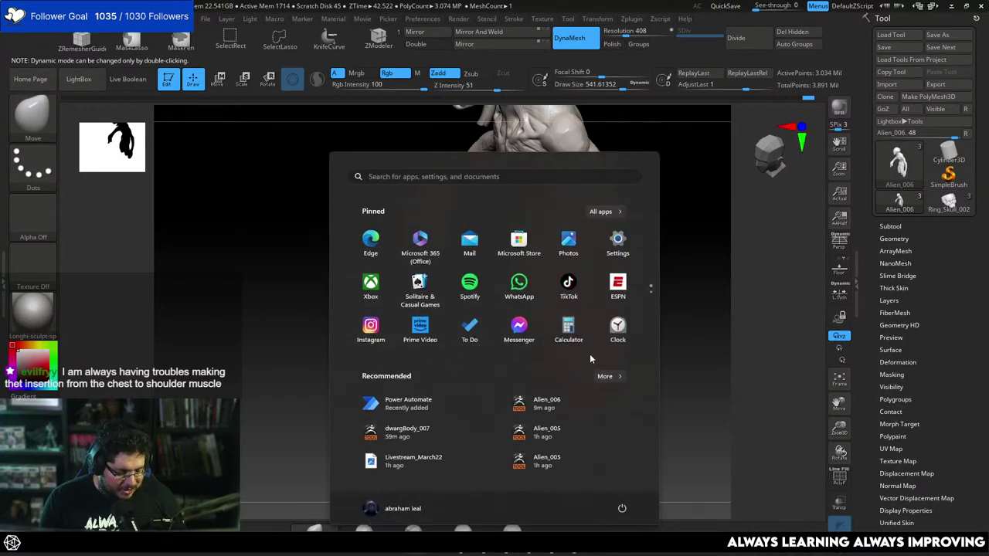
pyautogui.write('s')
pyautogui.press('BackSpace')
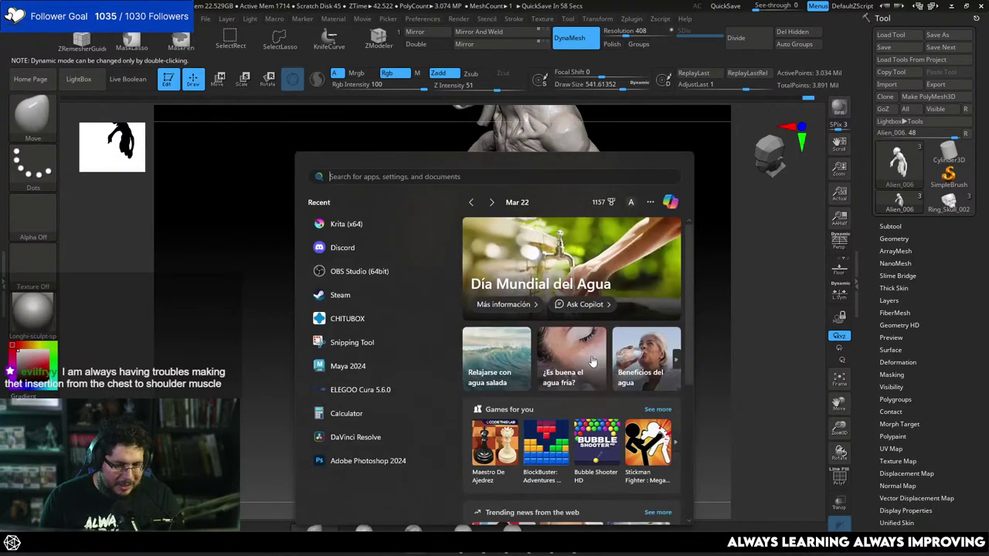
pyautogui.press('Escape')
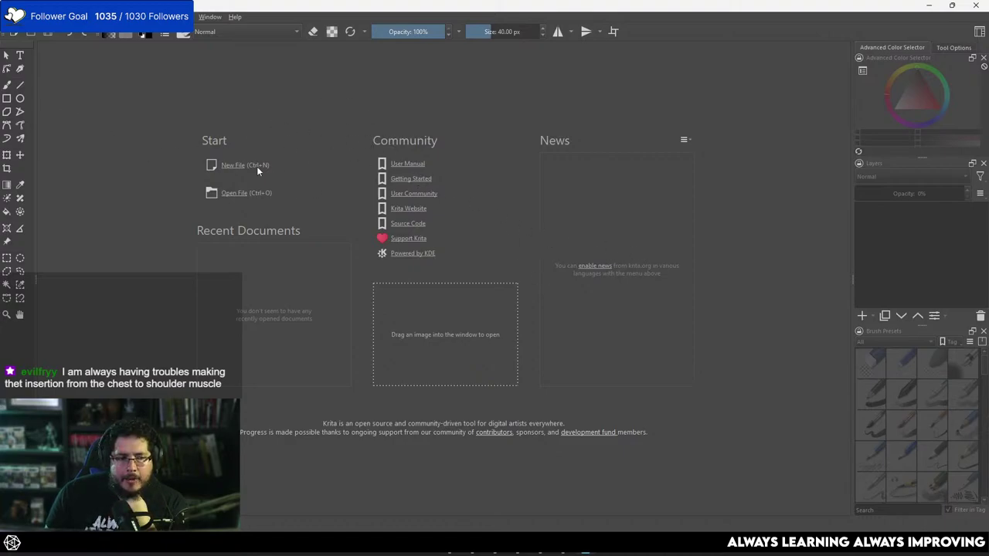
pyautogui.click(235, 164)
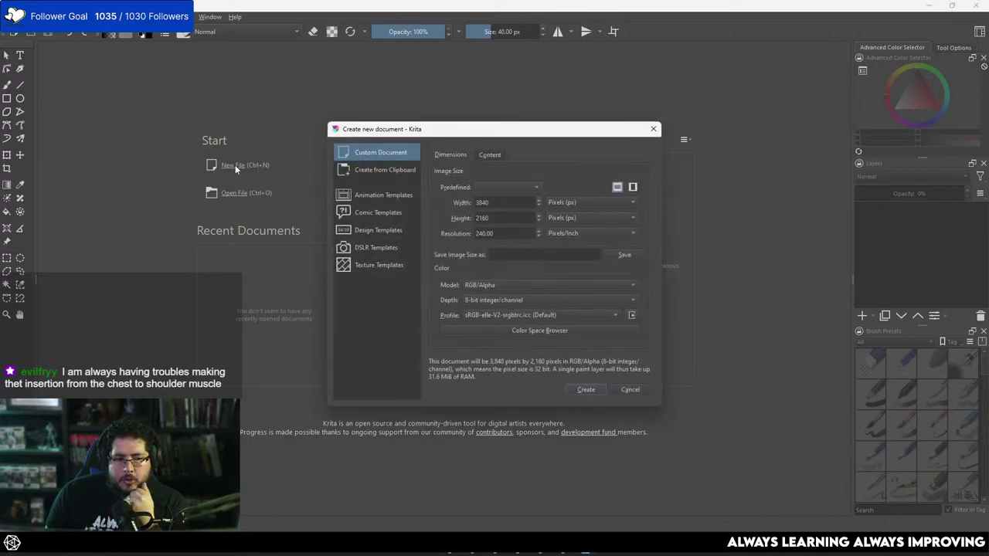
pyautogui.click(592, 389)
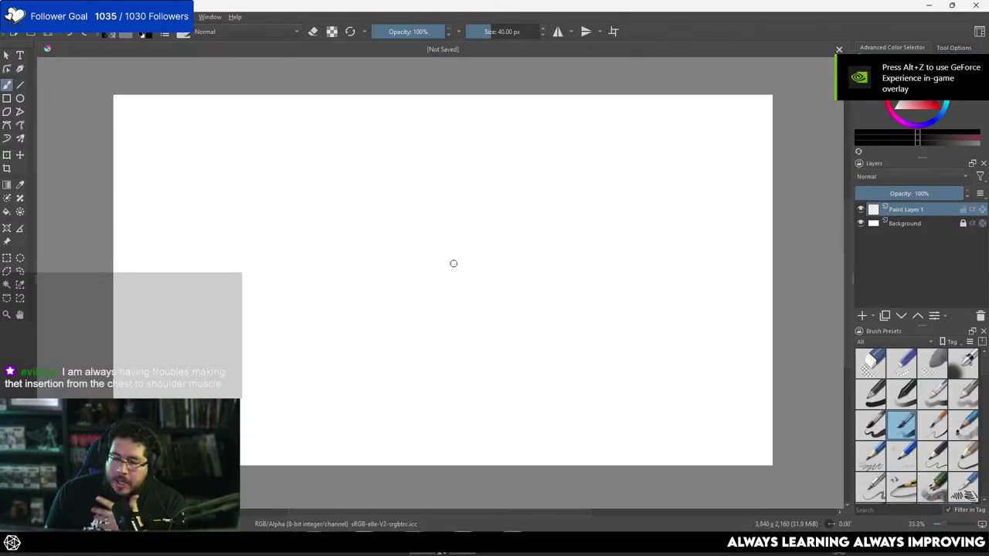
# Switch to the browser's Google Images window and search for "black bolt".
pyautogui.press('super')
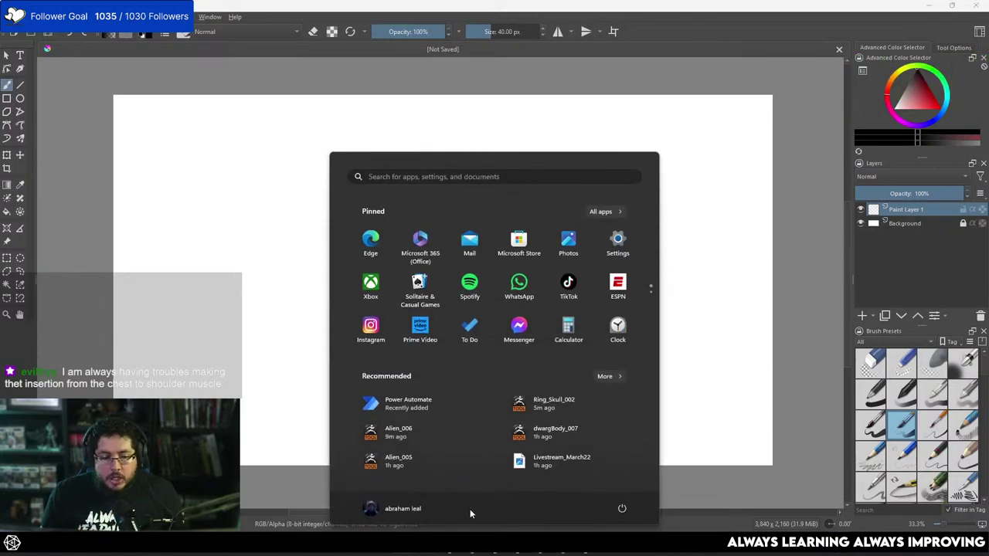
pyautogui.moveTo(558, 550)
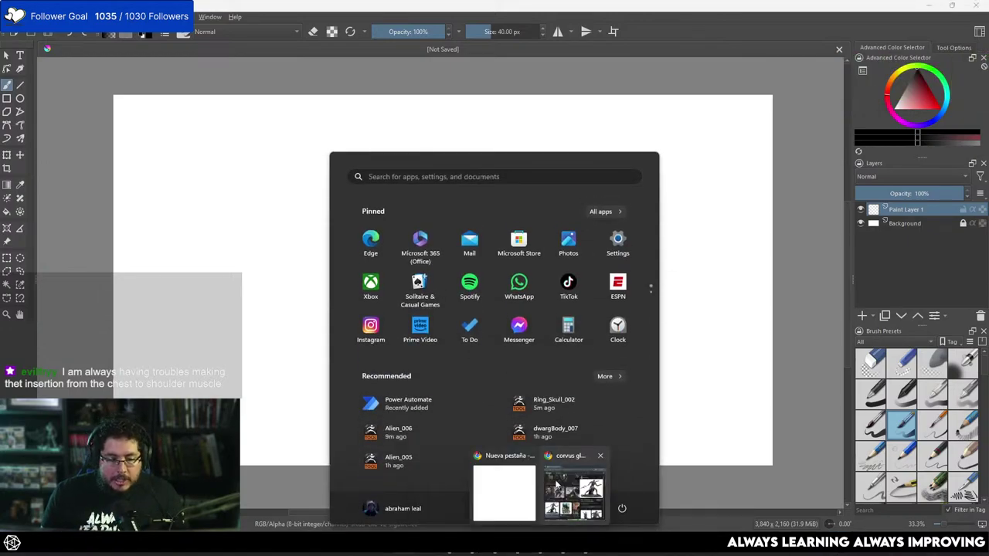
pyautogui.click(574, 485)
pyautogui.doubleClick(534, 68)
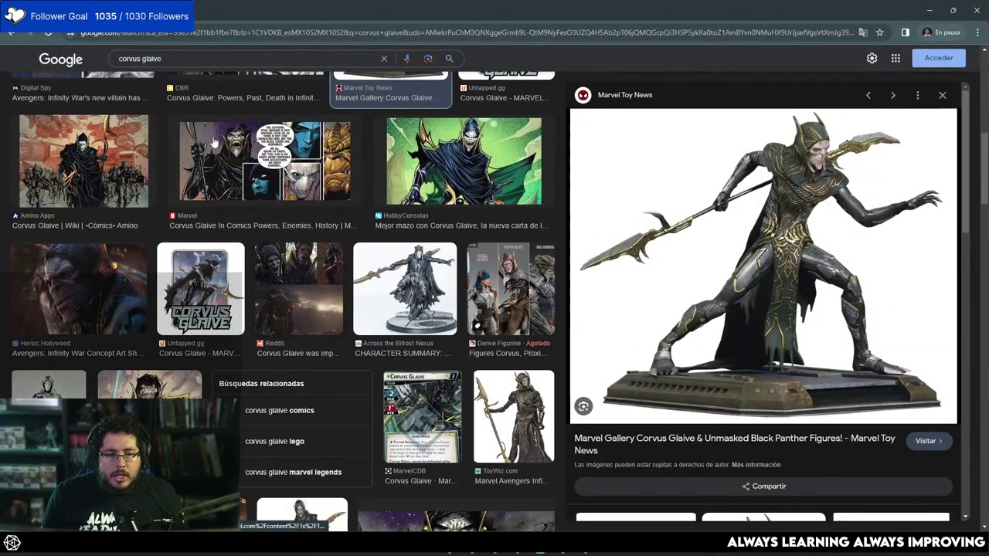
pyautogui.moveTo(176, 60); pyautogui.dragTo(71, 42)
pyautogui.write('b')
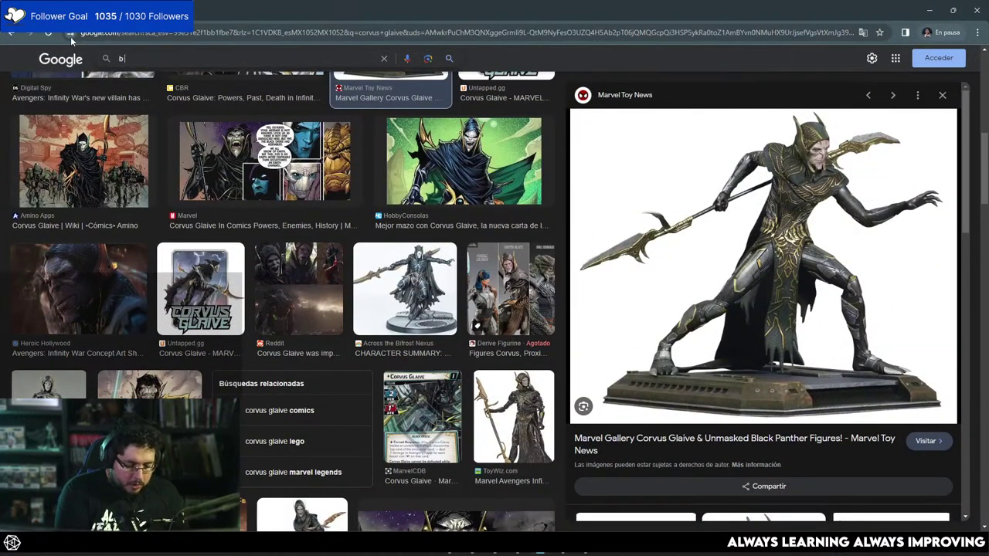
pyautogui.write('lack bolt')
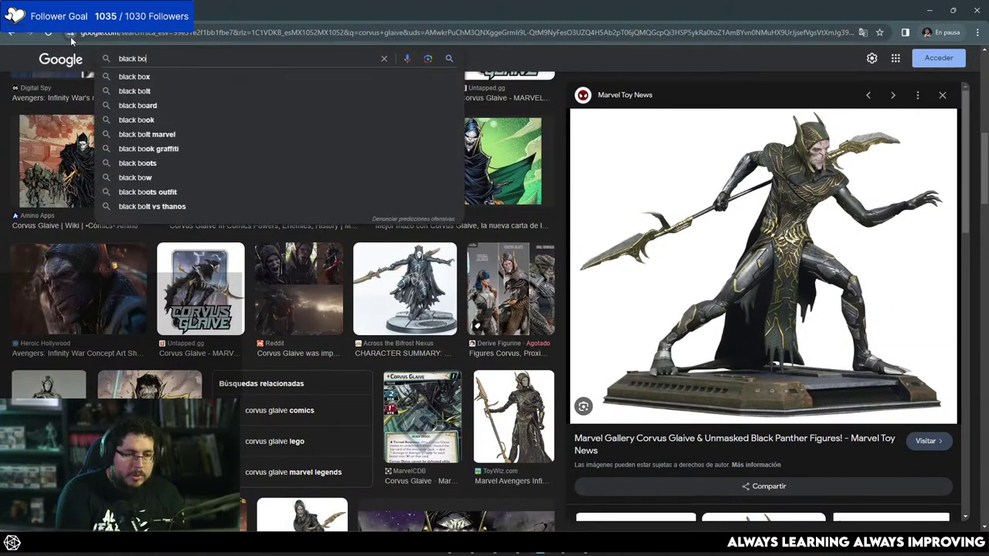
pyautogui.press('Return')
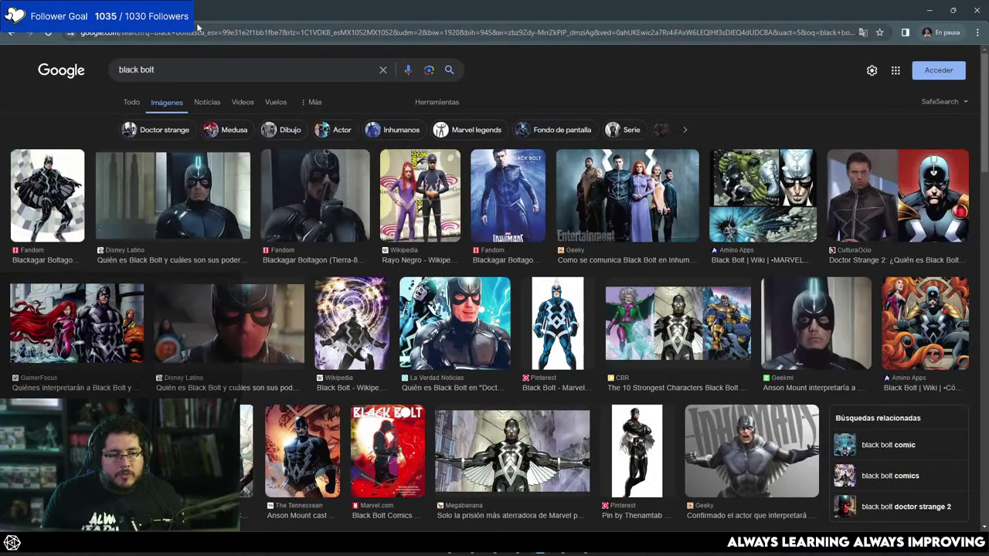
# Browse the "black bolt" image results and preview the full-body comic artwork from Fandom.
pyautogui.scroll(-3, 566, 262)
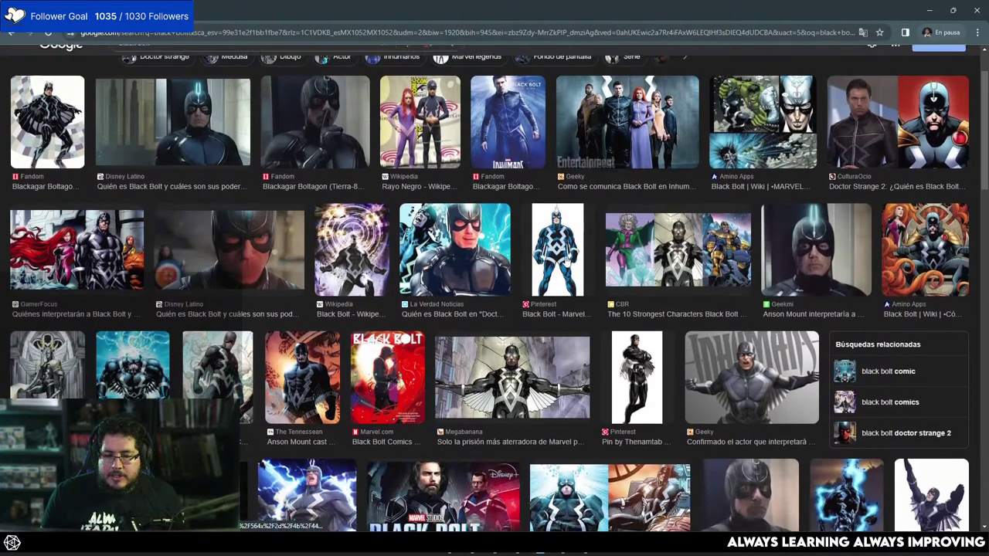
pyautogui.scroll(3, 696, 249)
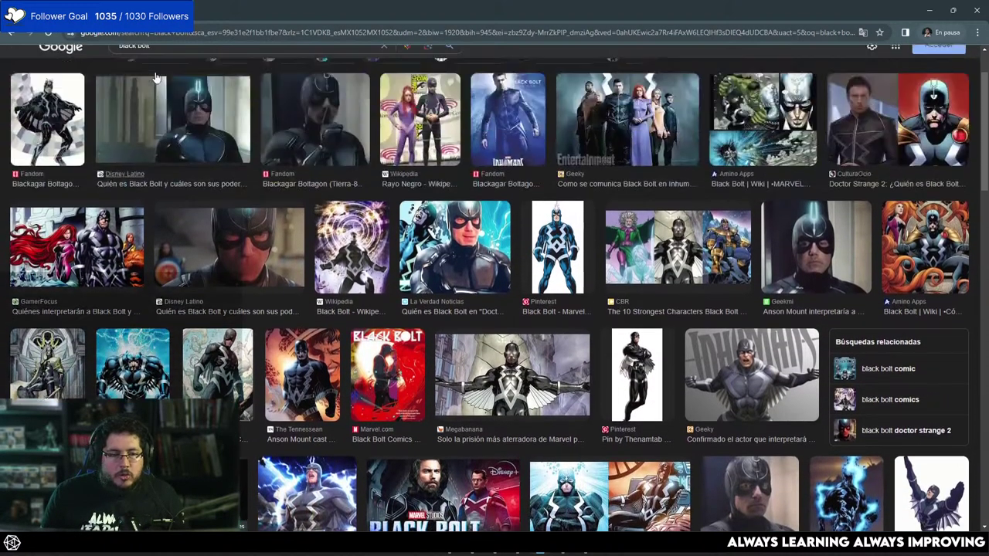
pyautogui.click(47, 196)
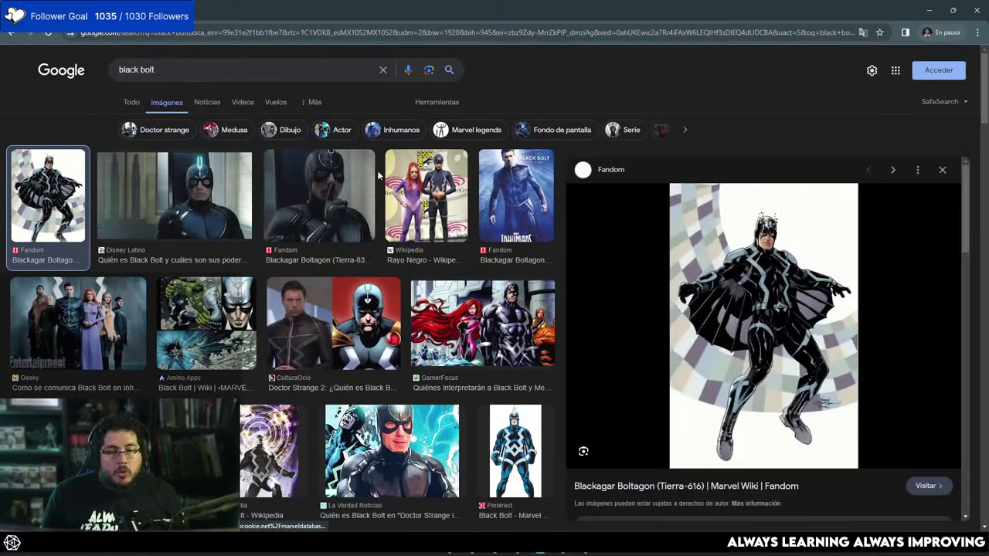
# Refine the image search to "black bolt staute".
pyautogui.click(290, 70)
pyautogui.write('staute')
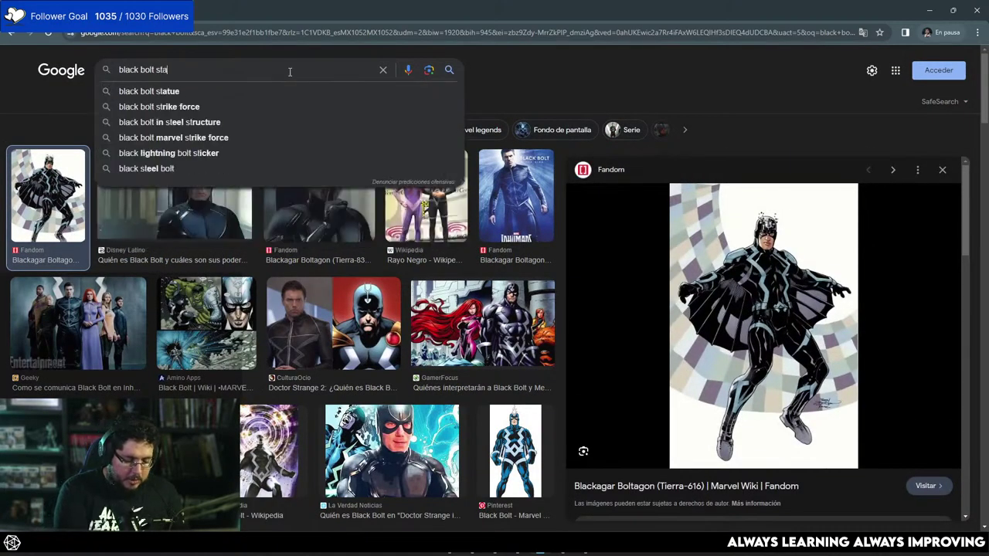
pyautogui.press('Return')
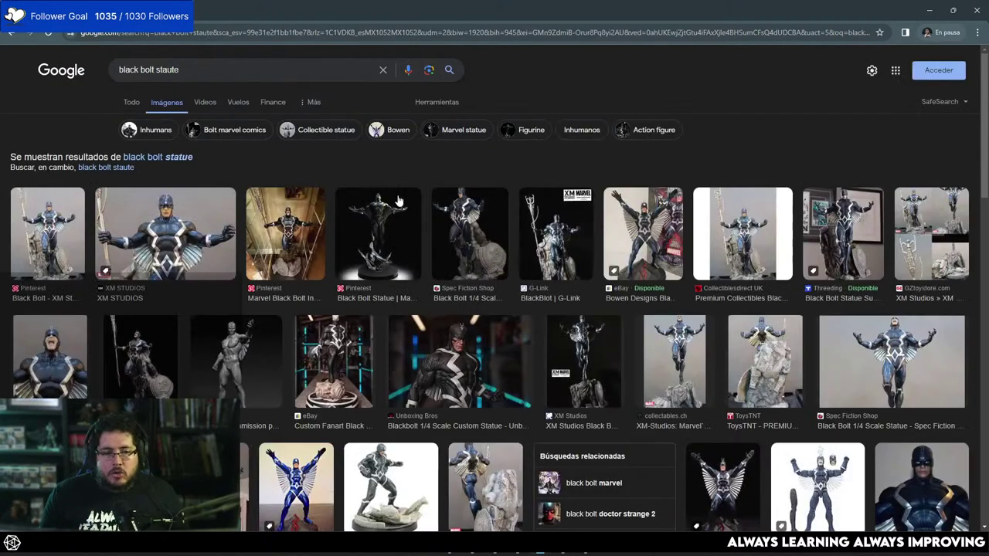
# Examine the Black Bolt statue results, previewing the Pinterest, XM Studios and eBay custom fanart statues.
pyautogui.click(364, 244)
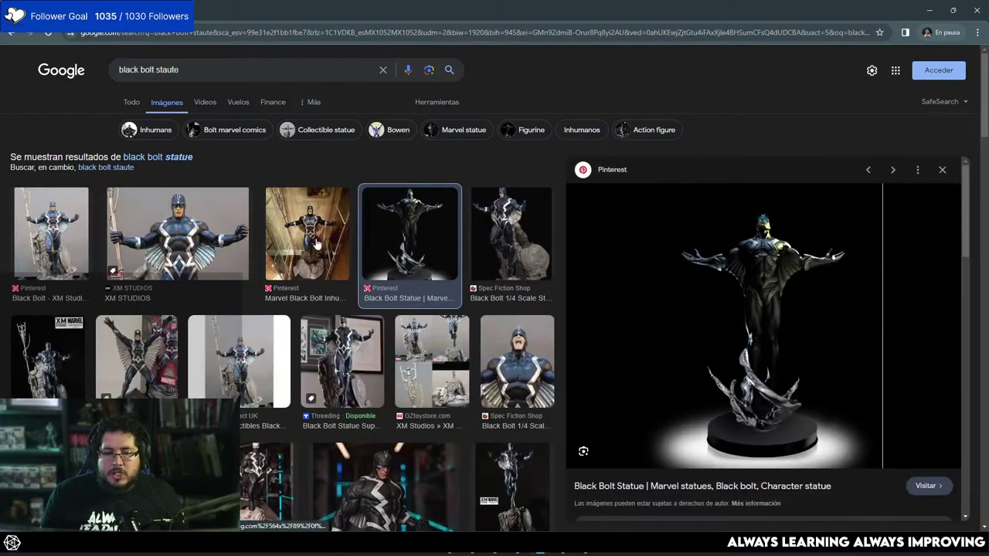
pyautogui.click(186, 247)
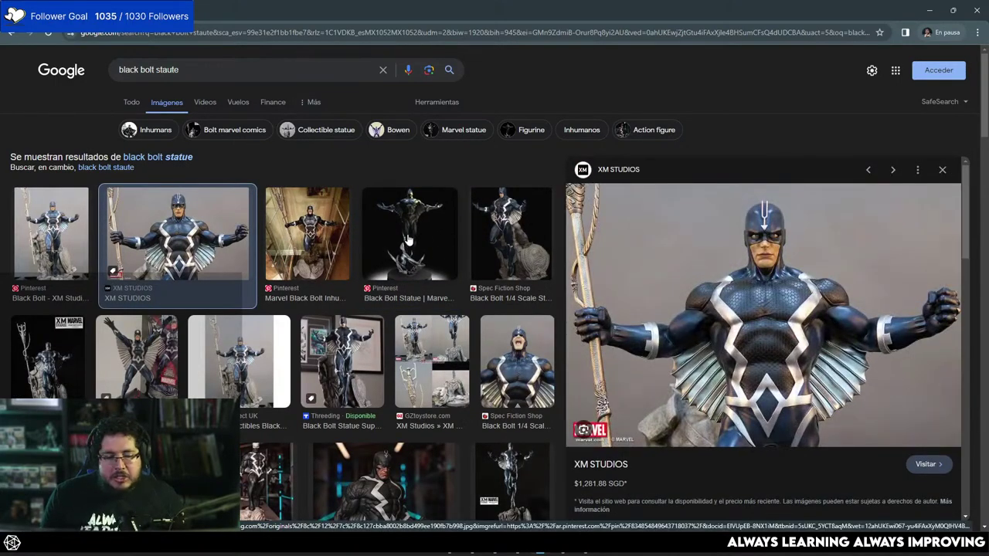
pyautogui.scroll(-2, 409, 241)
pyautogui.click(255, 386)
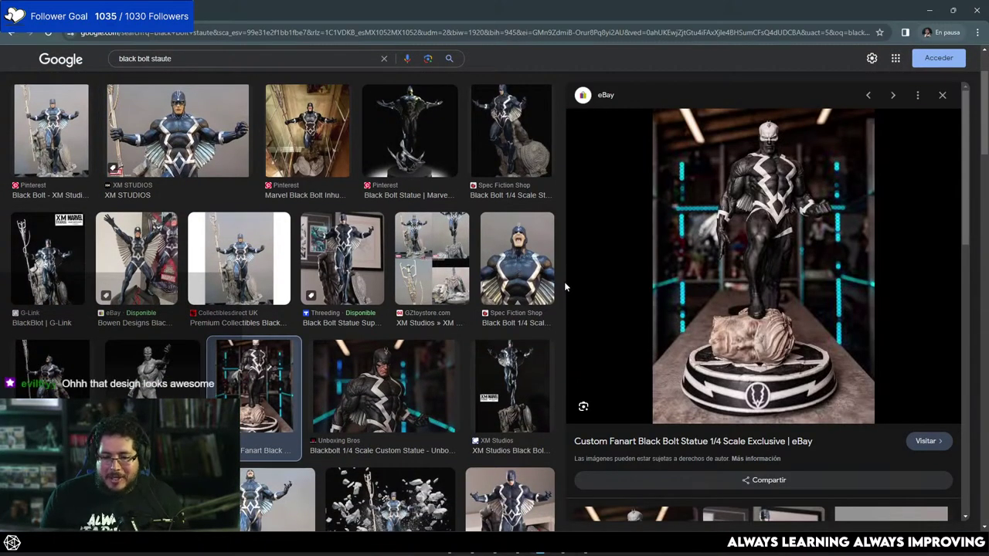
pyautogui.scroll(-5, 446, 271)
pyautogui.scroll(-4, 447, 270)
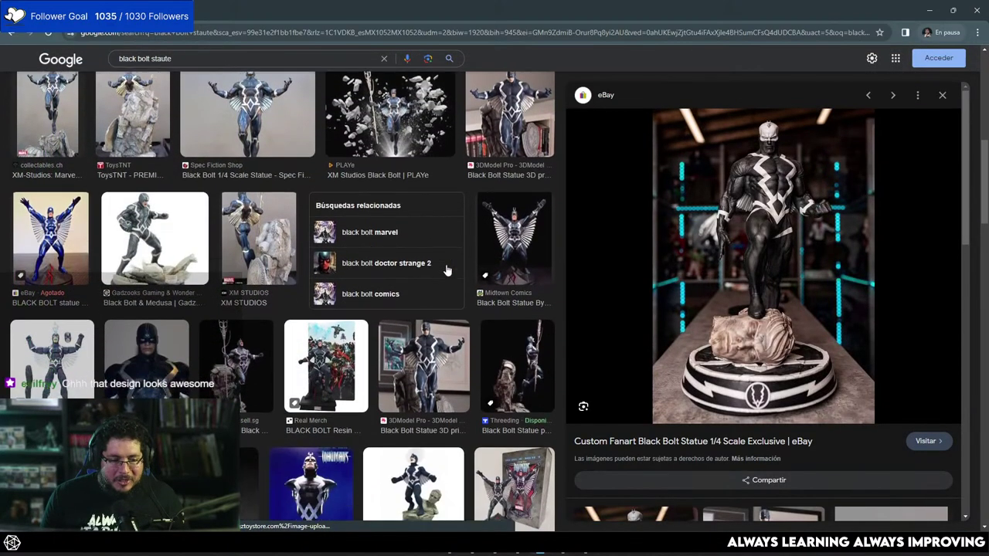
pyautogui.scroll(2, 456, 266)
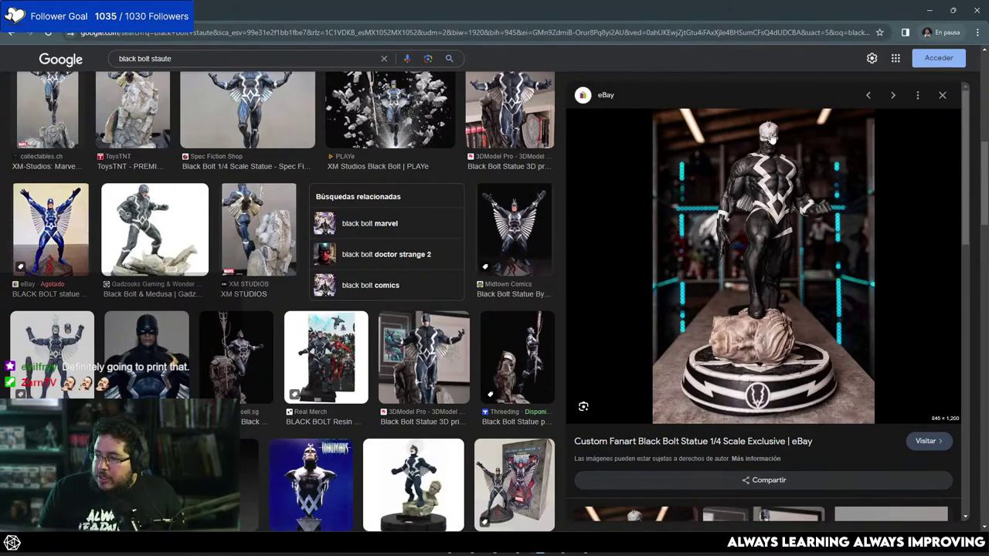
# Switch to Krita and set the brush size to 15.96 px.
pyautogui.hotkey('alt', 'Tab')
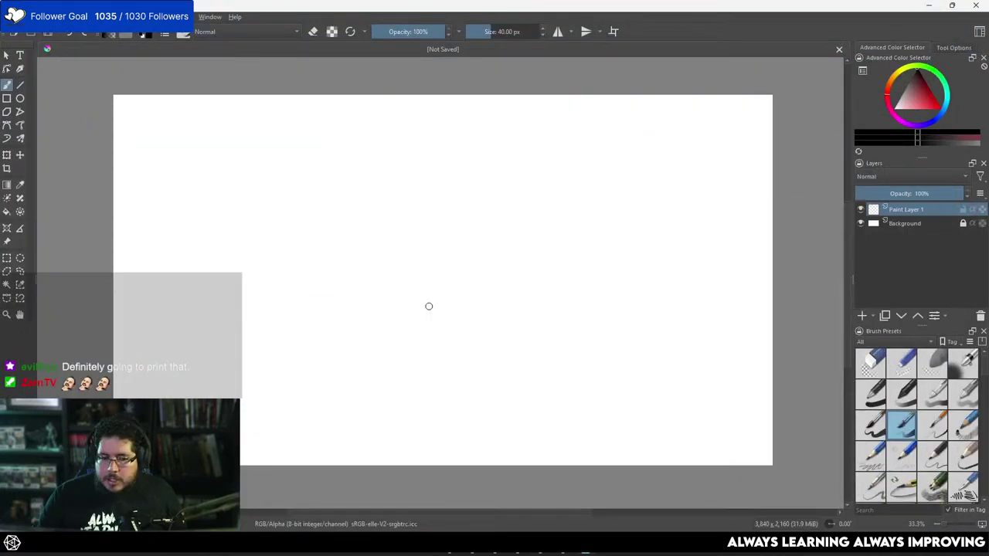
pyautogui.moveTo(486, 33); pyautogui.dragTo(474, 32)
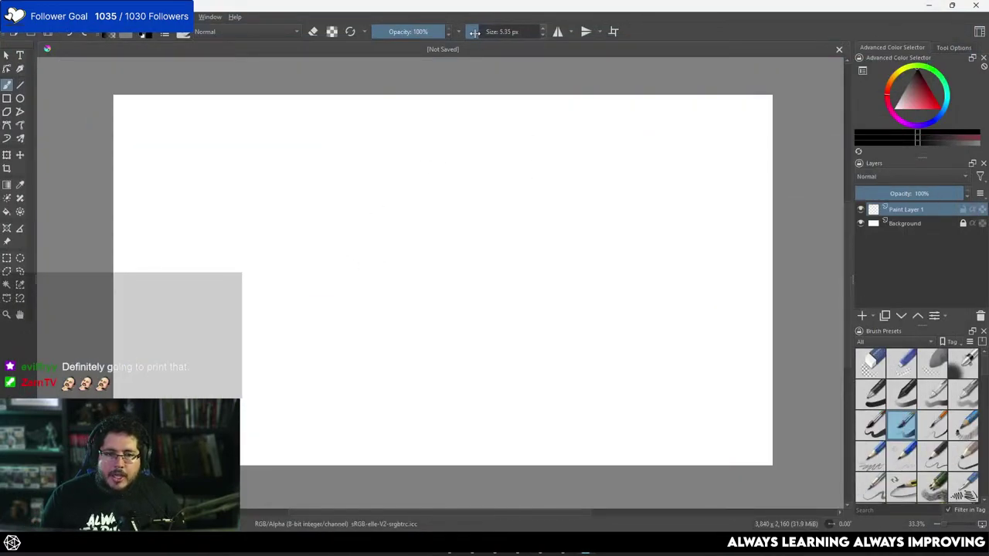
pyautogui.moveTo(371, 206); pyautogui.dragTo(357, 232)
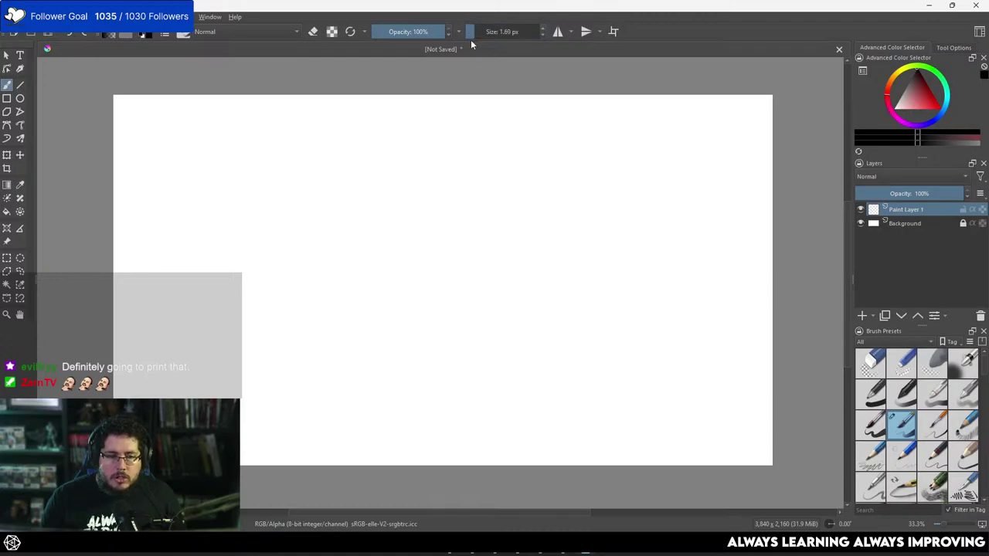
pyautogui.moveTo(471, 40); pyautogui.dragTo(482, 55)
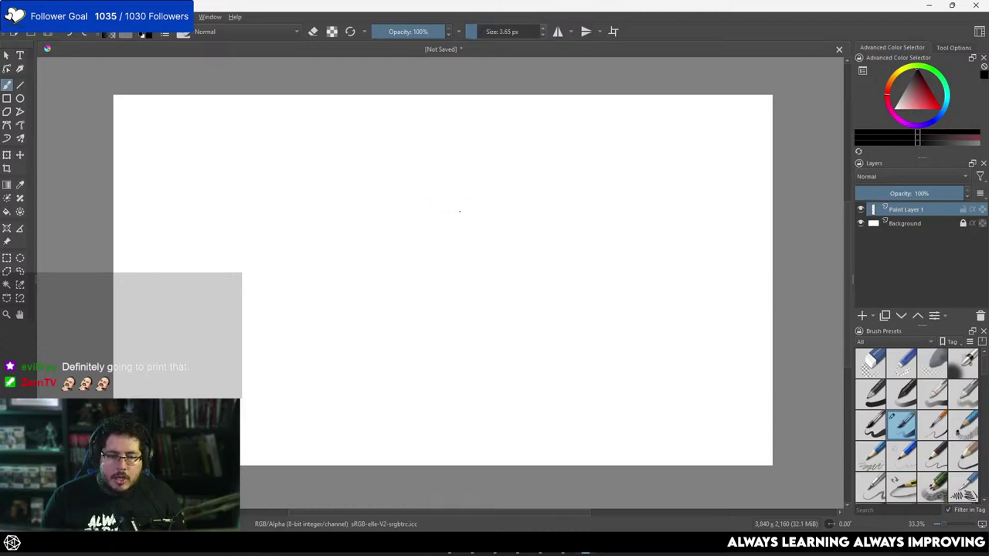
pyautogui.click(484, 33)
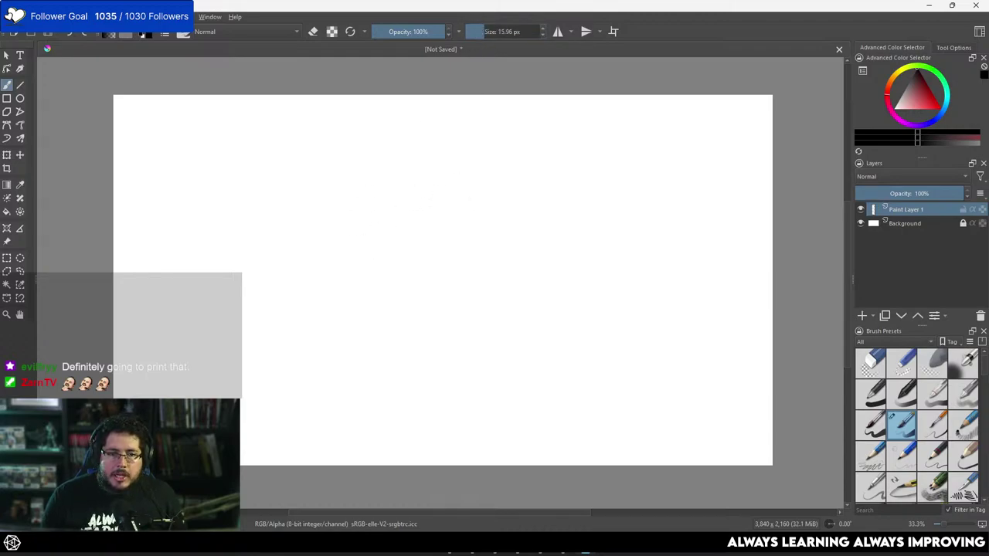
# Sketch the sternum in black near the canvas center as a short upper block, a long tapering body and a small dark tip.
pyautogui.moveTo(454, 218); pyautogui.dragTo(463, 362)
pyautogui.hotkey('ctrl', 'z')
pyautogui.moveTo(455, 229); pyautogui.dragTo(456, 263)
pyautogui.moveTo(454, 226)
pyautogui.mouseDown()
pyautogui.moveTo(477, 225)
pyautogui.moveTo(479, 256)
pyautogui.mouseUp()
pyautogui.moveTo(457, 254); pyautogui.dragTo(478, 253)
pyautogui.moveTo(476, 224); pyautogui.dragTo(462, 334)
pyautogui.moveTo(473, 251)
pyautogui.mouseDown()
pyautogui.moveTo(481, 255)
pyautogui.moveTo(467, 345)
pyautogui.mouseUp()
pyautogui.moveTo(467, 345); pyautogui.dragTo(475, 339)
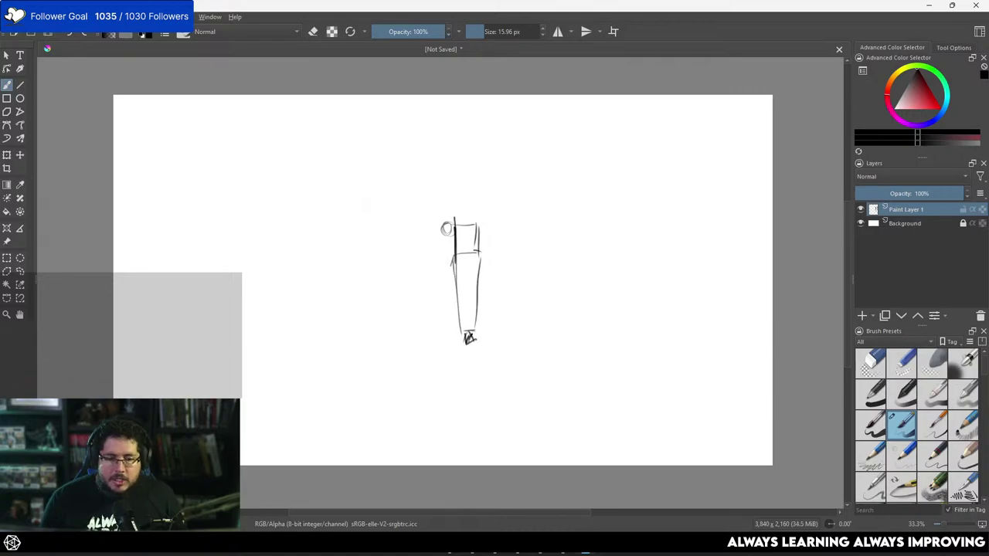
# Sketch the clavicle as a curved double line running from the top of the sternum out to the shoulder.
pyautogui.moveTo(456, 215)
pyautogui.mouseDown()
pyautogui.moveTo(456, 232)
pyautogui.moveTo(387, 205)
pyautogui.mouseUp()
pyautogui.moveTo(447, 229); pyautogui.dragTo(338, 187)
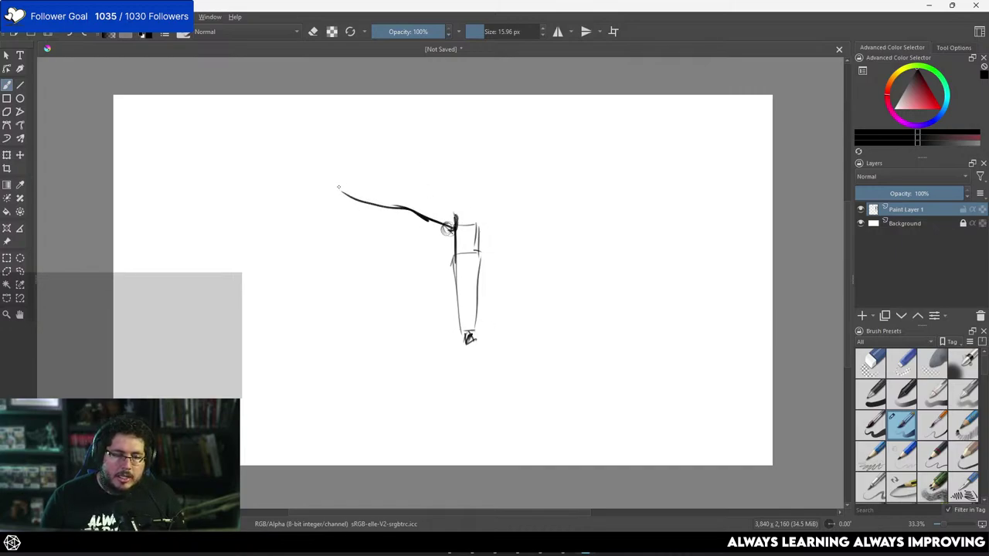
pyautogui.hotkey('ctrl', 'z')
pyautogui.moveTo(455, 218)
pyautogui.mouseDown()
pyautogui.moveTo(352, 181)
pyautogui.moveTo(332, 184)
pyautogui.moveTo(447, 229)
pyautogui.mouseUp()
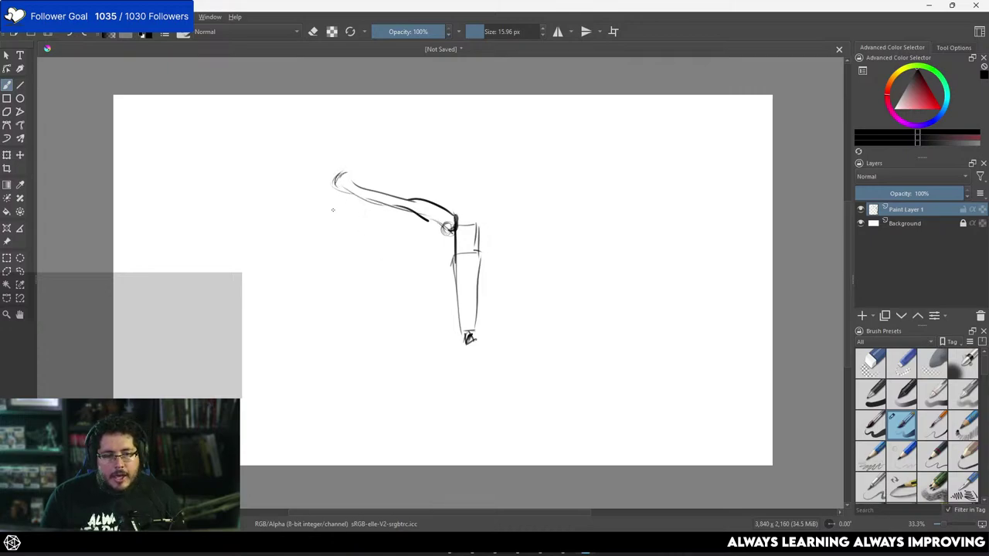
# Sketch the shoulder blade below the clavicle and the upper arm bone from the shoulder joint to a circular elbow joint.
pyautogui.moveTo(332, 202); pyautogui.dragTo(357, 260)
pyautogui.moveTo(341, 187)
pyautogui.mouseDown()
pyautogui.moveTo(374, 184)
pyautogui.moveTo(408, 271)
pyautogui.mouseUp()
pyautogui.moveTo(339, 199)
pyautogui.mouseDown()
pyautogui.moveTo(351, 199)
pyautogui.moveTo(338, 256)
pyautogui.mouseUp()
pyautogui.moveTo(310, 351); pyautogui.dragTo(299, 408)
pyautogui.moveTo(336, 211)
pyautogui.mouseDown()
pyautogui.moveTo(298, 421)
pyautogui.moveTo(289, 410)
pyautogui.moveTo(308, 395)
pyautogui.moveTo(316, 305)
pyautogui.mouseUp()
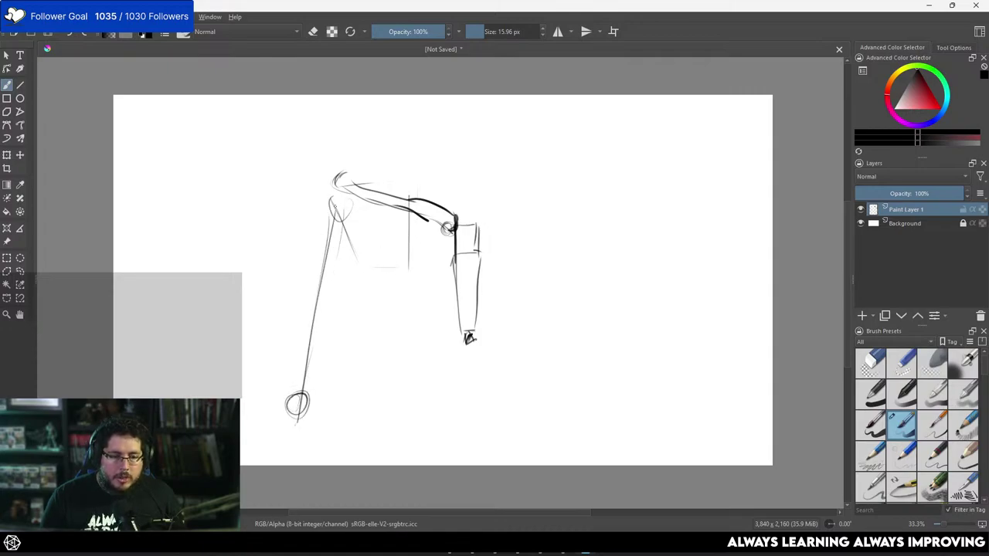
pyautogui.moveTo(337, 204); pyautogui.dragTo(320, 365)
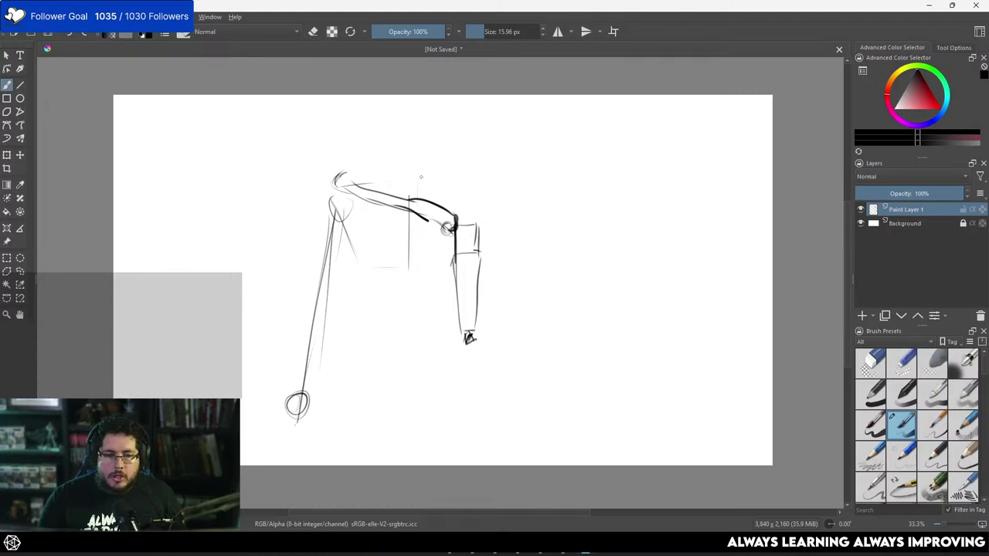
# Sketch the rib cage outline around the sternum, with a rounded upper opening and a light curve for its opposite side.
pyautogui.moveTo(428, 164); pyautogui.dragTo(407, 191)
pyautogui.moveTo(402, 199)
pyautogui.mouseDown()
pyautogui.moveTo(379, 228)
pyautogui.moveTo(372, 402)
pyautogui.mouseUp()
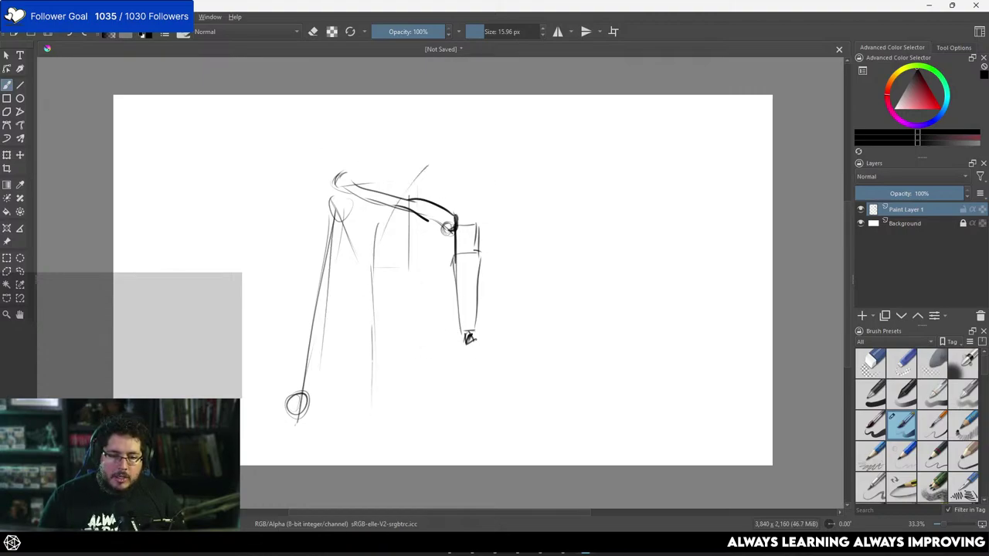
pyautogui.moveTo(460, 337); pyautogui.dragTo(398, 388)
pyautogui.moveTo(370, 348); pyautogui.dragTo(396, 390)
pyautogui.moveTo(383, 318); pyautogui.dragTo(376, 370)
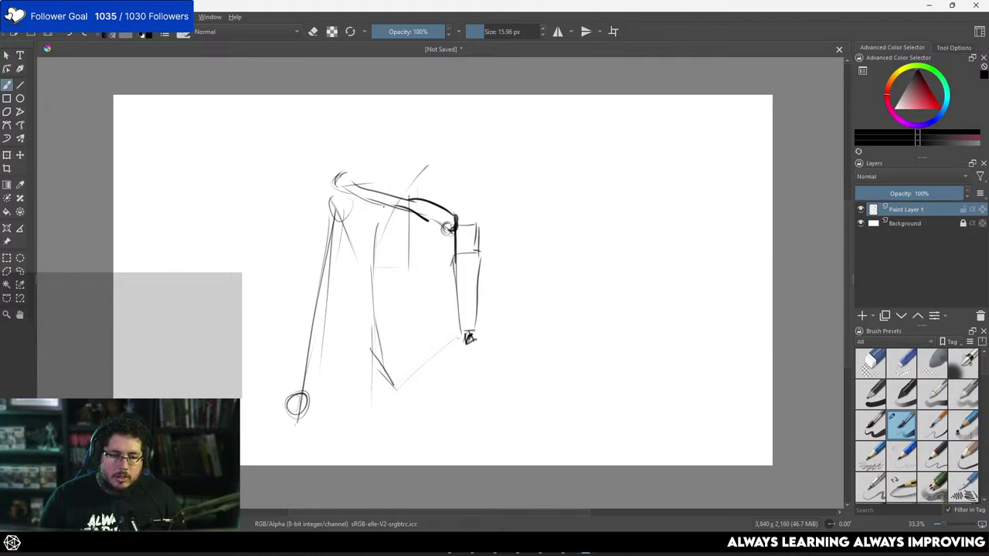
pyautogui.moveTo(408, 173)
pyautogui.mouseDown()
pyautogui.moveTo(435, 160)
pyautogui.moveTo(493, 192)
pyautogui.moveTo(488, 203)
pyautogui.mouseUp()
pyautogui.moveTo(516, 183); pyautogui.dragTo(552, 285)
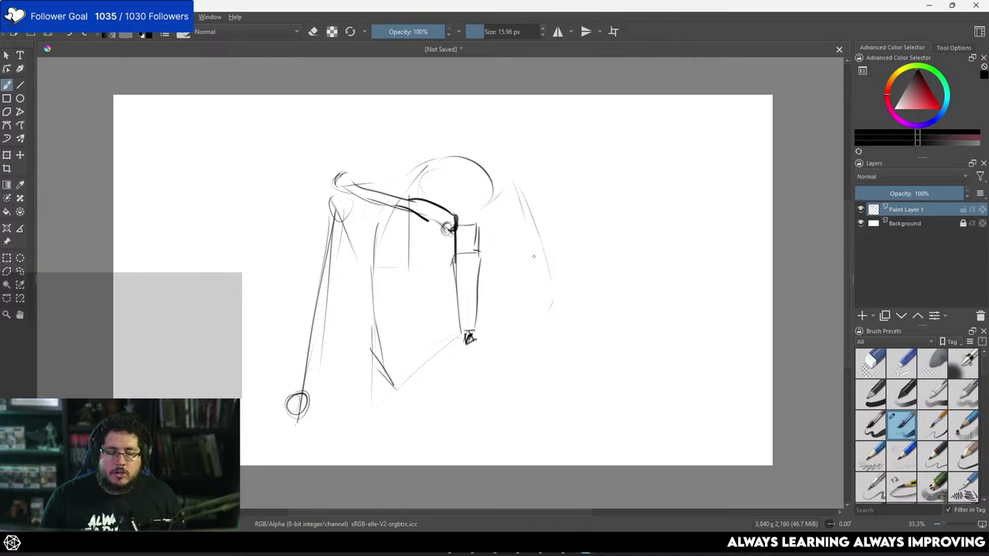
# Set the brush color to red and handwrite the label "Pectoral" beside the skeleton sketch.
pyautogui.moveTo(918, 92); pyautogui.dragTo(937, 103)
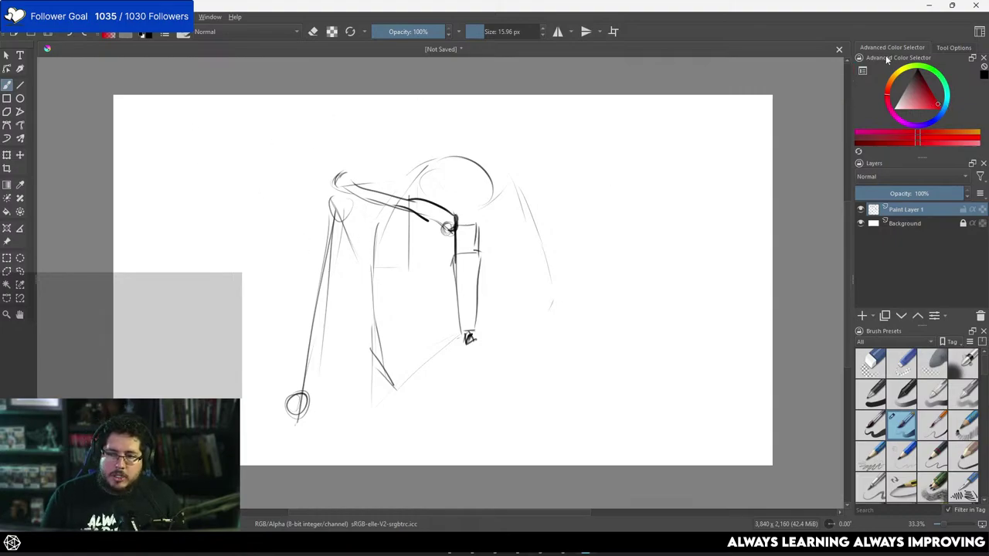
pyautogui.moveTo(162, 162)
pyautogui.mouseDown()
pyautogui.moveTo(165, 184)
pyautogui.moveTo(164, 173)
pyautogui.mouseUp()
pyautogui.moveTo(173, 174); pyautogui.dragTo(186, 176)
pyautogui.moveTo(188, 148)
pyautogui.mouseDown()
pyautogui.moveTo(190, 175)
pyautogui.moveTo(196, 164)
pyautogui.mouseUp()
pyautogui.moveTo(199, 164)
pyautogui.mouseDown()
pyautogui.moveTo(202, 171)
pyautogui.moveTo(225, 161)
pyautogui.mouseUp()
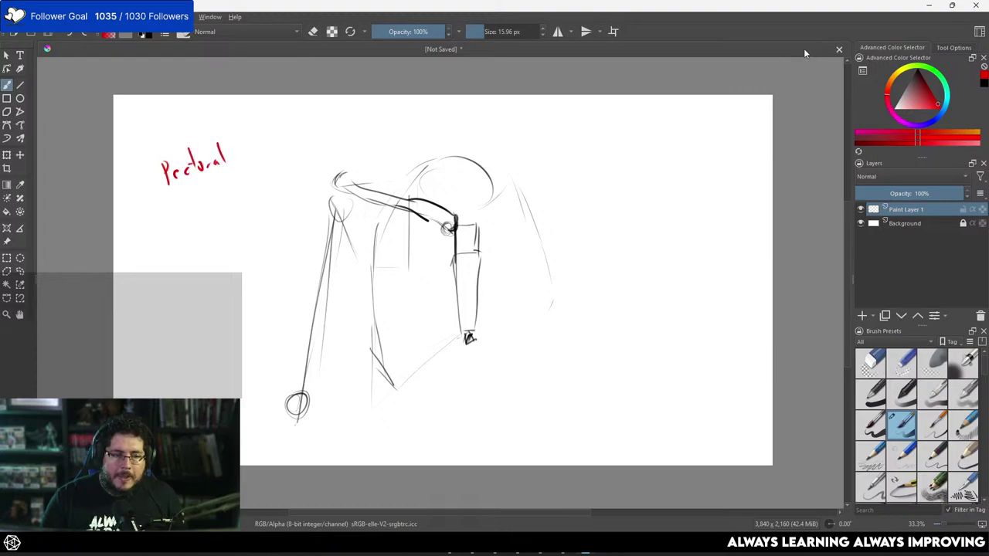
# Handwrite the labels "Deltoid" in green and "Bicep" in blue beneath the "Pectoral" label.
pyautogui.moveTo(942, 88); pyautogui.dragTo(942, 77)
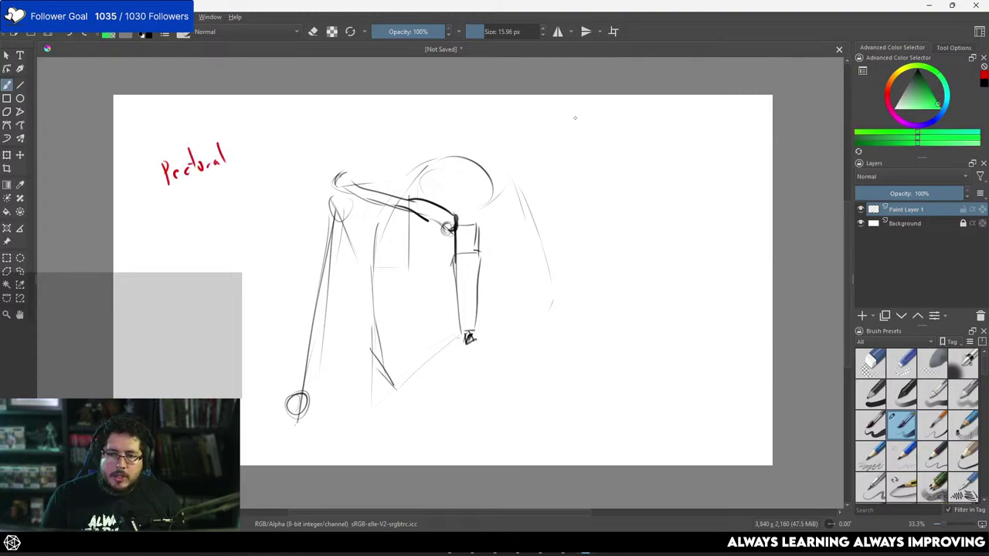
pyautogui.moveTo(154, 198)
pyautogui.mouseDown()
pyautogui.moveTo(162, 215)
pyautogui.moveTo(169, 199)
pyautogui.mouseUp()
pyautogui.moveTo(173, 201); pyautogui.dragTo(172, 215)
pyautogui.moveTo(180, 192)
pyautogui.mouseDown()
pyautogui.moveTo(182, 210)
pyautogui.moveTo(192, 207)
pyautogui.mouseUp()
pyautogui.moveTo(185, 194); pyautogui.dragTo(223, 172)
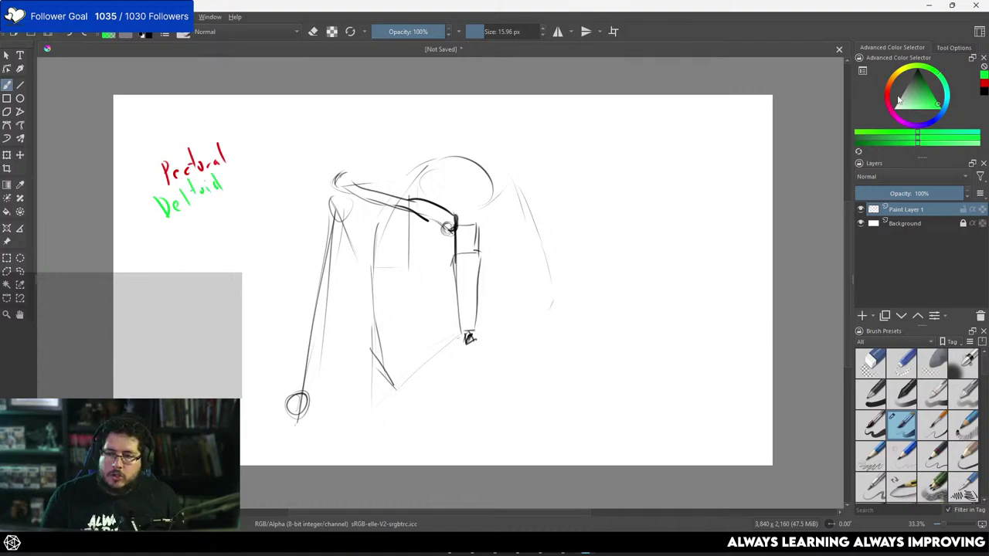
pyautogui.click(927, 128)
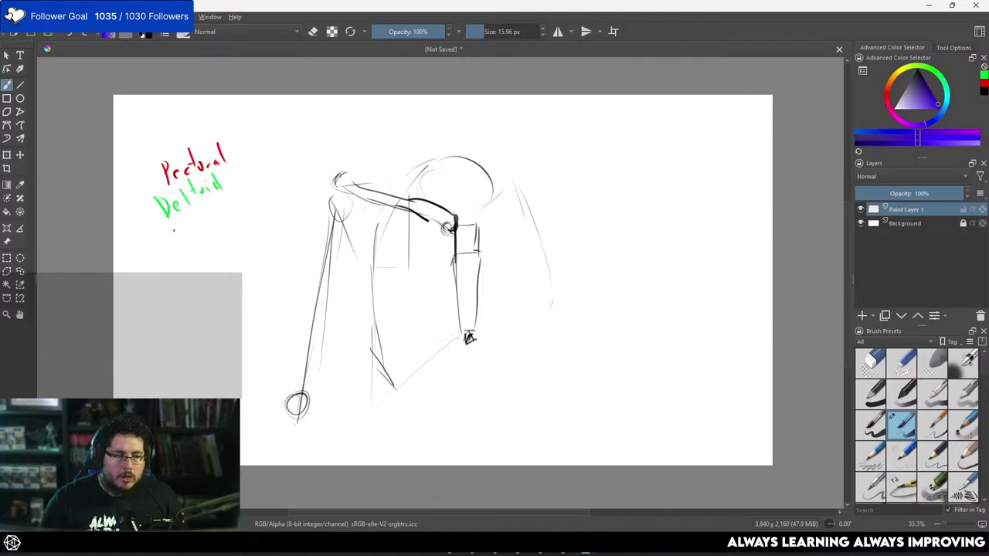
pyautogui.moveTo(169, 224)
pyautogui.mouseDown()
pyautogui.moveTo(180, 237)
pyautogui.moveTo(216, 220)
pyautogui.mouseUp()
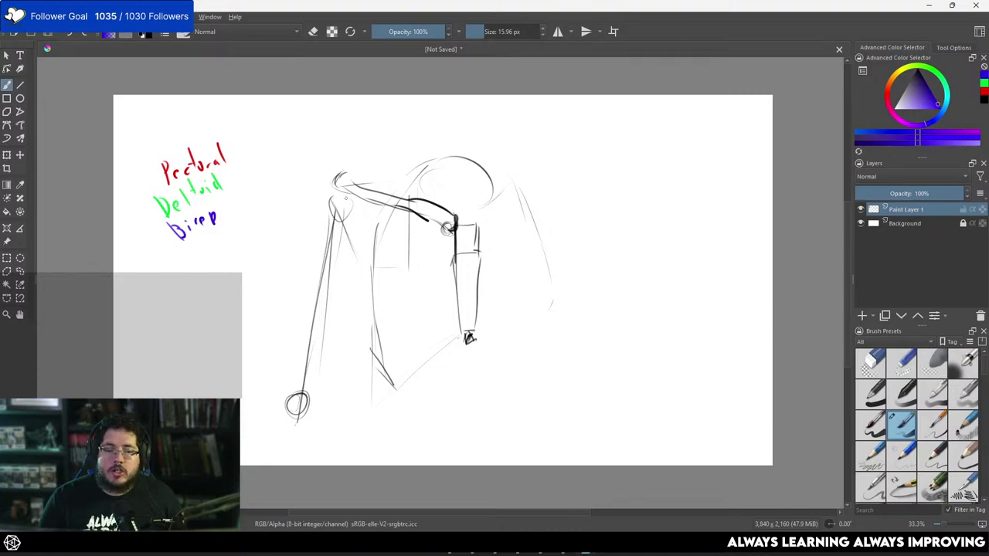
# Draw the biceps in blue from its shoulder attachment along the upper arm bone to past the elbow, with cross-contours and a reinforced outline.
pyautogui.moveTo(339, 191); pyautogui.dragTo(352, 202)
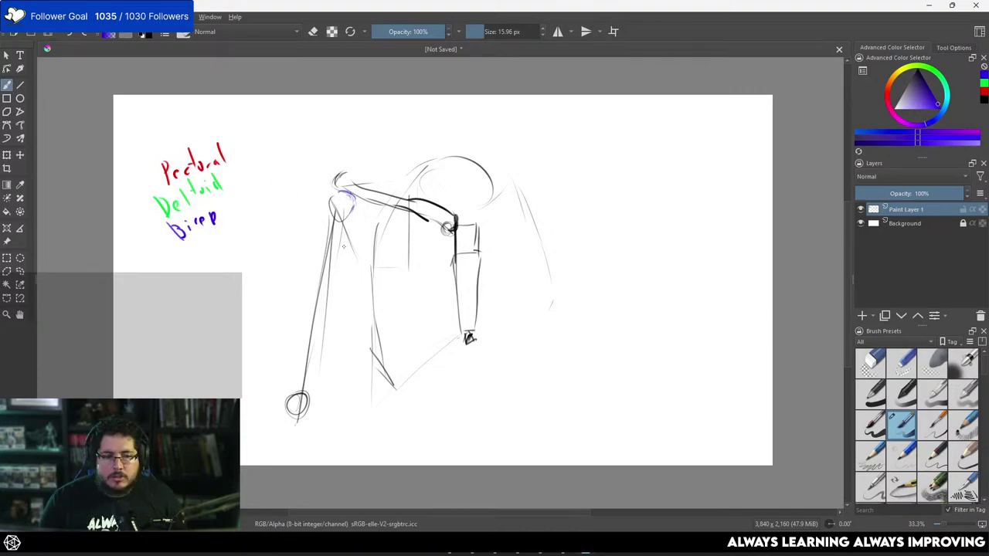
pyautogui.moveTo(353, 206)
pyautogui.mouseDown()
pyautogui.moveTo(338, 263)
pyautogui.moveTo(326, 263)
pyautogui.moveTo(345, 267)
pyautogui.moveTo(341, 295)
pyautogui.mouseUp()
pyautogui.moveTo(321, 312); pyautogui.dragTo(337, 317)
pyautogui.moveTo(333, 237)
pyautogui.mouseDown()
pyautogui.moveTo(312, 280)
pyautogui.moveTo(309, 340)
pyautogui.mouseUp()
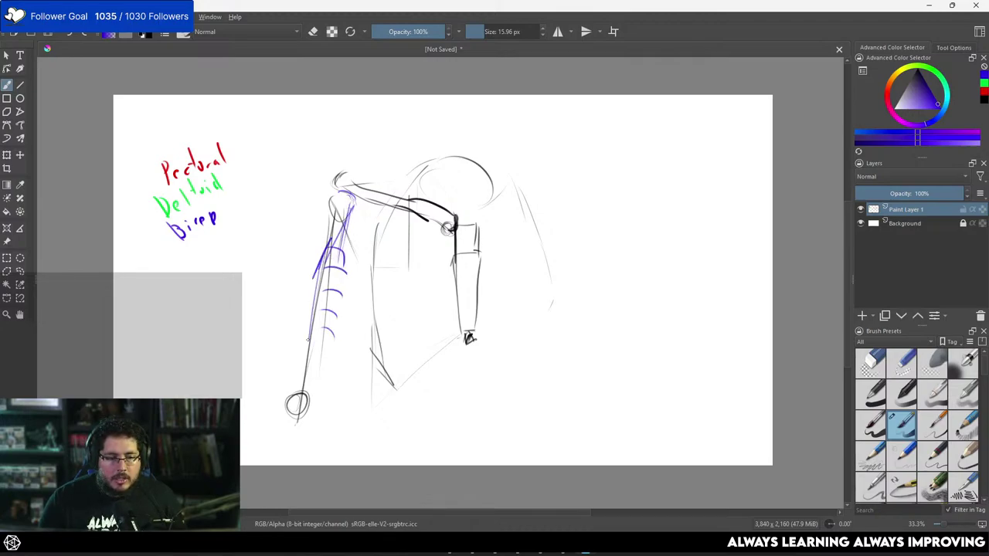
pyautogui.moveTo(312, 297); pyautogui.dragTo(308, 353)
pyautogui.moveTo(354, 230); pyautogui.dragTo(340, 346)
pyautogui.moveTo(344, 280); pyautogui.dragTo(337, 360)
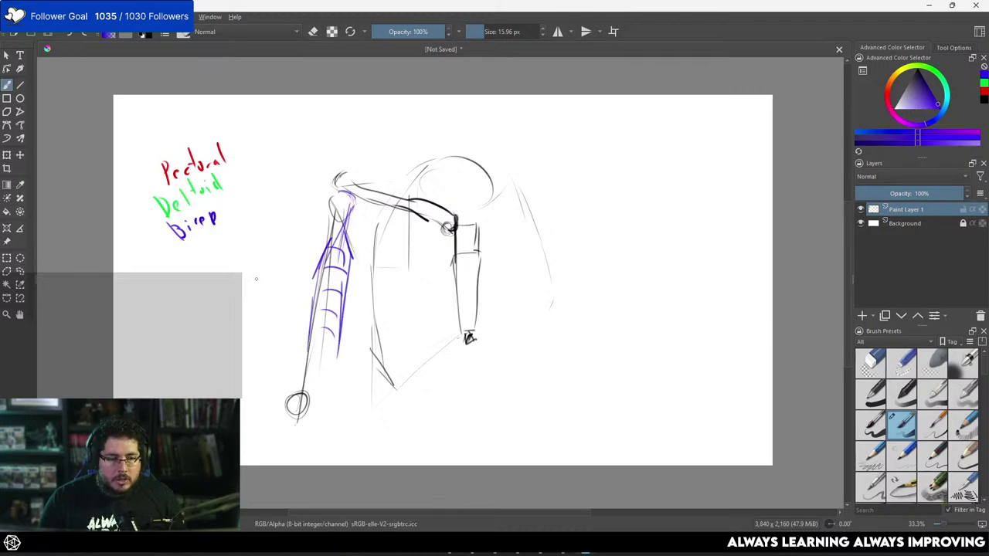
pyautogui.moveTo(319, 255); pyautogui.dragTo(308, 287)
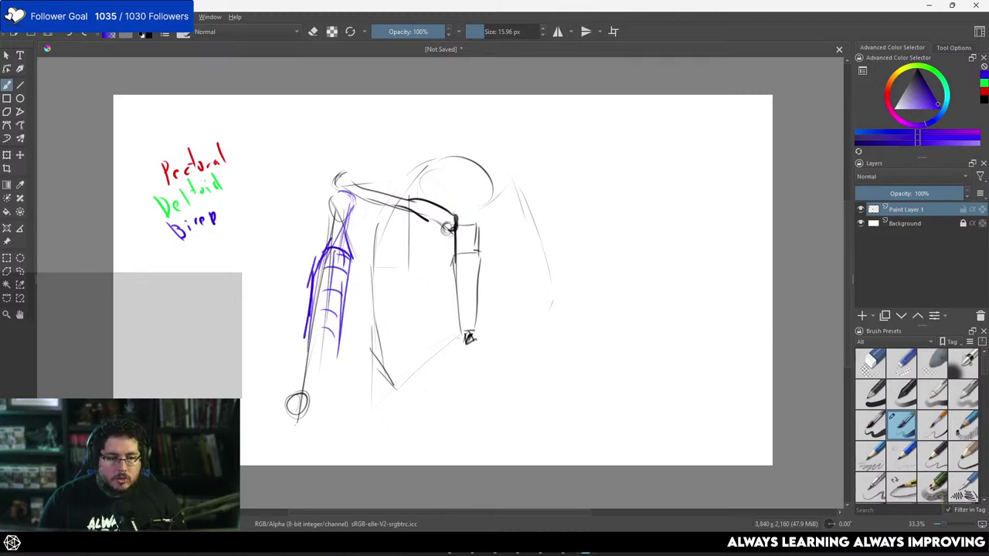
pyautogui.moveTo(337, 252); pyautogui.dragTo(321, 353)
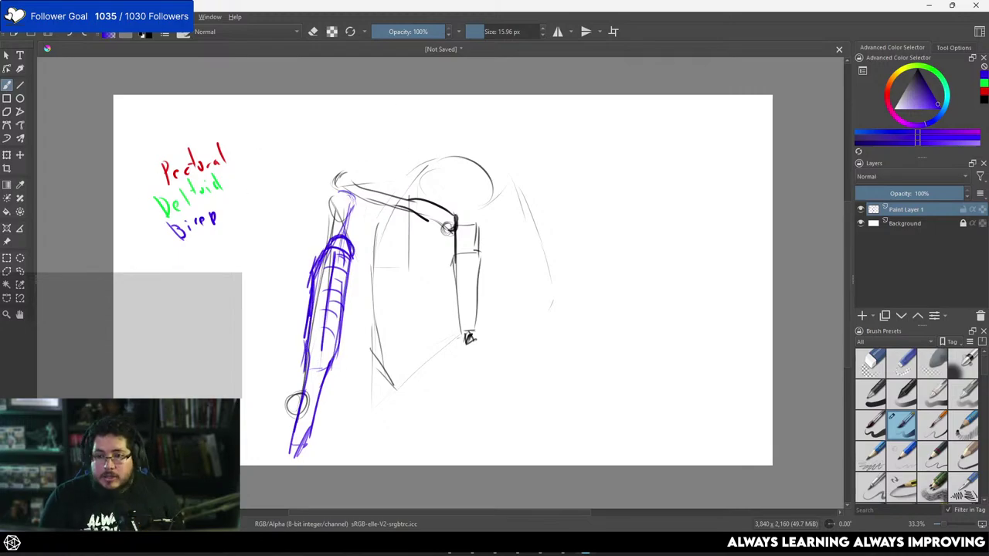
# Draw the pectoral in red from the sternum to the upper arm with direction arrows, and the deltoid in green over the shoulder.
pyautogui.click(885, 106)
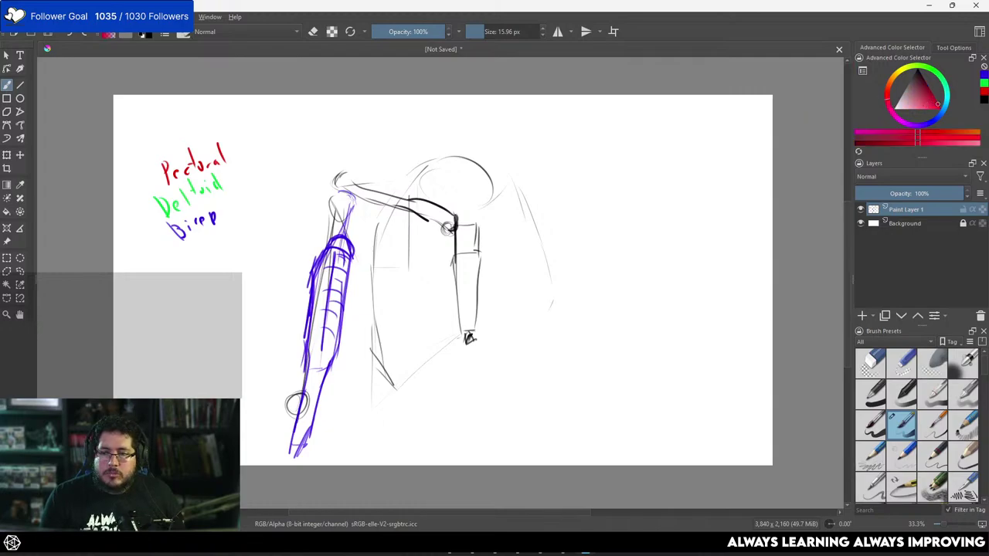
pyautogui.moveTo(455, 232); pyautogui.dragTo(452, 289)
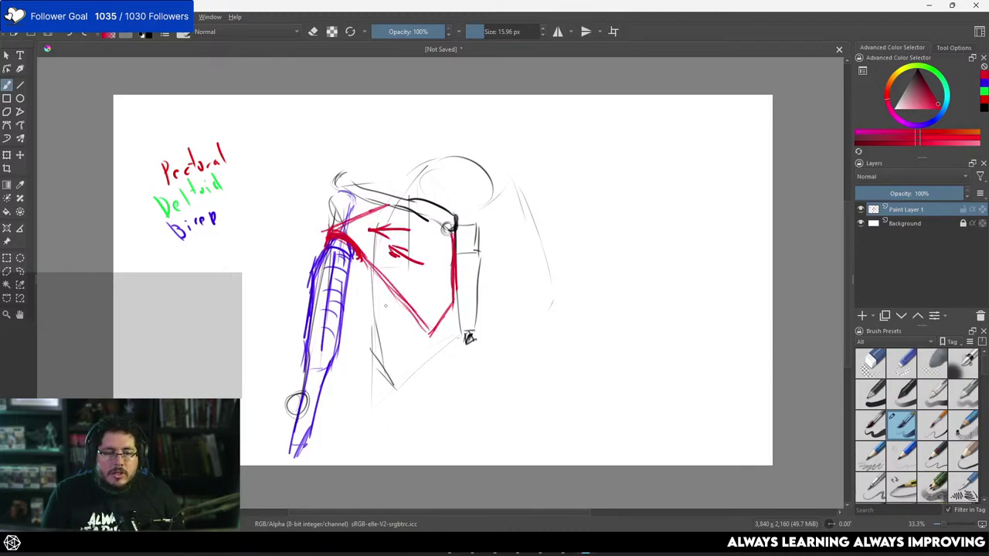
pyautogui.click(891, 101)
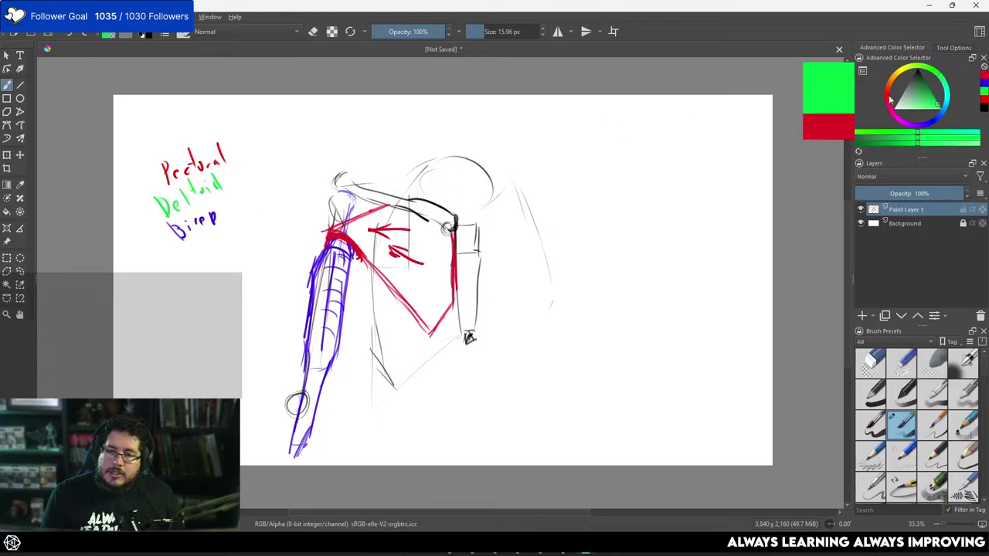
pyautogui.moveTo(362, 175); pyautogui.dragTo(376, 202)
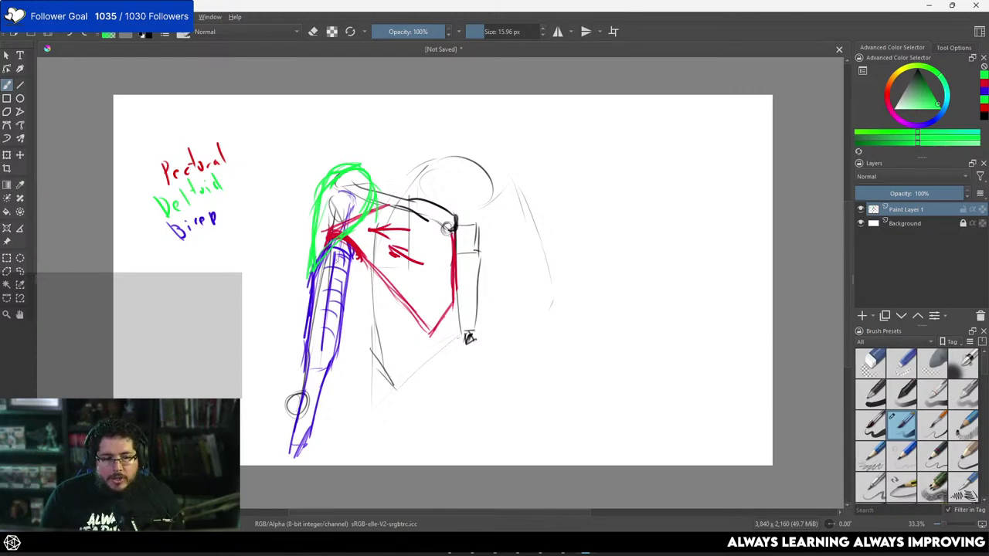
# Switch to ZBrush and, using the ClayBuildup brush, work on the alien's shoulder and upper chest muscles.
pyautogui.hotkey('alt', 'Tab')
pyautogui.hotkey('alt', 'Tab')
pyautogui.moveTo(564, 204)
pyautogui.mouseDown()
pyautogui.moveTo(639, 162)
pyautogui.moveTo(640, 316)
pyautogui.moveTo(616, 231)
pyautogui.mouseUp()
pyautogui.press('b')
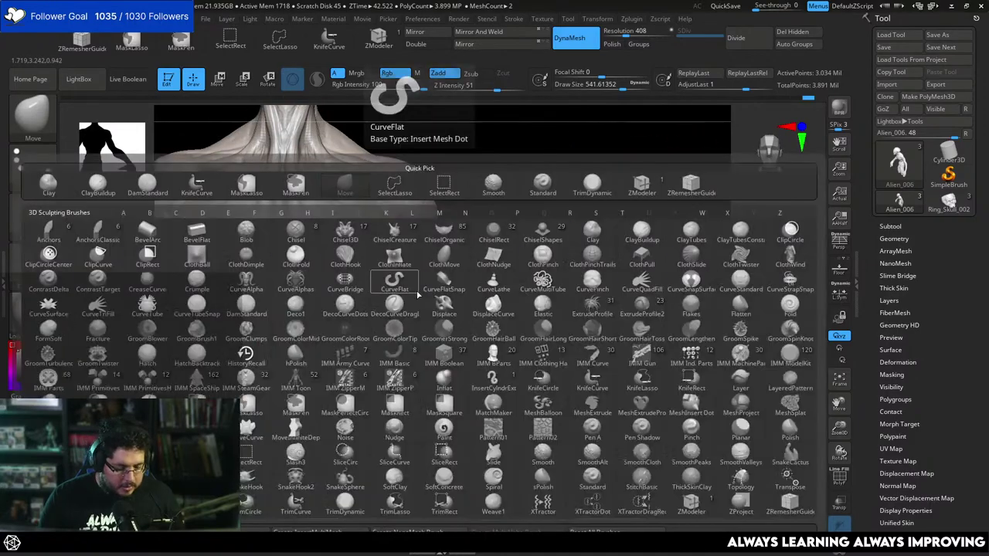
pyautogui.press('c')
pyautogui.press('b')
pyautogui.press('space')
pyautogui.moveTo(400, 282); pyautogui.dragTo(428, 248)
pyautogui.moveTo(502, 259); pyautogui.dragTo(501, 190)
pyautogui.press('space')
pyautogui.moveTo(427, 250); pyautogui.dragTo(411, 250)
# Build up the lower deltoid and its transition into the pectoral and biceps with ClayBuildup, reducing the draw size to about 149.
pyautogui.press('space')
pyautogui.press('space')
pyautogui.moveTo(408, 296)
pyautogui.mouseDown()
pyautogui.moveTo(394, 296)
pyautogui.moveTo(390, 324)
pyautogui.moveTo(400, 323)
pyautogui.moveTo(381, 328)
pyautogui.moveTo(401, 330)
pyautogui.mouseUp()
pyautogui.hotkey('ctrl', 'z')
pyautogui.press('space')
pyautogui.moveTo(455, 302); pyautogui.dragTo(448, 335)
pyautogui.moveTo(398, 287); pyautogui.dragTo(404, 283, button='right')
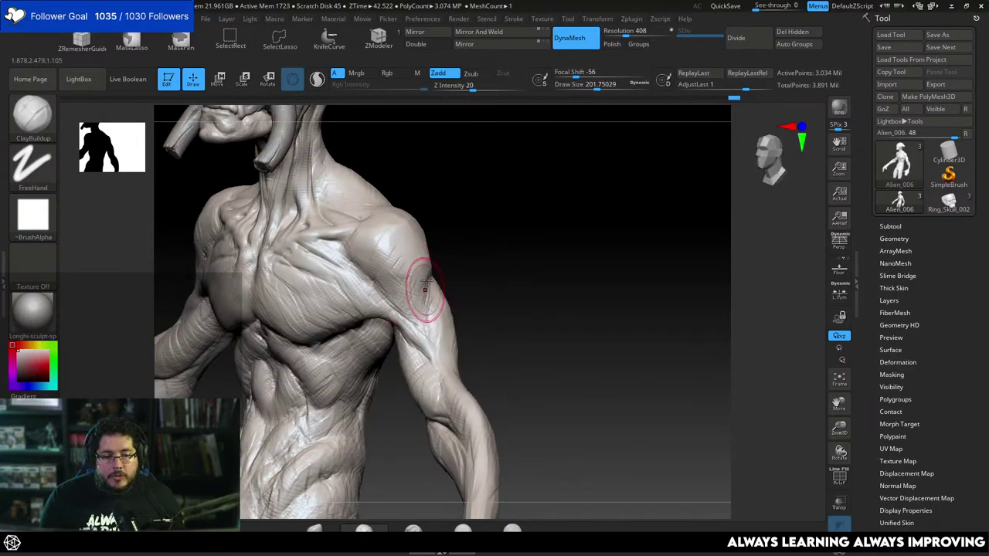
pyautogui.moveTo(413, 288)
pyautogui.mouseDown()
pyautogui.moveTo(401, 274)
pyautogui.moveTo(414, 277)
pyautogui.mouseUp()
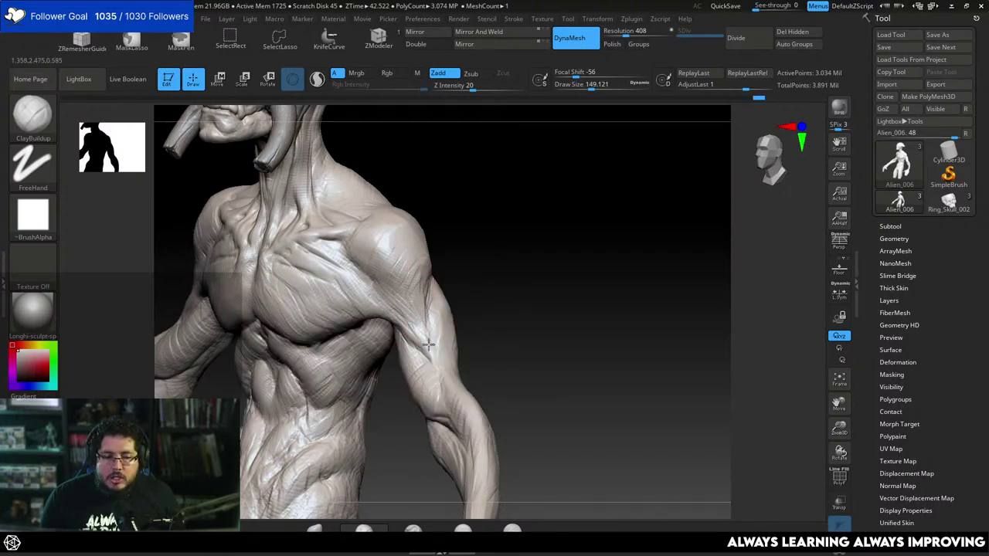
pyautogui.moveTo(428, 345); pyautogui.dragTo(420, 329)
pyautogui.moveTo(479, 295)
pyautogui.keyDown('shift'); pyautogui.mouseDown()
pyautogui.moveTo(495, 254)
pyautogui.moveTo(530, 249)
pyautogui.mouseUp(); pyautogui.keyUp('shift')
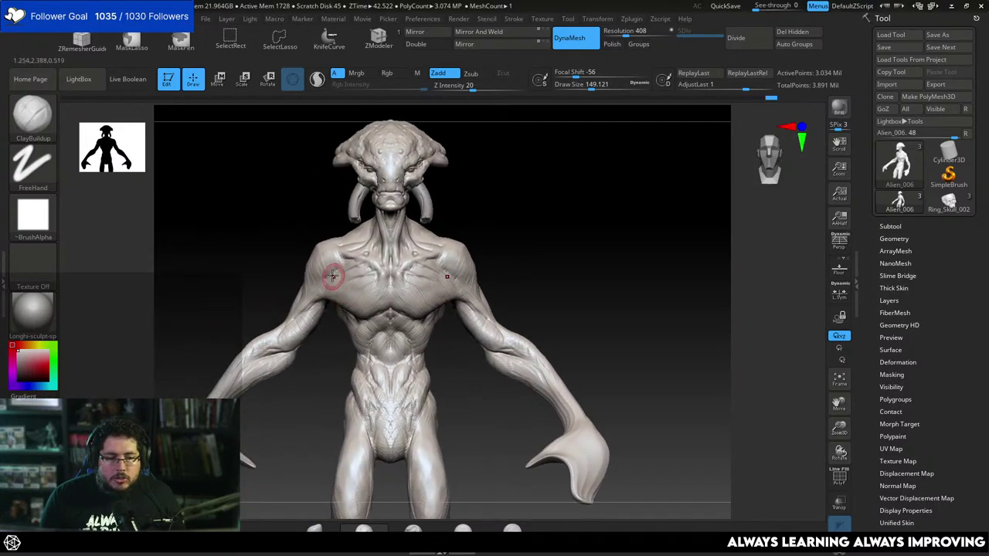
# Isolate both arms for transforming by masking them with MaskLasso from the shoulders down and inverting the mask.
pyautogui.moveTo(320, 283); pyautogui.dragTo(530, 269, button='right')
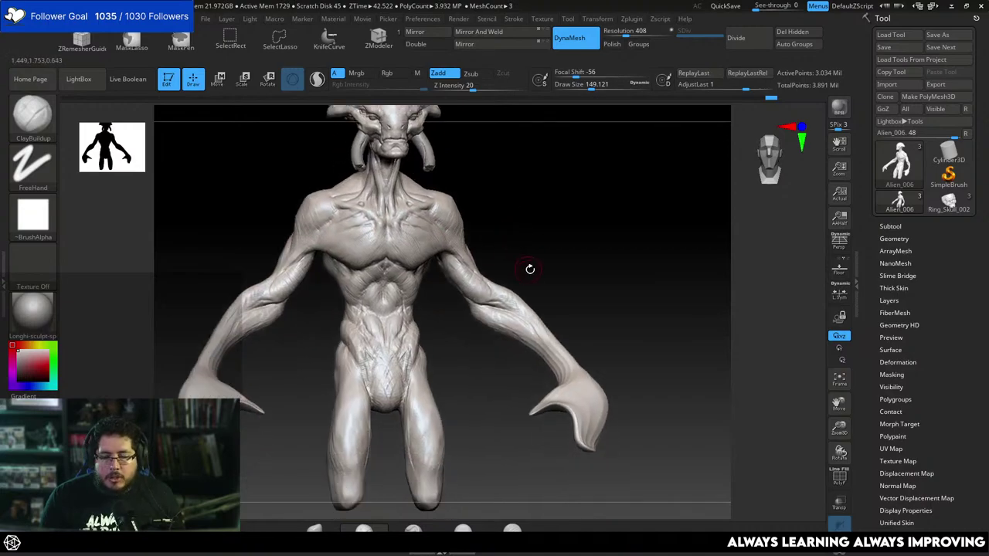
pyautogui.moveTo(540, 231); pyautogui.dragTo(566, 264, button='right')
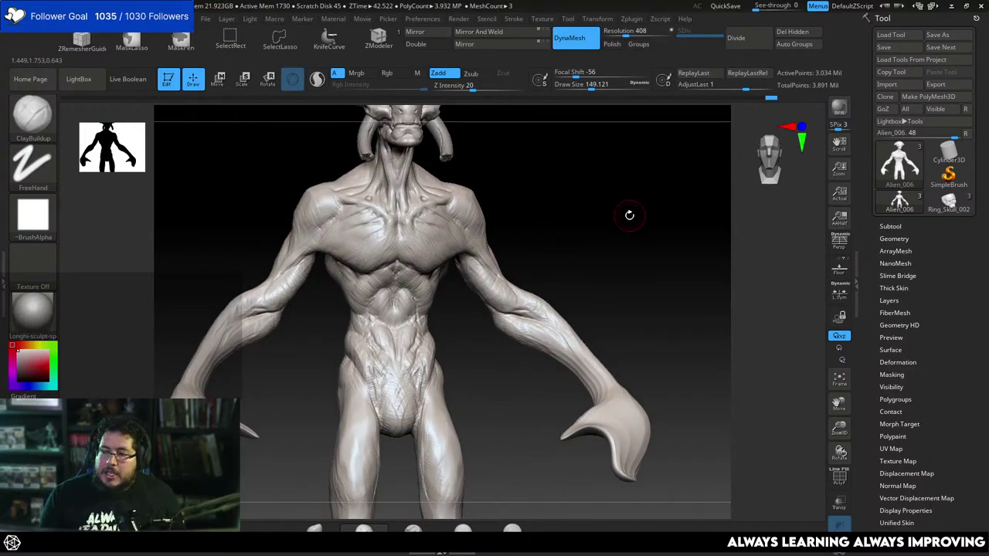
pyautogui.moveTo(610, 240); pyautogui.dragTo(356, 284, button='right')
pyautogui.press('space')
pyautogui.moveTo(355, 284); pyautogui.dragTo(358, 284)
pyautogui.moveTo(330, 272)
pyautogui.keyDown('shift'); pyautogui.mouseDown(button='right')
pyautogui.moveTo(471, 238)
pyautogui.moveTo(555, 168)
pyautogui.moveTo(544, 221)
pyautogui.moveTo(539, 163)
pyautogui.moveTo(563, 206)
pyautogui.mouseUp(button='right'); pyautogui.keyUp('shift')
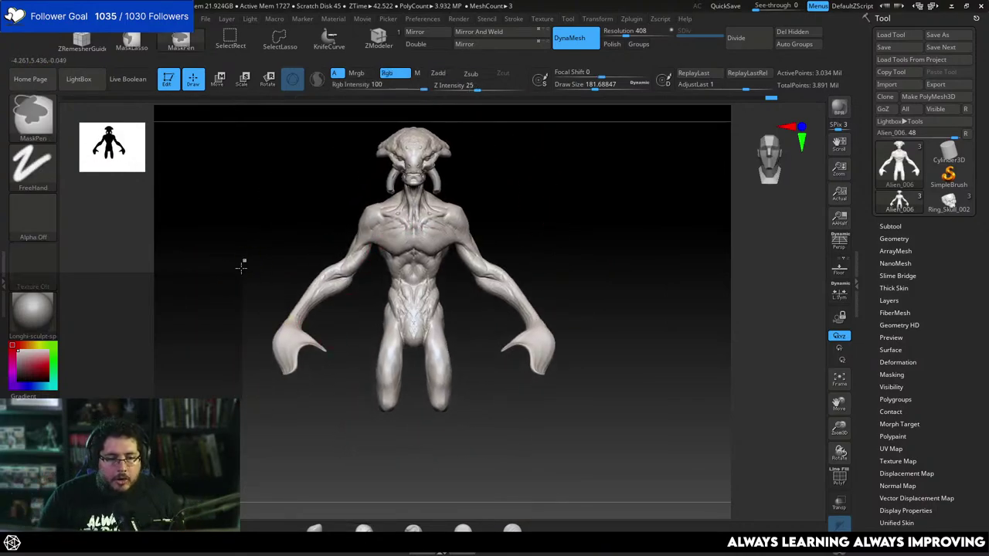
pyautogui.keyDown('ctrl'); pyautogui.moveTo(246, 261); pyautogui.dragTo(340, 367); pyautogui.keyUp('ctrl')
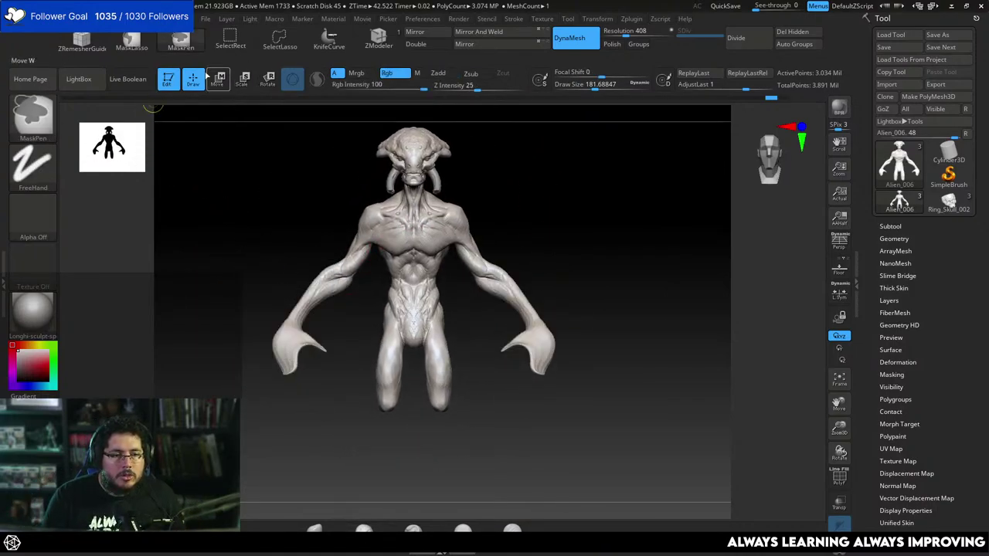
pyautogui.keyDown('ctrl'); pyautogui.click(133, 47); pyautogui.keyUp('ctrl')
pyautogui.moveTo(247, 267)
pyautogui.keyDown('ctrl'); pyautogui.mouseDown()
pyautogui.moveTo(297, 414)
pyautogui.moveTo(362, 287)
pyautogui.mouseUp(); pyautogui.keyUp('ctrl')
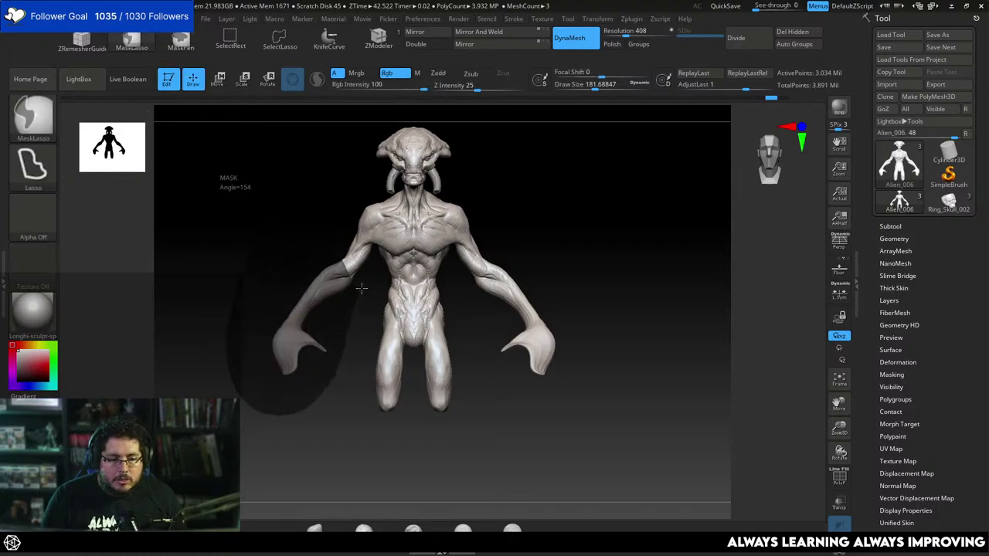
pyautogui.moveTo(377, 246)
pyautogui.keyDown('ctrl'); pyautogui.mouseDown()
pyautogui.moveTo(351, 201)
pyautogui.moveTo(343, 212)
pyautogui.moveTo(302, 206)
pyautogui.mouseUp(); pyautogui.keyUp('ctrl')
# Place the transform gizmo at the shoulder, rotate both arms outward from the torso, and return to sculpting with the mask cleared.
pyautogui.press('w')
pyautogui.keyDown('alt'); pyautogui.moveTo(365, 144); pyautogui.dragTo(364, 161); pyautogui.keyUp('alt')
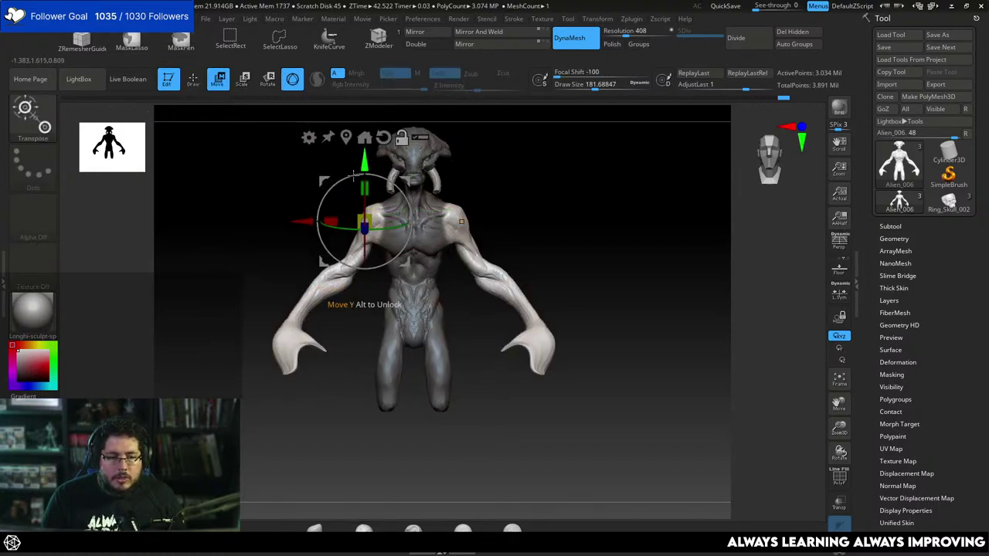
pyautogui.keyDown('alt'); pyautogui.moveTo(302, 222); pyautogui.dragTo(311, 221); pyautogui.keyUp('alt')
pyautogui.moveTo(415, 200); pyautogui.dragTo(420, 211)
pyautogui.press('q')
pyautogui.moveTo(517, 198)
pyautogui.mouseDown()
pyautogui.moveTo(534, 190)
pyautogui.moveTo(544, 198)
pyautogui.moveTo(558, 177)
pyautogui.moveTo(548, 243)
pyautogui.moveTo(534, 248)
pyautogui.mouseUp()
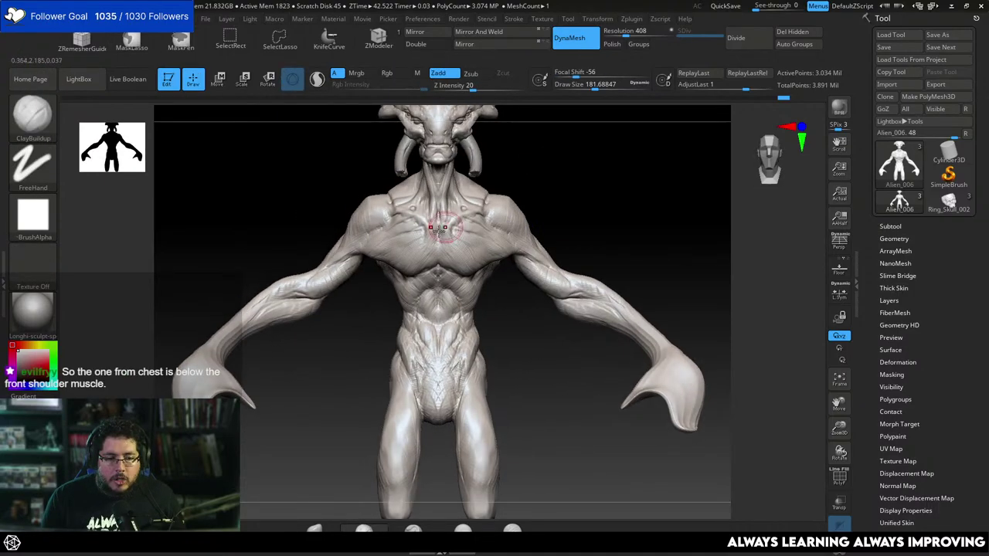
# Adjust the armpit and shoulder shape with the Move brush at a draw size of about 212.
pyautogui.press('b')
pyautogui.press('m')
pyautogui.press('v')
pyautogui.press('space')
pyautogui.moveTo(405, 286); pyautogui.dragTo(415, 285)
pyautogui.moveTo(340, 317); pyautogui.dragTo(369, 257)
pyautogui.press('space')
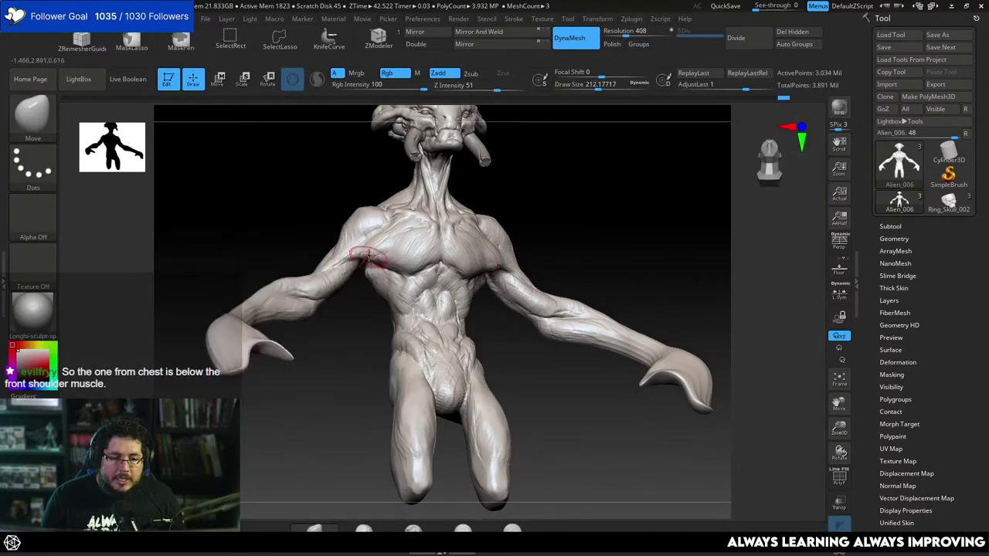
# Flatten the outer pectoral where it runs under the front deltoid with TrimDynamic at a draw size of about 250.
pyautogui.press('b')
pyautogui.press('t')
pyautogui.press('d')
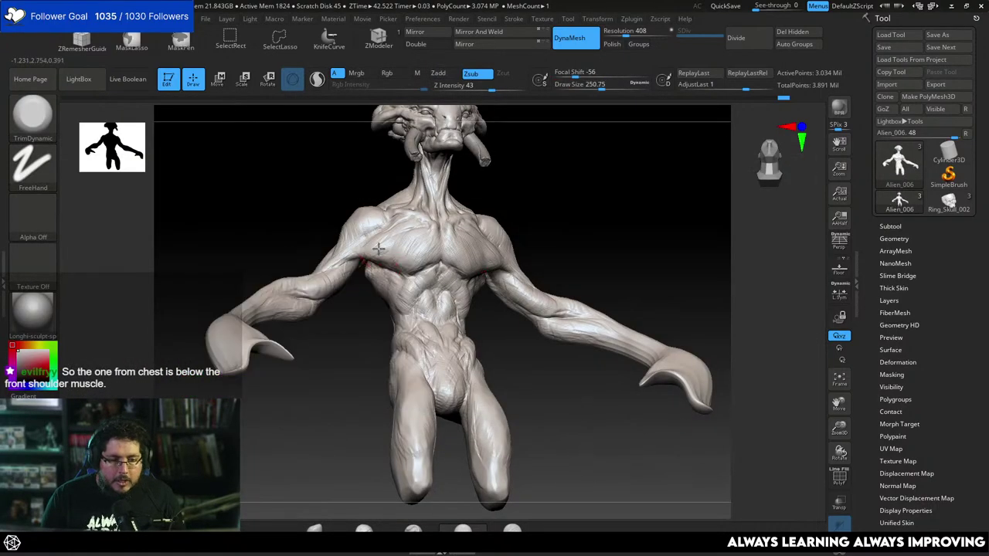
pyautogui.moveTo(373, 242); pyautogui.dragTo(402, 235)
pyautogui.moveTo(323, 224); pyautogui.dragTo(381, 238)
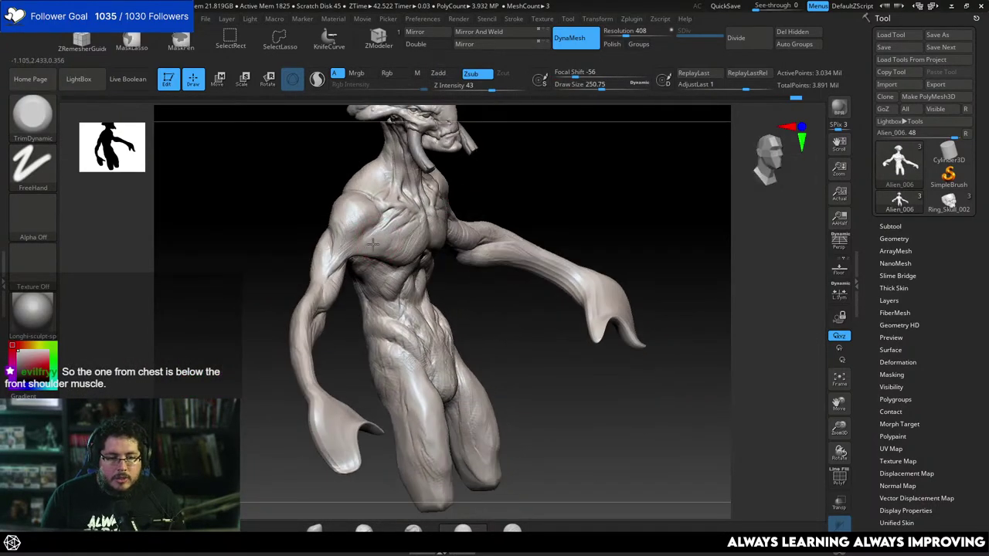
pyautogui.moveTo(517, 167); pyautogui.dragTo(462, 170)
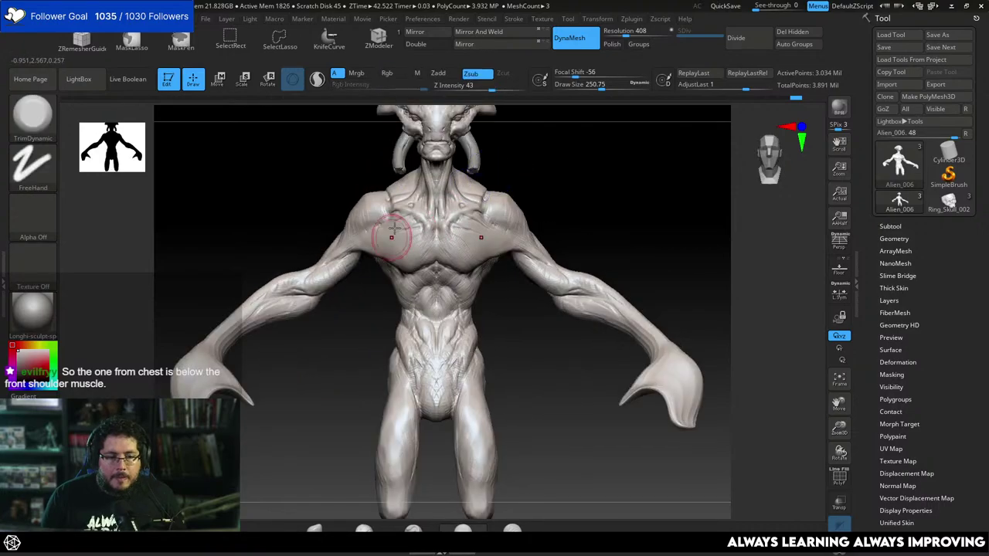
pyautogui.moveTo(550, 159); pyautogui.dragTo(485, 171)
# Add volume around the elbow and upper forearm with ClayBuildup at a draw size of about 217.
pyautogui.moveTo(467, 238); pyautogui.dragTo(449, 219, button='right')
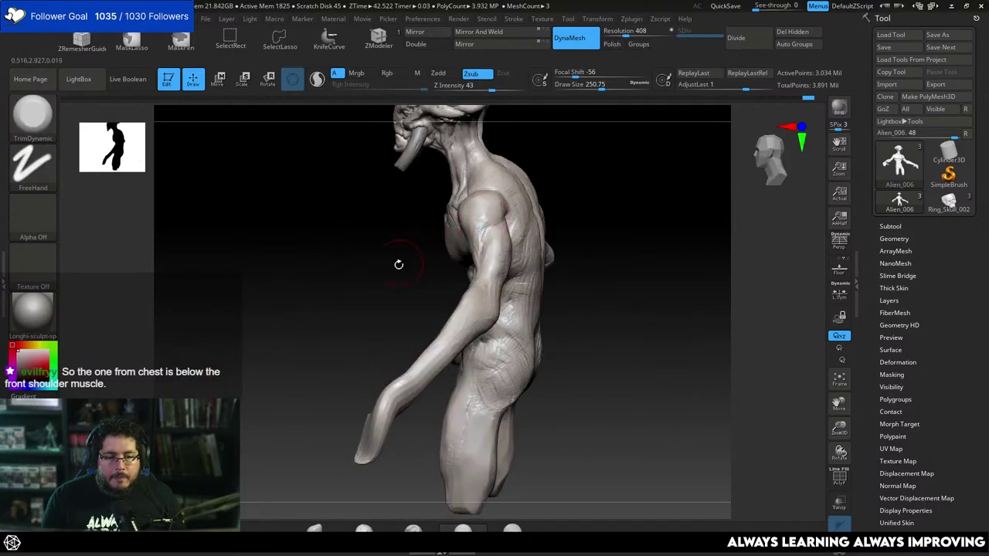
pyautogui.moveTo(399, 265); pyautogui.dragTo(429, 232)
pyautogui.moveTo(565, 175); pyautogui.dragTo(561, 171)
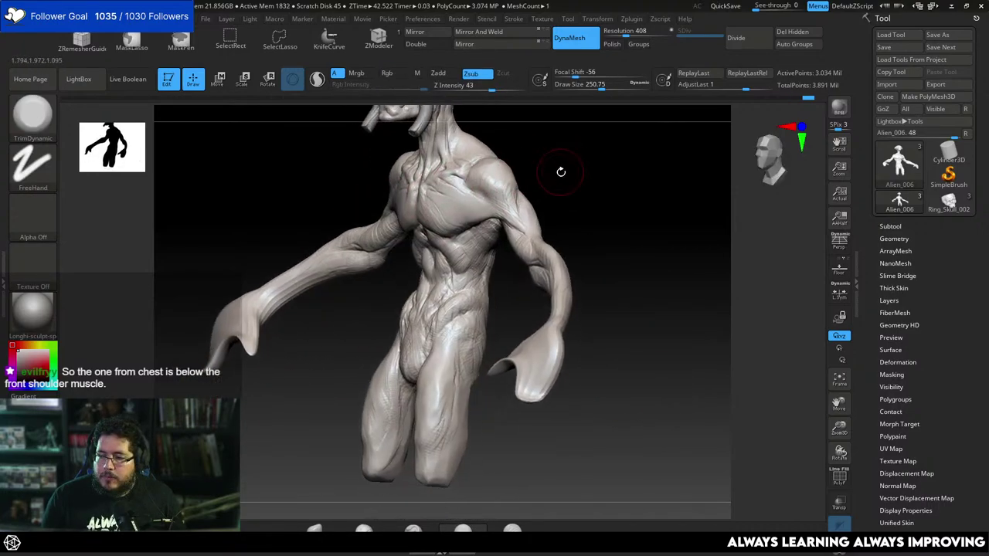
pyautogui.keyDown('shift'); pyautogui.moveTo(561, 172); pyautogui.dragTo(572, 180, button='right'); pyautogui.keyUp('shift')
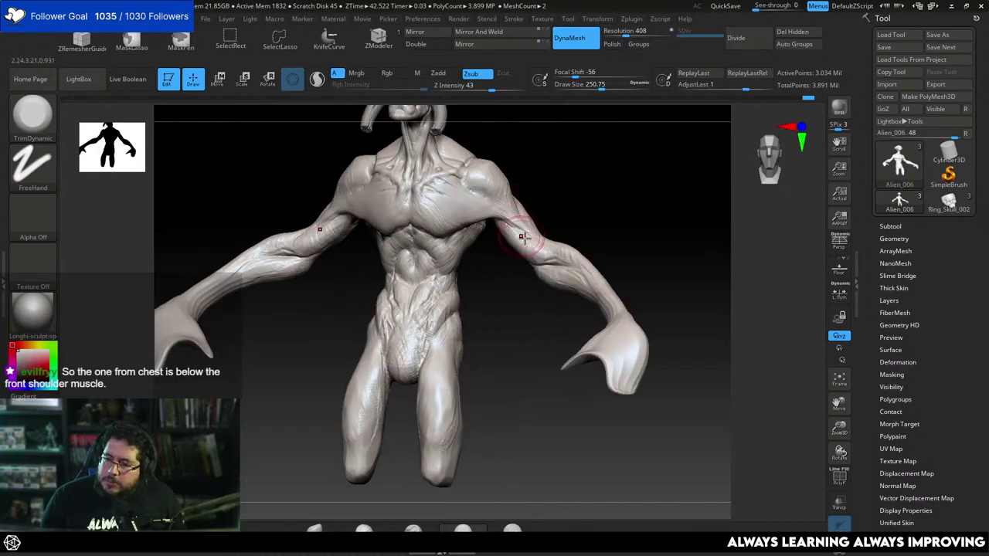
pyautogui.keyDown('shift'); pyautogui.moveTo(541, 208); pyautogui.dragTo(536, 183); pyautogui.keyUp('shift')
pyautogui.moveTo(472, 316); pyautogui.dragTo(499, 307)
pyautogui.press('space')
pyautogui.moveTo(374, 272)
pyautogui.mouseDown()
pyautogui.moveTo(379, 261)
pyautogui.moveTo(379, 271)
pyautogui.mouseUp()
pyautogui.press('b')
pyautogui.press('c')
pyautogui.press('b')
pyautogui.press('space')
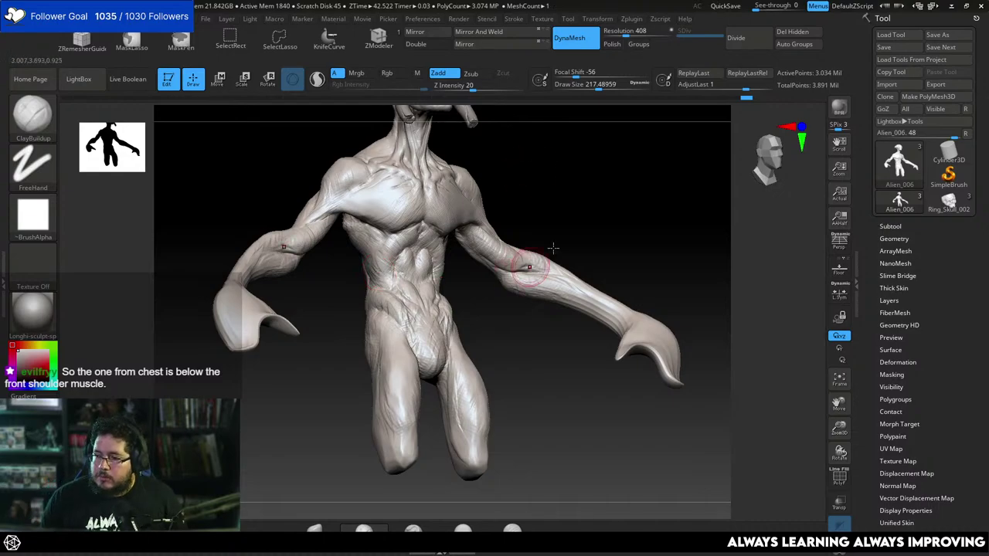
pyautogui.moveTo(557, 219)
pyautogui.mouseDown()
pyautogui.moveTo(548, 219)
pyautogui.moveTo(575, 194)
pyautogui.moveTo(592, 217)
pyautogui.moveTo(565, 187)
pyautogui.moveTo(570, 225)
pyautogui.mouseUp()
pyautogui.keyDown('alt'); pyautogui.moveTo(623, 205); pyautogui.dragTo(577, 186); pyautogui.keyUp('alt')
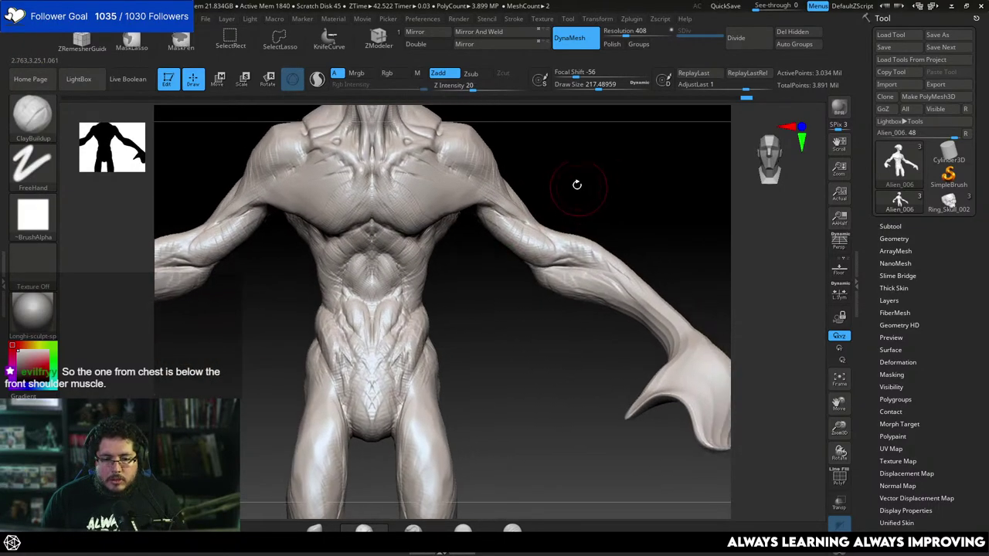
# Carve muscle separation lines into the inner elbow and forearm with DamStandard at a draw size of about 104.
pyautogui.press('b')
pyautogui.press('d')
pyautogui.press('s')
pyautogui.press('space')
pyautogui.moveTo(573, 241)
pyautogui.mouseDown()
pyautogui.moveTo(573, 221)
pyautogui.moveTo(591, 234)
pyautogui.moveTo(595, 219)
pyautogui.moveTo(547, 239)
pyautogui.moveTo(580, 194)
pyautogui.moveTo(603, 185)
pyautogui.moveTo(587, 197)
pyautogui.mouseUp()
pyautogui.press('space')
pyautogui.press('space')
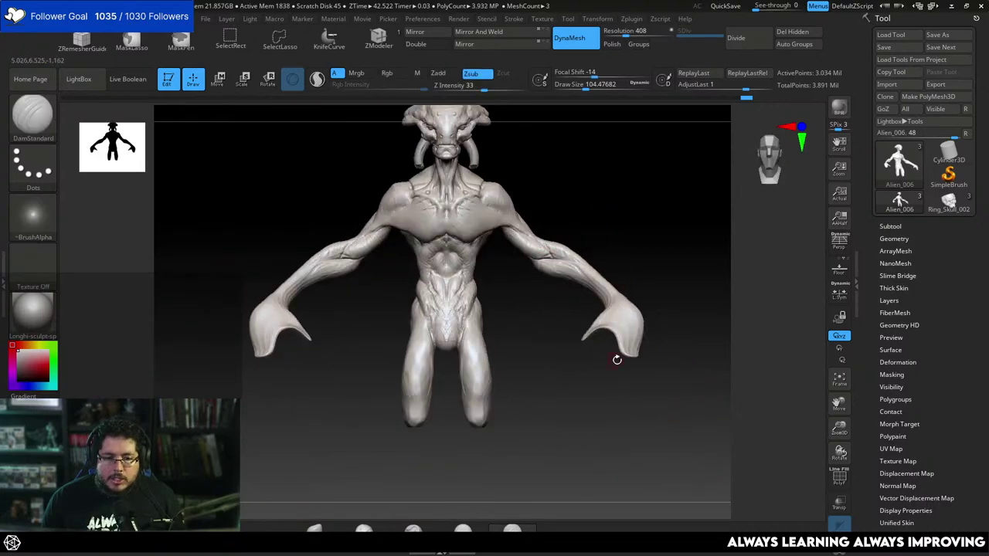
pyautogui.moveTo(642, 271); pyautogui.dragTo(651, 278)
pyautogui.moveTo(626, 335)
pyautogui.mouseDown()
pyautogui.moveTo(651, 335)
pyautogui.moveTo(608, 258)
pyautogui.moveTo(627, 316)
pyautogui.moveTo(533, 261)
pyautogui.moveTo(557, 278)
pyautogui.mouseUp()
# Build up the outer forearm muscles near the elbow with ClayBuildup, reducing the draw size to about 154.
pyautogui.press('b')
pyautogui.press('c')
pyautogui.press('b')
pyautogui.press('space')
pyautogui.press('space')
pyautogui.moveTo(540, 225); pyautogui.dragTo(546, 226)
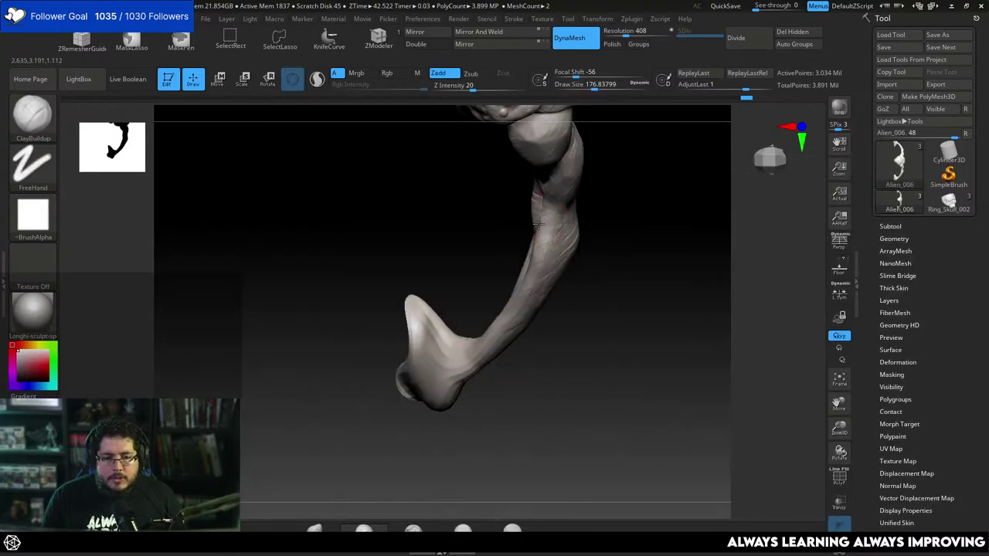
pyautogui.press('space')
pyautogui.moveTo(633, 232); pyautogui.dragTo(549, 229)
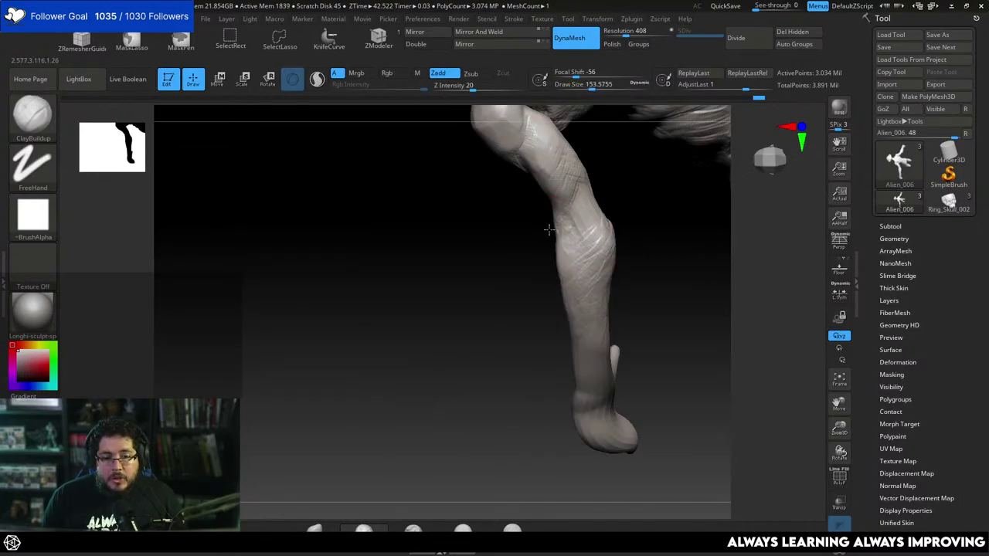
# Sculpt the elbow and the back of the upper arm with ClayBuildup, raising the draw size to about 187.
pyautogui.moveTo(560, 232); pyautogui.dragTo(559, 234, button='right')
pyautogui.moveTo(552, 245)
pyautogui.mouseDown()
pyautogui.moveTo(541, 273)
pyautogui.moveTo(546, 221)
pyautogui.moveTo(594, 228)
pyautogui.mouseUp()
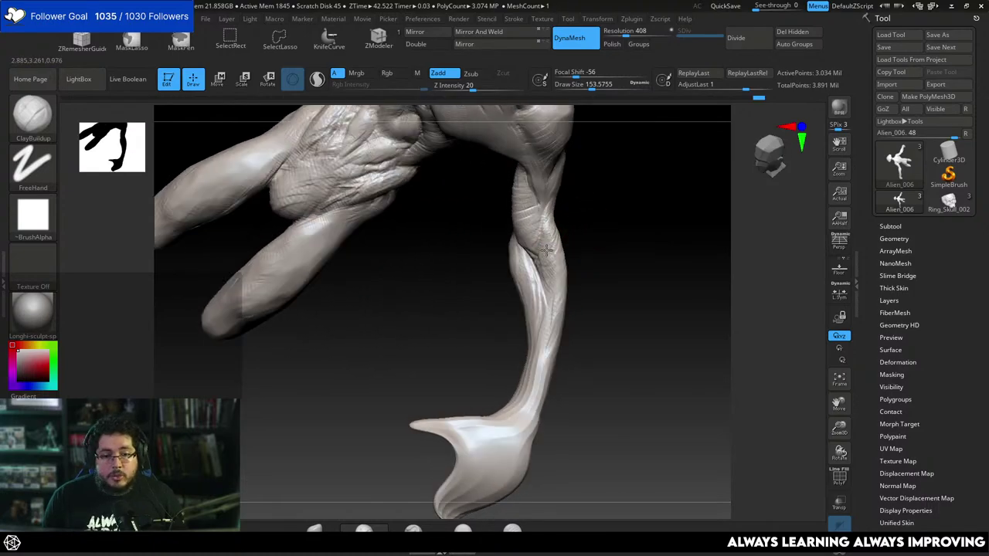
pyautogui.moveTo(560, 255)
pyautogui.mouseDown()
pyautogui.moveTo(592, 268)
pyautogui.moveTo(579, 333)
pyautogui.moveTo(533, 209)
pyautogui.moveTo(517, 222)
pyautogui.mouseUp()
pyautogui.press('shift')
pyautogui.moveTo(516, 223); pyautogui.dragTo(558, 260, button='right')
pyautogui.rightClick(503, 237)
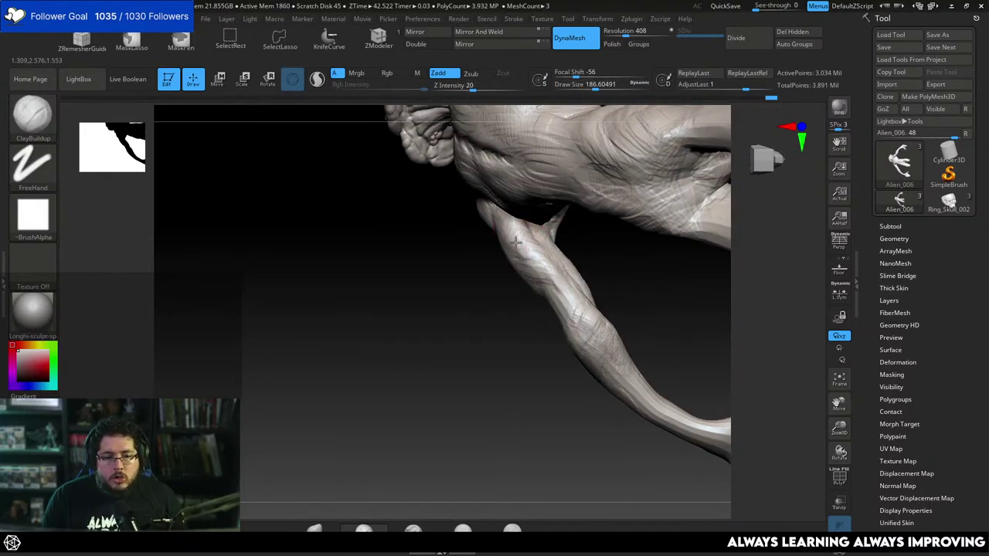
pyautogui.moveTo(539, 266); pyautogui.dragTo(620, 258)
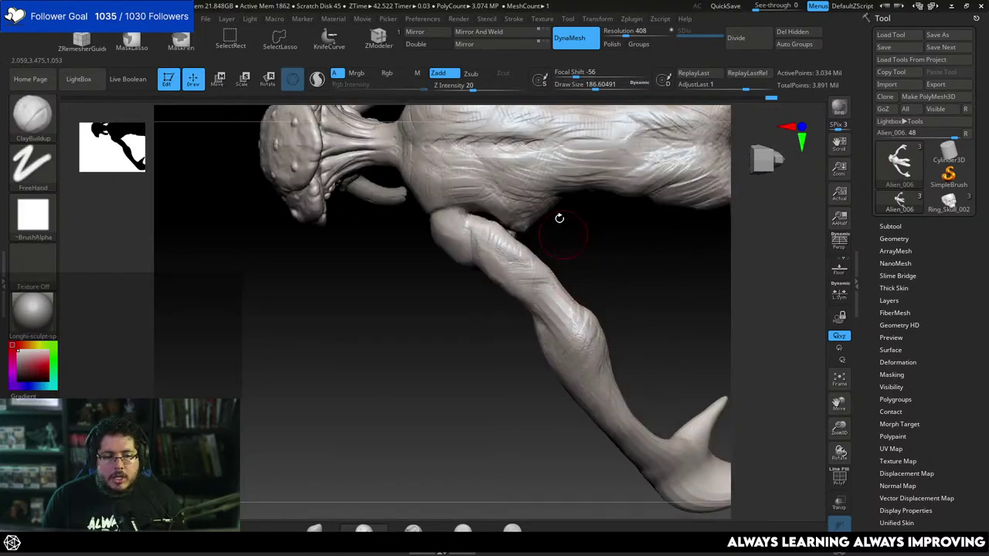
# Reshape the silhouette of the upper arm above the elbow with the Move brush.
pyautogui.press('b')
pyautogui.press('m')
pyautogui.press('v')
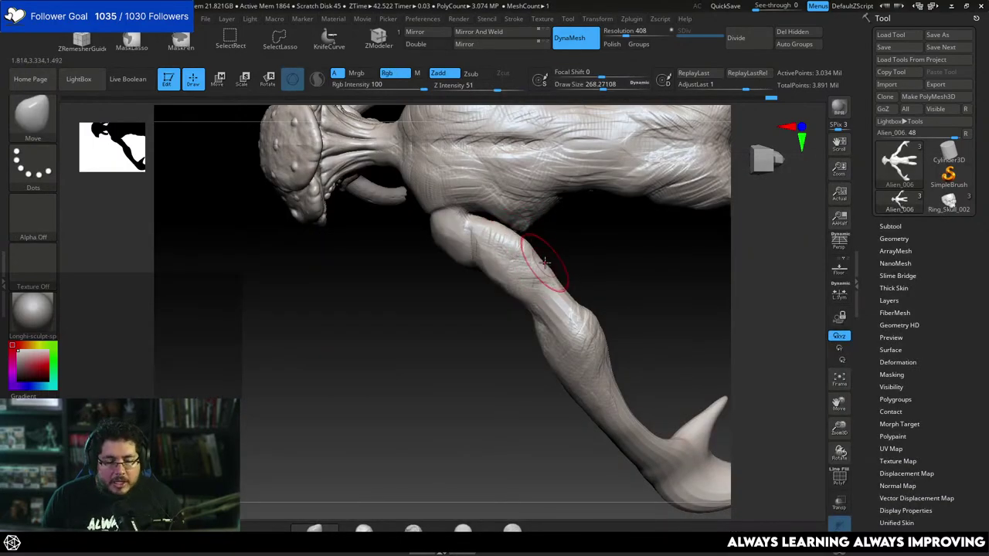
pyautogui.press('space')
pyautogui.moveTo(545, 263); pyautogui.dragTo(541, 263)
pyautogui.moveTo(540, 262); pyautogui.dragTo(547, 267, button='right')
# Flatten the surface of the upper arm near the elbow with TrimDynamic at a draw size of about 217.
pyautogui.press('b')
pyautogui.press('t')
pyautogui.press('d')
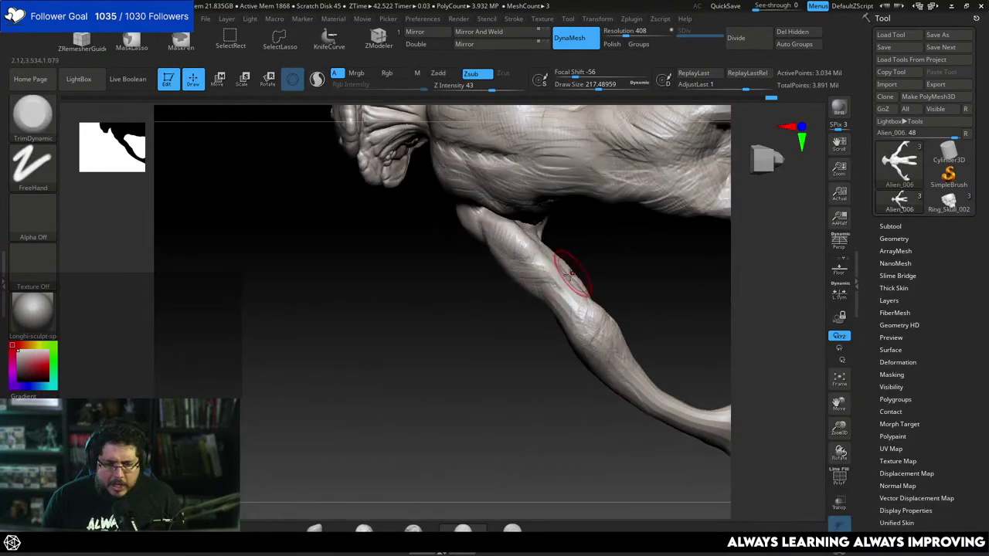
pyautogui.moveTo(573, 257)
pyautogui.mouseDown(button='right')
pyautogui.moveTo(506, 356)
pyautogui.moveTo(539, 302)
pyautogui.mouseUp(button='right')
pyautogui.moveTo(635, 263)
pyautogui.keyDown('shift'); pyautogui.mouseDown(button='right')
pyautogui.moveTo(642, 242)
pyautogui.moveTo(642, 282)
pyautogui.mouseUp(button='right'); pyautogui.keyUp('shift')
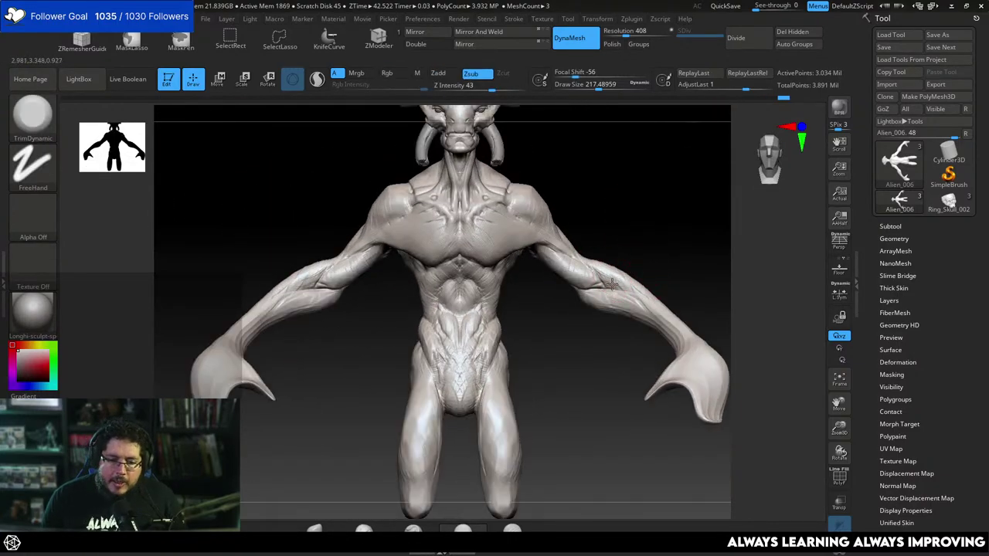
# Refine the contour of the elbow and upper forearm with the Move brush at a draw size of about 262.
pyautogui.press('b')
pyautogui.press('m')
pyautogui.press('v')
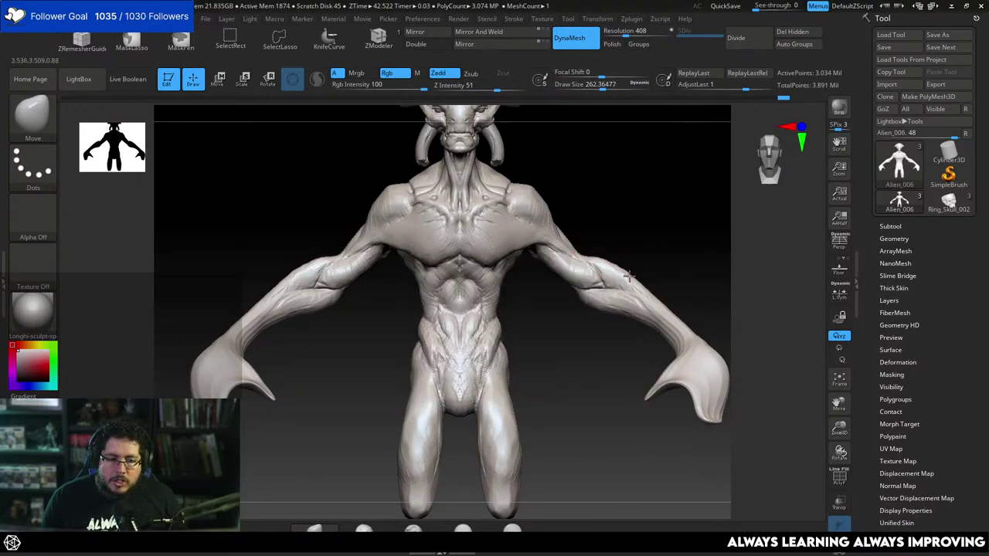
pyautogui.moveTo(656, 288)
pyautogui.mouseDown()
pyautogui.moveTo(679, 307)
pyautogui.moveTo(618, 266)
pyautogui.moveTo(629, 249)
pyautogui.moveTo(659, 275)
pyautogui.moveTo(611, 262)
pyautogui.moveTo(545, 187)
pyautogui.mouseUp()
# Select the ClayBuildup brush, adjust its size, and switch back to the muscle diagram in Krita.
pyautogui.press('b')
pyautogui.press('c')
pyautogui.press('b')
pyautogui.press('space')
pyautogui.hotkey('alt', 'Tab')
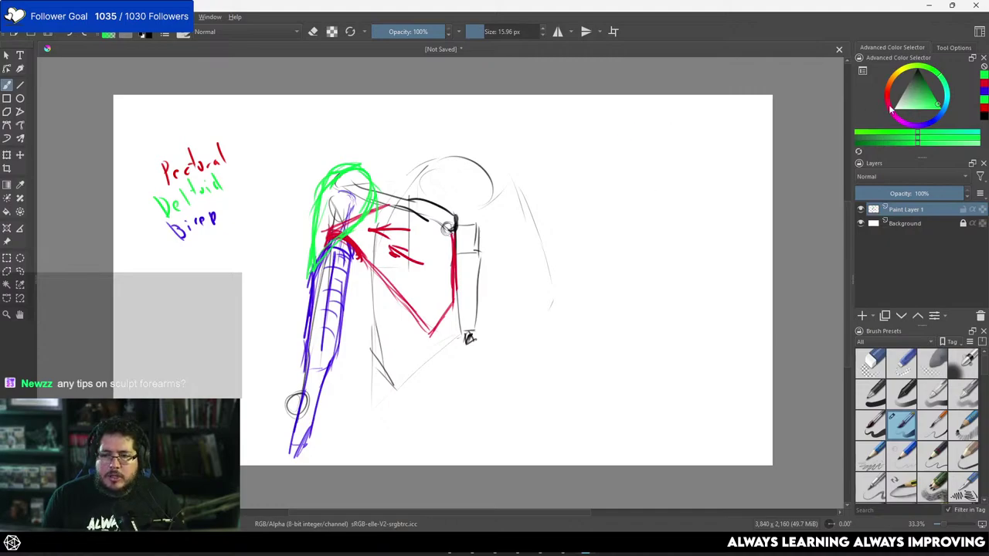
# Sketch two stacked tapering boxes and an angular upper arm and forearm contour in black beside the muscle diagram.
pyautogui.press('d')
pyautogui.moveTo(571, 116); pyautogui.dragTo(570, 154)
pyautogui.moveTo(569, 121); pyautogui.dragTo(593, 122)
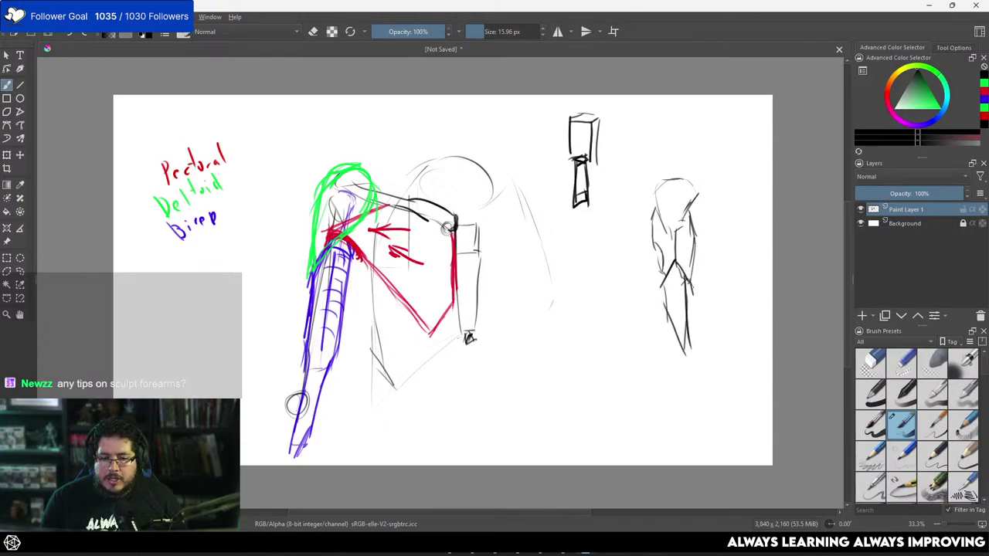
pyautogui.moveTo(692, 288); pyautogui.dragTo(684, 363)
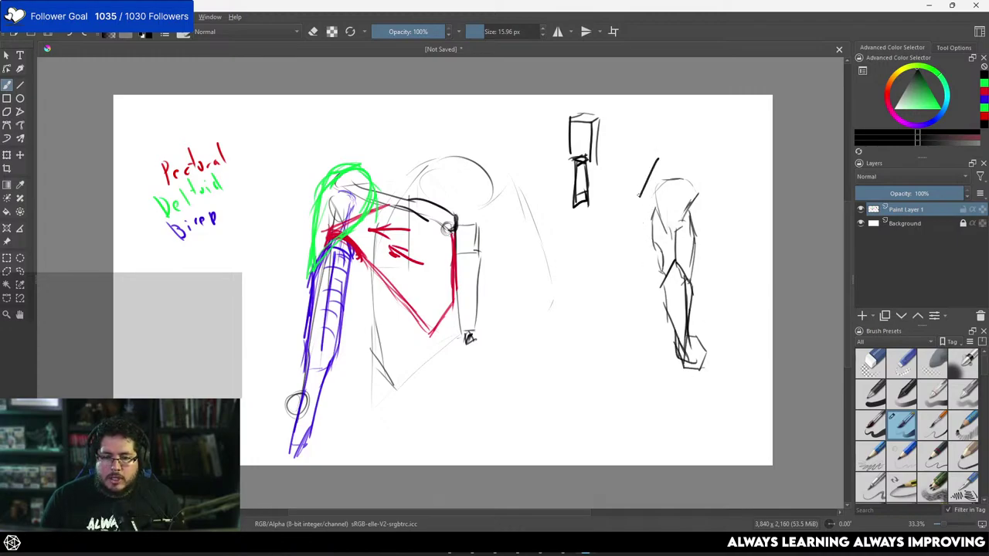
pyautogui.moveTo(639, 193); pyautogui.dragTo(649, 209)
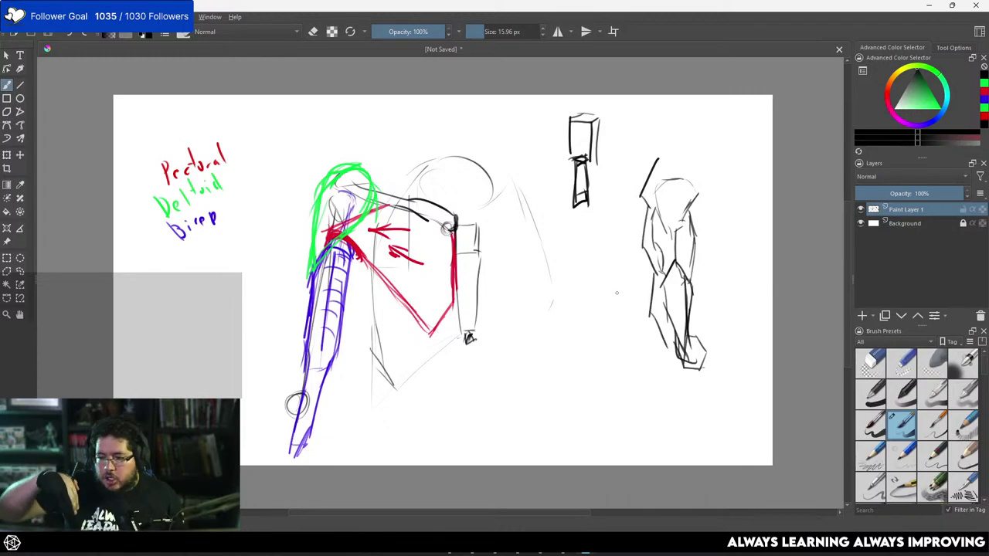
# Switch to ZBrush and reshape the upper arm contour above the elbow with the Move brush at a draw size of about 293.
pyautogui.hotkey('alt', 'Tab')
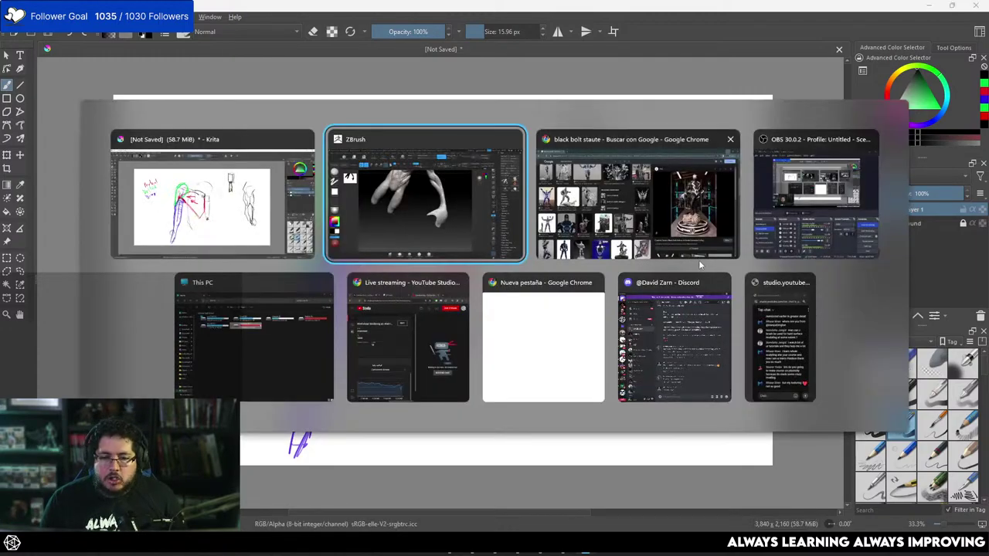
pyautogui.moveTo(649, 207)
pyautogui.mouseDown()
pyautogui.moveTo(660, 278)
pyautogui.moveTo(647, 248)
pyautogui.moveTo(649, 287)
pyautogui.moveTo(684, 255)
pyautogui.moveTo(536, 271)
pyautogui.mouseUp()
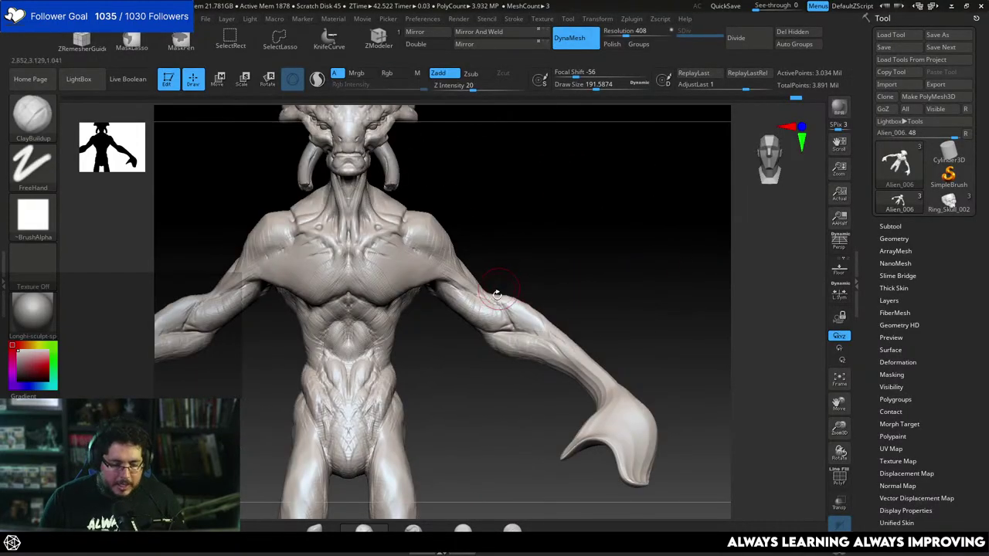
pyautogui.press('b')
pyautogui.press('m')
pyautogui.press('v')
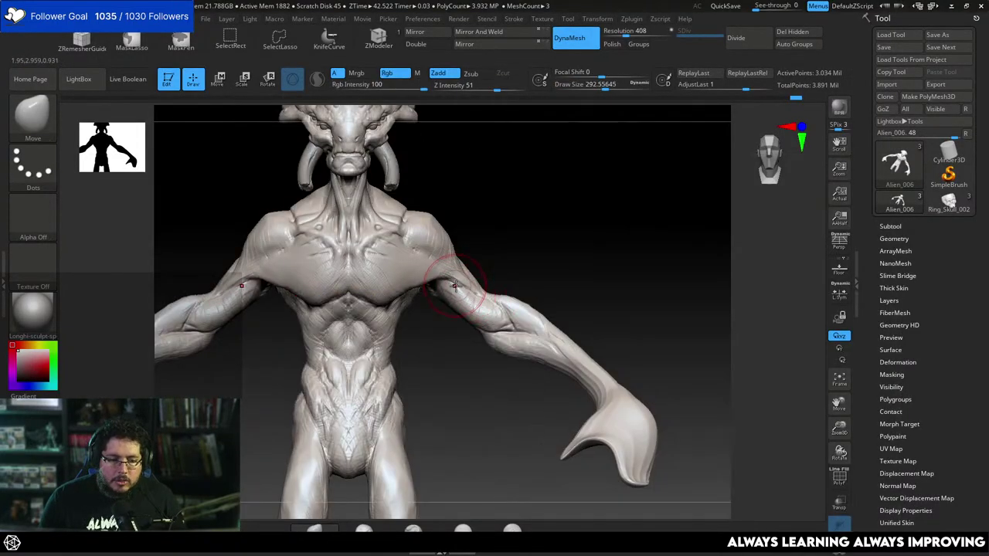
pyautogui.moveTo(549, 272); pyautogui.dragTo(468, 287)
pyautogui.moveTo(468, 286)
pyautogui.mouseDown(button='right')
pyautogui.moveTo(521, 270)
pyautogui.moveTo(528, 283)
pyautogui.moveTo(503, 325)
pyautogui.moveTo(471, 309)
pyautogui.moveTo(526, 254)
pyautogui.moveTo(472, 273)
pyautogui.mouseUp(button='right')
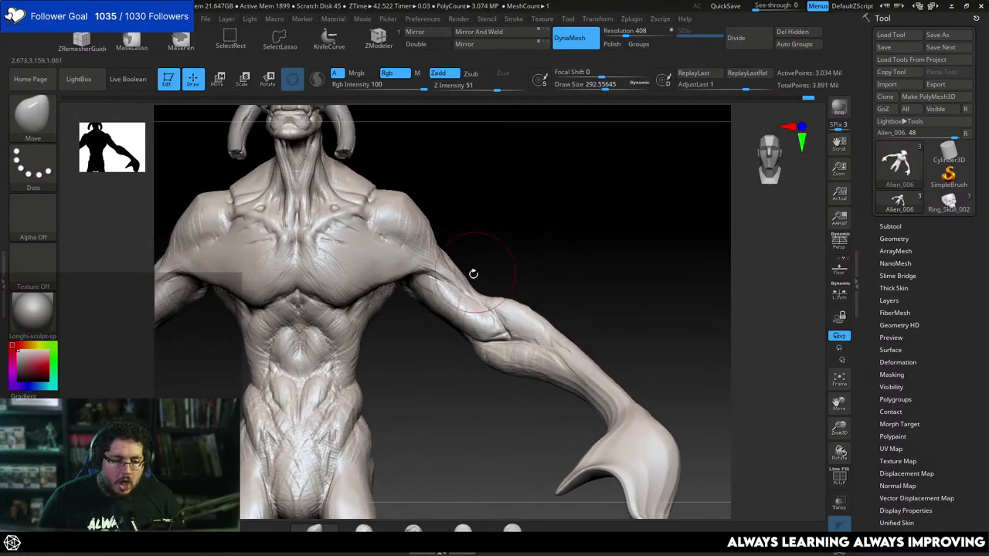
# Flatten the lower biceps and inner elbow with TrimDynamic at a draw size of about 177.
pyautogui.press('n')
pyautogui.press('b')
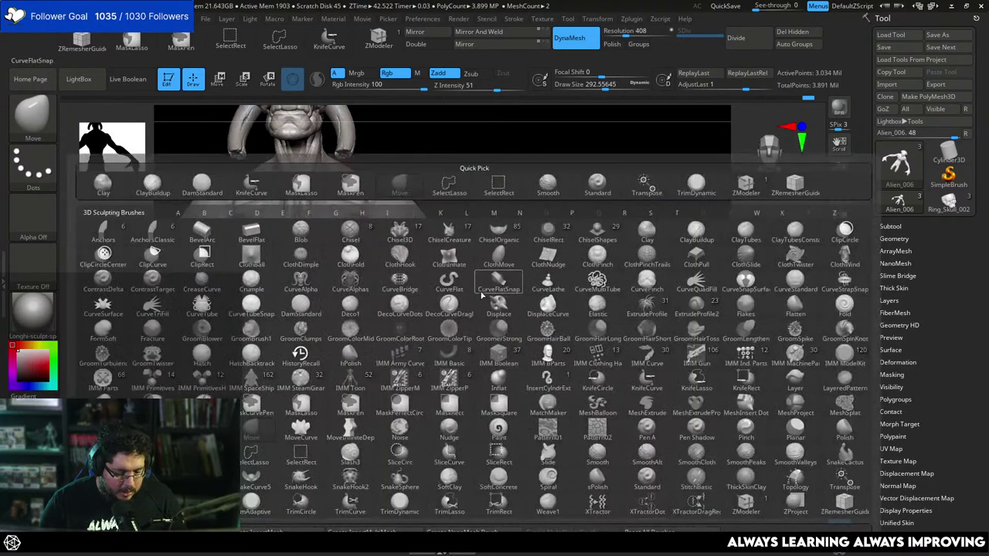
pyautogui.press('t')
pyautogui.press('d')
pyautogui.press('space')
pyautogui.moveTo(450, 310)
pyautogui.mouseDown()
pyautogui.moveTo(442, 301)
pyautogui.moveTo(485, 338)
pyautogui.moveTo(498, 323)
pyautogui.mouseUp()
pyautogui.press('[')
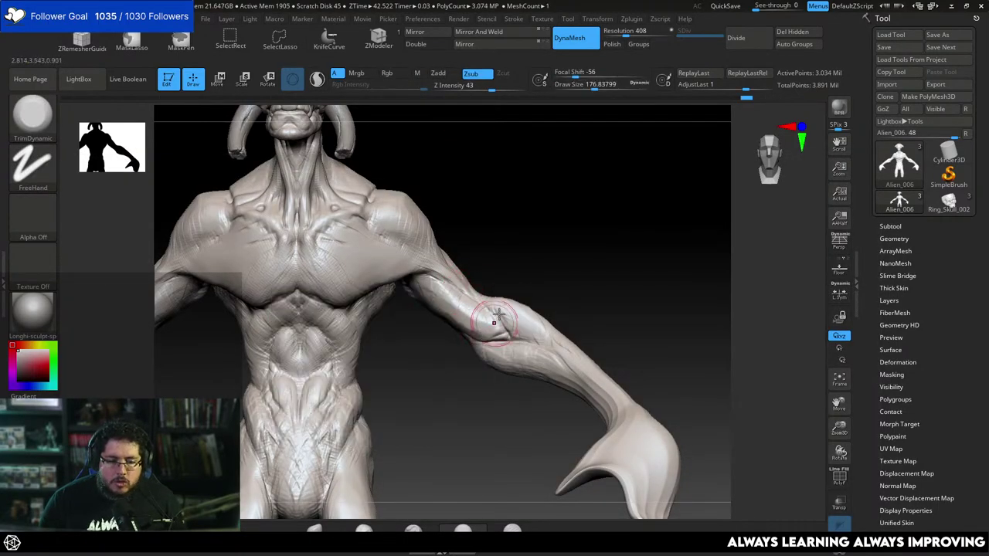
pyautogui.moveTo(499, 323); pyautogui.dragTo(480, 288, button='right')
pyautogui.moveTo(434, 315); pyautogui.dragTo(436, 295)
pyautogui.moveTo(541, 235)
pyautogui.keyDown('shift'); pyautogui.mouseDown(button='right')
pyautogui.moveTo(557, 269)
pyautogui.moveTo(528, 221)
pyautogui.moveTo(514, 272)
pyautogui.mouseUp(button='right'); pyautogui.keyUp('shift')
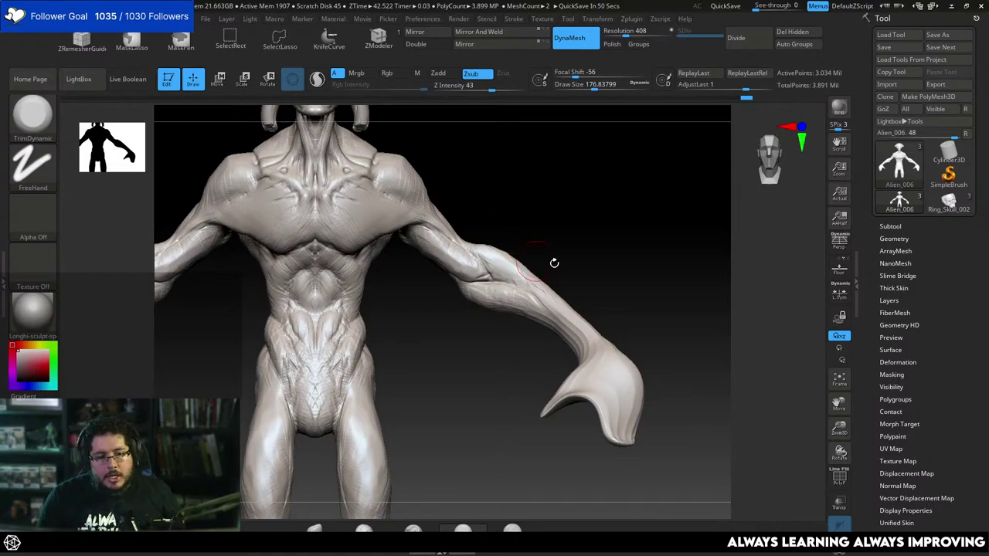
# Build up the upper forearm muscle with ClayBuildup at a draw size of about 167.
pyautogui.moveTo(554, 263)
pyautogui.mouseDown()
pyautogui.moveTo(575, 282)
pyautogui.moveTo(473, 290)
pyautogui.moveTo(506, 224)
pyautogui.moveTo(459, 287)
pyautogui.moveTo(553, 310)
pyautogui.moveTo(525, 326)
pyautogui.moveTo(448, 327)
pyautogui.moveTo(573, 246)
pyautogui.moveTo(511, 267)
pyautogui.moveTo(476, 263)
pyautogui.moveTo(544, 298)
pyautogui.mouseUp()
pyautogui.press('b')
pyautogui.press('c')
pyautogui.press('b')
pyautogui.moveTo(519, 286)
pyautogui.mouseDown()
pyautogui.moveTo(528, 306)
pyautogui.moveTo(516, 282)
pyautogui.mouseUp()
pyautogui.moveTo(558, 256)
pyautogui.mouseDown()
pyautogui.moveTo(541, 280)
pyautogui.moveTo(553, 271)
pyautogui.mouseUp()
pyautogui.press('space')
pyautogui.moveTo(558, 272); pyautogui.dragTo(571, 278)
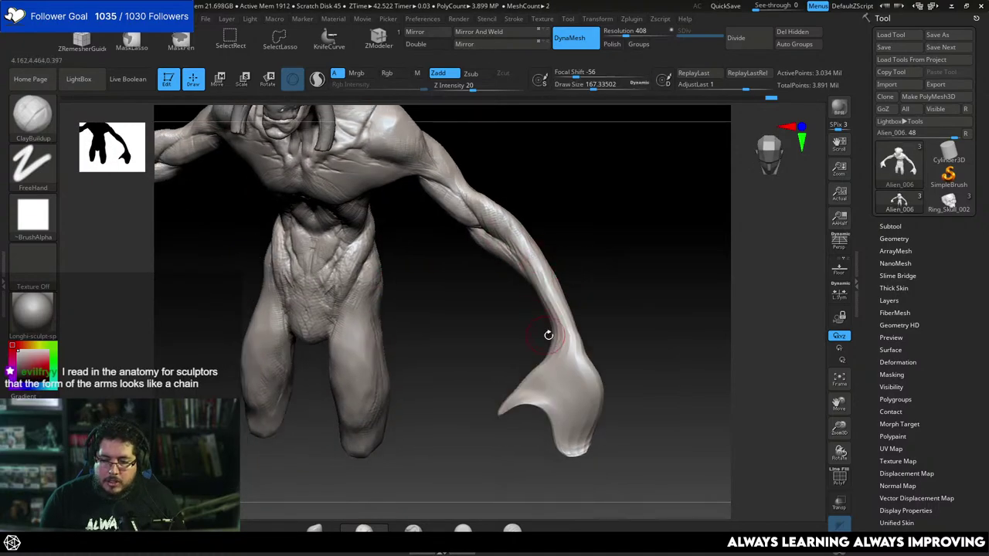
# Add volume to the back of the elbow with ClayBuildup at a draw size of about 128.
pyautogui.moveTo(605, 333); pyautogui.dragTo(541, 333)
pyautogui.moveTo(598, 316); pyautogui.dragTo(570, 232)
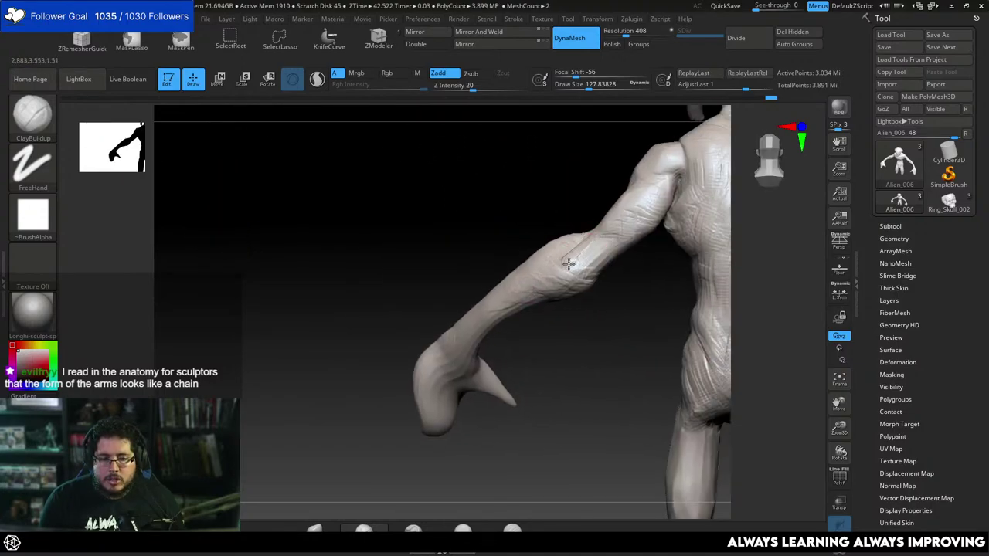
pyautogui.moveTo(590, 317)
pyautogui.mouseDown()
pyautogui.moveTo(599, 391)
pyautogui.moveTo(585, 371)
pyautogui.moveTo(583, 310)
pyautogui.mouseUp()
# Build up the outer forearm muscles below the elbow with ClayBuildup at a draw size of about 207.
pyautogui.press('s')
pyautogui.moveTo(552, 260)
pyautogui.mouseDown()
pyautogui.moveTo(565, 260)
pyautogui.moveTo(558, 246)
pyautogui.mouseUp()
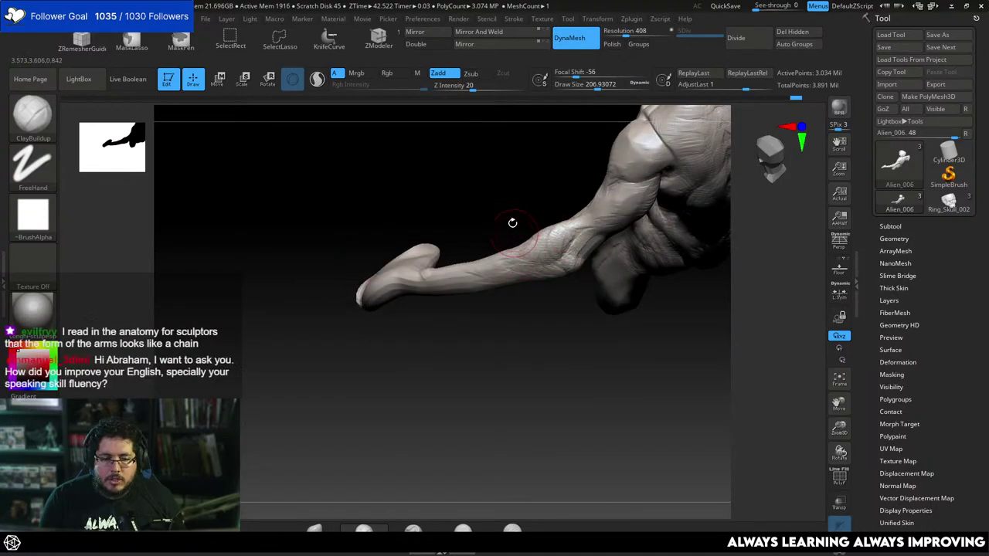
pyautogui.moveTo(513, 221); pyautogui.dragTo(525, 265)
pyautogui.moveTo(505, 221)
pyautogui.mouseDown()
pyautogui.moveTo(515, 287)
pyautogui.moveTo(510, 239)
pyautogui.mouseUp()
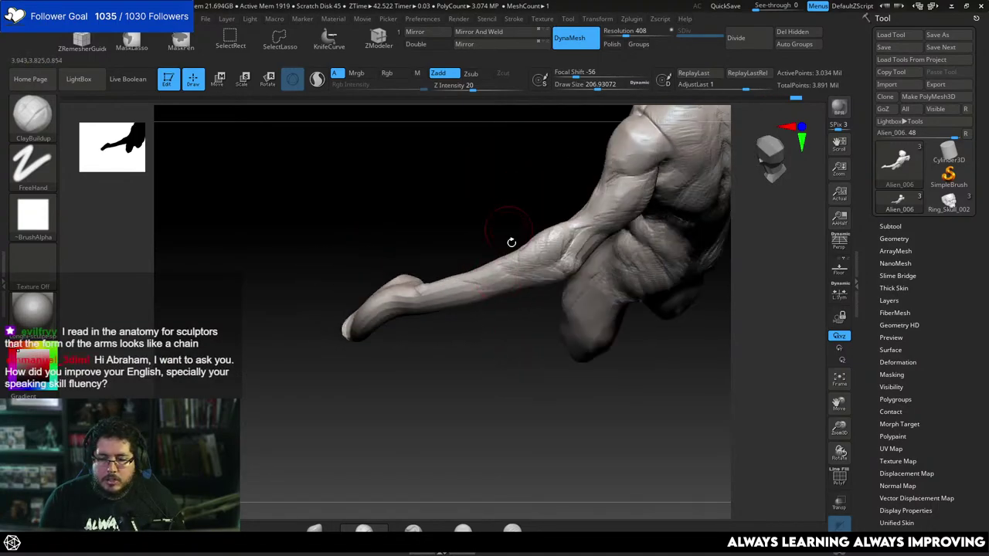
pyautogui.moveTo(515, 274)
pyautogui.mouseDown()
pyautogui.moveTo(533, 242)
pyautogui.moveTo(534, 252)
pyautogui.moveTo(473, 284)
pyautogui.mouseUp()
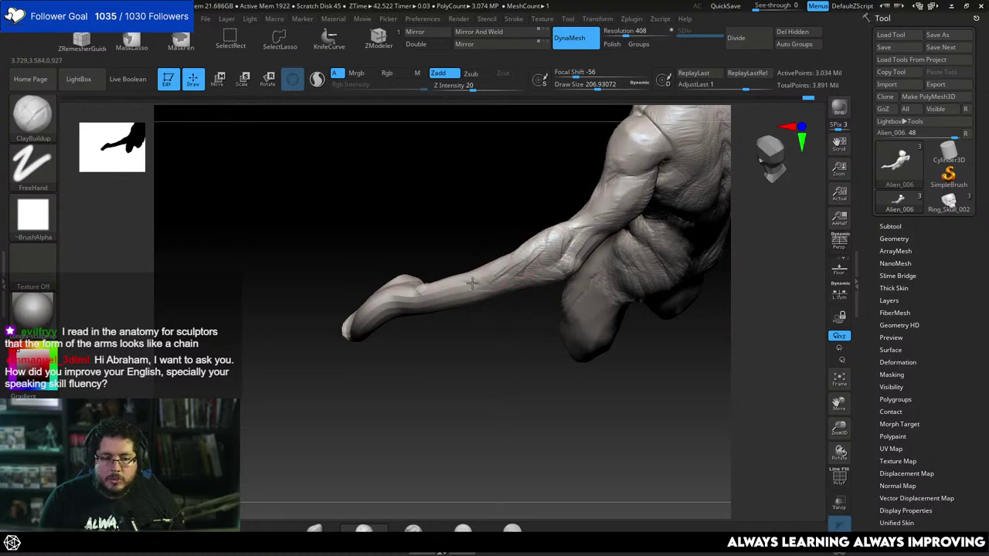
pyautogui.moveTo(494, 349); pyautogui.dragTo(523, 386)
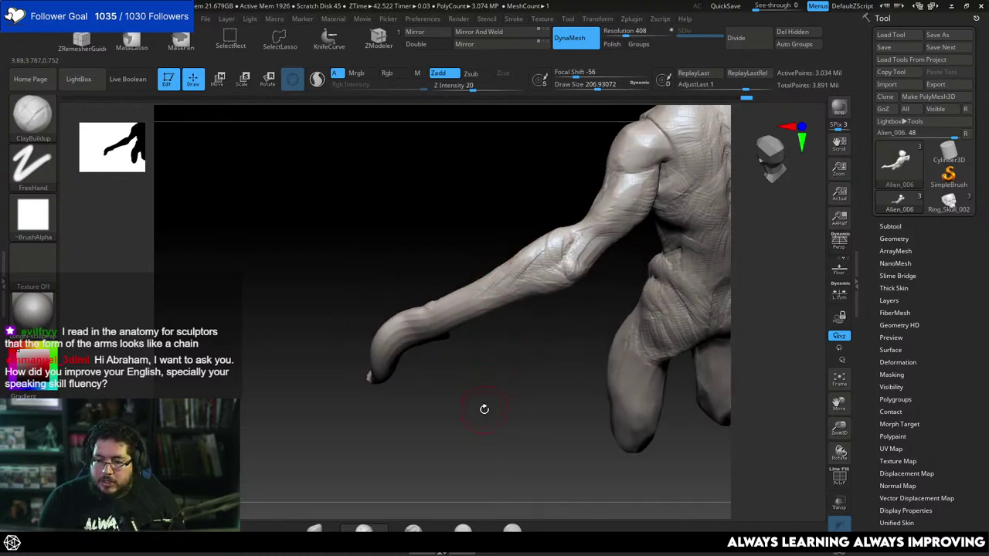
pyautogui.moveTo(496, 352); pyautogui.dragTo(532, 282)
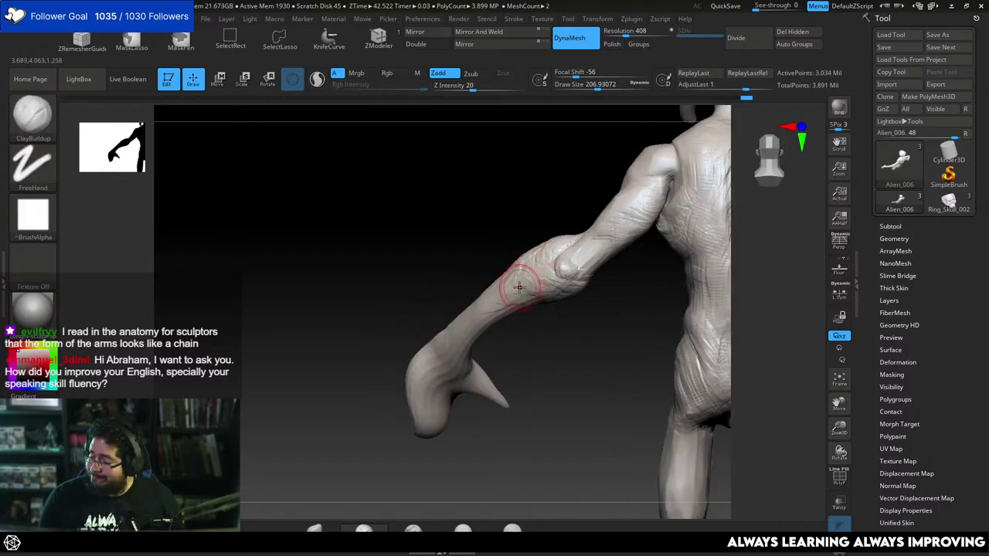
pyautogui.moveTo(516, 252); pyautogui.dragTo(541, 208)
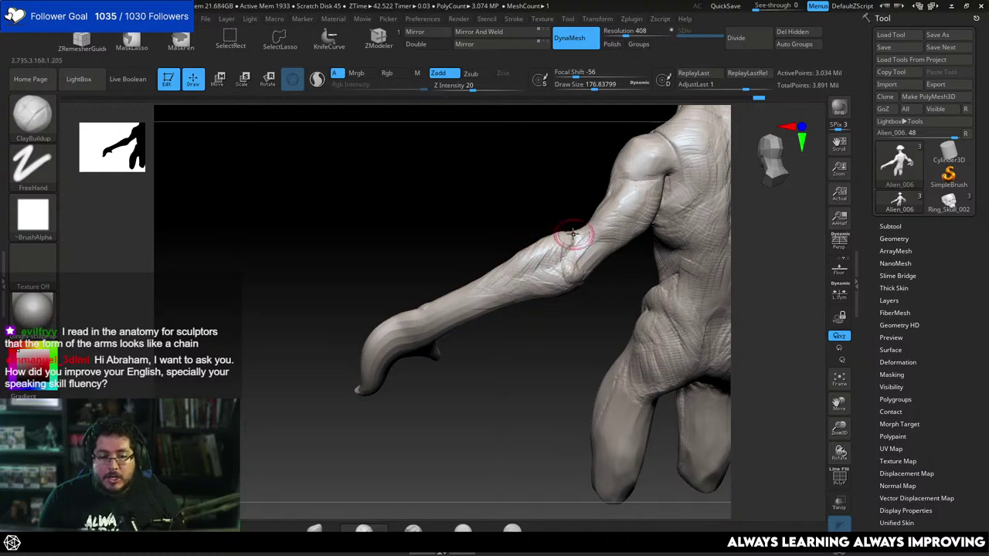
# Define the elbow bone and the adjoining forearm muscles with ClayBuildup at a draw size of about 177.
pyautogui.moveTo(568, 231); pyautogui.dragTo(555, 241, button='right')
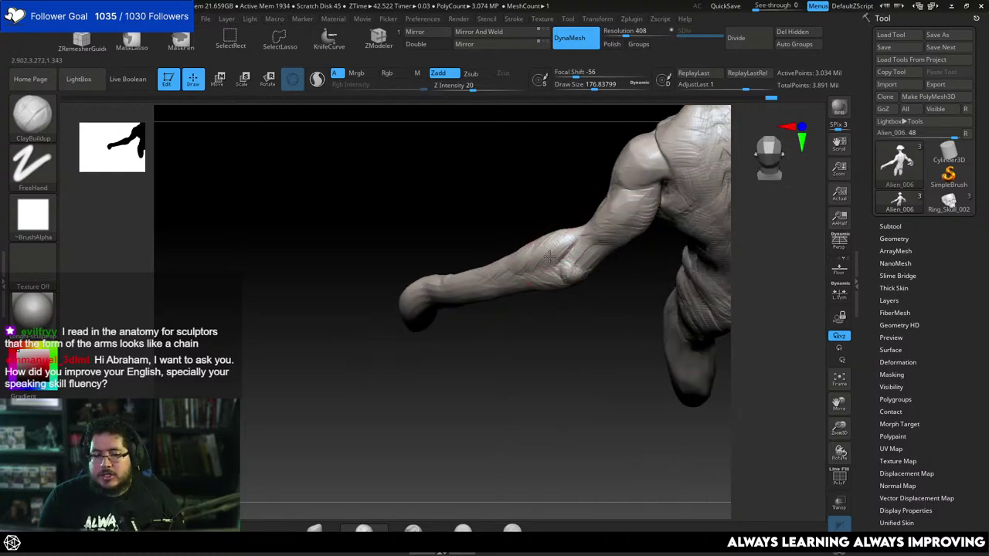
pyautogui.moveTo(537, 285)
pyautogui.mouseDown(button='right')
pyautogui.moveTo(536, 361)
pyautogui.moveTo(536, 251)
pyautogui.mouseUp(button='right')
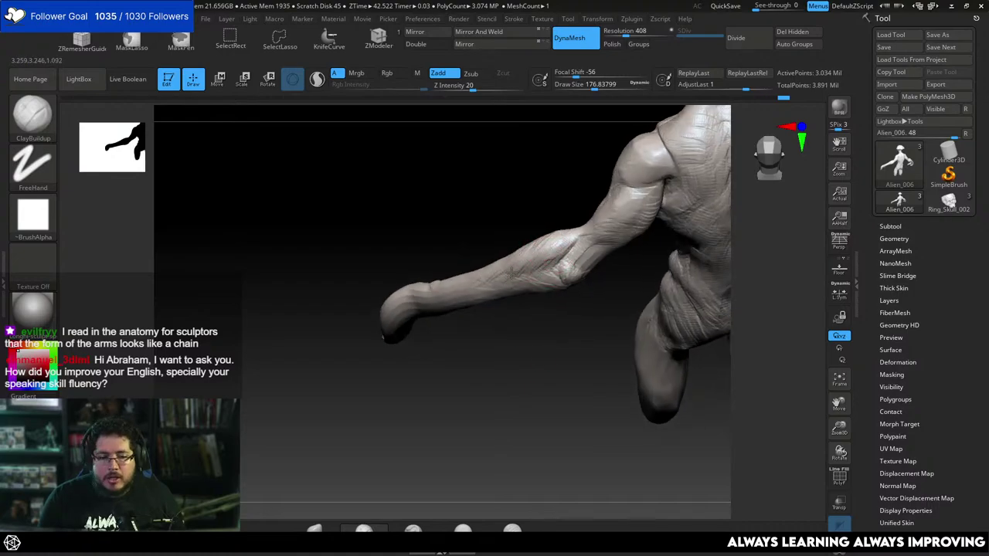
pyautogui.moveTo(548, 341); pyautogui.dragTo(552, 280, button='right')
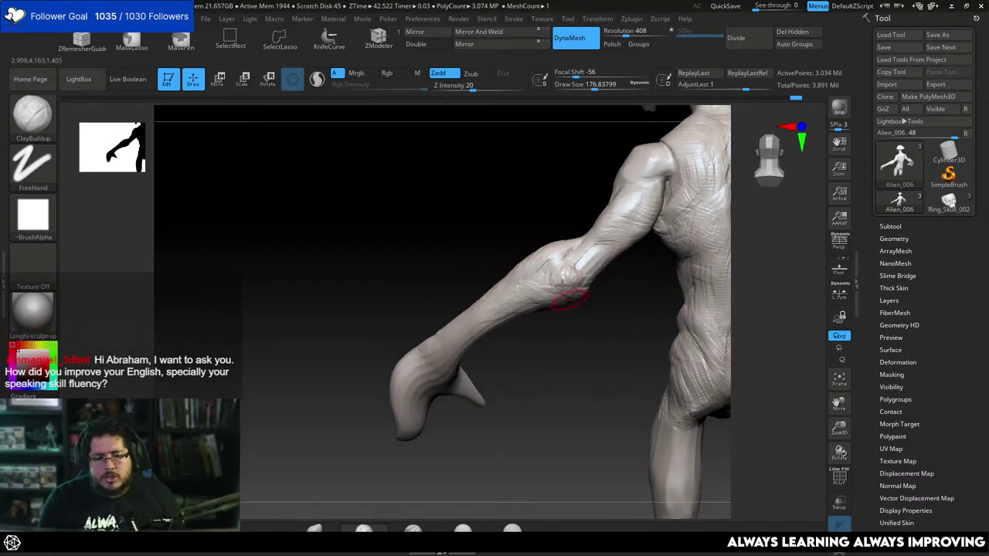
pyautogui.moveTo(569, 293); pyautogui.dragTo(554, 276, button='right')
pyautogui.moveTo(560, 295)
pyautogui.mouseDown()
pyautogui.moveTo(592, 305)
pyautogui.moveTo(547, 326)
pyautogui.mouseUp()
pyautogui.moveTo(540, 385); pyautogui.dragTo(541, 353, button='right')
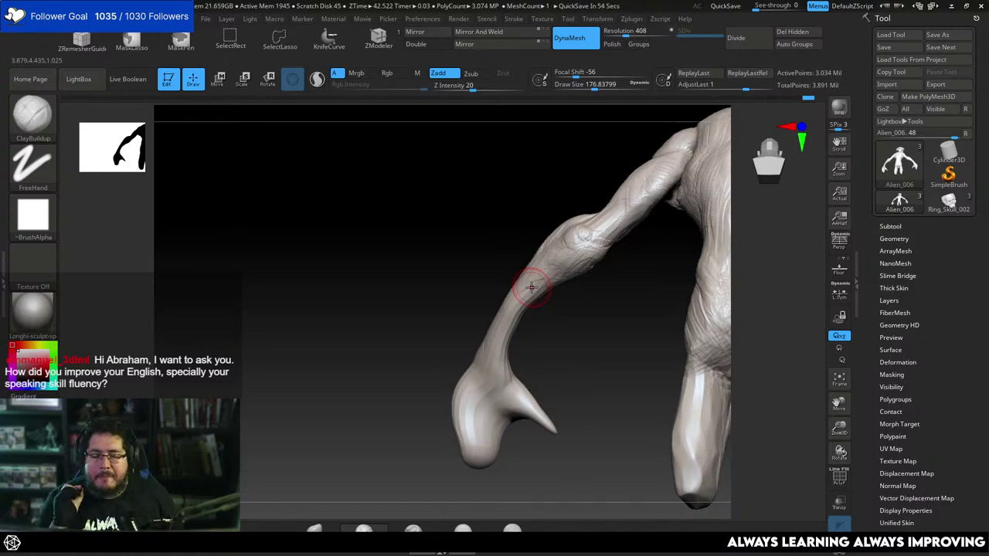
pyautogui.moveTo(550, 259)
pyautogui.mouseDown()
pyautogui.moveTo(536, 278)
pyautogui.moveTo(554, 268)
pyautogui.moveTo(547, 261)
pyautogui.moveTo(527, 289)
pyautogui.mouseUp()
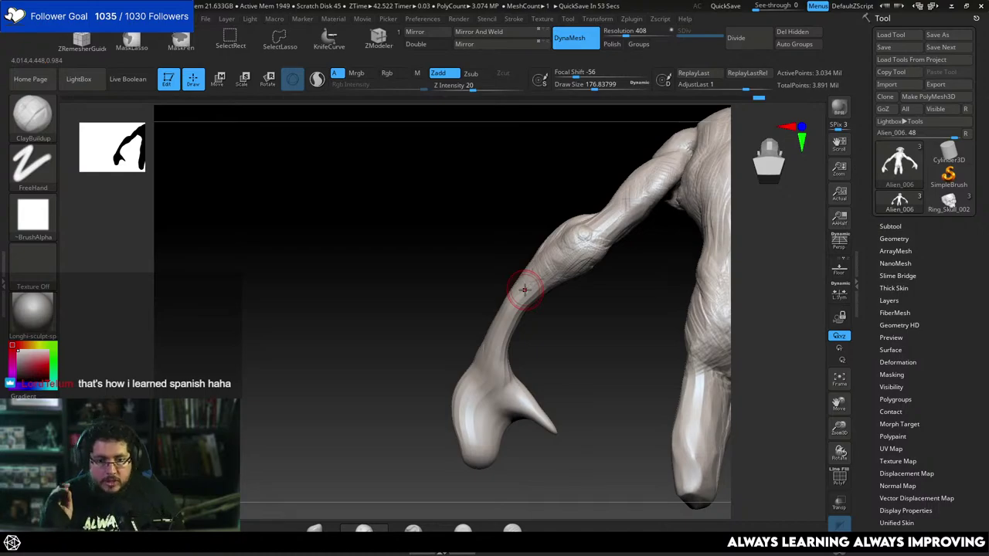
# Extend the clay strokes along the back of the forearm and build up the wrist with ClayBuildup.
pyautogui.moveTo(379, 245); pyautogui.dragTo(408, 263)
pyautogui.moveTo(465, 325)
pyautogui.mouseDown()
pyautogui.moveTo(457, 343)
pyautogui.moveTo(470, 336)
pyautogui.moveTo(477, 346)
pyautogui.mouseUp()
pyautogui.moveTo(477, 346)
pyautogui.mouseDown(button='right')
pyautogui.moveTo(486, 350)
pyautogui.moveTo(470, 315)
pyautogui.mouseUp(button='right')
pyautogui.moveTo(469, 313)
pyautogui.mouseDown()
pyautogui.moveTo(484, 314)
pyautogui.moveTo(511, 288)
pyautogui.mouseUp()
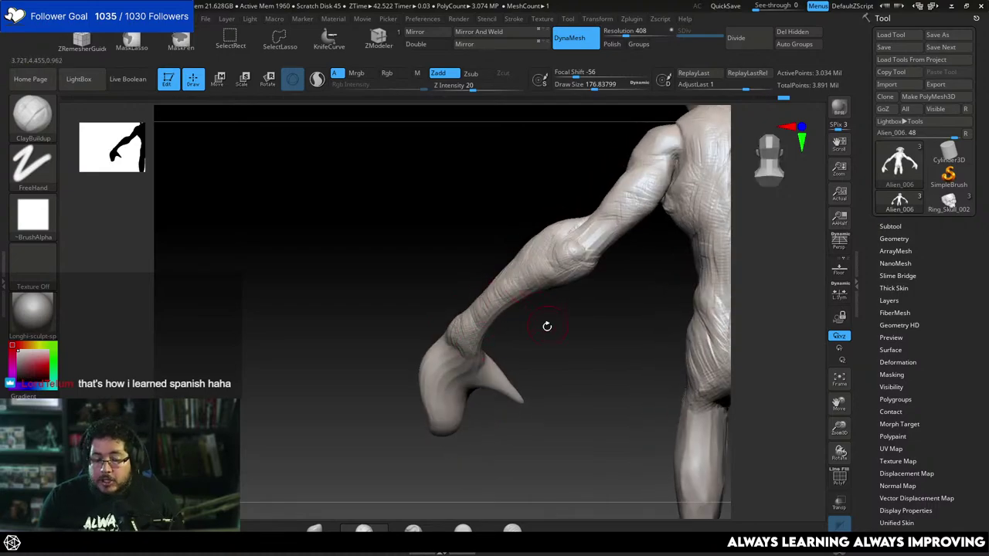
pyautogui.moveTo(546, 327); pyautogui.dragTo(516, 276, button='right')
pyautogui.moveTo(525, 295); pyautogui.dragTo(508, 311)
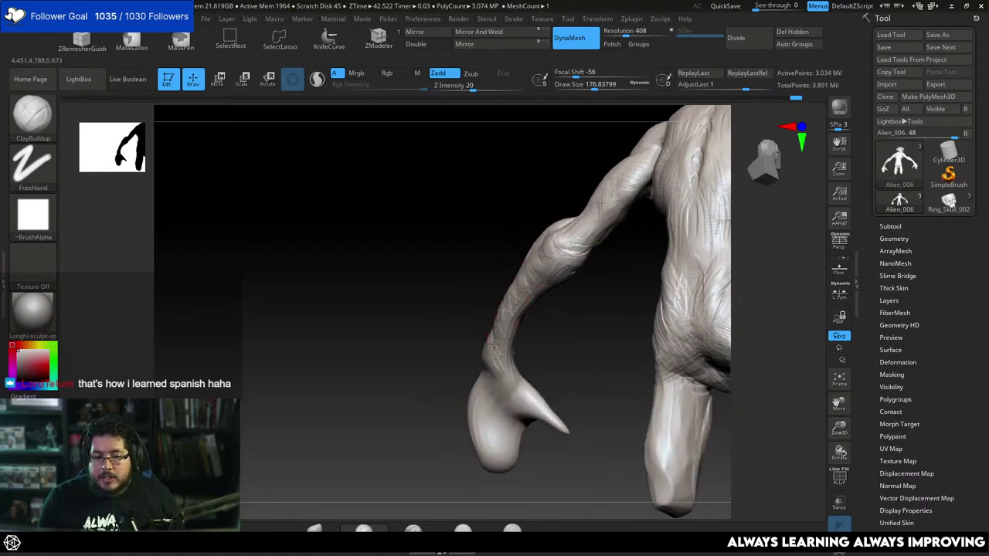
pyautogui.moveTo(525, 347)
pyautogui.mouseDown(button='right')
pyautogui.moveTo(499, 336)
pyautogui.moveTo(527, 327)
pyautogui.mouseUp(button='right')
pyautogui.moveTo(523, 281); pyautogui.dragTo(510, 258)
# Flatten the planes of the forearm and wrist with TrimDynamic at a draw size of about 212.
pyautogui.press('b')
pyautogui.click(528, 319)
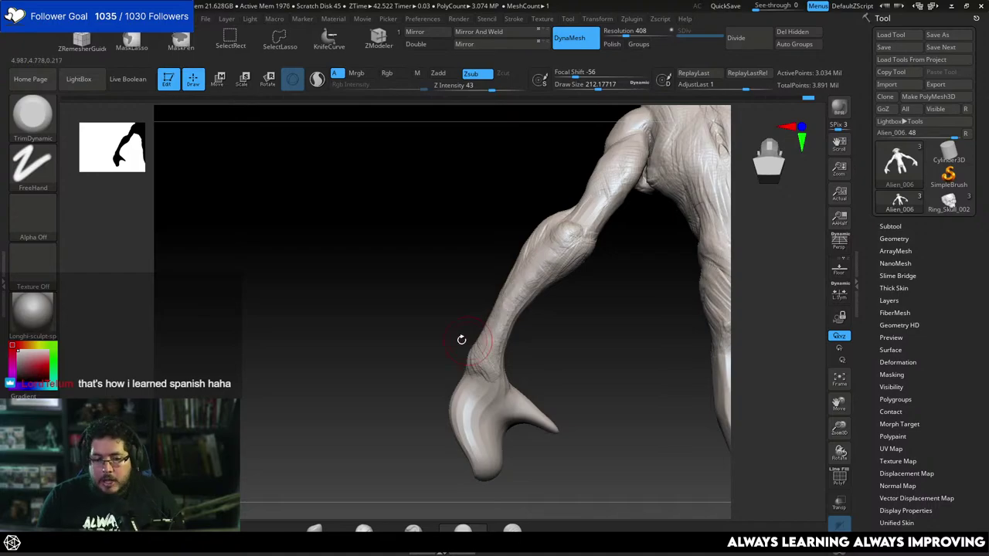
pyautogui.moveTo(462, 339); pyautogui.dragTo(470, 344)
pyautogui.moveTo(454, 334); pyautogui.dragTo(482, 310, button='right')
pyautogui.moveTo(482, 310)
pyautogui.mouseDown()
pyautogui.moveTo(499, 271)
pyautogui.moveTo(501, 280)
pyautogui.mouseUp()
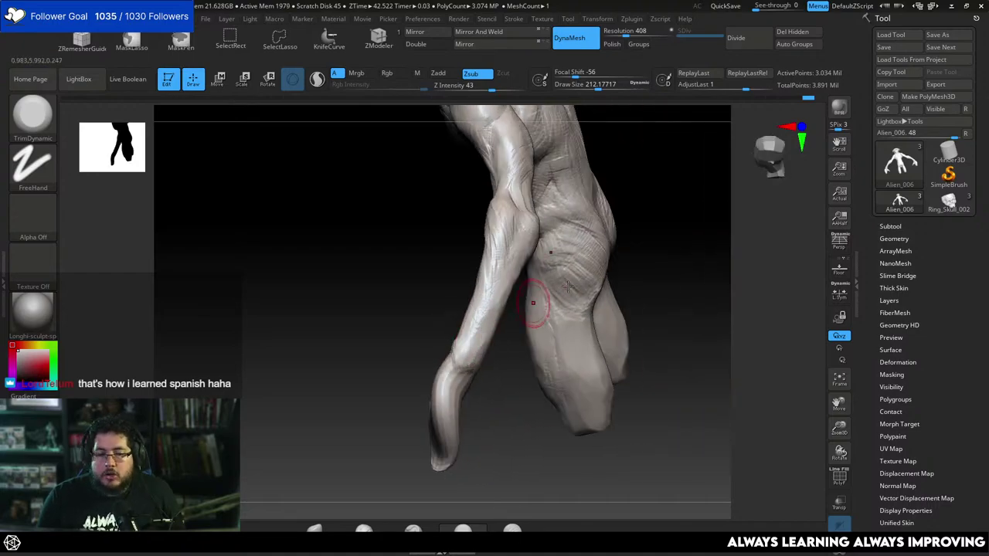
pyautogui.moveTo(567, 288); pyautogui.dragTo(531, 261, button='right')
pyautogui.moveTo(493, 299); pyautogui.dragTo(479, 314)
pyautogui.moveTo(512, 334); pyautogui.dragTo(551, 311, button='right')
pyautogui.moveTo(513, 282); pyautogui.dragTo(507, 318)
pyautogui.moveTo(541, 332); pyautogui.dragTo(558, 313, button='right')
pyautogui.moveTo(505, 316); pyautogui.dragTo(499, 358)
pyautogui.moveTo(499, 358); pyautogui.dragTo(531, 265, button='right')
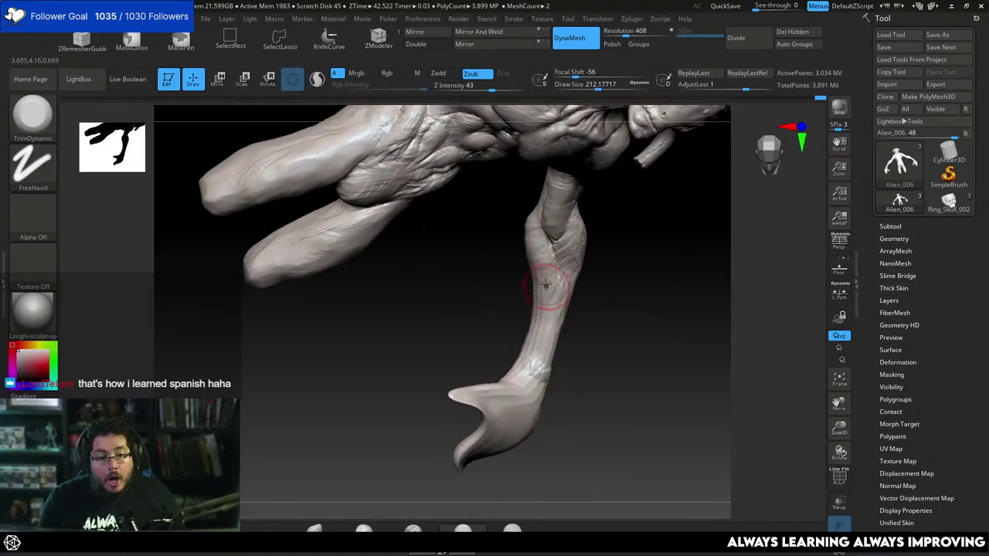
# Add muscle volume to the inner forearm below the elbow with ClayBuildup at a draw size of about 172.
pyautogui.press('b')
pyautogui.press('c')
pyautogui.press('b')
pyautogui.press('space')
pyautogui.moveTo(548, 289); pyautogui.dragTo(541, 289)
pyautogui.moveTo(539, 258); pyautogui.dragTo(542, 250)
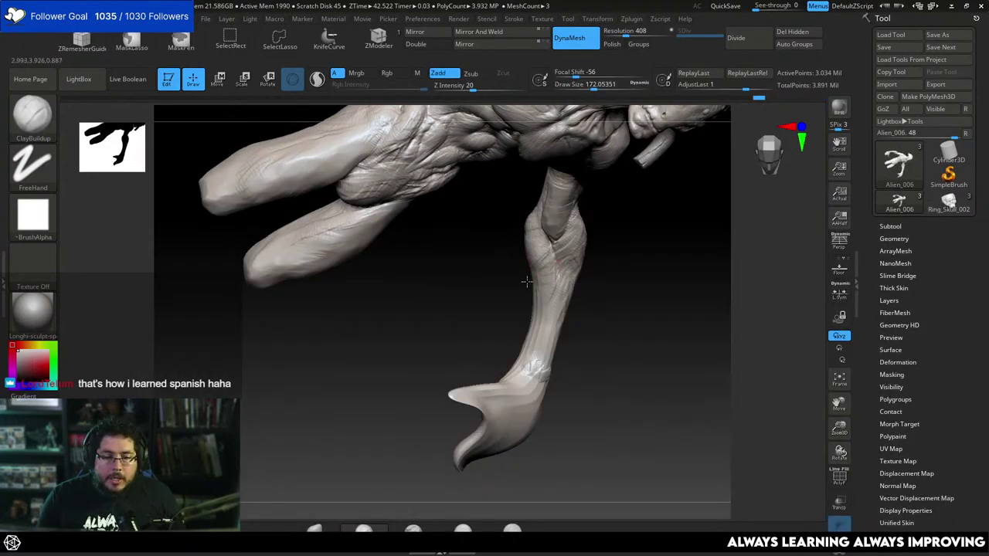
pyautogui.moveTo(541, 282)
pyautogui.mouseDown(button='right')
pyautogui.moveTo(532, 298)
pyautogui.moveTo(548, 289)
pyautogui.mouseUp(button='right')
# Build up the bony bump on the back of the wrist with ClayBuildup.
pyautogui.moveTo(536, 331)
pyautogui.mouseDown(button='right')
pyautogui.moveTo(530, 359)
pyautogui.moveTo(508, 357)
pyautogui.mouseUp(button='right')
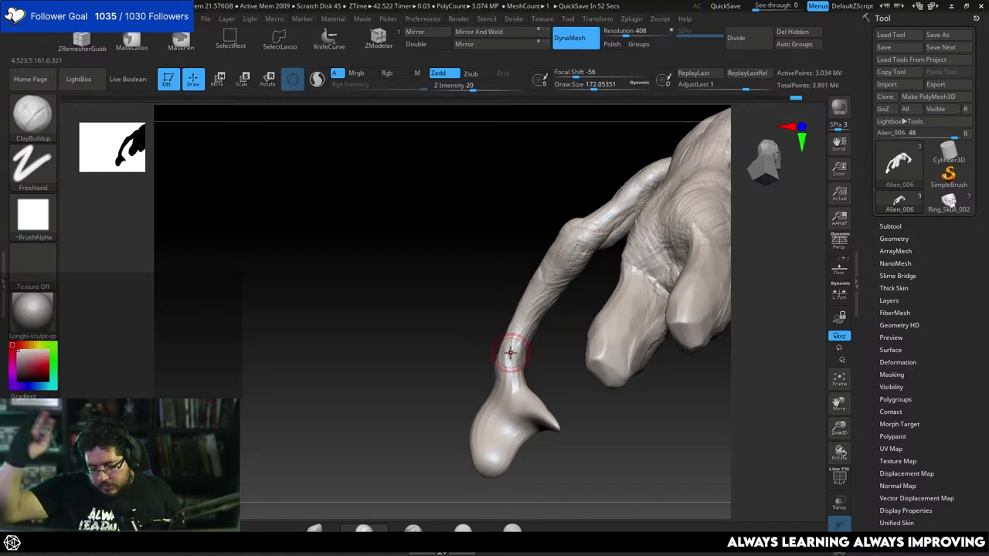
pyautogui.moveTo(466, 327); pyautogui.dragTo(510, 357)
pyautogui.moveTo(517, 349); pyautogui.dragTo(502, 346, button='right')
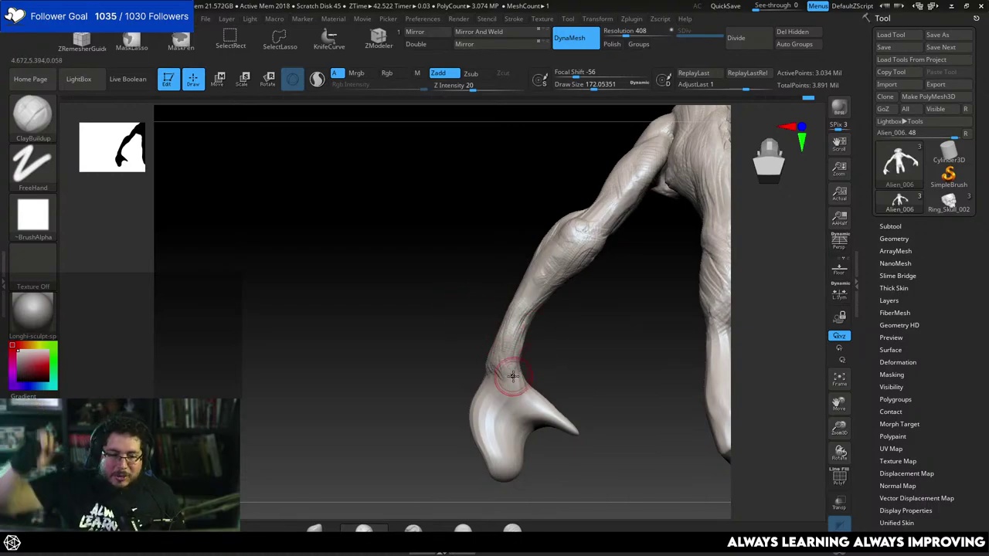
# Smooth and flatten the forearm surfaces with TrimDynamic at a draw size of about 192.
pyautogui.moveTo(537, 348); pyautogui.dragTo(534, 309, button='right')
pyautogui.press('b')
pyautogui.press('t')
pyautogui.press('d')
pyautogui.press('space')
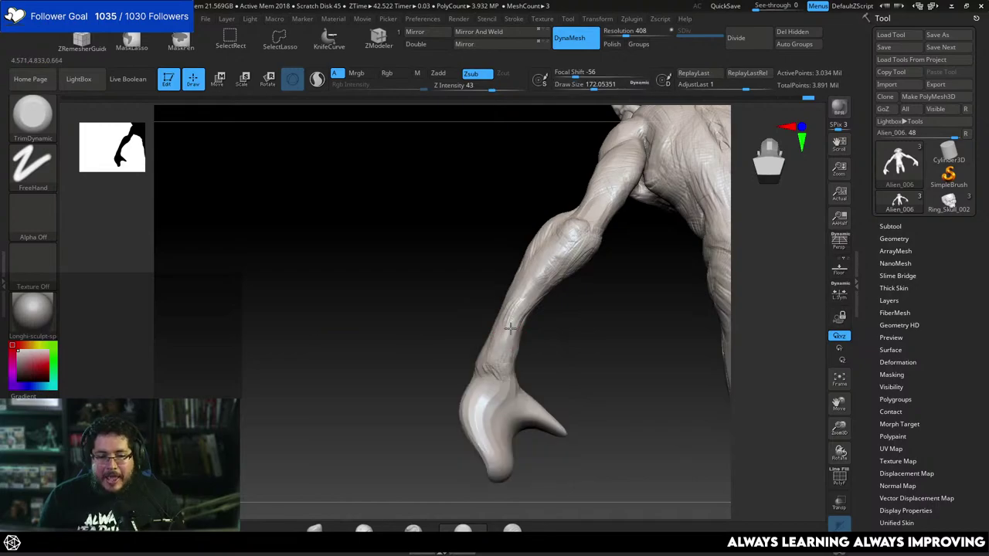
pyautogui.moveTo(508, 320); pyautogui.dragTo(521, 323, button='right')
pyautogui.press('space')
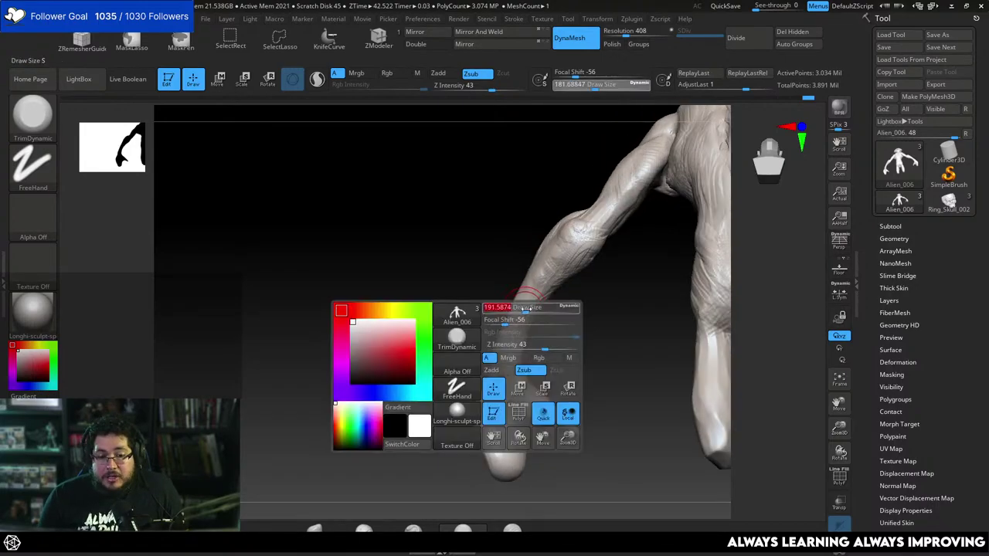
pyautogui.moveTo(524, 307); pyautogui.dragTo(529, 307)
pyautogui.moveTo(529, 308)
pyautogui.mouseDown(button='right')
pyautogui.moveTo(471, 358)
pyautogui.moveTo(548, 331)
pyautogui.moveTo(580, 275)
pyautogui.mouseUp(button='right')
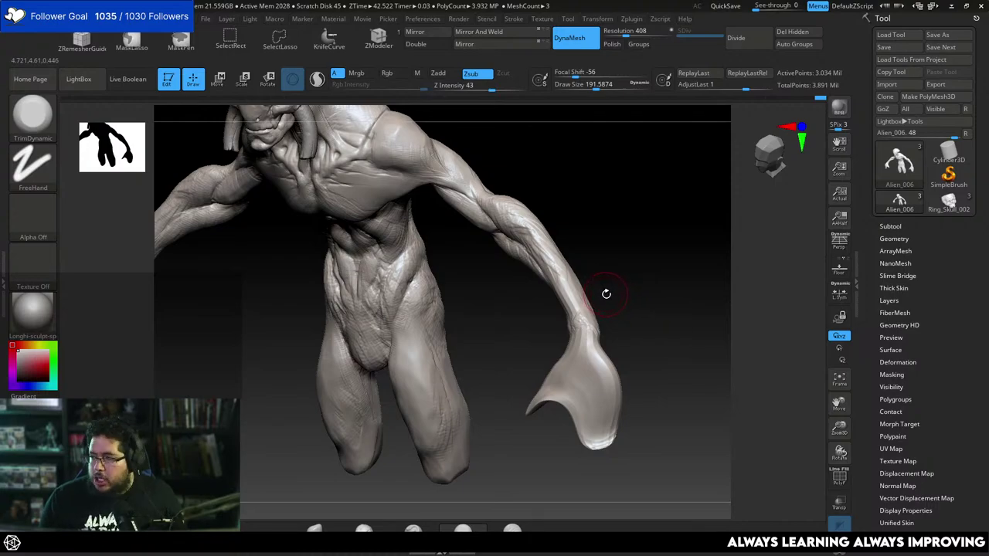
pyautogui.moveTo(615, 289)
pyautogui.mouseDown()
pyautogui.moveTo(596, 311)
pyautogui.moveTo(520, 217)
pyautogui.moveTo(542, 232)
pyautogui.mouseUp()
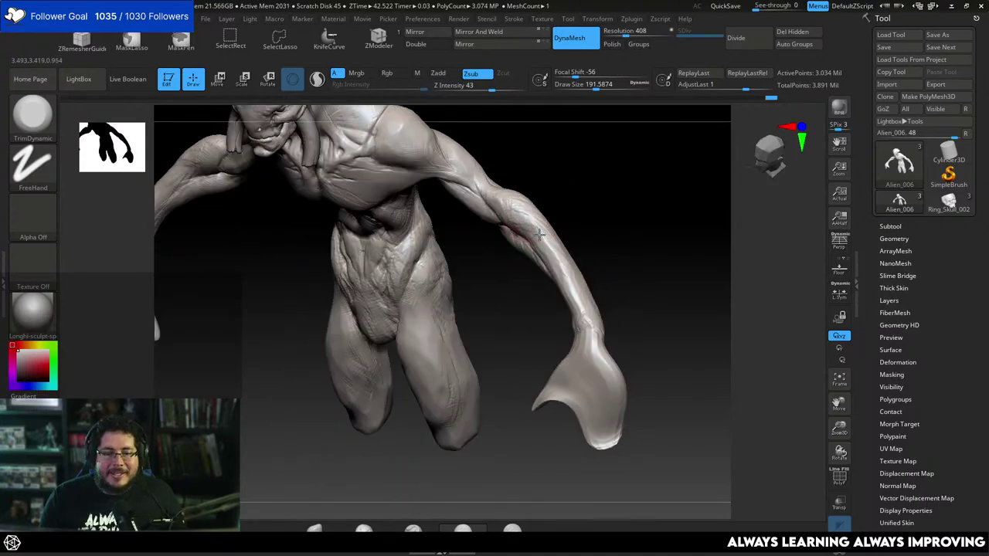
# Build up muscle volume on the upper forearm below the elbow with ClayBuildup.
pyautogui.moveTo(539, 234); pyautogui.dragTo(554, 185, button='right')
pyautogui.press('b')
pyautogui.press('c')
pyautogui.press('b')
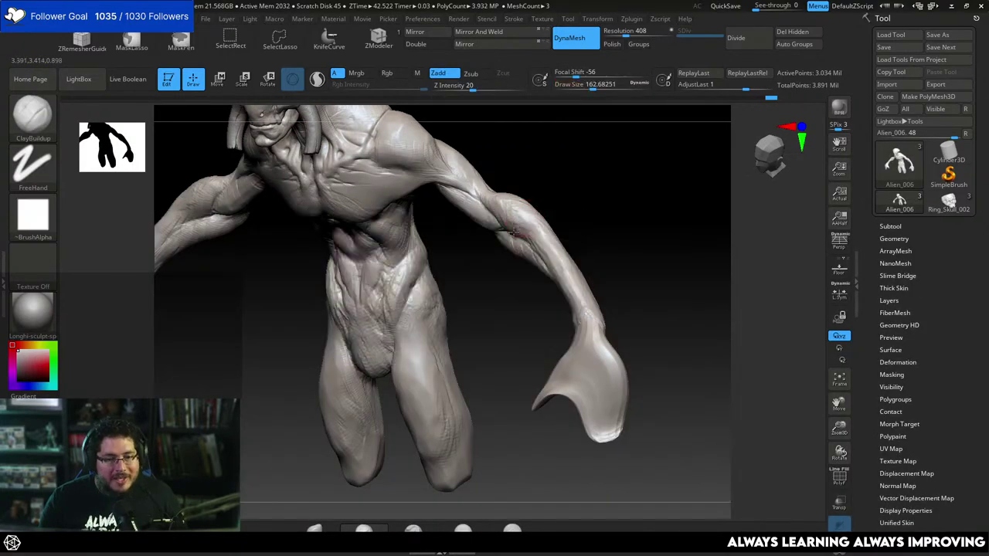
pyautogui.moveTo(530, 256); pyautogui.dragTo(529, 246, button='right')
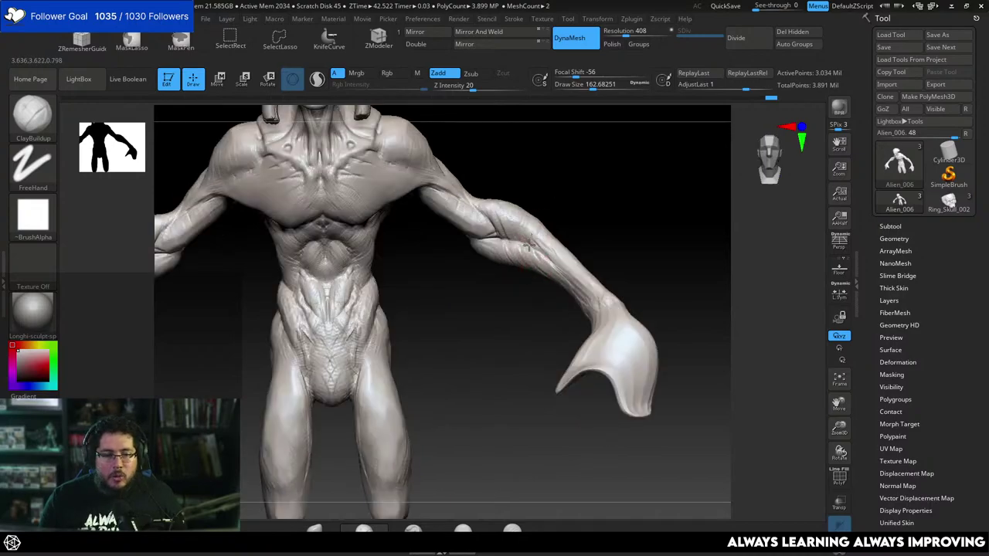
pyautogui.moveTo(566, 218); pyautogui.dragTo(530, 224, button='right')
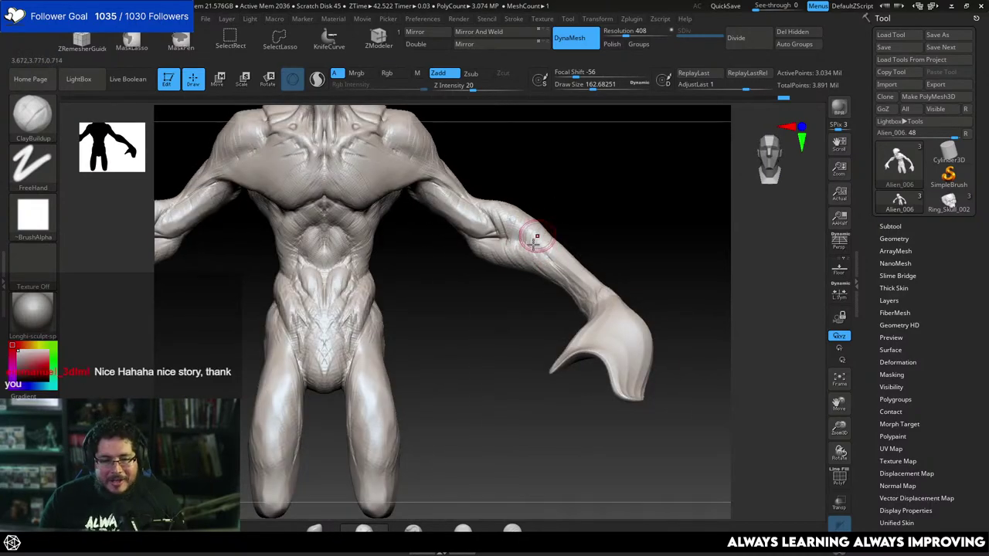
pyautogui.moveTo(575, 232)
pyautogui.mouseDown(button='right')
pyautogui.moveTo(539, 229)
pyautogui.moveTo(541, 214)
pyautogui.moveTo(522, 242)
pyautogui.mouseUp(button='right')
pyautogui.moveTo(544, 242); pyautogui.dragTo(554, 220)
pyautogui.moveTo(575, 246); pyautogui.dragTo(559, 225, button='right')
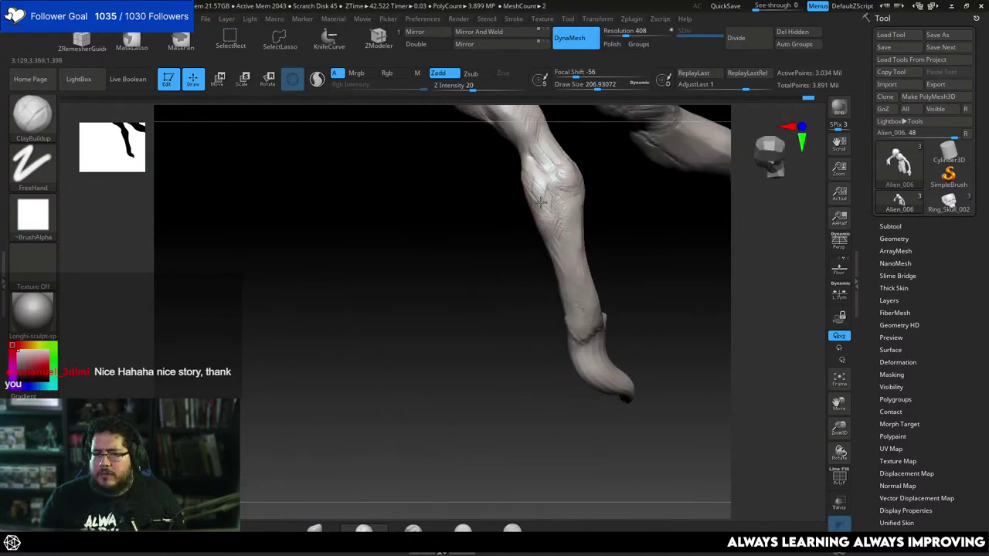
# Flatten the elbow and upper forearm planes with TrimDynamic at a draw size of about 192.
pyautogui.moveTo(519, 281)
pyautogui.mouseDown(button='right')
pyautogui.moveTo(570, 181)
pyautogui.moveTo(564, 198)
pyautogui.moveTo(533, 195)
pyautogui.mouseUp(button='right')
pyautogui.press('b')
pyautogui.press('t')
pyautogui.press('d')
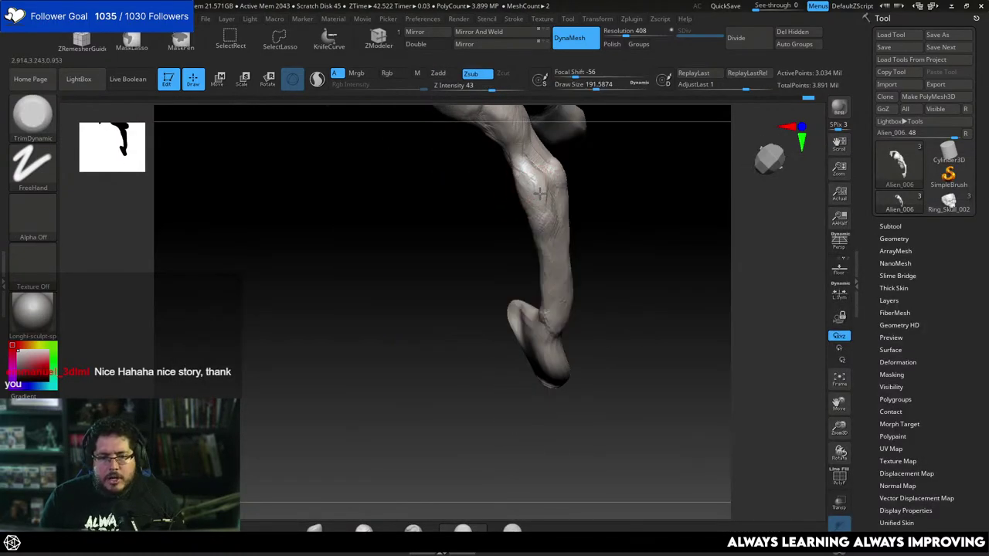
pyautogui.moveTo(597, 253)
pyautogui.mouseDown(button='right')
pyautogui.moveTo(543, 217)
pyautogui.moveTo(530, 239)
pyautogui.moveTo(567, 177)
pyautogui.moveTo(566, 154)
pyautogui.moveTo(582, 161)
pyautogui.moveTo(595, 150)
pyautogui.mouseUp(button='right')
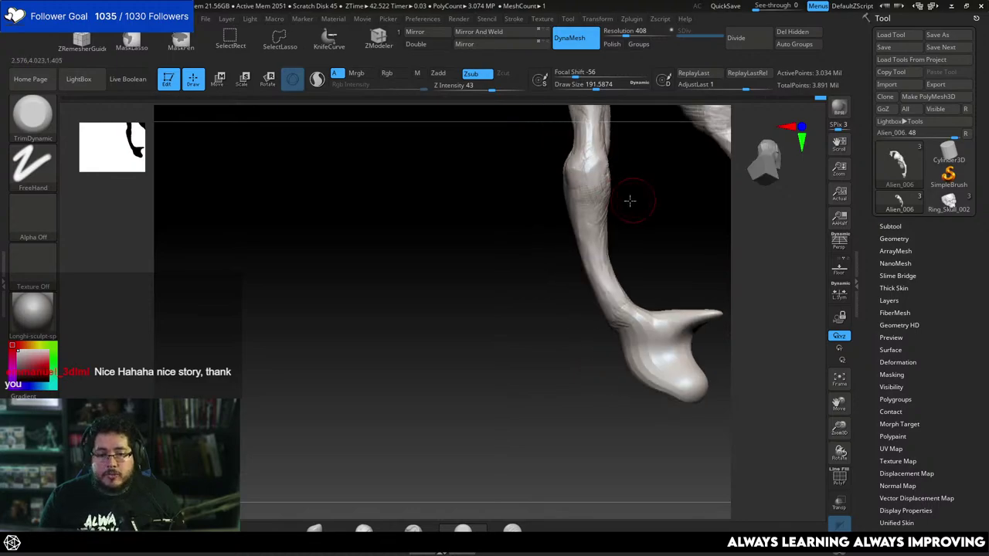
pyautogui.moveTo(629, 201)
pyautogui.mouseDown(button='right')
pyautogui.moveTo(603, 178)
pyautogui.moveTo(616, 155)
pyautogui.mouseUp(button='right')
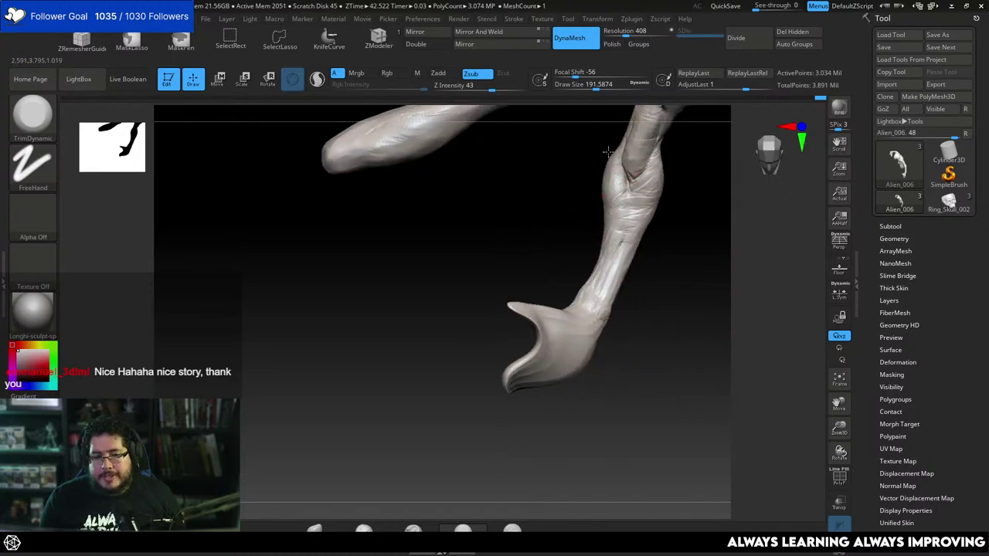
pyautogui.moveTo(579, 230)
pyautogui.mouseDown(button='right')
pyautogui.moveTo(702, 280)
pyautogui.moveTo(706, 294)
pyautogui.moveTo(676, 251)
pyautogui.moveTo(673, 349)
pyautogui.moveTo(691, 320)
pyautogui.moveTo(680, 353)
pyautogui.mouseUp(button='right')
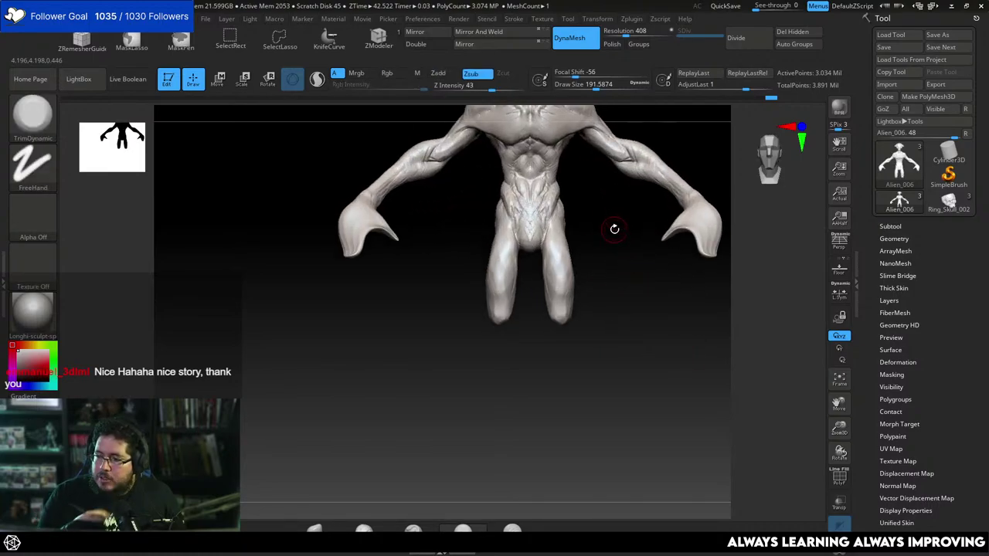
# Cut the placeholder hands off at the wrists by hiding and deleting them, and remesh the body with DynaMesh.
pyautogui.moveTo(653, 291)
pyautogui.mouseDown(button='right')
pyautogui.moveTo(633, 309)
pyautogui.moveTo(624, 278)
pyautogui.moveTo(670, 256)
pyautogui.mouseUp(button='right')
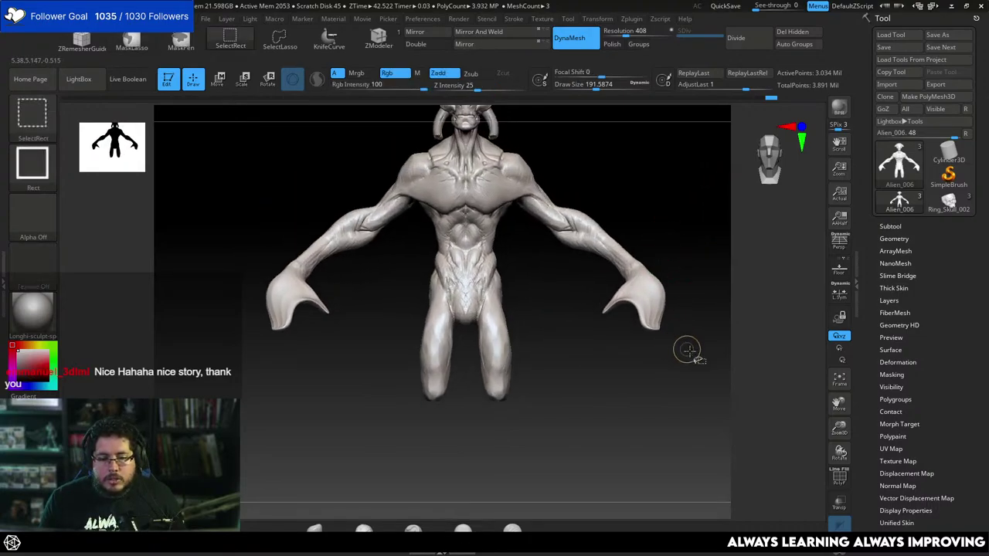
pyautogui.moveTo(688, 349)
pyautogui.keyDown('ctrl'); pyautogui.keyDown('shift'); pyautogui.mouseDown()
pyautogui.moveTo(611, 276)
pyautogui.moveTo(594, 279)
pyautogui.mouseUp(); pyautogui.keyUp('shift'); pyautogui.keyUp('ctrl')
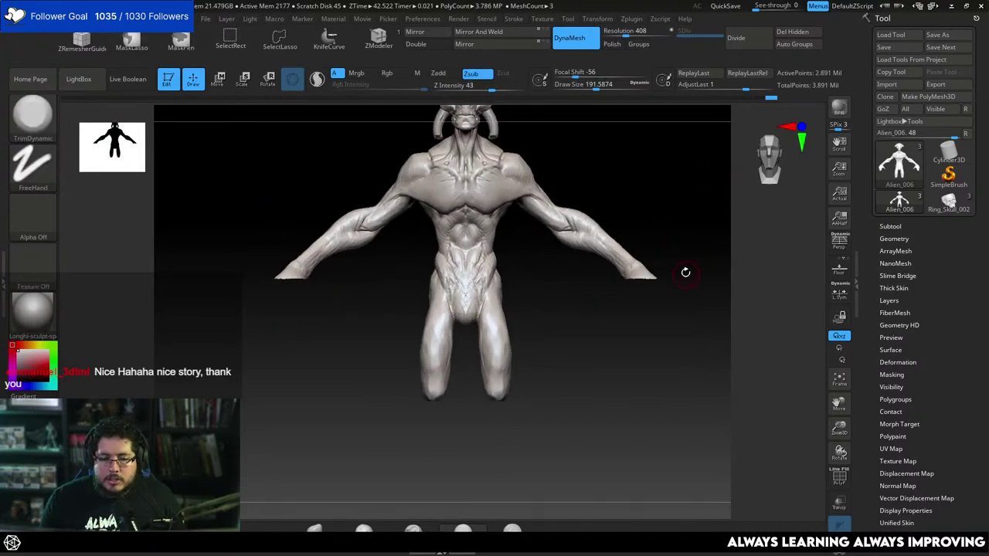
pyautogui.moveTo(686, 273); pyautogui.dragTo(655, 255, button='right')
pyautogui.click(280, 40)
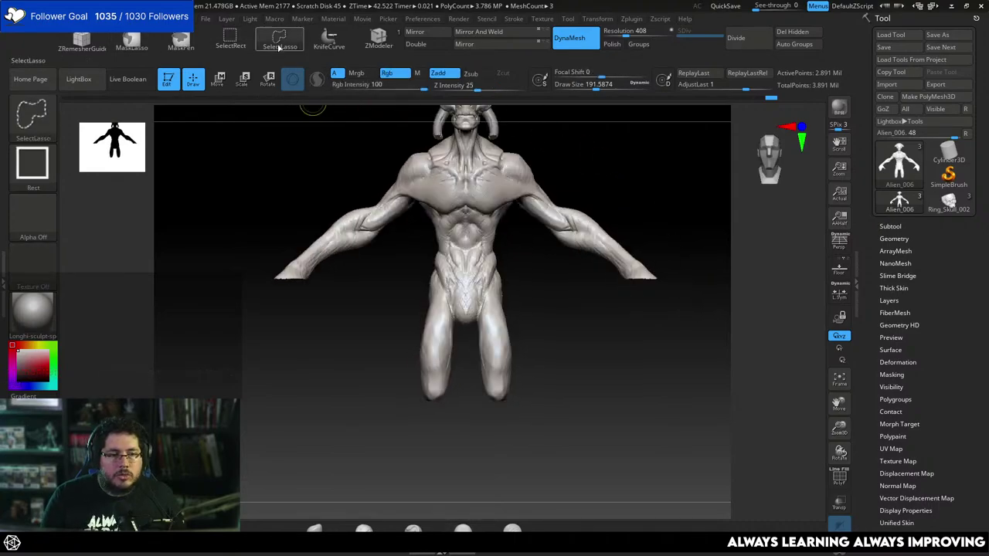
pyautogui.moveTo(677, 327)
pyautogui.keyDown('ctrl'); pyautogui.keyDown('shift'); pyautogui.mouseDown()
pyautogui.moveTo(659, 257)
pyautogui.moveTo(600, 317)
pyautogui.mouseUp(); pyautogui.keyUp('shift'); pyautogui.keyUp('ctrl')
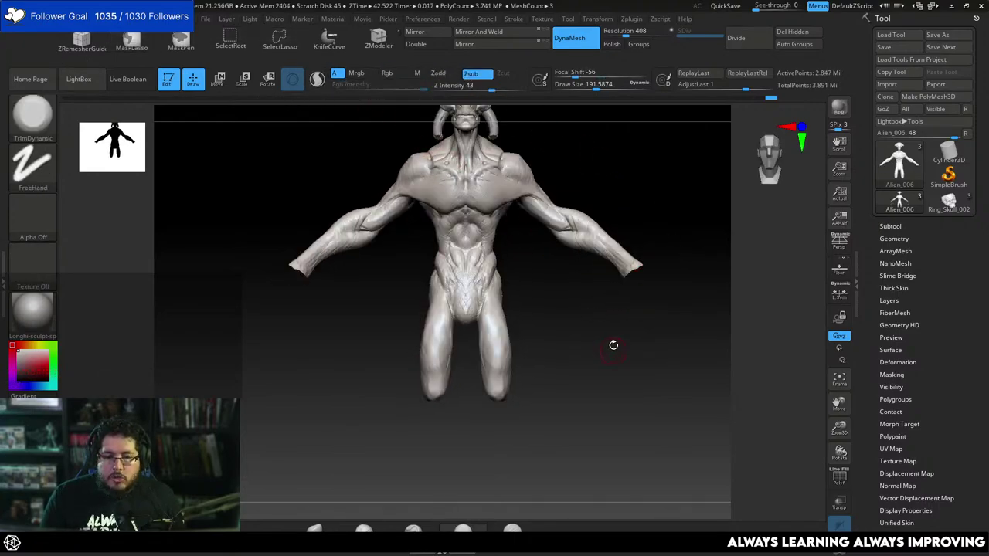
pyautogui.keyDown('ctrl'); pyautogui.moveTo(235, 168); pyautogui.dragTo(239, 174); pyautogui.keyUp('ctrl')
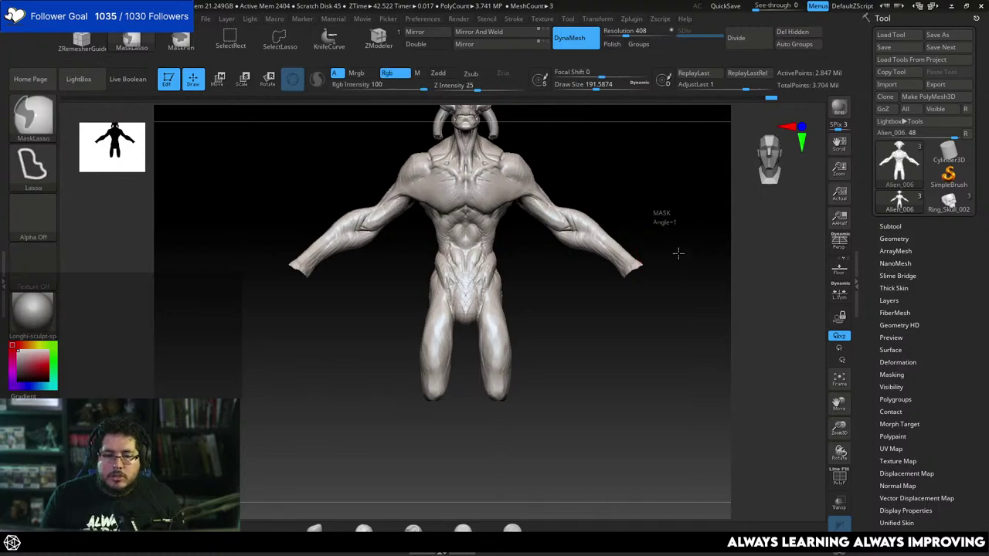
pyautogui.moveTo(657, 177)
pyautogui.mouseDown()
pyautogui.moveTo(685, 283)
pyautogui.moveTo(667, 257)
pyautogui.mouseUp()
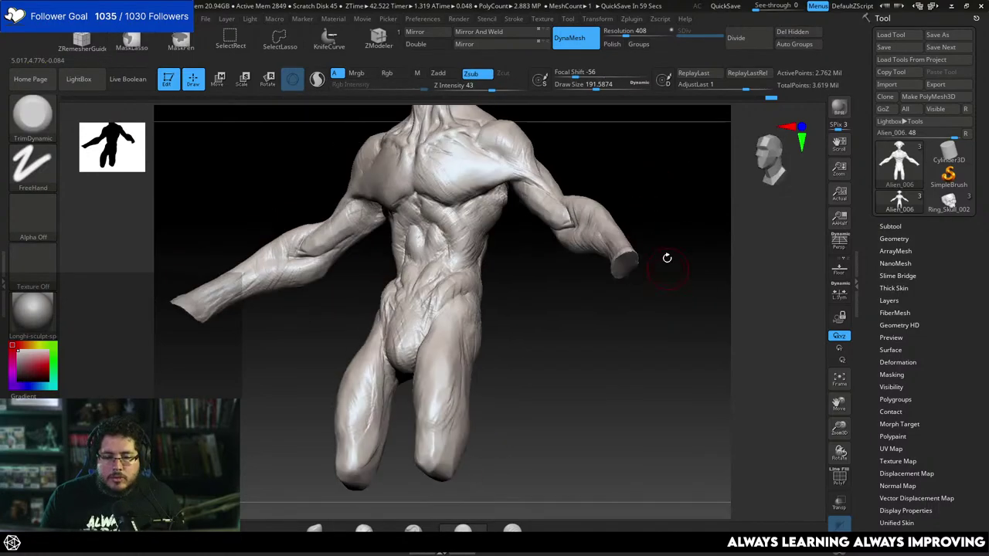
# Trim the cut wrist ends with TrimDynamic at a draw size of about 177.
pyautogui.press('b')
pyautogui.press('t')
pyautogui.press('d')
pyautogui.press('space')
pyautogui.click(620, 280)
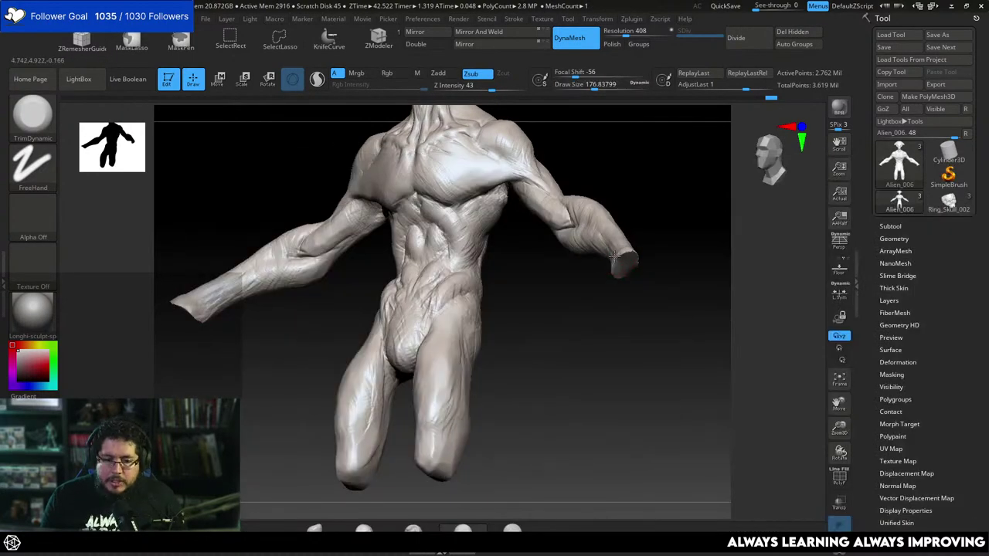
pyautogui.moveTo(666, 257)
pyautogui.mouseDown()
pyautogui.moveTo(618, 264)
pyautogui.moveTo(612, 249)
pyautogui.moveTo(633, 259)
pyautogui.moveTo(574, 286)
pyautogui.mouseUp()
pyautogui.scroll(-5, 606, 257)
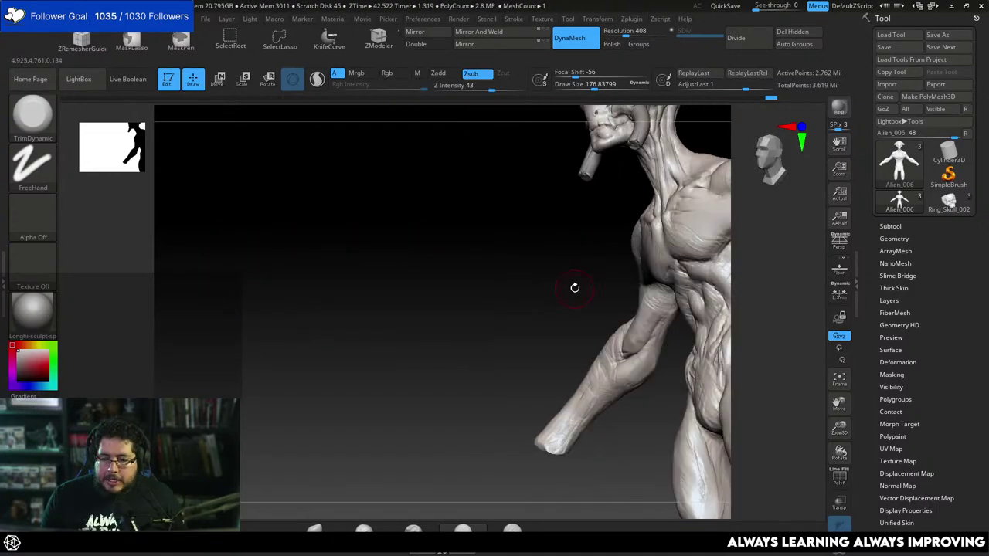
# Reshape the wrist end of the forearm with the Move brush, starting at a draw size of about 257.
pyautogui.moveTo(532, 338)
pyautogui.mouseDown()
pyautogui.moveTo(619, 319)
pyautogui.moveTo(557, 425)
pyautogui.moveTo(592, 338)
pyautogui.moveTo(614, 402)
pyautogui.moveTo(701, 375)
pyautogui.moveTo(667, 316)
pyautogui.mouseUp()
pyautogui.press('b')
pyautogui.press('m')
pyautogui.press('v')
pyautogui.press('space')
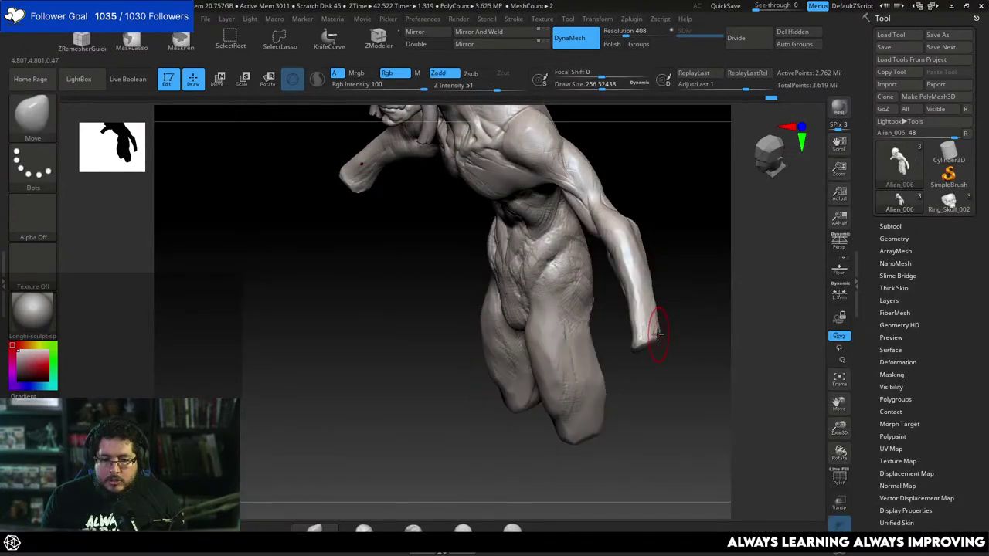
pyautogui.scroll(3, 666, 336)
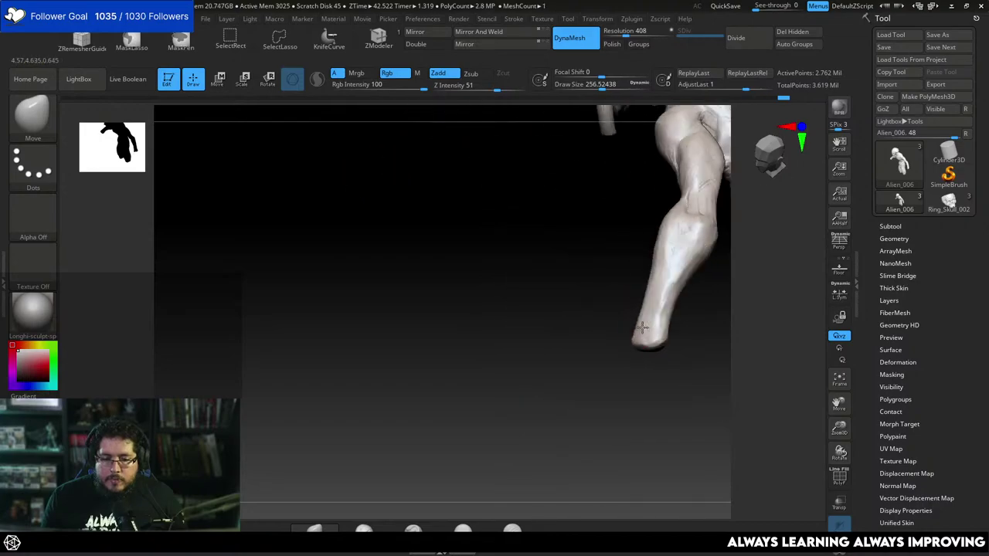
pyautogui.press('space')
pyautogui.moveTo(664, 332)
pyautogui.mouseDown()
pyautogui.moveTo(649, 305)
pyautogui.moveTo(667, 302)
pyautogui.mouseUp()
# Adjust the forearm and wrist silhouette from behind with the Move brush at a draw size of about 408.
pyautogui.moveTo(603, 348)
pyautogui.mouseDown()
pyautogui.moveTo(632, 357)
pyautogui.moveTo(622, 344)
pyautogui.mouseUp()
pyautogui.press('space')
pyautogui.moveTo(615, 289); pyautogui.dragTo(623, 290)
pyautogui.moveTo(692, 264); pyautogui.dragTo(701, 315)
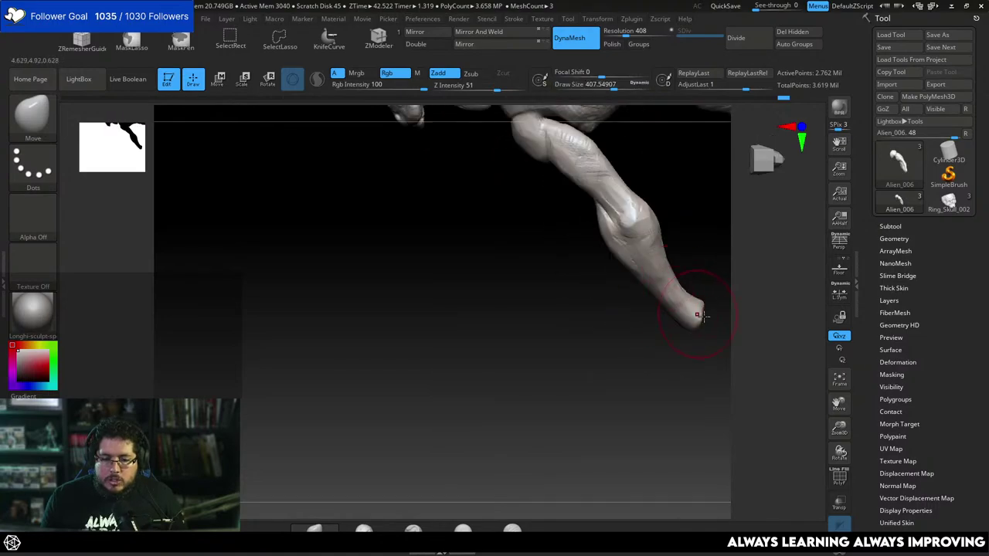
pyautogui.moveTo(667, 395); pyautogui.dragTo(625, 353)
pyautogui.scroll(-3, 674, 274)
pyautogui.moveTo(674, 274)
pyautogui.mouseDown()
pyautogui.moveTo(692, 246)
pyautogui.moveTo(697, 298)
pyautogui.moveTo(678, 356)
pyautogui.mouseUp()
# Refine the forearm contour from the front with the Move brush at a draw size of about 318.
pyautogui.press('space')
pyautogui.moveTo(616, 289); pyautogui.dragTo(608, 288)
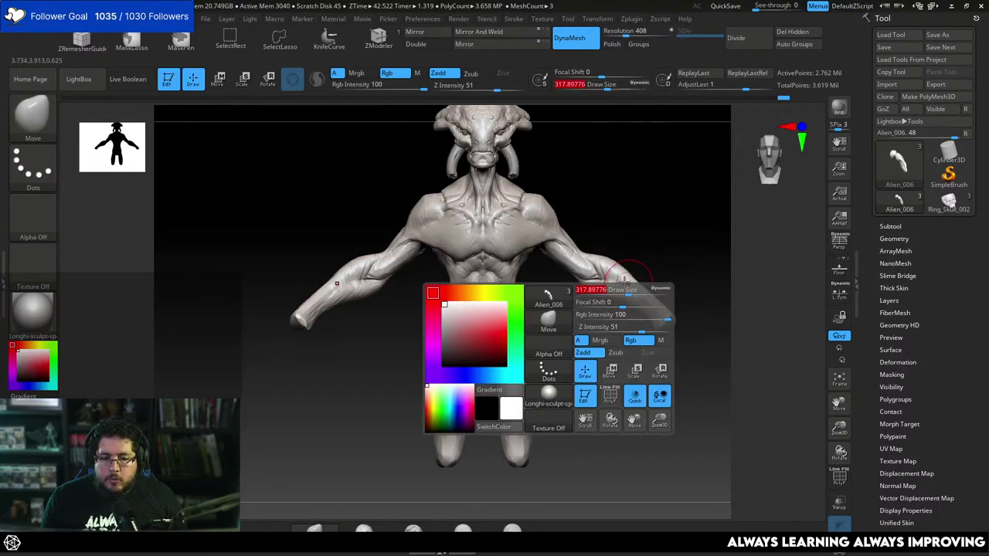
pyautogui.moveTo(696, 366); pyautogui.dragTo(680, 373)
pyautogui.moveTo(679, 374)
pyautogui.mouseDown(button='right')
pyautogui.moveTo(684, 379)
pyautogui.moveTo(667, 378)
pyautogui.mouseUp(button='right')
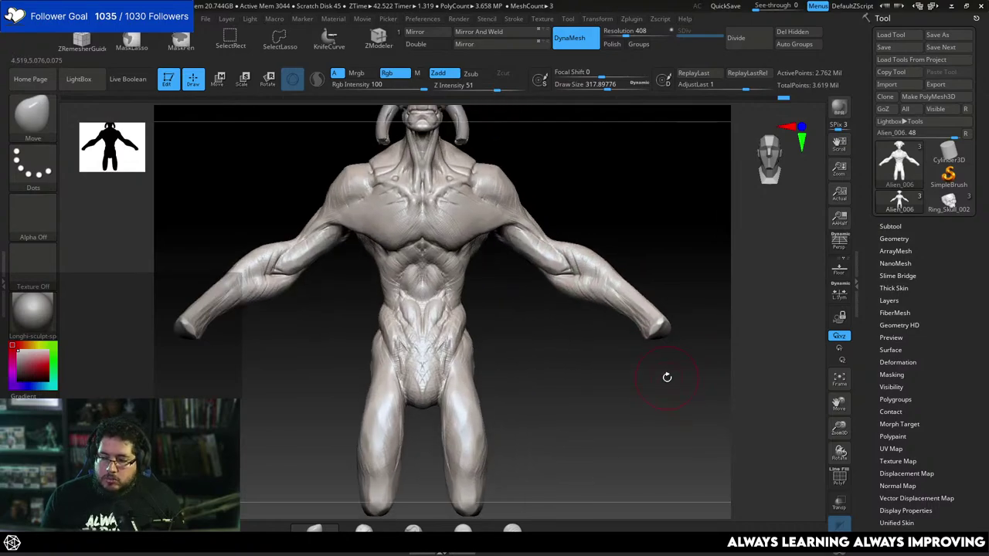
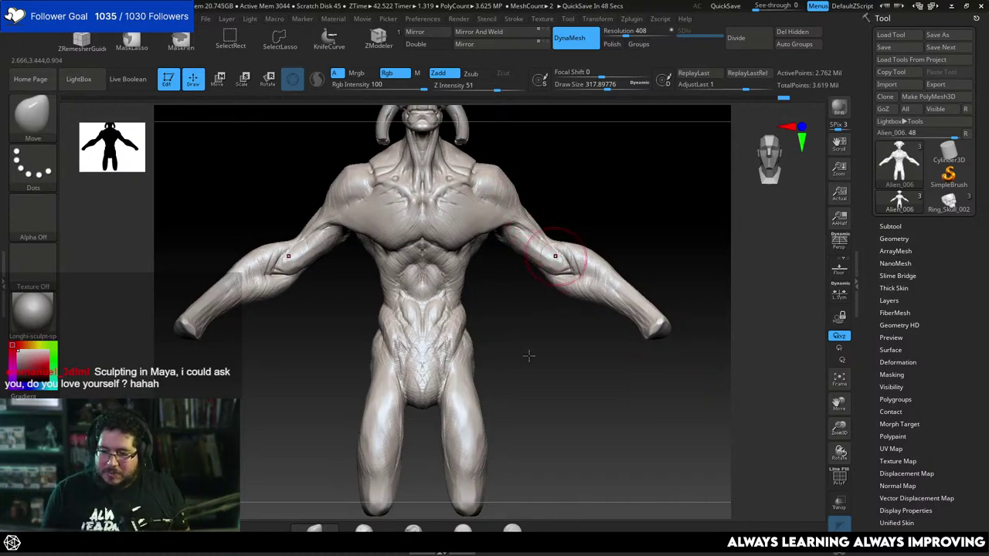
pyautogui.moveTo(572, 406)
pyautogui.mouseDown()
pyautogui.moveTo(563, 378)
pyautogui.moveTo(579, 268)
pyautogui.mouseUp()
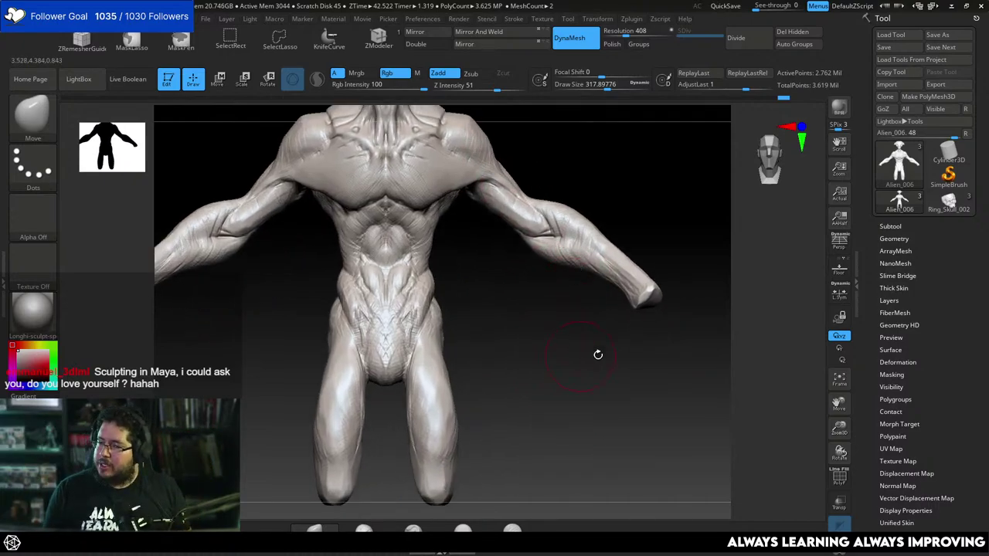
pyautogui.moveTo(597, 354); pyautogui.dragTo(656, 270)
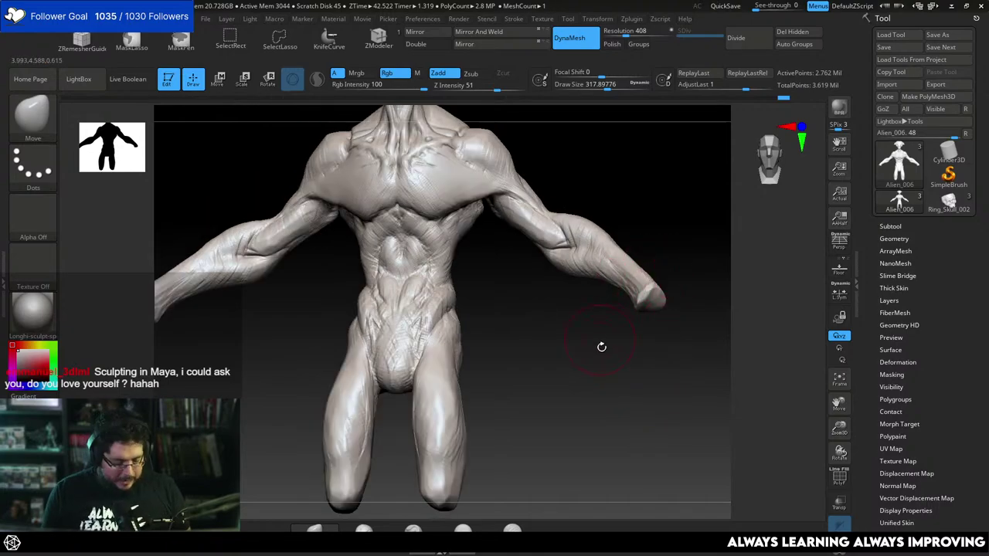
# Sculpt a hollow into the wrist ends with ClayBuildup at a draw size of about 128.
pyautogui.press('b')
pyautogui.press('c')
pyautogui.press('b')
pyautogui.press('space')
pyautogui.press('space')
pyautogui.moveTo(641, 320)
pyautogui.mouseDown()
pyautogui.moveTo(672, 307)
pyautogui.moveTo(656, 316)
pyautogui.moveTo(650, 298)
pyautogui.mouseUp()
pyautogui.press('b')
pyautogui.press('c')
pyautogui.press('b')
pyautogui.press('space')
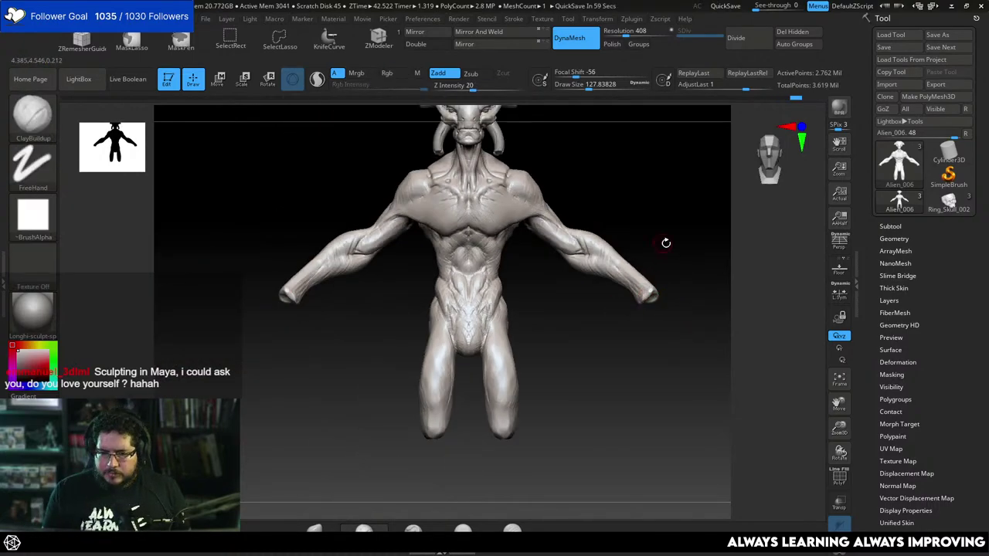
pyautogui.keyDown('alt'); pyautogui.moveTo(667, 243); pyautogui.dragTo(661, 267); pyautogui.keyUp('alt')
# Add volume to the outer forearm muscle beside the elbow with ClayBuildup at a draw size of about 187.
pyautogui.press('space')
pyautogui.moveTo(558, 219)
pyautogui.mouseDown()
pyautogui.moveTo(586, 230)
pyautogui.moveTo(586, 210)
pyautogui.mouseUp()
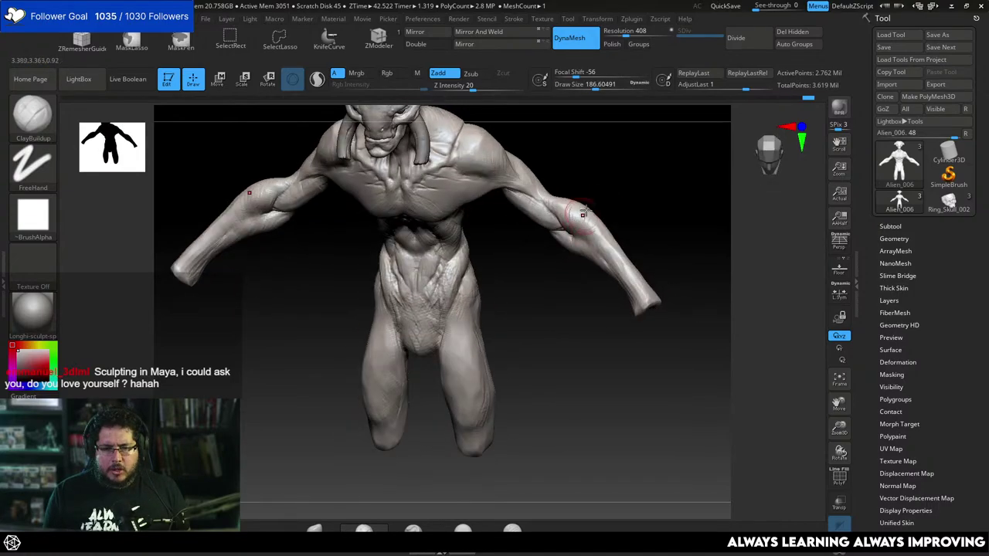
pyautogui.moveTo(603, 211)
pyautogui.mouseDown(button='right')
pyautogui.moveTo(566, 199)
pyautogui.moveTo(574, 274)
pyautogui.moveTo(572, 236)
pyautogui.mouseUp(button='right')
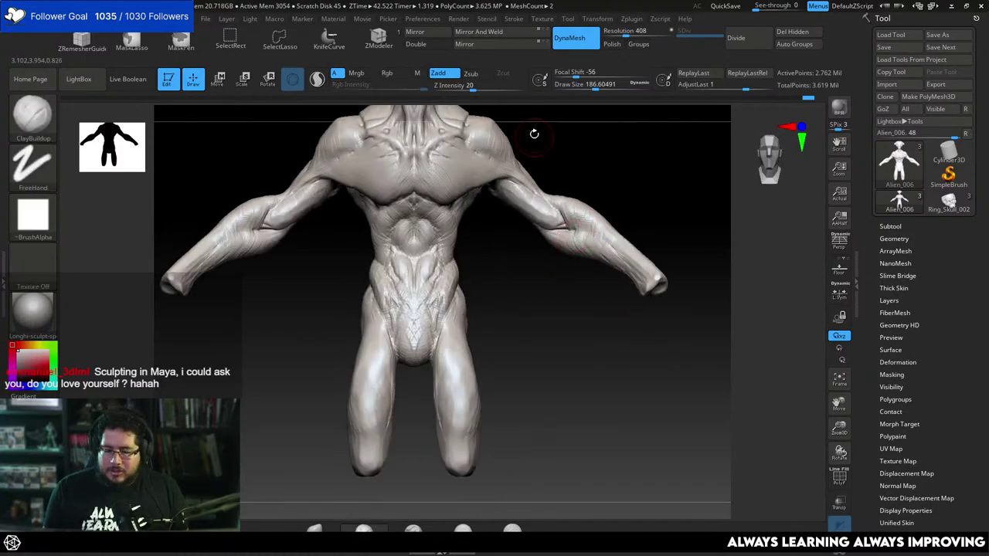
# Flatten the outer forearm muscle near the elbow with TrimDynamic at a draw size of about 197.
pyautogui.press('b')
pyautogui.press('t')
pyautogui.press('d')
pyautogui.press('space')
pyautogui.moveTo(575, 217); pyautogui.dragTo(582, 215)
pyautogui.moveTo(581, 215)
pyautogui.mouseDown(button='right')
pyautogui.moveTo(580, 235)
pyautogui.moveTo(572, 198)
pyautogui.mouseUp(button='right')
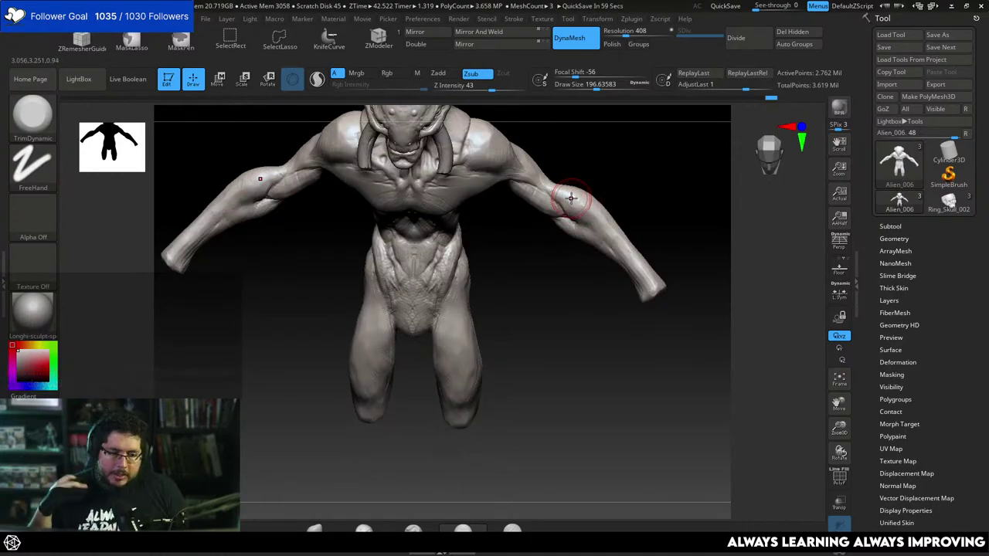
pyautogui.moveTo(570, 291)
pyautogui.mouseDown(button='right')
pyautogui.moveTo(607, 302)
pyautogui.moveTo(569, 162)
pyautogui.moveTo(562, 185)
pyautogui.moveTo(572, 172)
pyautogui.mouseUp(button='right')
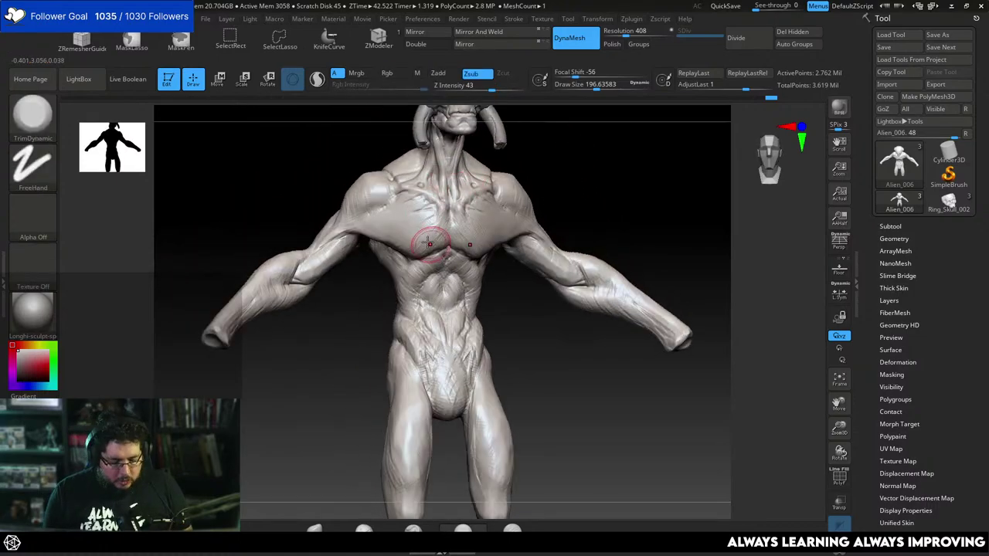
# Sculpt muscle fibre striations across the pectorals with ClayBuildup at a draw size of about 136.
pyautogui.press('b')
pyautogui.press('c')
pyautogui.press('b')
pyautogui.press('space')
pyautogui.moveTo(430, 233)
pyautogui.mouseDown()
pyautogui.moveTo(376, 211)
pyautogui.moveTo(350, 229)
pyautogui.mouseUp()
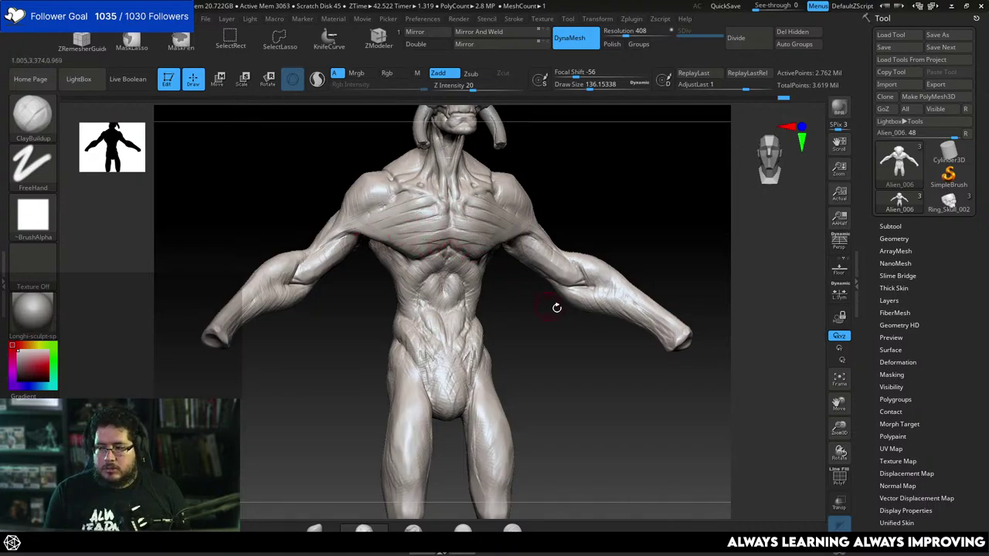
pyautogui.moveTo(576, 321); pyautogui.dragTo(563, 180)
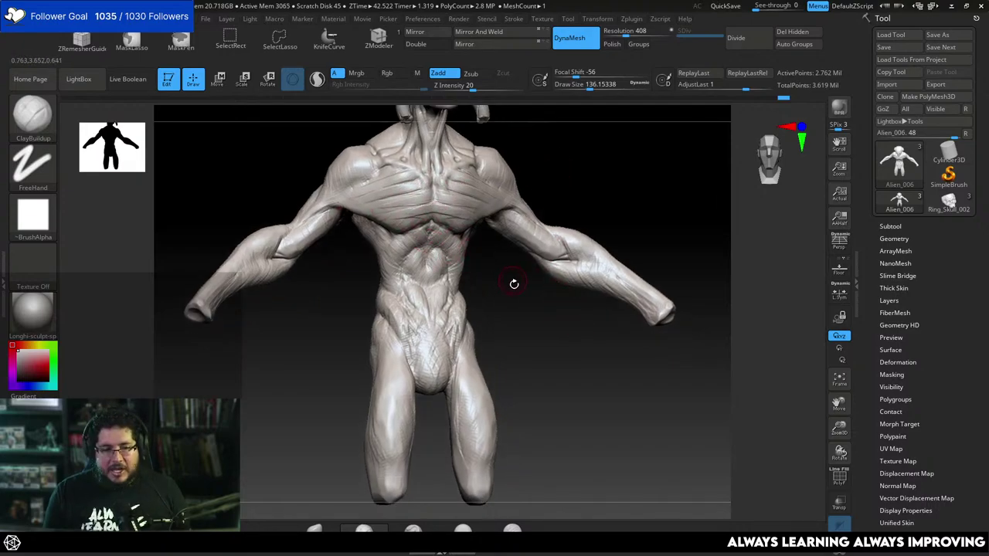
pyautogui.moveTo(514, 284); pyautogui.dragTo(469, 251)
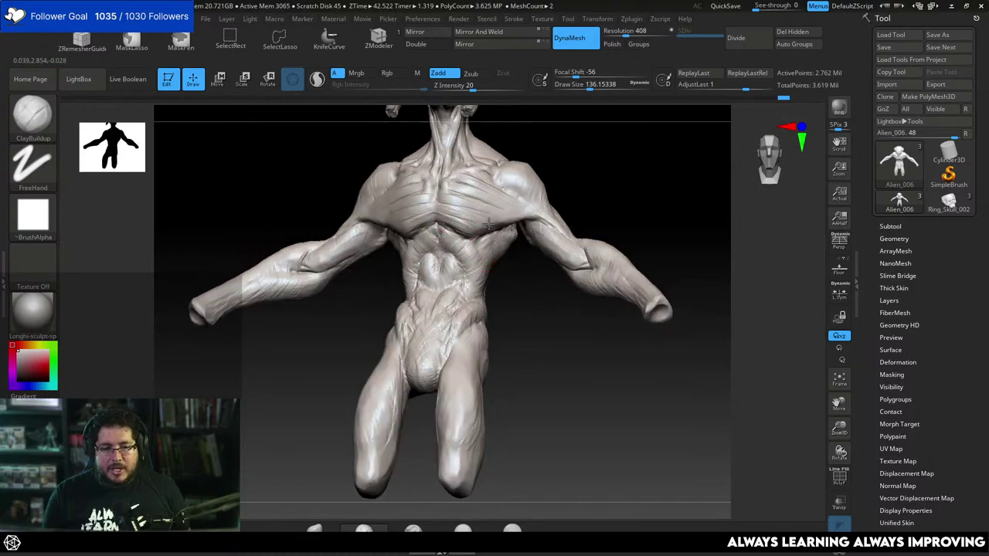
pyautogui.moveTo(557, 131); pyautogui.dragTo(499, 139)
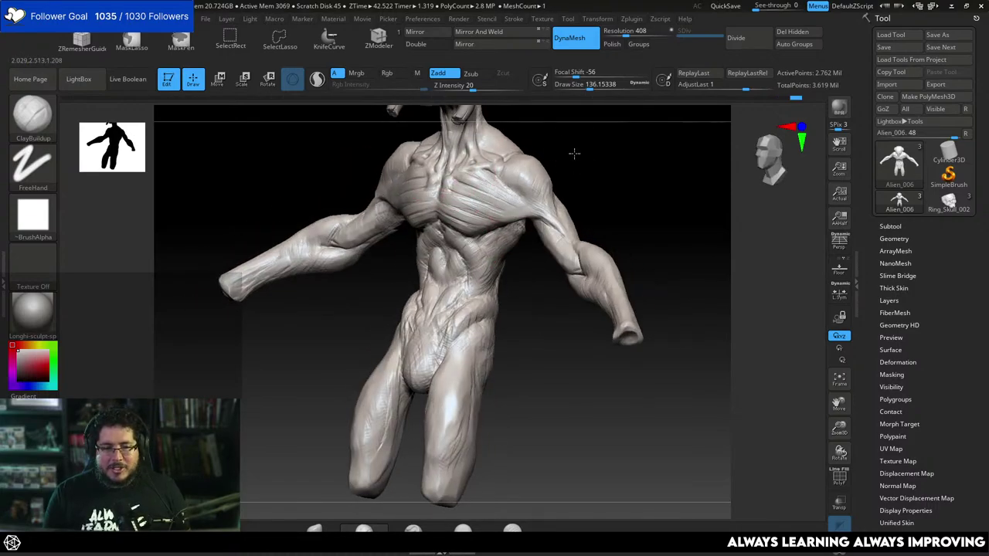
# Soften the pectoral striations with the Smooth brush and set the ClayBuildup draw size to about 187.
pyautogui.keyDown('shift'); pyautogui.moveTo(574, 150); pyautogui.dragTo(412, 212); pyautogui.keyUp('shift')
pyautogui.press('shift')
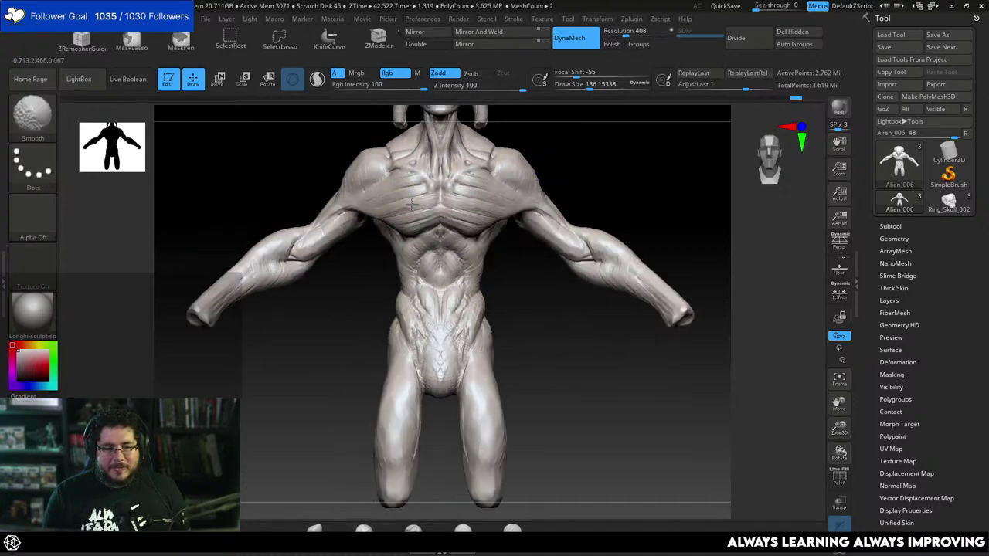
pyautogui.press('space')
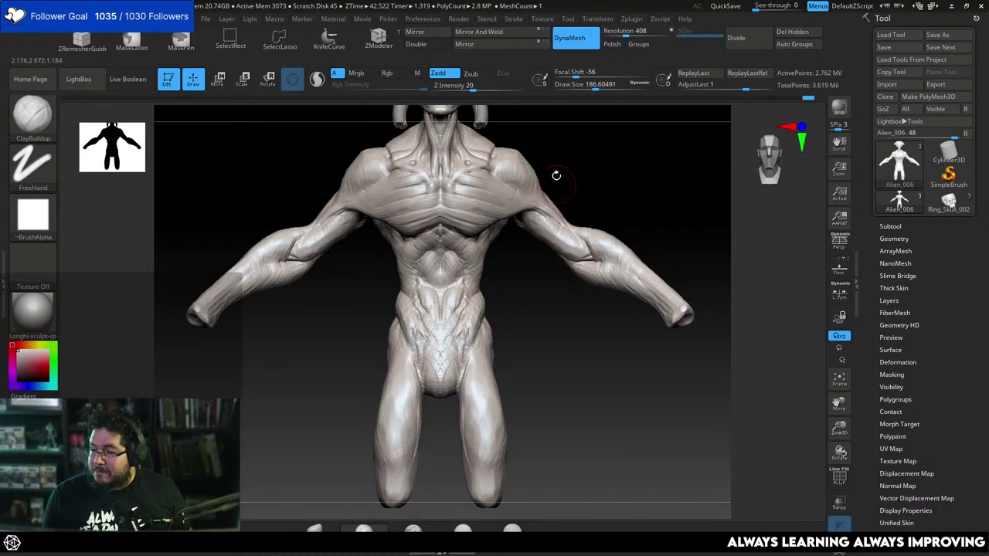
# Carve the creases between the side abdominal muscles with DamStandard at a draw size of about 136.
pyautogui.moveTo(550, 297); pyautogui.dragTo(402, 269)
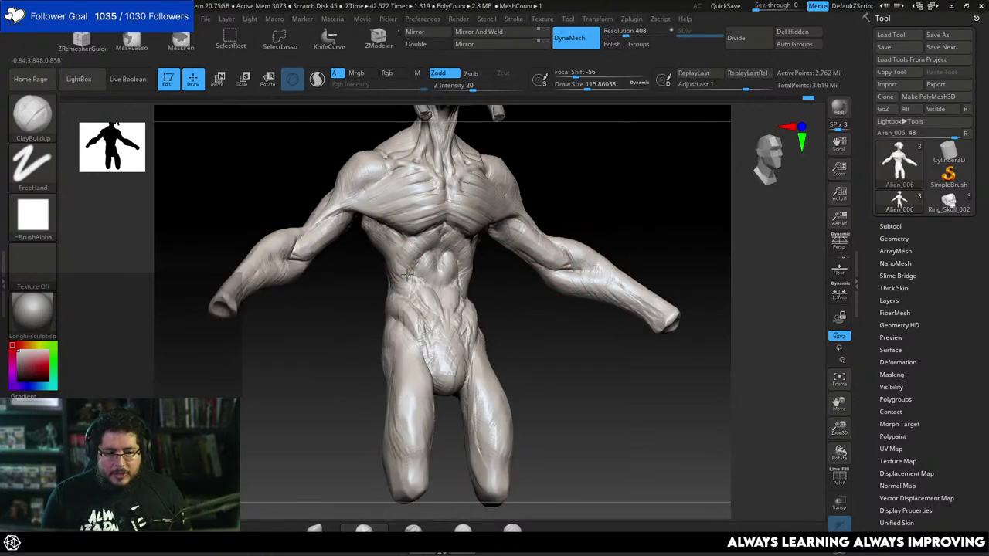
pyautogui.press('b')
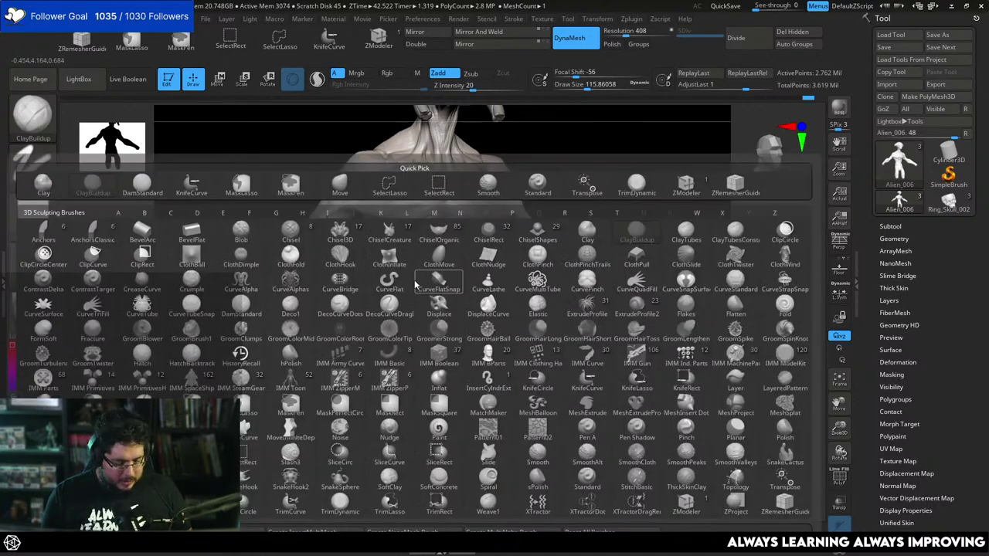
pyautogui.press('d')
pyautogui.press('s')
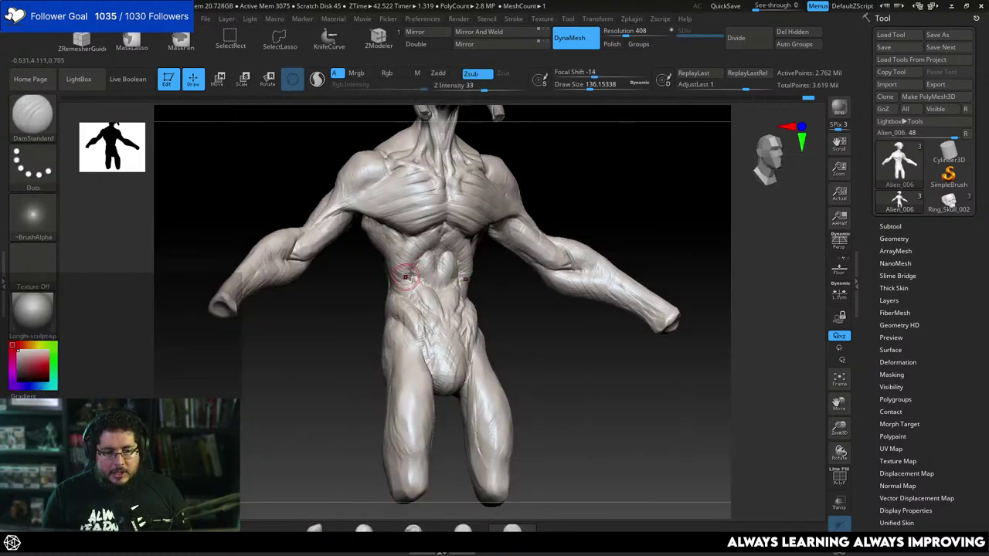
pyautogui.moveTo(395, 280); pyautogui.dragTo(466, 278, button='right')
pyautogui.keyDown('shift'); pyautogui.moveTo(498, 310); pyautogui.dragTo(456, 299, button='right'); pyautogui.keyUp('shift')
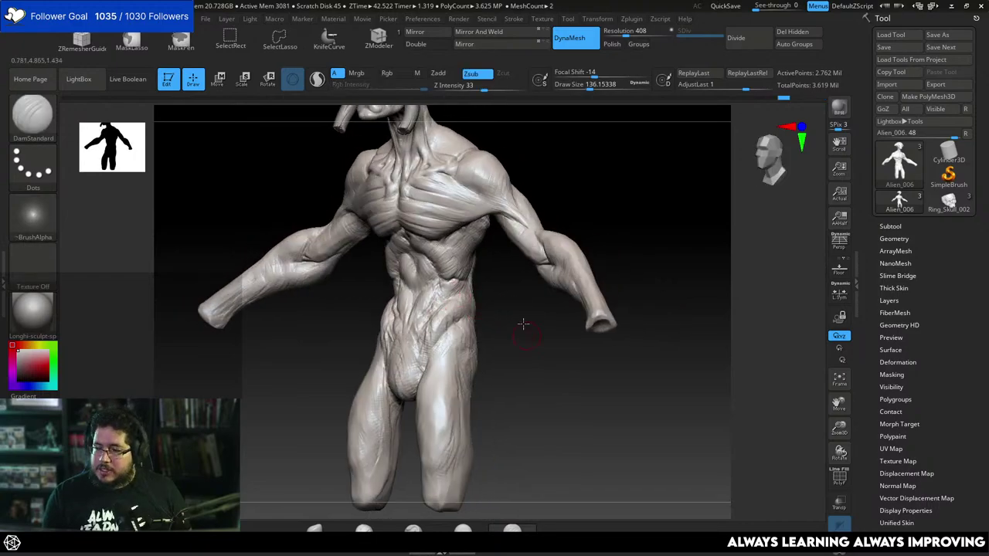
pyautogui.moveTo(523, 325); pyautogui.dragTo(470, 219, button='right')
# Build up the lower abdominal and oblique muscles with ClayBuildup at draw sizes of about 132 and 202.
pyautogui.press('b')
pyautogui.press('c')
pyautogui.press('b')
pyautogui.press('space')
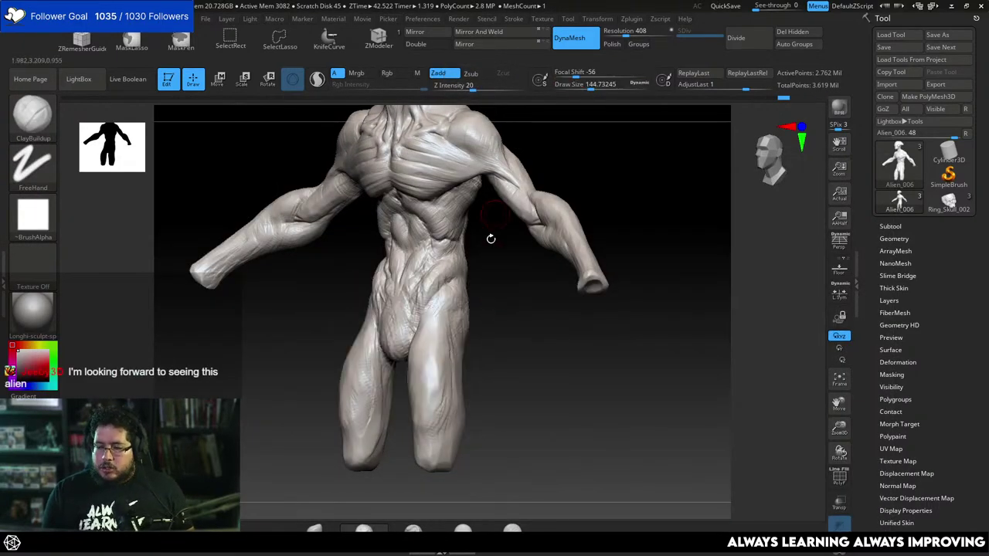
pyautogui.press('space')
pyautogui.moveTo(466, 258); pyautogui.dragTo(462, 257)
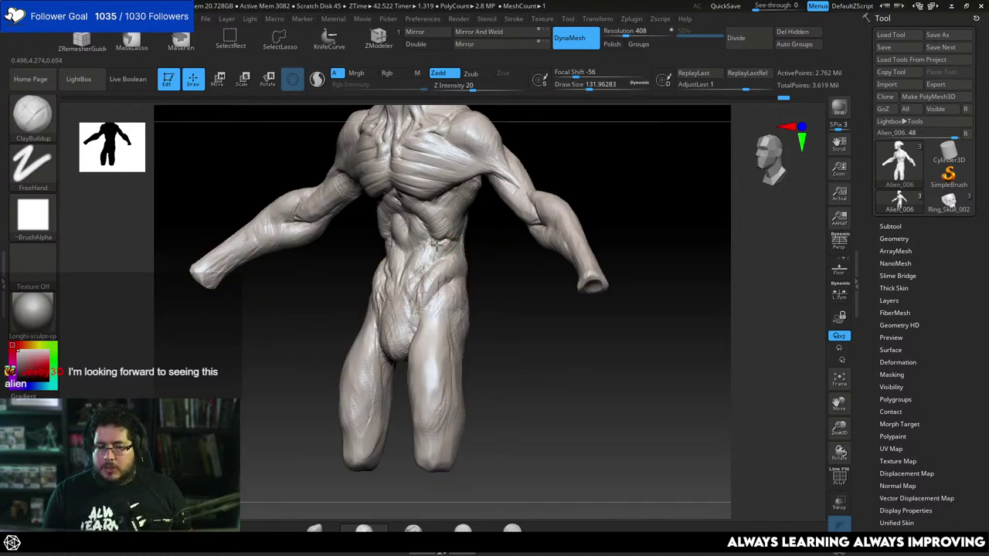
pyautogui.moveTo(454, 249)
pyautogui.mouseDown(button='right')
pyautogui.moveTo(494, 256)
pyautogui.moveTo(400, 269)
pyautogui.mouseUp(button='right')
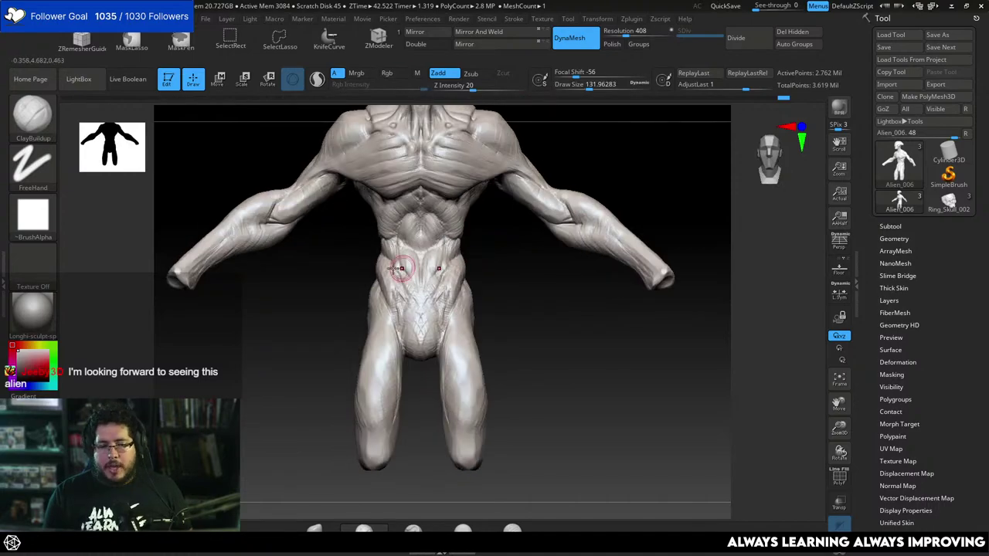
pyautogui.press('space')
pyautogui.moveTo(408, 283); pyautogui.dragTo(394, 316)
pyautogui.moveTo(510, 295)
pyautogui.keyDown('ctrl'); pyautogui.mouseDown(button='right')
pyautogui.moveTo(520, 318)
pyautogui.moveTo(581, 339)
pyautogui.mouseUp(button='right'); pyautogui.keyUp('ctrl')
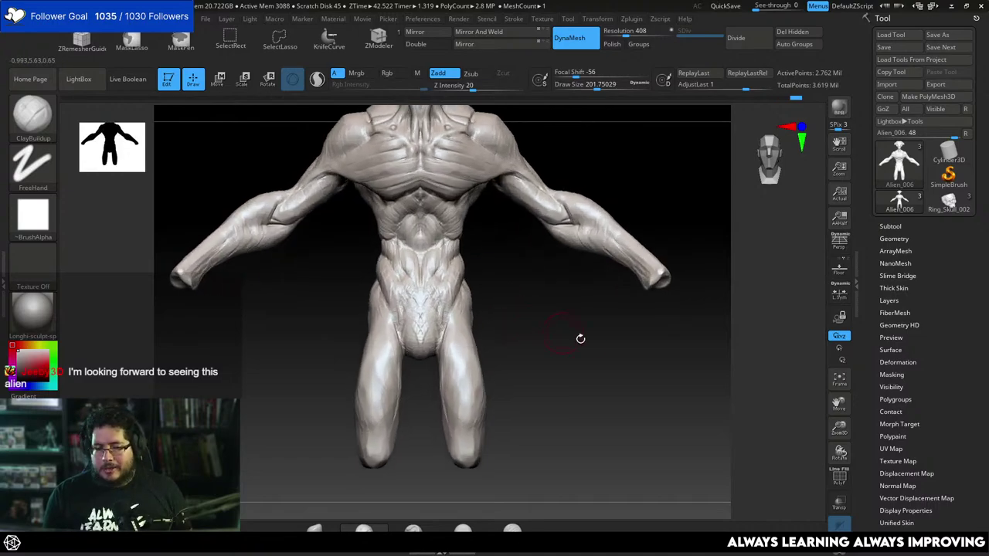
# Refine the forearm muscles with ClayBuildup at a draw size of about 128.
pyautogui.rightClick(766, 296)
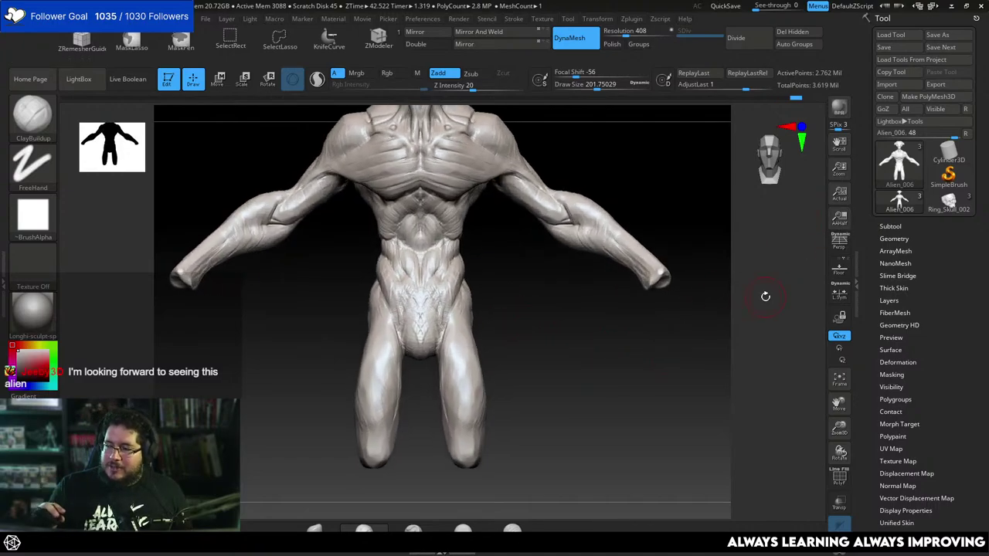
pyautogui.rightClick(726, 228)
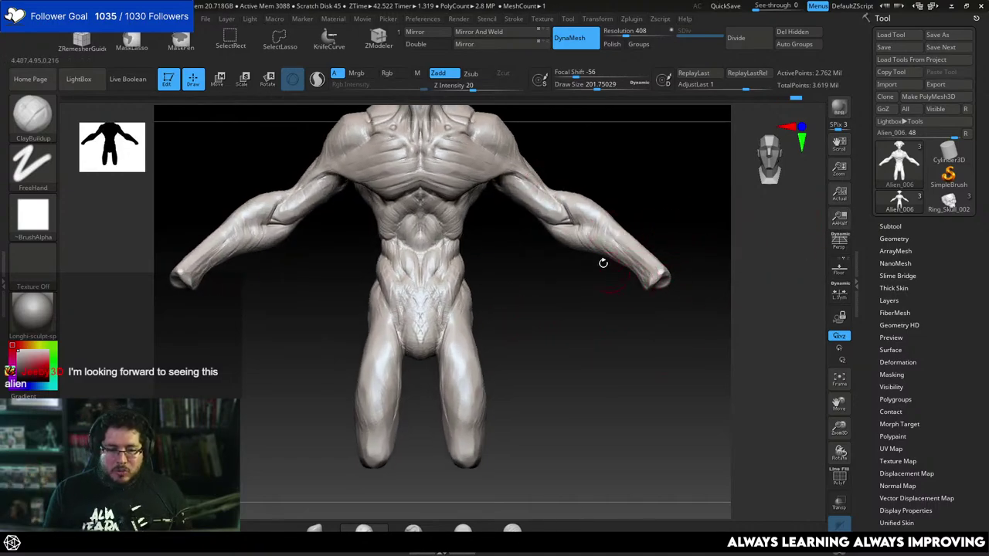
pyautogui.press('s')
pyautogui.moveTo(501, 234); pyautogui.dragTo(480, 234)
pyautogui.moveTo(587, 223); pyautogui.dragTo(614, 248)
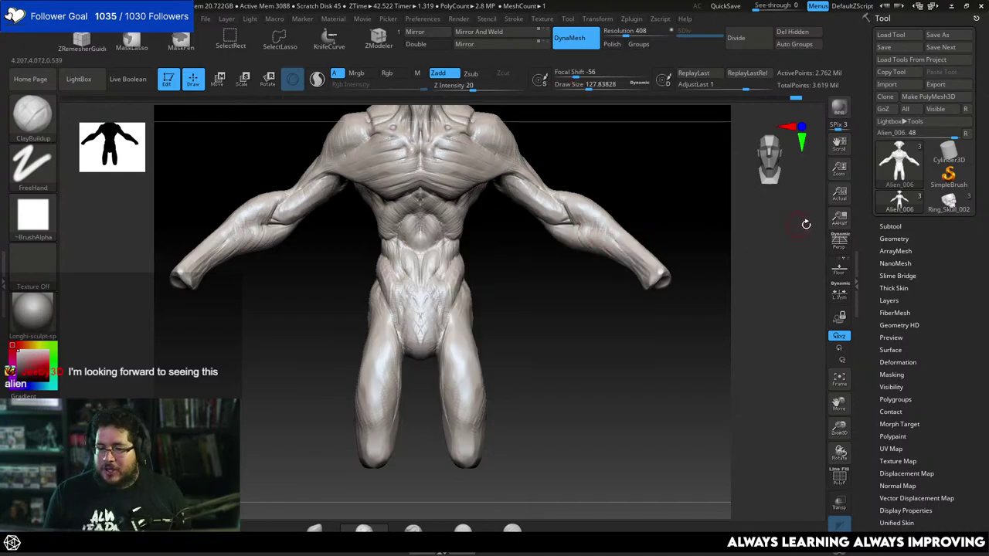
pyautogui.click(895, 225)
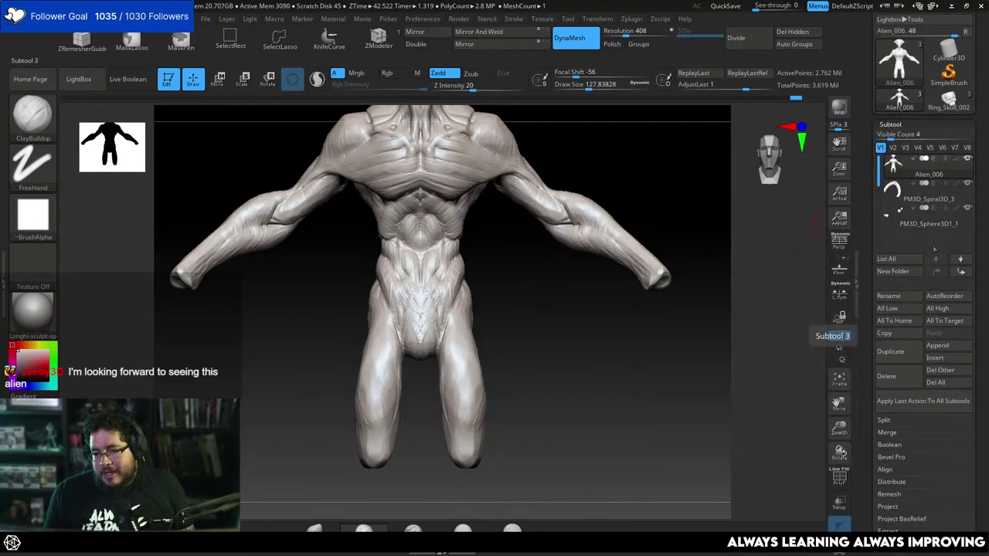
pyautogui.click(912, 125)
pyautogui.click(921, 137)
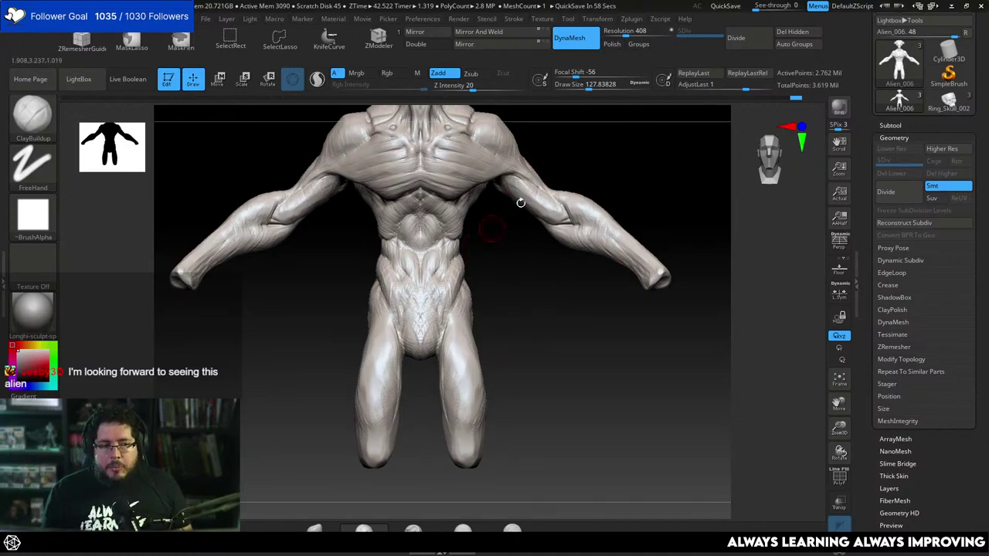
# Build up the biceps toward the inner elbow with ClayBuildup at a draw size of about 172.
pyautogui.press(']')
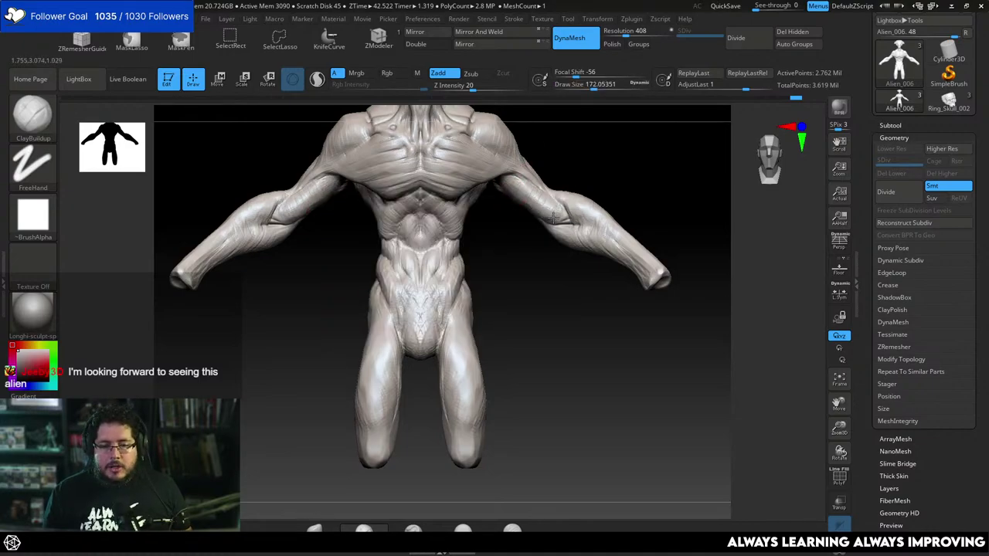
pyautogui.moveTo(526, 185)
pyautogui.mouseDown(button='right')
pyautogui.moveTo(541, 189)
pyautogui.moveTo(563, 141)
pyautogui.mouseUp(button='right')
pyautogui.moveTo(527, 182); pyautogui.dragTo(545, 194, button='right')
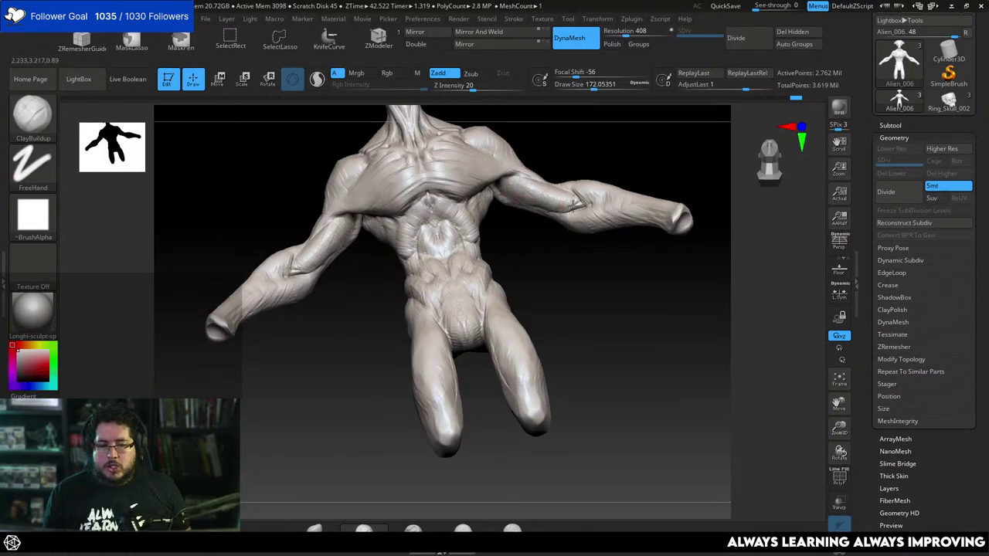
pyautogui.keyDown('shift'); pyautogui.moveTo(573, 204); pyautogui.dragTo(546, 265, button='right'); pyautogui.keyUp('shift')
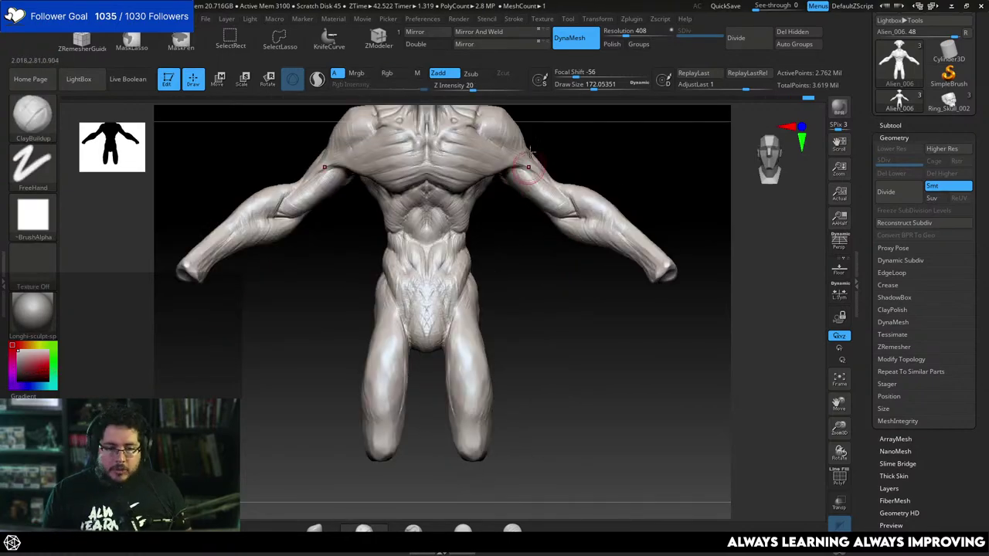
# Reshape the outer contour of the upper arm below the shoulder with the Move brush at draw sizes of about 274 and 286.
pyautogui.press('b')
pyautogui.press('m')
pyautogui.press('v')
pyautogui.press('space')
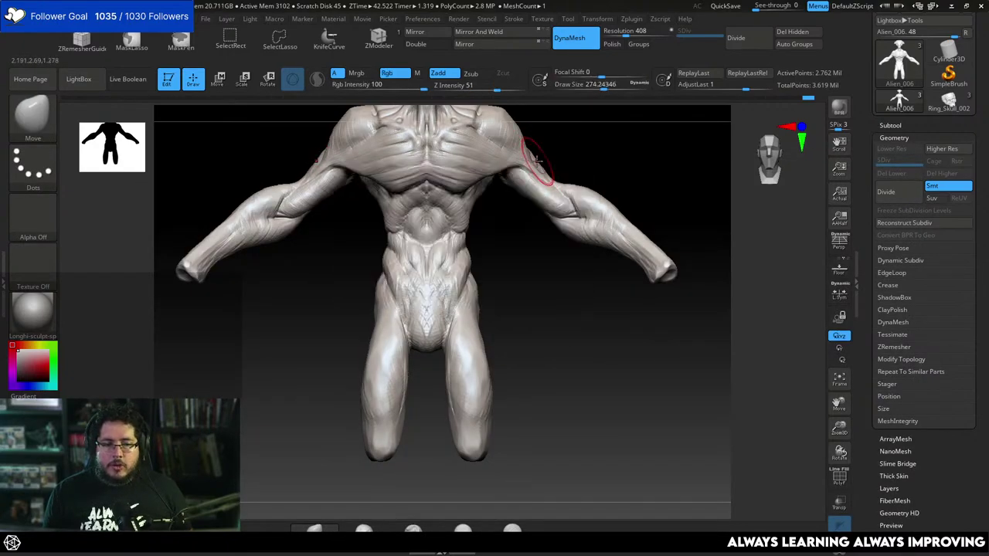
pyautogui.keyDown('shift'); pyautogui.moveTo(533, 167); pyautogui.dragTo(549, 193, button='right'); pyautogui.keyUp('shift')
pyautogui.press('space')
pyautogui.moveTo(550, 194); pyautogui.dragTo(544, 194)
pyautogui.moveTo(561, 179)
pyautogui.keyDown('ctrl'); pyautogui.mouseDown(button='right')
pyautogui.moveTo(567, 225)
pyautogui.moveTo(513, 224)
pyautogui.mouseUp(button='right'); pyautogui.keyUp('ctrl')
pyautogui.moveTo(458, 305)
pyautogui.keyDown('alt'); pyautogui.mouseDown(button='right')
pyautogui.moveTo(452, 283)
pyautogui.moveTo(440, 305)
pyautogui.moveTo(563, 274)
pyautogui.moveTo(545, 290)
pyautogui.moveTo(543, 276)
pyautogui.moveTo(556, 287)
pyautogui.moveTo(670, 199)
pyautogui.mouseUp(button='right'); pyautogui.keyUp('alt')
# Append a ZSphere as a new subtool and make it active in Move mode.
pyautogui.click(891, 125)
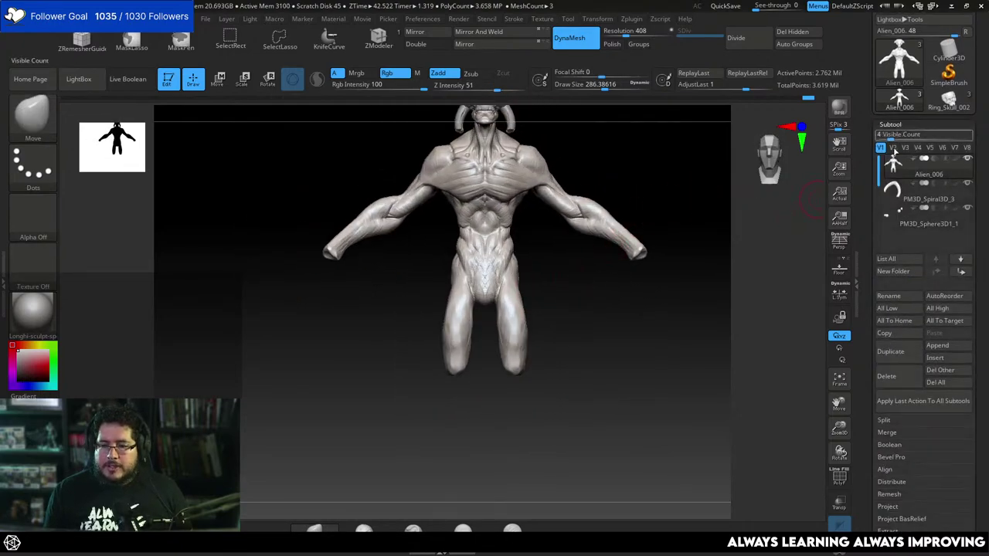
pyautogui.click(942, 346)
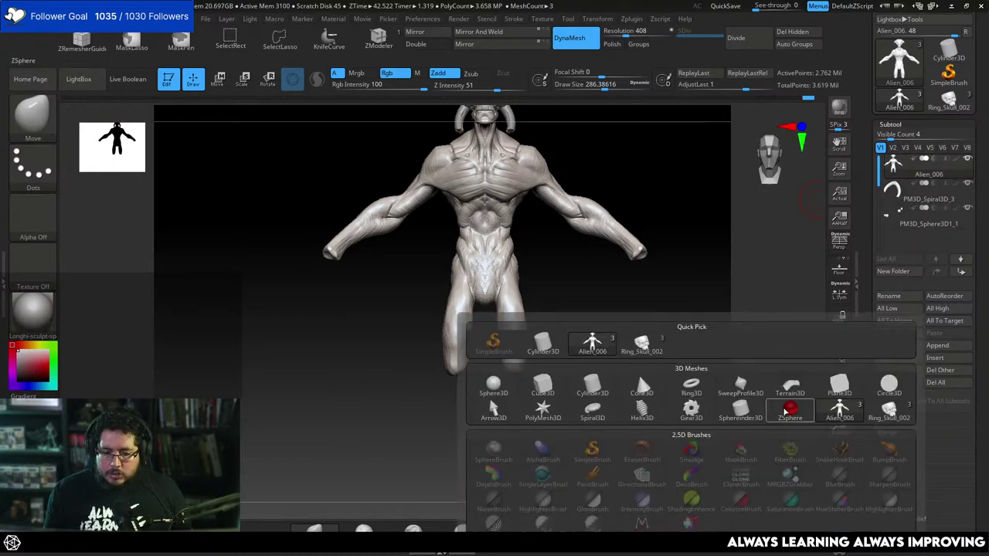
pyautogui.click(788, 410)
pyautogui.click(895, 240)
pyautogui.press('w')
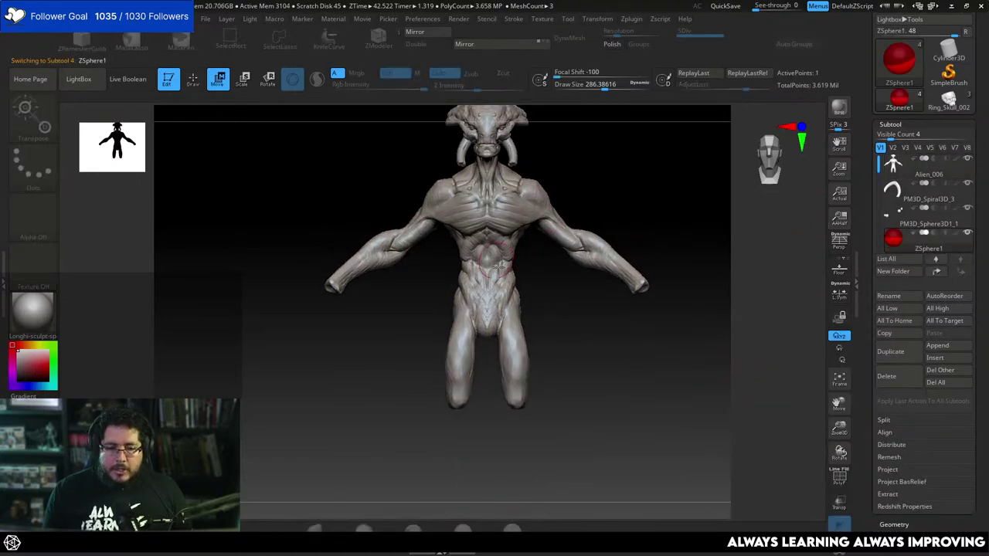
# Turn on transparency and move the ZSphere from inside the head to the end of the wrist.
pyautogui.moveTo(555, 348)
pyautogui.keyDown('ctrl'); pyautogui.mouseDown(button='right')
pyautogui.moveTo(556, 327)
pyautogui.moveTo(568, 346)
pyautogui.mouseUp(button='right'); pyautogui.keyUp('ctrl')
pyautogui.moveTo(568, 346); pyautogui.dragTo(742, 363)
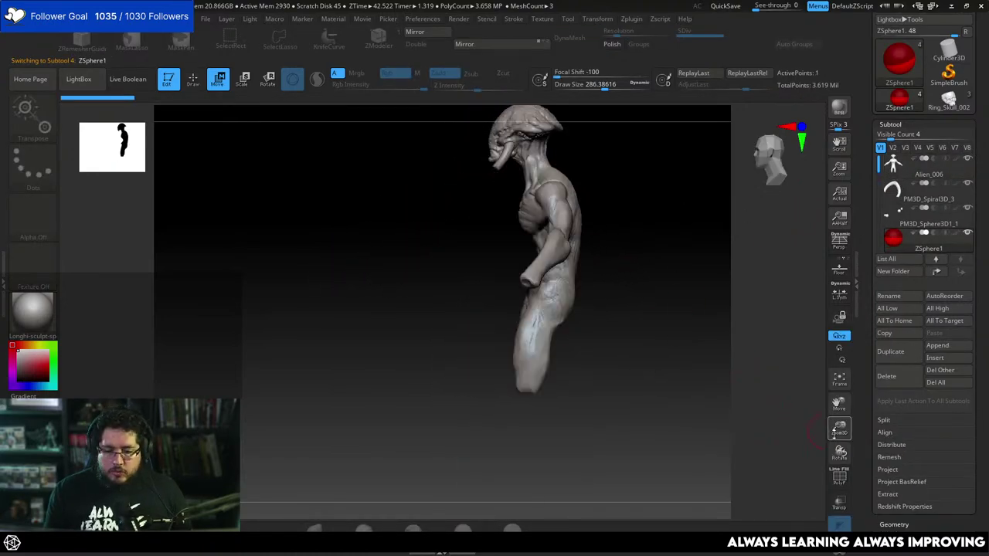
pyautogui.click(840, 502)
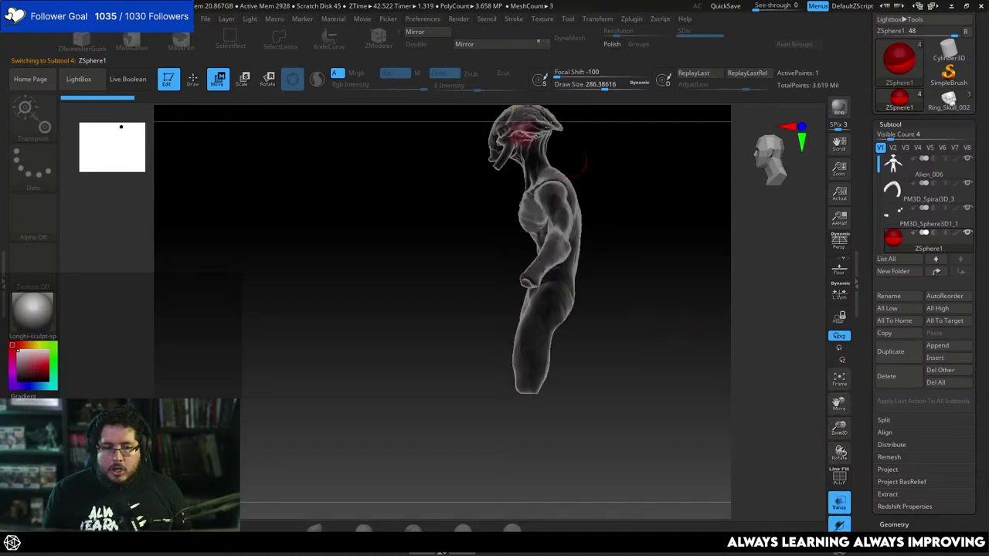
pyautogui.moveTo(627, 199); pyautogui.dragTo(541, 187)
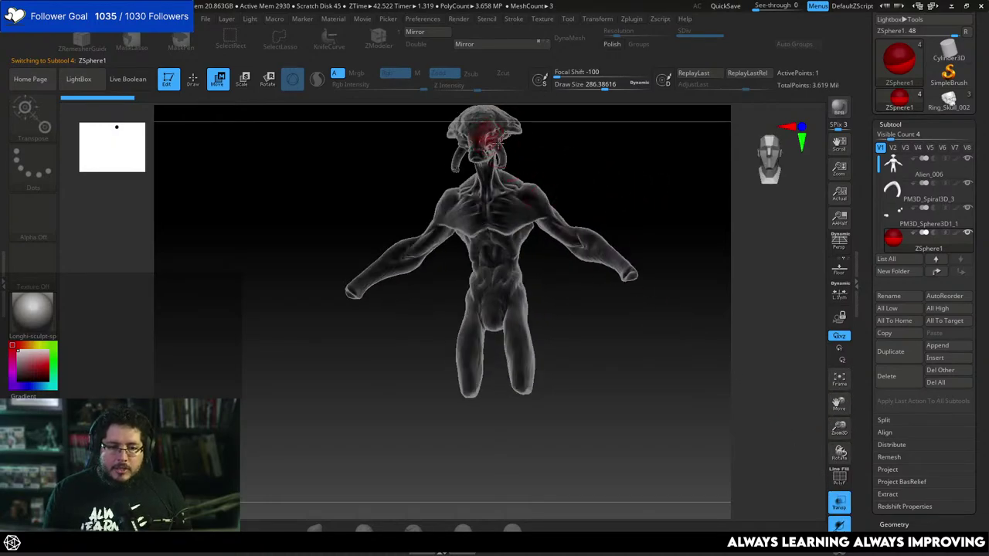
pyautogui.moveTo(499, 143); pyautogui.dragTo(657, 285)
pyautogui.moveTo(699, 306); pyautogui.dragTo(622, 306)
pyautogui.moveTo(655, 284); pyautogui.dragTo(575, 331)
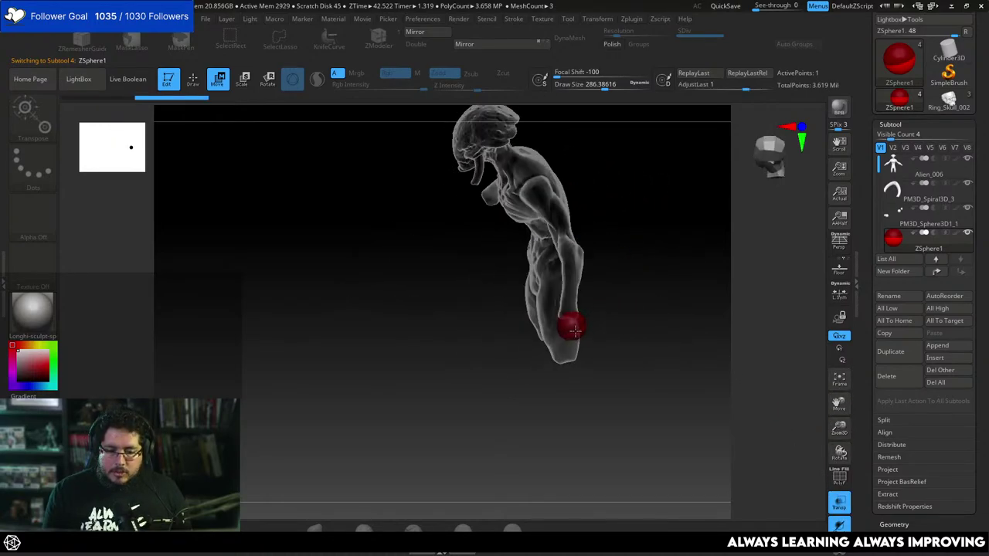
pyautogui.moveTo(626, 294); pyautogui.dragTo(690, 294)
pyautogui.keyDown('alt'); pyautogui.moveTo(684, 309); pyautogui.dragTo(660, 402); pyautogui.keyUp('alt')
# Scale the ZSphere to match the wrist's width and seat it over the open end of the forearm.
pyautogui.press('e')
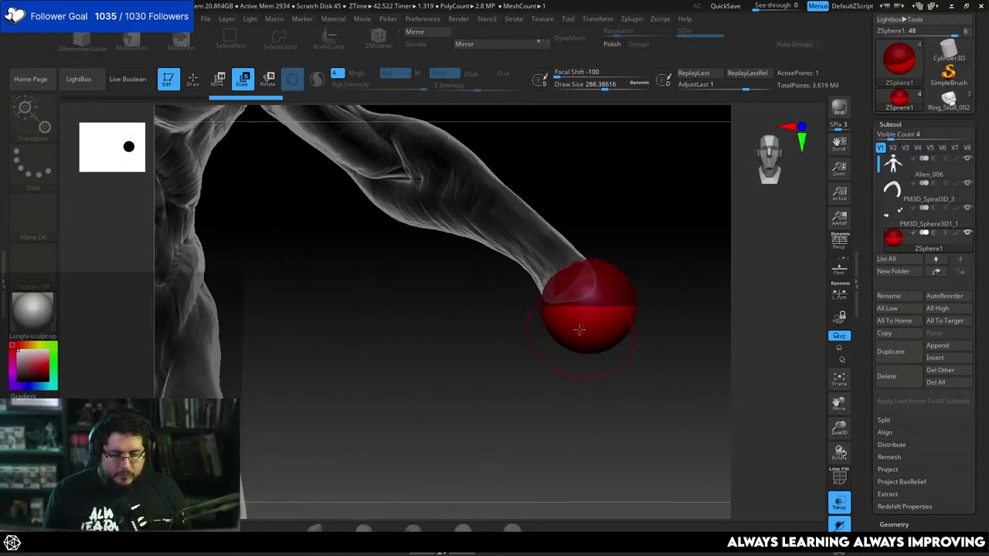
pyautogui.moveTo(568, 305); pyautogui.dragTo(508, 224)
pyautogui.press('w')
pyautogui.moveTo(662, 360); pyautogui.dragTo(636, 355)
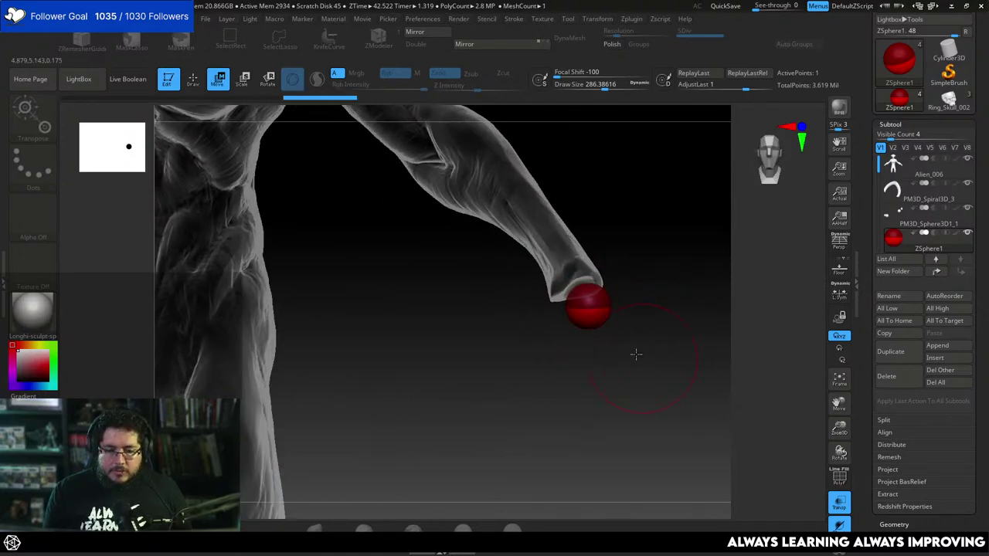
pyautogui.press('e')
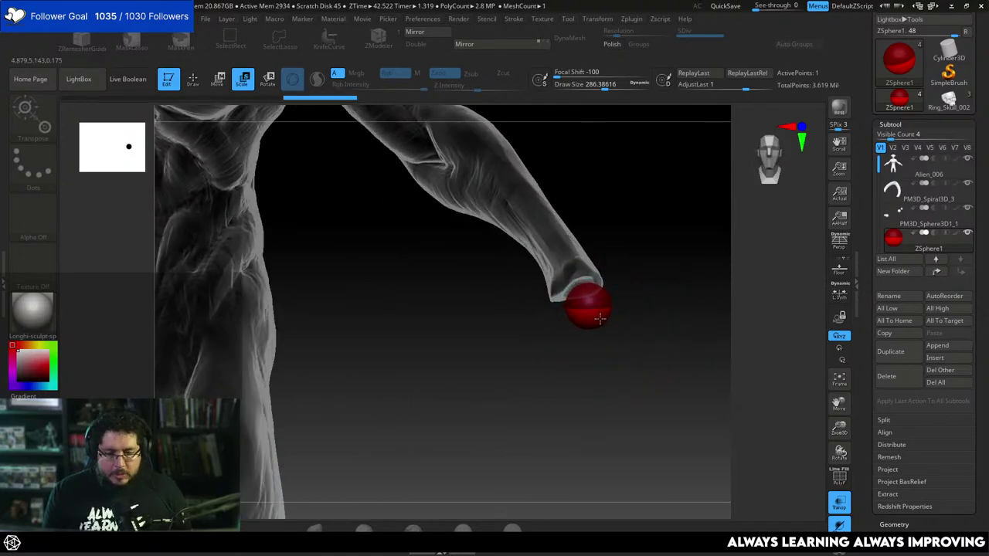
pyautogui.moveTo(653, 353); pyautogui.dragTo(694, 381)
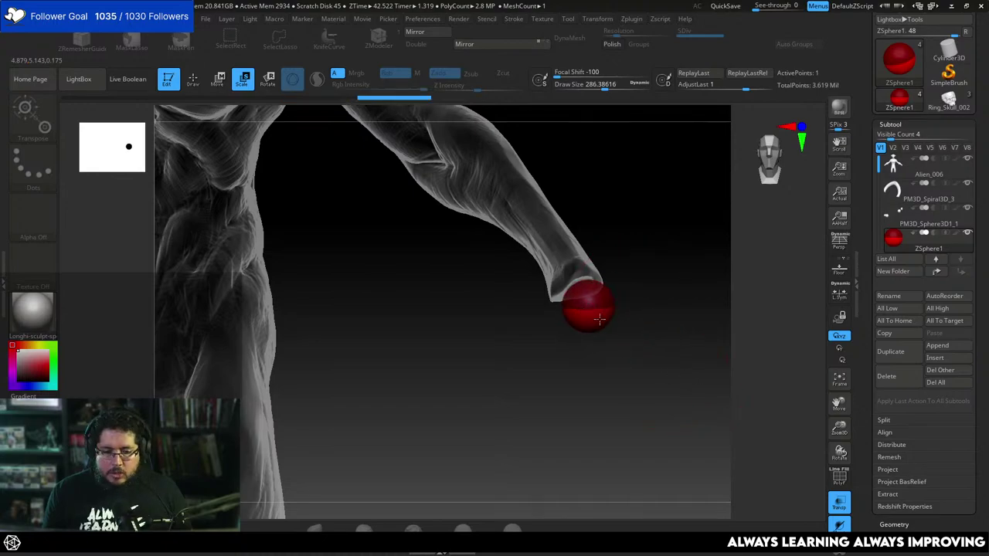
pyautogui.moveTo(600, 320); pyautogui.dragTo(635, 345)
pyautogui.press('w')
pyautogui.moveTo(595, 316); pyautogui.dragTo(585, 308)
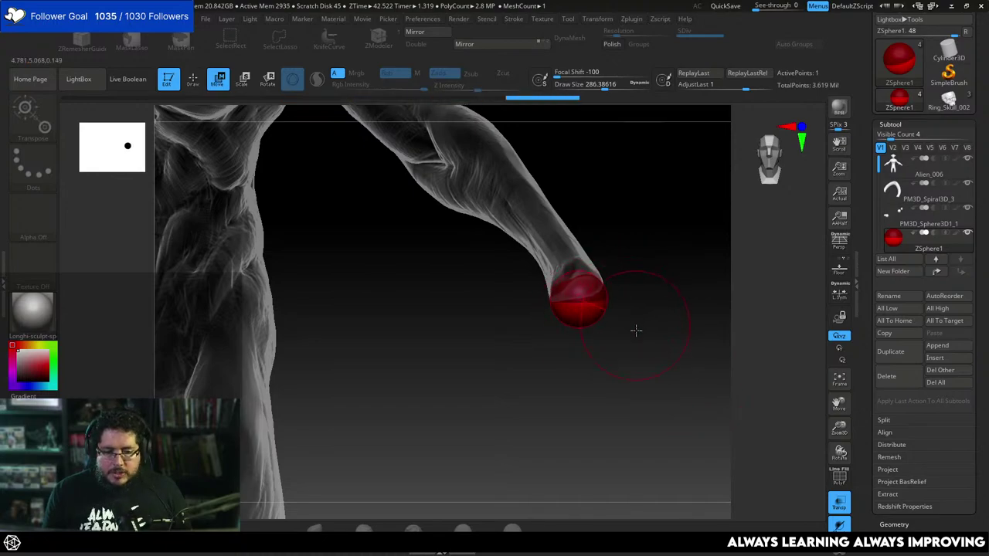
# Add a child ZSphere below the wrist, pull it outward to form the palm, and enlarge it slightly.
pyautogui.press('q')
pyautogui.press('space')
pyautogui.press('a')
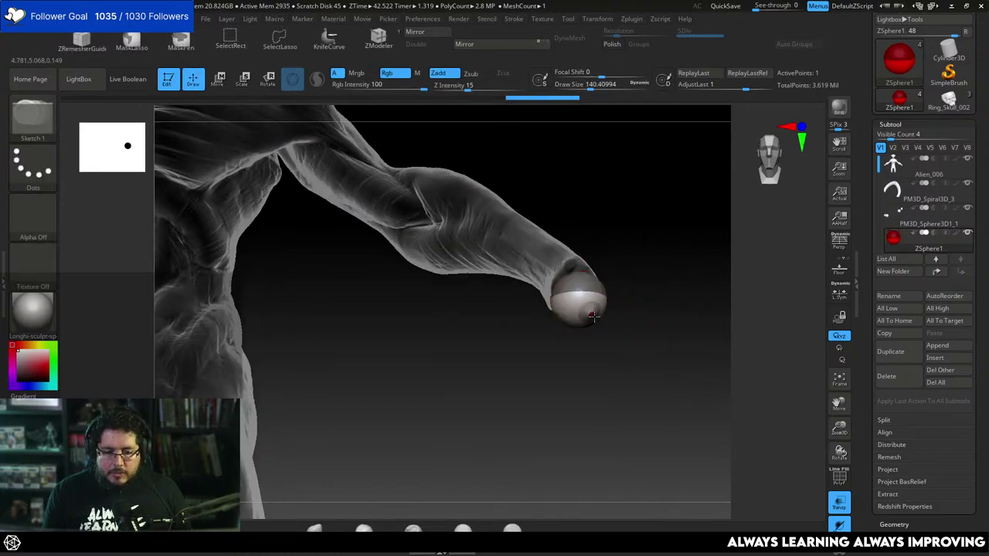
pyautogui.press('w')
pyautogui.moveTo(604, 326)
pyautogui.mouseDown()
pyautogui.moveTo(631, 342)
pyautogui.moveTo(610, 340)
pyautogui.mouseUp()
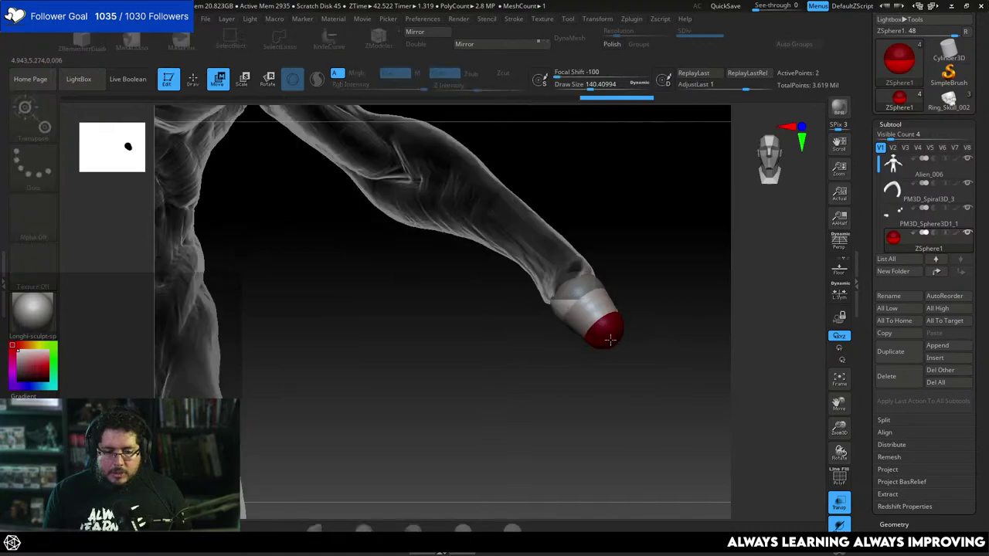
pyautogui.press('e')
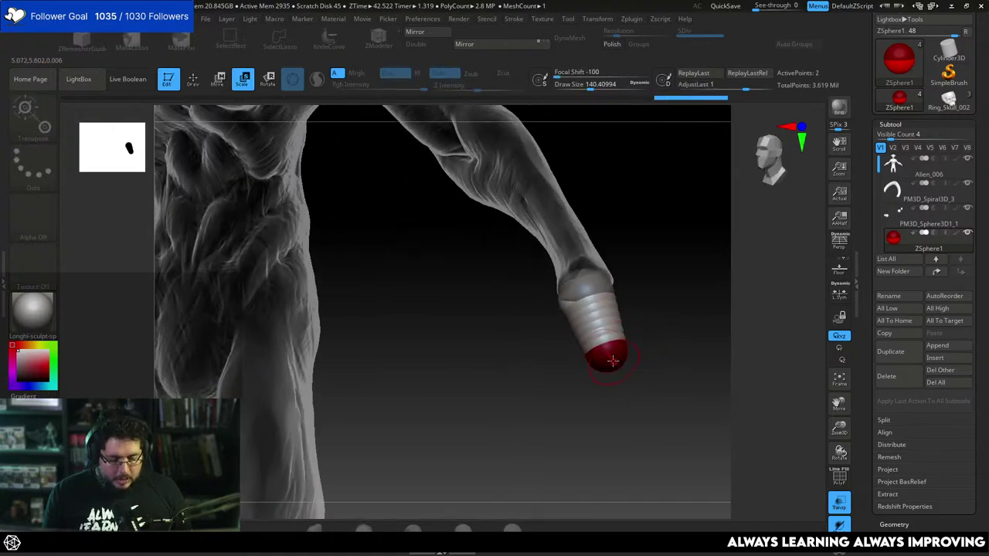
pyautogui.moveTo(640, 403); pyautogui.dragTo(656, 418)
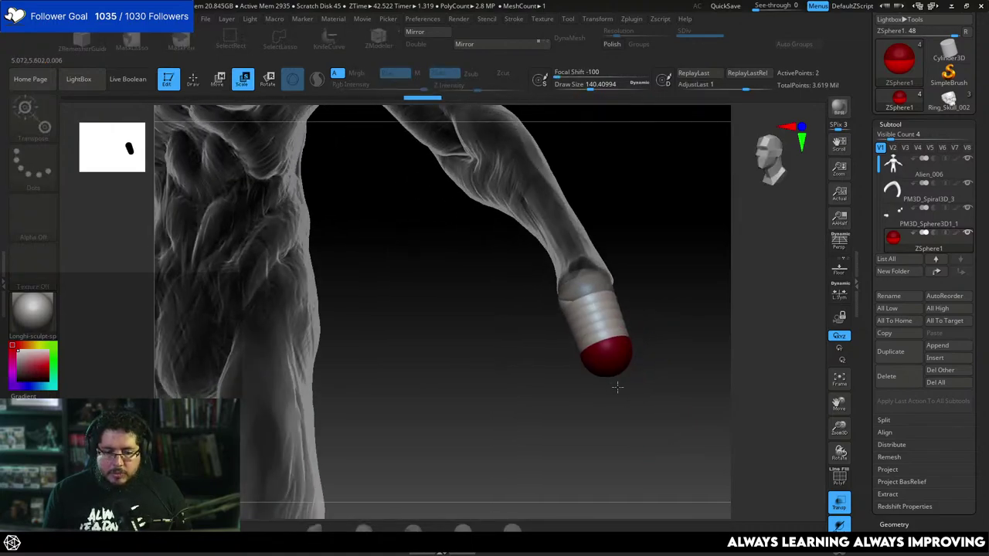
# Insert a ZSphere midway along the palm and branch a thumb base off its inner side at a draw size of about 65.
pyautogui.press('q')
pyautogui.press('space')
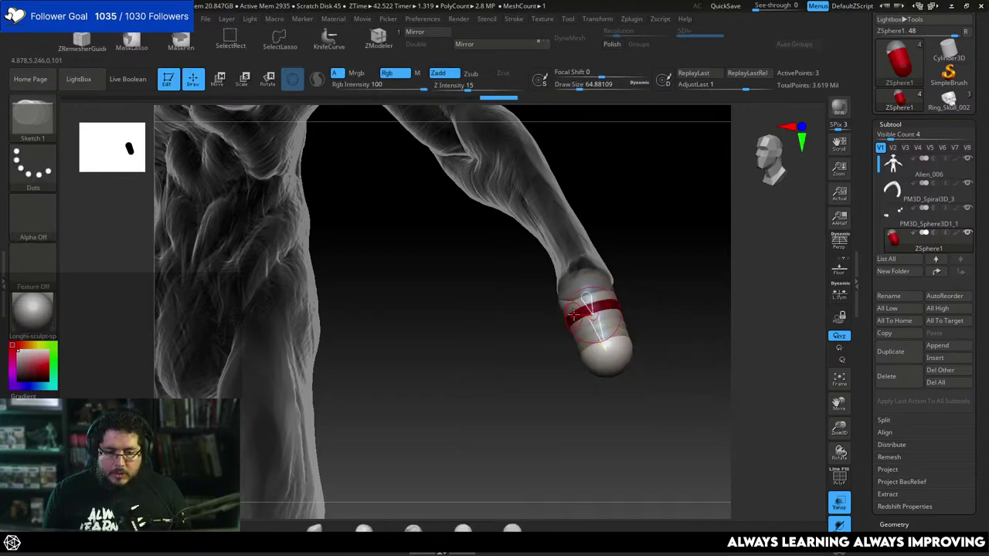
pyautogui.moveTo(587, 323)
pyautogui.mouseDown(button='right')
pyautogui.moveTo(502, 321)
pyautogui.moveTo(625, 276)
pyautogui.mouseUp(button='right')
pyautogui.press('w')
pyautogui.press('q')
pyautogui.click(551, 324)
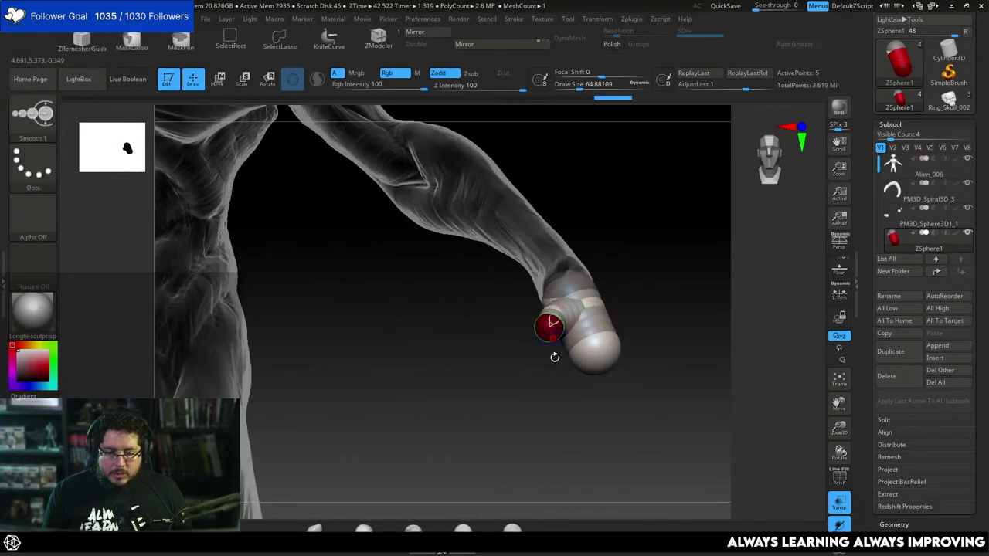
# Place three small finger-base ZSpheres across the end of the palm, beyond the thumb base.
pyautogui.moveTo(554, 355)
pyautogui.mouseDown(button='right')
pyautogui.moveTo(565, 398)
pyautogui.moveTo(596, 409)
pyautogui.mouseUp(button='right')
pyautogui.moveTo(589, 364); pyautogui.dragTo(591, 370)
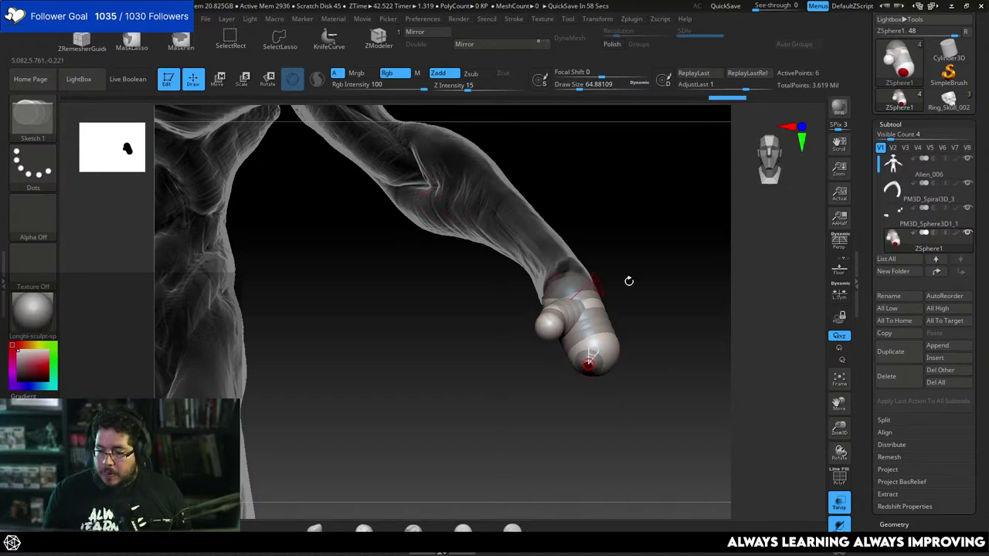
pyautogui.moveTo(629, 280); pyautogui.dragTo(644, 299, button='right')
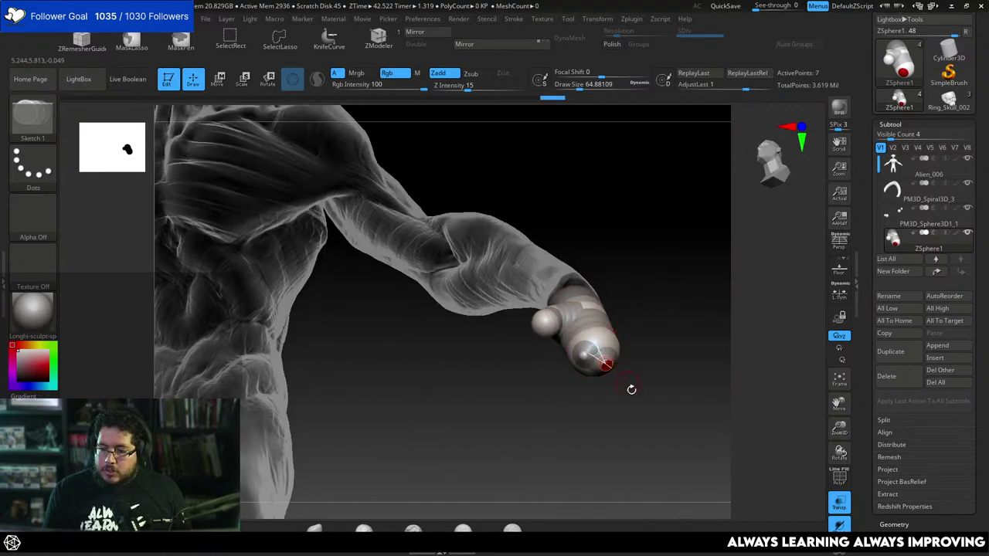
pyautogui.moveTo(631, 391); pyautogui.dragTo(650, 264, button='right')
pyautogui.moveTo(618, 308); pyautogui.dragTo(624, 306)
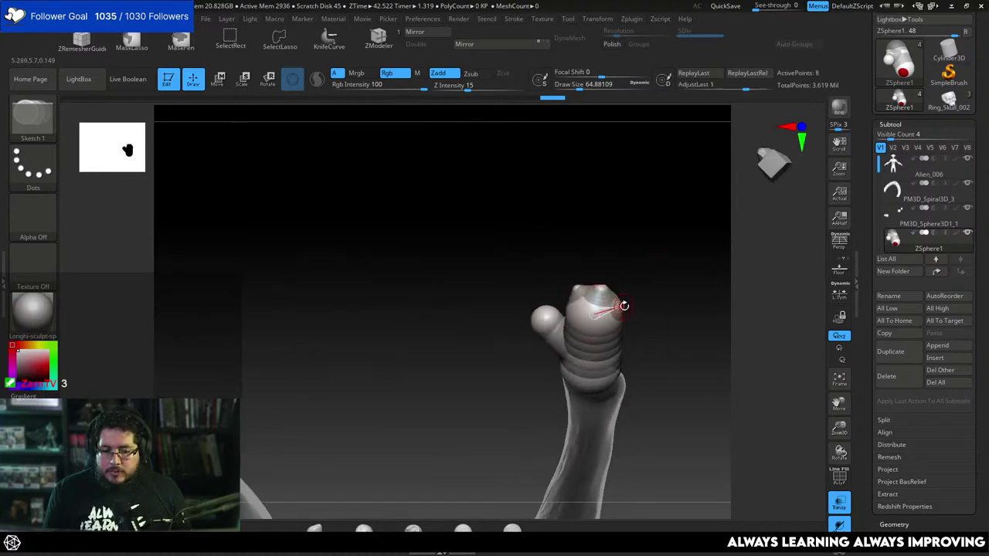
pyautogui.moveTo(646, 298)
pyautogui.mouseDown(button='right')
pyautogui.moveTo(660, 285)
pyautogui.moveTo(671, 303)
pyautogui.mouseUp(button='right')
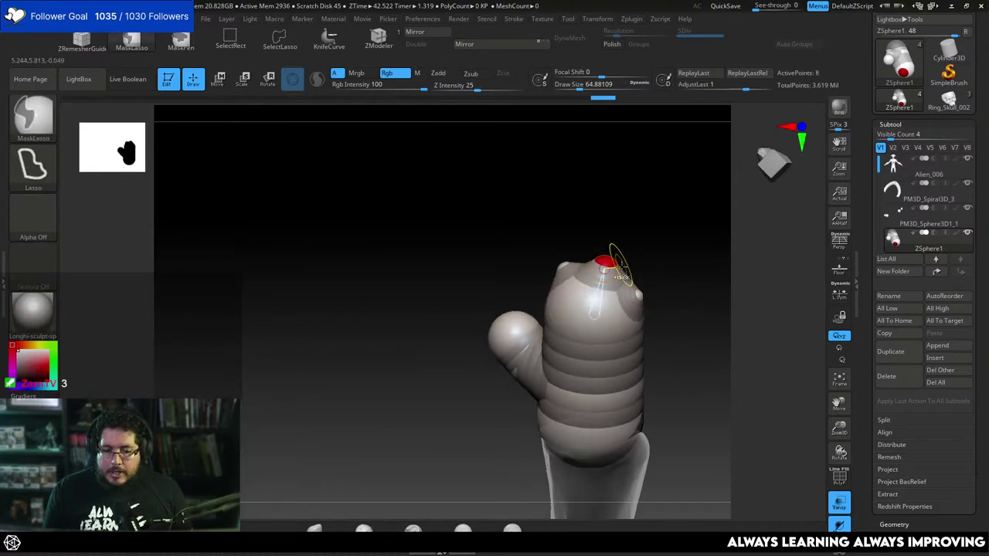
# Undo the last finger-base placements and add them again, spacing the knuckle ZSpheres more evenly across the palm's end.
pyautogui.hotkey('ctrl', 'z')
pyautogui.hotkey('ctrl', 'z')
pyautogui.hotkey('ctrl', 'z')
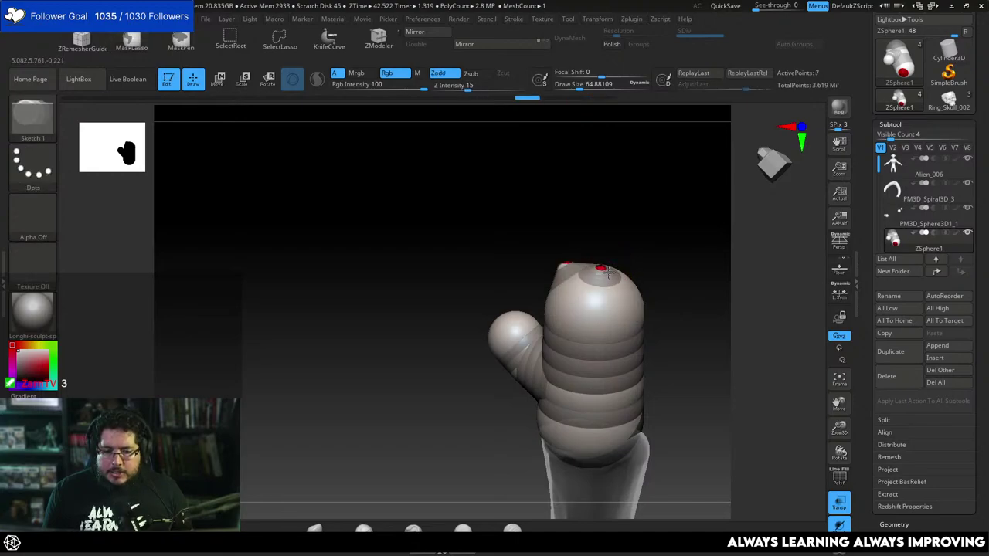
pyautogui.moveTo(610, 272); pyautogui.dragTo(655, 299)
pyautogui.click(634, 302)
# Pull a long finger out from the outer knuckle, on the side of the palm opposite the thumb.
pyautogui.moveTo(696, 283)
pyautogui.mouseDown()
pyautogui.moveTo(680, 278)
pyautogui.moveTo(677, 309)
pyautogui.moveTo(681, 220)
pyautogui.mouseUp()
pyautogui.press('w')
pyautogui.hotkey('ctrl', 'z')
pyautogui.press('space')
pyautogui.moveTo(669, 280)
pyautogui.mouseDown()
pyautogui.moveTo(643, 279)
pyautogui.moveTo(690, 204)
pyautogui.moveTo(698, 168)
pyautogui.moveTo(652, 343)
pyautogui.mouseUp()
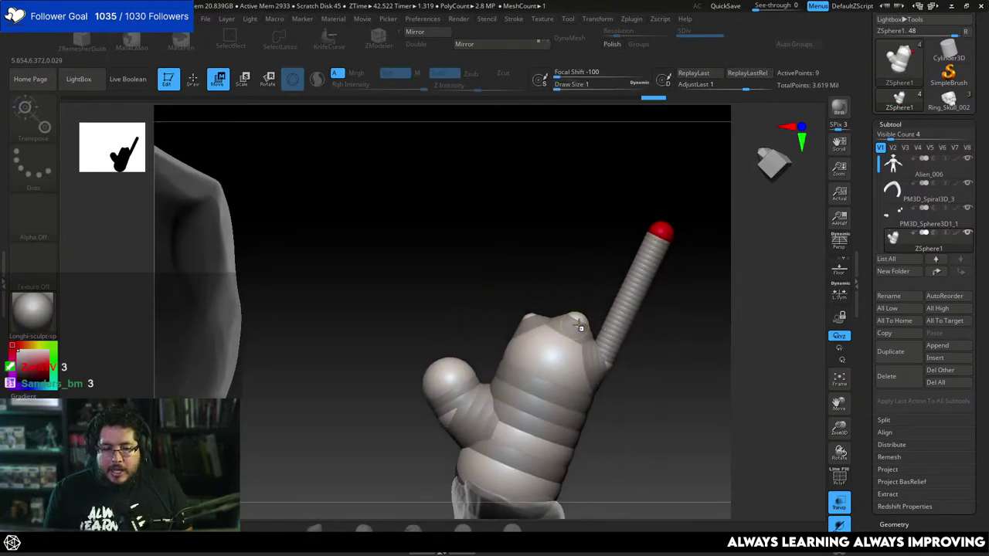
# Draw a child ZSphere on the middle knuckle, pull it out slightly past the outer finger, and adjust the fingertip thickness.
pyautogui.press('q')
pyautogui.moveTo(579, 317)
pyautogui.mouseDown()
pyautogui.moveTo(607, 232)
pyautogui.moveTo(623, 219)
pyautogui.mouseUp()
pyautogui.press('w')
pyautogui.press('e')
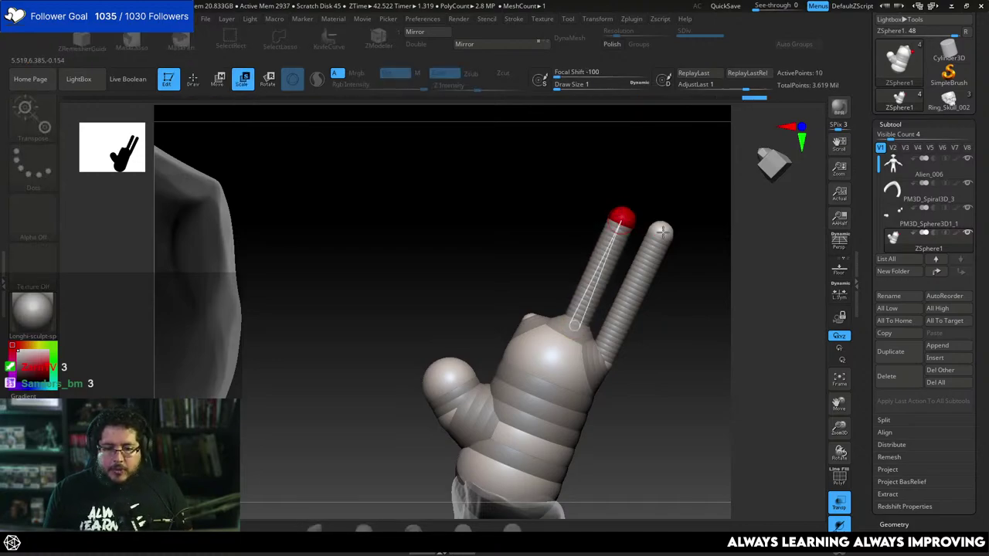
pyautogui.click(660, 232)
# Add a child ZSphere on the thumb-side knuckle, pull it out as the third finger, and enlarge its tip.
pyautogui.press('q')
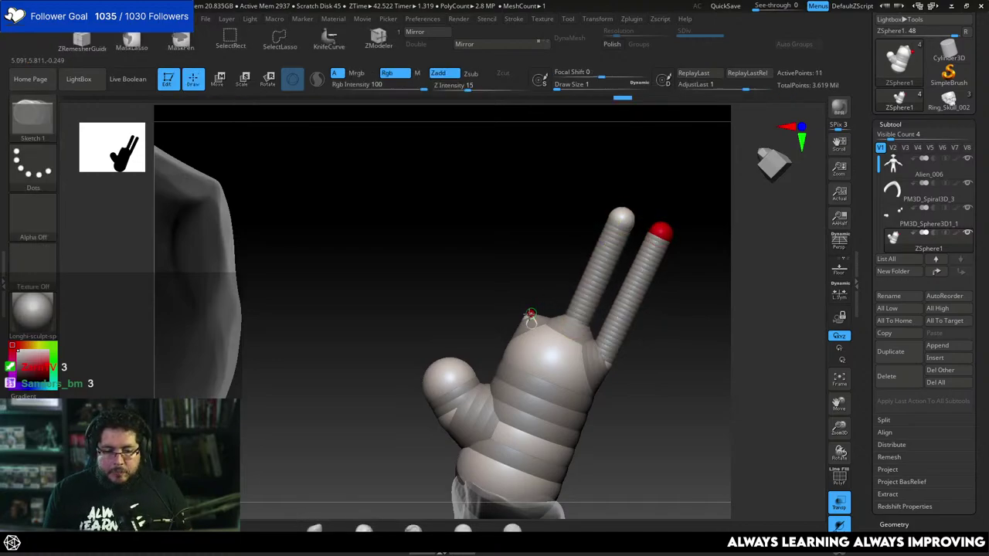
pyautogui.press('w')
pyautogui.moveTo(533, 312); pyautogui.dragTo(577, 205)
pyautogui.press('e')
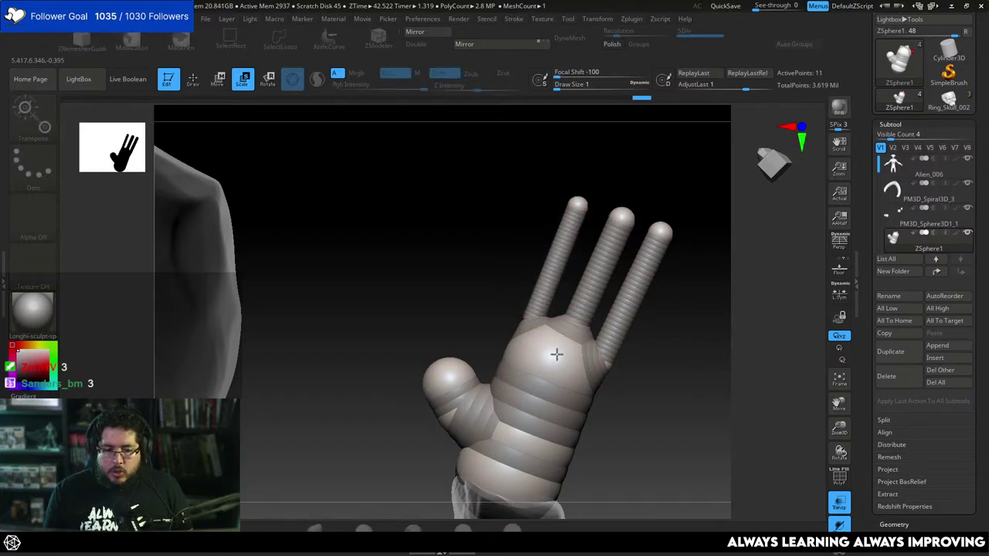
pyautogui.moveTo(581, 207); pyautogui.dragTo(606, 372)
pyautogui.press('q')
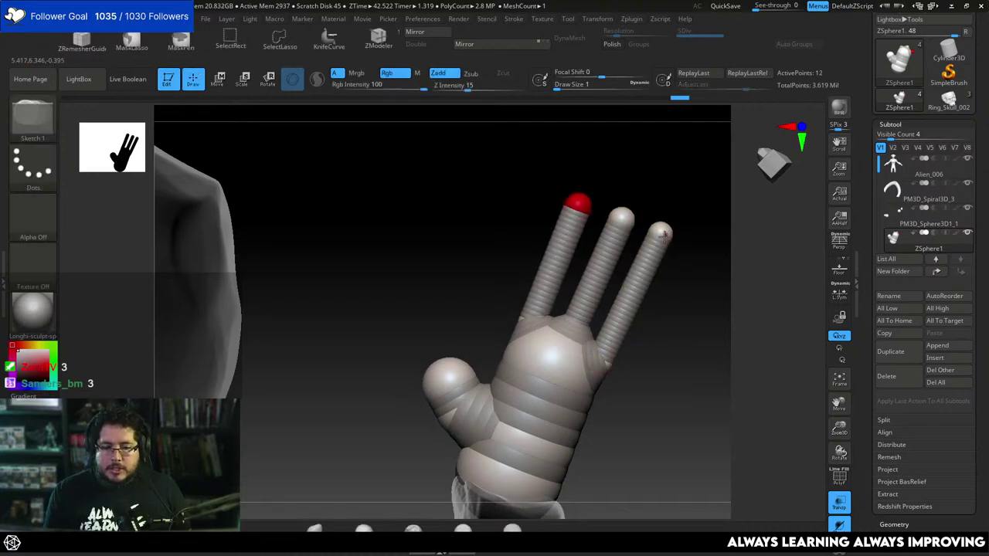
# Undo the stray ZSphere, then shorten the outer finger slightly and enlarge its tip.
pyautogui.moveTo(664, 230)
pyautogui.mouseDown()
pyautogui.moveTo(660, 243)
pyautogui.moveTo(635, 241)
pyautogui.mouseUp()
pyautogui.hotkey('ctrl', 'z')
pyautogui.press('w')
pyautogui.press('e')
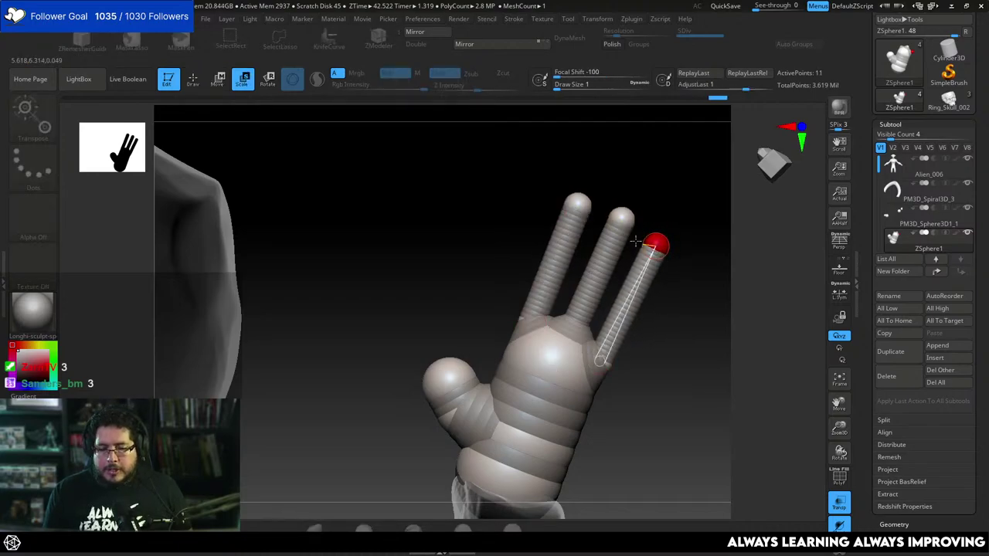
# Insert two joint ZSpheres along each of the three fingers to divide them into segments.
pyautogui.press('q')
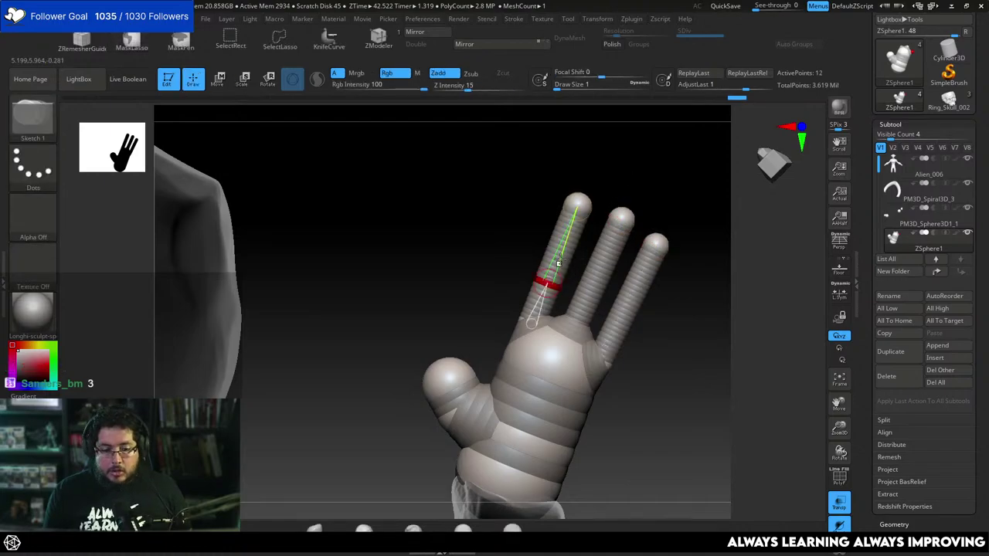
pyautogui.click(565, 242)
pyautogui.click(587, 299)
pyautogui.hotkey('ctrl', 'z')
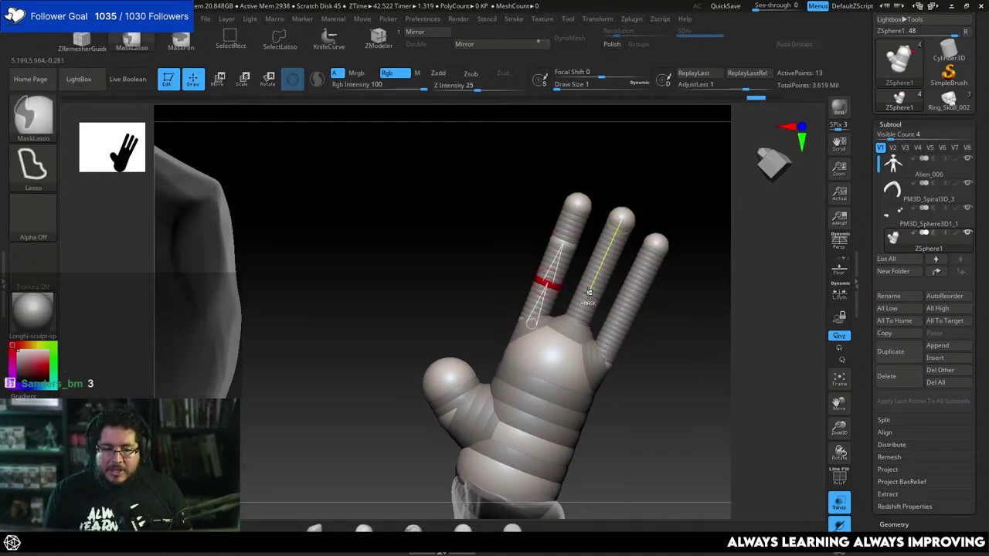
pyautogui.click(593, 287)
pyautogui.click(610, 250)
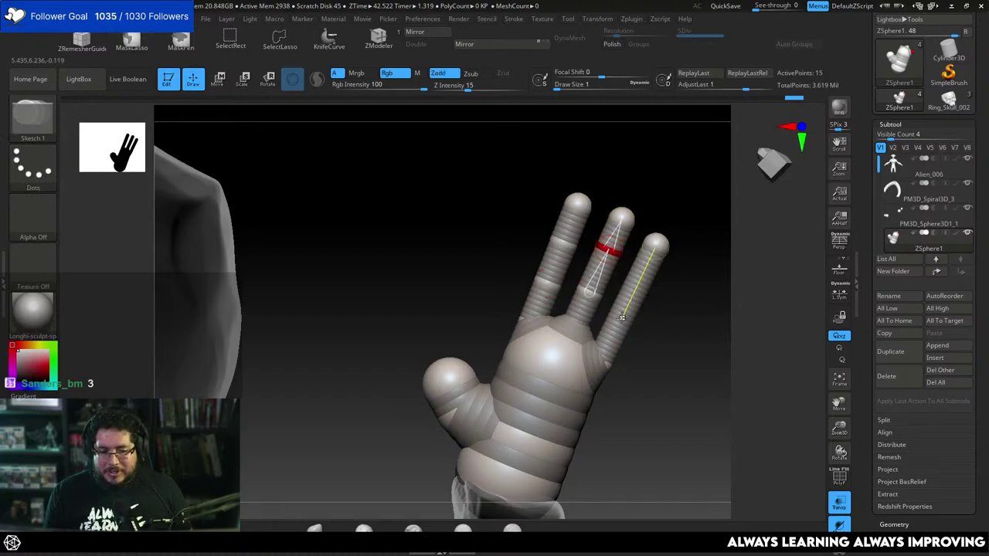
pyautogui.click(648, 278)
pyautogui.moveTo(668, 311)
pyautogui.mouseDown()
pyautogui.moveTo(678, 314)
pyautogui.moveTo(649, 299)
pyautogui.moveTo(673, 286)
pyautogui.mouseUp()
# Bend the outer finger by moving its two joints, tip and base into a relaxed pose.
pyautogui.press('w')
pyautogui.moveTo(613, 314); pyautogui.dragTo(638, 340)
pyautogui.moveTo(658, 283); pyautogui.dragTo(666, 288)
pyautogui.moveTo(661, 246); pyautogui.dragTo(666, 247)
pyautogui.moveTo(672, 349)
pyautogui.mouseDown()
pyautogui.moveTo(597, 322)
pyautogui.moveTo(677, 338)
pyautogui.mouseUp()
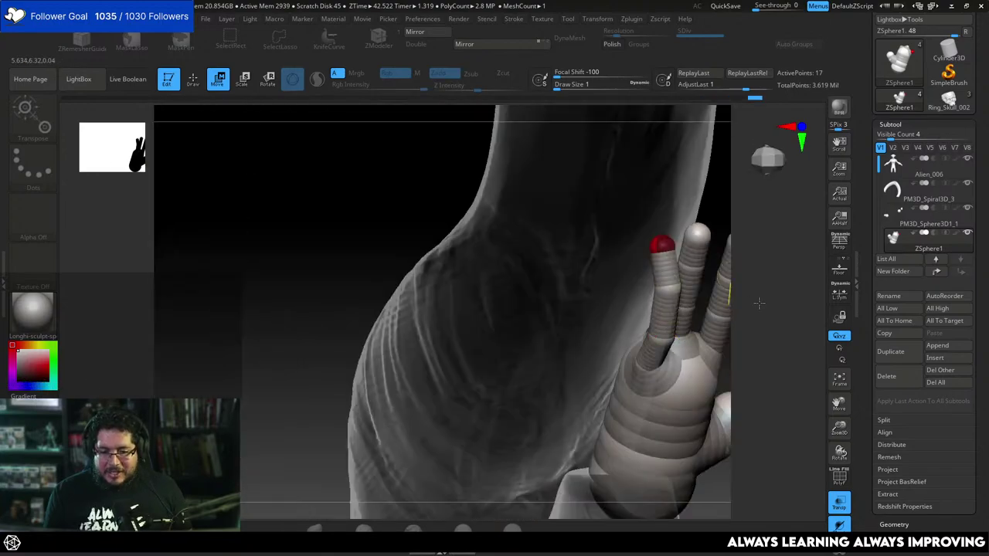
# Bend the middle finger to follow the outer one by shifting its joints and tip.
pyautogui.moveTo(758, 303); pyautogui.dragTo(725, 277)
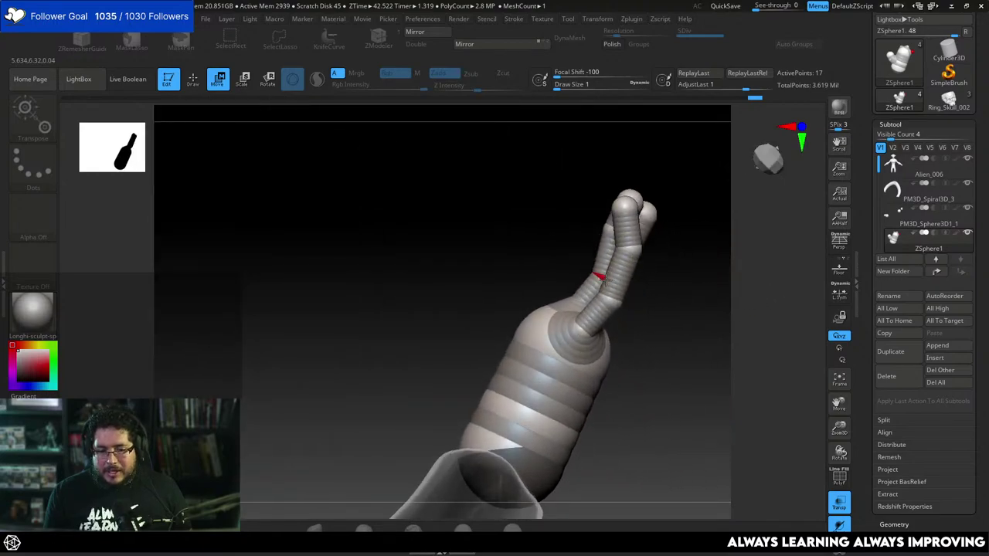
pyautogui.moveTo(602, 280); pyautogui.dragTo(642, 300)
pyautogui.moveTo(663, 217); pyautogui.dragTo(647, 198)
pyautogui.moveTo(695, 224); pyautogui.dragTo(626, 236)
# Bend the thumb-side finger by moving its base, both joints and tip in line with the other fingers.
pyautogui.moveTo(624, 235); pyautogui.dragTo(583, 370, button='right')
pyautogui.moveTo(659, 286); pyautogui.dragTo(644, 295)
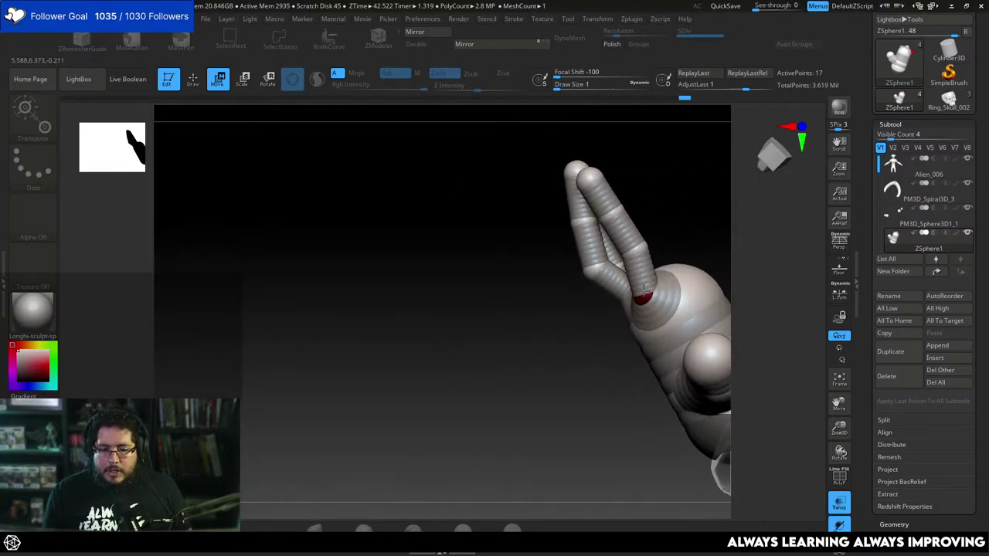
pyautogui.moveTo(641, 249); pyautogui.dragTo(596, 273)
pyautogui.moveTo(612, 221); pyautogui.dragTo(581, 215)
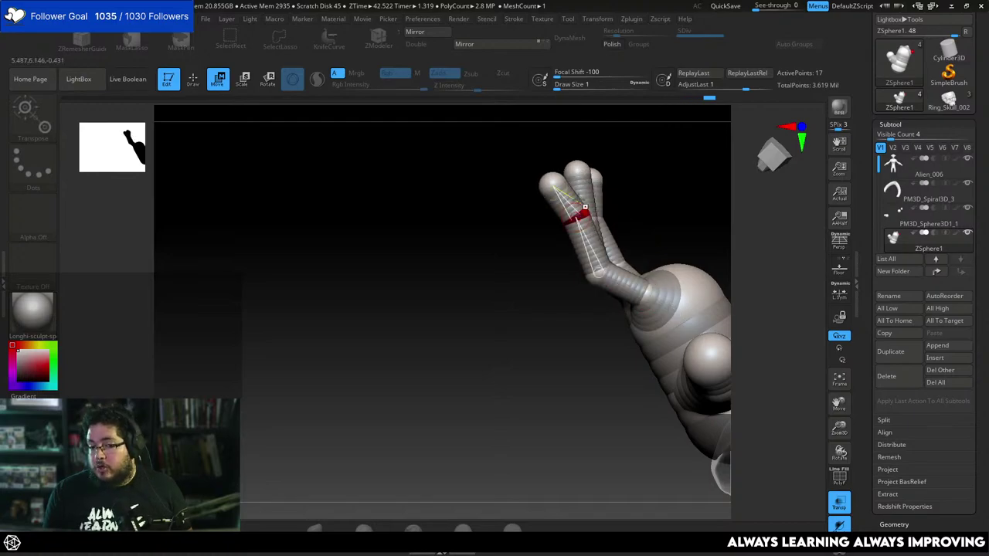
pyautogui.moveTo(553, 183); pyautogui.dragTo(572, 171)
# Refine the thumb-side finger's tip, joints and knuckle, and even out the spacing of the other fingers.
pyautogui.moveTo(499, 232); pyautogui.dragTo(585, 224, button='right')
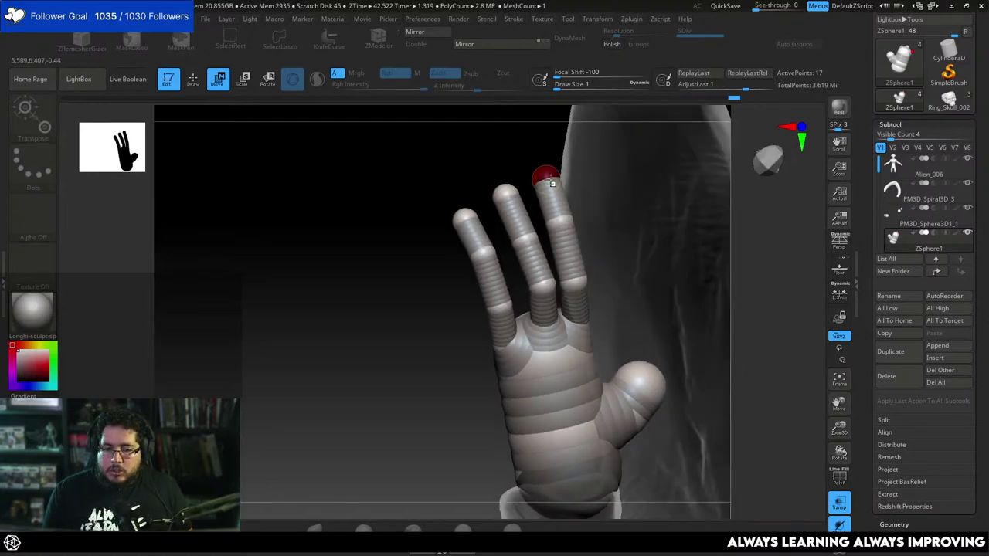
pyautogui.moveTo(546, 174); pyautogui.dragTo(549, 186)
pyautogui.moveTo(550, 168); pyautogui.dragTo(526, 166, button='right')
pyautogui.moveTo(560, 190); pyautogui.dragTo(559, 182)
pyautogui.moveTo(607, 205); pyautogui.dragTo(547, 232)
pyautogui.moveTo(546, 233); pyautogui.dragTo(566, 238, button='right')
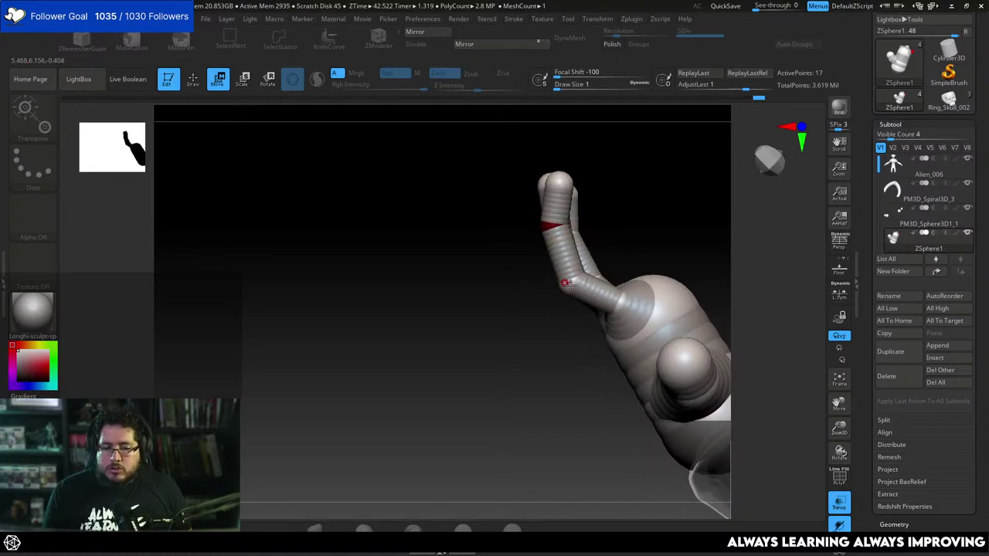
pyautogui.moveTo(570, 283); pyautogui.dragTo(580, 282)
pyautogui.moveTo(624, 306); pyautogui.dragTo(615, 315)
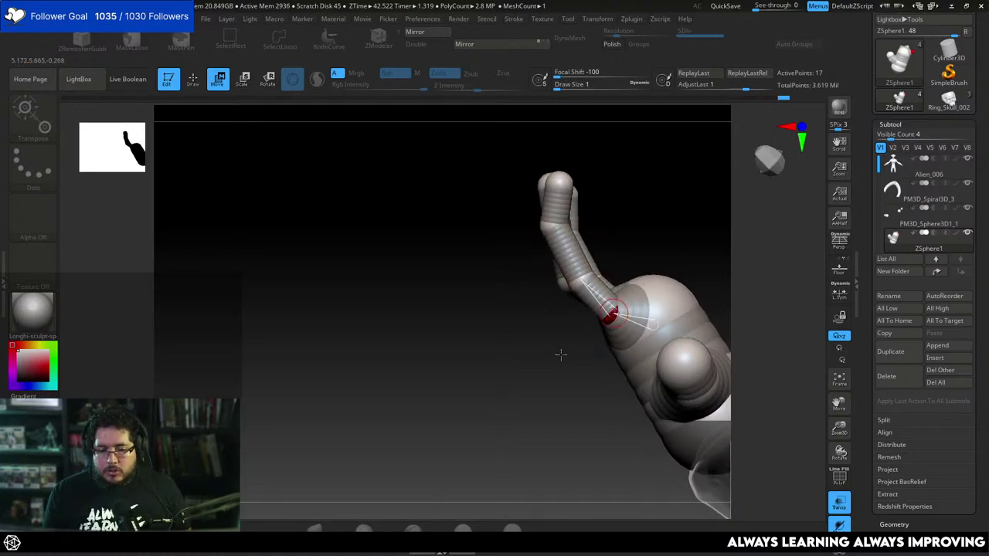
pyautogui.moveTo(561, 353); pyautogui.dragTo(541, 352, button='right')
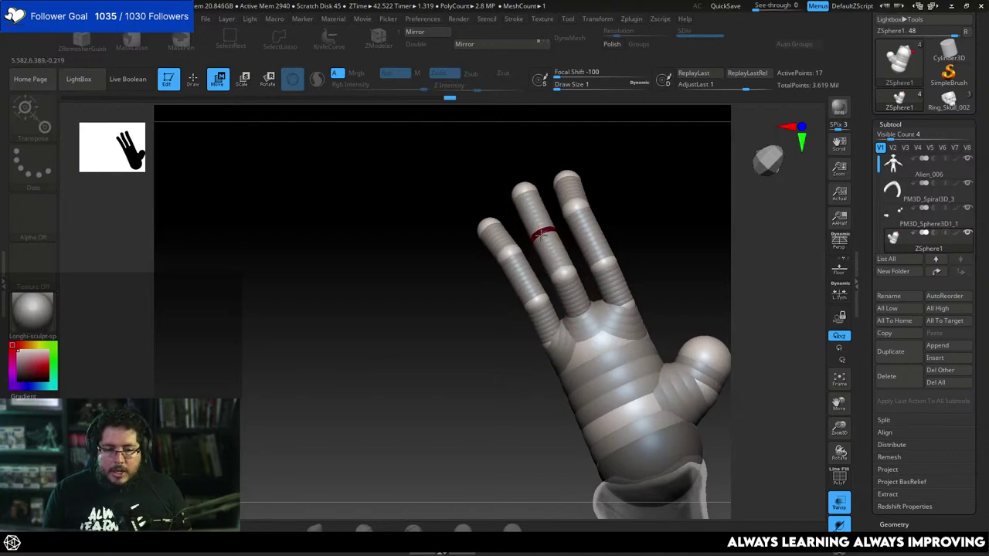
pyautogui.moveTo(607, 233)
pyautogui.mouseDown()
pyautogui.moveTo(545, 230)
pyautogui.moveTo(651, 209)
pyautogui.moveTo(621, 174)
pyautogui.moveTo(623, 234)
pyautogui.moveTo(578, 221)
pyautogui.mouseUp()
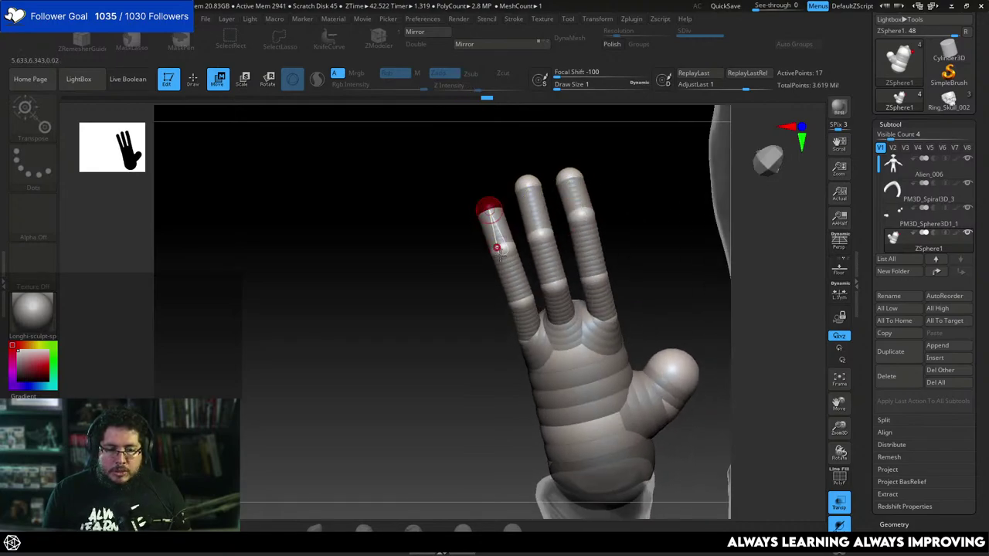
# Add a child ZSphere to the thumb base, pull it out to lengthen the thumb, and slim the thumb down.
pyautogui.moveTo(484, 334)
pyautogui.mouseDown()
pyautogui.moveTo(585, 296)
pyautogui.moveTo(591, 277)
pyautogui.moveTo(587, 368)
pyautogui.moveTo(466, 379)
pyautogui.moveTo(594, 305)
pyautogui.moveTo(625, 316)
pyautogui.moveTo(585, 291)
pyautogui.moveTo(611, 260)
pyautogui.moveTo(516, 336)
pyautogui.moveTo(543, 360)
pyautogui.moveTo(716, 273)
pyautogui.moveTo(698, 304)
pyautogui.moveTo(637, 281)
pyautogui.mouseUp()
pyautogui.press('q')
pyautogui.click(589, 345)
pyautogui.press('w')
pyautogui.press('e')
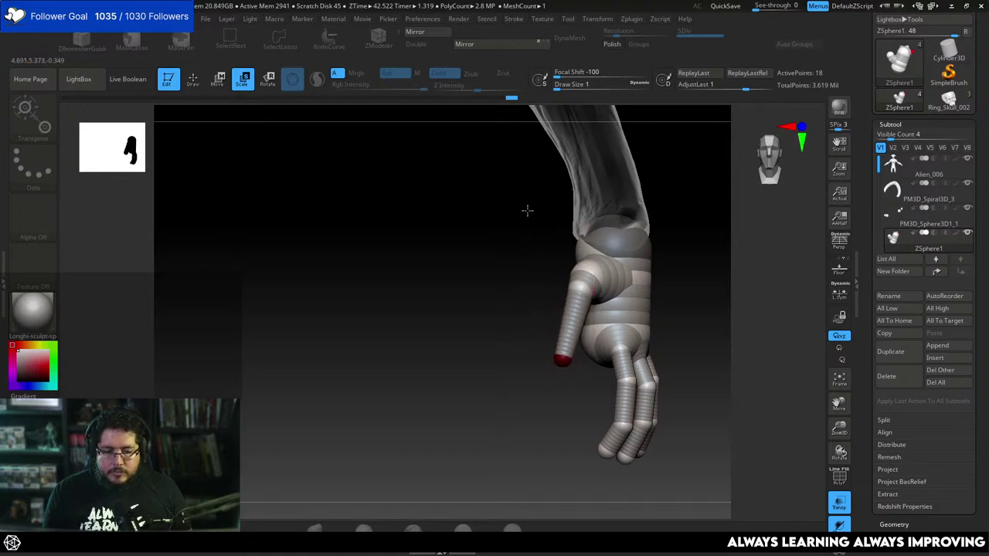
# Bend the thumb away from the palm by repositioning its middle joint and tip.
pyautogui.moveTo(696, 245)
pyautogui.mouseDown()
pyautogui.moveTo(721, 307)
pyautogui.moveTo(708, 260)
pyautogui.mouseUp()
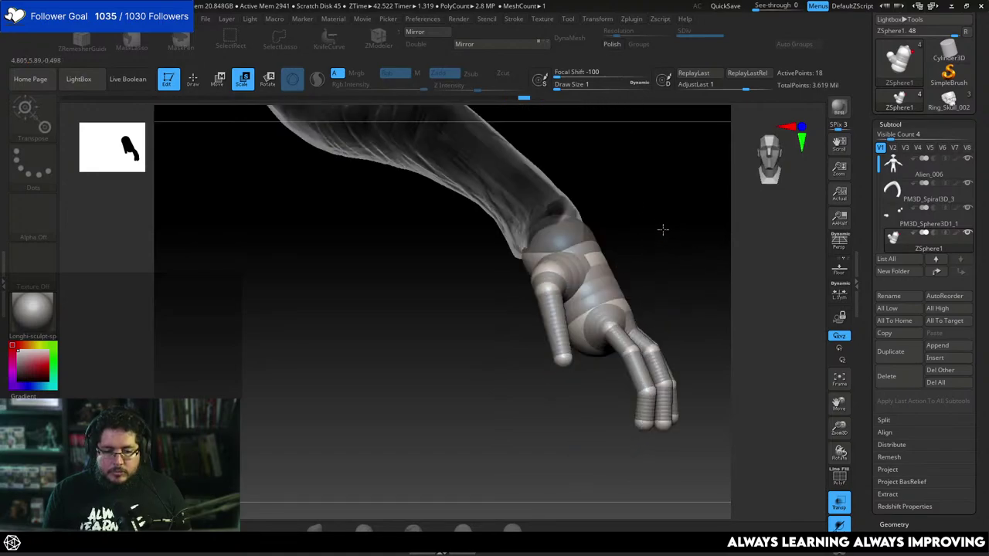
pyautogui.moveTo(663, 229); pyautogui.dragTo(667, 212)
pyautogui.press('w')
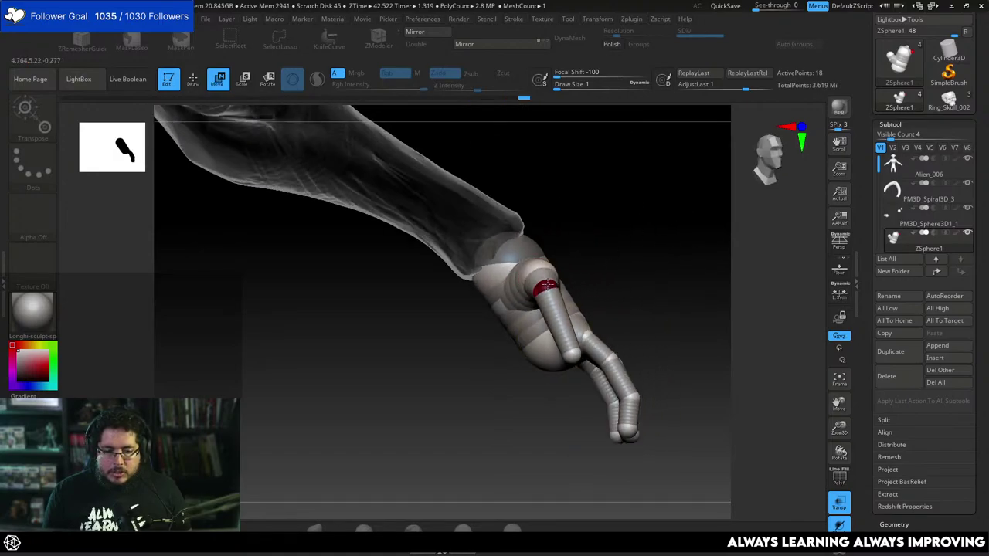
pyautogui.moveTo(574, 300); pyautogui.dragTo(625, 278)
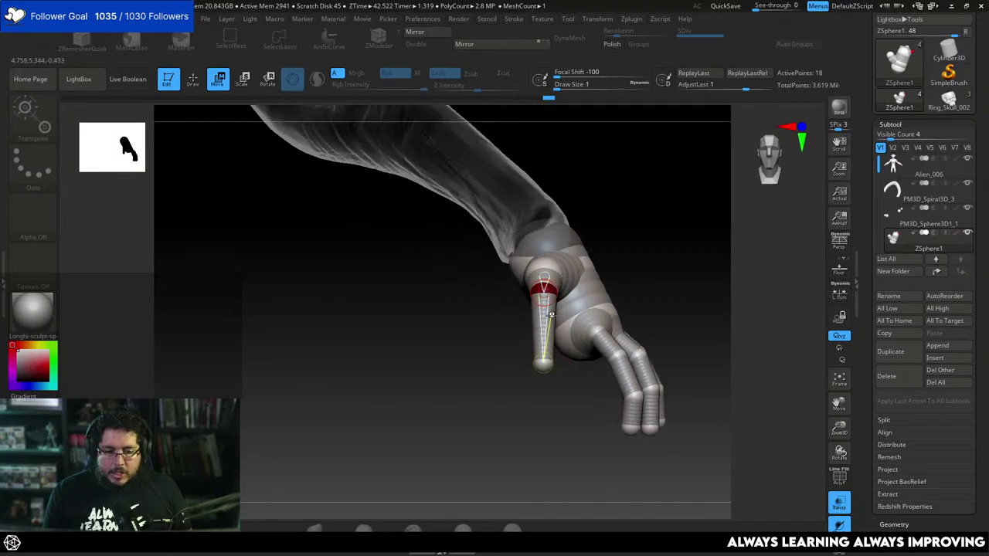
pyautogui.moveTo(669, 224); pyautogui.dragTo(547, 319)
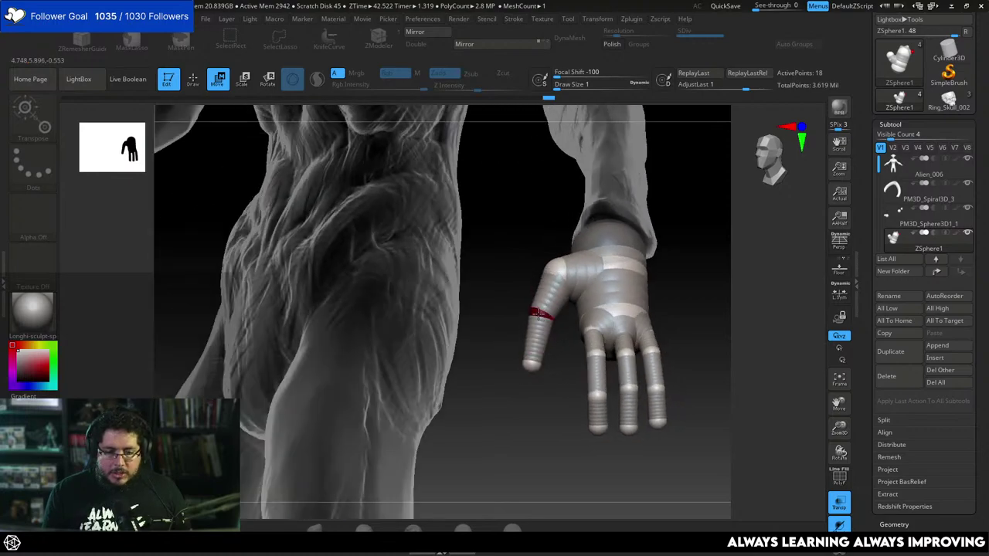
pyautogui.moveTo(532, 356); pyautogui.dragTo(580, 248)
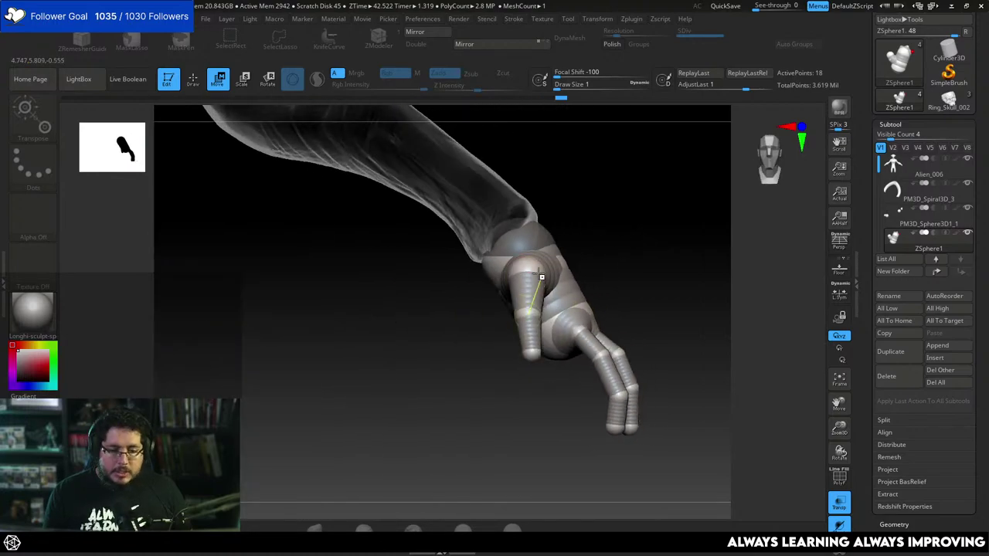
# Reduce the ZSphere at the thumb's base and shift the thumb tip slightly away from the fingers.
pyautogui.press('e')
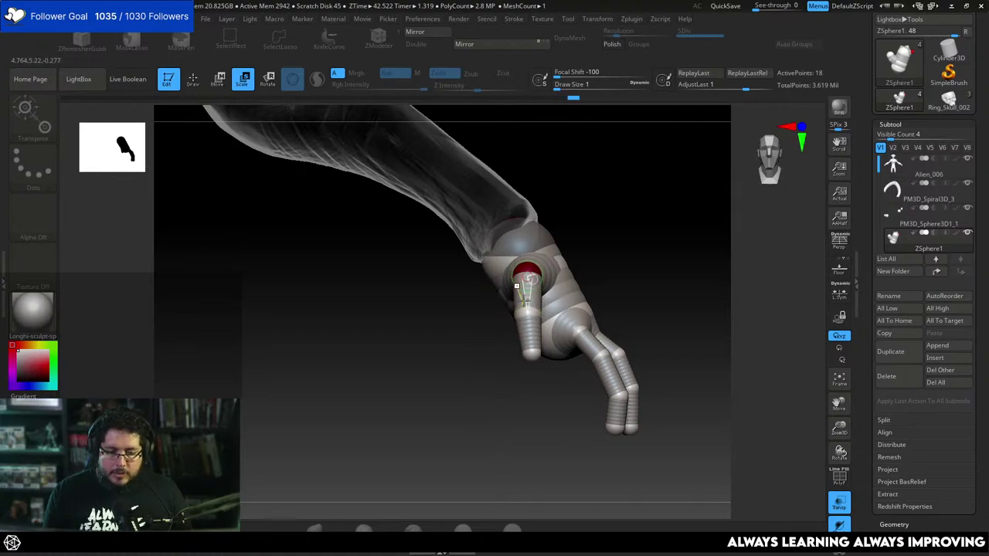
pyautogui.press('w')
pyautogui.moveTo(535, 354); pyautogui.dragTo(525, 360)
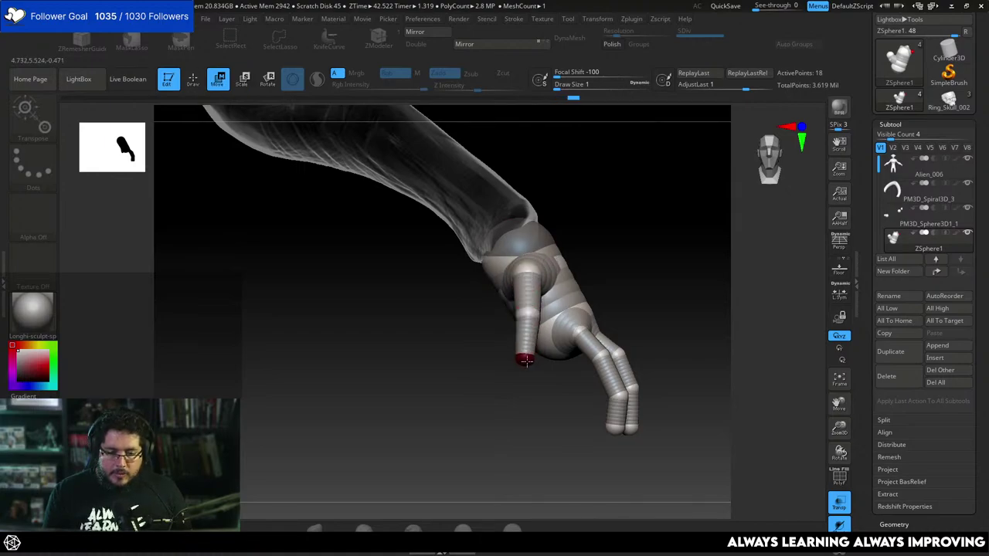
# Examine the hand's proportions and finger pose against the forearm and body from several angles.
pyautogui.press('q')
pyautogui.keyDown('alt'); pyautogui.moveTo(625, 230); pyautogui.dragTo(610, 170); pyautogui.keyUp('alt')
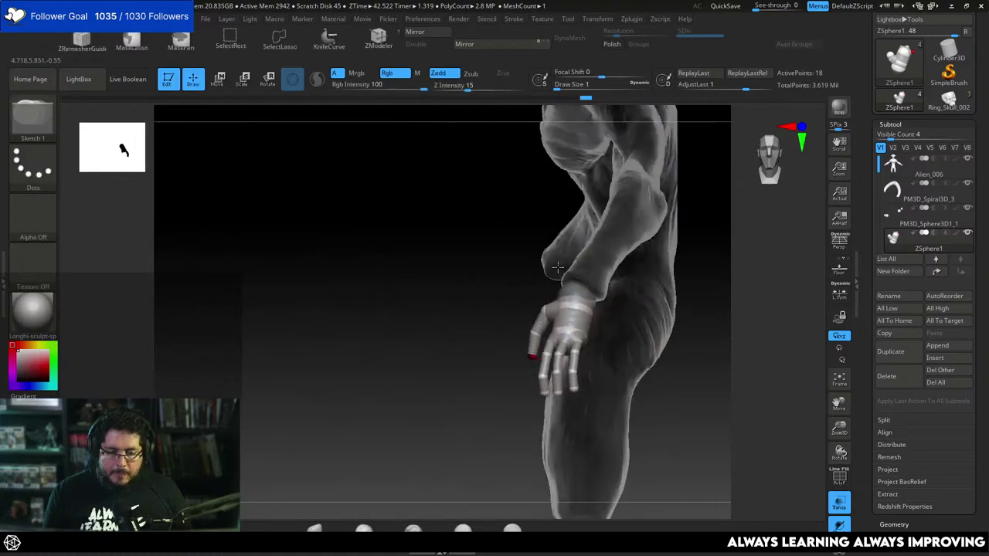
pyautogui.moveTo(610, 325)
pyautogui.mouseDown()
pyautogui.moveTo(507, 348)
pyautogui.moveTo(554, 413)
pyautogui.moveTo(542, 340)
pyautogui.mouseUp()
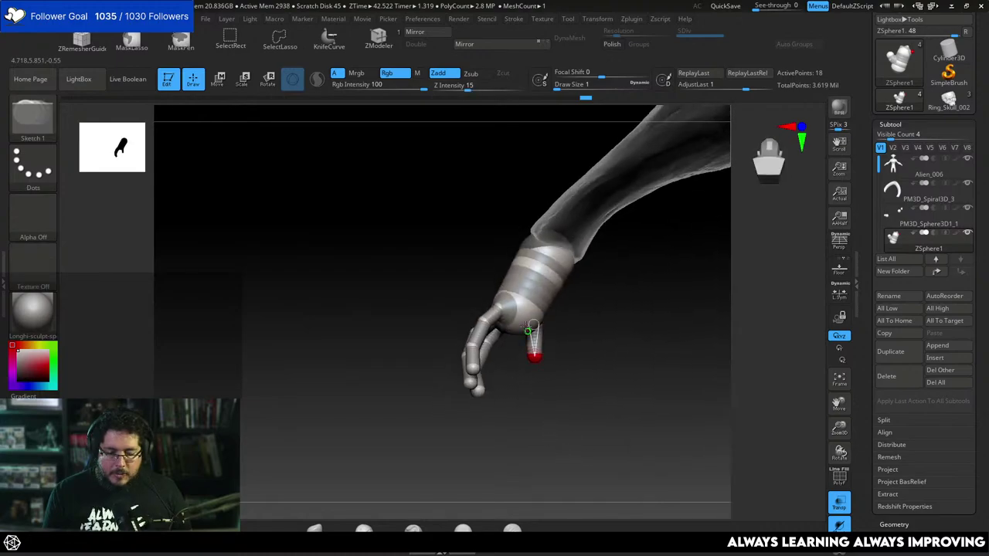
pyautogui.press('w')
pyautogui.moveTo(473, 286); pyautogui.dragTo(551, 315)
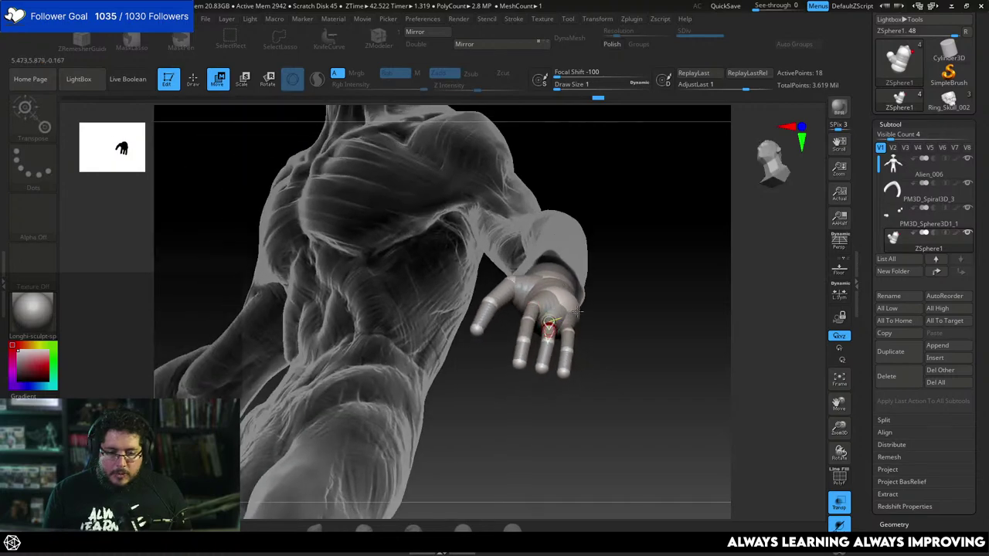
pyautogui.moveTo(578, 311); pyautogui.dragTo(510, 311, button='right')
pyautogui.moveTo(588, 314); pyautogui.dragTo(577, 319, button='right')
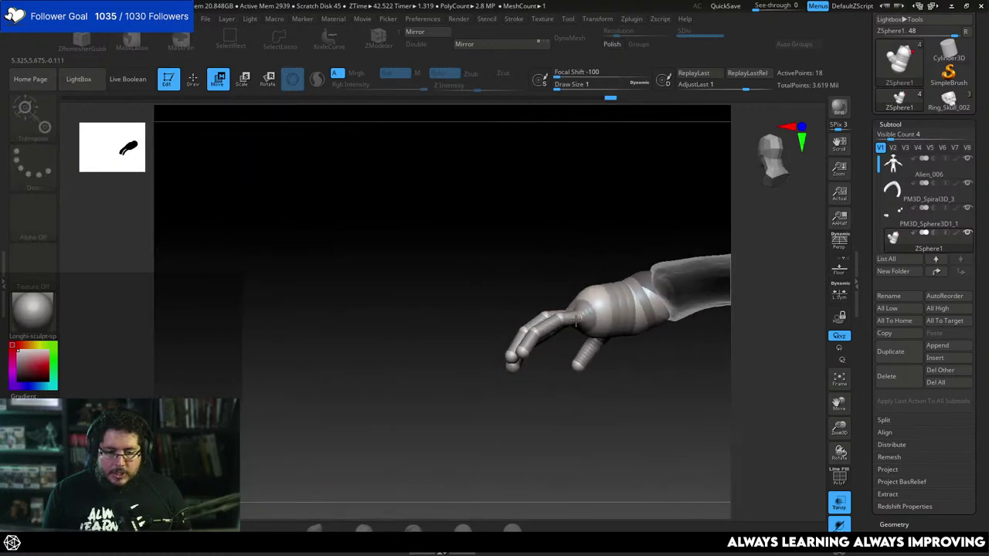
# Rotate the index finger and the little finger away from the middle finger so the hand's fingers spread apart.
pyautogui.moveTo(576, 319)
pyautogui.mouseDown()
pyautogui.moveTo(567, 252)
pyautogui.moveTo(598, 248)
pyautogui.moveTo(594, 285)
pyautogui.moveTo(566, 316)
pyautogui.mouseUp()
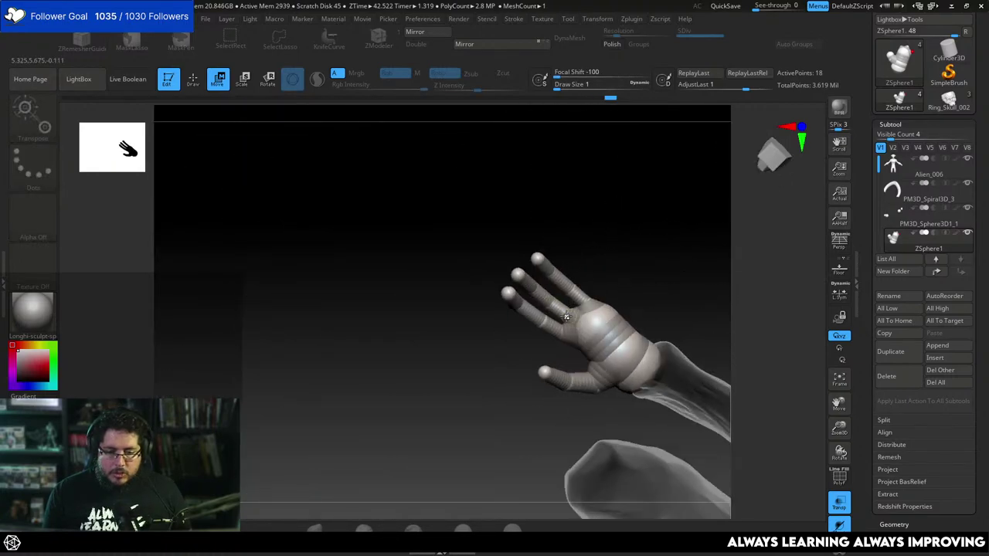
pyautogui.moveTo(607, 264); pyautogui.dragTo(568, 325)
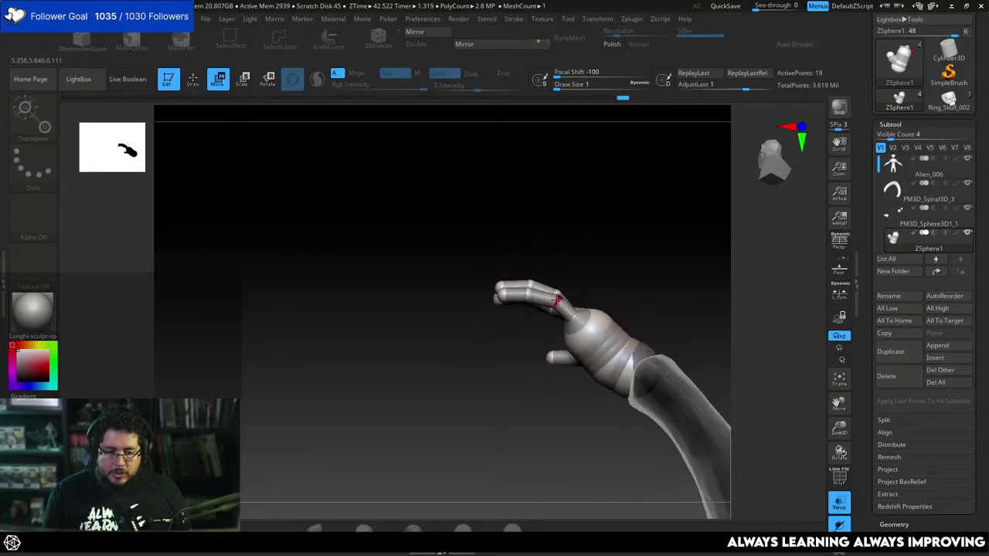
pyautogui.moveTo(588, 237); pyautogui.dragTo(528, 380)
pyautogui.moveTo(642, 218); pyautogui.dragTo(551, 298)
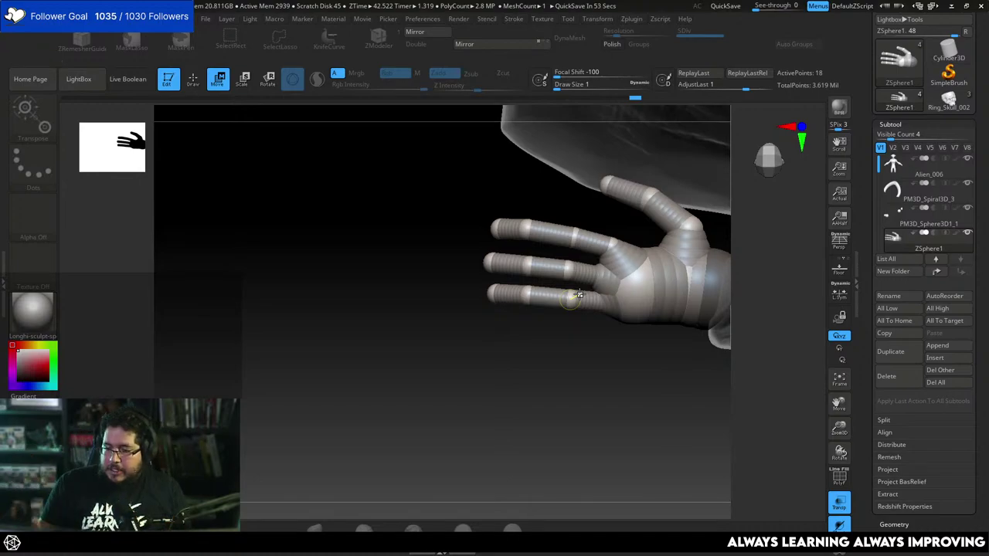
pyautogui.moveTo(505, 362); pyautogui.dragTo(615, 284)
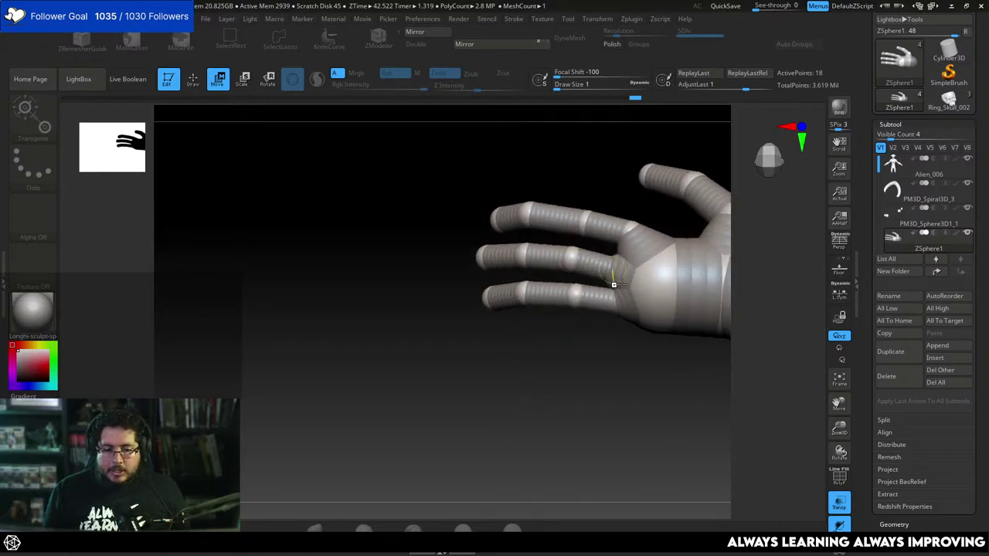
pyautogui.moveTo(624, 342); pyautogui.dragTo(597, 342)
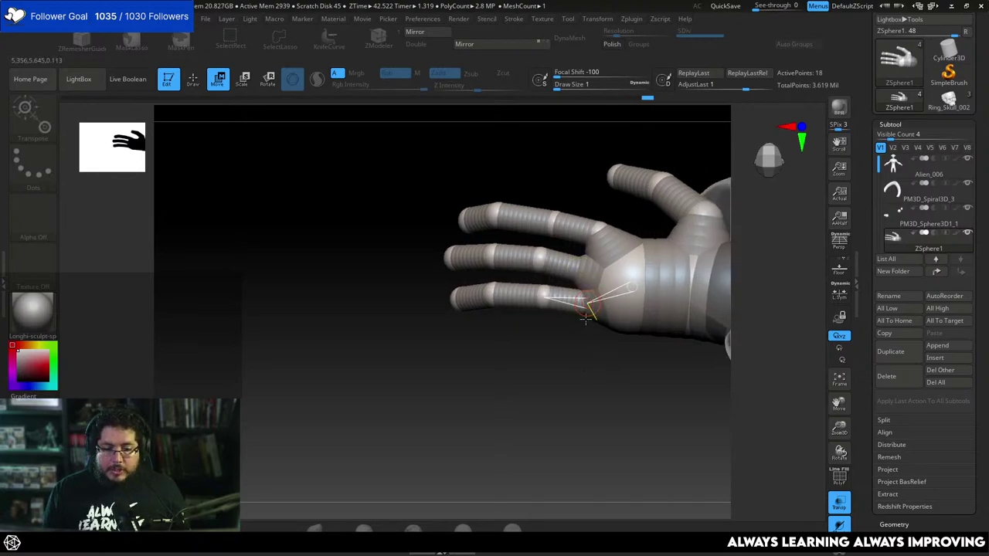
pyautogui.press('r')
pyautogui.moveTo(554, 303); pyautogui.dragTo(565, 320)
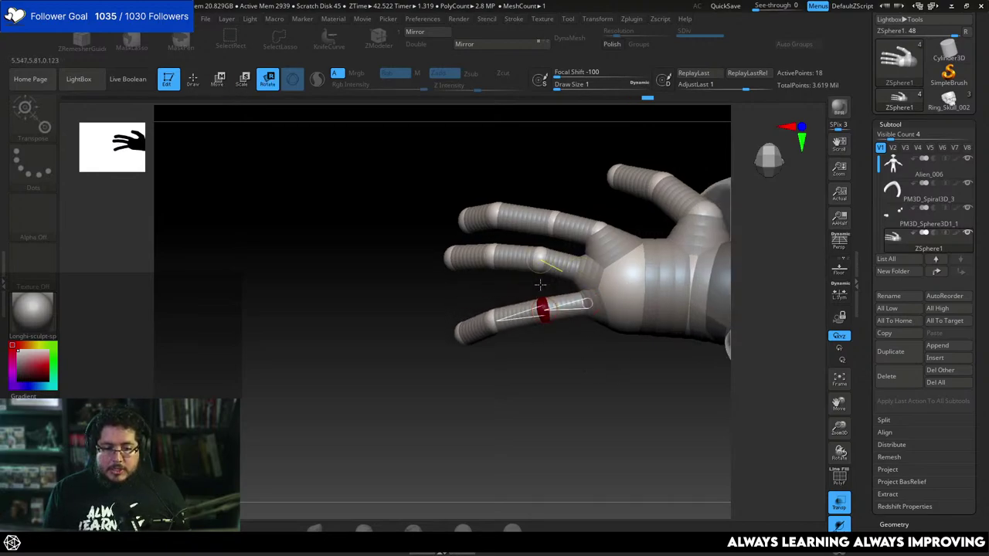
pyautogui.moveTo(556, 223); pyautogui.dragTo(578, 219)
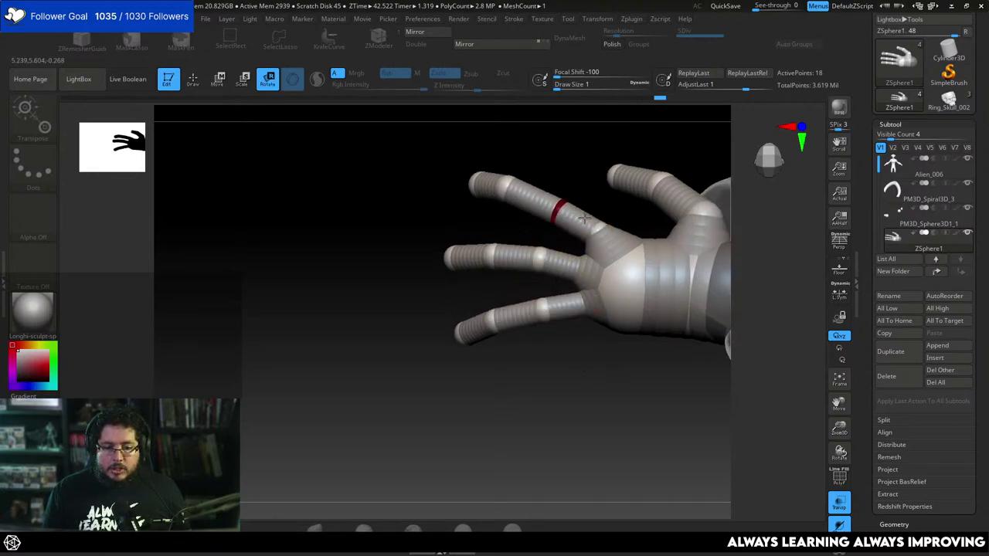
# Resize the ZSphere at the little finger's base and rotate the little finger to adjust its bend.
pyautogui.moveTo(588, 415); pyautogui.dragTo(696, 339)
pyautogui.press('w')
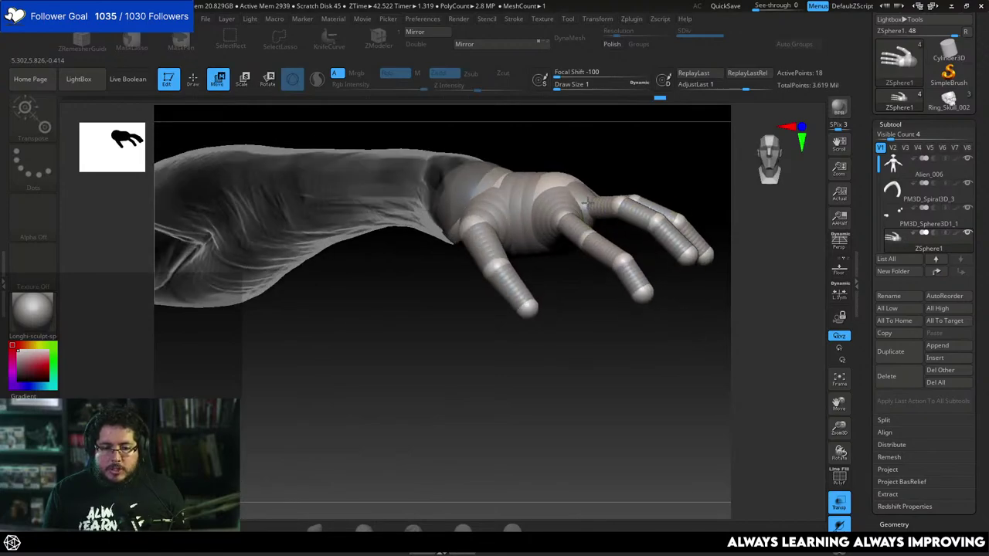
pyautogui.moveTo(652, 183); pyautogui.dragTo(555, 277)
pyautogui.moveTo(577, 345)
pyautogui.mouseDown()
pyautogui.moveTo(610, 356)
pyautogui.moveTo(595, 346)
pyautogui.mouseUp()
pyautogui.press('e')
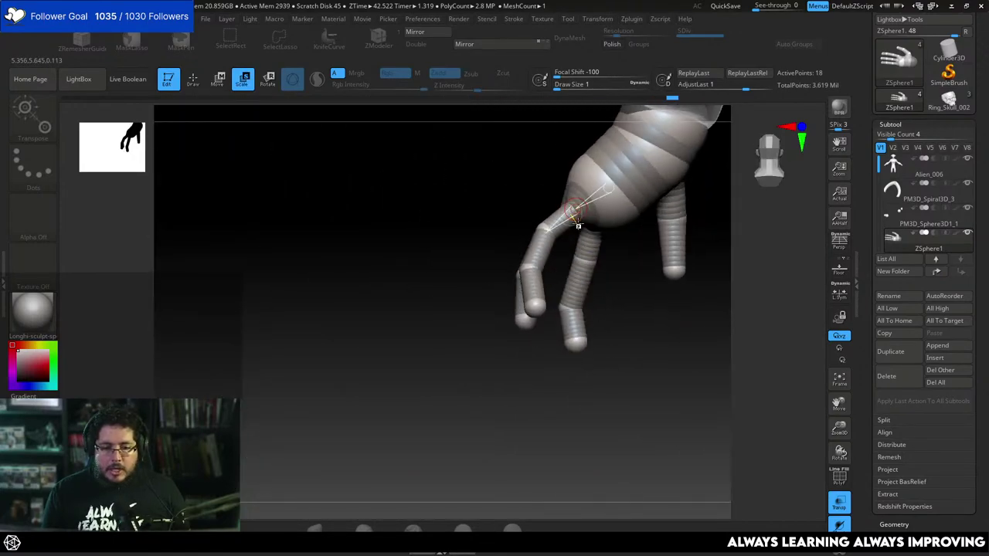
pyautogui.moveTo(570, 224); pyautogui.dragTo(572, 222)
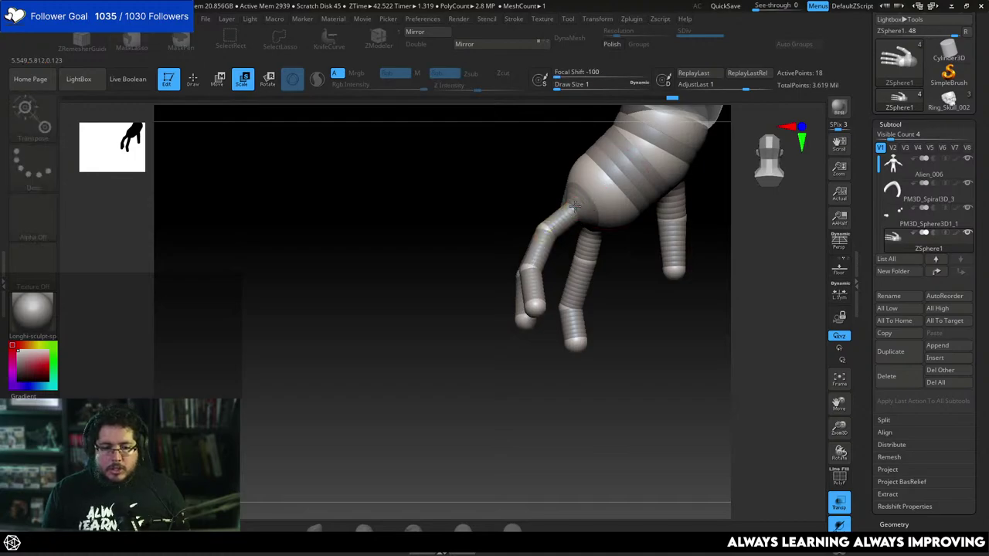
pyautogui.press('r')
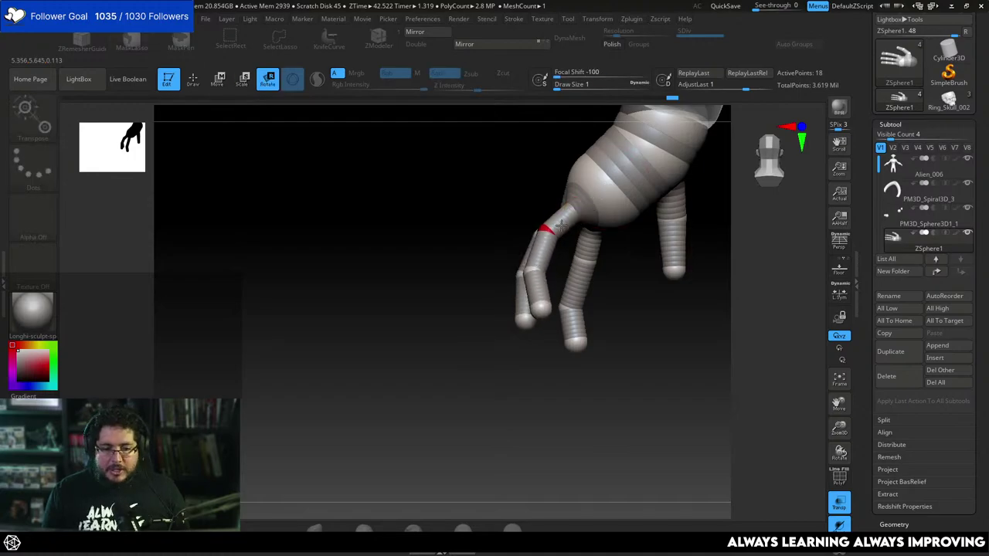
pyautogui.moveTo(476, 261); pyautogui.dragTo(563, 238)
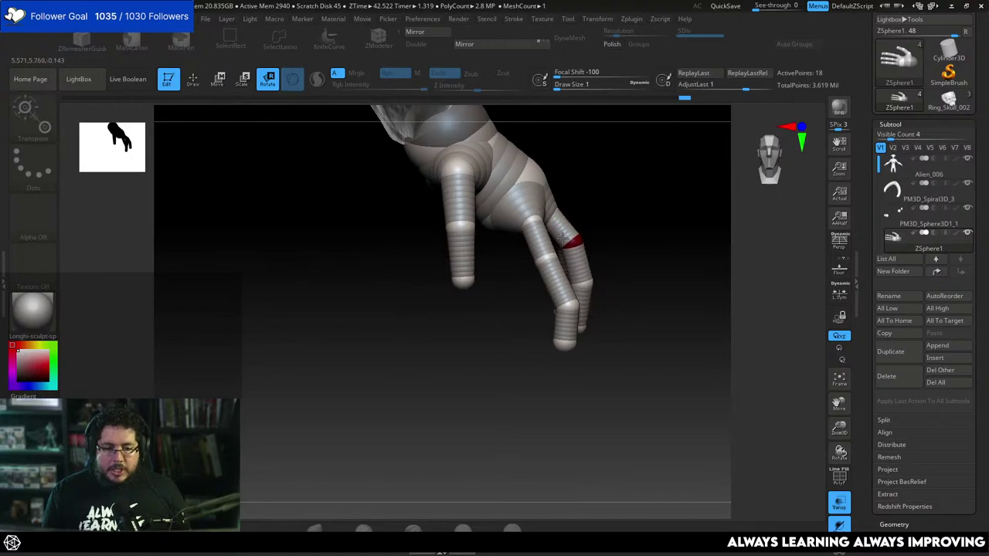
# Reposition the middle finger's tip and the little finger's knuckle and middle joint to refine the finger spacing.
pyautogui.moveTo(609, 216); pyautogui.dragTo(554, 331)
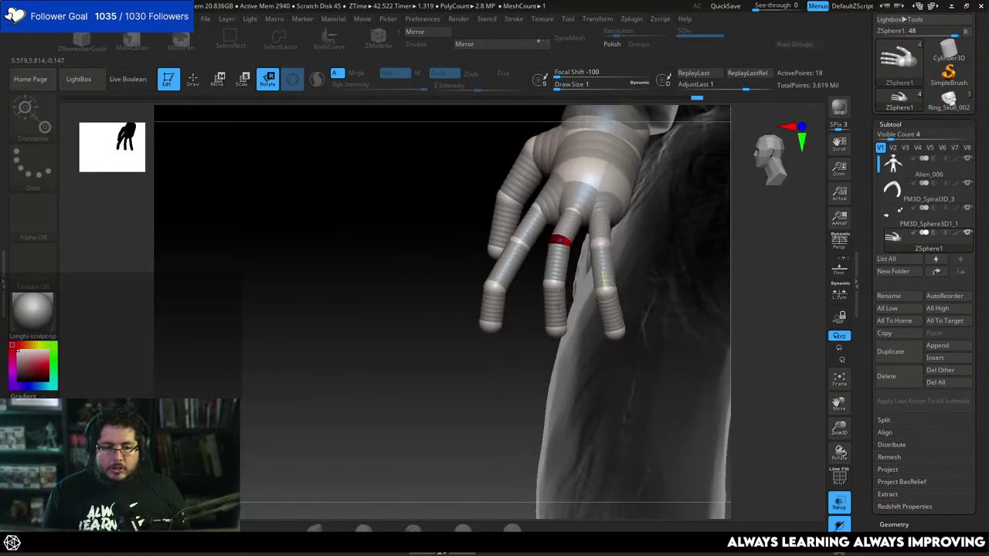
pyautogui.moveTo(471, 395); pyautogui.dragTo(620, 271)
pyautogui.press('w')
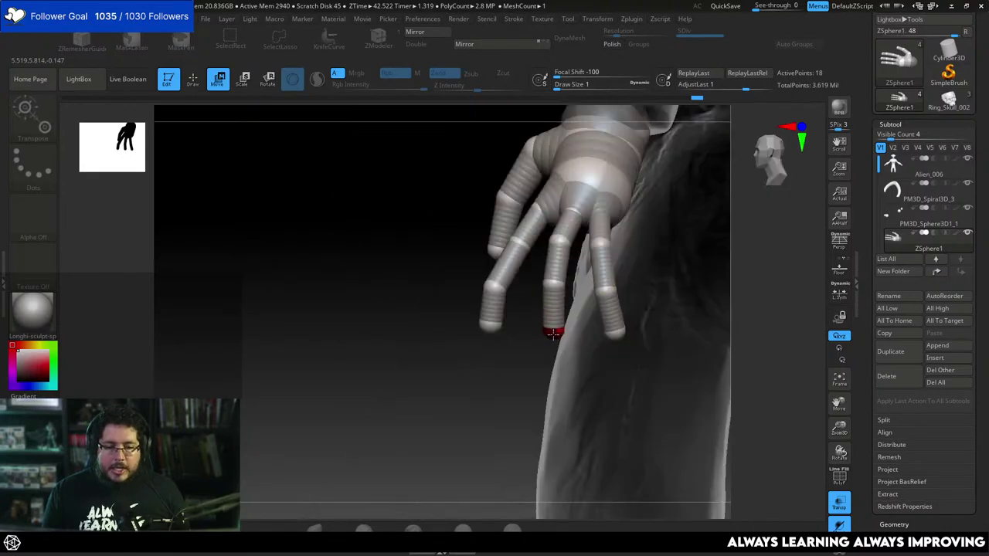
pyautogui.moveTo(520, 361); pyautogui.dragTo(545, 306)
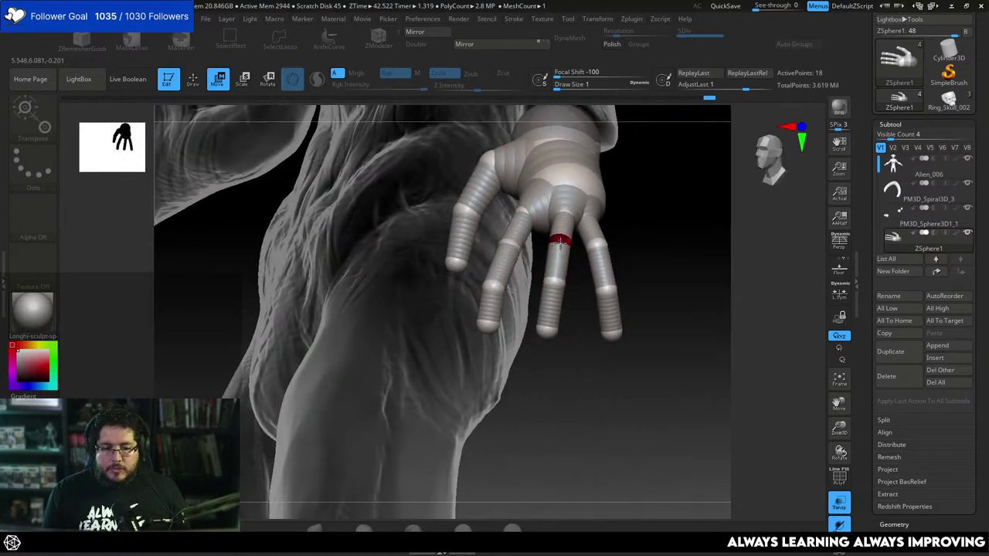
pyautogui.moveTo(533, 363); pyautogui.dragTo(467, 343)
pyautogui.moveTo(598, 238); pyautogui.dragTo(605, 240)
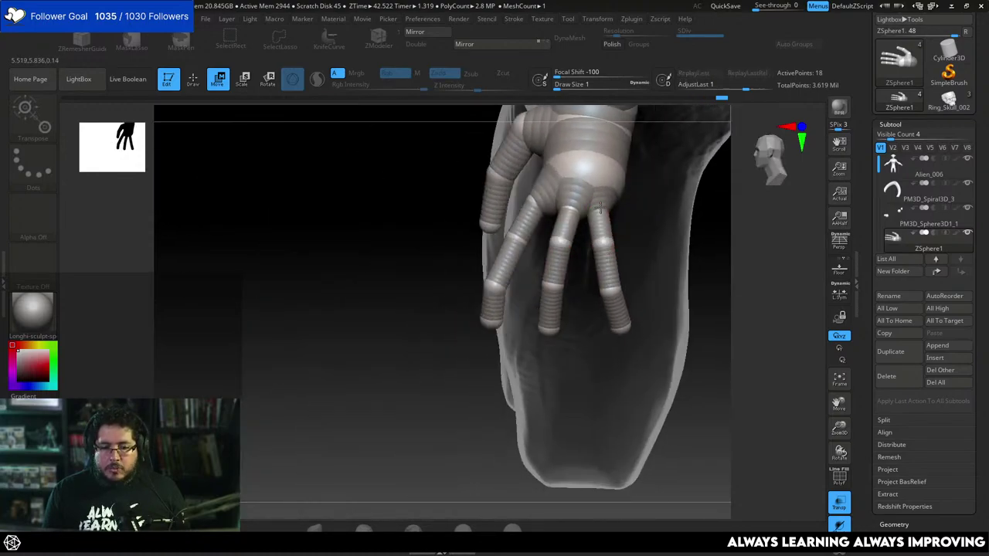
pyautogui.moveTo(601, 206); pyautogui.dragTo(604, 207)
# Reposition the index finger's base knuckle and joints in relation to the palm.
pyautogui.moveTo(693, 268); pyautogui.dragTo(572, 226)
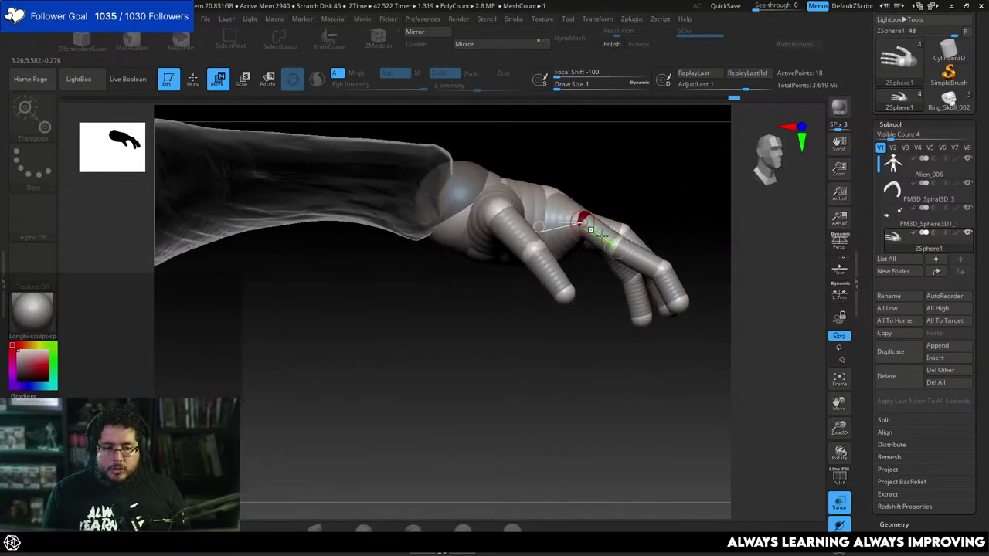
pyautogui.moveTo(637, 242); pyautogui.dragTo(642, 294)
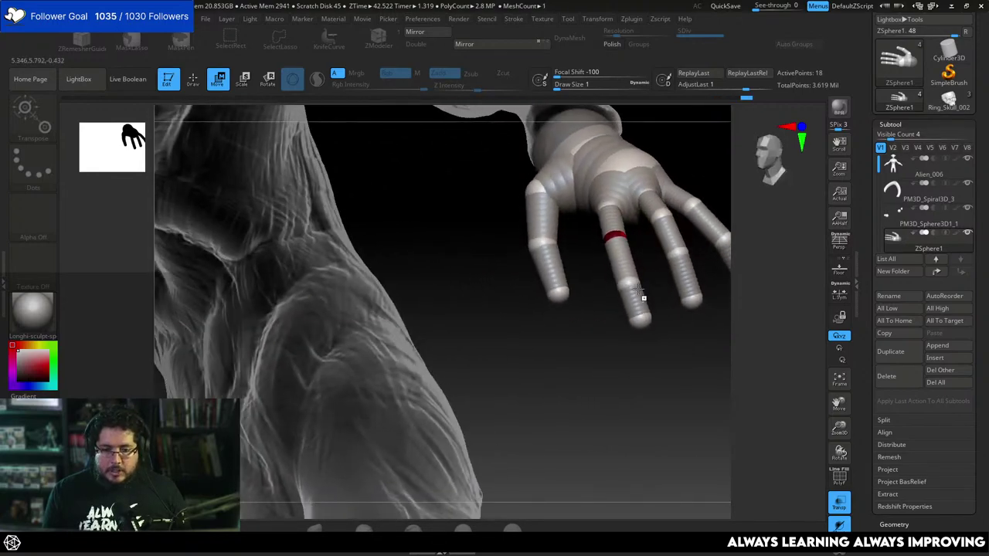
pyautogui.moveTo(658, 328)
pyautogui.mouseDown()
pyautogui.moveTo(713, 289)
pyautogui.moveTo(716, 301)
pyautogui.moveTo(678, 275)
pyautogui.moveTo(696, 307)
pyautogui.moveTo(680, 267)
pyautogui.moveTo(621, 301)
pyautogui.moveTo(647, 305)
pyautogui.mouseUp()
# Preview the hand ZSpheres as a skinned mesh, examine it from several angles, and return to the ZSphere display.
pyautogui.press('q')
pyautogui.moveTo(708, 327)
pyautogui.keyDown('alt'); pyautogui.mouseDown()
pyautogui.moveTo(650, 328)
pyautogui.moveTo(714, 387)
pyautogui.moveTo(705, 366)
pyautogui.mouseUp(); pyautogui.keyUp('alt')
pyautogui.press('a')
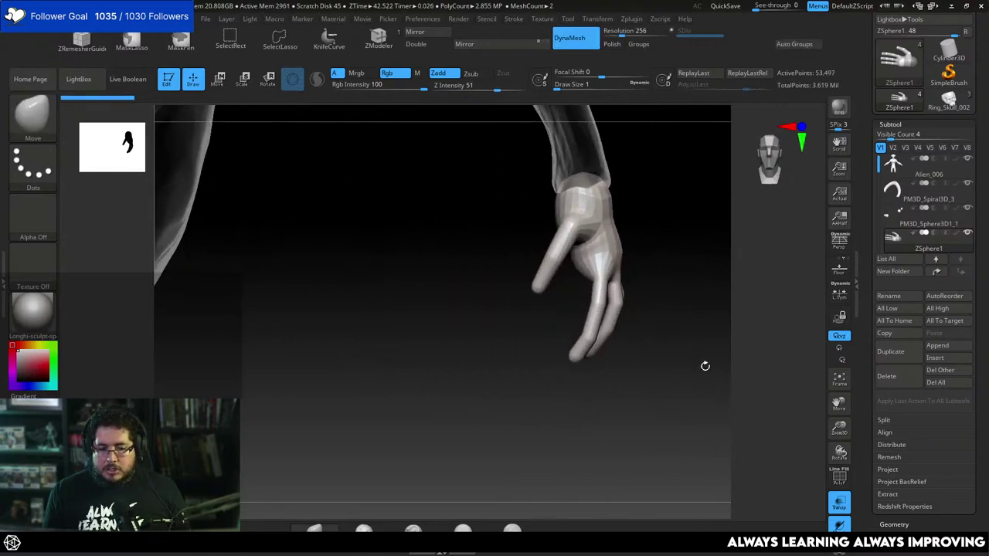
pyautogui.moveTo(681, 319); pyautogui.dragTo(696, 286)
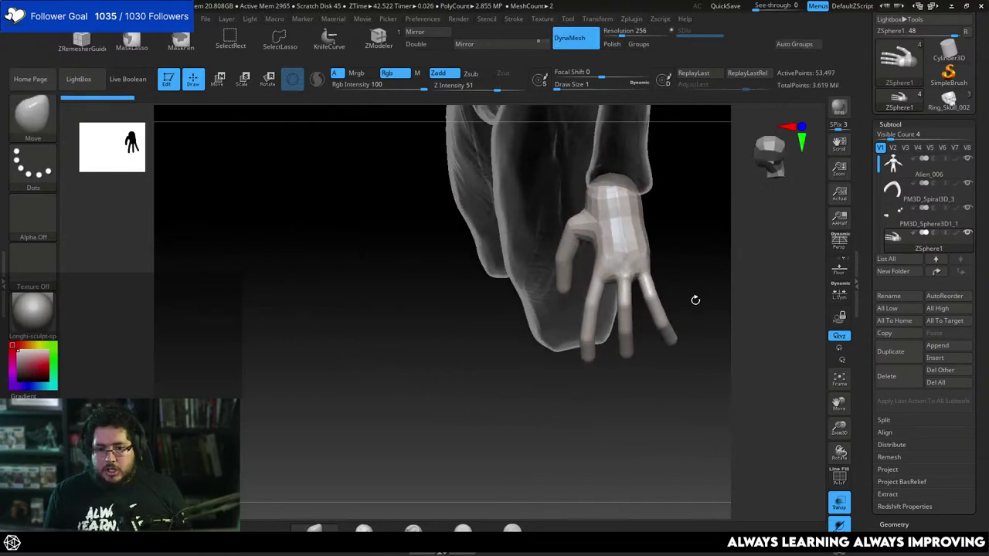
pyautogui.press('a')
pyautogui.moveTo(697, 246); pyautogui.dragTo(711, 289)
# Generate an adaptive skin mesh from the hand ZSpheres.
pyautogui.moveTo(981, 435); pyautogui.dragTo(980, 233)
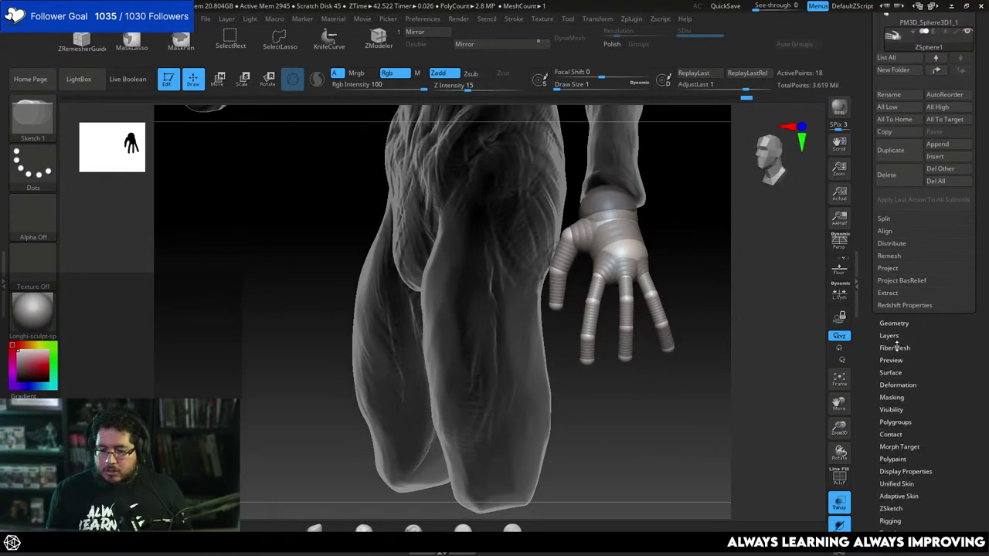
pyautogui.scroll(-3, 897, 351)
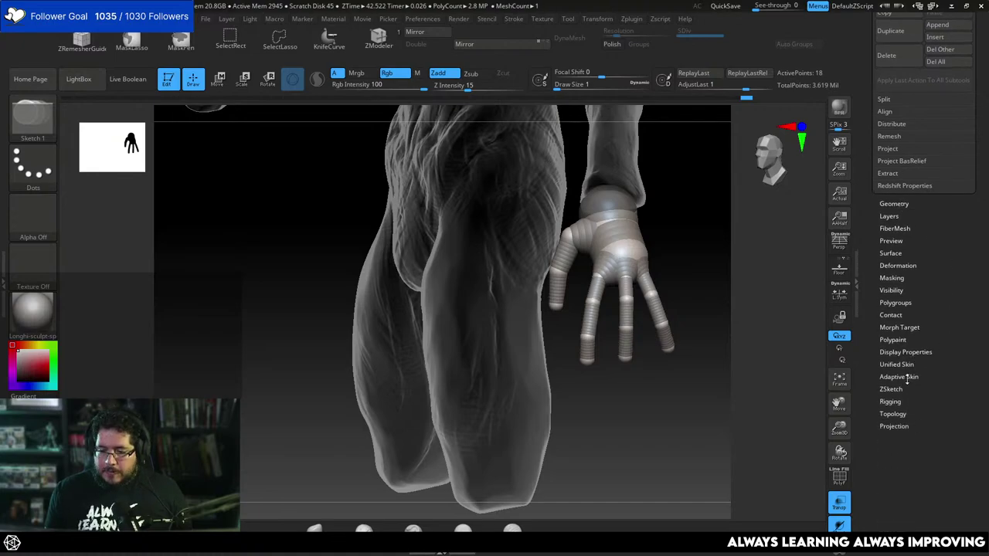
pyautogui.click(908, 377)
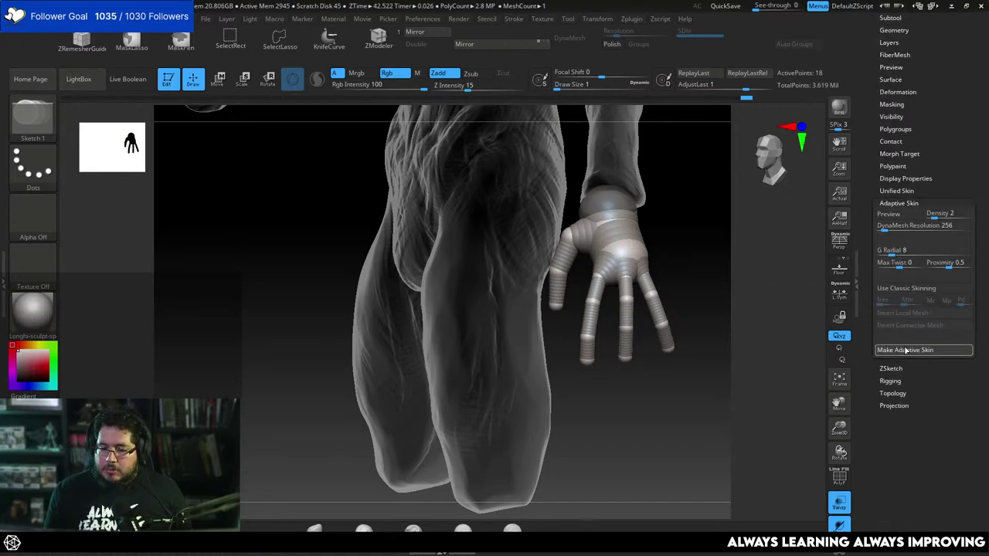
pyautogui.scroll(1, 944, 178)
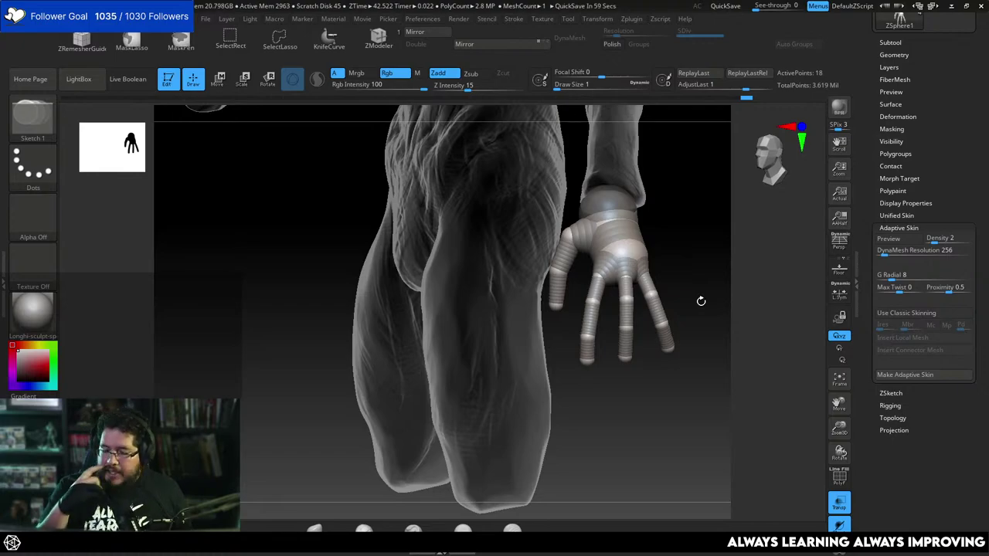
pyautogui.scroll(5, 909, 232)
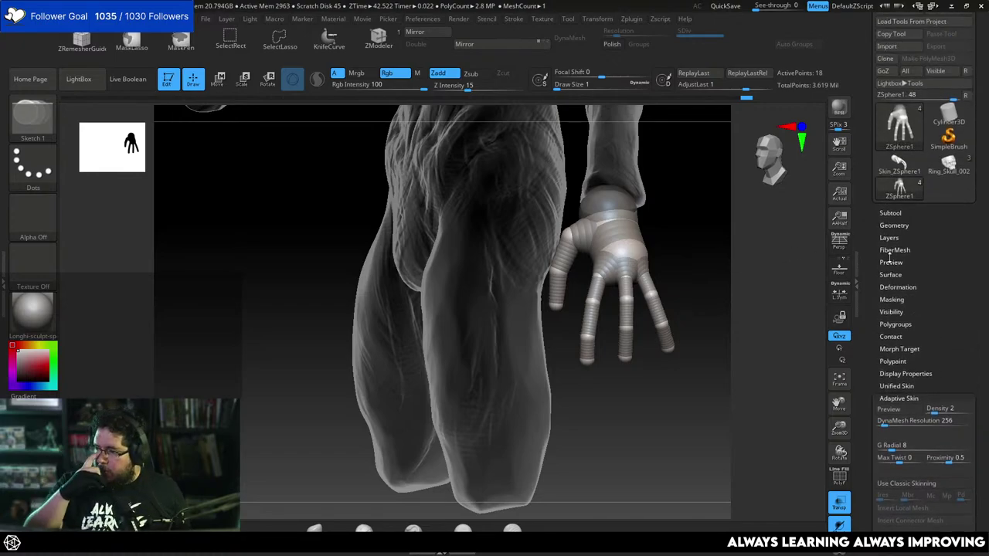
pyautogui.scroll(1, 914, 255)
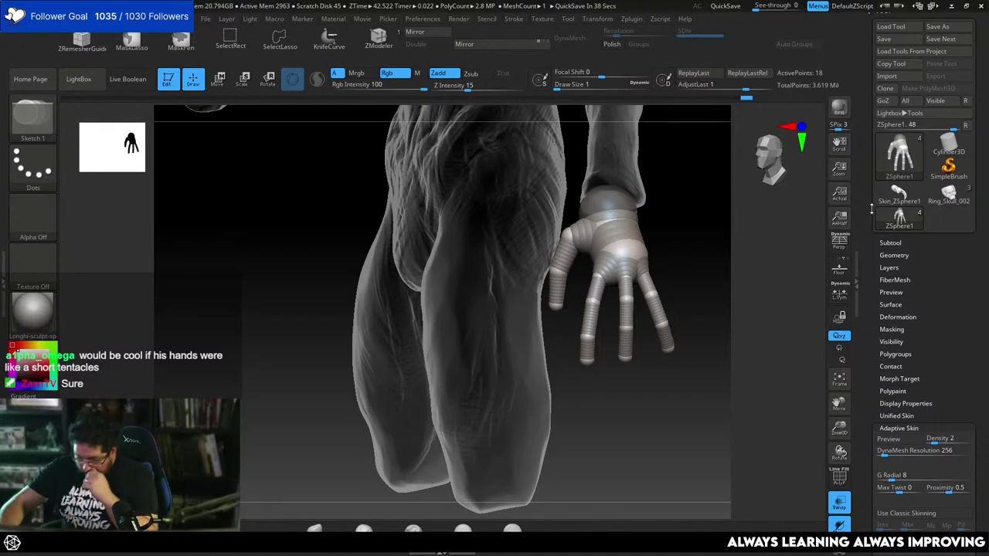
pyautogui.moveTo(923, 184)
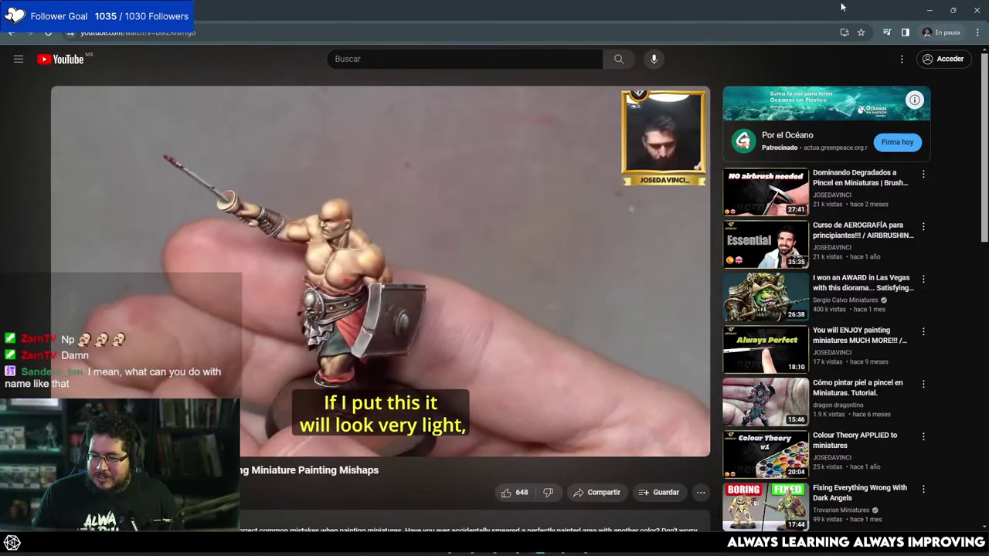
# Return from the browser to ZBrush and build up the palm of the skinned hand with the ClayBuildup brush.
pyautogui.click(928, 10)
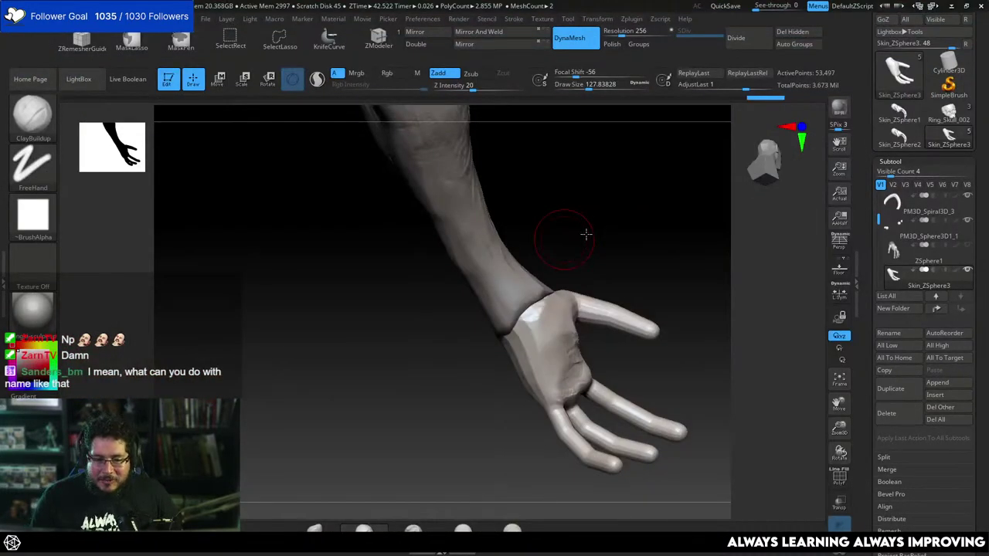
pyautogui.moveTo(586, 234)
pyautogui.mouseDown()
pyautogui.moveTo(579, 205)
pyautogui.moveTo(565, 221)
pyautogui.mouseUp()
pyautogui.press('b')
pyautogui.press('c')
pyautogui.press('b')
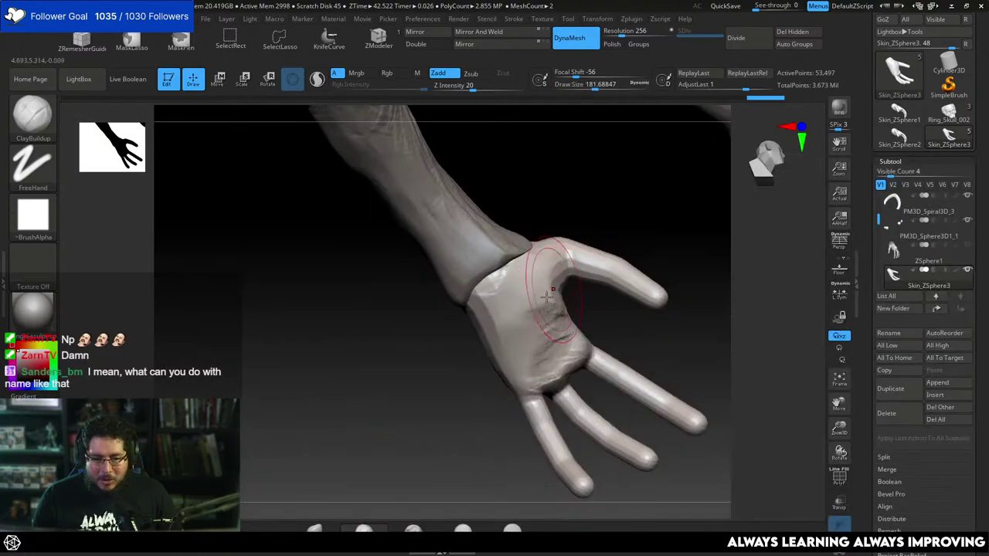
pyautogui.press('space')
pyautogui.moveTo(536, 328); pyautogui.dragTo(528, 328)
pyautogui.moveTo(510, 293)
pyautogui.mouseDown()
pyautogui.moveTo(537, 314)
pyautogui.moveTo(544, 306)
pyautogui.moveTo(526, 281)
pyautogui.moveTo(549, 298)
pyautogui.moveTo(512, 292)
pyautogui.moveTo(499, 305)
pyautogui.moveTo(514, 345)
pyautogui.mouseUp()
pyautogui.moveTo(485, 313)
pyautogui.mouseDown()
pyautogui.moveTo(498, 308)
pyautogui.moveTo(533, 340)
pyautogui.moveTo(551, 334)
pyautogui.moveTo(532, 377)
pyautogui.mouseUp()
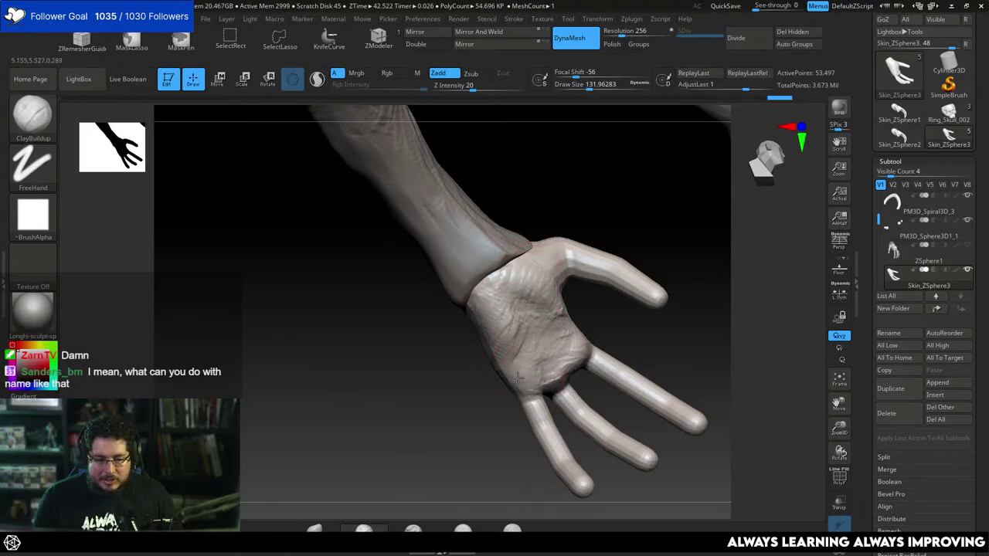
# Reduce the ClayBuildup brush to a draw size of about 77 and add volume at the base of the thumb.
pyautogui.moveTo(570, 347)
pyautogui.mouseDown(button='right')
pyautogui.moveTo(654, 252)
pyautogui.moveTo(627, 236)
pyautogui.moveTo(627, 211)
pyautogui.moveTo(635, 222)
pyautogui.mouseUp(button='right')
pyautogui.press('space')
pyautogui.moveTo(636, 222); pyautogui.dragTo(616, 223)
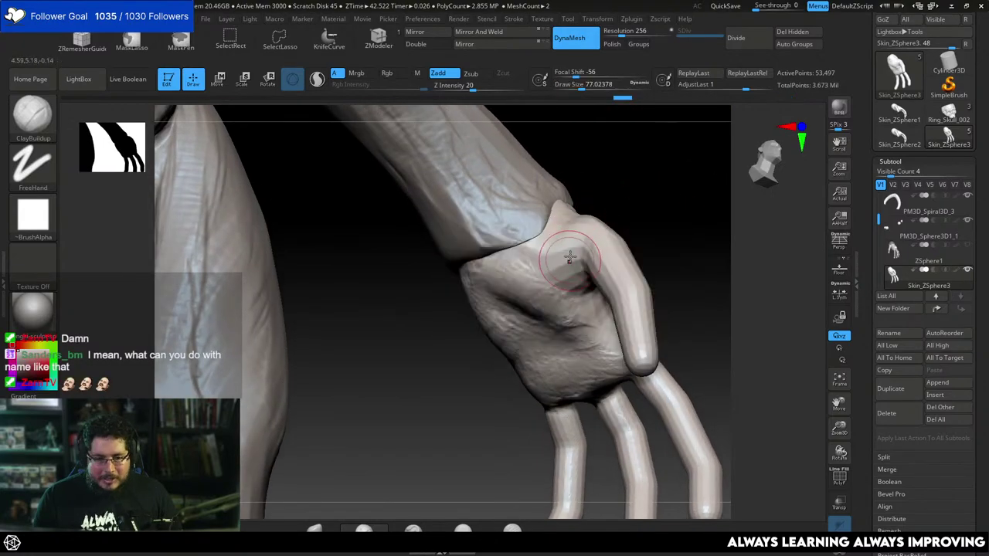
pyautogui.moveTo(570, 260); pyautogui.dragTo(588, 275)
# Sculpt raised tendons along the back of the hand from the knuckles towards the wrist.
pyautogui.moveTo(656, 266)
pyautogui.mouseDown(button='right')
pyautogui.moveTo(581, 269)
pyautogui.moveTo(640, 378)
pyautogui.moveTo(570, 386)
pyautogui.moveTo(609, 297)
pyautogui.mouseUp(button='right')
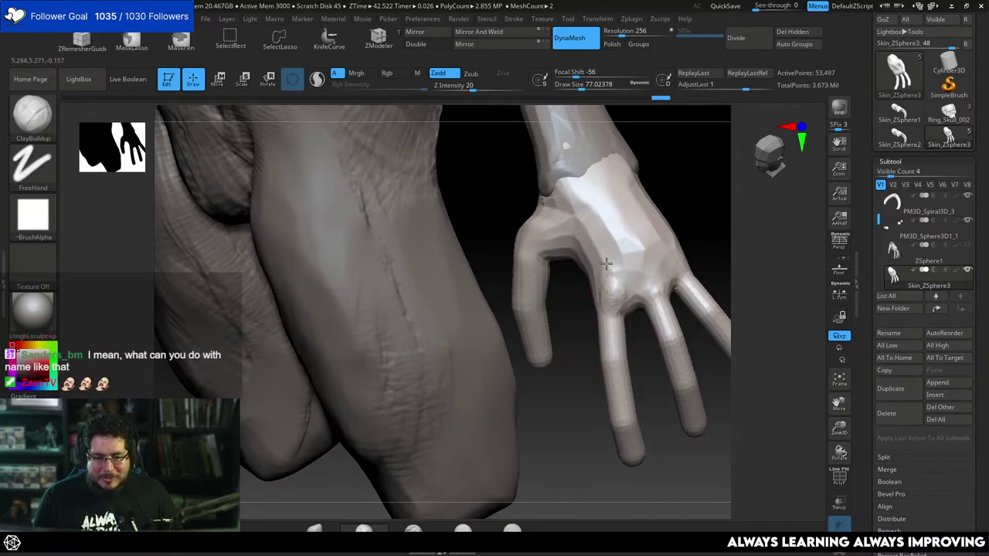
pyautogui.moveTo(605, 264)
pyautogui.mouseDown()
pyautogui.moveTo(606, 227)
pyautogui.moveTo(615, 288)
pyautogui.moveTo(626, 230)
pyautogui.mouseUp()
pyautogui.moveTo(655, 280); pyautogui.dragTo(690, 275, button='right')
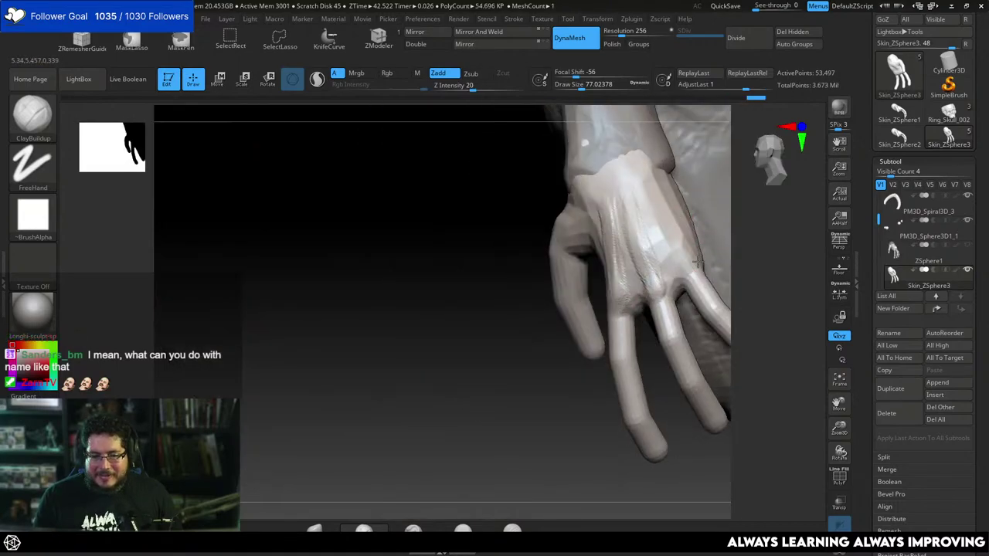
# Switch briefly to Krita to look at the sketches, and return to the back of the hand in ZBrush.
pyautogui.hotkey('alt', 'Tab')
pyautogui.click(650, 140)
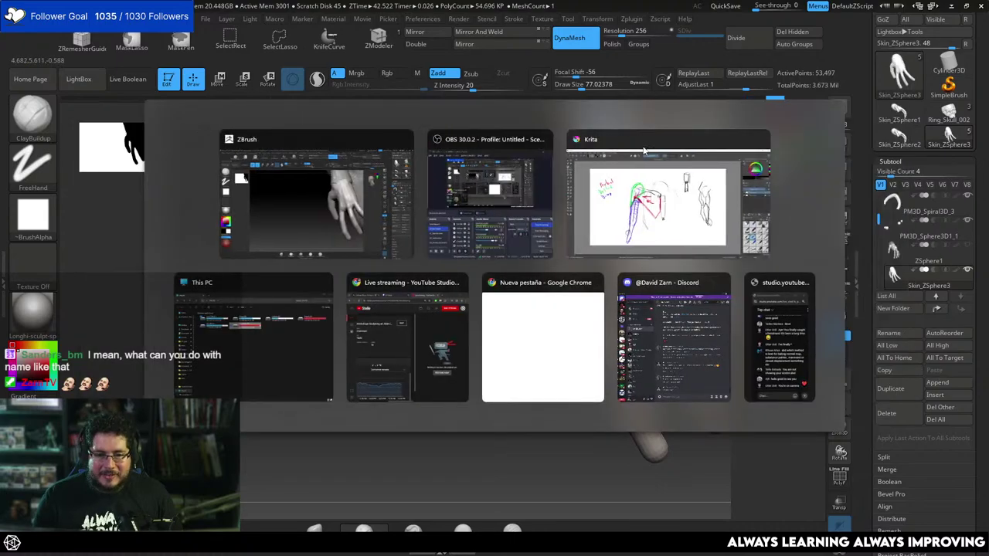
pyautogui.click(665, 193)
pyautogui.hotkey('alt', 'Tab')
pyautogui.moveTo(551, 410); pyautogui.dragTo(617, 313, button='right')
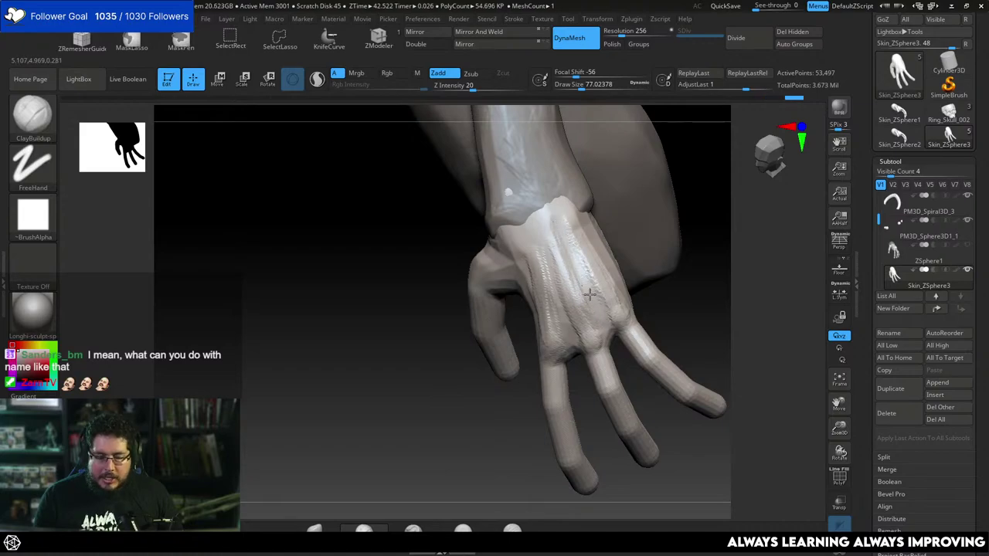
# Select the alien's body and work on the forearm near the wrist with ClayBuildup, reducing the draw size to about 172.
pyautogui.moveTo(589, 295); pyautogui.dragTo(671, 303, button='right')
pyautogui.keyDown('alt'); pyautogui.click(593, 256); pyautogui.keyUp('alt')
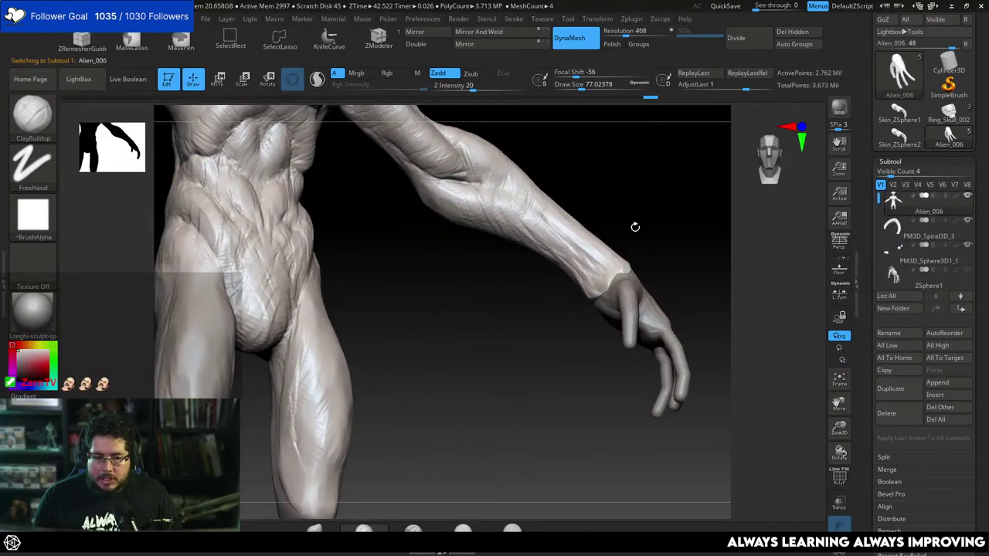
pyautogui.moveTo(635, 227); pyautogui.dragTo(656, 227)
pyautogui.press('space')
pyautogui.moveTo(604, 272)
pyautogui.mouseDown()
pyautogui.moveTo(615, 272)
pyautogui.moveTo(590, 298)
pyautogui.mouseUp()
pyautogui.press('space')
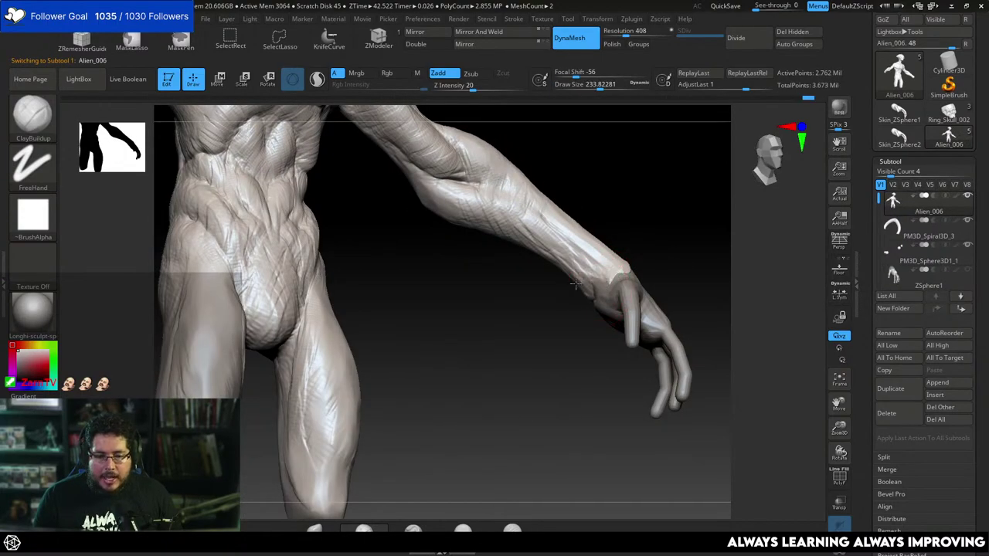
pyautogui.moveTo(636, 251); pyautogui.dragTo(558, 264, button='right')
pyautogui.press('space')
pyautogui.moveTo(590, 286); pyautogui.dragTo(582, 286)
pyautogui.moveTo(581, 282); pyautogui.dragTo(596, 265, button='right')
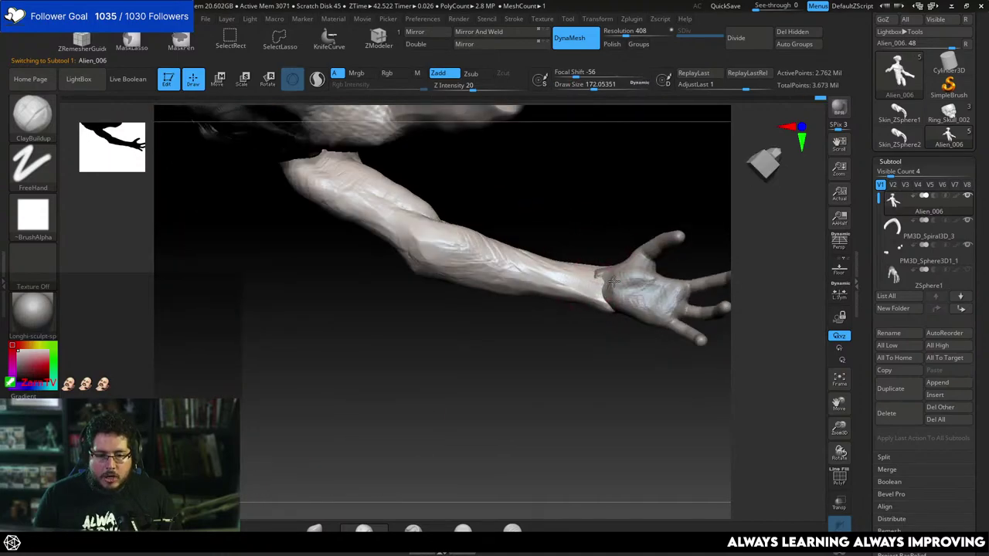
# Select the skinned hand and adjust its fit at the wrist with the Move brush at a draw size of about 286.
pyautogui.keyDown('alt'); pyautogui.click(605, 272); pyautogui.keyUp('alt')
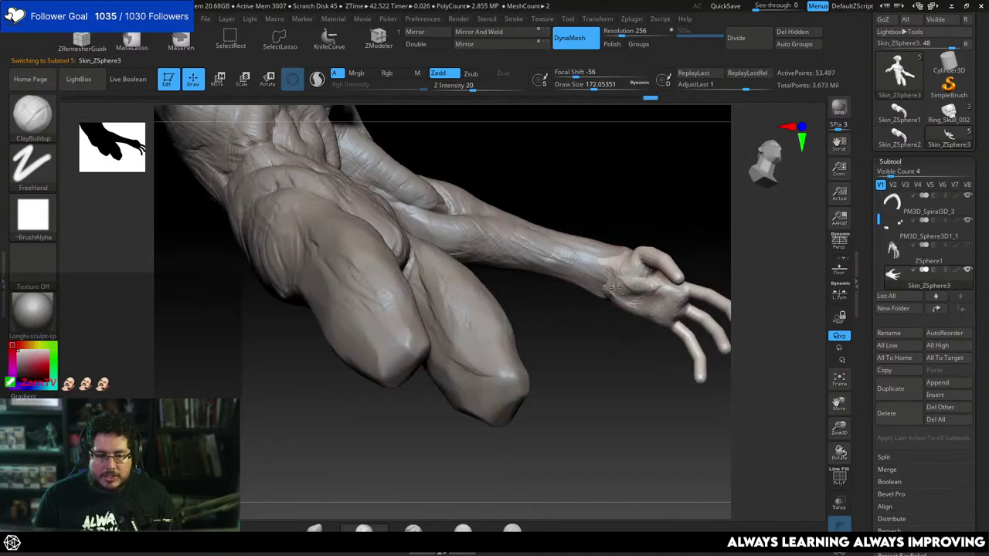
pyautogui.moveTo(605, 291)
pyautogui.mouseDown(button='right')
pyautogui.moveTo(663, 258)
pyautogui.moveTo(608, 280)
pyautogui.moveTo(656, 220)
pyautogui.moveTo(620, 263)
pyautogui.mouseUp(button='right')
pyautogui.press('b')
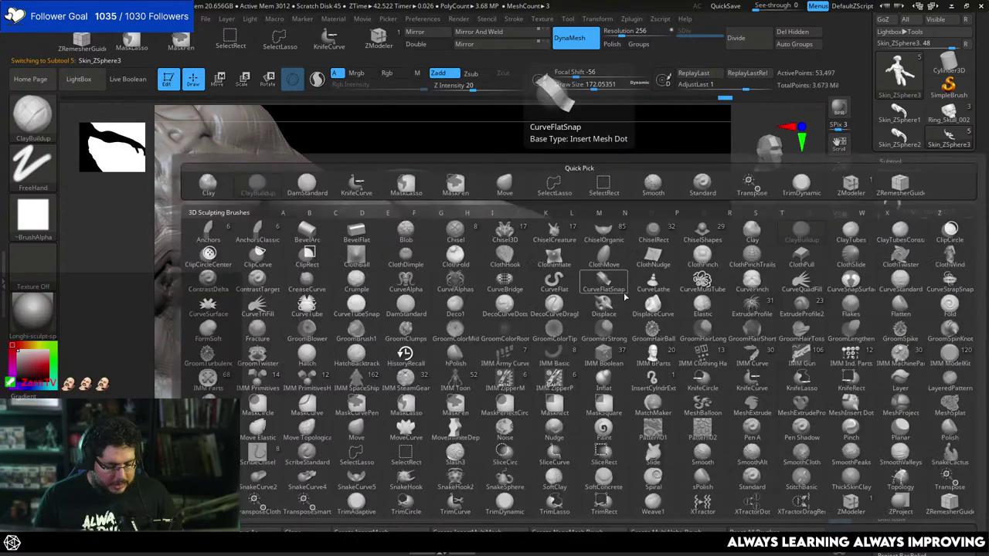
pyautogui.press('m')
pyautogui.press('v')
pyautogui.press('space')
pyautogui.moveTo(625, 285); pyautogui.dragTo(623, 284)
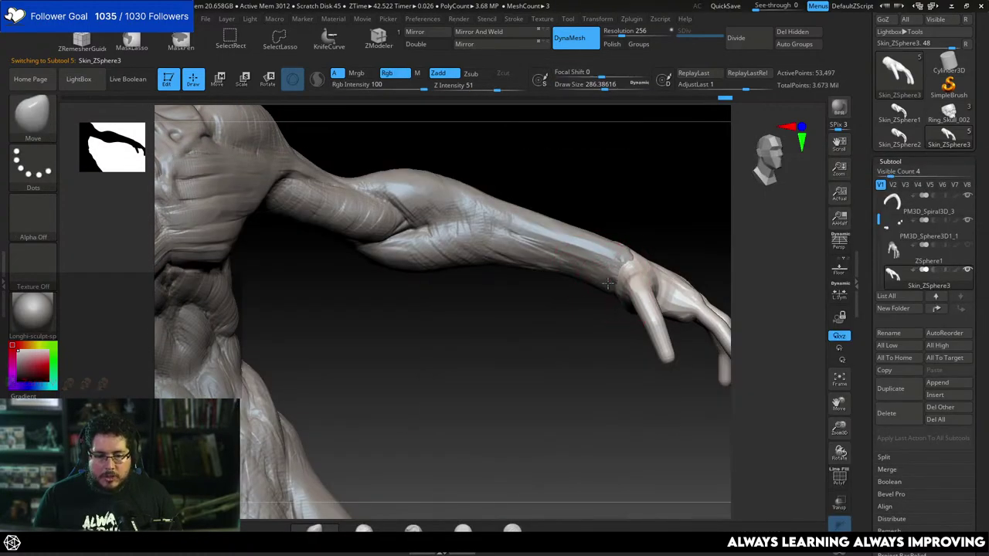
# Select the alien's body to reshape the wrist end of the forearm, checking the sketches in Krita before returning to ZBrush.
pyautogui.keyDown('alt'); pyautogui.click(604, 287); pyautogui.keyUp('alt')
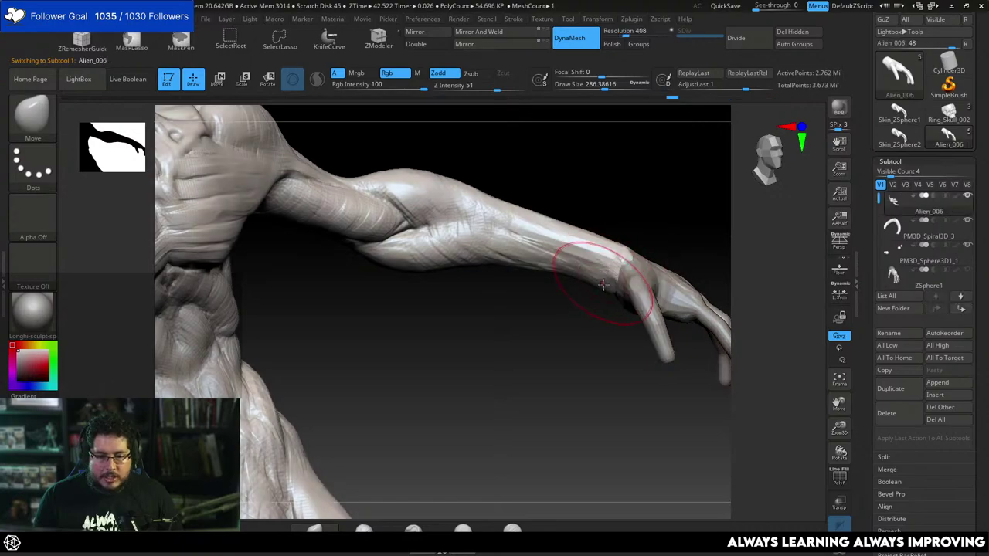
pyautogui.moveTo(597, 281)
pyautogui.mouseDown(button='right')
pyautogui.moveTo(549, 271)
pyautogui.moveTo(600, 258)
pyautogui.moveTo(607, 282)
pyautogui.moveTo(619, 209)
pyautogui.moveTo(600, 246)
pyautogui.mouseUp(button='right')
pyautogui.hotkey('alt', 'Tab')
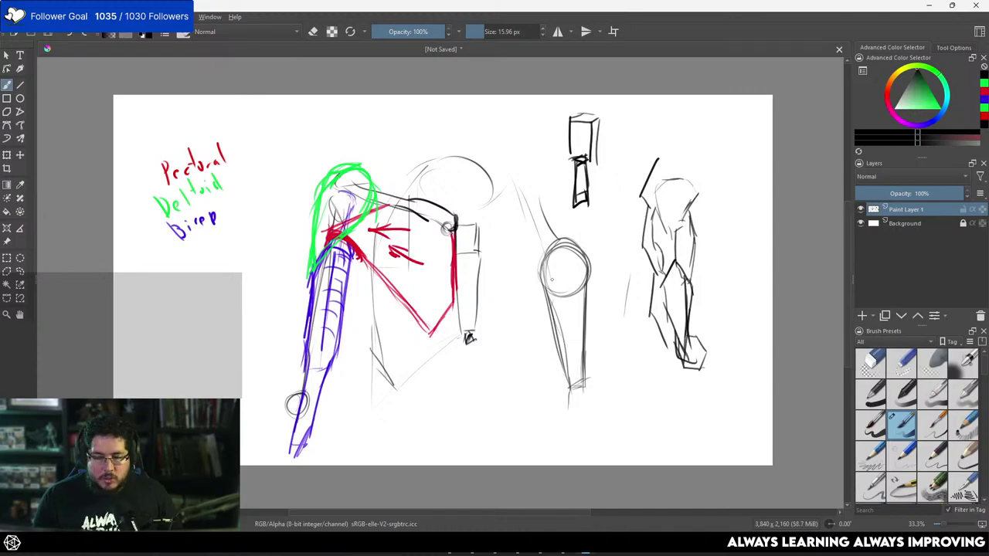
pyautogui.hotkey('alt', 'Tab')
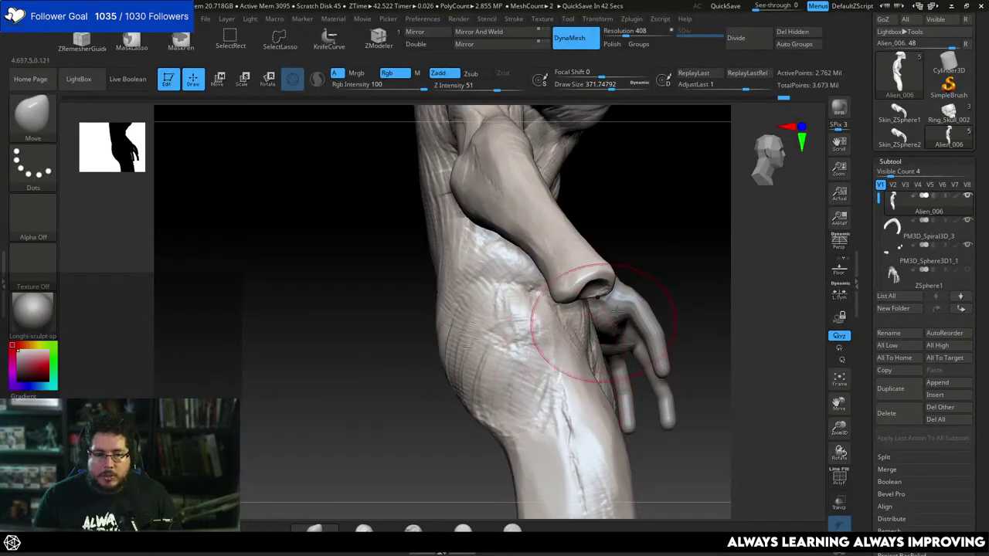
# Reshape the front of the forearm towards the wrist with the Move brush at draw sizes of about 533 and 492.
pyautogui.moveTo(601, 331)
pyautogui.mouseDown(button='right')
pyautogui.moveTo(634, 241)
pyautogui.moveTo(580, 298)
pyautogui.moveTo(568, 267)
pyautogui.moveTo(592, 289)
pyautogui.moveTo(515, 246)
pyautogui.moveTo(583, 201)
pyautogui.moveTo(564, 204)
pyautogui.mouseUp(button='right')
pyautogui.moveTo(608, 237)
pyautogui.mouseDown(button='right')
pyautogui.moveTo(605, 252)
pyautogui.moveTo(642, 270)
pyautogui.moveTo(610, 208)
pyautogui.moveTo(604, 267)
pyautogui.mouseUp(button='right')
pyautogui.press('space')
pyautogui.press('space')
pyautogui.press('space')
pyautogui.moveTo(551, 263); pyautogui.dragTo(572, 263)
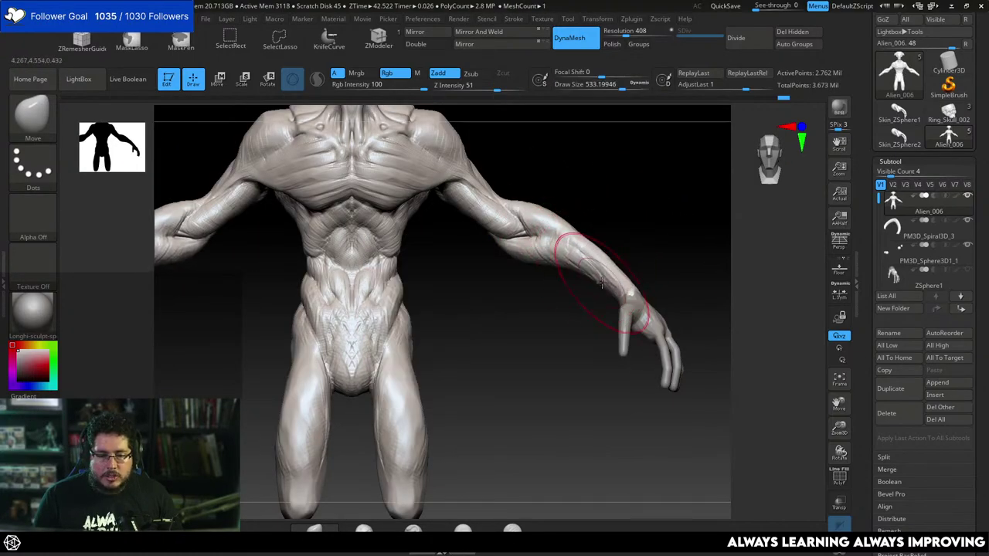
pyautogui.moveTo(630, 297); pyautogui.dragTo(632, 298)
pyautogui.press('space')
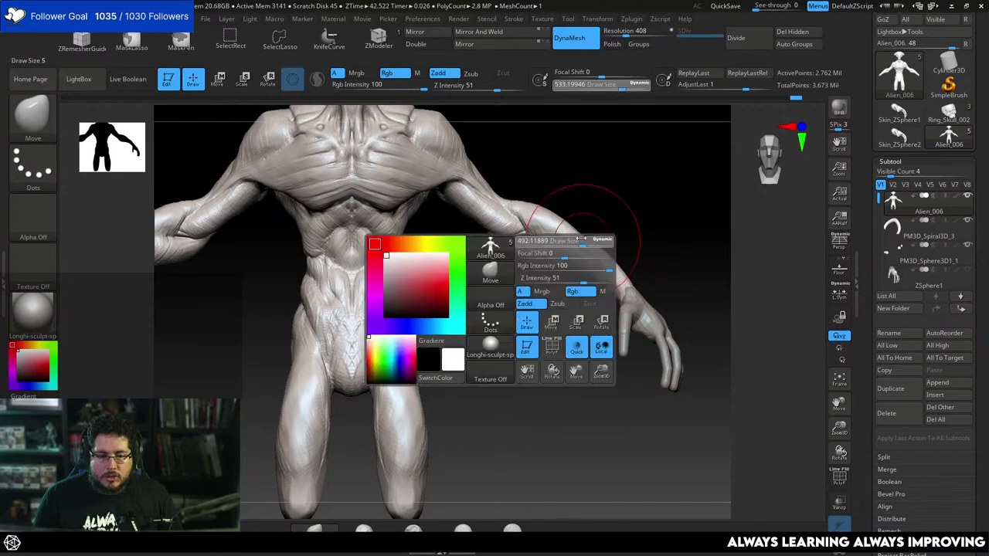
pyautogui.moveTo(591, 237); pyautogui.dragTo(587, 236)
pyautogui.press('space')
# Refine the back contour of the forearm with the Move brush, reducing the draw size to about 422.
pyautogui.moveTo(589, 231); pyautogui.dragTo(464, 234, button='right')
pyautogui.press('space')
pyautogui.moveTo(583, 235); pyautogui.dragTo(570, 244)
pyautogui.press('space')
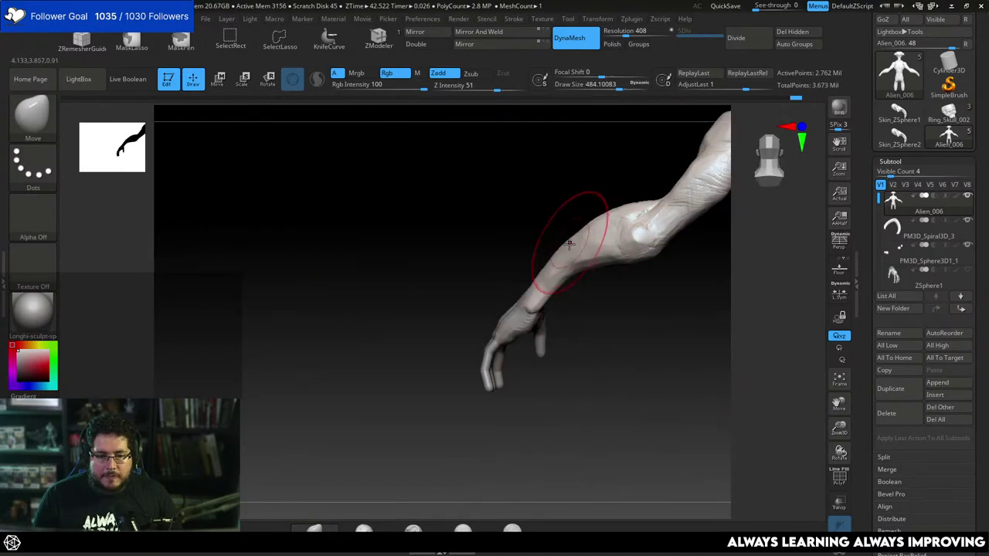
pyautogui.rightClick(572, 244)
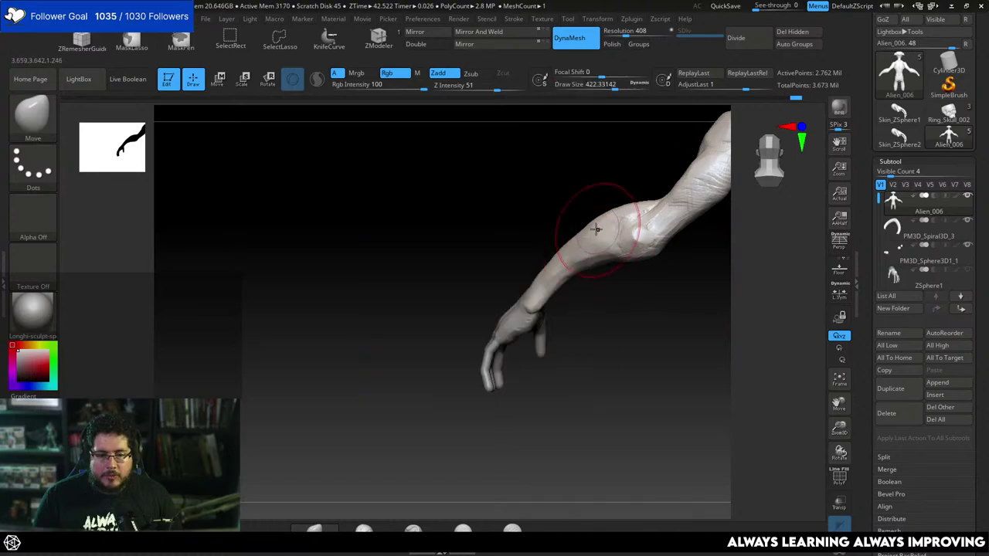
pyautogui.moveTo(528, 238)
pyautogui.mouseDown(button='right')
pyautogui.moveTo(636, 240)
pyautogui.moveTo(619, 242)
pyautogui.moveTo(676, 264)
pyautogui.moveTo(627, 253)
pyautogui.mouseUp(button='right')
# Reduce the draw size to about 262, select the skinned hand, and mirror and weld it onto the opposite arm.
pyautogui.press('space')
pyautogui.moveTo(618, 285); pyautogui.dragTo(607, 285)
pyautogui.keyDown('alt'); pyautogui.click(591, 295); pyautogui.keyUp('alt')
pyautogui.keyDown('alt'); pyautogui.moveTo(662, 260); pyautogui.dragTo(691, 236, button='right'); pyautogui.keyUp('alt')
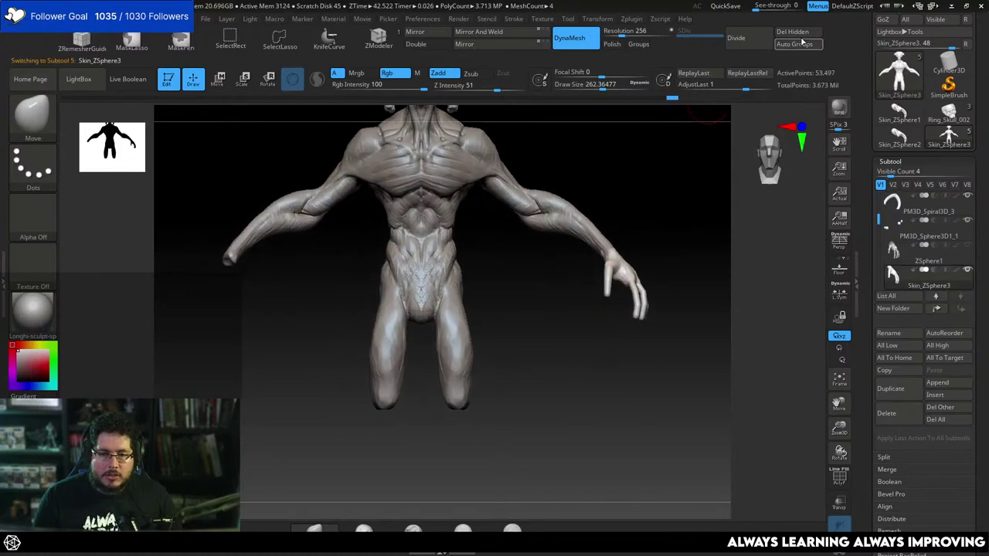
pyautogui.click(470, 35)
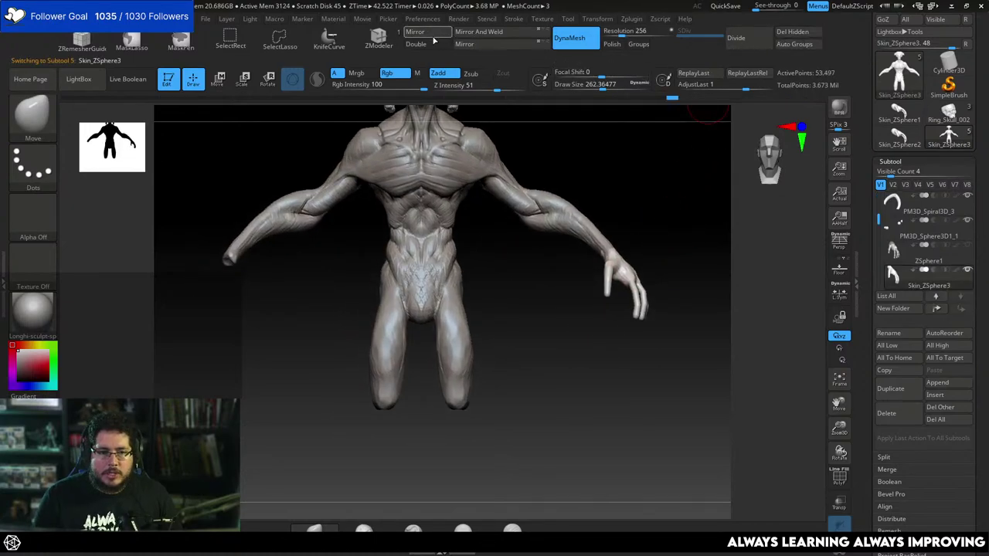
pyautogui.click(438, 262)
# Select the alien's body and build up the forearm near the elbow with ClayBuildup at a draw size of about 158.
pyautogui.moveTo(634, 194)
pyautogui.mouseDown(button='right')
pyautogui.moveTo(634, 209)
pyautogui.moveTo(647, 216)
pyautogui.moveTo(638, 248)
pyautogui.moveTo(570, 263)
pyautogui.moveTo(574, 274)
pyautogui.moveTo(663, 227)
pyautogui.moveTo(667, 267)
pyautogui.moveTo(636, 283)
pyautogui.moveTo(596, 276)
pyautogui.moveTo(599, 247)
pyautogui.moveTo(685, 296)
pyautogui.moveTo(632, 252)
pyautogui.moveTo(647, 298)
pyautogui.moveTo(621, 303)
pyautogui.moveTo(626, 336)
pyautogui.moveTo(613, 313)
pyautogui.mouseUp(button='right')
pyautogui.keyDown('alt'); pyautogui.click(647, 298); pyautogui.keyUp('alt')
pyautogui.press('b')
pyautogui.press('c')
pyautogui.press('b')
pyautogui.press('space')
pyautogui.click(612, 278)
pyautogui.press('space')
pyautogui.click(649, 232)
pyautogui.moveTo(657, 263); pyautogui.dragTo(661, 272, button='right')
pyautogui.press('space')
pyautogui.click(659, 243)
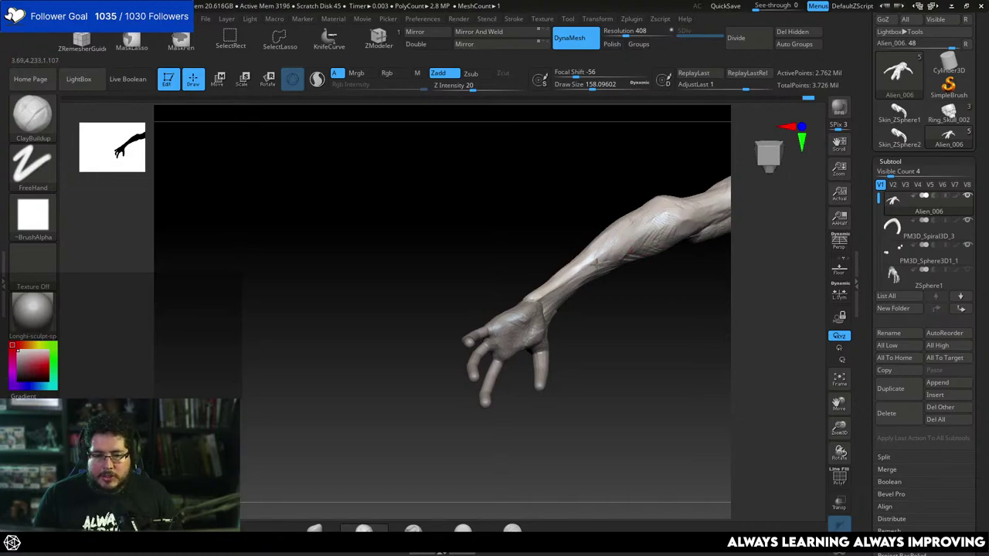
# Examine the elbow, forearm, wrist and hand from several angles, and check the full figure's proportions from the front.
pyautogui.moveTo(665, 265)
pyautogui.mouseDown(button='right')
pyautogui.moveTo(666, 240)
pyautogui.moveTo(662, 292)
pyautogui.moveTo(645, 281)
pyautogui.moveTo(634, 227)
pyautogui.mouseUp(button='right')
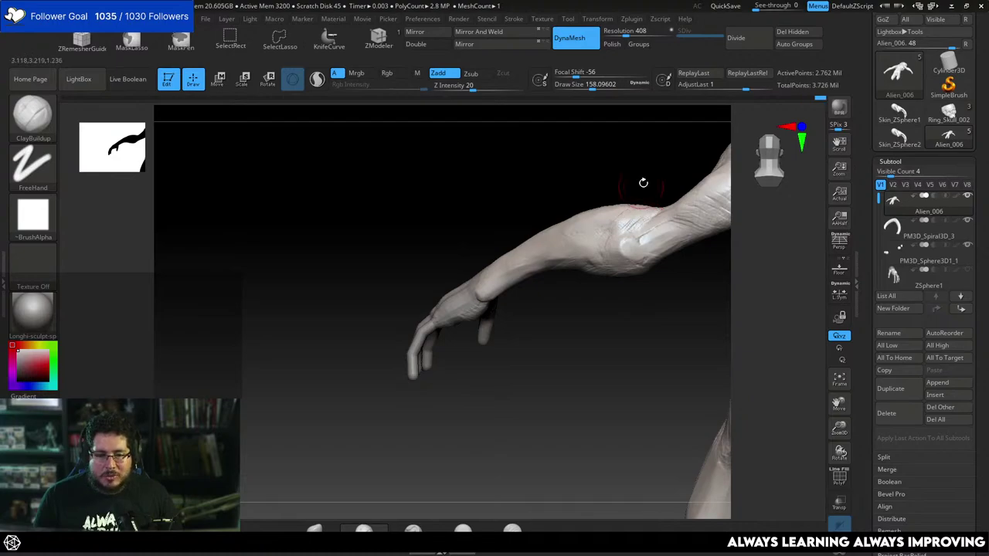
pyautogui.moveTo(642, 183); pyautogui.dragTo(624, 214, button='right')
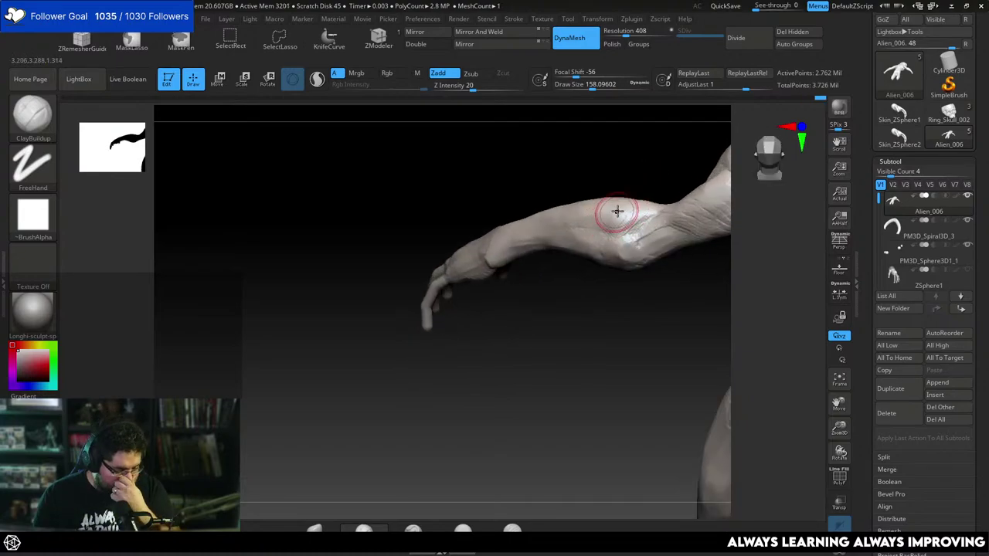
pyautogui.moveTo(611, 328); pyautogui.dragTo(552, 358, button='right')
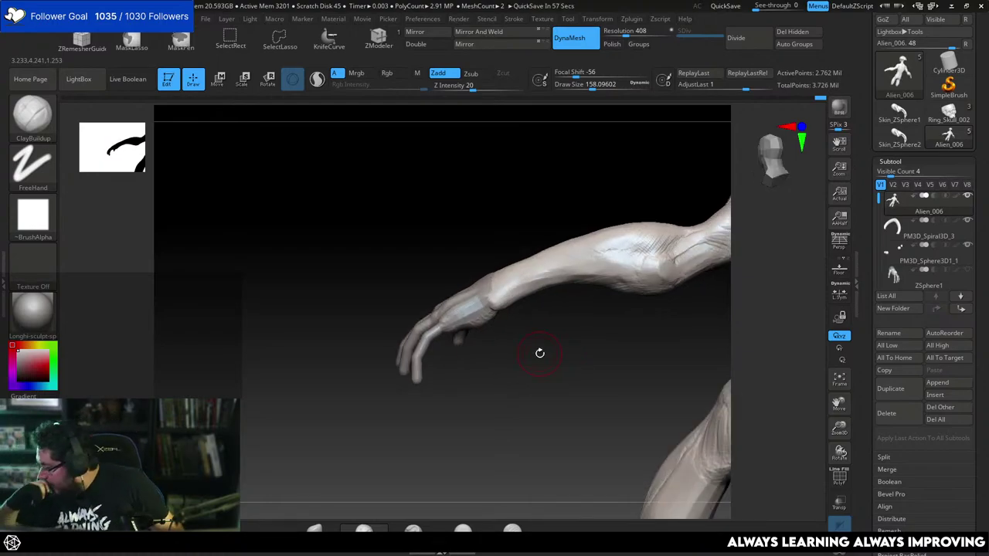
pyautogui.moveTo(466, 335)
pyautogui.mouseDown(button='right')
pyautogui.moveTo(503, 300)
pyautogui.moveTo(474, 272)
pyautogui.moveTo(486, 273)
pyautogui.mouseUp(button='right')
pyautogui.moveTo(489, 261); pyautogui.dragTo(481, 298)
pyautogui.moveTo(481, 298); pyautogui.dragTo(467, 274, button='right')
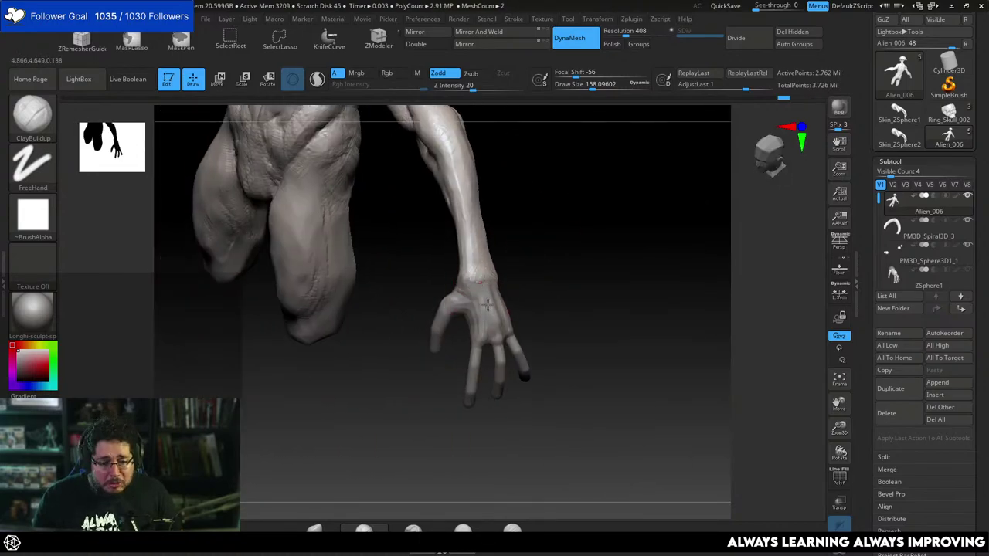
pyautogui.moveTo(487, 305); pyautogui.dragTo(488, 269, button='right')
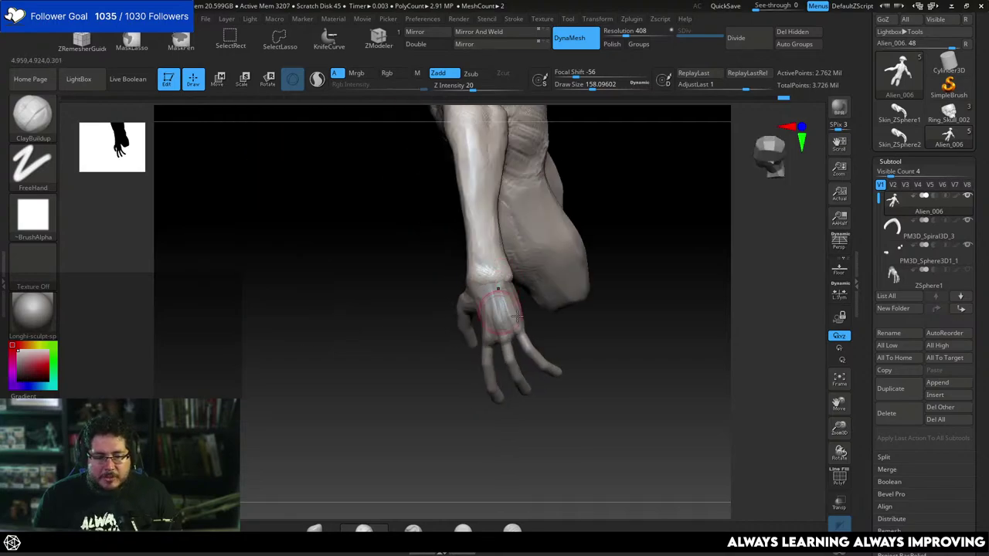
pyautogui.moveTo(516, 316); pyautogui.dragTo(473, 313, button='right')
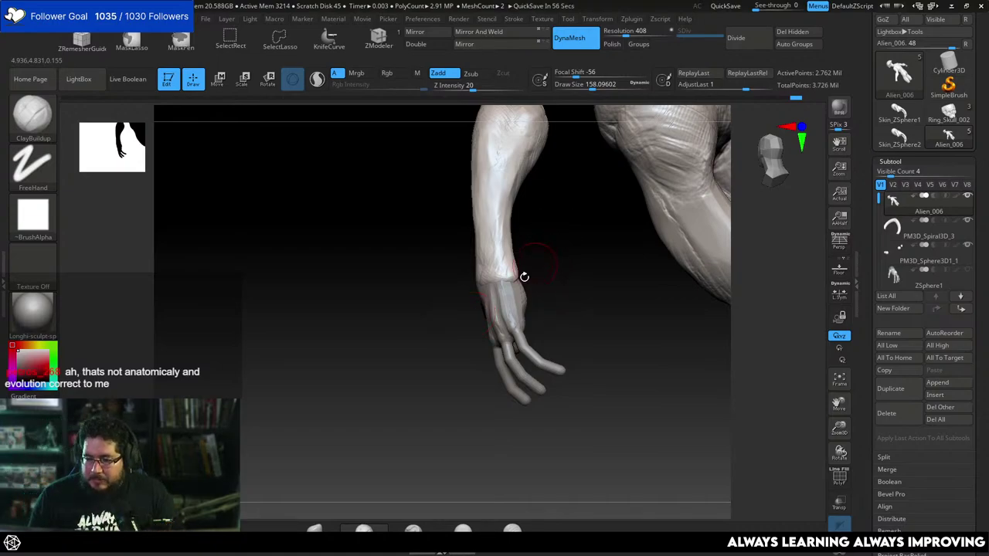
pyautogui.moveTo(444, 329); pyautogui.dragTo(652, 193, button='right')
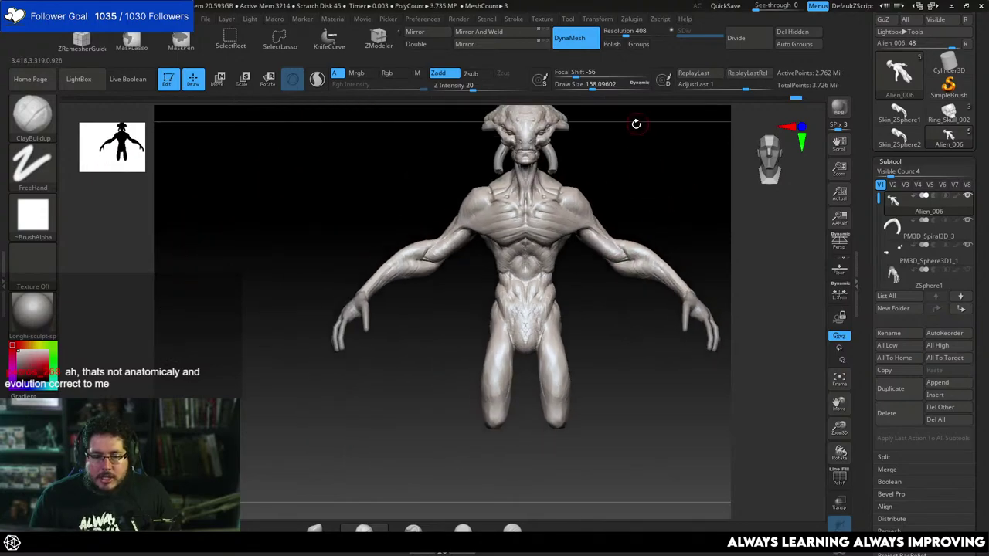
# Switch to the Chrome browser, search for "neville page", show the image results and maximize the window.
pyautogui.hotkey('alt', 'Tab')
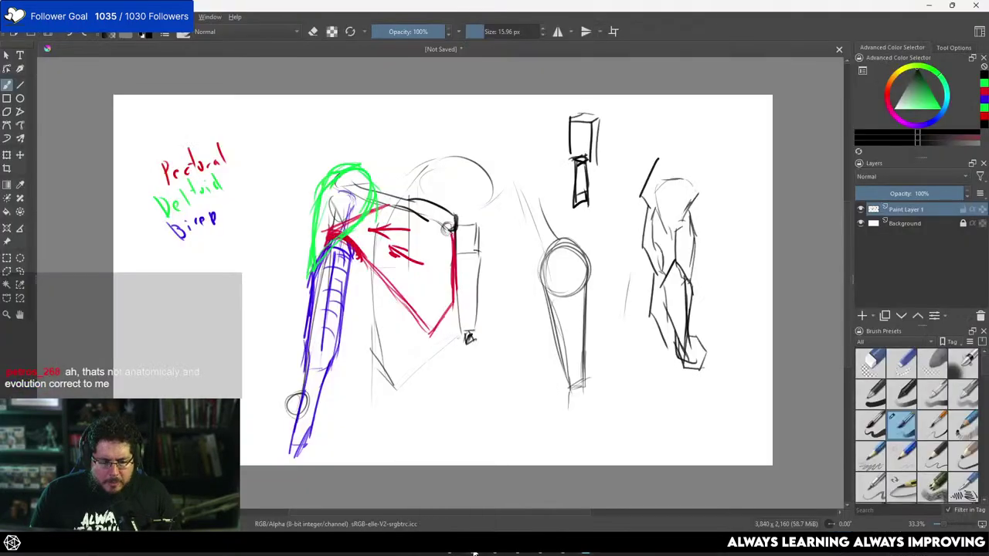
pyautogui.moveTo(471, 545)
pyautogui.click(507, 494)
pyautogui.click(446, 80)
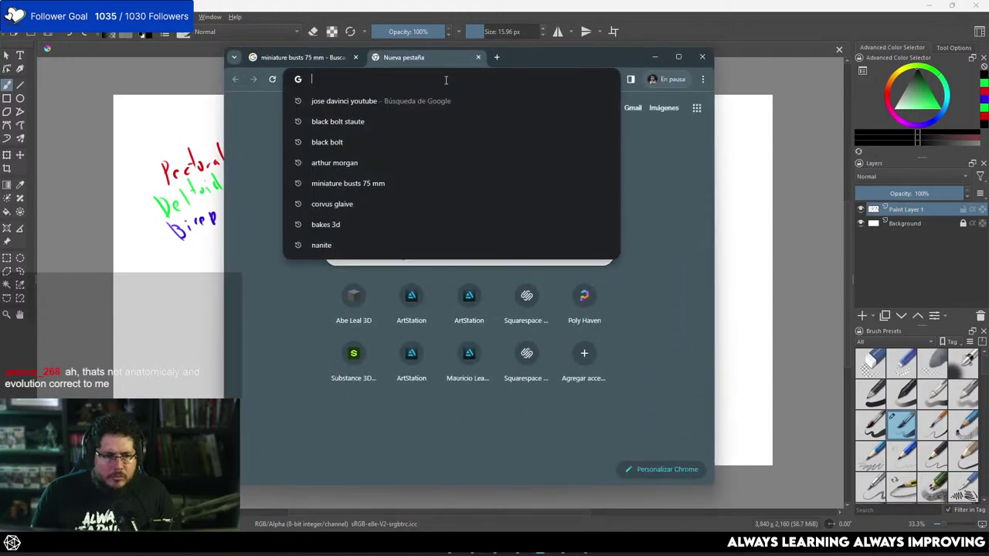
pyautogui.write('neville page')
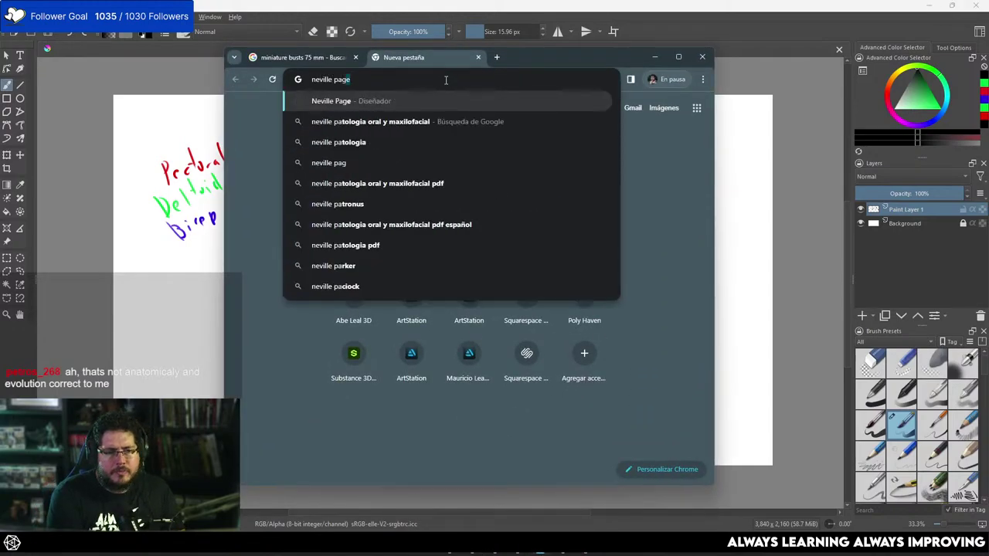
pyautogui.press('Return')
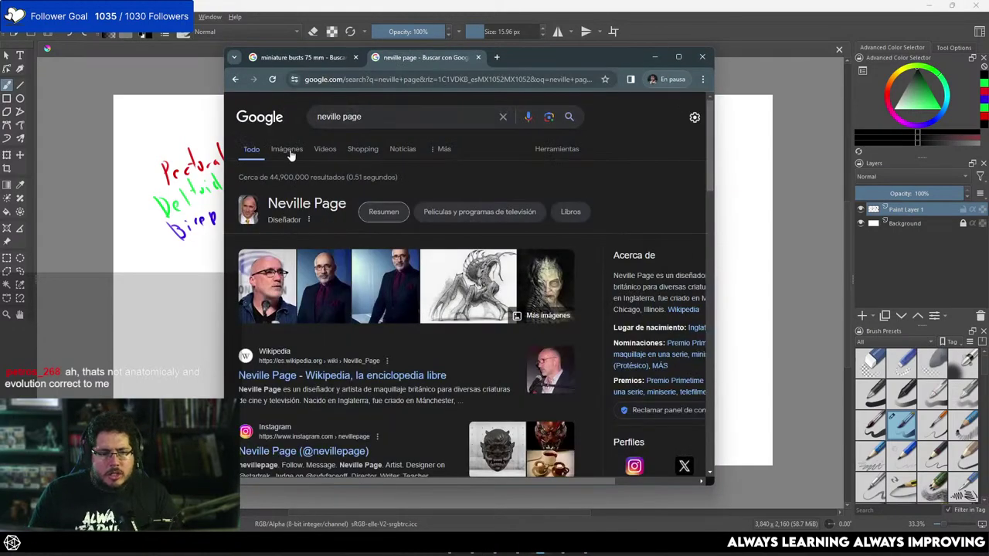
pyautogui.click(289, 152)
pyautogui.doubleClick(573, 54)
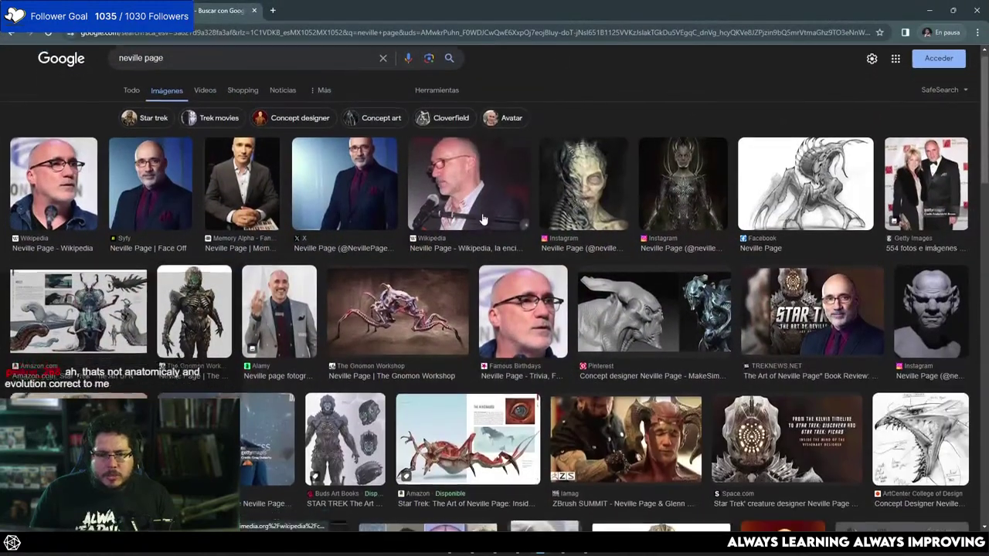
# Examine Neville Page's creature designs, including the Gnomon Workshop creature, the DeviantArt Creature 15 sculpture and the Cloverfield concept drawing.
pyautogui.scroll(-1, 482, 219)
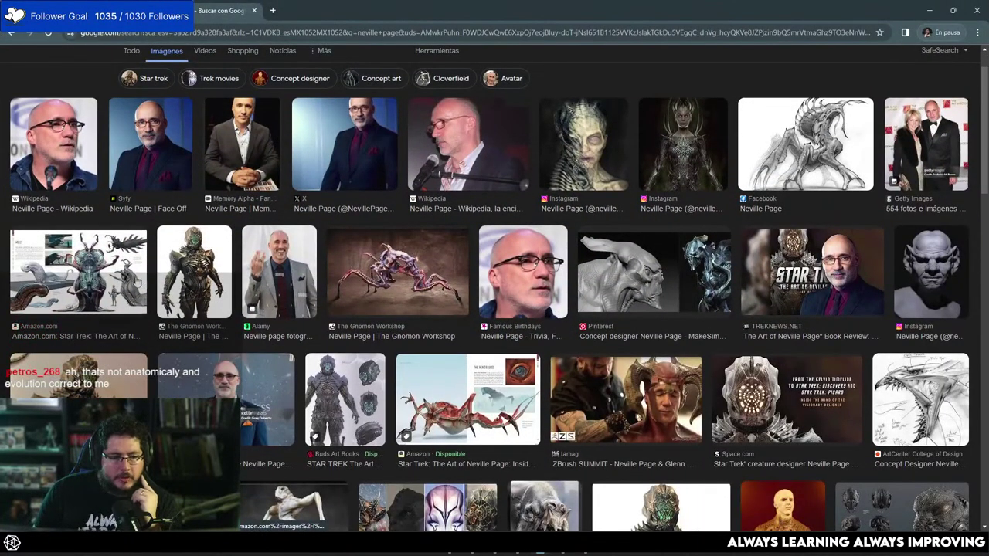
pyautogui.click(409, 297)
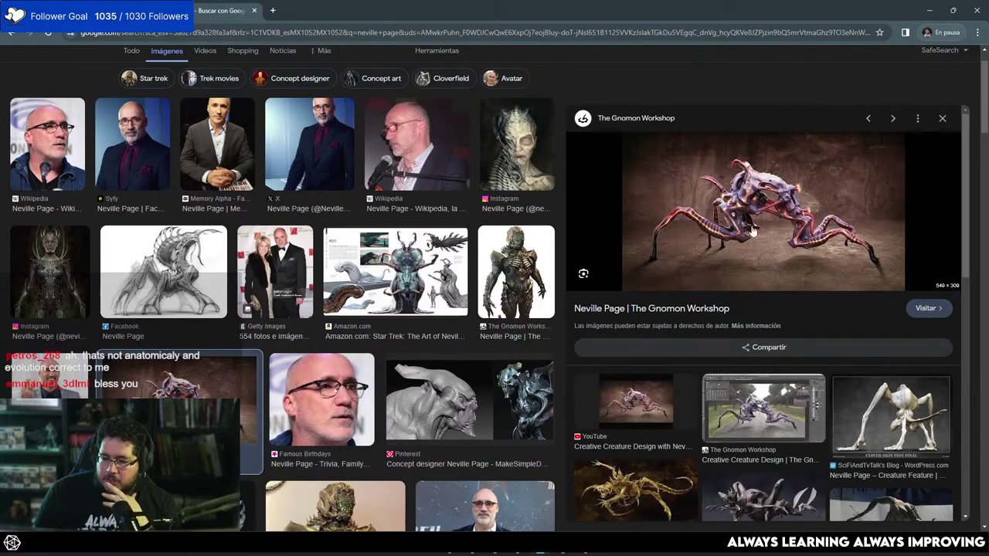
pyautogui.scroll(-2, 827, 340)
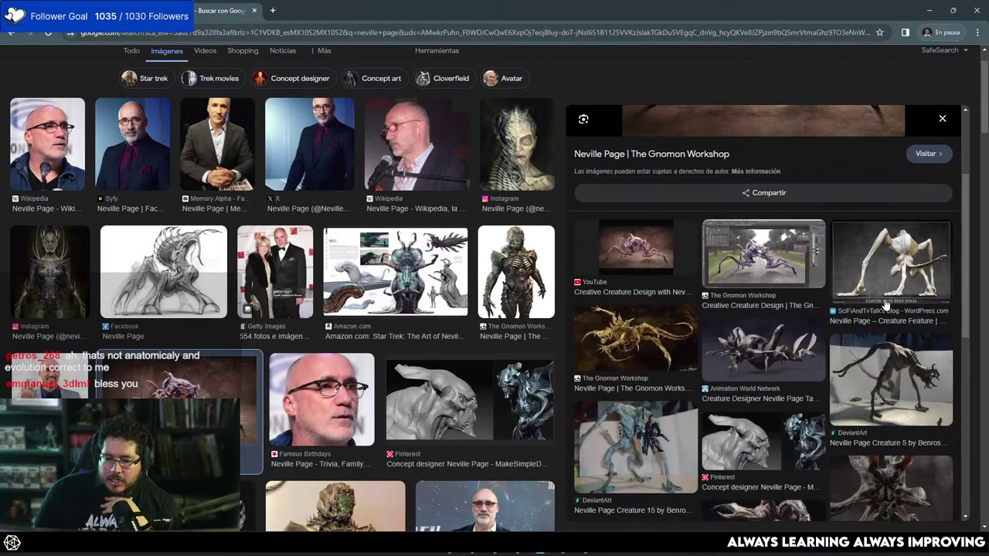
pyautogui.click(640, 437)
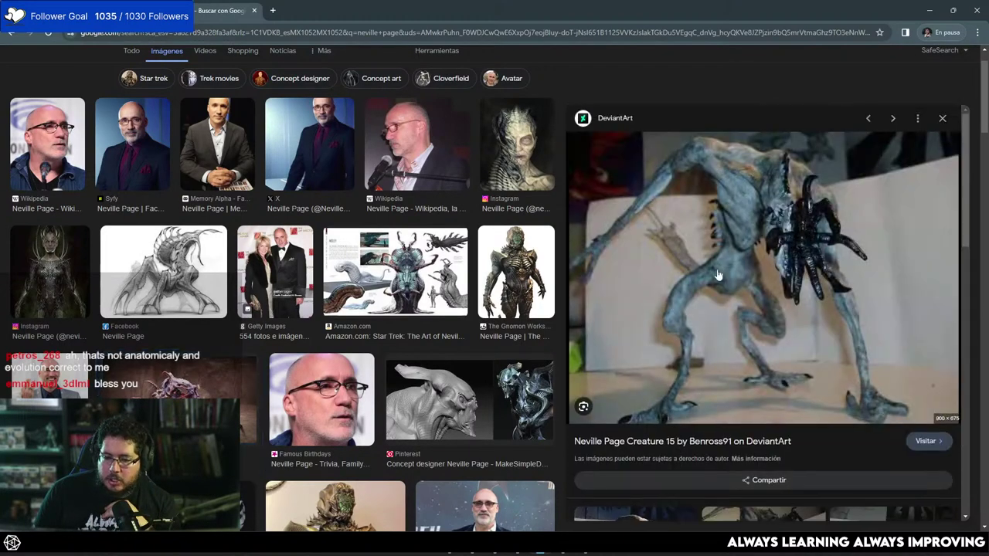
pyautogui.scroll(-5, 860, 363)
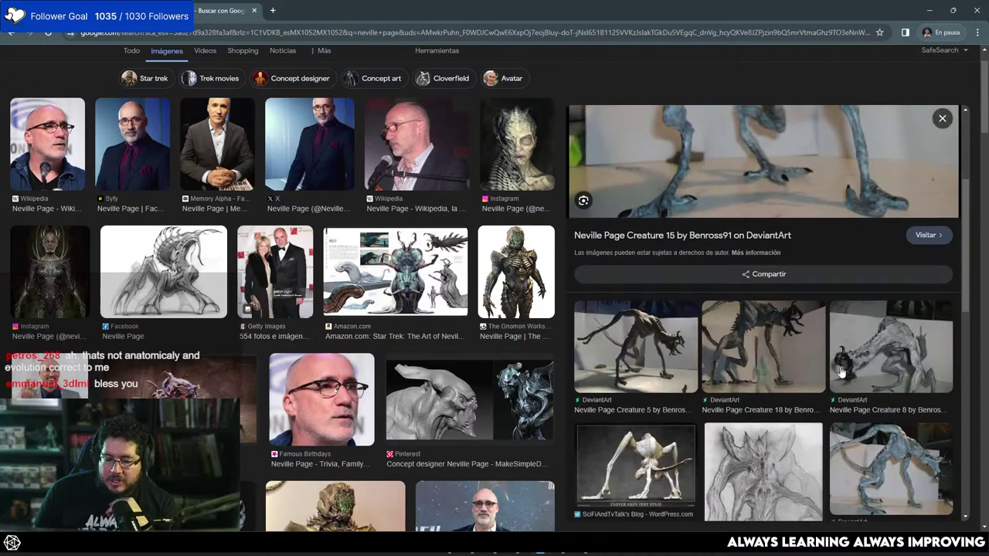
pyautogui.click(741, 374)
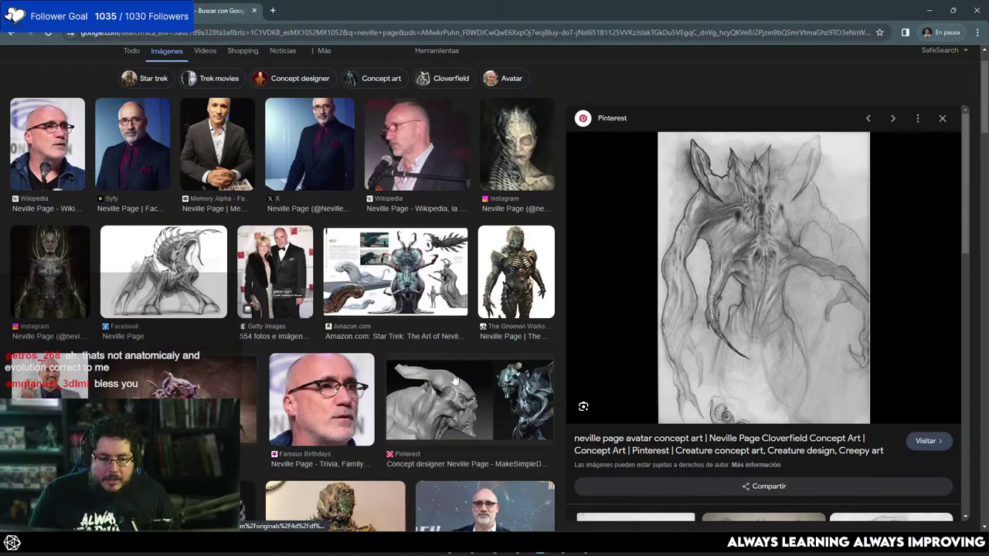
pyautogui.scroll(-5, 456, 380)
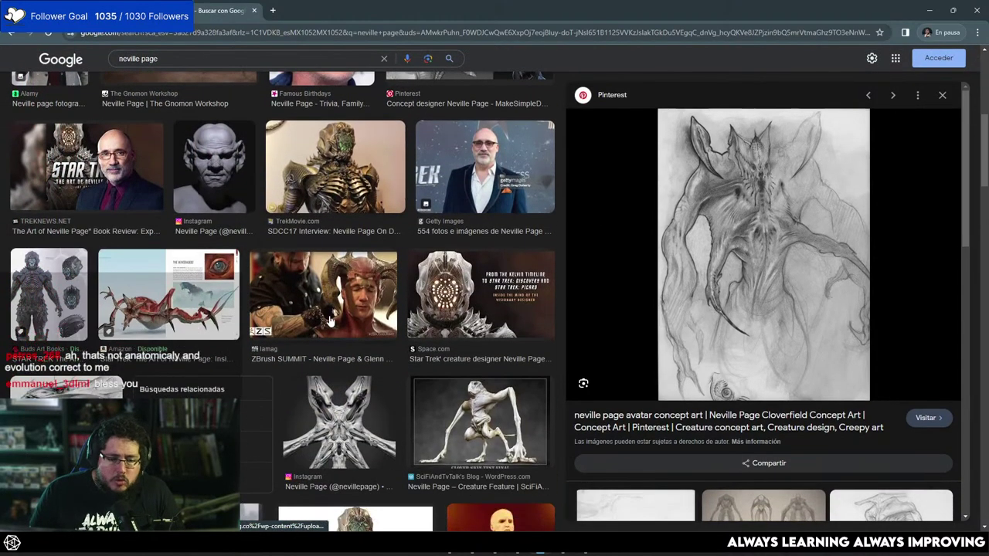
# View the Clover Skin Test Final creature among the image results, then switch back to ZBrush.
pyautogui.scroll(-1, 330, 321)
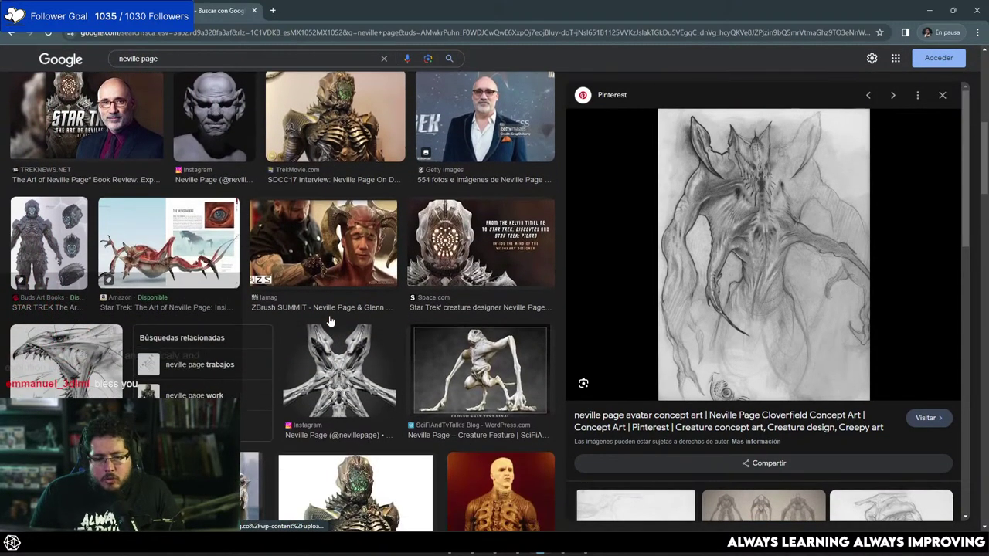
pyautogui.click(497, 377)
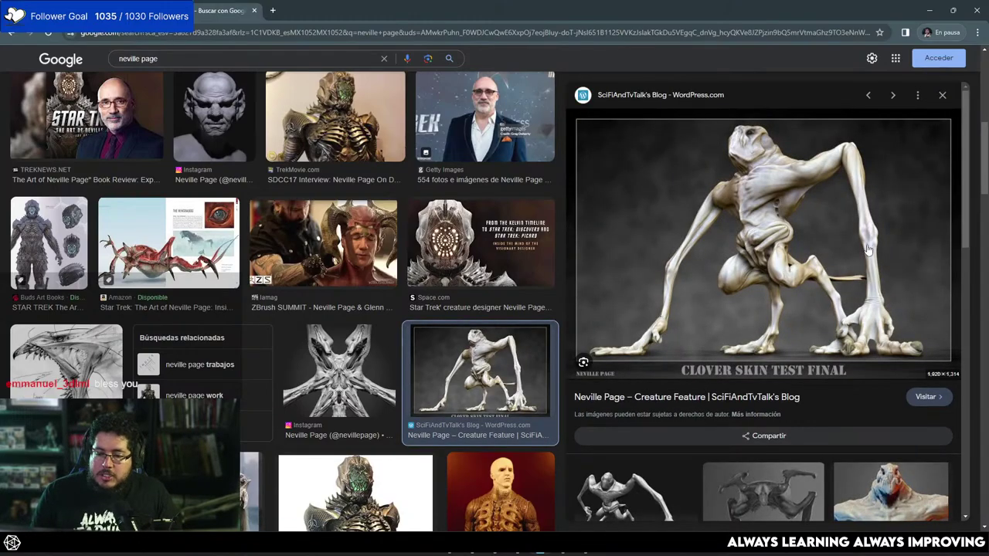
pyautogui.hotkey('alt', 'Tab')
pyautogui.hotkey('alt', 'Tab')
pyautogui.hotkey('alt', 'Tab')
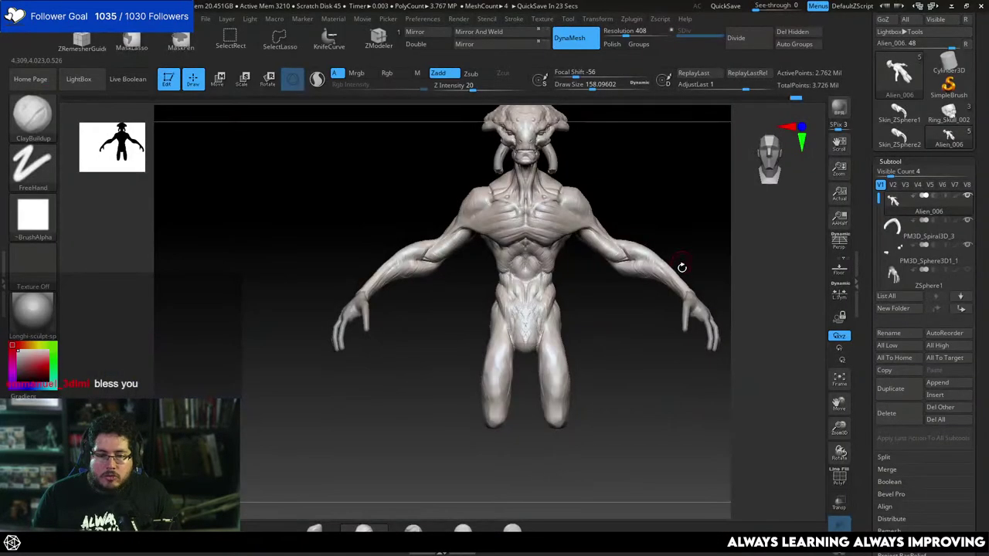
# Carve muscle separation lines along the forearm from the elbow crease toward the wrist with DamStandard at a draw size of about 80.
pyautogui.moveTo(687, 238)
pyautogui.mouseDown()
pyautogui.moveTo(678, 206)
pyautogui.moveTo(660, 217)
pyautogui.mouseUp()
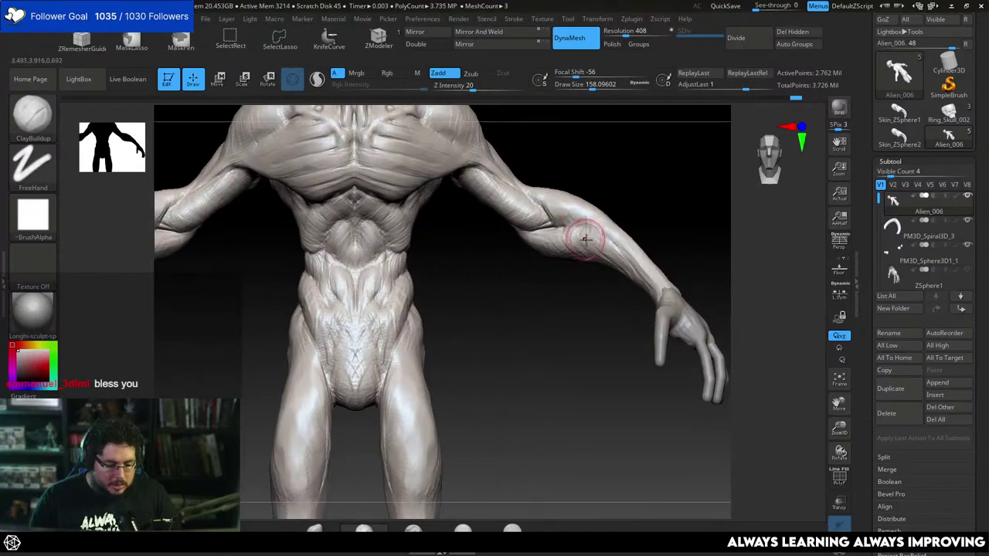
pyautogui.press('b')
pyautogui.press('d')
pyautogui.press('s')
pyautogui.press('space')
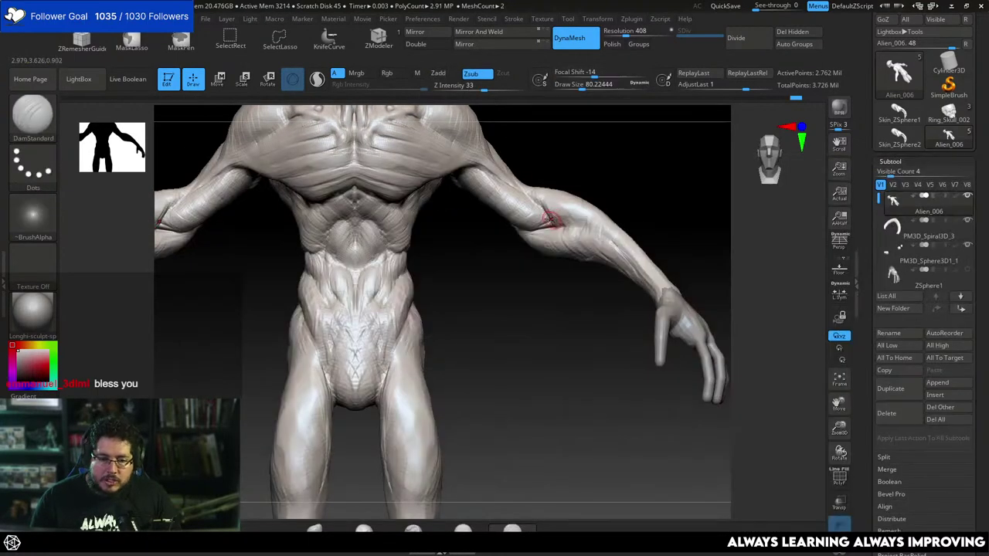
pyautogui.moveTo(569, 228); pyautogui.dragTo(625, 266)
pyautogui.moveTo(593, 231); pyautogui.dragTo(630, 280)
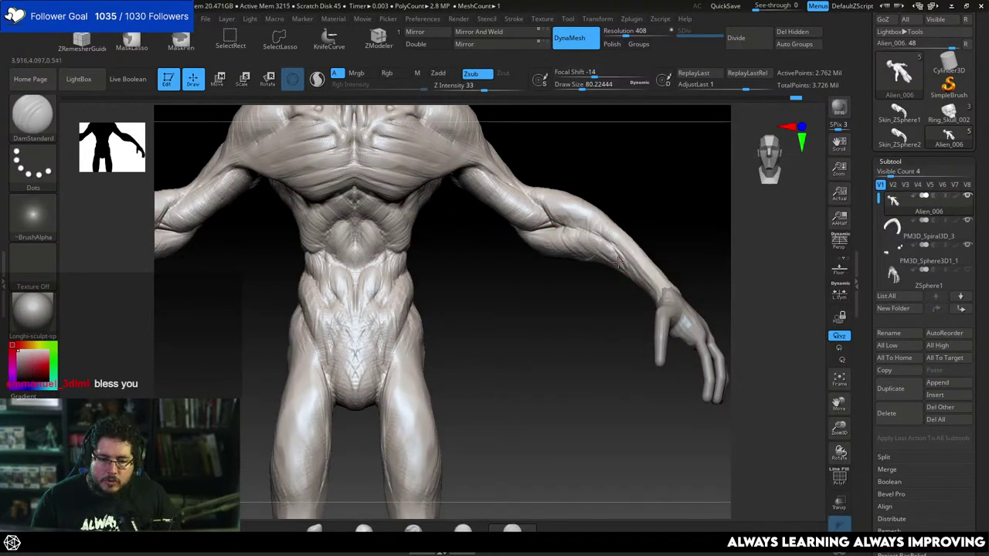
# Build up the lower forearm muscles near the wrist with ClayBuildup at a draw size of about 149.
pyautogui.moveTo(648, 230); pyautogui.dragTo(627, 201)
pyautogui.press('b')
pyautogui.press('c')
pyautogui.press('b')
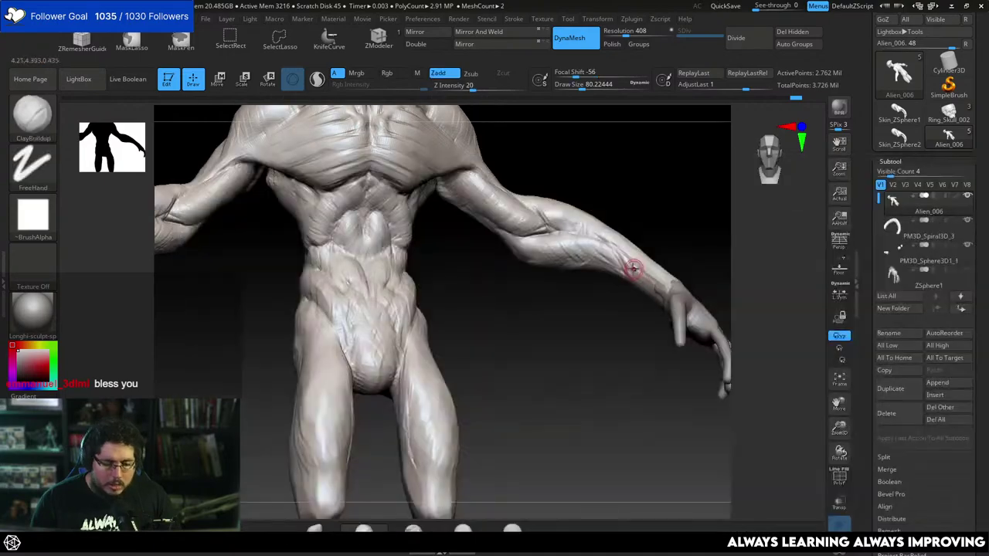
pyautogui.press('space')
pyautogui.moveTo(615, 264); pyautogui.dragTo(623, 262)
pyautogui.moveTo(651, 300); pyautogui.dragTo(632, 268)
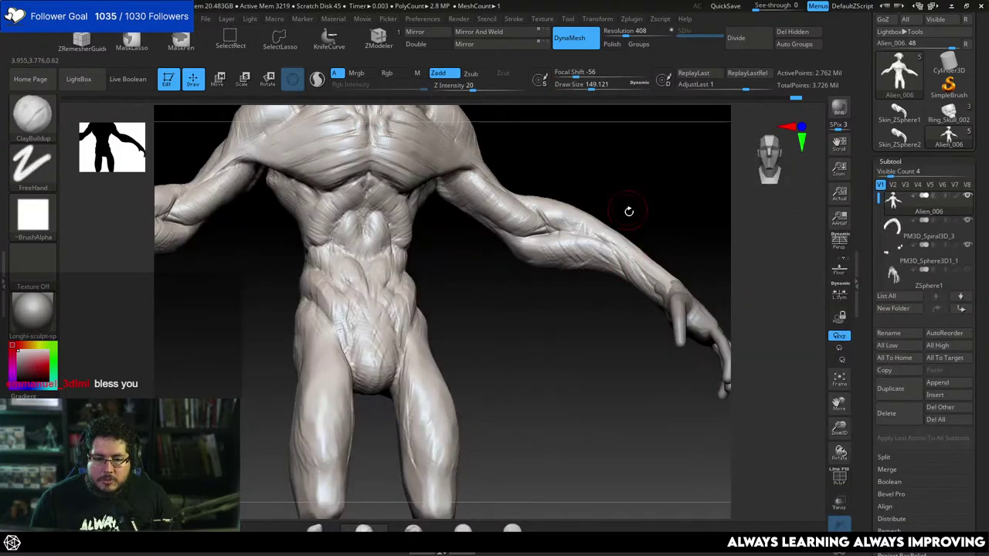
# Build up the collarbone beside the shoulder with ClayBuildup at a draw size of about 158, and reduce the draw size to about 136.
pyautogui.moveTo(629, 212)
pyautogui.mouseDown()
pyautogui.moveTo(671, 245)
pyautogui.moveTo(648, 233)
pyautogui.mouseUp()
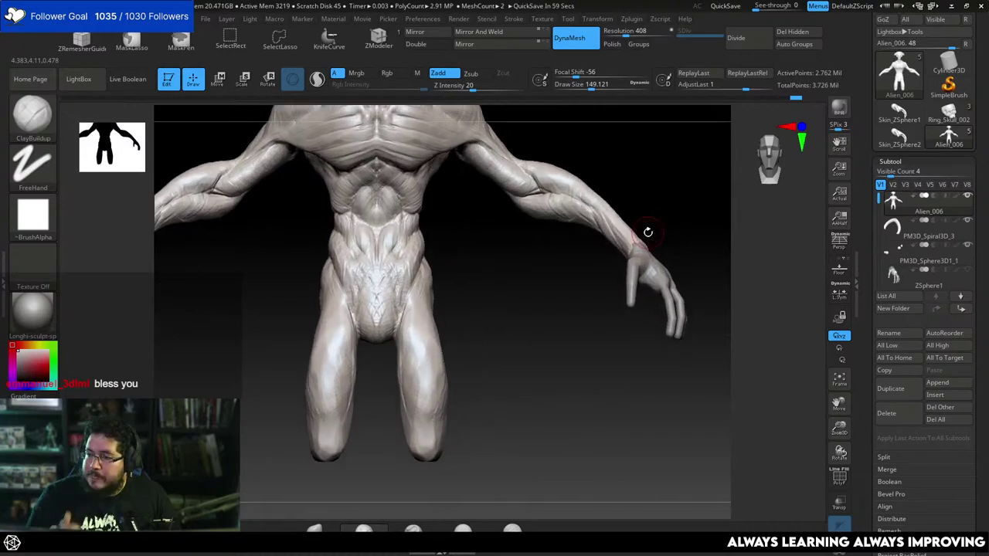
pyautogui.keyDown('ctrl'); pyautogui.moveTo(691, 208); pyautogui.dragTo(691, 114, button='right'); pyautogui.keyUp('ctrl')
pyautogui.moveTo(703, 190); pyautogui.dragTo(688, 200)
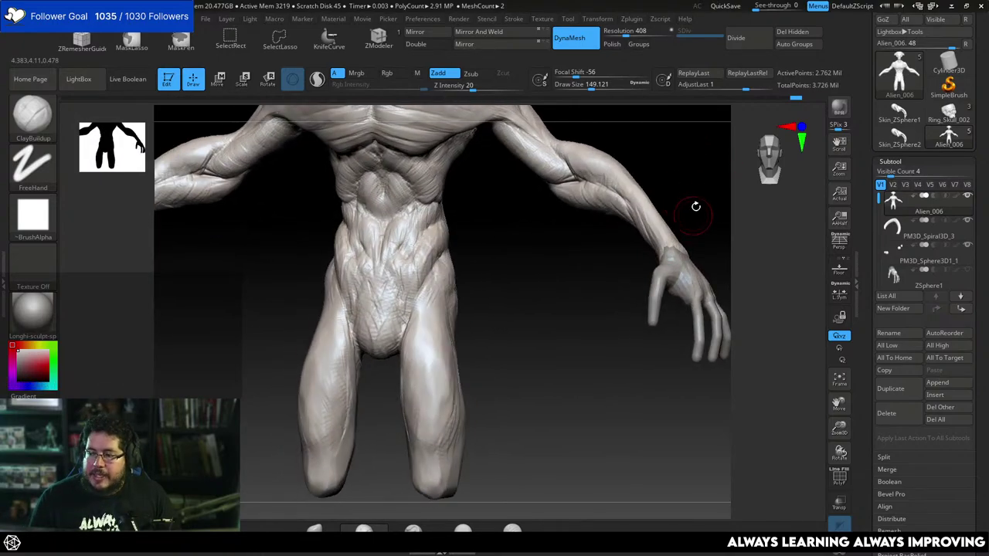
pyautogui.moveTo(698, 165)
pyautogui.mouseDown()
pyautogui.moveTo(680, 241)
pyautogui.moveTo(664, 243)
pyautogui.mouseUp()
pyautogui.press('[')
pyautogui.moveTo(677, 256)
pyautogui.mouseDown(button='right')
pyautogui.moveTo(687, 255)
pyautogui.moveTo(583, 394)
pyautogui.moveTo(674, 126)
pyautogui.moveTo(646, 161)
pyautogui.moveTo(654, 263)
pyautogui.moveTo(658, 245)
pyautogui.moveTo(589, 211)
pyautogui.moveTo(614, 265)
pyautogui.moveTo(595, 249)
pyautogui.mouseUp(button='right')
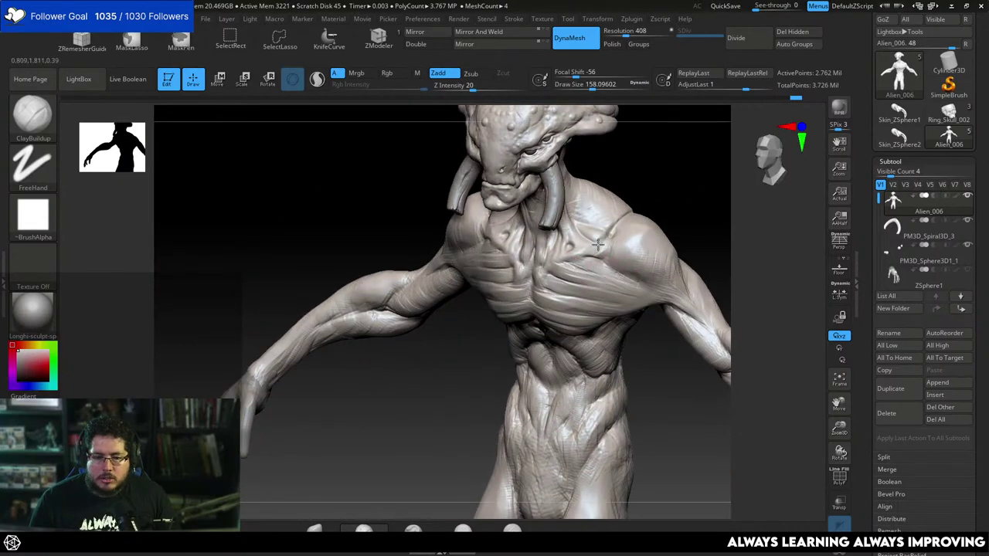
pyautogui.moveTo(593, 247); pyautogui.dragTo(565, 257)
pyautogui.press('space')
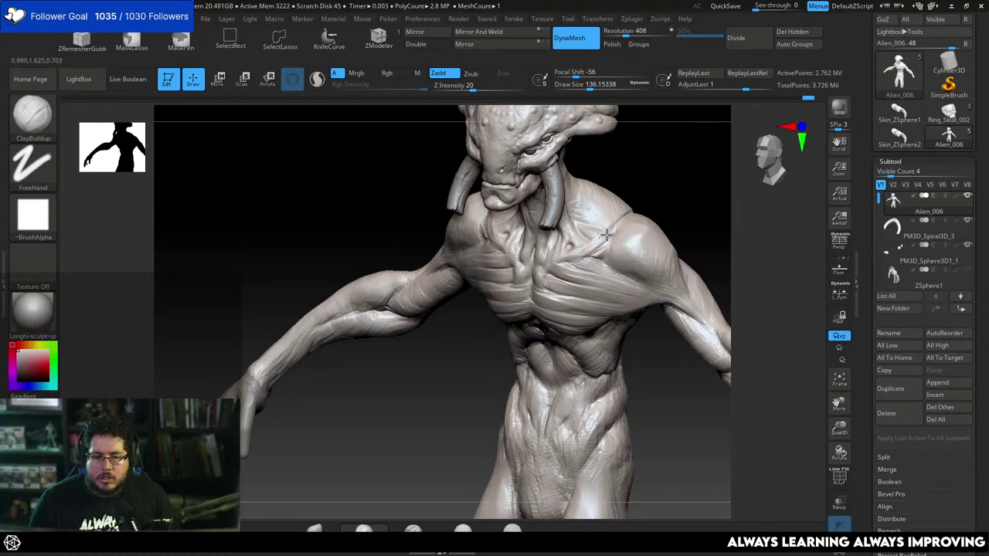
# Face the figure from the front, select the Move brush and enlarge its draw size.
pyautogui.moveTo(607, 234)
pyautogui.mouseDown(button='right')
pyautogui.moveTo(651, 192)
pyautogui.moveTo(656, 204)
pyautogui.moveTo(630, 197)
pyautogui.mouseUp(button='right')
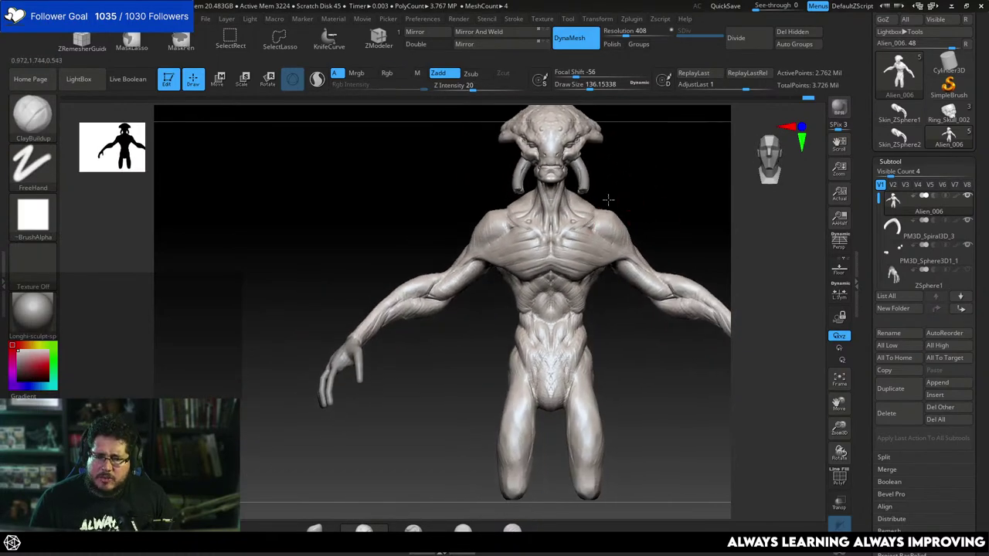
pyautogui.press('b')
pyautogui.press('m')
pyautogui.press('v')
pyautogui.press('space')
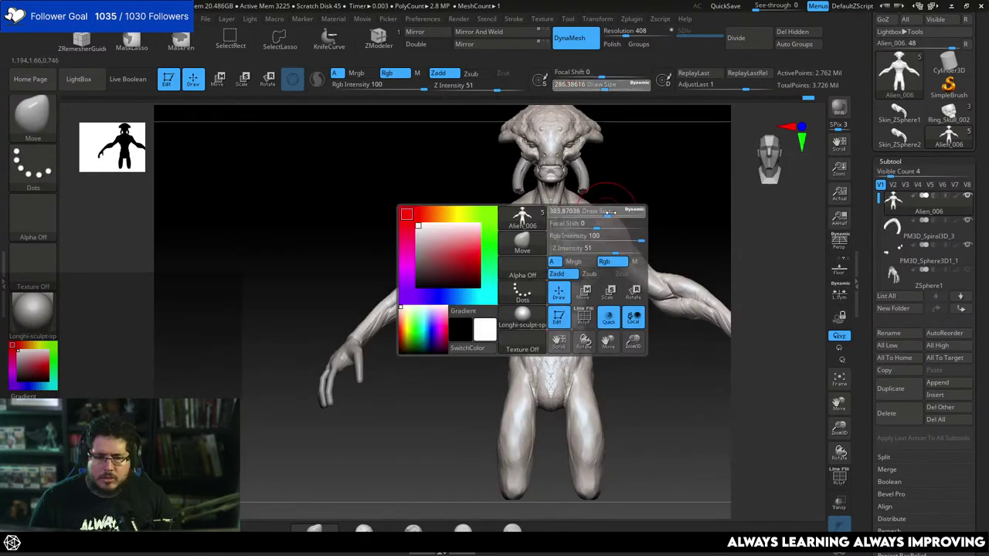
# Flatten the planes of the alien's shoulders and chest with the TrimDynamic brush, reducing the draw size from about 286 to 140.
pyautogui.press('space')
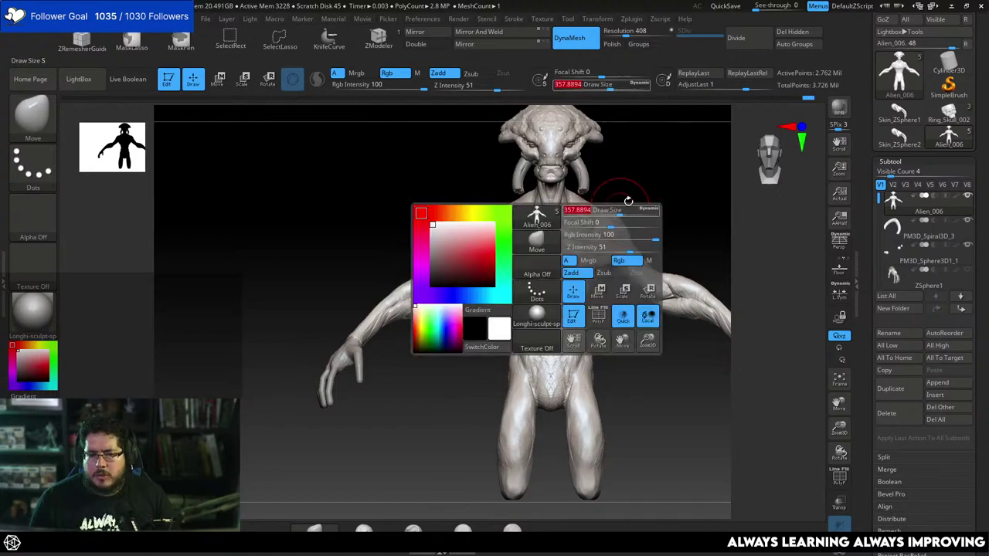
pyautogui.moveTo(629, 199); pyautogui.dragTo(641, 201, button='right')
pyautogui.press('b')
pyautogui.press('d')
pyautogui.press('space')
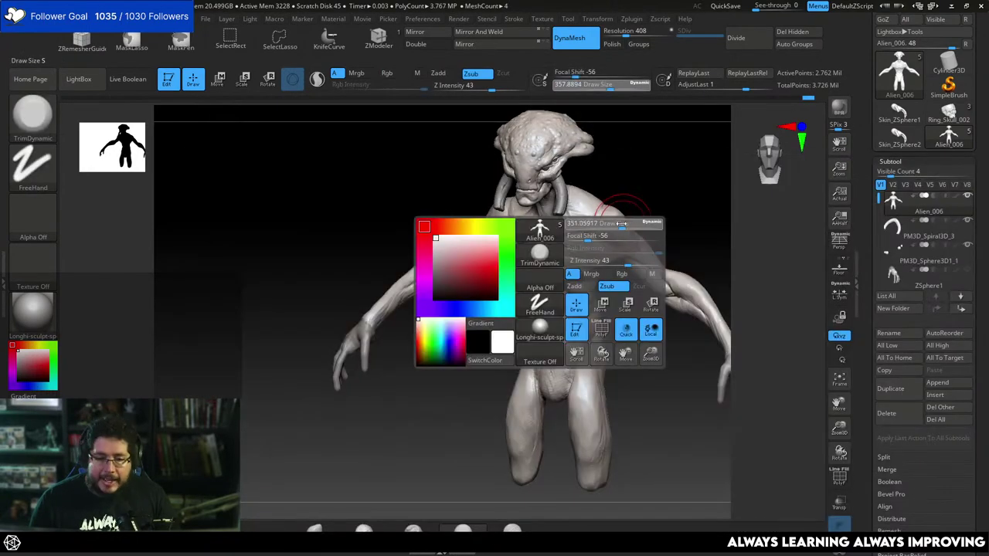
pyautogui.moveTo(617, 217); pyautogui.dragTo(626, 195, button='right')
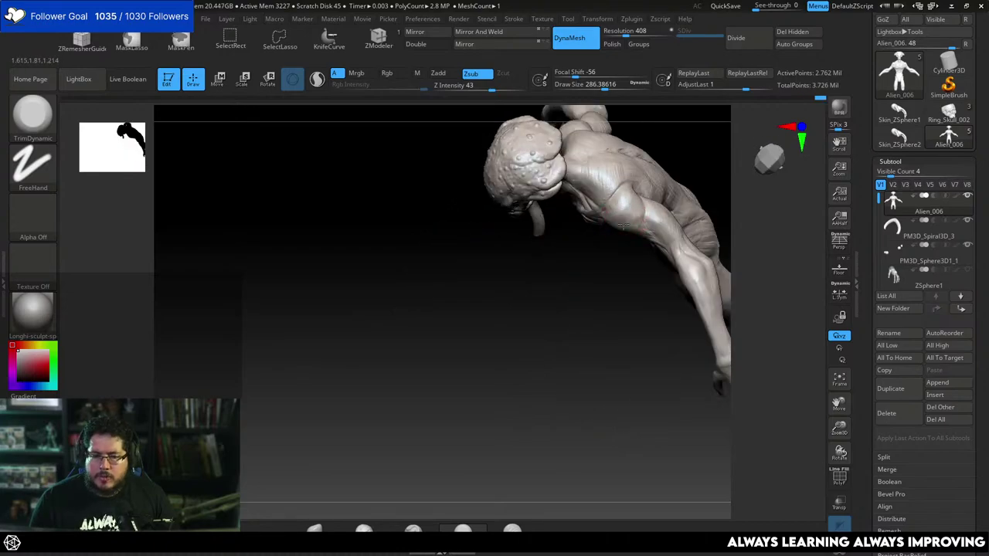
pyautogui.moveTo(617, 306)
pyautogui.mouseDown(button='right')
pyautogui.moveTo(680, 168)
pyautogui.moveTo(658, 206)
pyautogui.moveTo(636, 165)
pyautogui.moveTo(691, 196)
pyautogui.moveTo(683, 172)
pyautogui.moveTo(584, 217)
pyautogui.mouseUp(button='right')
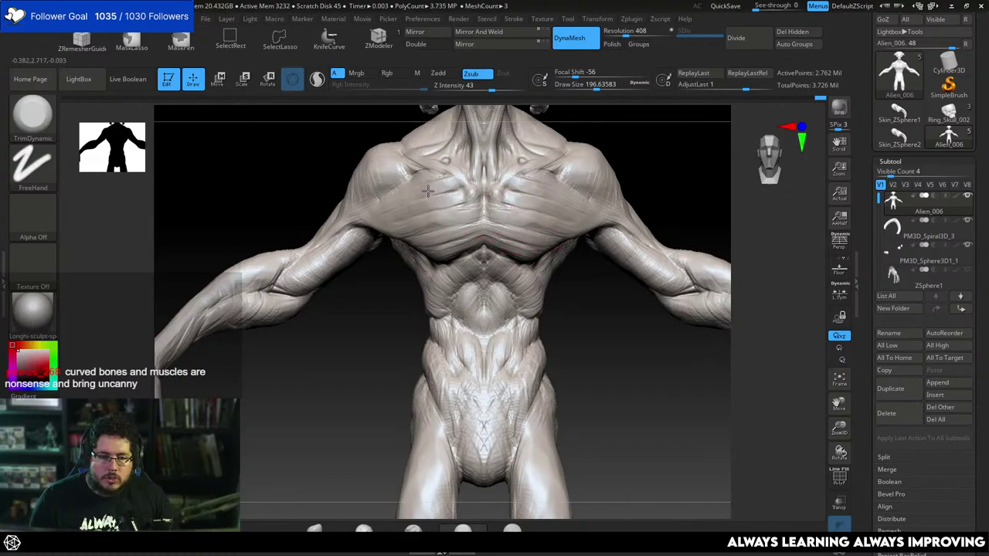
pyautogui.moveTo(392, 215); pyautogui.dragTo(372, 246, button='right')
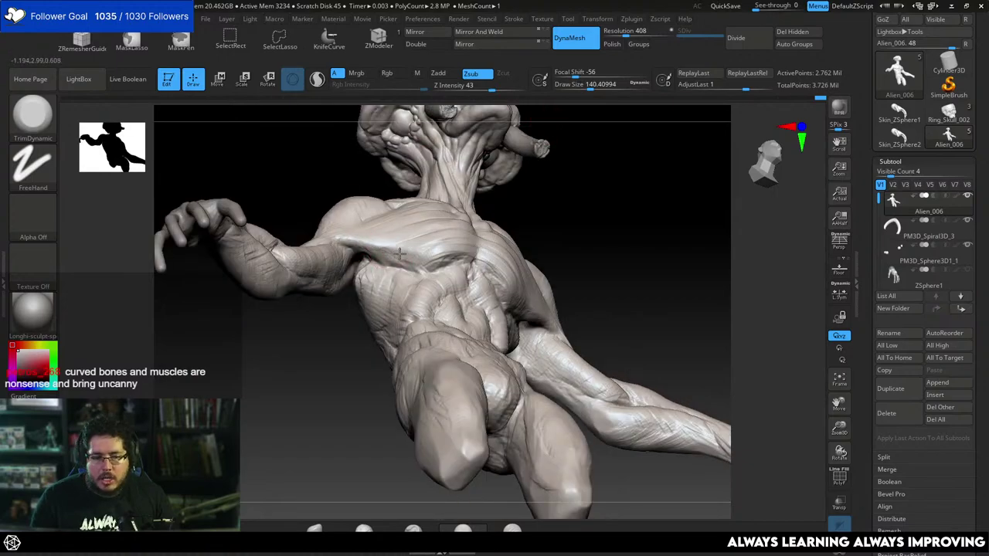
# Build up the lower edge of the pectorals toward the armpits with the ClayBuildup brush at a draw size of about 140.
pyautogui.press('b')
pyautogui.press('c')
pyautogui.press('b')
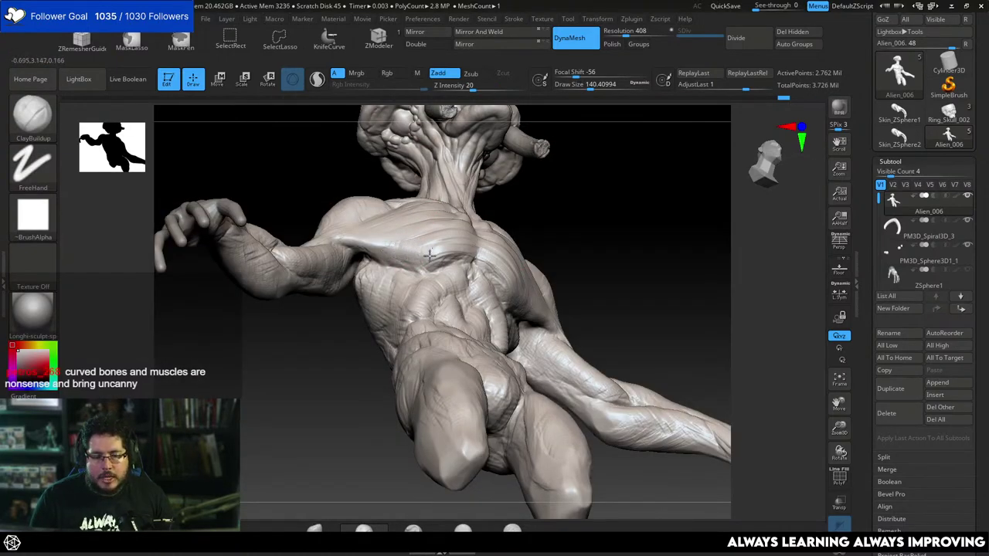
pyautogui.moveTo(380, 249); pyautogui.dragTo(424, 244, button='right')
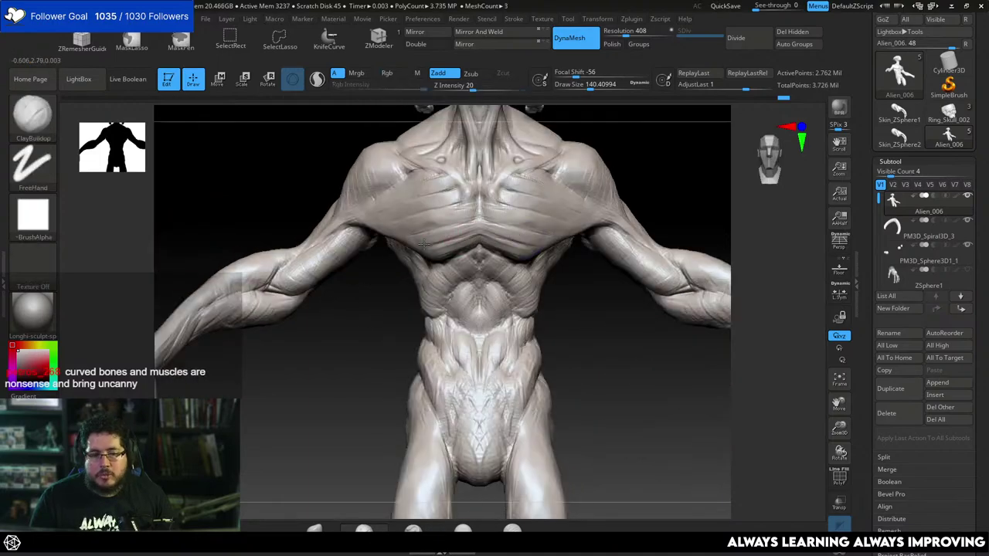
pyautogui.moveTo(415, 231); pyautogui.dragTo(391, 246)
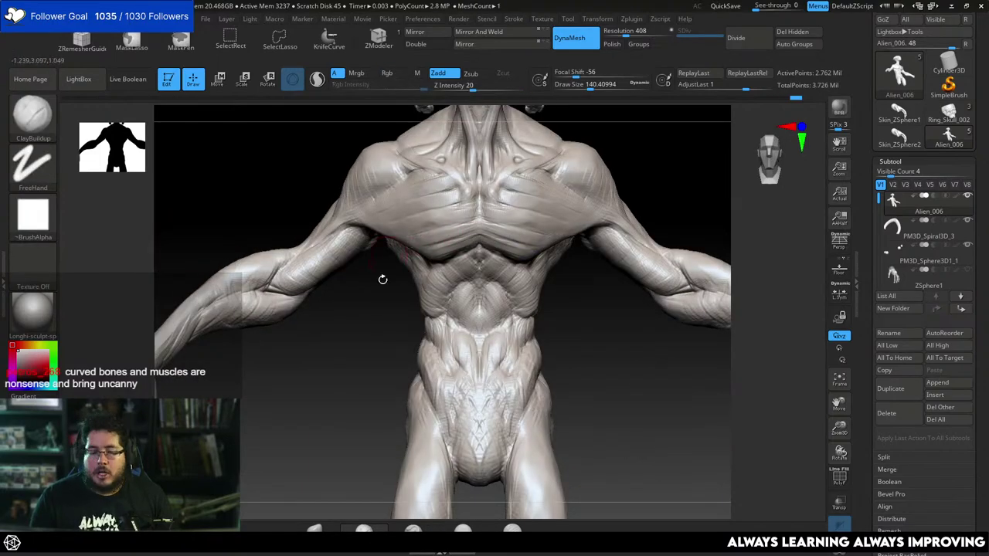
pyautogui.moveTo(382, 279); pyautogui.dragTo(380, 239, button='right')
pyautogui.moveTo(569, 140); pyautogui.dragTo(504, 230, button='right')
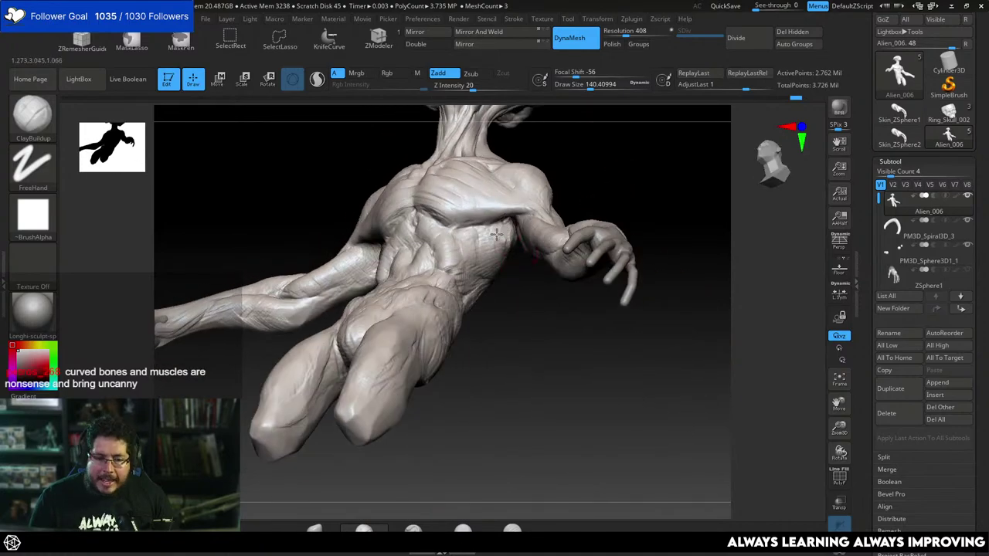
# Set the draw size to about 197 and add clay to the rib cage side below the armpit.
pyautogui.press('space')
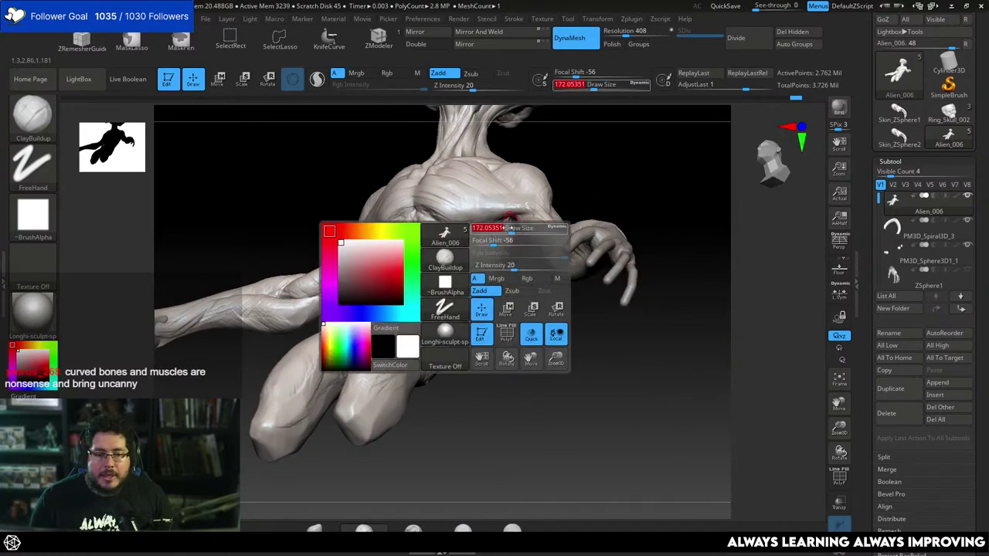
pyautogui.moveTo(508, 226); pyautogui.dragTo(514, 226)
pyautogui.moveTo(507, 227); pyautogui.dragTo(502, 243)
pyautogui.moveTo(504, 228); pyautogui.dragTo(507, 266, button='right')
pyautogui.moveTo(506, 228); pyautogui.dragTo(408, 238, button='right')
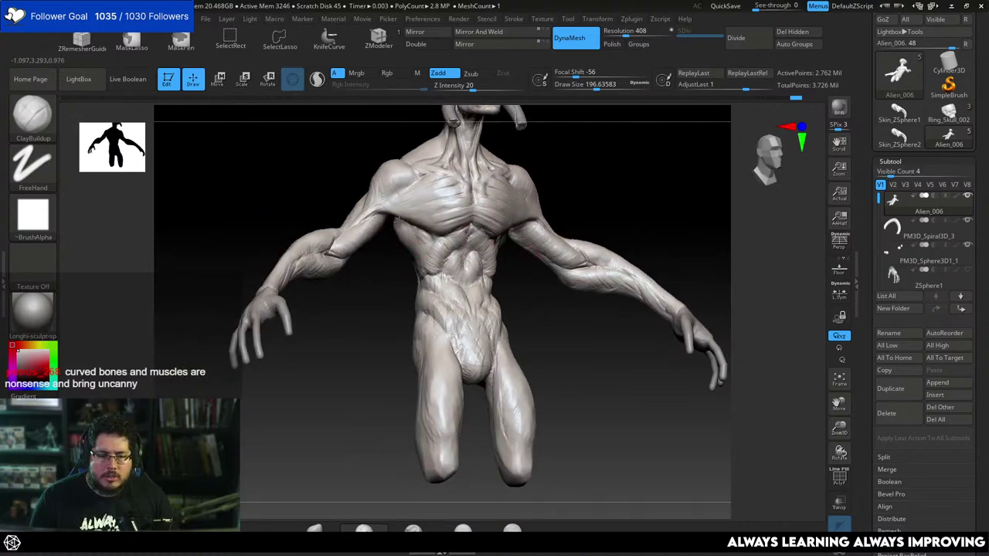
# Set the draw size to about 177 and build up the muscle on the back of the upper arm.
pyautogui.press('space')
pyautogui.moveTo(423, 237); pyautogui.dragTo(438, 280)
pyautogui.moveTo(536, 299); pyautogui.dragTo(528, 318, button='right')
pyautogui.moveTo(579, 207); pyautogui.dragTo(553, 233, button='right')
pyautogui.moveTo(433, 397); pyautogui.dragTo(373, 305, button='right')
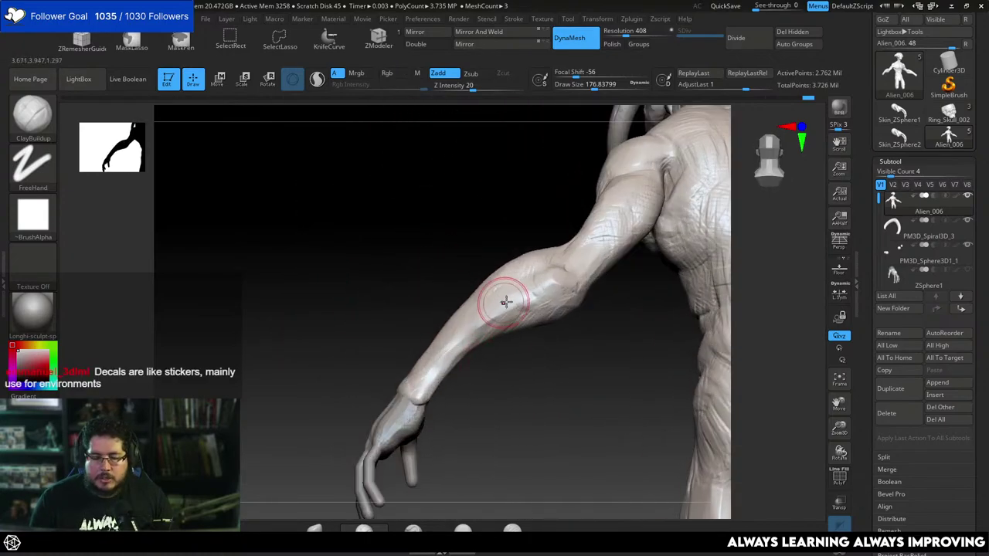
# Add ClayBuildup strokes along the back of the forearm from the elbow down to the wrist.
pyautogui.moveTo(531, 276); pyautogui.dragTo(466, 344, button='right')
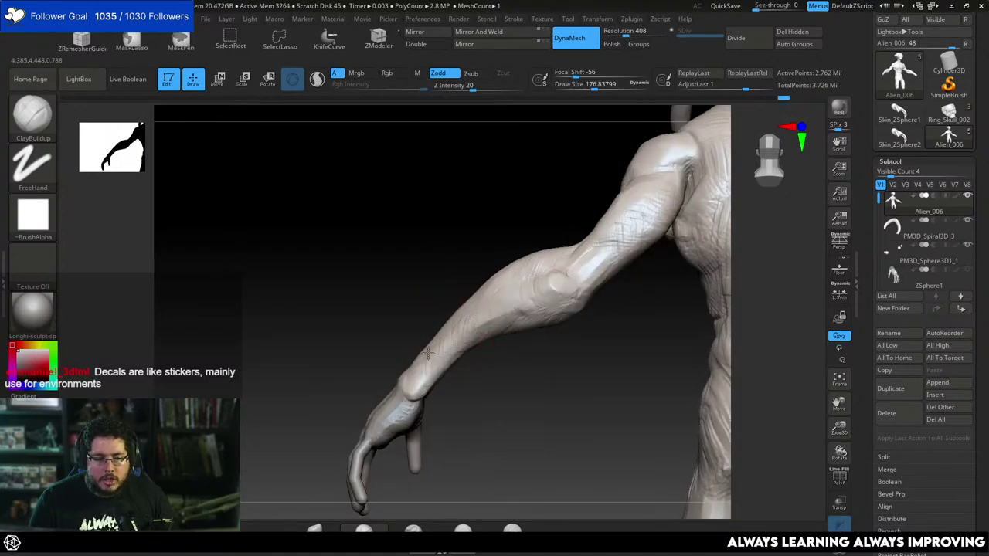
pyautogui.moveTo(444, 386); pyautogui.dragTo(415, 381, button='right')
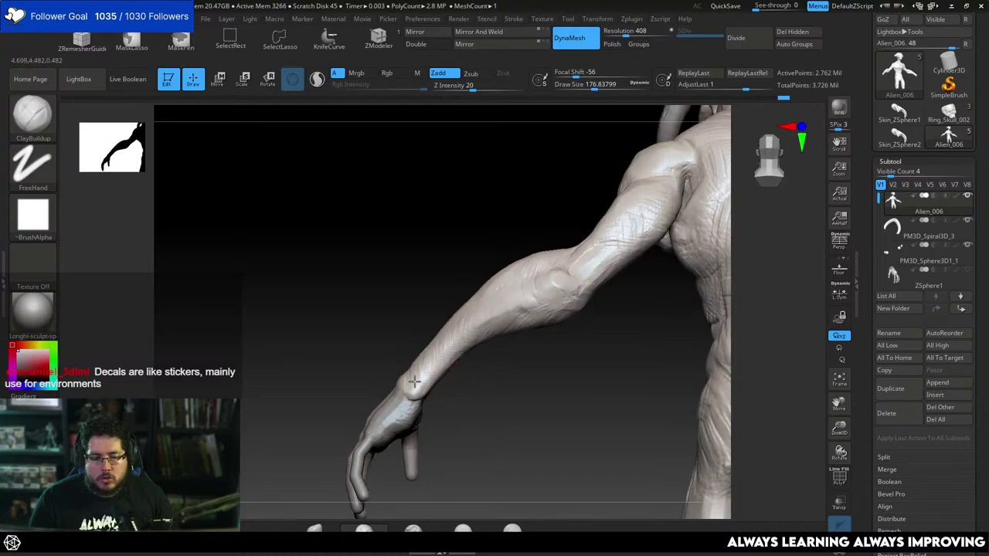
pyautogui.moveTo(402, 345); pyautogui.dragTo(425, 347, button='right')
pyautogui.moveTo(476, 367)
pyautogui.mouseDown(button='right')
pyautogui.moveTo(454, 340)
pyautogui.moveTo(463, 331)
pyautogui.moveTo(467, 352)
pyautogui.mouseUp(button='right')
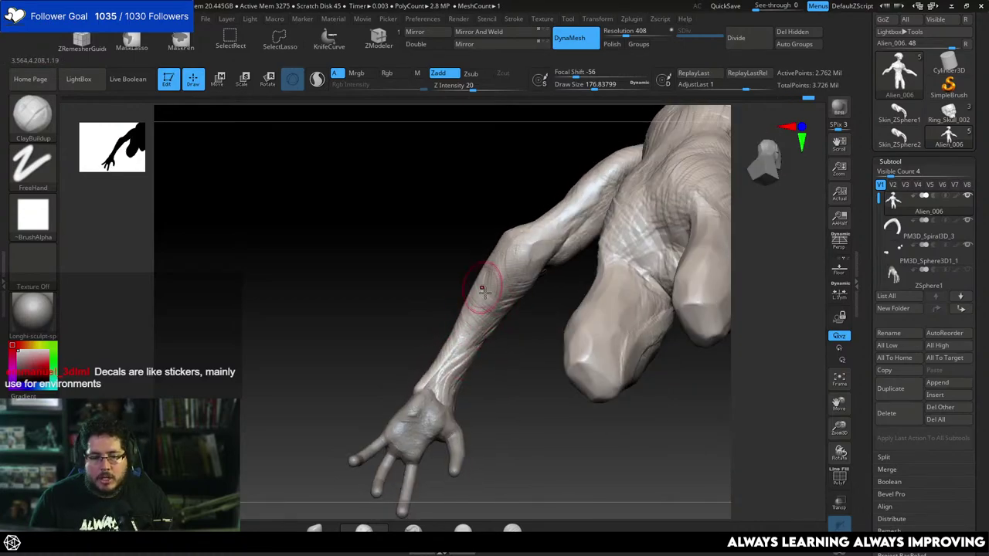
# Build up the forearm muscles near the elbow and blend them into the elbow joint with ClayBuildup.
pyautogui.moveTo(500, 298); pyautogui.dragTo(486, 265, button='right')
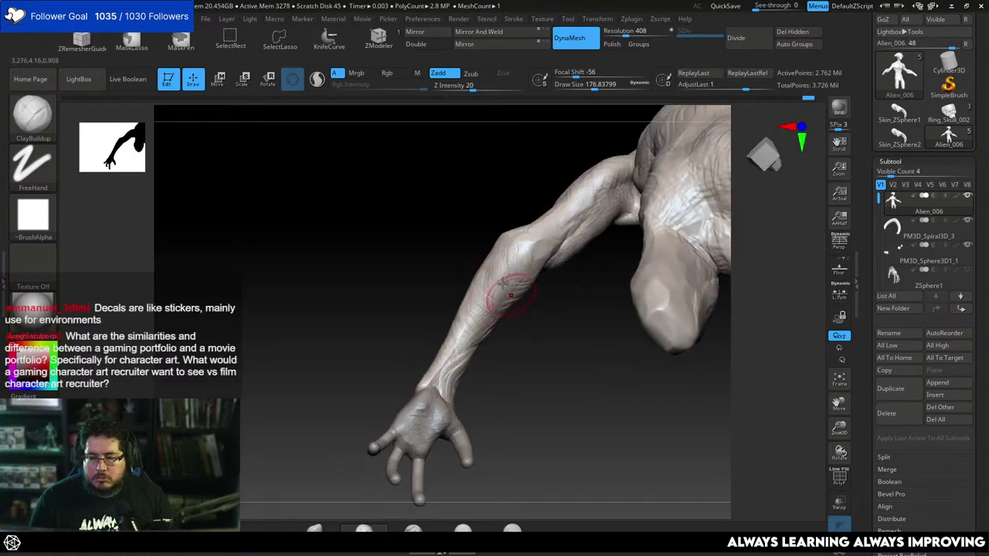
pyautogui.moveTo(518, 322); pyautogui.dragTo(490, 275, button='right')
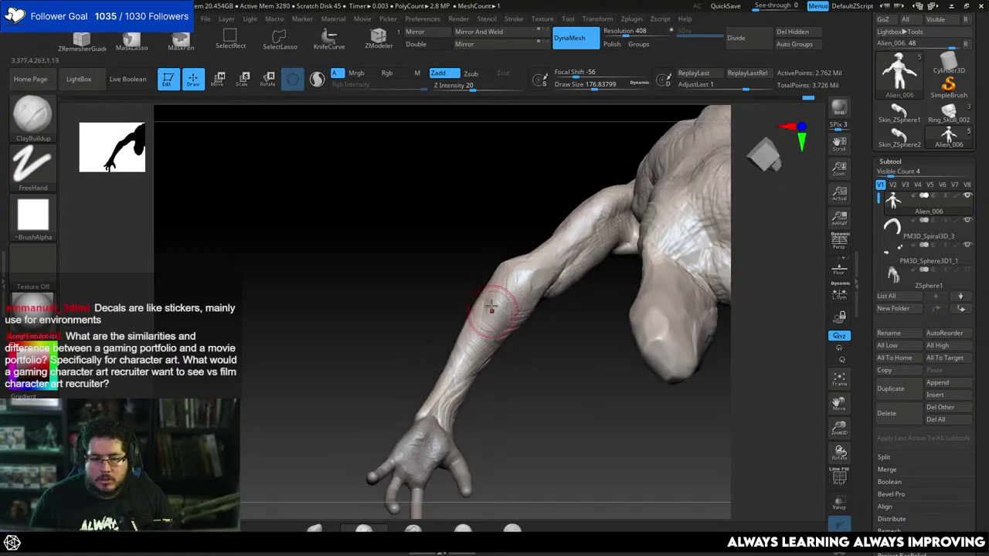
pyautogui.moveTo(504, 304)
pyautogui.mouseDown()
pyautogui.moveTo(487, 310)
pyautogui.moveTo(504, 311)
pyautogui.mouseUp()
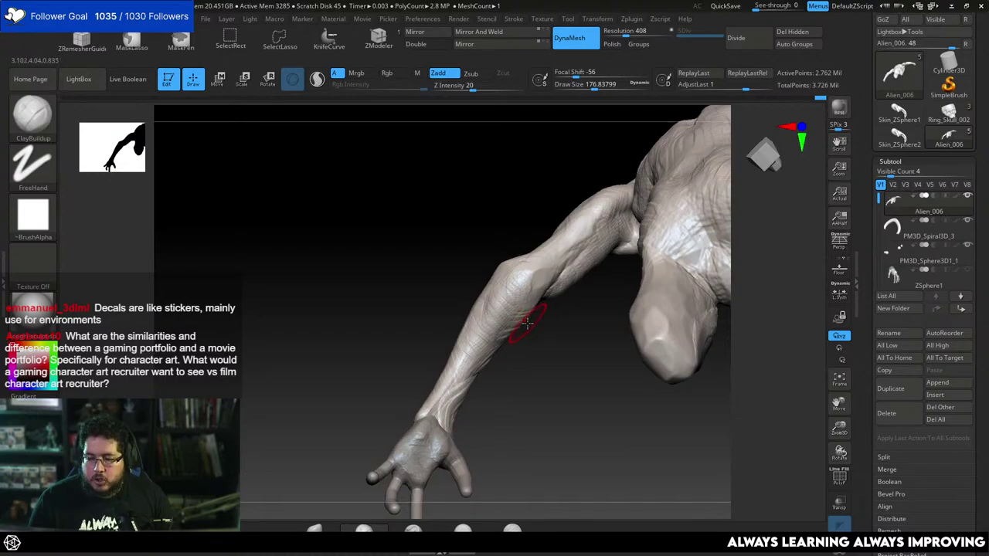
pyautogui.moveTo(536, 316)
pyautogui.mouseDown(button='right')
pyautogui.moveTo(541, 306)
pyautogui.moveTo(514, 273)
pyautogui.moveTo(536, 260)
pyautogui.mouseUp(button='right')
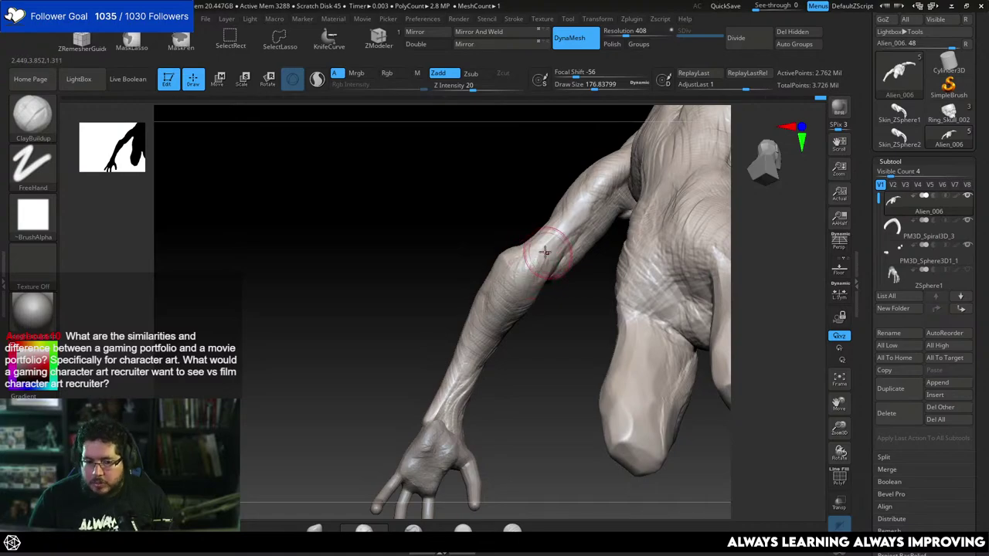
pyautogui.moveTo(541, 282); pyautogui.dragTo(551, 253)
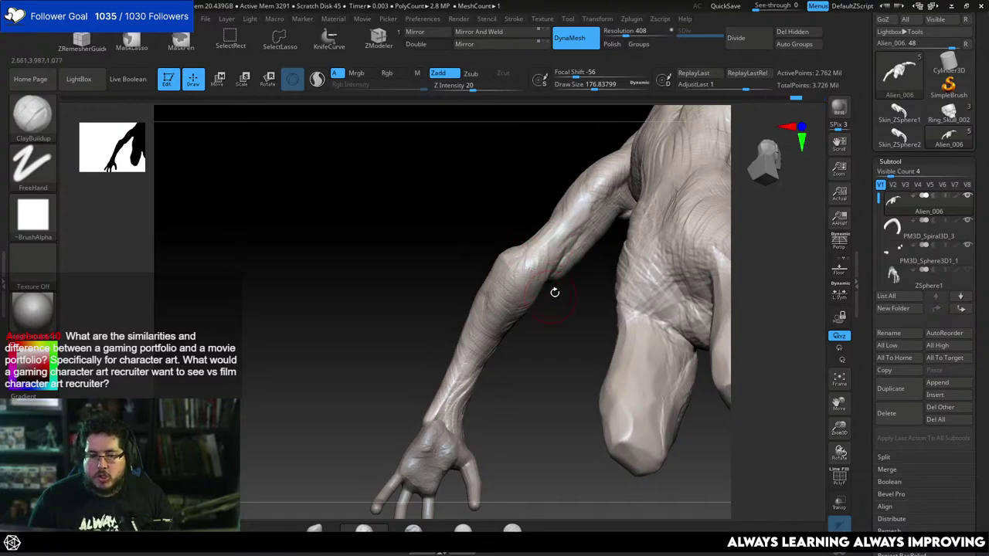
# Sculpt the upper arm muscles with ClayBuildup strokes running from the elbow up to the armpit.
pyautogui.moveTo(555, 292); pyautogui.dragTo(546, 251, button='right')
pyautogui.moveTo(531, 251)
pyautogui.mouseDown()
pyautogui.moveTo(518, 271)
pyautogui.moveTo(547, 238)
pyautogui.moveTo(531, 249)
pyautogui.mouseUp()
pyautogui.moveTo(567, 297); pyautogui.dragTo(571, 332)
pyautogui.moveTo(568, 271); pyautogui.dragTo(594, 376)
pyautogui.moveTo(529, 283)
pyautogui.mouseDown()
pyautogui.moveTo(525, 265)
pyautogui.moveTo(556, 262)
pyautogui.moveTo(574, 291)
pyautogui.moveTo(565, 225)
pyautogui.mouseUp()
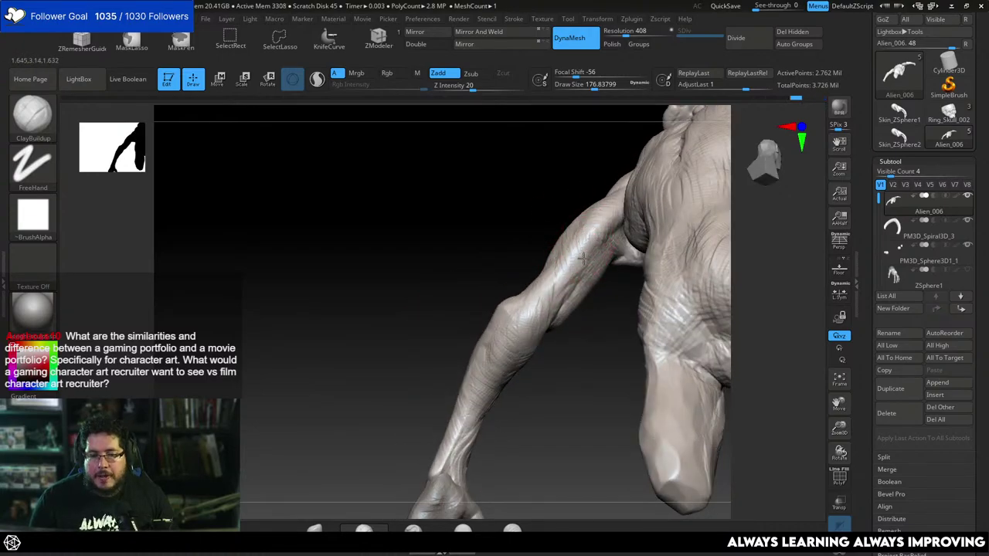
pyautogui.moveTo(570, 265); pyautogui.dragTo(585, 236)
pyautogui.moveTo(603, 204); pyautogui.dragTo(593, 230)
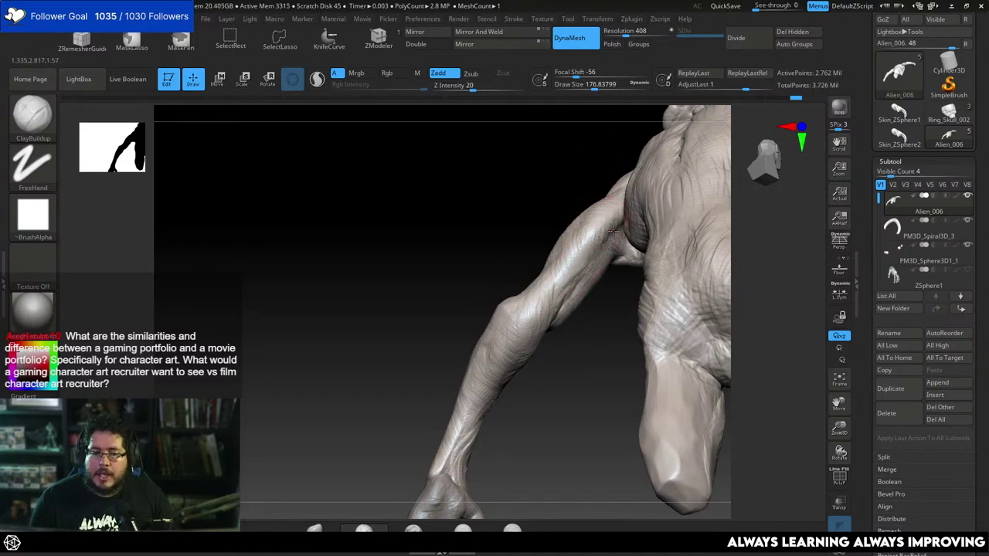
pyautogui.moveTo(602, 316); pyautogui.dragTo(616, 334)
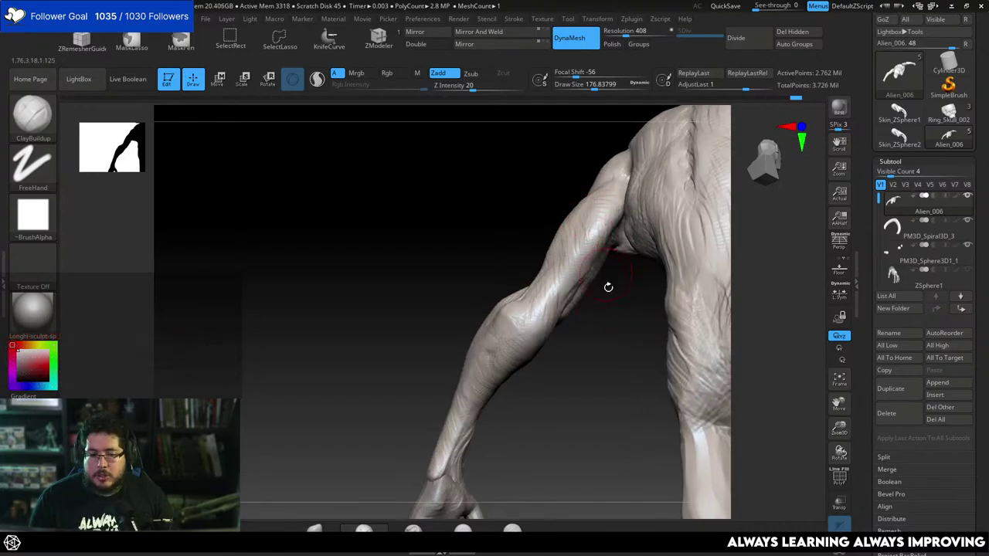
pyautogui.moveTo(608, 287)
pyautogui.mouseDown(button='right')
pyautogui.moveTo(598, 263)
pyautogui.moveTo(618, 336)
pyautogui.moveTo(557, 336)
pyautogui.moveTo(575, 309)
pyautogui.moveTo(574, 346)
pyautogui.mouseUp(button='right')
# Switch to the Move brush at a draw size of about 351 and reshape the upper arm and shoulder silhouette.
pyautogui.press('b')
pyautogui.press('m')
pyautogui.press('v')
pyautogui.press('space')
pyautogui.moveTo(575, 272); pyautogui.dragTo(589, 223)
pyautogui.press('space')
pyautogui.moveTo(589, 223); pyautogui.dragTo(584, 223)
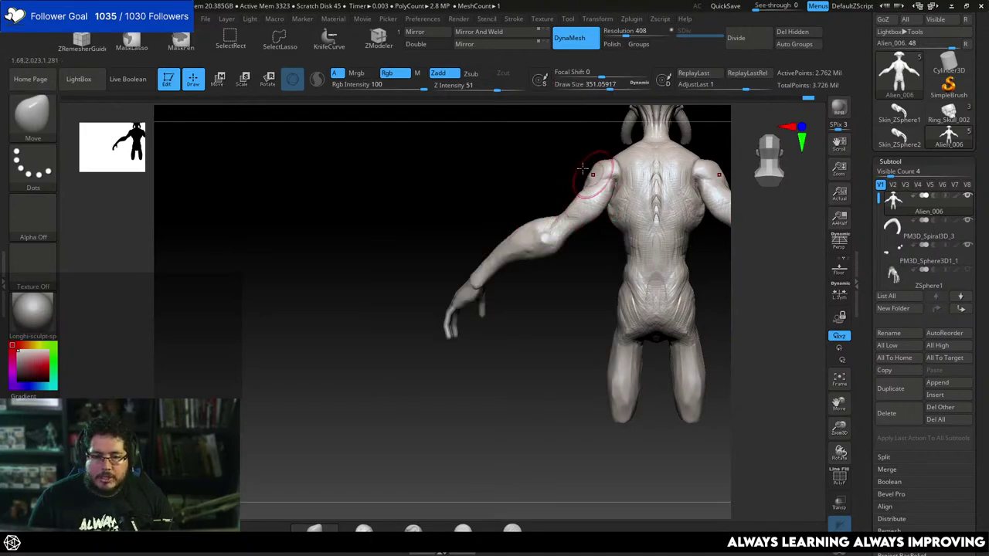
pyautogui.moveTo(583, 168); pyautogui.dragTo(651, 181, button='right')
# Enlarge the Move brush to a draw size of about 856 and reposition the elbow area of the arms.
pyautogui.press('space')
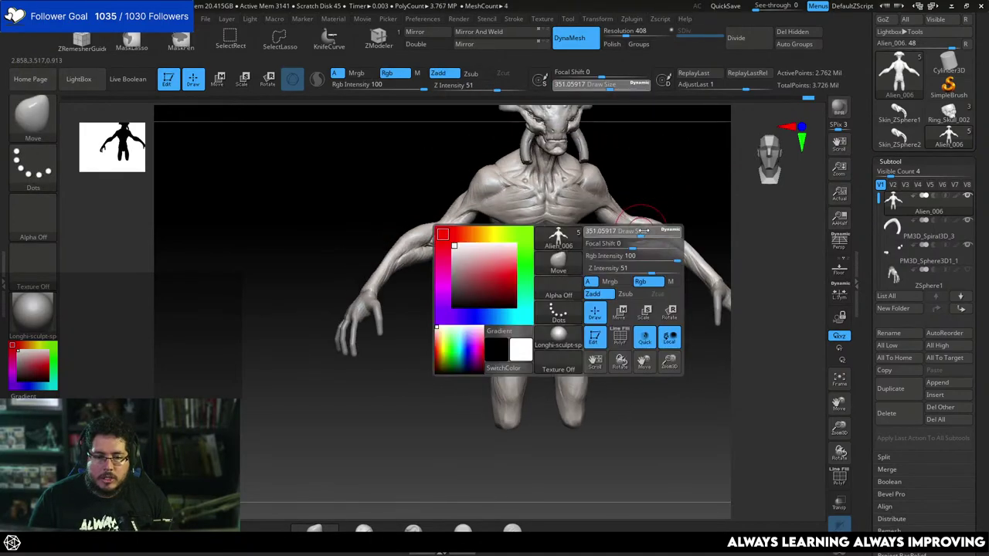
pyautogui.moveTo(645, 280); pyautogui.dragTo(629, 260, button='right')
pyautogui.press('space')
pyautogui.moveTo(618, 241); pyautogui.dragTo(646, 236)
pyautogui.press('space')
pyautogui.moveTo(636, 255); pyautogui.dragTo(610, 175, button='right')
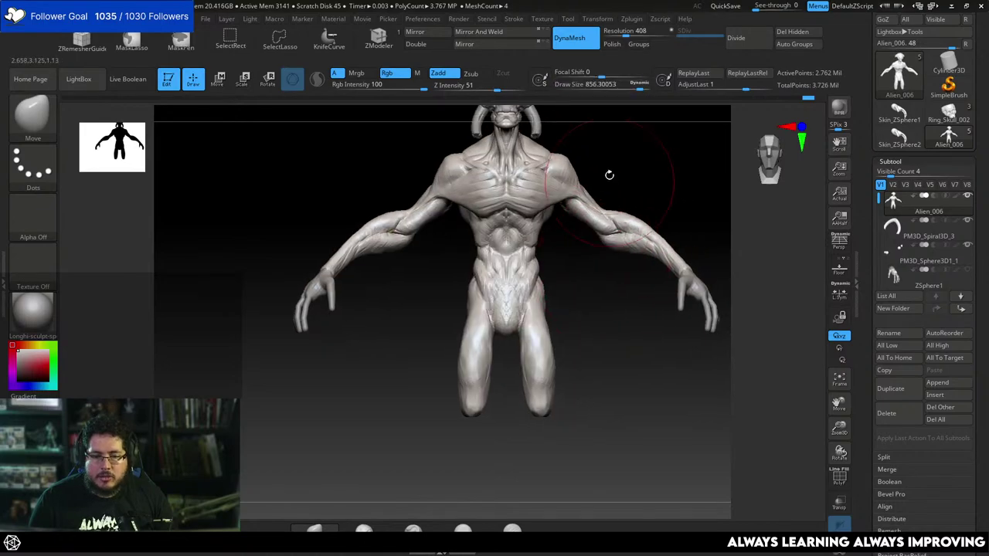
pyautogui.moveTo(614, 233); pyautogui.dragTo(611, 223)
pyautogui.moveTo(611, 227); pyautogui.dragTo(456, 231, button='right')
# Refine the elbow and forearm silhouette with the Move brush at draw sizes of about 695, 867 and 559.
pyautogui.press('s')
pyautogui.click(607, 223)
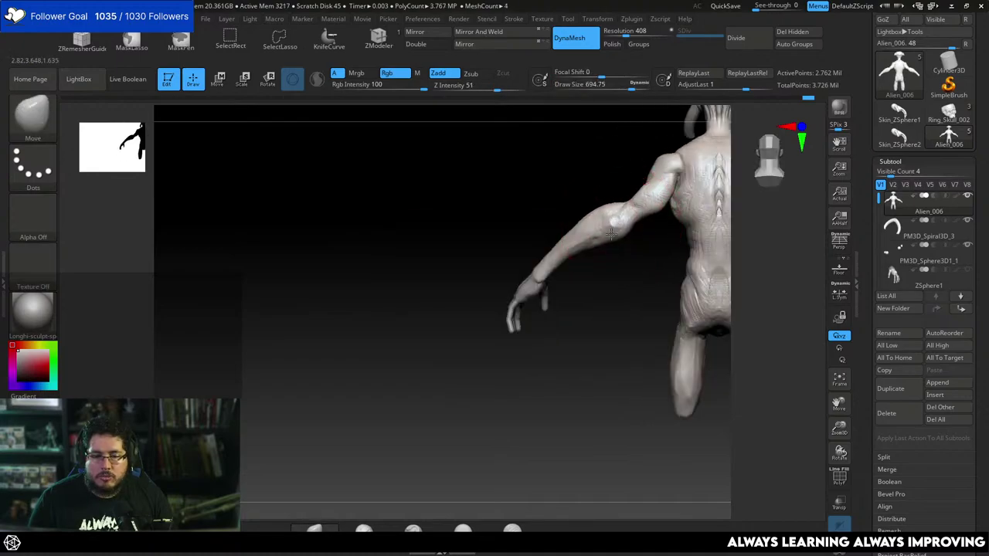
pyautogui.moveTo(611, 234); pyautogui.dragTo(719, 289, button='right')
pyautogui.moveTo(643, 224)
pyautogui.keyDown('ctrl'); pyautogui.mouseDown(button='right')
pyautogui.moveTo(650, 172)
pyautogui.moveTo(620, 232)
pyautogui.mouseUp(button='right'); pyautogui.keyUp('ctrl')
pyautogui.press('s')
pyautogui.click(612, 235)
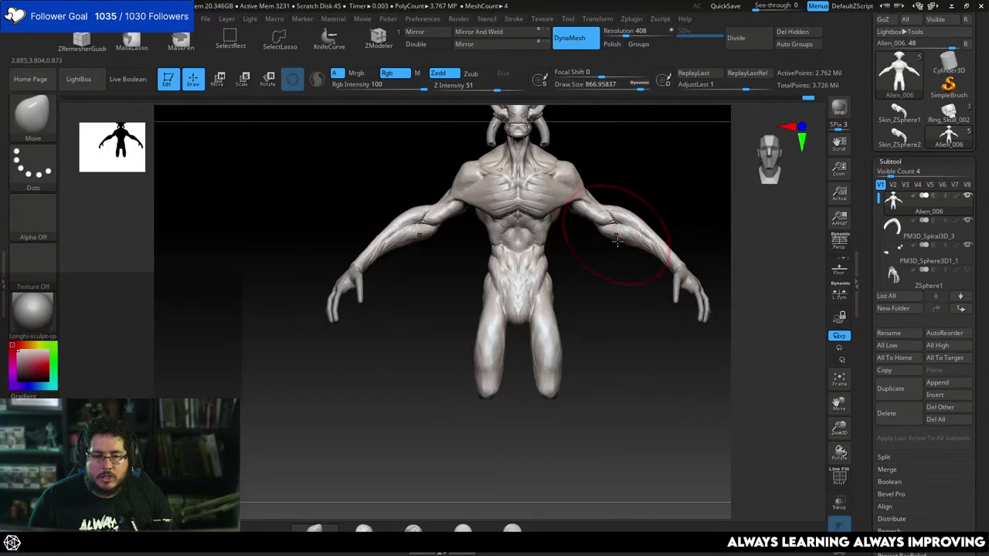
pyautogui.moveTo(616, 241); pyautogui.dragTo(617, 229)
pyautogui.press('space')
pyautogui.moveTo(626, 214)
pyautogui.mouseDown()
pyautogui.moveTo(650, 214)
pyautogui.moveTo(651, 189)
pyautogui.mouseUp()
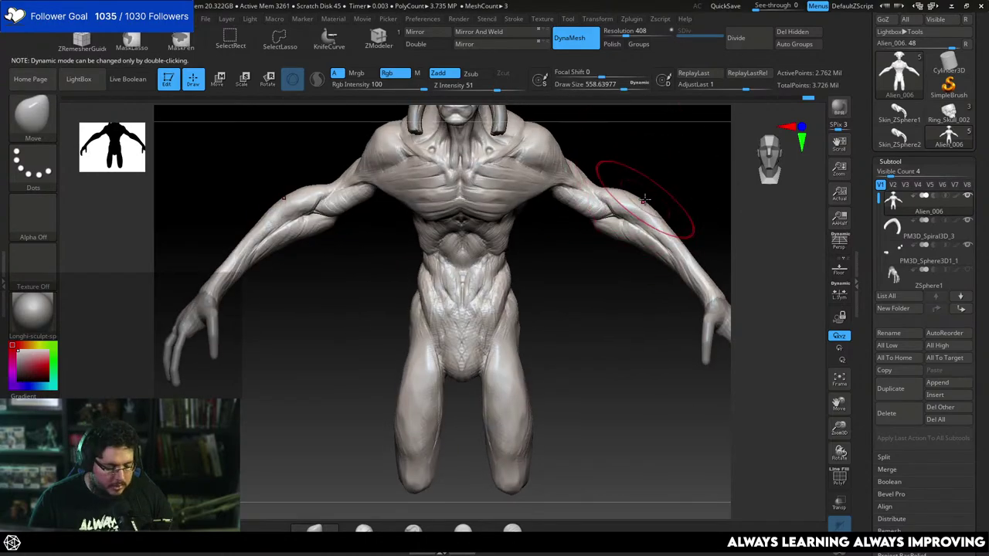
# Flatten the upper forearm surface with the TrimDynamic brush at a draw size of about 158.
pyautogui.press('b')
pyautogui.press('t')
pyautogui.press('d')
pyautogui.press('space')
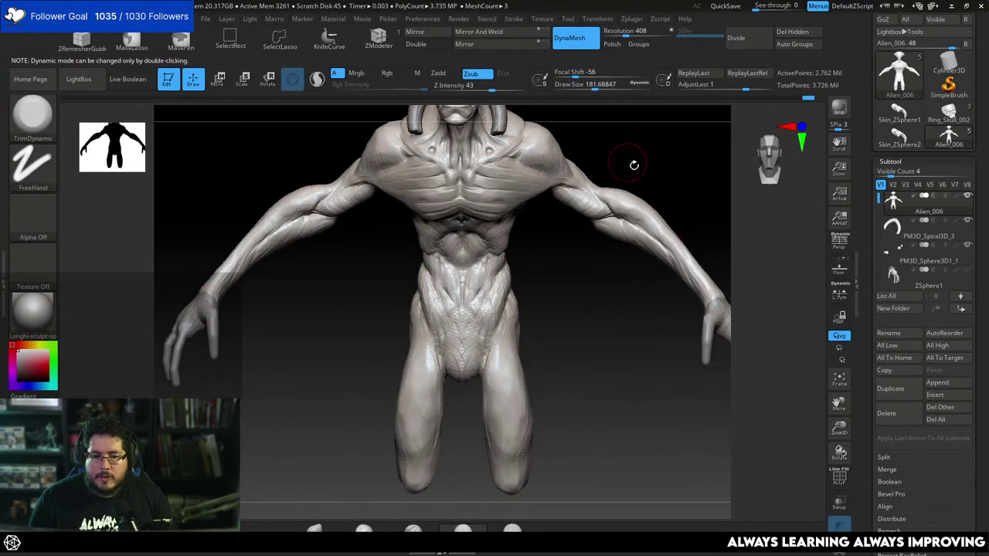
pyautogui.moveTo(632, 161); pyautogui.dragTo(621, 196)
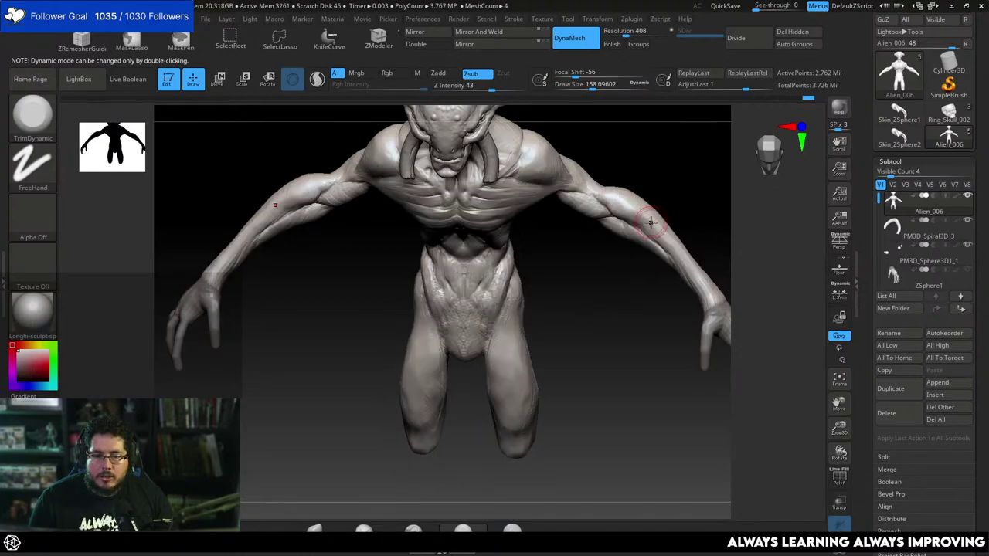
# Switch to the web browser and search Google Images for "3d textrure atlas".
pyautogui.hotkey('alt', 'Tab')
pyautogui.press('Tab')
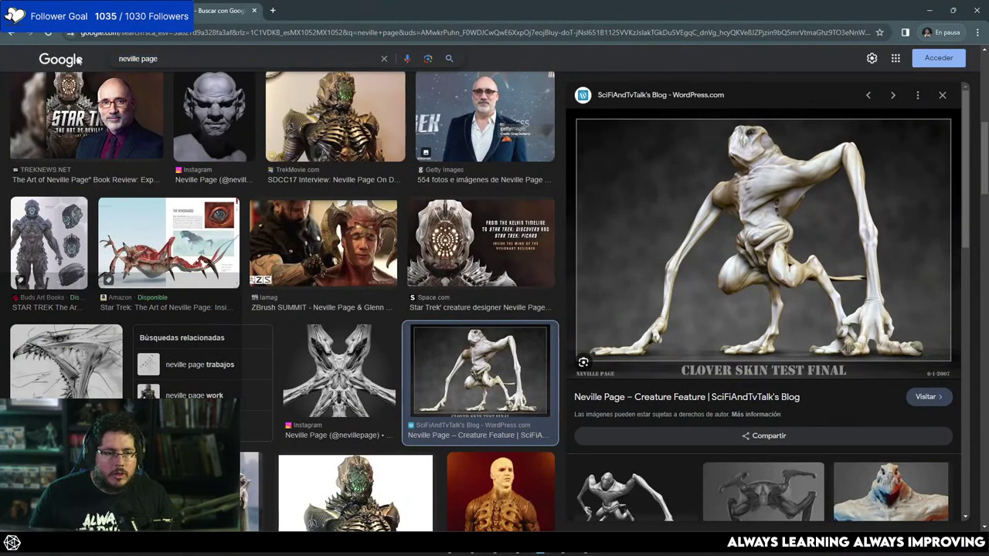
pyautogui.moveTo(185, 62); pyautogui.dragTo(13, 61)
pyautogui.scroll(-5, 12, 60)
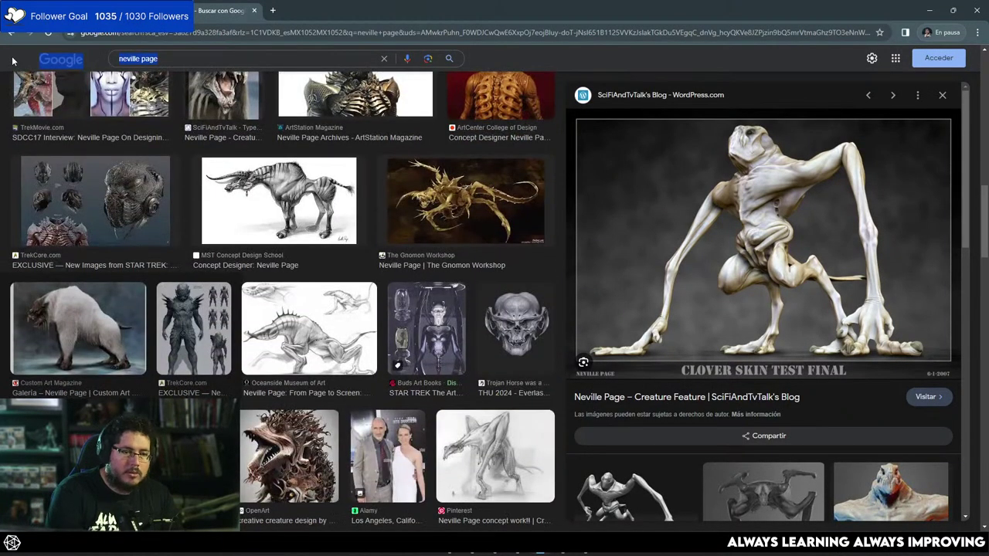
pyautogui.click(171, 59)
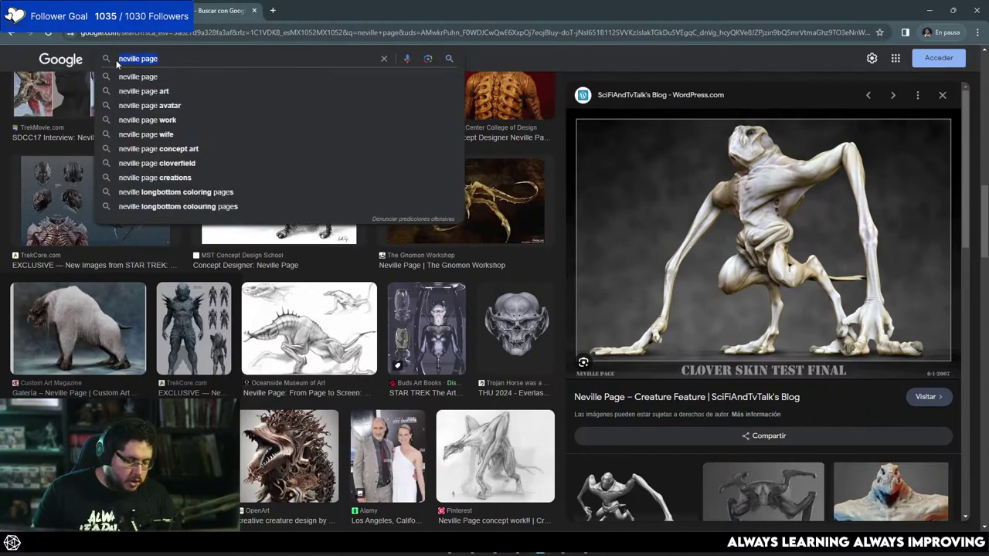
pyautogui.write('3d textrure atlas')
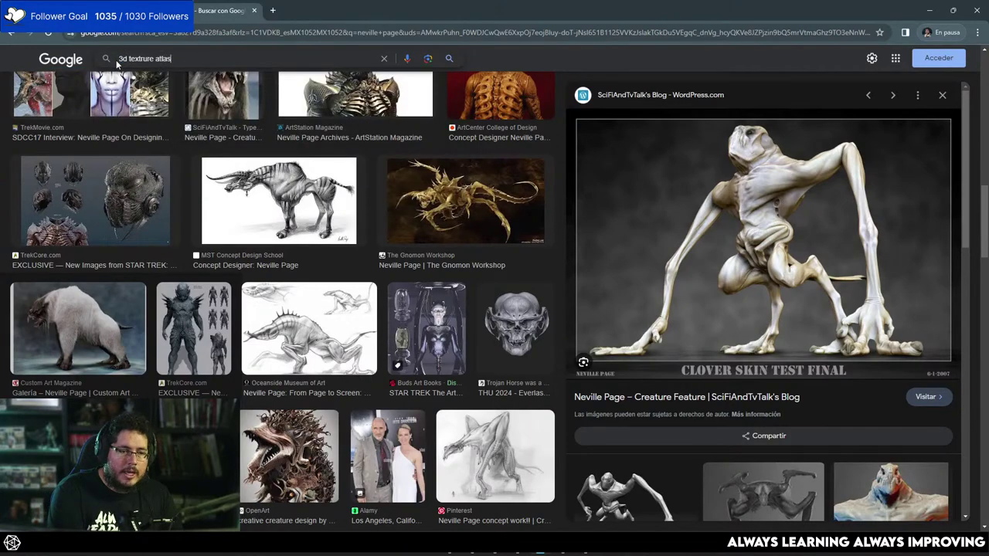
pyautogui.press('Return')
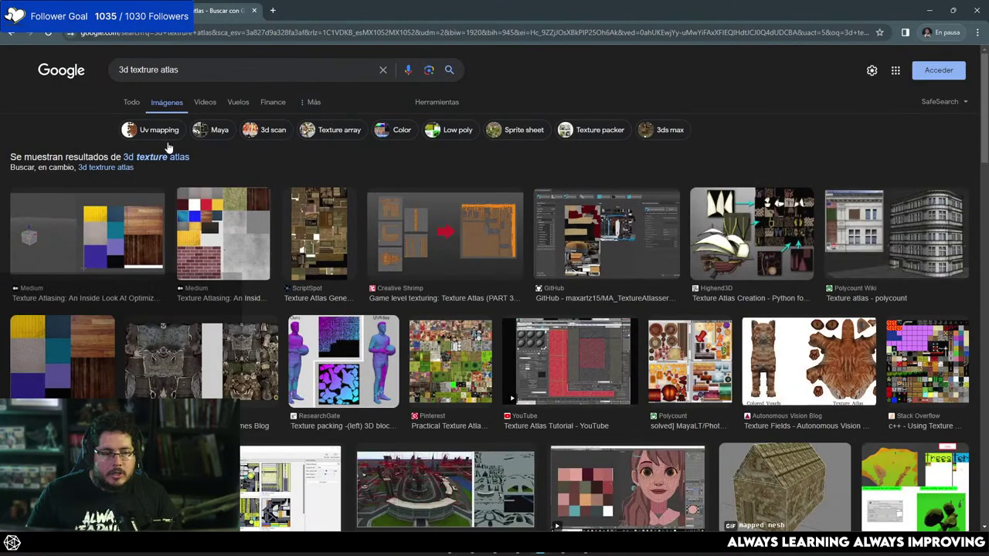
# Preview the Creative Shrimp and Medium texture atlas images and browse further examples among the results.
pyautogui.click(400, 230)
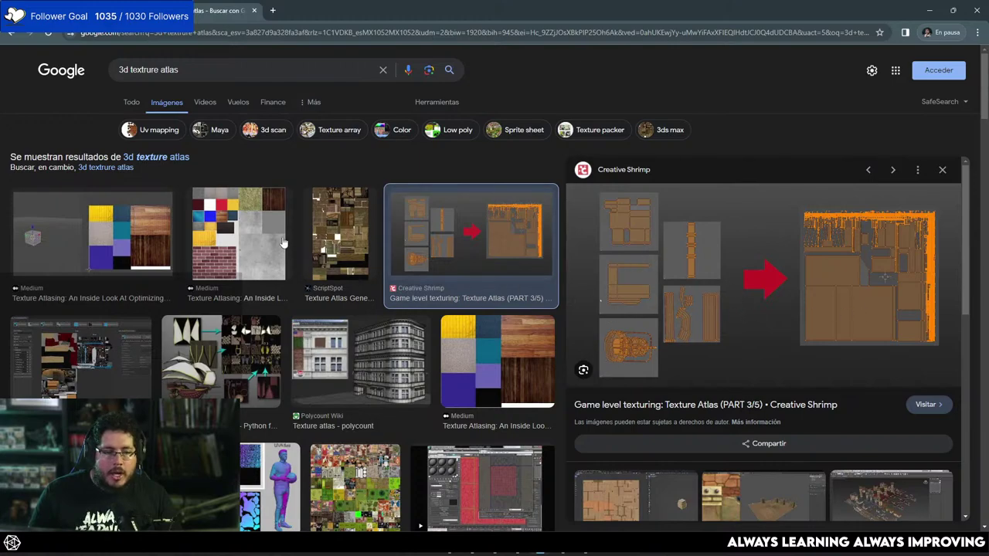
pyautogui.click(543, 405)
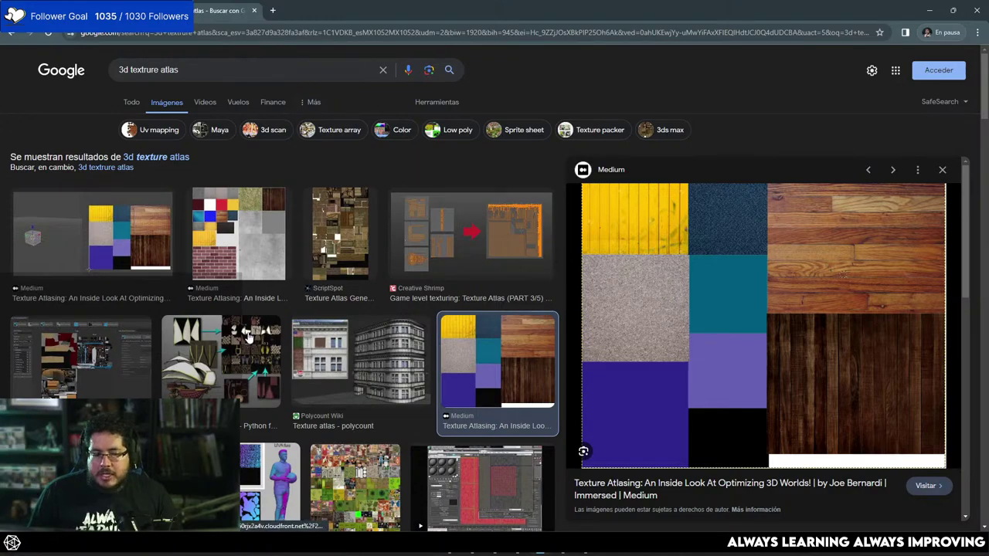
pyautogui.scroll(-4, 250, 332)
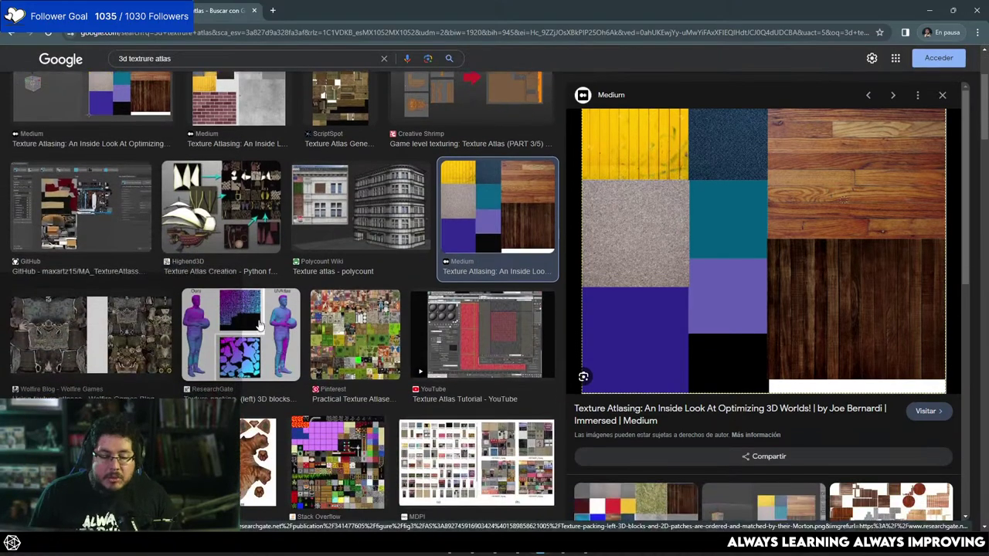
pyautogui.scroll(-3, 889, 325)
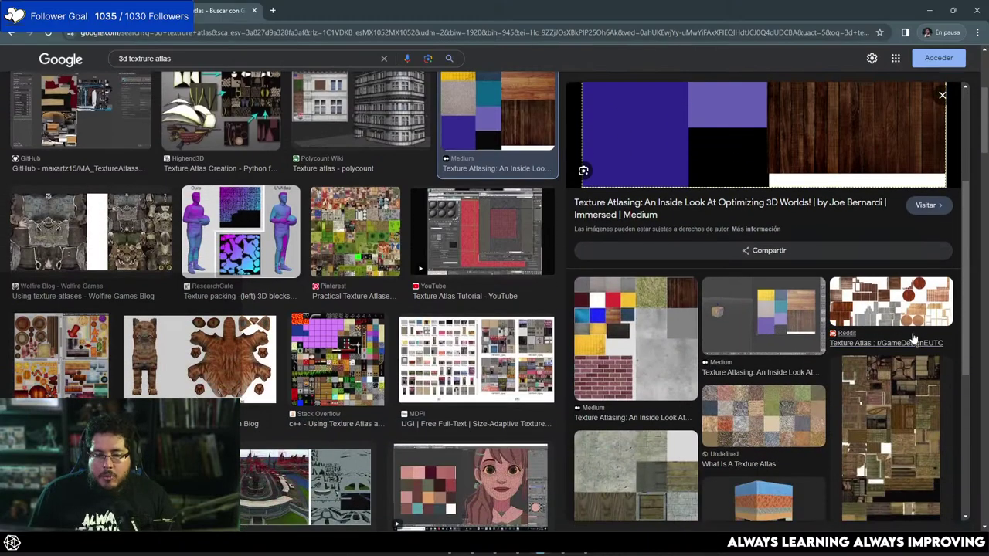
pyautogui.scroll(-3, 510, 301)
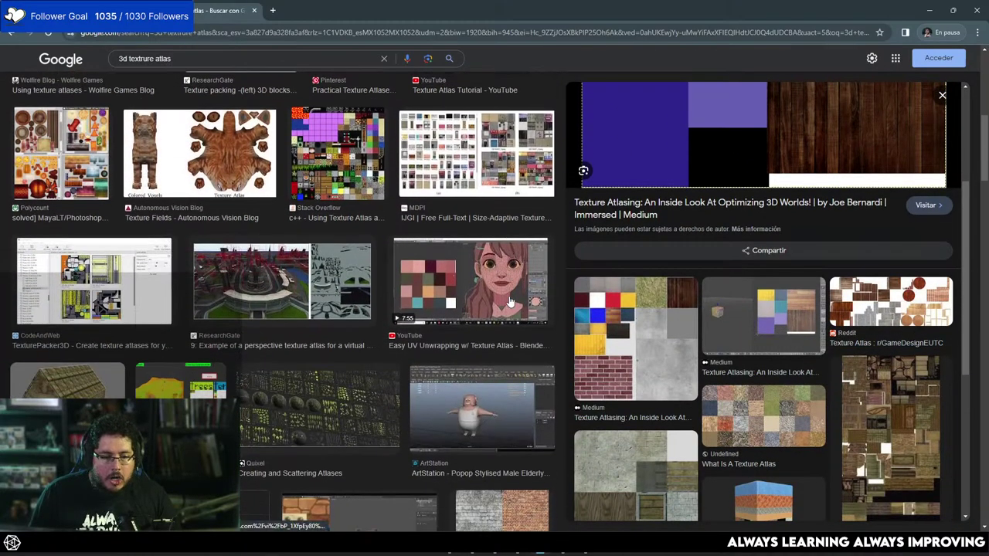
# Preview the Quixel "Creating and Scattering Atlases" images of leaf atlases and scattered leaves, and return to ZBrush.
pyautogui.click(313, 404)
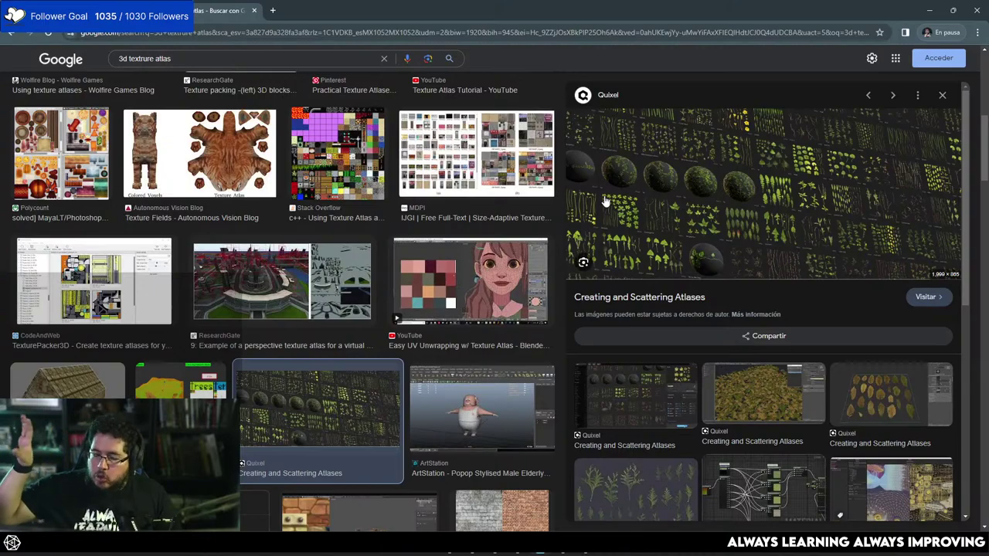
pyautogui.click(893, 416)
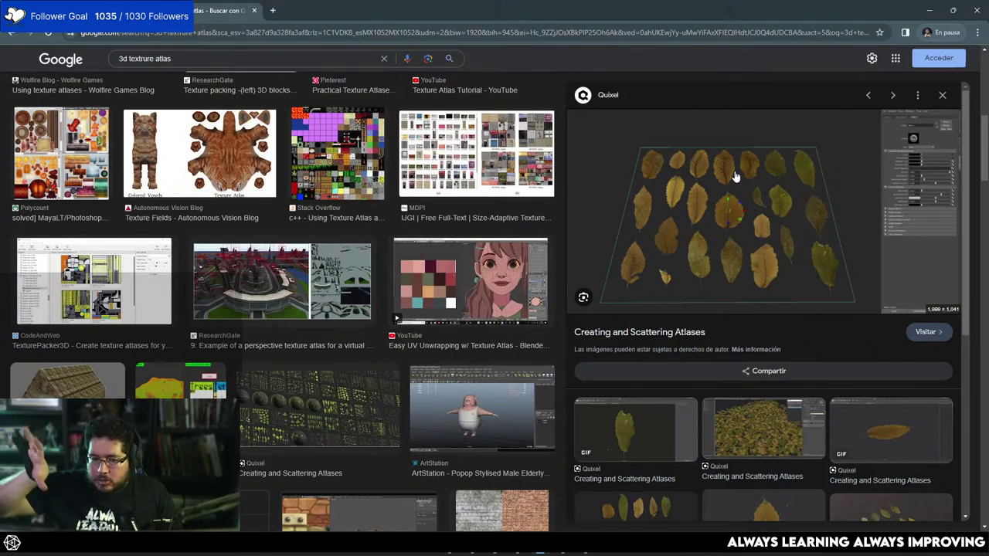
pyautogui.click(773, 405)
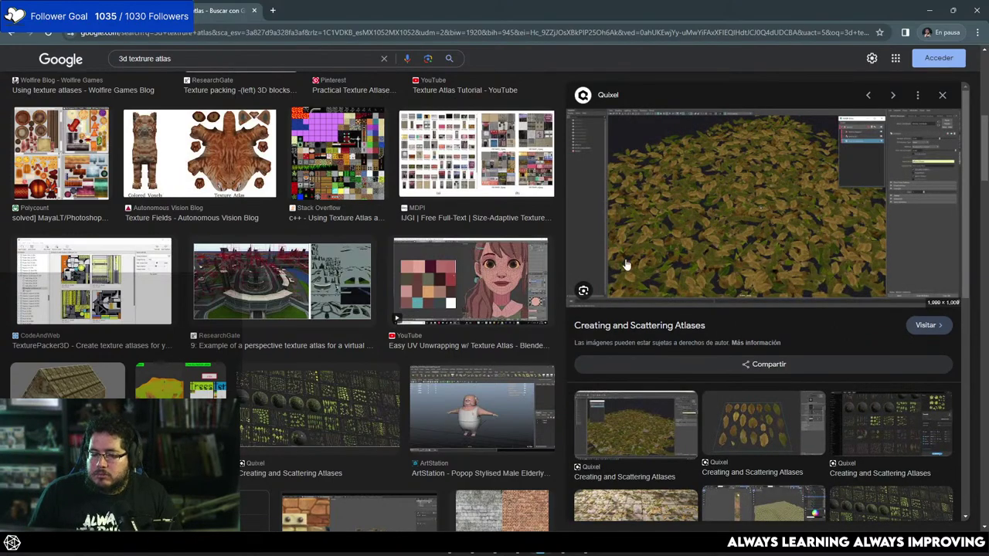
pyautogui.click(776, 452)
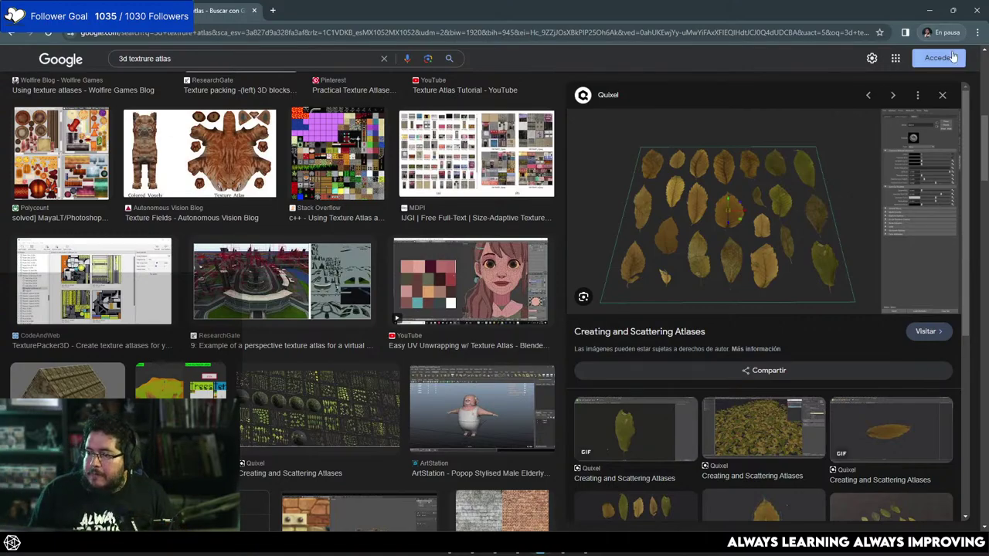
pyautogui.click(930, 10)
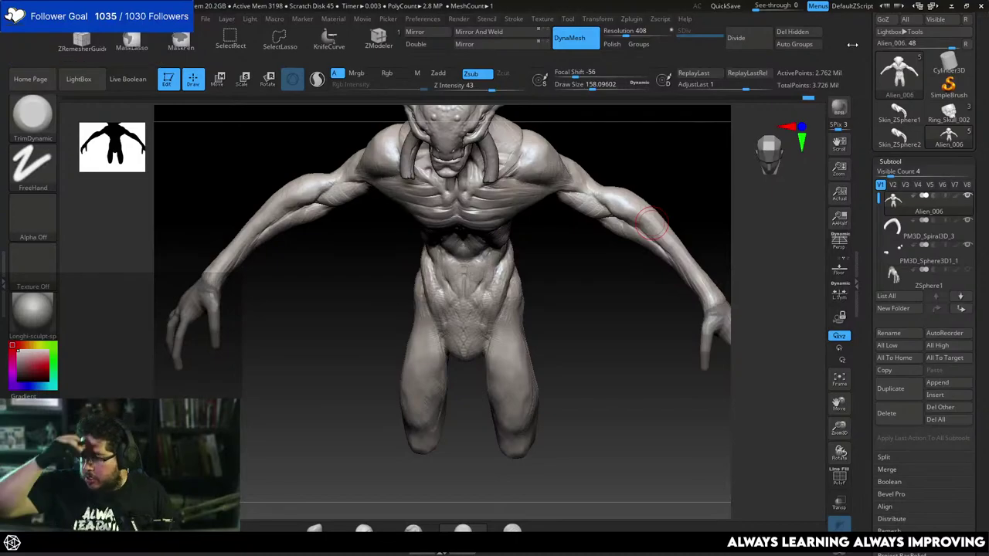
# Carve creases into the ribcage and upper abdomen with the DamStandard brush at draw sizes of about 80 and 68.
pyautogui.moveTo(602, 245)
pyautogui.mouseDown()
pyautogui.moveTo(585, 324)
pyautogui.moveTo(600, 355)
pyautogui.mouseUp()
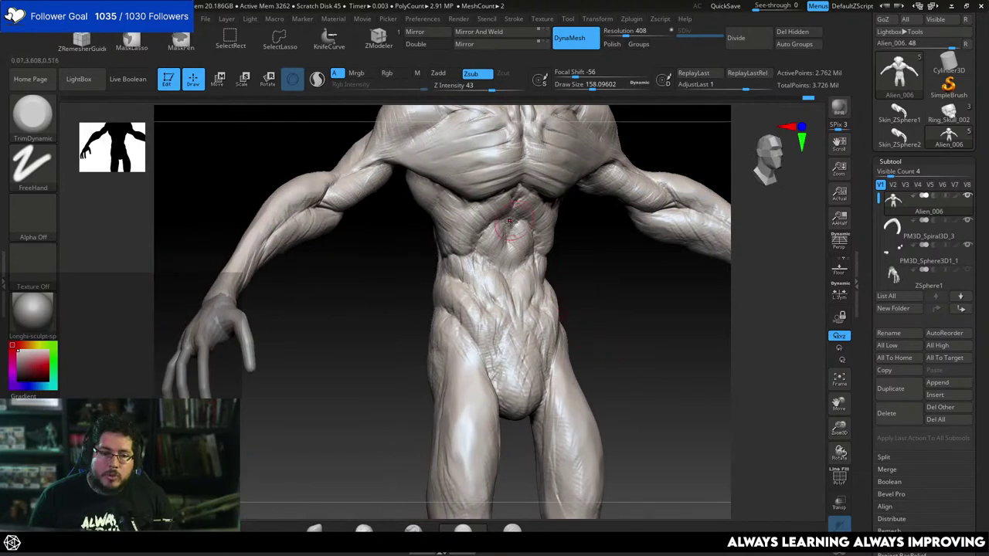
pyautogui.press('b')
pyautogui.press('space')
pyautogui.press('space')
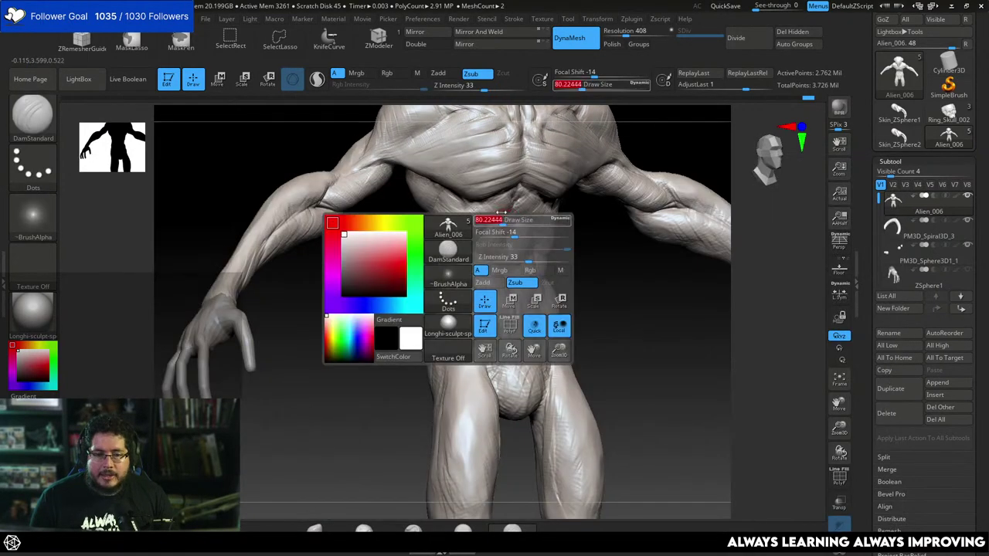
pyautogui.moveTo(508, 217); pyautogui.dragTo(501, 216)
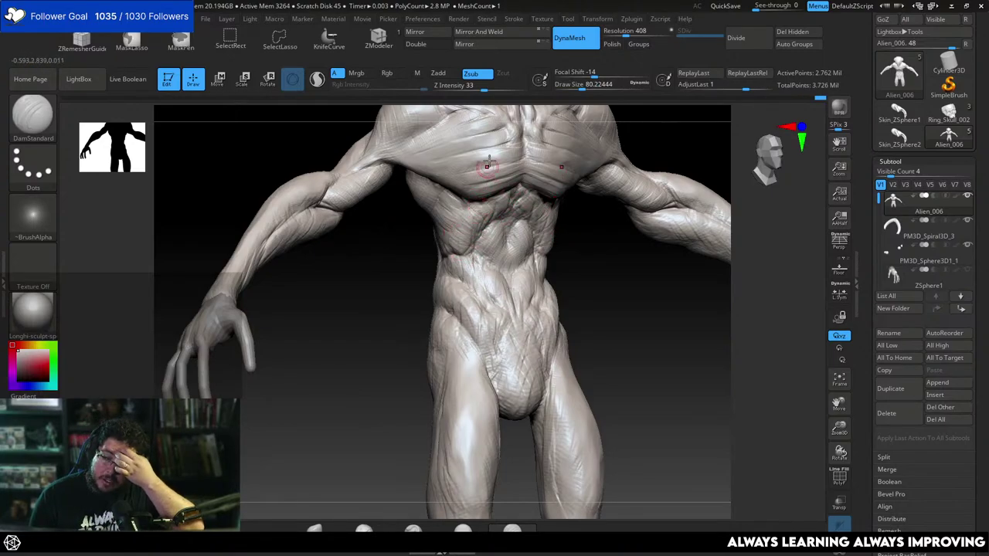
pyautogui.press('space')
pyautogui.moveTo(448, 201); pyautogui.dragTo(438, 188)
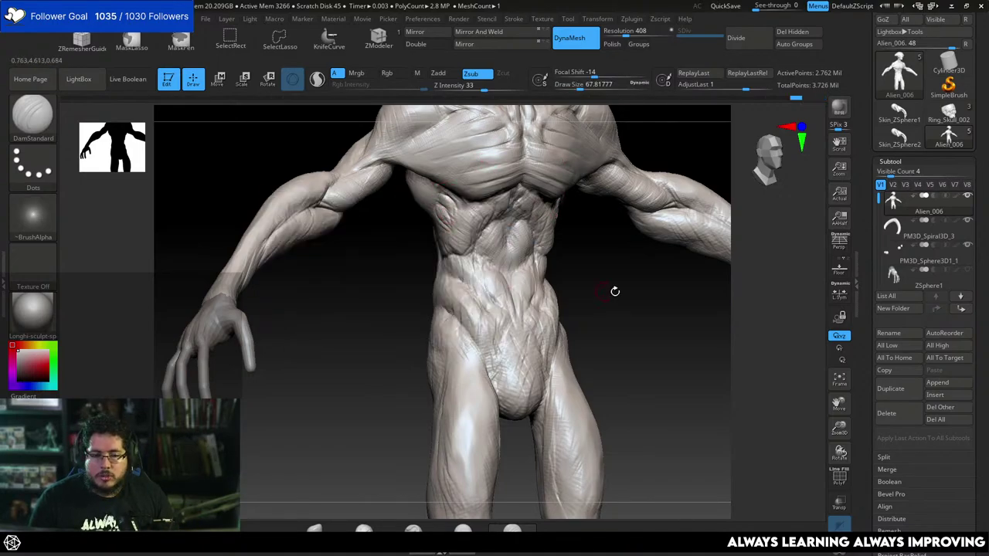
# Enlarge the DamStandard brush to a draw size of about 158 and deepen the central abdomen creases.
pyautogui.moveTo(615, 291)
pyautogui.keyDown('alt'); pyautogui.mouseDown()
pyautogui.moveTo(585, 289)
pyautogui.moveTo(557, 270)
pyautogui.mouseUp(); pyautogui.keyUp('alt')
pyautogui.press('space')
pyautogui.moveTo(485, 210)
pyautogui.mouseDown()
pyautogui.moveTo(496, 211)
pyautogui.moveTo(493, 228)
pyautogui.mouseUp()
pyautogui.press('space')
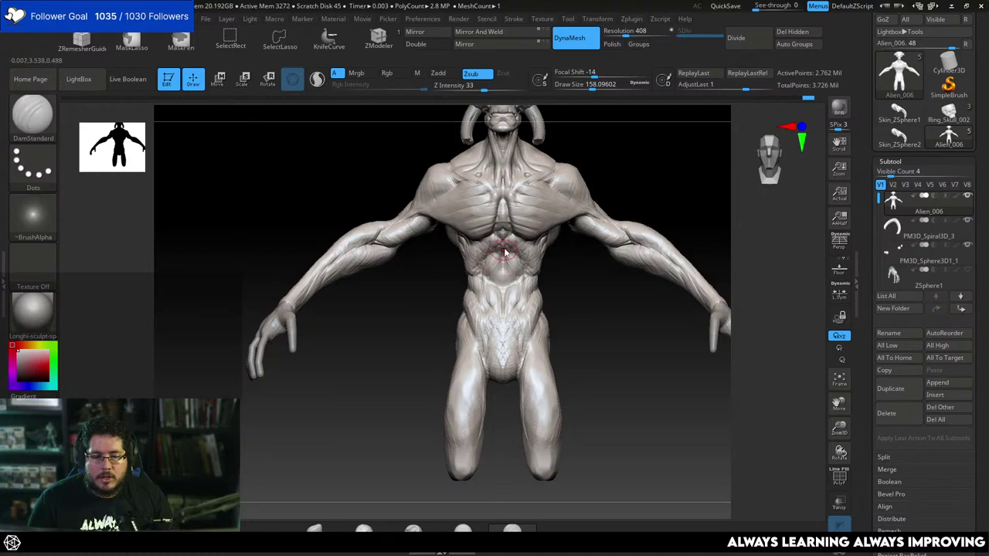
# Carve muscle lines along the front of the forearm with the DamStandard brush at draw sizes of about 167 and 149.
pyautogui.moveTo(573, 335)
pyautogui.keyDown('alt'); pyautogui.mouseDown()
pyautogui.moveTo(577, 296)
pyautogui.moveTo(567, 396)
pyautogui.mouseUp(); pyautogui.keyUp('alt')
pyautogui.moveTo(687, 210)
pyautogui.keyDown('alt'); pyautogui.mouseDown()
pyautogui.moveTo(636, 214)
pyautogui.moveTo(661, 286)
pyautogui.moveTo(532, 297)
pyautogui.mouseUp(); pyautogui.keyUp('alt')
pyautogui.press('space')
pyautogui.moveTo(595, 229); pyautogui.dragTo(601, 229)
pyautogui.keyDown('alt'); pyautogui.moveTo(600, 228); pyautogui.dragTo(575, 209, button='right'); pyautogui.keyUp('alt')
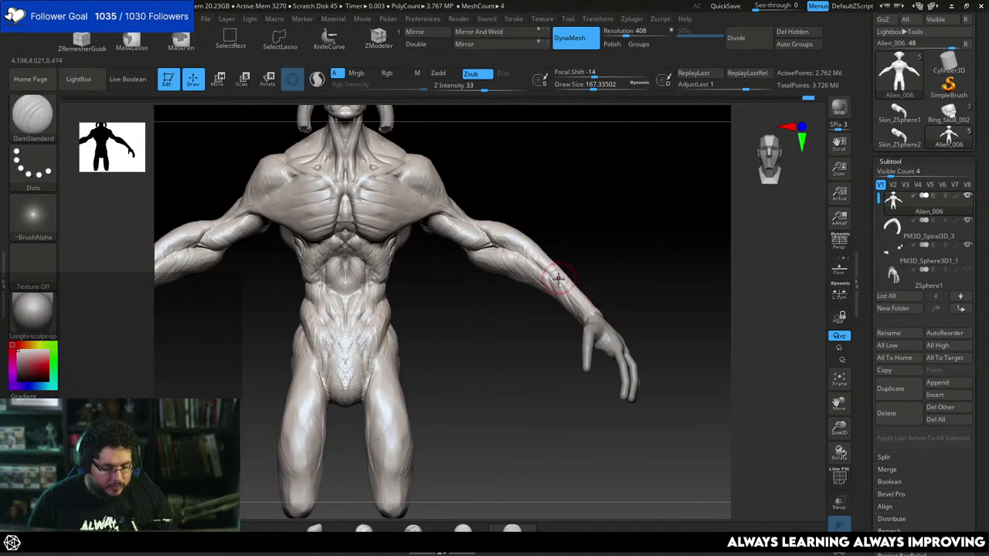
pyautogui.press('b')
pyautogui.press('space')
pyautogui.moveTo(526, 280); pyautogui.dragTo(523, 280)
pyautogui.moveTo(523, 297); pyautogui.dragTo(520, 288, button='right')
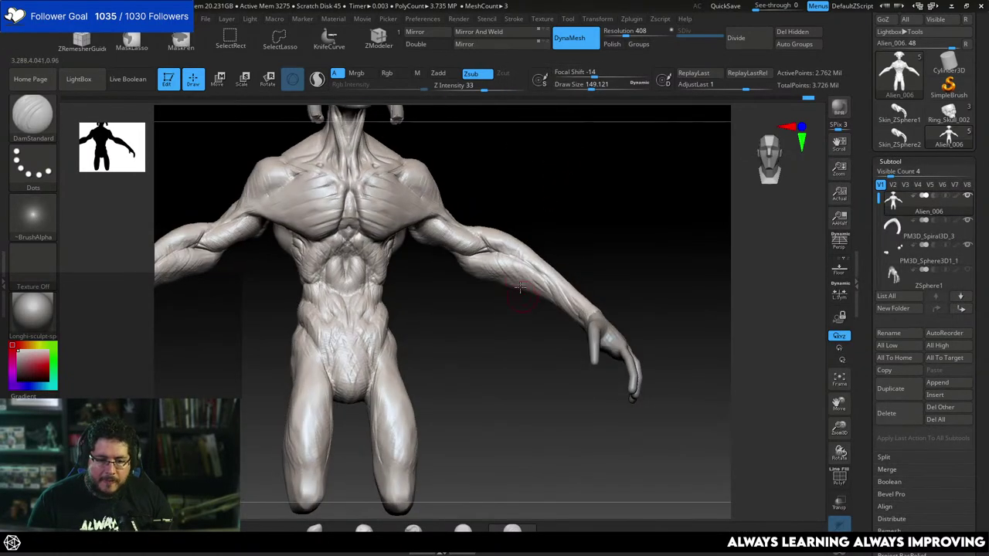
pyautogui.moveTo(520, 287)
pyautogui.mouseDown()
pyautogui.moveTo(528, 263)
pyautogui.moveTo(514, 282)
pyautogui.mouseUp()
pyautogui.press('b')
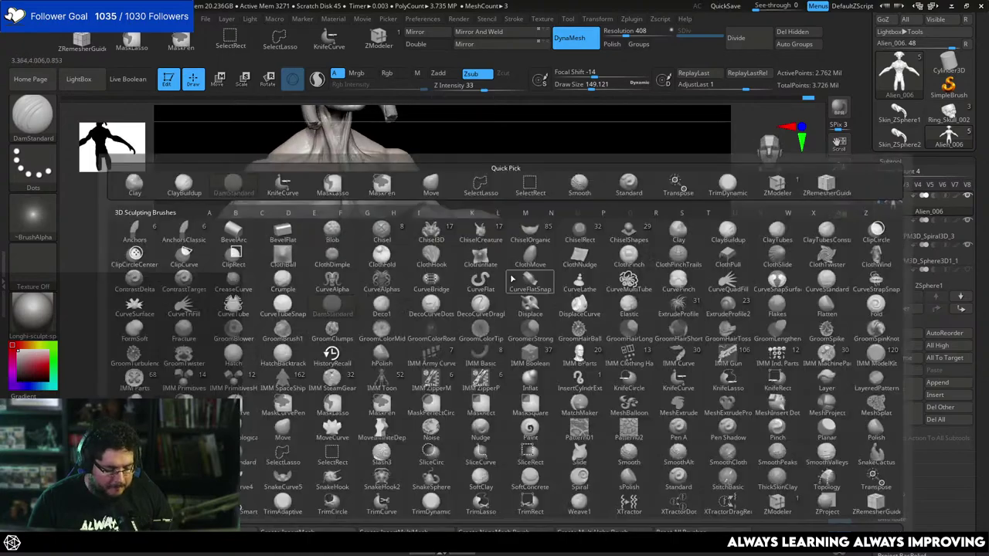
pyautogui.press('Escape')
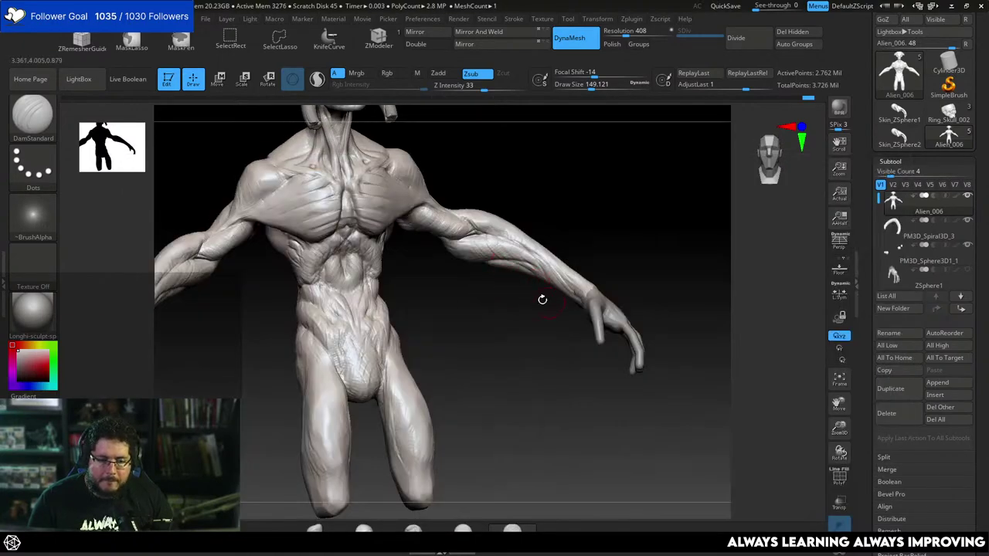
# Define the elbow bone and surrounding forearm muscle creases with the DamStandard brush at a draw size of about 101.
pyautogui.moveTo(543, 299)
pyautogui.mouseDown()
pyautogui.moveTo(514, 271)
pyautogui.moveTo(576, 278)
pyautogui.moveTo(538, 309)
pyautogui.moveTo(520, 289)
pyautogui.moveTo(574, 272)
pyautogui.moveTo(549, 218)
pyautogui.moveTo(591, 255)
pyautogui.moveTo(578, 250)
pyautogui.moveTo(560, 323)
pyautogui.moveTo(658, 238)
pyautogui.moveTo(636, 231)
pyautogui.moveTo(601, 181)
pyautogui.moveTo(645, 195)
pyautogui.moveTo(629, 252)
pyautogui.moveTo(635, 270)
pyautogui.moveTo(642, 234)
pyautogui.moveTo(619, 265)
pyautogui.moveTo(624, 286)
pyautogui.moveTo(596, 199)
pyautogui.mouseUp()
pyautogui.press('space')
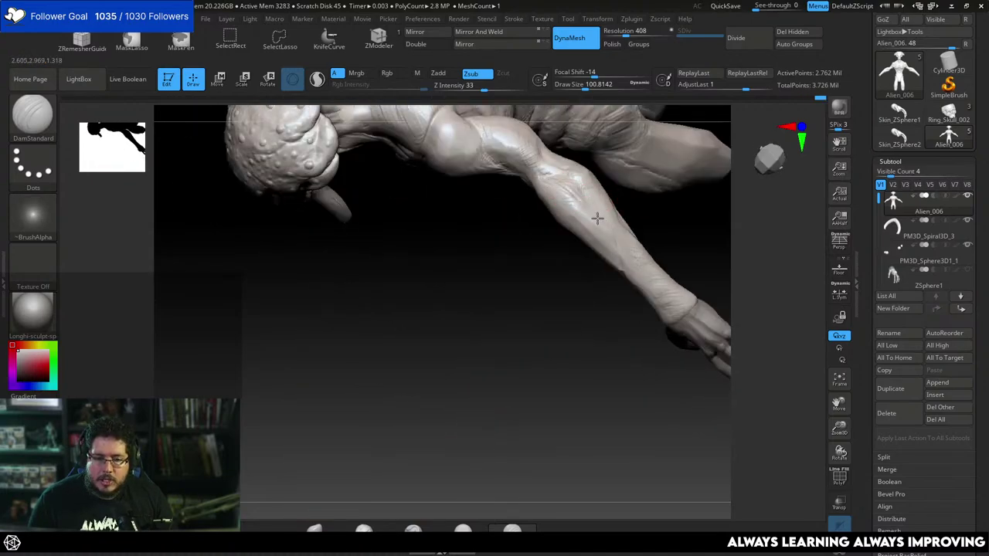
pyautogui.moveTo(608, 289); pyautogui.dragTo(564, 203)
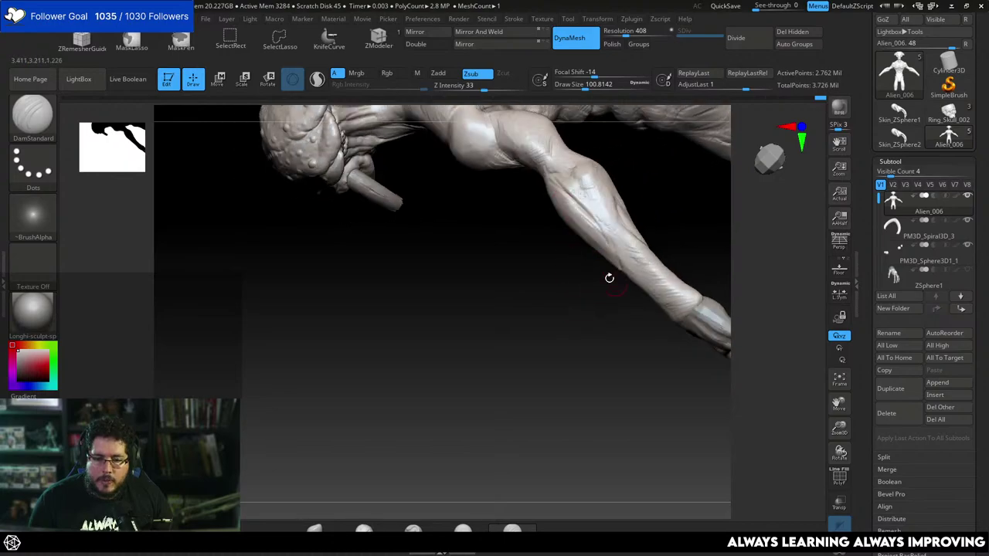
pyautogui.moveTo(622, 319)
pyautogui.mouseDown()
pyautogui.moveTo(678, 221)
pyautogui.moveTo(630, 210)
pyautogui.mouseUp()
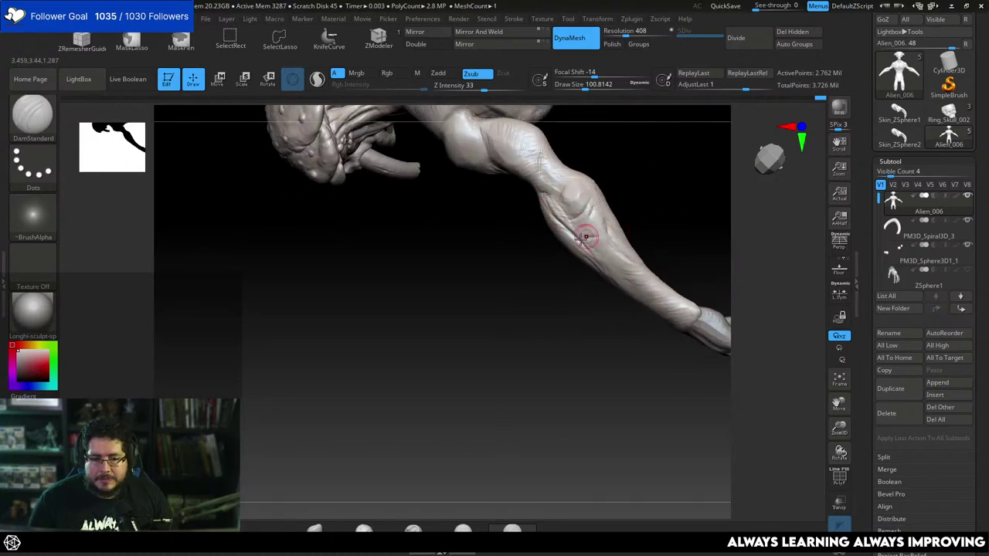
pyautogui.moveTo(634, 209); pyautogui.dragTo(603, 225)
pyautogui.moveTo(588, 190)
pyautogui.mouseDown()
pyautogui.moveTo(616, 199)
pyautogui.moveTo(558, 170)
pyautogui.mouseUp()
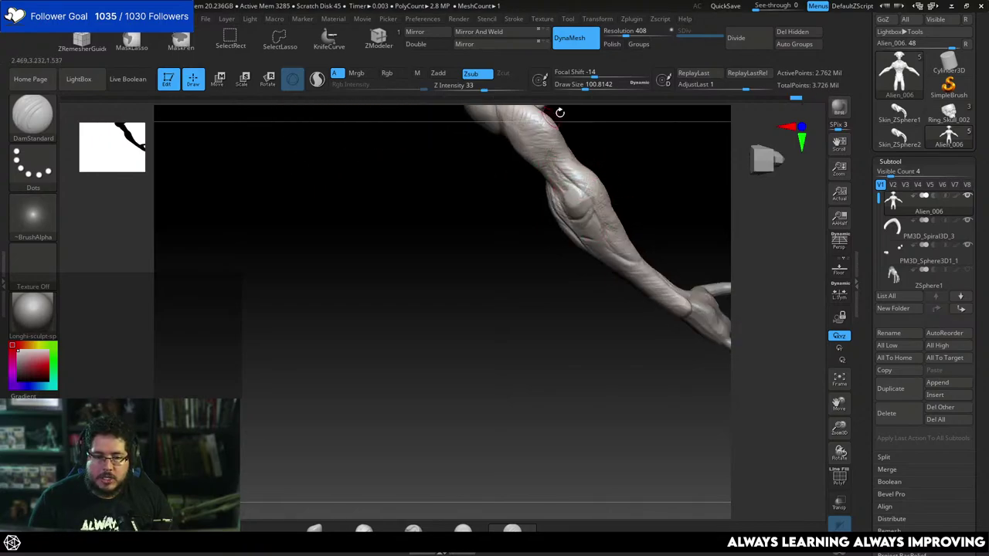
pyautogui.moveTo(559, 111)
pyautogui.mouseDown()
pyautogui.moveTo(542, 160)
pyautogui.moveTo(611, 186)
pyautogui.moveTo(580, 196)
pyautogui.mouseUp()
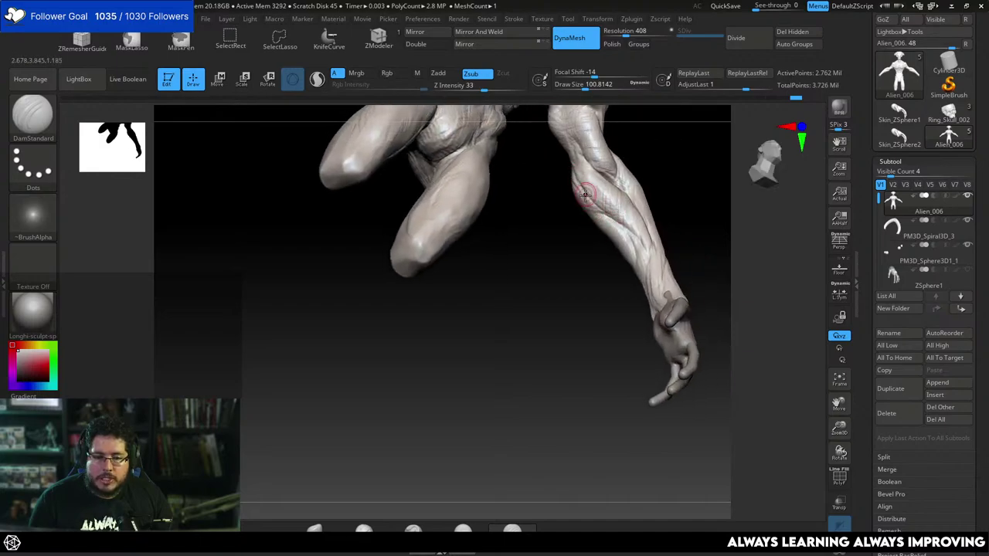
# Reshape the elbow and forearm with the Move brush at draw sizes of about 372 and 305.
pyautogui.moveTo(705, 224)
pyautogui.mouseDown()
pyautogui.moveTo(691, 206)
pyautogui.moveTo(667, 298)
pyautogui.moveTo(589, 208)
pyautogui.moveTo(578, 286)
pyautogui.moveTo(627, 342)
pyautogui.moveTo(611, 248)
pyautogui.moveTo(693, 233)
pyautogui.moveTo(651, 199)
pyautogui.mouseUp()
pyautogui.press('b')
pyautogui.press('m')
pyautogui.press('v')
pyautogui.press('space')
pyautogui.moveTo(626, 179); pyautogui.dragTo(634, 175, button='right')
pyautogui.press('space')
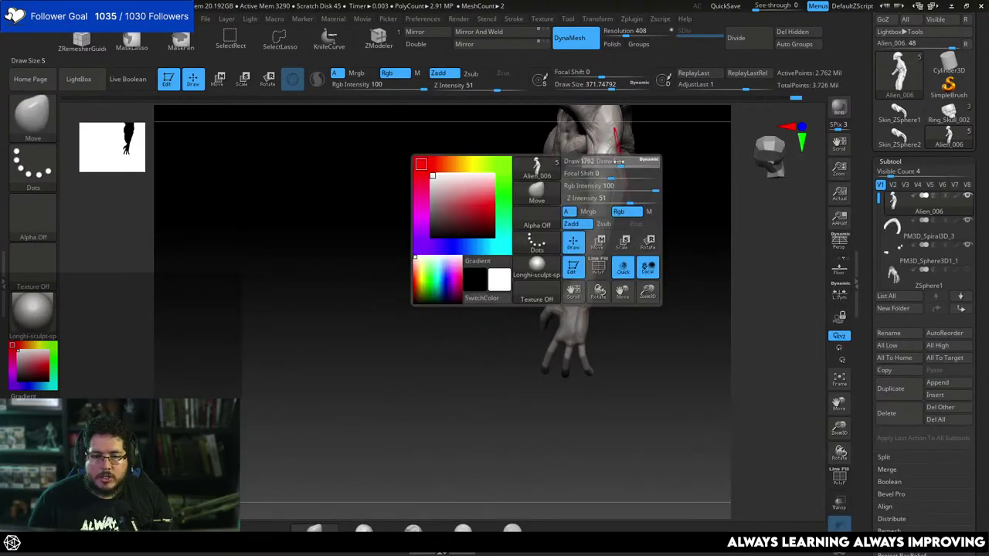
pyautogui.moveTo(634, 174); pyautogui.dragTo(629, 176)
pyautogui.moveTo(629, 175)
pyautogui.mouseDown(button='right')
pyautogui.moveTo(603, 181)
pyautogui.moveTo(609, 168)
pyautogui.moveTo(613, 255)
pyautogui.mouseUp(button='right')
# Carve the muscle separations around the elbow with the DamStandard brush at a draw size of about 132.
pyautogui.press('b')
pyautogui.press('d')
pyautogui.press('s')
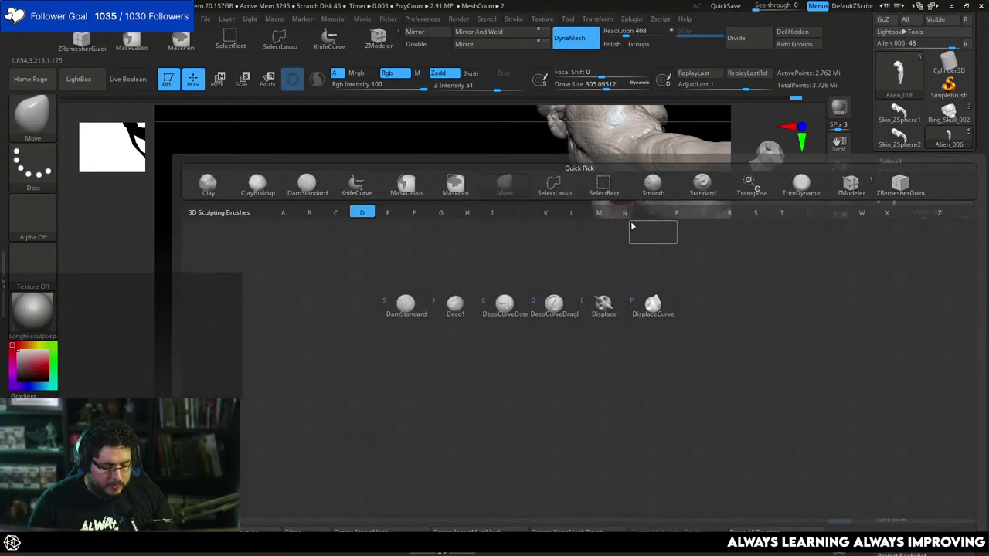
pyautogui.press('space')
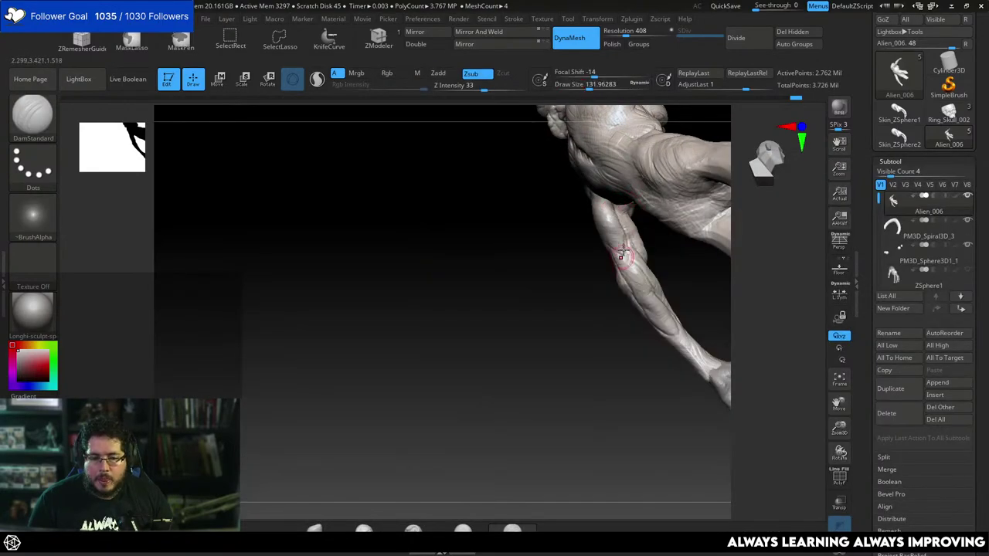
pyautogui.moveTo(624, 251); pyautogui.dragTo(644, 249, button='right')
pyautogui.moveTo(688, 275); pyautogui.dragTo(728, 178, button='right')
pyautogui.moveTo(733, 123)
pyautogui.keyDown('alt'); pyautogui.mouseDown(button='right')
pyautogui.moveTo(711, 207)
pyautogui.moveTo(622, 209)
pyautogui.mouseUp(button='right'); pyautogui.keyUp('alt')
# Reshape the shoulders and trapezius slope from the front with the Move brush at draw sizes of about 567 and 344.
pyautogui.press('b')
pyautogui.press('m')
pyautogui.press('v')
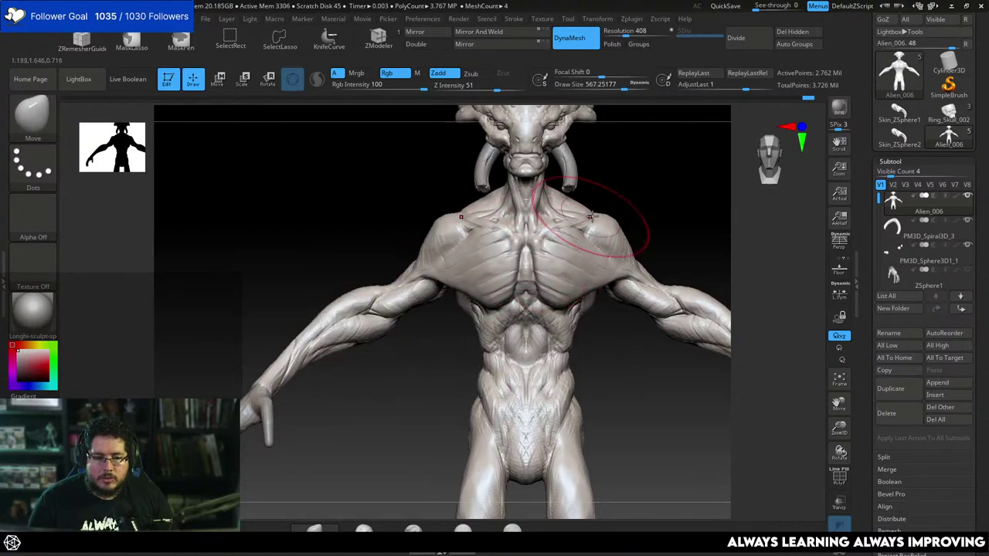
pyautogui.moveTo(595, 218); pyautogui.dragTo(596, 217)
pyautogui.press('space')
pyautogui.moveTo(608, 195); pyautogui.dragTo(597, 193)
pyautogui.moveTo(598, 184); pyautogui.dragTo(579, 170, button='right')
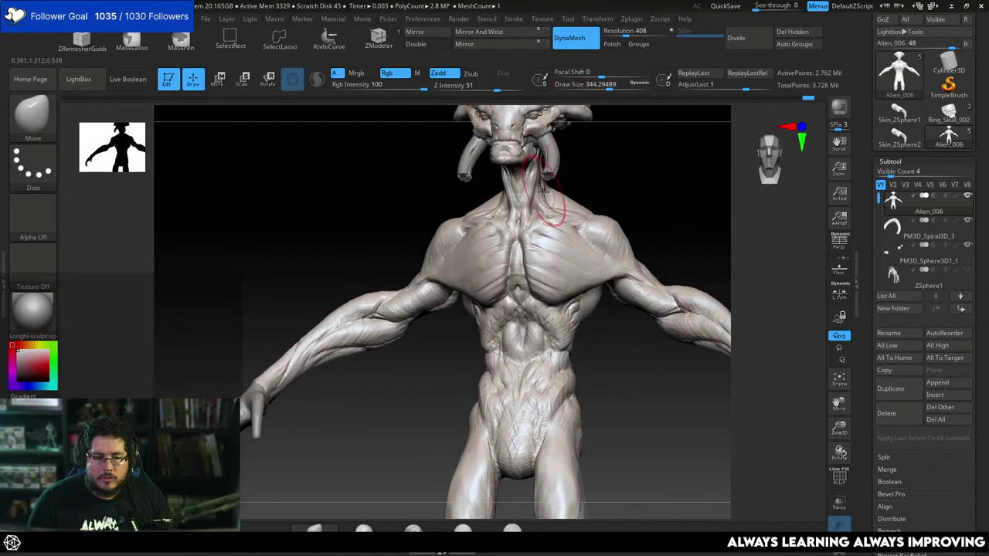
# Adjust the neck and upper shoulder contours with the Move brush at draw sizes of about 344 and 280.
pyautogui.moveTo(656, 193); pyautogui.dragTo(540, 170, button='right')
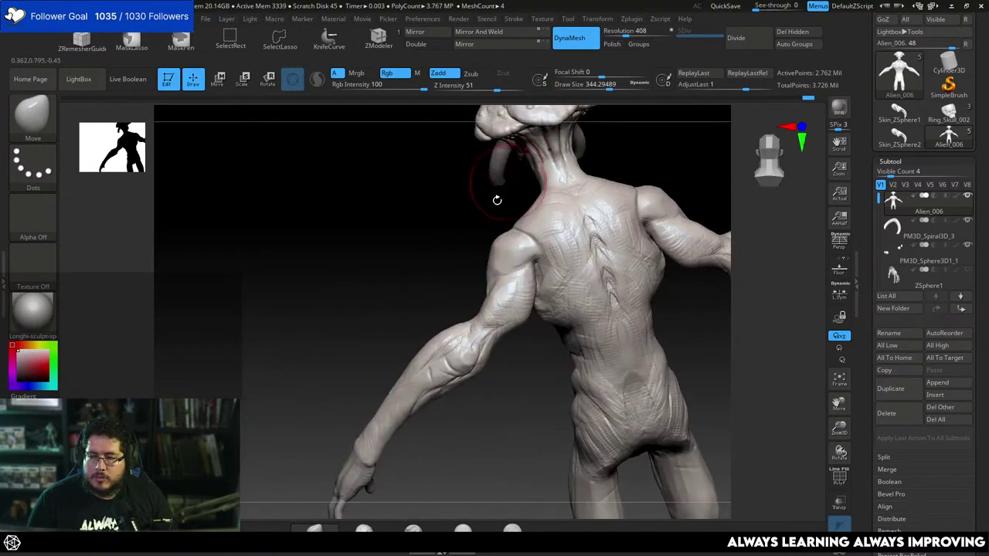
pyautogui.moveTo(497, 198)
pyautogui.mouseDown(button='right')
pyautogui.moveTo(559, 212)
pyautogui.moveTo(605, 198)
pyautogui.moveTo(651, 209)
pyautogui.moveTo(616, 155)
pyautogui.moveTo(611, 198)
pyautogui.mouseUp(button='right')
pyautogui.press('space')
pyautogui.moveTo(608, 193); pyautogui.dragTo(602, 193)
pyautogui.moveTo(604, 203)
pyautogui.mouseDown(button='right')
pyautogui.moveTo(605, 226)
pyautogui.moveTo(616, 230)
pyautogui.mouseUp(button='right')
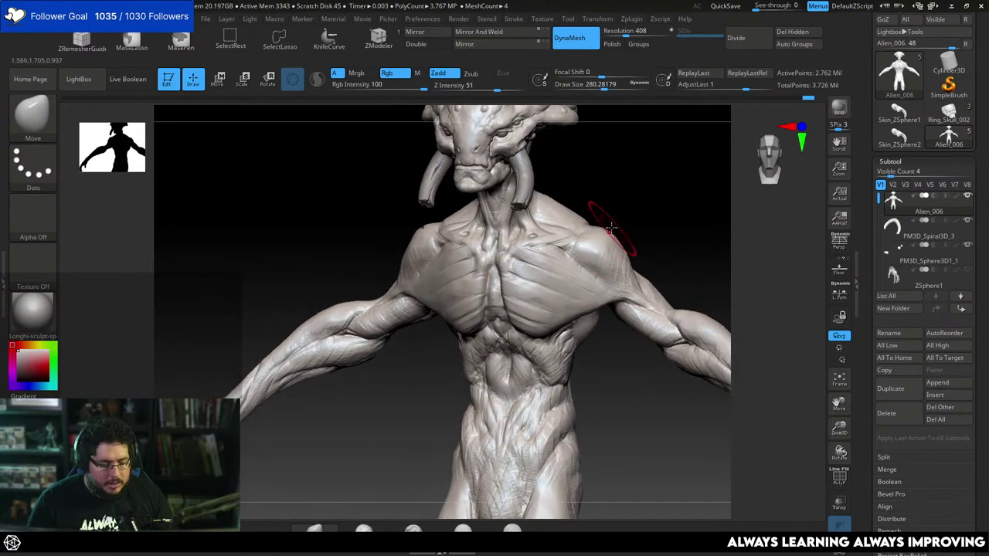
# Flatten the deltoid surfaces with the TrimDynamic brush at a draw size of about 239.
pyautogui.press('b')
pyautogui.press('t')
pyautogui.press('d')
pyautogui.press('space')
pyautogui.moveTo(607, 243); pyautogui.dragTo(598, 243)
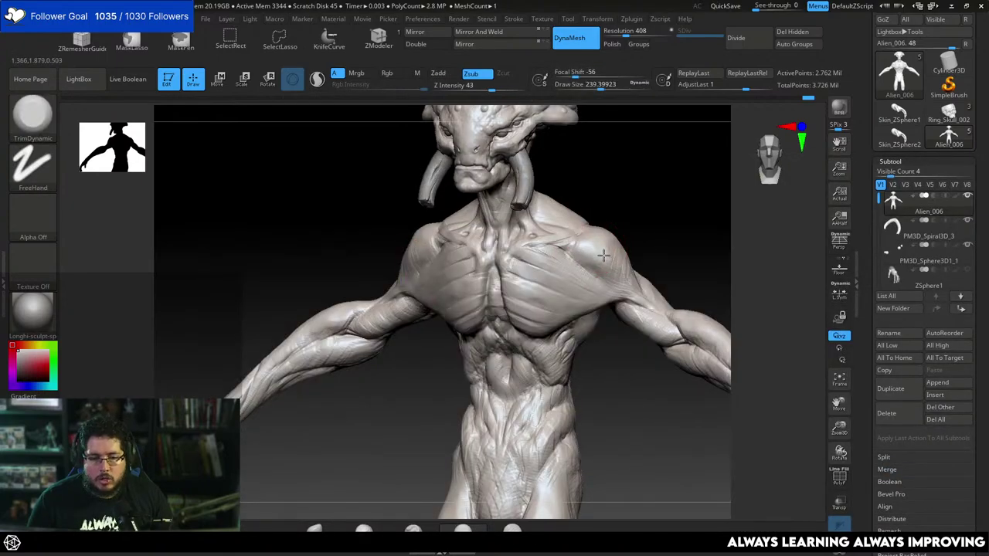
pyautogui.moveTo(601, 255); pyautogui.dragTo(612, 235, button='right')
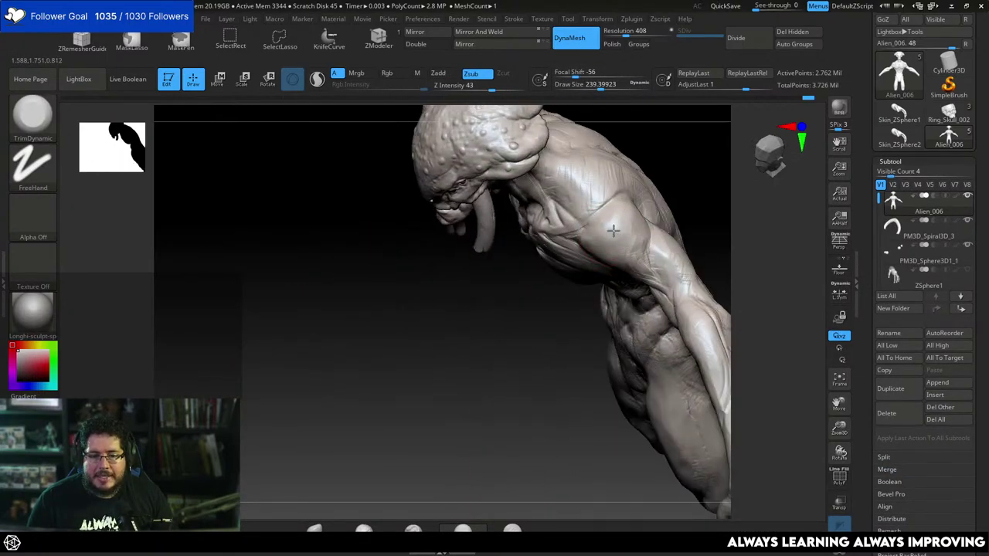
pyautogui.moveTo(705, 184); pyautogui.dragTo(675, 144, button='right')
# Reshape the outer shoulder silhouette with the Move brush at a draw size of about 437.
pyautogui.press('b')
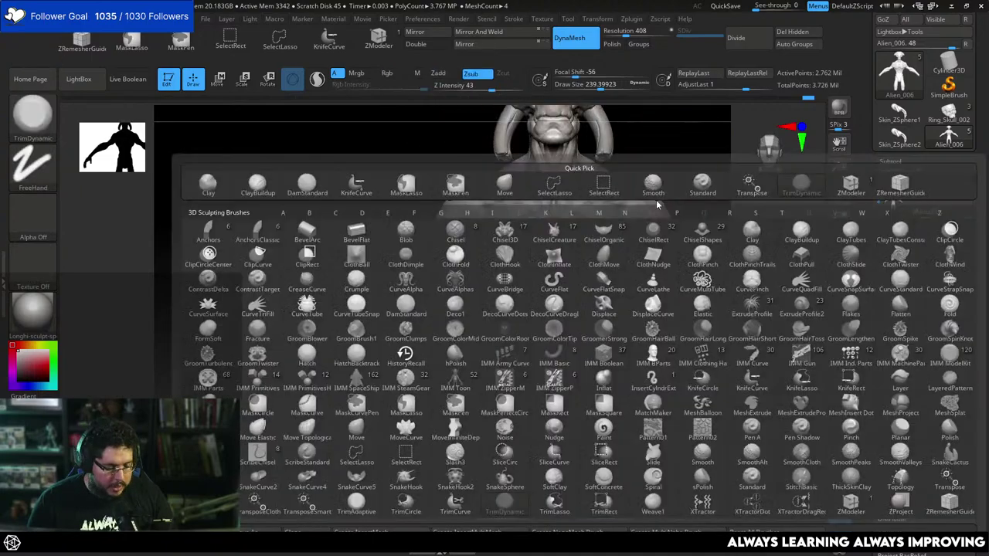
pyautogui.press('m')
pyautogui.press('v')
pyautogui.press('space')
pyautogui.moveTo(652, 201); pyautogui.dragTo(661, 200)
pyautogui.press('space')
pyautogui.moveTo(637, 191); pyautogui.dragTo(640, 191)
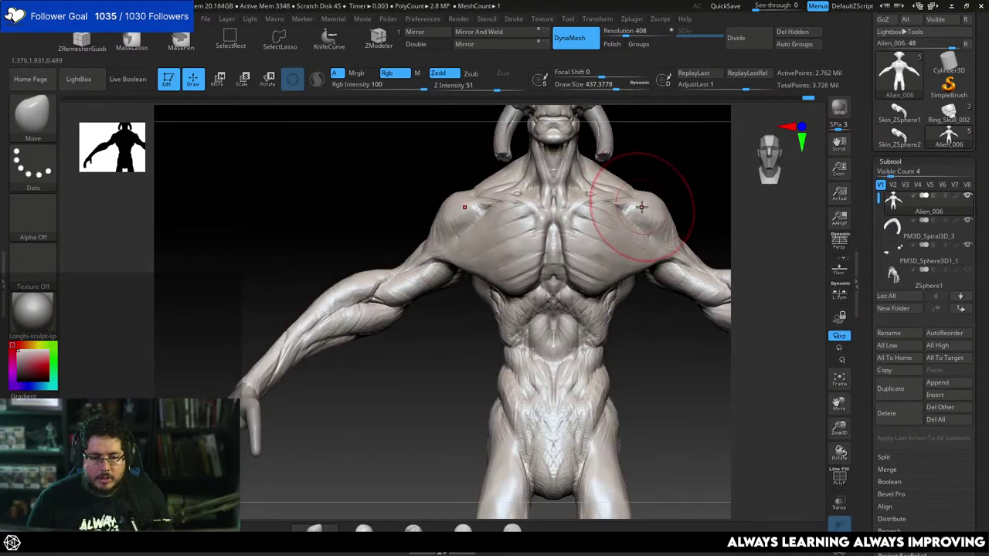
pyautogui.moveTo(669, 182); pyautogui.dragTo(658, 219)
# Plane the shoulder muscle with the TrimDynamic brush at draw sizes of about 212 and 163.
pyautogui.press('b')
pyautogui.press('t')
pyautogui.press('d')
pyautogui.press('space')
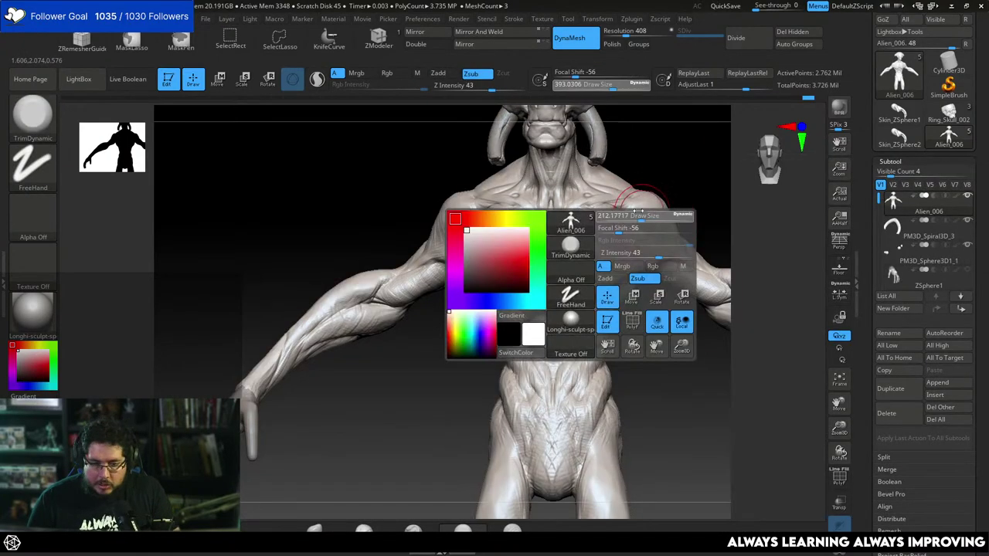
pyautogui.moveTo(660, 229)
pyautogui.mouseDown(button='right')
pyautogui.moveTo(672, 218)
pyautogui.moveTo(647, 148)
pyautogui.mouseUp(button='right')
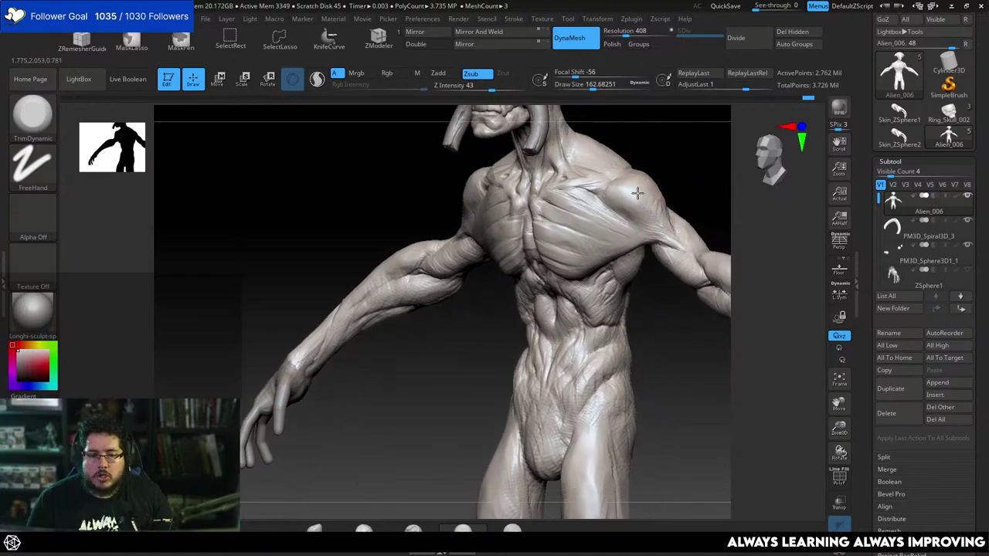
pyautogui.moveTo(657, 156)
pyautogui.mouseDown(button='right')
pyautogui.moveTo(639, 191)
pyautogui.moveTo(634, 155)
pyautogui.moveTo(670, 146)
pyautogui.moveTo(564, 189)
pyautogui.moveTo(572, 246)
pyautogui.mouseUp(button='right')
# Build up the shoulder and collarbone muscles with the ClayBuildup brush at draw sizes of about 167 and 120.
pyautogui.press('b')
pyautogui.press('c')
pyautogui.press('b')
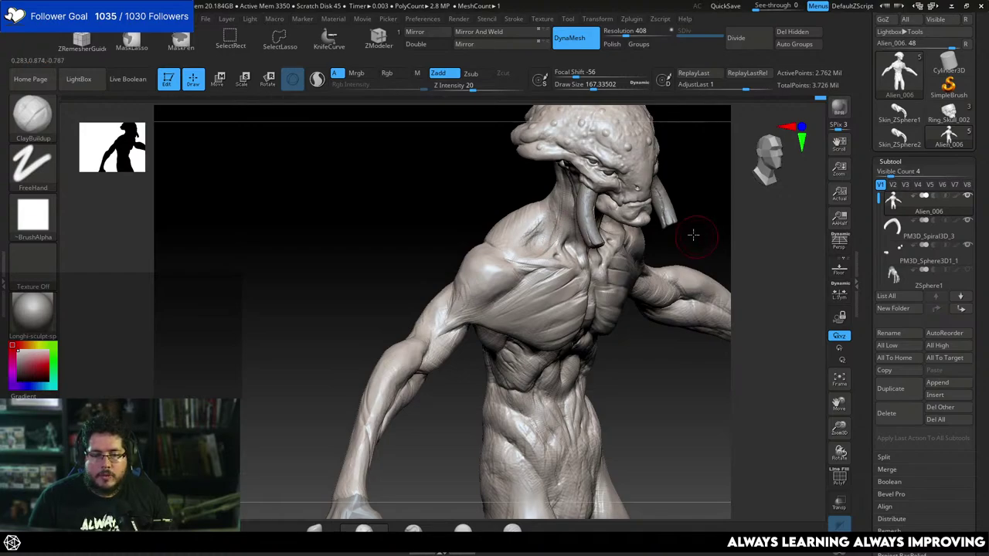
pyautogui.moveTo(693, 235); pyautogui.dragTo(609, 241, button='right')
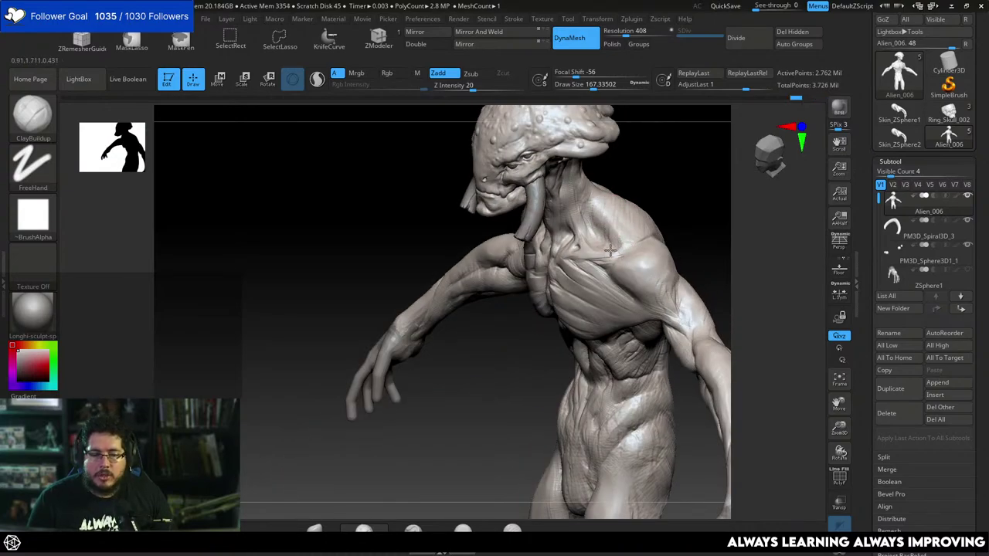
pyautogui.moveTo(671, 214)
pyautogui.mouseDown(button='right')
pyautogui.moveTo(684, 183)
pyautogui.moveTo(696, 184)
pyautogui.moveTo(639, 212)
pyautogui.mouseUp(button='right')
pyautogui.press('space')
pyautogui.moveTo(660, 225); pyautogui.dragTo(652, 225)
pyautogui.moveTo(651, 225); pyautogui.dragTo(482, 231, button='right')
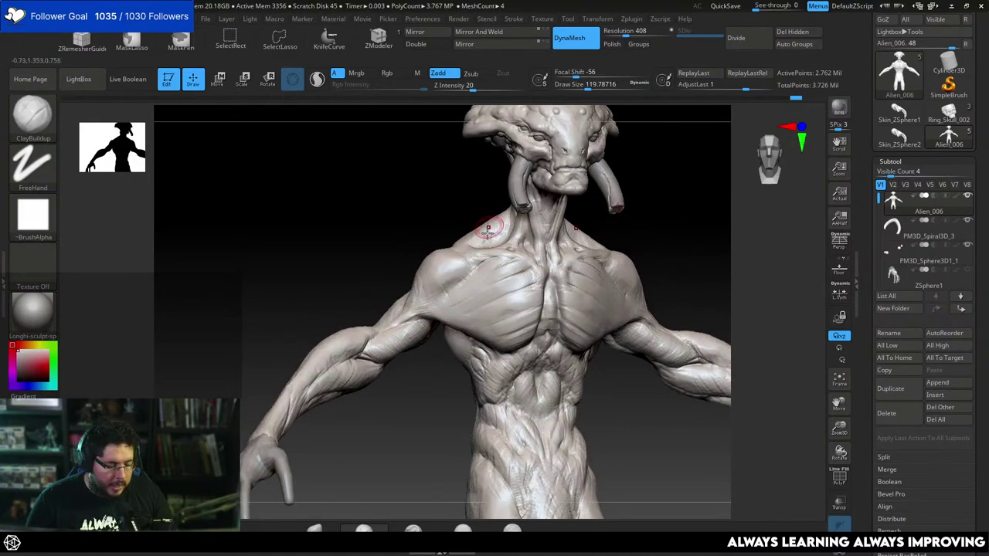
# Carve the separation between the deltoid and chest muscles with the DamStandard brush at draw sizes of about 120 and 104.
pyautogui.press('b')
pyautogui.press('d')
pyautogui.press('s')
pyautogui.press('space')
pyautogui.moveTo(476, 277); pyautogui.dragTo(453, 245, button='right')
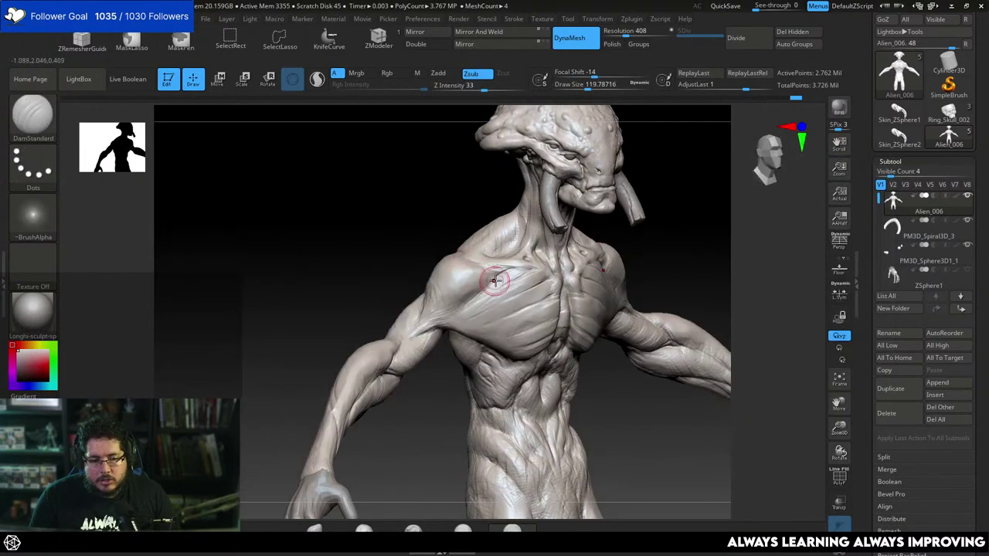
pyautogui.moveTo(494, 270); pyautogui.dragTo(497, 274)
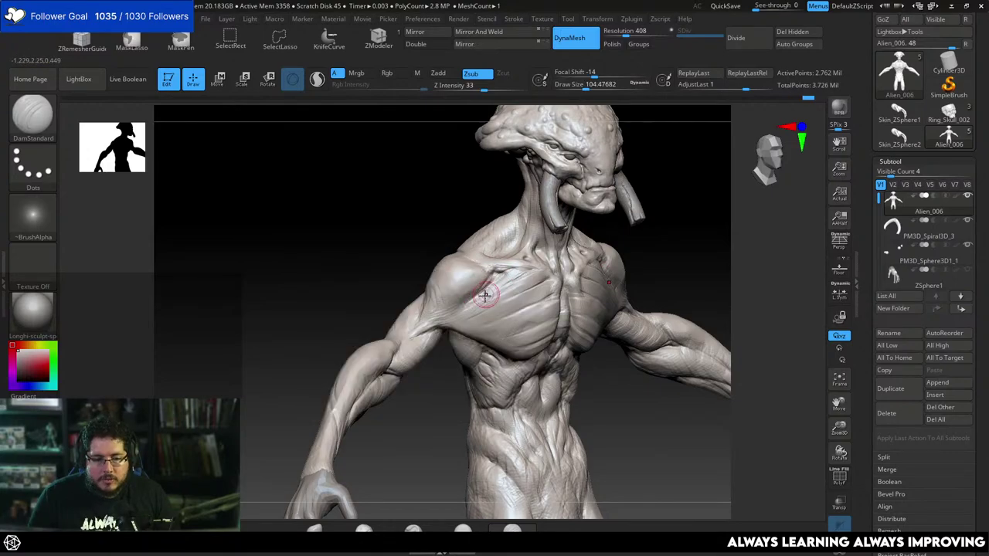
pyautogui.moveTo(445, 319); pyautogui.dragTo(459, 327, button='right')
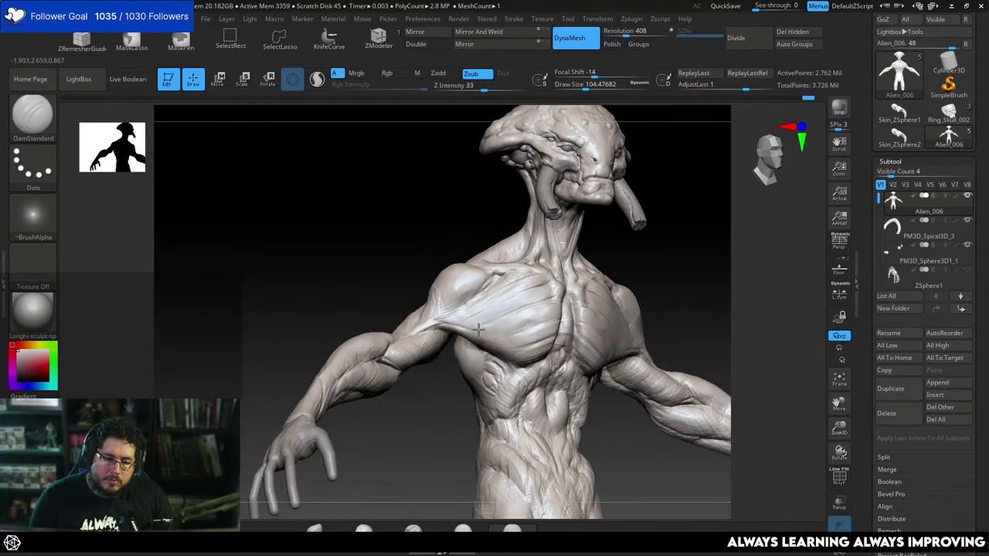
pyautogui.moveTo(654, 276); pyautogui.dragTo(606, 319, button='right')
pyautogui.keyDown('ctrl'); pyautogui.moveTo(661, 276); pyautogui.dragTo(636, 260, button='right'); pyautogui.keyUp('ctrl')
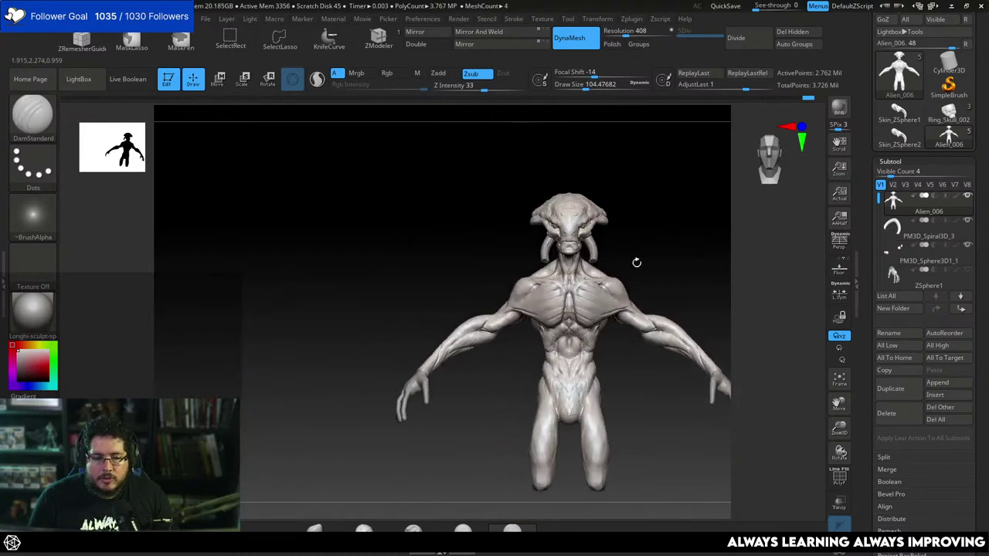
pyautogui.moveTo(588, 332); pyautogui.dragTo(576, 261, button='right')
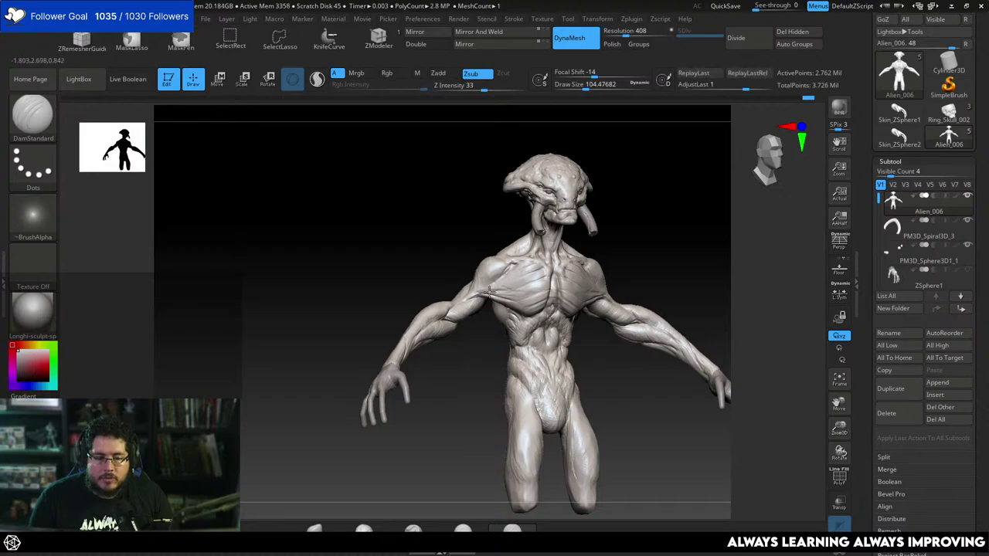
# Adjust the chest and torso profile from the side with the Move brush at a draw size of about 753.
pyautogui.moveTo(656, 239)
pyautogui.keyDown('shift'); pyautogui.mouseDown(button='right')
pyautogui.moveTo(643, 238)
pyautogui.moveTo(647, 256)
pyautogui.moveTo(576, 265)
pyautogui.moveTo(565, 289)
pyautogui.moveTo(596, 286)
pyautogui.mouseUp(button='right'); pyautogui.keyUp('shift')
pyautogui.press('b')
pyautogui.press('m')
pyautogui.press('v')
pyautogui.press('space')
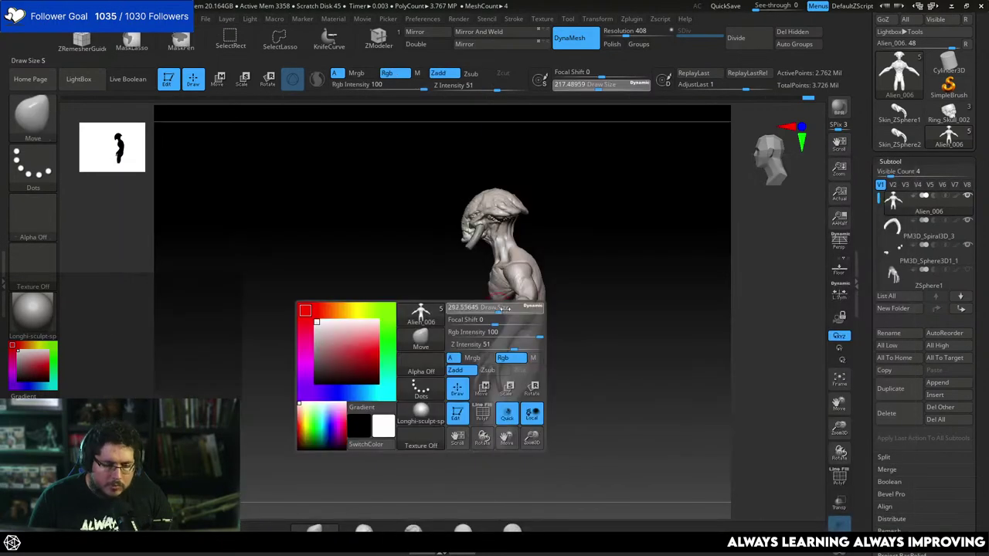
pyautogui.press('space')
pyautogui.moveTo(490, 298); pyautogui.dragTo(494, 293)
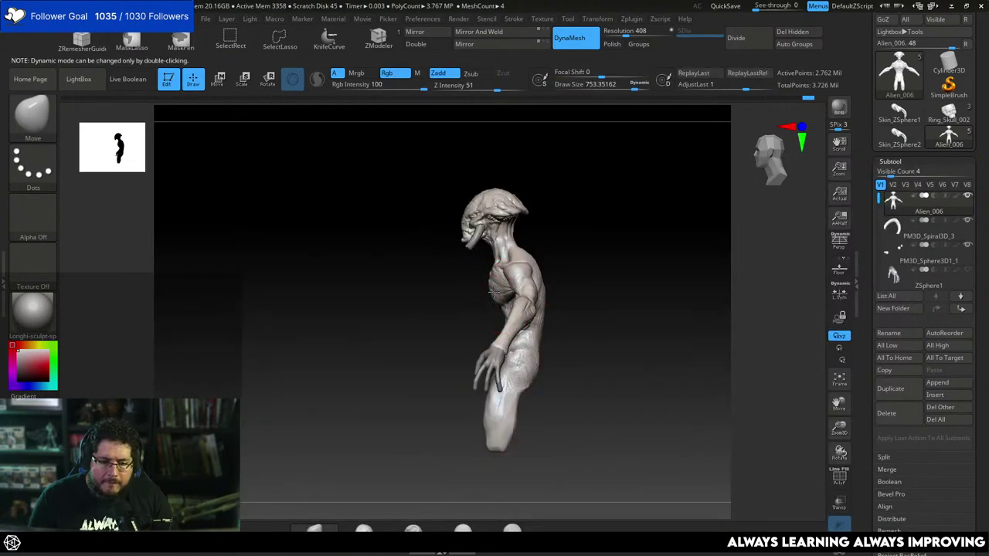
pyautogui.press('[')
# Reshape the armpit and upper arm area from the front with the Move brush at draw sizes of about 422 and 217.
pyautogui.moveTo(483, 284)
pyautogui.mouseDown(button='right')
pyautogui.moveTo(607, 275)
pyautogui.moveTo(622, 245)
pyautogui.mouseUp(button='right')
pyautogui.press('space')
pyautogui.press('space')
pyautogui.moveTo(573, 286)
pyautogui.mouseDown()
pyautogui.moveTo(557, 287)
pyautogui.moveTo(608, 280)
pyautogui.mouseUp()
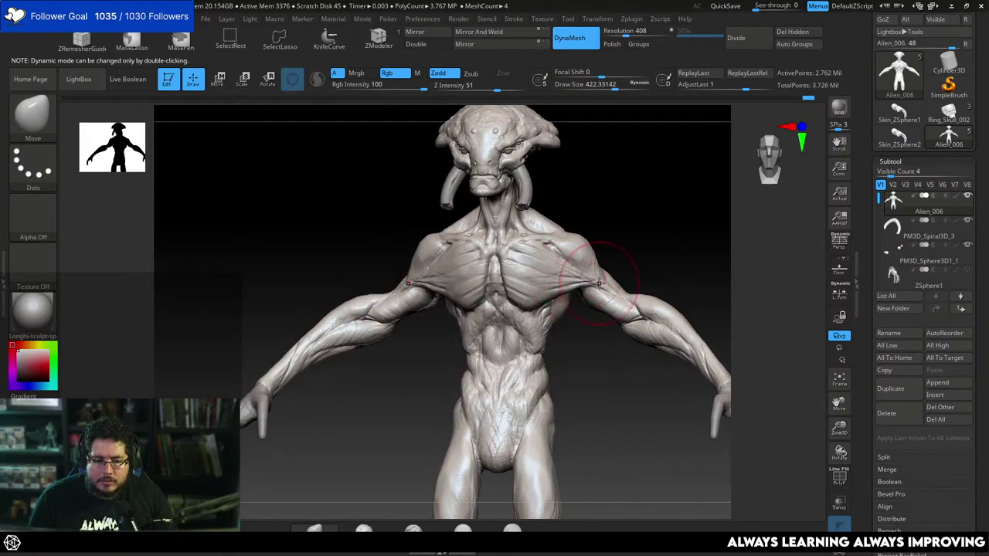
pyautogui.moveTo(618, 251)
pyautogui.mouseDown(button='right')
pyautogui.moveTo(625, 242)
pyautogui.moveTo(606, 231)
pyautogui.moveTo(652, 236)
pyautogui.moveTo(689, 225)
pyautogui.moveTo(666, 150)
pyautogui.mouseUp(button='right')
pyautogui.press('space')
pyautogui.press('space')
pyautogui.click(651, 243)
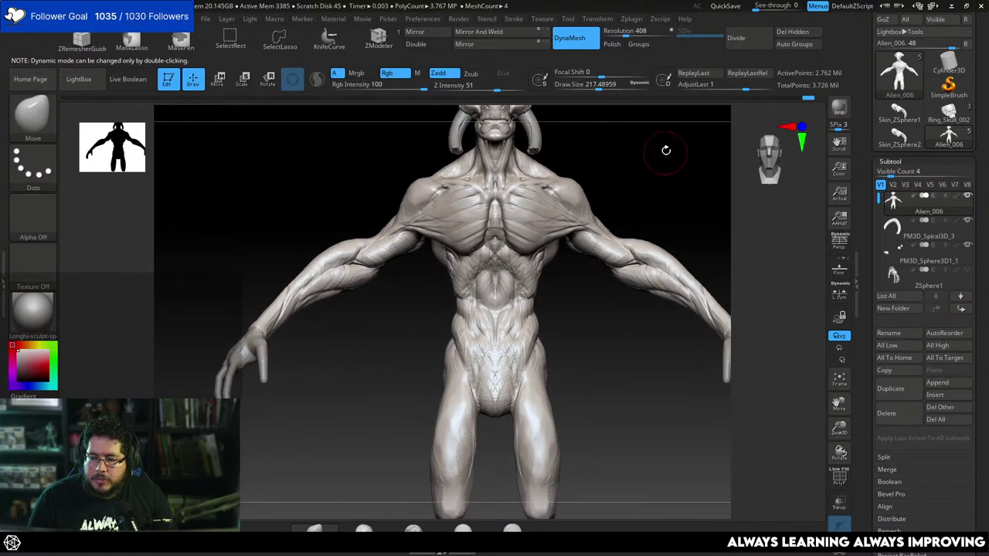
# Adjust the overall arm shape from above with the Move brush at draw sizes of about 1000 and 743.
pyautogui.moveTo(677, 236)
pyautogui.keyDown('alt'); pyautogui.mouseDown(button='right')
pyautogui.moveTo(670, 223)
pyautogui.moveTo(662, 229)
pyautogui.moveTo(675, 237)
pyautogui.moveTo(659, 232)
pyautogui.moveTo(659, 201)
pyautogui.moveTo(623, 247)
pyautogui.moveTo(589, 325)
pyautogui.moveTo(641, 283)
pyautogui.mouseUp(button='right'); pyautogui.keyUp('alt')
pyautogui.press('space')
pyautogui.click(668, 238)
pyautogui.press(']')
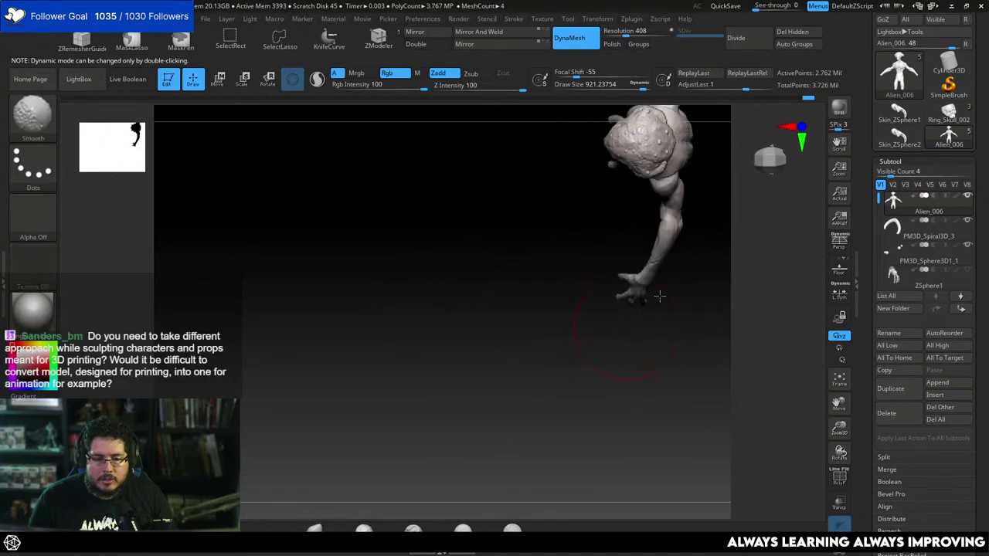
pyautogui.press(']')
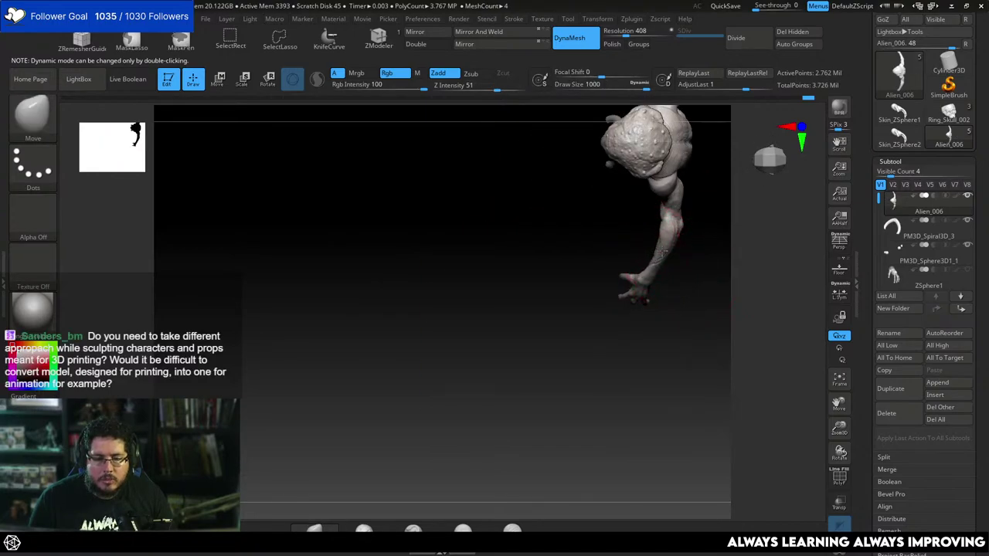
pyautogui.moveTo(662, 257)
pyautogui.mouseDown(button='right')
pyautogui.moveTo(688, 316)
pyautogui.moveTo(585, 316)
pyautogui.moveTo(682, 222)
pyautogui.moveTo(691, 237)
pyautogui.mouseUp(button='right')
pyautogui.press('space')
pyautogui.moveTo(687, 232); pyautogui.dragTo(674, 231)
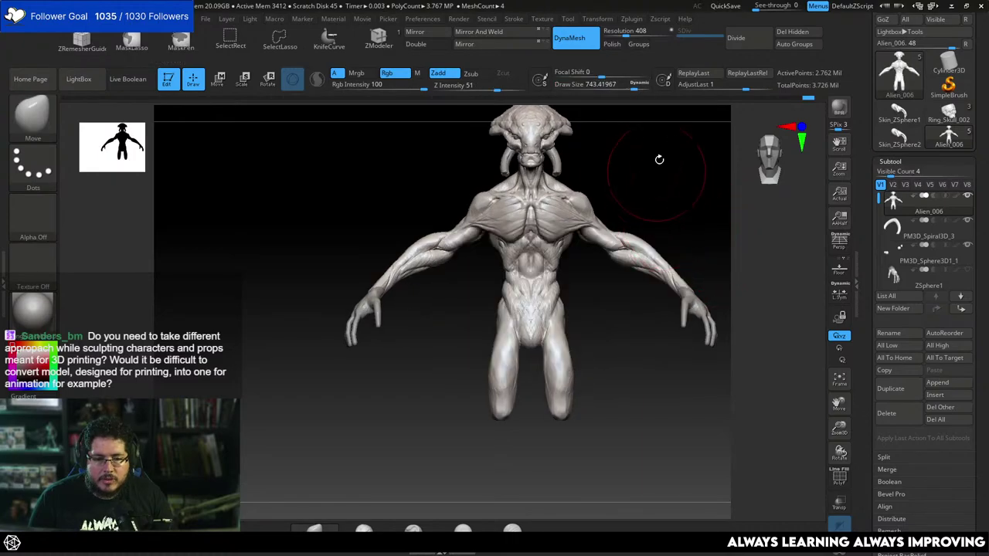
# Flatten the muscle forms along the waist, flank and ribs with the TrimDynamic brush at draw sizes of about 163 and 217.
pyautogui.keyDown('alt'); pyautogui.moveTo(625, 337); pyautogui.dragTo(617, 301, button='right'); pyautogui.keyUp('alt')
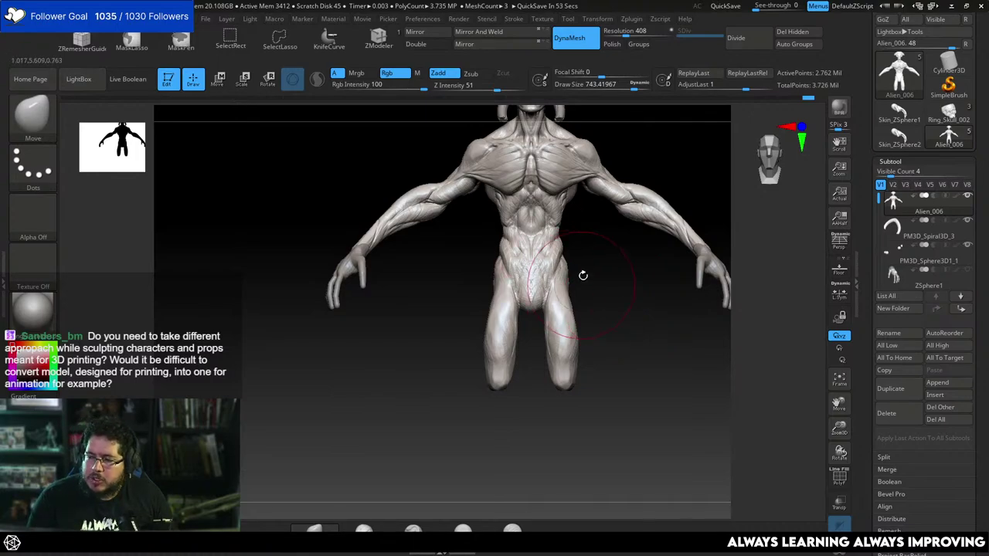
pyautogui.moveTo(600, 296); pyautogui.dragTo(561, 250)
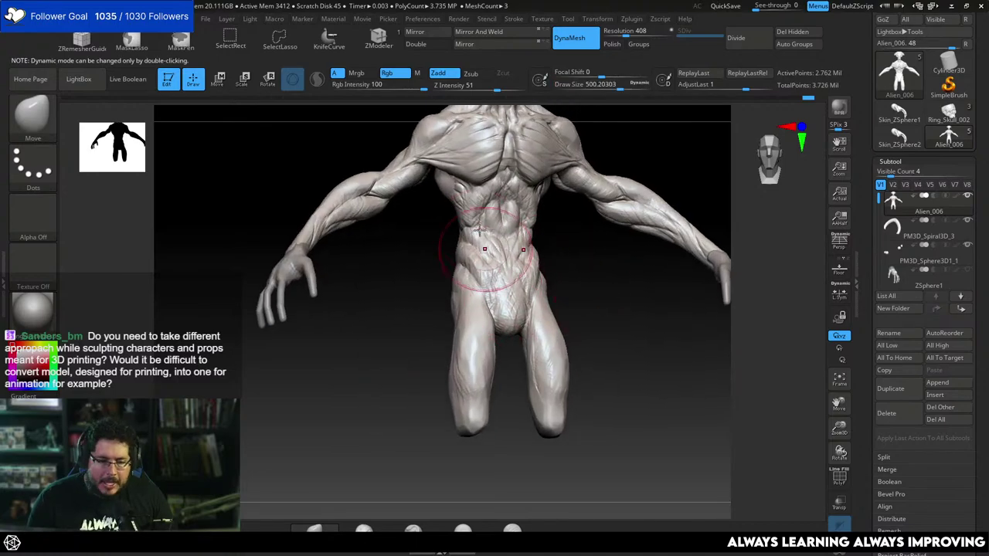
pyautogui.press('b')
pyautogui.press('t')
pyautogui.press('d')
pyautogui.press('space')
pyautogui.moveTo(487, 259)
pyautogui.mouseDown()
pyautogui.moveTo(459, 260)
pyautogui.moveTo(470, 254)
pyautogui.mouseUp()
pyautogui.moveTo(550, 248); pyautogui.dragTo(543, 171)
pyautogui.moveTo(545, 174); pyautogui.dragTo(542, 179, button='right')
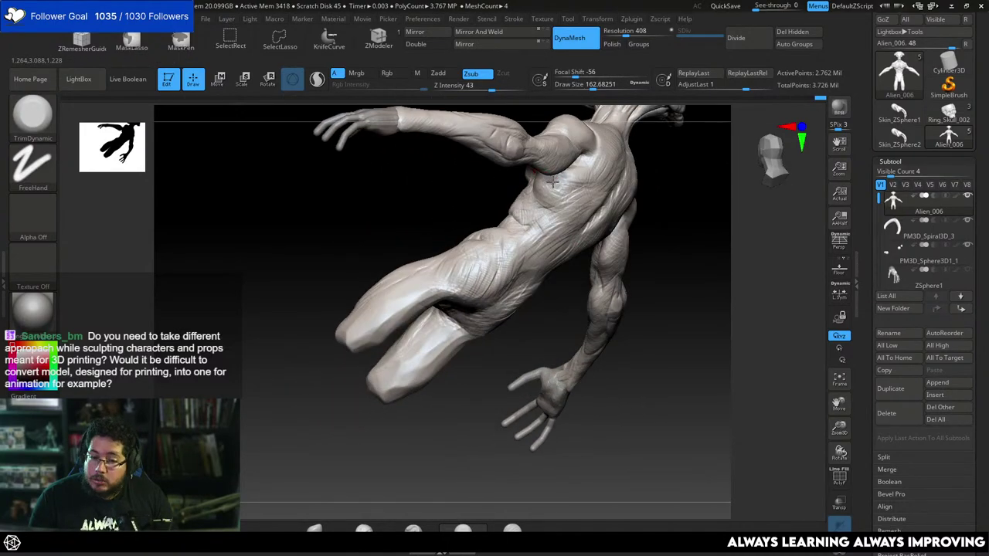
pyautogui.moveTo(553, 181)
pyautogui.mouseDown()
pyautogui.moveTo(531, 197)
pyautogui.moveTo(545, 187)
pyautogui.moveTo(592, 214)
pyautogui.moveTo(552, 171)
pyautogui.moveTo(598, 227)
pyautogui.moveTo(607, 272)
pyautogui.moveTo(557, 194)
pyautogui.mouseUp()
pyautogui.press('shift')
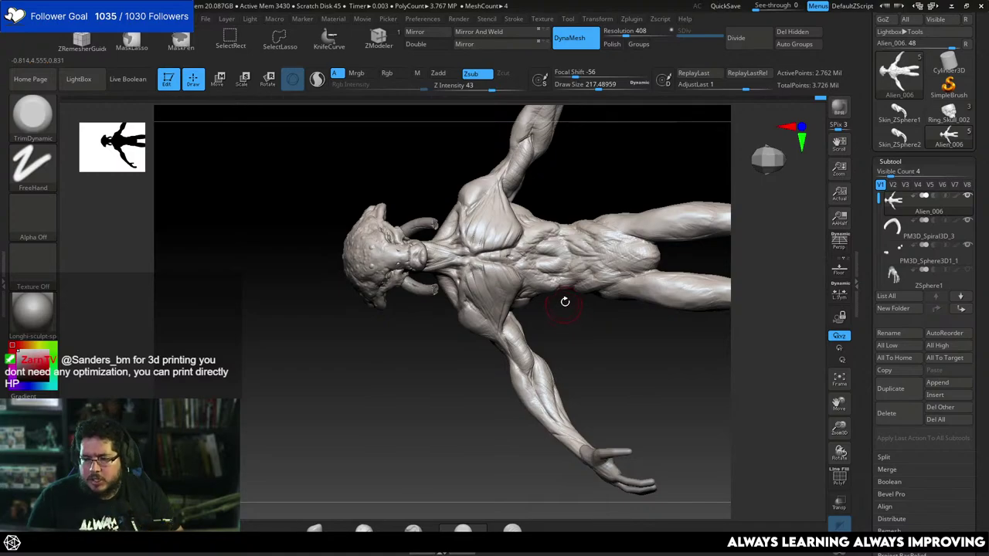
# Build up the rib and upper abdominal muscles below the chest with the ClayBuildup brush at draw sizes of about 71 and 112.
pyautogui.moveTo(581, 312); pyautogui.dragTo(632, 203)
pyautogui.moveTo(599, 348)
pyautogui.keyDown('alt'); pyautogui.mouseDown()
pyautogui.moveTo(579, 325)
pyautogui.moveTo(598, 318)
pyautogui.moveTo(607, 363)
pyautogui.mouseUp(); pyautogui.keyUp('alt')
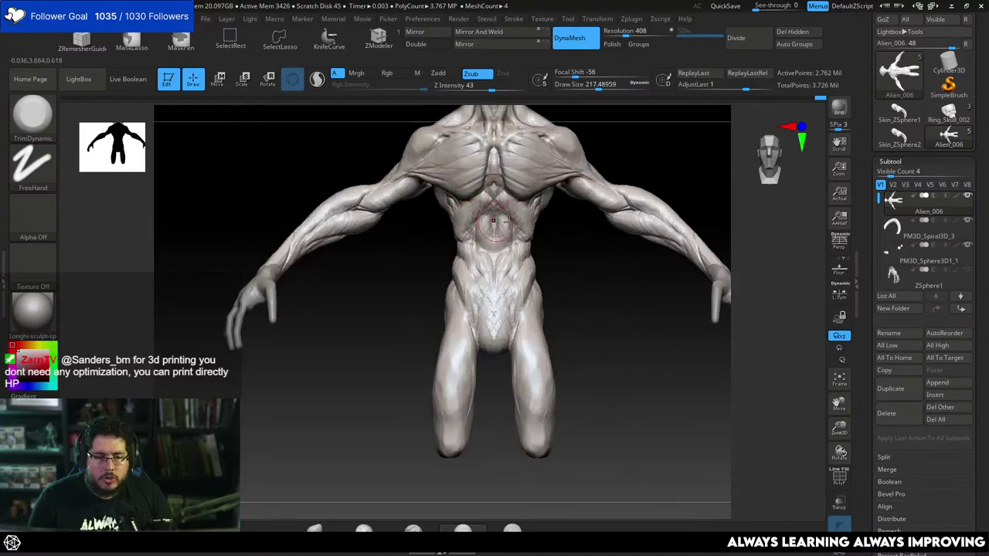
pyautogui.keyDown('alt'); pyautogui.moveTo(582, 228); pyautogui.dragTo(594, 294); pyautogui.keyUp('alt')
pyautogui.press('b')
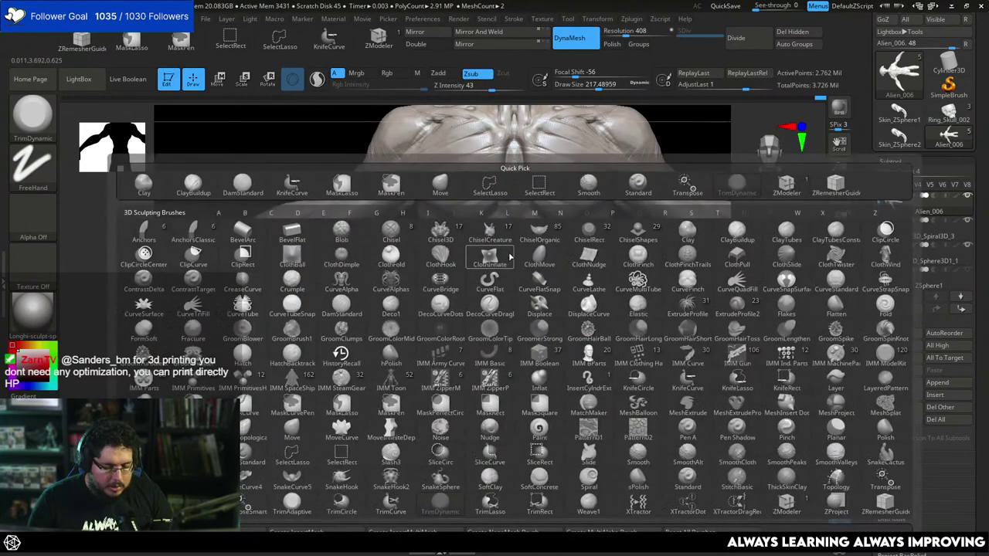
pyautogui.press('c')
pyautogui.press('b')
pyautogui.press('space')
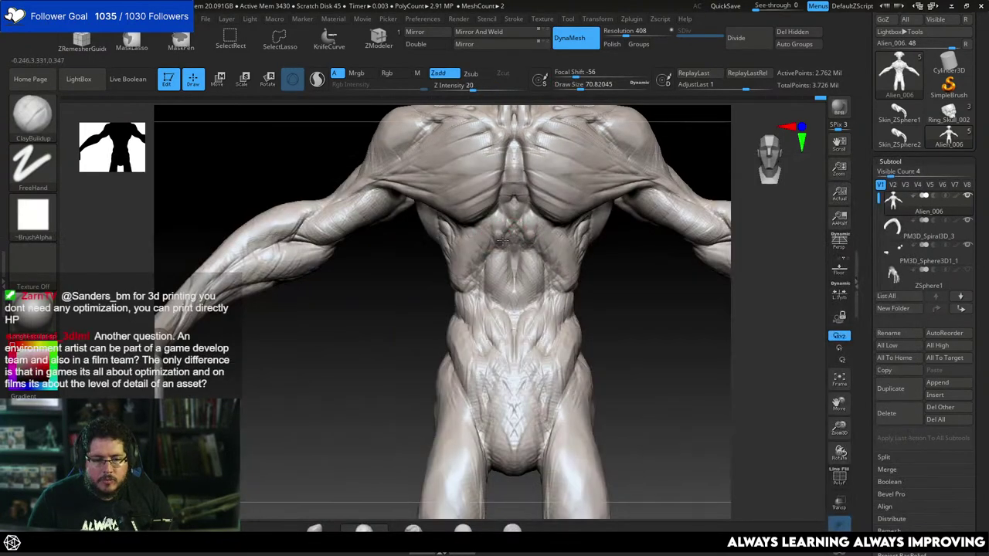
pyautogui.moveTo(496, 230)
pyautogui.mouseDown()
pyautogui.moveTo(499, 243)
pyautogui.moveTo(497, 218)
pyautogui.mouseUp()
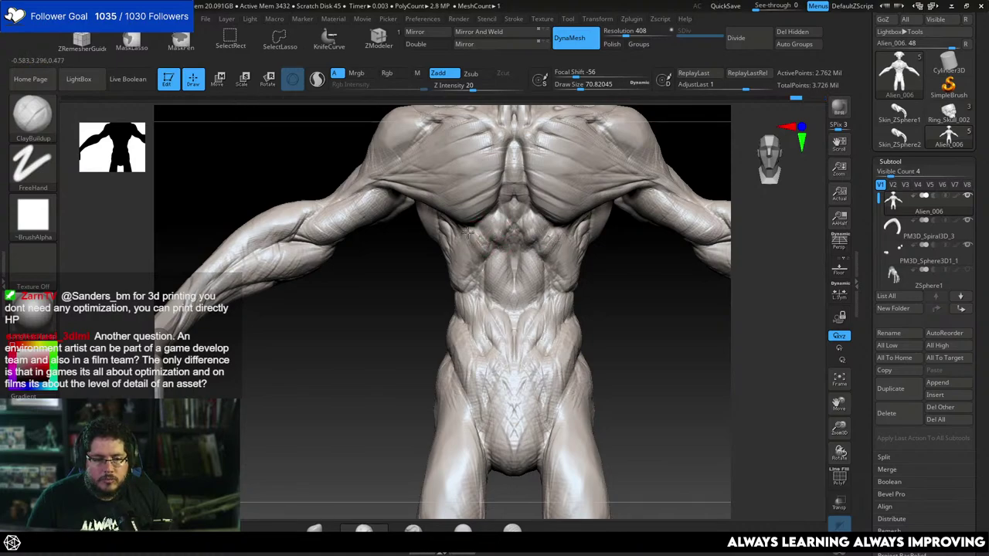
pyautogui.press('space')
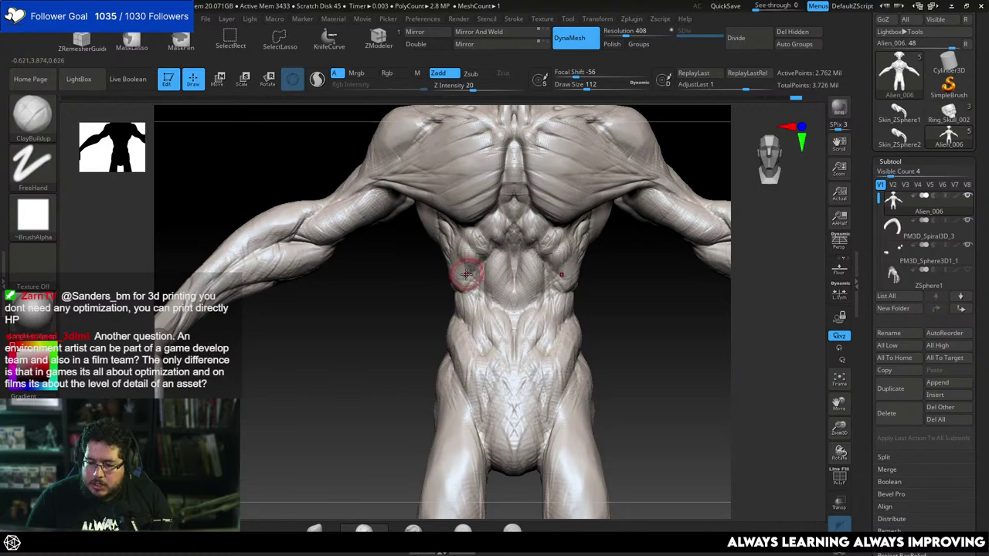
pyautogui.moveTo(422, 332); pyautogui.dragTo(463, 323)
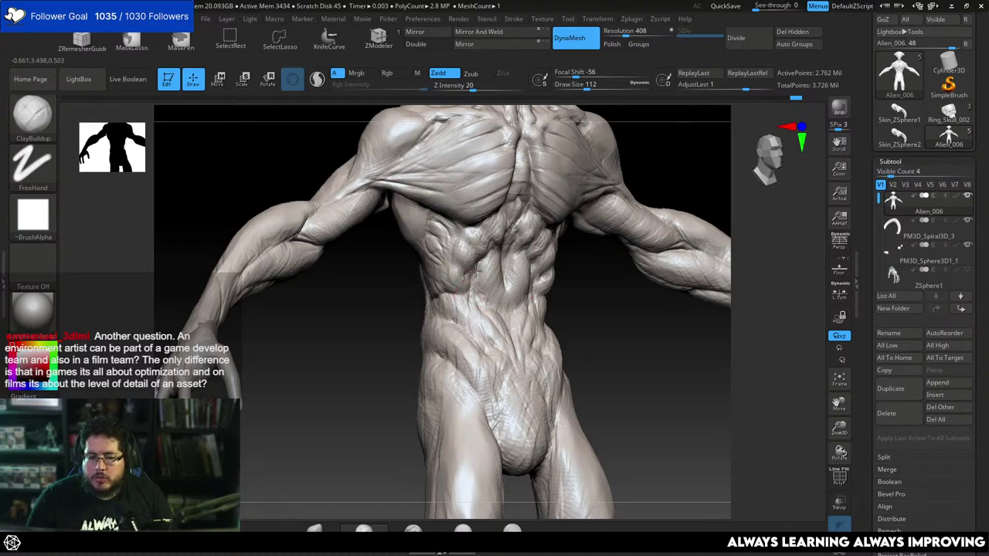
# Flatten the rib and upper abdominal muscles below the chest with the TrimDynamic brush at a draw size of about 149.
pyautogui.moveTo(475, 271); pyautogui.dragTo(490, 258, button='right')
pyautogui.moveTo(418, 328); pyautogui.dragTo(462, 323)
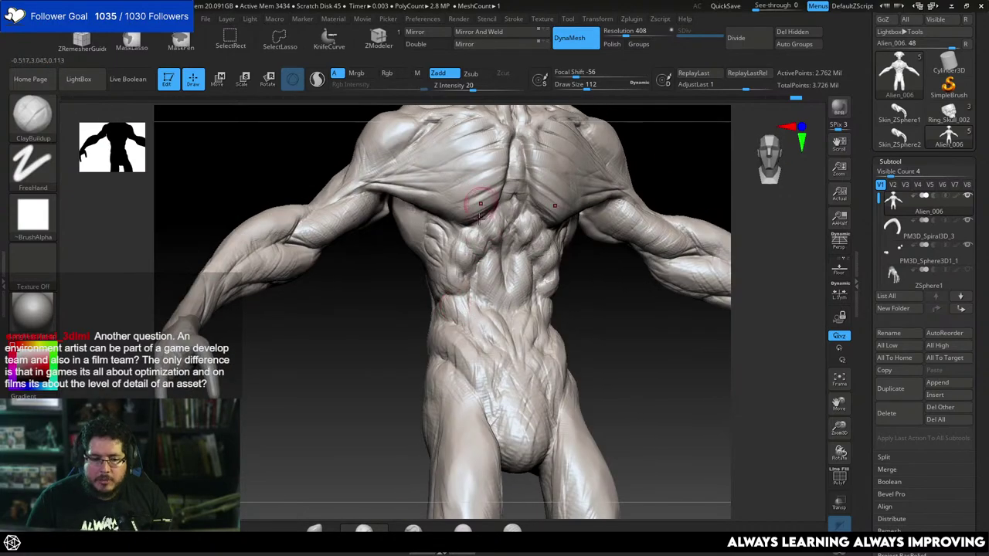
pyautogui.press('b')
pyautogui.press('t')
pyautogui.press('d')
pyautogui.press('space')
pyautogui.moveTo(475, 271); pyautogui.dragTo(480, 272)
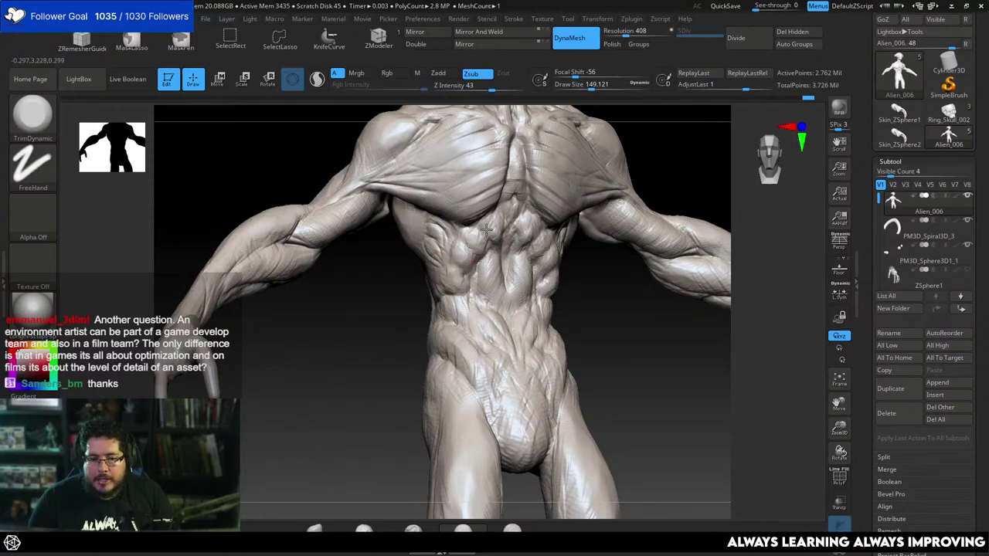
# Carve creases between the upper abdominal muscles beneath the sternum with the DamStandard brush at a draw size of about 62.
pyautogui.press('b')
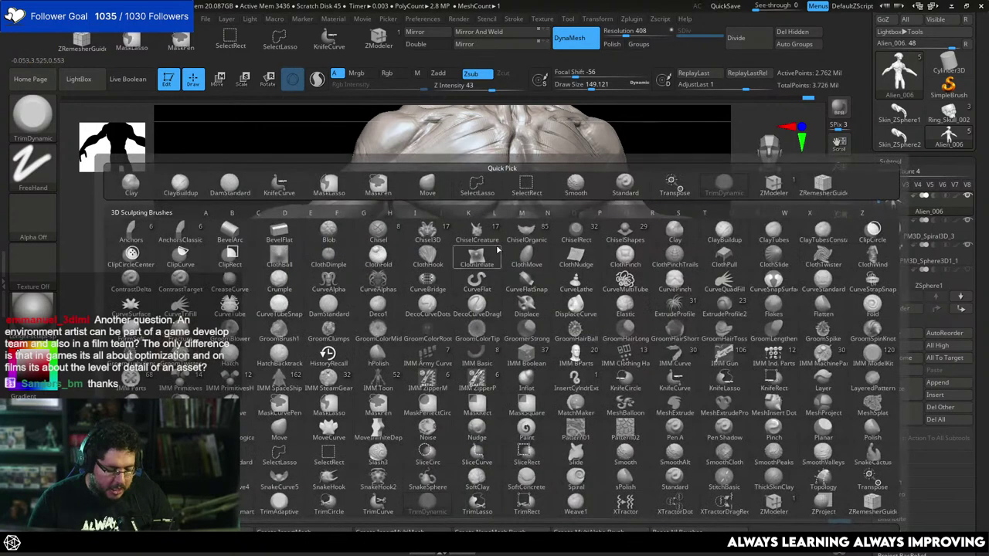
pyautogui.press('d')
pyautogui.press('s')
pyautogui.press('space')
pyautogui.moveTo(501, 232)
pyautogui.mouseDown()
pyautogui.moveTo(481, 229)
pyautogui.moveTo(487, 234)
pyautogui.mouseUp()
pyautogui.press('space')
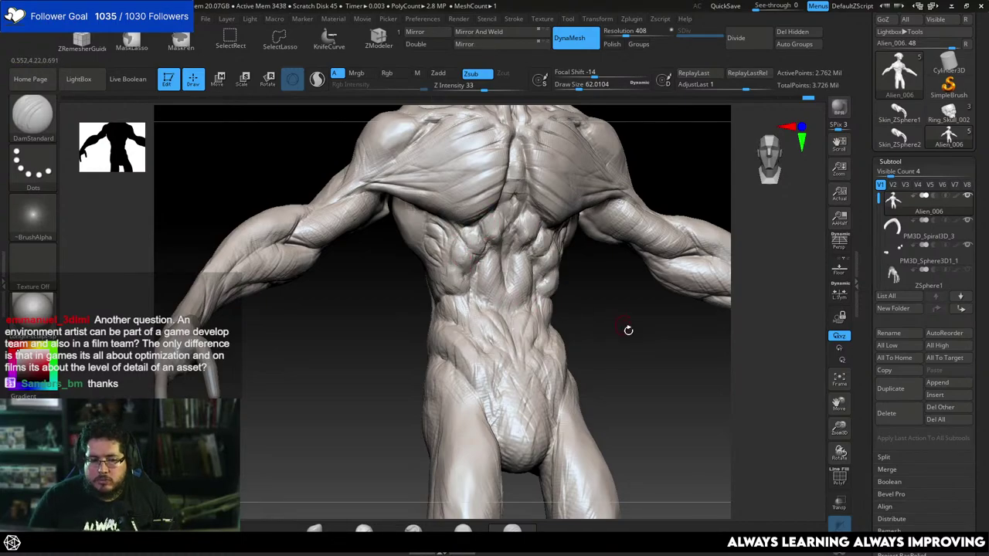
# Add volume to the rib muscles beneath the pectoral with the ClayBuildup brush at a draw size of about 87.
pyautogui.moveTo(627, 330); pyautogui.dragTo(623, 340)
pyautogui.press('b')
pyautogui.press('c')
pyautogui.press('b')
pyautogui.press('space')
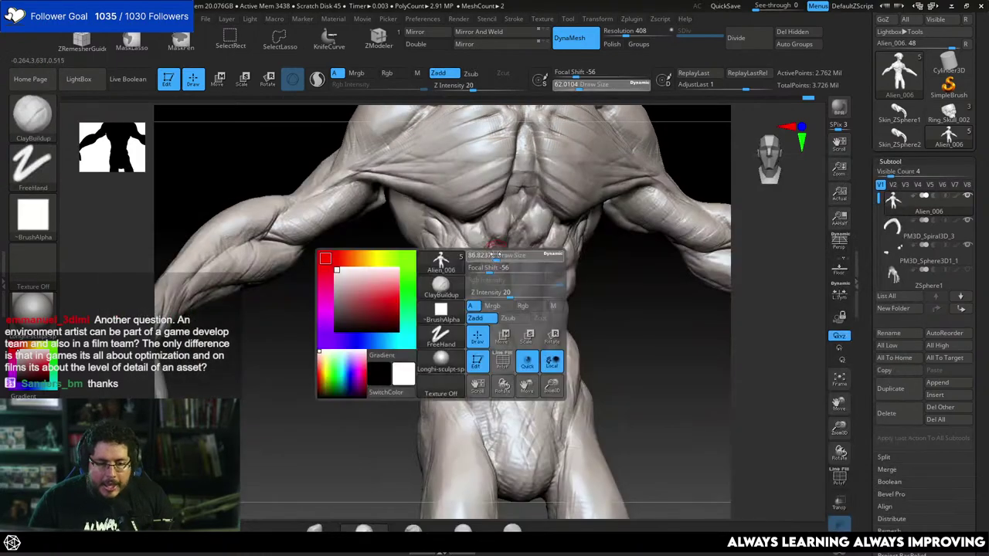
pyautogui.moveTo(490, 255); pyautogui.dragTo(496, 255)
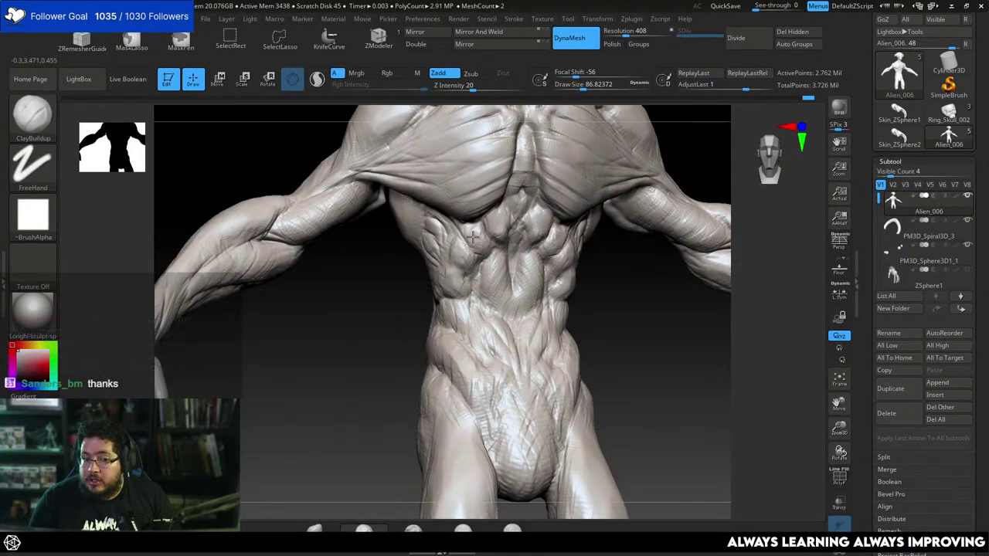
pyautogui.moveTo(453, 222); pyautogui.dragTo(452, 223)
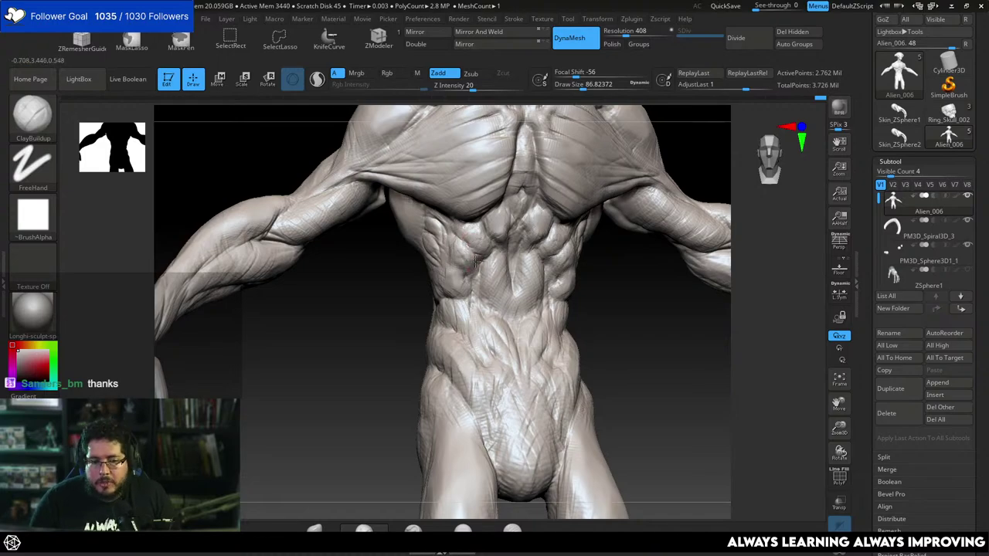
# Build up the muscle forms around the lower end of the sternum with ClayBuildup at draw sizes of about 83 and 94.
pyautogui.press('space')
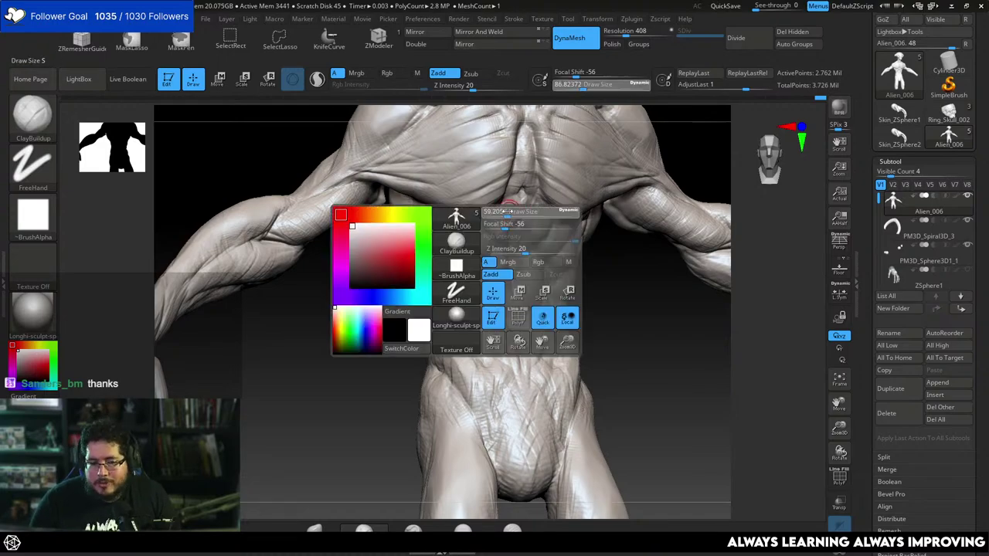
pyautogui.press('space')
pyautogui.moveTo(512, 216); pyautogui.dragTo(508, 216)
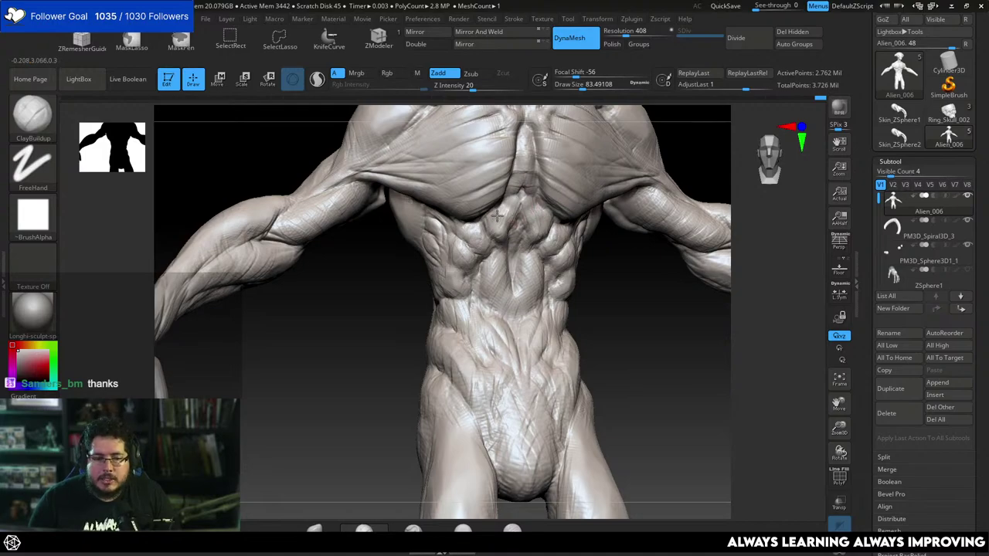
pyautogui.press('space')
pyautogui.moveTo(493, 218); pyautogui.dragTo(497, 217)
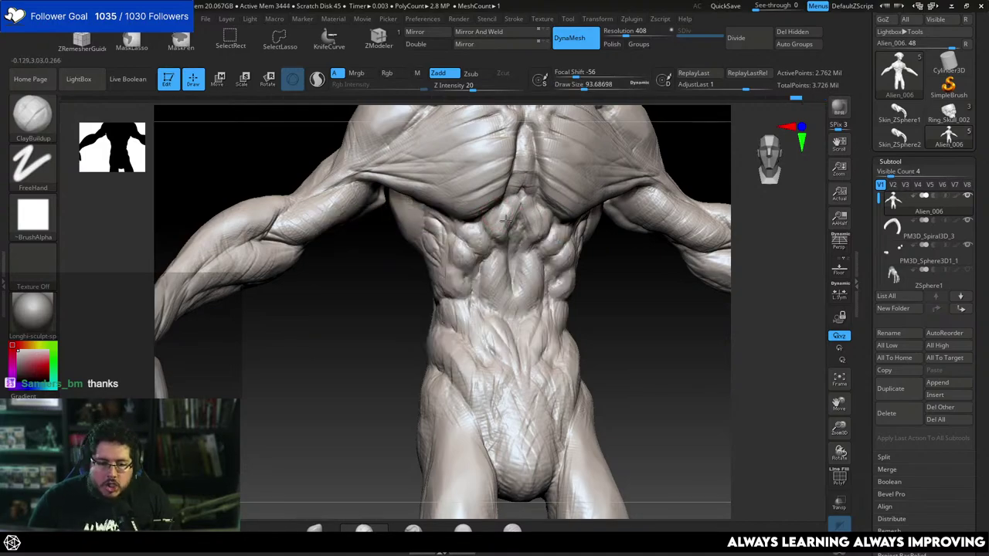
pyautogui.moveTo(606, 298); pyautogui.dragTo(581, 309)
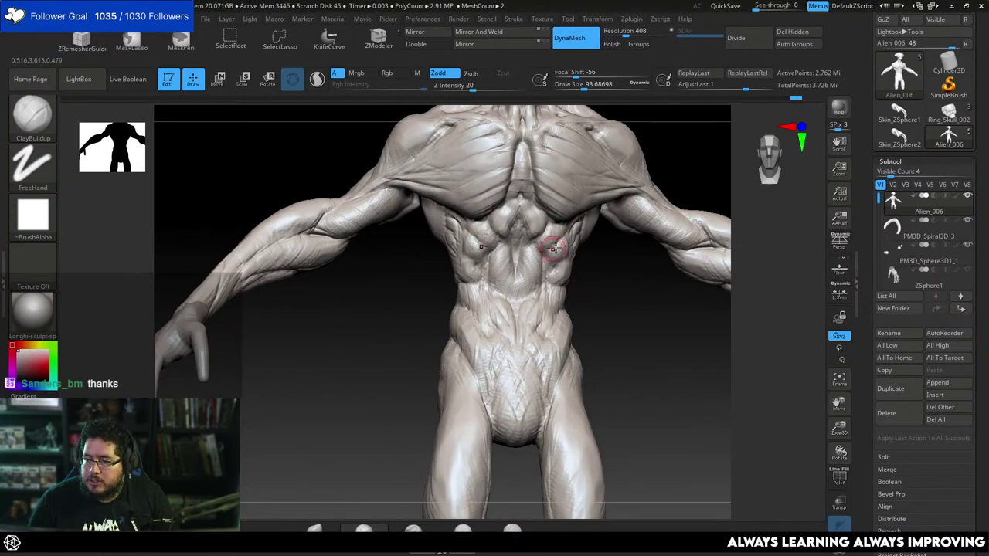
# Flatten the forms just under the pectorals and along the ribs with the TrimDynamic brush at a draw size of about 154.
pyautogui.press('b')
pyautogui.press('t')
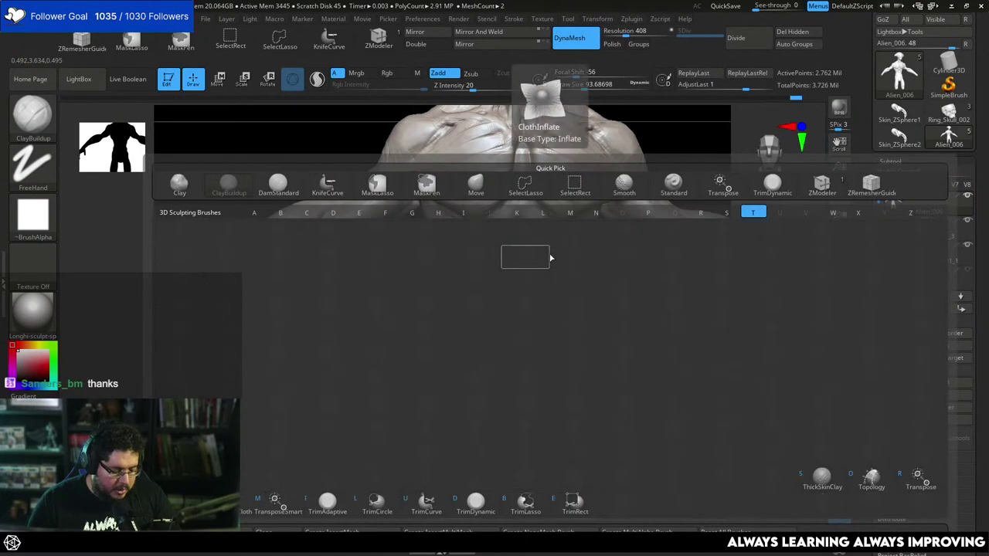
pyautogui.press('d')
pyautogui.press('space')
pyautogui.moveTo(550, 258); pyautogui.dragTo(557, 259)
pyautogui.moveTo(600, 296); pyautogui.dragTo(616, 295)
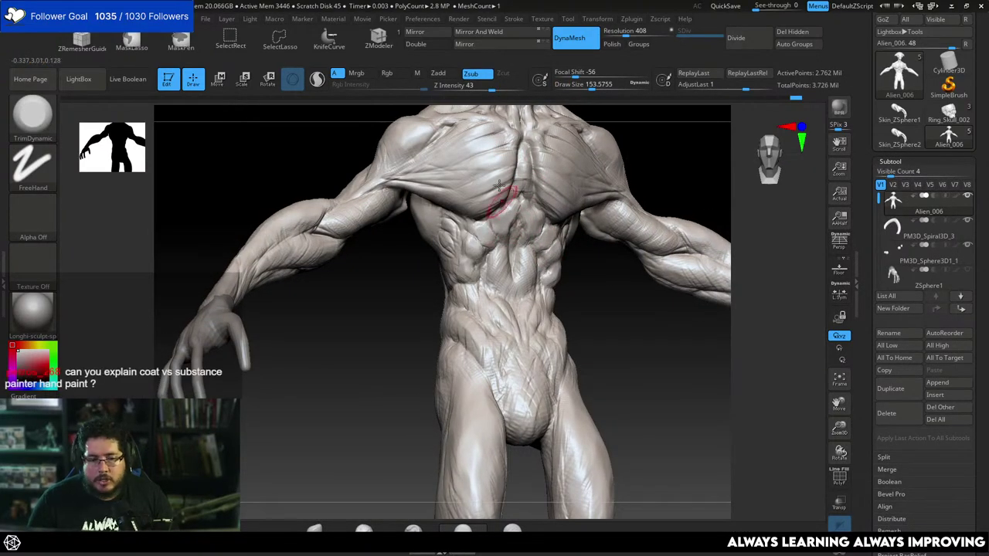
# Rebuild the upper abdominal muscle between the ribs and sternum with ClayBuildup at a draw size of about 104.
pyautogui.press('b')
pyautogui.press('c')
pyautogui.press('b')
pyautogui.press('space')
pyautogui.moveTo(473, 237); pyautogui.dragTo(512, 210)
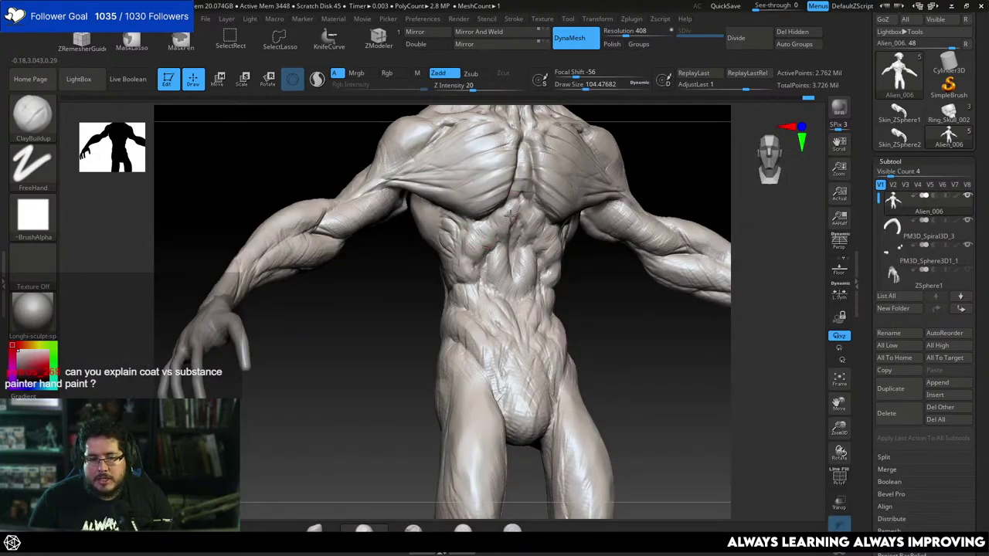
# Build up the upper sternum, throat and front neck muscles with the ClayBuildup brush at a draw size of about 104.
pyautogui.moveTo(579, 268)
pyautogui.keyDown('alt'); pyautogui.mouseDown()
pyautogui.moveTo(586, 324)
pyautogui.moveTo(523, 201)
pyautogui.mouseUp(); pyautogui.keyUp('alt')
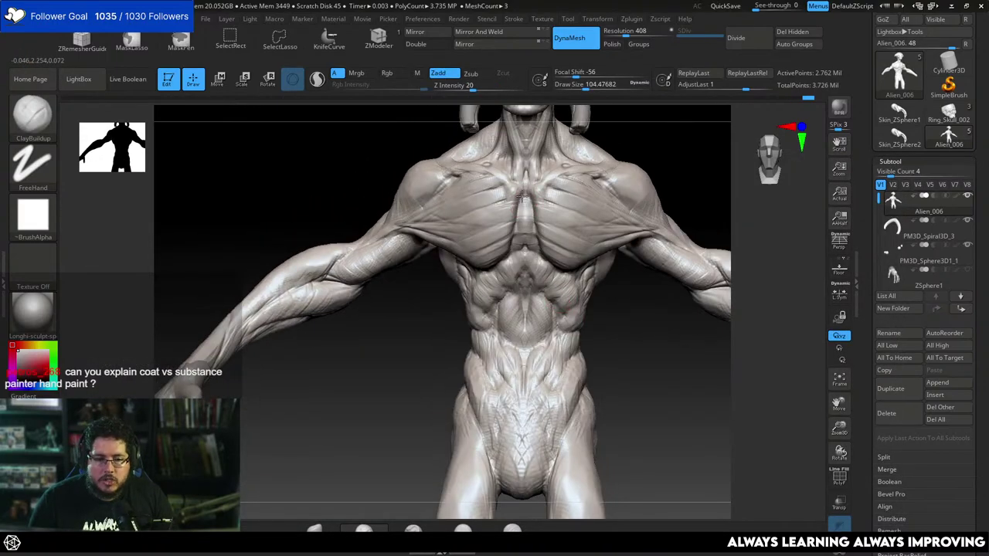
pyautogui.moveTo(510, 167); pyautogui.dragTo(520, 166)
pyautogui.moveTo(348, 363); pyautogui.dragTo(376, 471)
pyautogui.keyDown('shift'); pyautogui.moveTo(565, 261); pyautogui.dragTo(661, 250); pyautogui.keyUp('shift')
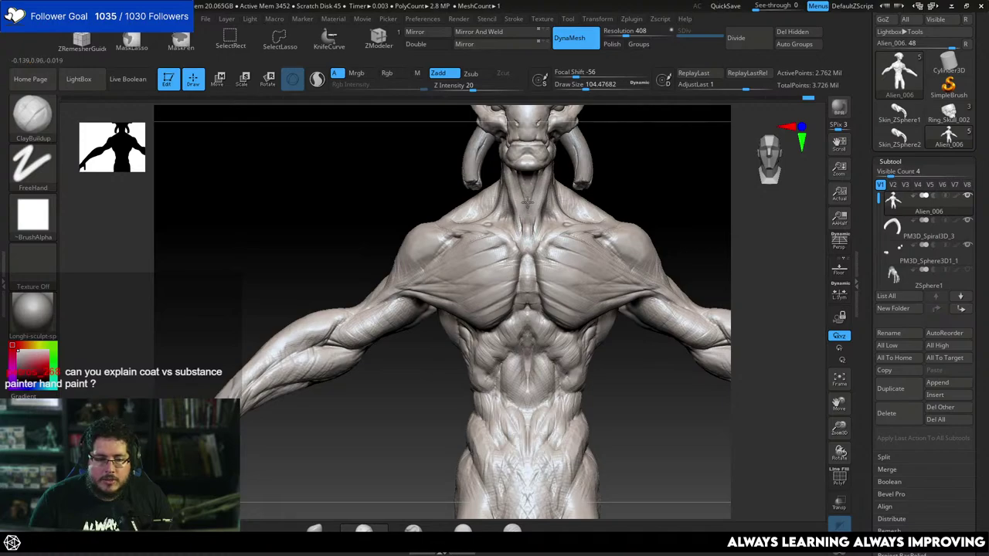
pyautogui.moveTo(634, 198); pyautogui.dragTo(530, 188)
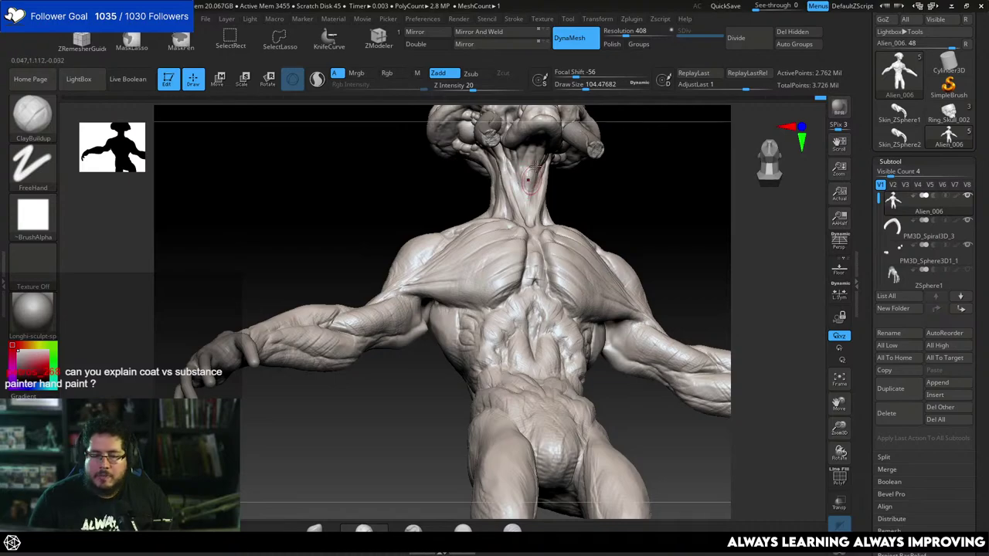
pyautogui.moveTo(569, 201); pyautogui.dragTo(518, 187)
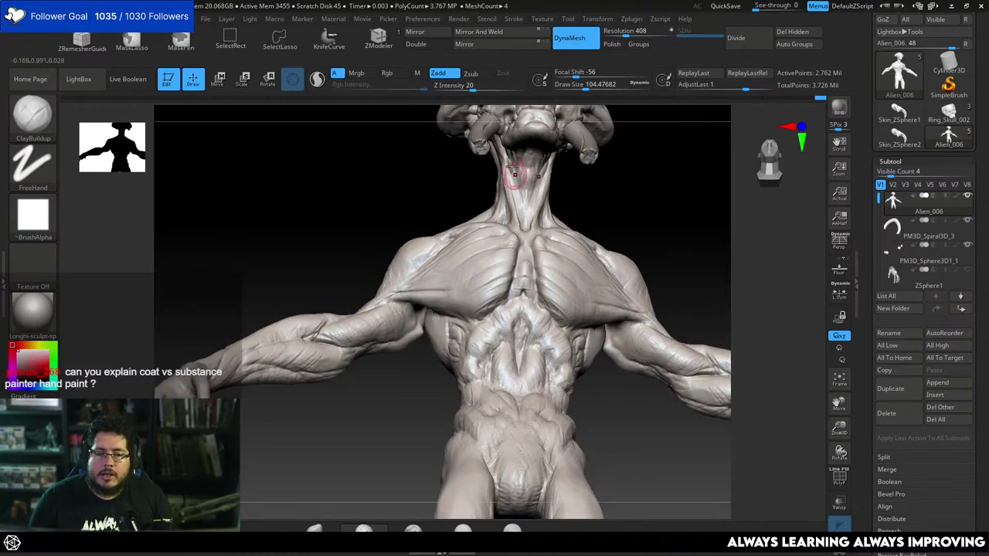
# Refine the neck muscles where they meet the collarbones with ClayBuildup, working from several angles.
pyautogui.moveTo(572, 209); pyautogui.dragTo(567, 235)
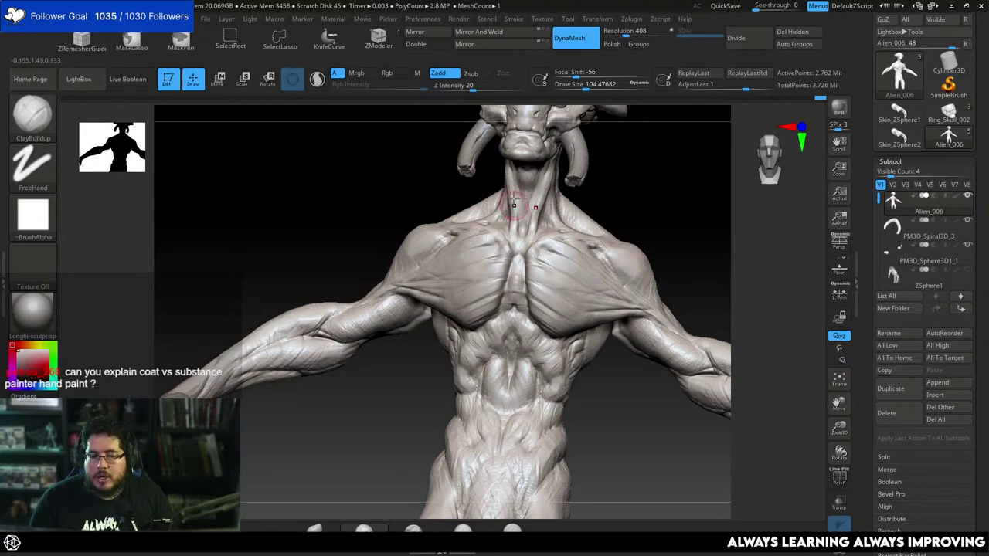
pyautogui.moveTo(615, 201)
pyautogui.mouseDown()
pyautogui.moveTo(643, 221)
pyautogui.moveTo(537, 194)
pyautogui.mouseUp()
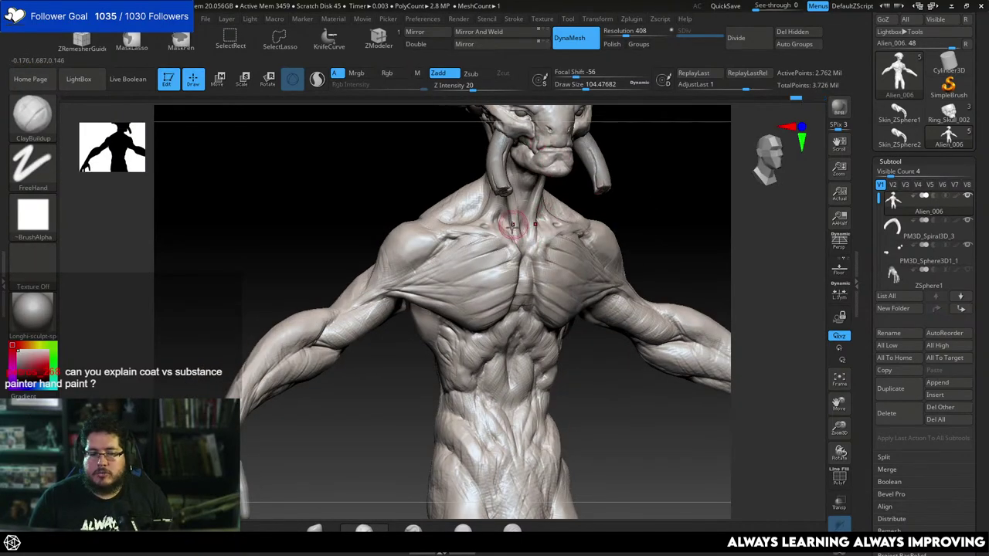
pyautogui.moveTo(607, 214)
pyautogui.mouseDown()
pyautogui.moveTo(611, 188)
pyautogui.moveTo(573, 194)
pyautogui.moveTo(549, 180)
pyautogui.mouseUp()
pyautogui.moveTo(474, 208); pyautogui.dragTo(489, 205)
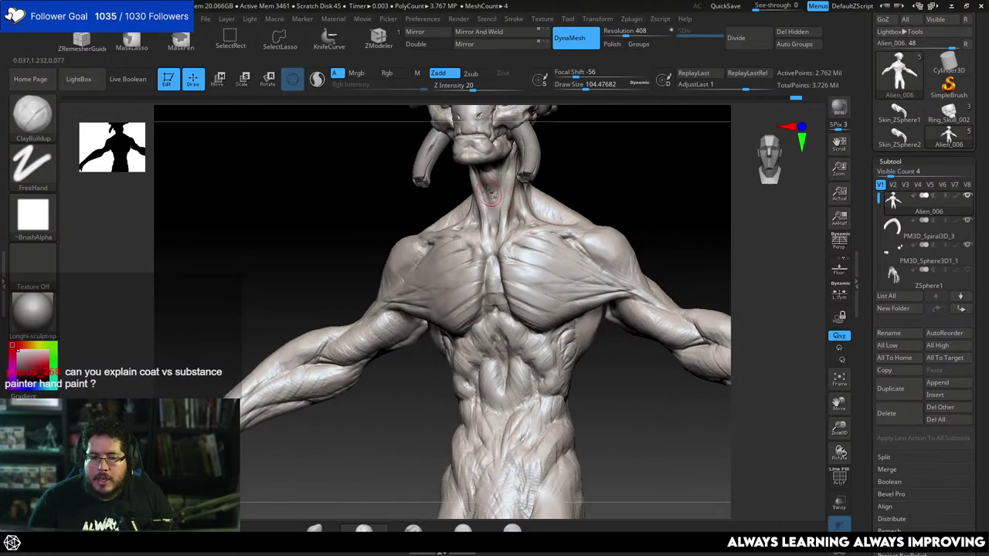
pyautogui.moveTo(599, 174); pyautogui.dragTo(519, 207)
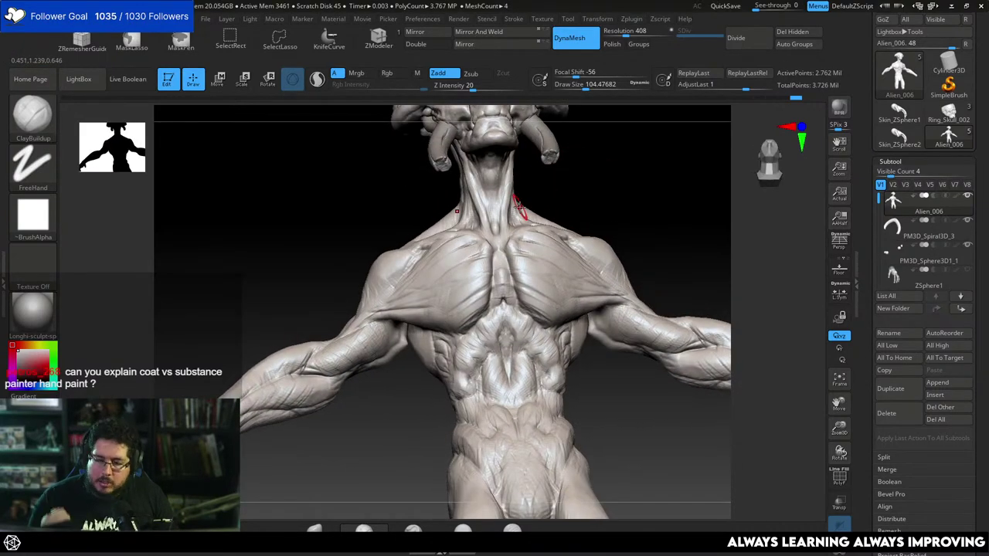
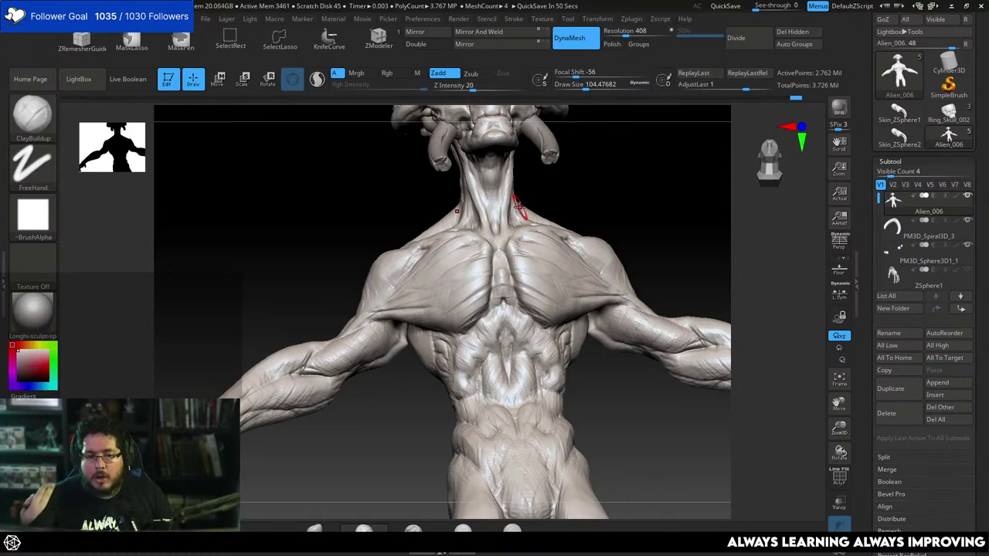
# Shape the inner collarbones and pit of the neck with the ClayBuildup brush at a draw size of about 116.
pyautogui.moveTo(664, 201); pyautogui.dragTo(684, 236)
pyautogui.press('space')
pyautogui.moveTo(489, 256); pyautogui.dragTo(497, 236)
pyautogui.press('space')
pyautogui.moveTo(641, 174); pyautogui.dragTo(615, 197)
pyautogui.press('space')
pyautogui.moveTo(517, 225); pyautogui.dragTo(481, 223)
pyautogui.press('space')
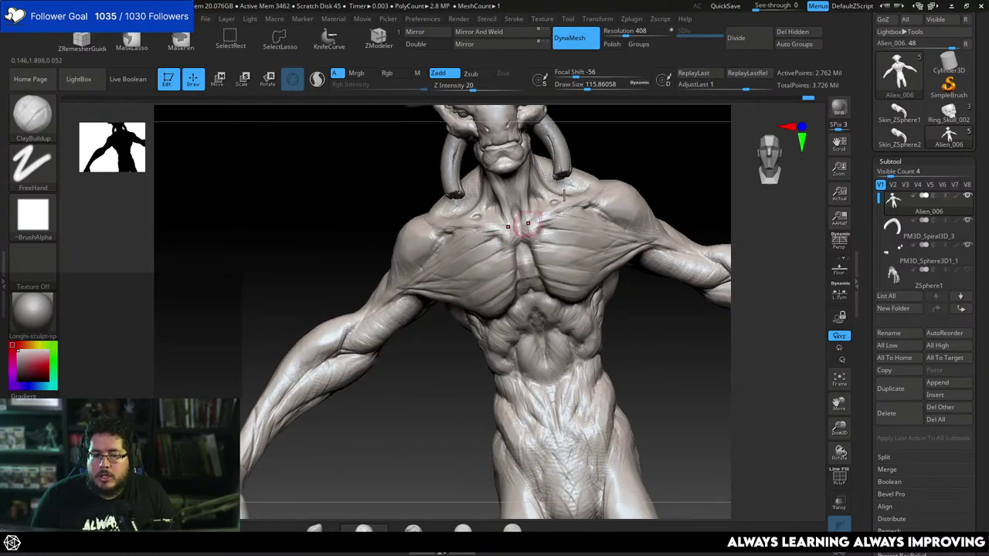
# Build up the inner pectoral muscles along the sternum with ClayBuildup at draw sizes of about 116 and 154.
pyautogui.moveTo(645, 154); pyautogui.dragTo(618, 185)
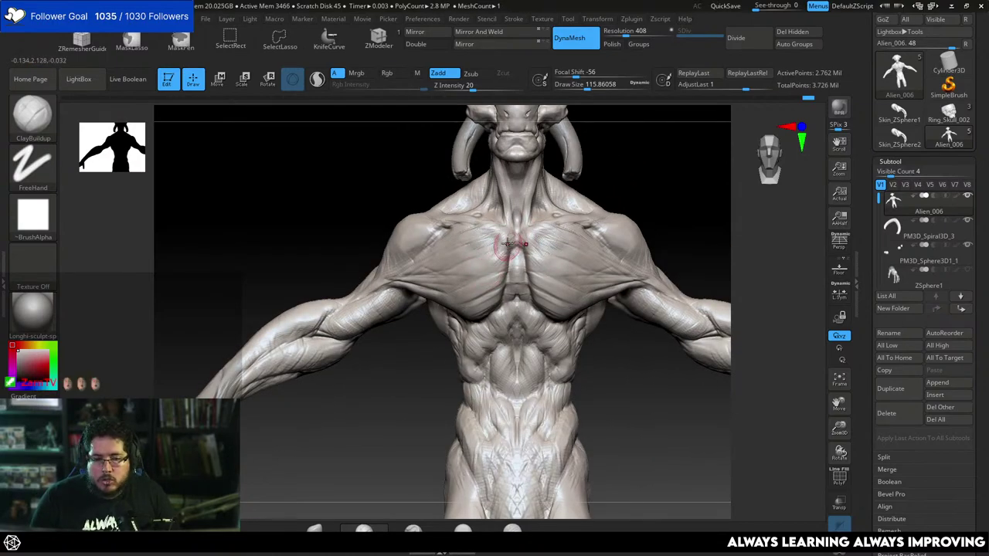
pyautogui.moveTo(495, 235)
pyautogui.mouseDown()
pyautogui.moveTo(474, 265)
pyautogui.moveTo(486, 285)
pyautogui.mouseUp()
pyautogui.keyDown('alt'); pyautogui.moveTo(667, 193); pyautogui.dragTo(653, 163); pyautogui.keyUp('alt')
pyautogui.press('space')
pyautogui.moveTo(506, 231)
pyautogui.mouseDown()
pyautogui.moveTo(516, 231)
pyautogui.moveTo(520, 258)
pyautogui.mouseUp()
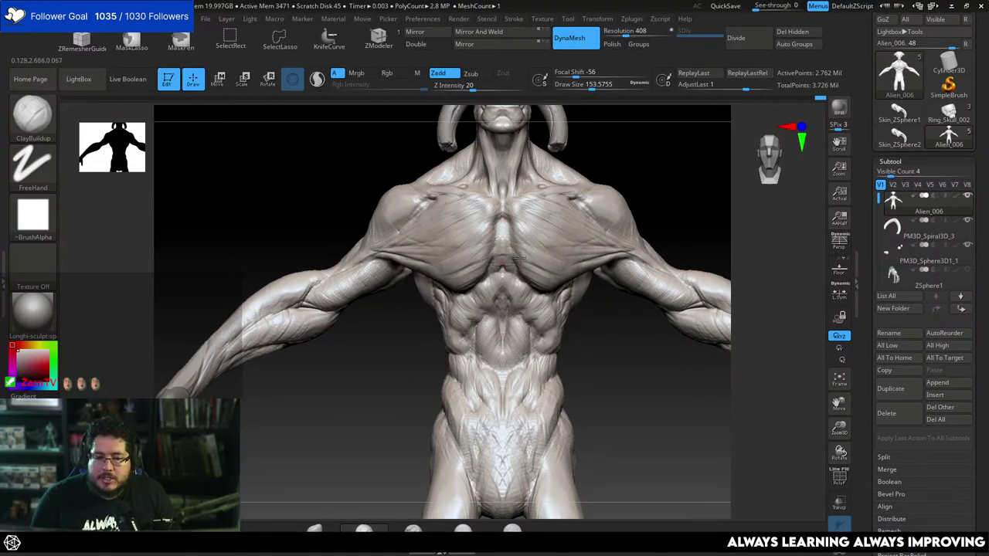
pyautogui.moveTo(581, 443); pyautogui.dragTo(606, 433)
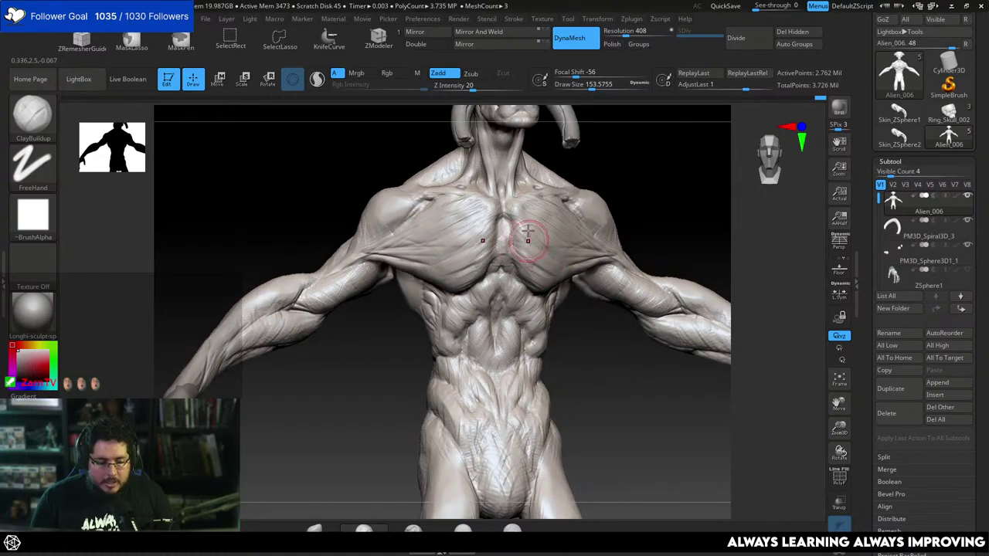
# Carve the groove along the sternum between the pectorals with the DamStandard brush at a draw size of about 68.
pyautogui.press('b')
pyautogui.press('d')
pyautogui.press('s')
pyautogui.press('s')
pyautogui.press('space')
pyautogui.moveTo(515, 229)
pyautogui.mouseDown()
pyautogui.moveTo(503, 230)
pyautogui.moveTo(503, 212)
pyautogui.moveTo(504, 234)
pyautogui.mouseUp()
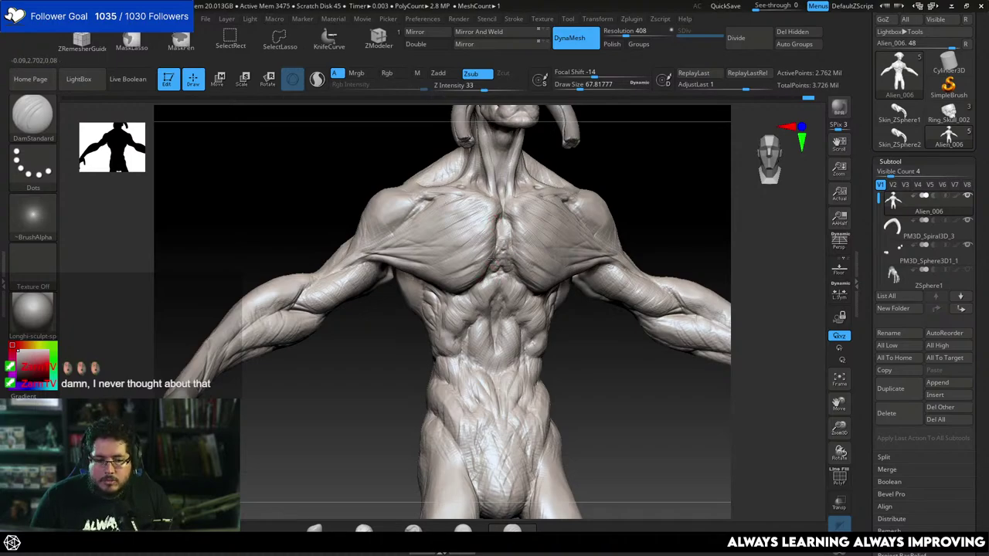
# Cut creases into the inner chest, collarbone and upper abdominal muscles with DamStandard at draw sizes of about 97 and 71.
pyautogui.press('space')
pyautogui.press('space')
pyautogui.moveTo(491, 238)
pyautogui.mouseDown()
pyautogui.moveTo(501, 239)
pyautogui.moveTo(492, 224)
pyautogui.mouseUp()
pyautogui.press('space')
pyautogui.press('space')
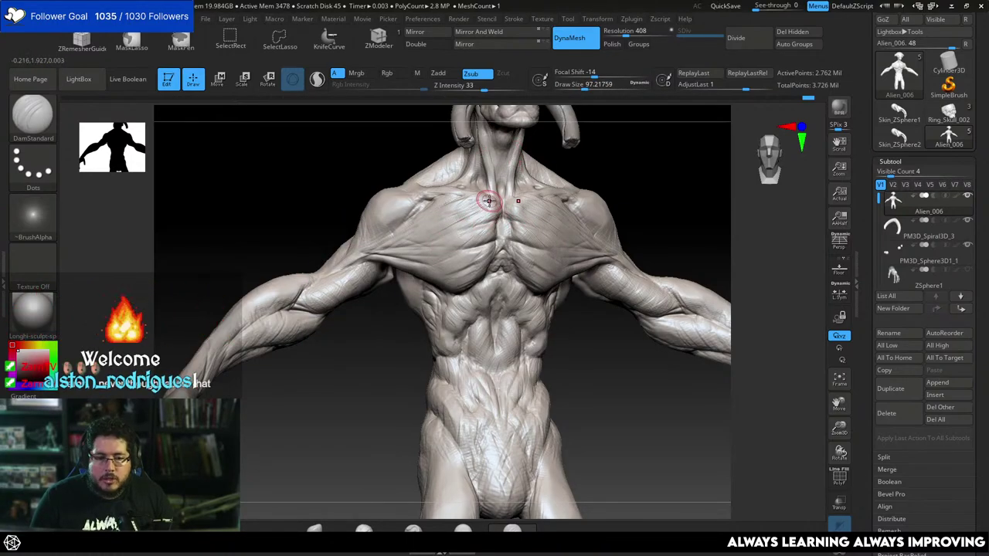
pyautogui.moveTo(565, 170); pyautogui.dragTo(563, 198)
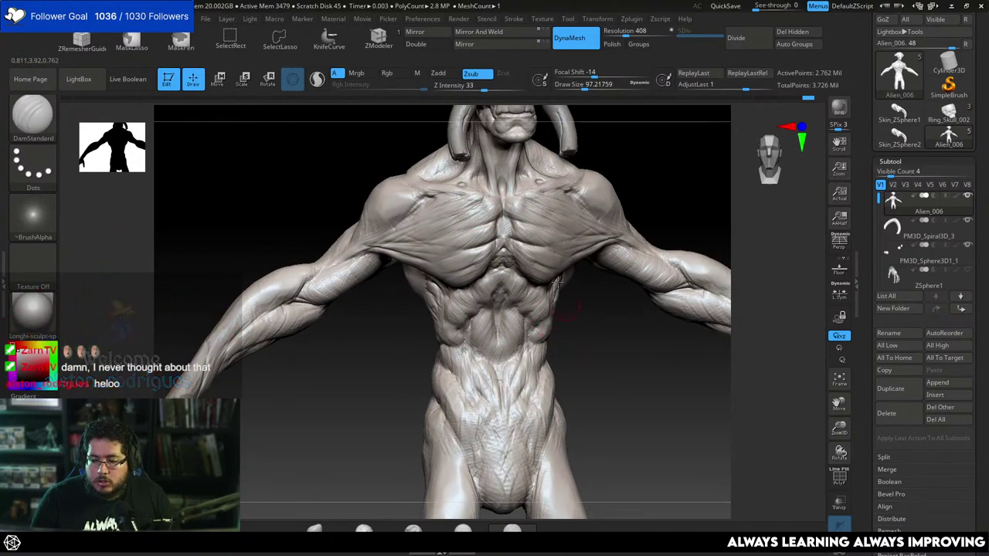
pyautogui.moveTo(585, 365); pyautogui.dragTo(483, 301)
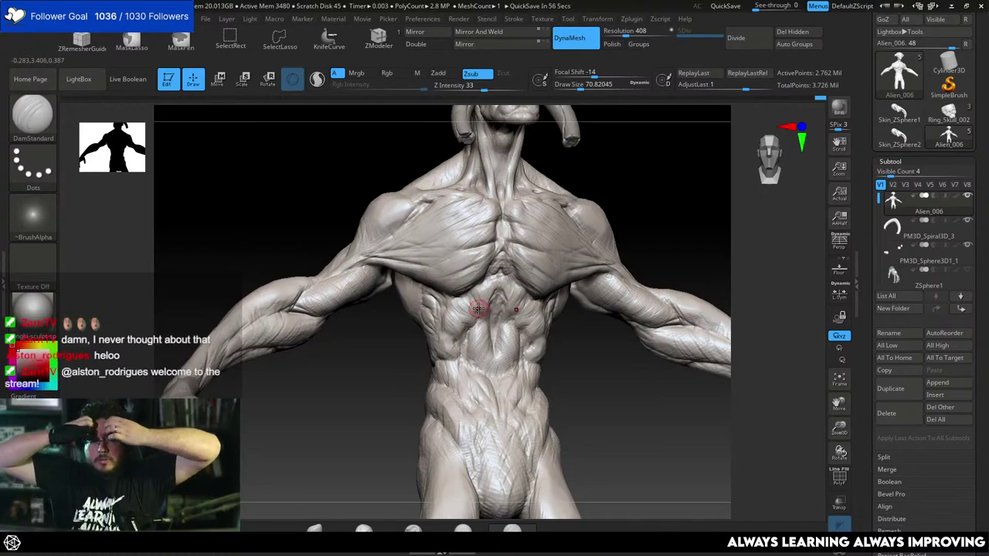
# Build up the side abdominal muscles and lower ribs with the ClayBuildup brush at draw sizes of about 158 and 128.
pyautogui.keyDown('alt'); pyautogui.moveTo(596, 412); pyautogui.dragTo(583, 371); pyautogui.keyUp('alt')
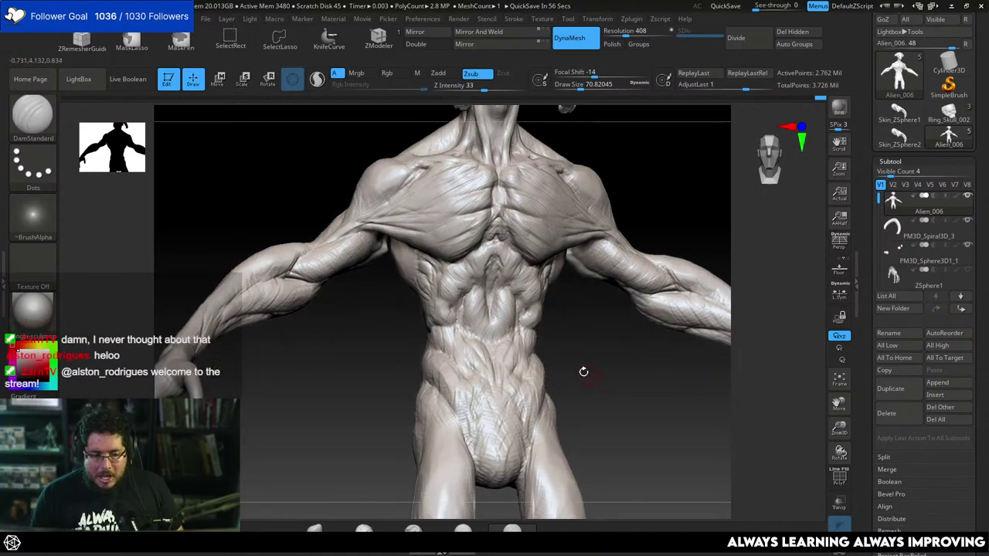
pyautogui.press('b')
pyautogui.press('c')
pyautogui.press('b')
pyautogui.press('space')
pyautogui.moveTo(461, 323); pyautogui.dragTo(470, 321)
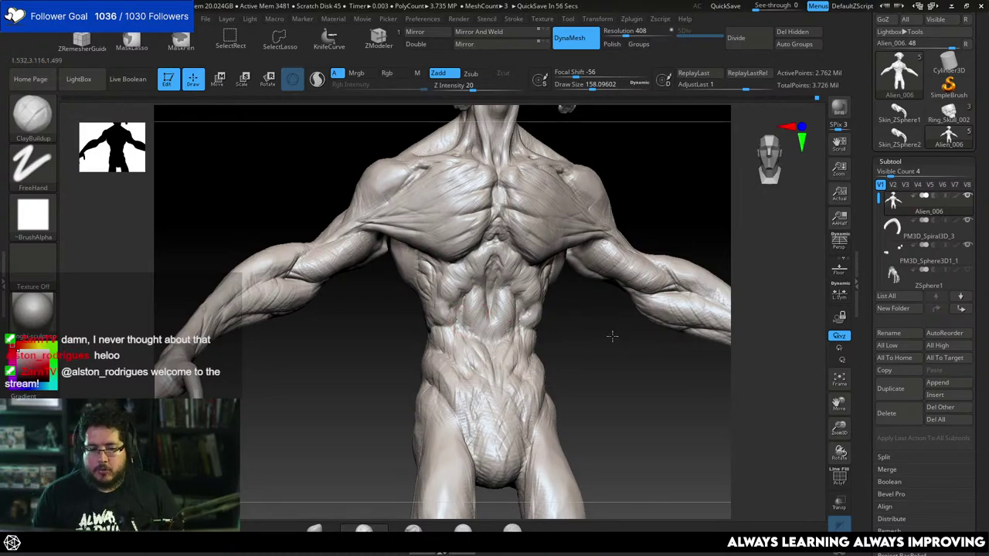
pyautogui.moveTo(611, 335); pyautogui.dragTo(447, 317, button='right')
pyautogui.press('space')
pyautogui.moveTo(445, 306); pyautogui.dragTo(448, 322)
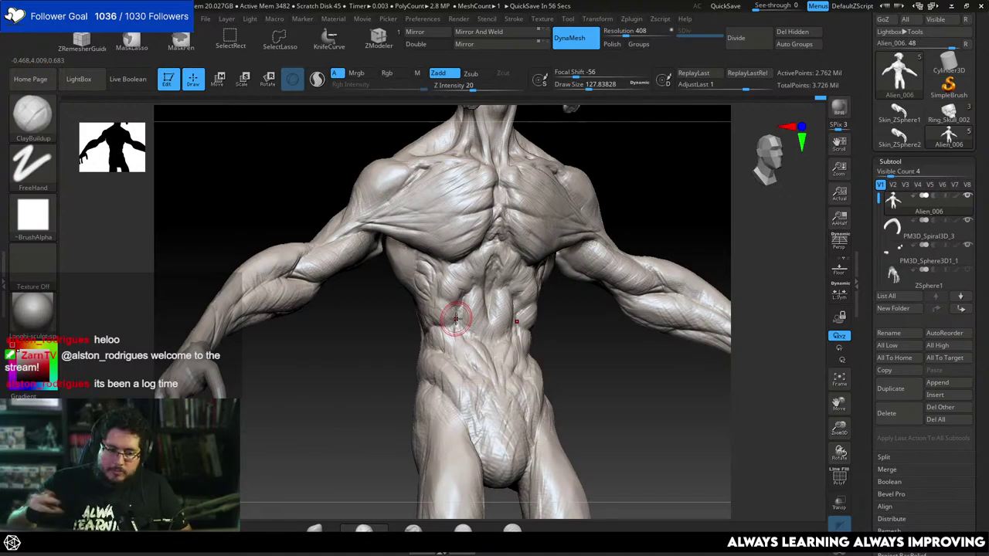
pyautogui.moveTo(558, 340); pyautogui.dragTo(536, 336)
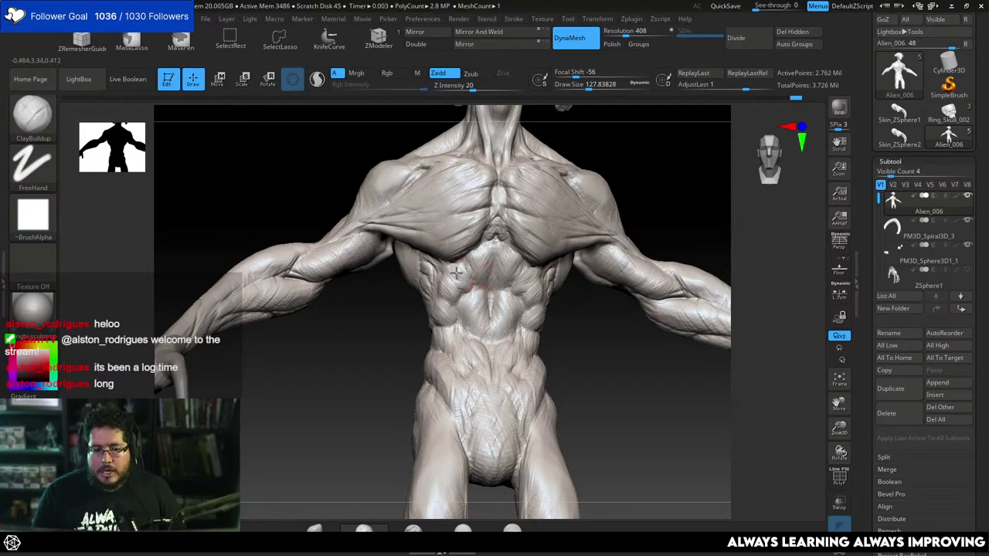
pyautogui.moveTo(579, 373)
pyautogui.mouseDown()
pyautogui.moveTo(559, 380)
pyautogui.moveTo(456, 331)
pyautogui.moveTo(453, 315)
pyautogui.moveTo(440, 344)
pyautogui.mouseUp()
pyautogui.moveTo(439, 342); pyautogui.dragTo(437, 318, button='right')
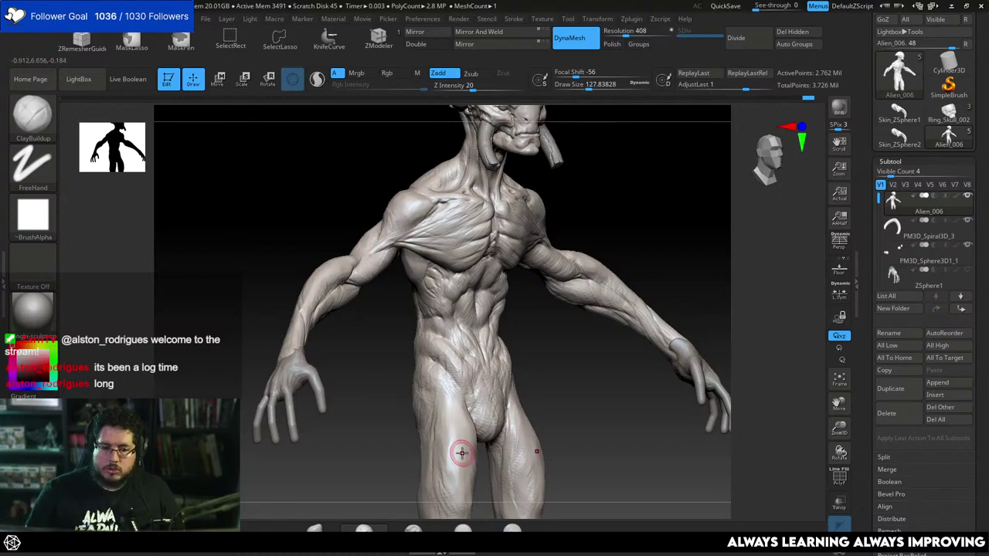
pyautogui.moveTo(461, 453); pyautogui.dragTo(554, 369, button='right')
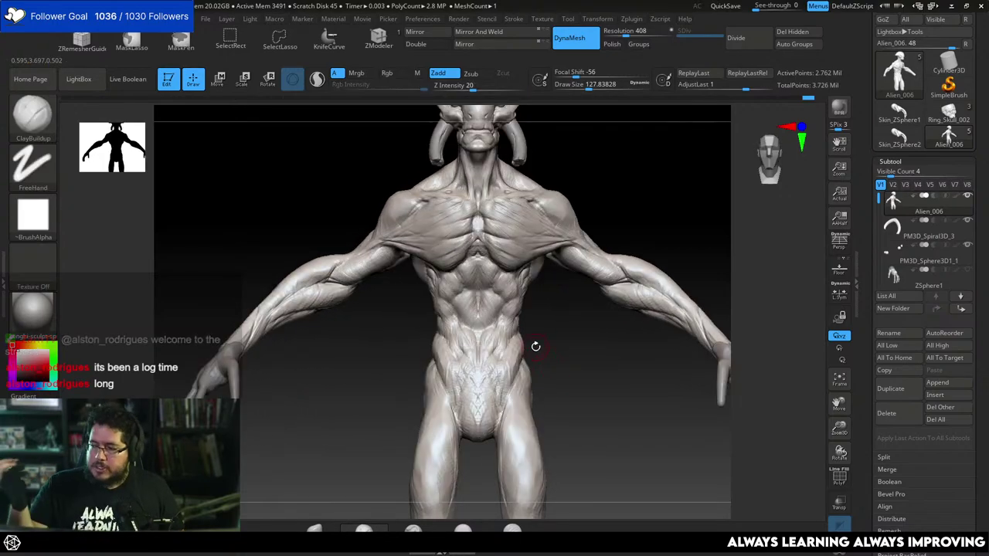
# Launch the Windows Calculator in standard mode alongside the sculpt.
pyautogui.press('super')
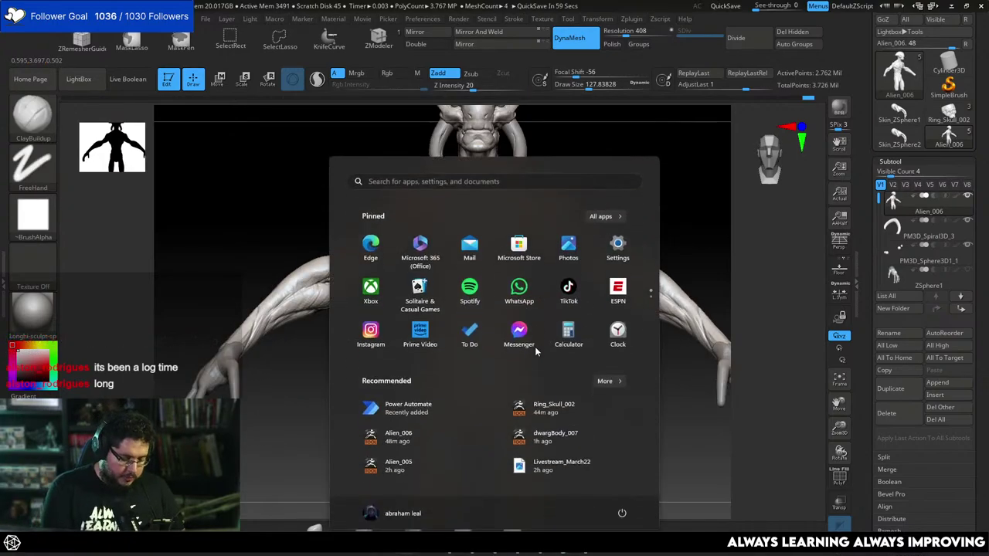
pyautogui.write('calc')
pyautogui.press('Return')
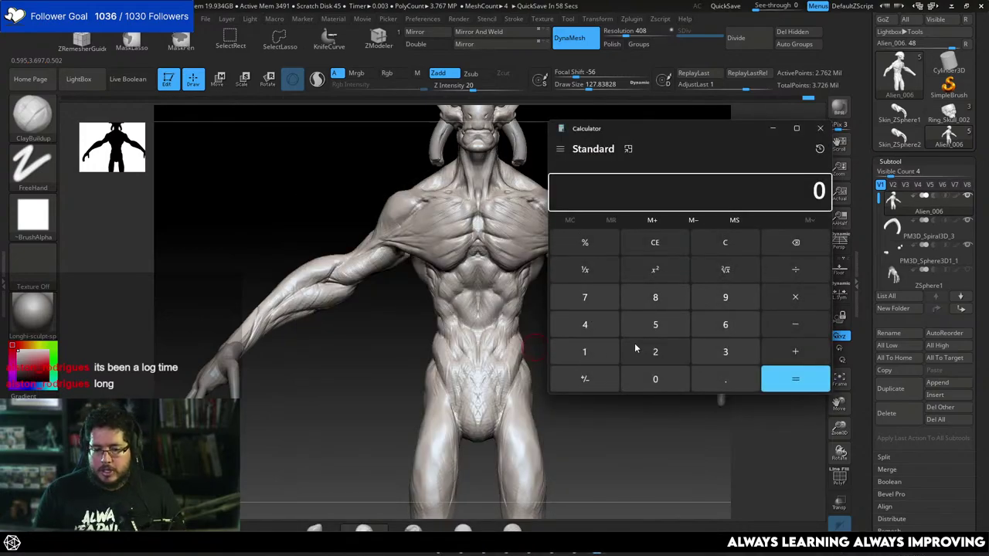
pyautogui.click(693, 350)
pyautogui.click(661, 376)
pyautogui.click(661, 376)
pyautogui.click(660, 377)
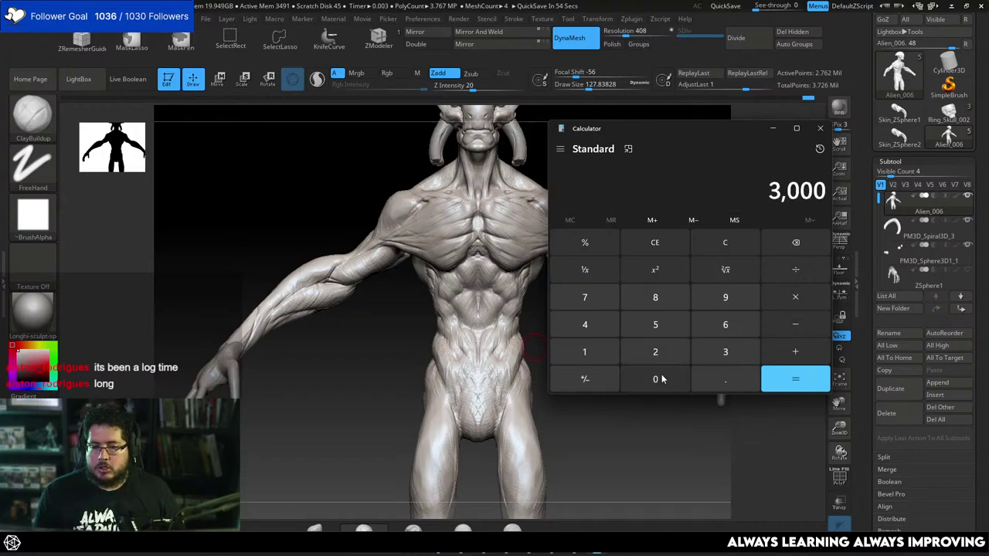
pyautogui.click(796, 300)
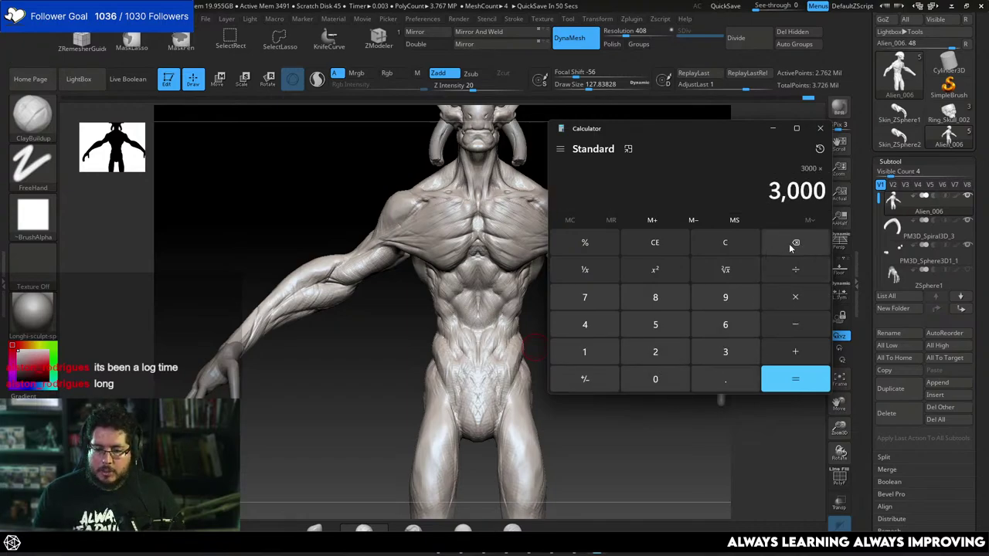
pyautogui.click(725, 242)
# Calculate 3000 divided by 24 in the Calculator.
pyautogui.click(701, 350)
pyautogui.click(663, 377)
pyautogui.click(664, 376)
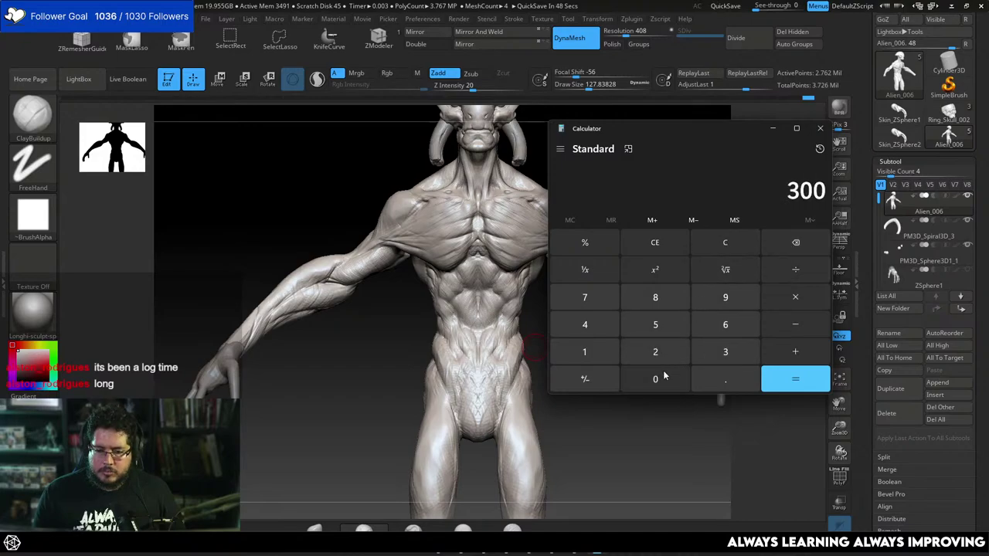
pyautogui.click(664, 376)
pyautogui.click(773, 270)
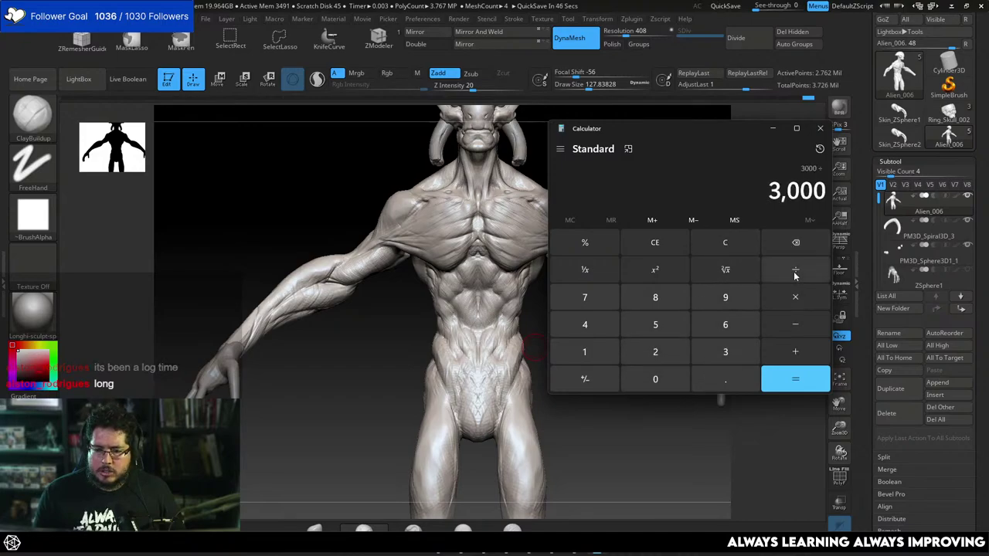
pyautogui.click(658, 354)
pyautogui.click(606, 325)
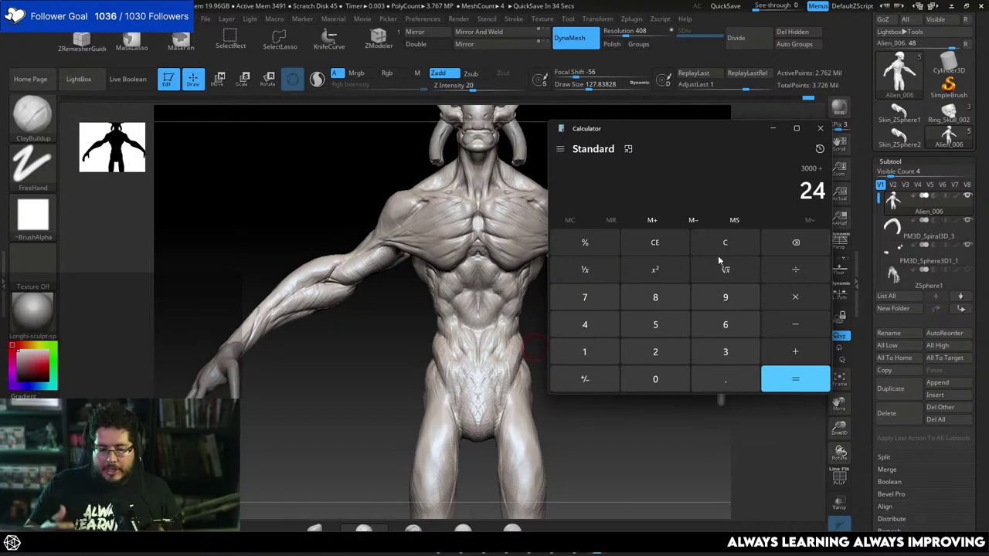
pyautogui.click(803, 378)
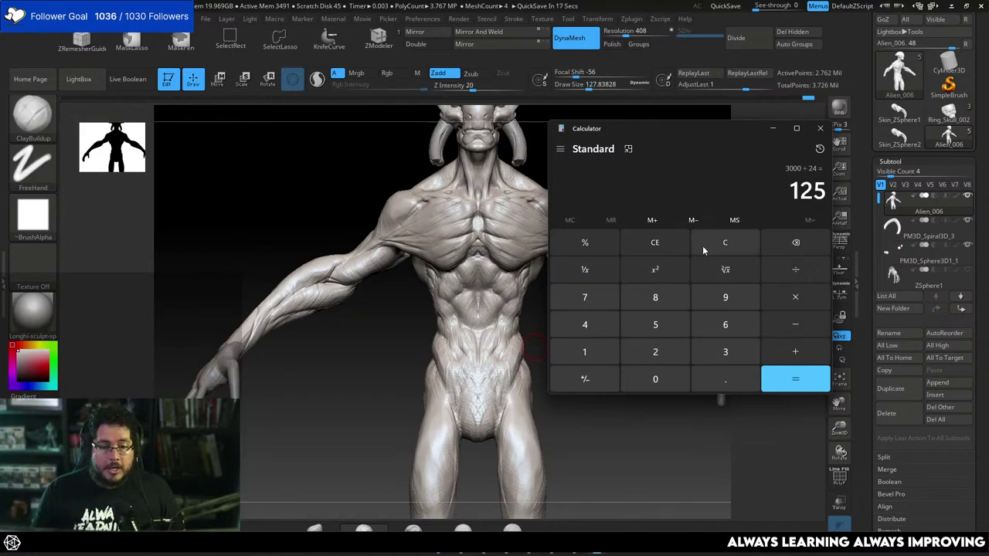
# Multiply the calculated quotient by 3 and copy the product.
pyautogui.click(781, 296)
pyautogui.click(726, 349)
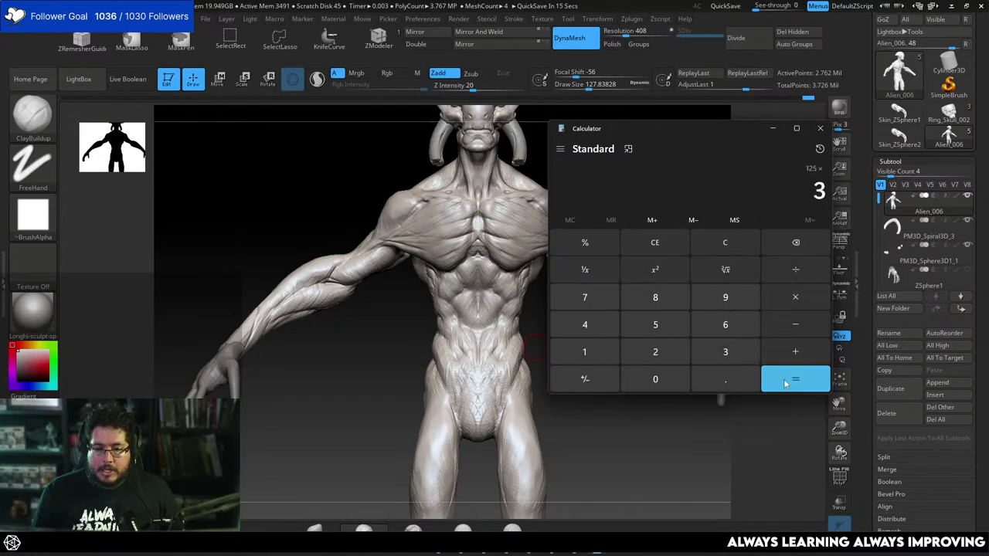
pyautogui.click(784, 379)
pyautogui.hotkey('ctrl', 'c')
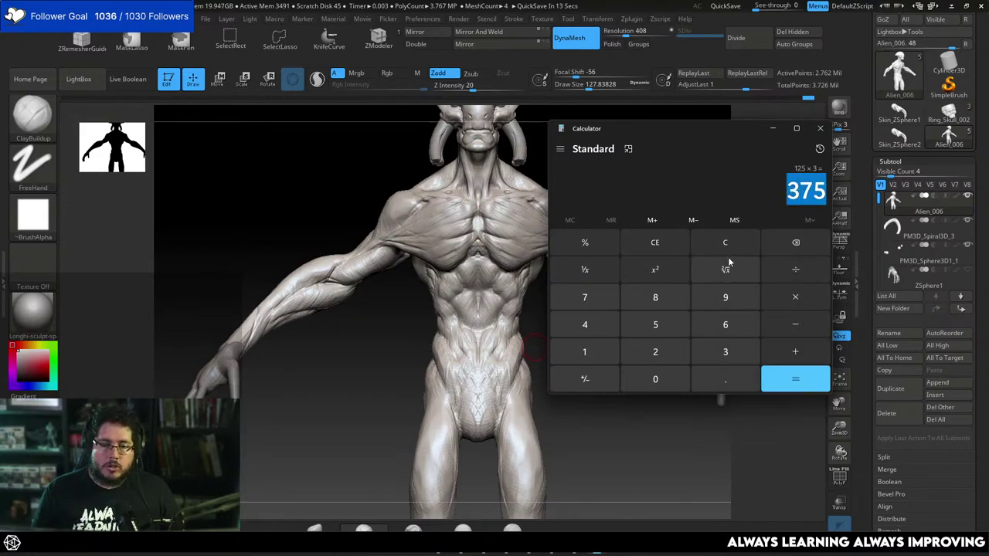
# Add 75 to the calculated product.
pyautogui.click(791, 350)
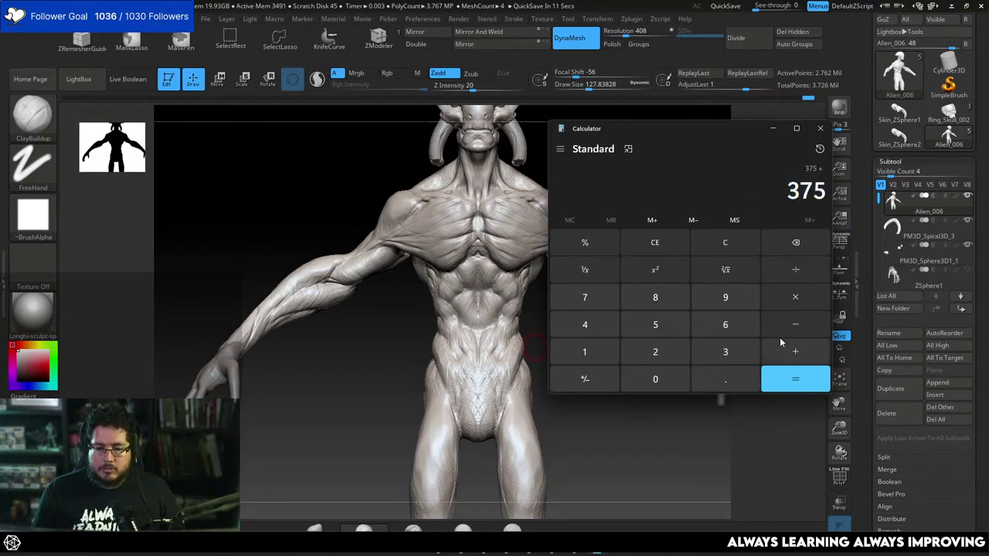
pyautogui.click(602, 297)
pyautogui.click(655, 326)
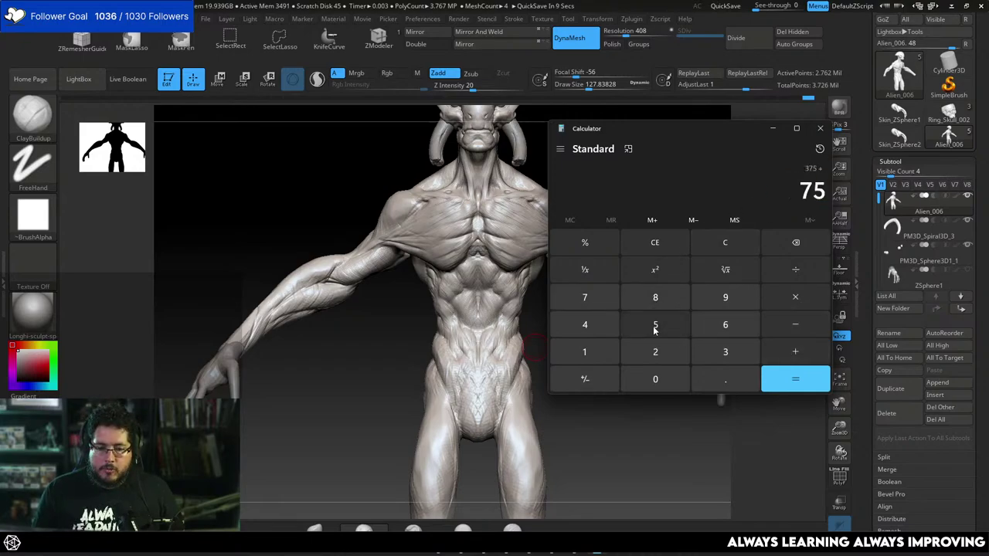
pyautogui.click(775, 375)
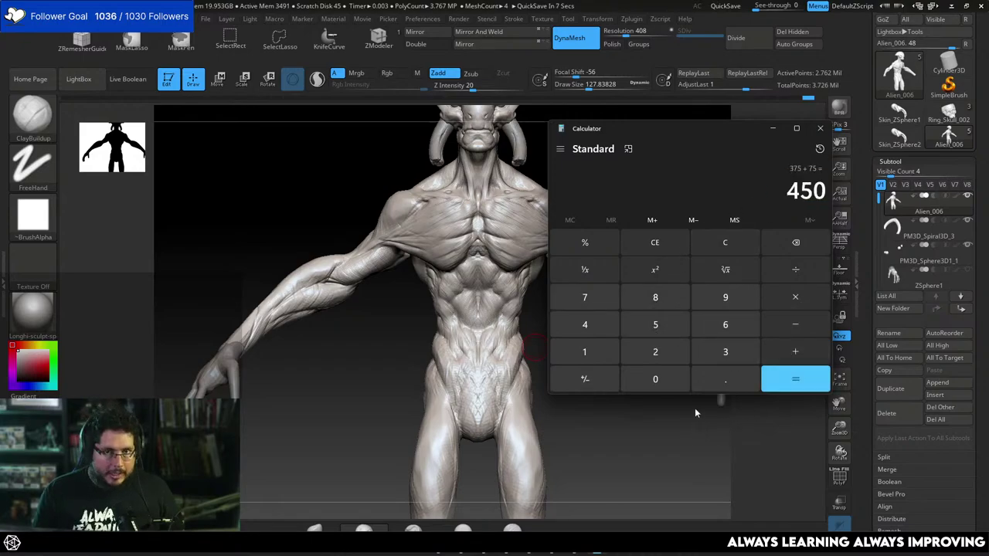
# Add 150 to the Calculator's running total four times in succession.
pyautogui.click(795, 352)
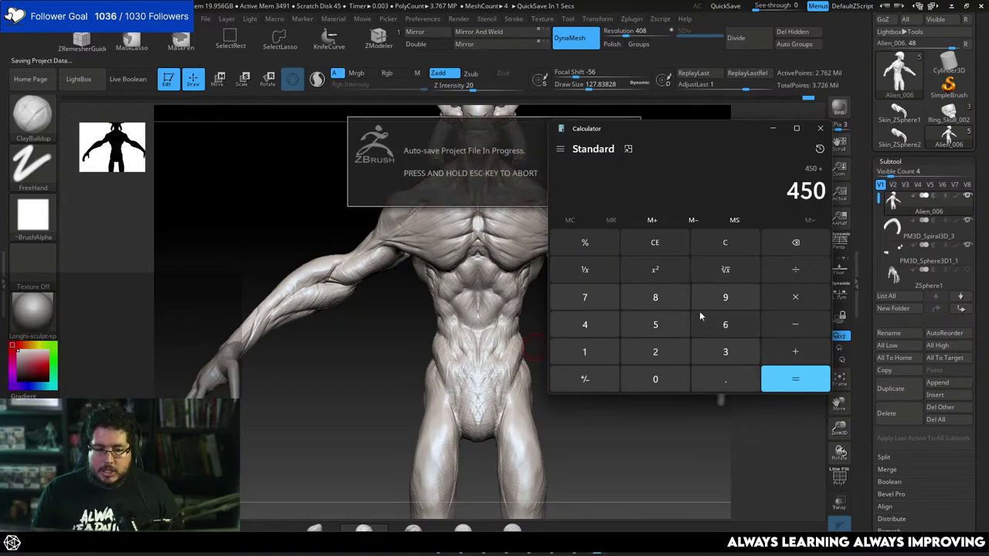
pyautogui.click(656, 326)
pyautogui.click(655, 379)
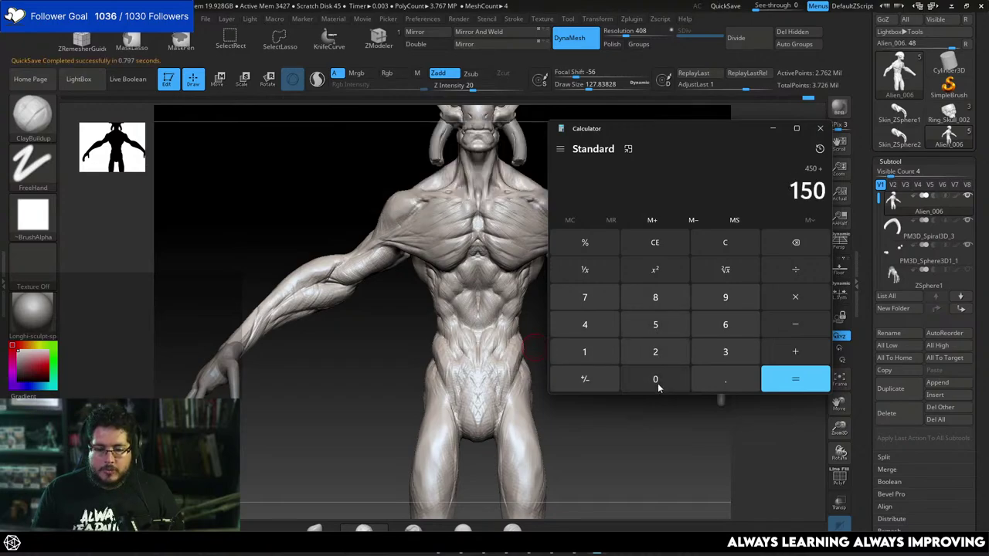
pyautogui.click(795, 351)
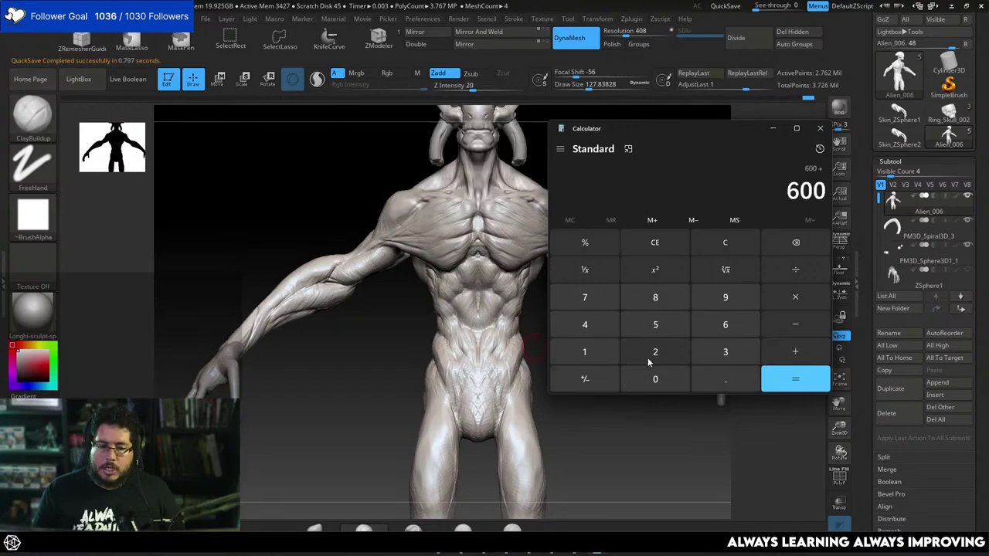
pyautogui.click(601, 352)
pyautogui.click(655, 325)
pyautogui.click(655, 379)
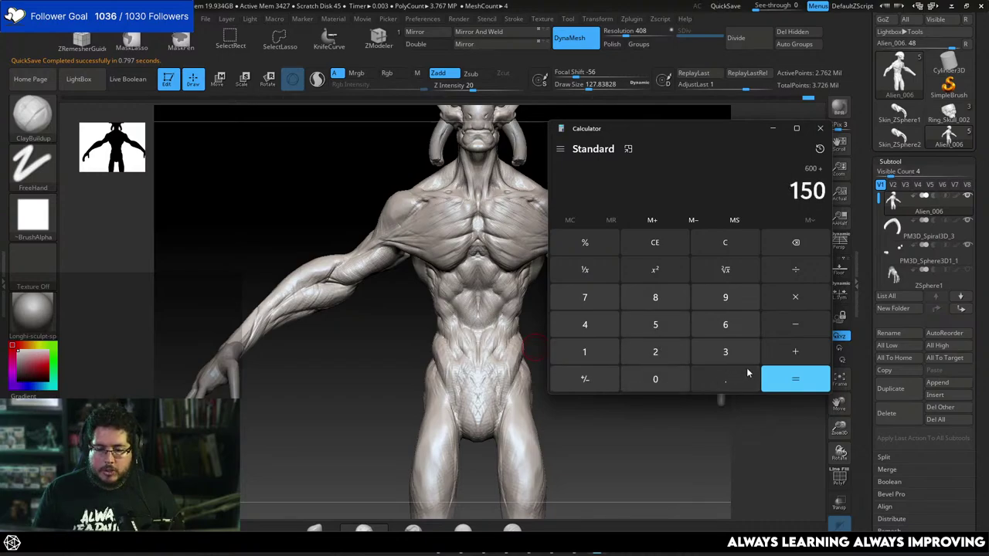
pyautogui.click(789, 357)
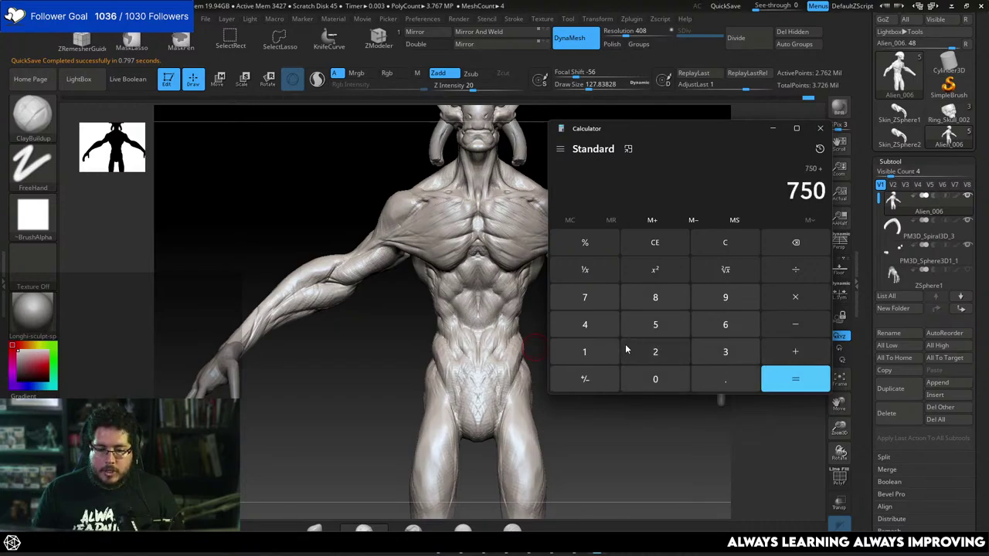
pyautogui.click(587, 351)
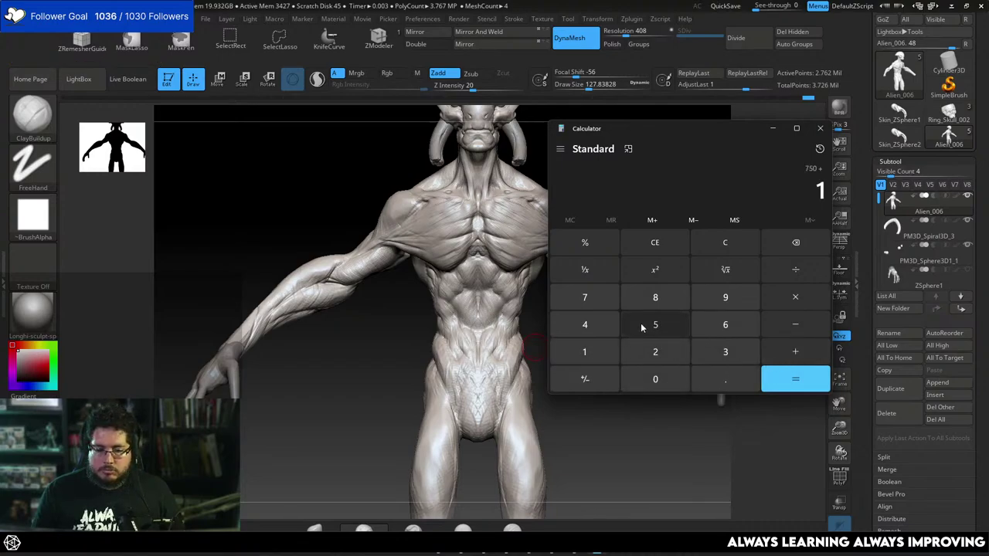
pyautogui.click(652, 325)
pyautogui.click(660, 379)
pyautogui.click(795, 352)
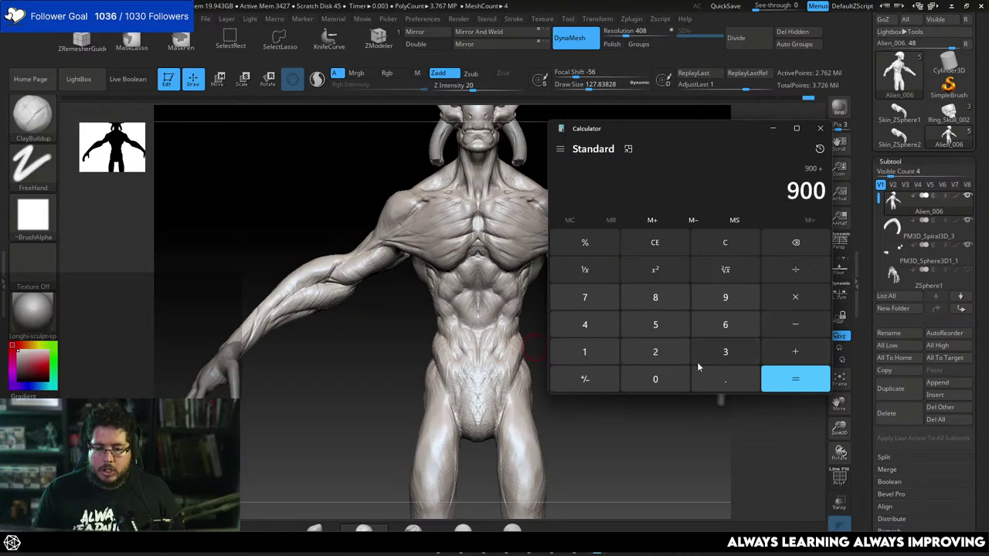
pyautogui.click(600, 358)
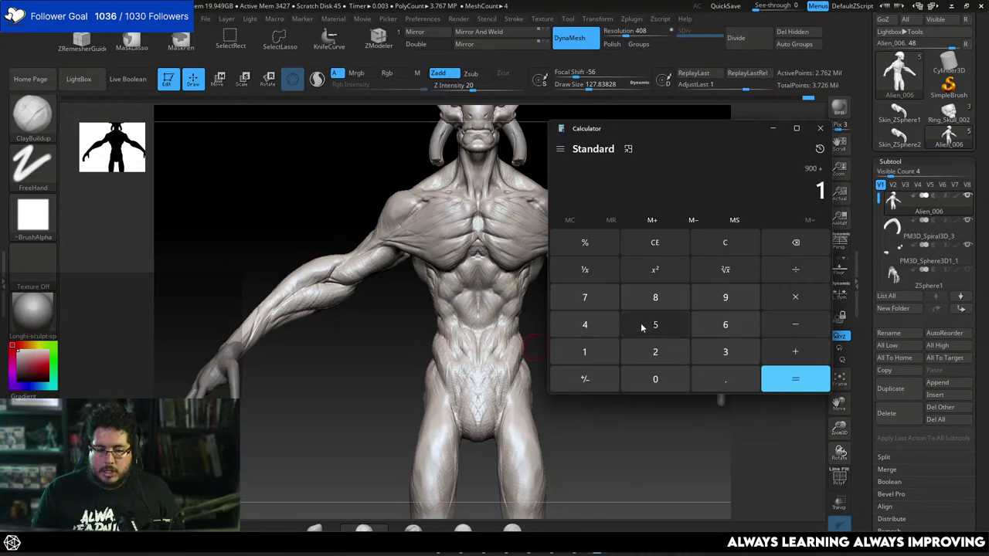
pyautogui.click(641, 326)
pyautogui.click(685, 383)
pyautogui.click(788, 384)
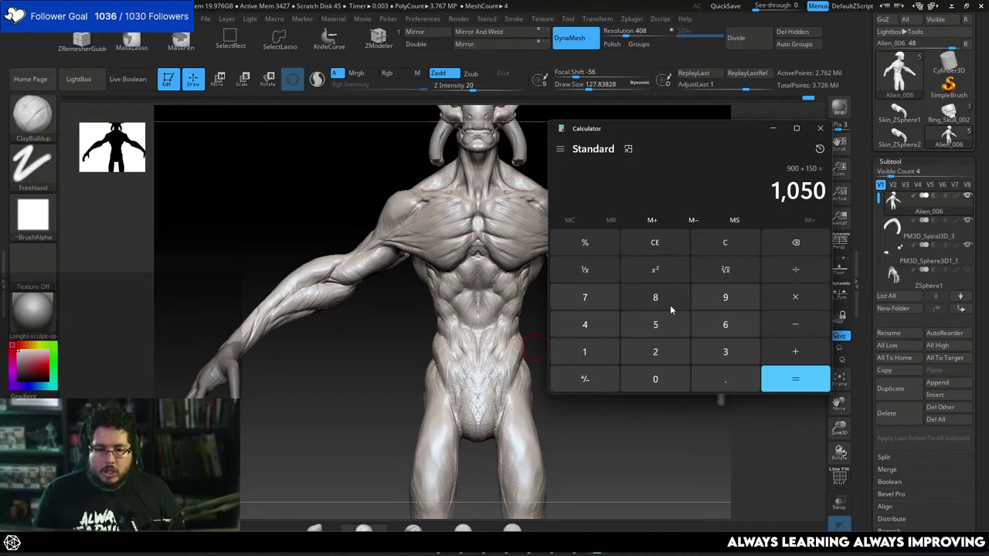
# Highlight the calculated total and minimise the Calculator to return to ZBrush.
pyautogui.moveTo(770, 192); pyautogui.dragTo(827, 193)
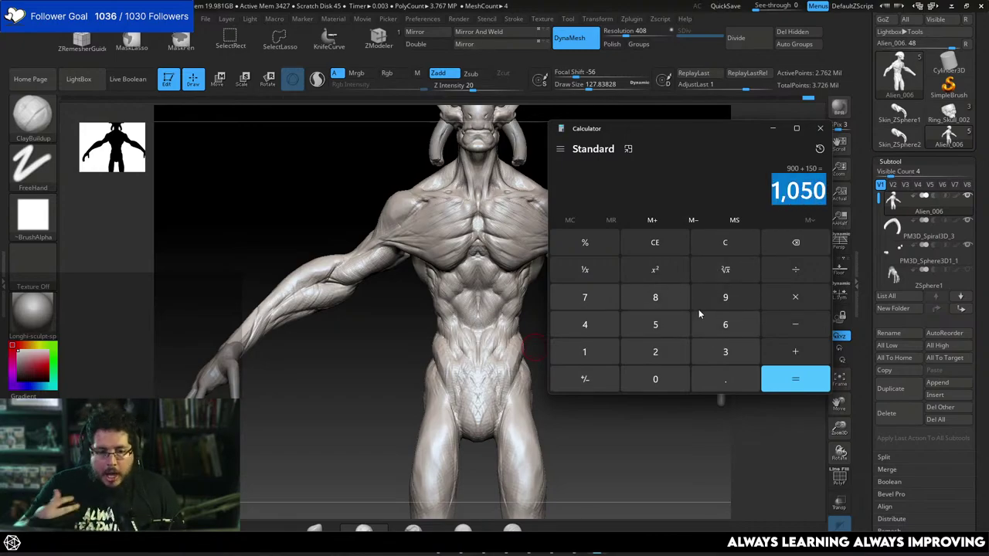
pyautogui.click(774, 192)
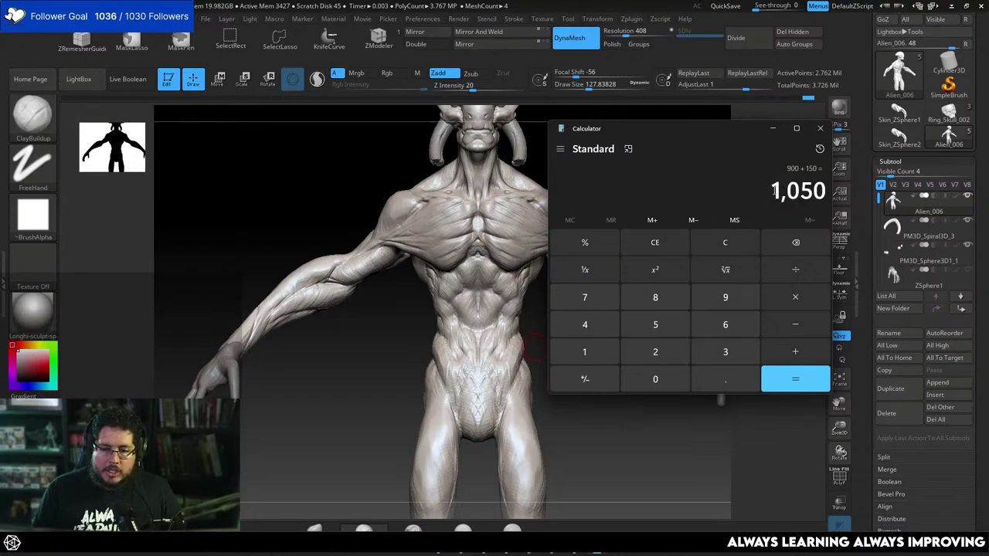
pyautogui.moveTo(771, 192); pyautogui.dragTo(827, 193)
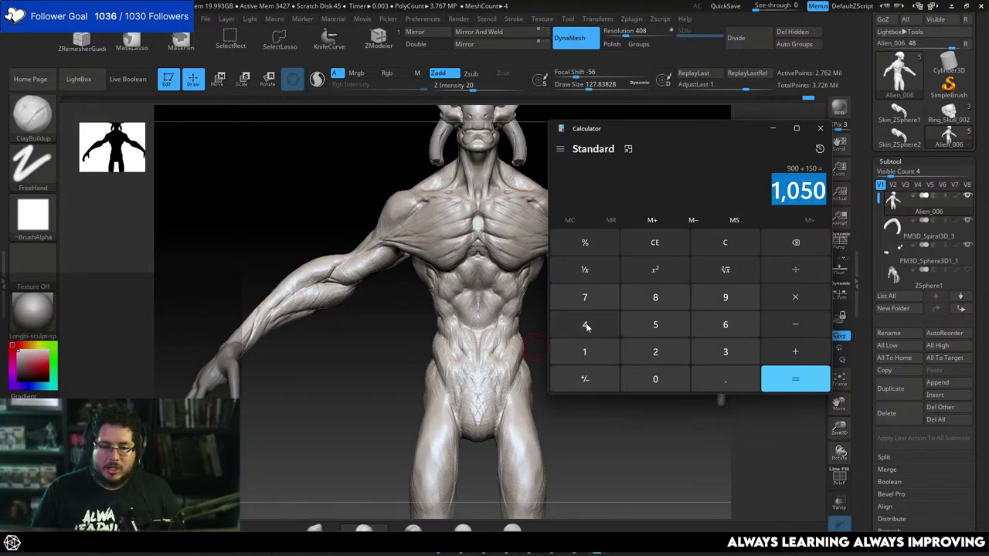
pyautogui.click(773, 128)
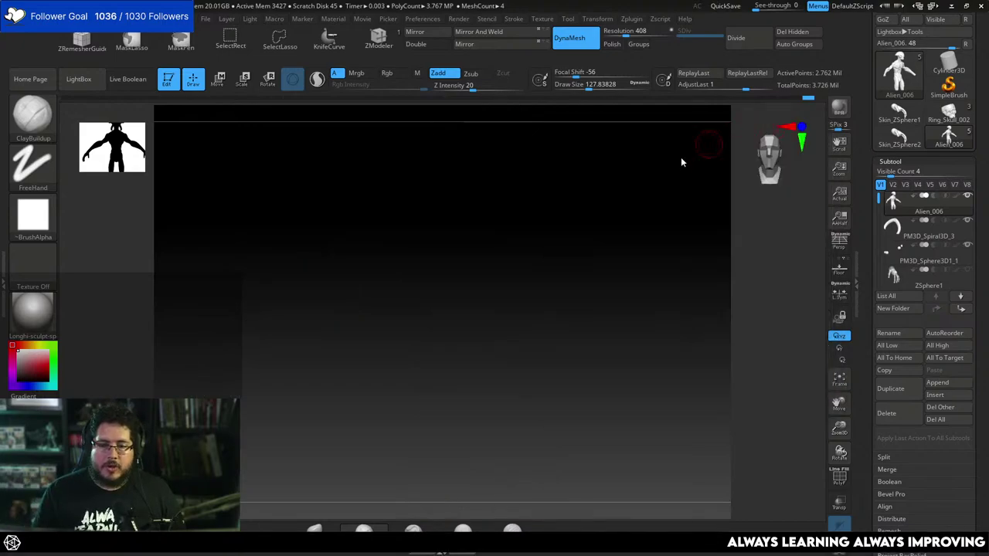
# Build up the side of the ribcage below the armpit with ClayBuildup at draw sizes of 112 and about 163.
pyautogui.moveTo(618, 328); pyautogui.dragTo(646, 357)
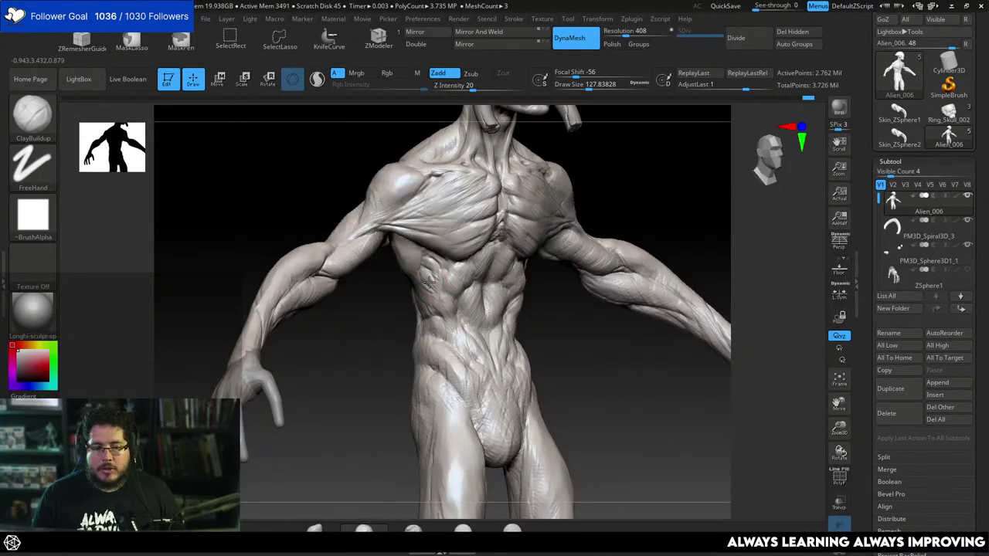
pyautogui.press('space')
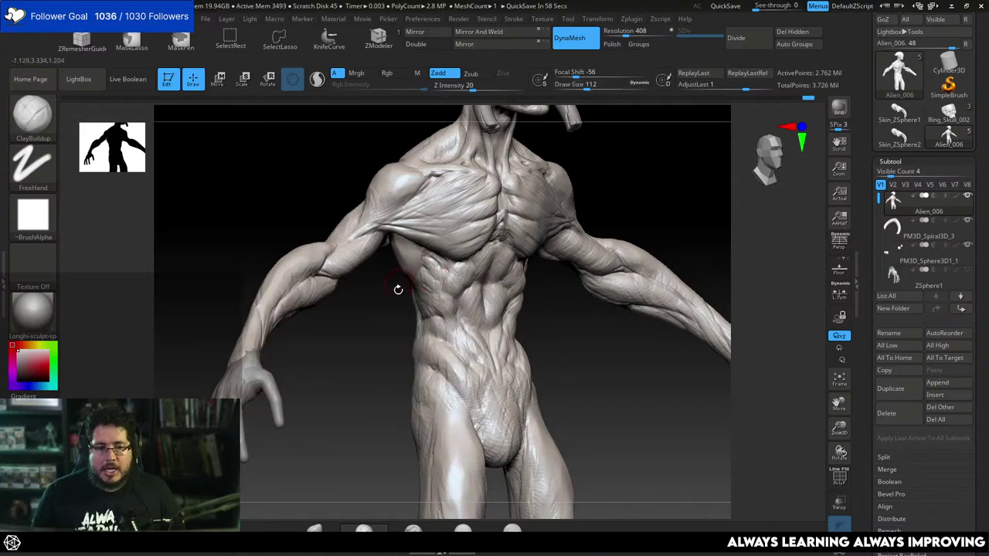
pyautogui.press('space')
pyautogui.moveTo(394, 293); pyautogui.dragTo(407, 293)
pyautogui.moveTo(365, 264); pyautogui.dragTo(395, 259, button='right')
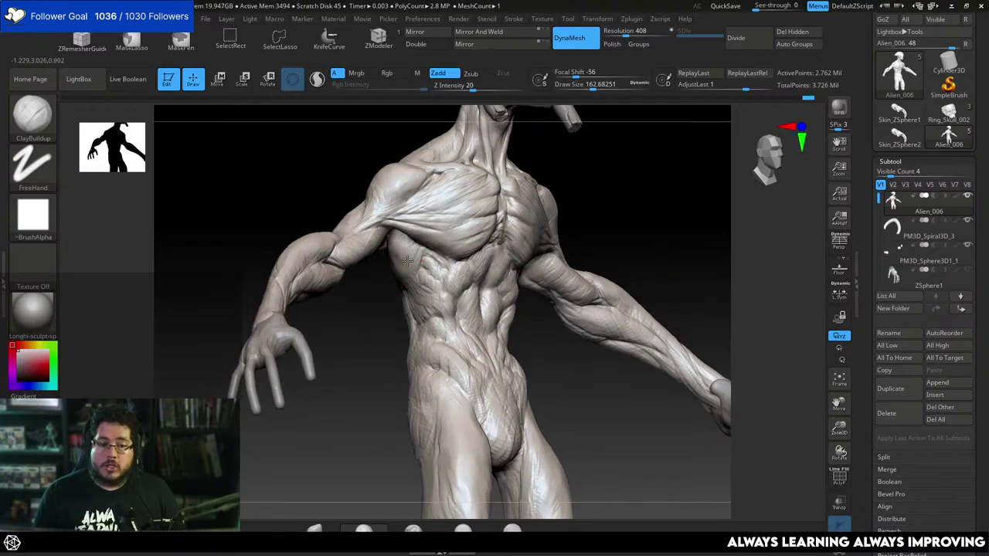
# Carve creases between the abdominal and side waist muscles with the DamStandard brush at draw sizes of about 65 and 83.
pyautogui.keyDown('shift'); pyautogui.moveTo(394, 361); pyautogui.dragTo(489, 327, button='right'); pyautogui.keyUp('shift')
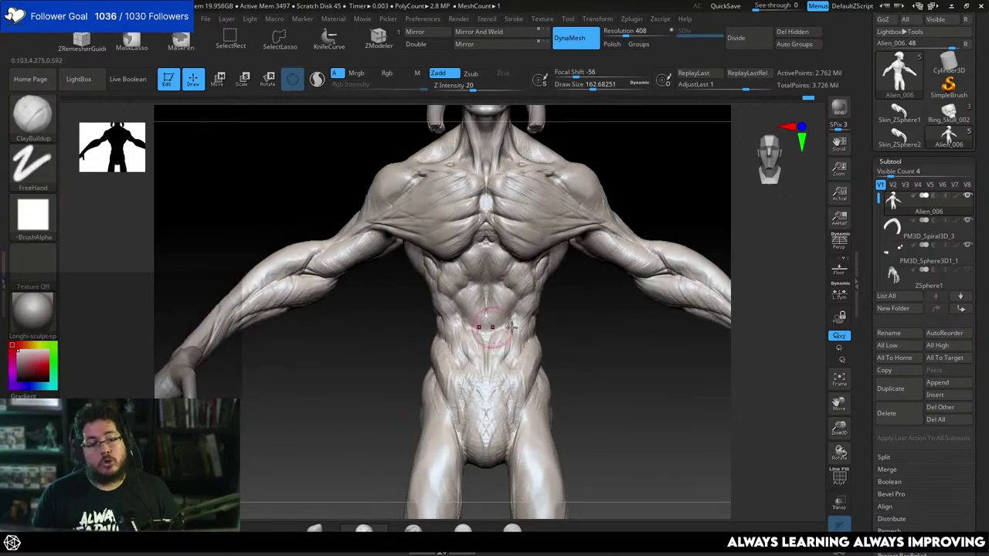
pyautogui.moveTo(569, 335)
pyautogui.keyDown('alt'); pyautogui.mouseDown(button='right')
pyautogui.moveTo(574, 390)
pyautogui.moveTo(567, 380)
pyautogui.mouseUp(button='right'); pyautogui.keyUp('alt')
pyautogui.press('space')
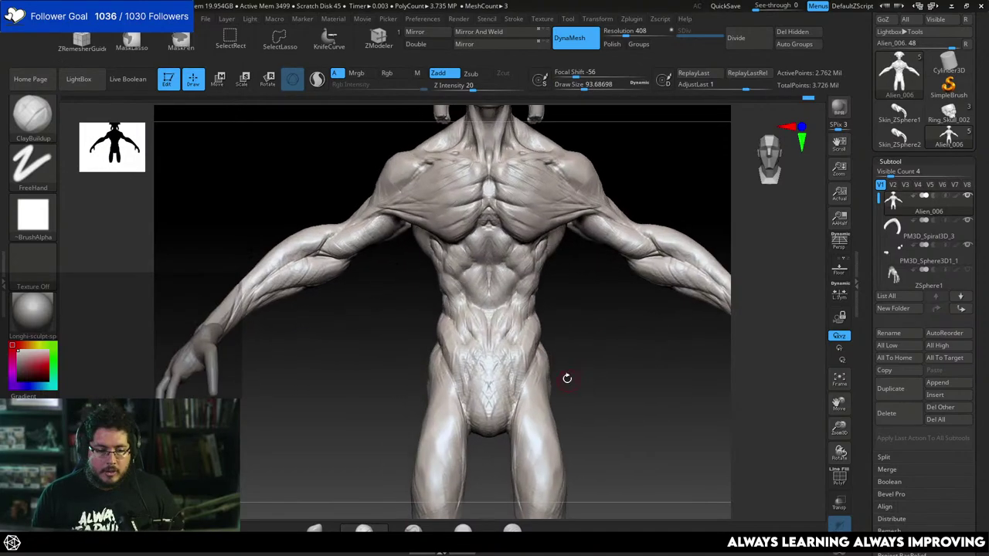
pyautogui.press('b')
pyautogui.press('d')
pyautogui.press('s')
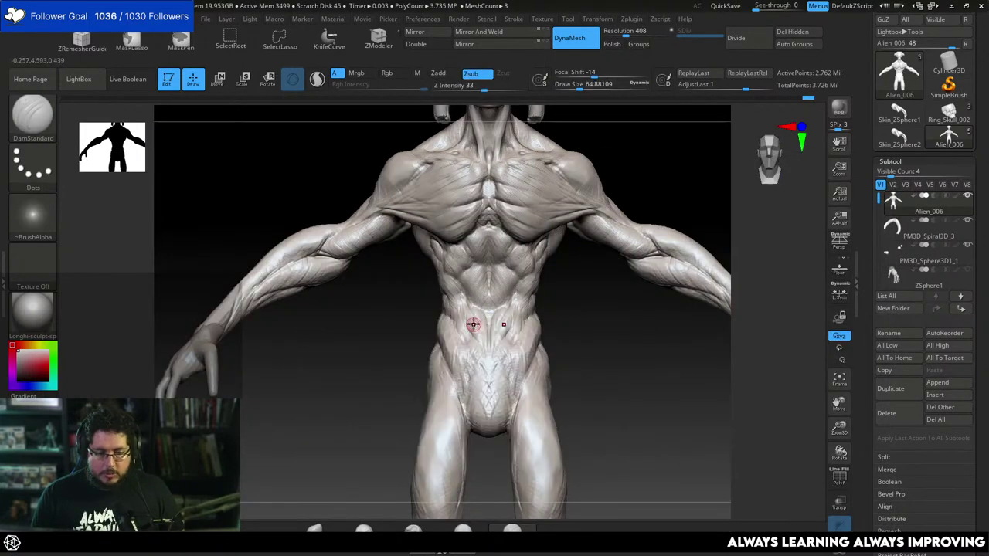
pyautogui.press('space')
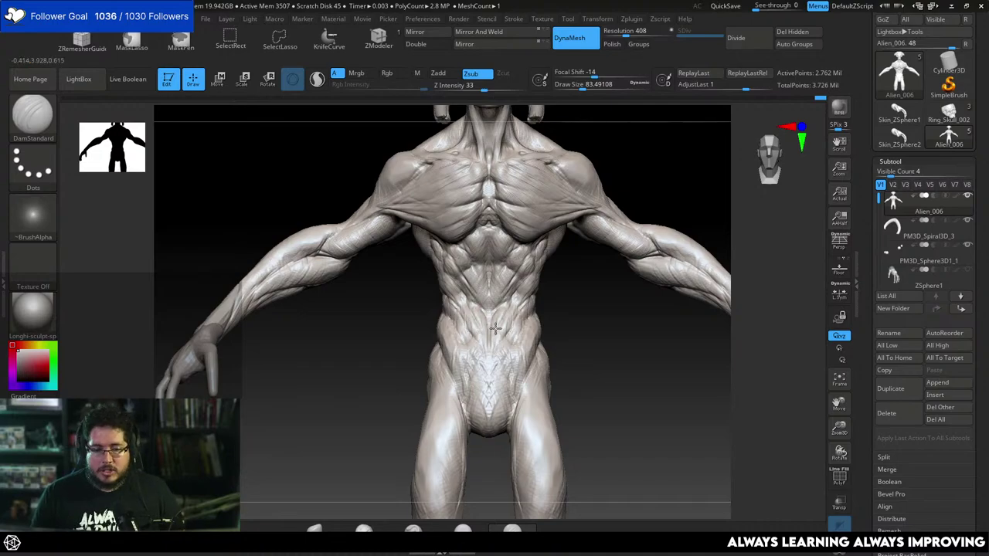
# Build up the front of the shoulders where the deltoids meet the chest with ClayBuildup at a draw size of about 158.
pyautogui.moveTo(574, 344); pyautogui.dragTo(555, 342)
pyautogui.keyDown('alt'); pyautogui.moveTo(578, 374); pyautogui.dragTo(566, 356); pyautogui.keyUp('alt')
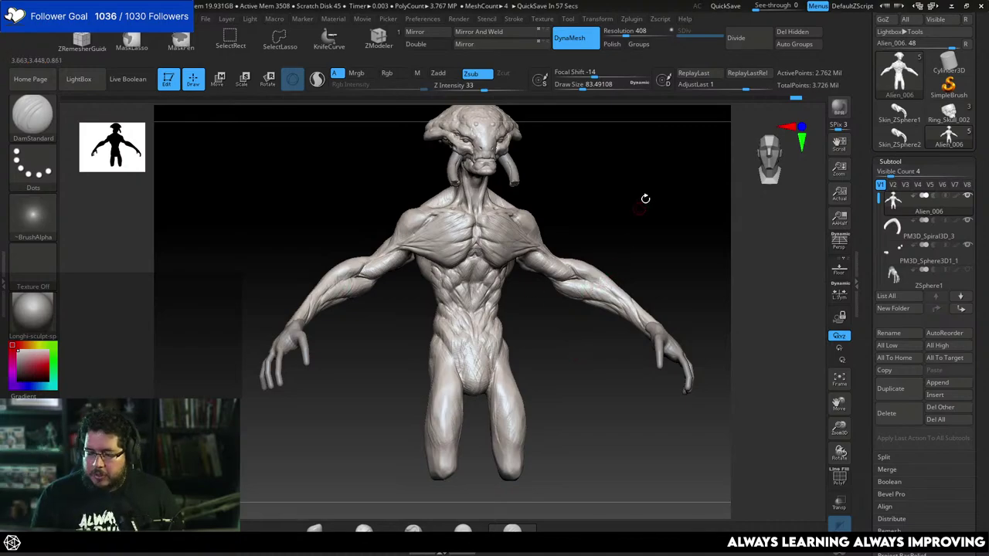
pyautogui.moveTo(645, 199); pyautogui.dragTo(618, 218)
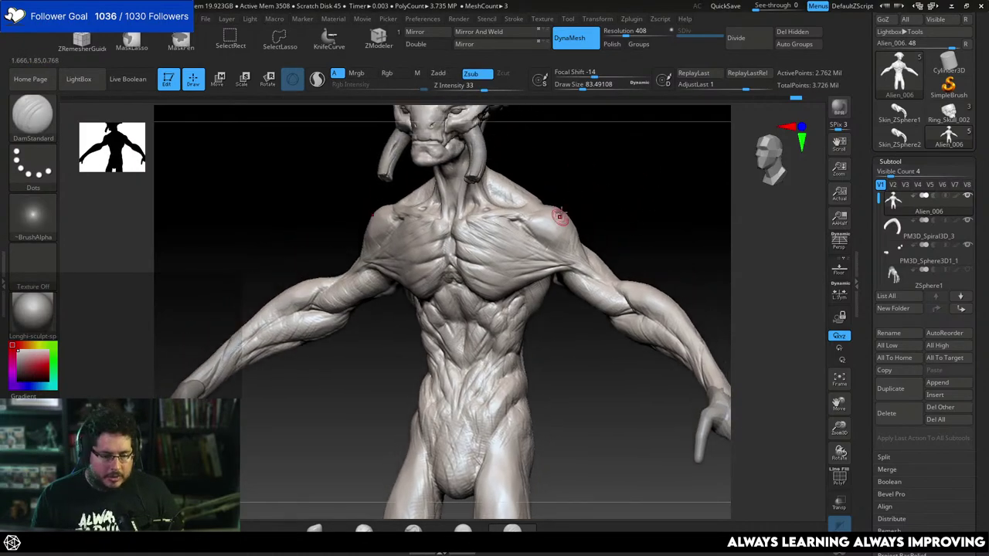
pyautogui.press('b')
pyautogui.press('c')
pyautogui.press('b')
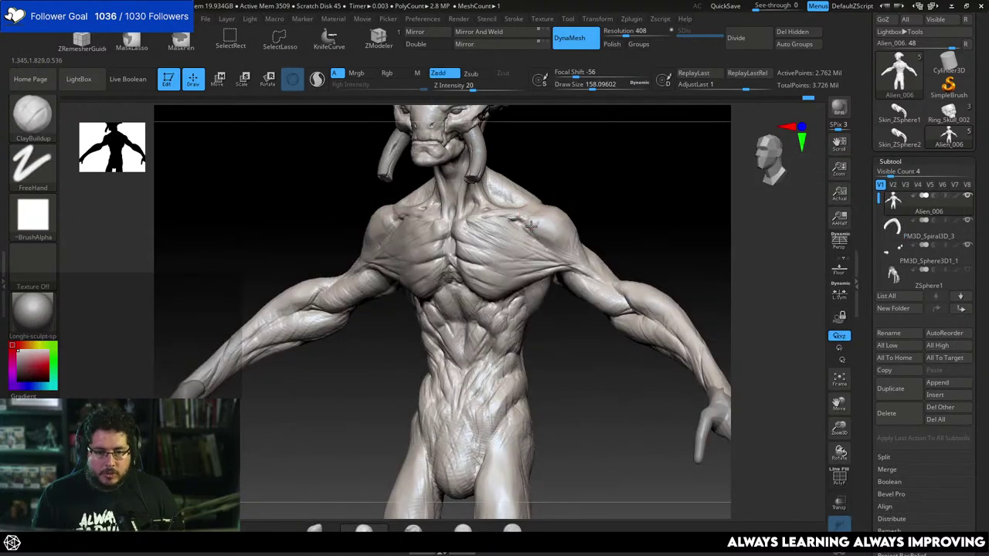
pyautogui.moveTo(566, 191); pyautogui.dragTo(540, 218)
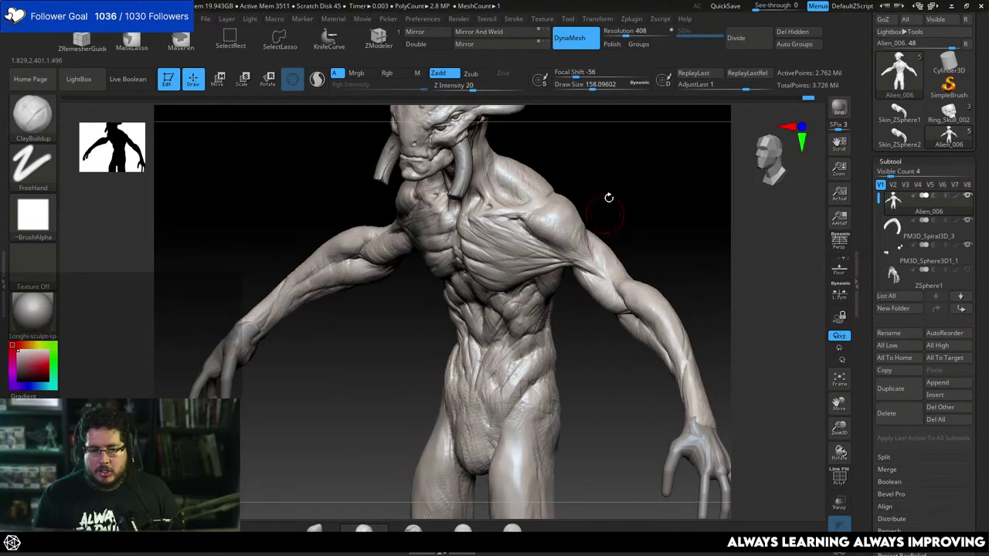
pyautogui.moveTo(608, 198); pyautogui.dragTo(545, 225)
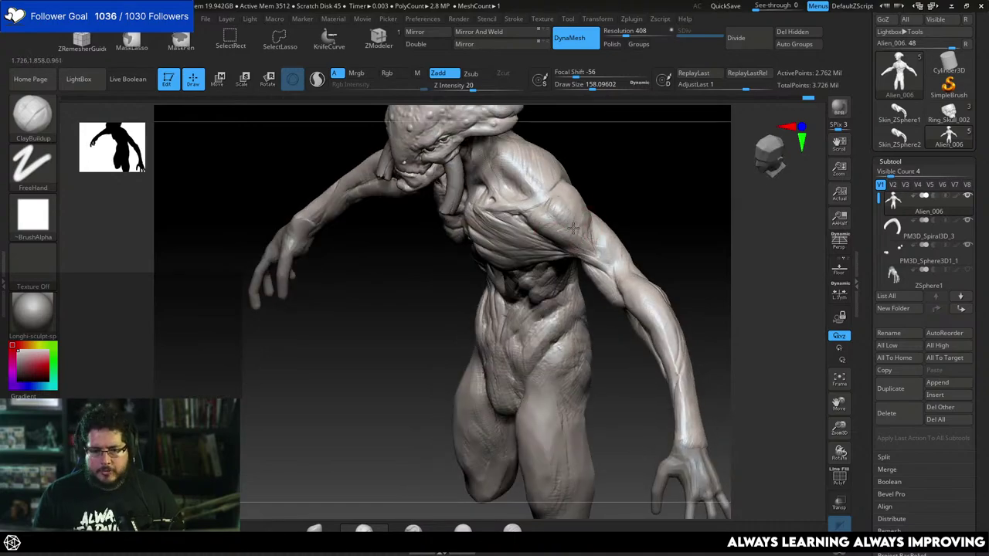
# Shape the top and outer side of the deltoids where they flow into the upper arms with ClayBuildup.
pyautogui.moveTo(573, 227); pyautogui.dragTo(563, 196)
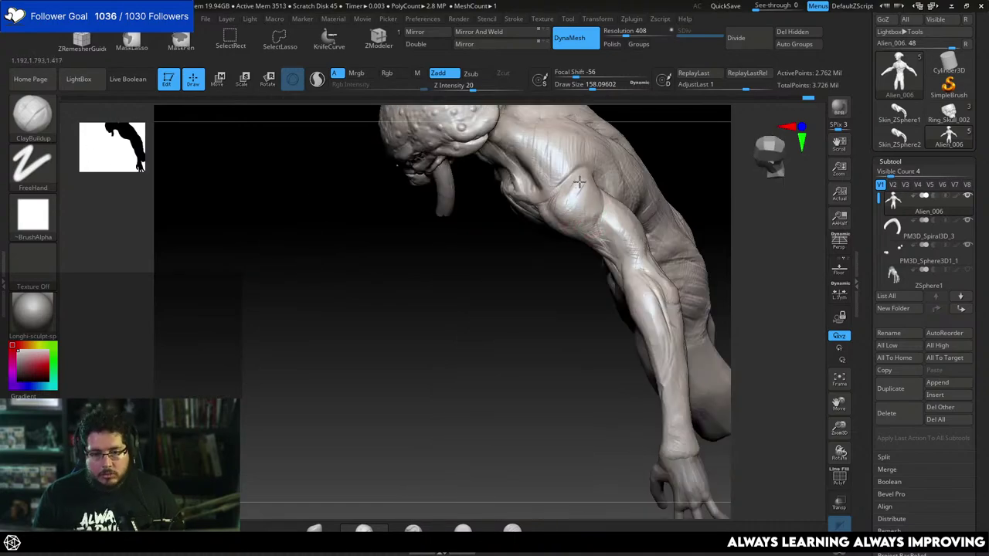
pyautogui.moveTo(568, 276); pyautogui.dragTo(580, 187)
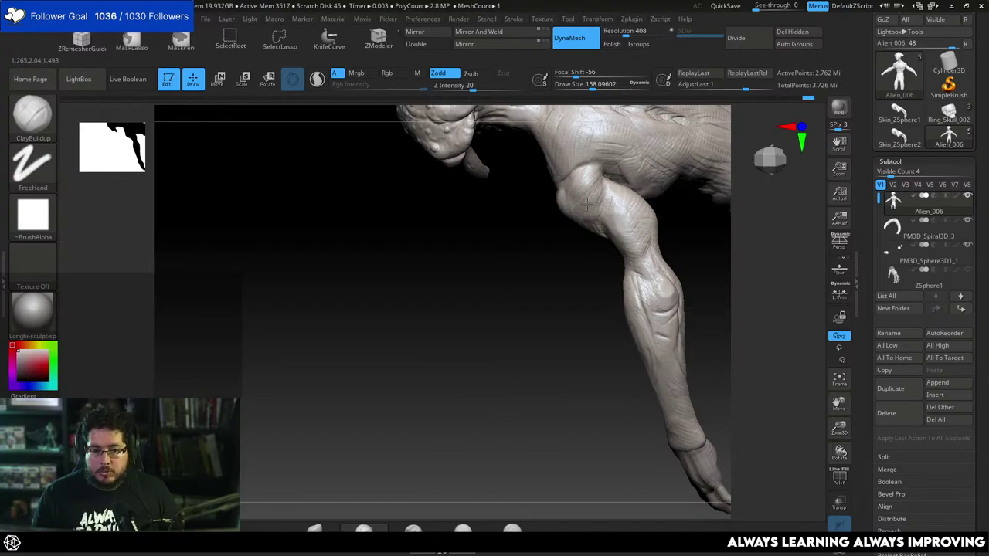
pyautogui.moveTo(587, 270); pyautogui.dragTo(598, 210)
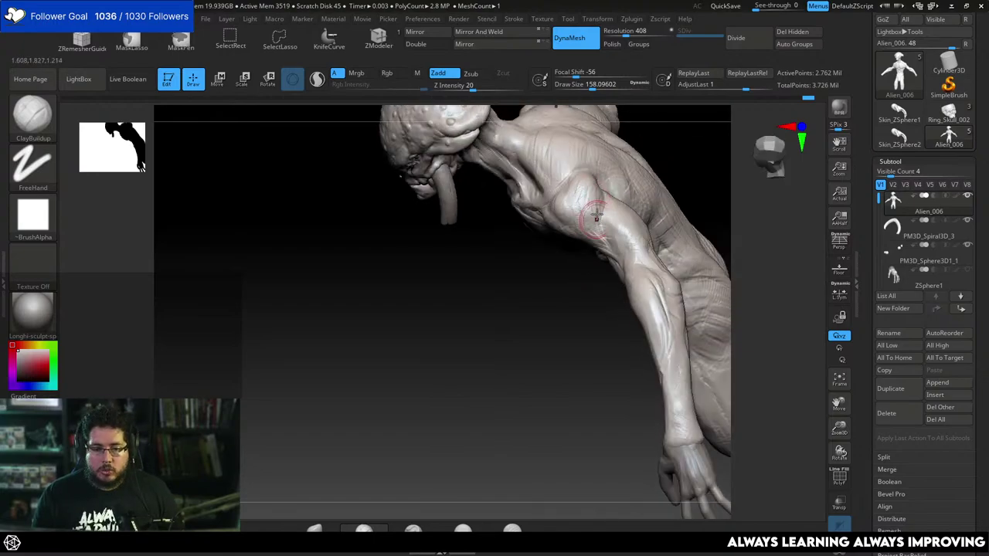
pyautogui.moveTo(674, 136); pyautogui.dragTo(594, 165)
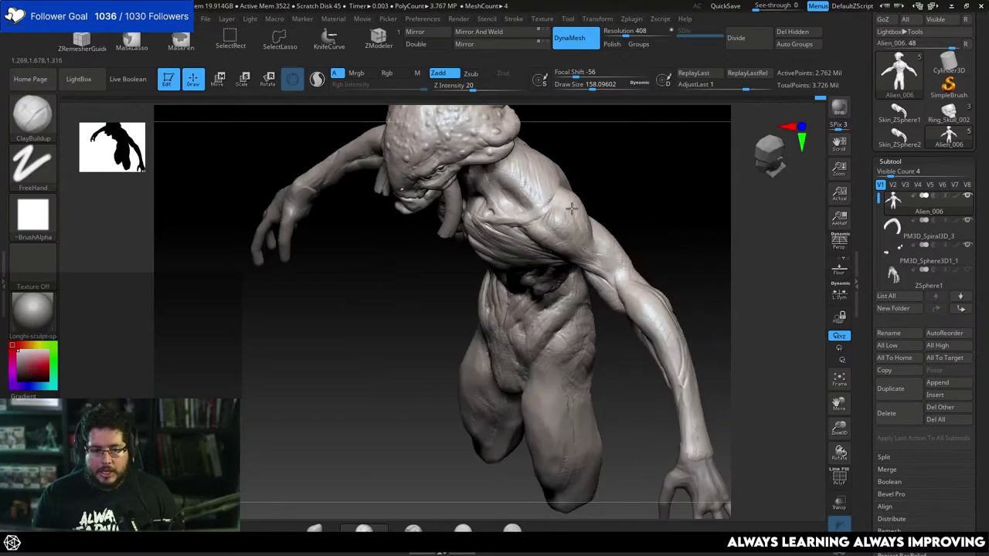
pyautogui.moveTo(607, 206); pyautogui.dragTo(626, 221)
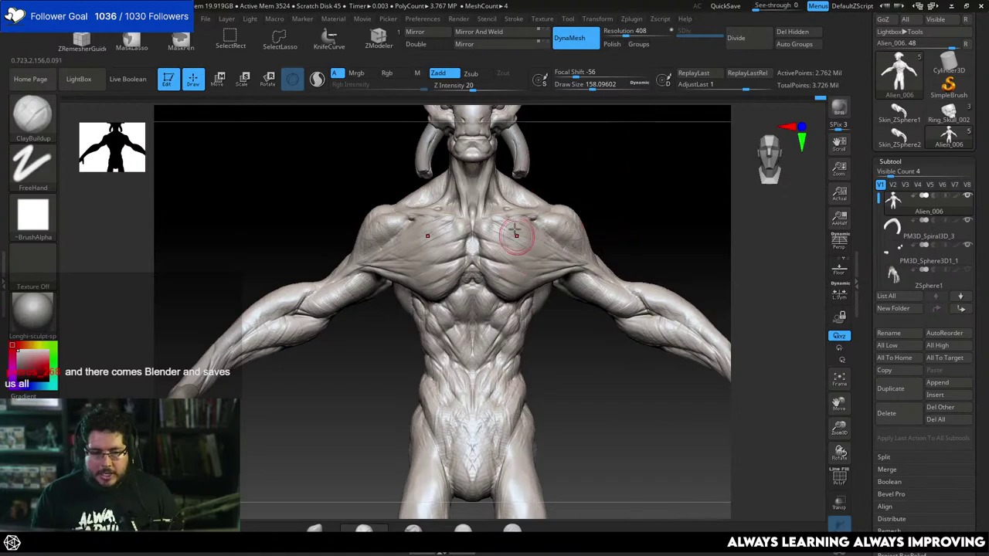
# Flatten and smooth the planes of the pectoral muscles with TrimDynamic at a draw size of about 163.
pyautogui.press('b')
pyautogui.press('t')
pyautogui.press('d')
pyautogui.moveTo(610, 229); pyautogui.dragTo(636, 231)
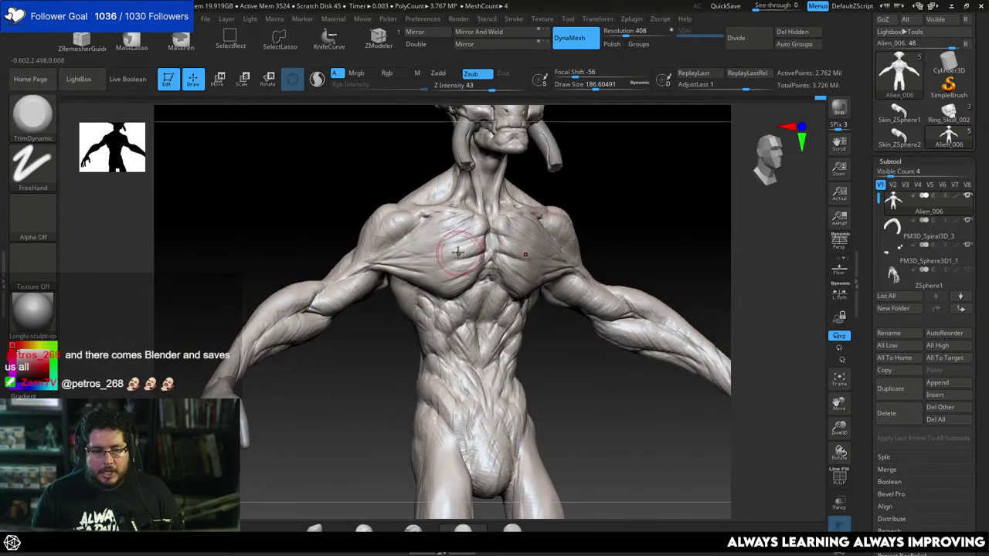
pyautogui.press('space')
pyautogui.moveTo(454, 249); pyautogui.dragTo(451, 249)
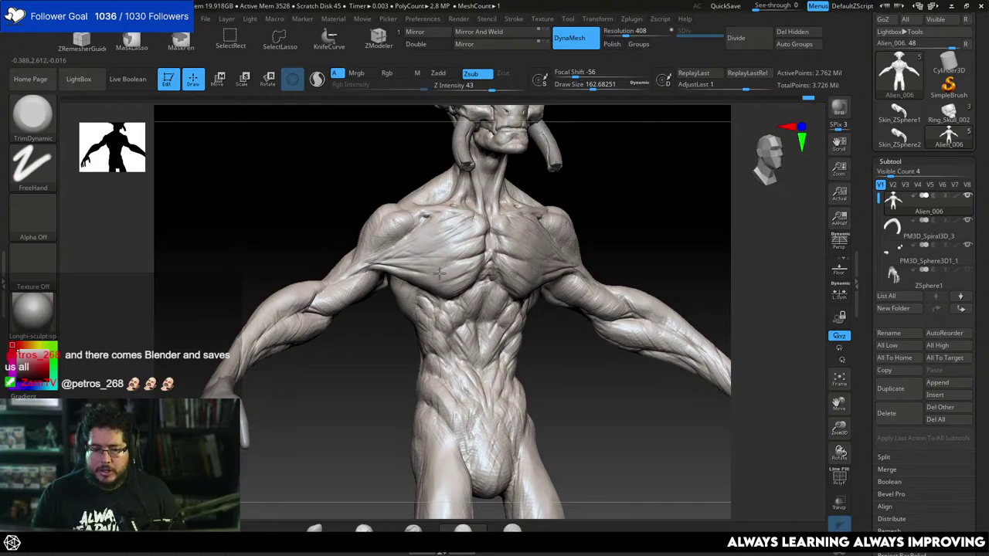
pyautogui.moveTo(490, 270); pyautogui.dragTo(496, 267, button='right')
pyautogui.moveTo(510, 272)
pyautogui.mouseDown()
pyautogui.moveTo(518, 281)
pyautogui.moveTo(532, 274)
pyautogui.mouseUp()
pyautogui.moveTo(532, 274); pyautogui.dragTo(499, 269, button='right')
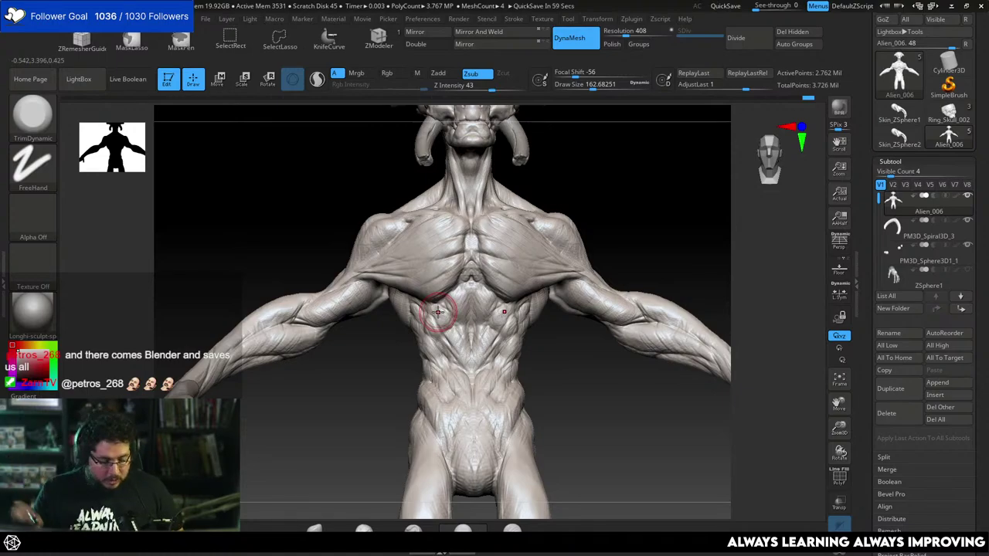
# Refine the lower ribs and abdominal muscles with ClayBuildup at a draw size of about 94 and DamStandard at about 77.
pyautogui.press('b')
pyautogui.press('c')
pyautogui.press('b')
pyautogui.press('space')
pyautogui.moveTo(466, 239); pyautogui.dragTo(456, 239)
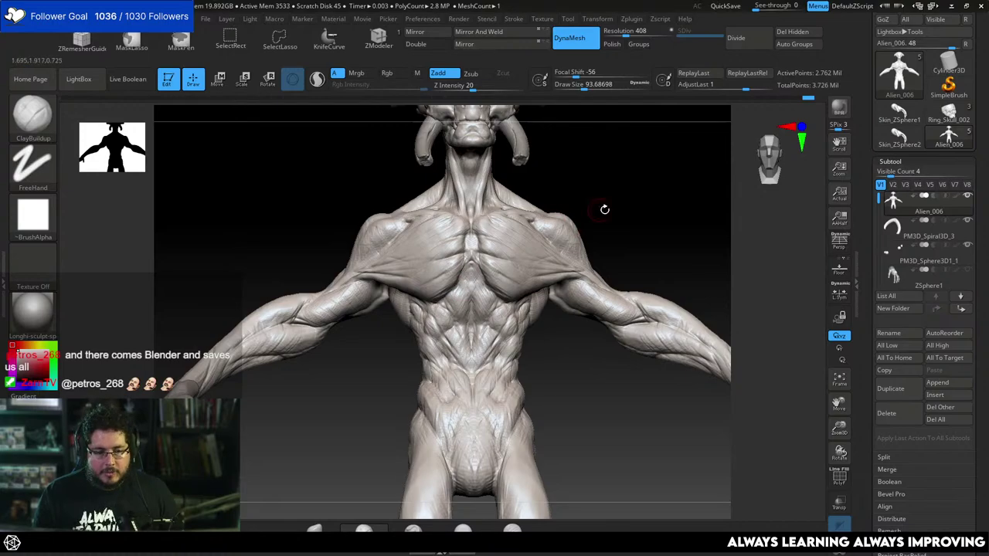
pyautogui.moveTo(604, 210); pyautogui.dragTo(516, 336)
pyautogui.press('b')
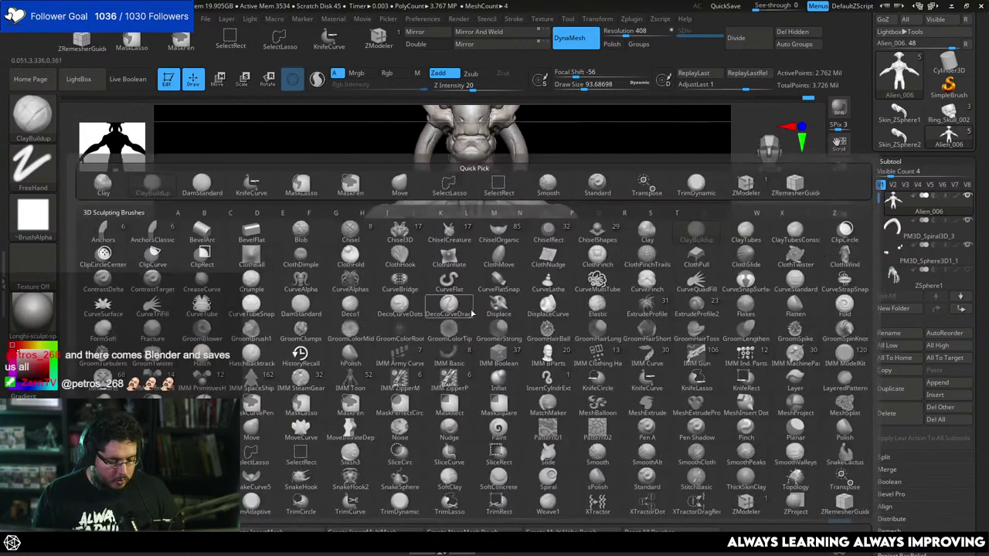
pyautogui.press('d')
pyautogui.press('s')
pyautogui.press('space')
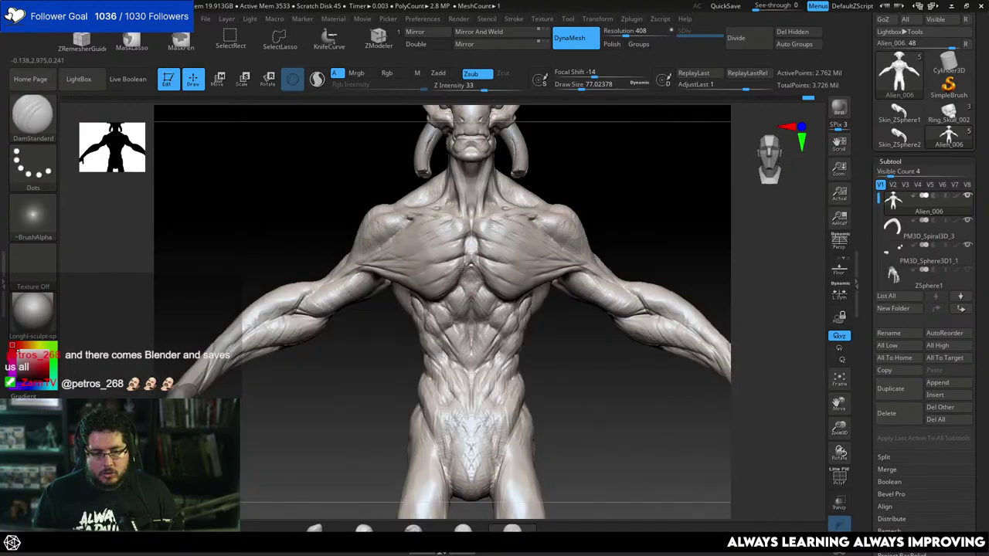
# Push the upper torso and back rearward in side view with the Move brush, toggling dynamic sizing and using a draw size of about 280.
pyautogui.press('f')
pyautogui.moveTo(540, 359)
pyautogui.mouseDown()
pyautogui.moveTo(619, 359)
pyautogui.moveTo(656, 340)
pyautogui.mouseUp()
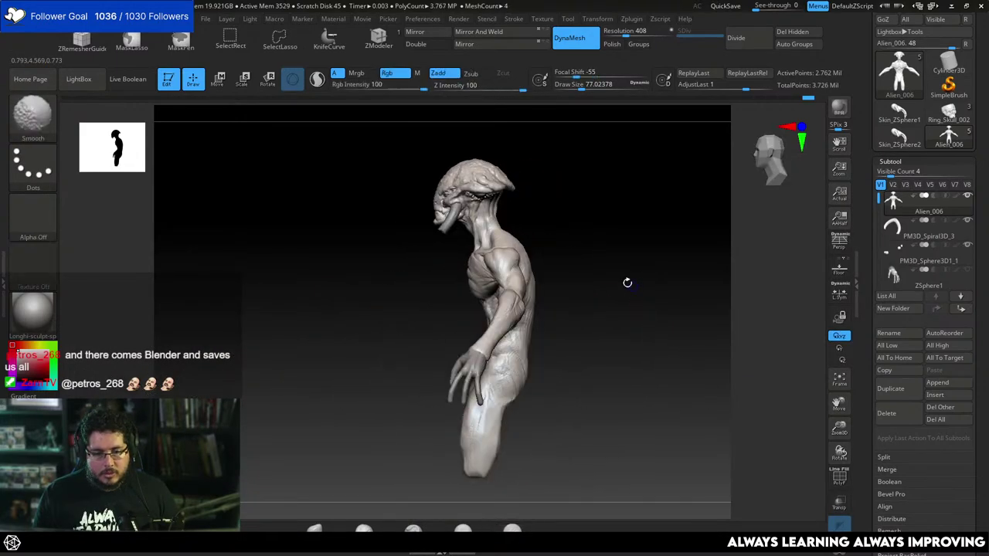
pyautogui.press('b')
pyautogui.press('m')
pyautogui.press('v')
pyautogui.press('space')
pyautogui.press('space')
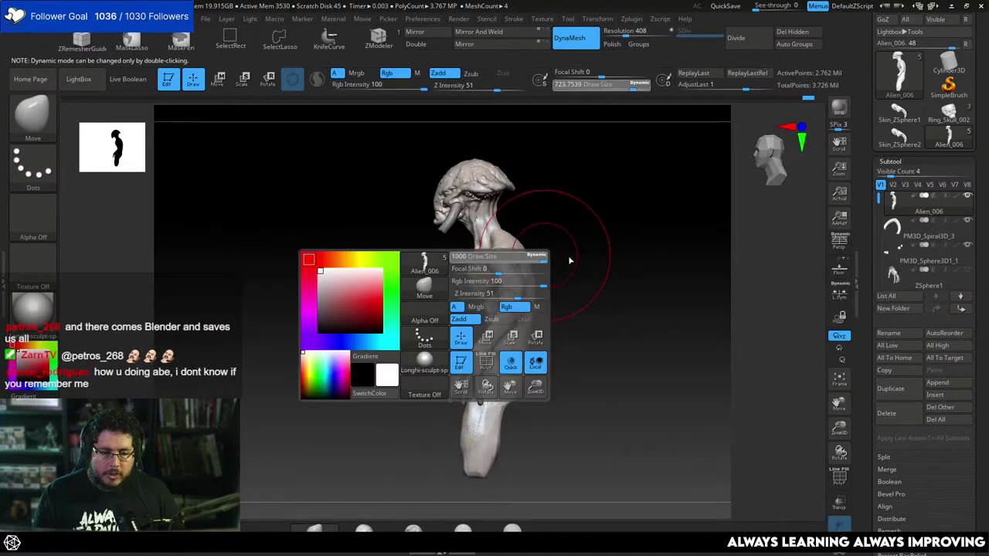
pyautogui.keyDown('ctrl'); pyautogui.keyDown('shift'); pyautogui.click(557, 258); pyautogui.keyUp('shift'); pyautogui.keyUp('ctrl')
pyautogui.press('space')
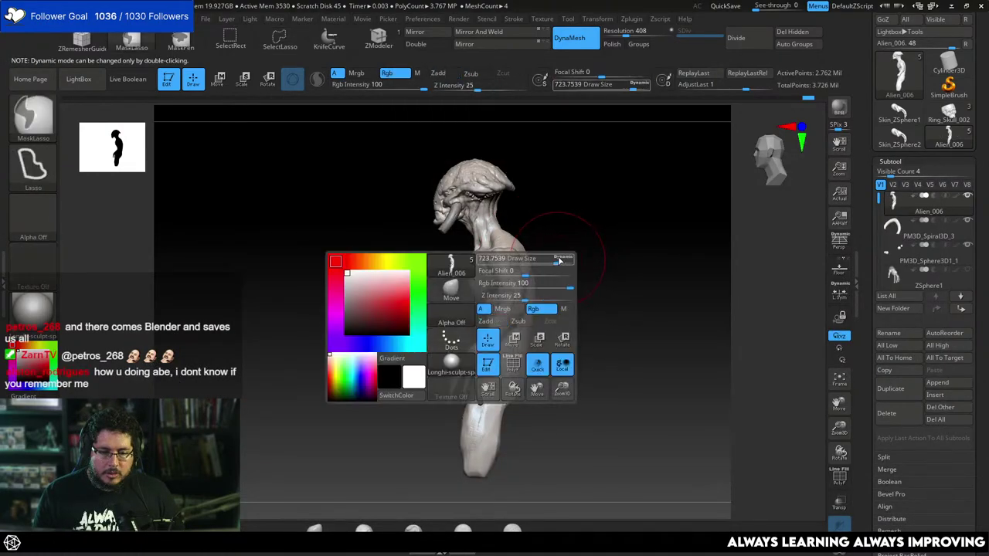
pyautogui.keyDown('ctrl'); pyautogui.keyDown('shift'); pyautogui.doubleClick(559, 261); pyautogui.keyUp('shift'); pyautogui.keyUp('ctrl')
pyautogui.moveTo(560, 263)
pyautogui.mouseDown()
pyautogui.moveTo(518, 268)
pyautogui.moveTo(579, 223)
pyautogui.moveTo(629, 221)
pyautogui.moveTo(557, 250)
pyautogui.mouseUp()
pyautogui.press('space')
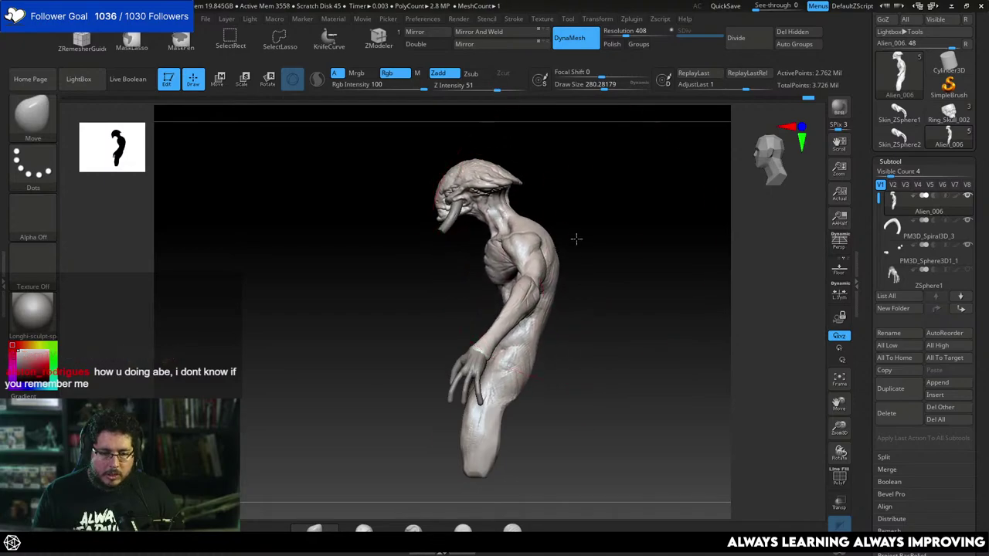
pyautogui.moveTo(577, 236)
pyautogui.mouseDown()
pyautogui.moveTo(635, 232)
pyautogui.moveTo(611, 289)
pyautogui.moveTo(647, 250)
pyautogui.moveTo(715, 302)
pyautogui.moveTo(649, 291)
pyautogui.mouseUp()
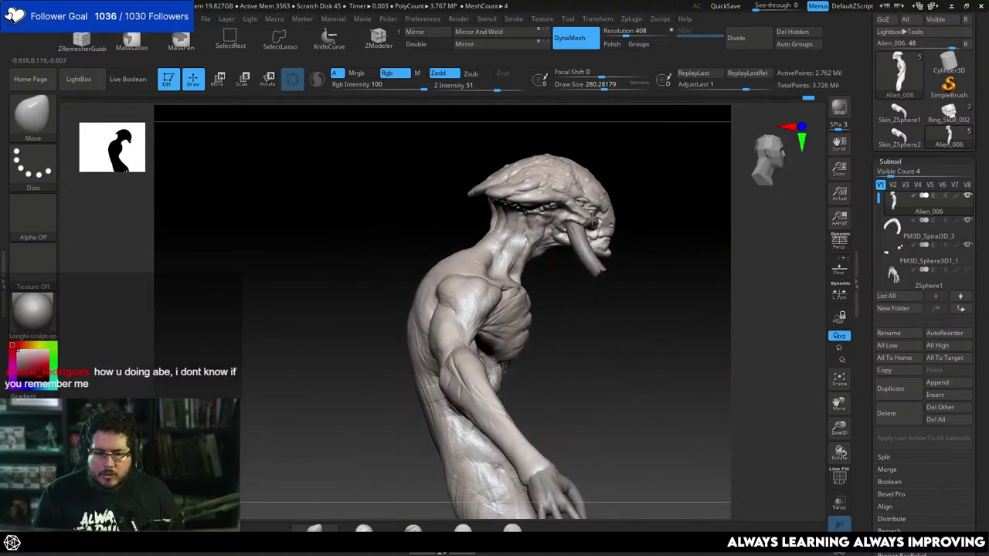
# Adjust the head's silhouette from the side and front with the Move brush at a draw size of about 71.
pyautogui.moveTo(651, 216)
pyautogui.mouseDown()
pyautogui.moveTo(597, 223)
pyautogui.moveTo(588, 211)
pyautogui.mouseUp()
pyautogui.press('space')
pyautogui.moveTo(593, 216); pyautogui.dragTo(602, 213)
pyautogui.moveTo(670, 220)
pyautogui.mouseDown()
pyautogui.moveTo(595, 215)
pyautogui.moveTo(611, 215)
pyautogui.mouseUp()
pyautogui.press('space')
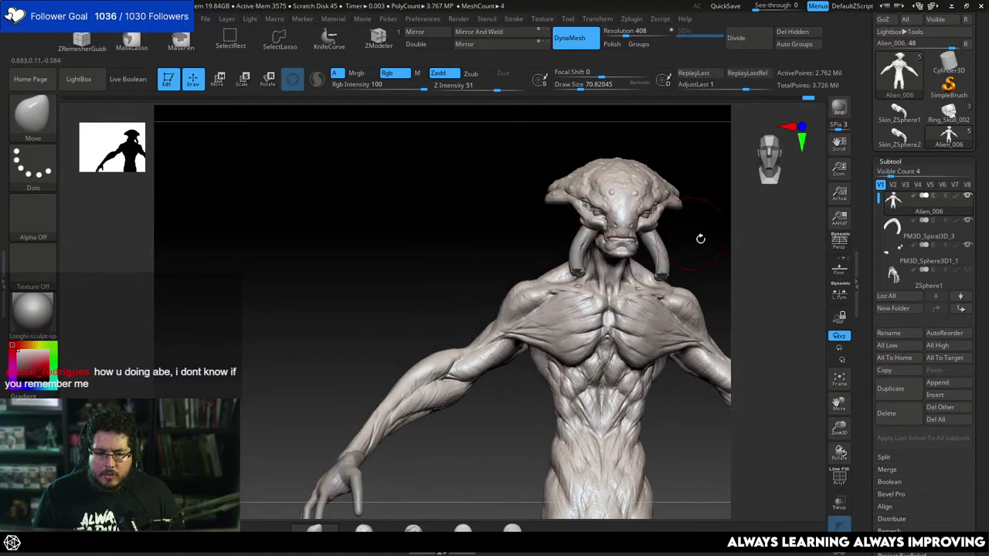
pyautogui.moveTo(700, 239)
pyautogui.mouseDown()
pyautogui.moveTo(727, 249)
pyautogui.moveTo(682, 201)
pyautogui.moveTo(674, 233)
pyautogui.mouseUp()
pyautogui.moveTo(674, 233)
pyautogui.mouseDown()
pyautogui.moveTo(705, 232)
pyautogui.moveTo(647, 210)
pyautogui.moveTo(665, 231)
pyautogui.mouseUp()
pyautogui.press('r')
pyautogui.moveTo(578, 239); pyautogui.dragTo(572, 233)
pyautogui.press('q')
pyautogui.moveTo(654, 219)
pyautogui.mouseDown()
pyautogui.moveTo(687, 210)
pyautogui.moveTo(693, 194)
pyautogui.moveTo(706, 204)
pyautogui.moveTo(657, 199)
pyautogui.moveTo(642, 224)
pyautogui.moveTo(713, 236)
pyautogui.moveTo(696, 250)
pyautogui.moveTo(636, 249)
pyautogui.moveTo(648, 160)
pyautogui.mouseUp()
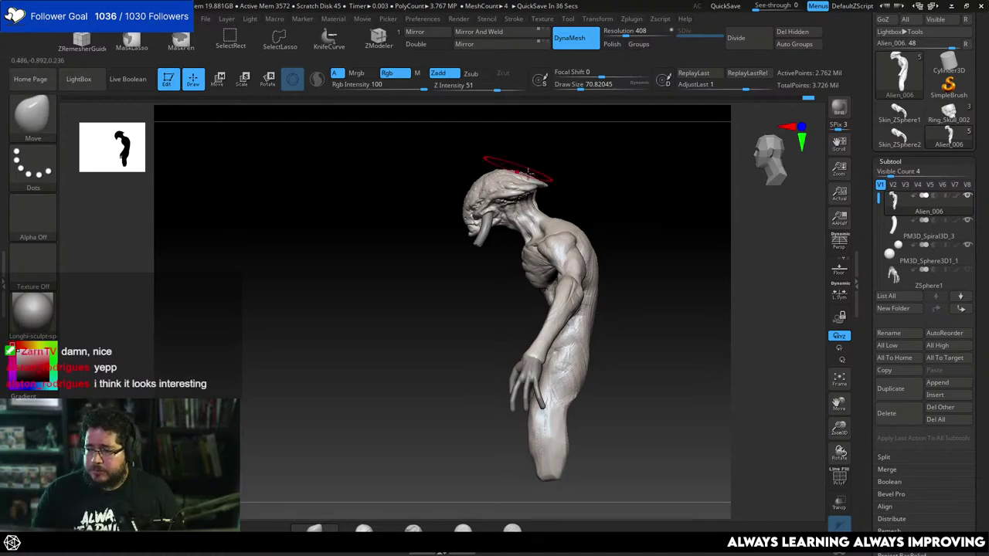
# Build up the base of the neck and top of the spine from behind with ClayBuildup at draw sizes of about 29 and 51.
pyautogui.moveTo(643, 289); pyautogui.dragTo(668, 214)
pyautogui.scroll(3, 672, 235)
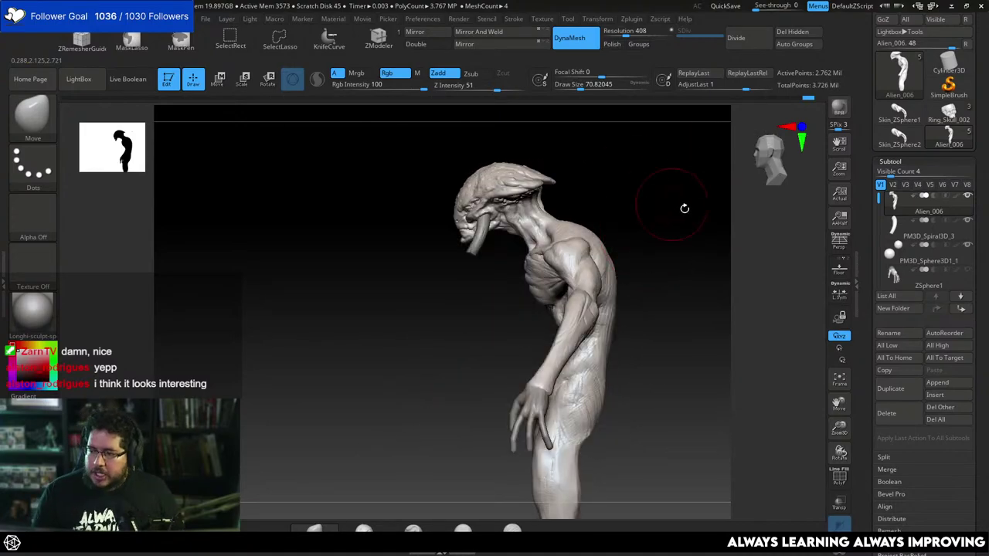
pyautogui.moveTo(712, 254); pyautogui.dragTo(653, 246)
pyautogui.keyDown('alt'); pyautogui.moveTo(634, 324); pyautogui.dragTo(596, 367); pyautogui.keyUp('alt')
pyautogui.moveTo(610, 407)
pyautogui.mouseDown()
pyautogui.moveTo(634, 290)
pyautogui.moveTo(680, 199)
pyautogui.moveTo(680, 221)
pyautogui.moveTo(568, 257)
pyautogui.moveTo(549, 276)
pyautogui.mouseUp()
pyautogui.press('b')
pyautogui.press('c')
pyautogui.press('b')
pyautogui.press('space')
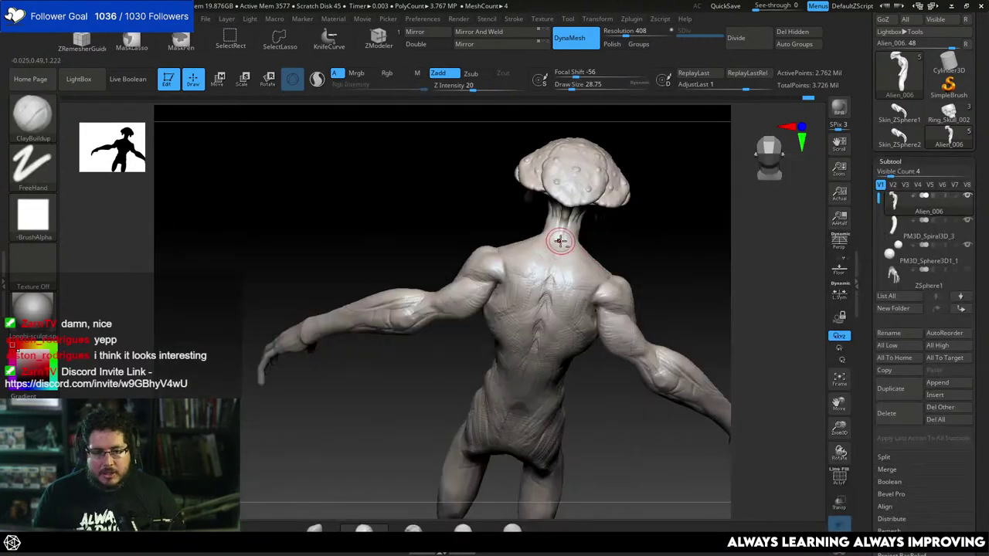
pyautogui.press(']')
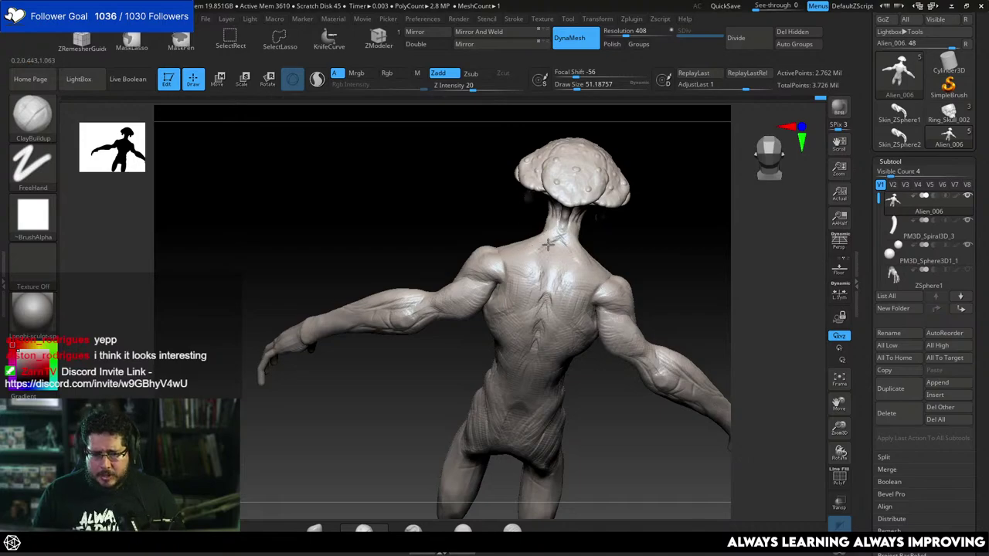
# Define the muscles at the back of the neck below the skull with ClayBuildup at draw sizes of about 33, 25 and 41.
pyautogui.press('[')
pyautogui.moveTo(592, 235)
pyautogui.mouseDown(button='right')
pyautogui.moveTo(572, 252)
pyautogui.moveTo(563, 226)
pyautogui.mouseUp(button='right')
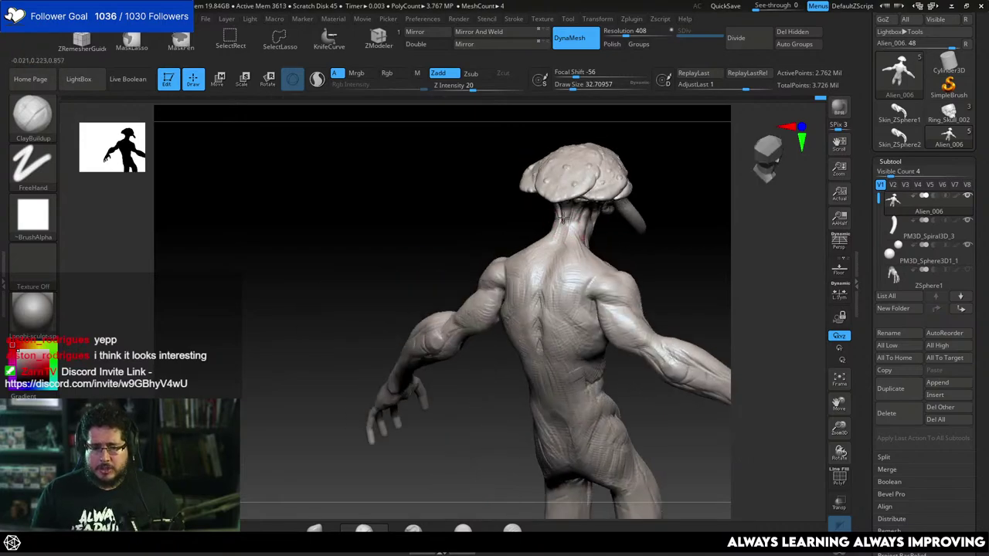
pyautogui.moveTo(658, 207)
pyautogui.keyDown('ctrl'); pyautogui.mouseDown(button='right')
pyautogui.moveTo(703, 256)
pyautogui.moveTo(743, 248)
pyautogui.mouseUp(button='right'); pyautogui.keyUp('ctrl')
pyautogui.press('[')
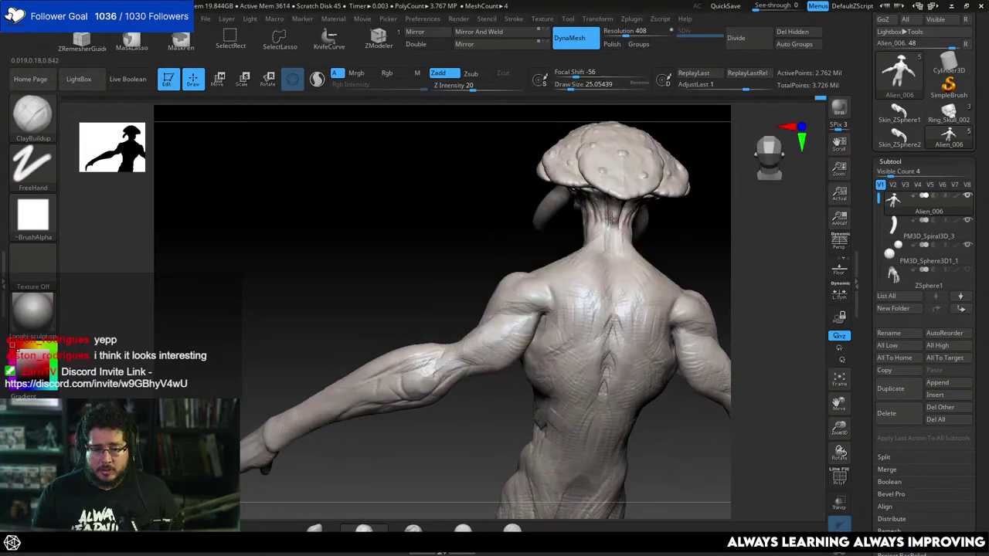
pyautogui.press('space')
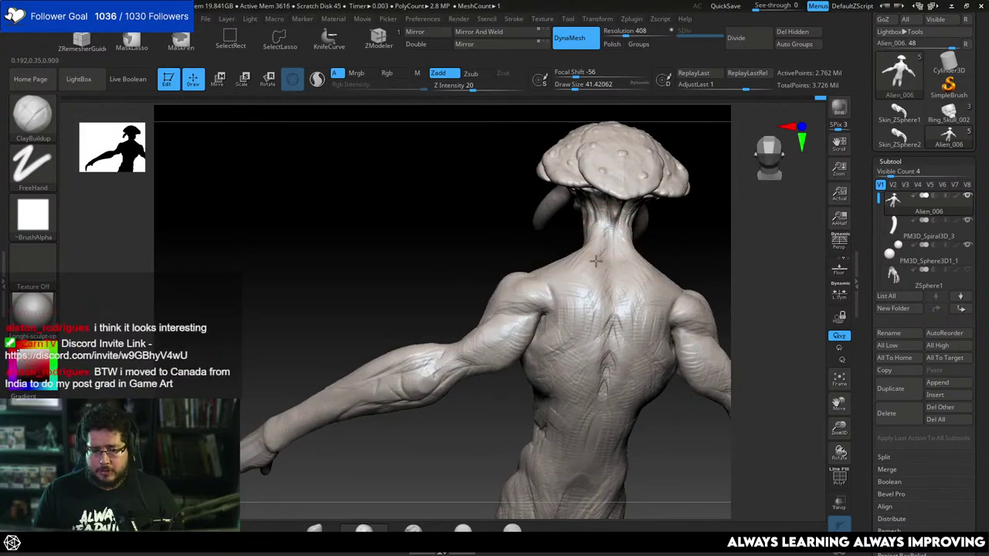
# Add volume to the trapezius and upper shoulder blades with ClayBuildup at a draw size of about 65.
pyautogui.moveTo(596, 261)
pyautogui.mouseDown(button='right')
pyautogui.moveTo(653, 220)
pyautogui.moveTo(636, 223)
pyautogui.mouseUp(button='right')
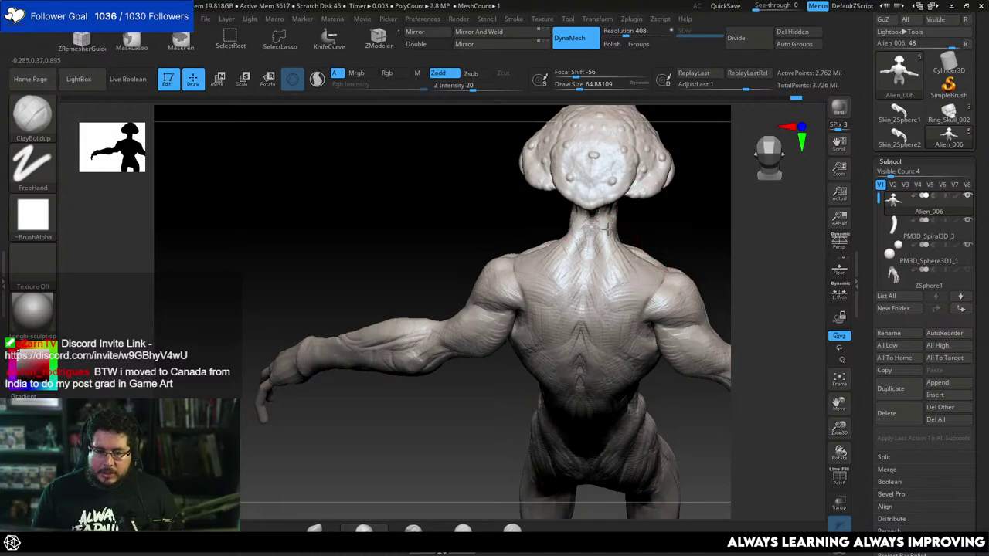
pyautogui.moveTo(621, 256)
pyautogui.mouseDown(button='right')
pyautogui.moveTo(613, 260)
pyautogui.moveTo(621, 256)
pyautogui.mouseUp(button='right')
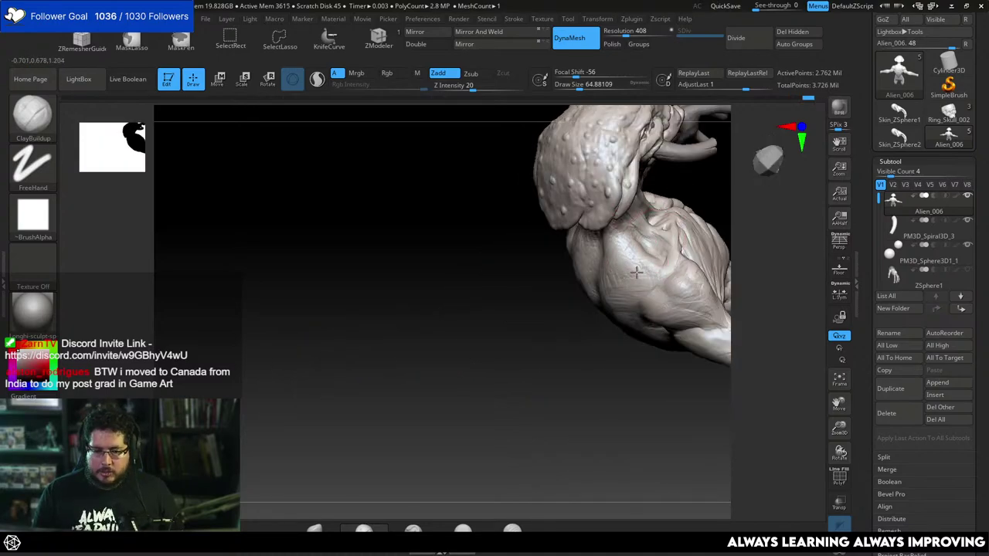
pyautogui.moveTo(601, 310); pyautogui.dragTo(629, 265, button='right')
pyautogui.moveTo(515, 237); pyautogui.dragTo(509, 261, button='right')
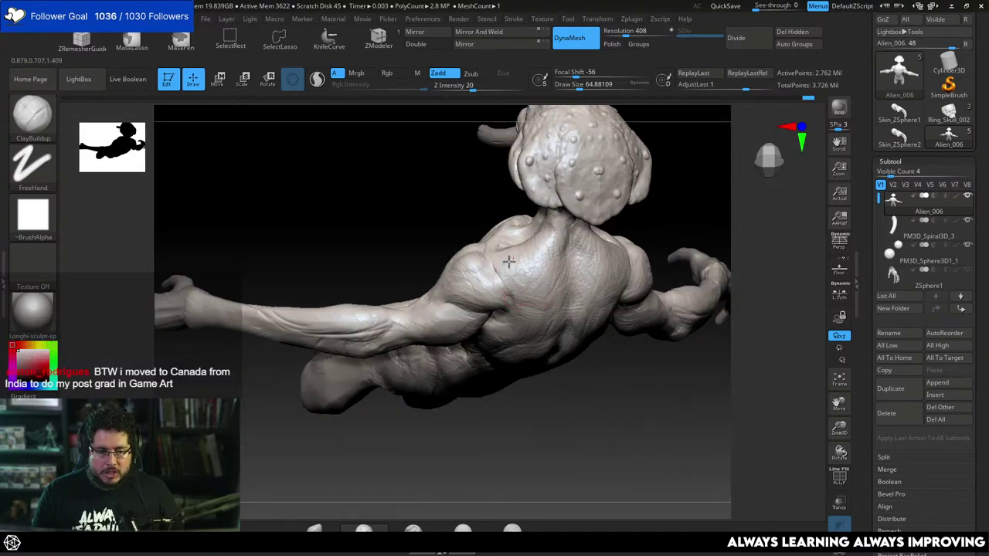
pyautogui.moveTo(471, 210)
pyautogui.mouseDown(button='right')
pyautogui.moveTo(592, 373)
pyautogui.moveTo(667, 415)
pyautogui.moveTo(684, 291)
pyautogui.moveTo(651, 316)
pyautogui.moveTo(624, 267)
pyautogui.moveTo(625, 247)
pyautogui.moveTo(642, 268)
pyautogui.moveTo(643, 252)
pyautogui.moveTo(624, 255)
pyautogui.moveTo(571, 220)
pyautogui.moveTo(581, 205)
pyautogui.moveTo(641, 181)
pyautogui.mouseUp(button='right')
# Carve creases around the vertebrae from the neck base down the upper back with DamStandard at a draw size of about 29.
pyautogui.press('b')
pyautogui.press('d')
pyautogui.press('s')
pyautogui.press('space')
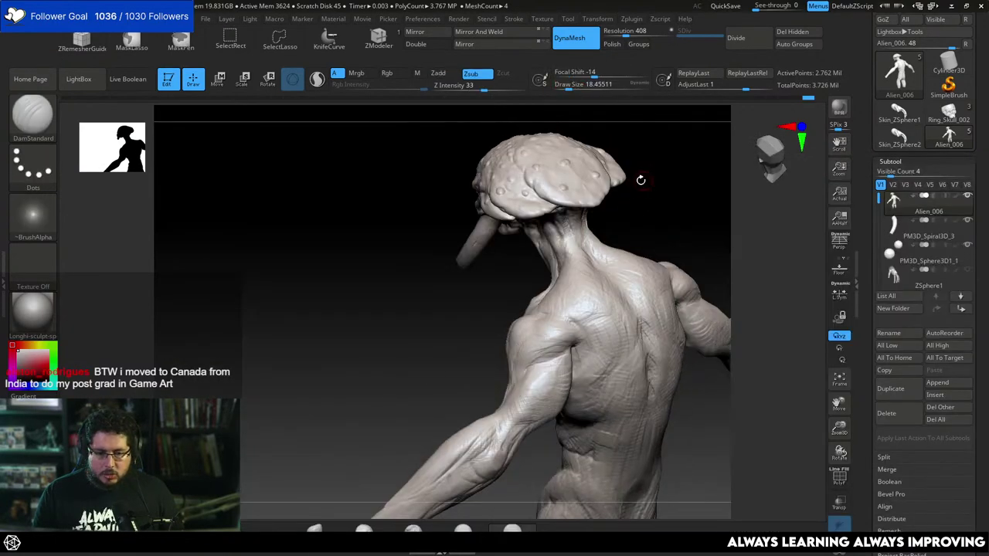
pyautogui.press('space')
pyautogui.moveTo(555, 246); pyautogui.dragTo(556, 225)
pyautogui.moveTo(557, 226); pyautogui.dragTo(592, 271, button='right')
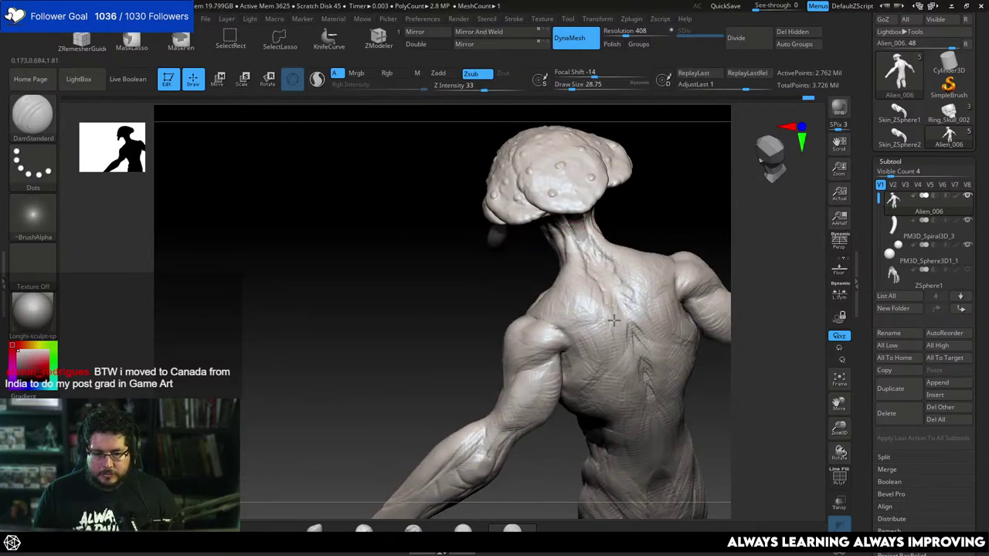
pyautogui.moveTo(627, 334)
pyautogui.mouseDown(button='right')
pyautogui.moveTo(667, 217)
pyautogui.moveTo(641, 363)
pyautogui.mouseUp(button='right')
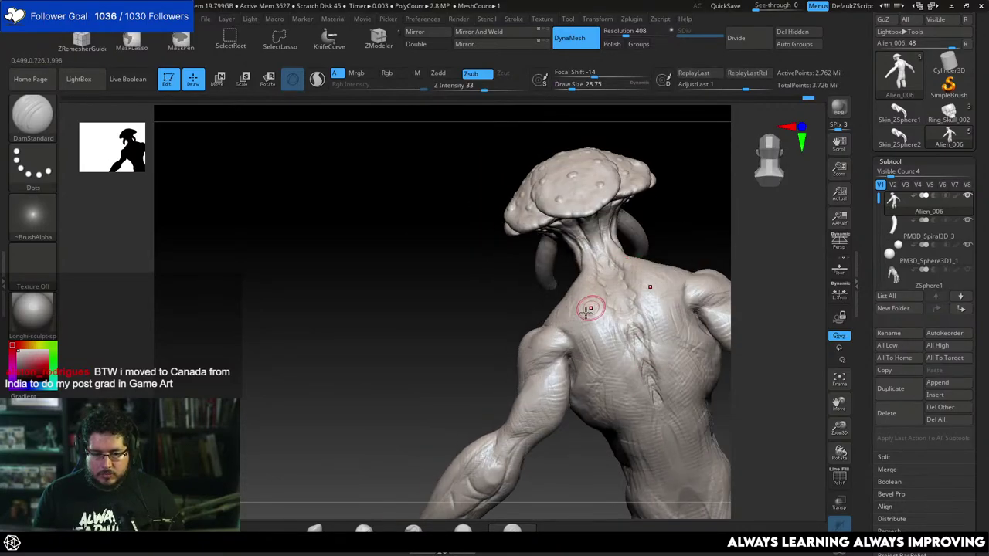
# Carve creases along the upper edges of the shoulder blades with DamStandard at a draw size of about 29.
pyautogui.moveTo(528, 306); pyautogui.dragTo(687, 214, button='right')
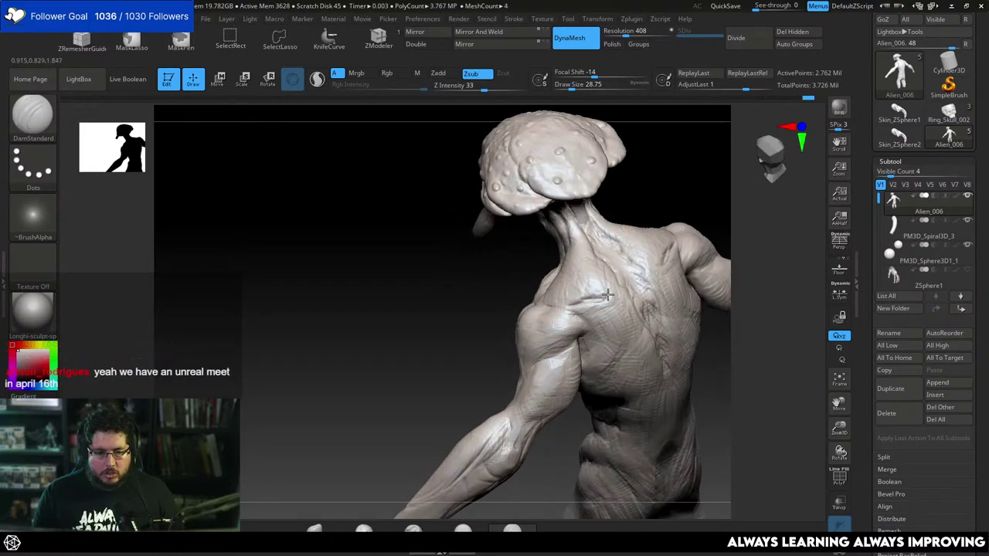
pyautogui.moveTo(618, 309)
pyautogui.mouseDown(button='right')
pyautogui.moveTo(698, 193)
pyautogui.moveTo(618, 309)
pyautogui.mouseUp(button='right')
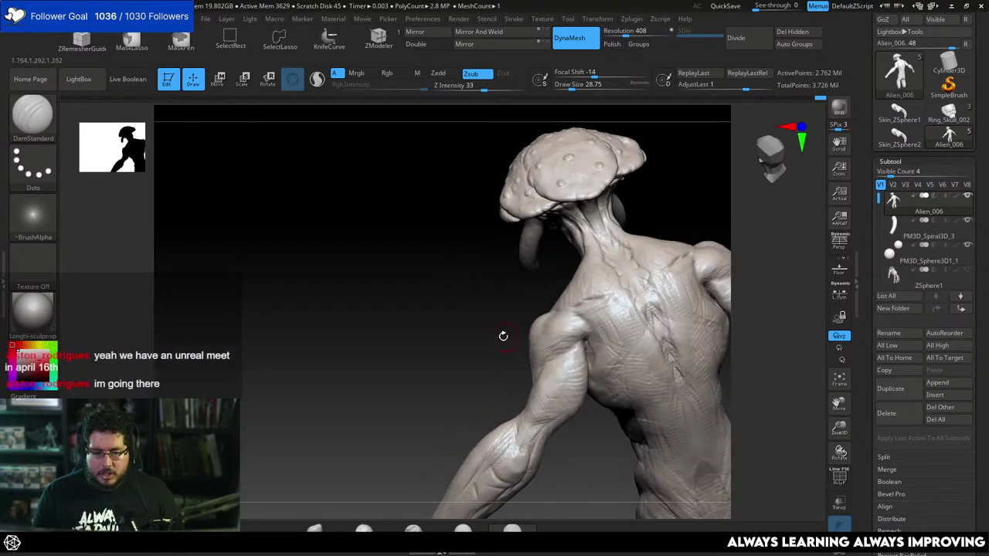
pyautogui.moveTo(504, 336)
pyautogui.mouseDown(button='right')
pyautogui.moveTo(647, 255)
pyautogui.moveTo(654, 208)
pyautogui.mouseUp(button='right')
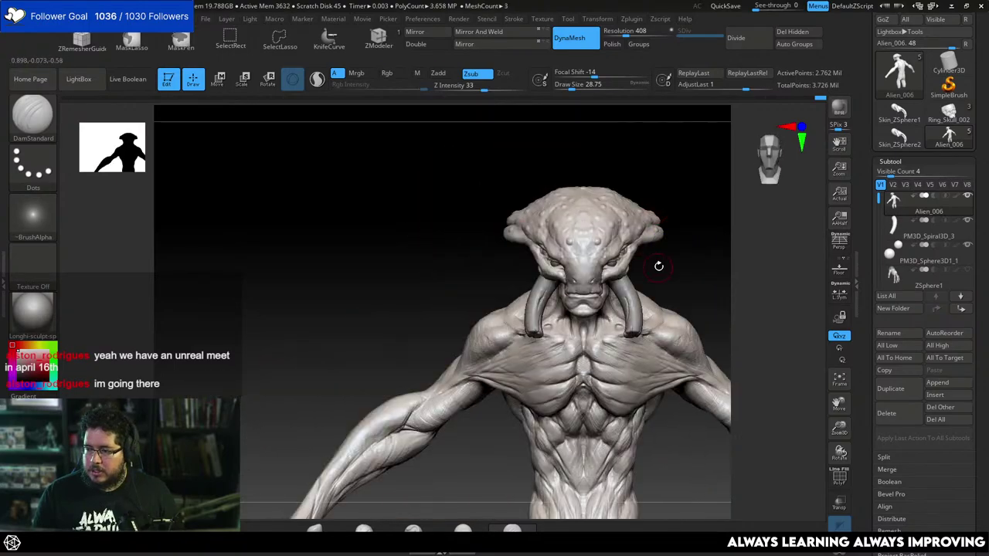
pyautogui.moveTo(658, 266)
pyautogui.mouseDown(button='right')
pyautogui.moveTo(644, 244)
pyautogui.moveTo(673, 249)
pyautogui.moveTo(698, 209)
pyautogui.moveTo(739, 238)
pyautogui.moveTo(463, 194)
pyautogui.moveTo(642, 283)
pyautogui.moveTo(610, 234)
pyautogui.mouseUp(button='right')
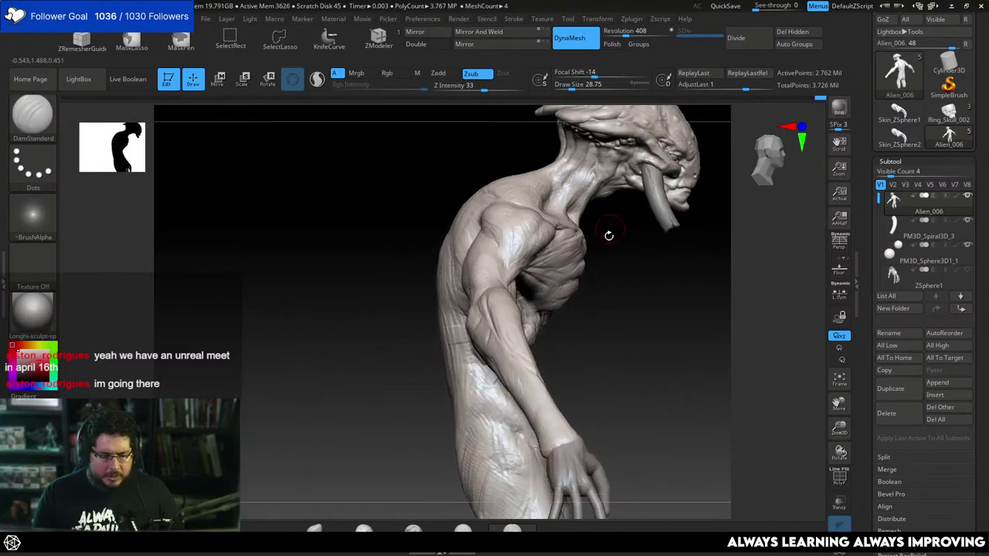
# Adjust the chest and torso silhouette from several angles with the Move brush at draw sizes of about 154, 65 and 94.
pyautogui.press('b')
pyautogui.press('m')
pyautogui.press('v')
pyautogui.press('space')
pyautogui.moveTo(627, 279); pyautogui.dragTo(596, 265, button='right')
pyautogui.press('space')
pyautogui.moveTo(596, 263); pyautogui.dragTo(582, 261)
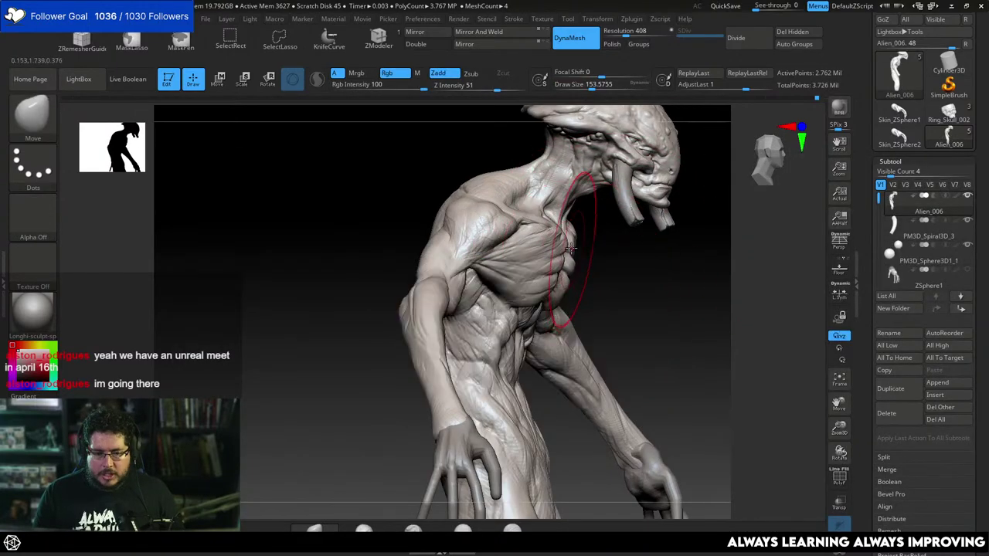
pyautogui.moveTo(657, 266)
pyautogui.mouseDown(button='right')
pyautogui.moveTo(530, 283)
pyautogui.moveTo(555, 277)
pyautogui.mouseUp(button='right')
pyautogui.press('space')
pyautogui.moveTo(556, 277); pyautogui.dragTo(551, 278)
pyautogui.moveTo(595, 251)
pyautogui.mouseDown(button='right')
pyautogui.moveTo(680, 211)
pyautogui.moveTo(683, 193)
pyautogui.moveTo(678, 239)
pyautogui.moveTo(713, 228)
pyautogui.moveTo(680, 245)
pyautogui.mouseUp(button='right')
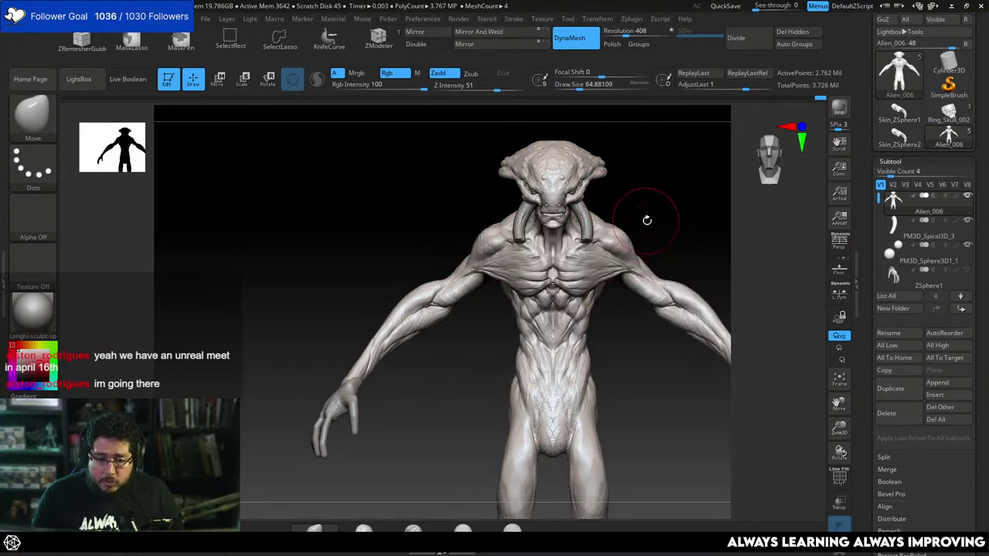
pyautogui.moveTo(645, 218)
pyautogui.mouseDown(button='right')
pyautogui.moveTo(663, 214)
pyautogui.moveTo(664, 182)
pyautogui.moveTo(603, 265)
pyautogui.moveTo(607, 283)
pyautogui.moveTo(575, 287)
pyautogui.moveTo(675, 245)
pyautogui.moveTo(619, 294)
pyautogui.moveTo(563, 310)
pyautogui.moveTo(585, 286)
pyautogui.mouseUp(button='right')
# Flatten and smooth the pectoral planes with TrimDynamic at draw sizes of about 65 and 77.
pyautogui.press('b')
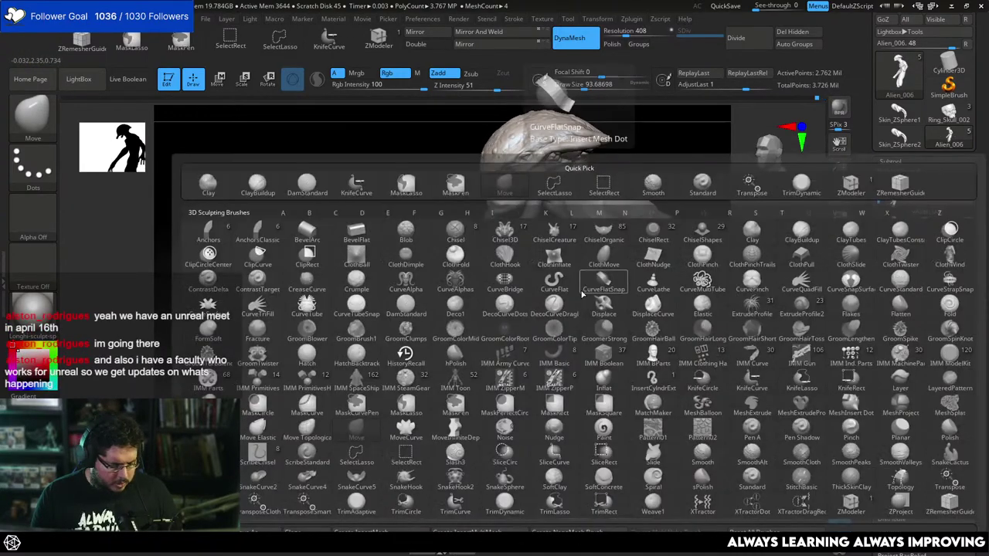
pyautogui.press('t')
pyautogui.press('d')
pyautogui.moveTo(691, 193); pyautogui.dragTo(658, 203, button='right')
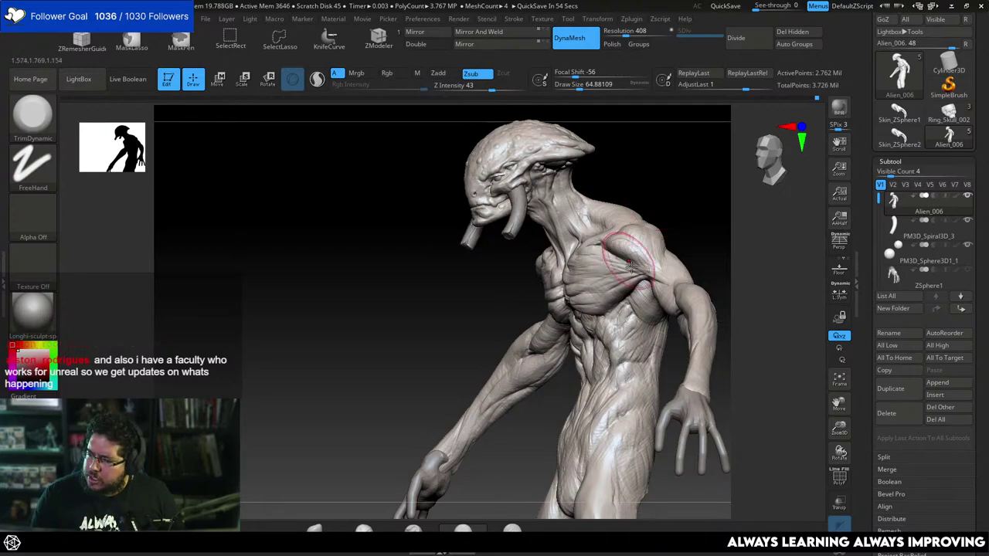
pyautogui.moveTo(513, 355); pyautogui.dragTo(533, 307, button='right')
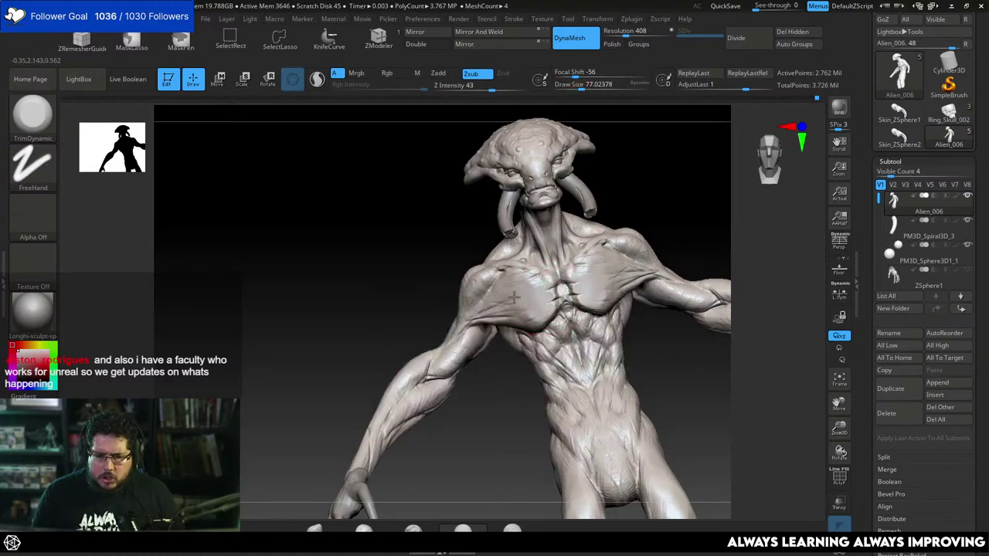
pyautogui.moveTo(678, 206)
pyautogui.mouseDown(button='right')
pyautogui.moveTo(600, 265)
pyautogui.moveTo(658, 259)
pyautogui.moveTo(673, 210)
pyautogui.moveTo(698, 209)
pyautogui.moveTo(694, 225)
pyautogui.moveTo(685, 221)
pyautogui.moveTo(693, 166)
pyautogui.moveTo(691, 205)
pyautogui.moveTo(675, 215)
pyautogui.mouseUp(button='right')
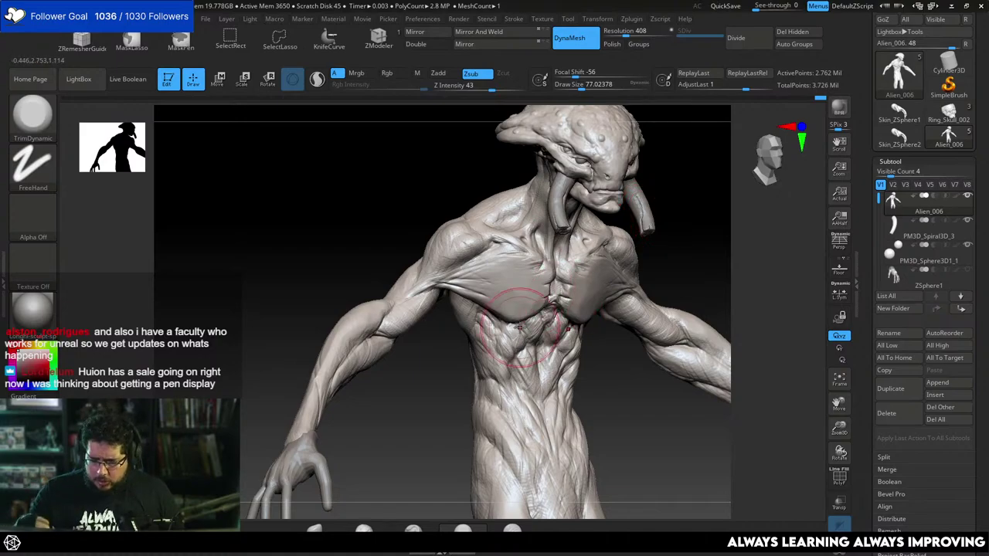
# Sharpen the creases around the chest muscles and sternum with DamStandard at a draw size of about 20.
pyautogui.press('b')
pyautogui.press('d')
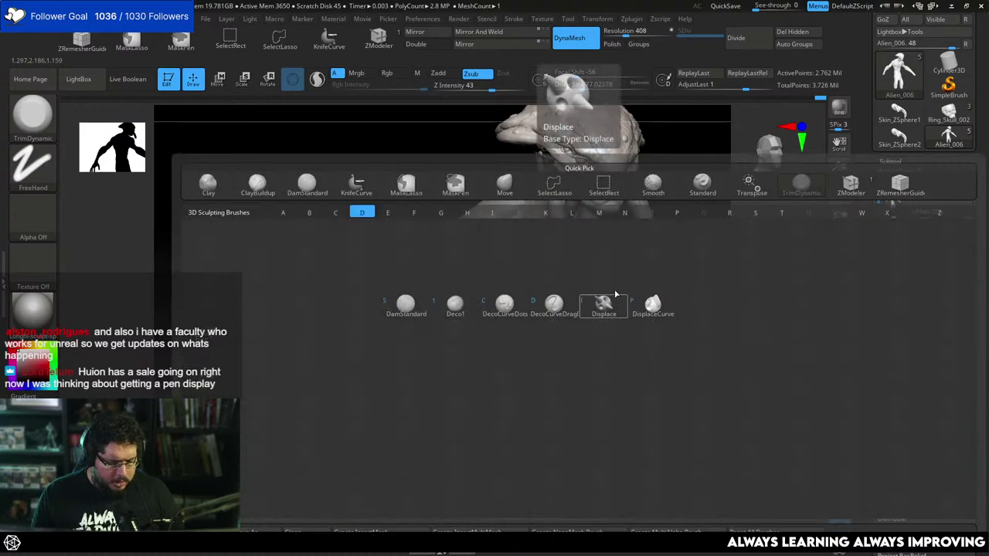
pyautogui.press('s')
pyautogui.press('space')
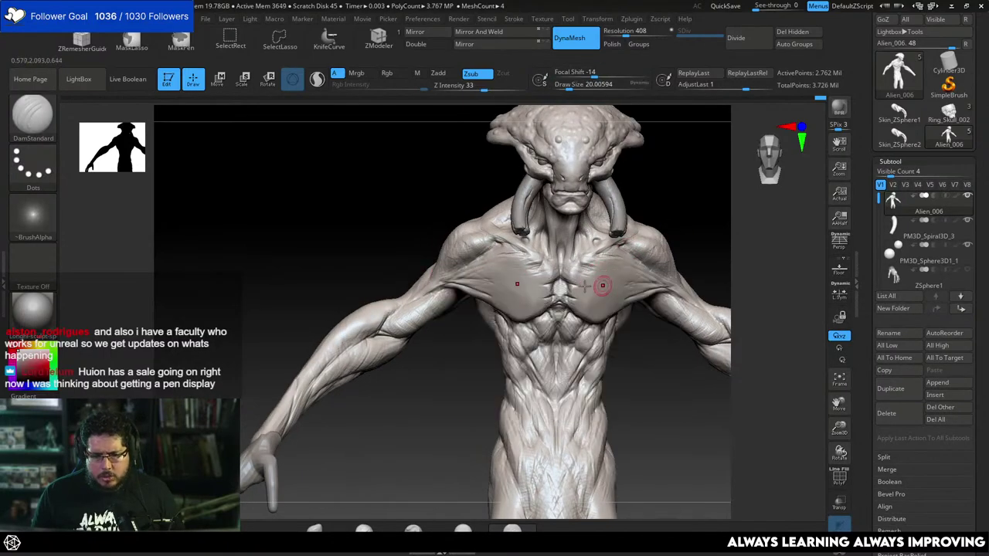
pyautogui.moveTo(633, 264); pyautogui.dragTo(578, 267, button='right')
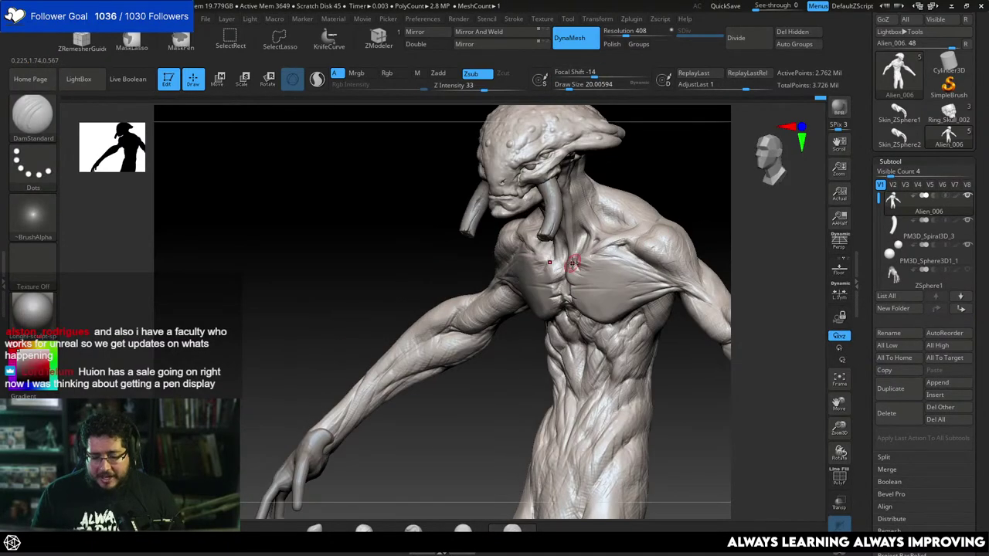
pyautogui.moveTo(678, 190)
pyautogui.keyDown('alt'); pyautogui.mouseDown(button='right')
pyautogui.moveTo(627, 154)
pyautogui.moveTo(618, 316)
pyautogui.moveTo(633, 300)
pyautogui.moveTo(702, 281)
pyautogui.moveTo(609, 347)
pyautogui.moveTo(517, 263)
pyautogui.moveTo(539, 247)
pyautogui.moveTo(488, 267)
pyautogui.mouseUp(button='right'); pyautogui.keyUp('alt')
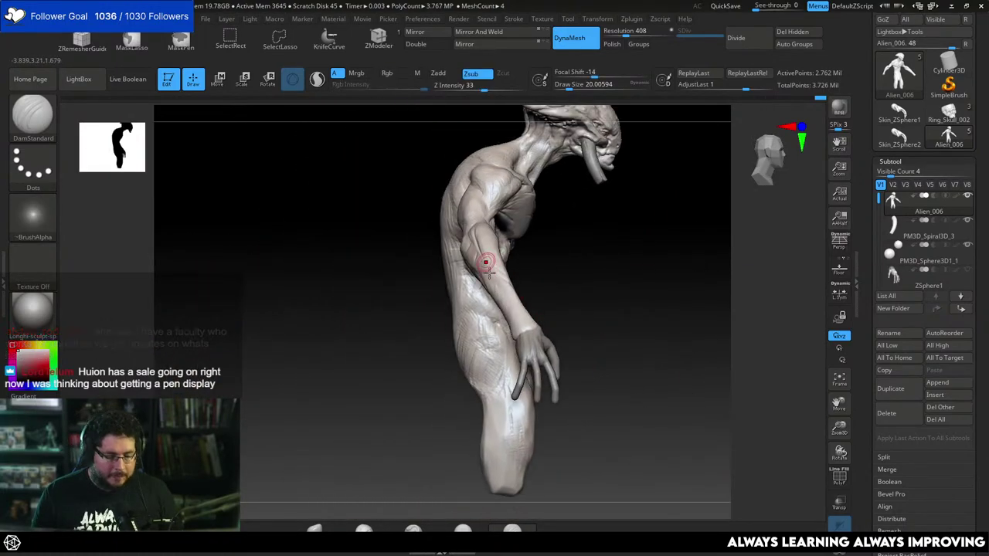
# Switch to the Google Images page in Chrome and select the existing search query for replacement.
pyautogui.hotkey('alt', 'Tab')
pyautogui.hotkey('alt', 'Tab')
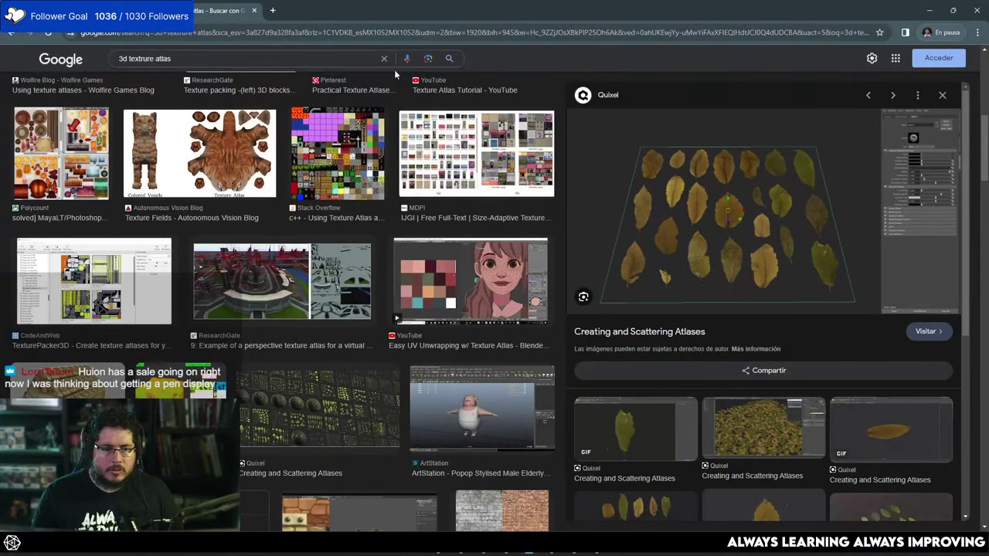
pyautogui.moveTo(318, 59); pyautogui.dragTo(67, 79)
pyautogui.write('sd')
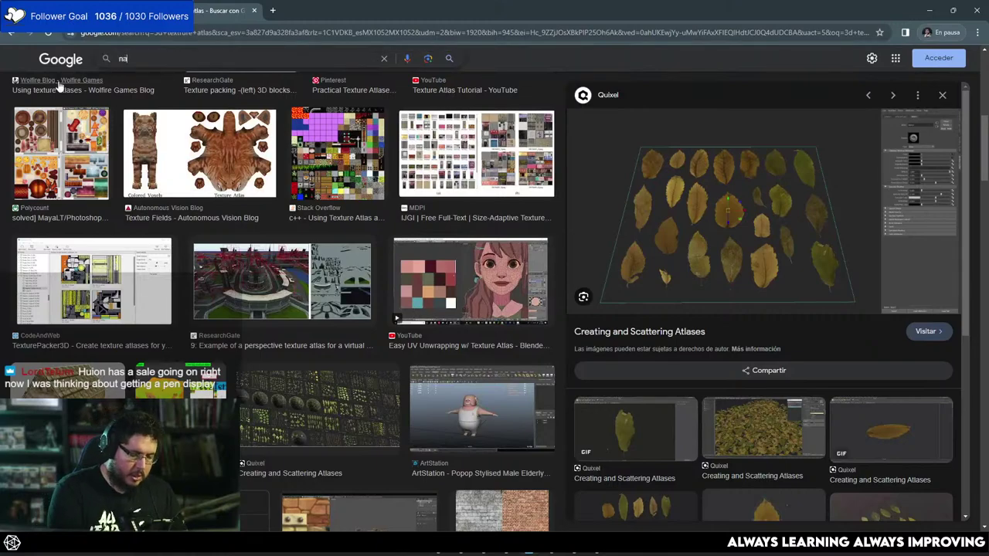
pyautogui.press('BackSpace')
pyautogui.press('BackSpace')
pyautogui.write('gh')
pyautogui.press('BackSpace')
pyautogui.press('BackSpace')
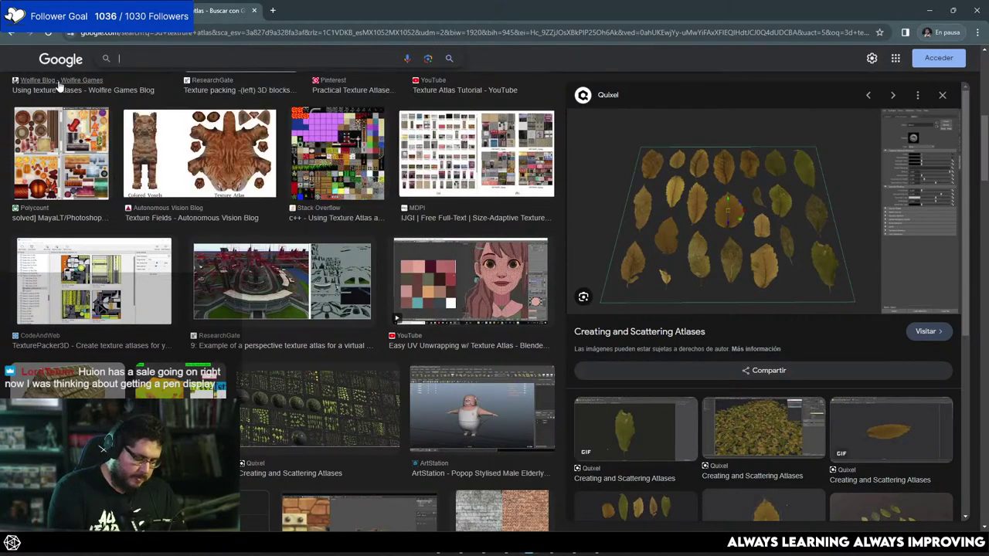
pyautogui.write('jkld')
pyautogui.press('BackSpace')
pyautogui.press('BackSpace')
pyautogui.press('BackSpace')
pyautogui.press('BackSpace')
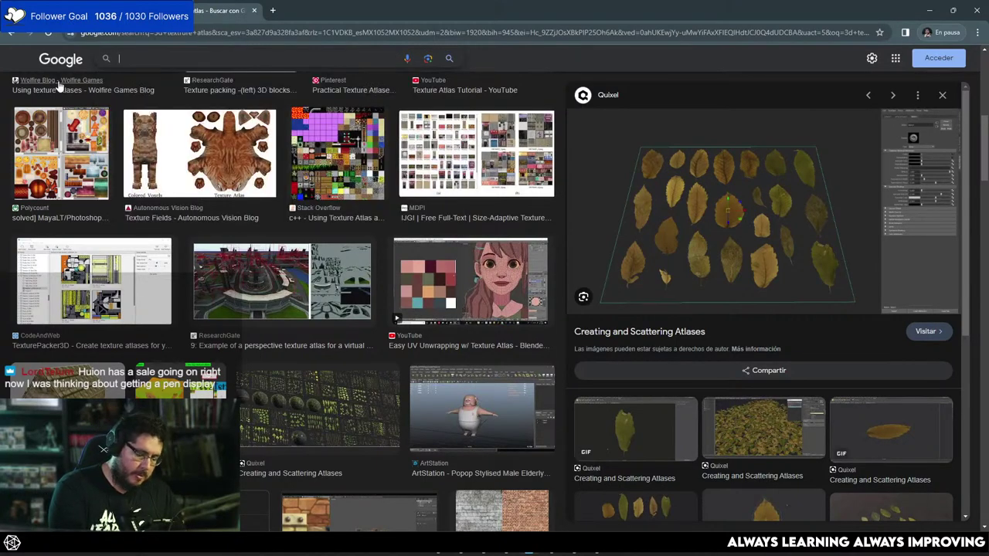
# Search Google Images for "halo elite side view" and open the Pinterest drawing showing front and side views.
pyautogui.write('halo elit')
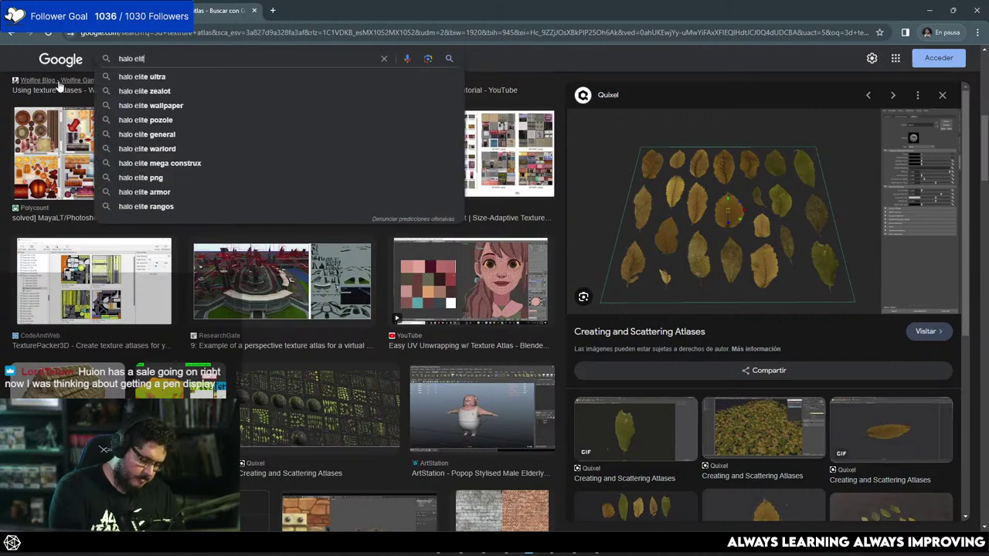
pyautogui.write('e side view')
pyautogui.press('Return')
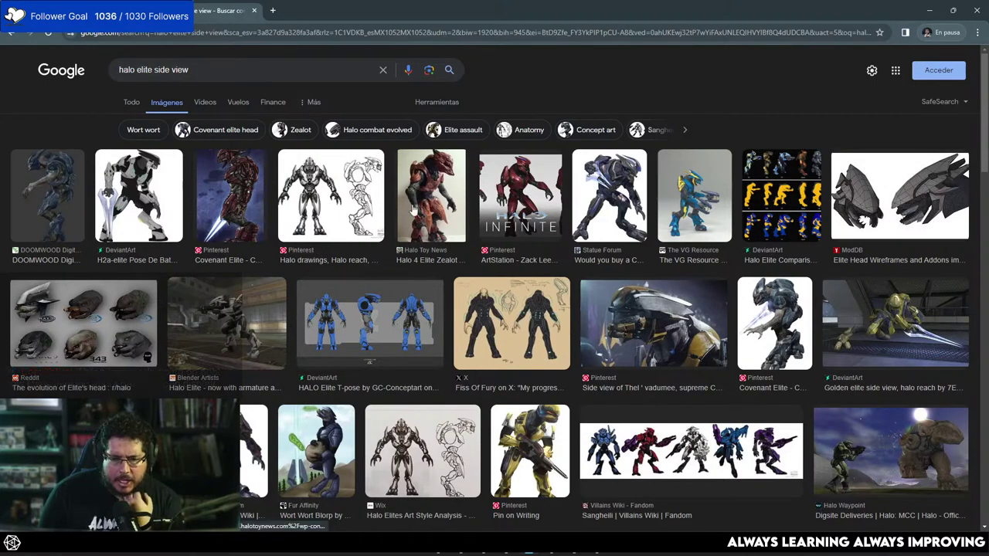
pyautogui.click(364, 228)
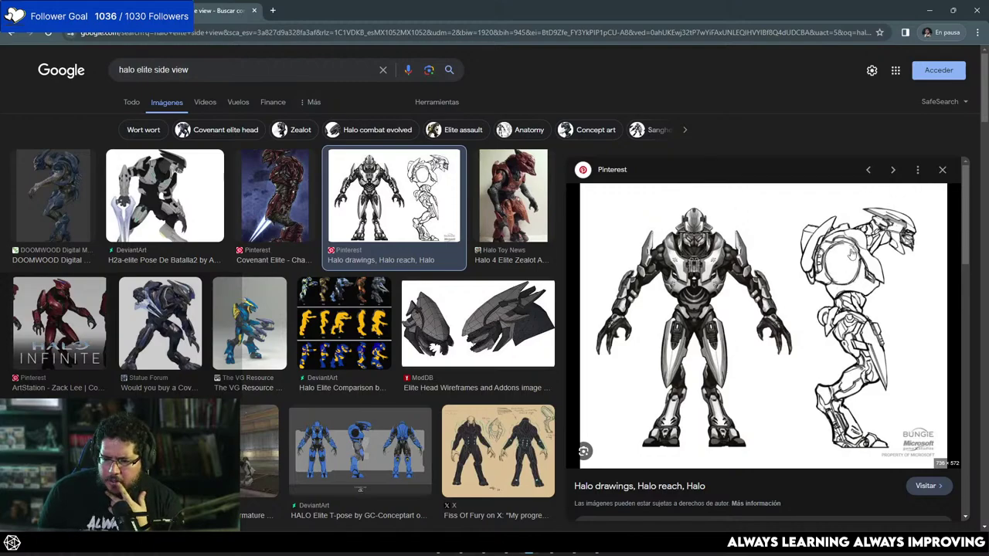
# Switch back to ZBrush, choose the Move brush and recheck the Halo elite drawing in Chrome against the sculpt.
pyautogui.hotkey('alt', 'Tab')
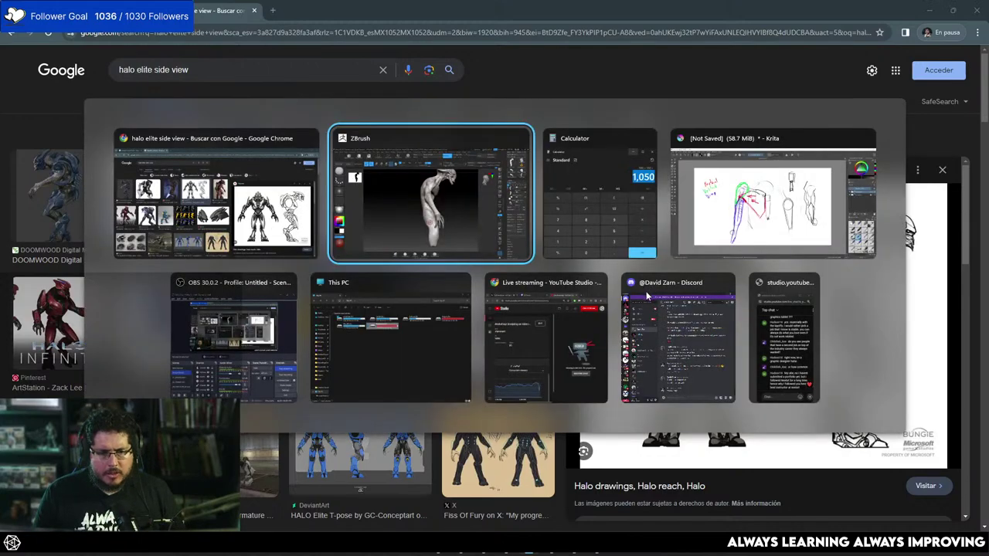
pyautogui.moveTo(653, 289); pyautogui.dragTo(630, 306)
pyautogui.press('b')
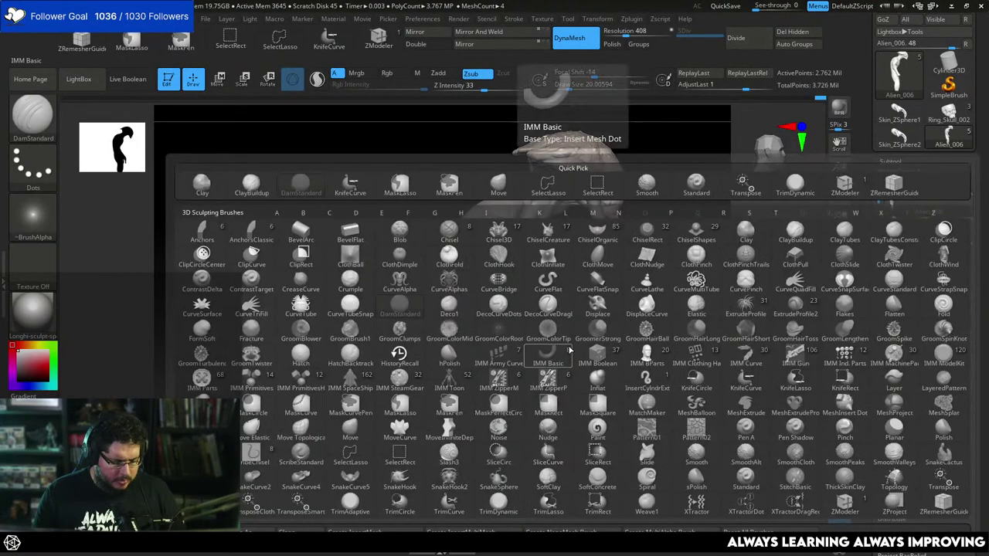
pyautogui.press('m')
pyautogui.press('v')
pyautogui.press('space')
pyautogui.hotkey('alt', 'Tab')
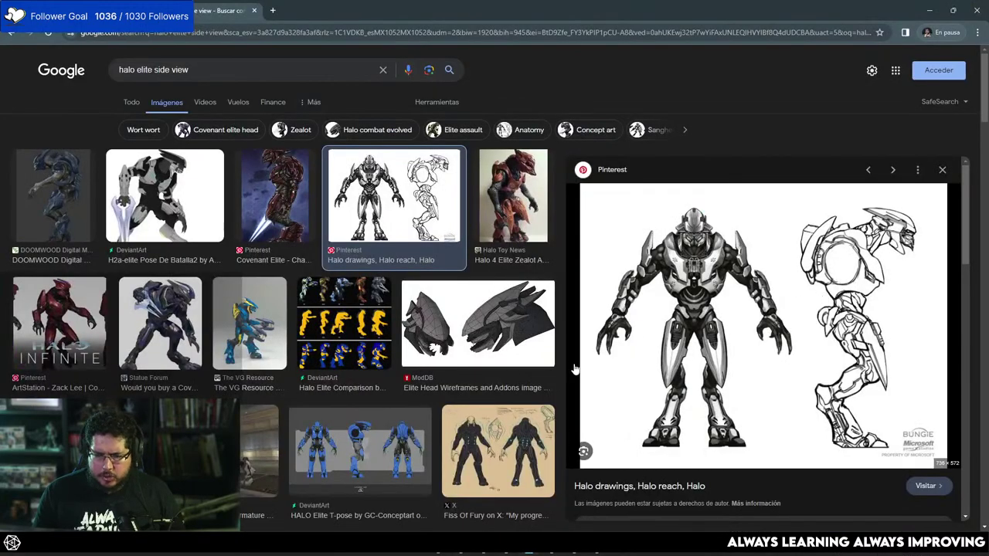
pyautogui.hotkey('alt', 'Tab')
# Hide the forearms with a selection to expose the torso profile in side view.
pyautogui.moveTo(554, 317)
pyautogui.mouseDown()
pyautogui.moveTo(672, 243)
pyautogui.moveTo(652, 239)
pyautogui.mouseUp()
pyautogui.keyDown('ctrl'); pyautogui.keyDown('alt'); pyautogui.keyDown('shift'); pyautogui.moveTo(709, 231); pyautogui.dragTo(568, 363); pyautogui.keyUp('shift'); pyautogui.keyUp('alt'); pyautogui.keyUp('ctrl')
pyautogui.keyDown('ctrl'); pyautogui.keyDown('alt'); pyautogui.keyDown('shift'); pyautogui.moveTo(680, 382); pyautogui.dragTo(551, 325); pyautogui.keyUp('shift'); pyautogui.keyUp('alt'); pyautogui.keyUp('ctrl')
pyautogui.moveTo(667, 291)
pyautogui.mouseDown()
pyautogui.moveTo(634, 281)
pyautogui.moveTo(616, 296)
pyautogui.mouseUp()
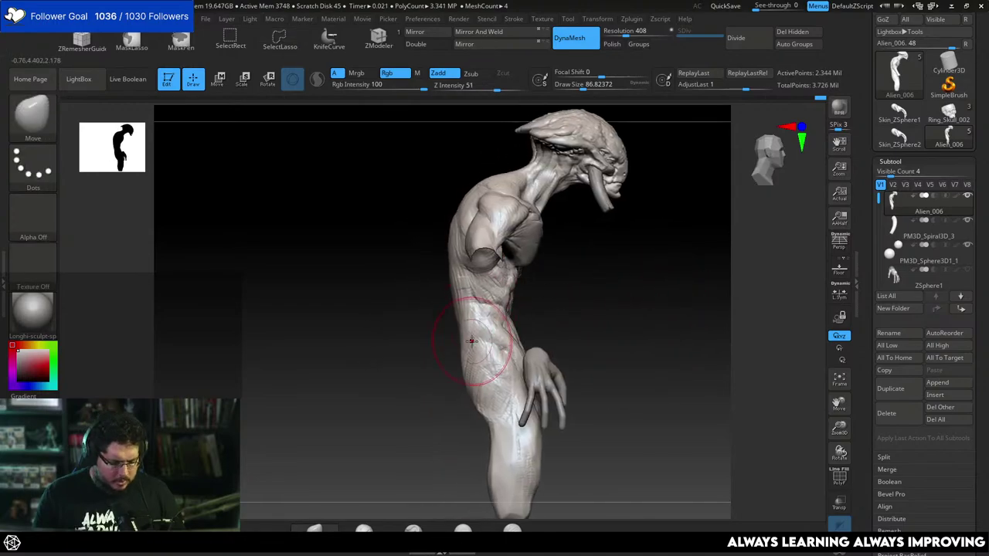
# Push the lower back inward at the waist in side view with the Move brush at a draw size of about 97.
pyautogui.press('space')
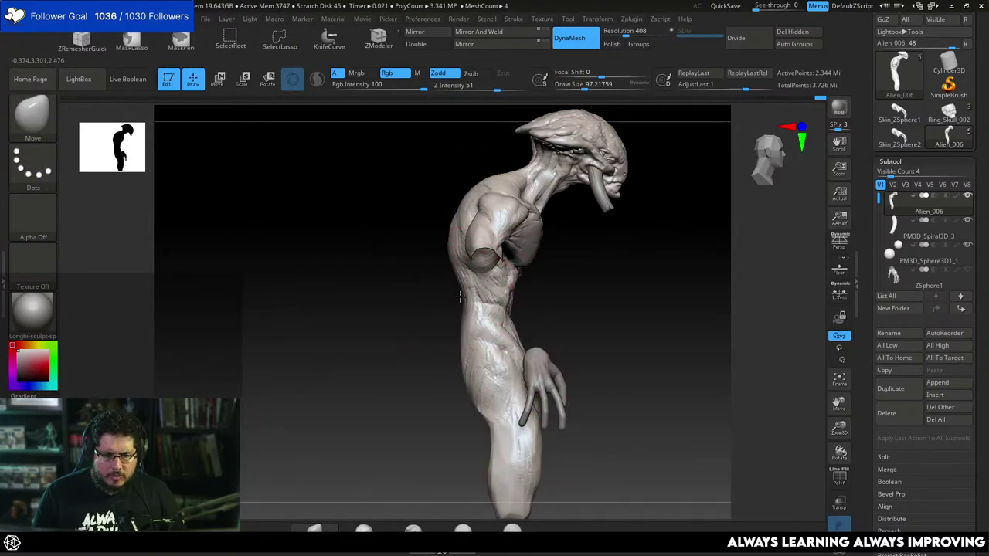
pyautogui.moveTo(460, 296)
pyautogui.keyDown('ctrl'); pyautogui.keyDown('shift'); pyautogui.mouseDown()
pyautogui.moveTo(455, 370)
pyautogui.moveTo(468, 333)
pyautogui.mouseUp(); pyautogui.keyUp('shift'); pyautogui.keyUp('ctrl')
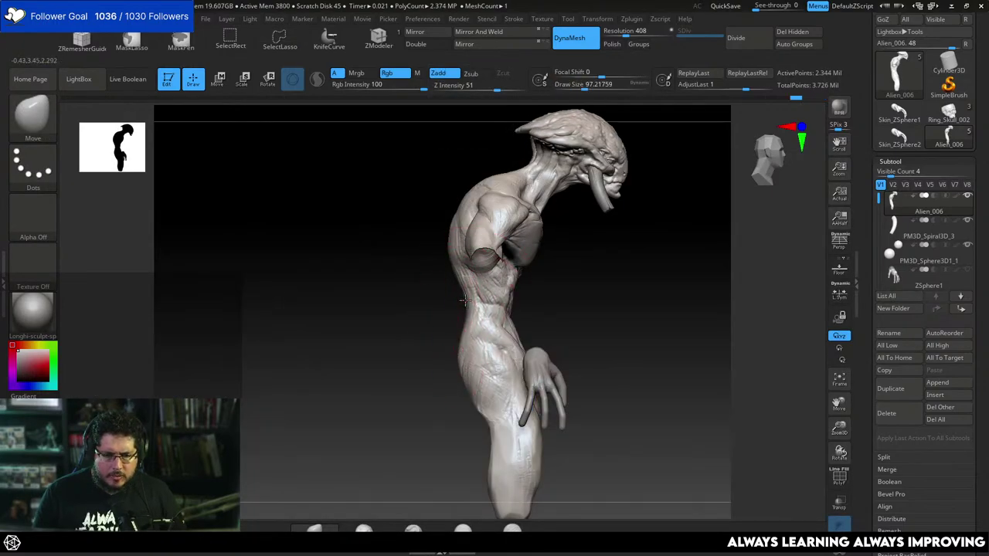
pyautogui.moveTo(466, 309); pyautogui.dragTo(473, 300)
pyautogui.moveTo(614, 315); pyautogui.dragTo(542, 318)
pyautogui.moveTo(542, 317); pyautogui.dragTo(563, 312, button='right')
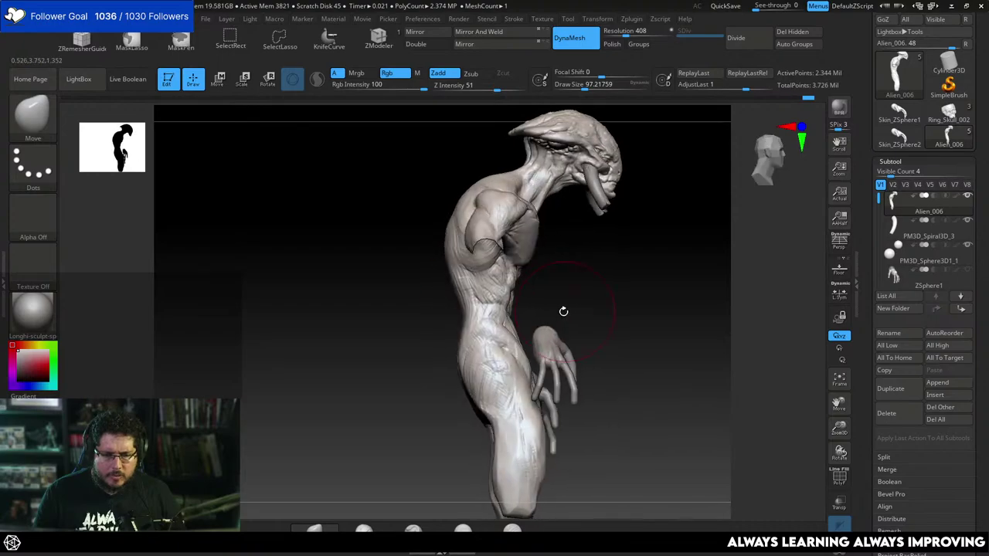
# Recheck the Halo elite reference and refine the waist and back curve from the side with Move at draw sizes of about 65 and 116.
pyautogui.hotkey('alt', 'Tab')
pyautogui.hotkey('alt', 'Tab')
pyautogui.press('space')
pyautogui.moveTo(527, 307)
pyautogui.mouseDown()
pyautogui.moveTo(544, 305)
pyautogui.moveTo(534, 324)
pyautogui.moveTo(544, 316)
pyautogui.mouseUp()
pyautogui.moveTo(544, 316)
pyautogui.mouseDown(button='right')
pyautogui.moveTo(572, 309)
pyautogui.moveTo(556, 305)
pyautogui.moveTo(608, 274)
pyautogui.moveTo(551, 312)
pyautogui.moveTo(581, 311)
pyautogui.mouseUp(button='right')
pyautogui.keyDown('ctrl'); pyautogui.moveTo(581, 311); pyautogui.dragTo(594, 314, button='right'); pyautogui.keyUp('ctrl')
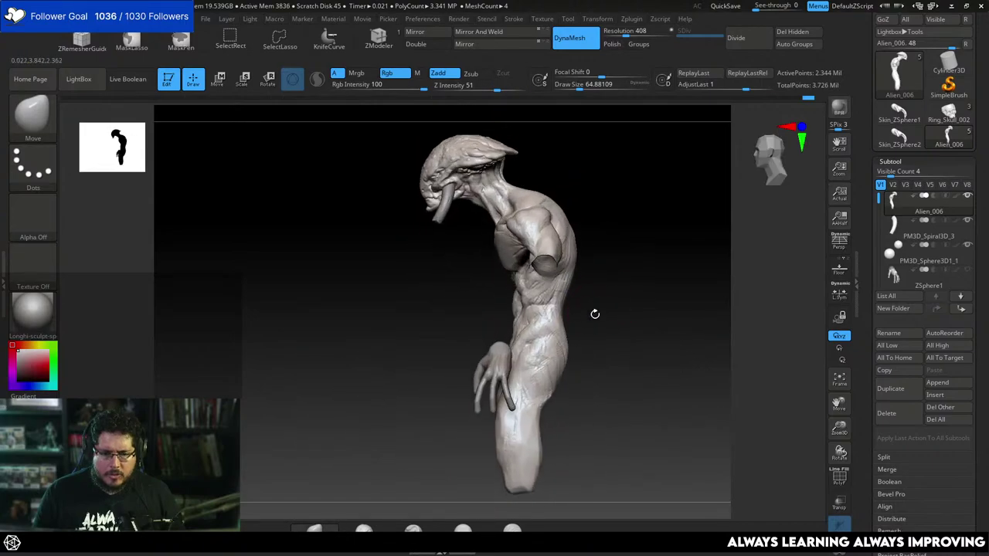
pyautogui.press('space')
pyautogui.moveTo(502, 307); pyautogui.dragTo(524, 306)
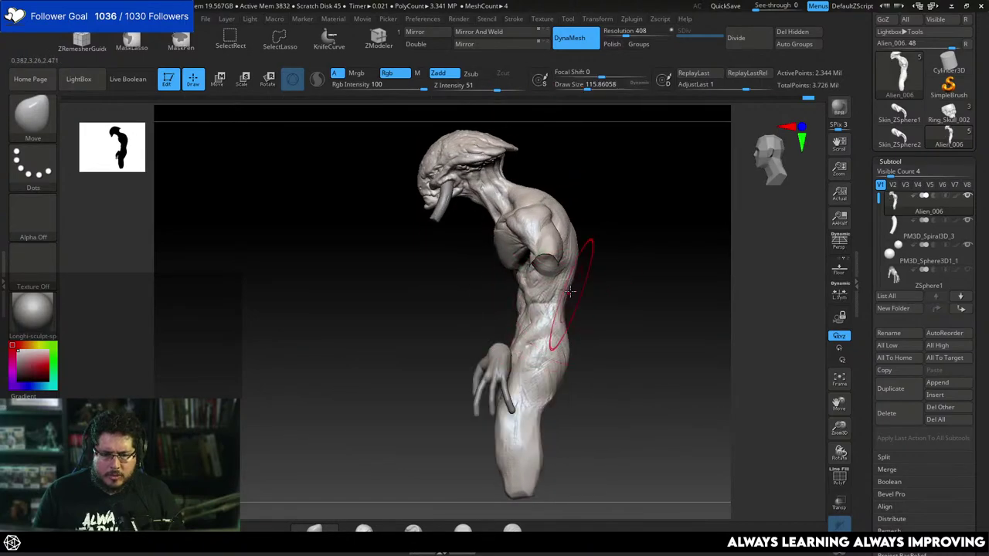
pyautogui.moveTo(603, 286); pyautogui.dragTo(598, 214, button='right')
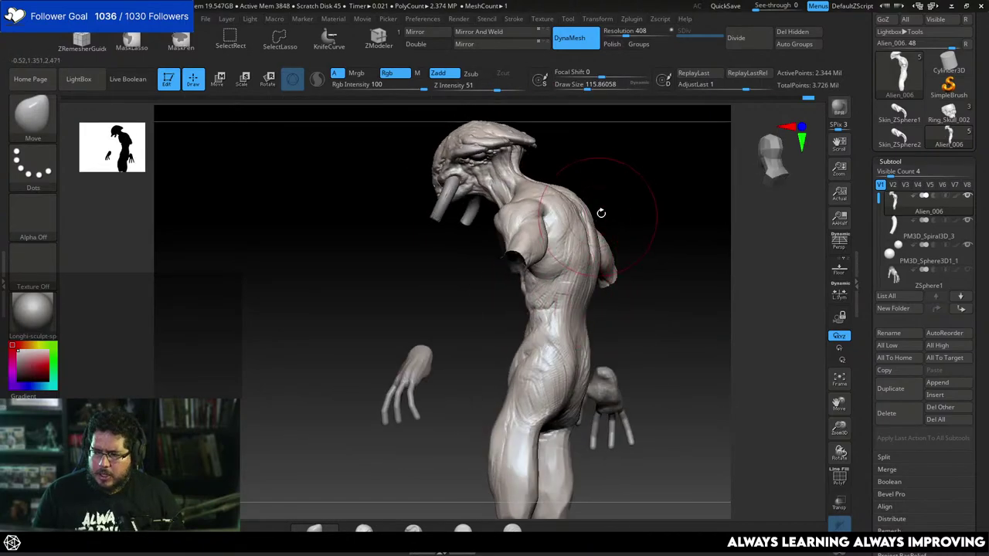
# Trim the surfaces of the lower back and flank with TrimDynamic at a draw size of about 31.
pyautogui.press('b')
pyautogui.press('t')
pyautogui.press('d')
pyautogui.press('space')
pyautogui.moveTo(582, 286); pyautogui.dragTo(570, 283)
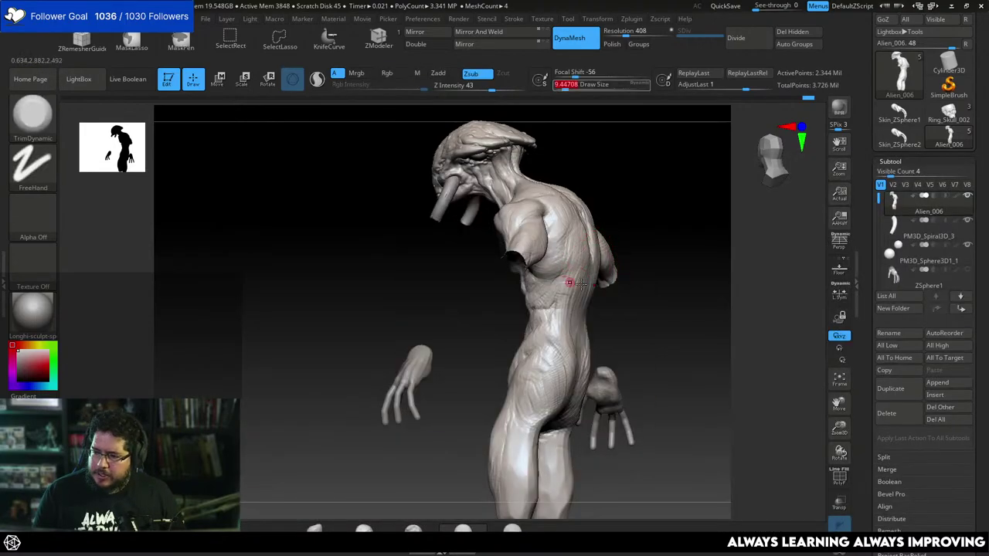
pyautogui.moveTo(574, 295); pyautogui.dragTo(603, 306, button='right')
pyautogui.press('space')
pyautogui.moveTo(602, 306); pyautogui.dragTo(609, 297)
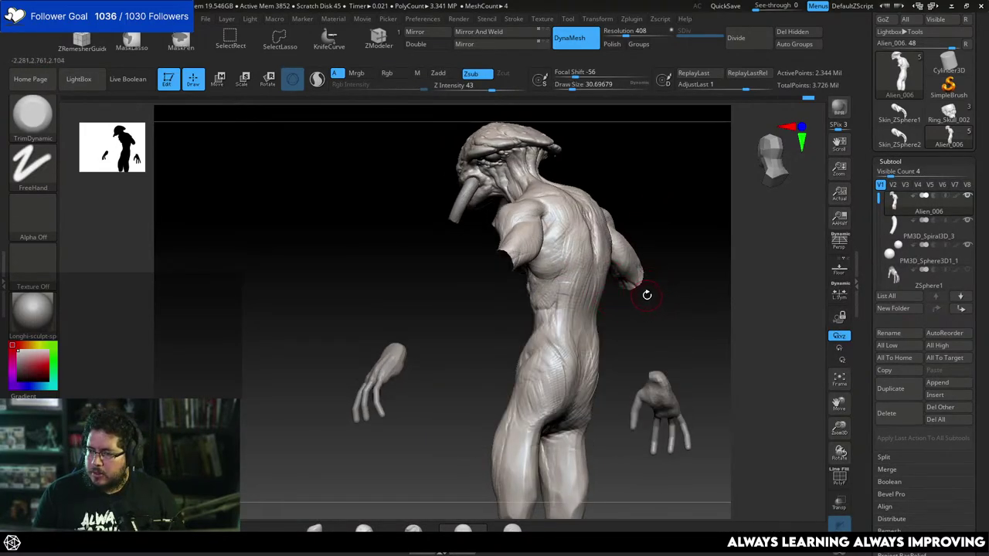
pyautogui.moveTo(651, 309); pyautogui.dragTo(674, 306, button='right')
pyautogui.press('space')
pyautogui.moveTo(607, 300)
pyautogui.mouseDown()
pyautogui.moveTo(620, 296)
pyautogui.moveTo(564, 281)
pyautogui.mouseUp()
# Build up the muscles of the middle and lower back with ClayBuildup at draw sizes of about 39 and 56.
pyautogui.press('b')
pyautogui.press('c')
pyautogui.press('b')
pyautogui.press('space')
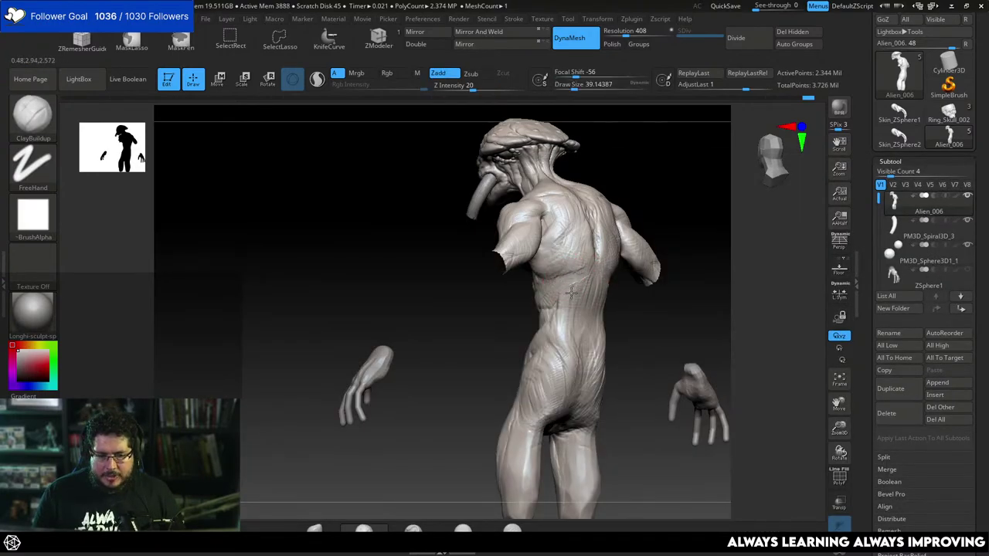
pyautogui.moveTo(581, 292); pyautogui.dragTo(554, 291, button='right')
pyautogui.press('space')
pyautogui.moveTo(585, 293); pyautogui.dragTo(592, 292)
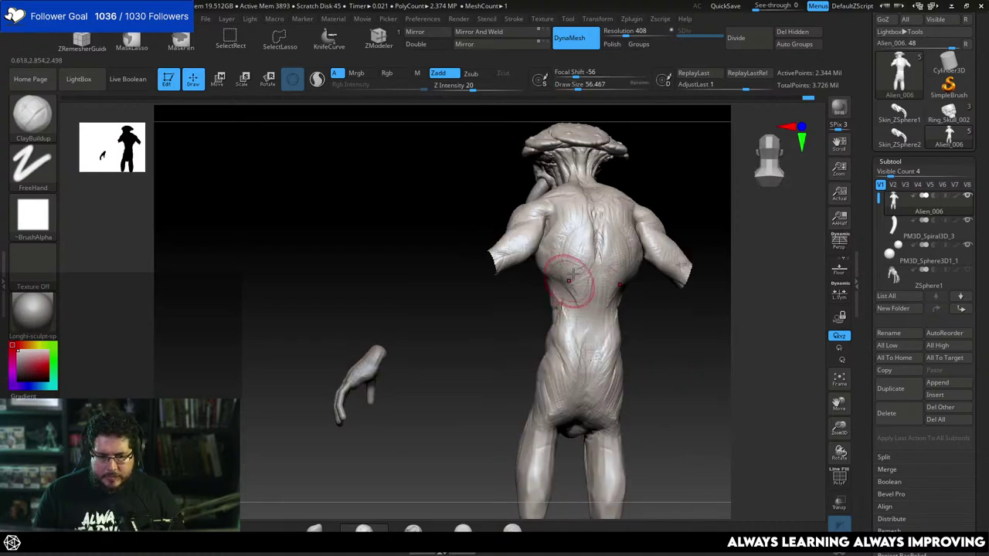
# Build up the flank and side waist muscles with ClayBuildup at draw sizes of about 31 and 37.
pyautogui.moveTo(574, 317)
pyautogui.mouseDown(button='right')
pyautogui.moveTo(558, 307)
pyautogui.moveTo(652, 254)
pyautogui.moveTo(595, 244)
pyautogui.moveTo(636, 249)
pyautogui.moveTo(627, 261)
pyautogui.moveTo(557, 263)
pyautogui.moveTo(505, 247)
pyautogui.mouseUp(button='right')
pyautogui.press('[')
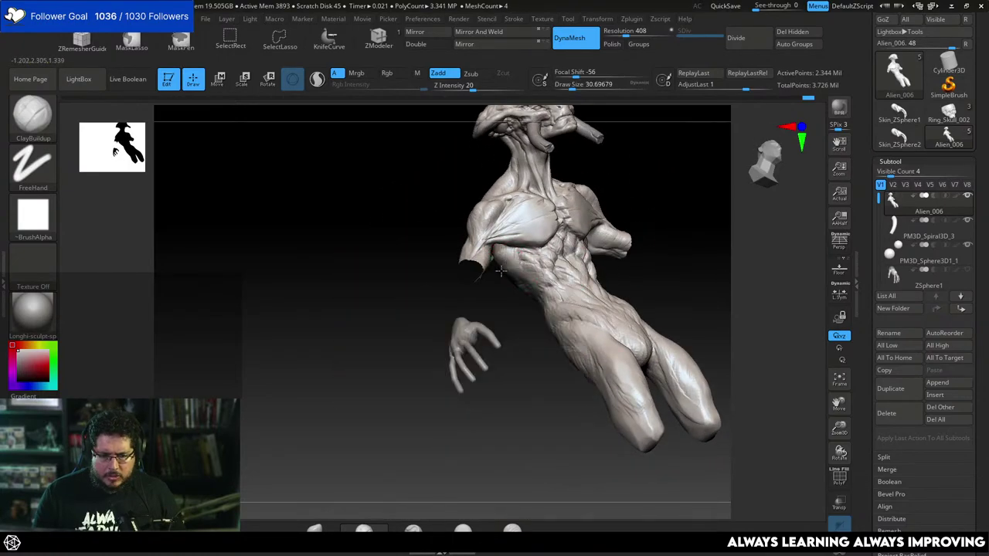
pyautogui.moveTo(524, 293); pyautogui.dragTo(543, 300, button='right')
pyautogui.press('space')
pyautogui.moveTo(543, 300); pyautogui.dragTo(546, 299)
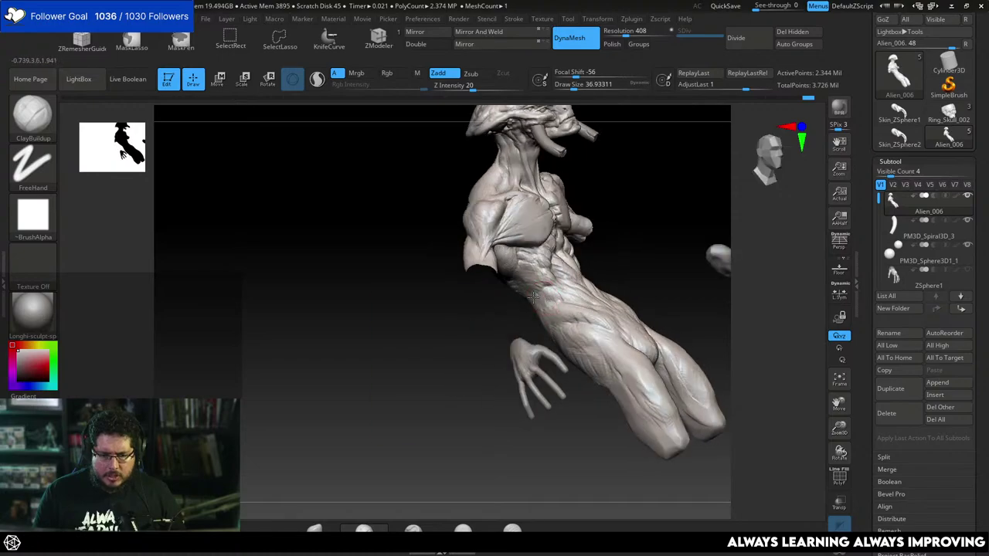
pyautogui.moveTo(546, 292)
pyautogui.mouseDown(button='right')
pyautogui.moveTo(610, 269)
pyautogui.moveTo(627, 283)
pyautogui.moveTo(598, 267)
pyautogui.moveTo(578, 300)
pyautogui.mouseUp(button='right')
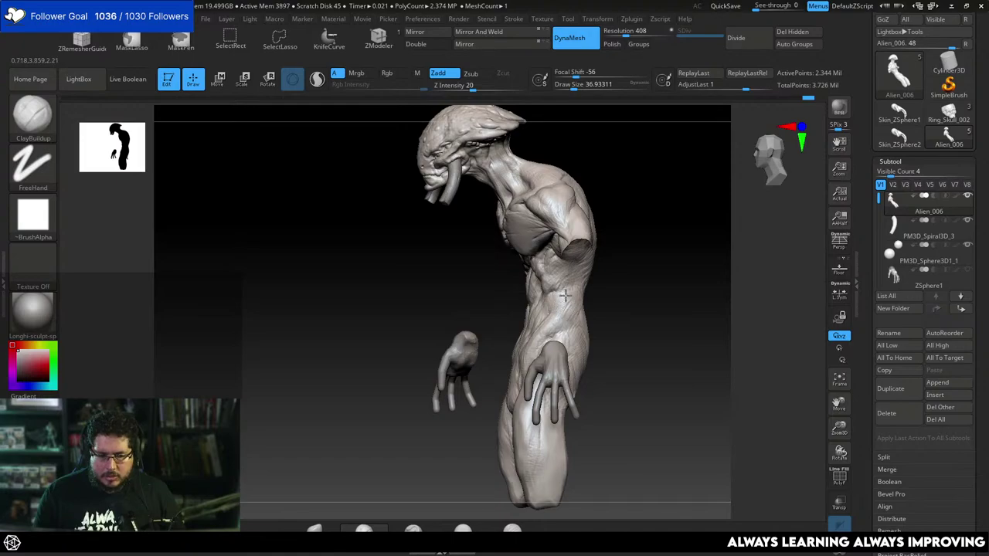
pyautogui.moveTo(576, 300)
pyautogui.mouseDown(button='right')
pyautogui.moveTo(671, 298)
pyautogui.moveTo(529, 308)
pyautogui.moveTo(625, 285)
pyautogui.moveTo(660, 238)
pyautogui.moveTo(693, 252)
pyautogui.moveTo(657, 250)
pyautogui.mouseUp(button='right')
# Load the earlier Alien_005 tool from the Alien assets folder.
pyautogui.moveTo(977, 77); pyautogui.dragTo(977, 166)
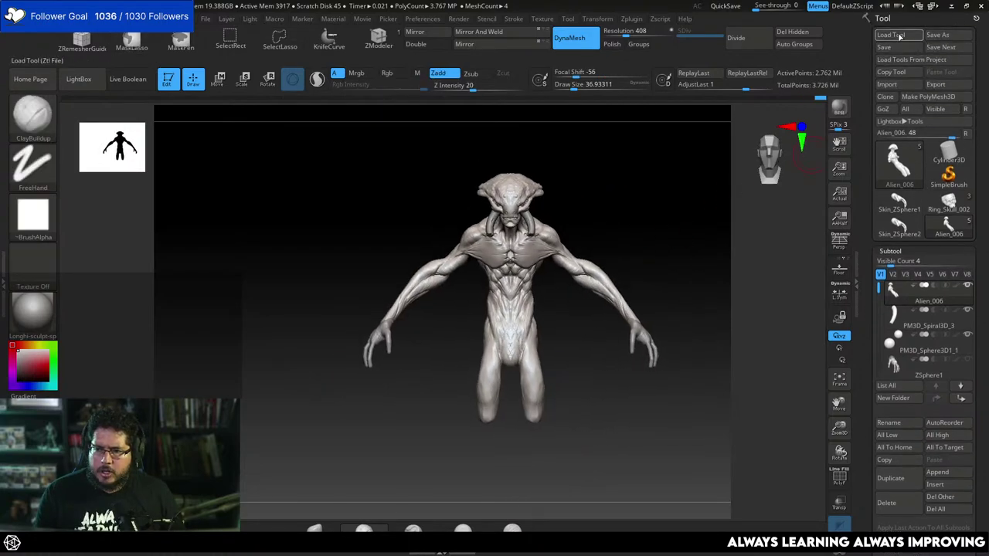
pyautogui.click(896, 35)
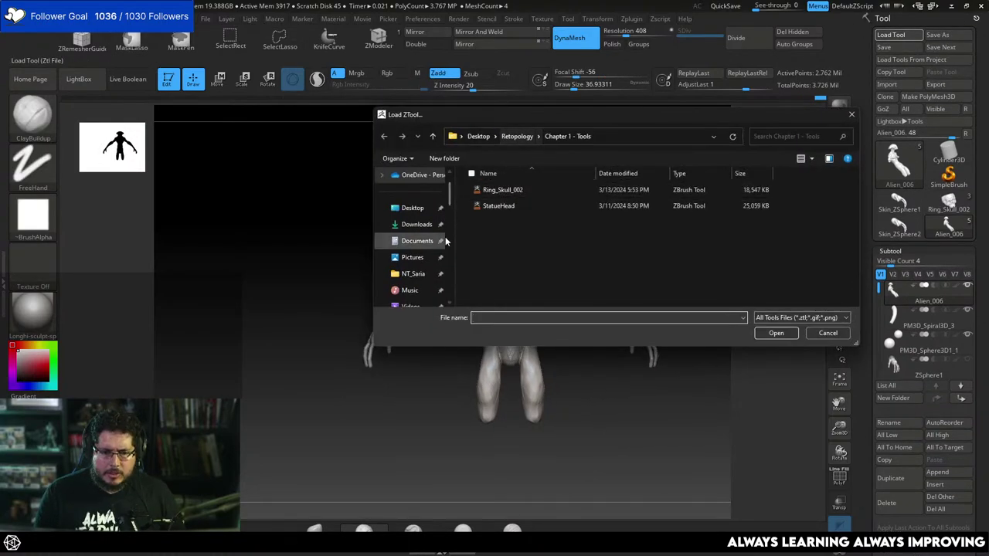
pyautogui.scroll(-5, 421, 242)
pyautogui.click(410, 240)
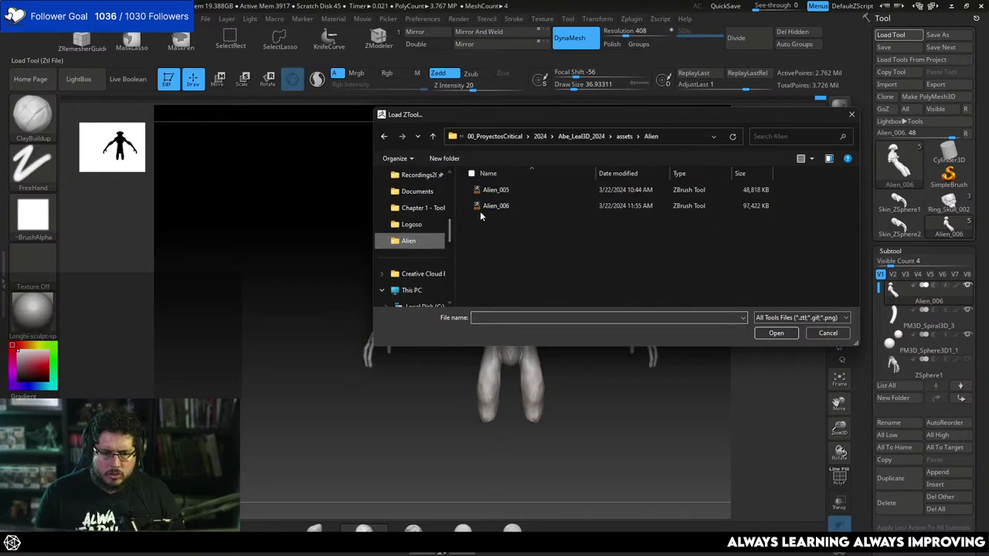
pyautogui.doubleClick(494, 190)
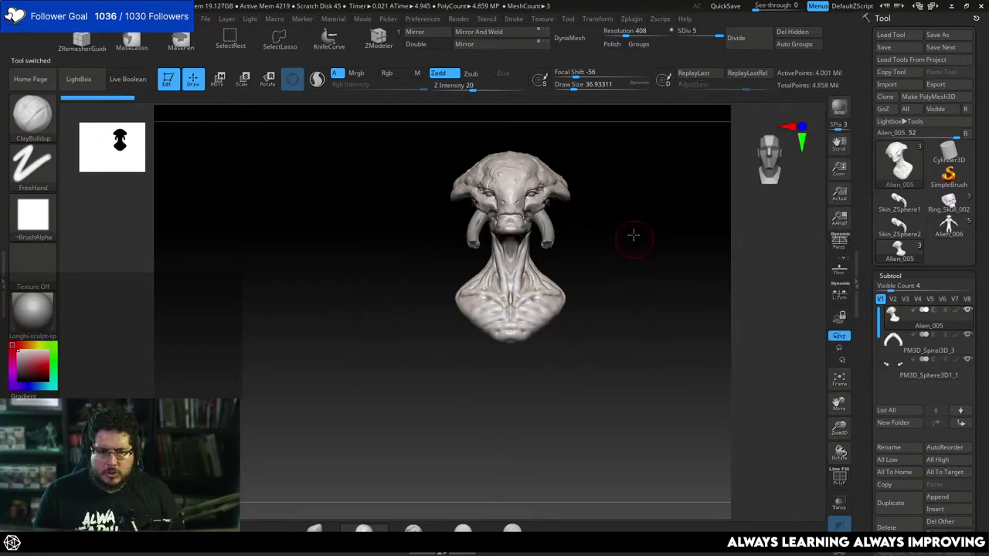
# Compare the head and proportions of the Alien_005 bust with the Alien_006 body, ending on Alien_006.
pyautogui.moveTo(633, 235); pyautogui.dragTo(717, 318)
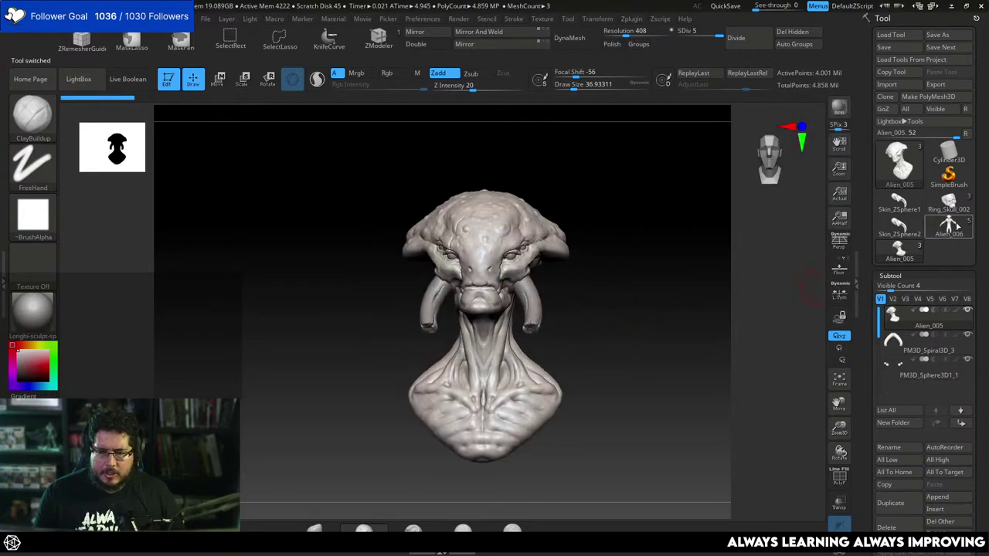
pyautogui.click(956, 224)
pyautogui.moveTo(691, 261)
pyautogui.mouseDown()
pyautogui.moveTo(676, 296)
pyautogui.moveTo(616, 345)
pyautogui.moveTo(610, 294)
pyautogui.moveTo(631, 276)
pyautogui.moveTo(638, 305)
pyautogui.moveTo(687, 272)
pyautogui.moveTo(680, 262)
pyautogui.mouseUp()
pyautogui.click(900, 249)
pyautogui.click(951, 226)
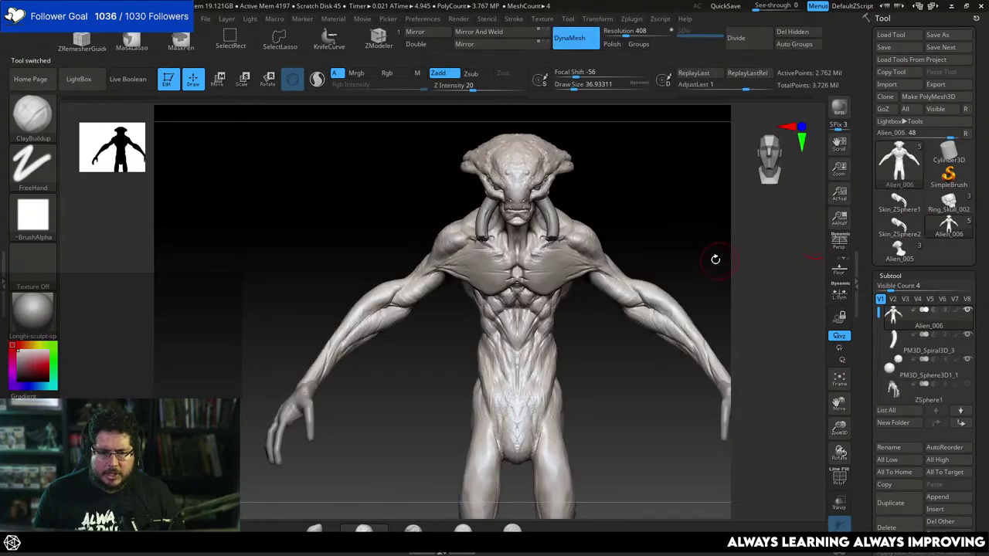
# Adjust the face around the eyes and cheeks with the Move brush at draw sizes of about 97 and 83.
pyautogui.keyDown('alt'); pyautogui.moveTo(716, 260); pyautogui.dragTo(625, 442); pyautogui.keyUp('alt')
pyautogui.keyDown('alt'); pyautogui.moveTo(668, 199); pyautogui.dragTo(607, 298); pyautogui.keyUp('alt')
pyautogui.press('b')
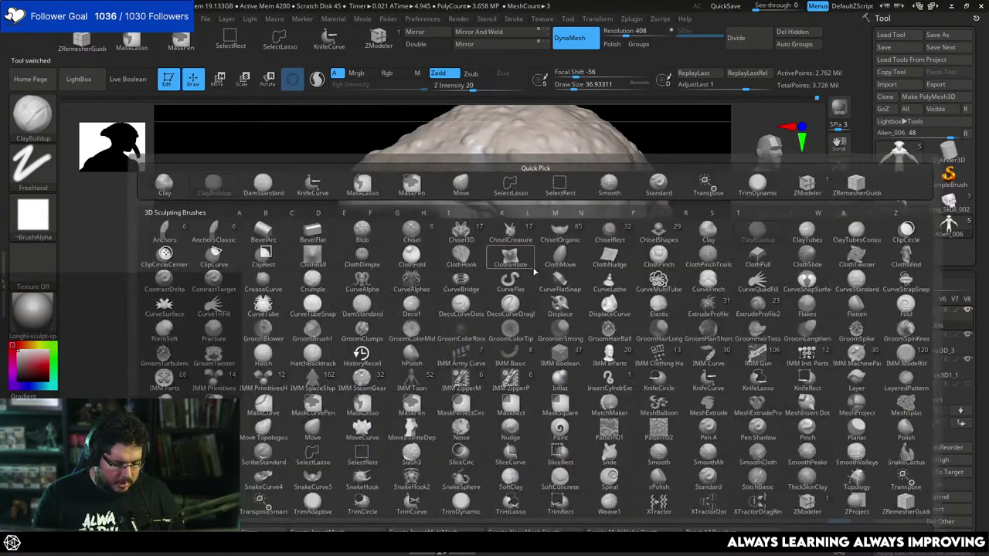
pyautogui.press('m')
pyautogui.press('v')
pyautogui.press('space')
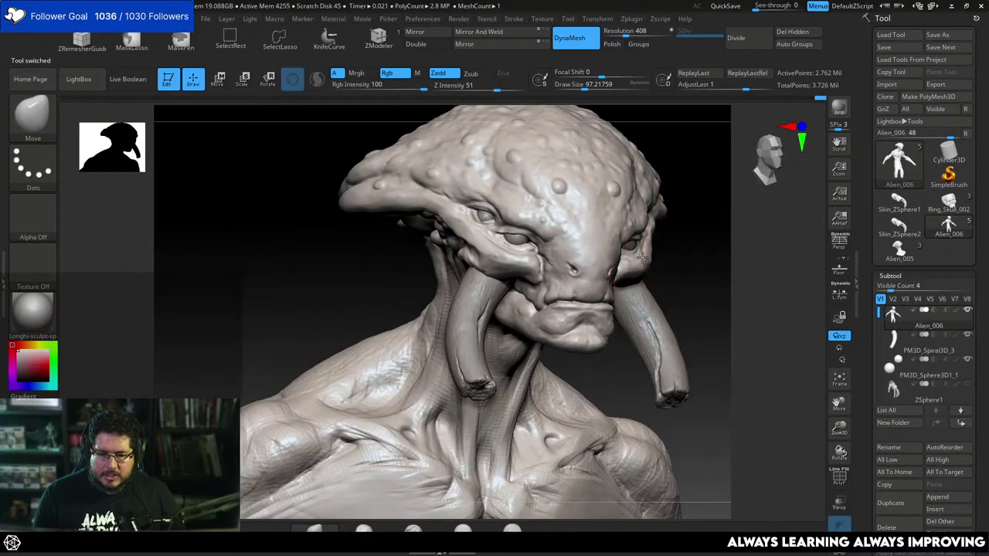
pyautogui.moveTo(663, 248); pyautogui.dragTo(590, 310)
pyautogui.press('space')
pyautogui.click(643, 251)
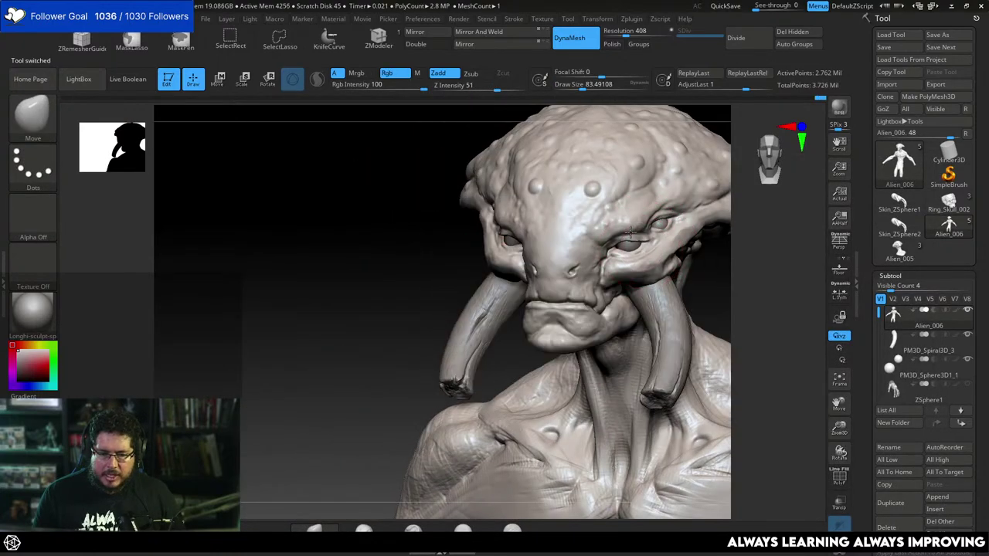
# Refine the eye sockets and brow with Move at draw sizes of about 68 and 41.
pyautogui.press('space')
pyautogui.click(624, 233)
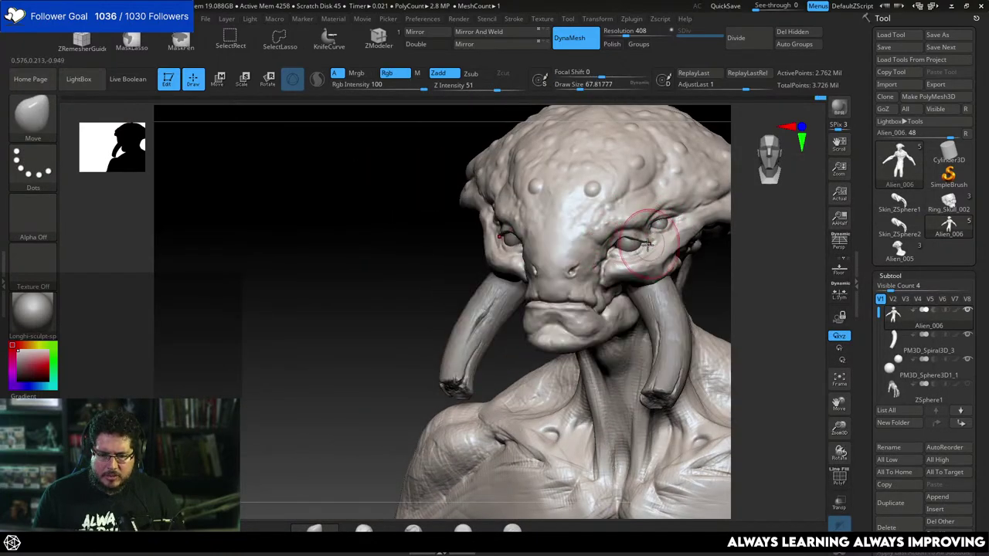
pyautogui.moveTo(648, 245); pyautogui.dragTo(585, 267, button='right')
pyautogui.press('space')
pyautogui.click(618, 249)
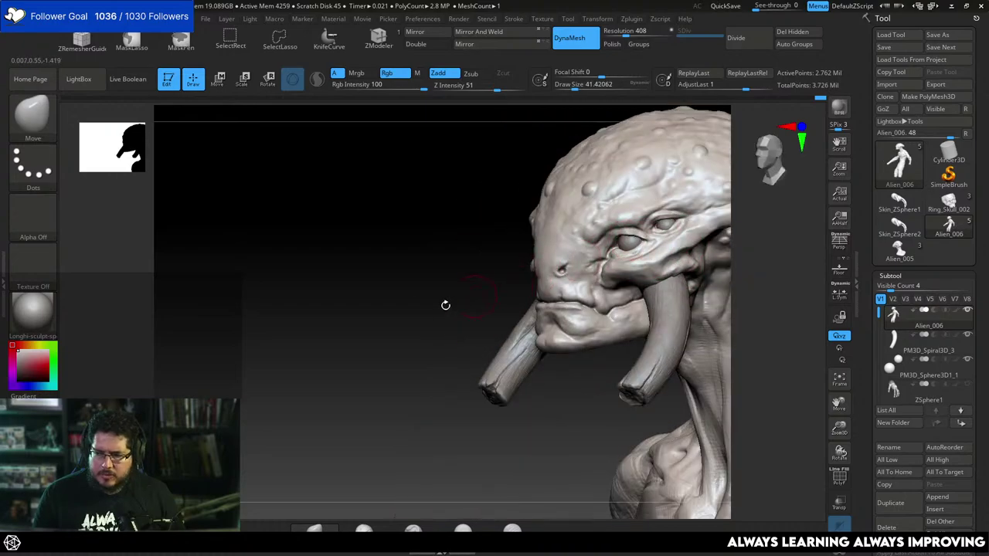
pyautogui.moveTo(445, 306); pyautogui.dragTo(397, 323, button='right')
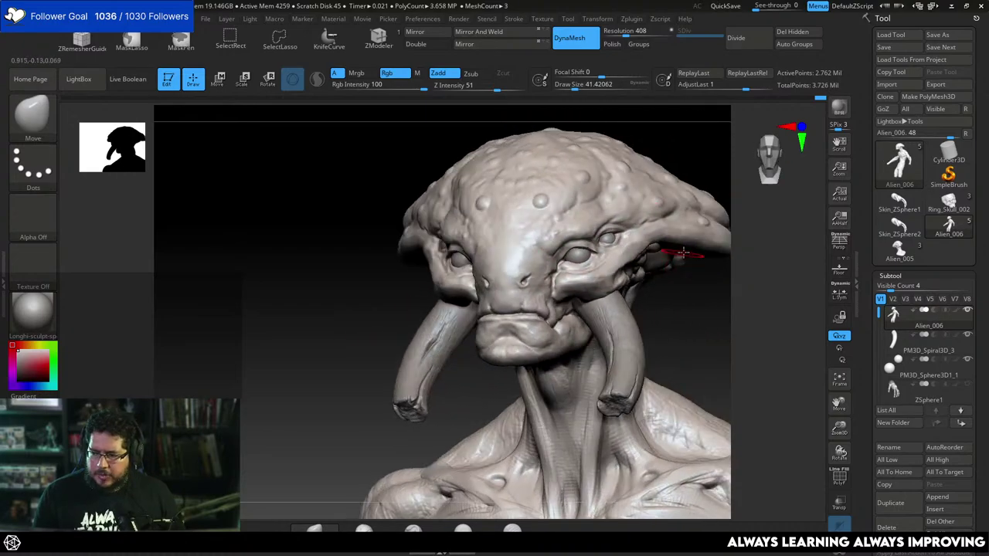
# Reshape the brow above the eyes from side and upper views with Move at draw sizes of about 94 and 74.
pyautogui.moveTo(687, 277)
pyautogui.mouseDown(button='right')
pyautogui.moveTo(698, 316)
pyautogui.moveTo(674, 289)
pyautogui.moveTo(541, 267)
pyautogui.mouseUp(button='right')
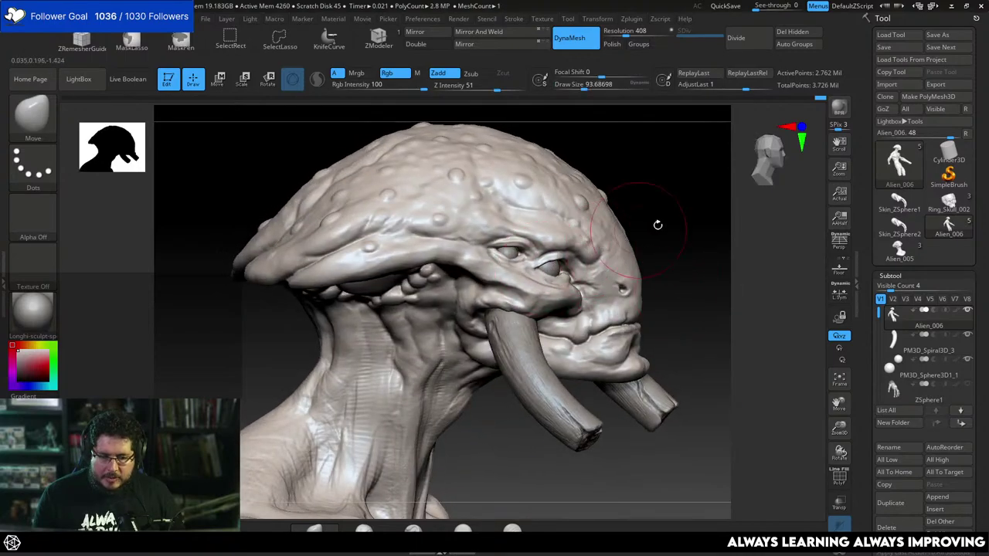
pyautogui.moveTo(657, 225); pyautogui.dragTo(552, 281, button='right')
pyautogui.press('space')
pyautogui.moveTo(690, 201); pyautogui.dragTo(555, 275)
pyautogui.press('space')
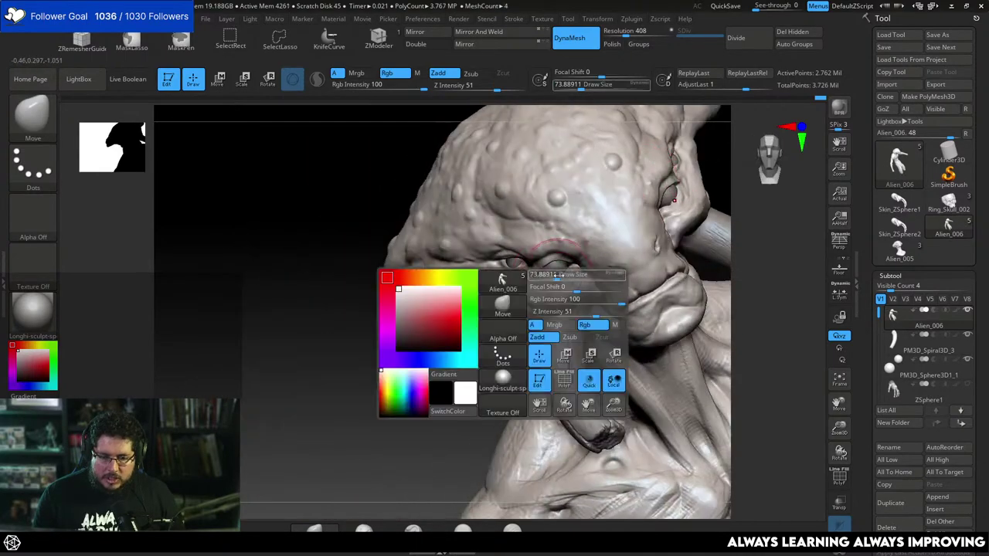
pyautogui.click(548, 273)
# Shape the eyelids and outer eye corners from the side with Move at a draw size of about 51.
pyautogui.moveTo(476, 354)
pyautogui.mouseDown(button='right')
pyautogui.moveTo(618, 221)
pyautogui.moveTo(561, 269)
pyautogui.moveTo(641, 214)
pyautogui.moveTo(579, 258)
pyautogui.moveTo(641, 214)
pyautogui.moveTo(510, 279)
pyautogui.mouseUp(button='right')
pyautogui.moveTo(699, 179)
pyautogui.mouseDown(button='right')
pyautogui.moveTo(687, 200)
pyautogui.moveTo(660, 188)
pyautogui.moveTo(546, 262)
pyautogui.moveTo(644, 223)
pyautogui.moveTo(543, 255)
pyautogui.mouseUp(button='right')
pyautogui.moveTo(433, 286); pyautogui.dragTo(533, 286, button='right')
pyautogui.press('space')
pyautogui.moveTo(534, 286); pyautogui.dragTo(522, 287)
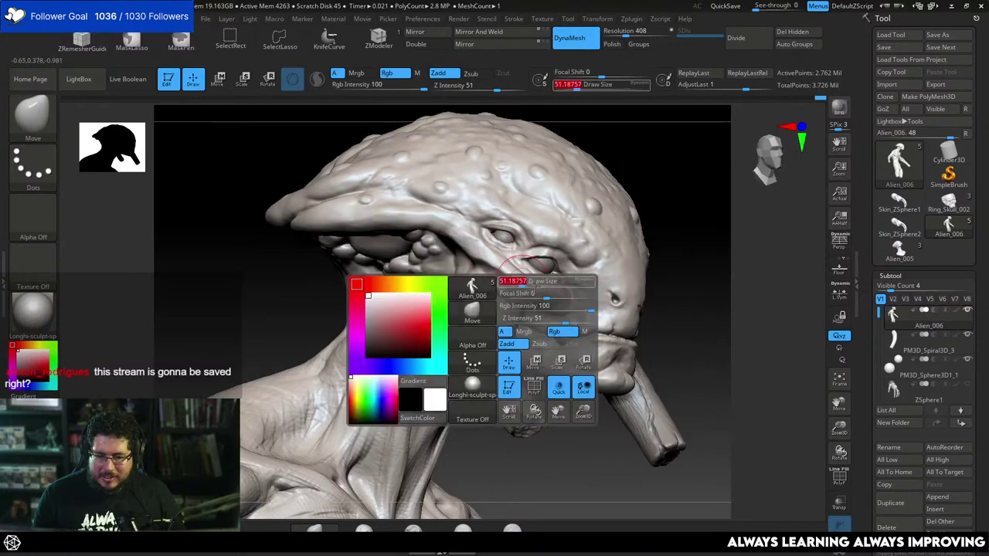
pyautogui.moveTo(531, 266); pyautogui.dragTo(690, 250, button='right')
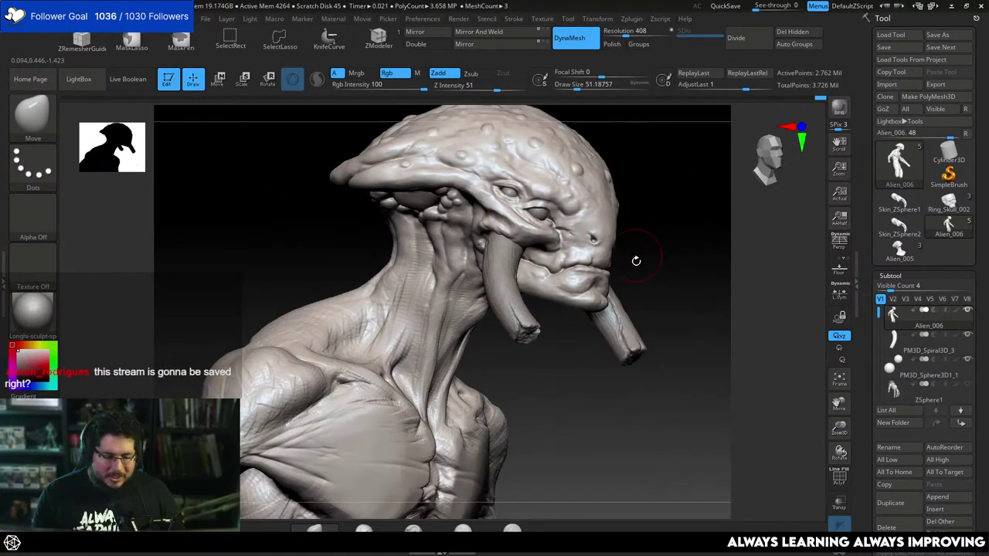
# Carve the creases around the eyelids with DamStandard at draw sizes of about 17 and 25.
pyautogui.press('b')
pyautogui.press('d')
pyautogui.press('s')
pyautogui.press('space')
pyautogui.moveTo(641, 260); pyautogui.dragTo(631, 258)
pyautogui.moveTo(631, 258)
pyautogui.keyDown('ctrl'); pyautogui.mouseDown(button='right')
pyautogui.moveTo(669, 275)
pyautogui.moveTo(683, 254)
pyautogui.moveTo(619, 191)
pyautogui.mouseUp(button='right'); pyautogui.keyUp('ctrl')
pyautogui.press('b')
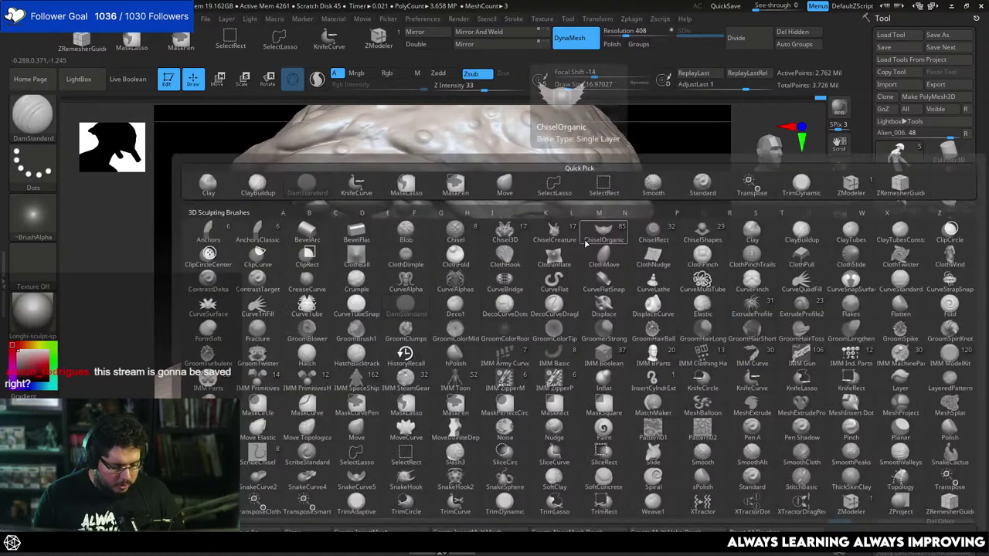
pyautogui.press('d')
pyautogui.press('s')
pyautogui.press('space')
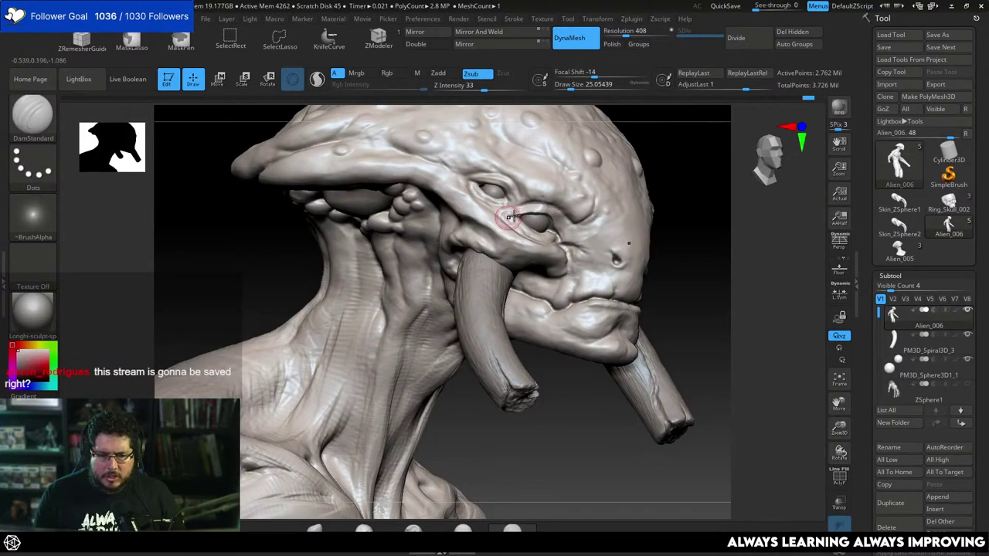
pyautogui.moveTo(689, 246); pyautogui.dragTo(705, 248, button='right')
pyautogui.keyDown('ctrl'); pyautogui.moveTo(671, 277); pyautogui.dragTo(663, 236, button='right'); pyautogui.keyUp('ctrl')
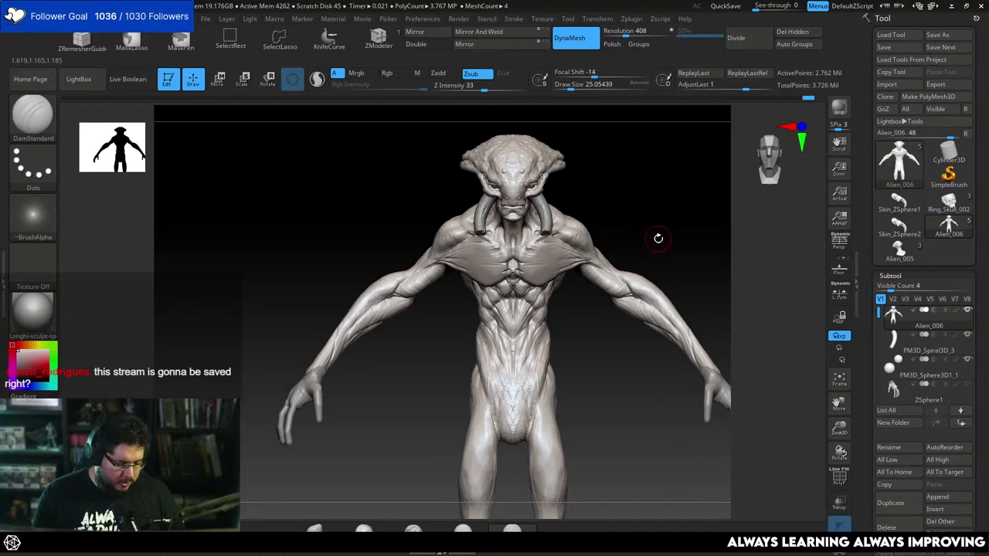
# Adjust the shoulder and upper back shapes from behind with Move at draw sizes of about 136 and 112.
pyautogui.press('b')
pyautogui.press('m')
pyautogui.press('v')
pyautogui.press('space')
pyautogui.moveTo(658, 239); pyautogui.dragTo(666, 238)
pyautogui.moveTo(665, 238)
pyautogui.mouseDown(button='right')
pyautogui.moveTo(624, 230)
pyautogui.moveTo(633, 224)
pyautogui.moveTo(629, 247)
pyautogui.moveTo(656, 193)
pyautogui.moveTo(567, 235)
pyautogui.moveTo(515, 224)
pyautogui.mouseUp(button='right')
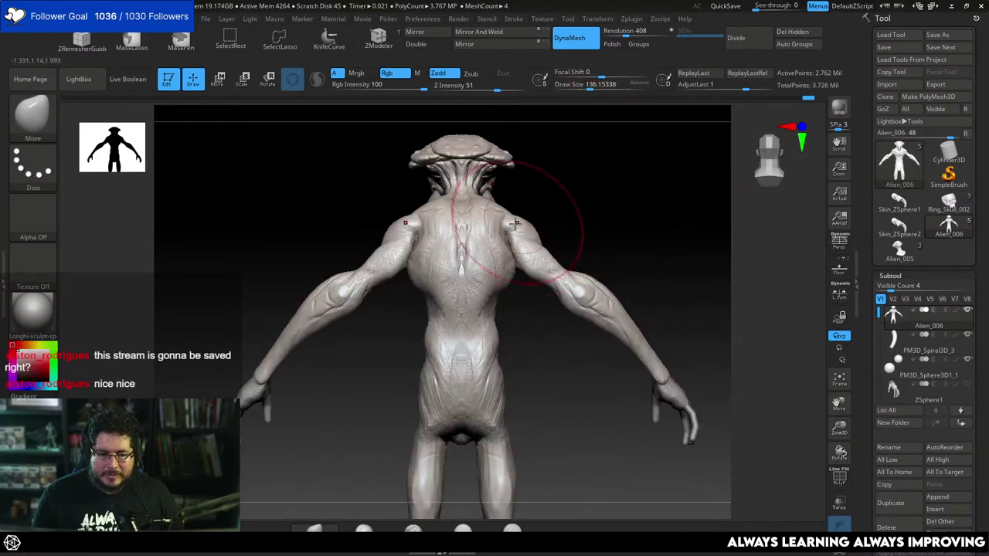
pyautogui.moveTo(546, 194); pyautogui.dragTo(524, 207, button='right')
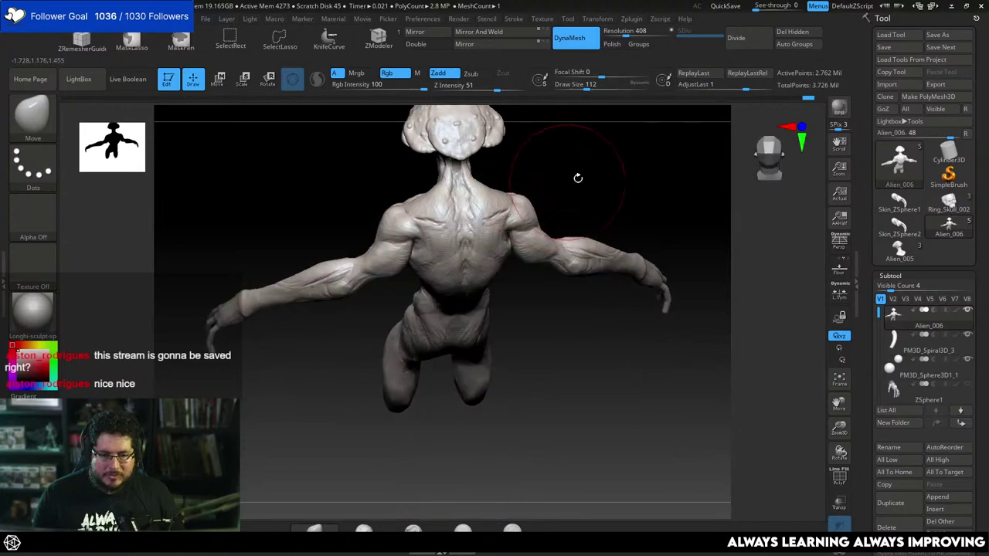
pyautogui.moveTo(578, 178)
pyautogui.mouseDown(button='right')
pyautogui.moveTo(563, 181)
pyautogui.moveTo(589, 194)
pyautogui.moveTo(456, 189)
pyautogui.mouseUp(button='right')
# Build up the shoulder blades and upper back muscles with ClayBuildup at draw sizes of about 39 and 54.
pyautogui.press('b')
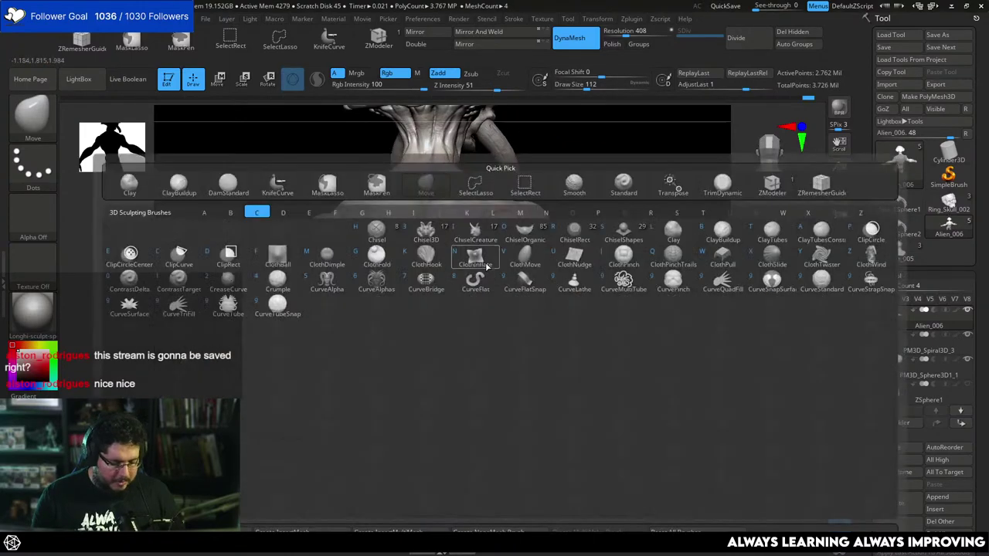
pyautogui.press('b')
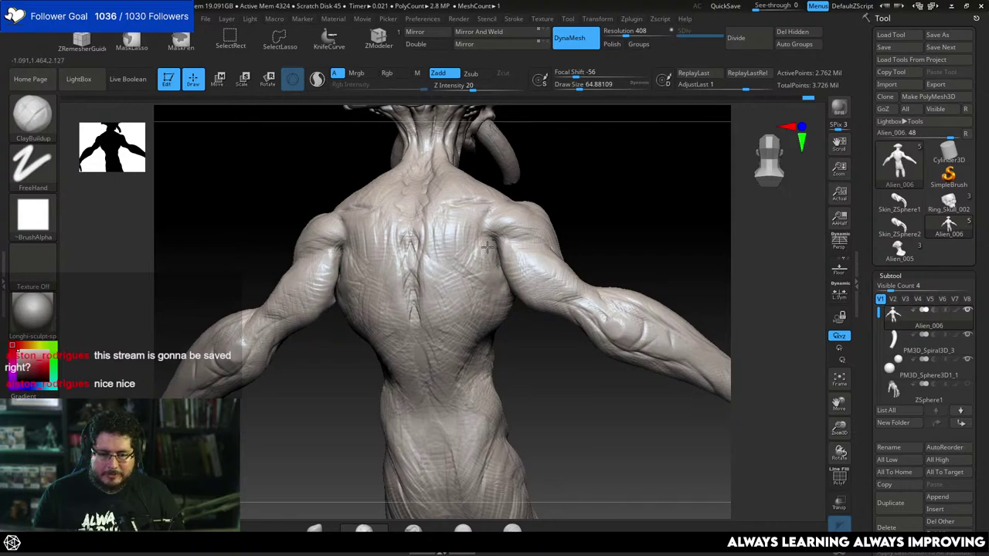
pyautogui.press('space')
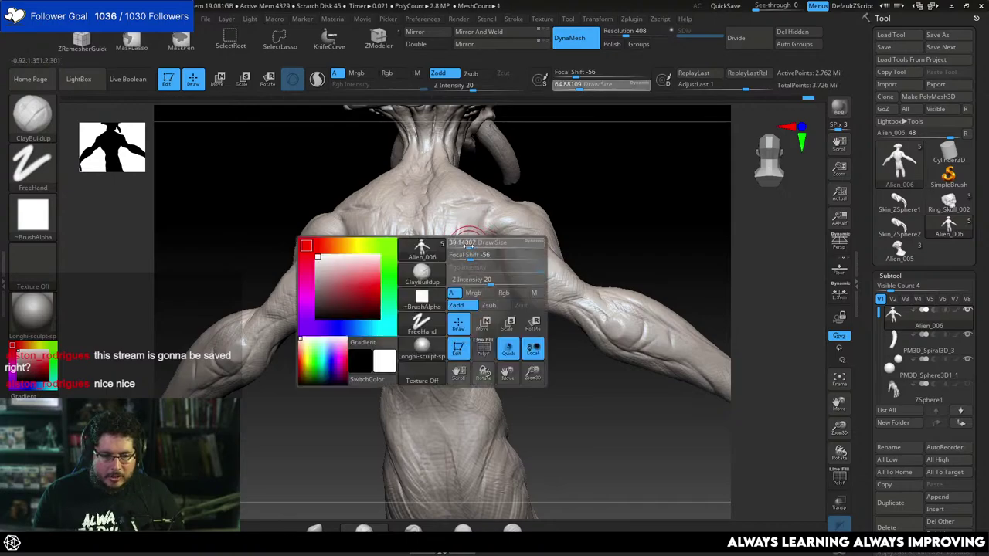
pyautogui.moveTo(473, 245); pyautogui.dragTo(466, 245)
pyautogui.moveTo(606, 182)
pyautogui.mouseDown()
pyautogui.moveTo(534, 199)
pyautogui.moveTo(488, 238)
pyautogui.mouseUp()
pyautogui.press('space')
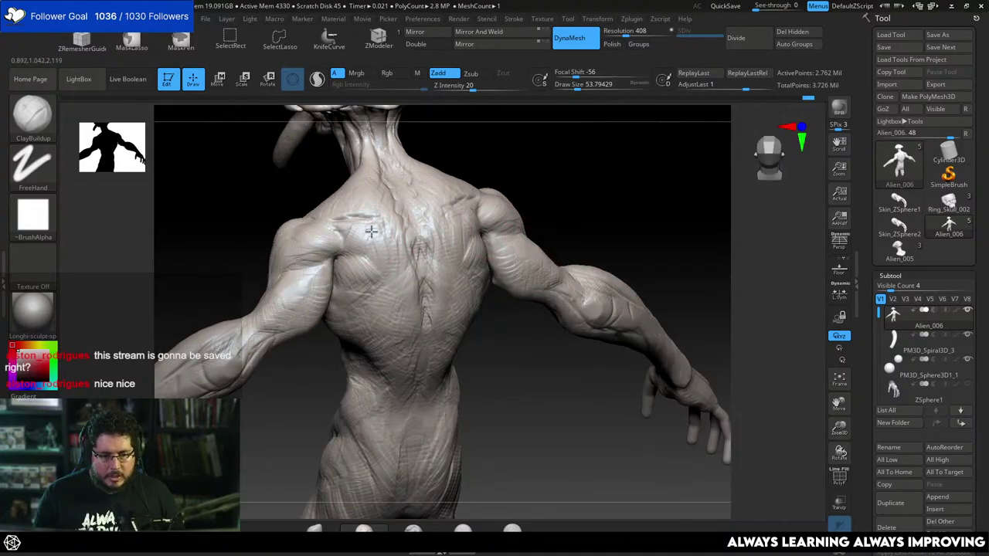
pyautogui.moveTo(629, 221)
pyautogui.keyDown('alt'); pyautogui.mouseDown()
pyautogui.moveTo(609, 247)
pyautogui.moveTo(631, 253)
pyautogui.moveTo(576, 260)
pyautogui.moveTo(615, 242)
pyautogui.moveTo(649, 248)
pyautogui.moveTo(621, 247)
pyautogui.moveTo(605, 232)
pyautogui.mouseUp(); pyautogui.keyUp('alt')
pyautogui.moveTo(484, 297); pyautogui.dragTo(374, 325)
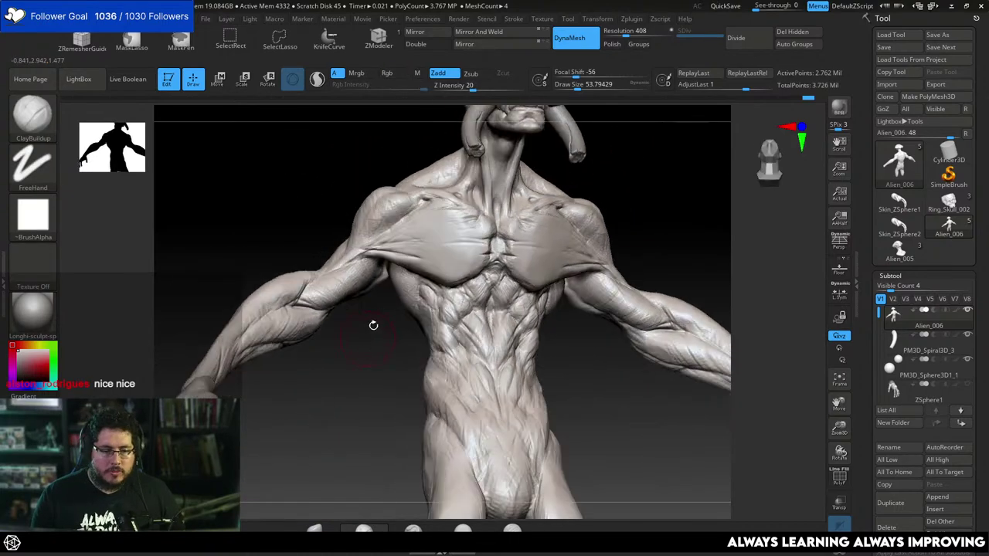
# Reshape the deltoids and outer chest with the Move brush, reducing its draw size from about 120.
pyautogui.press('b')
pyautogui.press('m')
pyautogui.press('v')
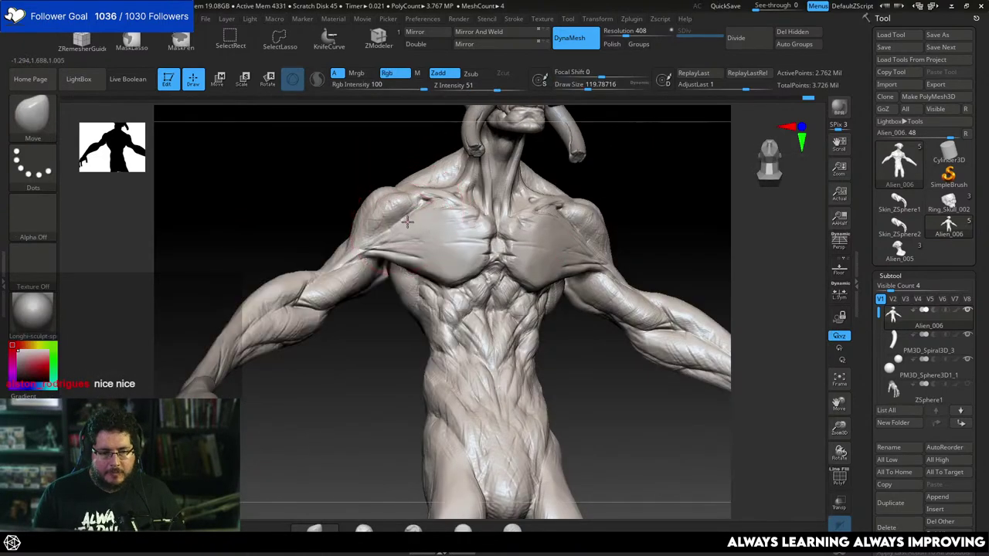
pyautogui.press('space')
pyautogui.moveTo(409, 226); pyautogui.dragTo(403, 225)
pyautogui.moveTo(301, 232)
pyautogui.mouseDown()
pyautogui.moveTo(371, 212)
pyautogui.moveTo(478, 230)
pyautogui.moveTo(457, 232)
pyautogui.moveTo(459, 241)
pyautogui.moveTo(520, 297)
pyautogui.mouseUp()
pyautogui.press('space')
pyautogui.moveTo(452, 282); pyautogui.dragTo(446, 282)
pyautogui.moveTo(457, 283); pyautogui.dragTo(520, 303)
# Carve the muscle separations at the rear of the shoulder with DamStandard at a draw size of about 44.
pyautogui.press('b')
pyautogui.press('d')
pyautogui.press('s')
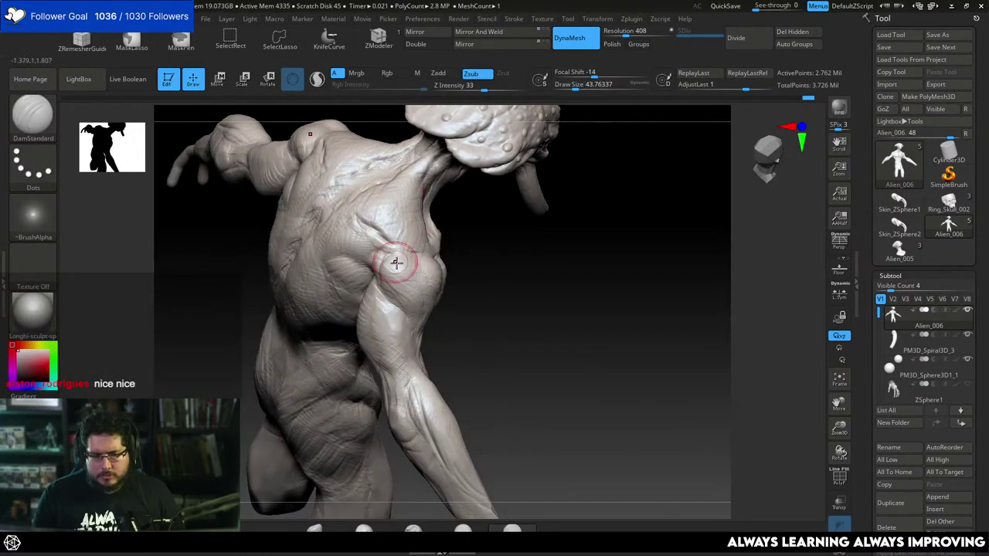
pyautogui.moveTo(431, 334); pyautogui.dragTo(352, 374)
# Define the grooves between the deltoid heads and upper arm with DamStandard at a draw size of about 27.
pyautogui.press('space')
pyautogui.moveTo(352, 374); pyautogui.dragTo(346, 374)
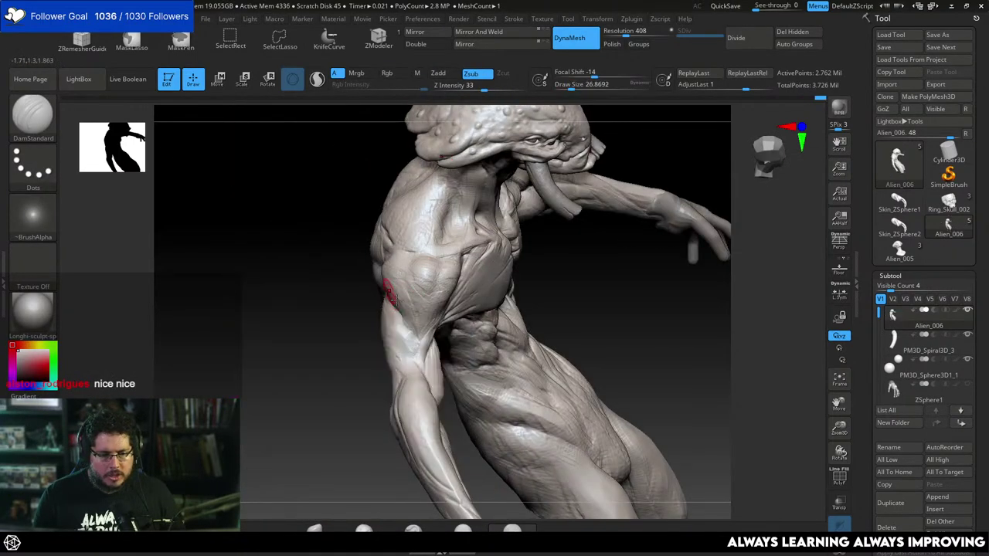
pyautogui.moveTo(349, 333); pyautogui.dragTo(406, 372)
pyautogui.moveTo(522, 280); pyautogui.dragTo(450, 272)
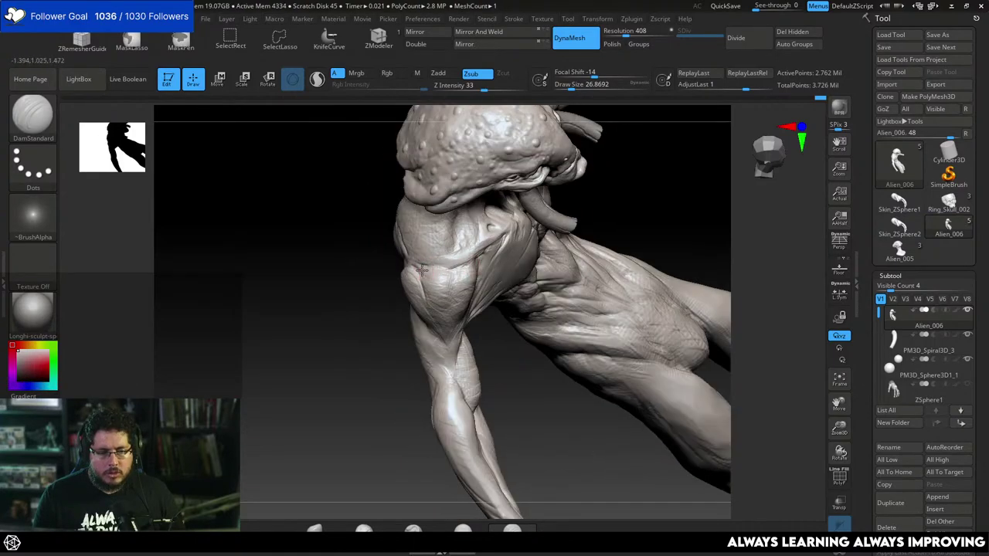
pyautogui.moveTo(504, 361); pyautogui.dragTo(455, 278)
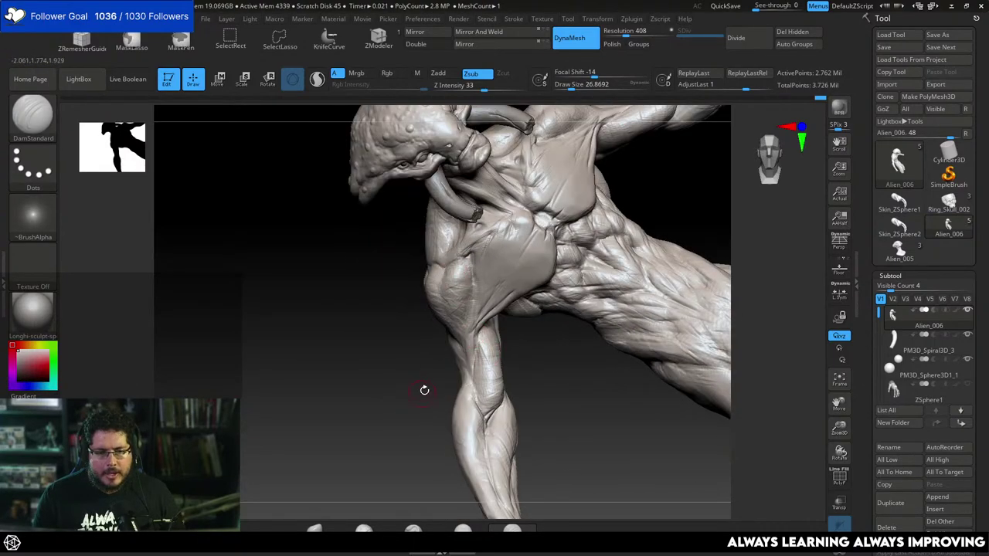
pyautogui.keyDown('alt'); pyautogui.moveTo(425, 390); pyautogui.dragTo(588, 293); pyautogui.keyUp('alt')
pyautogui.moveTo(630, 202); pyautogui.dragTo(641, 194)
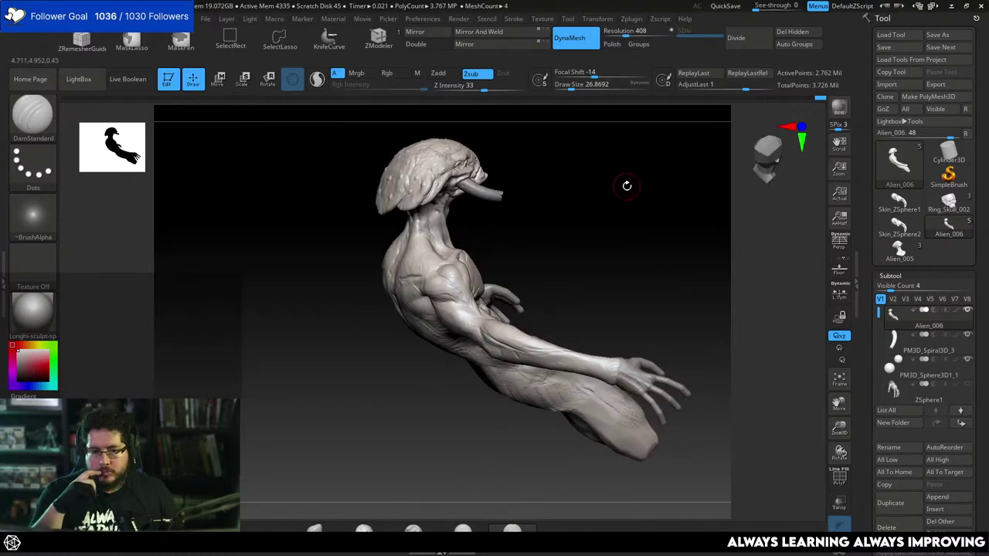
# Adjust the shape of the front chest and collarbone area with the Move brush.
pyautogui.moveTo(627, 185)
pyautogui.mouseDown()
pyautogui.moveTo(587, 232)
pyautogui.moveTo(607, 203)
pyautogui.moveTo(600, 255)
pyautogui.moveTo(616, 220)
pyautogui.moveTo(634, 229)
pyautogui.moveTo(641, 210)
pyautogui.moveTo(678, 212)
pyautogui.moveTo(508, 264)
pyautogui.mouseUp()
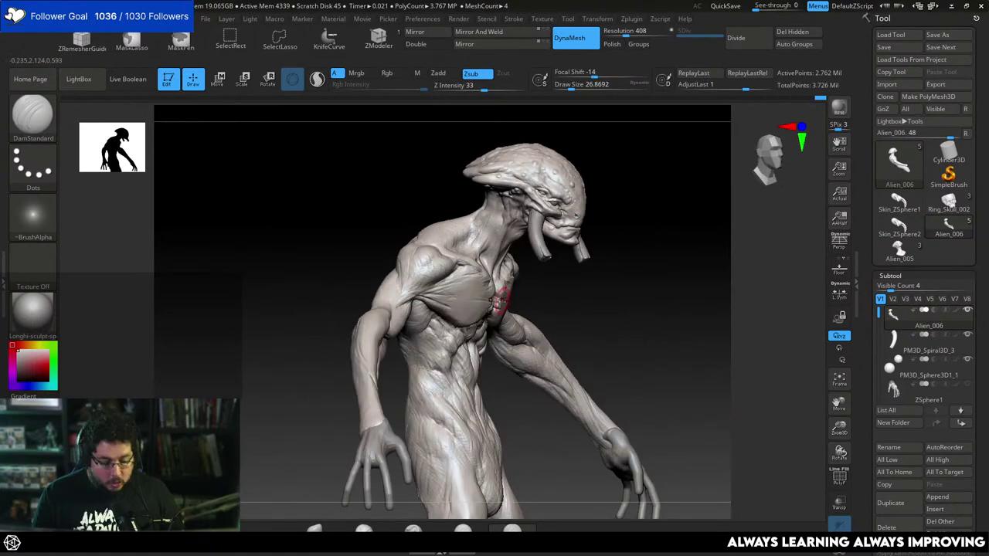
pyautogui.press('b')
pyautogui.press('m')
pyautogui.press('v')
pyautogui.press('space')
pyautogui.press('space')
pyautogui.moveTo(513, 303)
pyautogui.mouseDown()
pyautogui.moveTo(533, 303)
pyautogui.moveTo(537, 292)
pyautogui.moveTo(519, 298)
pyautogui.moveTo(512, 284)
pyautogui.moveTo(526, 290)
pyautogui.moveTo(596, 221)
pyautogui.moveTo(510, 283)
pyautogui.moveTo(548, 209)
pyautogui.moveTo(466, 316)
pyautogui.moveTo(572, 225)
pyautogui.moveTo(610, 146)
pyautogui.moveTo(577, 243)
pyautogui.moveTo(552, 234)
pyautogui.moveTo(529, 253)
pyautogui.mouseUp()
pyautogui.press('space')
pyautogui.press('space')
# Build up the collarbones and front of the shoulders with ClayBuildup at draw sizes of about 23 and 37.
pyautogui.press('b')
pyautogui.press('c')
pyautogui.press('b')
pyautogui.press('space')
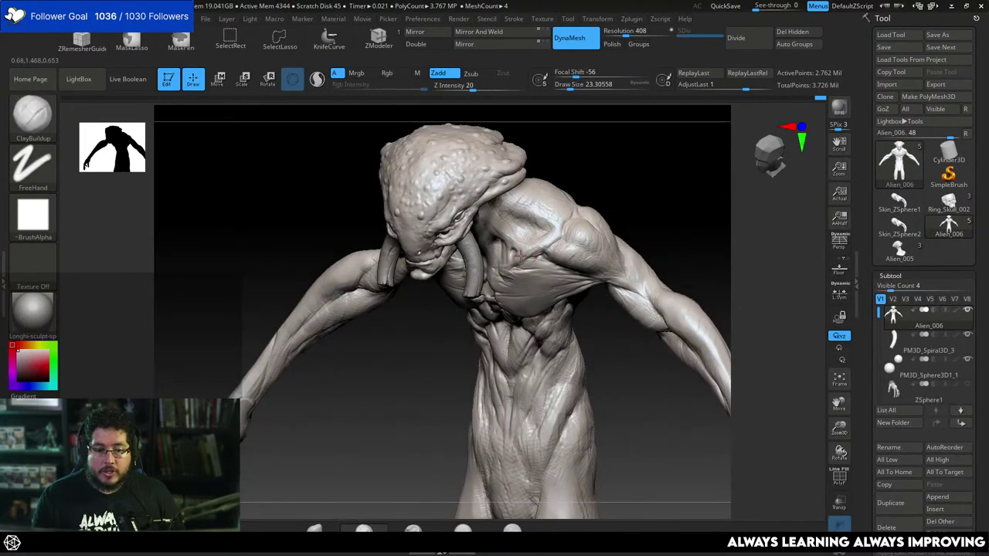
pyautogui.moveTo(595, 188)
pyautogui.mouseDown()
pyautogui.moveTo(575, 225)
pyautogui.moveTo(555, 233)
pyautogui.mouseUp()
pyautogui.press('space')
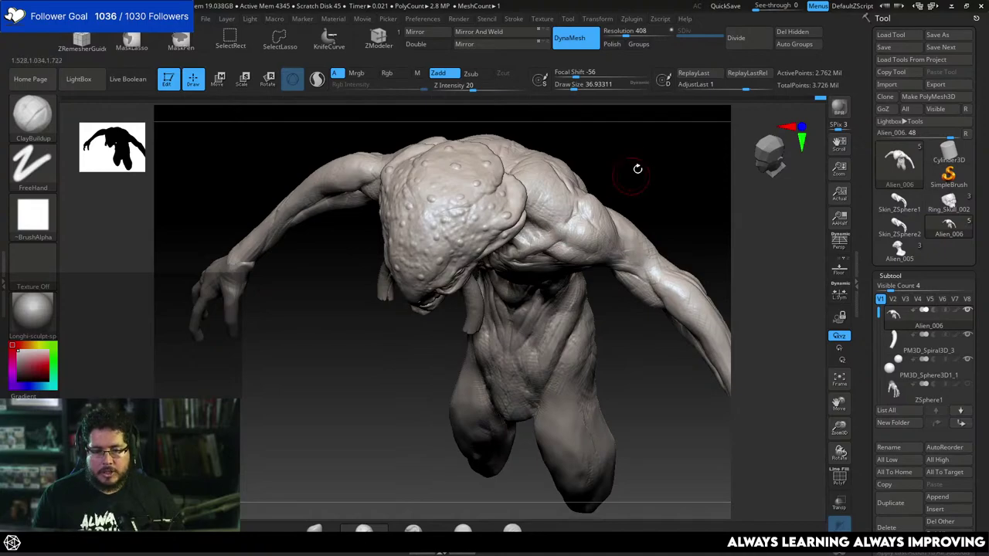
pyautogui.moveTo(638, 169); pyautogui.dragTo(506, 260)
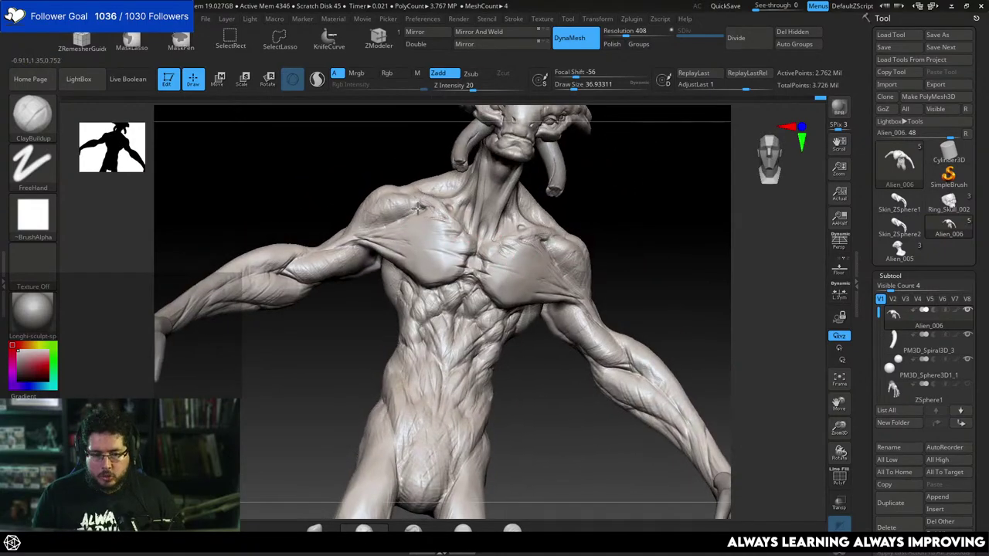
pyautogui.moveTo(418, 208); pyautogui.dragTo(410, 184)
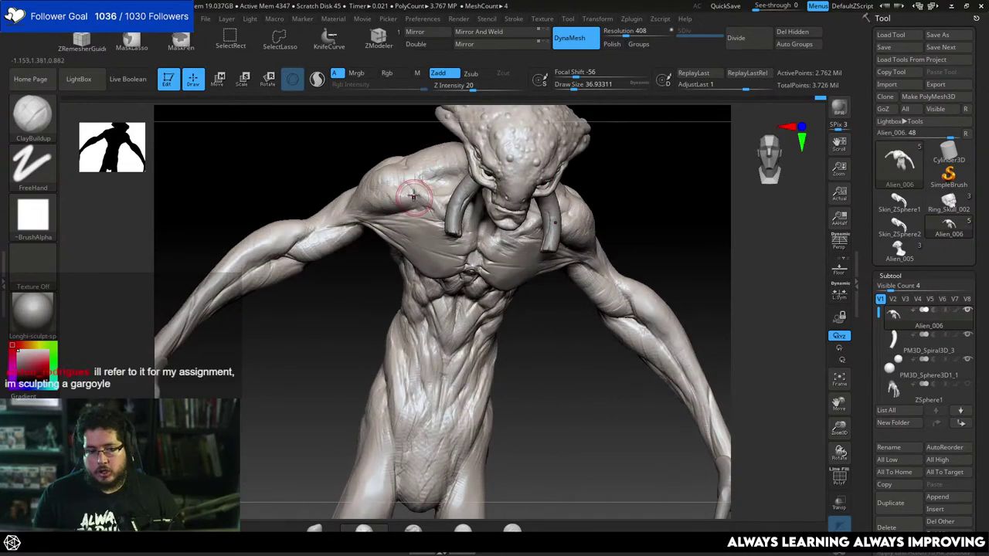
pyautogui.moveTo(339, 338)
pyautogui.mouseDown()
pyautogui.moveTo(618, 235)
pyautogui.moveTo(600, 221)
pyautogui.moveTo(533, 220)
pyautogui.moveTo(590, 159)
pyautogui.moveTo(440, 215)
pyautogui.moveTo(436, 227)
pyautogui.mouseUp()
# Fill in the upper pectorals and the centre of the sternum with ClayBuildup at draw sizes of about 29 and 41.
pyautogui.press('space')
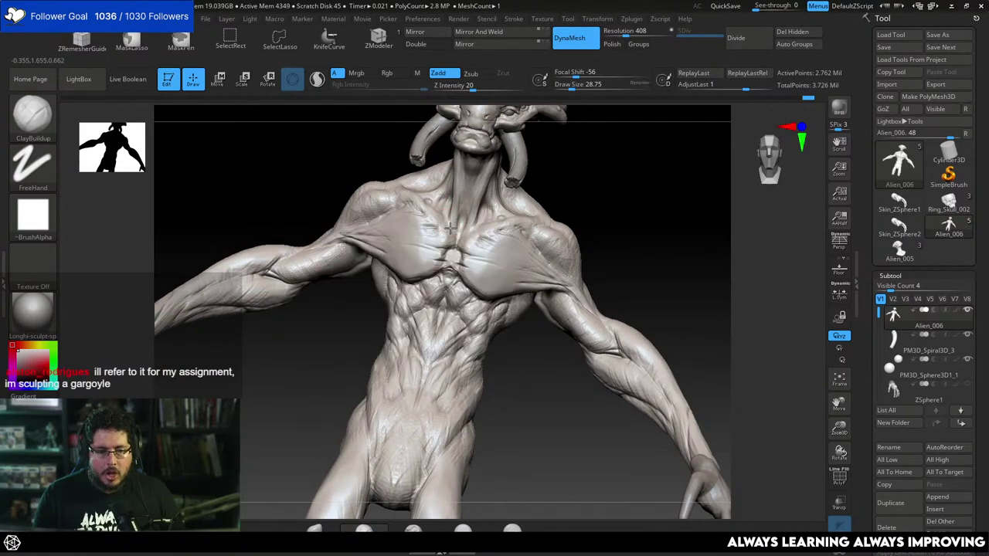
pyautogui.keyDown('shift'); pyautogui.moveTo(567, 211); pyautogui.dragTo(637, 210); pyautogui.keyUp('shift')
pyautogui.keyDown('alt'); pyautogui.moveTo(641, 197); pyautogui.dragTo(653, 221); pyautogui.keyUp('alt')
pyautogui.moveTo(563, 311); pyautogui.dragTo(574, 294)
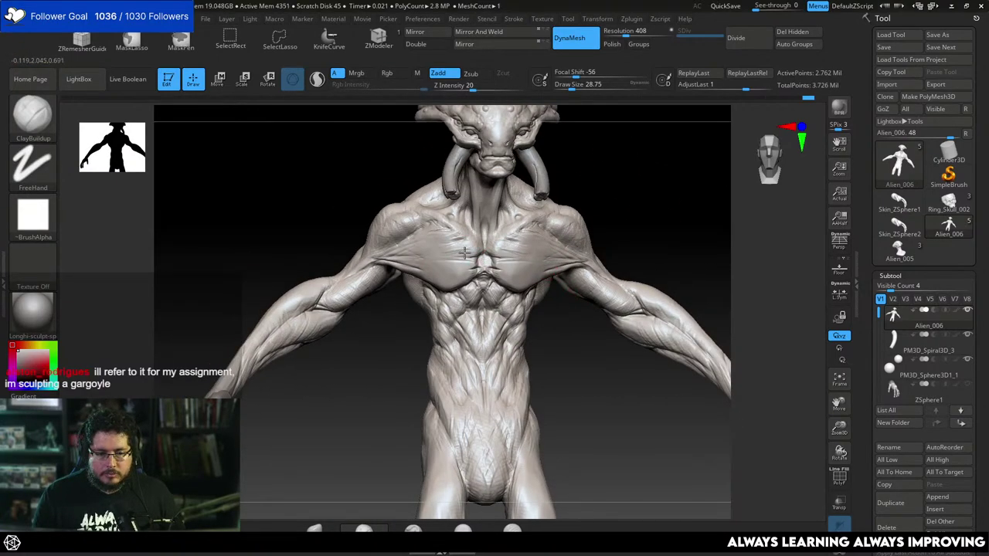
pyautogui.moveTo(564, 345); pyautogui.dragTo(581, 349, button='right')
pyautogui.keyDown('shift'); pyautogui.moveTo(581, 349); pyautogui.dragTo(607, 345); pyautogui.keyUp('shift')
pyautogui.press('space')
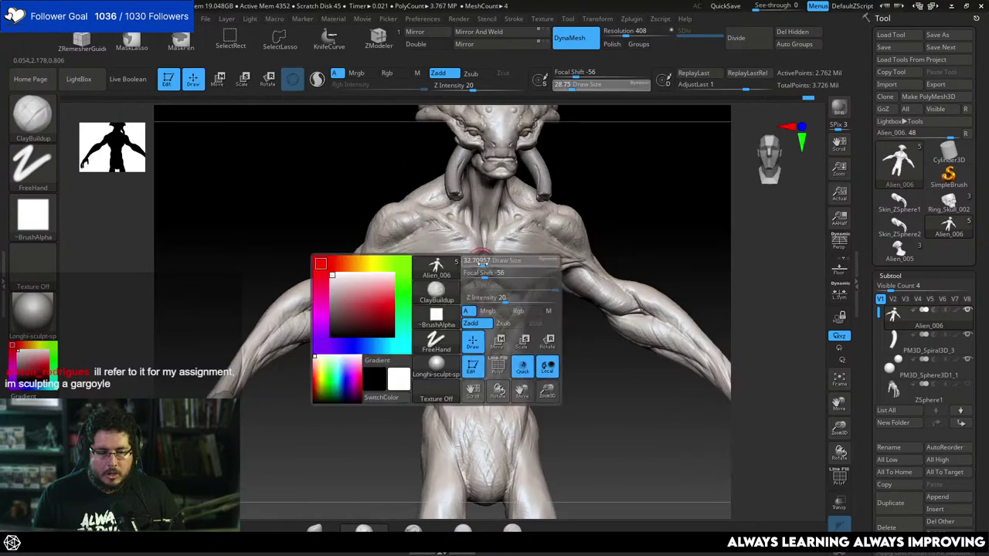
pyautogui.click(482, 262)
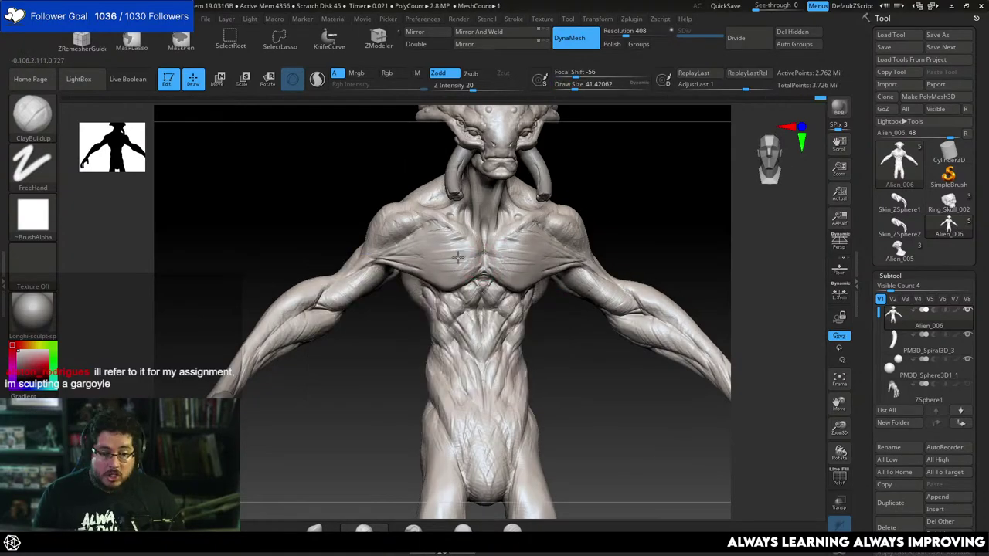
# Refine the muscles at the side and base of the neck with ClayBuildup at draw sizes of about 18 and 29.
pyautogui.moveTo(452, 263)
pyautogui.mouseDown(button='right')
pyautogui.moveTo(554, 241)
pyautogui.moveTo(582, 177)
pyautogui.moveTo(590, 230)
pyautogui.moveTo(574, 206)
pyautogui.mouseUp(button='right')
pyautogui.moveTo(503, 220); pyautogui.dragTo(498, 233)
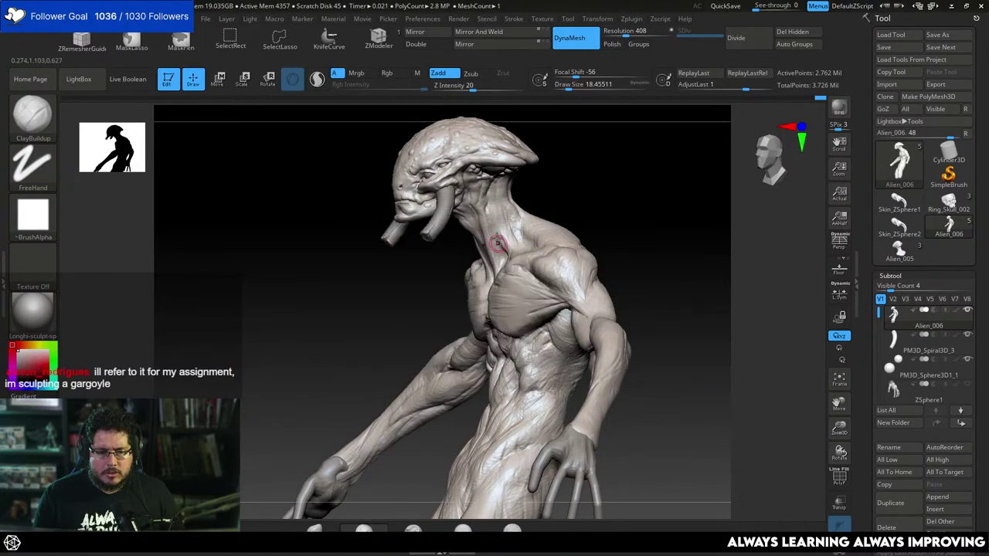
pyautogui.press('space')
pyautogui.click(499, 230)
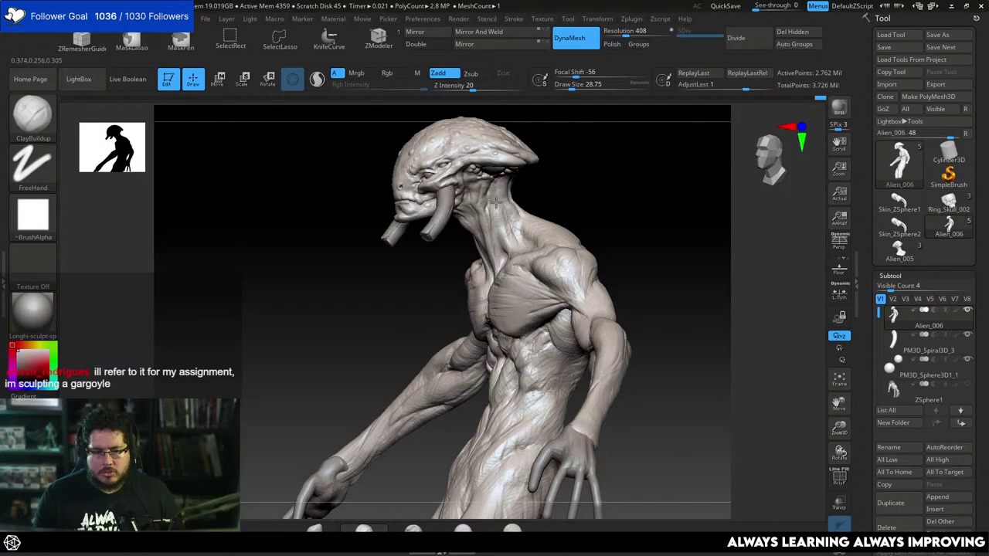
pyautogui.moveTo(496, 203)
pyautogui.mouseDown(button='right')
pyautogui.moveTo(532, 198)
pyautogui.moveTo(513, 203)
pyautogui.moveTo(515, 191)
pyautogui.mouseUp(button='right')
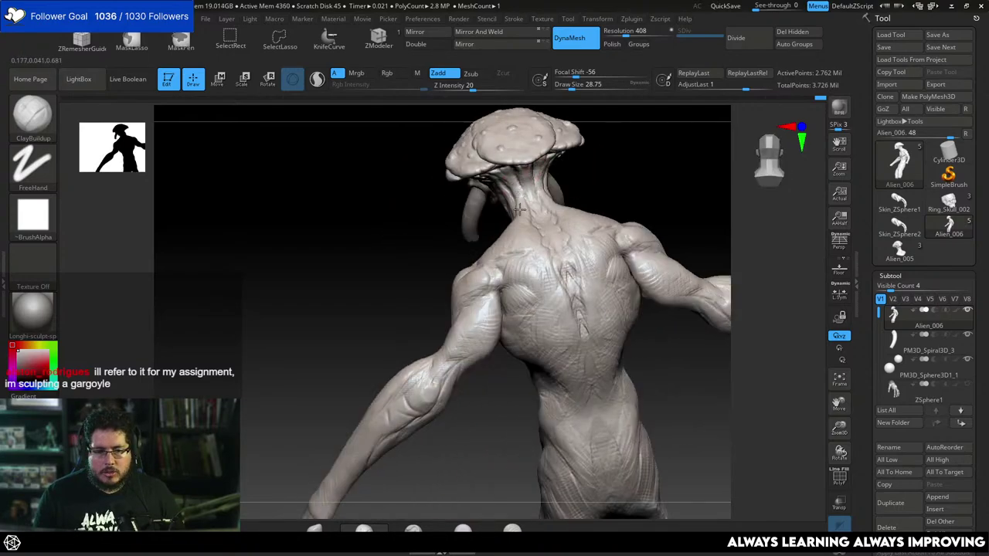
pyautogui.moveTo(519, 214)
pyautogui.mouseDown(button='right')
pyautogui.moveTo(596, 183)
pyautogui.moveTo(628, 183)
pyautogui.moveTo(598, 210)
pyautogui.moveTo(605, 230)
pyautogui.mouseUp(button='right')
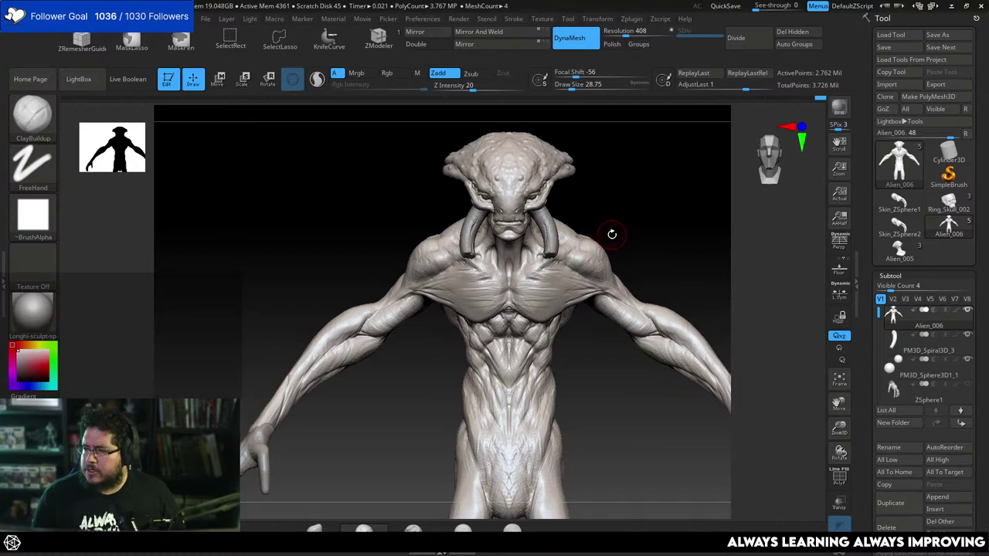
pyautogui.moveTo(949, 226)
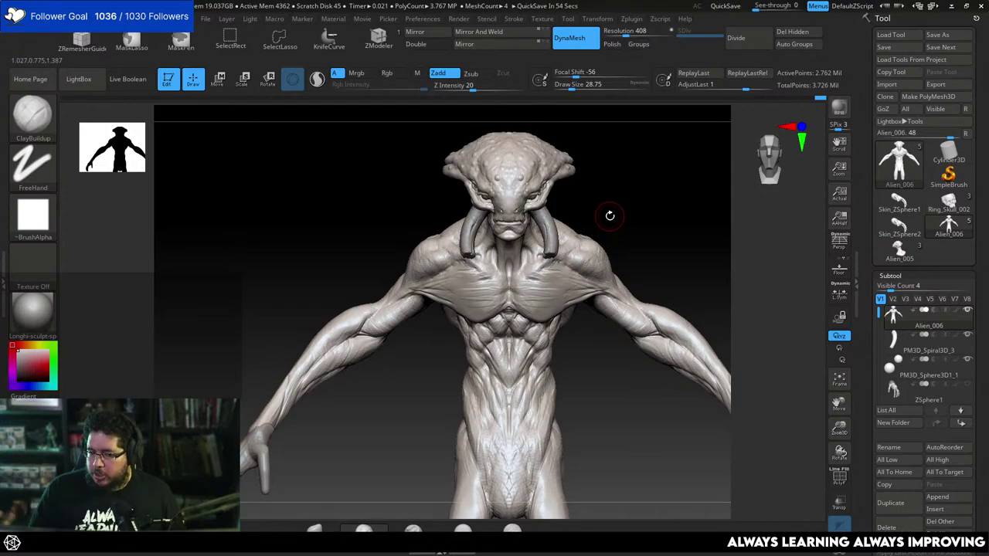
# Flatten and smooth the pectoral surfaces with TrimDynamic at draw sizes of about 65 and 39.
pyautogui.moveTo(586, 206); pyautogui.dragTo(665, 190)
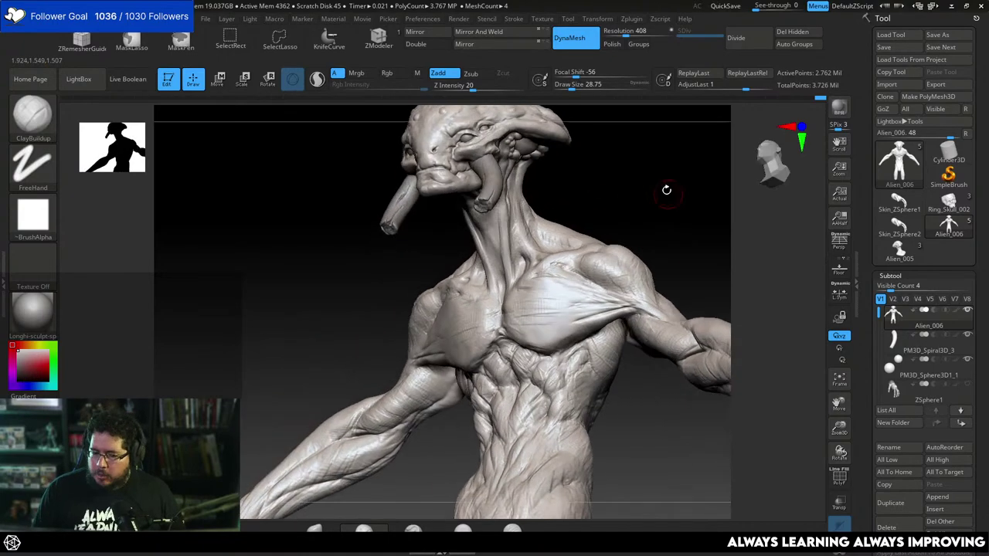
pyautogui.press('b')
pyautogui.press('t')
pyautogui.press('d')
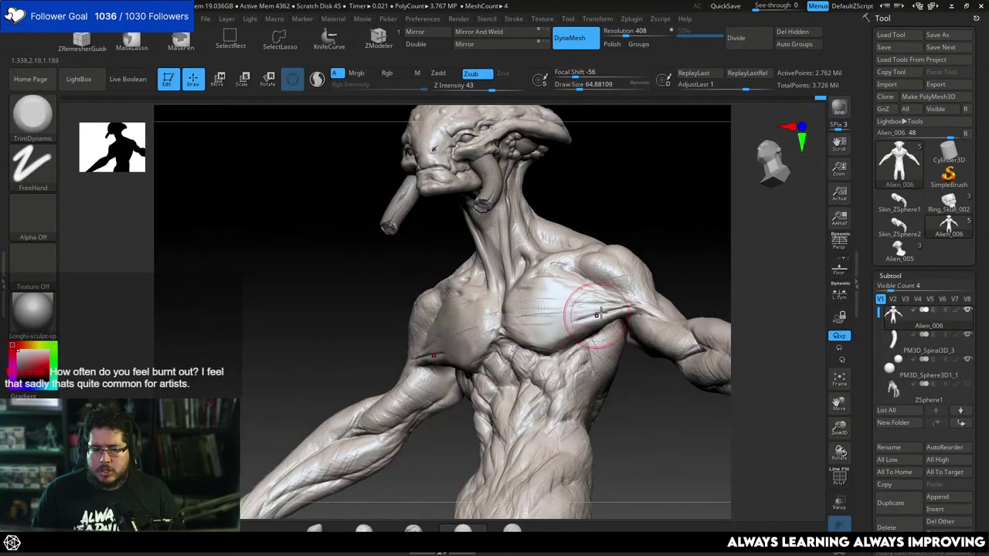
pyautogui.moveTo(573, 311)
pyautogui.mouseDown()
pyautogui.moveTo(596, 310)
pyautogui.moveTo(556, 314)
pyautogui.mouseUp()
pyautogui.moveTo(650, 249); pyautogui.dragTo(712, 252)
pyautogui.moveTo(539, 306)
pyautogui.mouseDown()
pyautogui.moveTo(534, 320)
pyautogui.moveTo(556, 281)
pyautogui.mouseUp()
pyautogui.press('[')
pyautogui.press('[')
pyautogui.moveTo(644, 208)
pyautogui.mouseDown()
pyautogui.moveTo(645, 247)
pyautogui.moveTo(593, 268)
pyautogui.mouseUp()
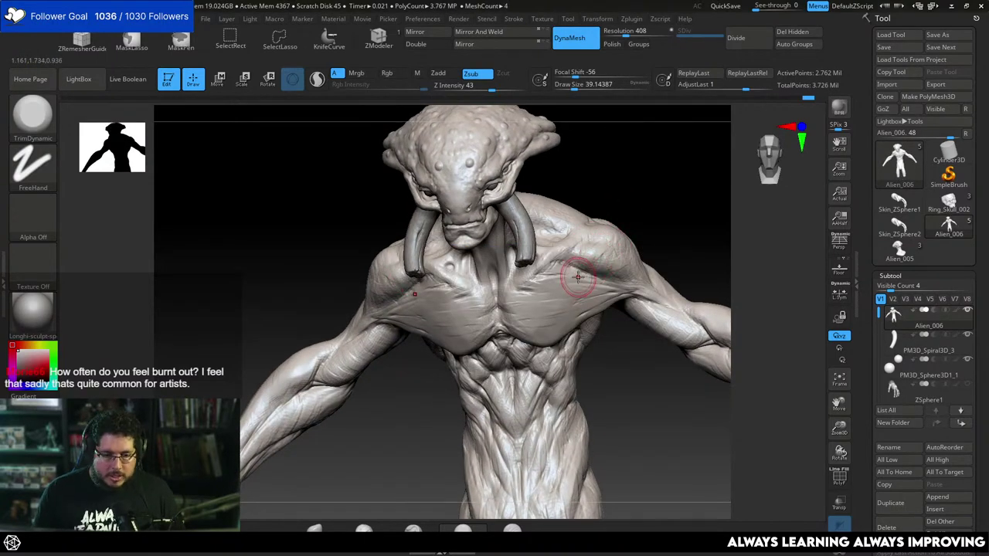
pyautogui.moveTo(662, 209); pyautogui.dragTo(634, 221, button='right')
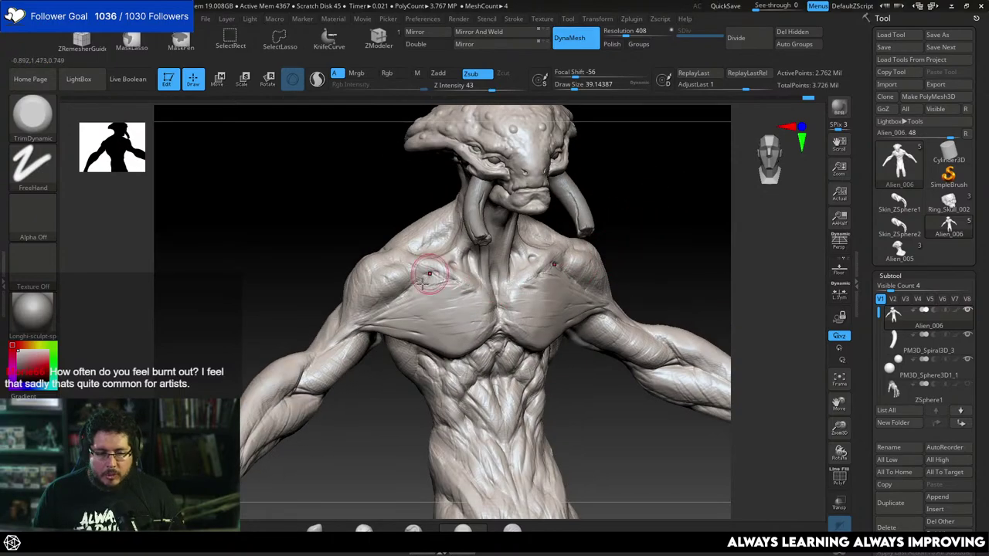
# Build up the lower and outer edges of the pectorals near the armpits with ClayBuildup at a draw size of about 41.
pyautogui.press('b')
pyautogui.press('c')
pyautogui.press('b')
pyautogui.press('space')
pyautogui.moveTo(369, 360); pyautogui.dragTo(404, 344, button='right')
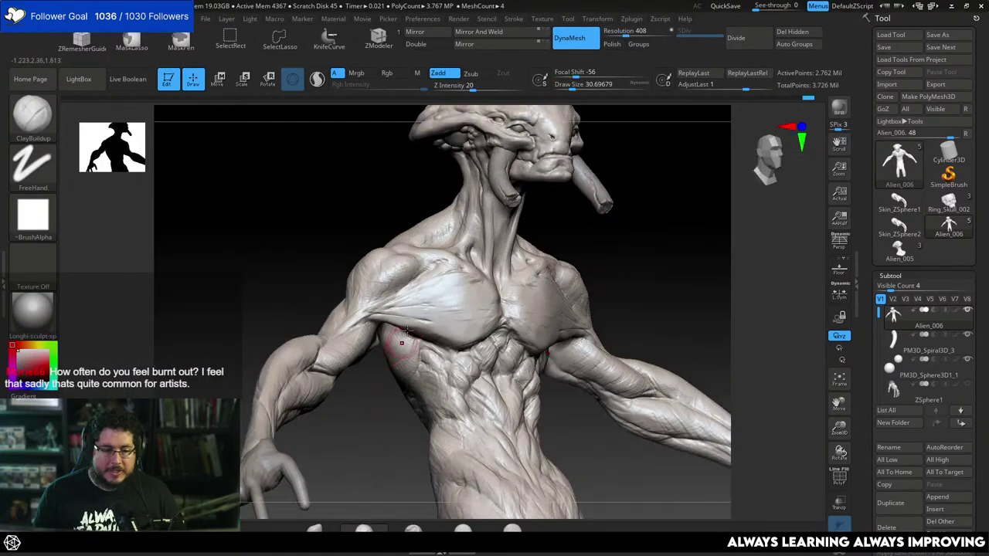
pyautogui.press('space')
pyautogui.moveTo(404, 345); pyautogui.dragTo(402, 345)
pyautogui.moveTo(380, 404); pyautogui.dragTo(408, 323, button='right')
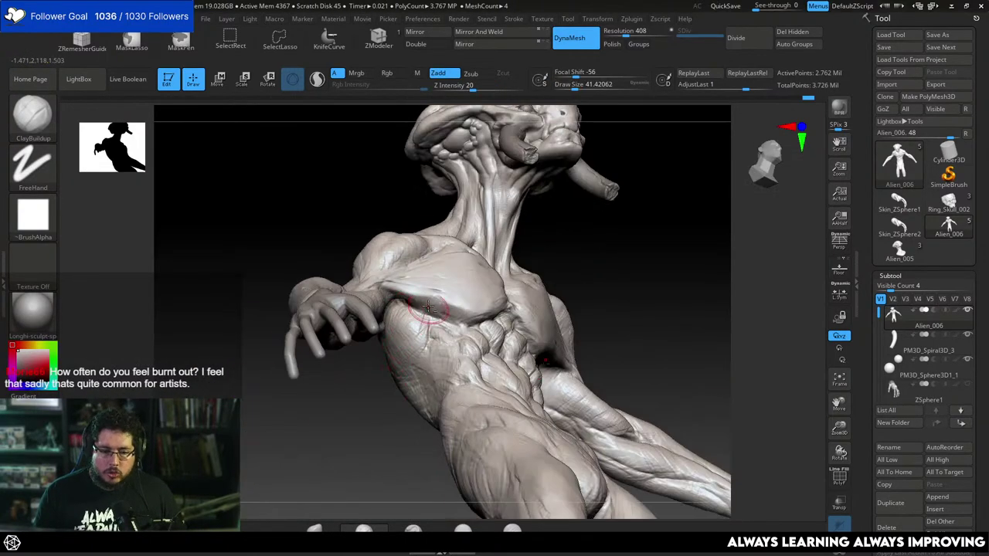
pyautogui.moveTo(396, 289); pyautogui.dragTo(445, 296)
pyautogui.moveTo(435, 270); pyautogui.dragTo(403, 241, button='right')
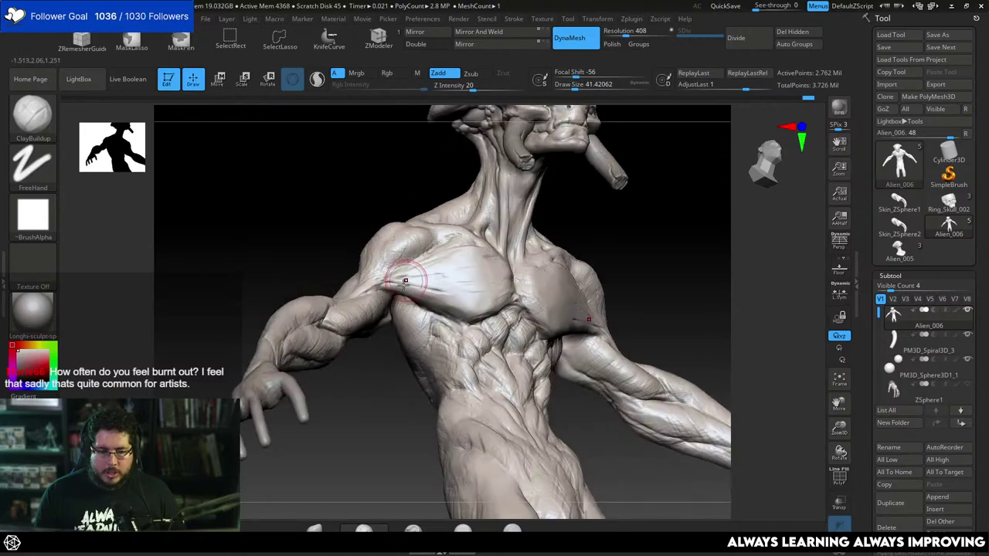
pyautogui.moveTo(405, 279); pyautogui.dragTo(417, 302)
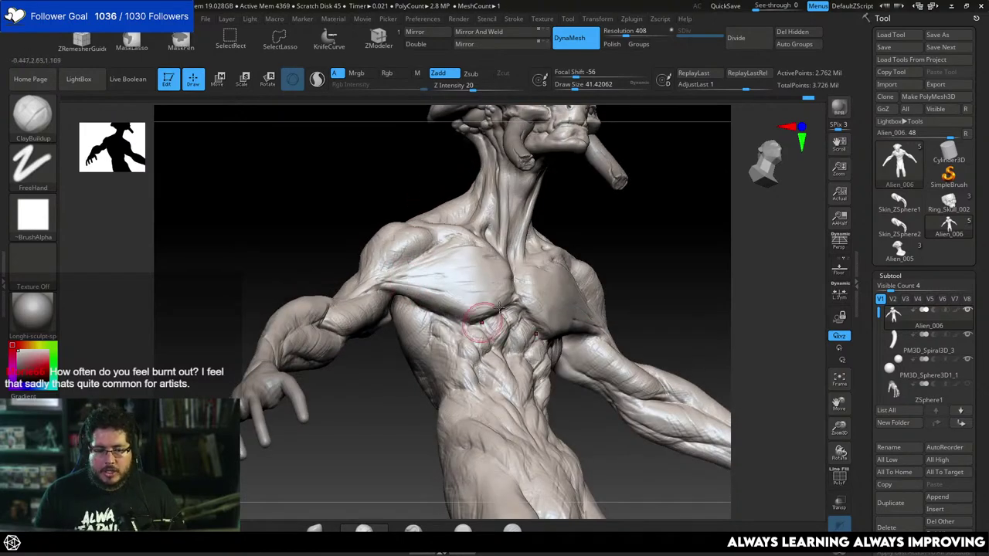
pyautogui.moveTo(479, 321)
pyautogui.keyDown('shift'); pyautogui.mouseDown(button='right')
pyautogui.moveTo(669, 234)
pyautogui.moveTo(678, 213)
pyautogui.moveTo(610, 251)
pyautogui.mouseUp(button='right'); pyautogui.keyUp('shift')
# Layer muscle fibres across the pectorals toward the shoulders with ClayBuildup at a draw size of about 41.
pyautogui.press('space')
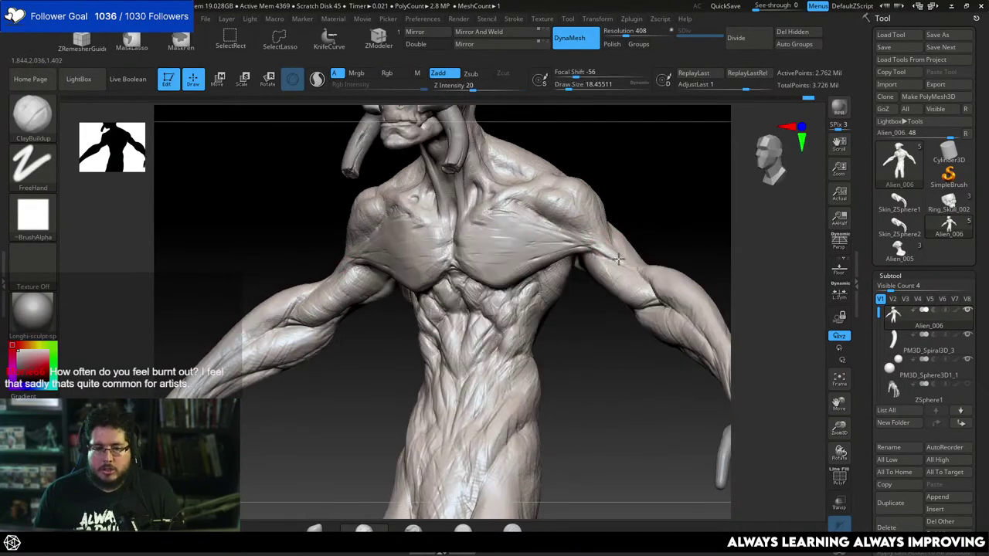
pyautogui.press('space')
pyautogui.moveTo(591, 247); pyautogui.dragTo(590, 245)
pyautogui.press('space')
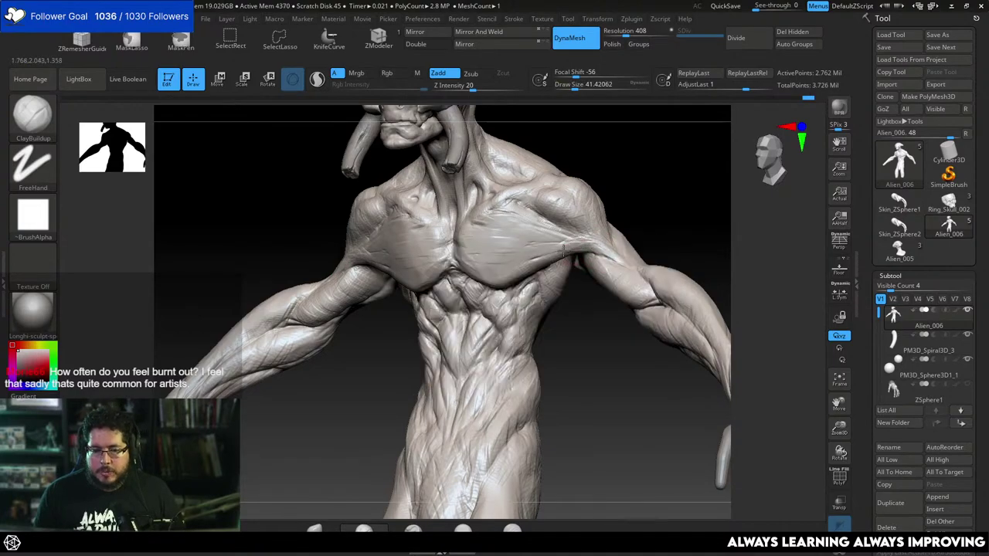
pyautogui.moveTo(550, 234)
pyautogui.mouseDown(button='right')
pyautogui.moveTo(625, 263)
pyautogui.moveTo(611, 238)
pyautogui.moveTo(550, 297)
pyautogui.mouseUp(button='right')
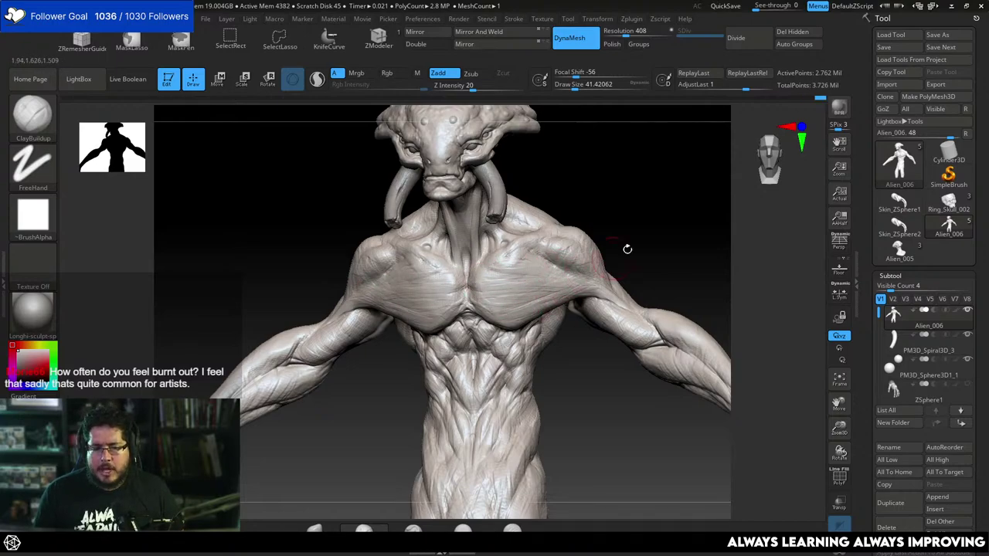
pyautogui.moveTo(627, 249)
pyautogui.mouseDown()
pyautogui.moveTo(639, 234)
pyautogui.moveTo(622, 249)
pyautogui.mouseUp()
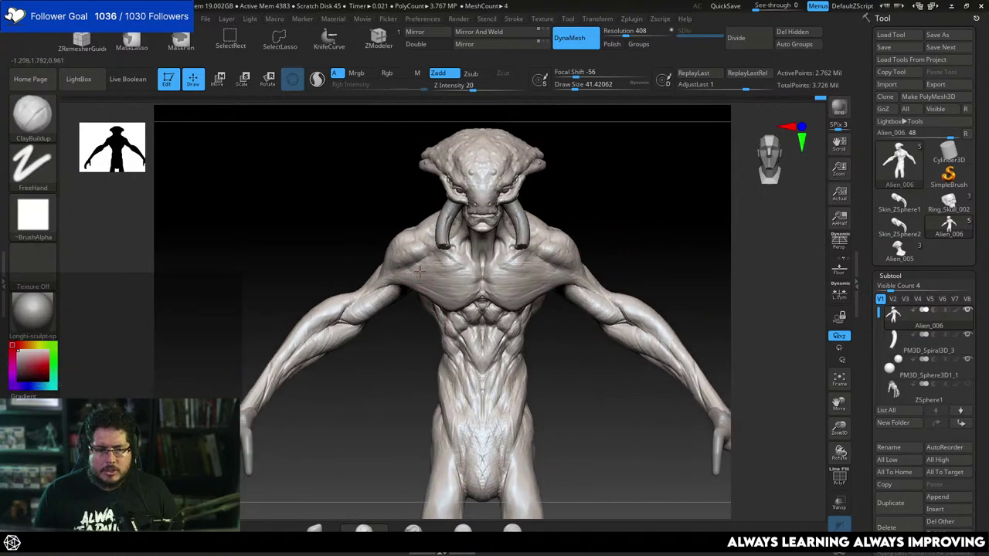
# Refine the transition between the upper pectorals and the deltoids with ClayBuildup at draw sizes of about 16 and 31.
pyautogui.moveTo(438, 267); pyautogui.dragTo(430, 260)
pyautogui.hotkey('ctrl', 'z')
pyautogui.press('[')
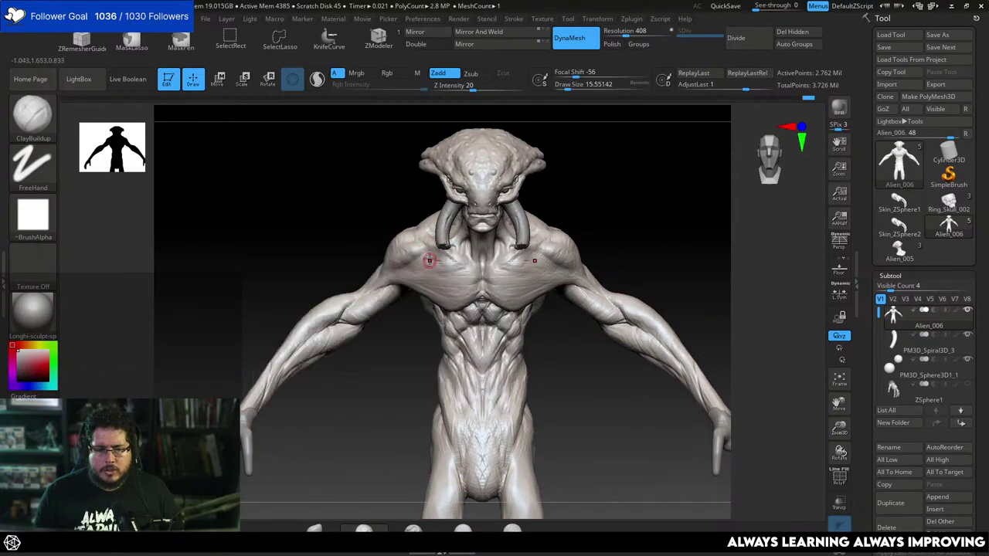
pyautogui.moveTo(408, 310); pyautogui.dragTo(430, 294)
pyautogui.press('space')
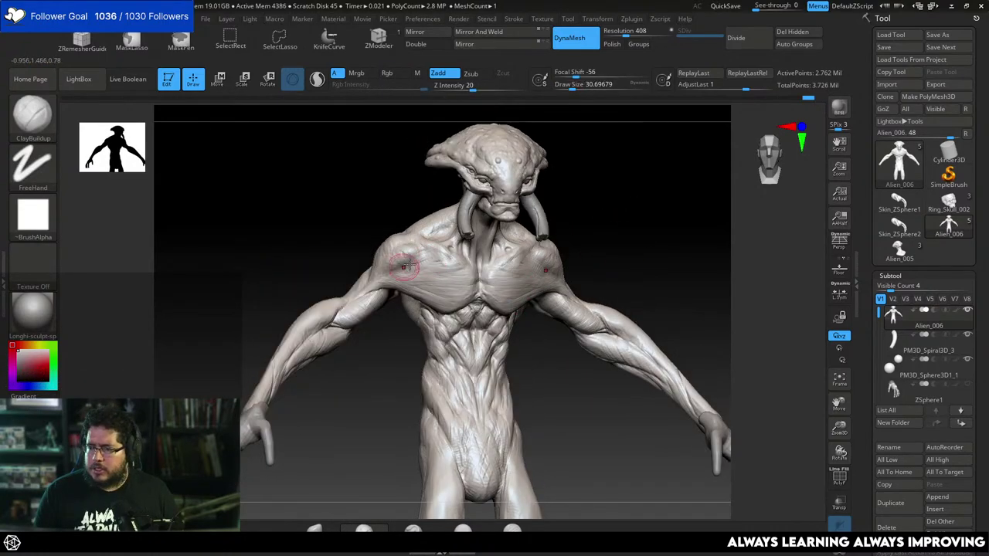
pyautogui.moveTo(422, 259)
pyautogui.mouseDown()
pyautogui.moveTo(390, 271)
pyautogui.moveTo(401, 269)
pyautogui.mouseUp()
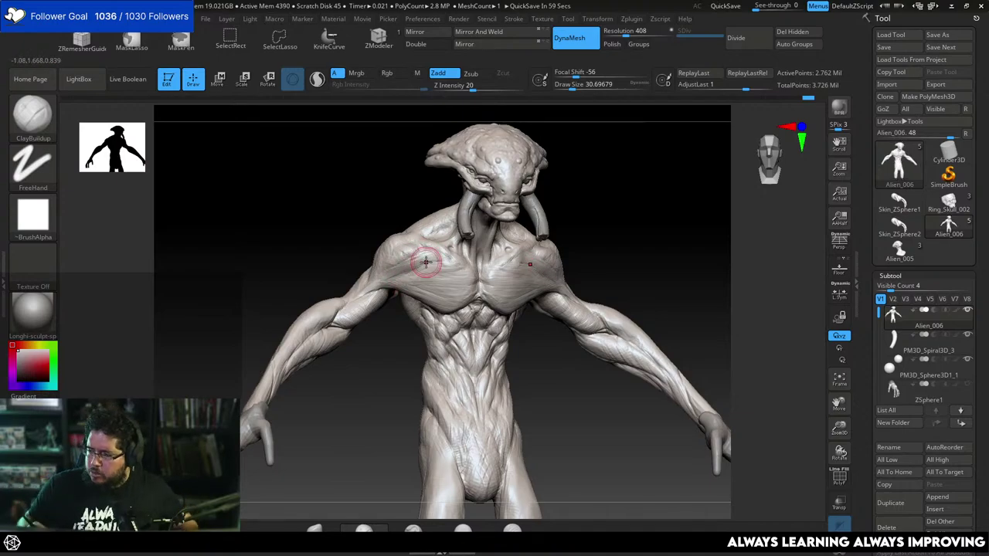
# Strengthen the outer pectorals where they meet the shoulders with ClayBuildup at draw sizes of about 49 and 46.
pyautogui.press('space')
pyautogui.moveTo(418, 266); pyautogui.dragTo(423, 267)
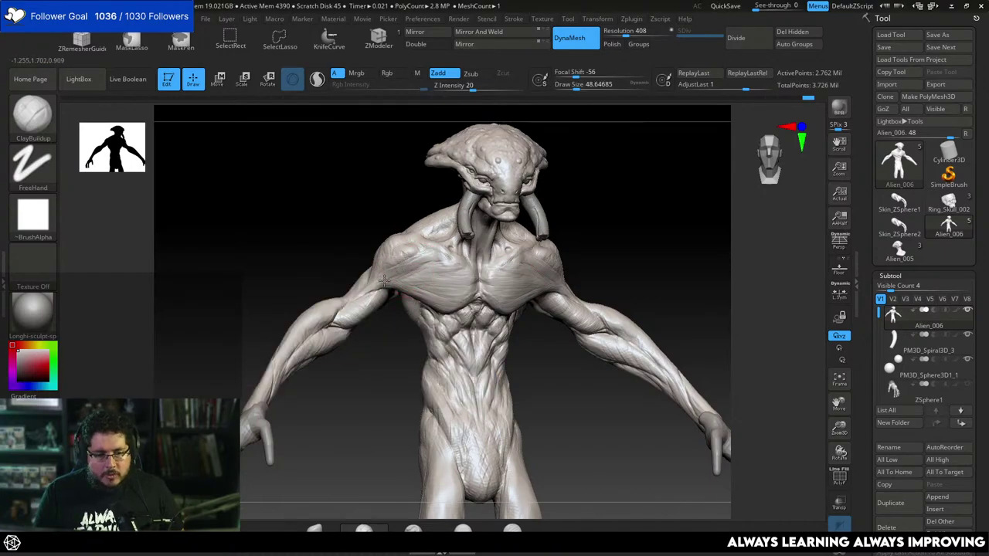
pyautogui.press('space')
pyautogui.moveTo(431, 264); pyautogui.dragTo(426, 253)
pyautogui.press('space')
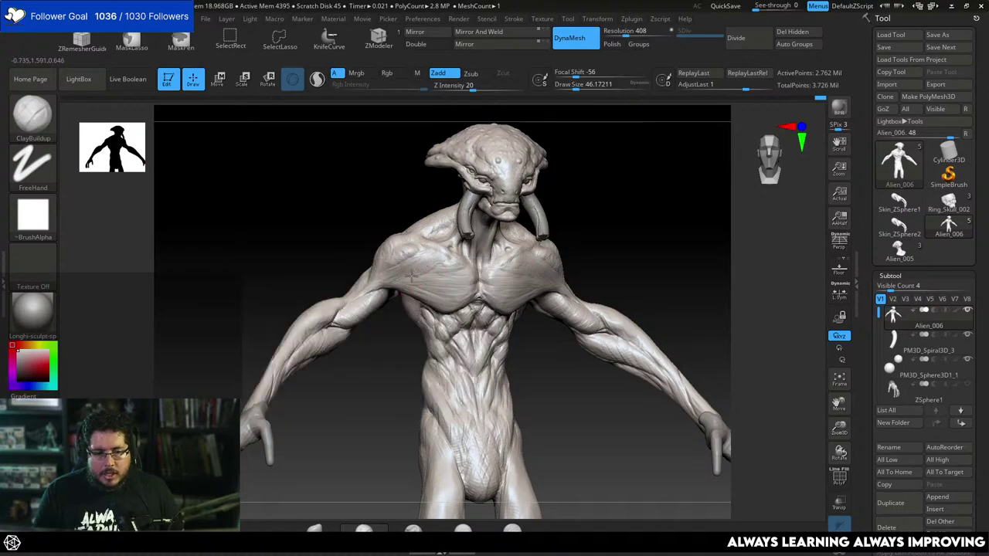
pyautogui.moveTo(387, 279); pyautogui.dragTo(444, 264)
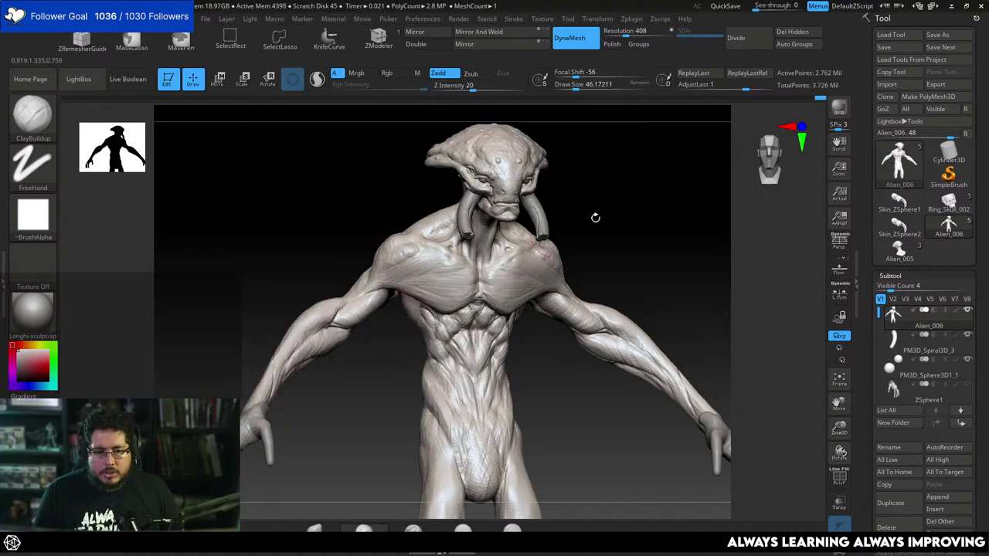
# Add fibre strokes along the pectoral from a three-quarter view with ClayBuildup at a draw size of about 41.
pyautogui.moveTo(595, 216); pyautogui.dragTo(558, 228)
pyautogui.press('space')
pyautogui.moveTo(556, 234); pyautogui.dragTo(574, 234)
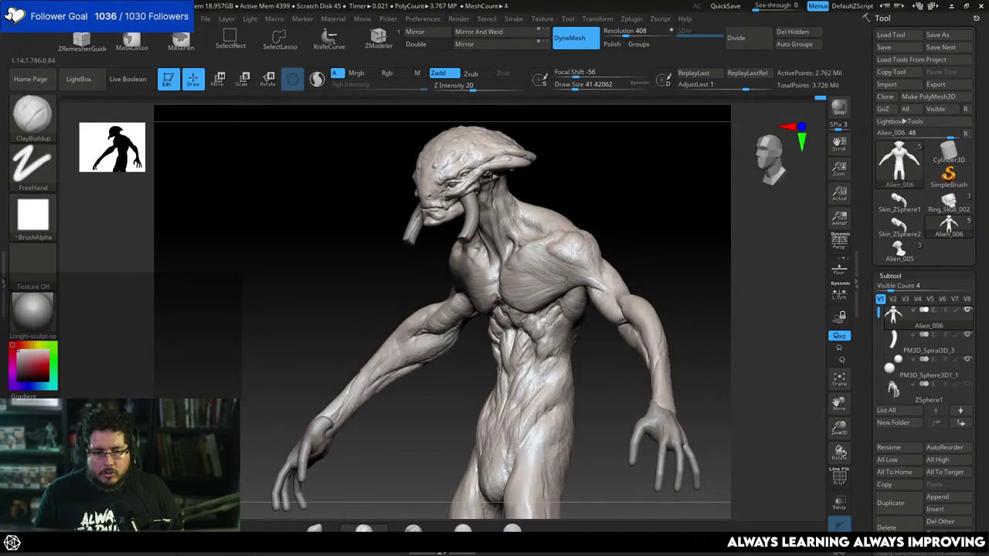
pyautogui.moveTo(544, 283)
pyautogui.mouseDown()
pyautogui.moveTo(533, 274)
pyautogui.moveTo(570, 278)
pyautogui.mouseUp()
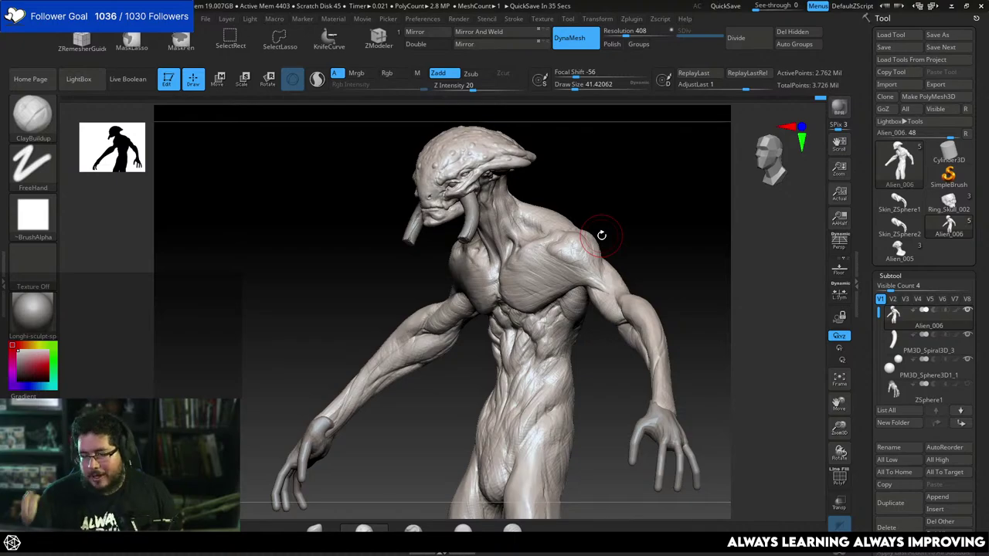
# Touch up the upper chest from the front with ClayBuildup at a draw size of about 37.
pyautogui.moveTo(602, 234)
pyautogui.mouseDown(button='right')
pyautogui.moveTo(645, 214)
pyautogui.moveTo(540, 335)
pyautogui.moveTo(564, 333)
pyautogui.moveTo(487, 266)
pyautogui.mouseUp(button='right')
pyautogui.moveTo(483, 263)
pyautogui.mouseDown()
pyautogui.moveTo(459, 251)
pyautogui.moveTo(470, 241)
pyautogui.mouseUp()
pyautogui.press('space')
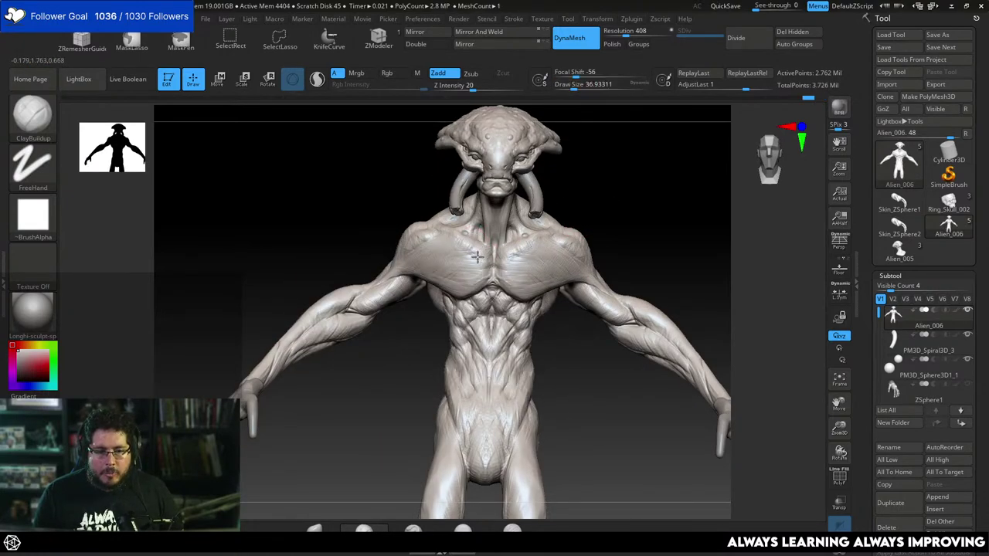
# Mask the body below the neck, leaving the head free, and bring up the move gizmo.
pyautogui.moveTo(474, 249)
pyautogui.mouseDown(button='right')
pyautogui.moveTo(519, 244)
pyautogui.moveTo(568, 194)
pyautogui.moveTo(645, 203)
pyautogui.moveTo(615, 209)
pyautogui.mouseUp(button='right')
pyautogui.moveTo(645, 201)
pyautogui.mouseDown()
pyautogui.moveTo(673, 196)
pyautogui.moveTo(680, 224)
pyautogui.moveTo(731, 240)
pyautogui.moveTo(711, 266)
pyautogui.moveTo(673, 243)
pyautogui.moveTo(626, 236)
pyautogui.mouseUp()
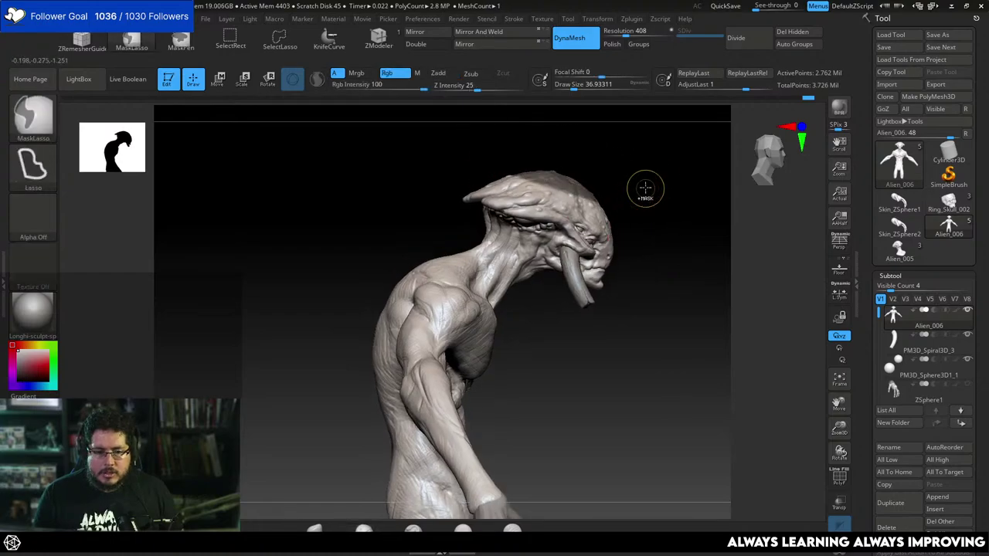
pyautogui.hotkey('ctrl', 'z')
pyautogui.moveTo(659, 172)
pyautogui.keyDown('ctrl'); pyautogui.mouseDown()
pyautogui.moveTo(531, 125)
pyautogui.moveTo(480, 240)
pyautogui.moveTo(624, 340)
pyautogui.moveTo(616, 307)
pyautogui.moveTo(673, 270)
pyautogui.mouseUp(); pyautogui.keyUp('ctrl')
pyautogui.keyDown('ctrl'); pyautogui.click(673, 270); pyautogui.keyUp('ctrl')
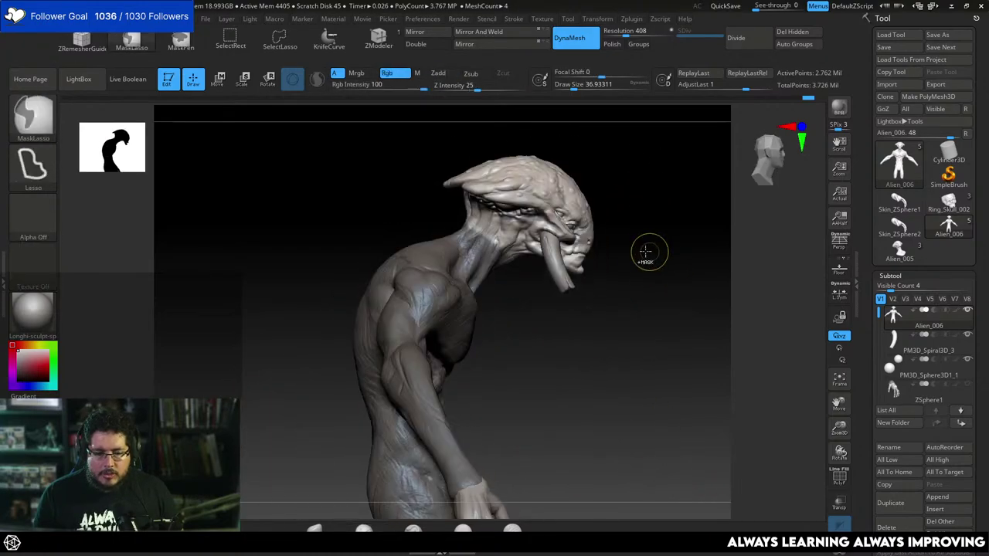
pyautogui.press('w')
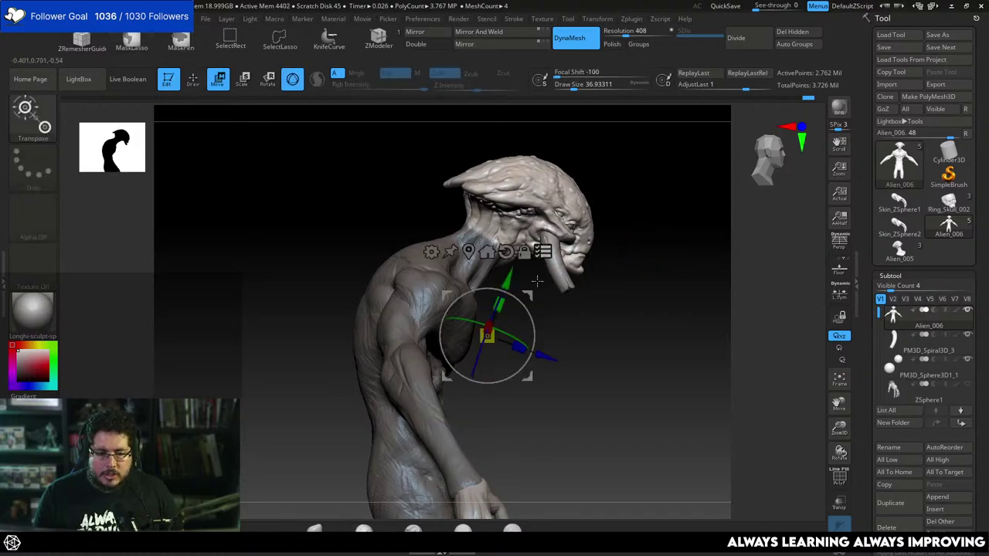
pyautogui.moveTo(525, 292); pyautogui.dragTo(595, 332)
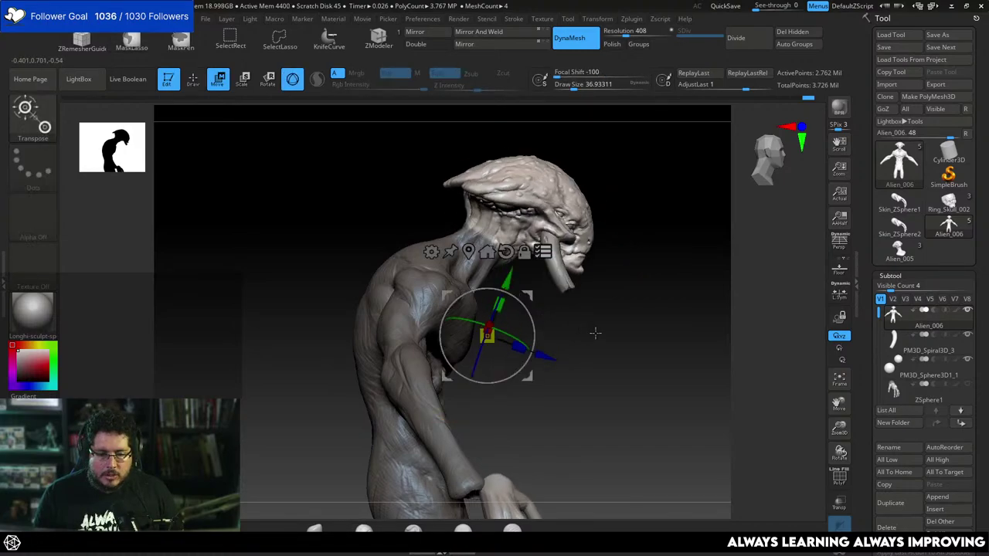
# Select the Skin_ZSphere3 hands subtool and undo its changes back to a single hand.
pyautogui.moveTo(882, 322); pyautogui.dragTo(882, 366)
pyautogui.click(915, 371)
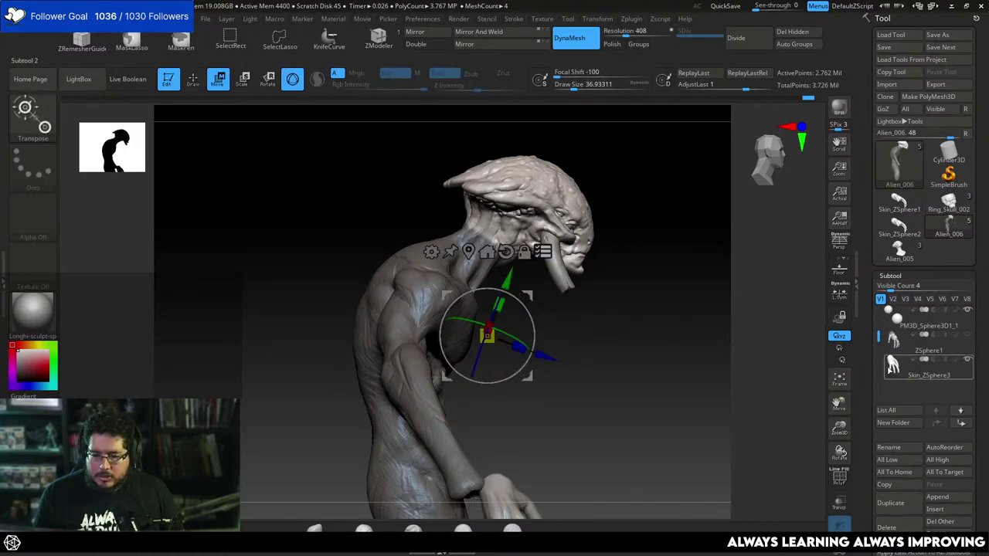
pyautogui.keyDown('ctrl'); pyautogui.click(711, 374); pyautogui.keyUp('ctrl')
pyautogui.keyDown('ctrl'); pyautogui.click(661, 331); pyautogui.keyUp('ctrl')
pyautogui.hotkey('ctrl', 'z')
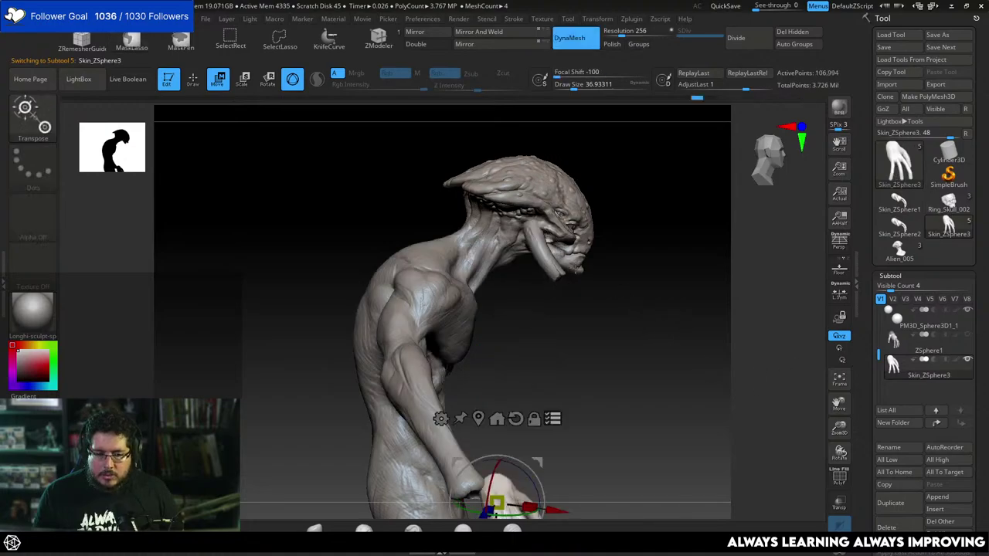
pyautogui.keyDown('alt'); pyautogui.click(573, 248); pyautogui.keyUp('alt')
pyautogui.keyDown('alt'); pyautogui.click(497, 483); pyautogui.keyUp('alt')
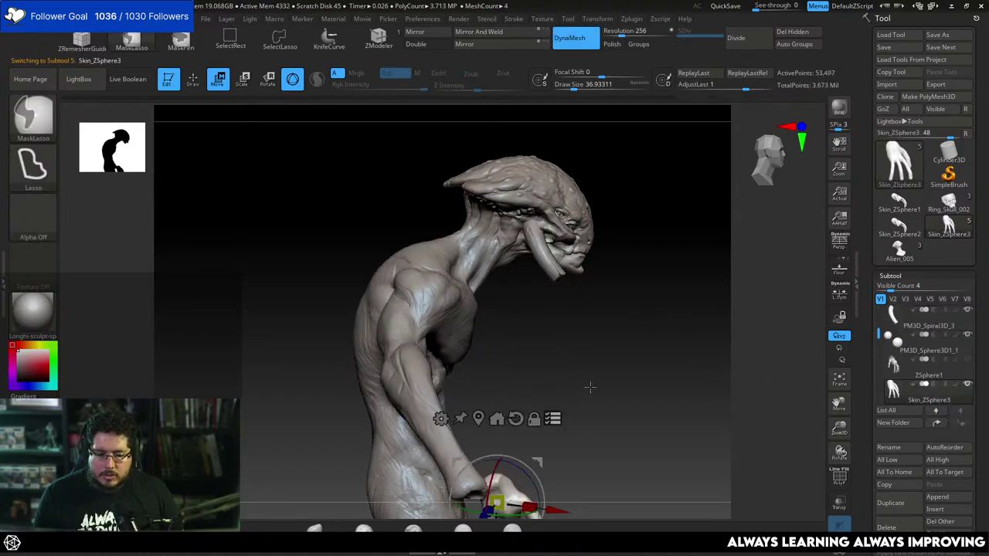
# Reposition the hand against the end of the forearm with the move gizmo from side and front views.
pyautogui.moveTo(649, 409); pyautogui.dragTo(552, 422)
pyautogui.keyDown('alt'); pyautogui.moveTo(649, 422); pyautogui.dragTo(641, 335); pyautogui.keyUp('alt')
pyautogui.moveTo(718, 340); pyautogui.dragTo(656, 262)
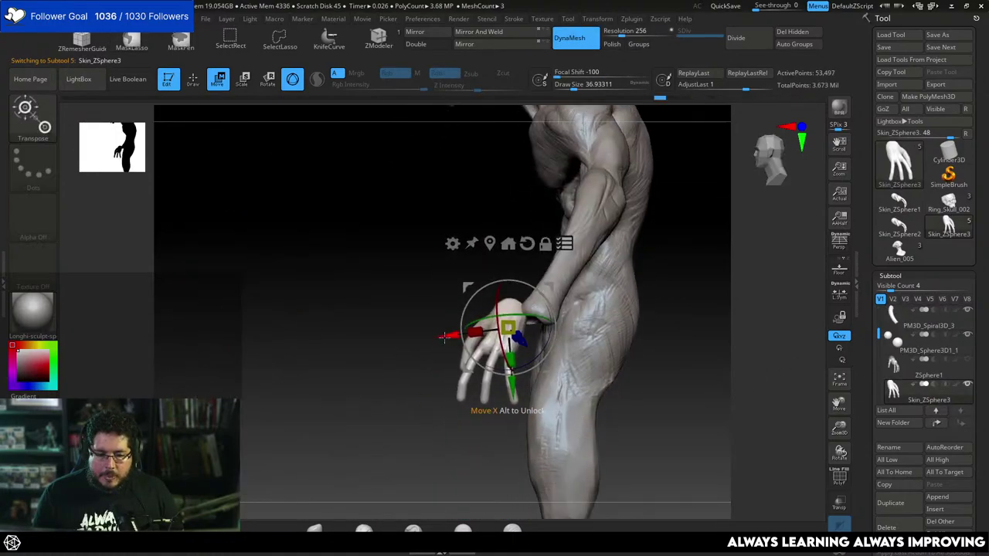
pyautogui.moveTo(444, 336); pyautogui.dragTo(476, 345)
pyautogui.moveTo(432, 371); pyautogui.dragTo(488, 375)
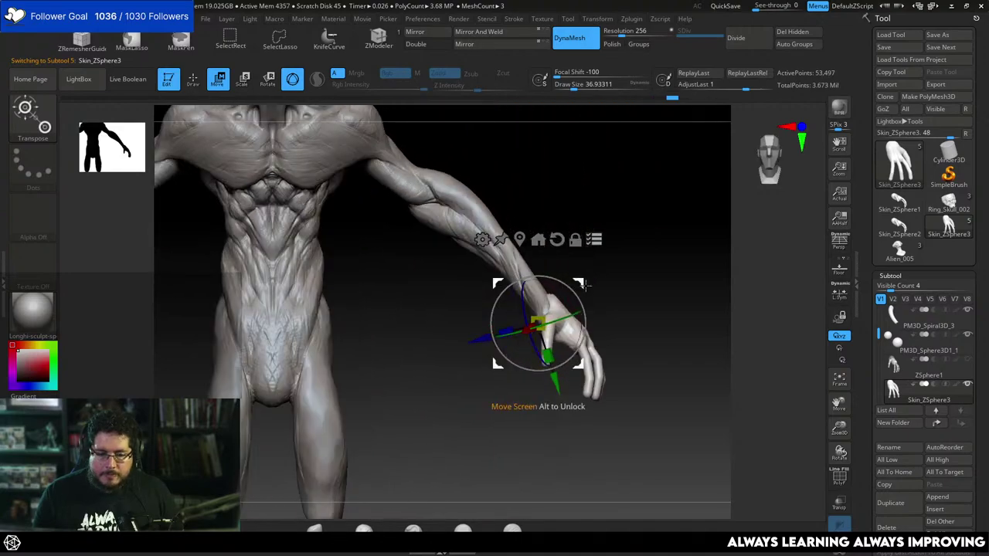
pyautogui.moveTo(585, 286); pyautogui.dragTo(609, 239)
pyautogui.hotkey('ctrl', 'z')
pyautogui.hotkey('ctrl', 'shift', 'z')
pyautogui.click(591, 247)
pyautogui.moveTo(578, 302); pyautogui.dragTo(582, 305)
pyautogui.moveTo(636, 328); pyautogui.dragTo(581, 328)
pyautogui.moveTo(589, 306)
pyautogui.mouseDown()
pyautogui.moveTo(688, 283)
pyautogui.moveTo(636, 311)
pyautogui.moveTo(672, 335)
pyautogui.moveTo(687, 370)
pyautogui.mouseUp()
pyautogui.press('q')
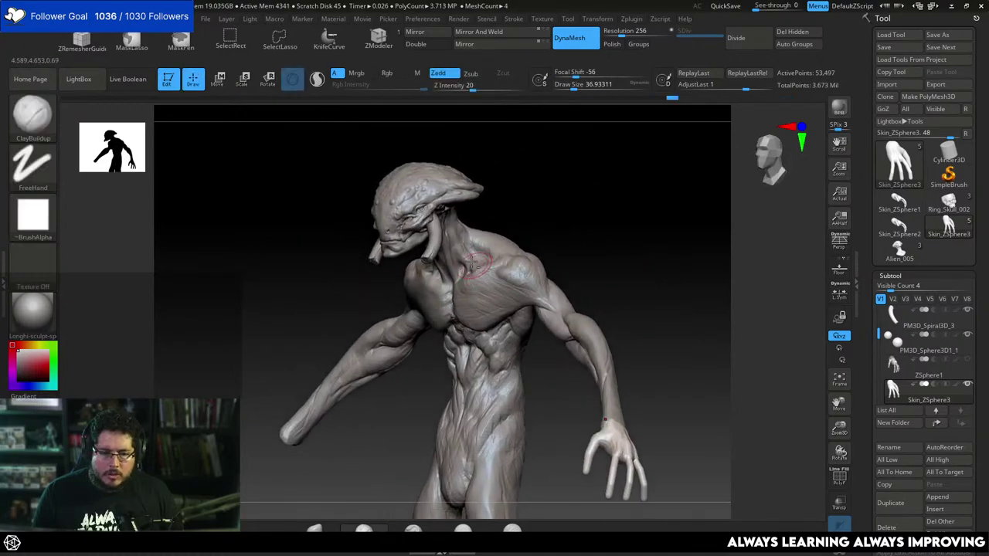
# Mask the whole hand subtool so that moving the head leaves it in place.
pyautogui.keyDown('alt'); pyautogui.click(490, 267); pyautogui.keyUp('alt')
pyautogui.moveTo(581, 231); pyautogui.dragTo(630, 285)
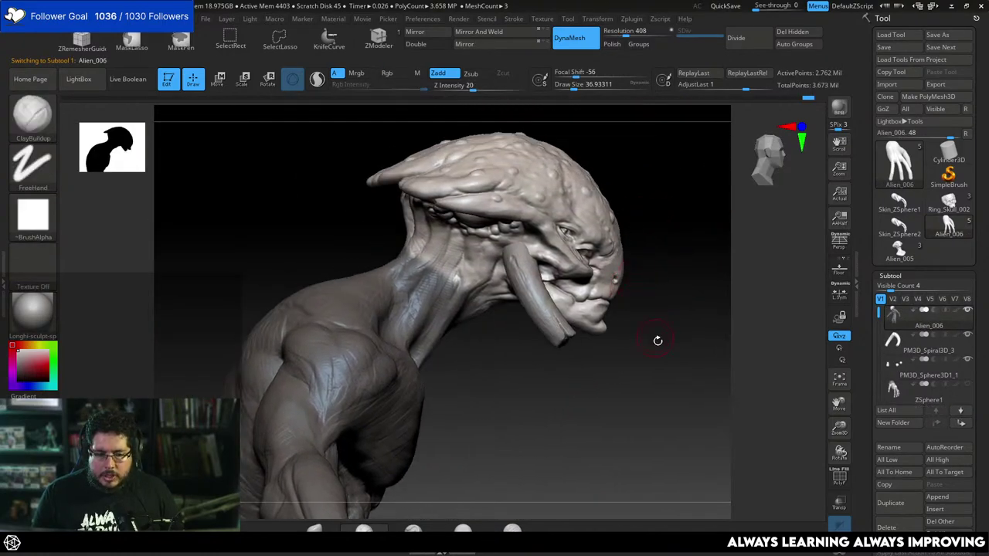
pyautogui.keyDown('alt'); pyautogui.moveTo(658, 341); pyautogui.dragTo(649, 278); pyautogui.keyUp('alt')
pyautogui.press('w')
pyautogui.keyDown('alt'); pyautogui.moveTo(631, 358); pyautogui.dragTo(622, 263); pyautogui.keyUp('alt')
pyautogui.moveTo(609, 380); pyautogui.dragTo(533, 371)
pyautogui.keyDown('alt'); pyautogui.click(643, 363); pyautogui.keyUp('alt')
pyautogui.keyDown('ctrl'); pyautogui.click(686, 300); pyautogui.keyUp('ctrl')
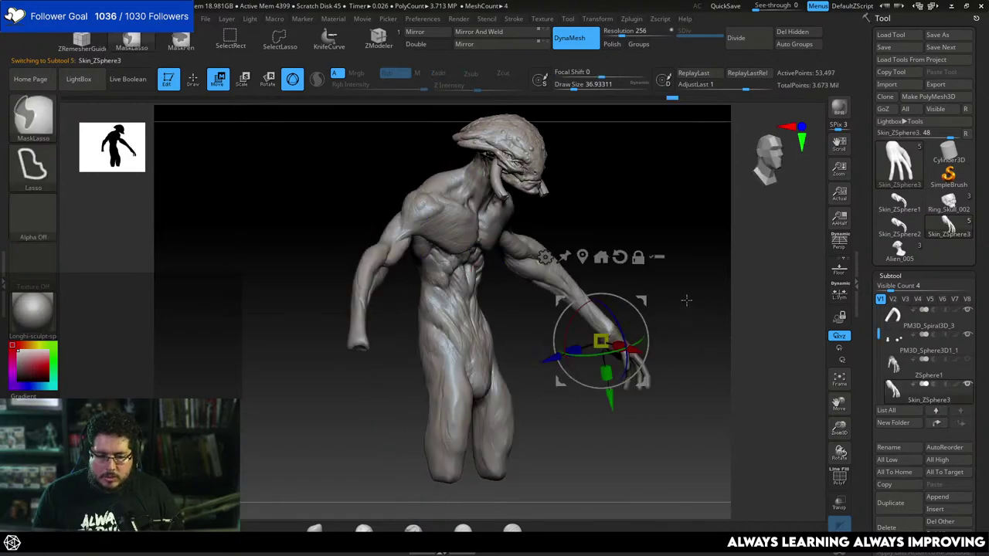
# Reposition the unmasked head of Alien_006 above the neck with the transform gizmo, working from the side view.
pyautogui.keyDown('alt'); pyautogui.click(531, 158); pyautogui.keyUp('alt')
pyautogui.moveTo(645, 201); pyautogui.dragTo(602, 236)
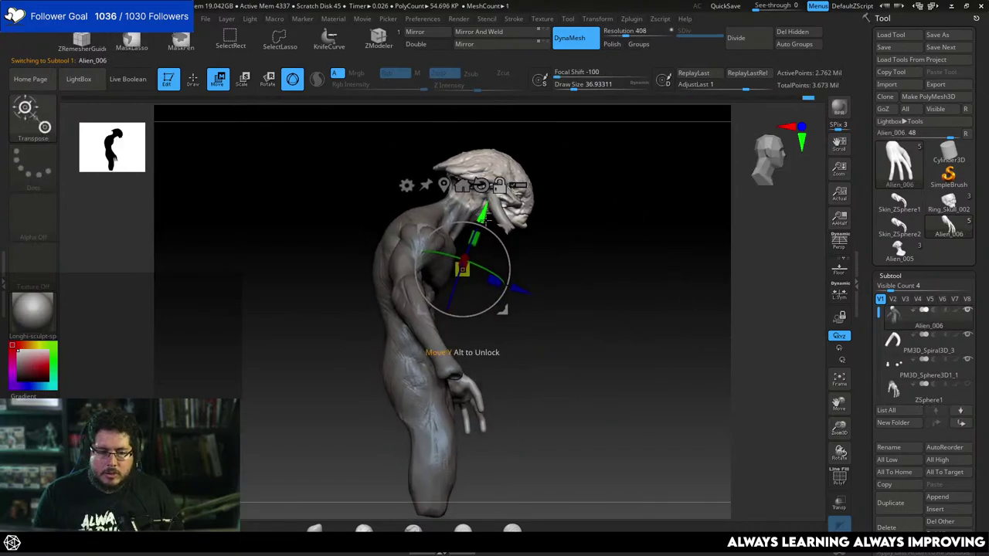
pyautogui.moveTo(484, 220); pyautogui.dragTo(500, 171)
pyautogui.moveTo(537, 242); pyautogui.dragTo(523, 237)
pyautogui.keyDown('alt'); pyautogui.moveTo(573, 220); pyautogui.dragTo(637, 214); pyautogui.keyUp('alt')
pyautogui.moveTo(499, 247); pyautogui.dragTo(493, 241)
pyautogui.keyDown('shift'); pyautogui.moveTo(554, 332); pyautogui.dragTo(516, 316); pyautogui.keyUp('shift')
pyautogui.press('q')
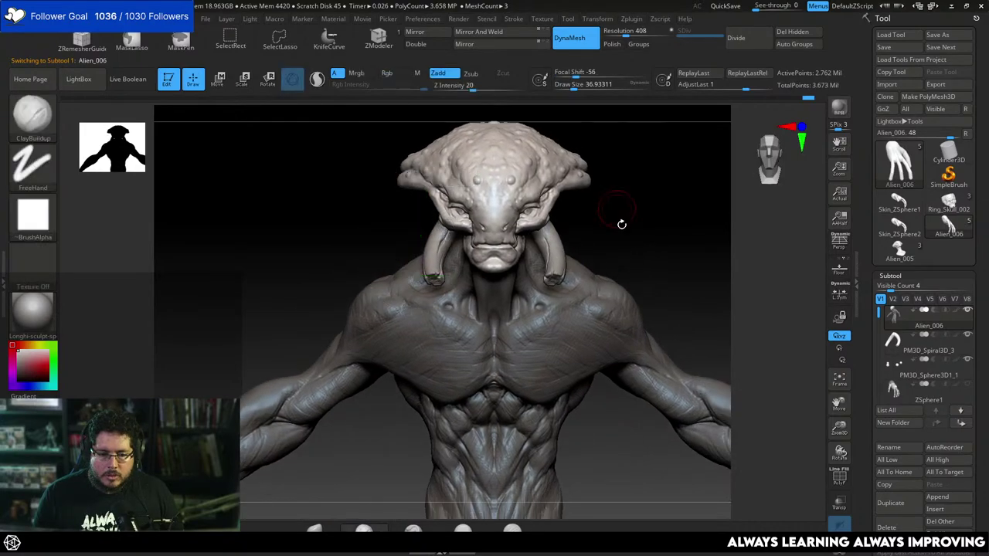
# Rework the side and back of the neck beneath the head crest with ClayBuildup at draw sizes of about 56 and 39.
pyautogui.moveTo(621, 221)
pyautogui.mouseDown()
pyautogui.moveTo(592, 249)
pyautogui.moveTo(600, 227)
pyautogui.moveTo(619, 261)
pyautogui.moveTo(592, 232)
pyautogui.moveTo(494, 242)
pyautogui.moveTo(530, 231)
pyautogui.moveTo(513, 258)
pyautogui.moveTo(486, 242)
pyautogui.mouseUp()
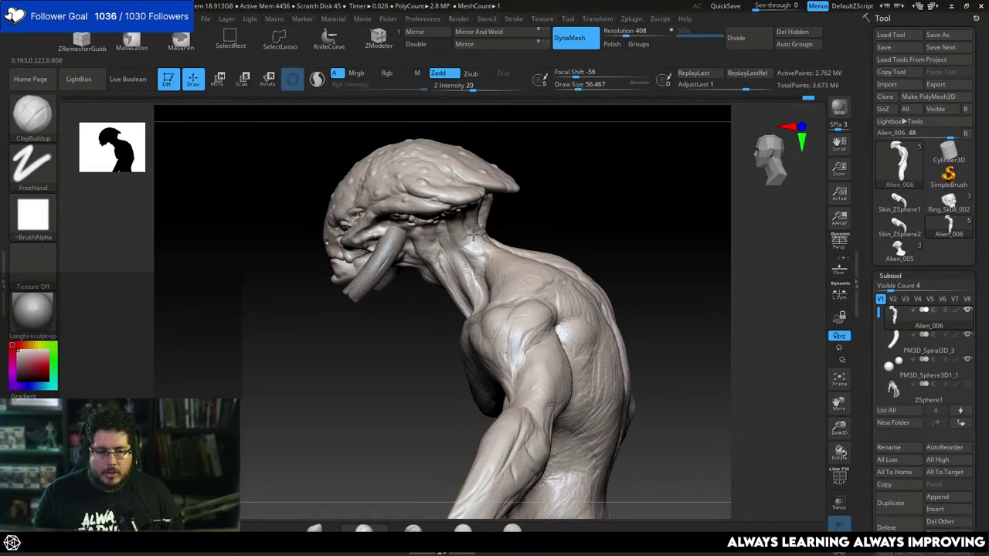
pyautogui.moveTo(558, 219); pyautogui.dragTo(488, 231)
pyautogui.press('space')
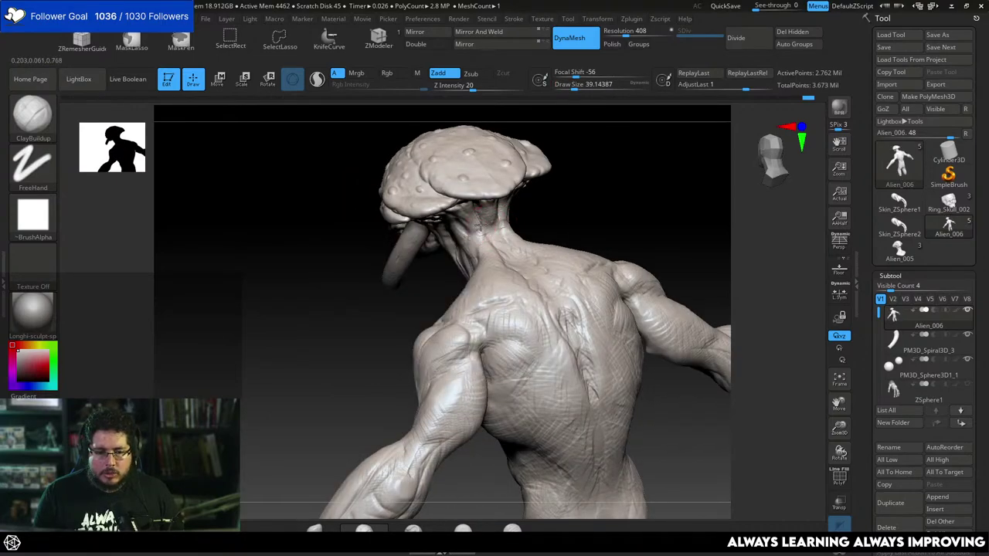
pyautogui.moveTo(555, 214); pyautogui.dragTo(581, 218)
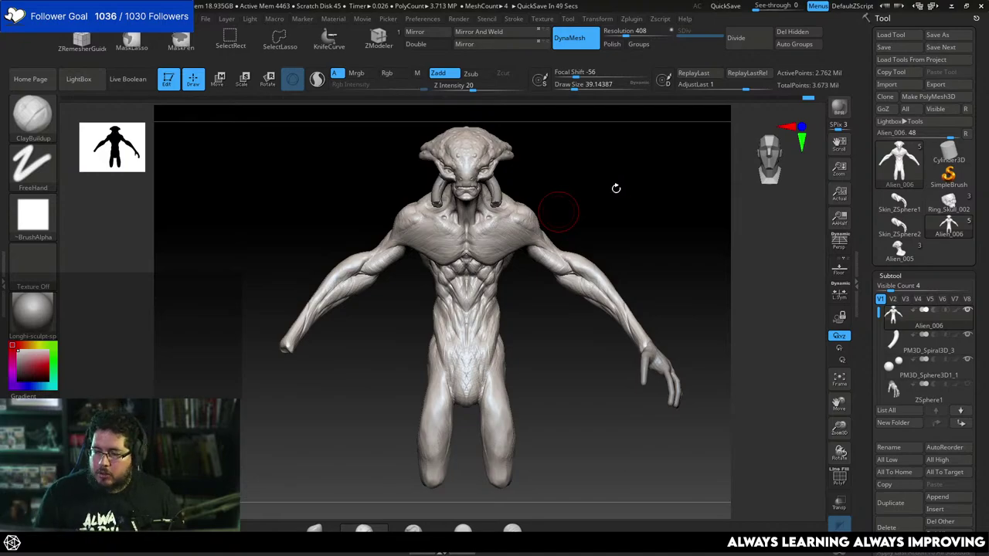
# Mirror the Skin_ZSphere3 hand onto the opposite arm.
pyautogui.keyDown('alt'); pyautogui.moveTo(658, 235); pyautogui.dragTo(599, 184); pyautogui.keyUp('alt')
pyautogui.keyDown('alt'); pyautogui.click(703, 384); pyautogui.keyUp('alt')
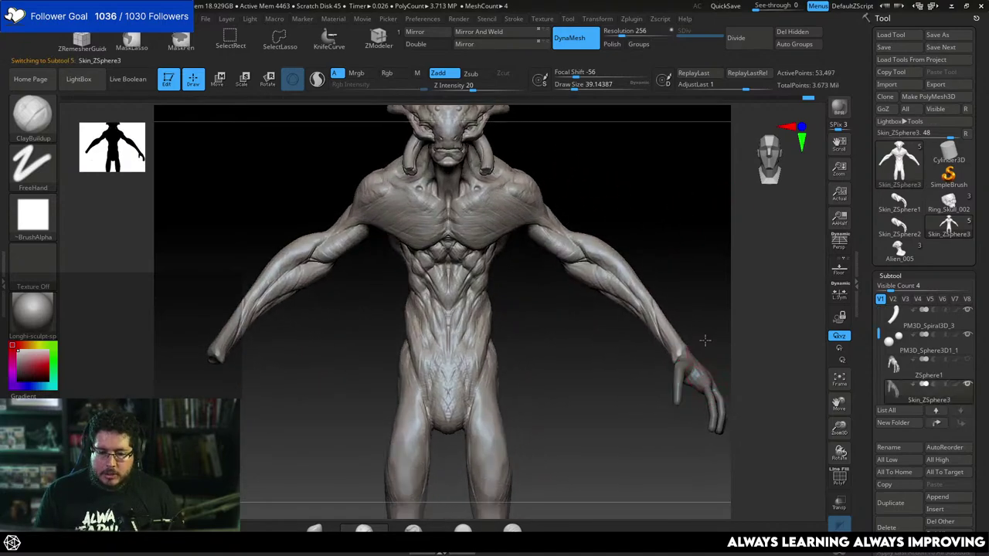
pyautogui.keyDown('alt'); pyautogui.moveTo(706, 341); pyautogui.dragTo(689, 207); pyautogui.keyUp('alt')
pyautogui.keyDown('alt'); pyautogui.moveTo(641, 106); pyautogui.dragTo(641, 128); pyautogui.keyUp('alt')
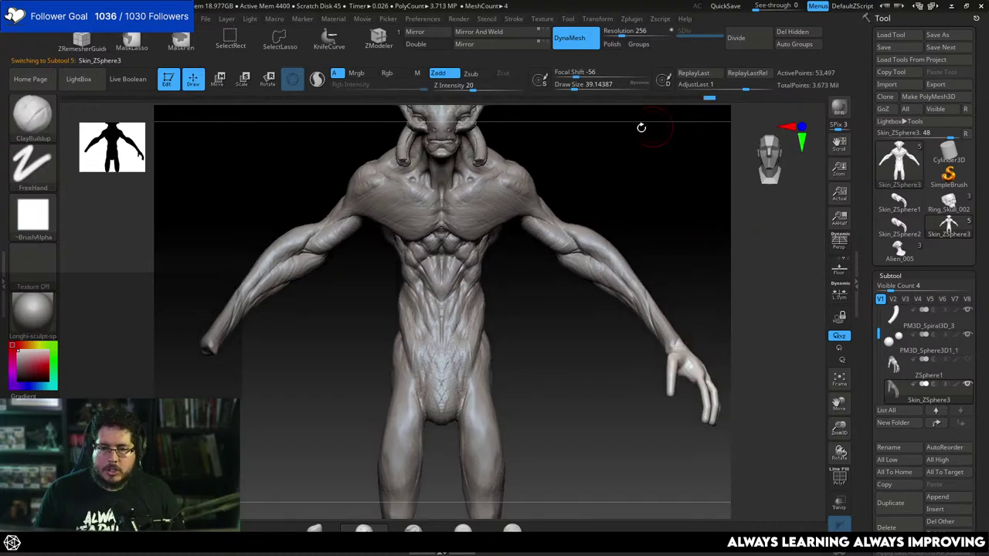
pyautogui.click(420, 31)
pyautogui.click(435, 262)
pyautogui.scroll(-2, 499, 337)
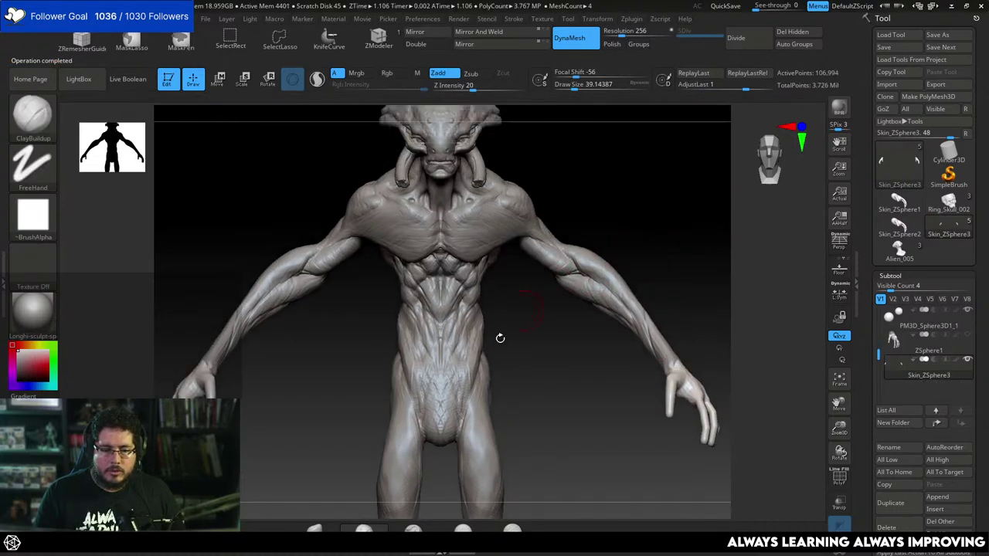
# Shape the waist and hips of the Alien_006 body with the Move brush at a draw size of about 49.
pyautogui.keyDown('alt'); pyautogui.click(519, 359); pyautogui.keyUp('alt')
pyautogui.keyDown('alt'); pyautogui.moveTo(562, 364); pyautogui.dragTo(554, 320); pyautogui.keyUp('alt')
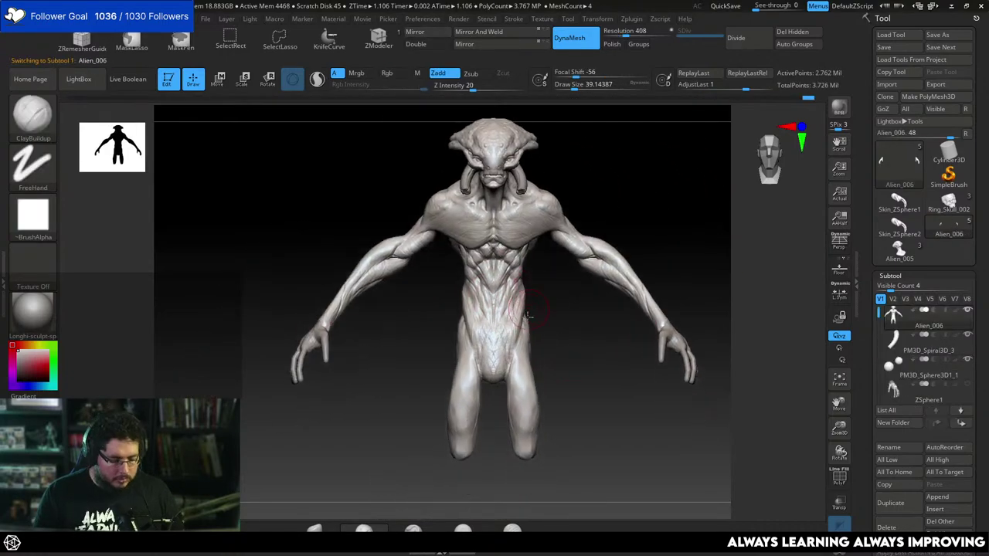
pyautogui.press('b')
pyautogui.press('m')
pyautogui.press('v')
pyautogui.press('space')
pyautogui.press('space')
pyautogui.moveTo(523, 283); pyautogui.dragTo(561, 347)
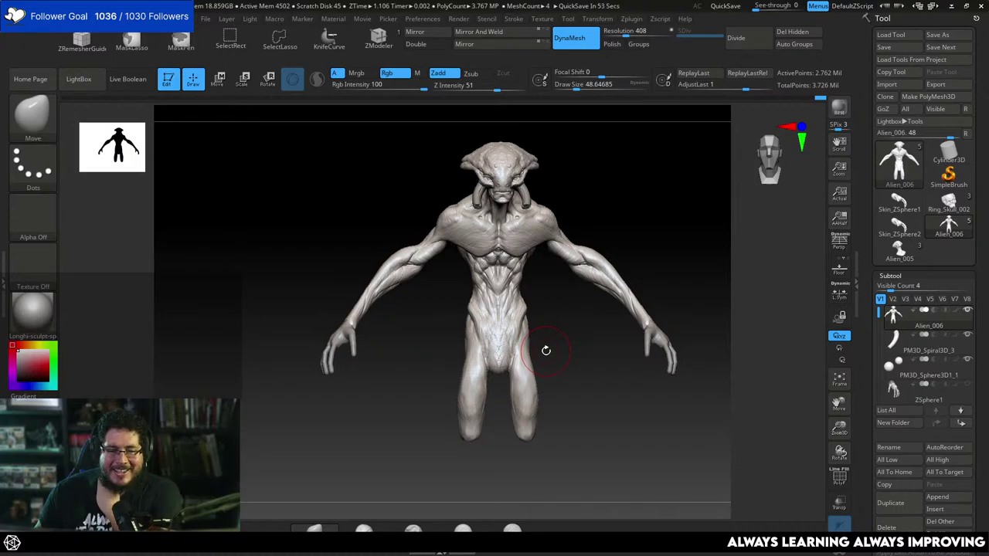
# Adjust the profile of the pelvis, hips and lower back with the Move brush at a draw size of about 124.
pyautogui.moveTo(546, 350)
pyautogui.mouseDown()
pyautogui.moveTo(433, 369)
pyautogui.moveTo(496, 343)
pyautogui.moveTo(529, 363)
pyautogui.moveTo(517, 357)
pyautogui.mouseUp()
pyautogui.press('space')
pyautogui.press('space')
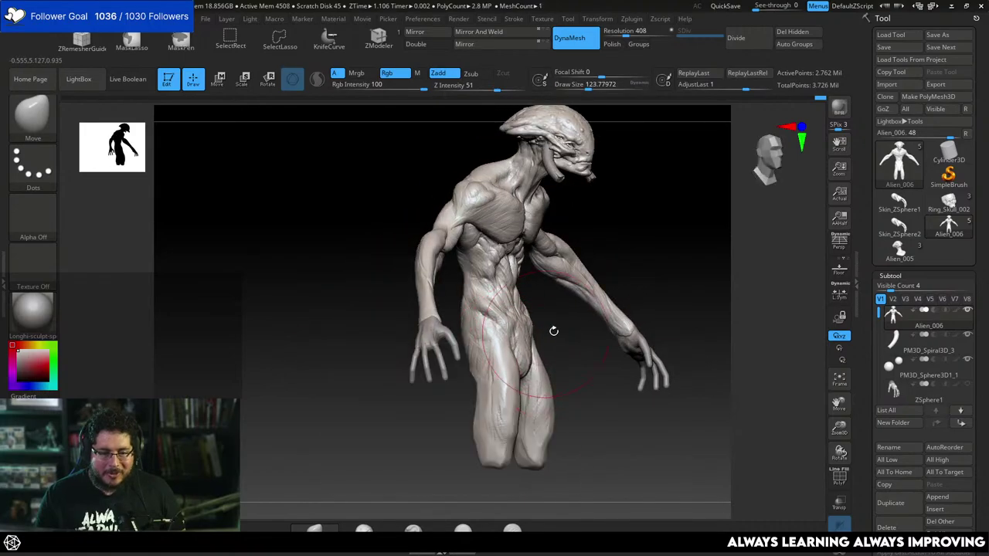
pyautogui.keyDown('shift'); pyautogui.moveTo(553, 330); pyautogui.dragTo(531, 330); pyautogui.keyUp('shift')
pyautogui.press('space')
pyautogui.moveTo(533, 330)
pyautogui.mouseDown(button='right')
pyautogui.moveTo(452, 335)
pyautogui.moveTo(599, 328)
pyautogui.mouseUp(button='right')
pyautogui.press('space')
pyautogui.moveTo(530, 319); pyautogui.dragTo(511, 318)
pyautogui.moveTo(581, 314); pyautogui.dragTo(525, 311, button='right')
pyautogui.moveTo(561, 328); pyautogui.dragTo(557, 336)
pyautogui.moveTo(574, 338)
pyautogui.mouseDown(button='right')
pyautogui.moveTo(700, 288)
pyautogui.moveTo(607, 331)
pyautogui.moveTo(623, 247)
pyautogui.moveTo(609, 302)
pyautogui.mouseUp(button='right')
# Build up muscle around the lower back, flanks and hips with ClayBuildup at a draw size of about 37.
pyautogui.press('b')
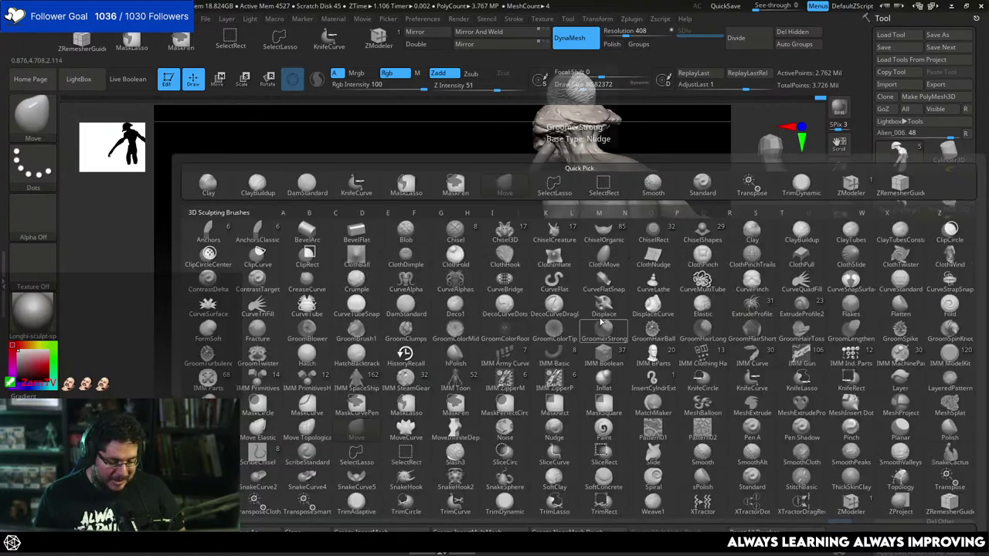
pyautogui.press('c')
pyautogui.press('b')
pyautogui.press('space')
pyautogui.press('space')
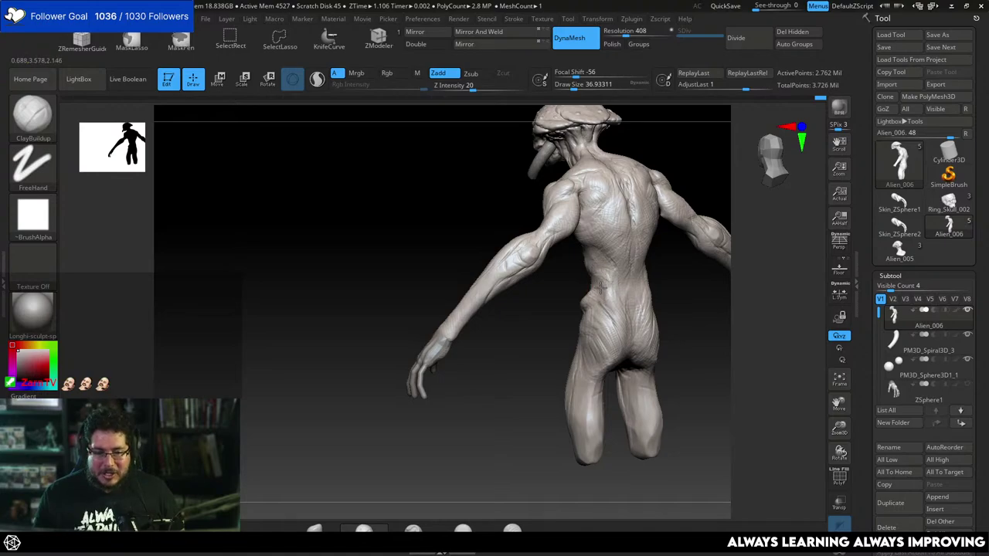
pyautogui.moveTo(578, 287); pyautogui.dragTo(604, 272, button='right')
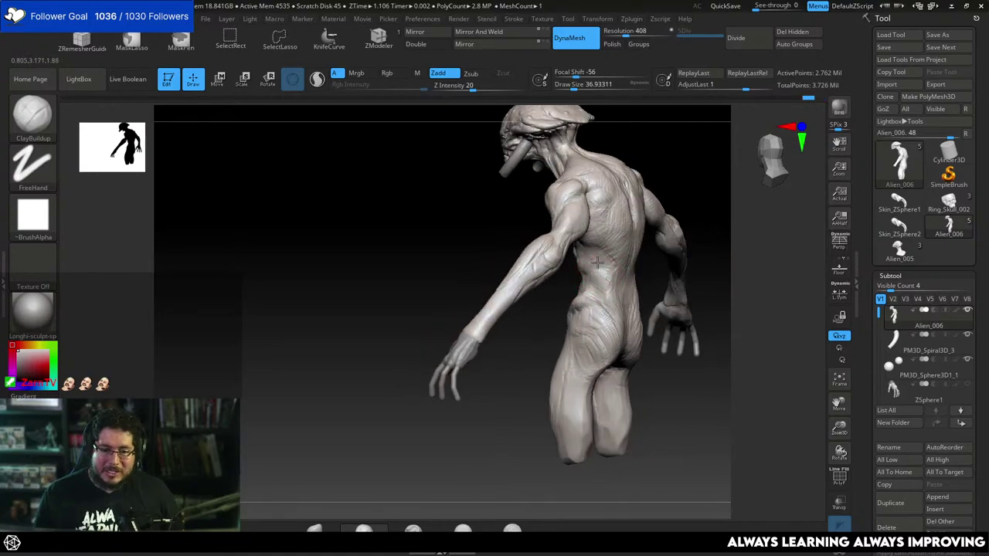
pyautogui.moveTo(610, 268); pyautogui.dragTo(614, 307, button='right')
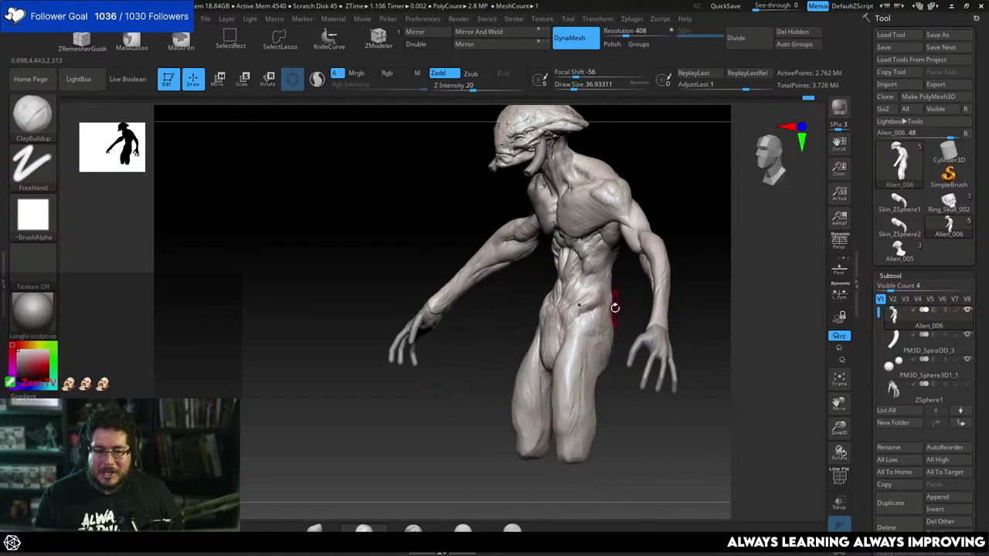
pyautogui.moveTo(476, 350)
pyautogui.mouseDown(button='right')
pyautogui.moveTo(494, 363)
pyautogui.moveTo(518, 348)
pyautogui.mouseUp(button='right')
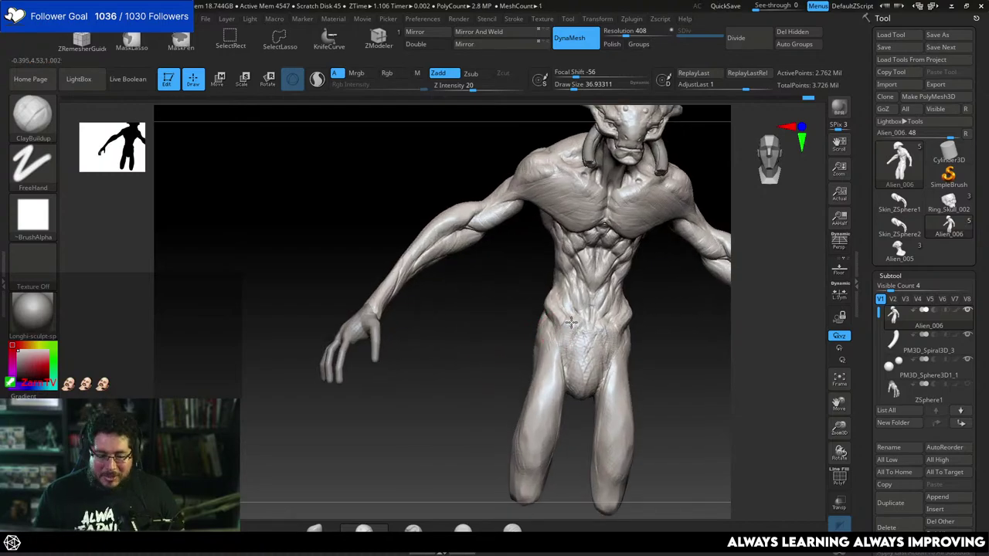
# Push the hip and upper thigh silhouette into shape with the Move brush from several angles.
pyautogui.moveTo(665, 341)
pyautogui.mouseDown()
pyautogui.moveTo(643, 297)
pyautogui.moveTo(590, 305)
pyautogui.mouseUp()
pyautogui.press('b')
pyautogui.press('m')
pyautogui.press('v')
pyautogui.press('s')
pyautogui.press('s')
pyautogui.press('s')
pyautogui.press('s')
pyautogui.moveTo(655, 290); pyautogui.dragTo(618, 287)
pyautogui.moveTo(618, 287)
pyautogui.mouseDown(button='right')
pyautogui.moveTo(607, 297)
pyautogui.moveTo(537, 293)
pyautogui.moveTo(545, 292)
pyautogui.moveTo(548, 313)
pyautogui.moveTo(512, 244)
pyautogui.moveTo(559, 265)
pyautogui.moveTo(568, 322)
pyautogui.moveTo(494, 313)
pyautogui.mouseUp(button='right')
pyautogui.press('[')
# Add volume over the hip bones and outer thighs with ClayBuildup at a draw size of about 54.
pyautogui.press('b')
pyautogui.press('c')
pyautogui.press('b')
pyautogui.press('space')
pyautogui.moveTo(495, 313); pyautogui.dragTo(485, 311)
pyautogui.moveTo(456, 308)
pyautogui.mouseDown(button='right')
pyautogui.moveTo(476, 279)
pyautogui.moveTo(533, 335)
pyautogui.moveTo(611, 342)
pyautogui.moveTo(594, 352)
pyautogui.moveTo(502, 303)
pyautogui.mouseUp(button='right')
pyautogui.press('space')
pyautogui.moveTo(501, 305); pyautogui.dragTo(507, 305)
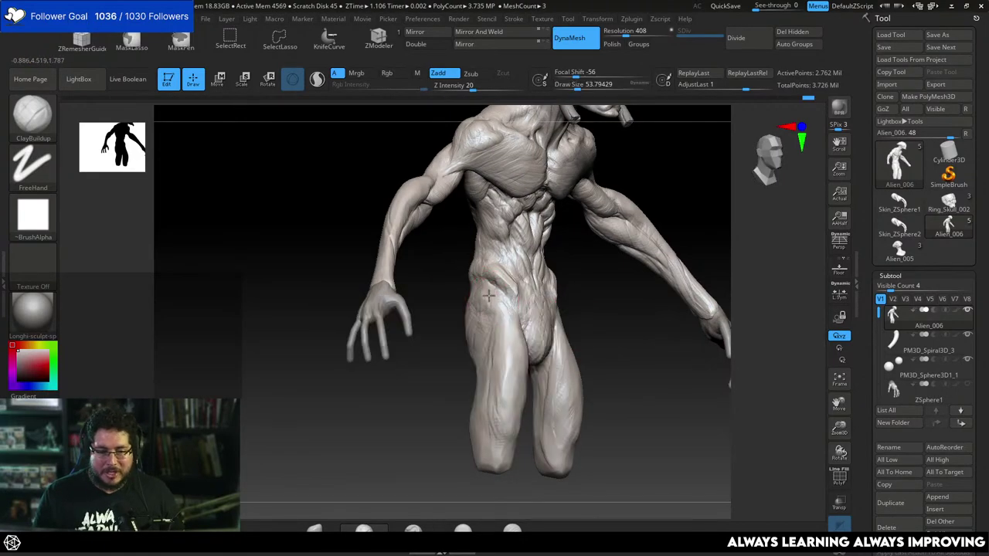
pyautogui.moveTo(515, 324); pyautogui.dragTo(600, 323, button='right')
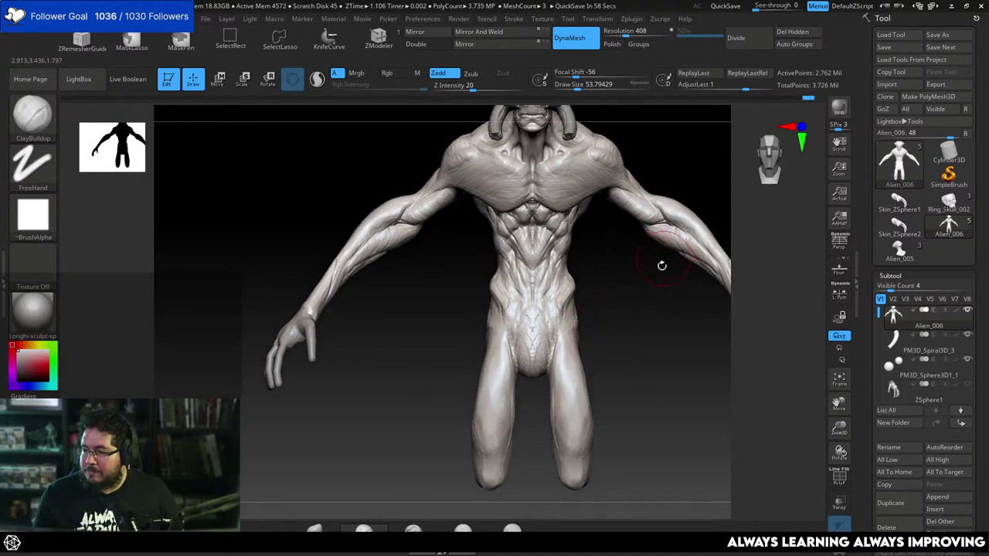
# Refine the transition from the lower abdomen into the hips and thighs with ClayBuildup at a draw size of about 46.
pyautogui.keyDown('ctrl'); pyautogui.moveTo(651, 319); pyautogui.dragTo(629, 268, button='right'); pyautogui.keyUp('ctrl')
pyautogui.moveTo(650, 348); pyautogui.dragTo(618, 301, button='right')
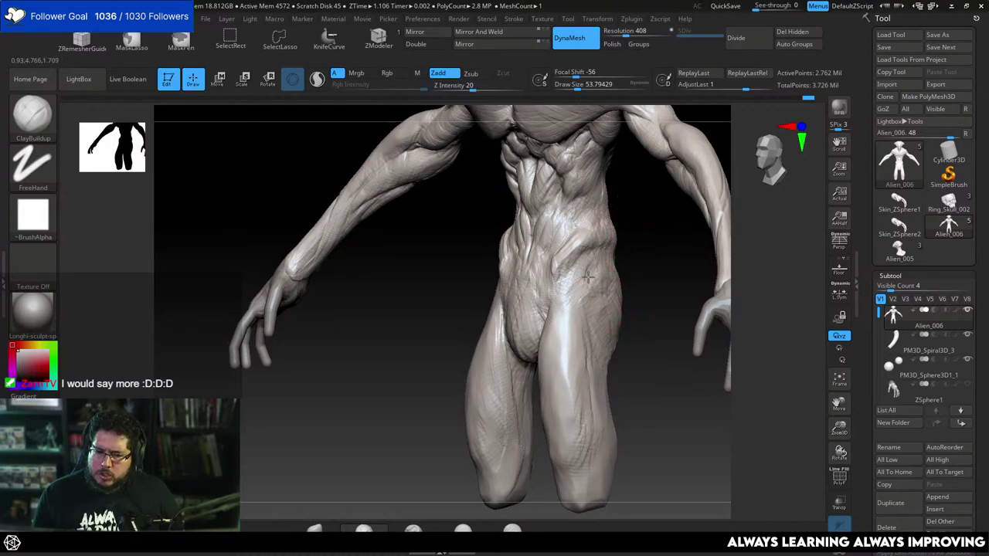
pyautogui.press('space')
pyautogui.moveTo(588, 263); pyautogui.dragTo(575, 266)
pyautogui.moveTo(620, 243)
pyautogui.keyDown('alt'); pyautogui.mouseDown(button='right')
pyautogui.moveTo(613, 284)
pyautogui.moveTo(633, 280)
pyautogui.moveTo(616, 283)
pyautogui.mouseUp(button='right'); pyautogui.keyUp('alt')
pyautogui.rightClick(503, 291)
pyautogui.moveTo(506, 301); pyautogui.dragTo(489, 302)
pyautogui.press('space')
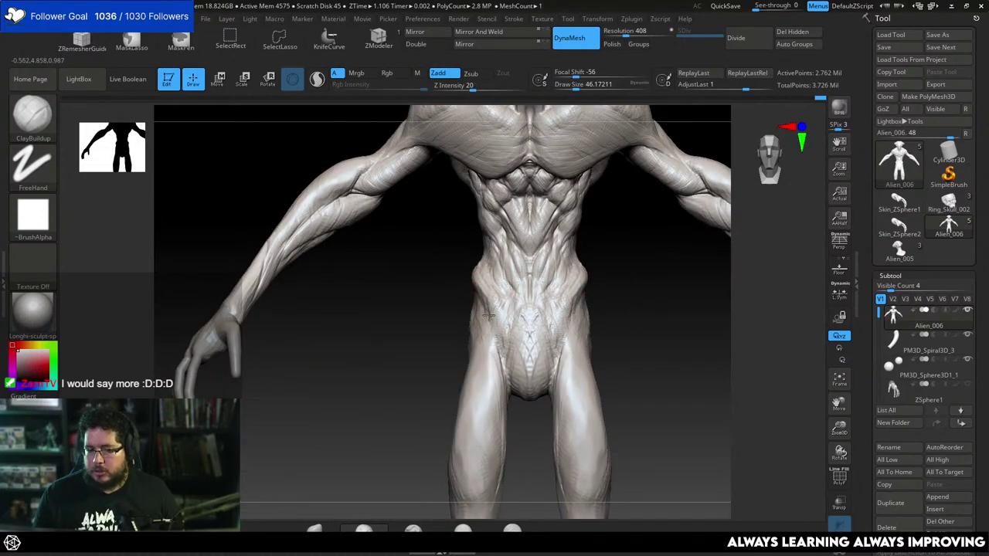
# Sculpt the waist and lower abdominal muscles with ClayBuildup, varying the draw size between about 20 and 37.
pyautogui.keyDown('ctrl'); pyautogui.moveTo(602, 328); pyautogui.dragTo(587, 316, button='right'); pyautogui.keyUp('ctrl')
pyautogui.press('space')
pyautogui.moveTo(586, 315); pyautogui.dragTo(580, 306)
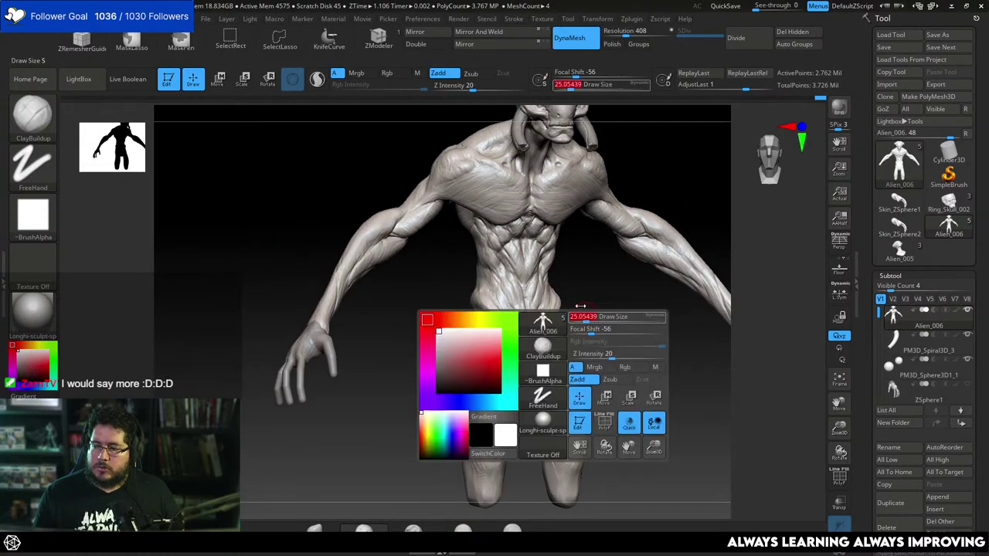
pyautogui.keyDown('ctrl'); pyautogui.moveTo(592, 295); pyautogui.dragTo(583, 300, button='right'); pyautogui.keyUp('ctrl')
pyautogui.press('space')
pyautogui.moveTo(583, 300); pyautogui.dragTo(577, 291)
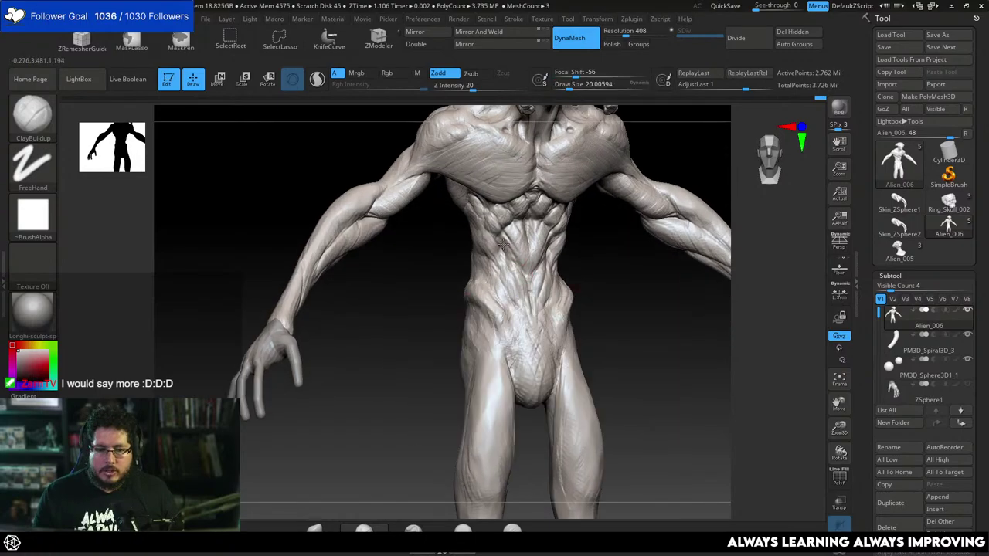
pyautogui.moveTo(576, 320)
pyautogui.mouseDown(button='right')
pyautogui.moveTo(601, 302)
pyautogui.moveTo(598, 319)
pyautogui.moveTo(599, 283)
pyautogui.mouseUp(button='right')
pyautogui.press('space')
pyautogui.moveTo(590, 284); pyautogui.dragTo(593, 281)
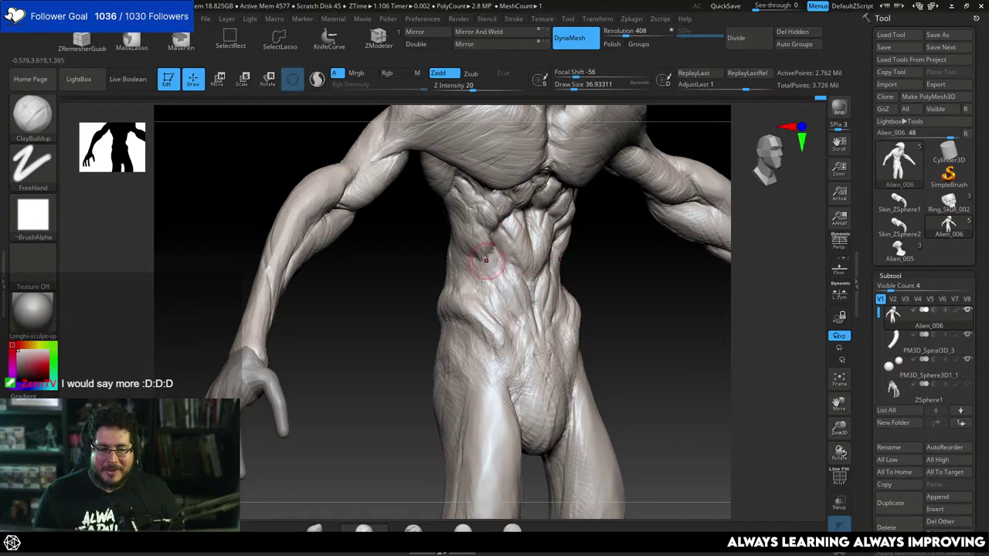
pyautogui.moveTo(617, 276); pyautogui.dragTo(594, 276)
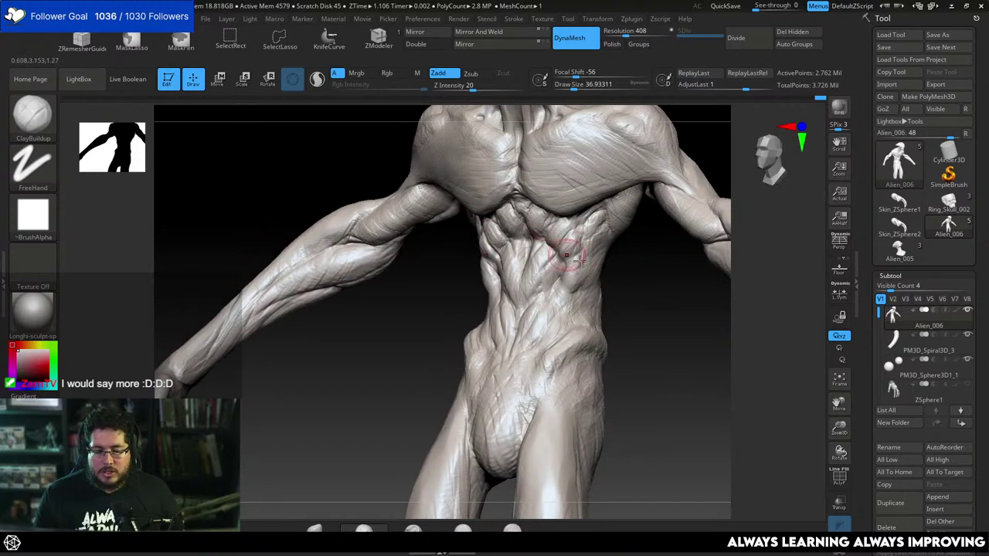
# Define the oblique and rib muscles along the sides of the torso with ClayBuildup at draw sizes of about 31 to 33.
pyautogui.keyDown('shift'); pyautogui.moveTo(421, 286); pyautogui.dragTo(464, 281); pyautogui.keyUp('shift')
pyautogui.press('space')
pyautogui.moveTo(517, 194); pyautogui.dragTo(516, 211)
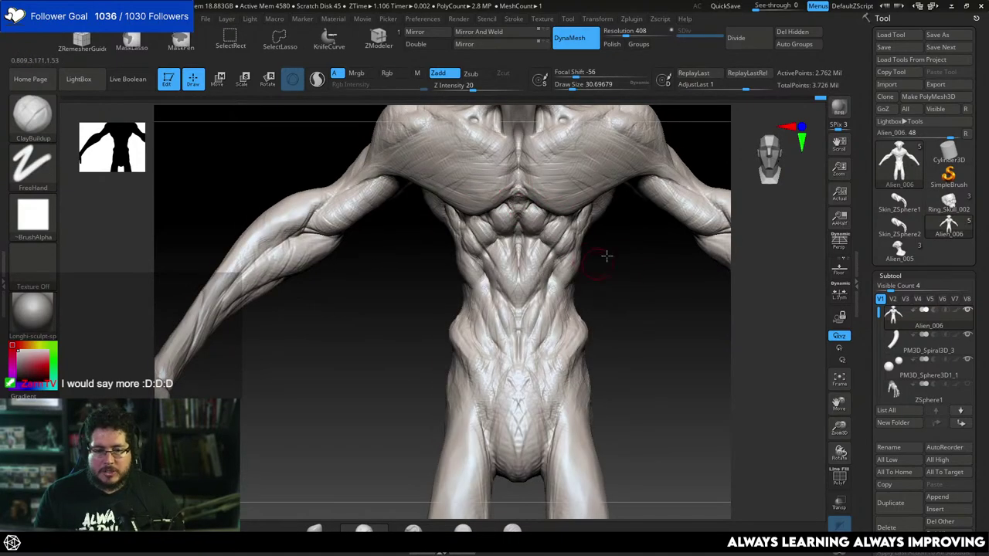
pyautogui.moveTo(608, 256); pyautogui.dragTo(644, 237)
pyautogui.press('space')
pyautogui.moveTo(522, 201); pyautogui.dragTo(515, 213)
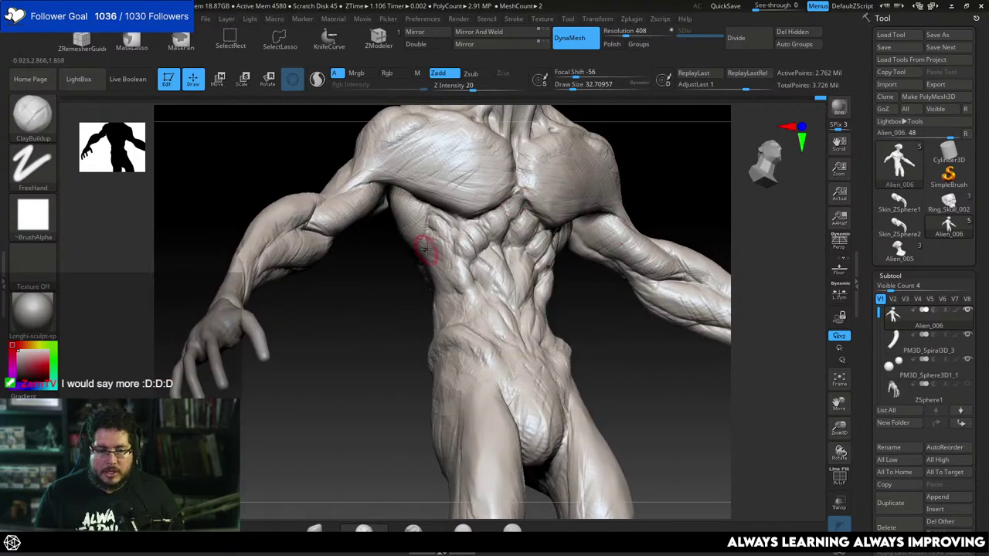
pyautogui.moveTo(429, 238); pyautogui.dragTo(441, 254)
pyautogui.press('space')
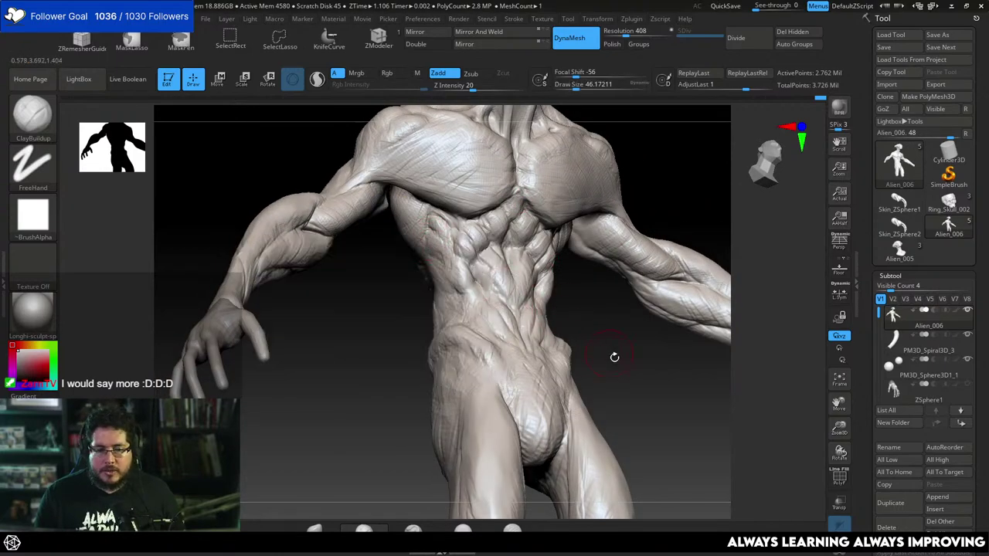
# Flatten the upper abdominal muscles below the chest with TrimDynamic at a draw size of about 35.
pyautogui.moveTo(613, 356)
pyautogui.keyDown('alt'); pyautogui.mouseDown()
pyautogui.moveTo(593, 402)
pyautogui.moveTo(614, 412)
pyautogui.moveTo(584, 372)
pyautogui.mouseUp(); pyautogui.keyUp('alt')
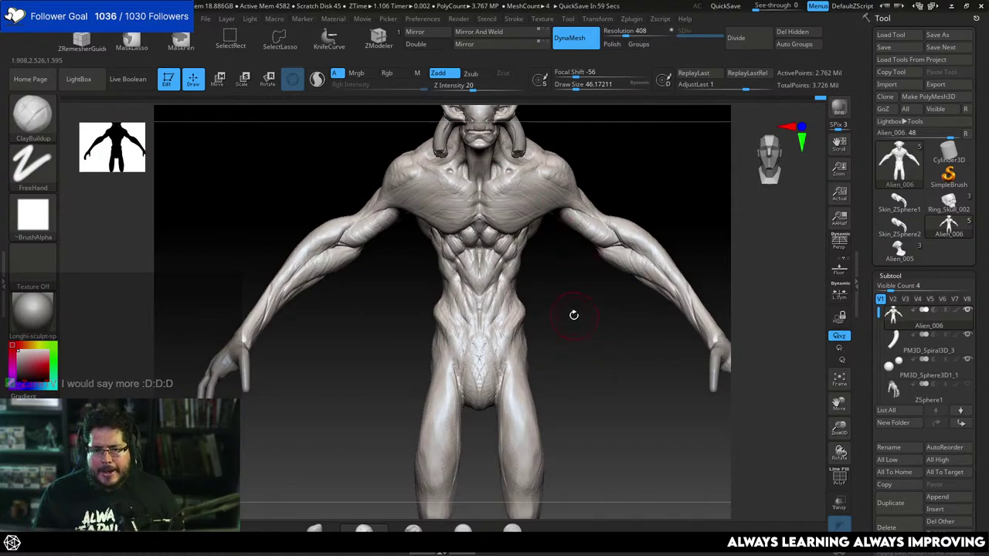
pyautogui.moveTo(574, 313); pyautogui.dragTo(572, 321)
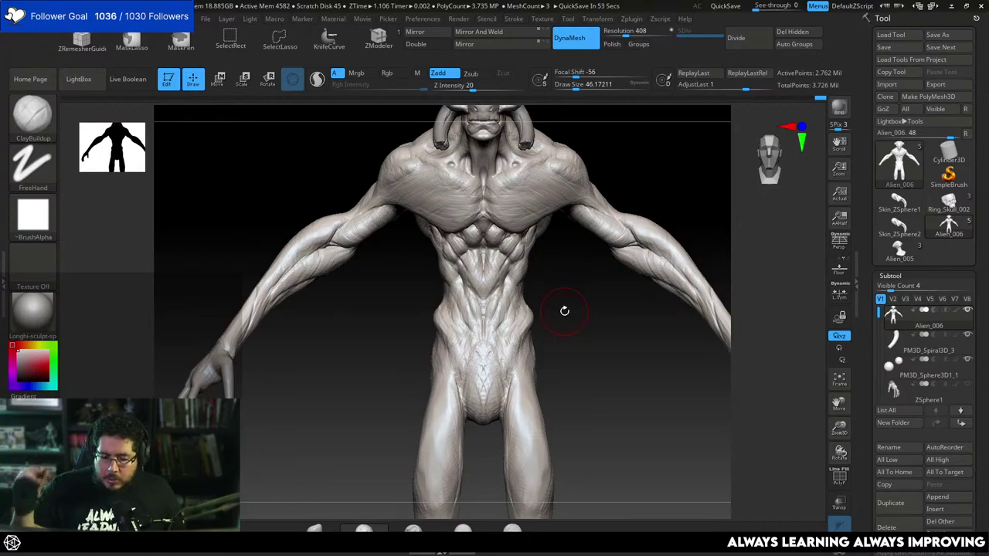
pyautogui.moveTo(544, 307)
pyautogui.keyDown('alt'); pyautogui.mouseDown()
pyautogui.moveTo(563, 310)
pyautogui.moveTo(580, 272)
pyautogui.mouseUp(); pyautogui.keyUp('alt')
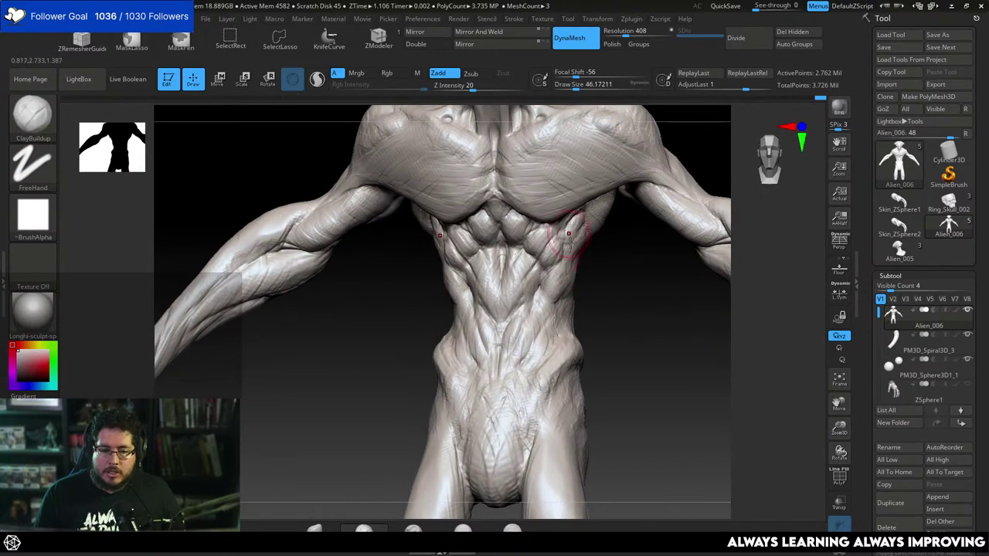
pyautogui.press('b')
pyautogui.press('t')
pyautogui.press('d')
pyautogui.press('space')
pyautogui.click(526, 261)
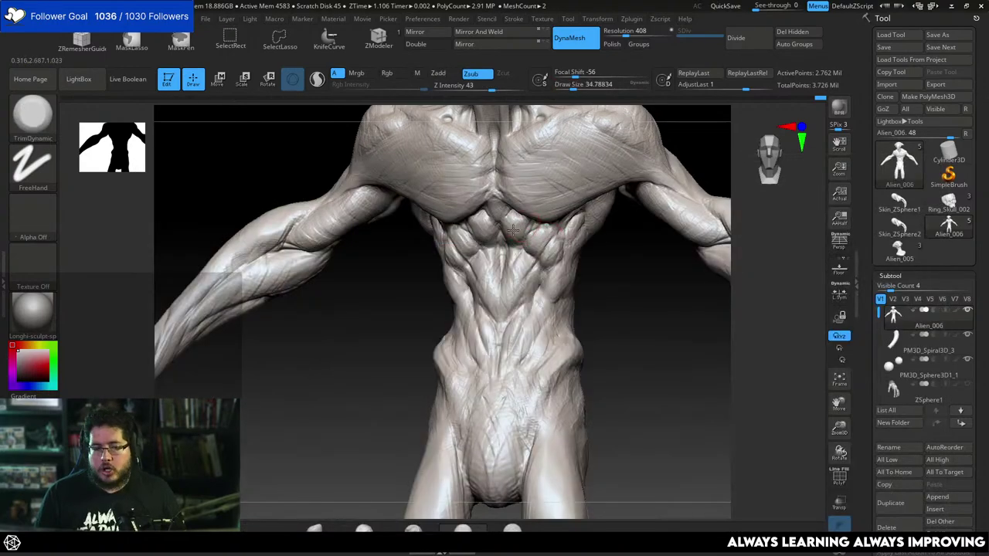
pyautogui.moveTo(545, 269); pyautogui.dragTo(512, 250, button='right')
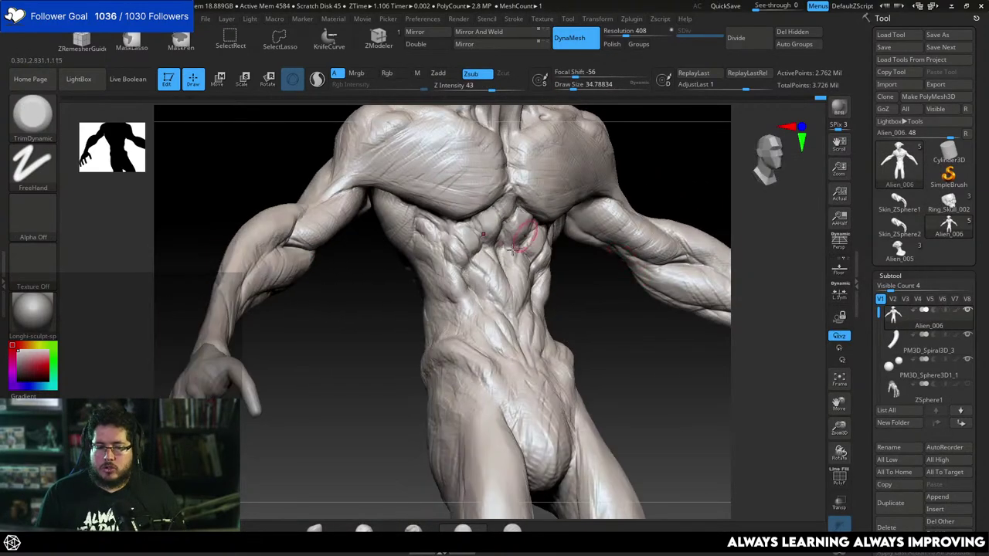
# Rebuild the forms between the upper abdominal muscles with ClayBuildup at a draw size of about 35.
pyautogui.press('b')
pyautogui.press('c')
pyautogui.press('b')
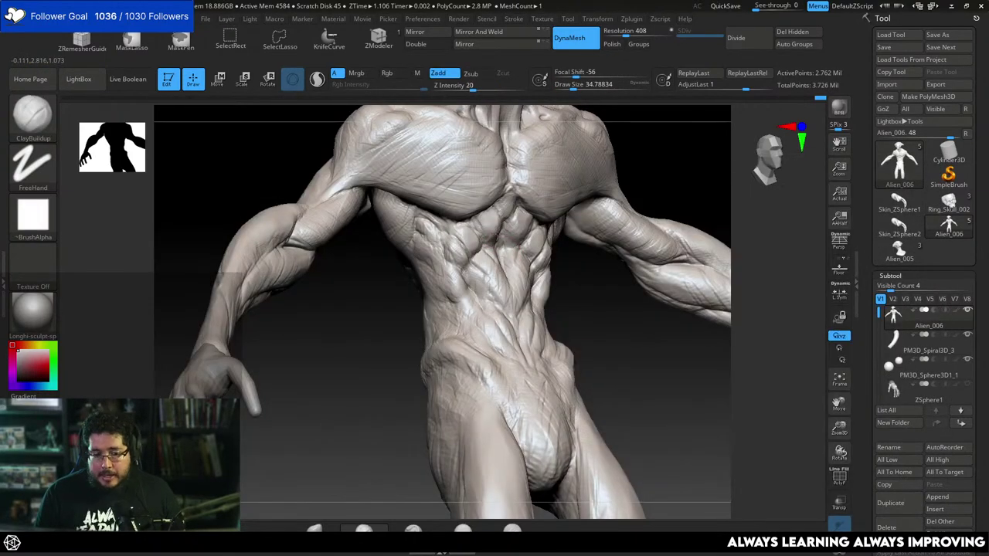
pyautogui.moveTo(498, 236); pyautogui.dragTo(502, 255)
pyautogui.moveTo(573, 308); pyautogui.dragTo(506, 259, button='right')
pyautogui.moveTo(493, 235)
pyautogui.mouseDown()
pyautogui.moveTo(498, 275)
pyautogui.moveTo(484, 288)
pyautogui.moveTo(476, 273)
pyautogui.mouseUp()
# Check the full figure's proportions and switch to the TrimDynamic brush with a draw size of about 59.
pyautogui.keyDown('ctrl'); pyautogui.moveTo(614, 338); pyautogui.dragTo(609, 369, button='right'); pyautogui.keyUp('ctrl')
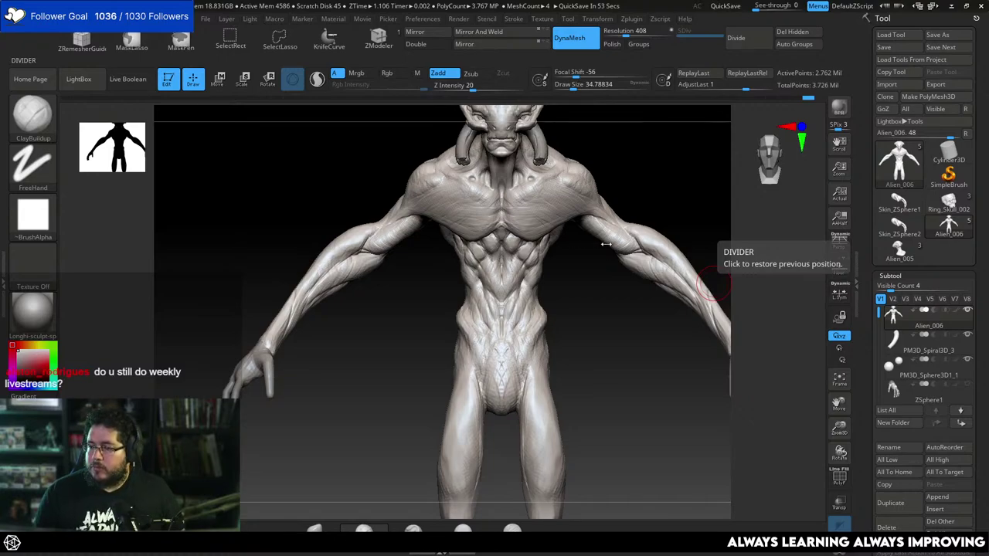
pyautogui.moveTo(599, 360); pyautogui.dragTo(604, 353)
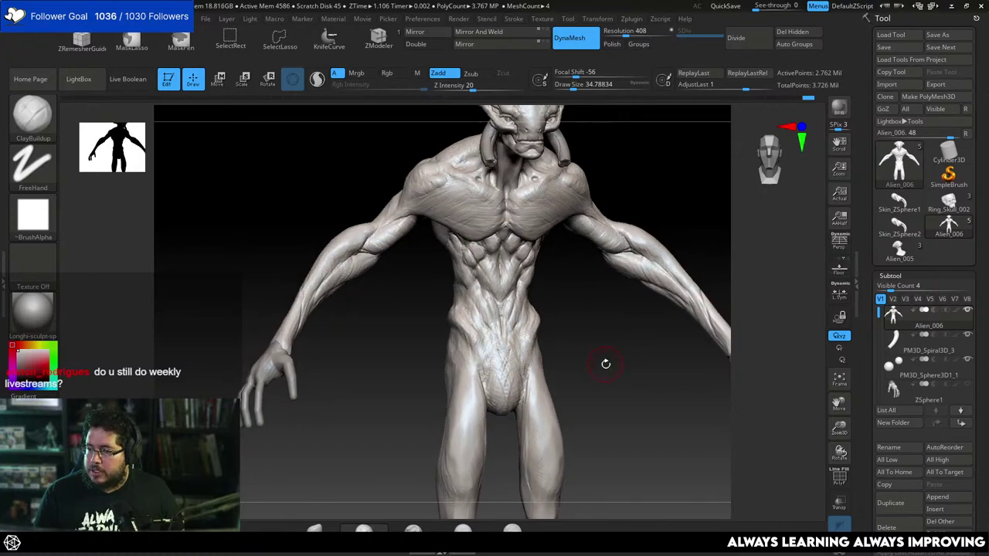
pyautogui.moveTo(582, 316)
pyautogui.mouseDown()
pyautogui.moveTo(579, 336)
pyautogui.moveTo(579, 300)
pyautogui.moveTo(564, 314)
pyautogui.mouseUp()
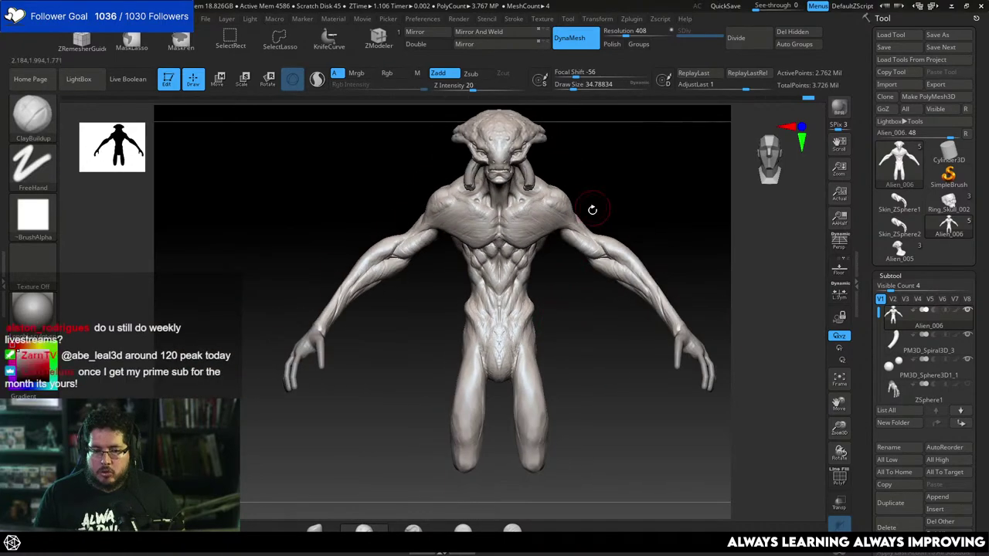
pyautogui.press('b')
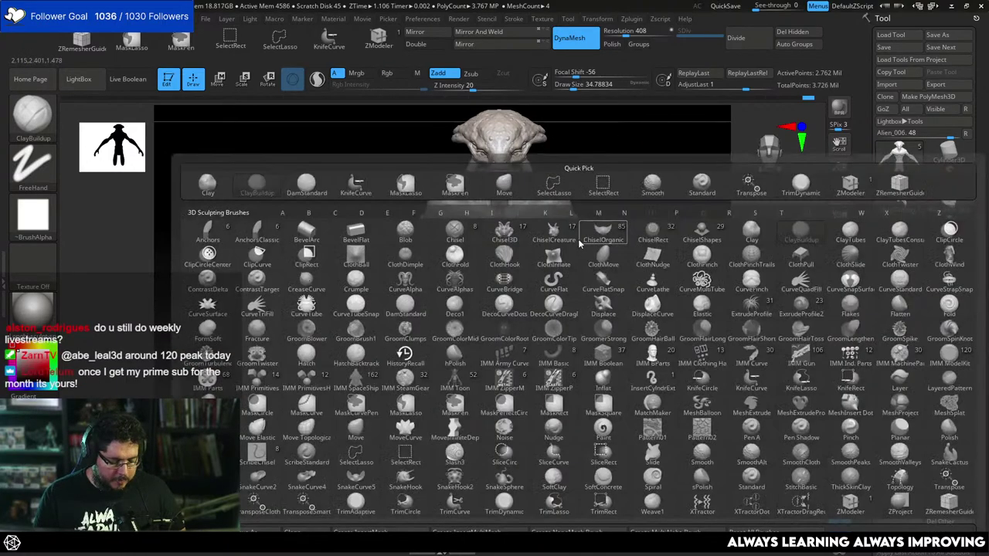
pyautogui.press('t')
pyautogui.press('d')
pyautogui.moveTo(589, 322); pyautogui.dragTo(587, 325)
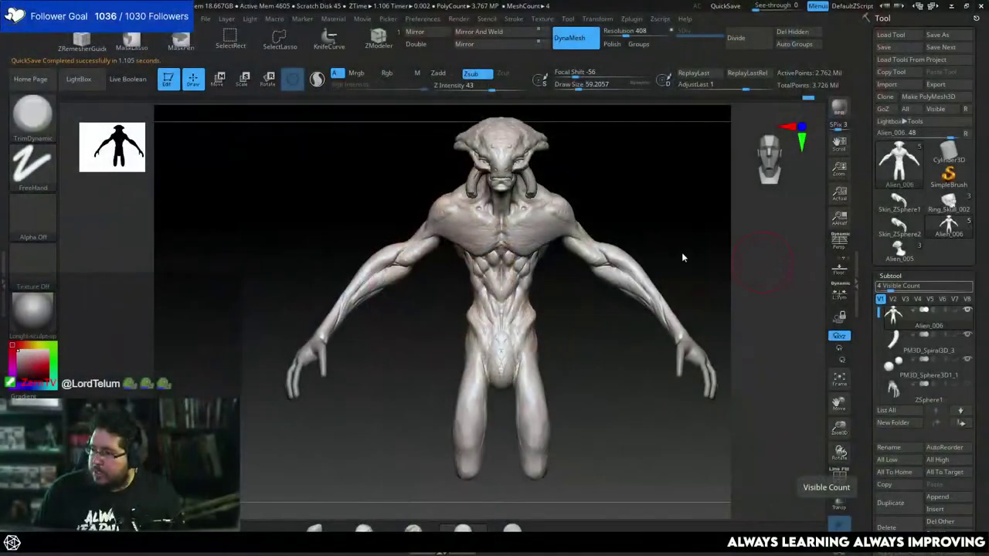
# Switch briefly to the Alien_005 tool for comparison and return to Alien_006.
pyautogui.moveTo(682, 252)
pyautogui.mouseDown()
pyautogui.moveTo(671, 218)
pyautogui.moveTo(613, 241)
pyautogui.moveTo(683, 247)
pyautogui.moveTo(689, 265)
pyautogui.mouseUp()
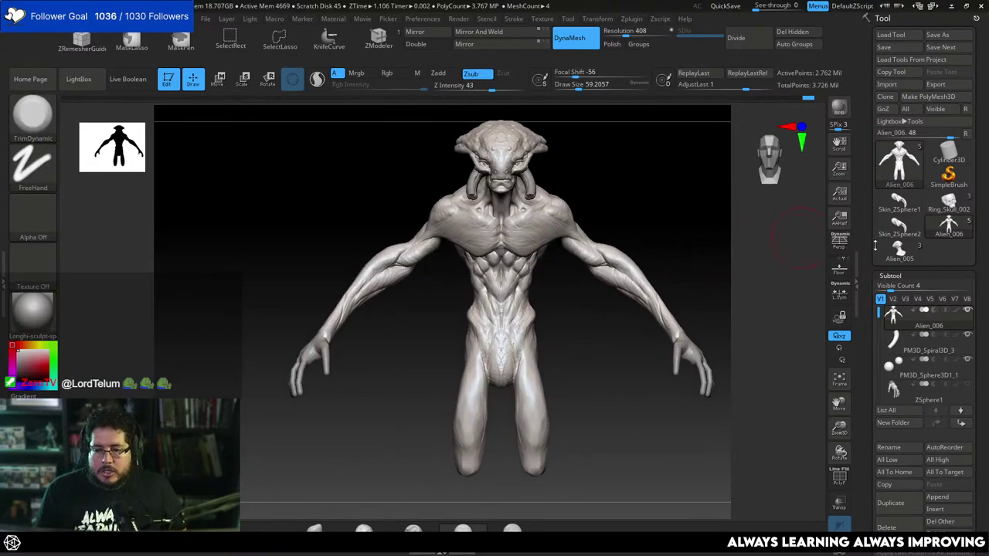
pyautogui.click(899, 249)
pyautogui.click(946, 229)
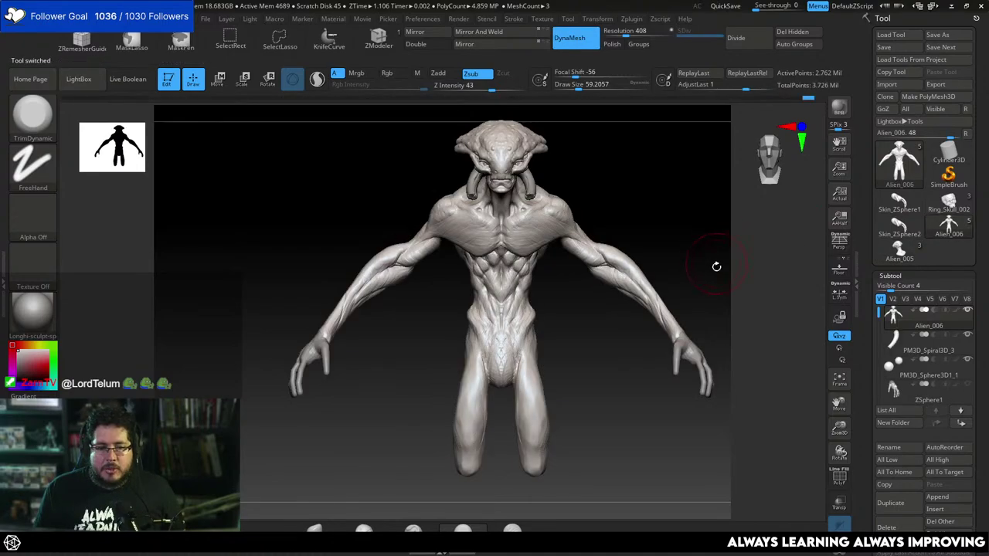